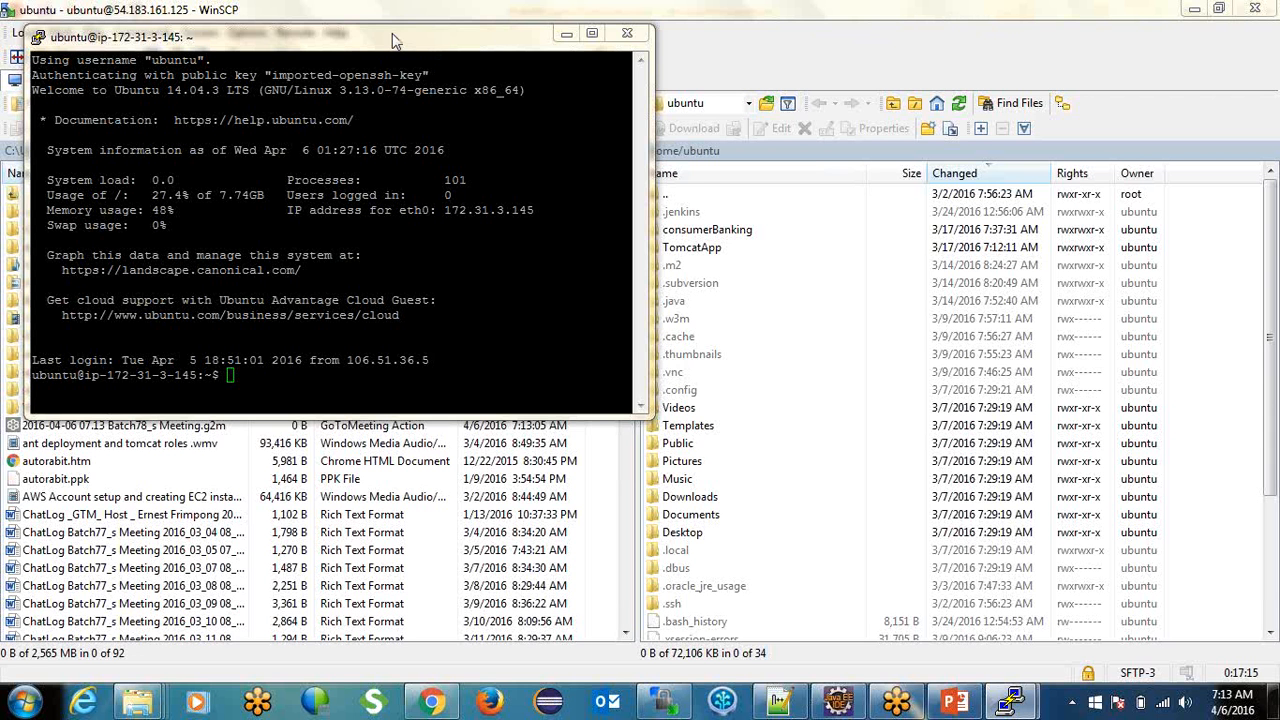
# Clear the terminal and change into /usr/local/apache/tomcat/apache-tomcat-8.0.32/bin
pyautogui.moveTo(395, 40); pyautogui.dragTo(424, 74)
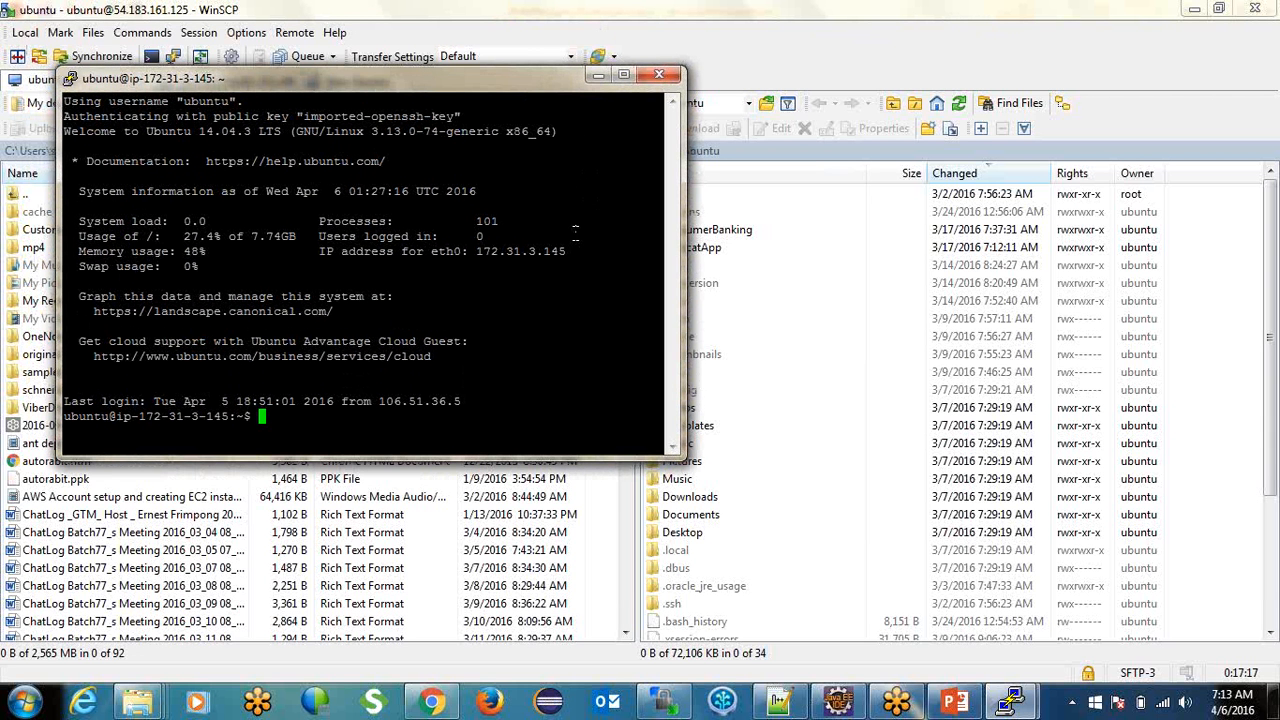
pyautogui.write('clear')
pyautogui.press('Return')
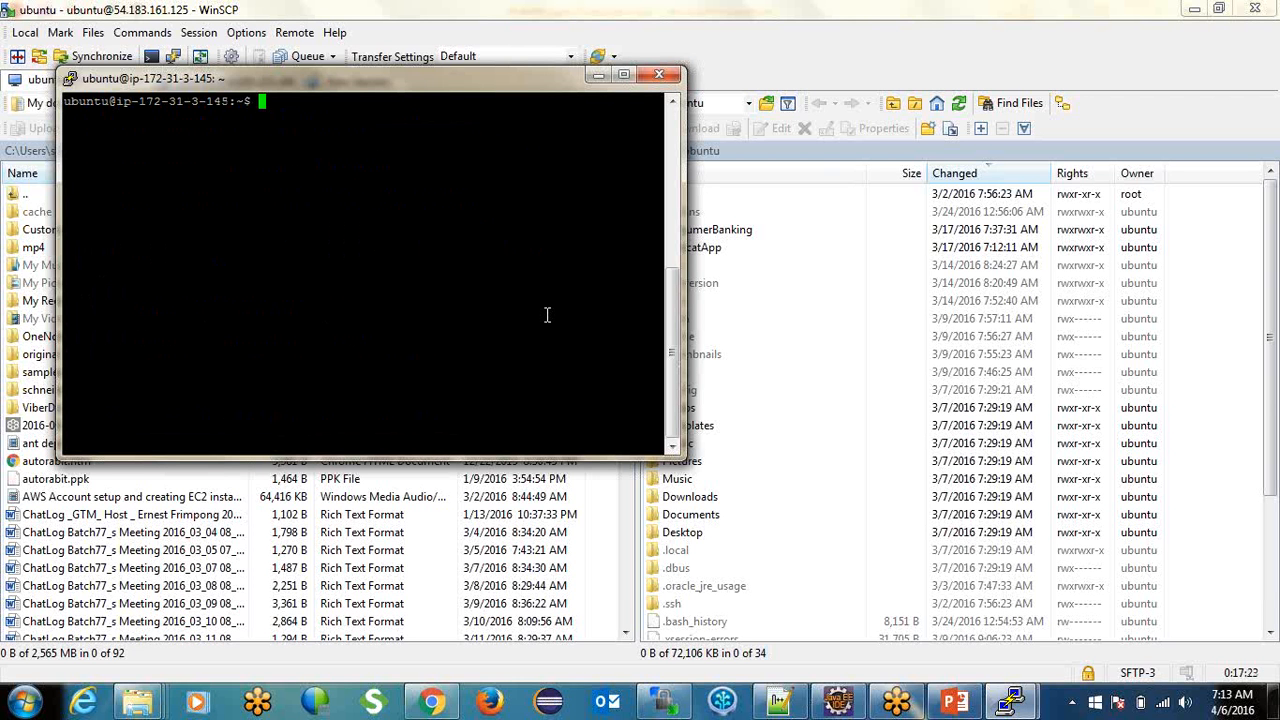
pyautogui.write('/usr/local/')
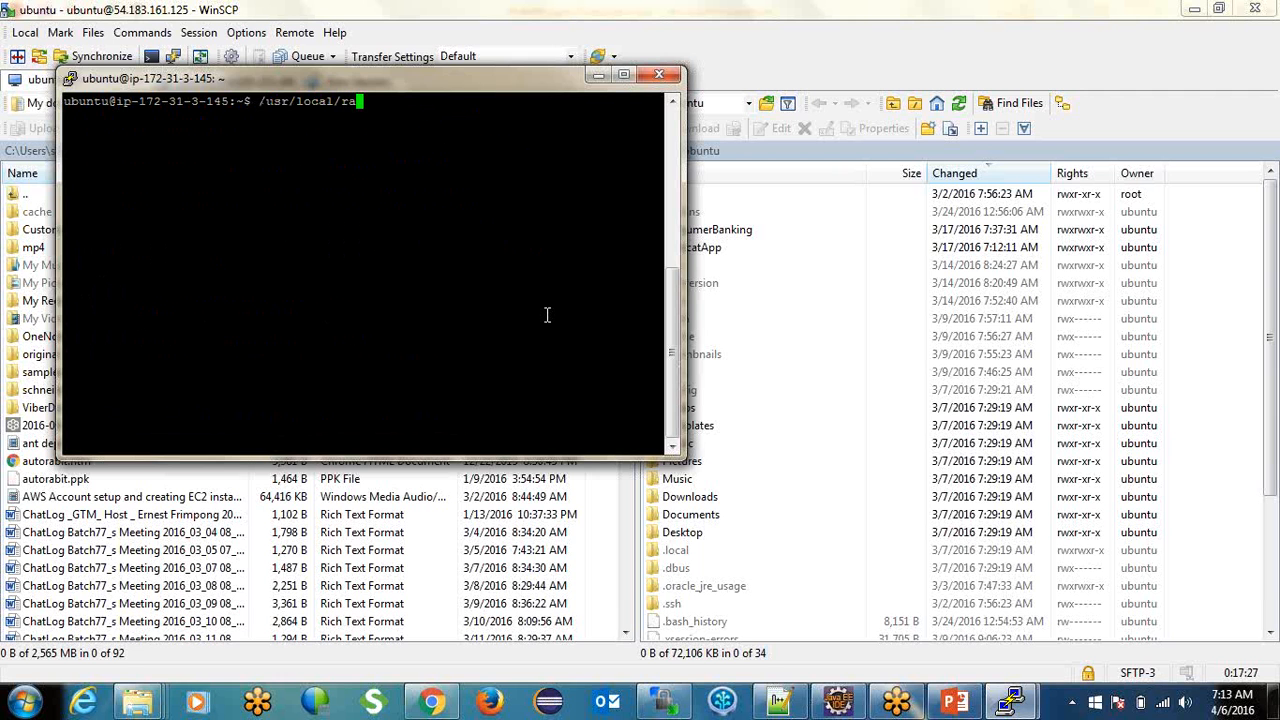
pyautogui.write('apache/to')
pyautogui.press('Tab')
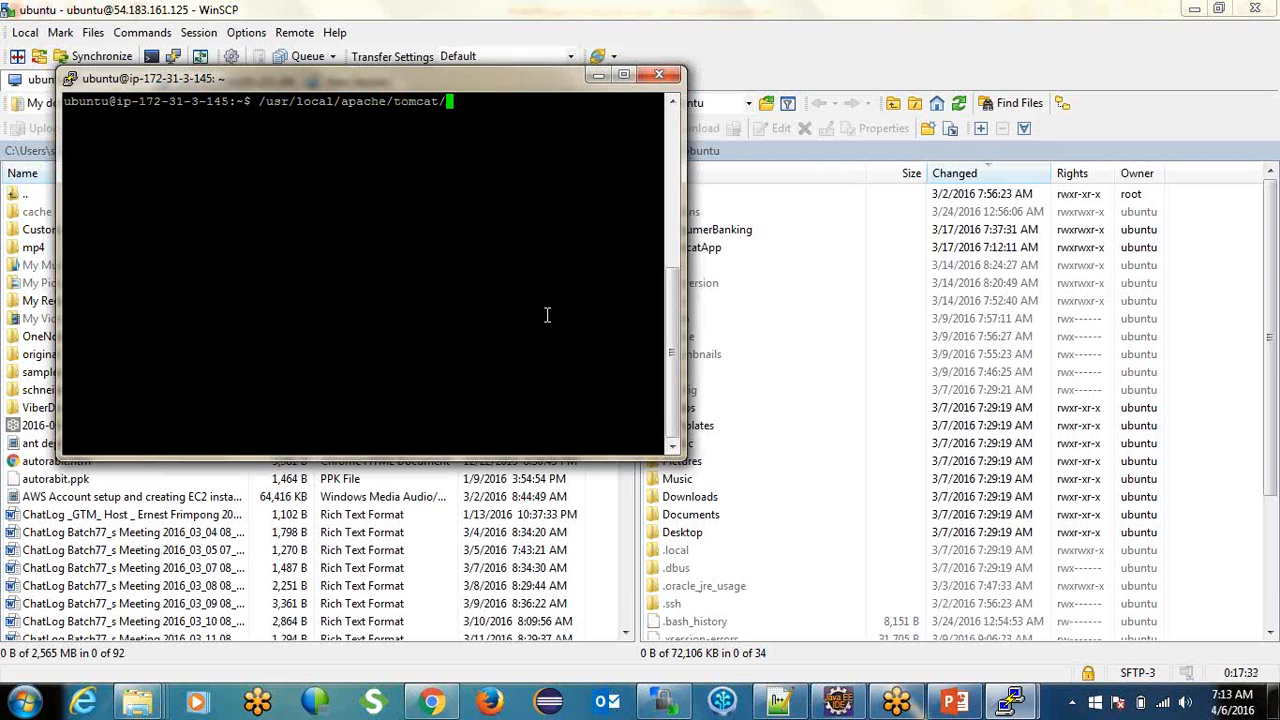
pyautogui.write('apa')
pyautogui.press('Tab')
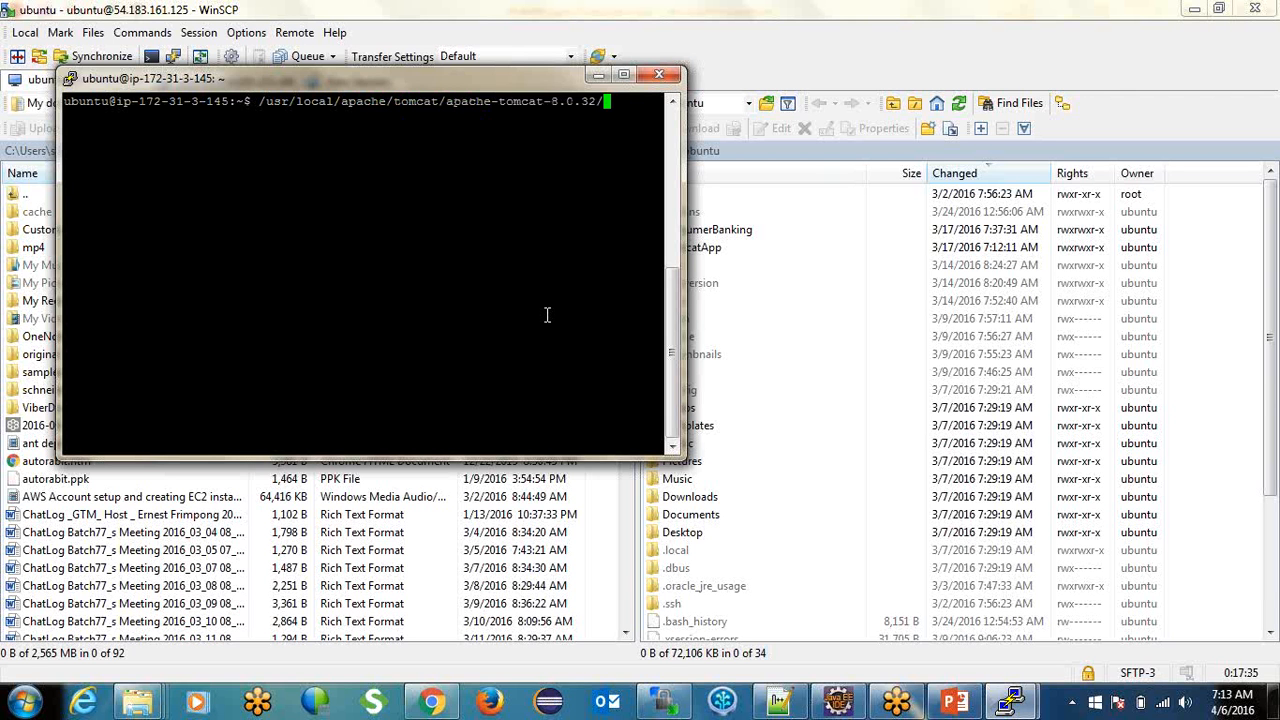
pyautogui.write('bin/')
pyautogui.press('Return')
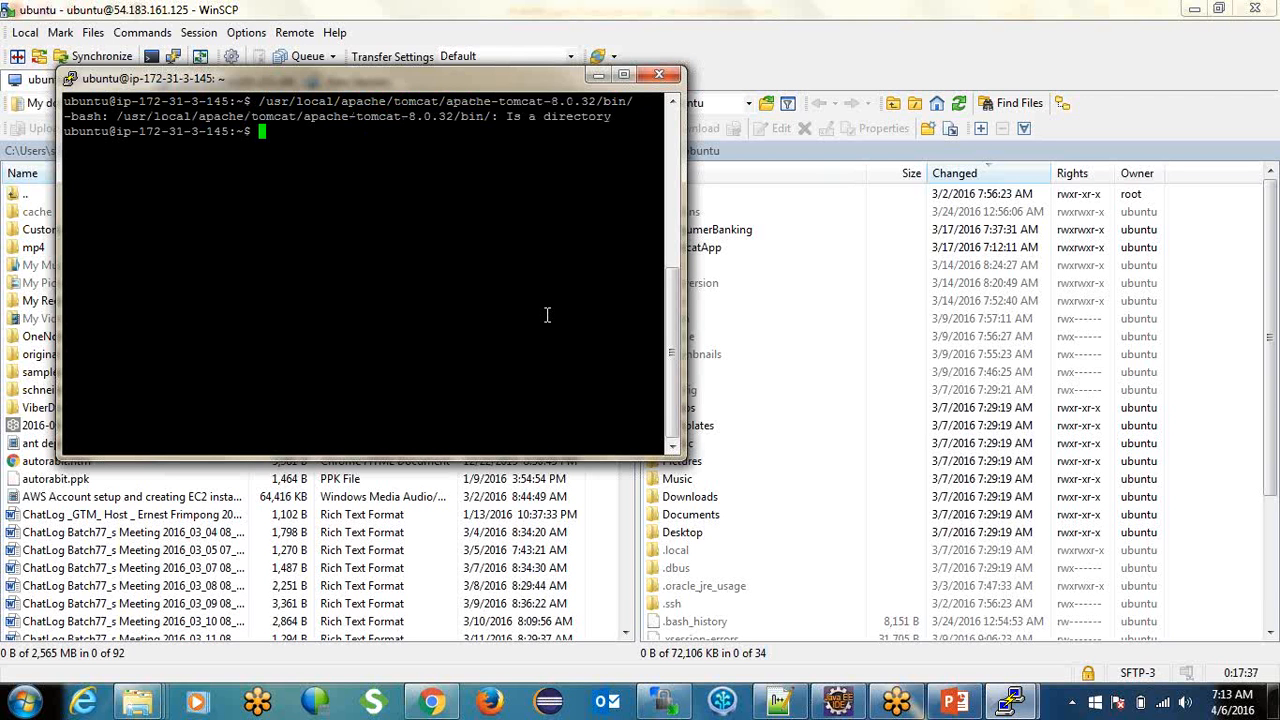
pyautogui.press('Up')
pyautogui.press('Home')
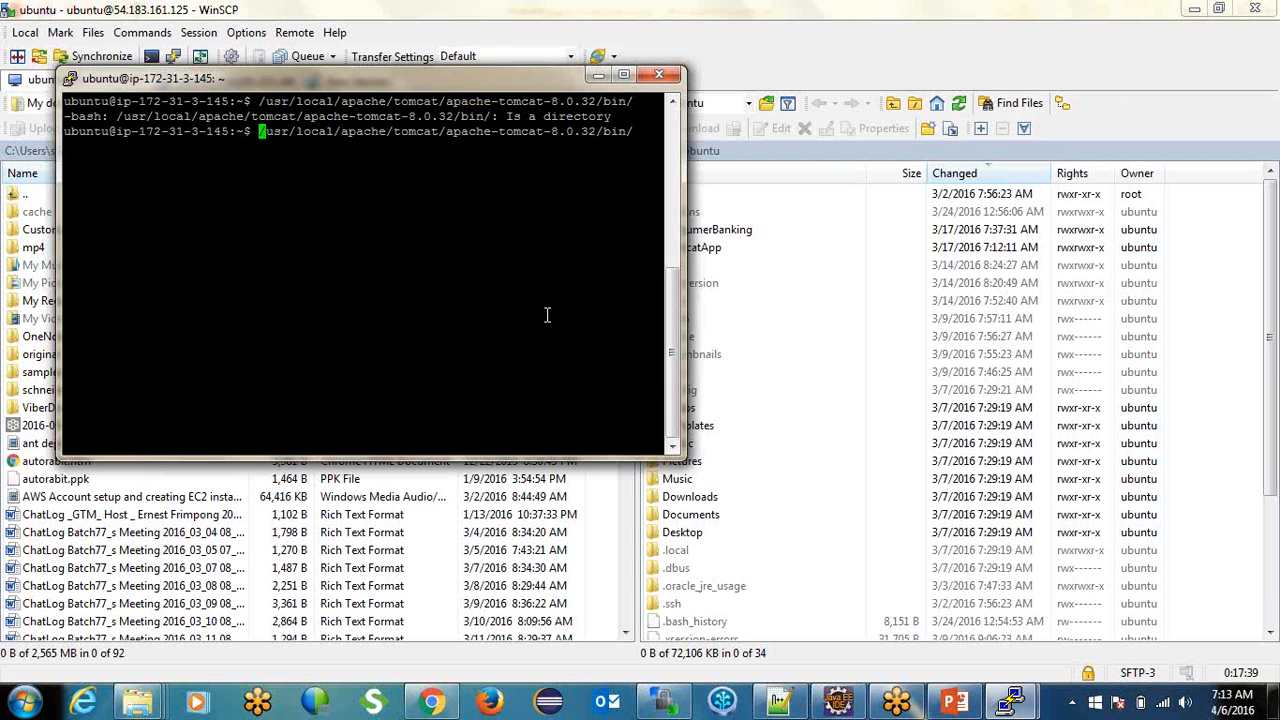
pyautogui.write('cd')
pyautogui.press('End')
pyautogui.press('Return')
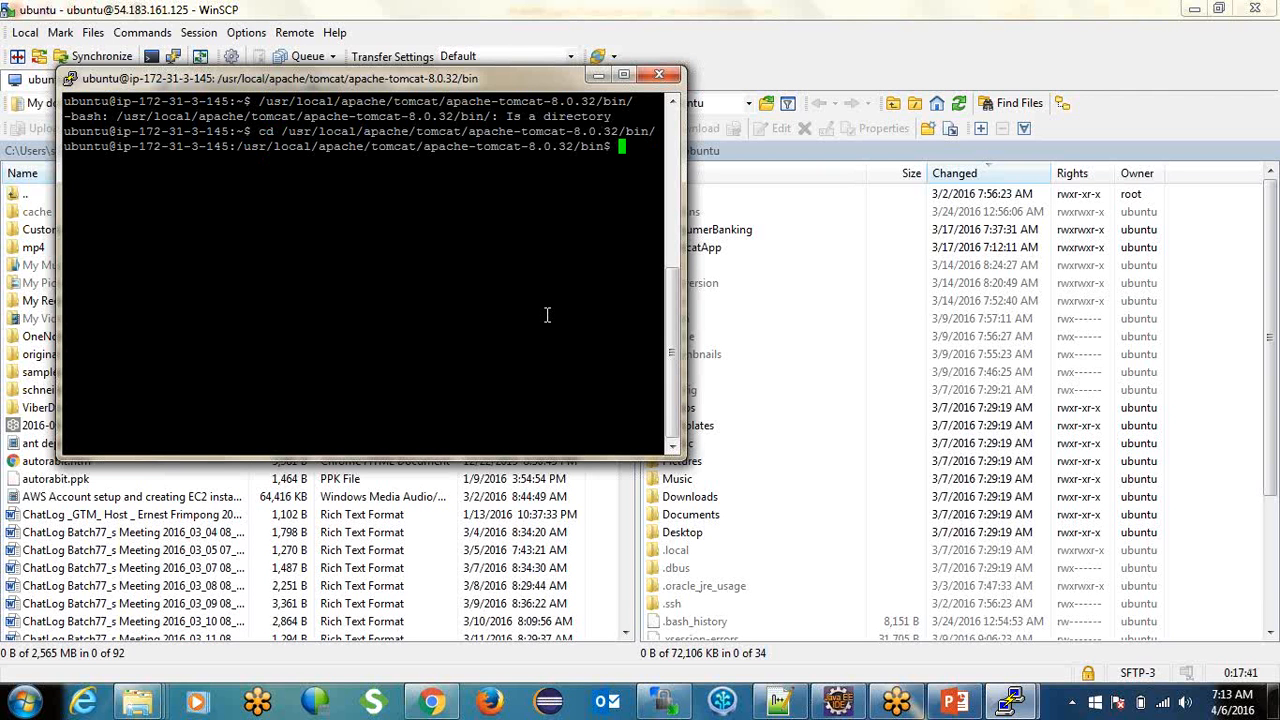
# Clear the screen and run ./startup.sh to start Tomcat 8.0.32
pyautogui.write('clear')
pyautogui.press('Return')
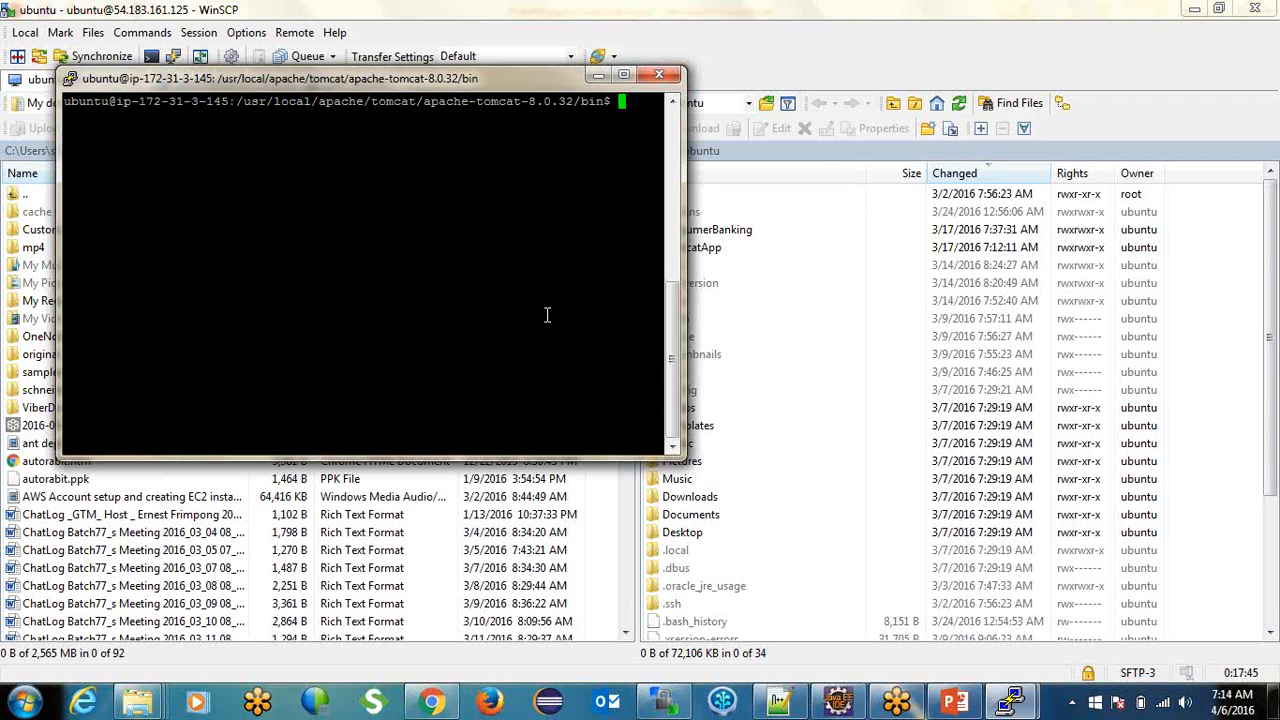
pyautogui.write('./startup.sh')
pyautogui.press('Return')
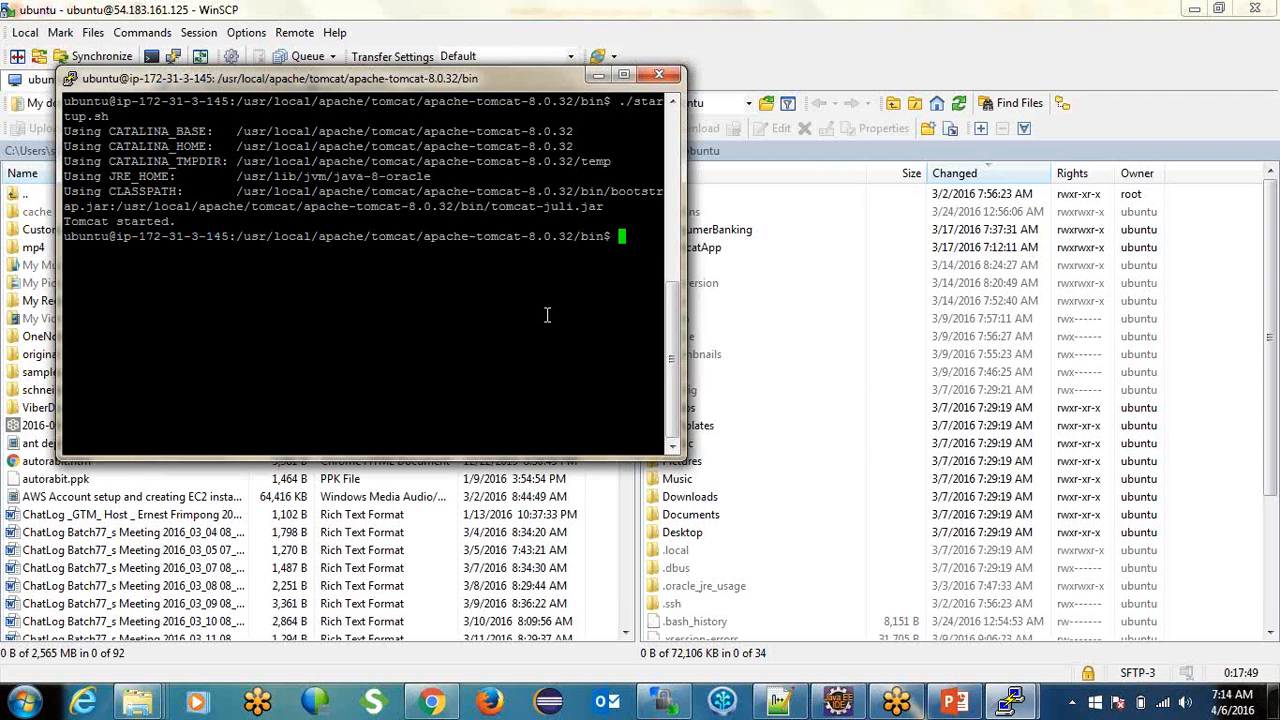
pyautogui.click(432, 702)
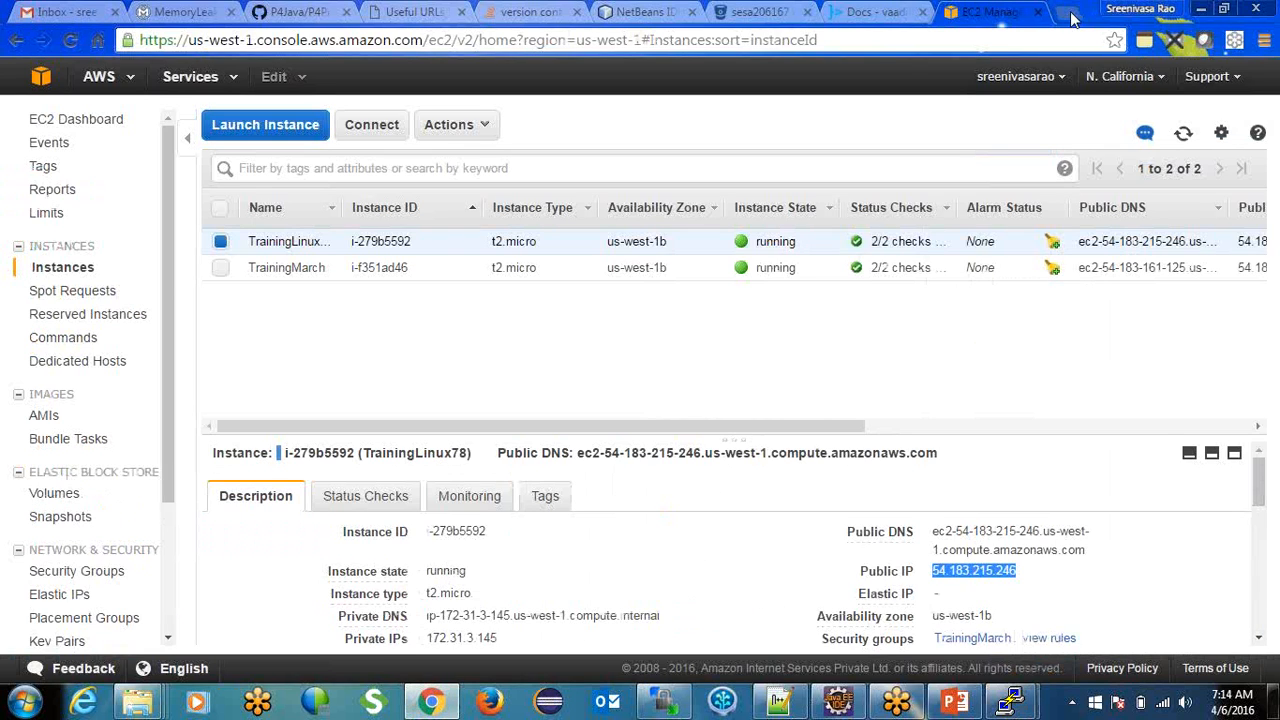
# Copy the instance's public IP and load 54.183.215.246:8080/jenkins in a new tab
pyautogui.click(1070, 14)
pyautogui.click(900, 12)
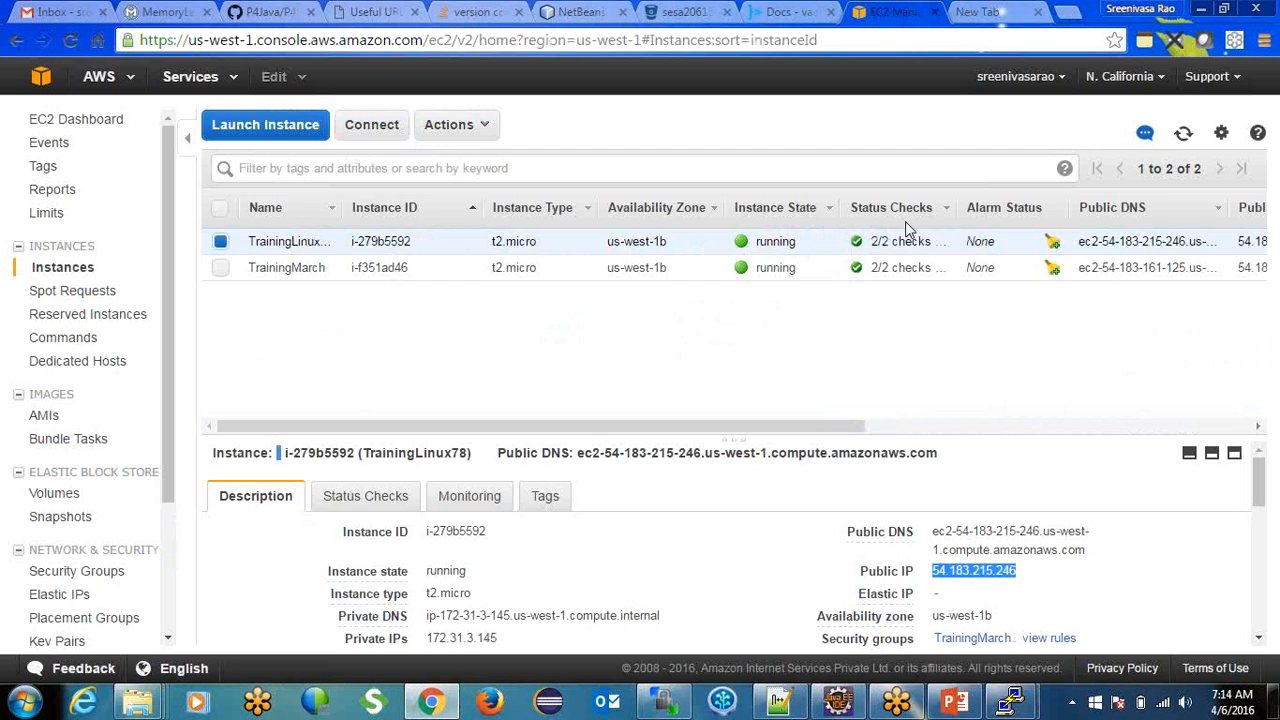
pyautogui.click(954, 575)
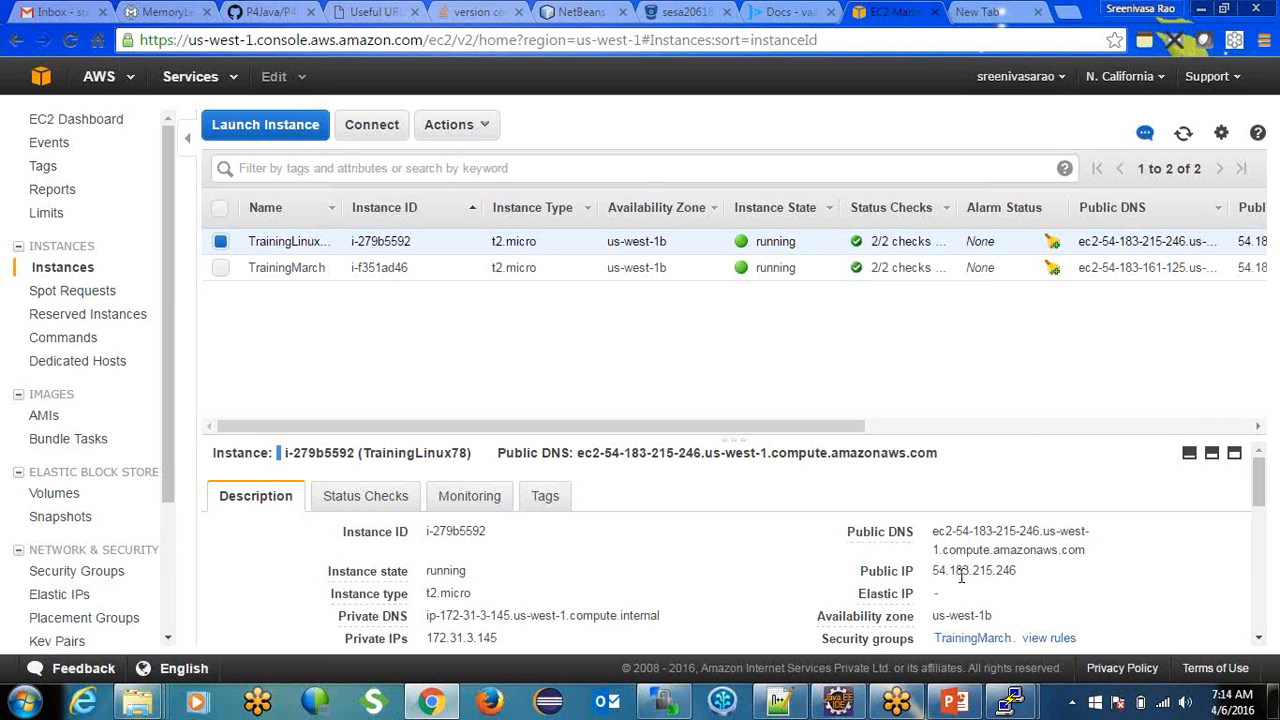
pyautogui.moveTo(933, 570); pyautogui.dragTo(1020, 572)
pyautogui.hotkey('ctrl', 'c')
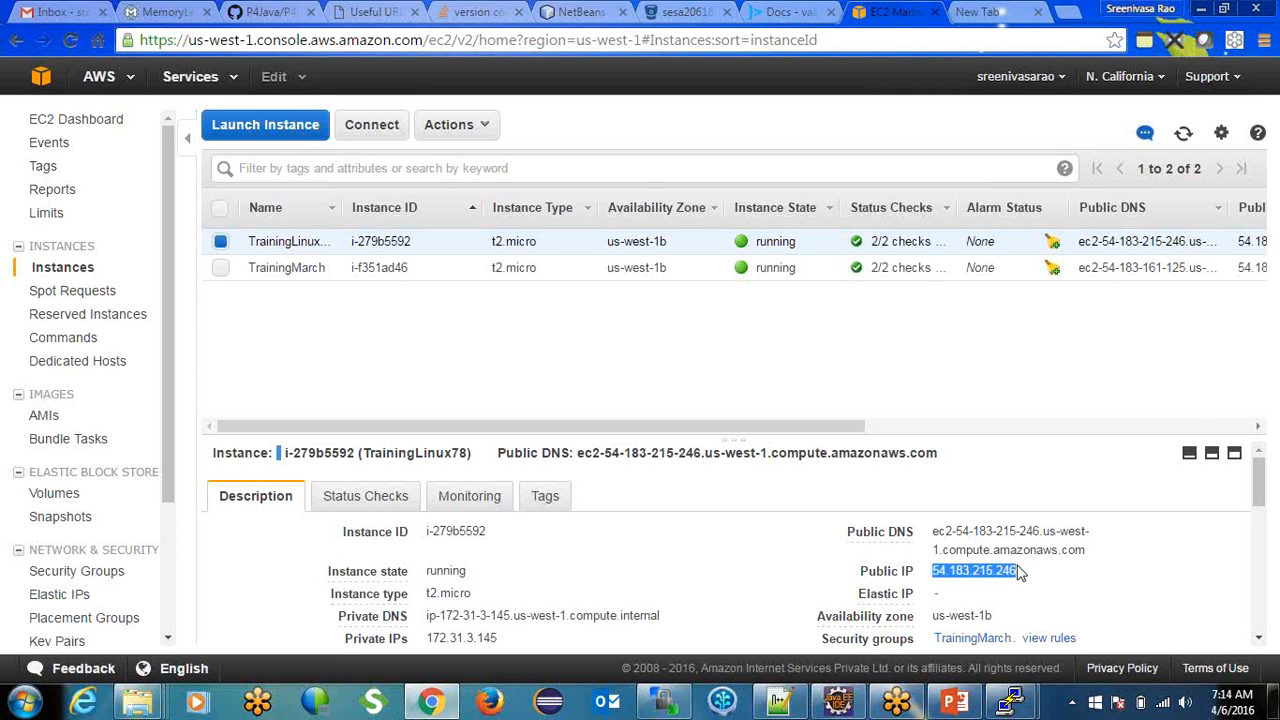
pyautogui.click(995, 12)
pyautogui.click(984, 37)
pyautogui.hotkey('ctrl', 'v')
pyautogui.write(':')
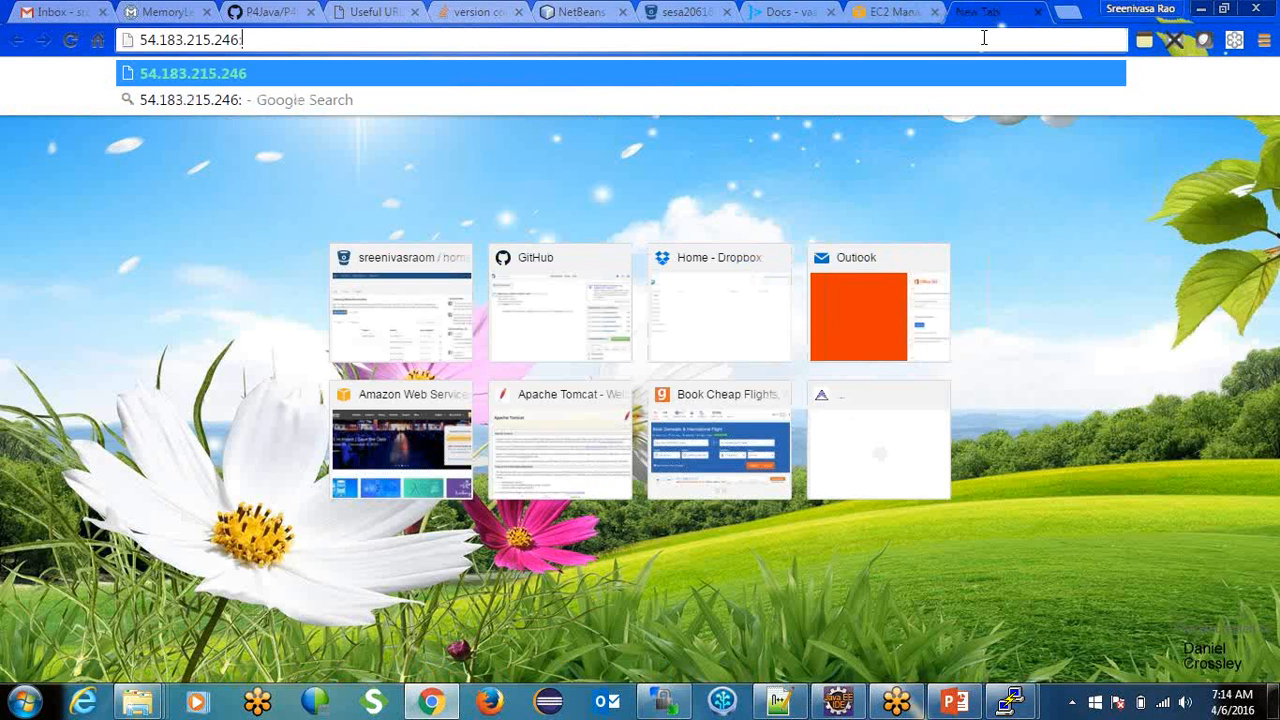
pyautogui.write('8080/')
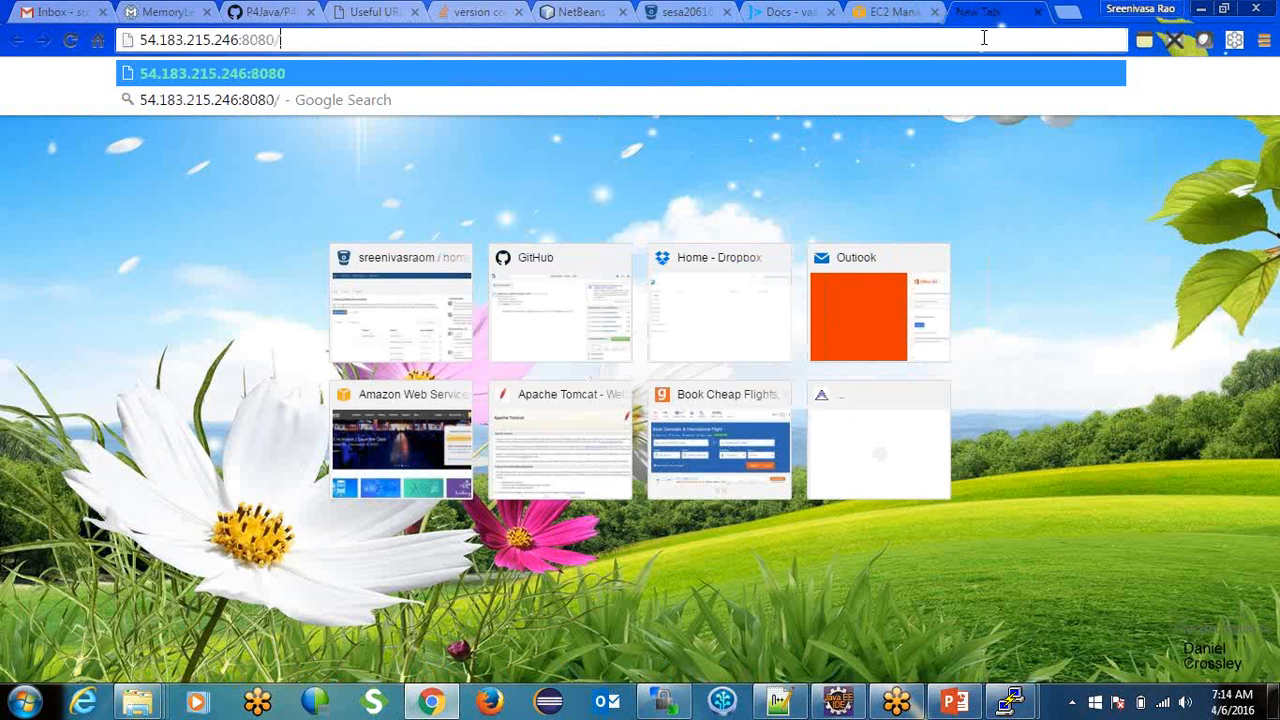
pyautogui.write('jenkins')
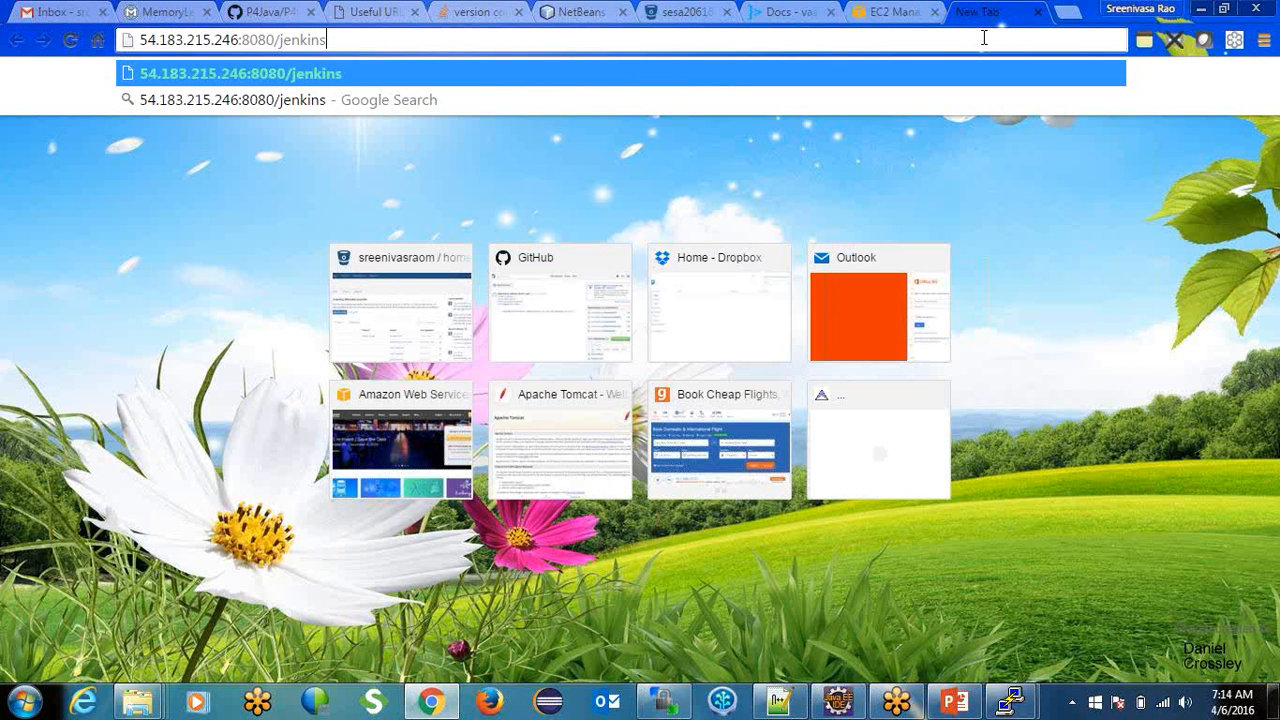
pyautogui.press('Return')
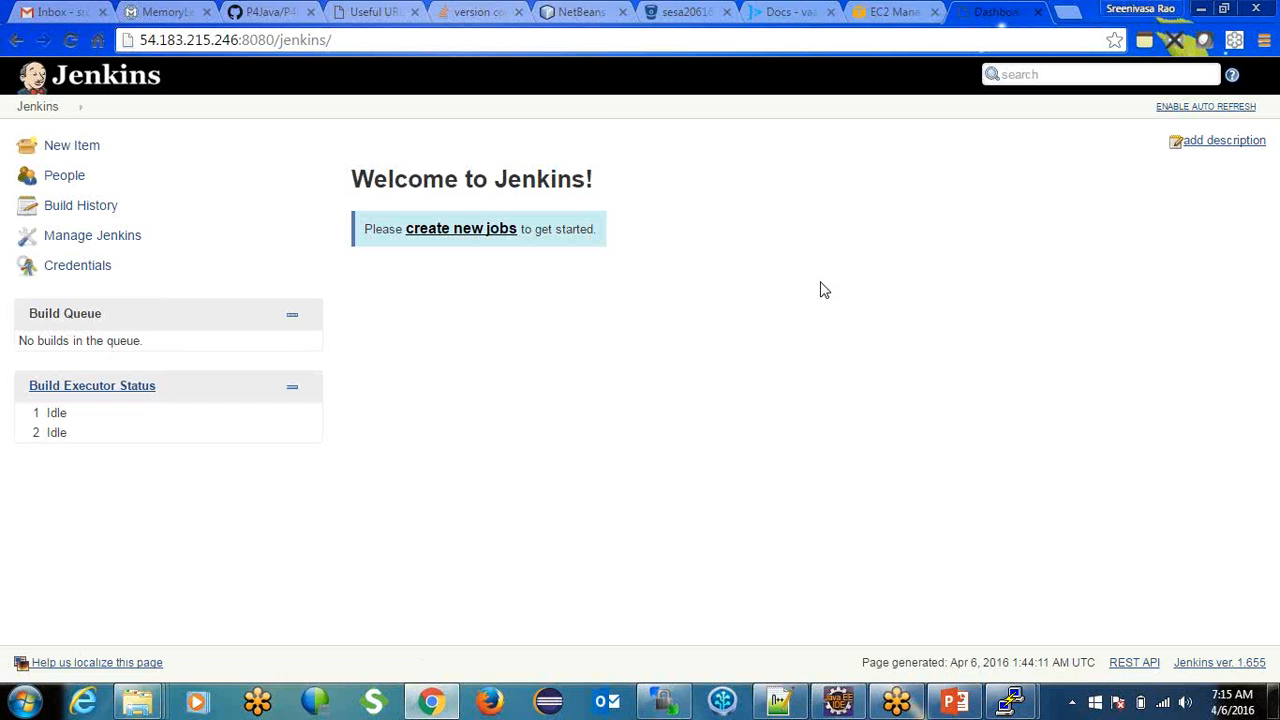
# Reload the Jenkins page and log in with the user name and password
pyautogui.click(70, 40)
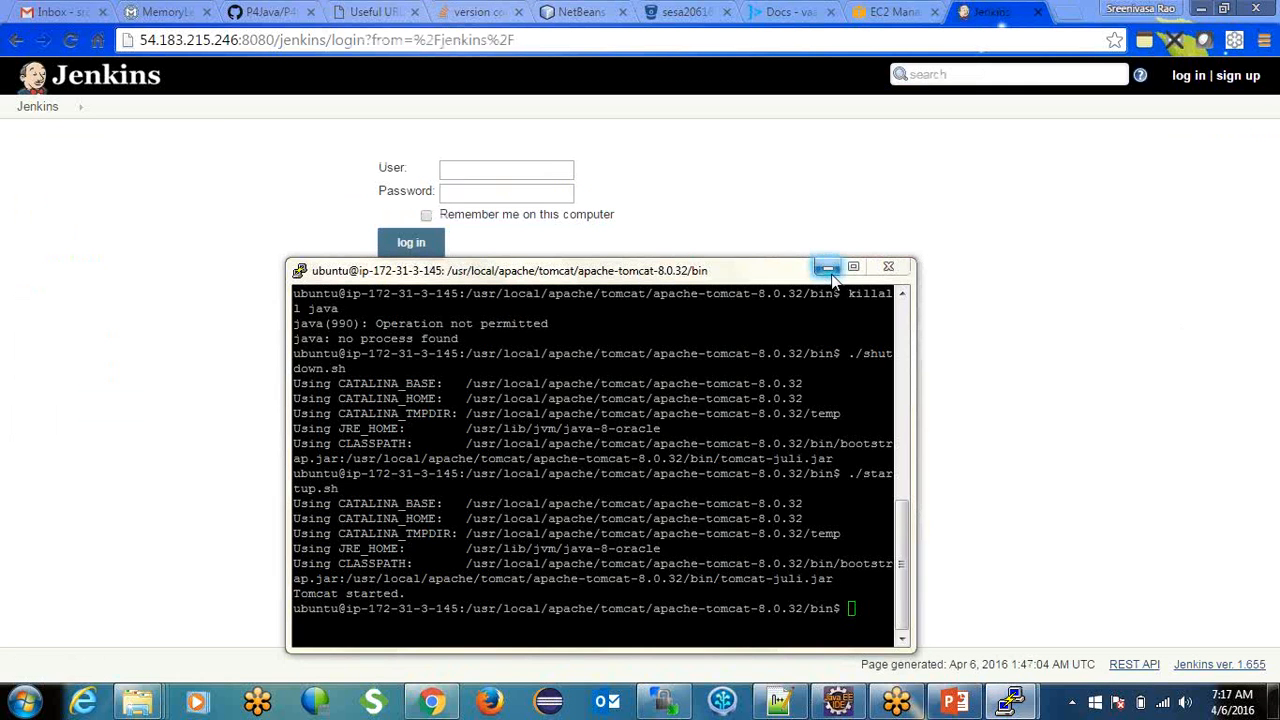
pyautogui.click(826, 268)
pyautogui.click(494, 168)
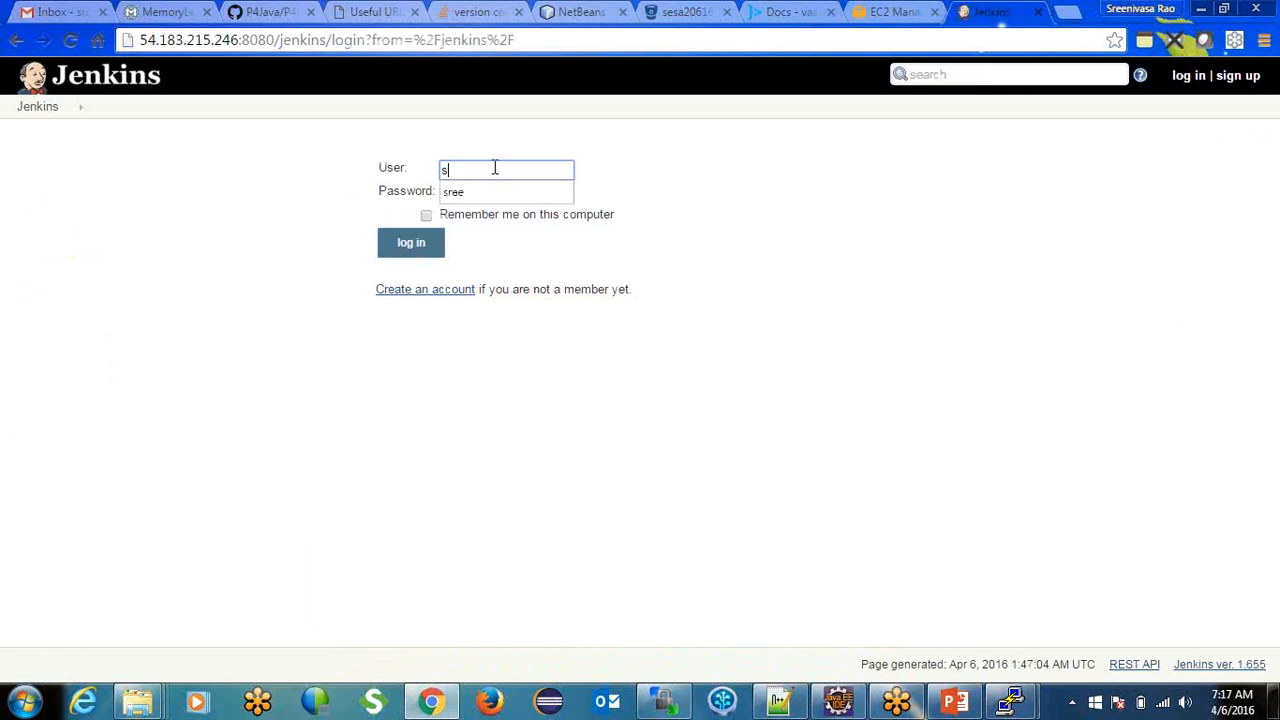
pyautogui.press('Tab')
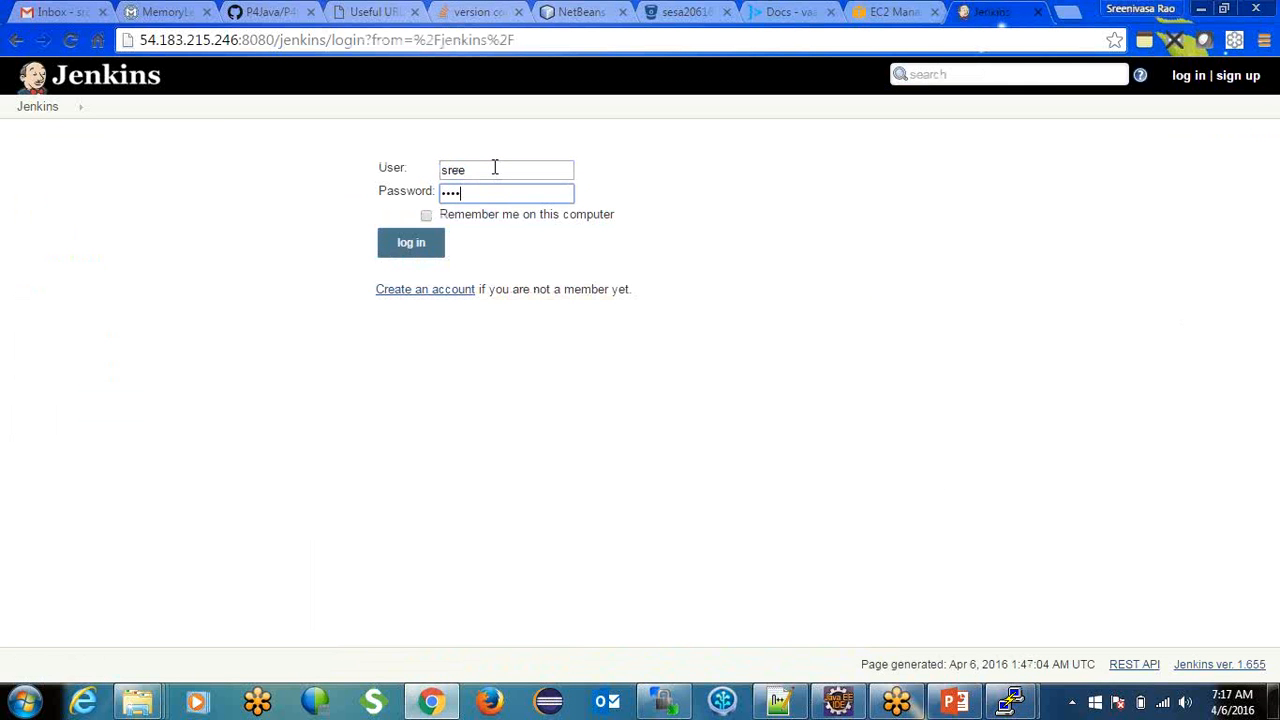
pyautogui.click(424, 247)
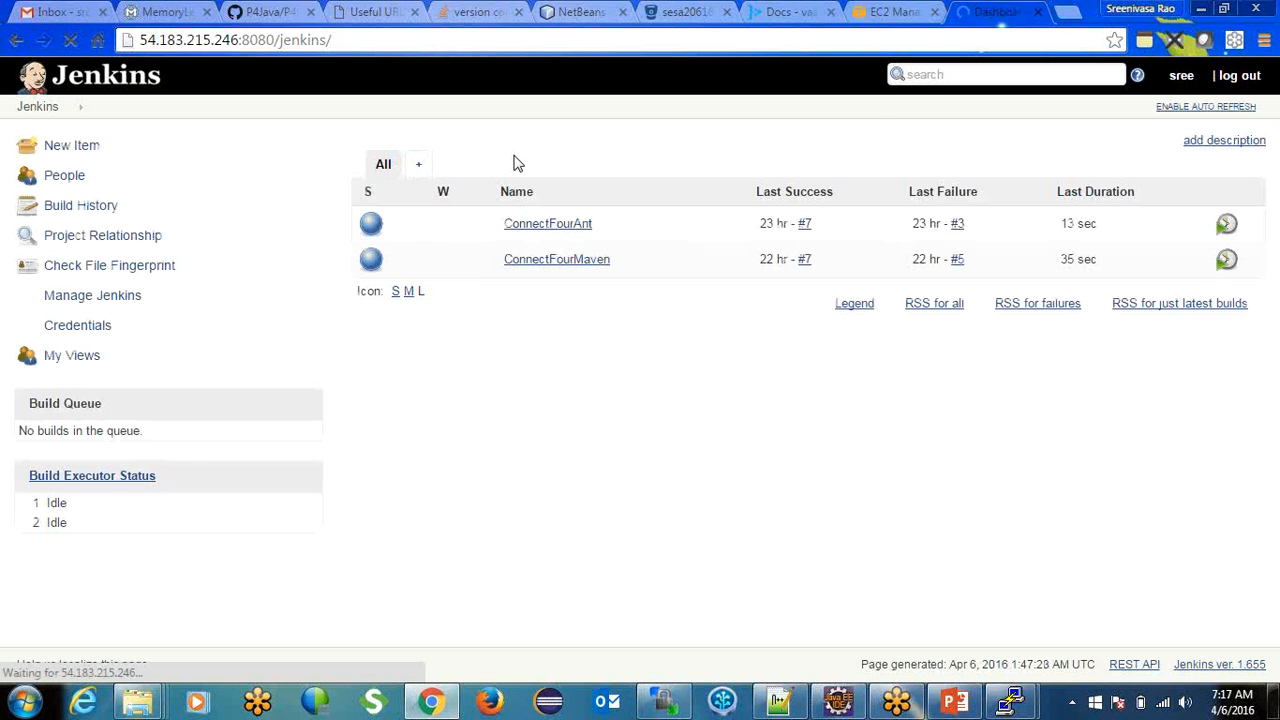
# Go to Manage Jenkins, then Manage Nodes, to view the master-only node list
pyautogui.click(86, 299)
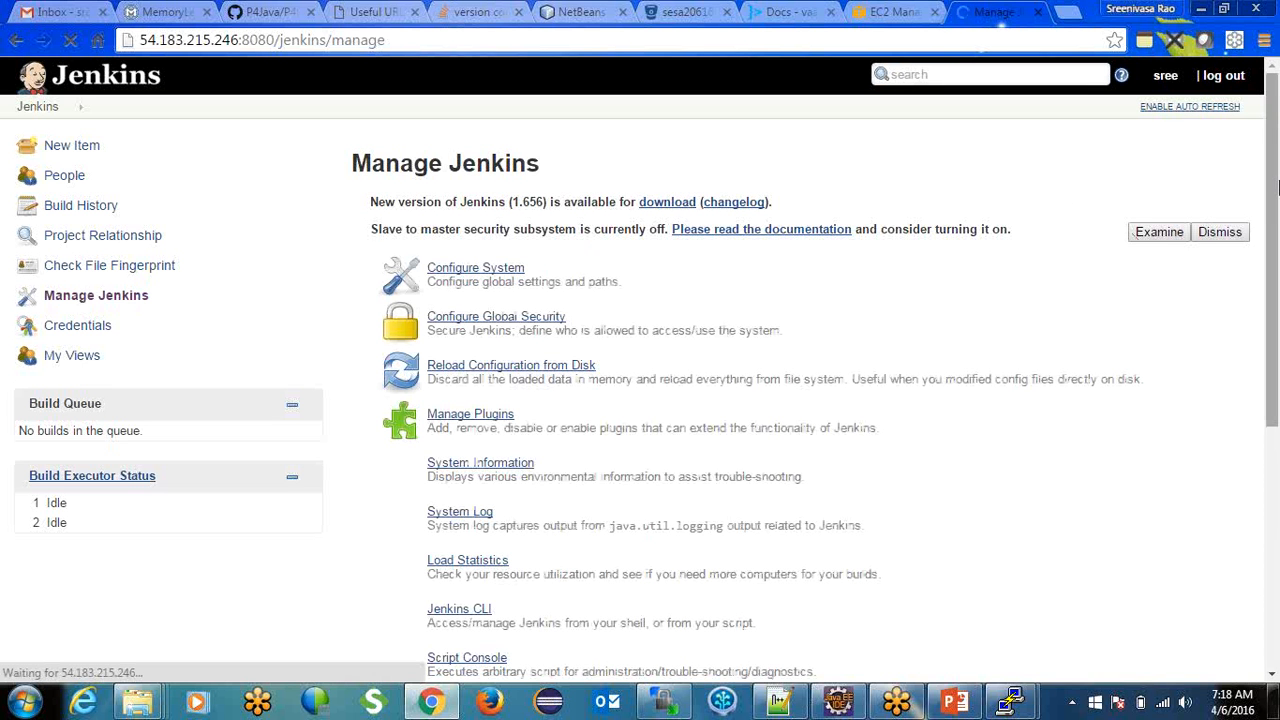
pyautogui.moveTo(1274, 188); pyautogui.dragTo(1257, 396)
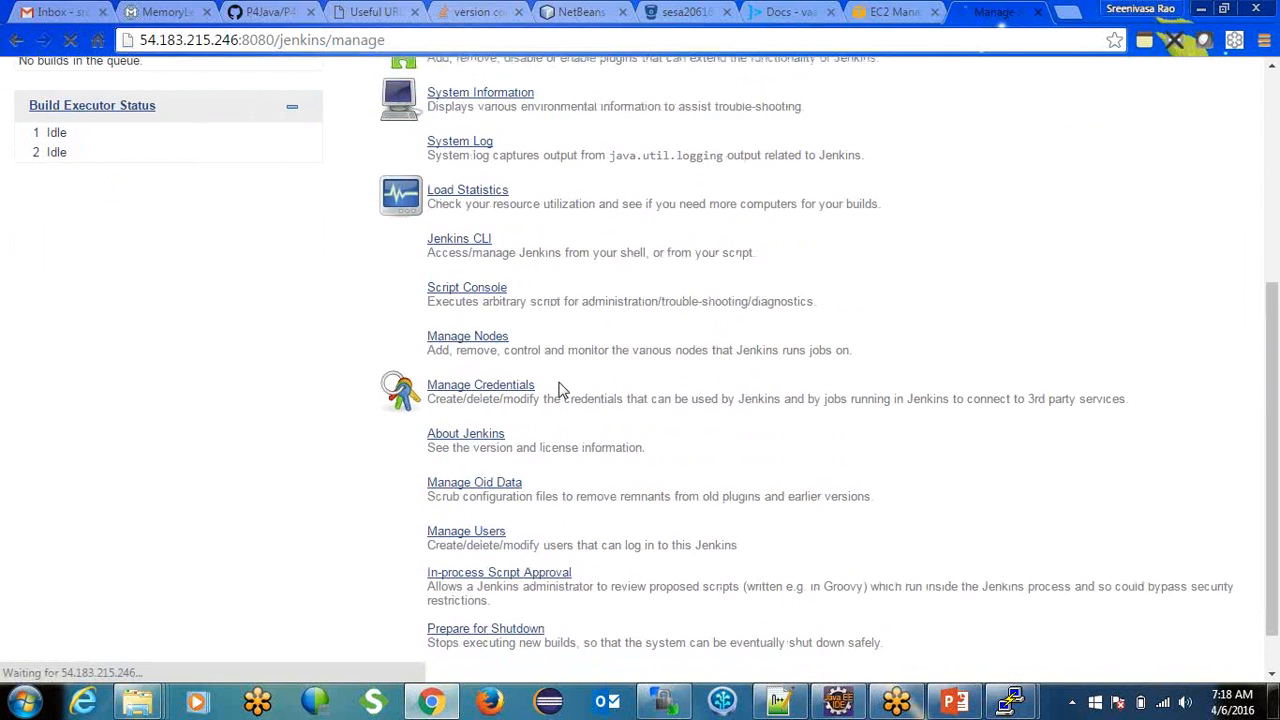
pyautogui.click(455, 344)
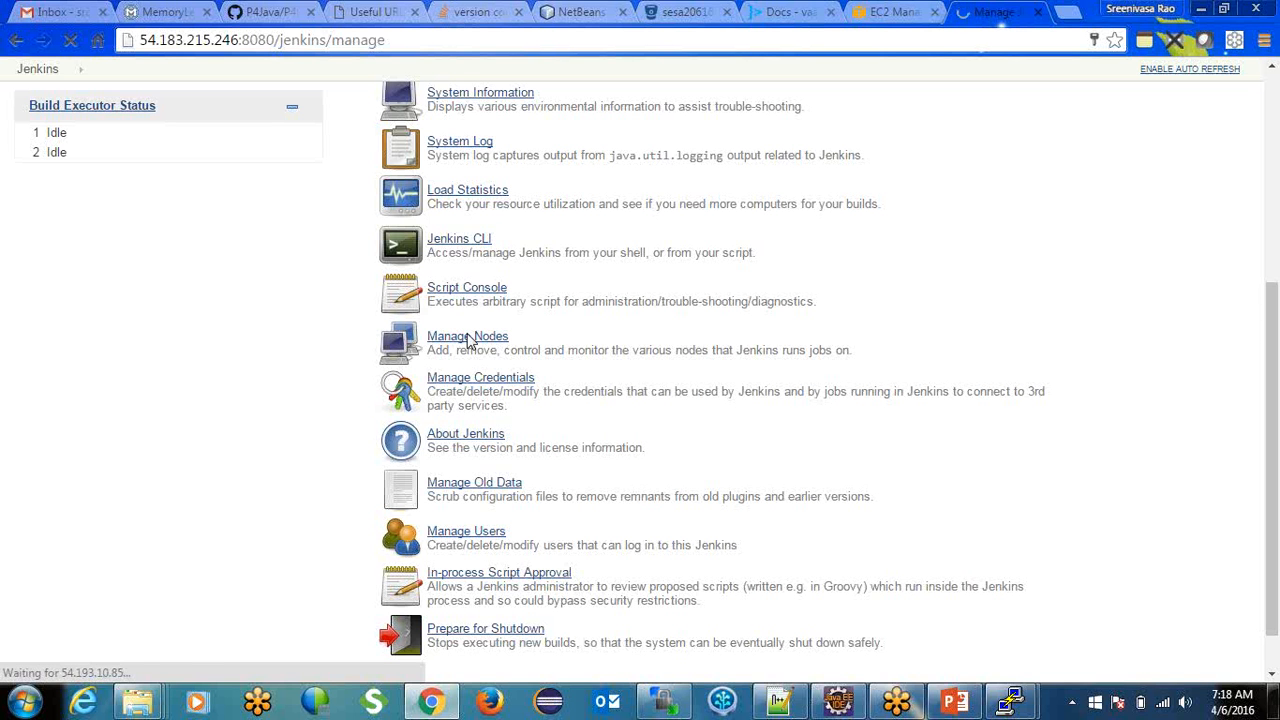
pyautogui.click(468, 340)
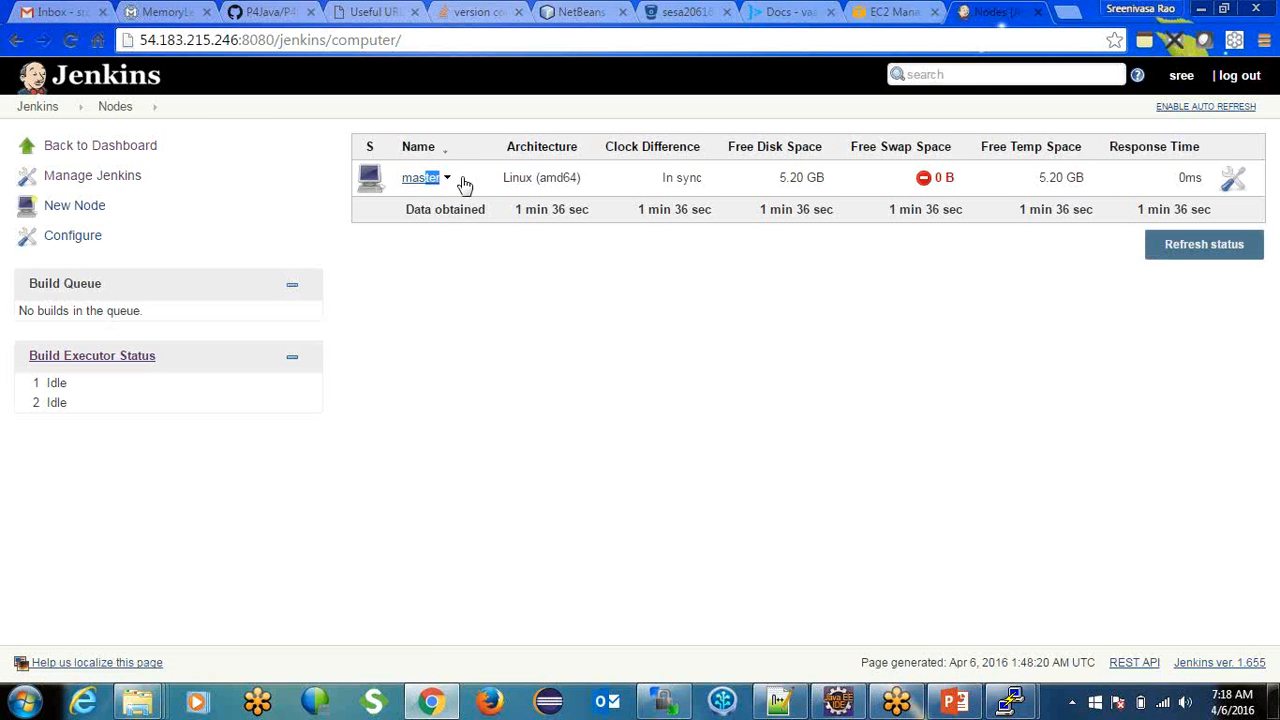
pyautogui.moveTo(465, 182); pyautogui.dragTo(391, 190)
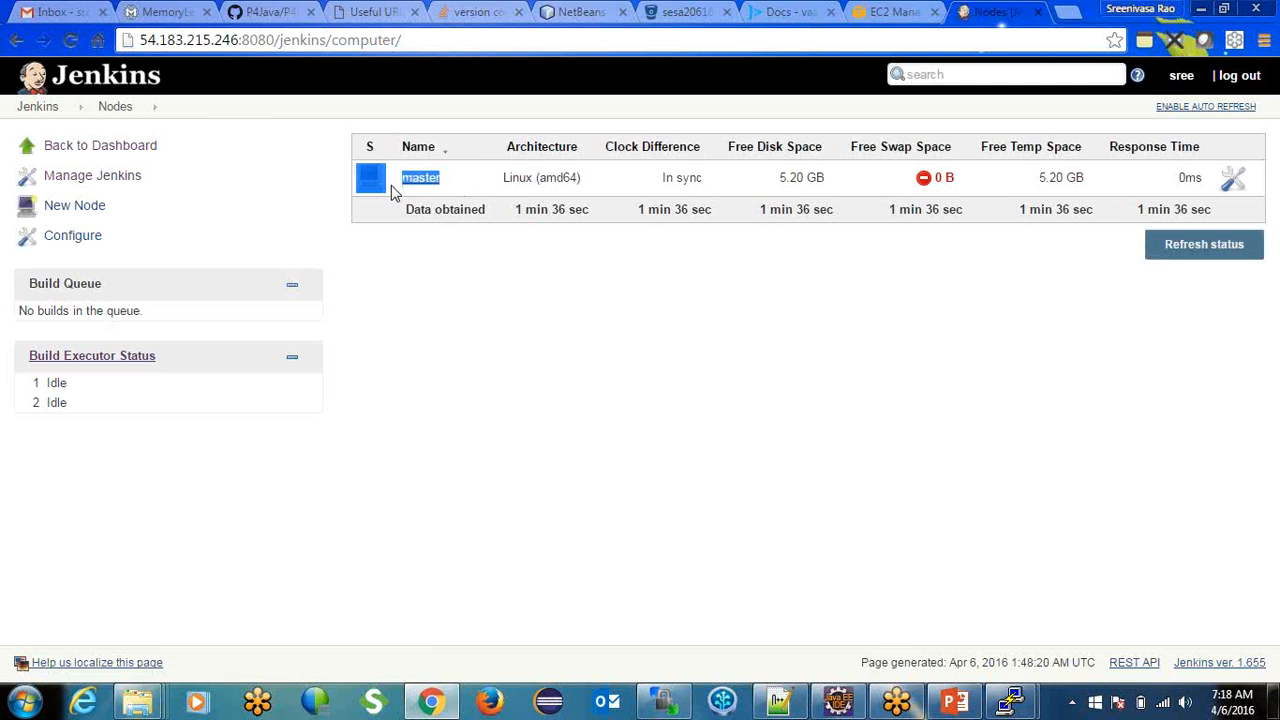
pyautogui.click(423, 280)
pyautogui.click(62, 211)
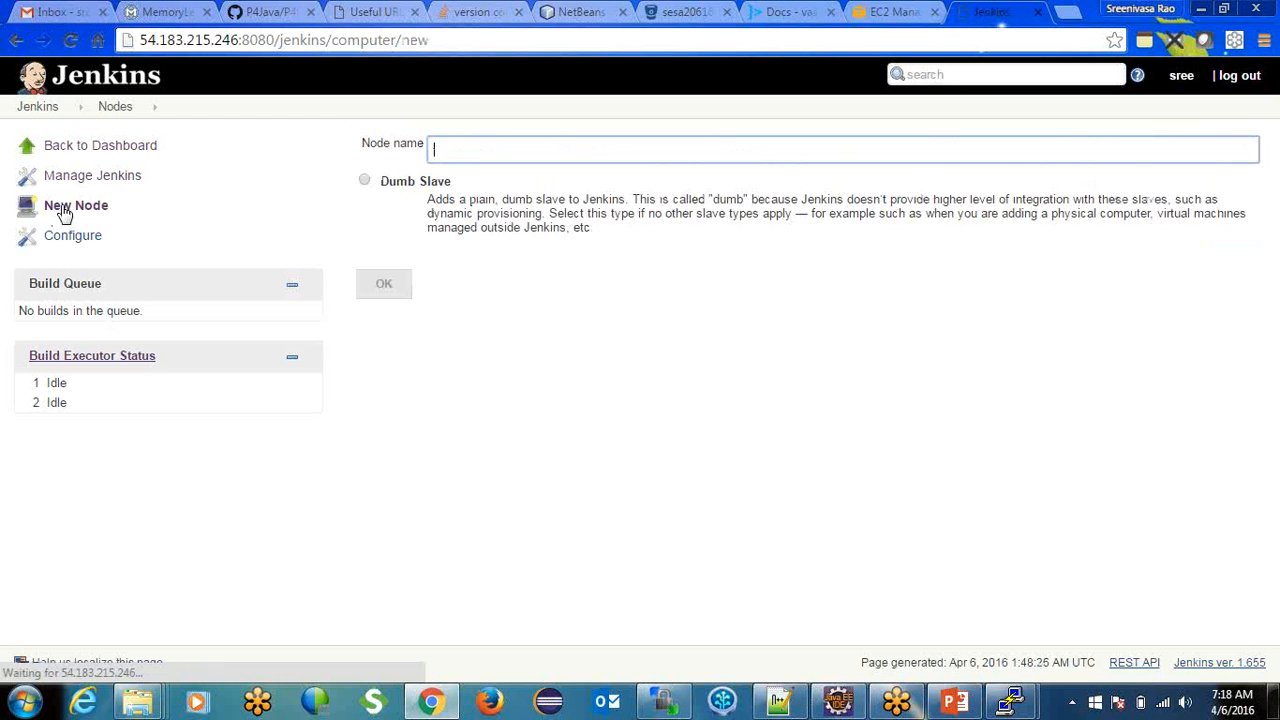
# Name the new node LinuxSlave, choose Dumb Slave, and confirm with OK
pyautogui.click(482, 148)
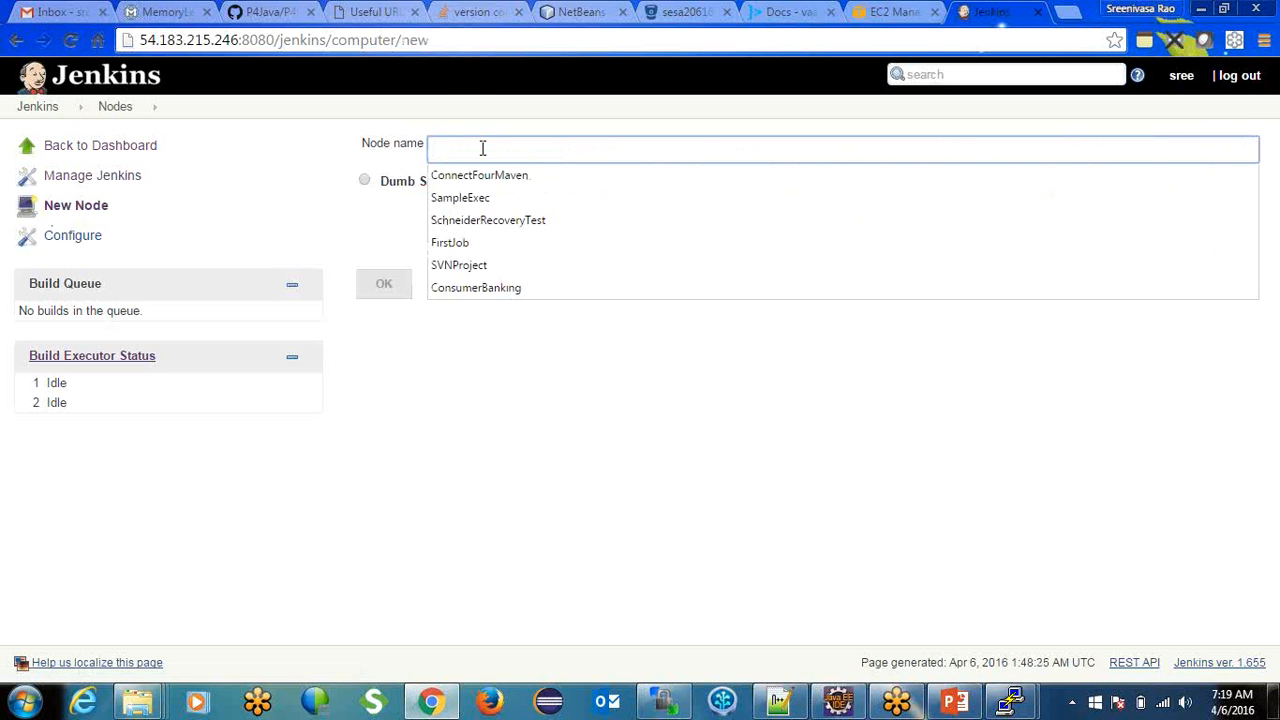
pyautogui.write('L')
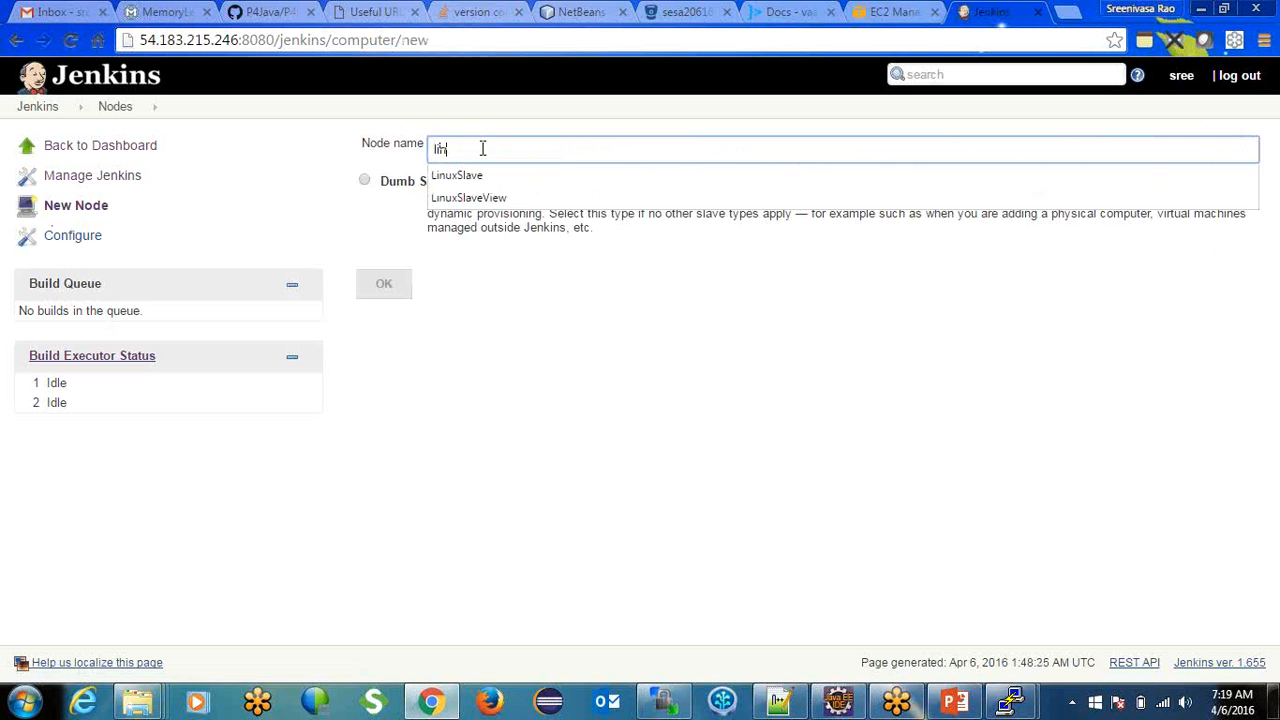
pyautogui.write('in')
pyautogui.press('Down')
pyautogui.click(478, 176)
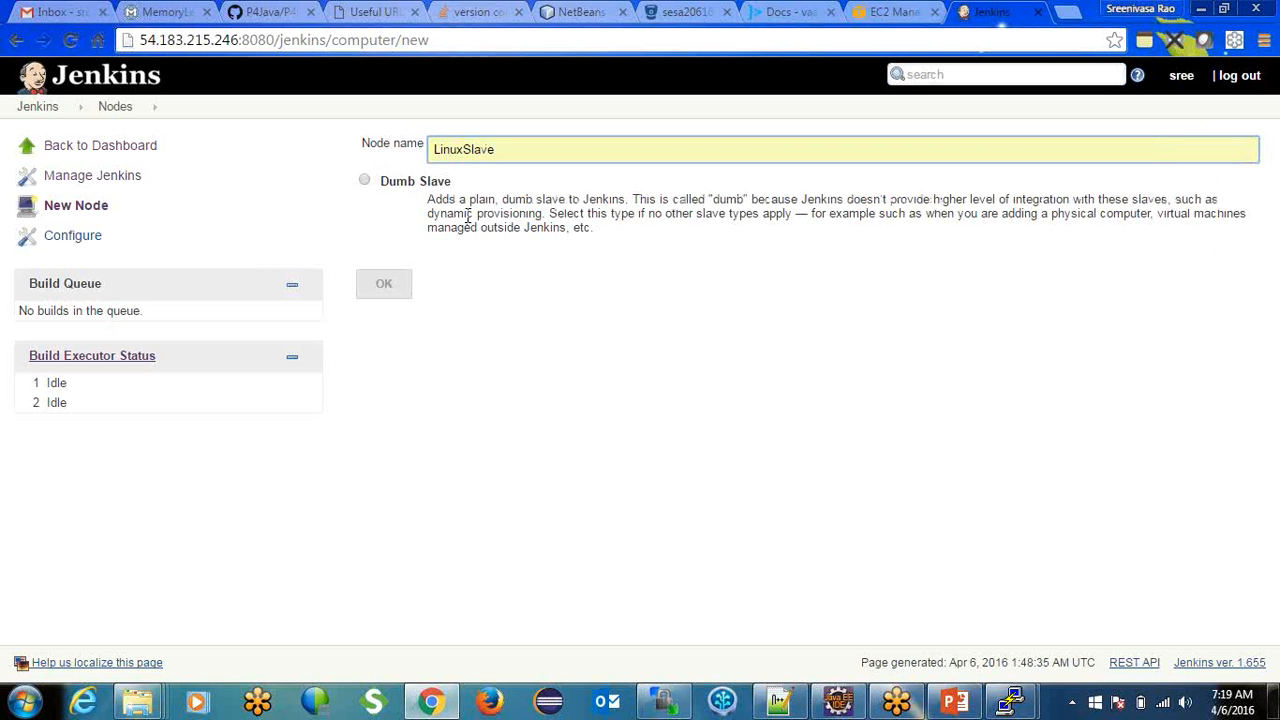
pyautogui.click(365, 182)
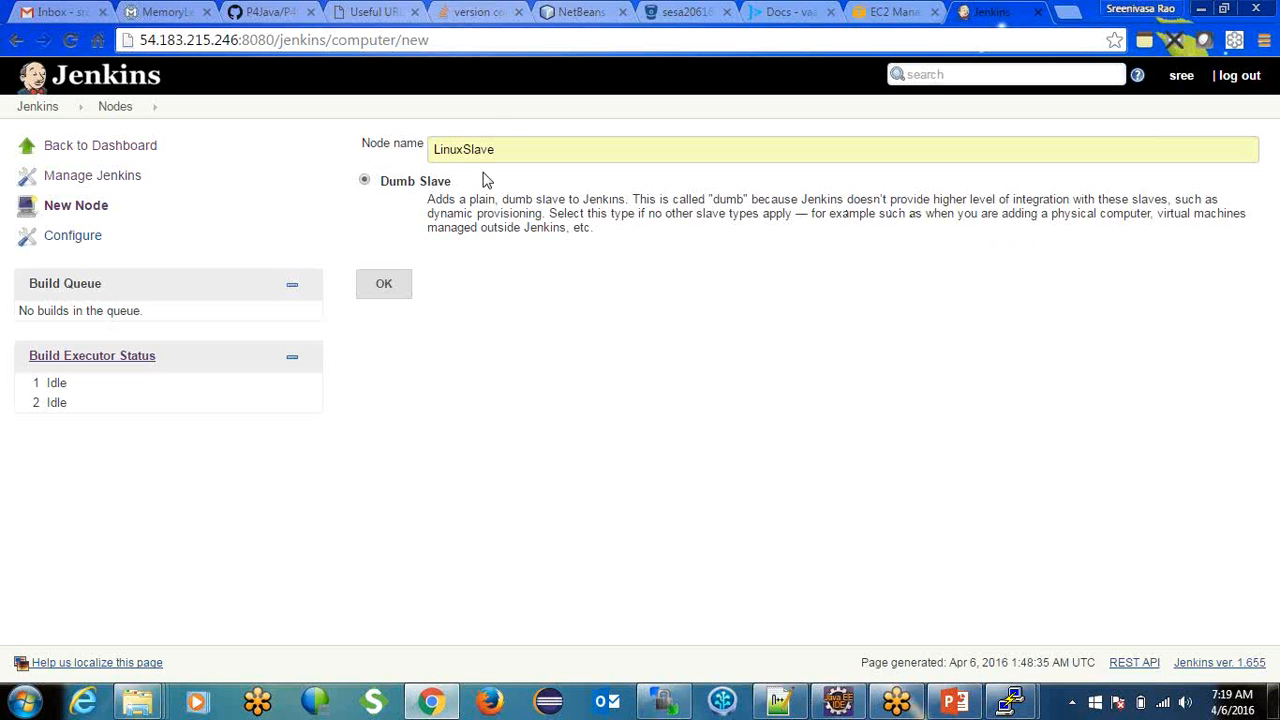
pyautogui.moveTo(510, 151); pyautogui.dragTo(420, 146)
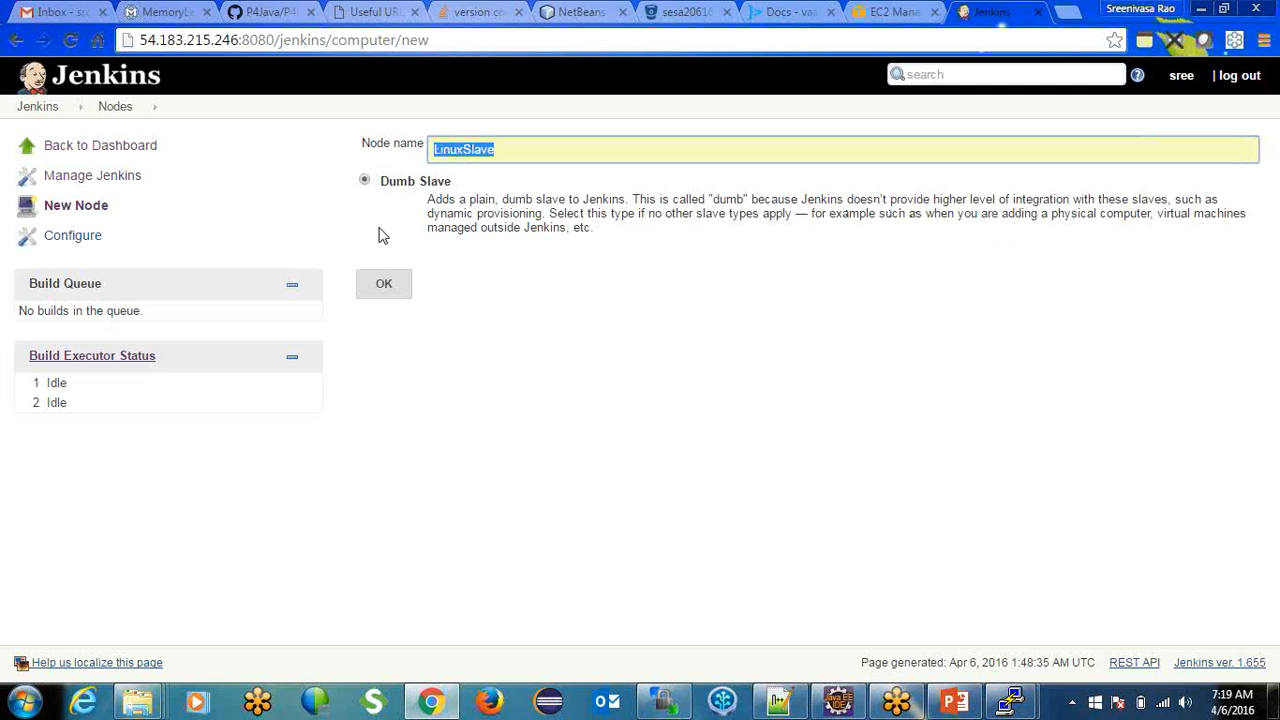
pyautogui.click(385, 278)
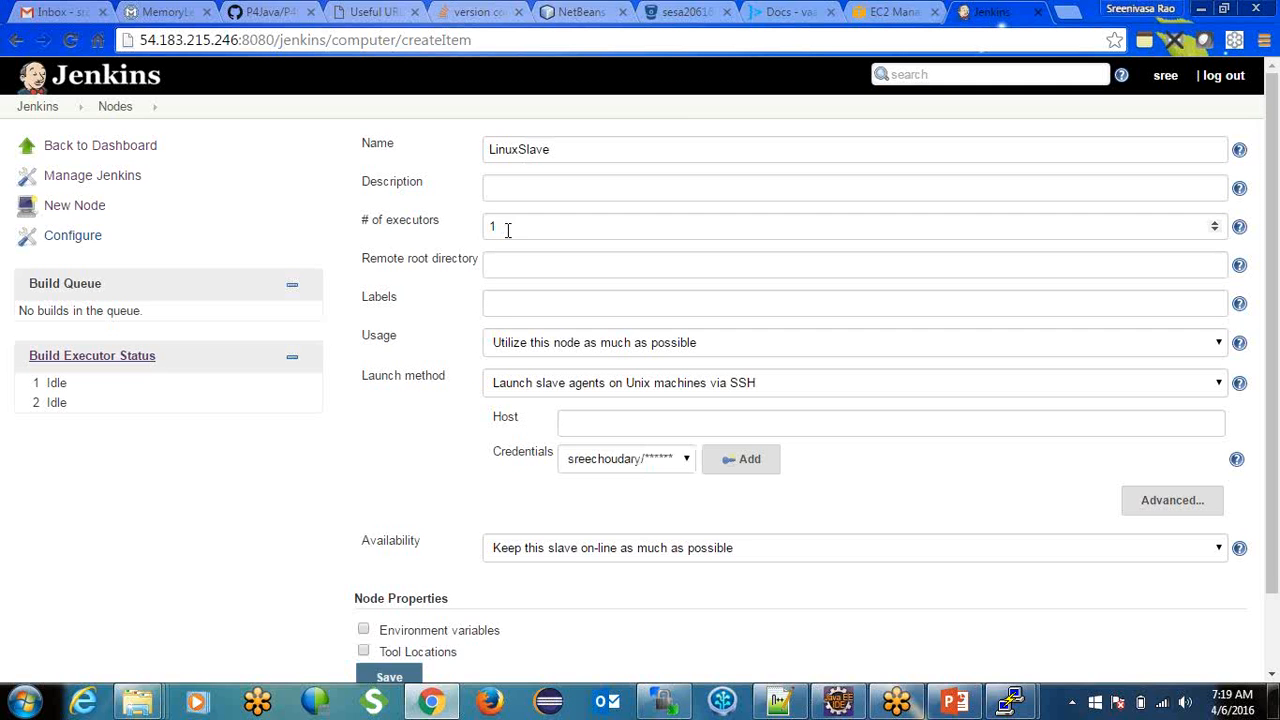
# Keep the executor count at 1 and put the cursor in Remote root directory
pyautogui.moveTo(505, 227); pyautogui.dragTo(471, 232)
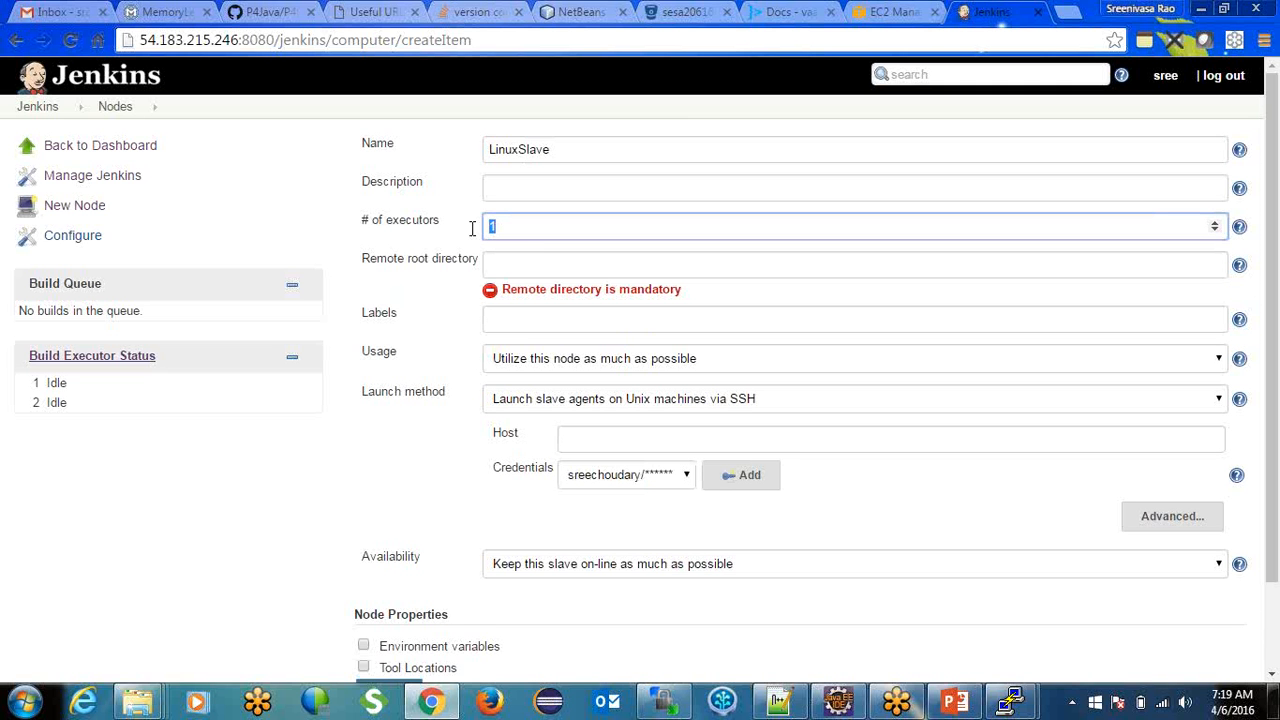
pyautogui.click(471, 226)
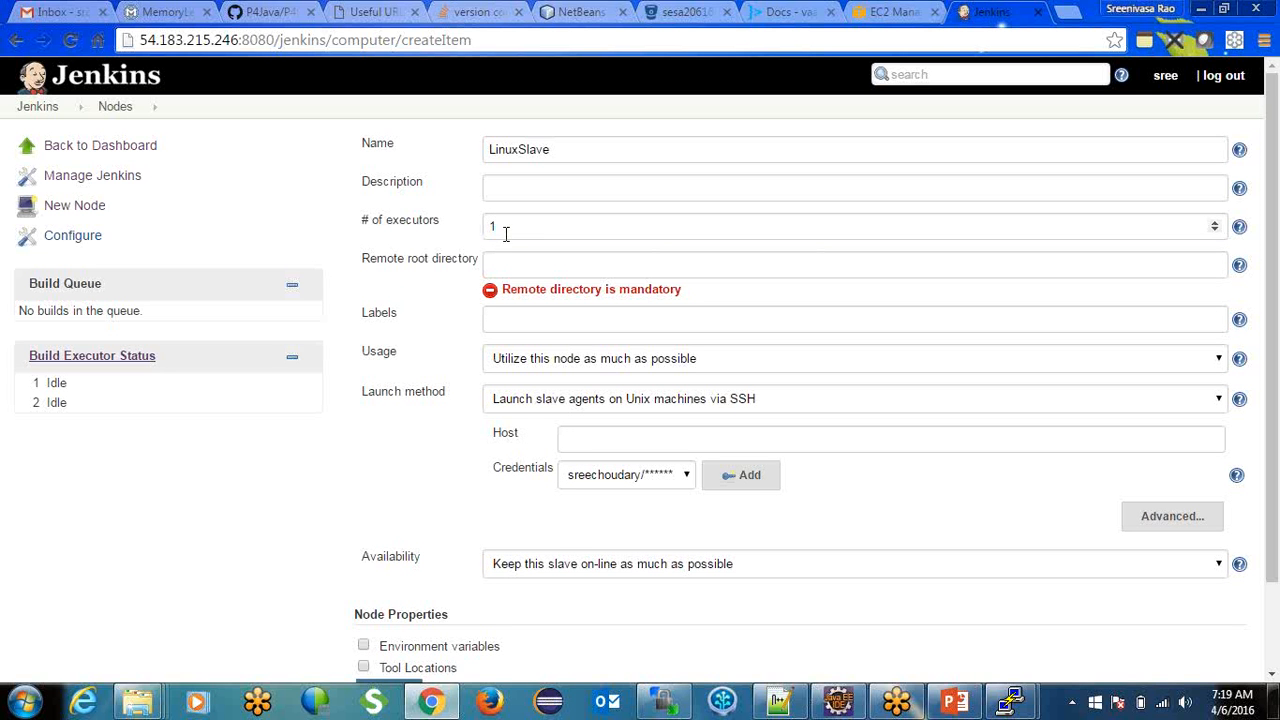
pyautogui.moveTo(505, 233); pyautogui.dragTo(480, 224)
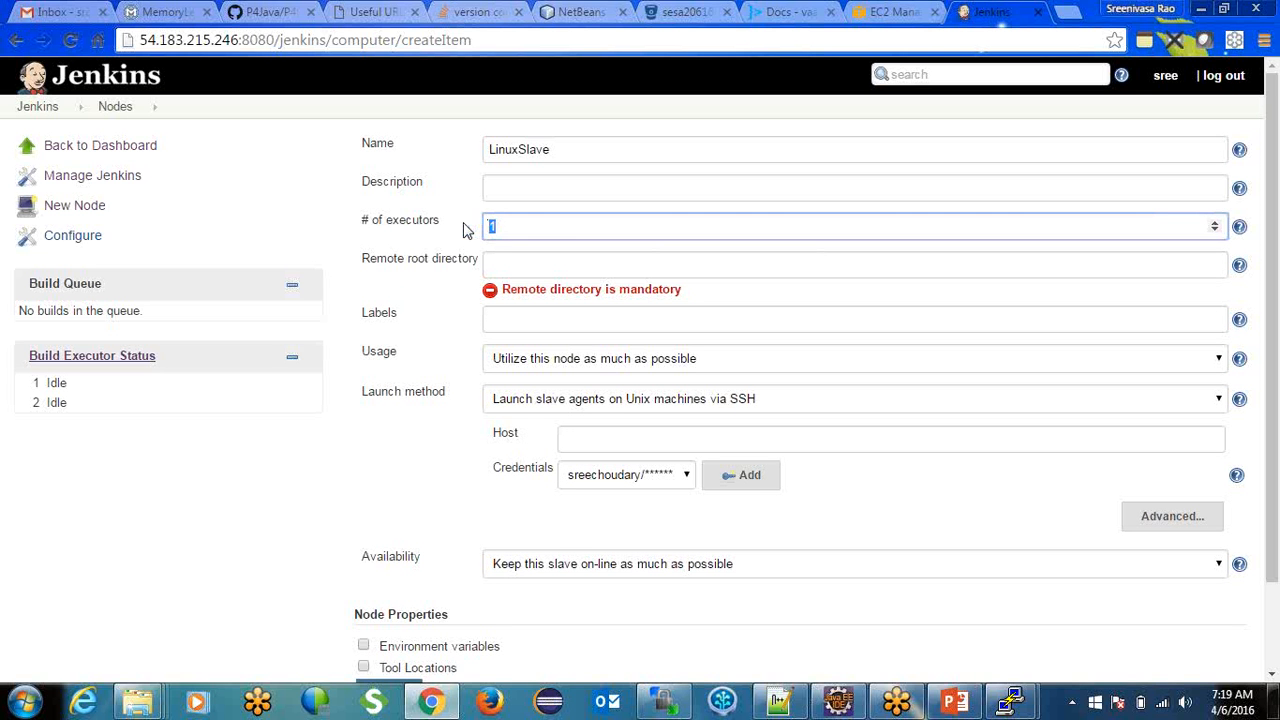
pyautogui.click(463, 230)
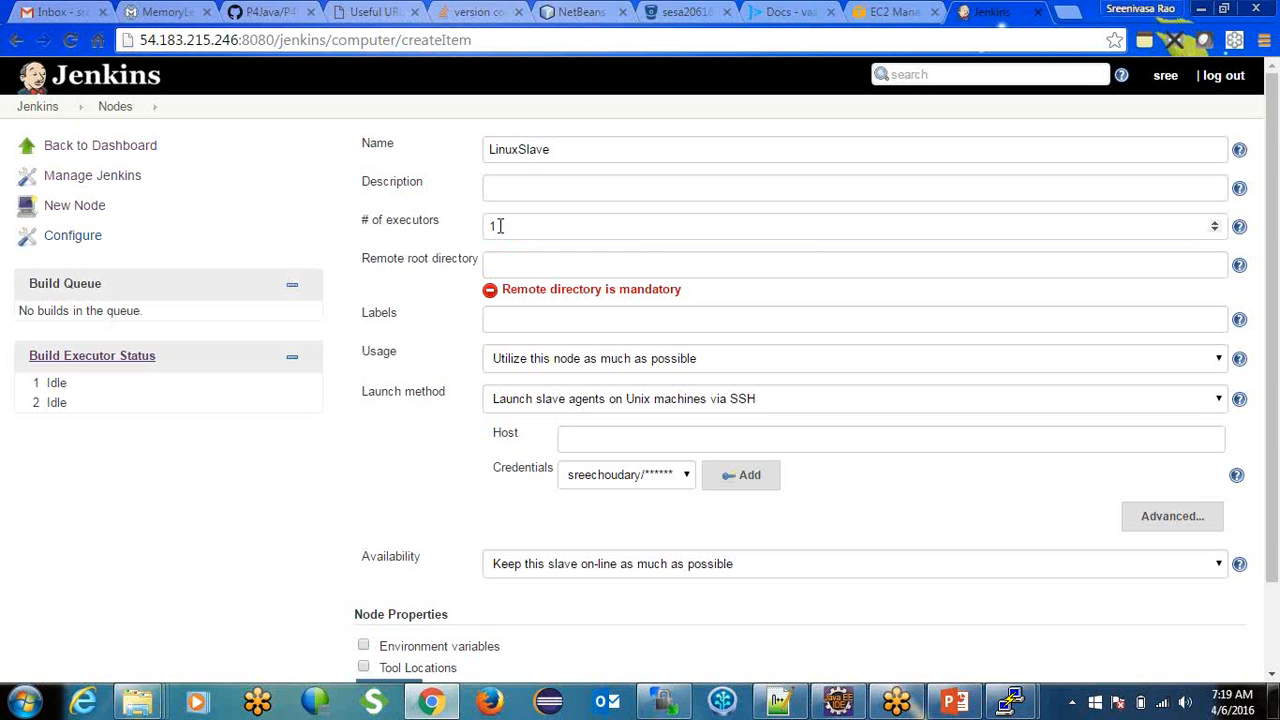
pyautogui.click(503, 265)
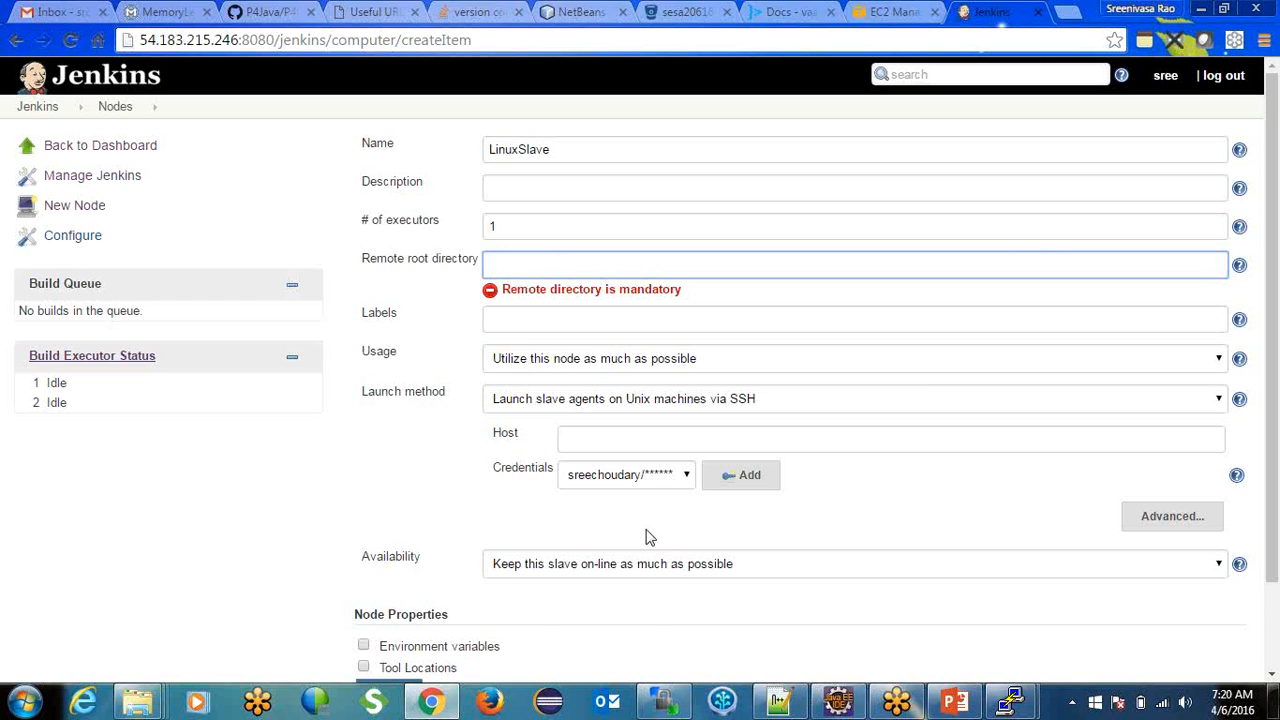
pyautogui.click(668, 701)
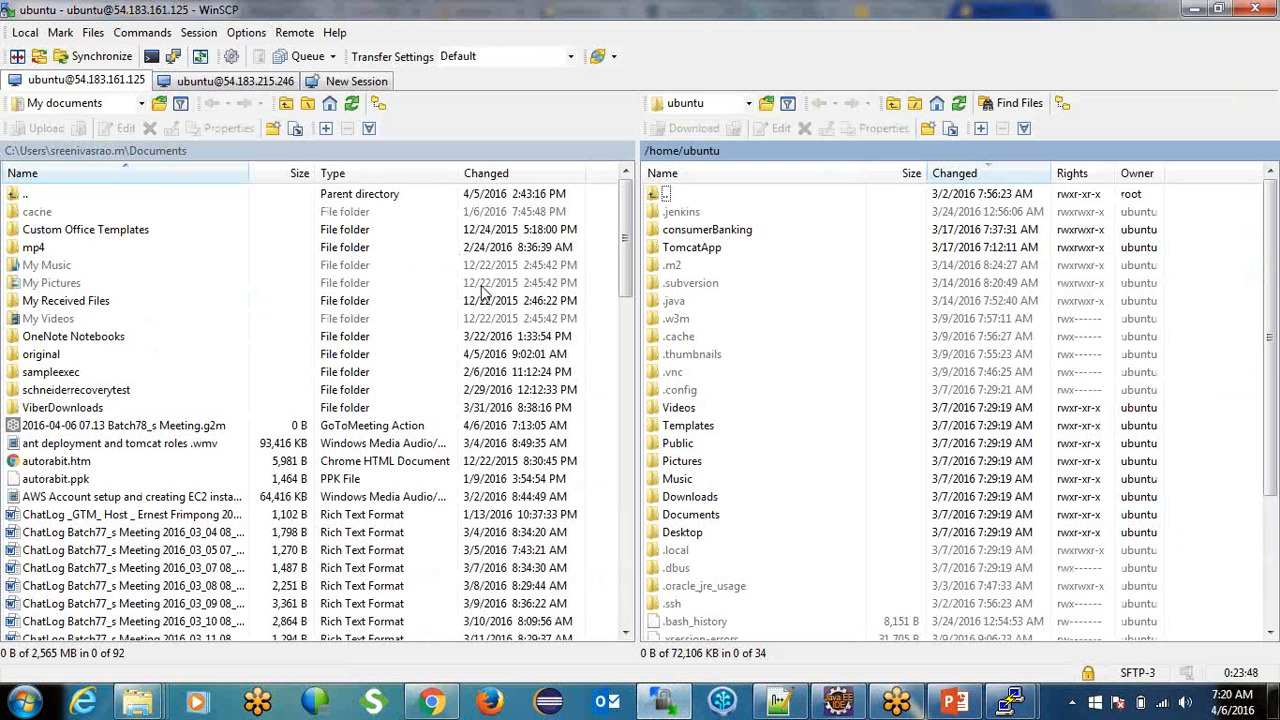
pyautogui.click(688, 214)
pyautogui.doubleClick(688, 214)
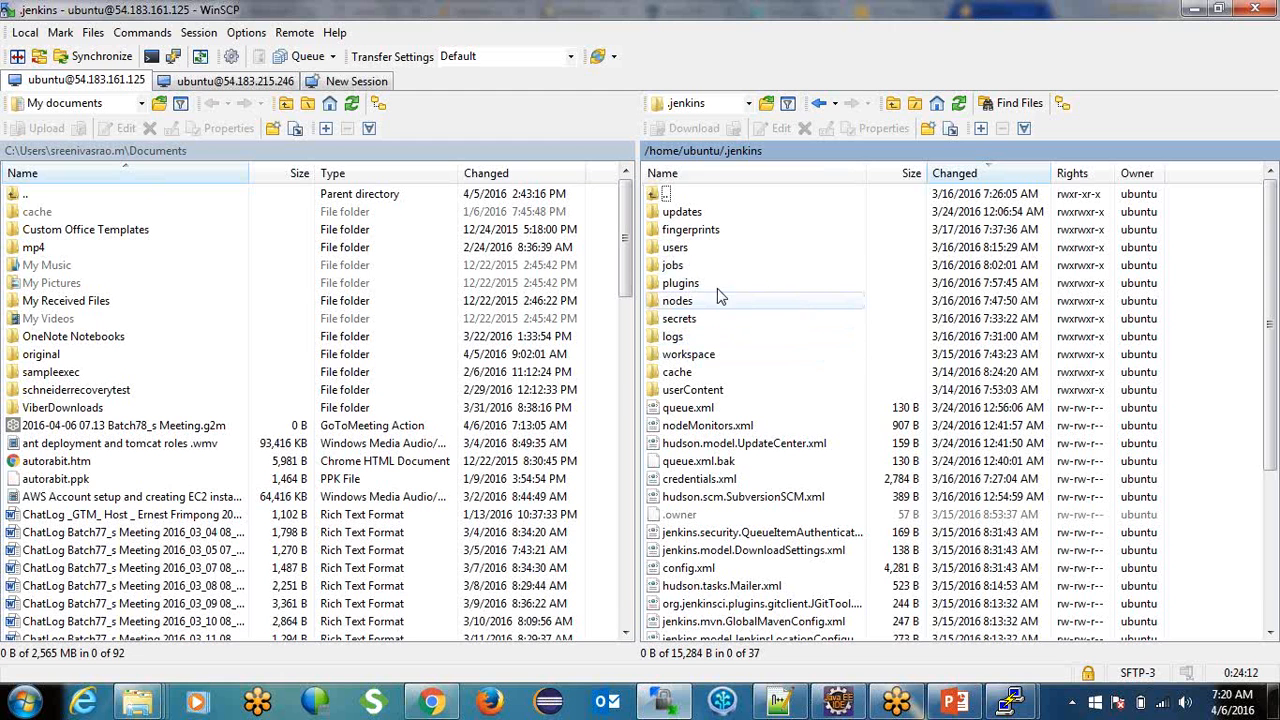
pyautogui.click(430, 702)
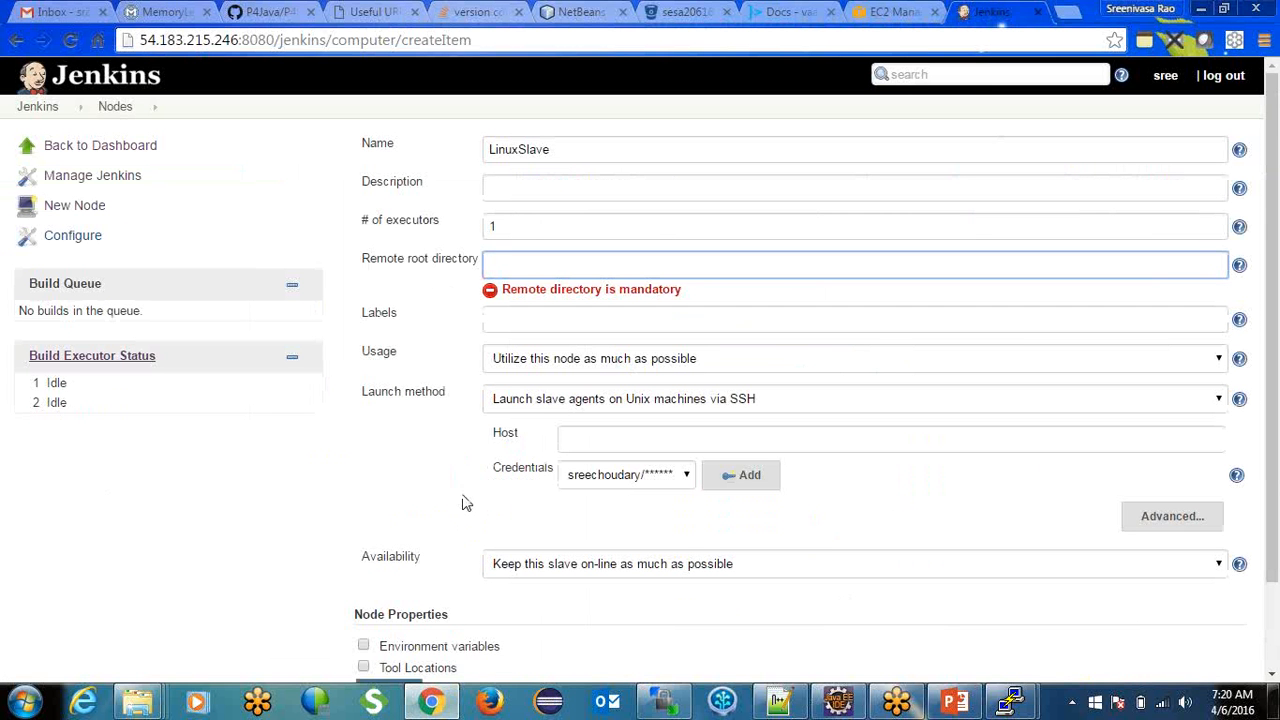
pyautogui.click(432, 702)
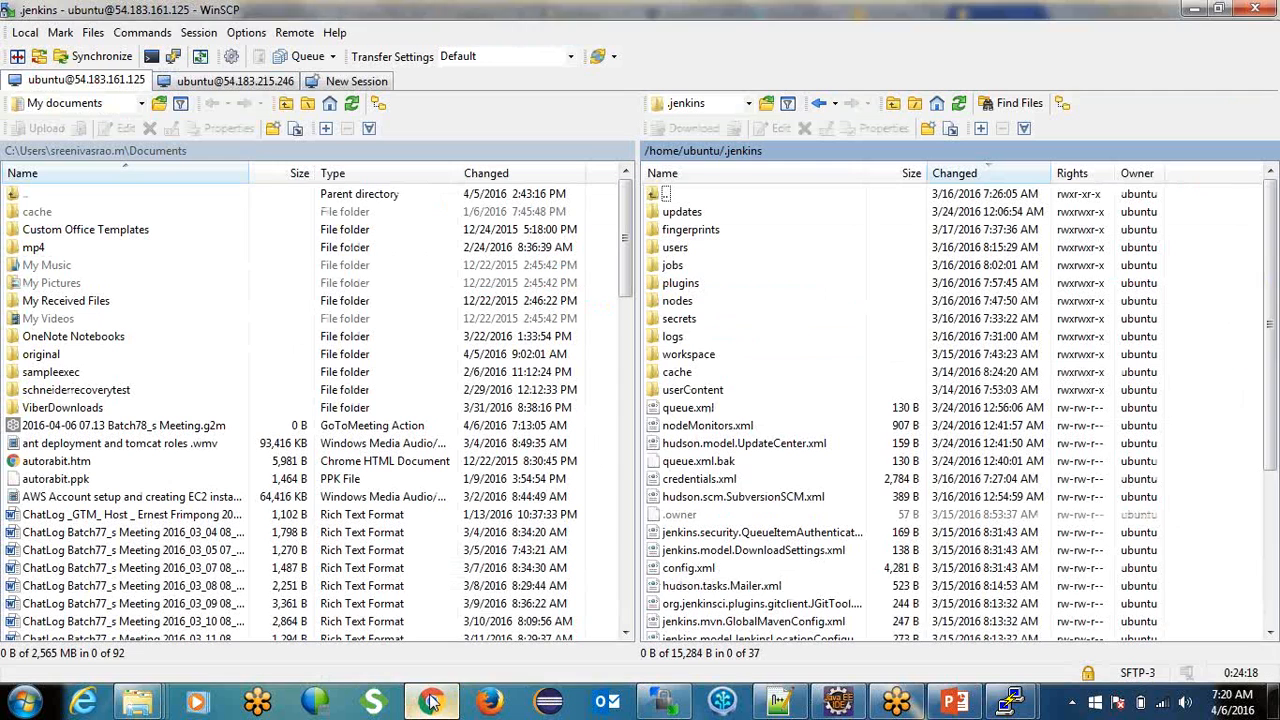
pyautogui.click(270, 86)
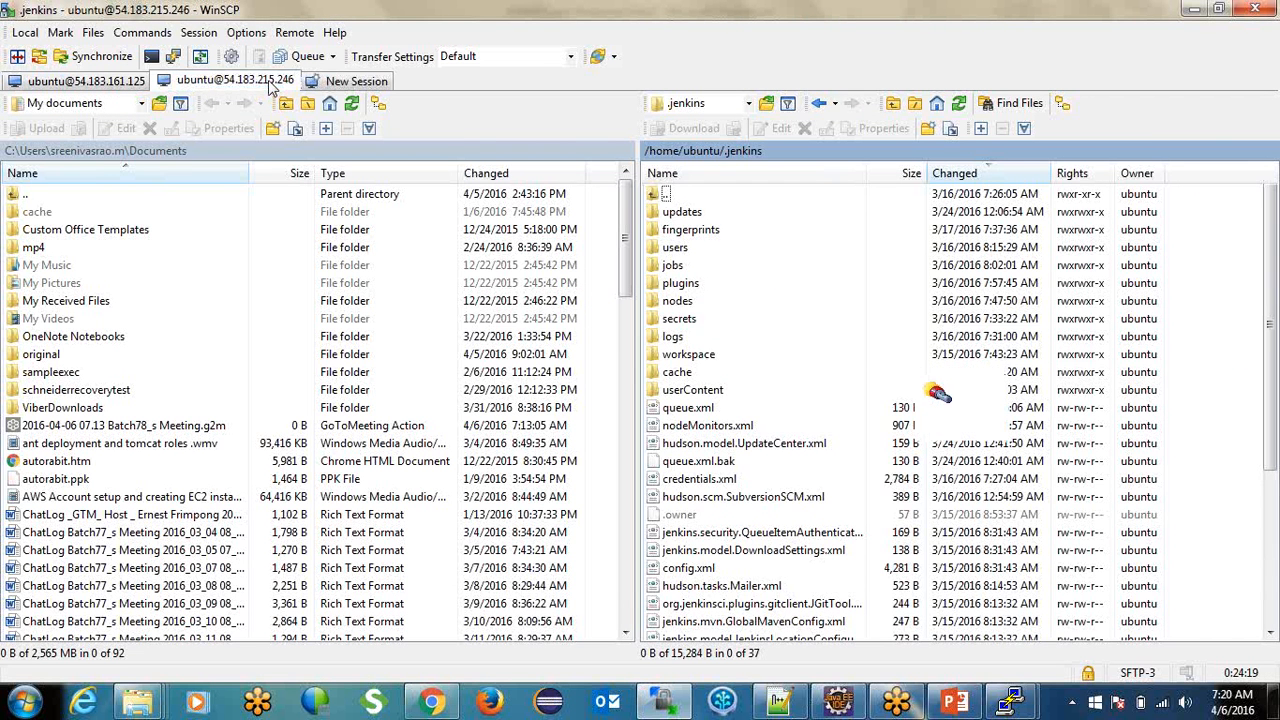
# Replace the remote path with /usr/local in the Open directory dialog
pyautogui.doubleClick(800, 155)
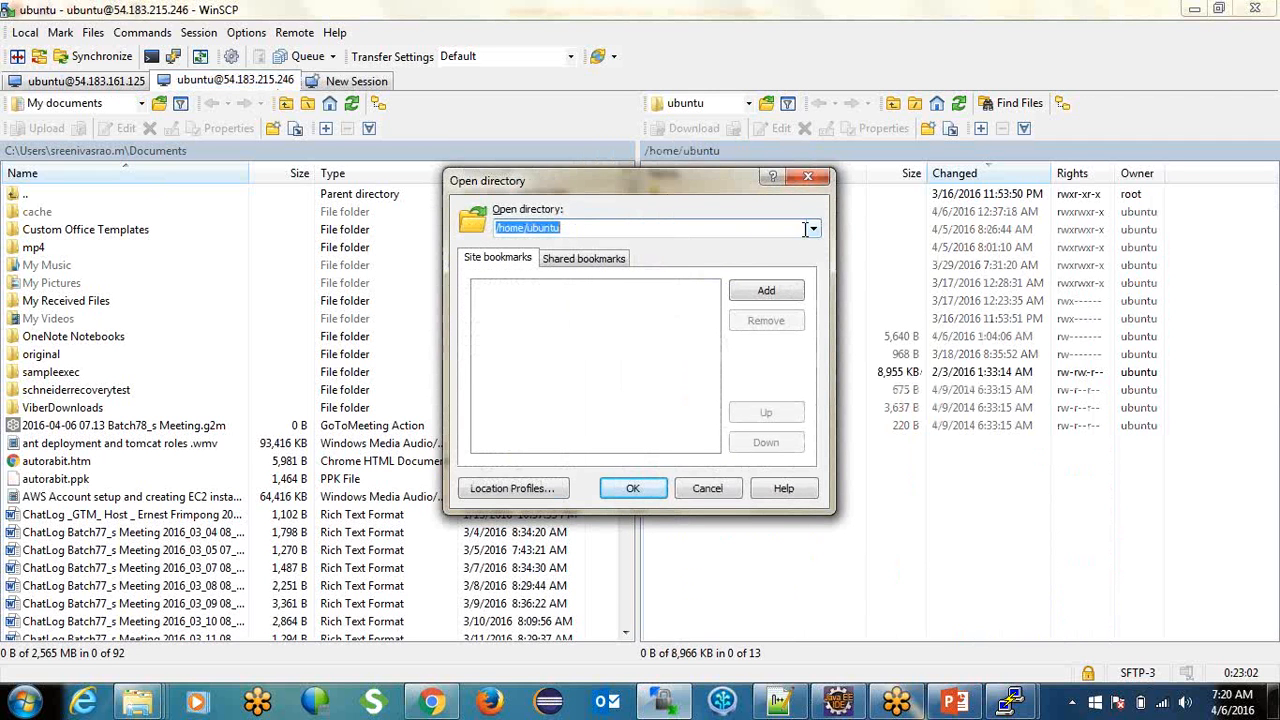
pyautogui.click(617, 28)
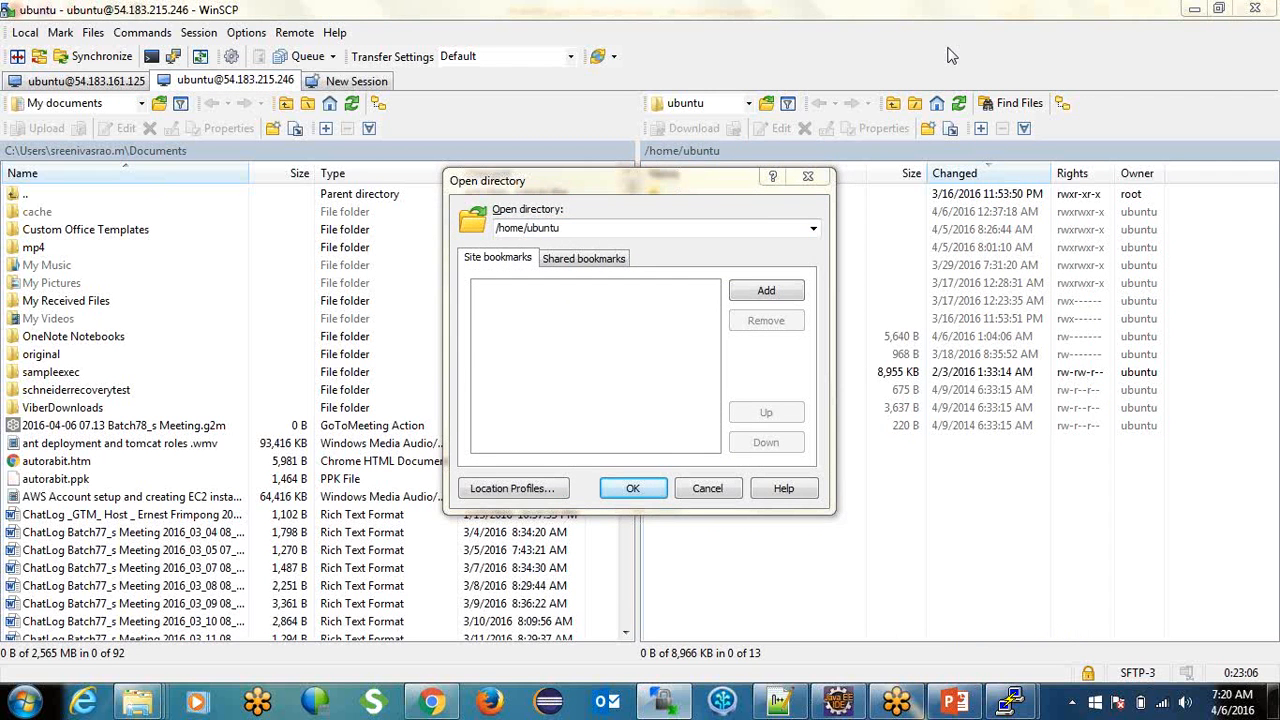
pyautogui.doubleClick(683, 222)
pyautogui.click(683, 220)
pyautogui.moveTo(678, 226); pyautogui.dragTo(494, 226)
pyautogui.write('/usr')
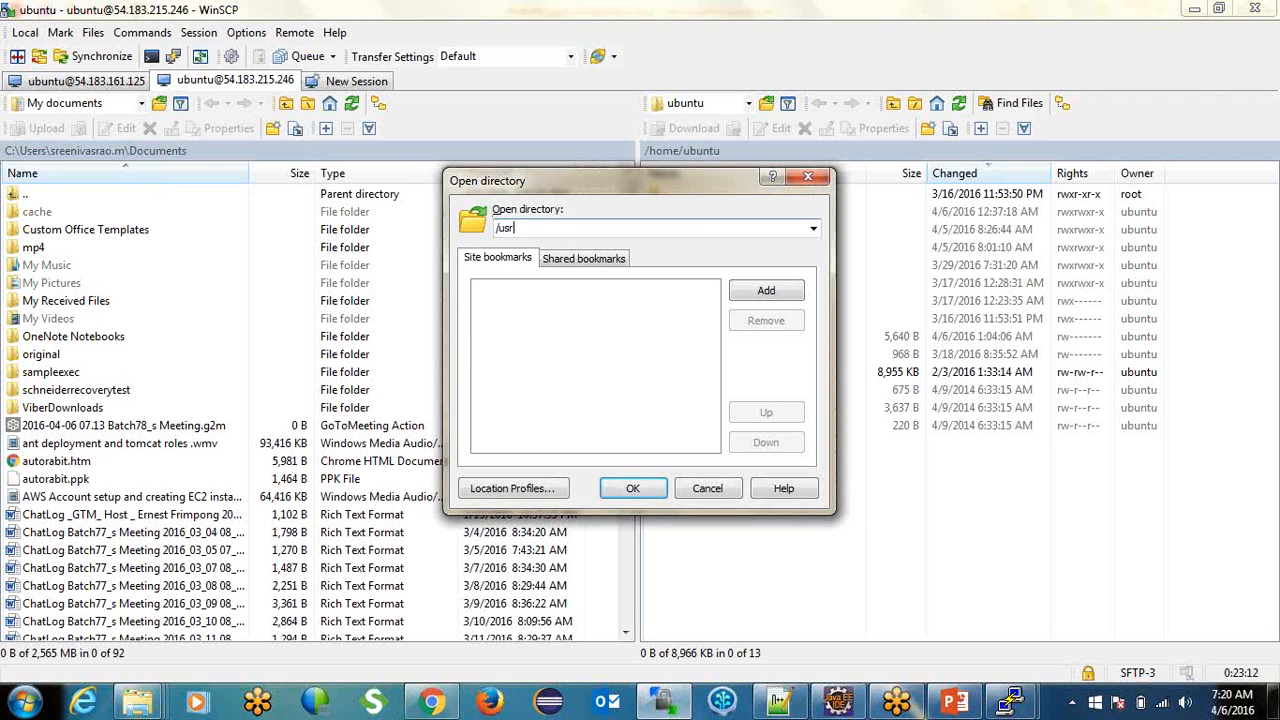
pyautogui.write('/local')
pyautogui.press('Return')
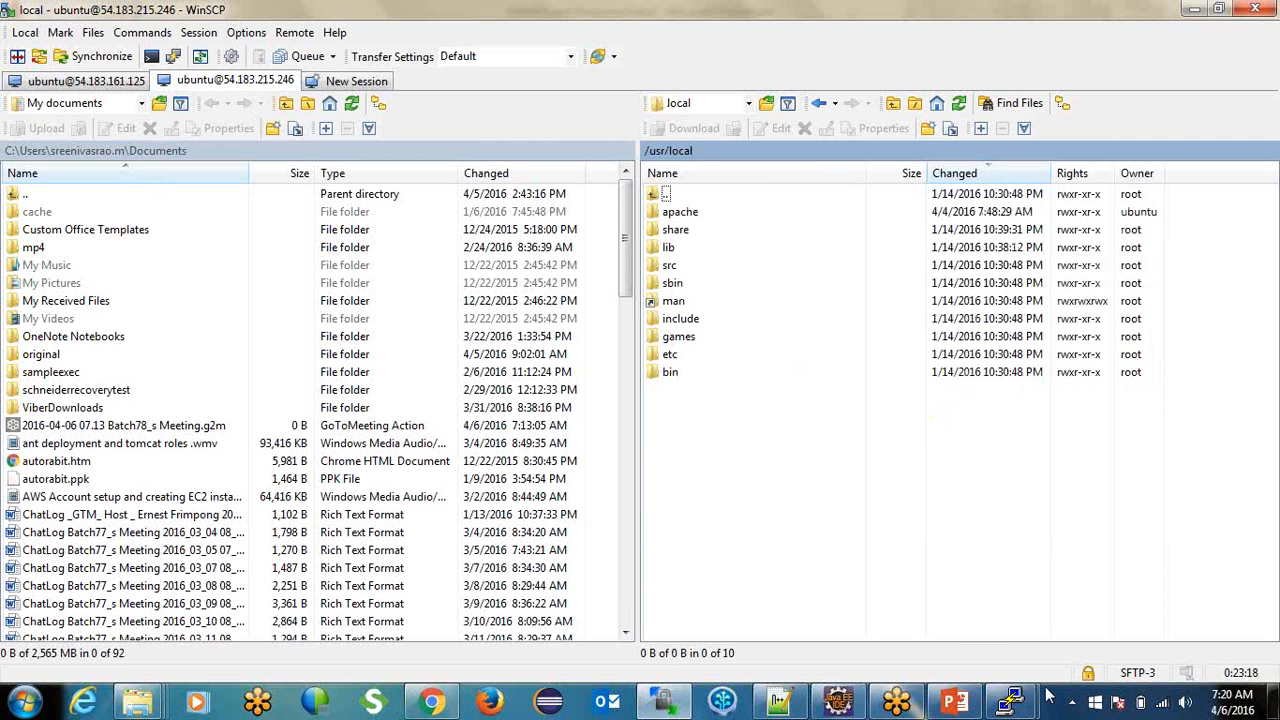
pyautogui.moveTo(1012, 703)
pyautogui.click(1078, 604)
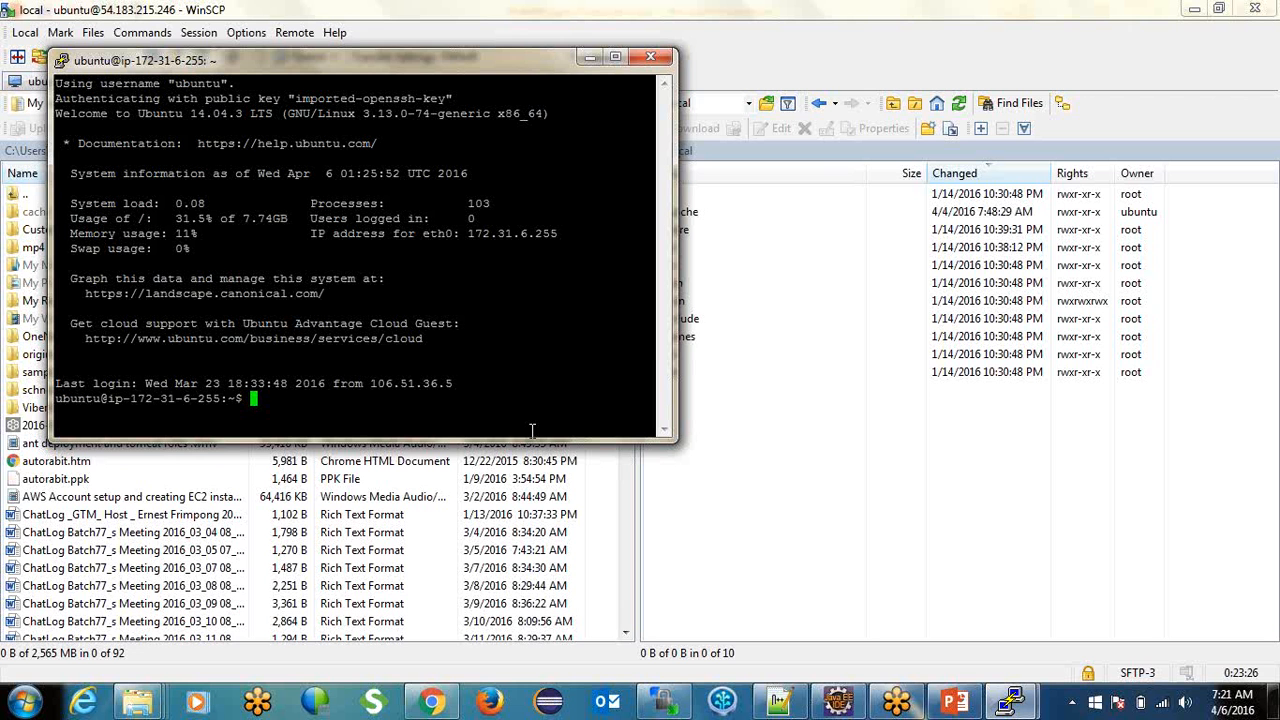
# List the home folder with ll and create the jenkinsslave directory with mkdir
pyautogui.write('sudo')
pyautogui.moveTo(519, 73); pyautogui.dragTo(578, 195)
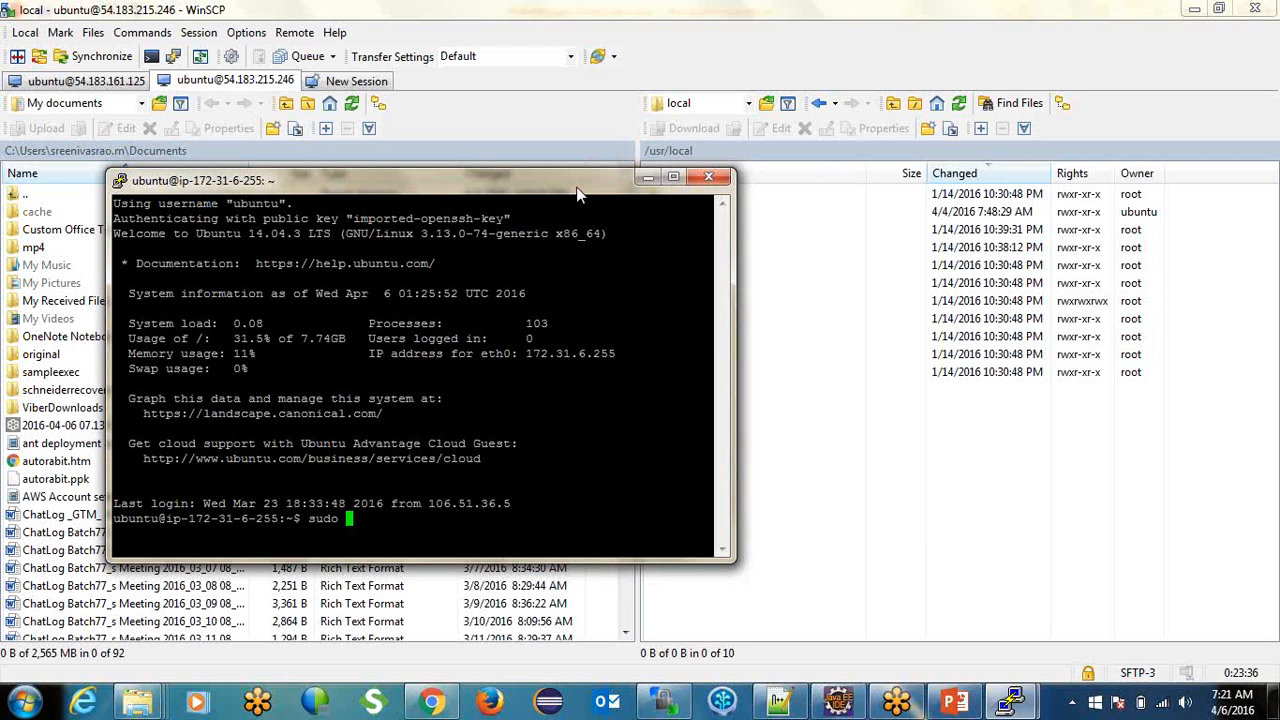
pyautogui.write('mkdir')
pyautogui.press('BackSpace')
pyautogui.press('BackSpace')
pyautogui.press('BackSpace')
pyautogui.press('BackSpace')
pyautogui.press('BackSpace')
pyautogui.press('BackSpace')
pyautogui.press('BackSpace')
pyautogui.press('BackSpace')
pyautogui.press('BackSpace')
pyautogui.press('BackSpace')
pyautogui.press('BackSpace')
pyautogui.write('ll')
pyautogui.press('Return')
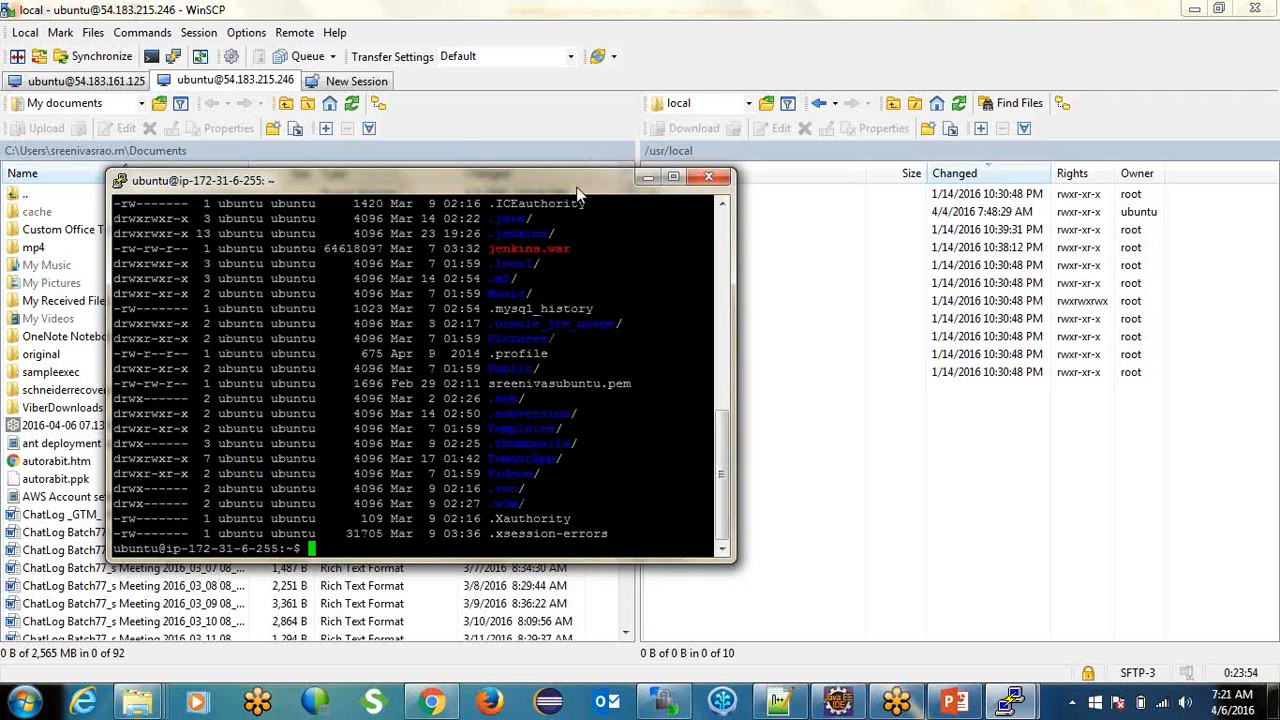
pyautogui.write('mkdir')
pyautogui.write('jenkin')
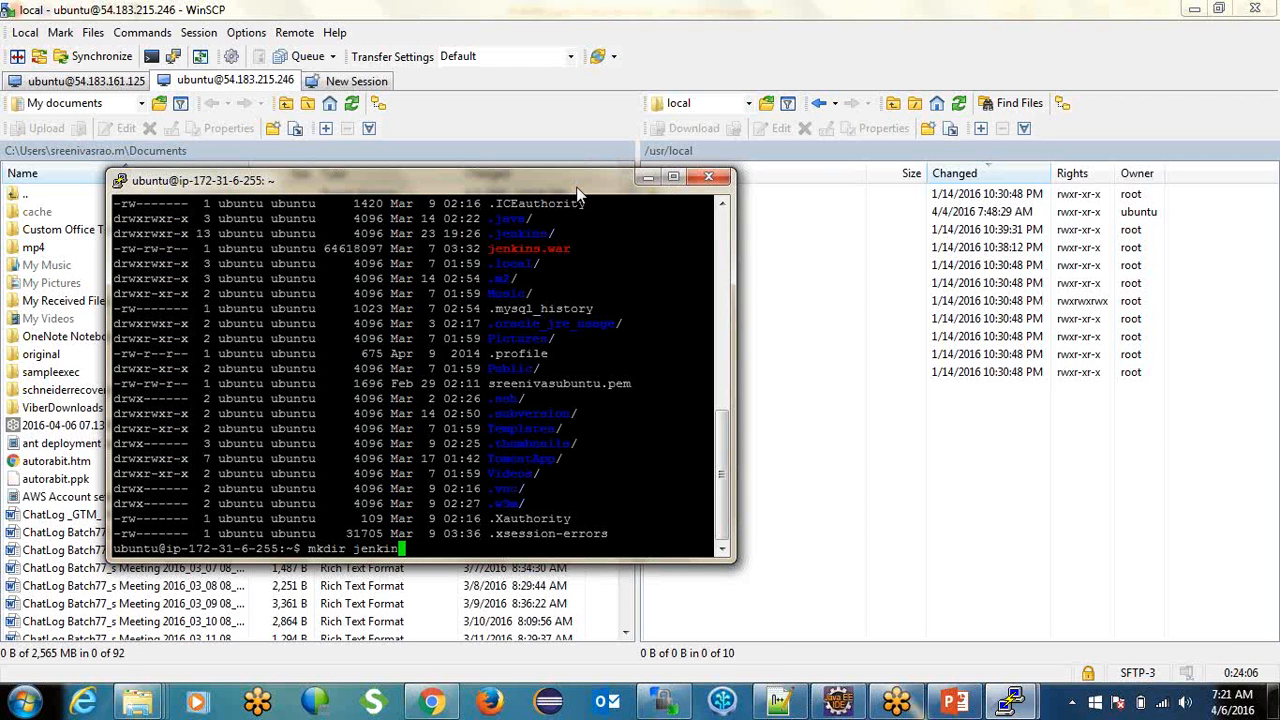
pyautogui.write('sslave')
pyautogui.press('Return')
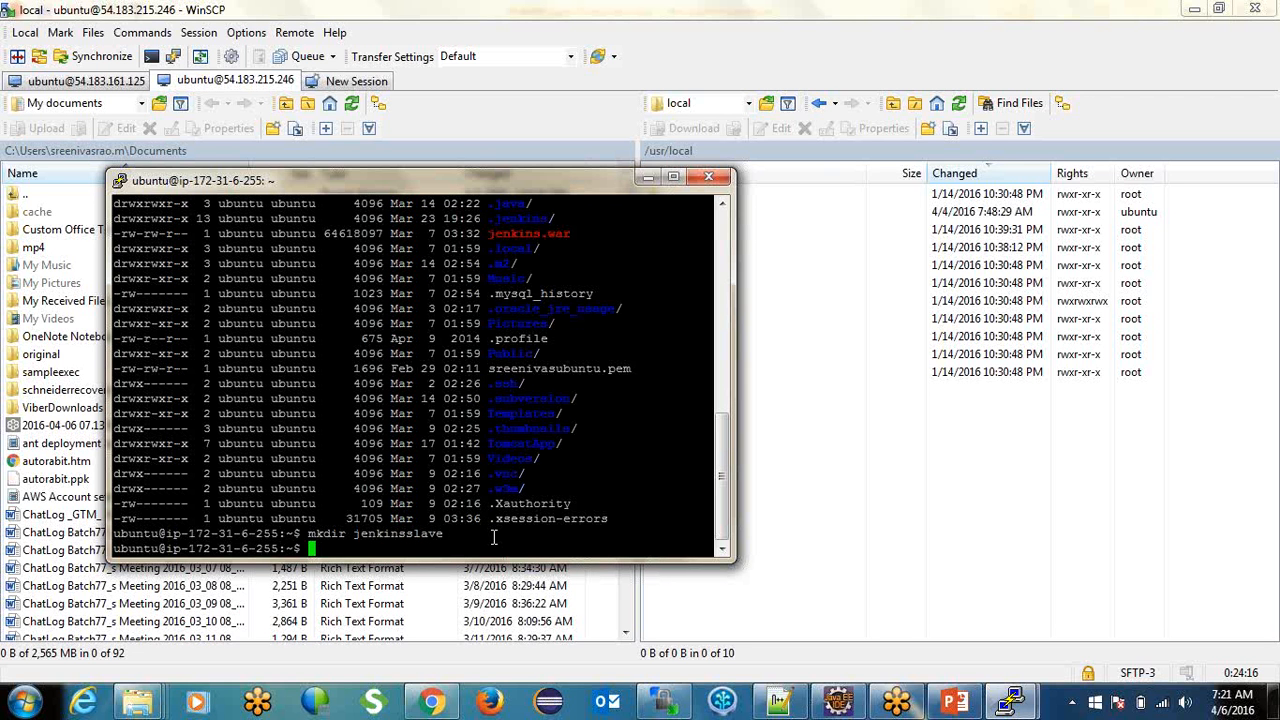
pyautogui.click(649, 177)
pyautogui.click(727, 152)
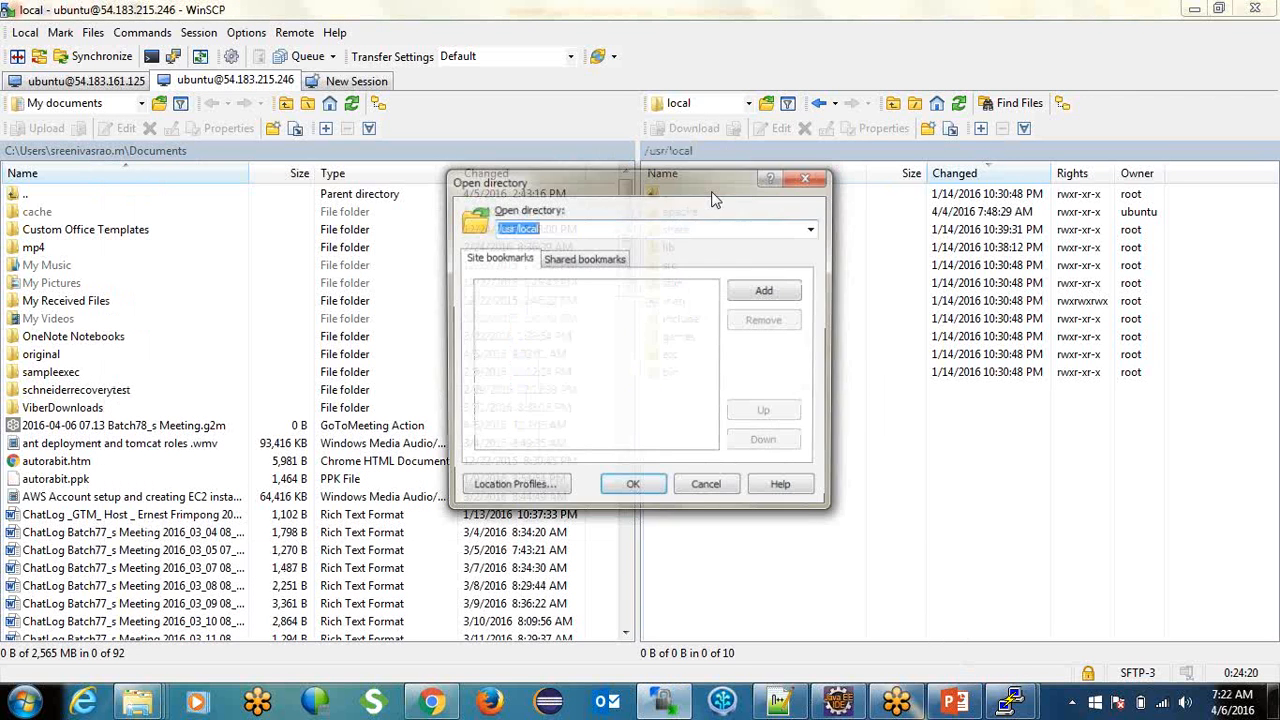
# Open and refresh /home/ubuntu in WinSCP, and confirm jenkinsslave exists with ll
pyautogui.click(813, 229)
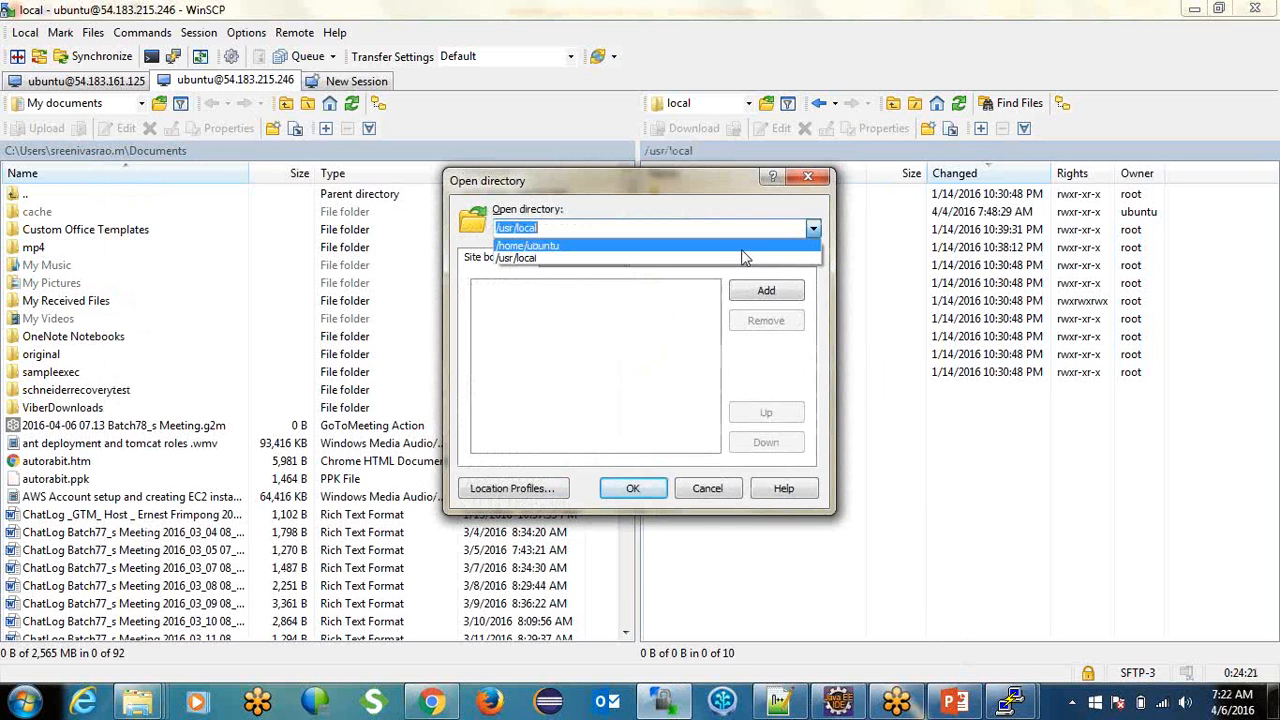
pyautogui.click(689, 245)
pyautogui.click(633, 489)
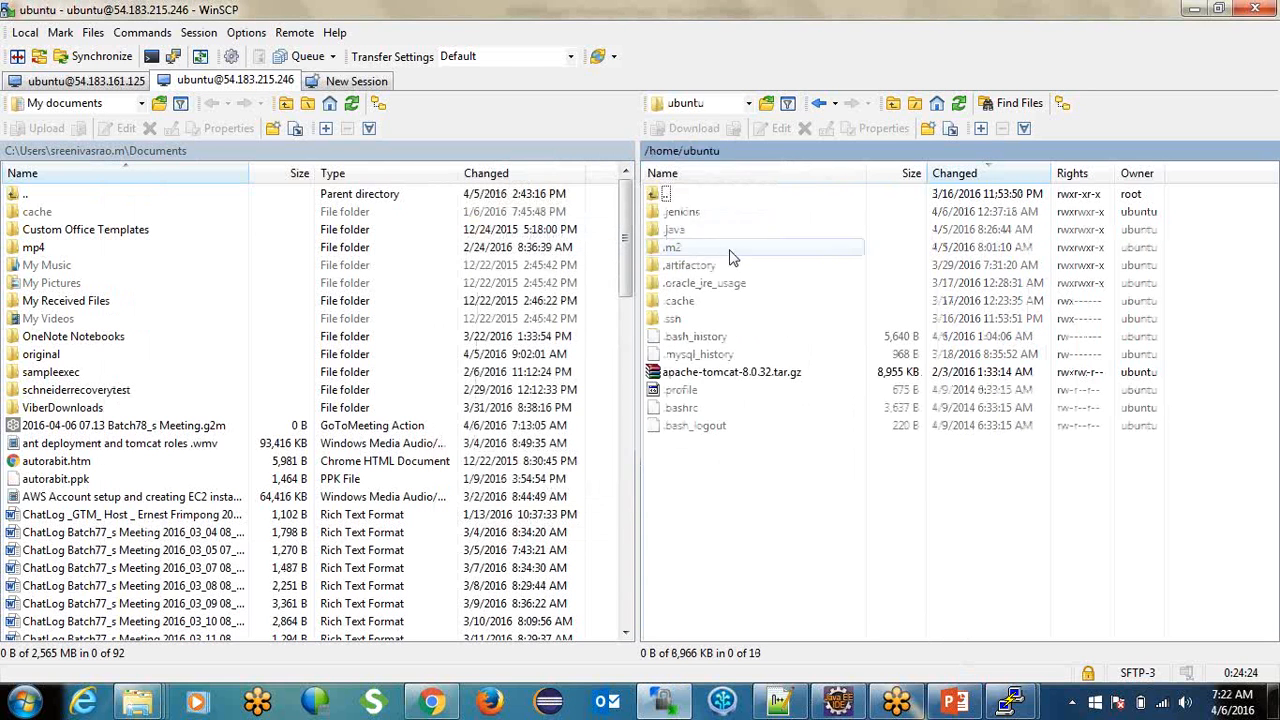
pyautogui.click(958, 103)
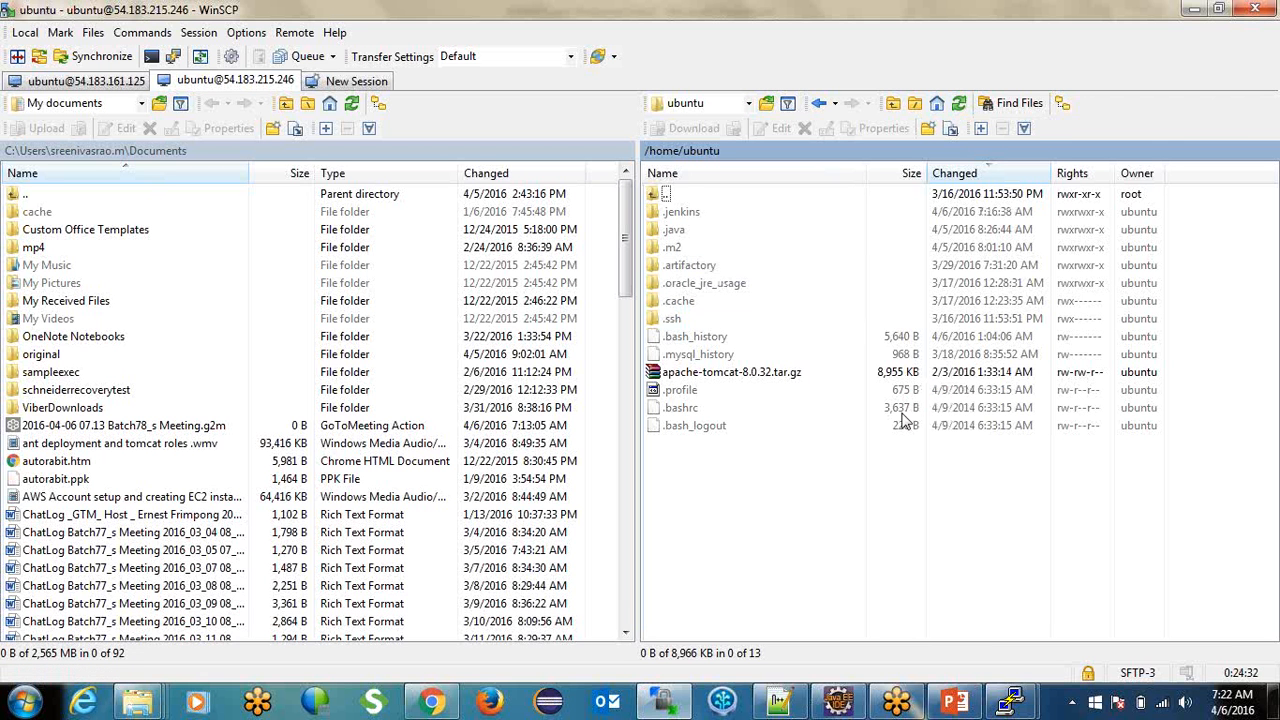
pyautogui.click(1030, 708)
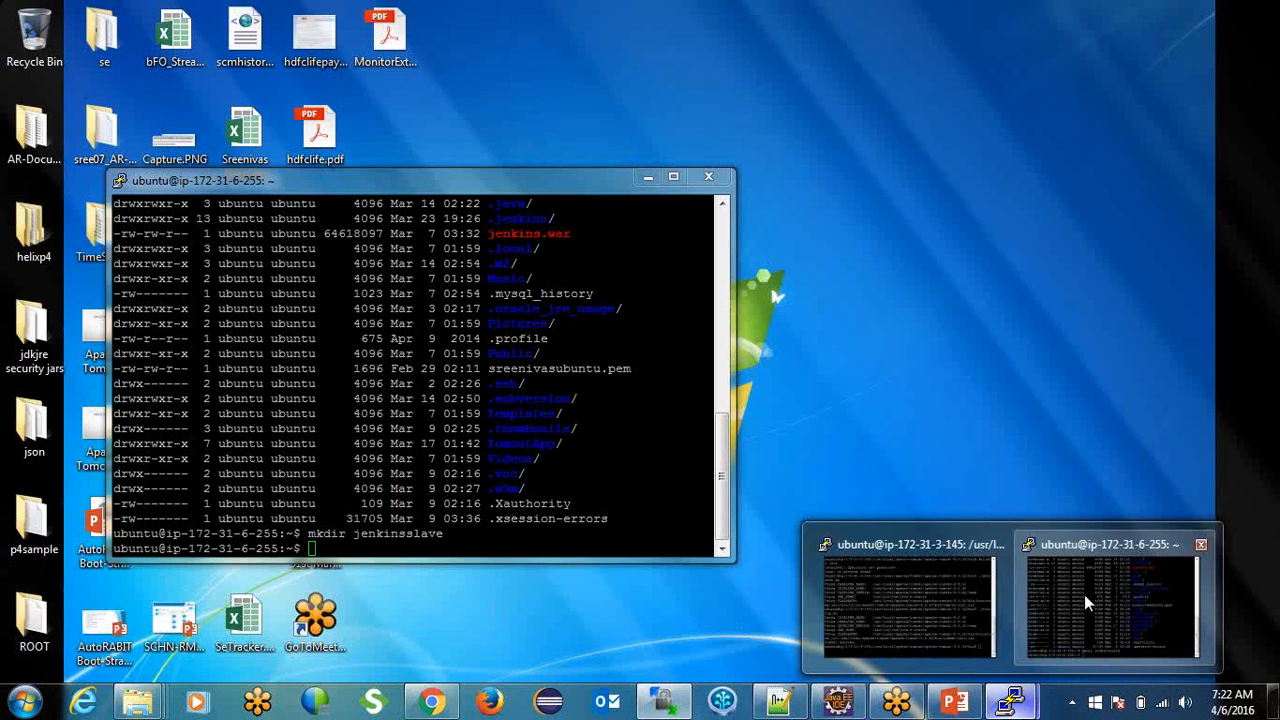
pyautogui.click(1084, 594)
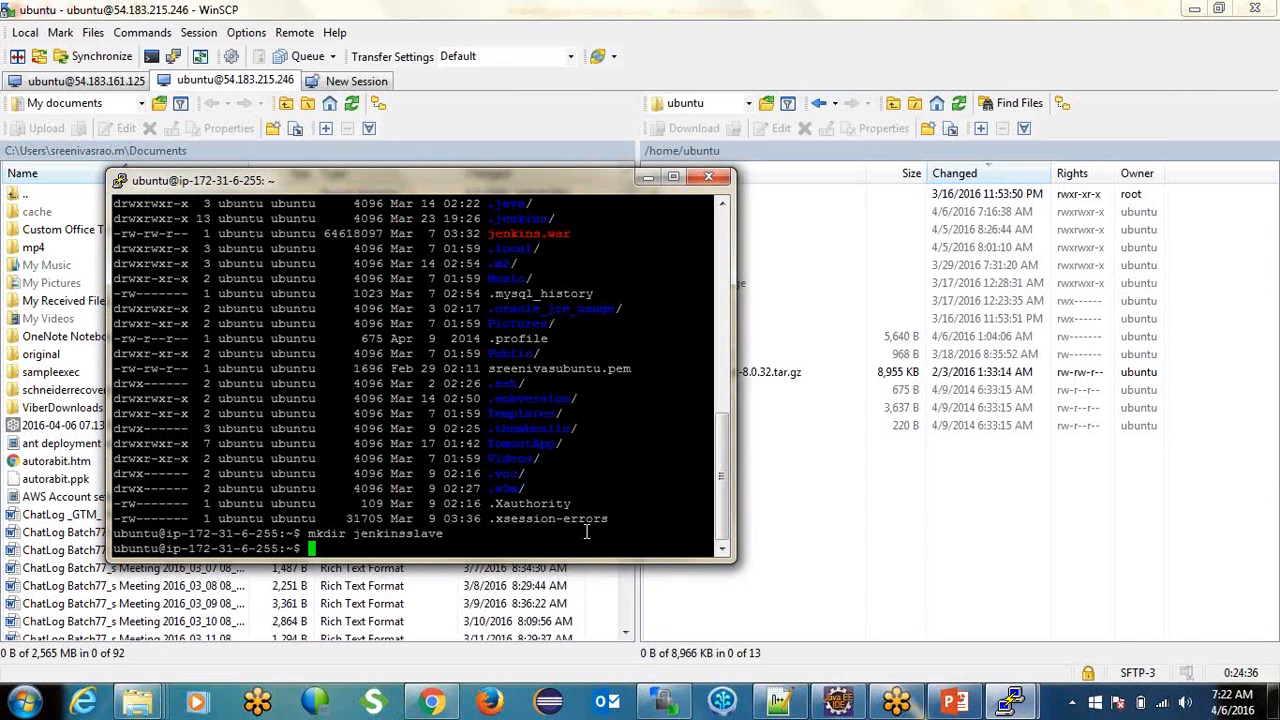
pyautogui.write('ll')
pyautogui.press('Return')
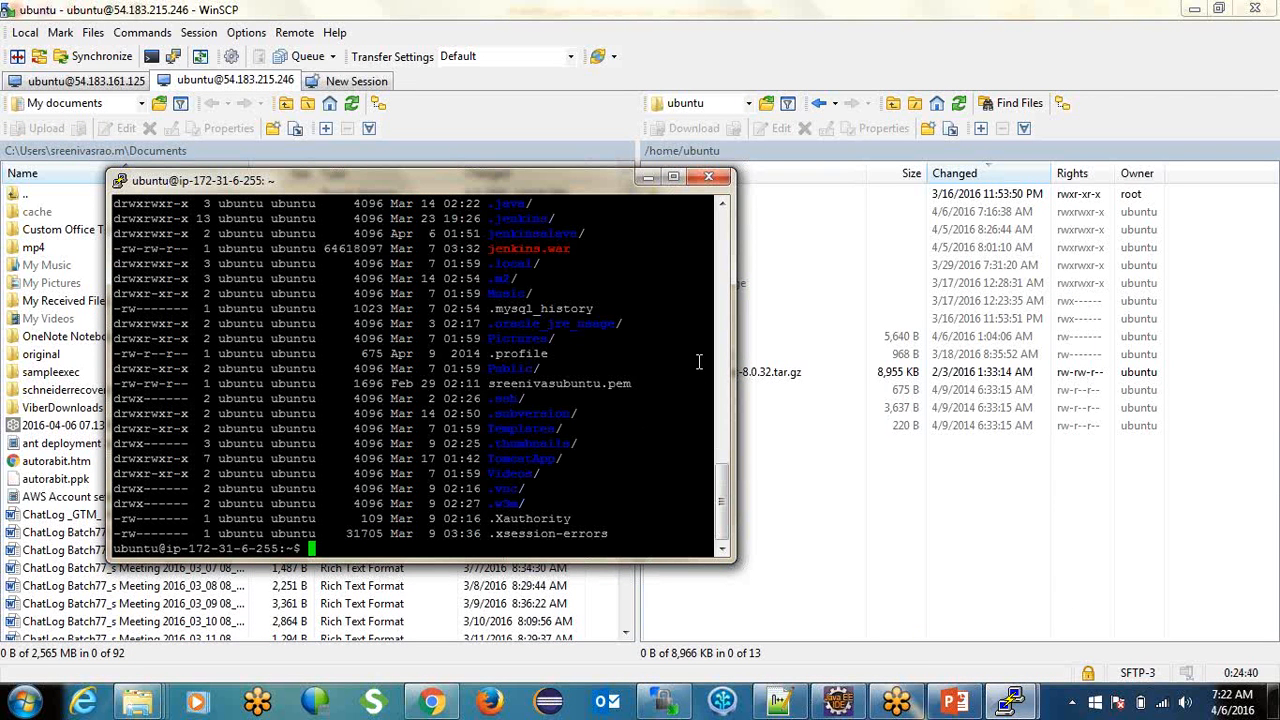
pyautogui.click(646, 177)
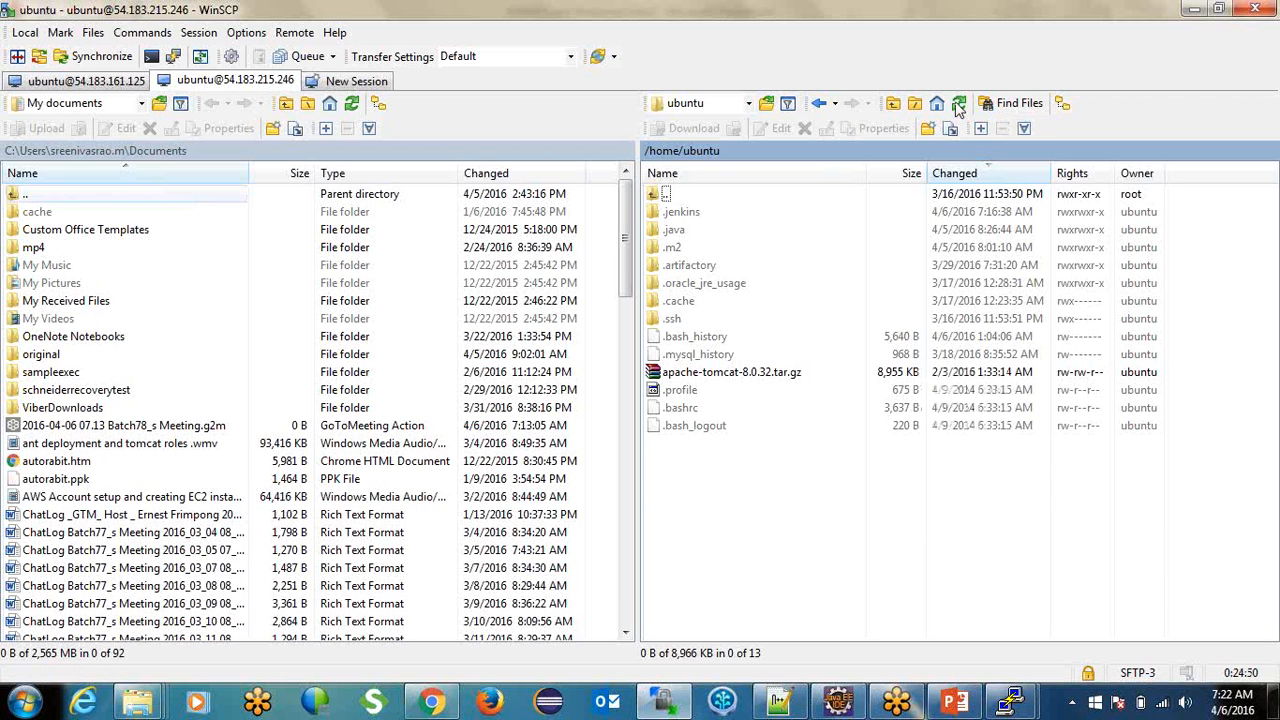
# In the slave server session, open /home/ubuntu/jenkinsslave and view its full path
pyautogui.click(86, 81)
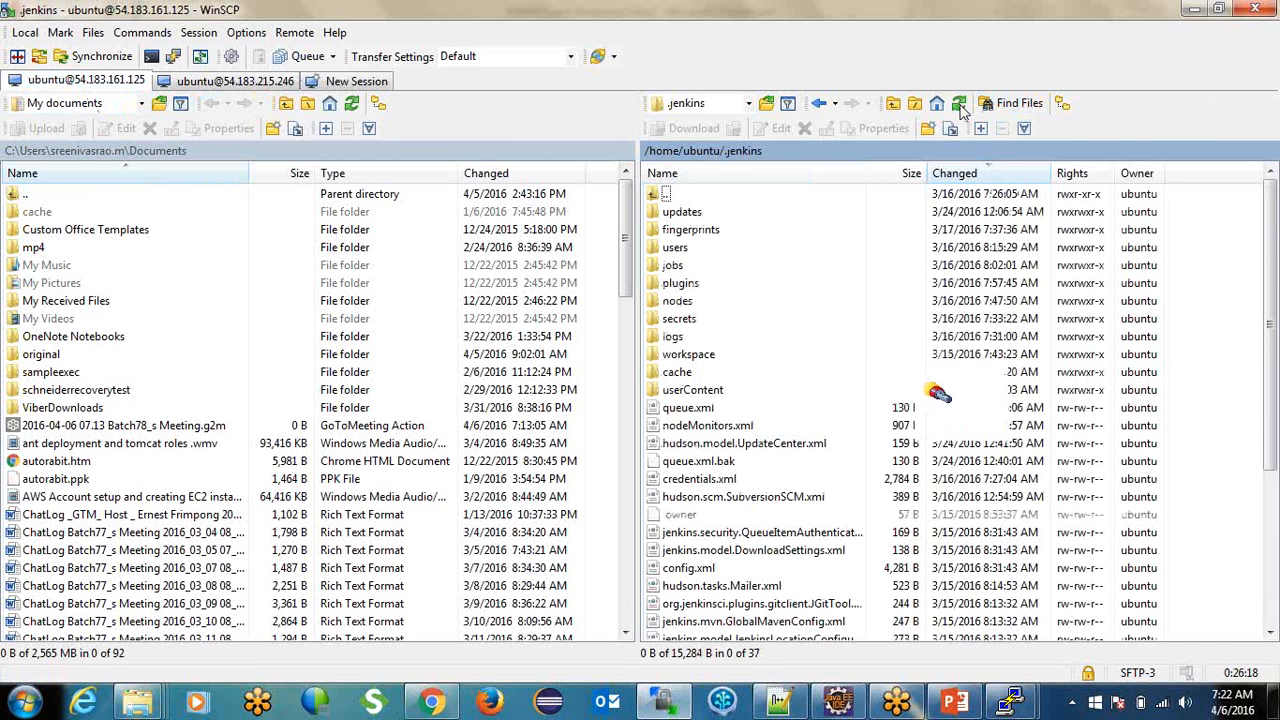
pyautogui.click(705, 151)
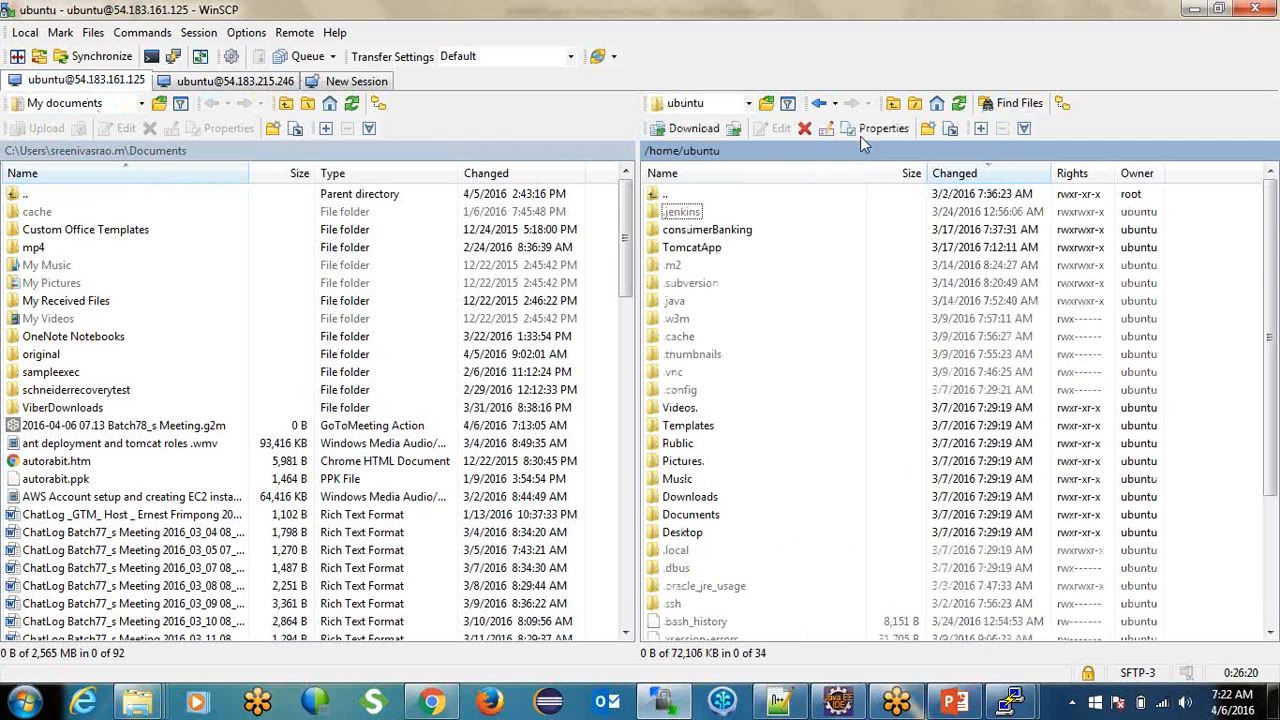
pyautogui.click(960, 104)
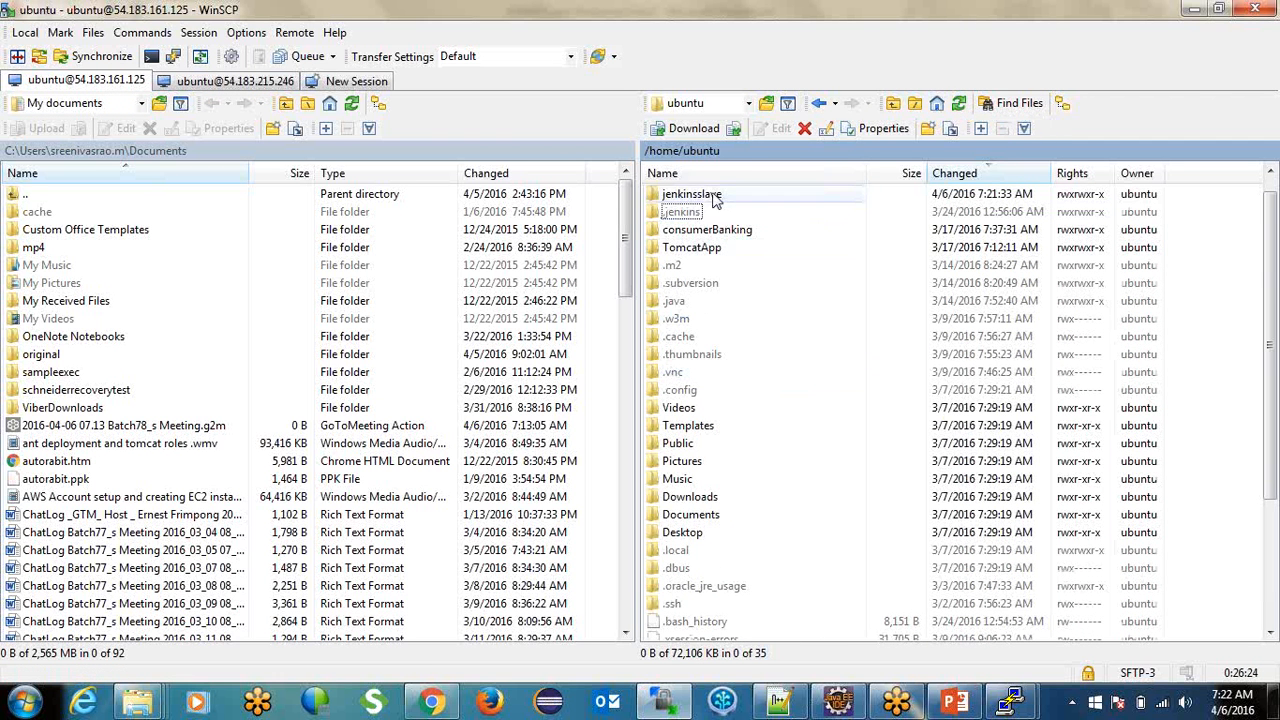
pyautogui.doubleClick(711, 193)
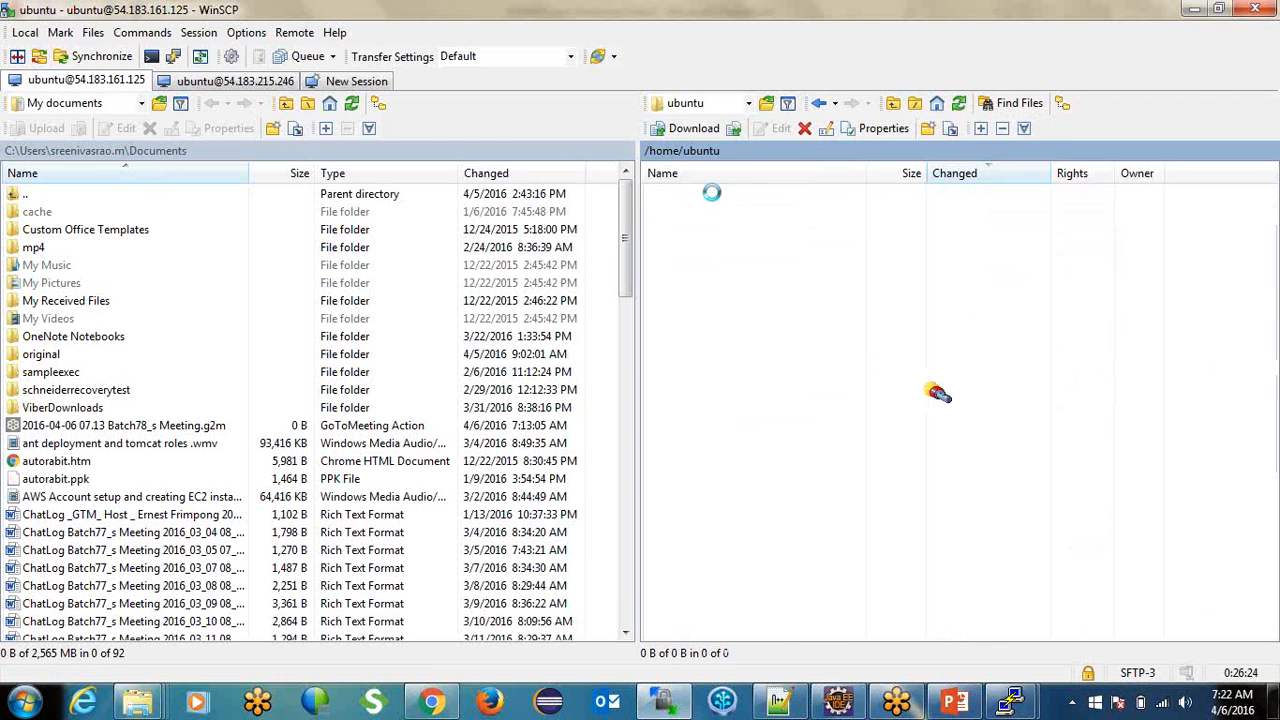
pyautogui.click(836, 152)
pyautogui.hotkey('ctrl', 'c')
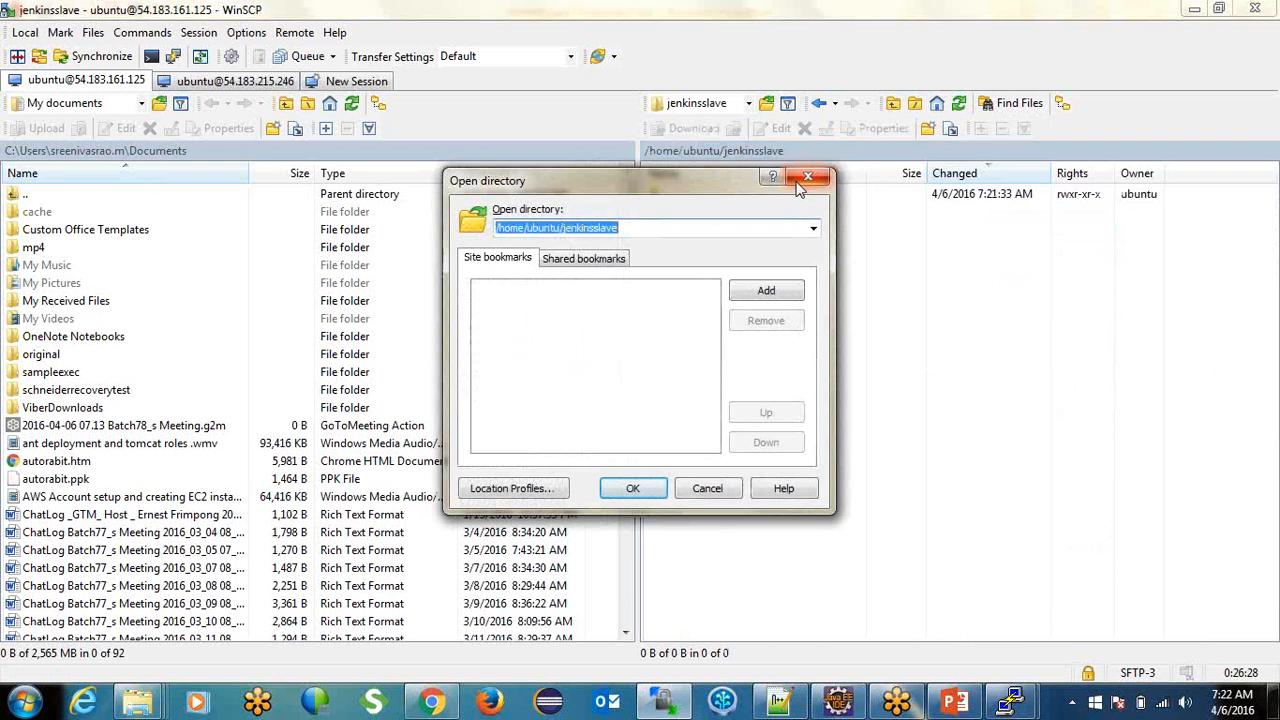
pyautogui.click(807, 179)
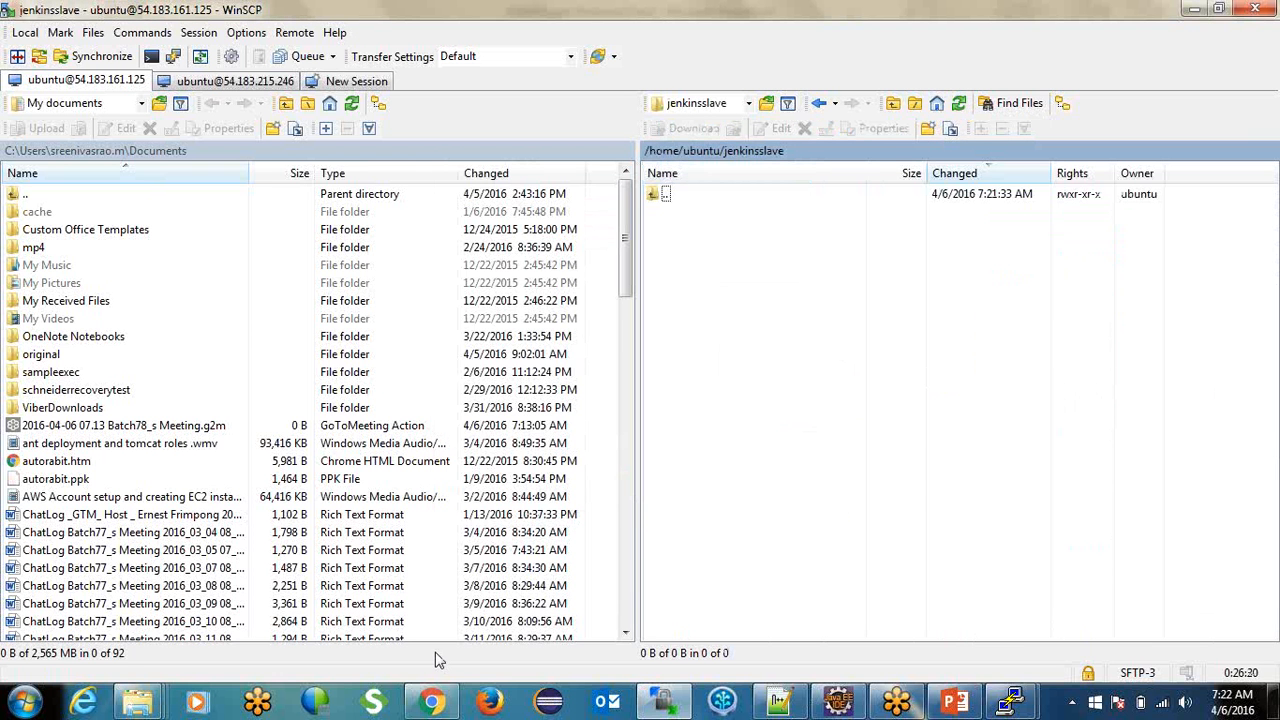
pyautogui.click(431, 702)
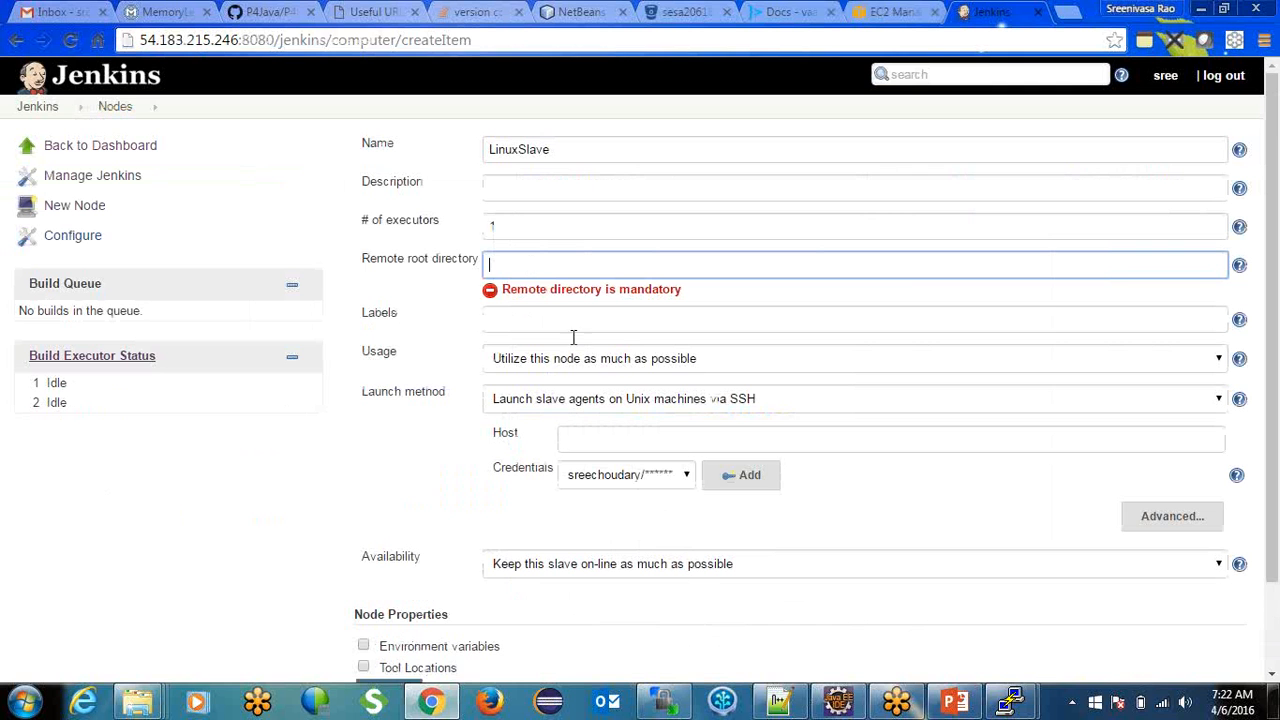
# Set the remote root directory to /home/ubuntu/jenkinsslave and label the node awslinuxslave
pyautogui.hotkey('ctrl', 'v')
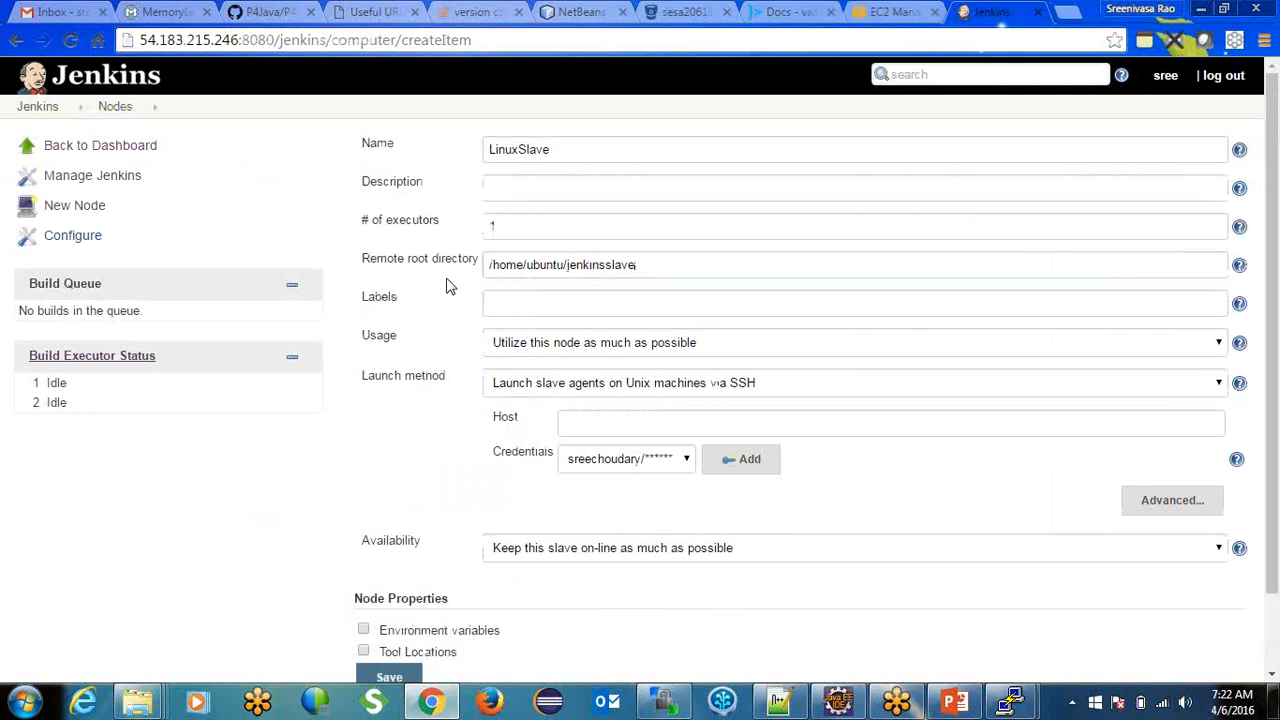
pyautogui.click(518, 308)
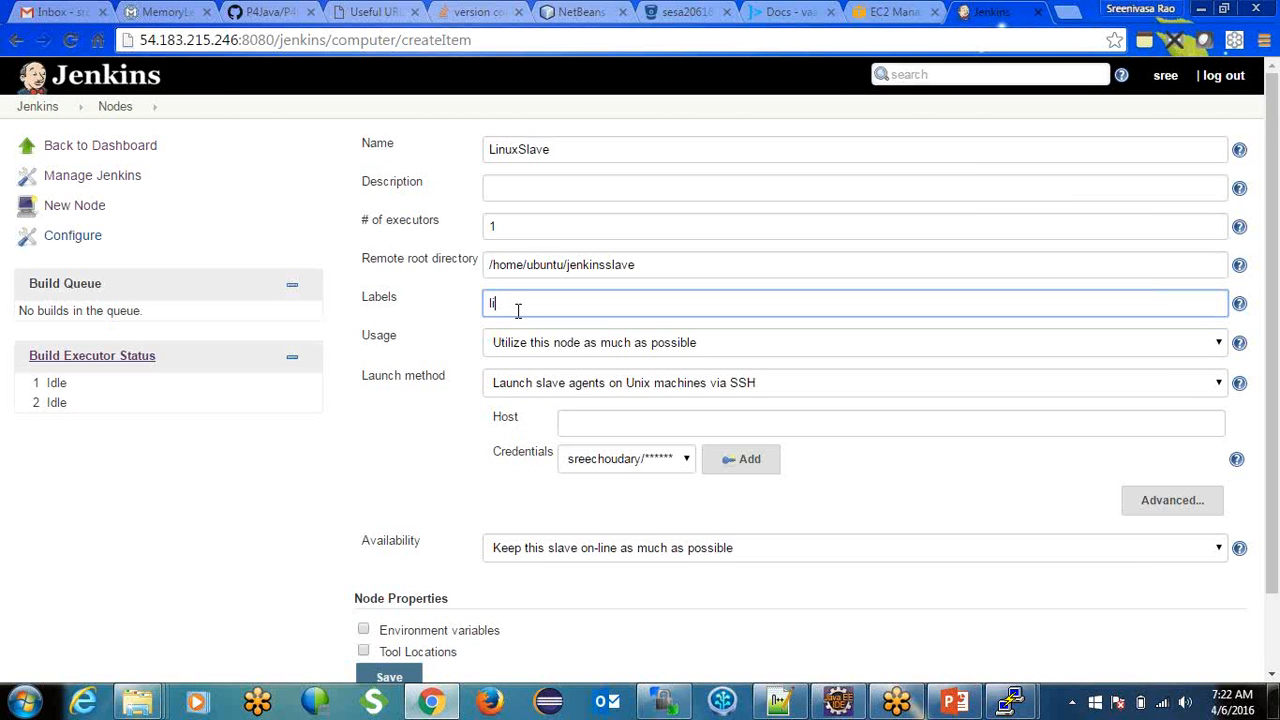
pyautogui.write('aws')
pyautogui.write('linuxslave')
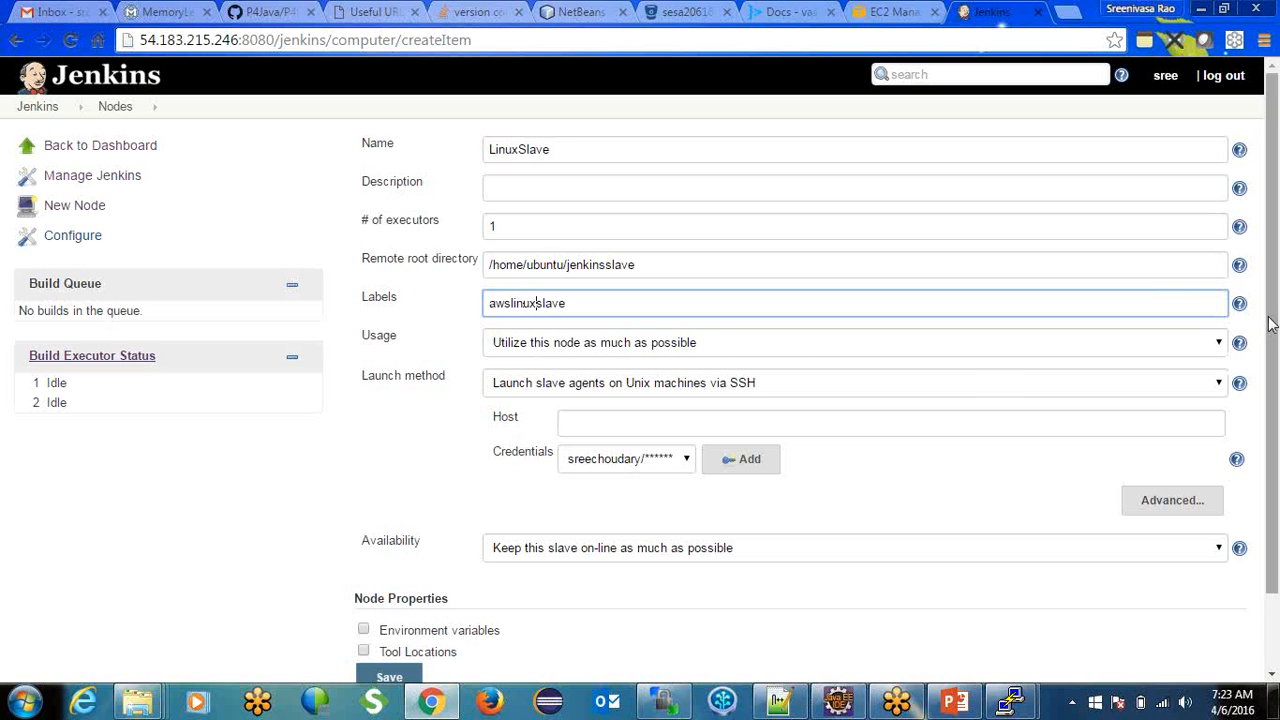
pyautogui.scroll(-2, 1270, 325)
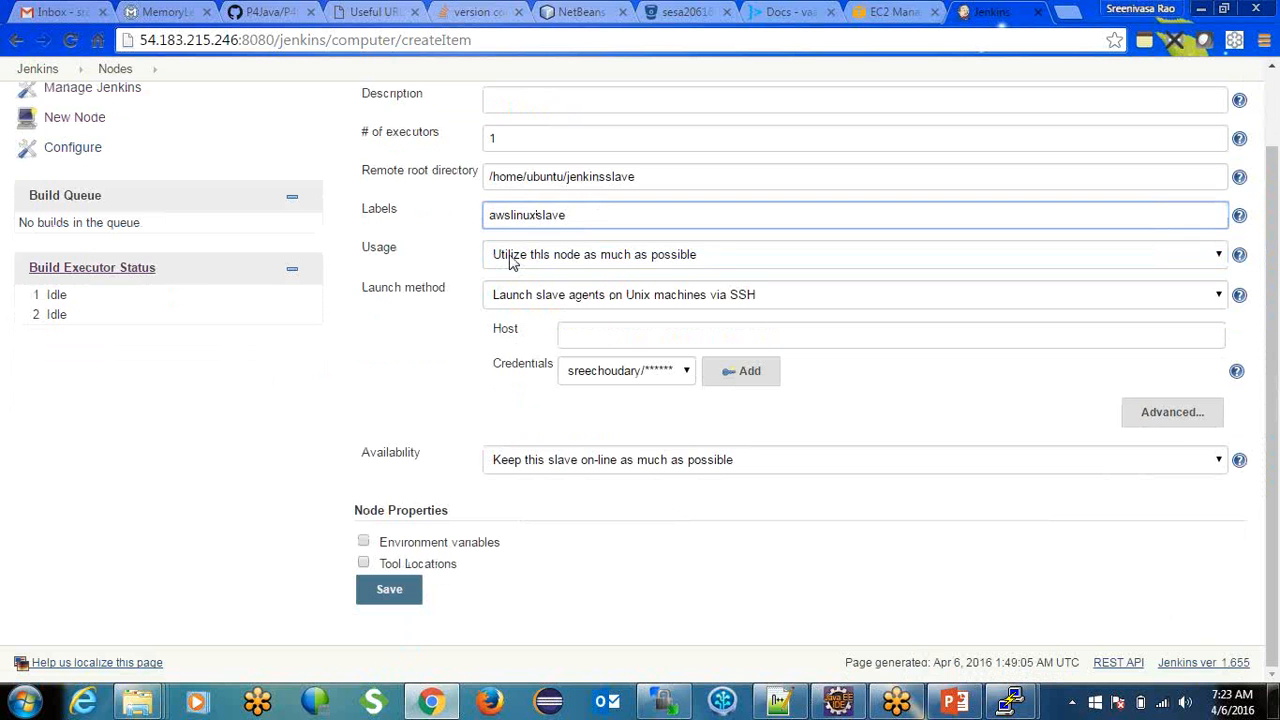
pyautogui.click(512, 258)
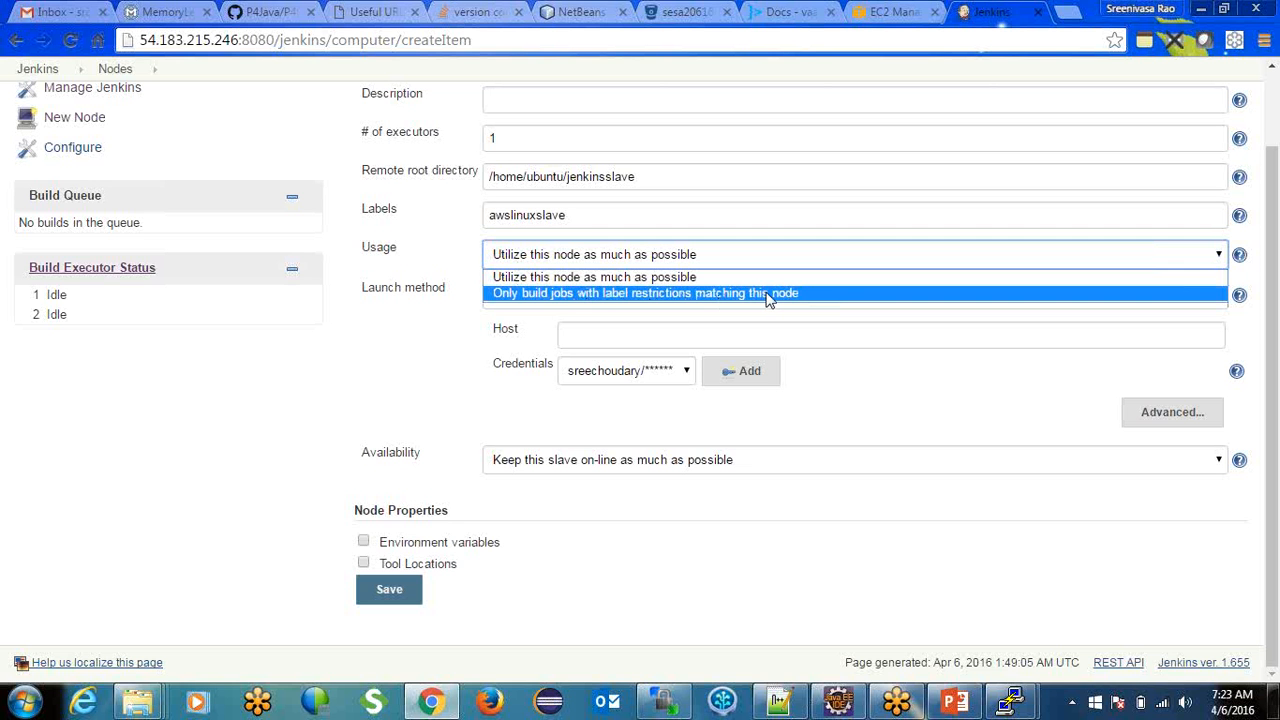
pyautogui.click(686, 278)
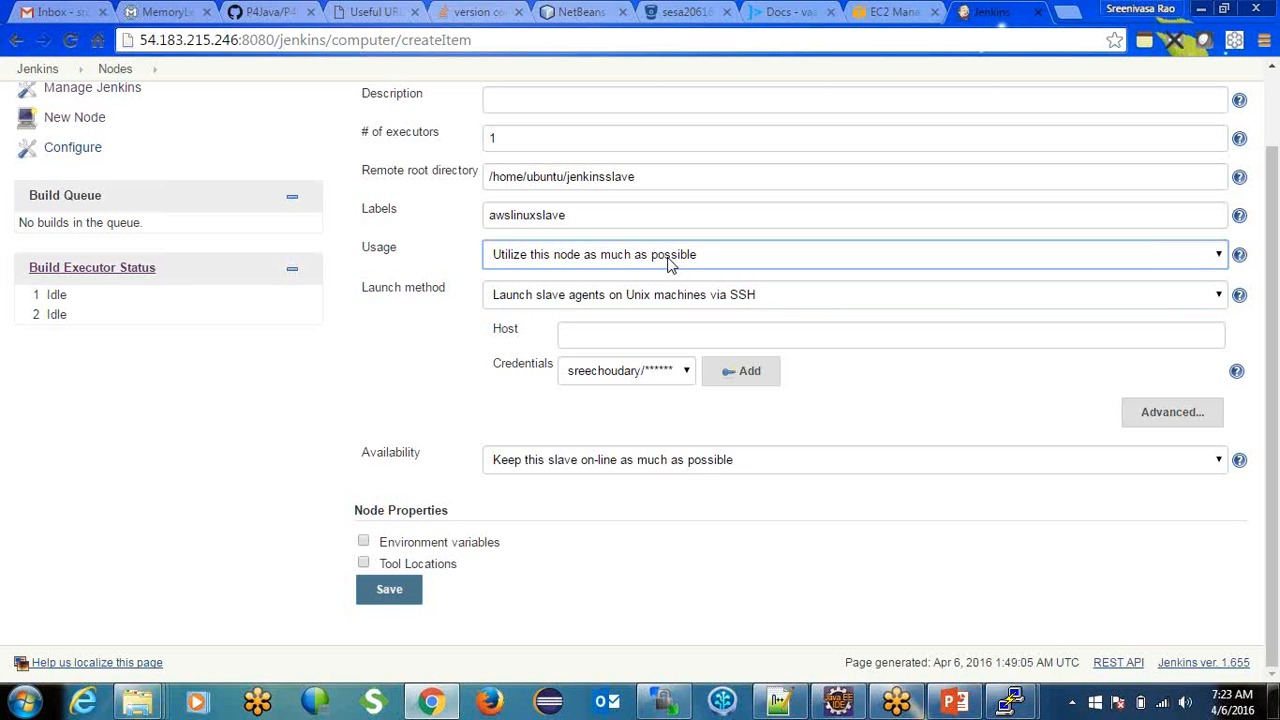
pyautogui.click(669, 260)
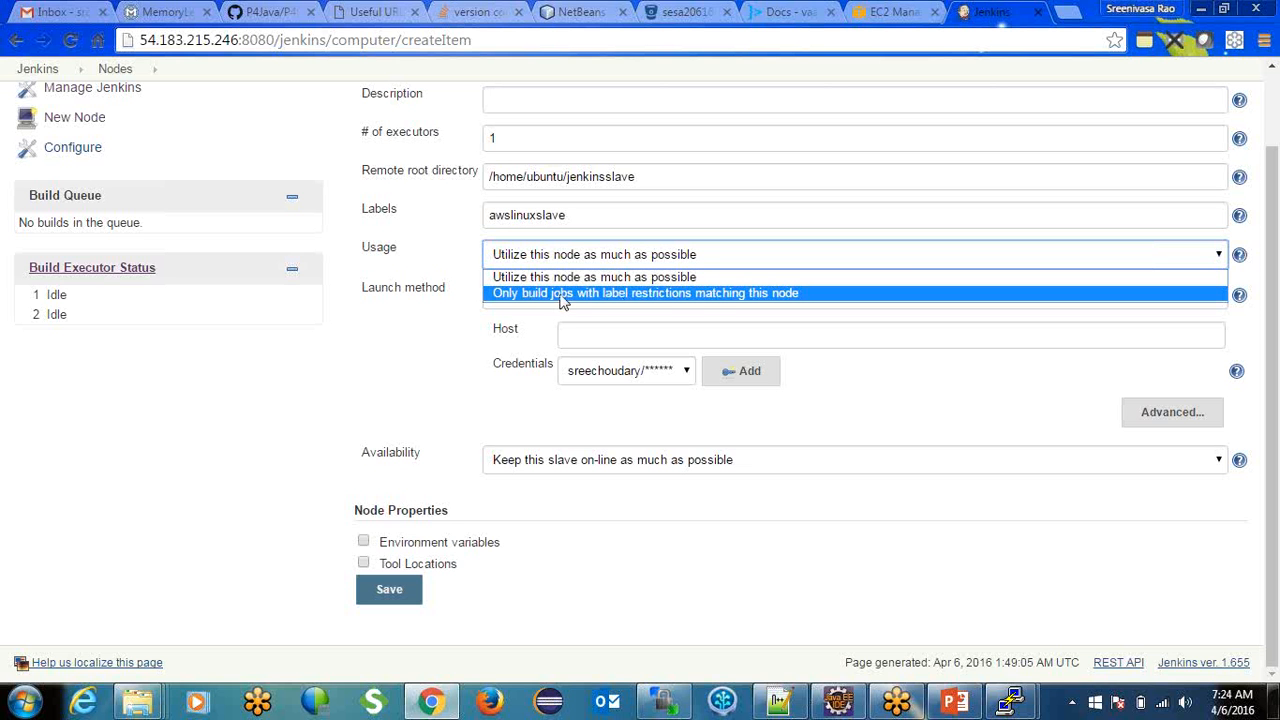
pyautogui.click(694, 277)
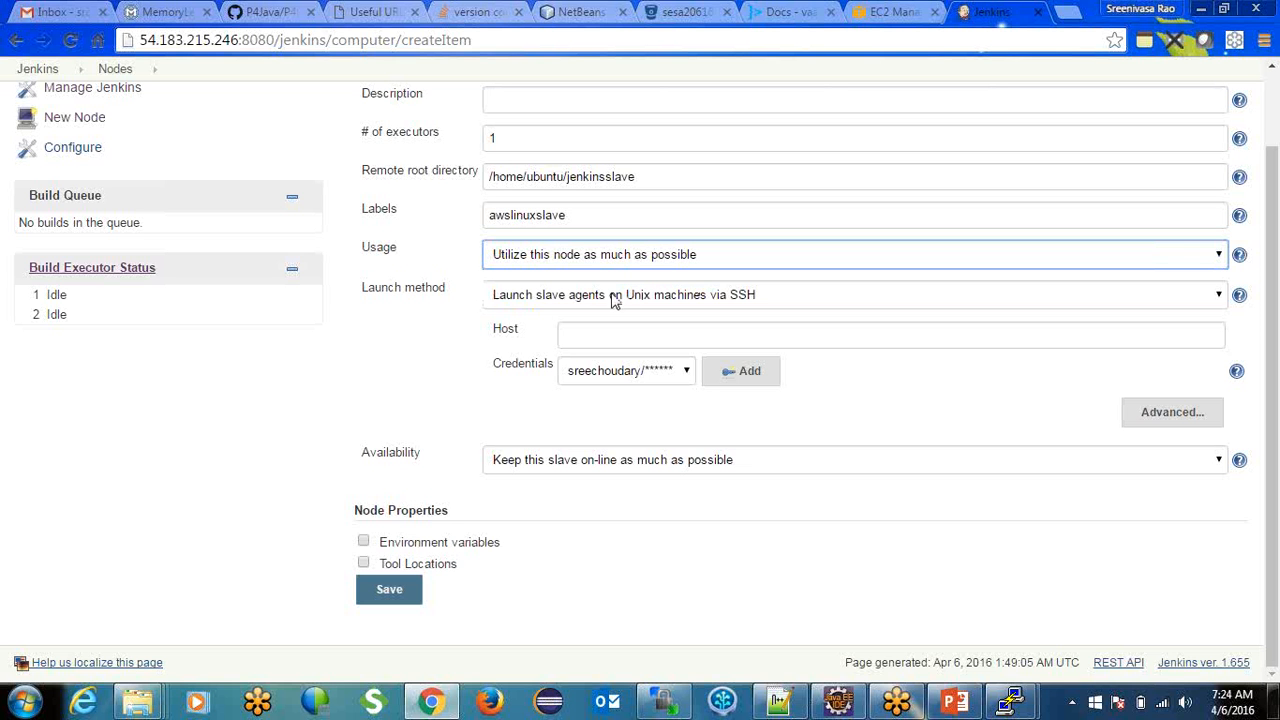
# Set the launch method to executing a command on the Master
pyautogui.click(570, 296)
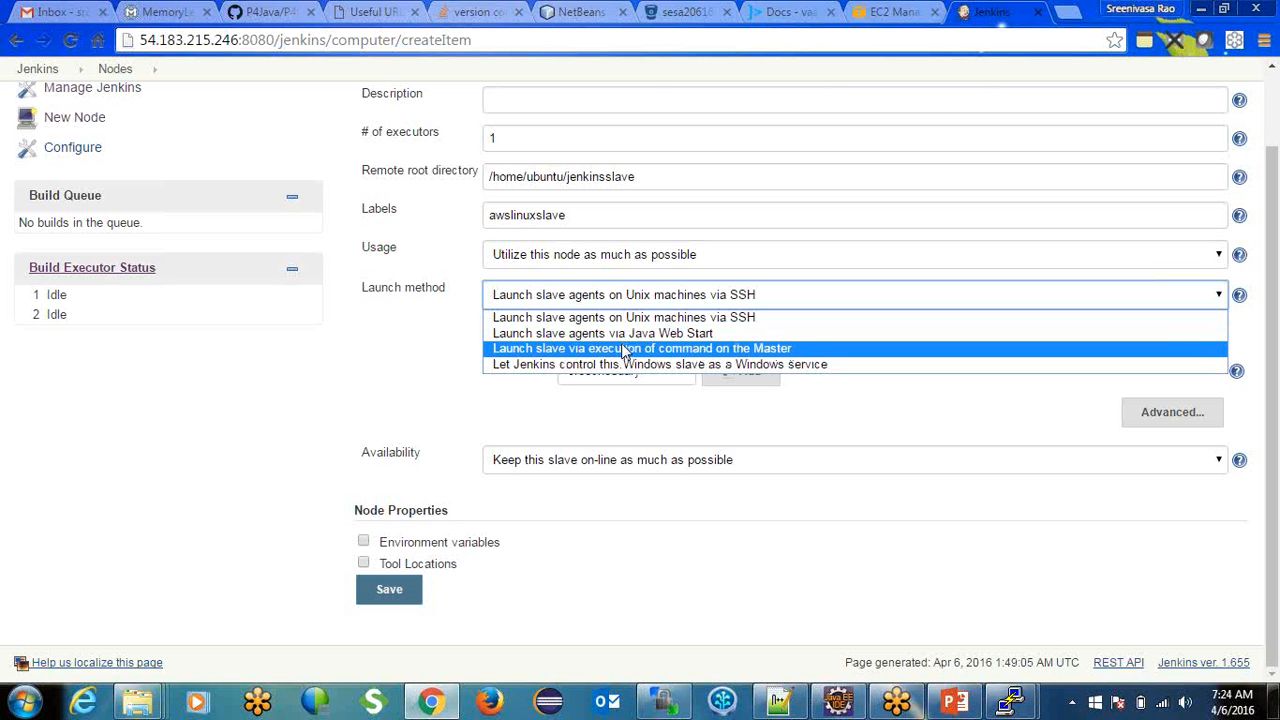
pyautogui.press('Up')
pyautogui.click(690, 348)
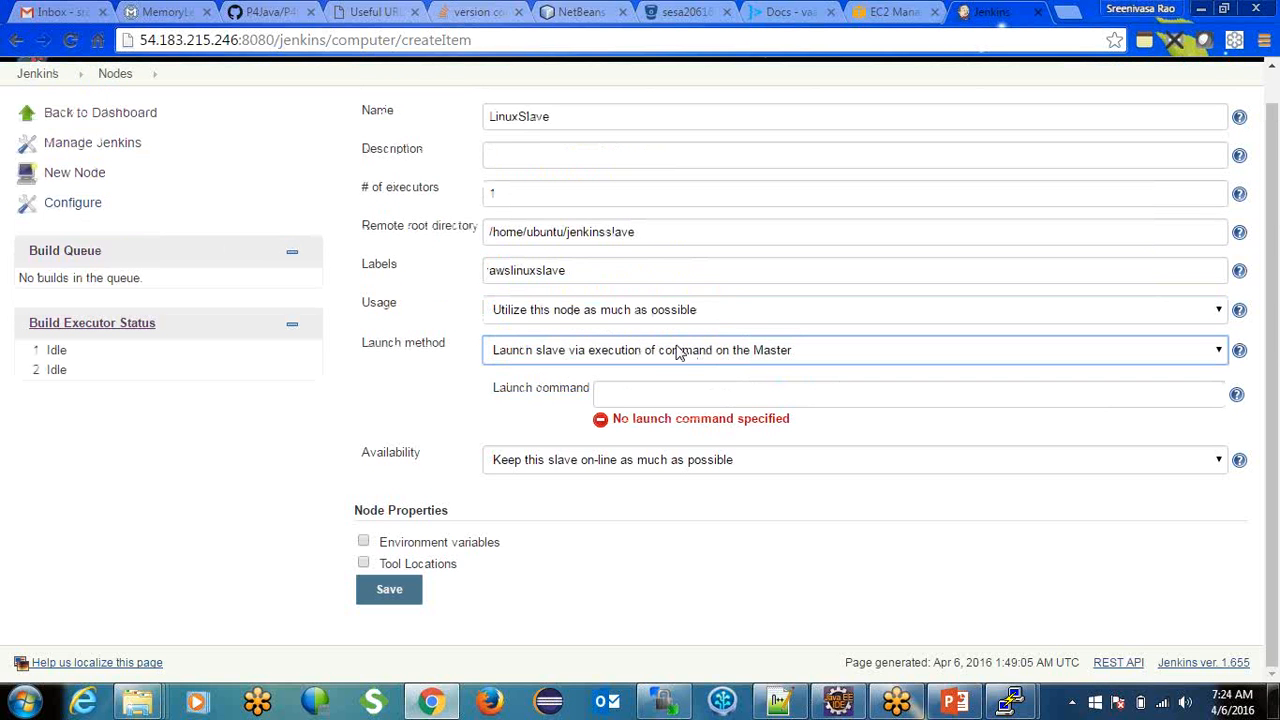
pyautogui.click(625, 396)
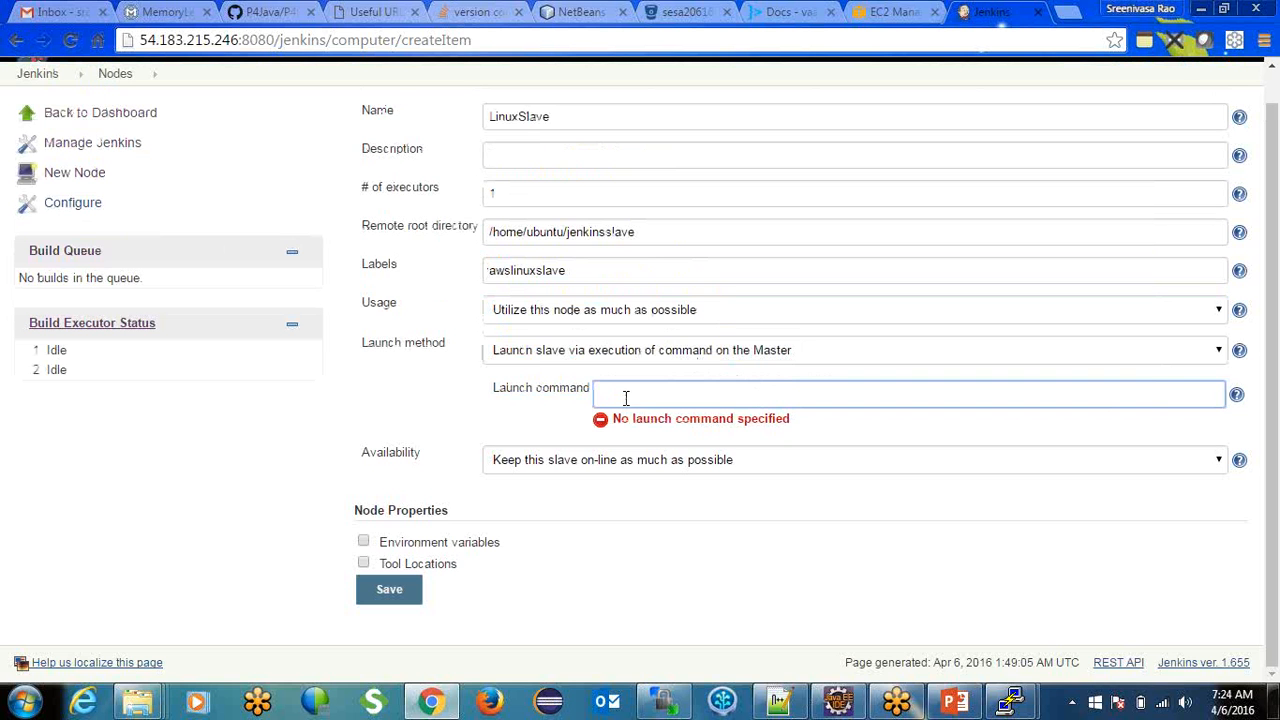
# Switch the launch method to a Jenkins-controlled Windows service running as the local system user
pyautogui.click(700, 352)
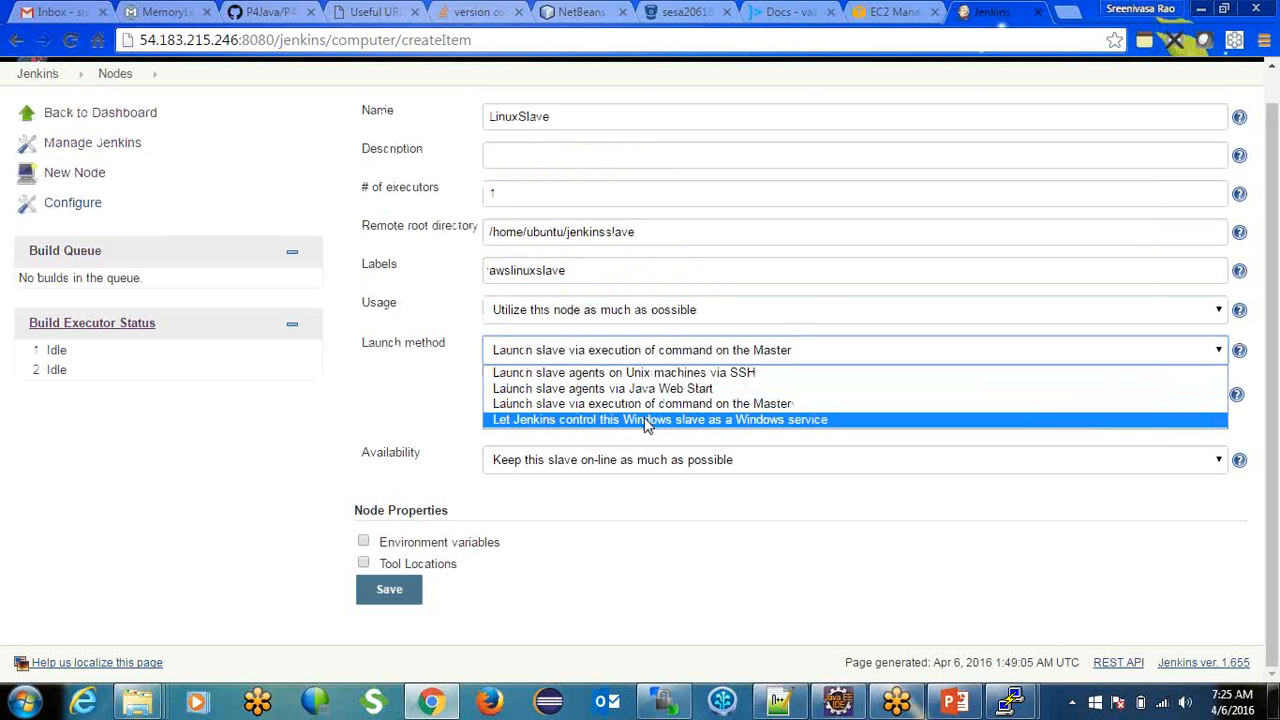
pyautogui.click(736, 420)
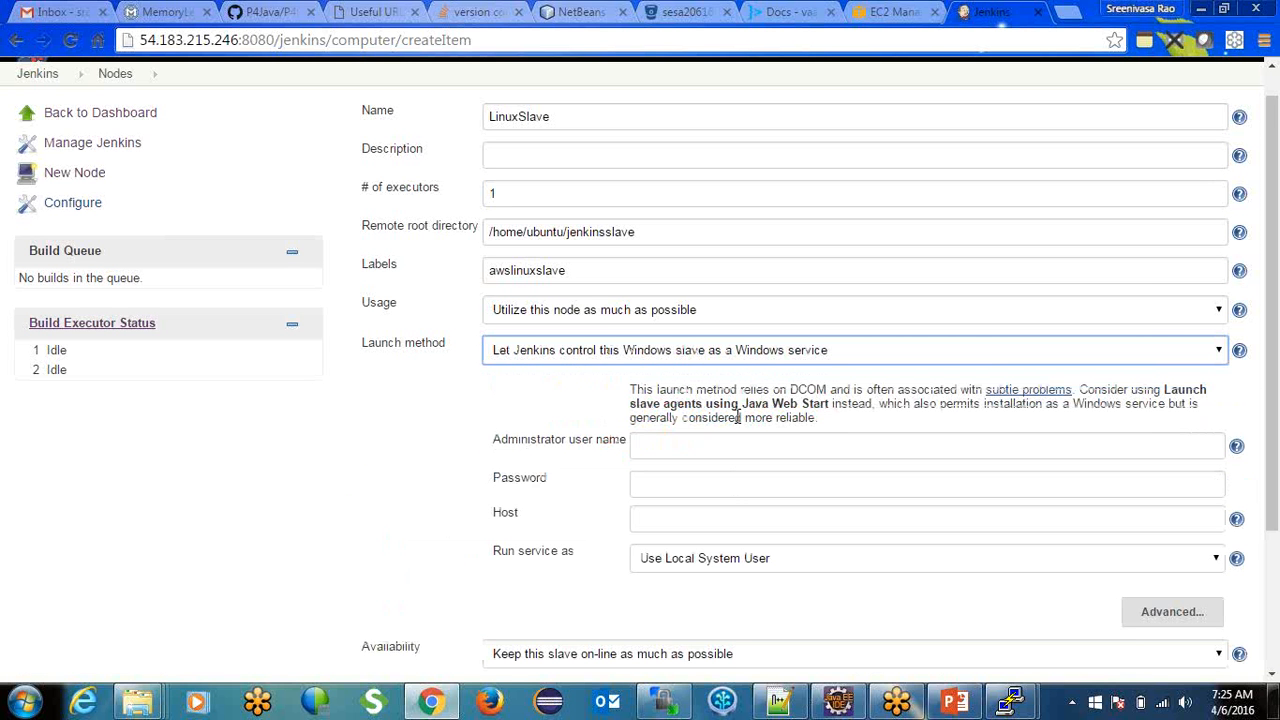
pyautogui.click(655, 446)
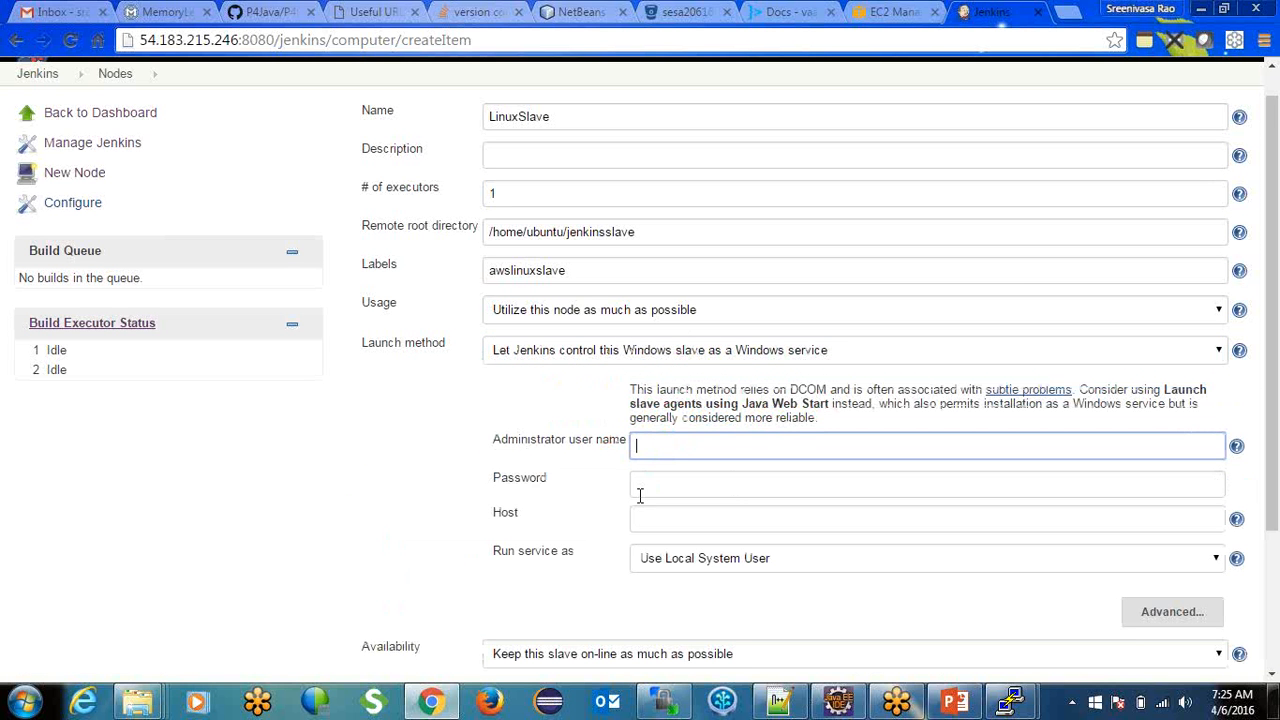
pyautogui.click(676, 559)
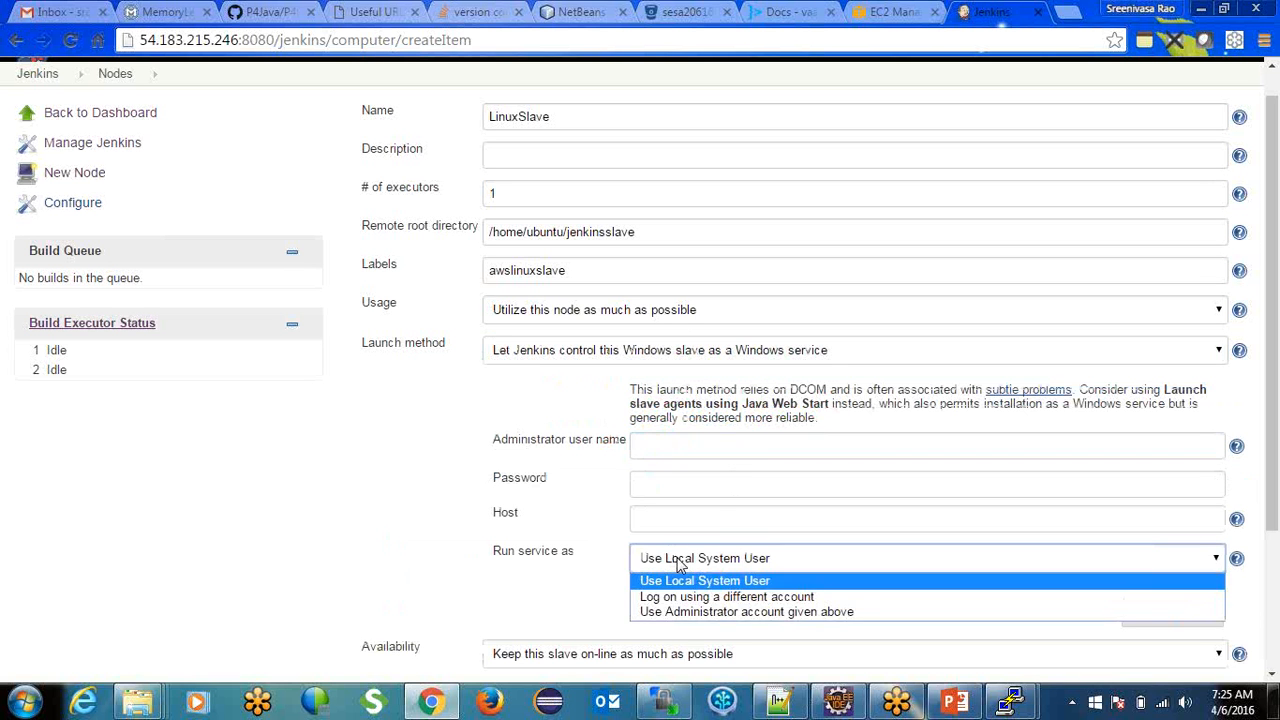
pyautogui.click(676, 561)
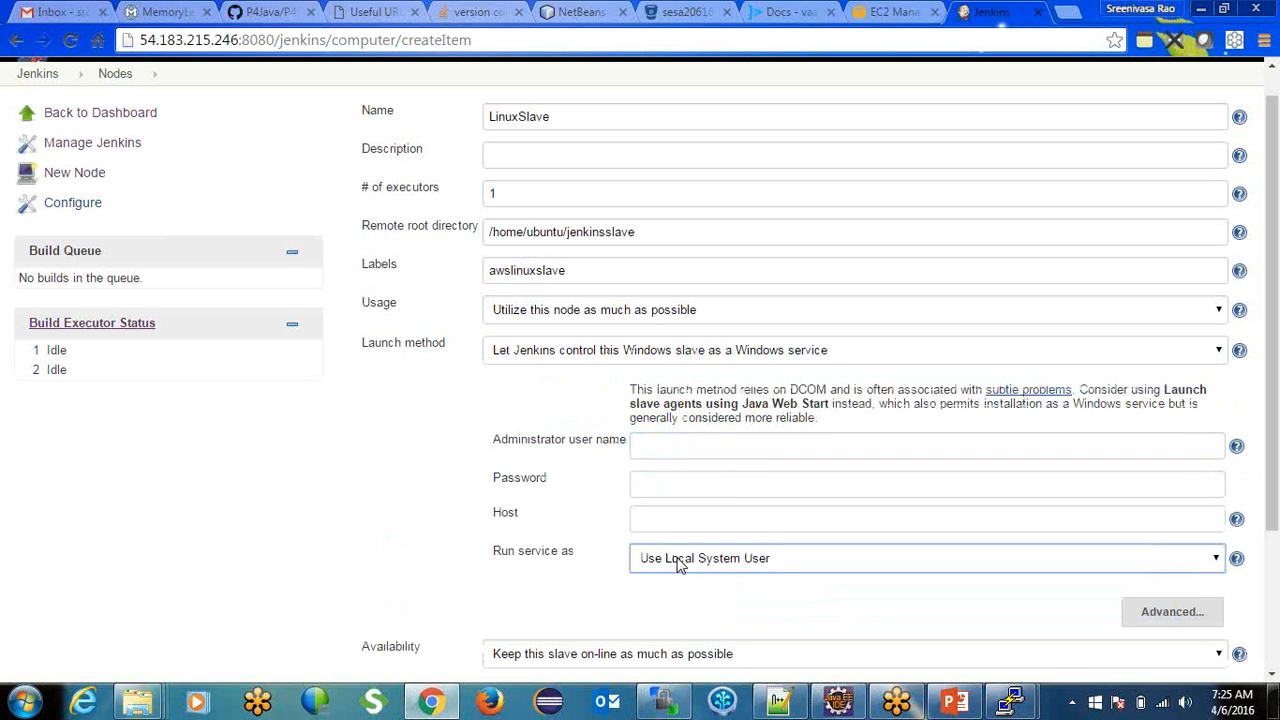
pyautogui.click(645, 357)
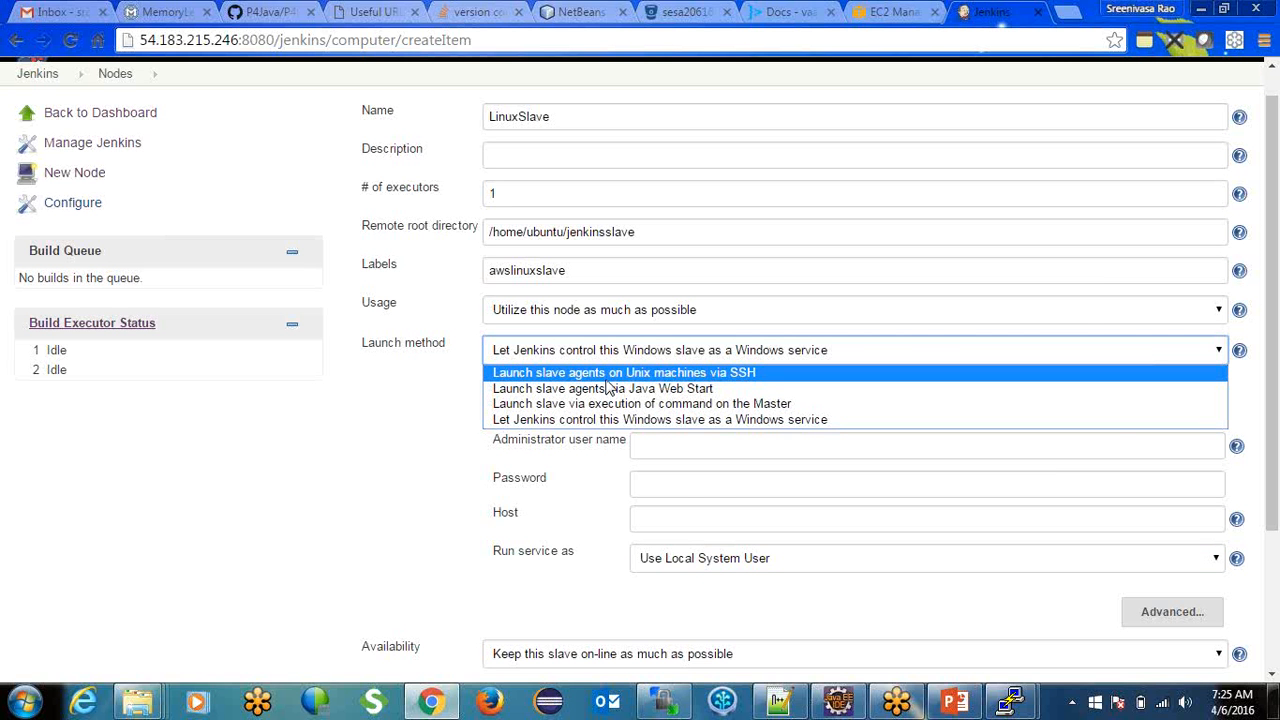
# Set the launch method back to 'Launch slave agents on Unix machines via SSH' and focus the Host field
pyautogui.click(606, 375)
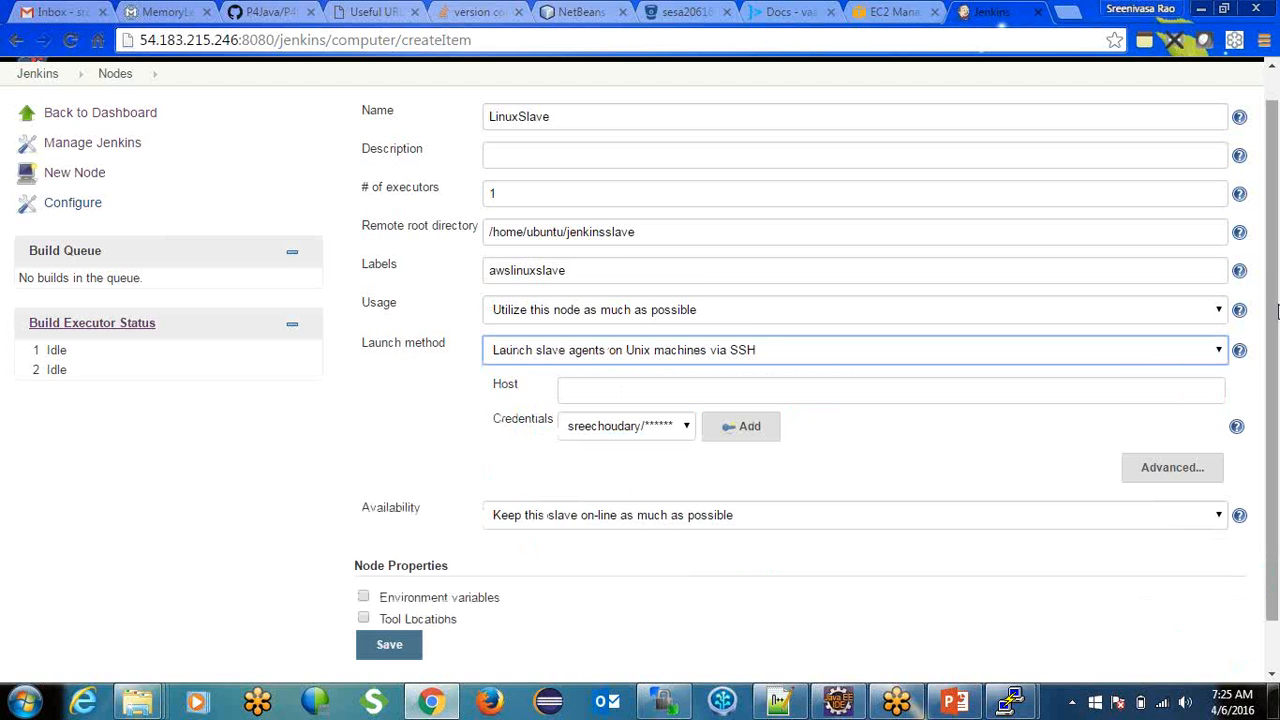
pyautogui.scroll(-1, 1273, 374)
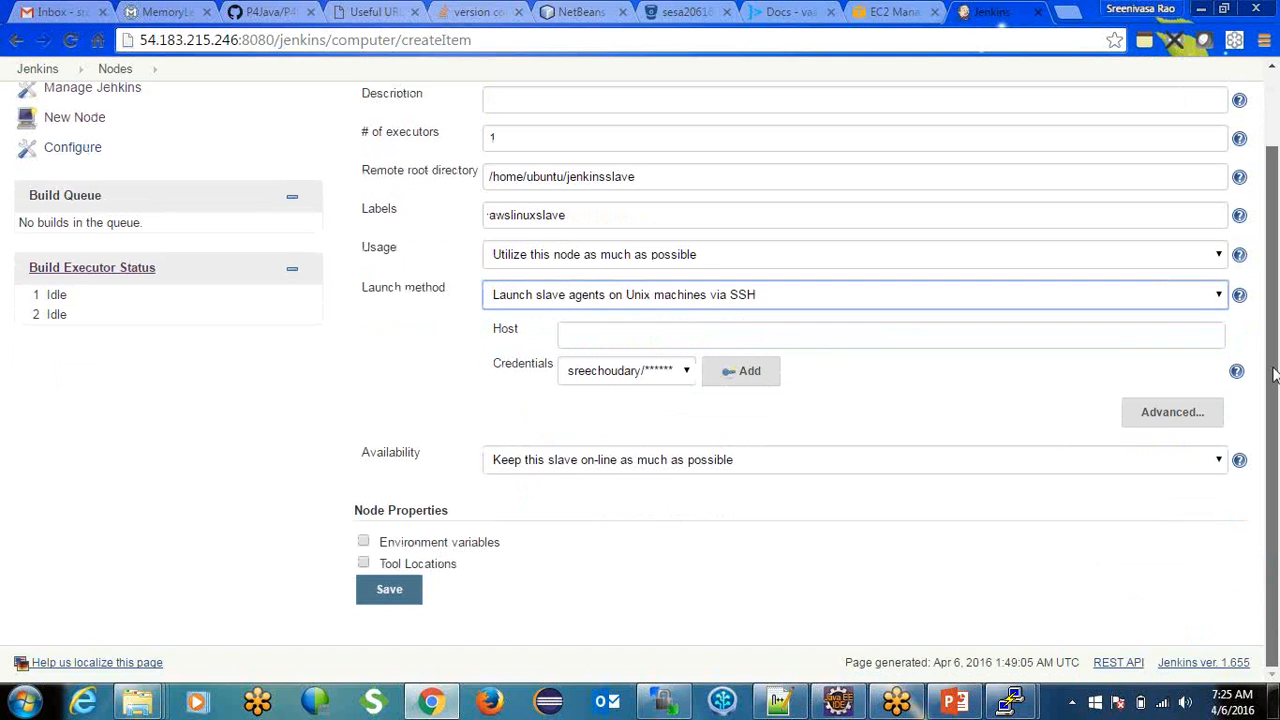
pyautogui.click(1173, 332)
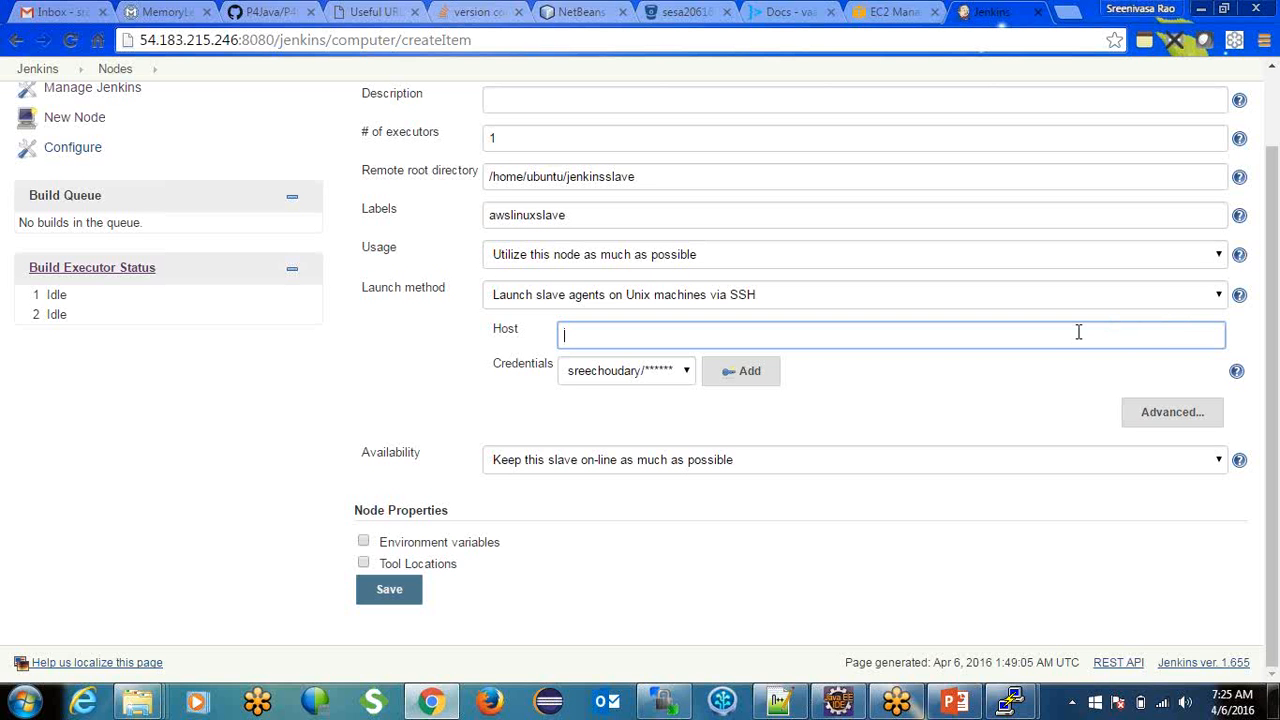
pyautogui.click(890, 339)
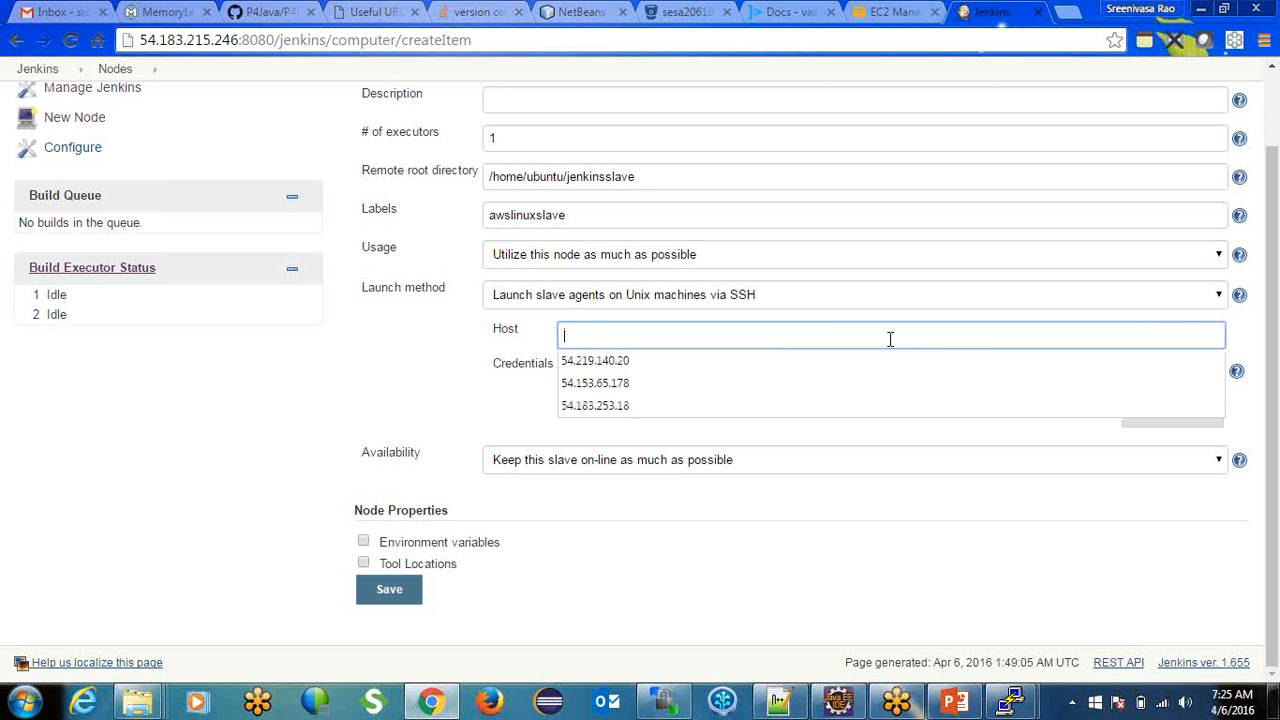
pyautogui.click(882, 13)
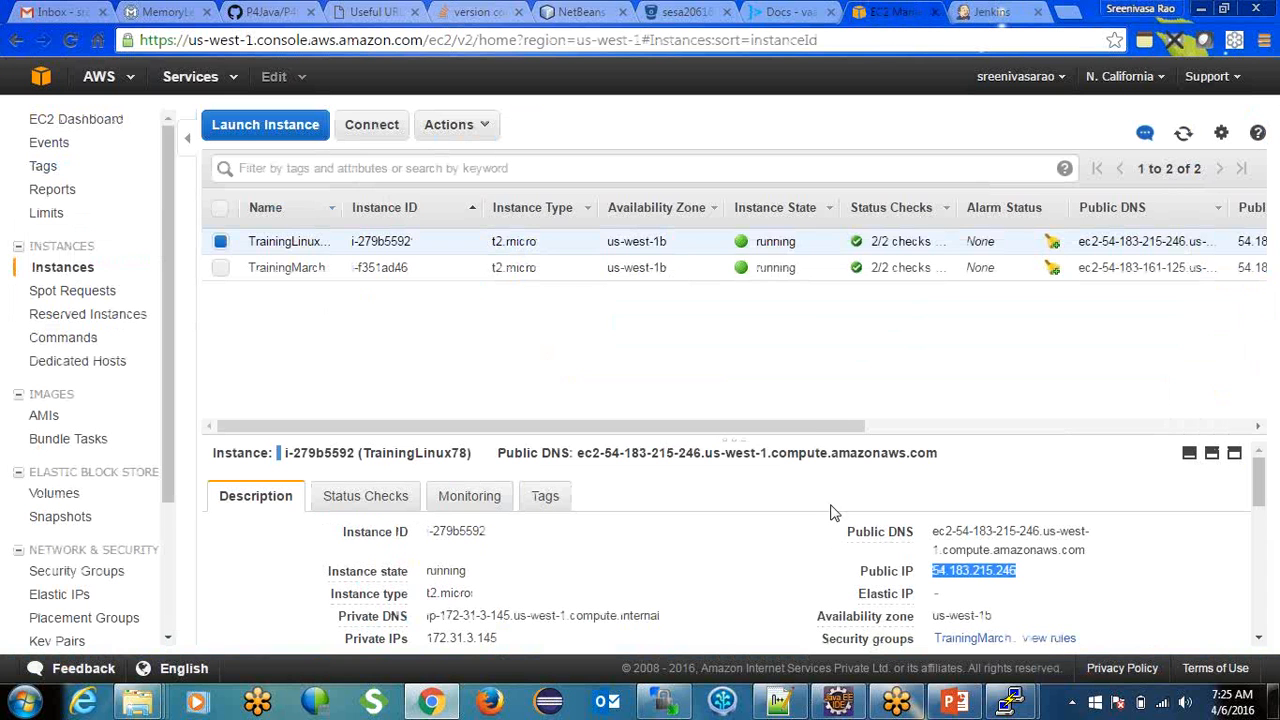
# Copy TrainingMarch's public IP 54.183.161.125 from EC2 into the Jenkins Host field
pyautogui.click(572, 269)
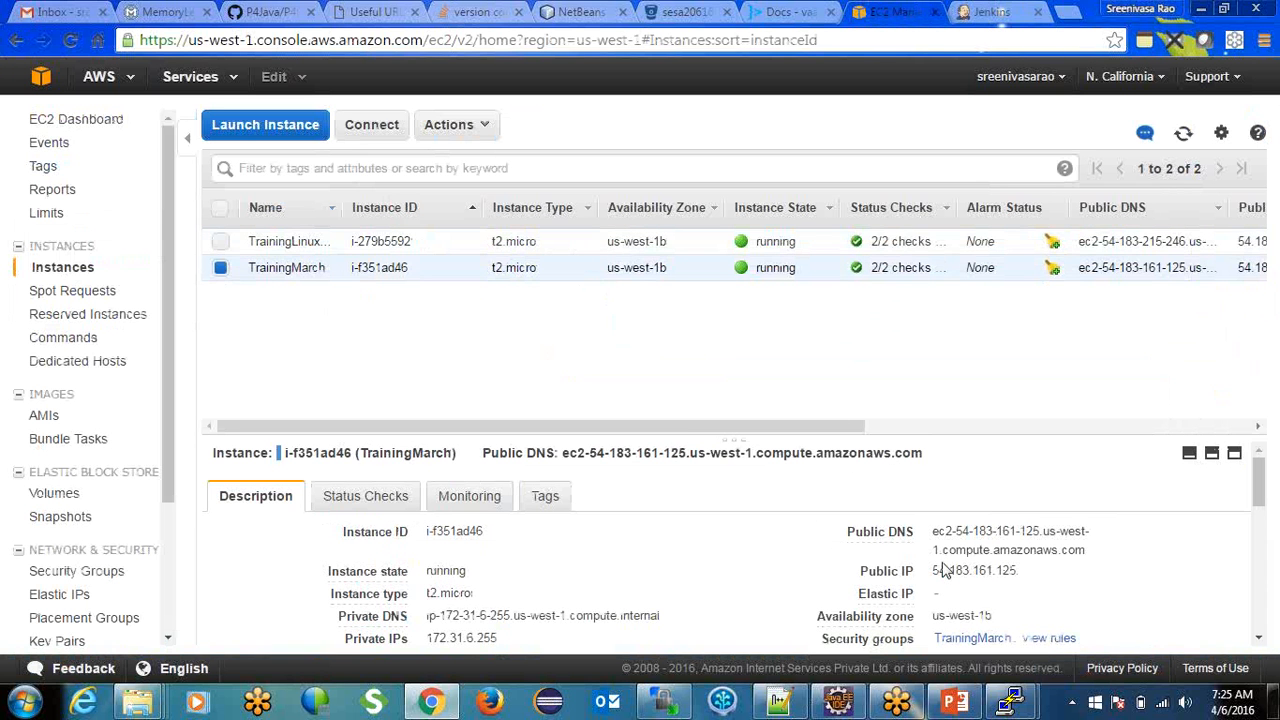
pyautogui.moveTo(934, 570); pyautogui.dragTo(1020, 570)
pyautogui.moveTo(934, 532); pyautogui.dragTo(1088, 549)
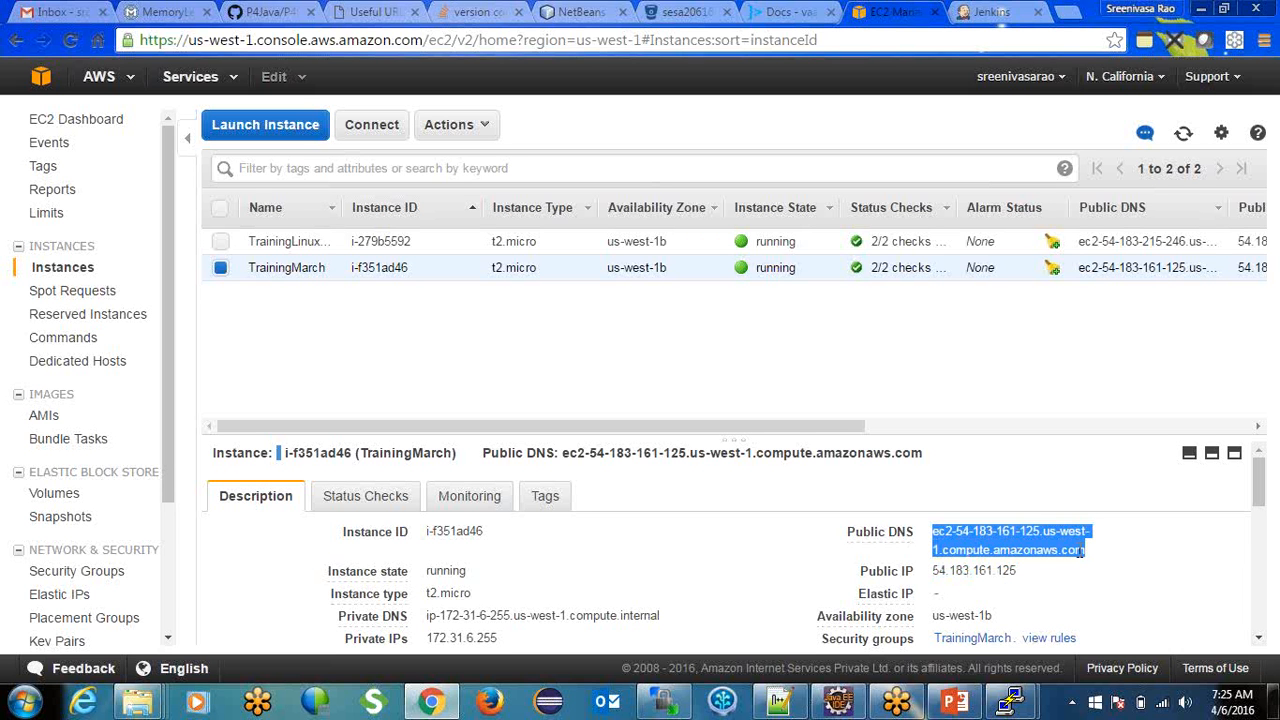
pyautogui.click(937, 569)
pyautogui.moveTo(937, 570); pyautogui.dragTo(1018, 569)
pyautogui.hotkey('ctrl', 'c')
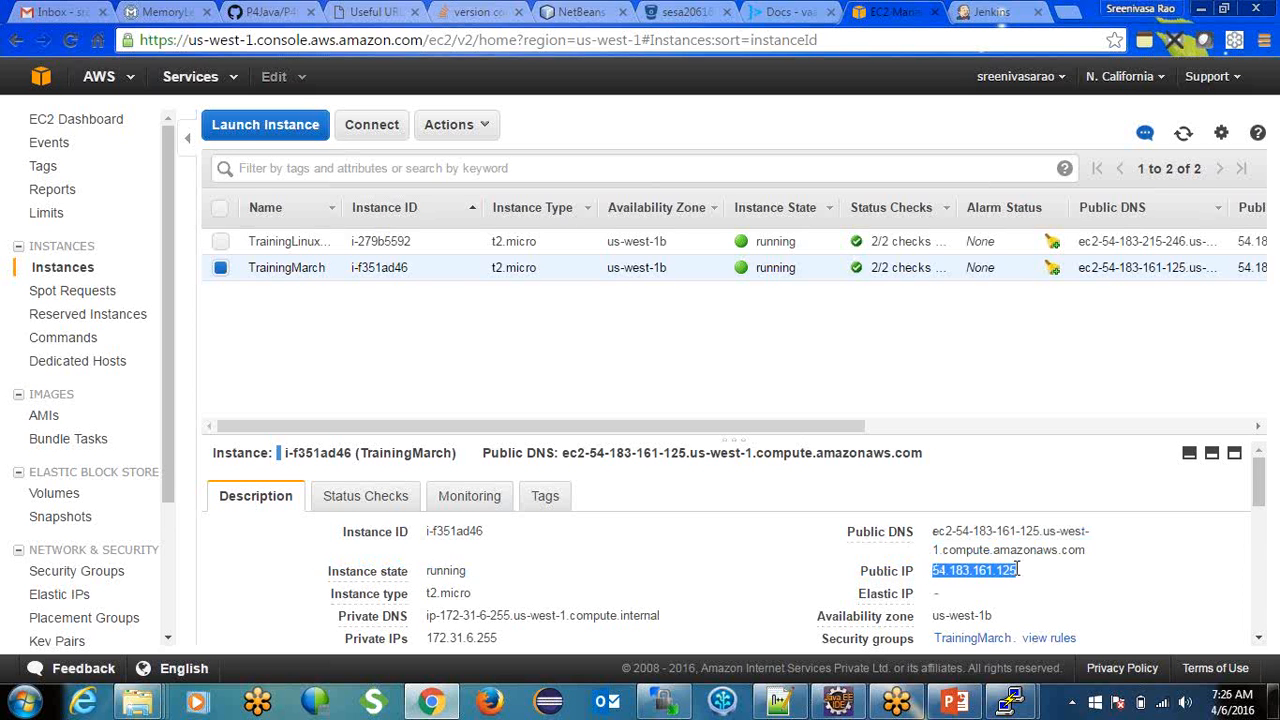
pyautogui.click(982, 12)
pyautogui.hotkey('ctrl', 'v')
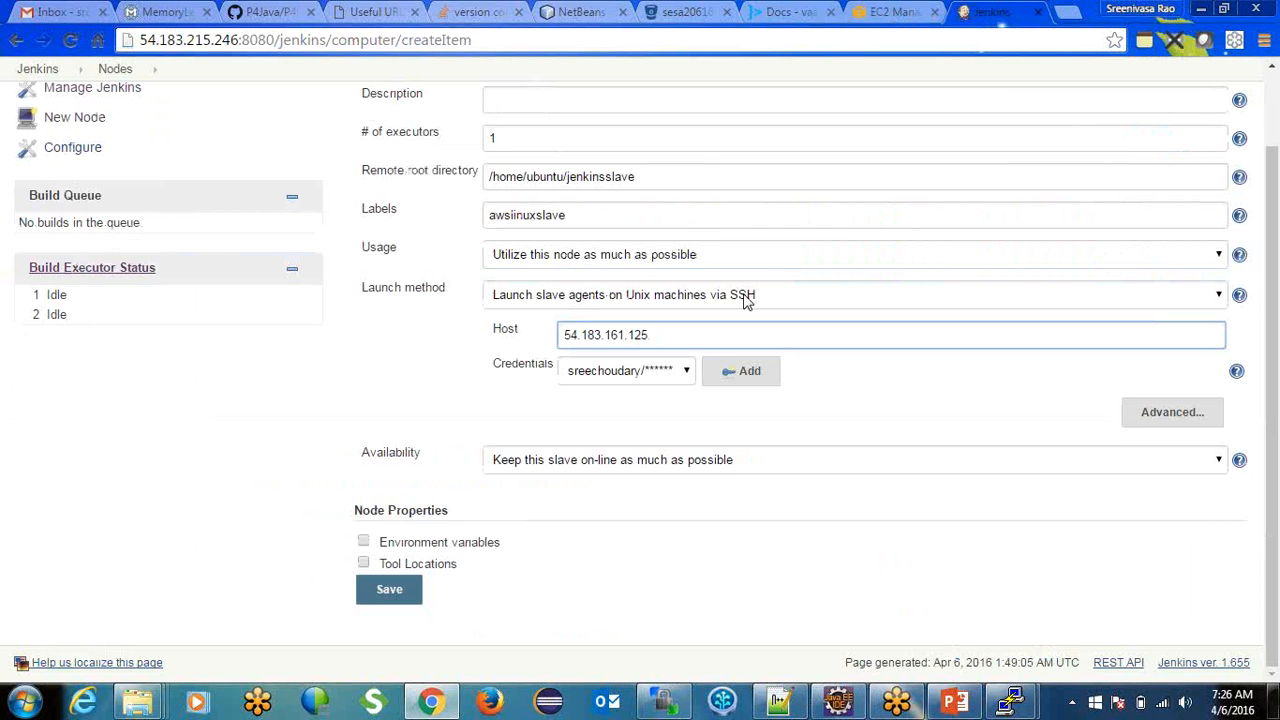
# Add a new Global credential of kind 'SSH Username with private key'
pyautogui.click(688, 373)
pyautogui.click(897, 374)
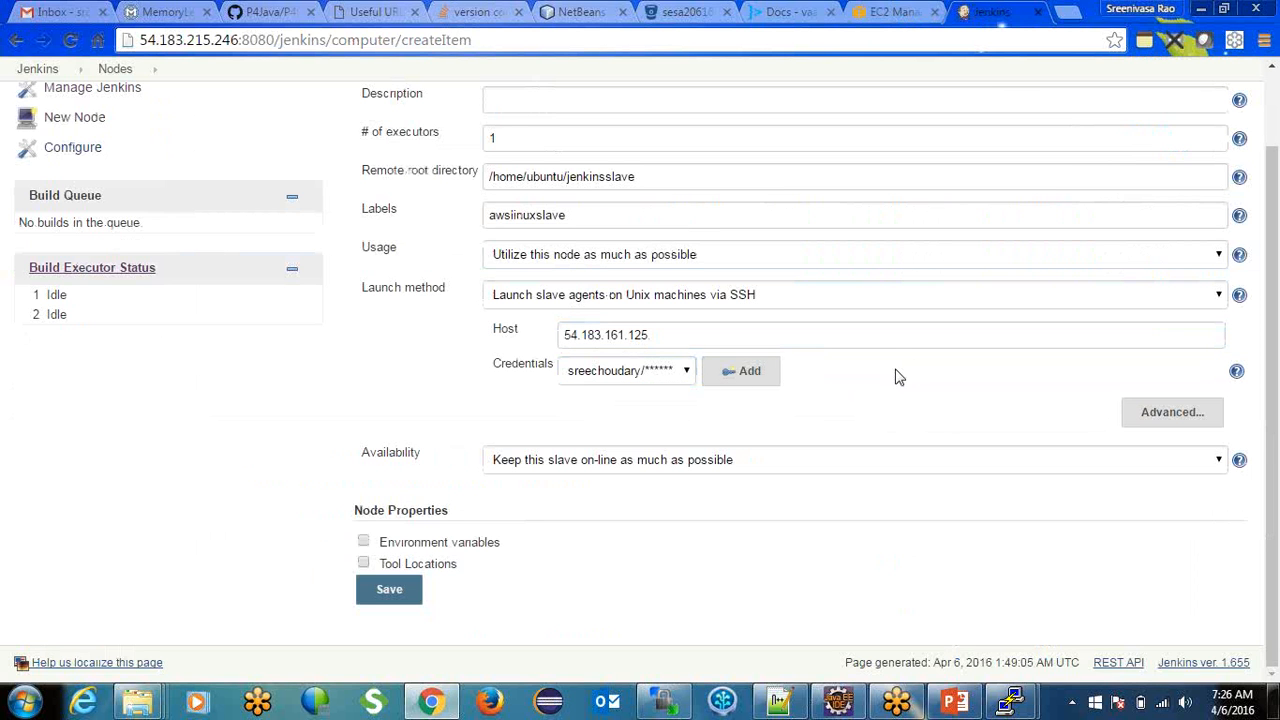
pyautogui.click(752, 372)
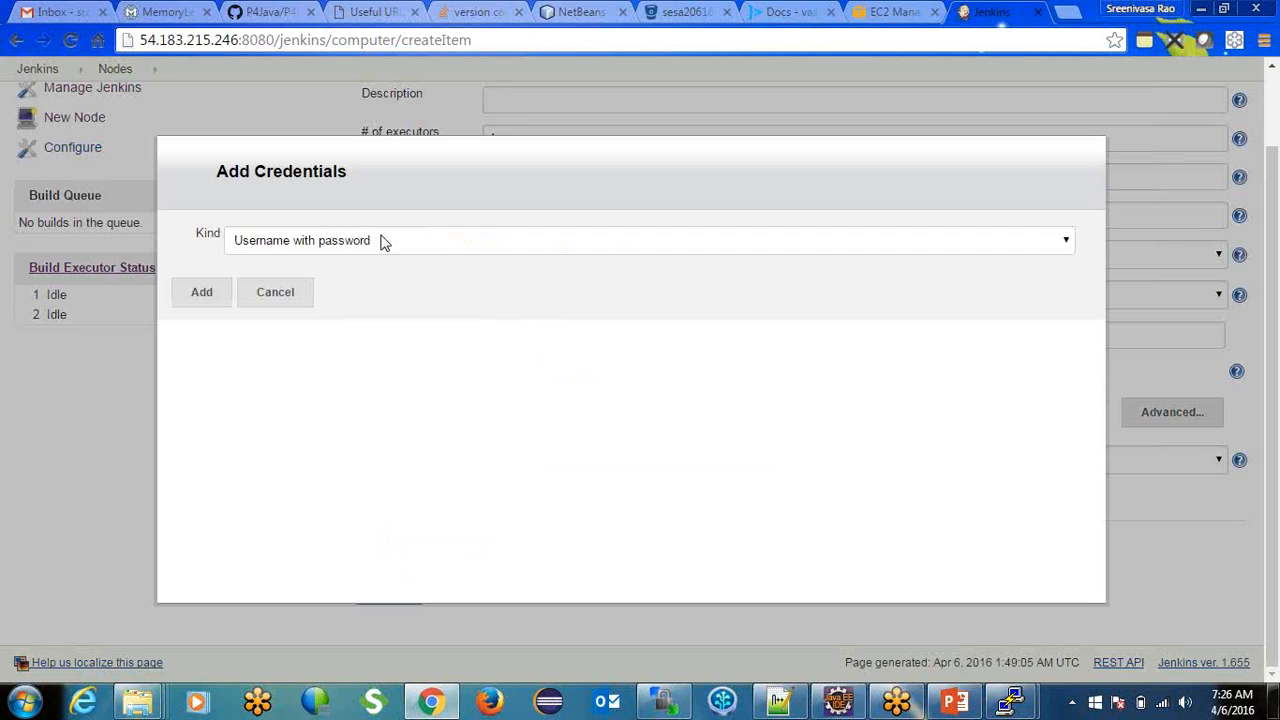
pyautogui.click(381, 241)
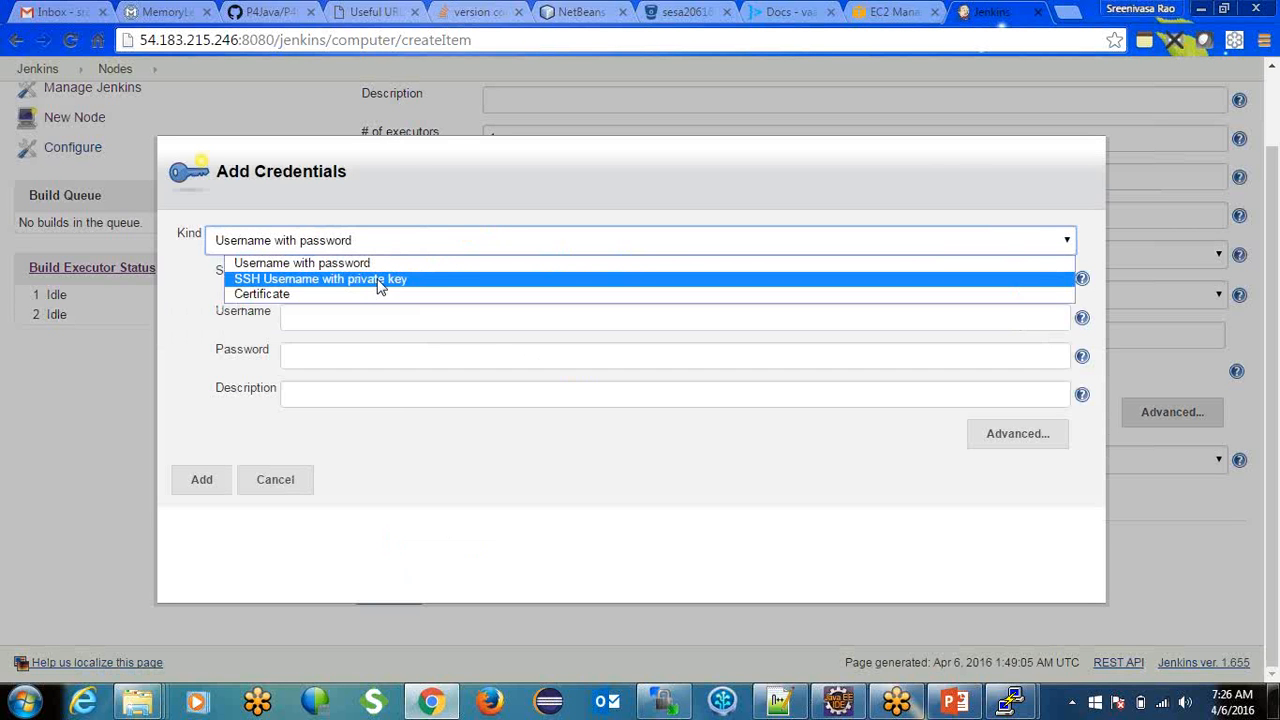
pyautogui.click(378, 281)
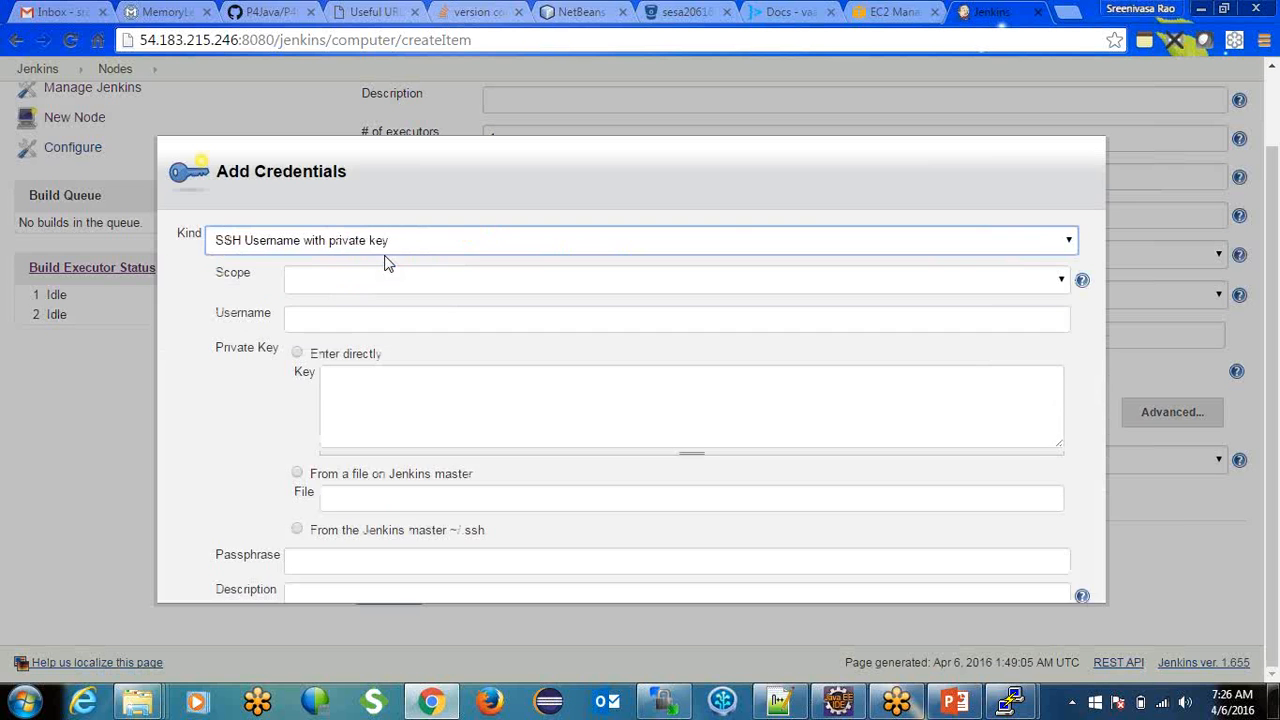
pyautogui.click(334, 285)
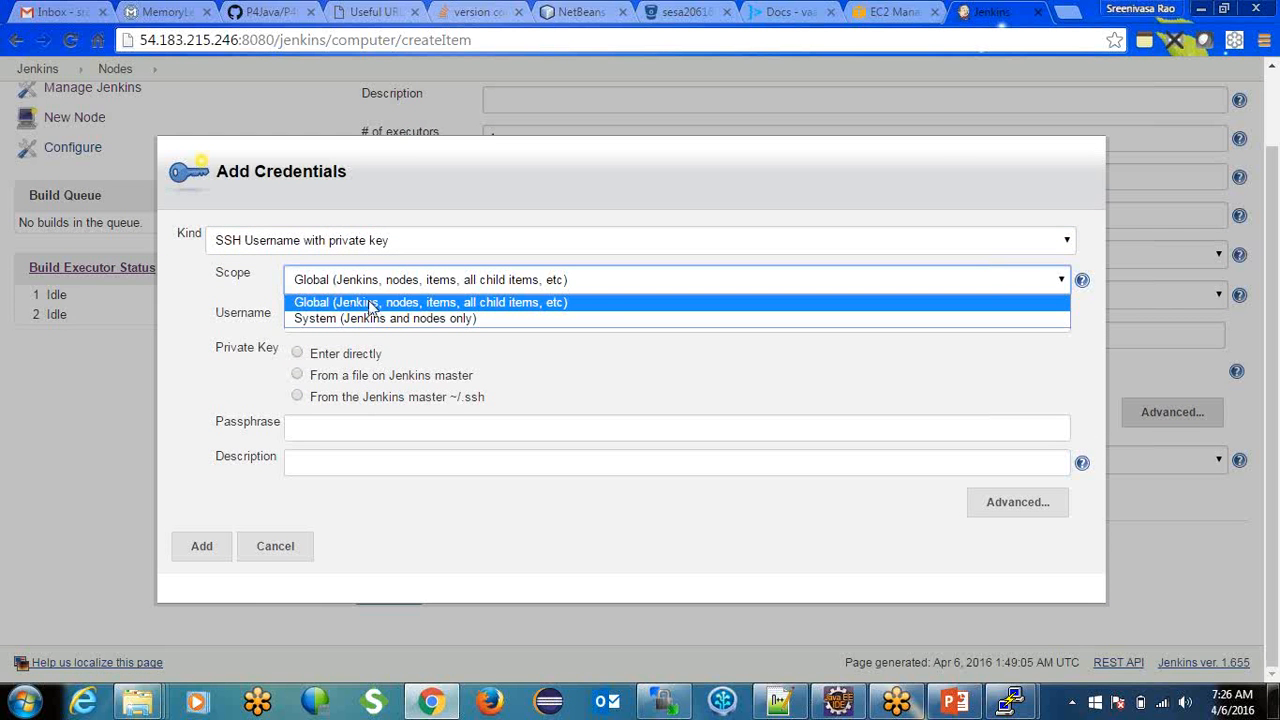
pyautogui.click(370, 303)
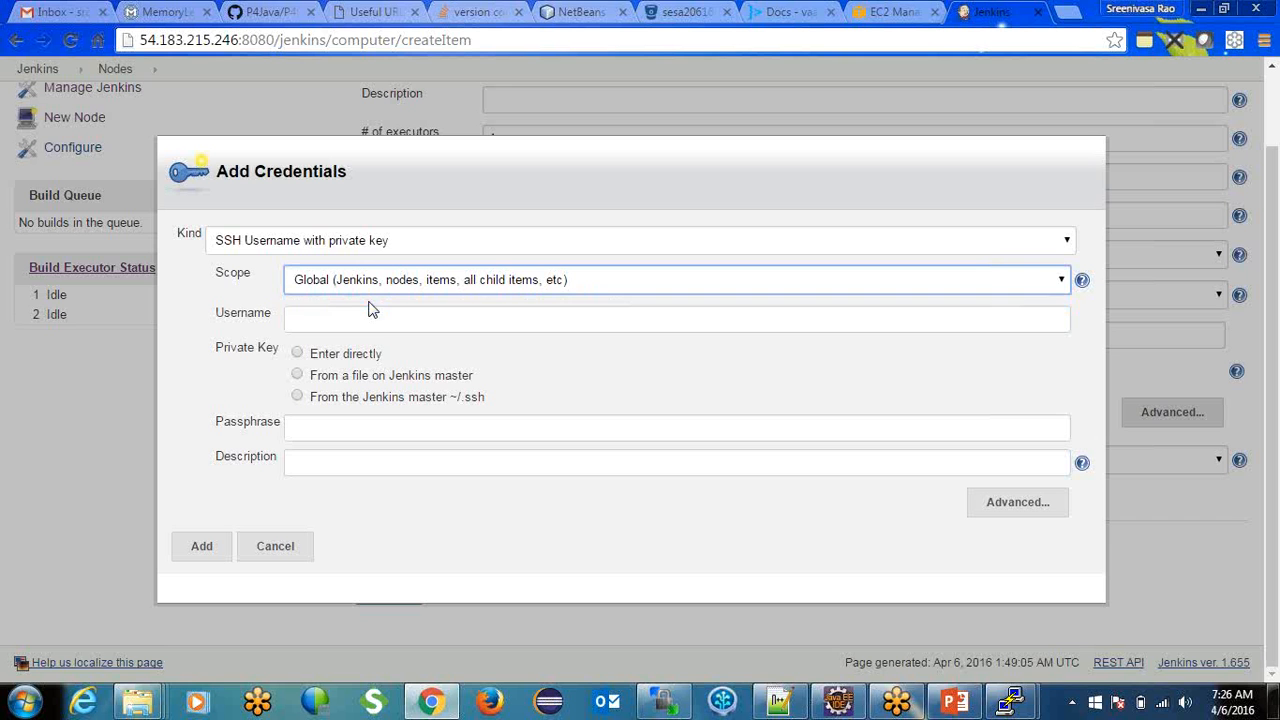
# Set the credential's username to ubuntu with the key read from a file on the Jenkins master
pyautogui.click(346, 320)
pyautogui.write('ub')
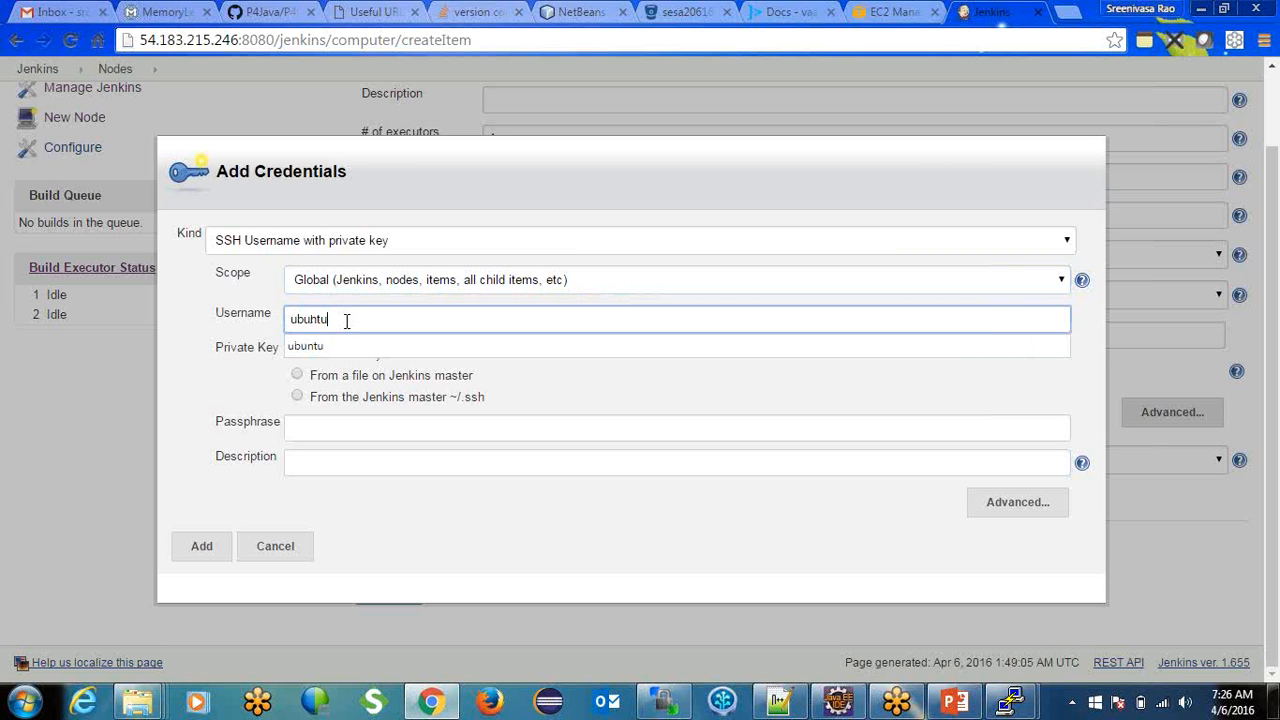
pyautogui.write('untu')
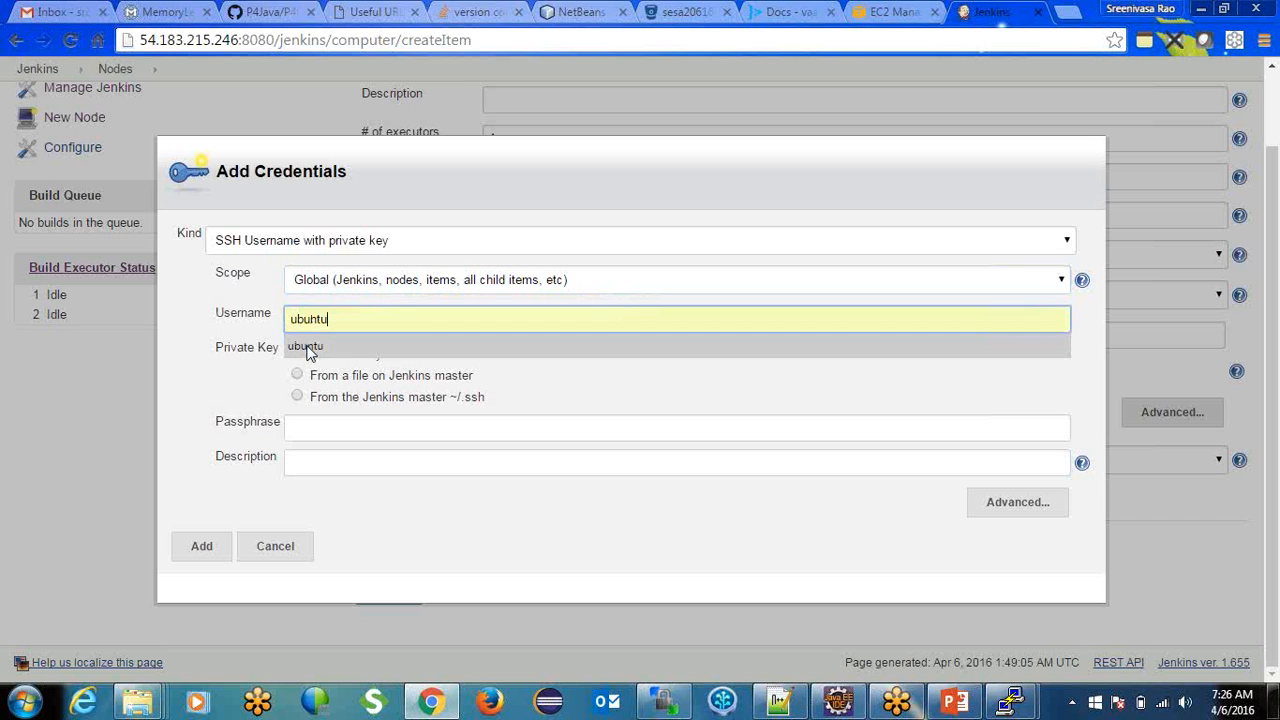
pyautogui.click(312, 348)
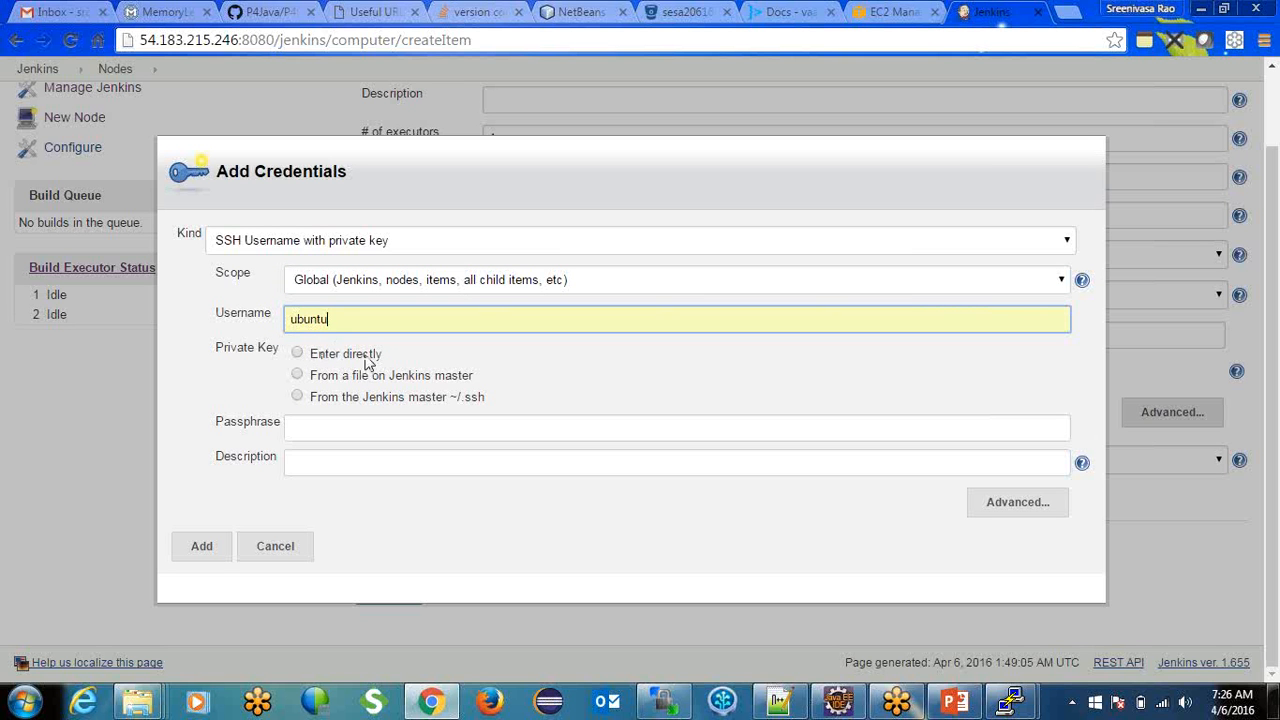
pyautogui.click(298, 354)
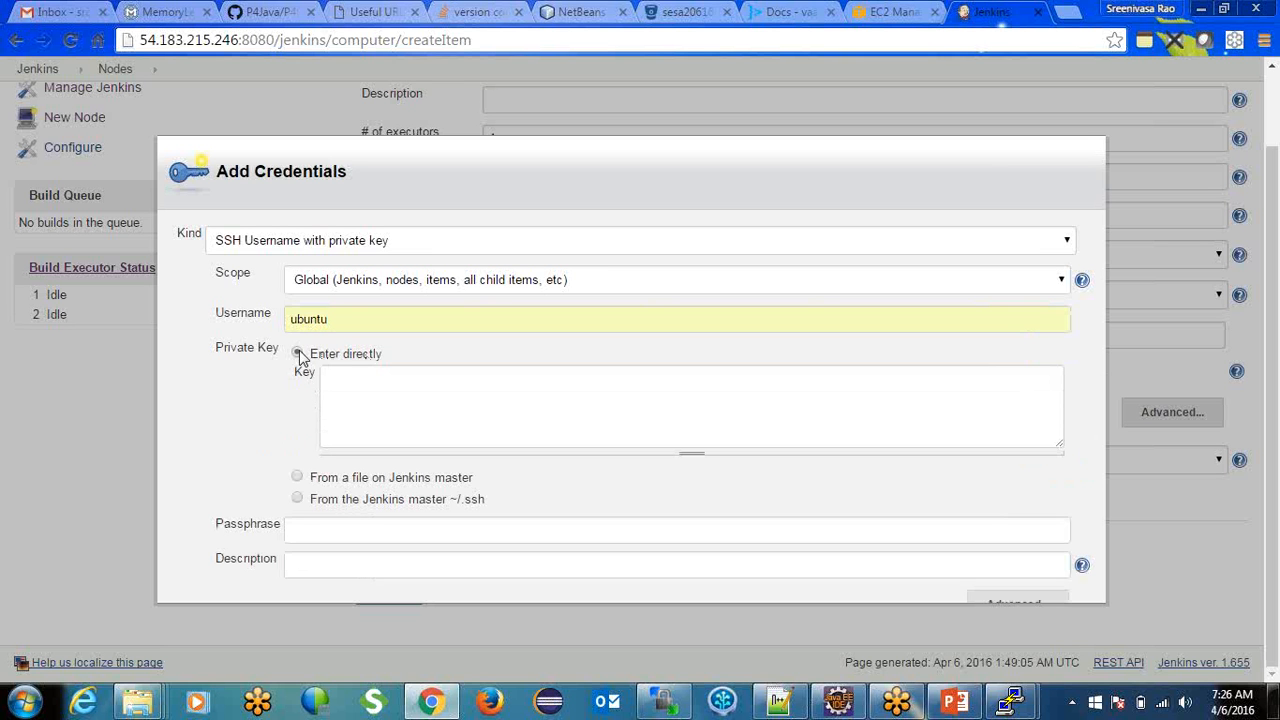
pyautogui.click(297, 478)
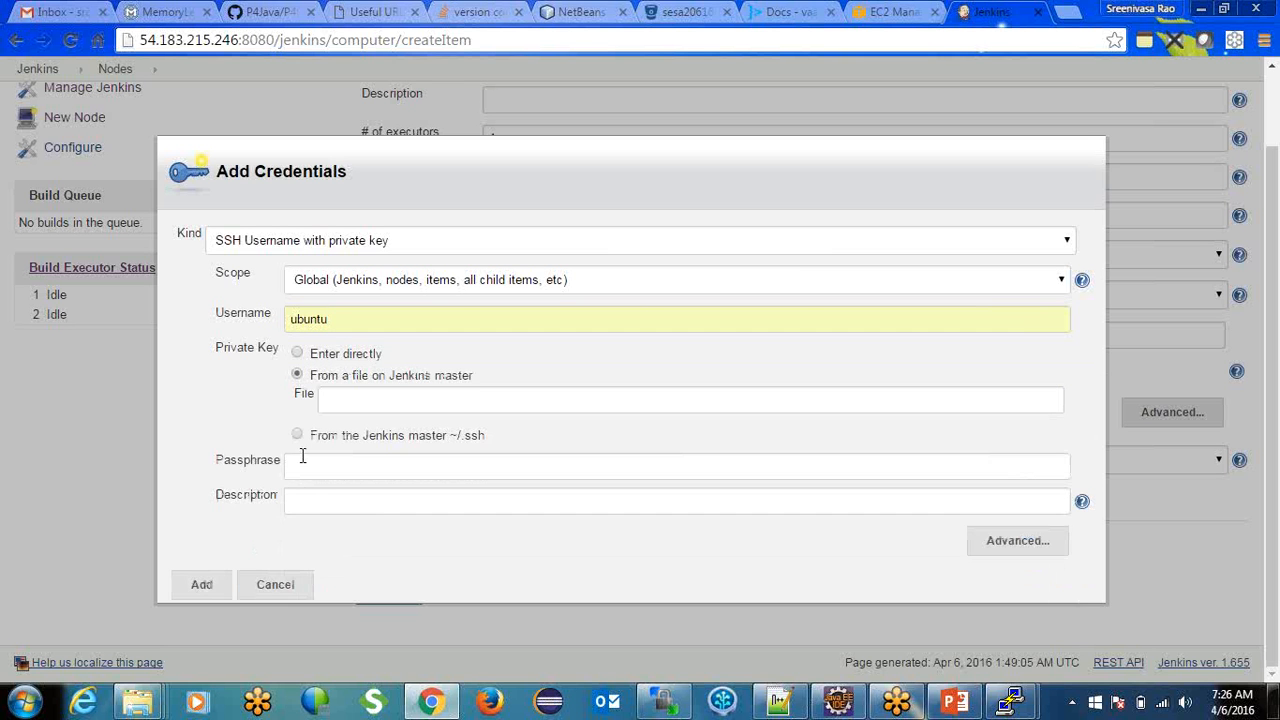
pyautogui.click(340, 402)
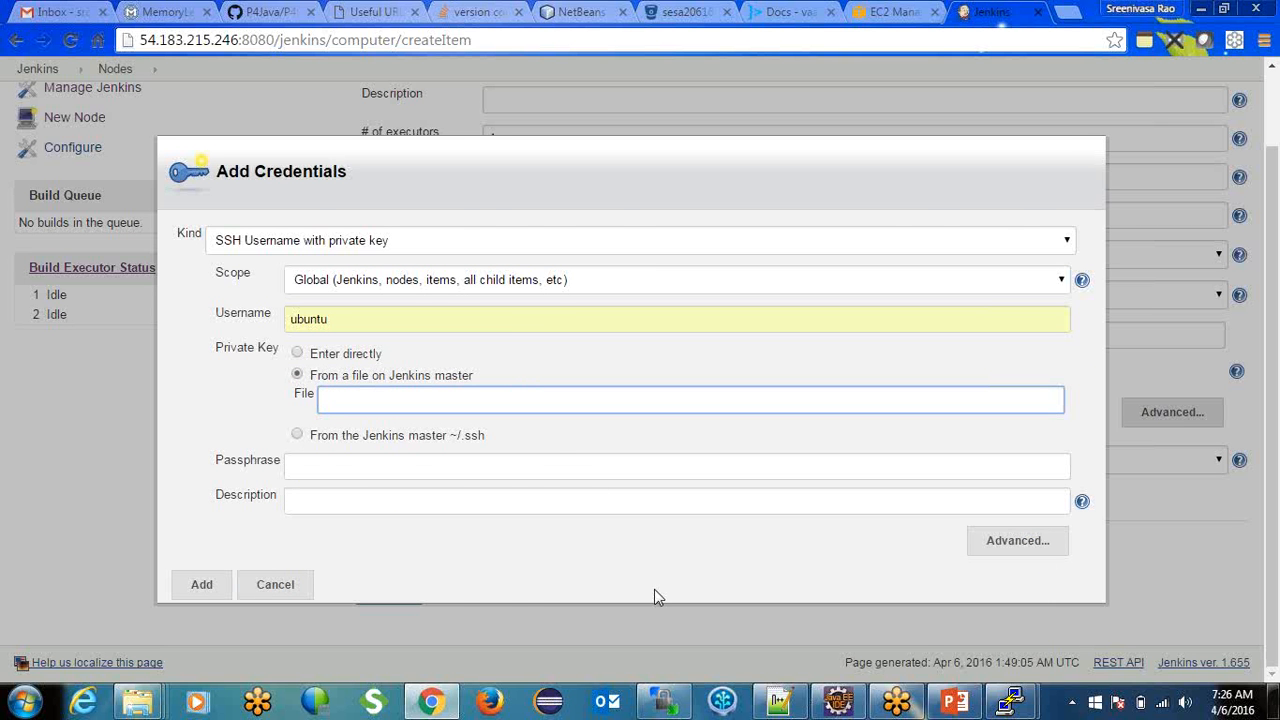
pyautogui.click(664, 702)
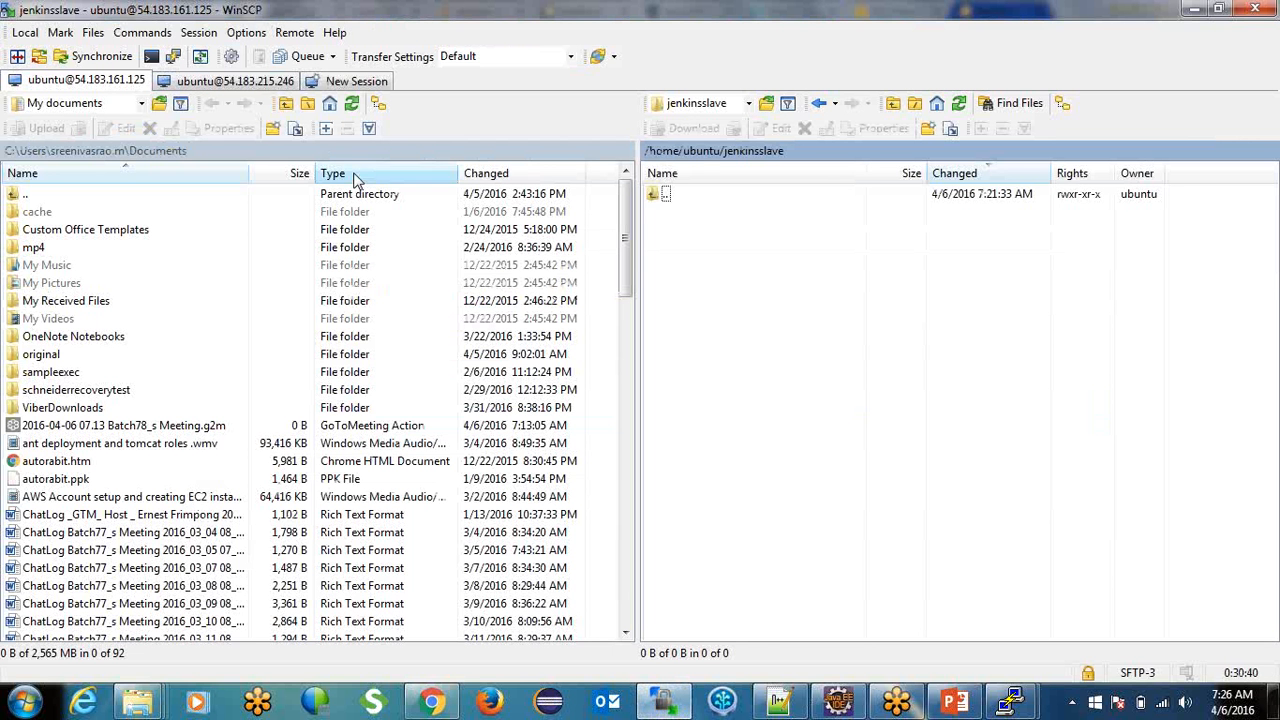
# On the 54.183.215.246 session, browse the local pane to the Downloads folder
pyautogui.click(196, 84)
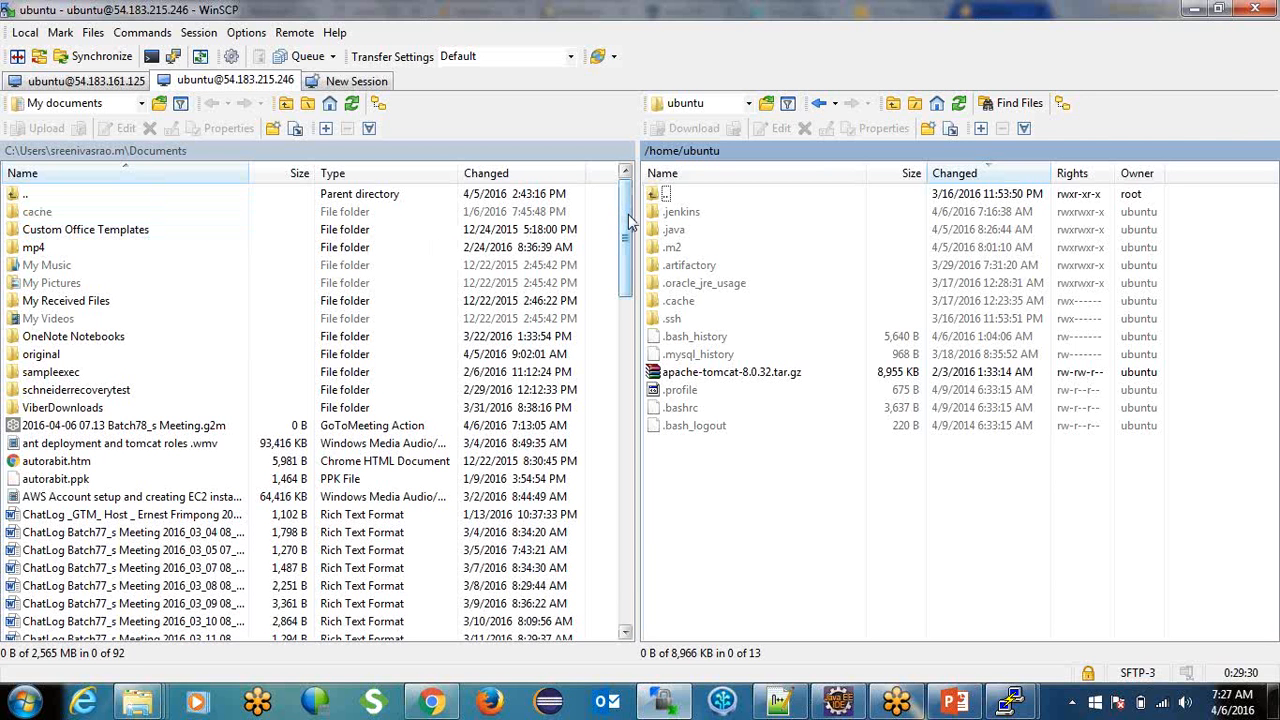
pyautogui.moveTo(628, 222)
pyautogui.mouseDown()
pyautogui.moveTo(626, 344)
pyautogui.moveTo(629, 220)
pyautogui.mouseUp()
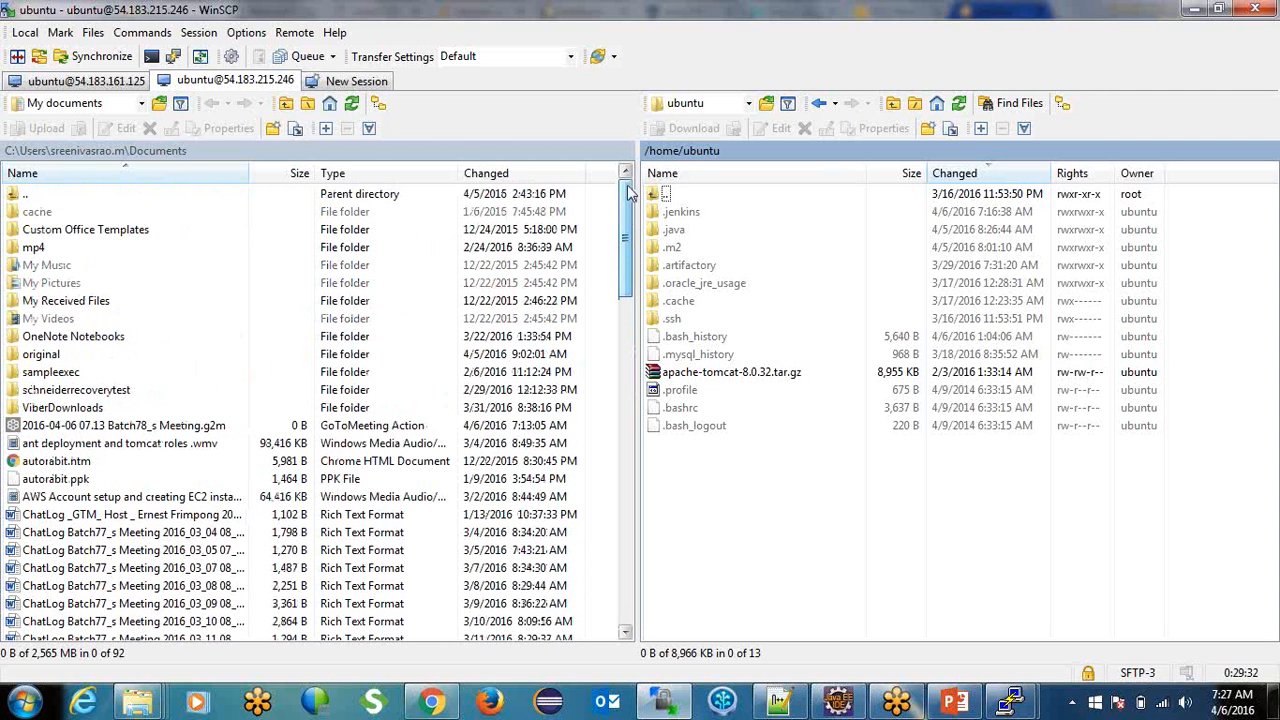
pyautogui.click(141, 103)
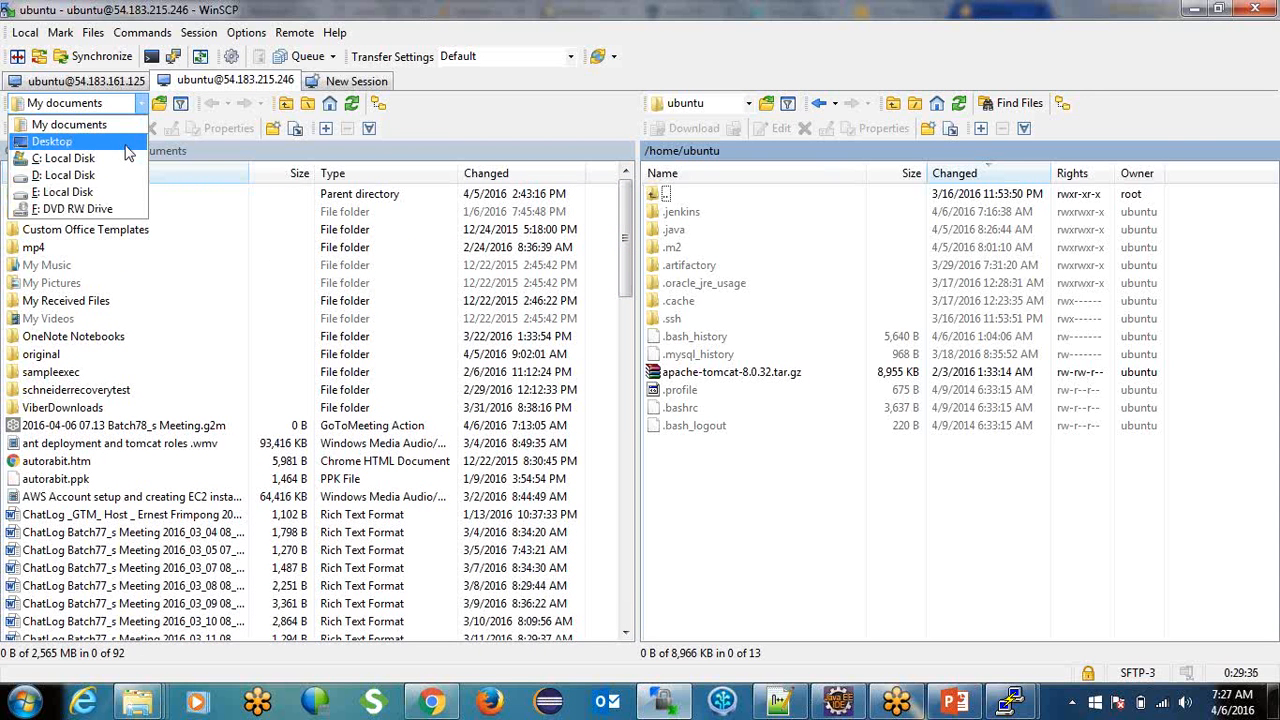
pyautogui.click(220, 146)
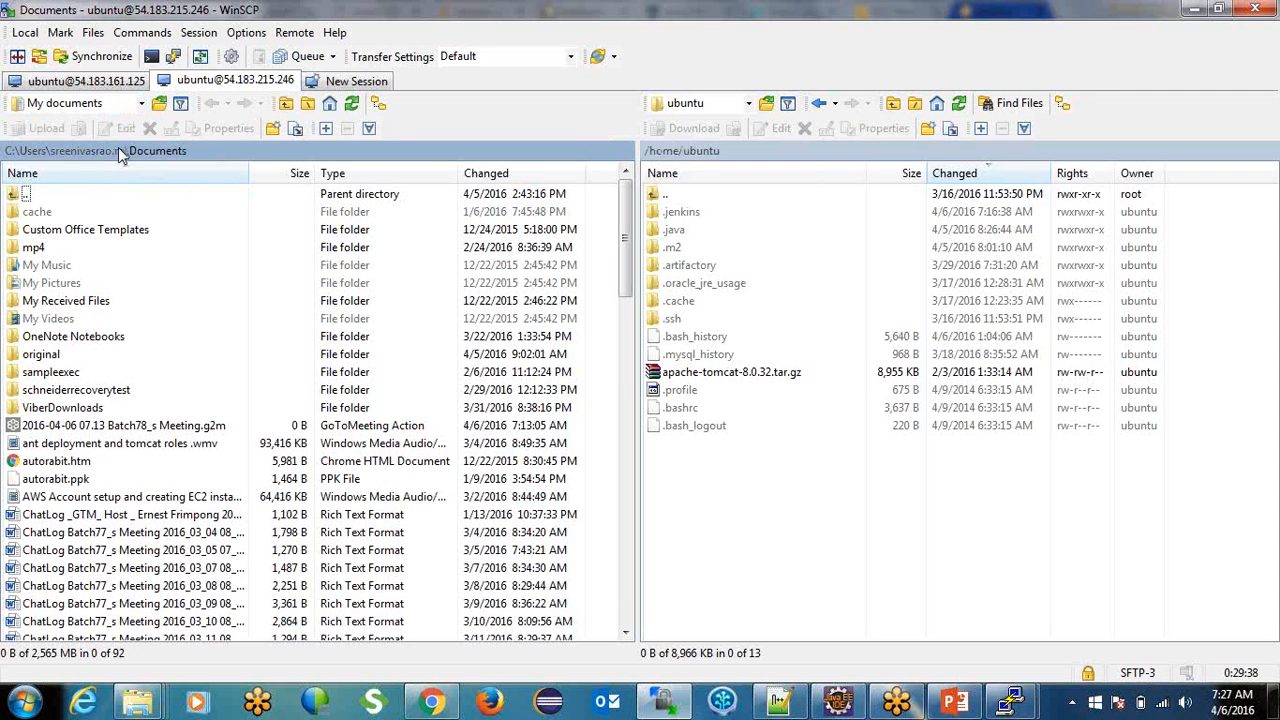
pyautogui.click(126, 150)
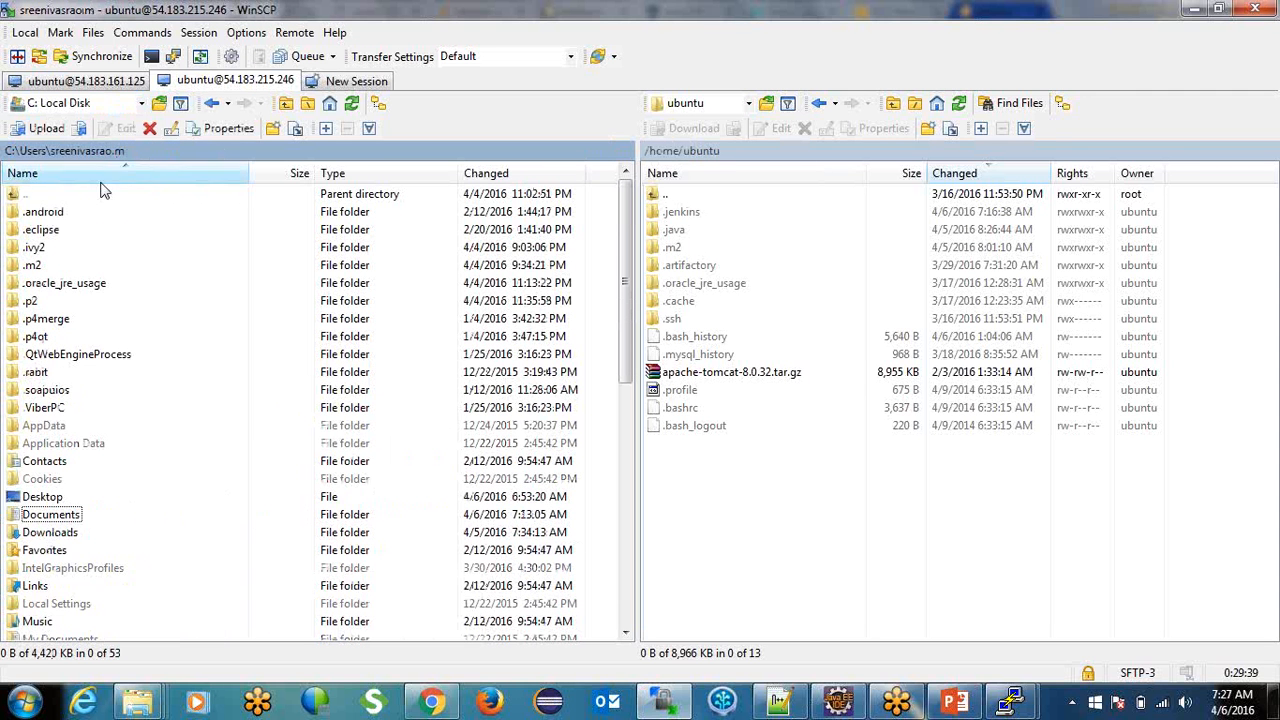
pyautogui.click(48, 532)
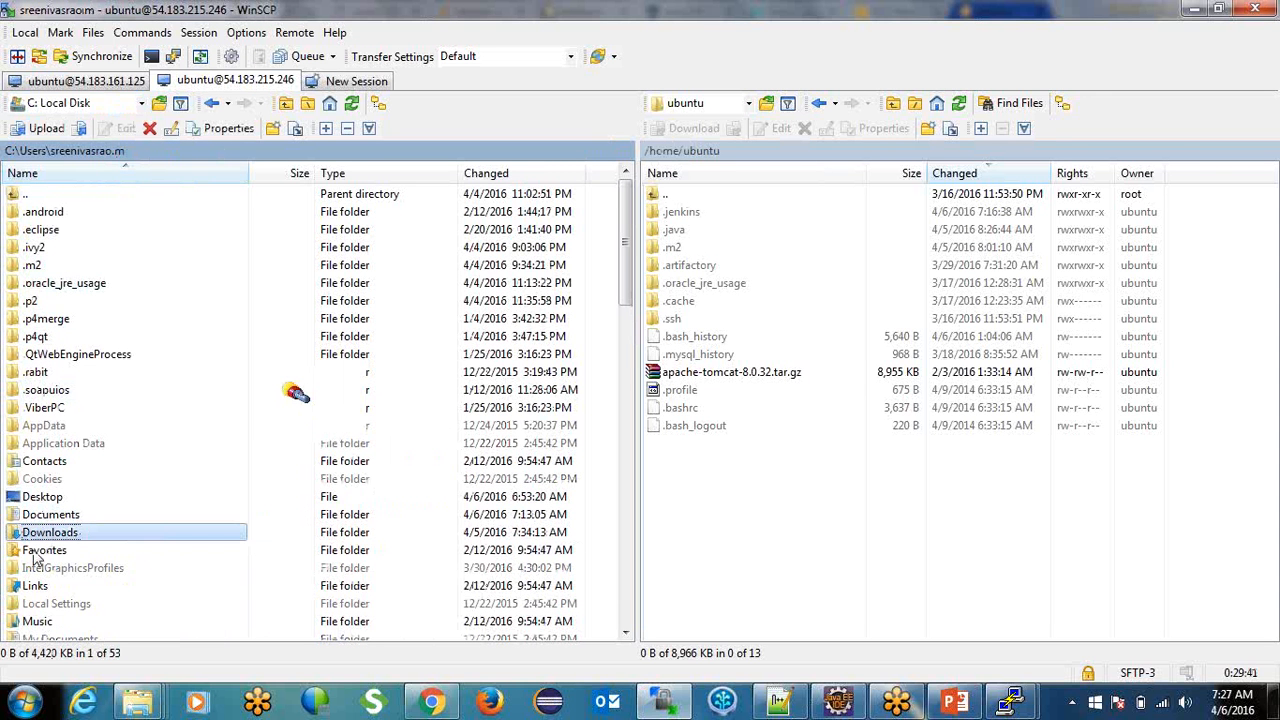
pyautogui.doubleClick(52, 534)
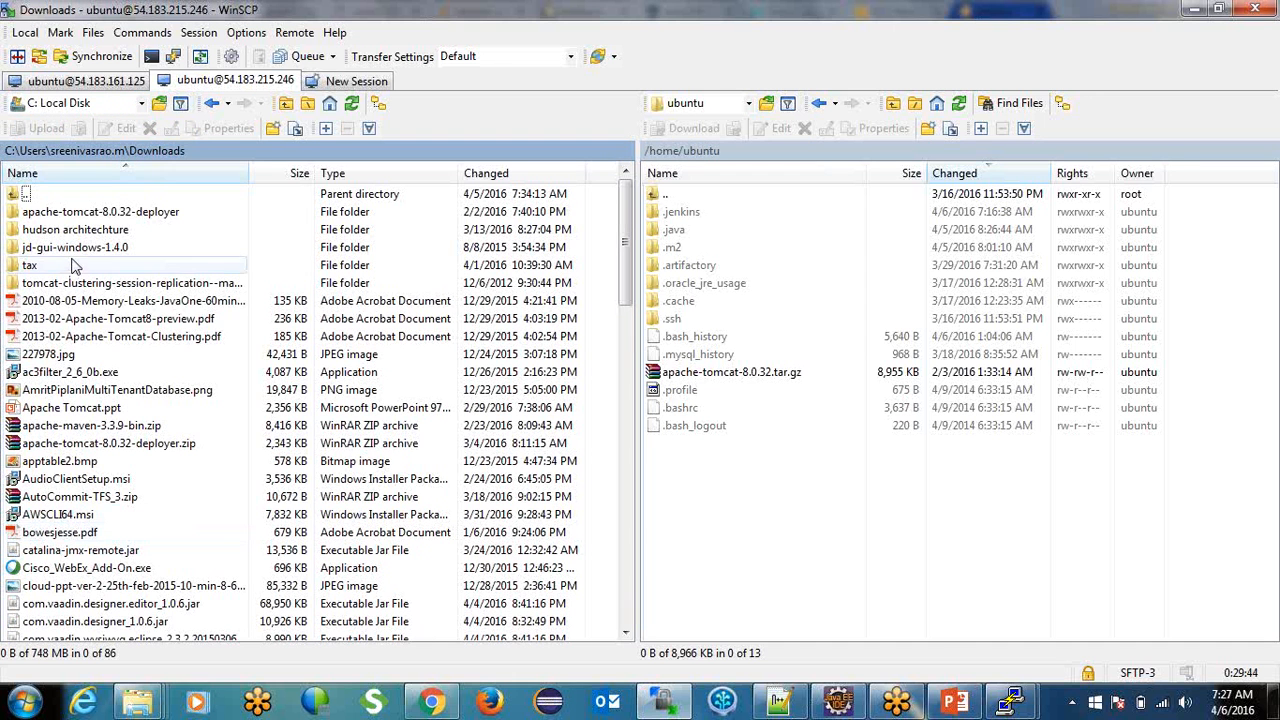
# Upload trainingmarch.pem from Downloads into the remote /home/ubuntu folder
pyautogui.click(104, 393)
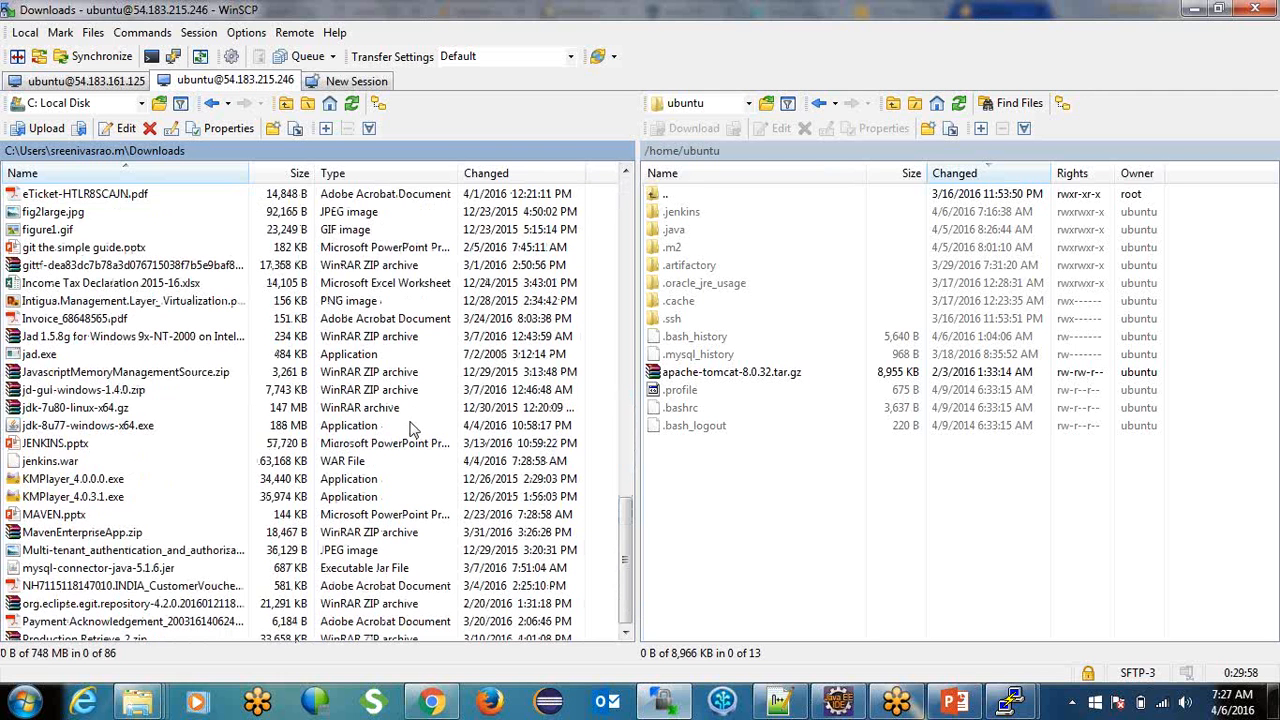
pyautogui.scroll(-8, 415, 428)
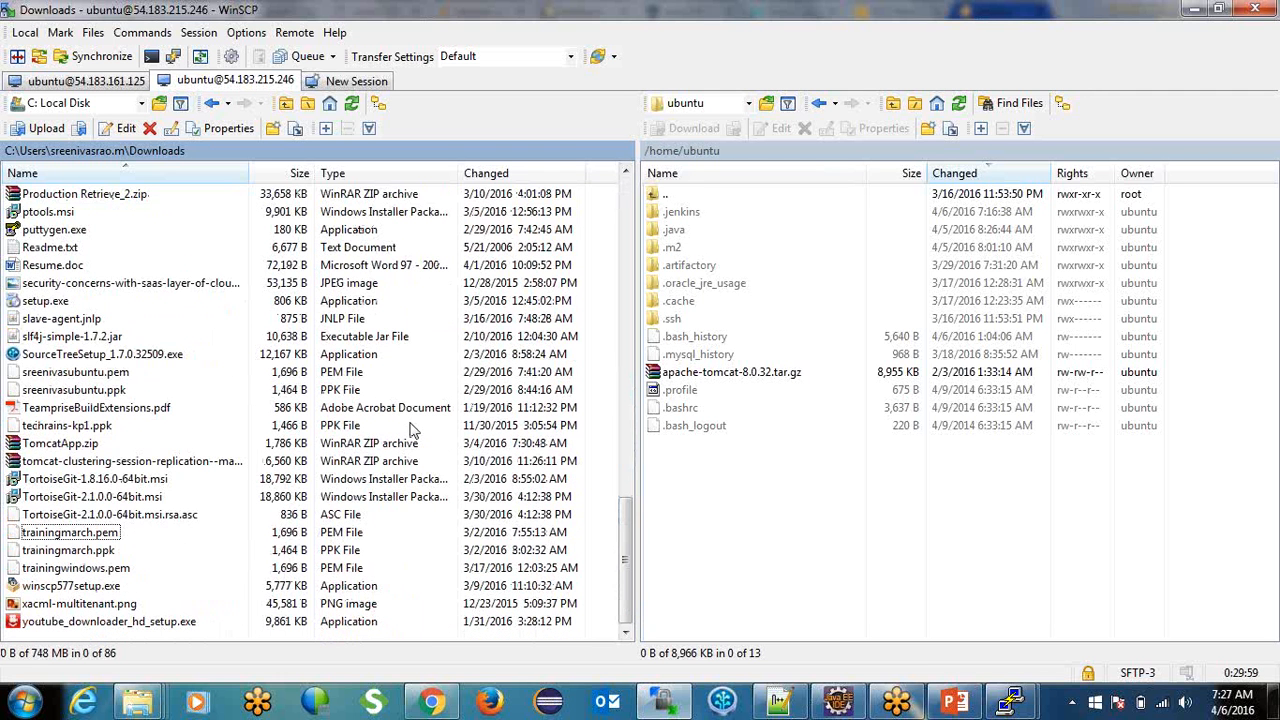
pyautogui.click(87, 535)
pyautogui.moveTo(86, 537); pyautogui.dragTo(720, 490)
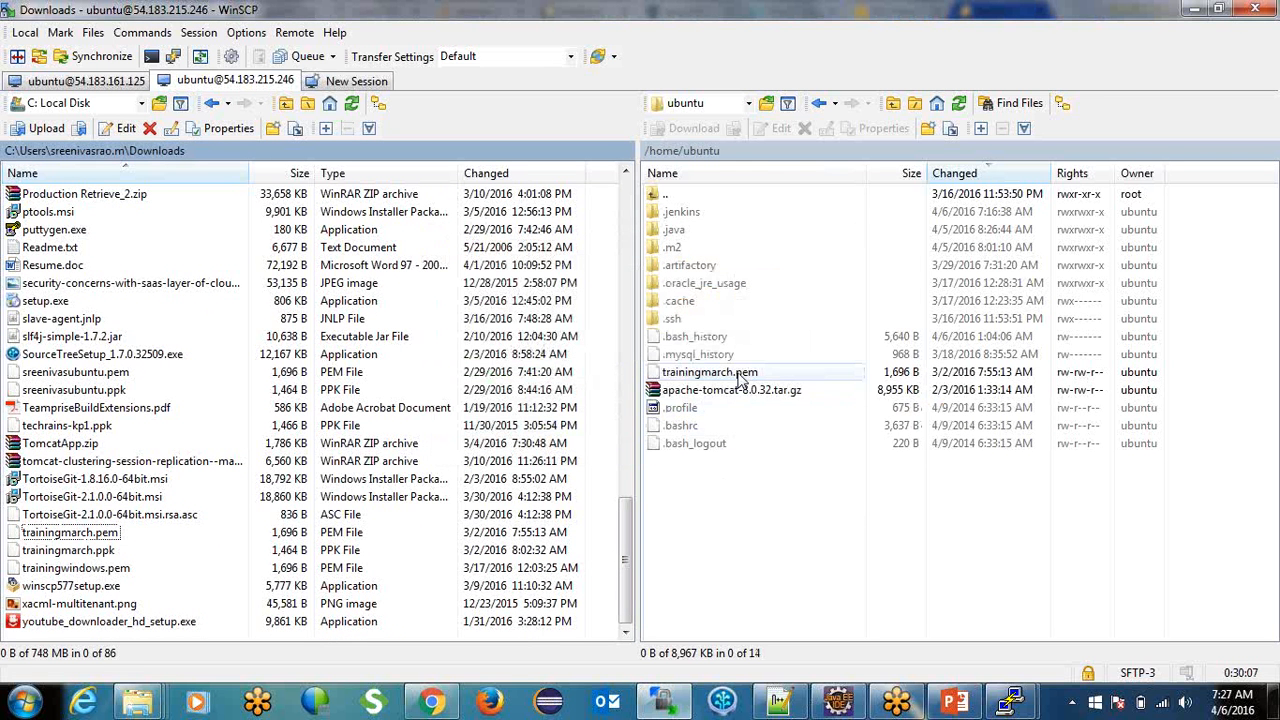
pyautogui.doubleClick(761, 150)
pyautogui.hotkey('ctrl', 'c')
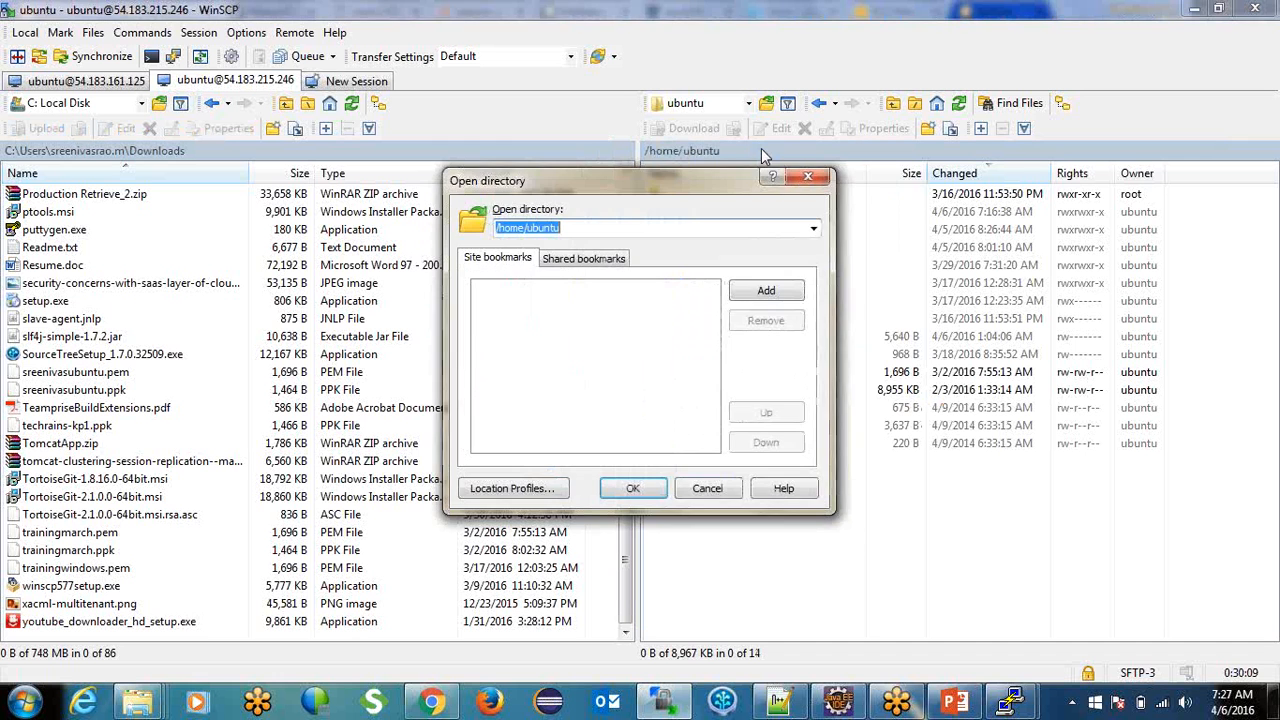
pyautogui.click(808, 177)
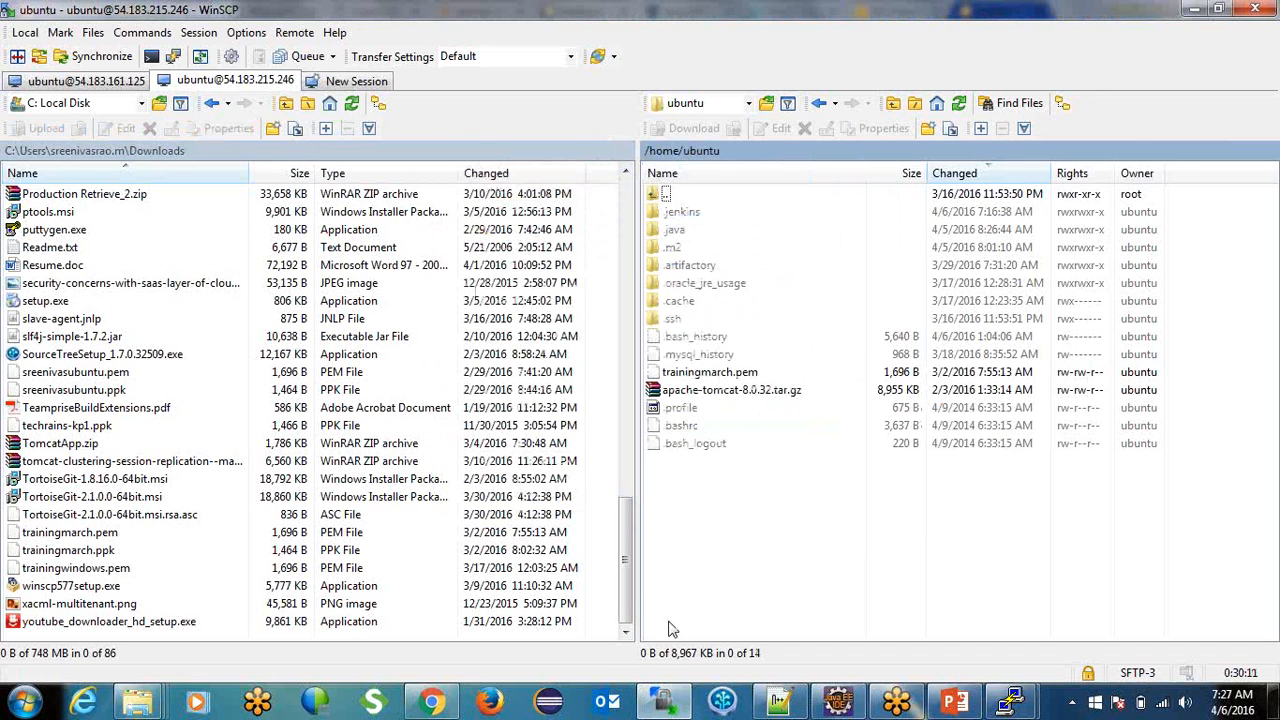
# Start the credential's key file path as /home/ubuntu/tr
pyautogui.click(431, 702)
pyautogui.hotkey('ctrl', 'v')
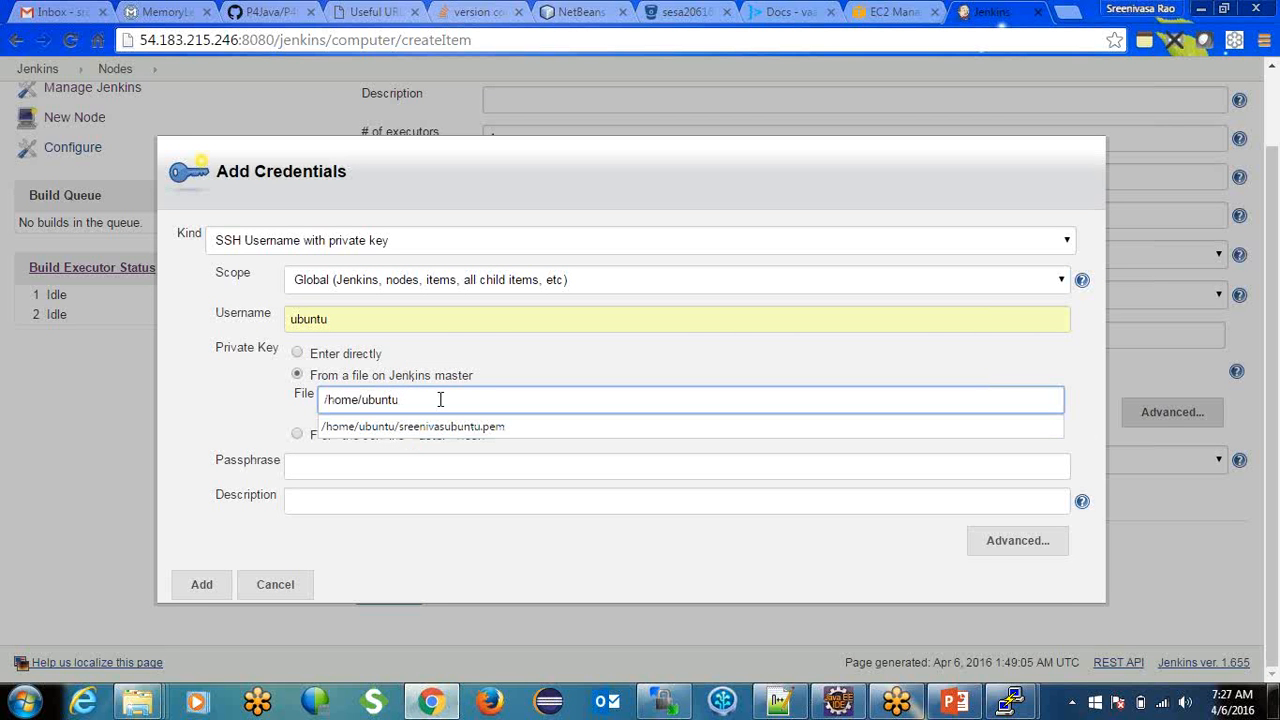
pyautogui.write('/train')
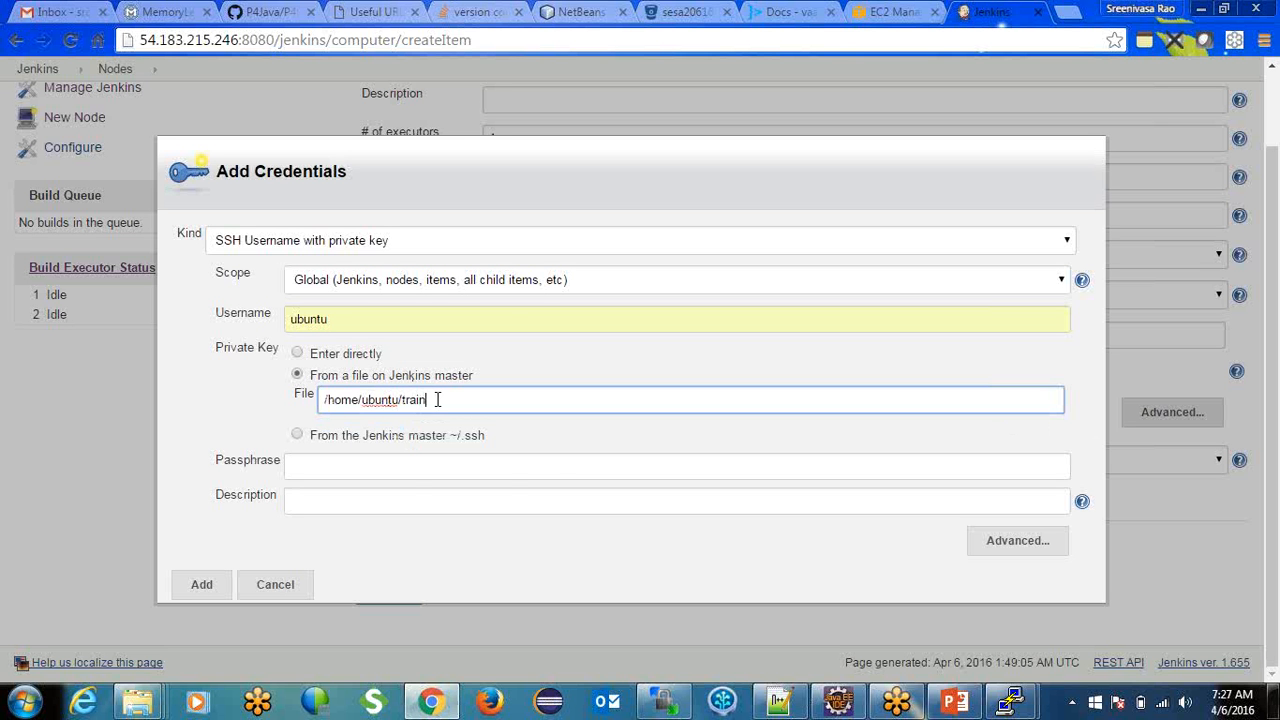
# Check the exact key file name trainingmarch.pem on the server in WinSCP, leaving it unchanged
pyautogui.click(659, 708)
pyautogui.click(698, 376)
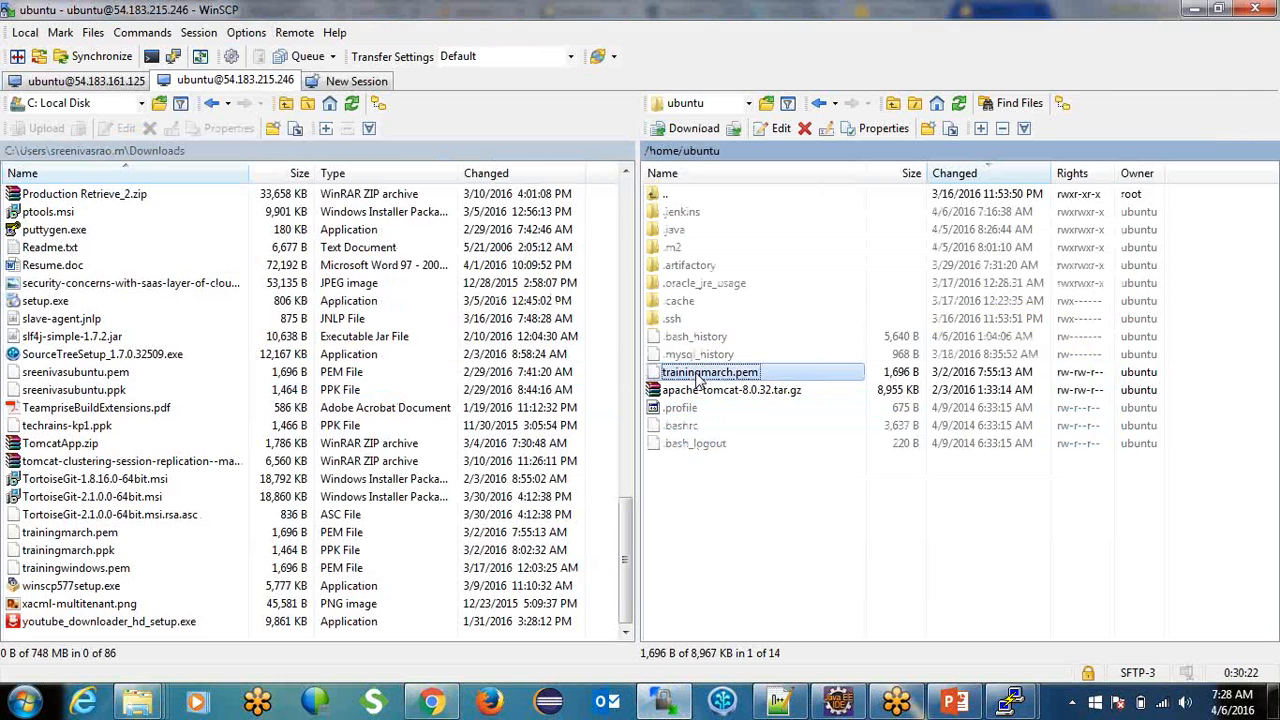
pyautogui.click(698, 373)
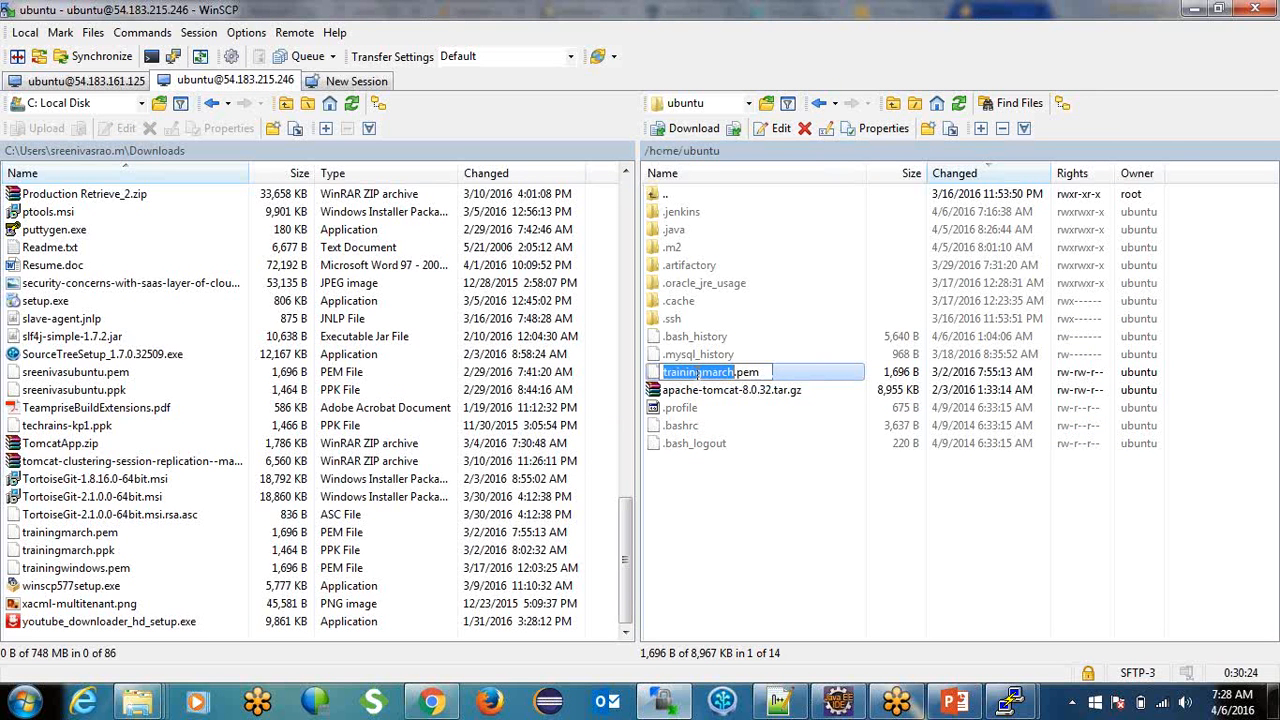
pyautogui.hotkey('ctrl', 'a')
pyautogui.press('Escape')
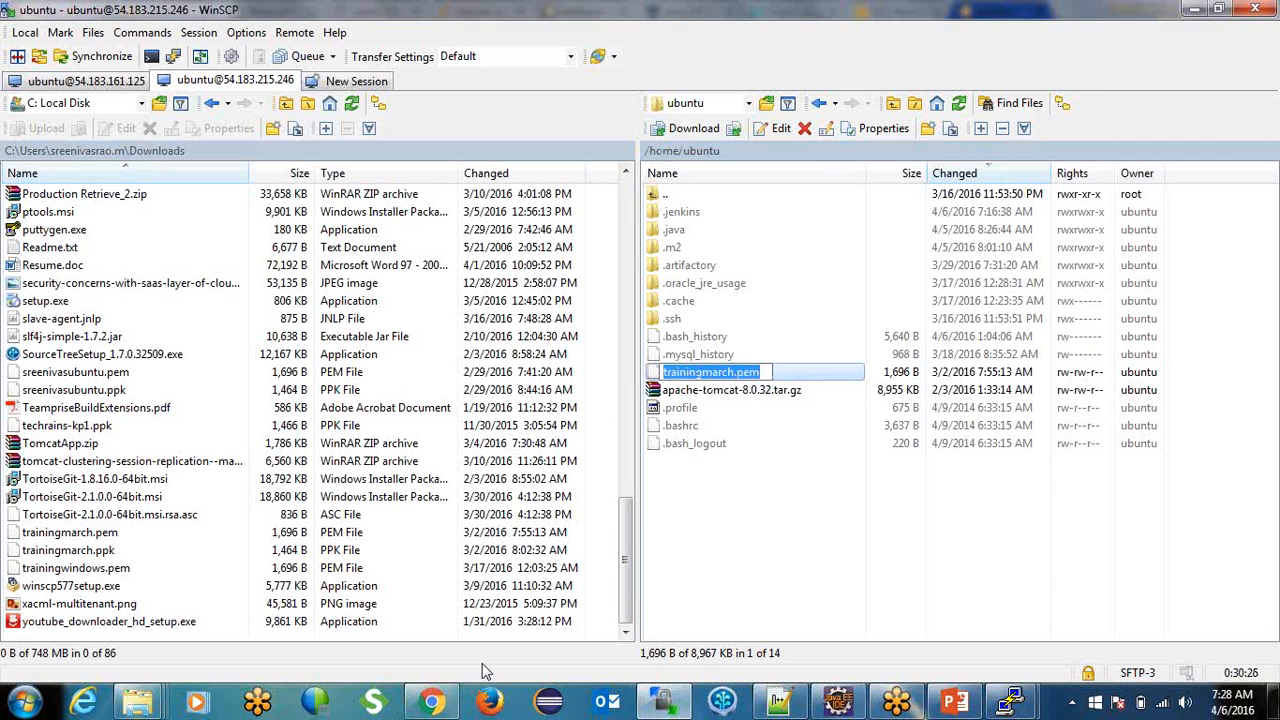
pyautogui.click(431, 703)
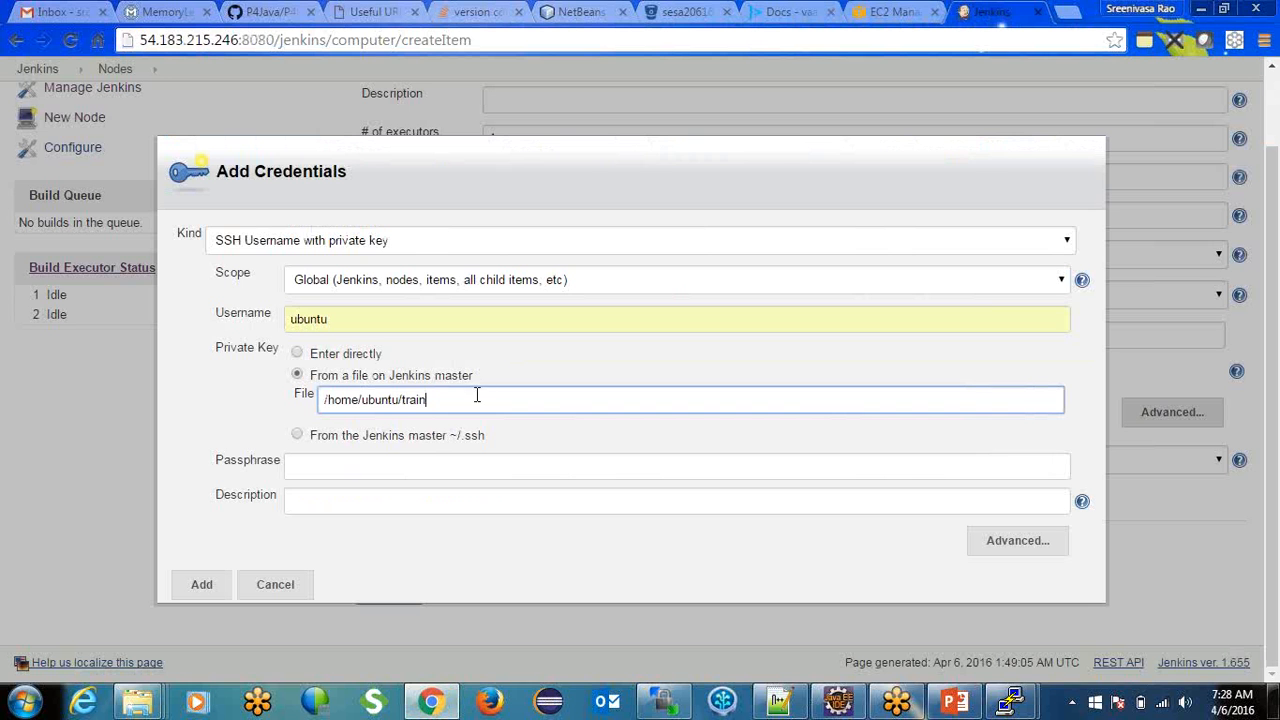
# Complete the key file path as /home/ubuntu/trainingmarch.pem, leave the passphrase empty, and add the credential
pyautogui.moveTo(406, 400); pyautogui.dragTo(442, 410)
pyautogui.press('BackSpace')
pyautogui.press('Down')
pyautogui.press('Return')
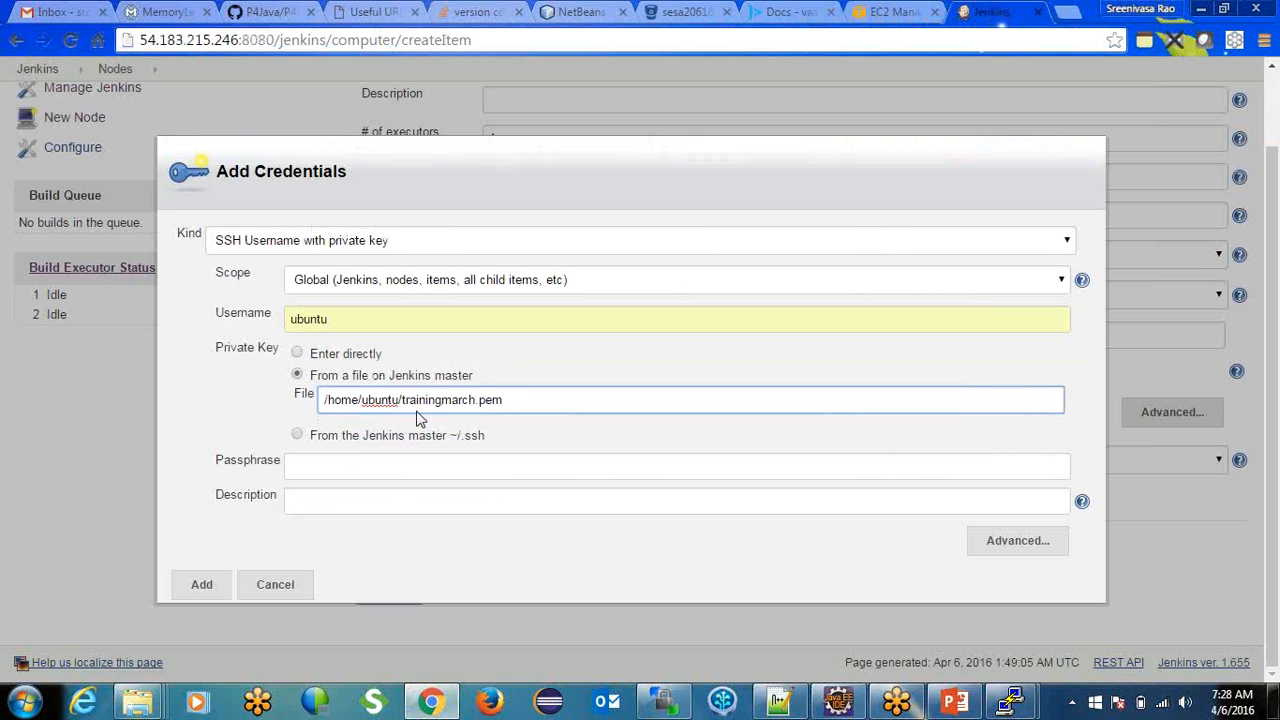
pyautogui.click(277, 400)
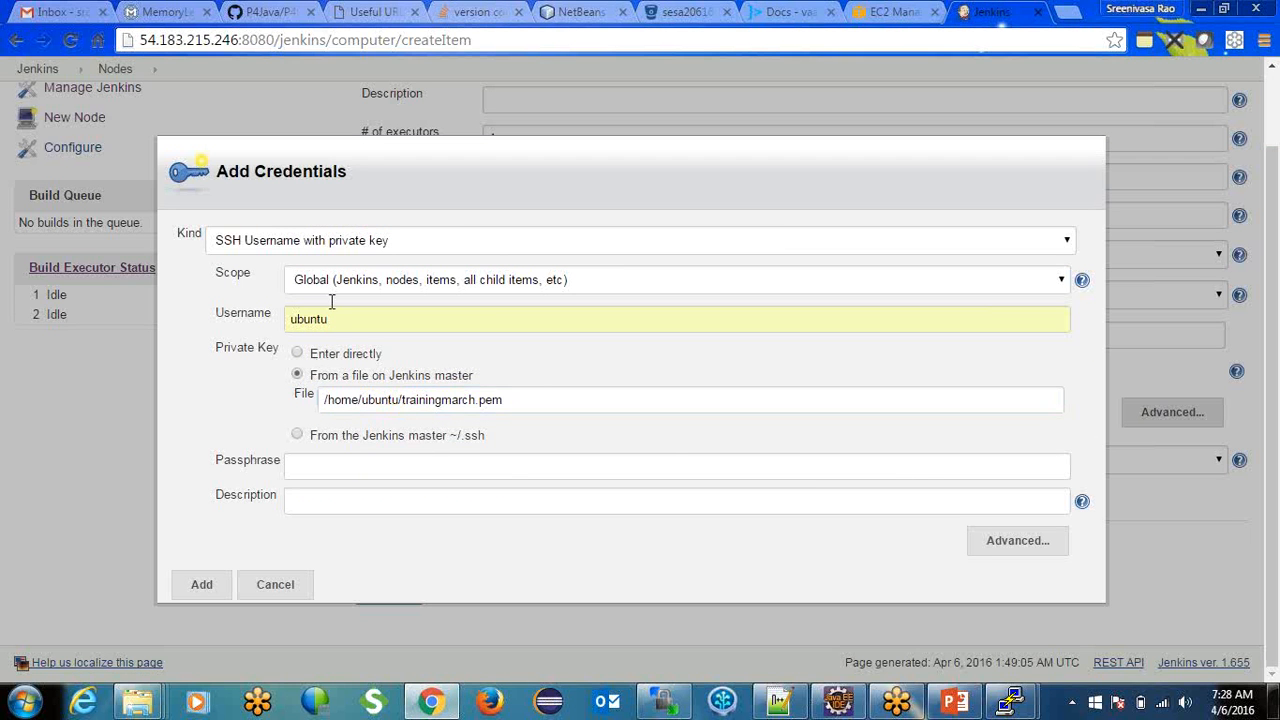
pyautogui.moveTo(337, 319); pyautogui.dragTo(276, 321)
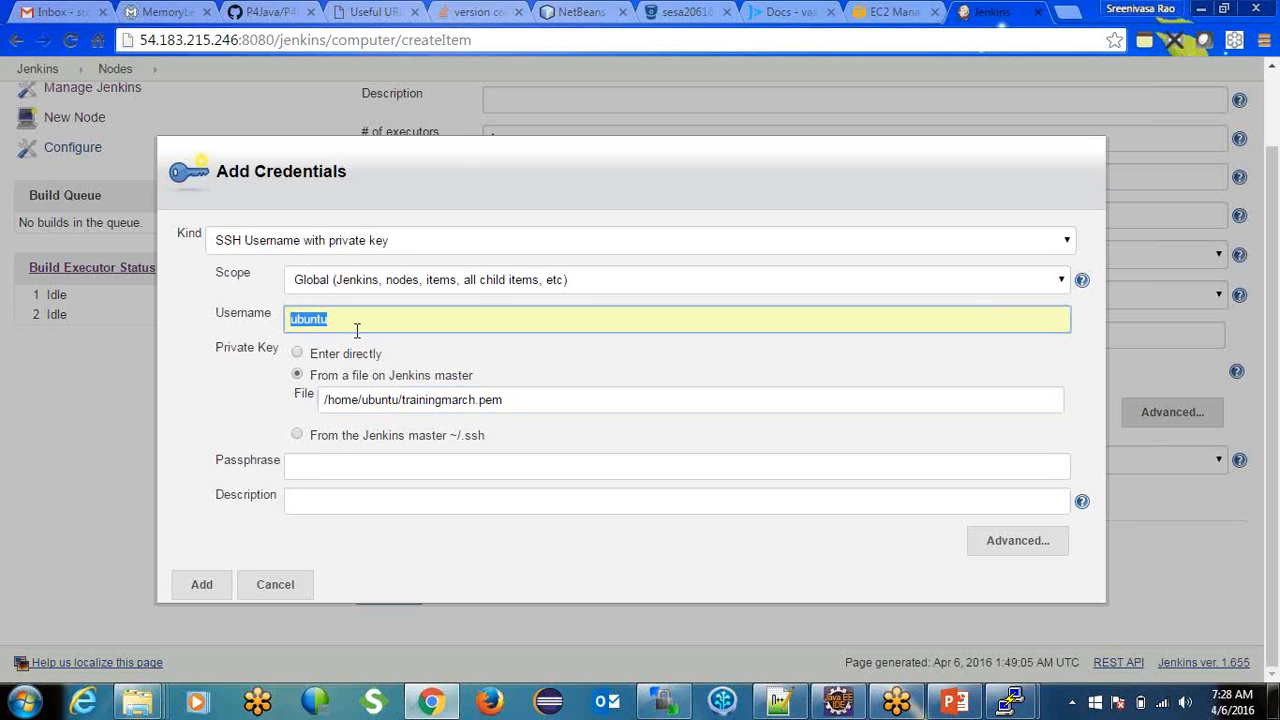
pyautogui.click(507, 399)
pyautogui.moveTo(507, 399); pyautogui.dragTo(320, 397)
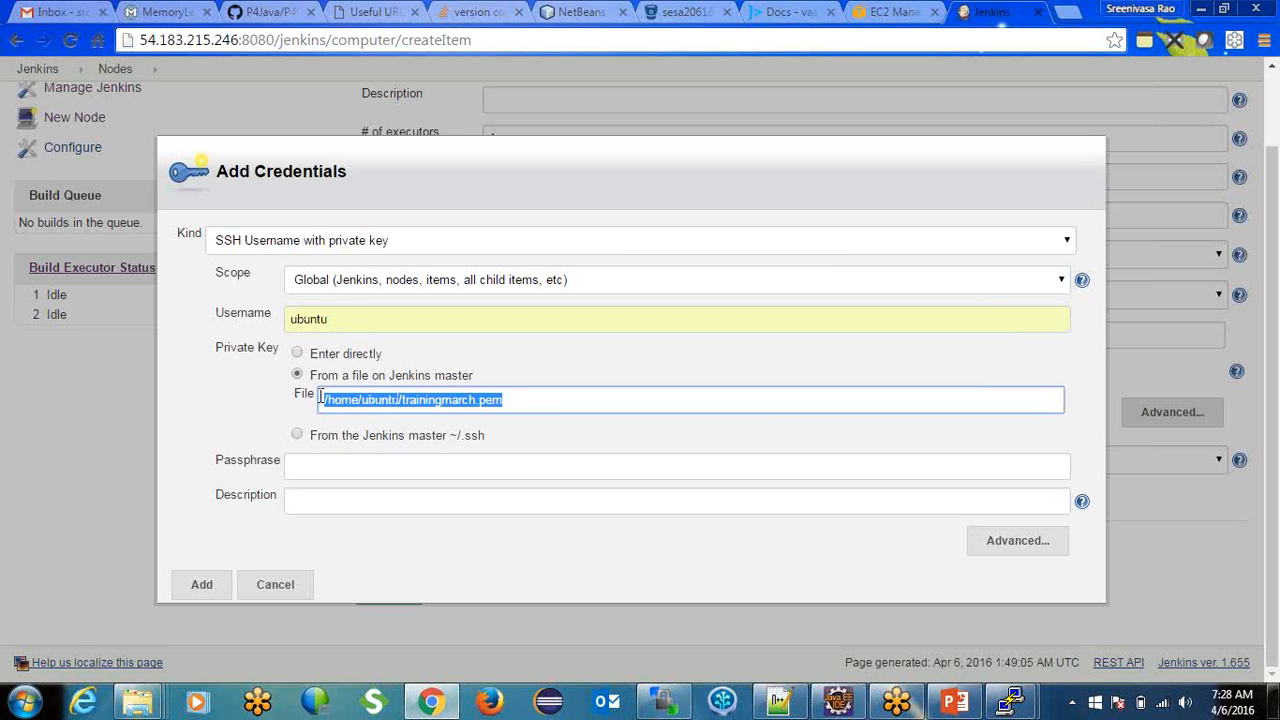
pyautogui.click(222, 409)
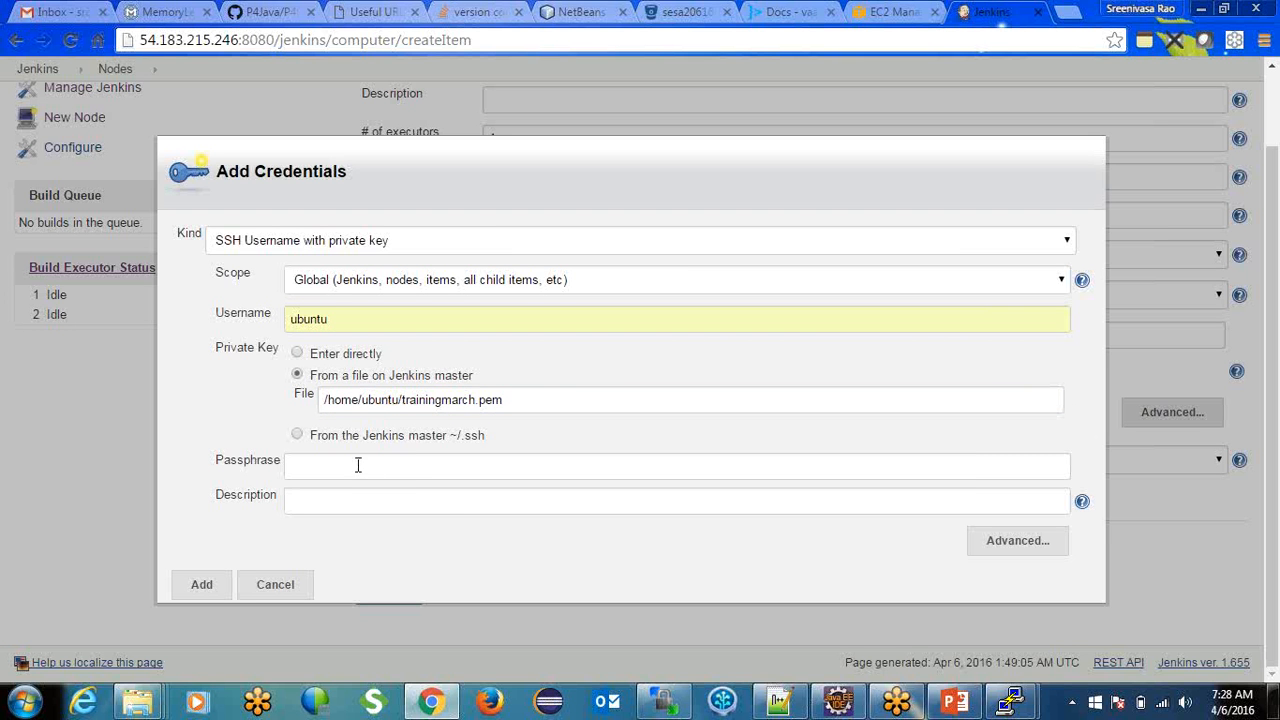
pyautogui.moveTo(520, 399); pyautogui.dragTo(440, 400)
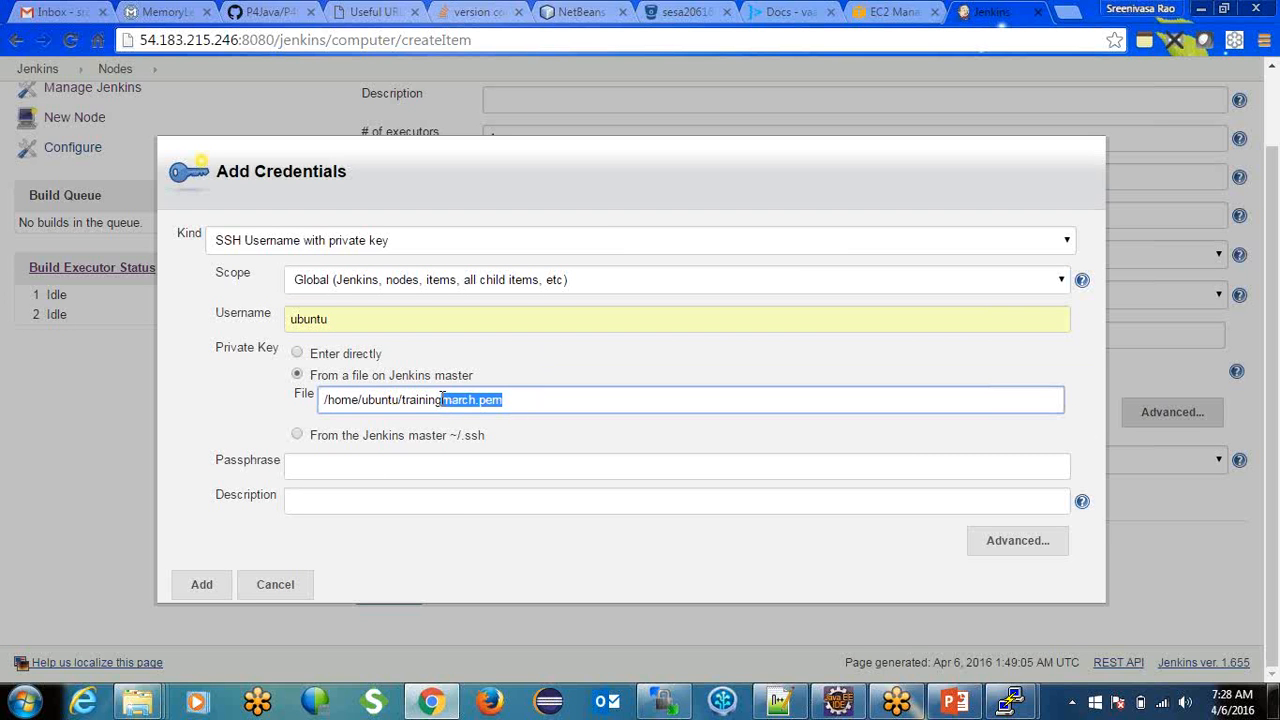
pyautogui.click(350, 460)
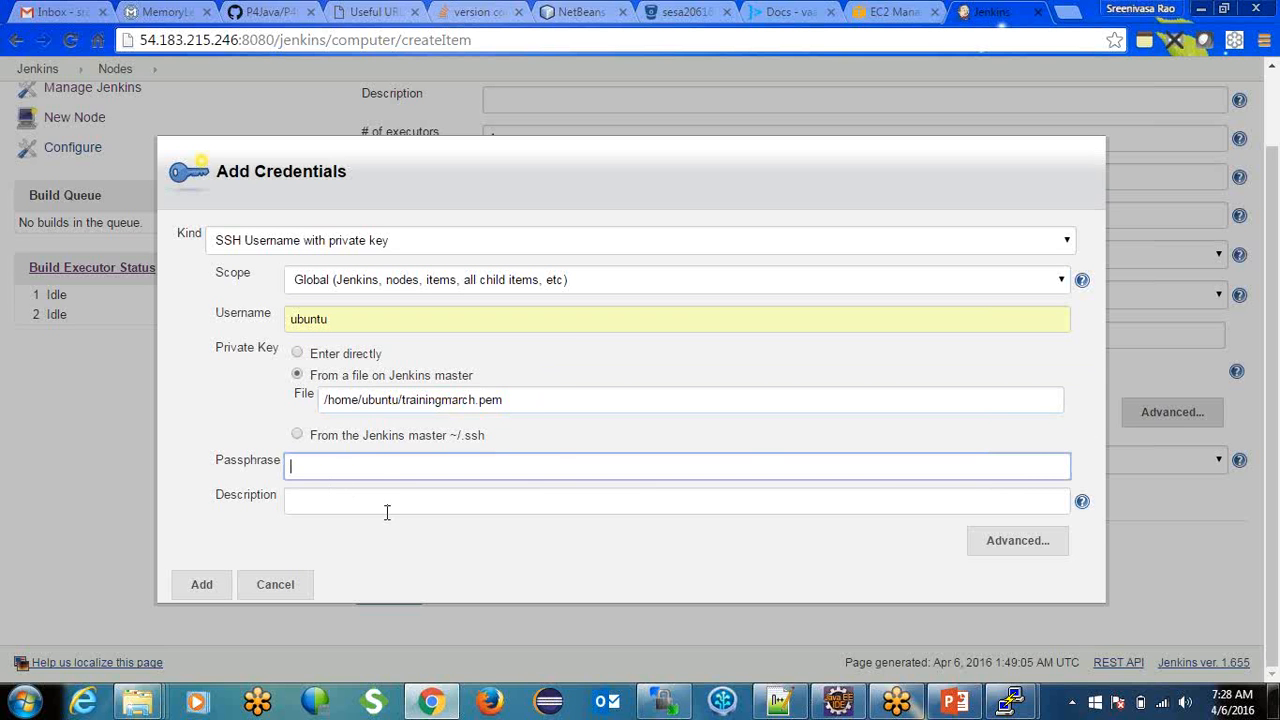
pyautogui.click(200, 586)
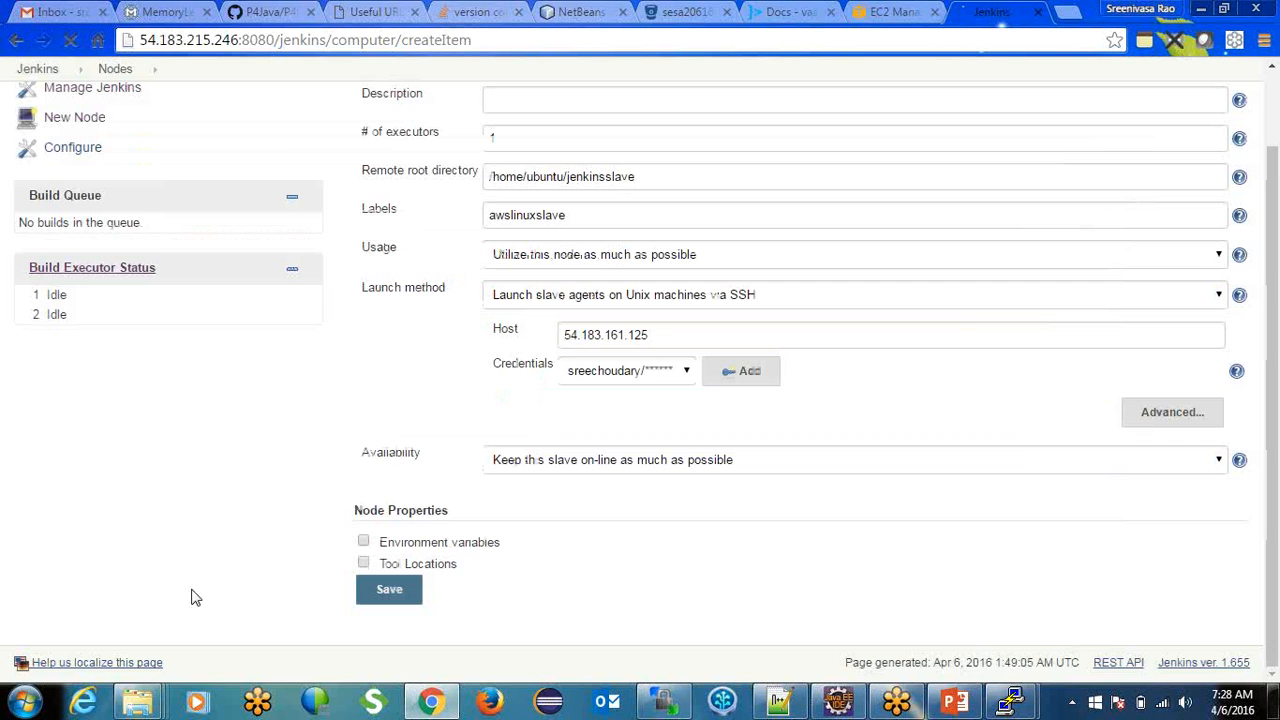
# Select the ubuntu credential for the node's SSH connection to 54.183.161.125
pyautogui.click(686, 371)
pyautogui.click(630, 418)
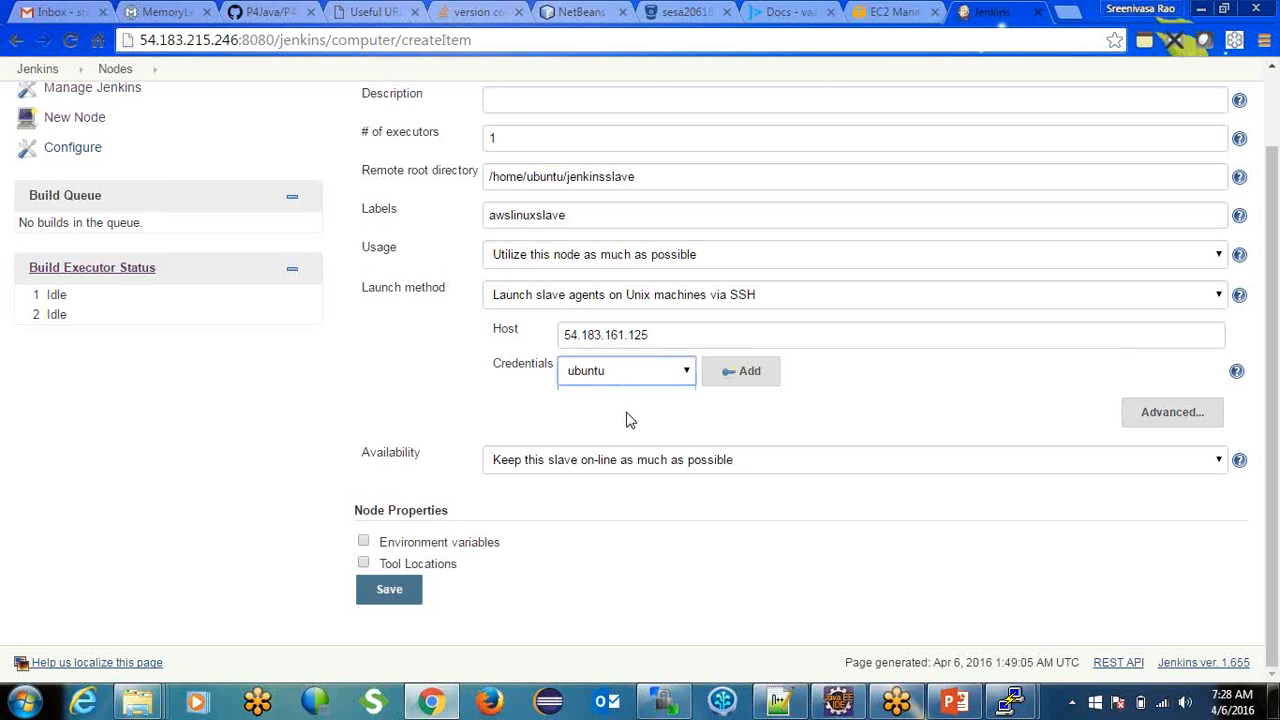
pyautogui.moveTo(490, 327); pyautogui.dragTo(526, 334)
pyautogui.click(457, 403)
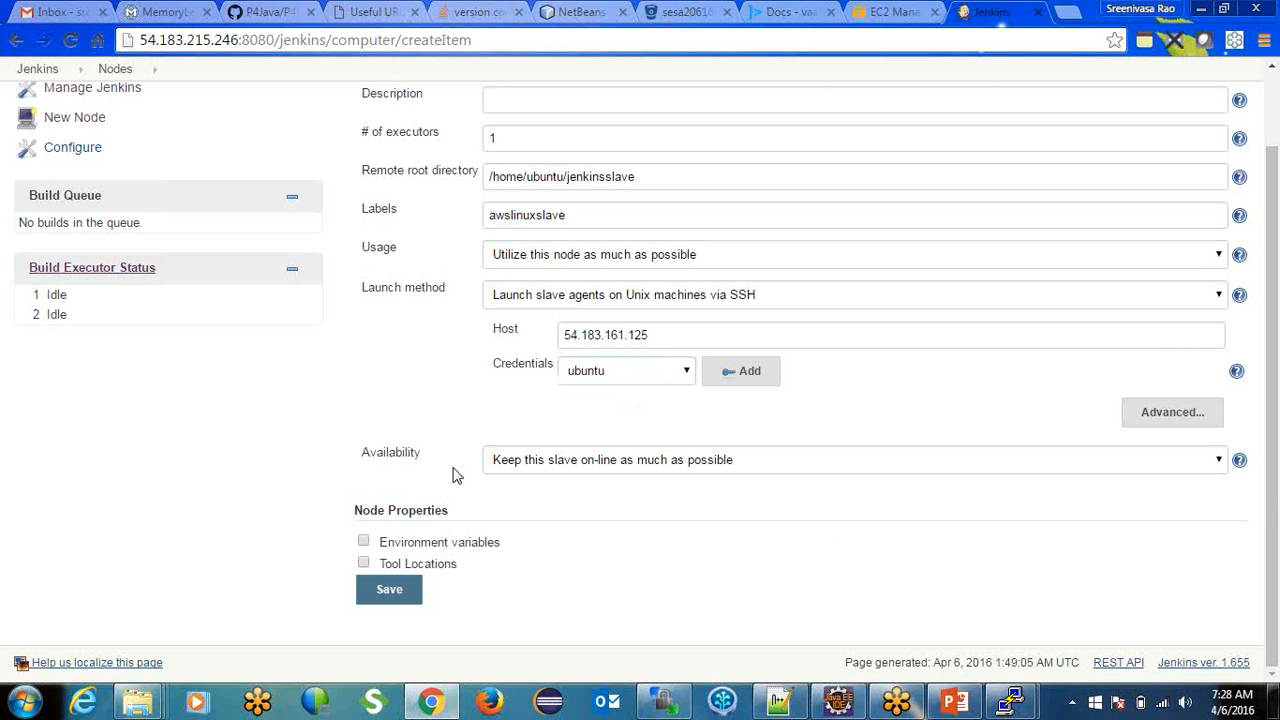
pyautogui.click(588, 466)
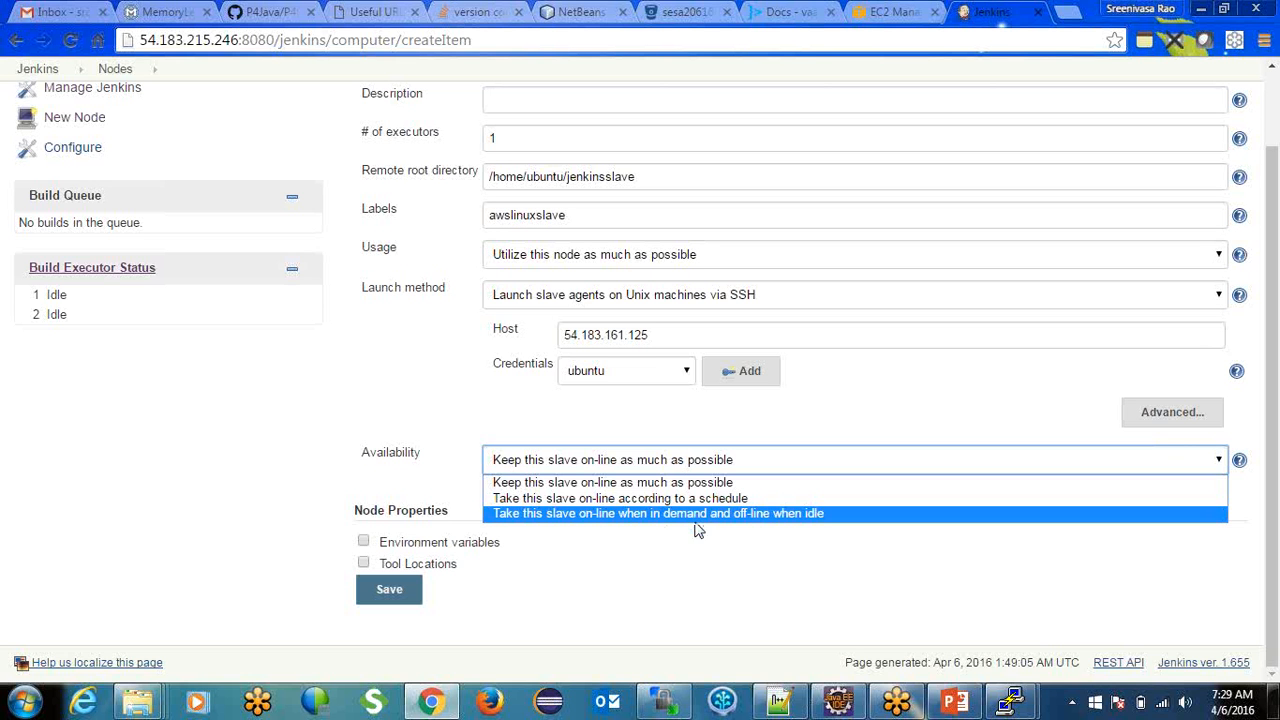
# Keep availability as 'Keep this slave on-line as much as possible' with environment variables off
pyautogui.click(675, 485)
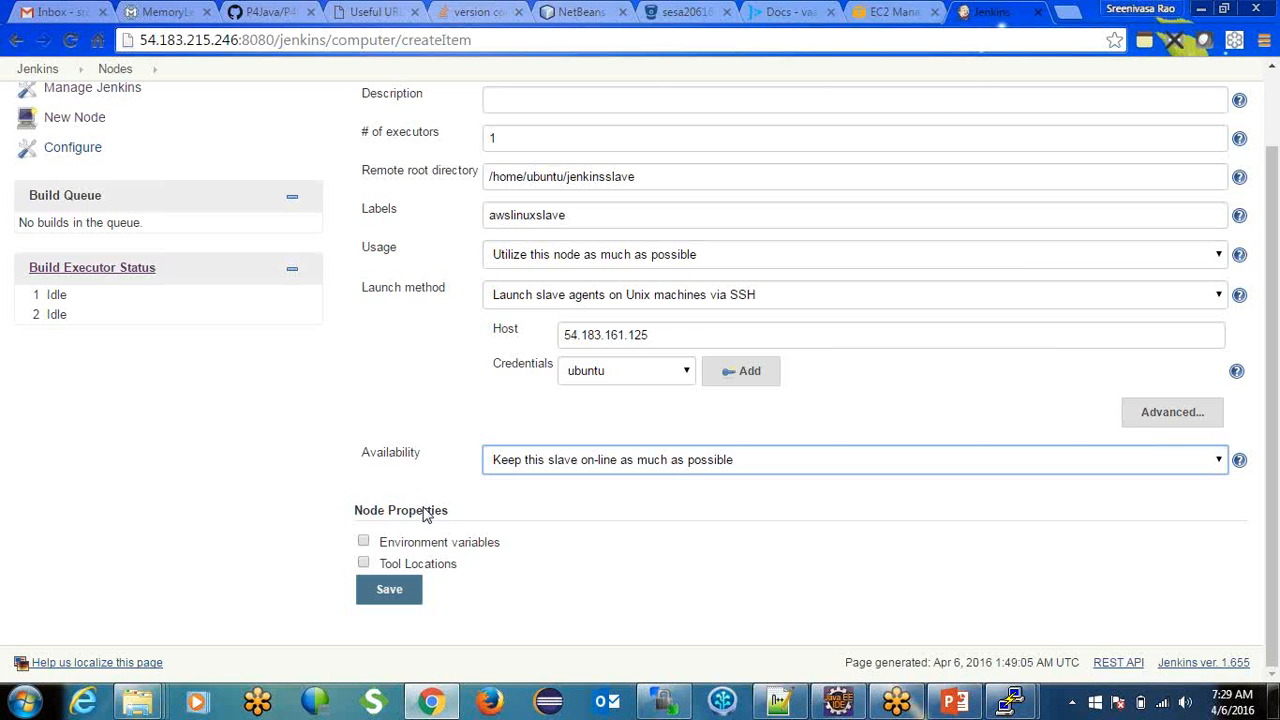
pyautogui.click(364, 541)
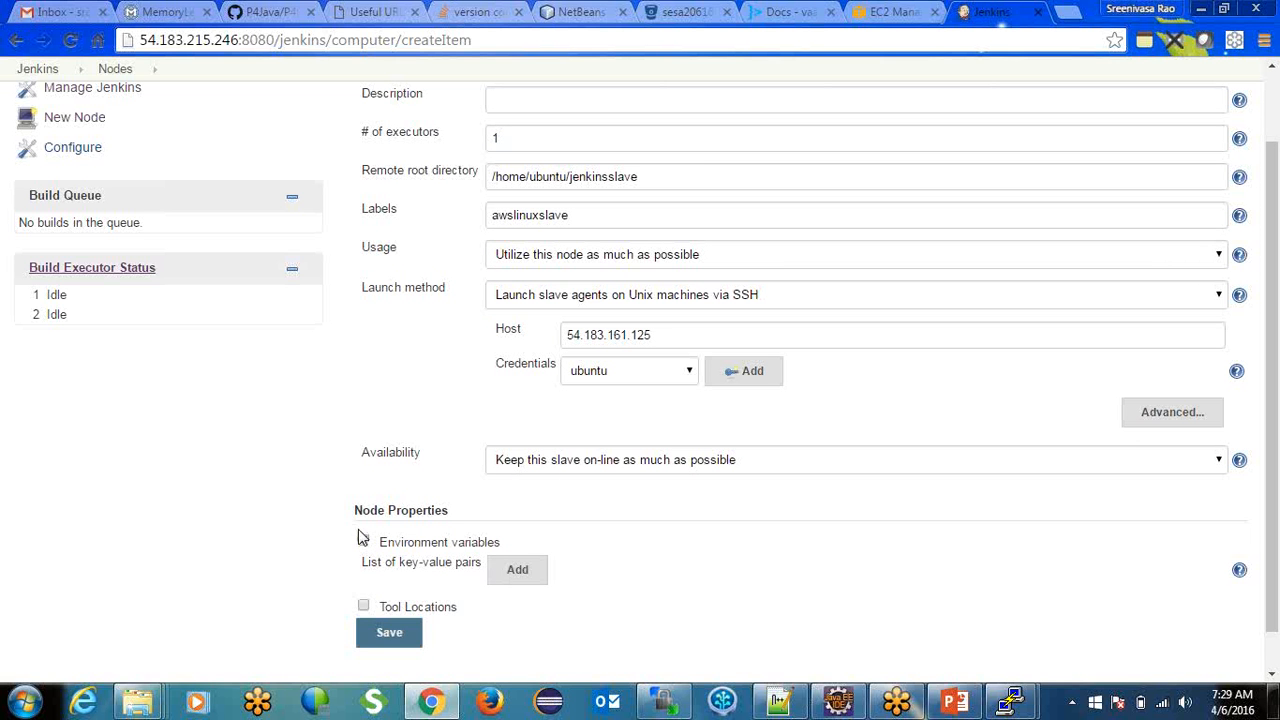
pyautogui.click(364, 542)
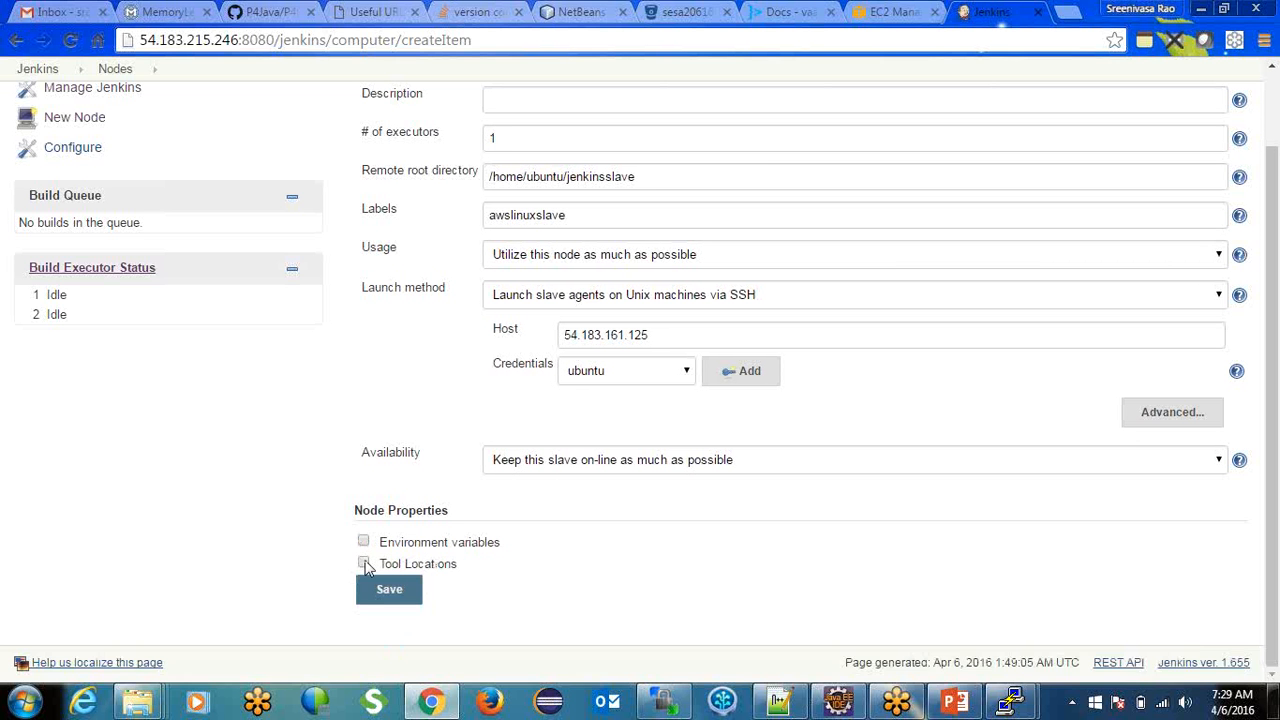
# Enable Tool Locations and add a tool entry named (JDK) Java8
pyautogui.click(364, 564)
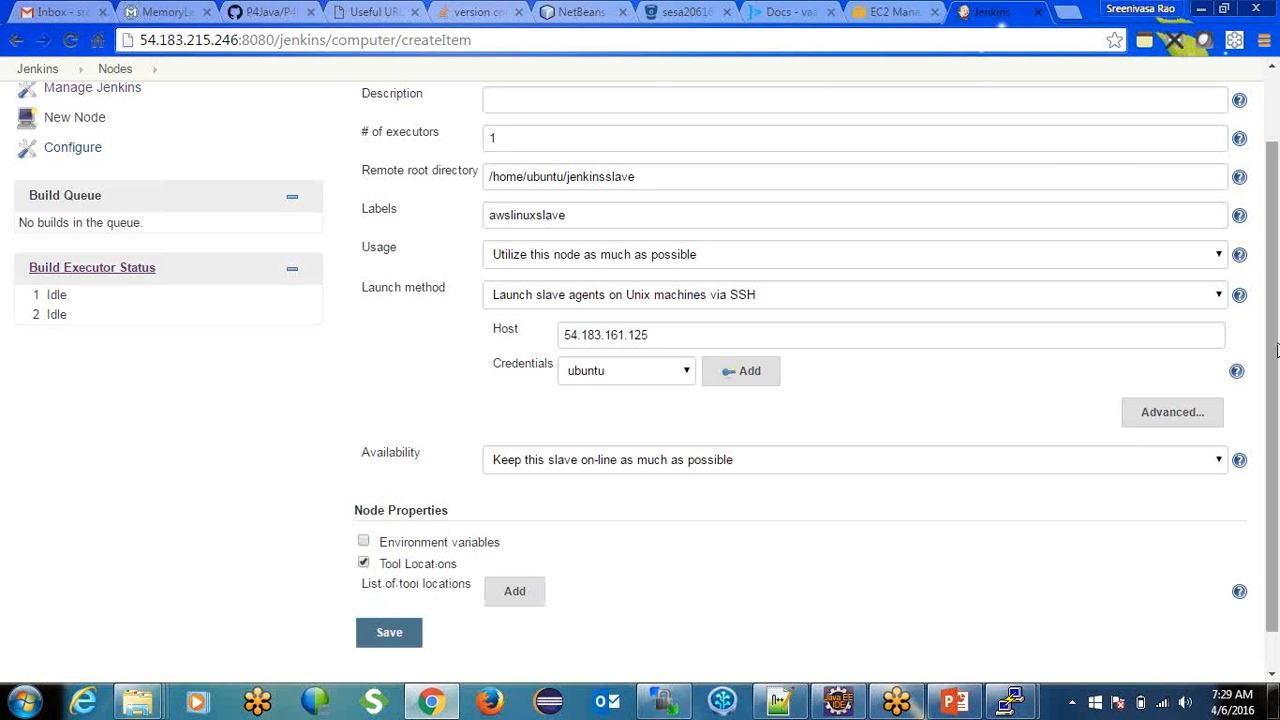
pyautogui.scroll(-1, 1277, 349)
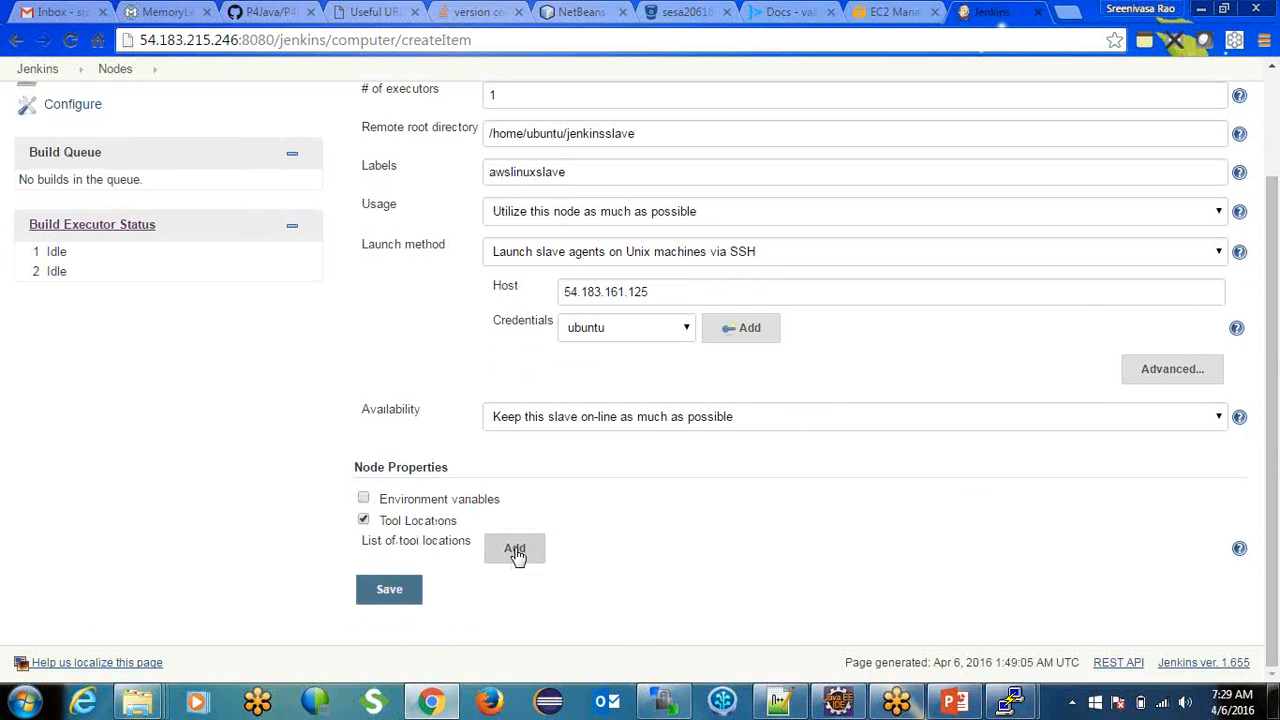
pyautogui.click(515, 551)
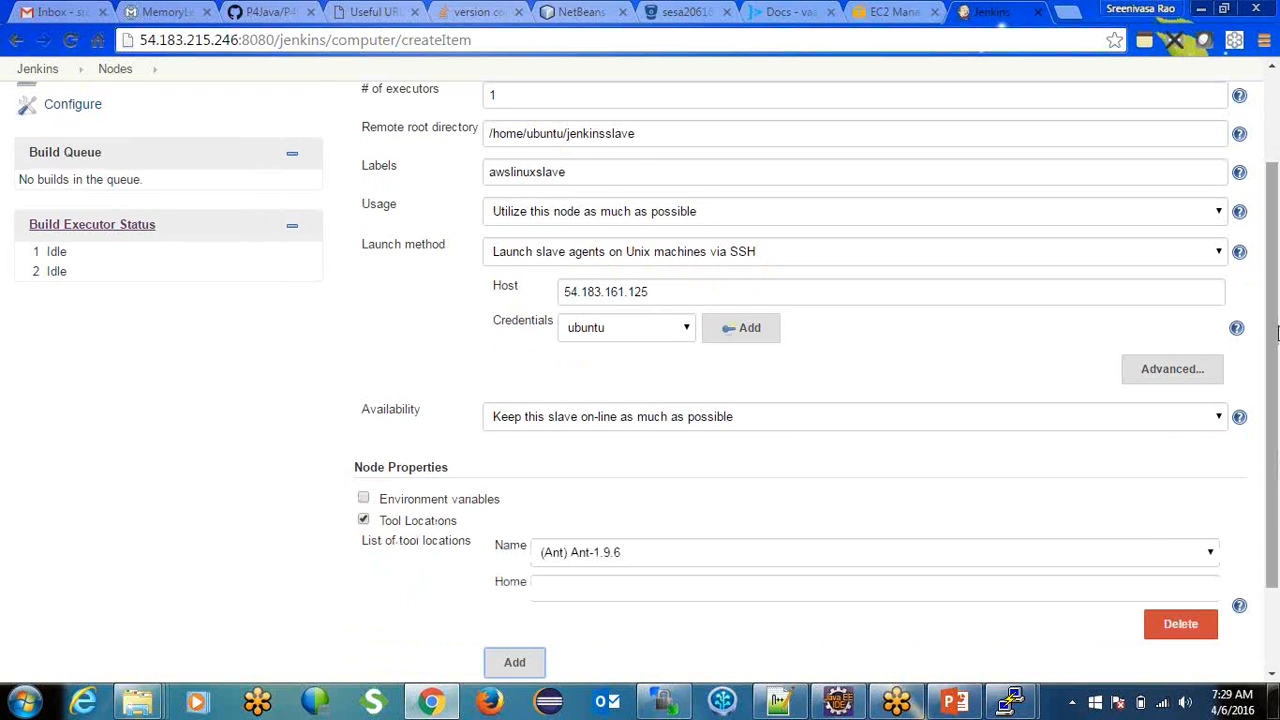
pyautogui.scroll(-3, 1277, 333)
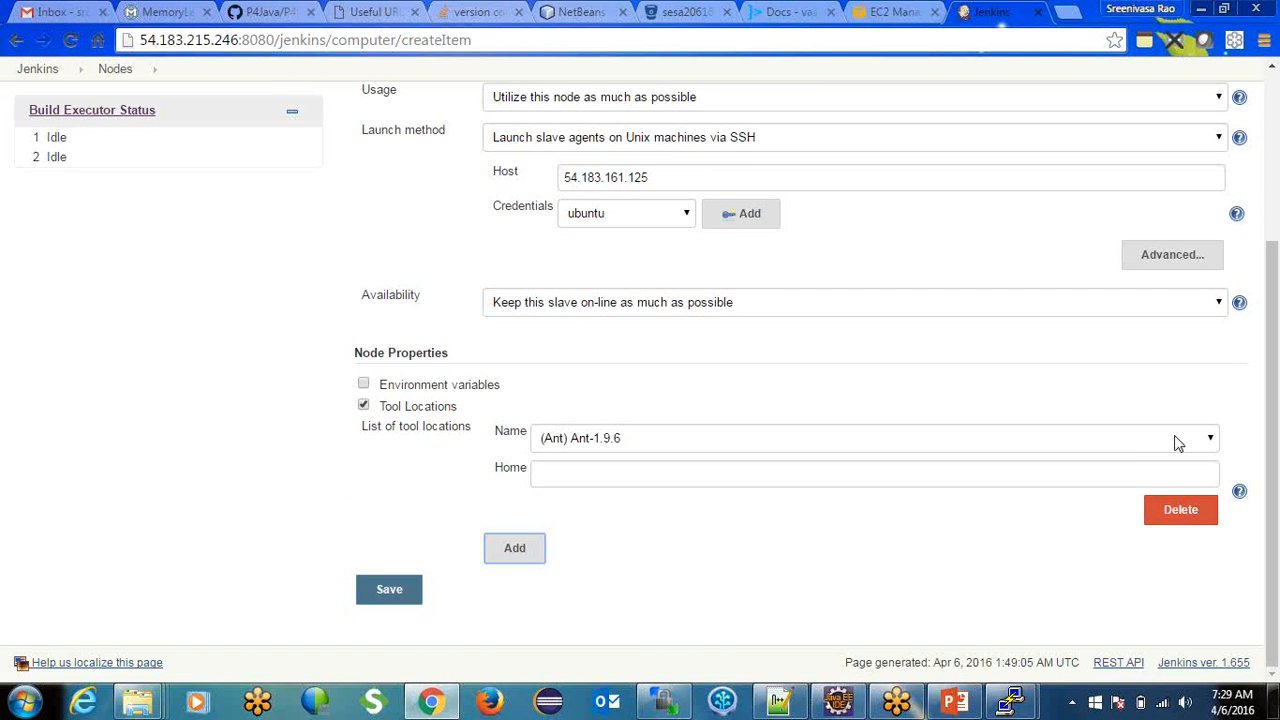
pyautogui.click(1176, 443)
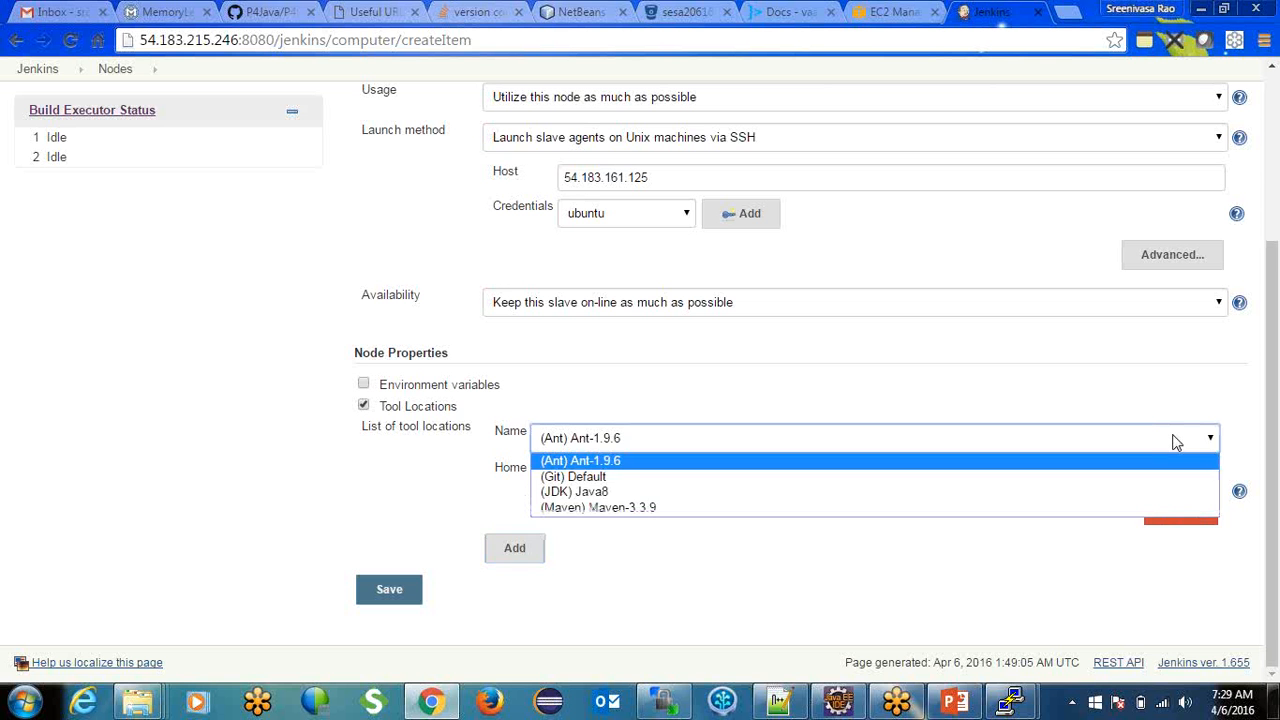
pyautogui.click(851, 493)
pyautogui.click(662, 700)
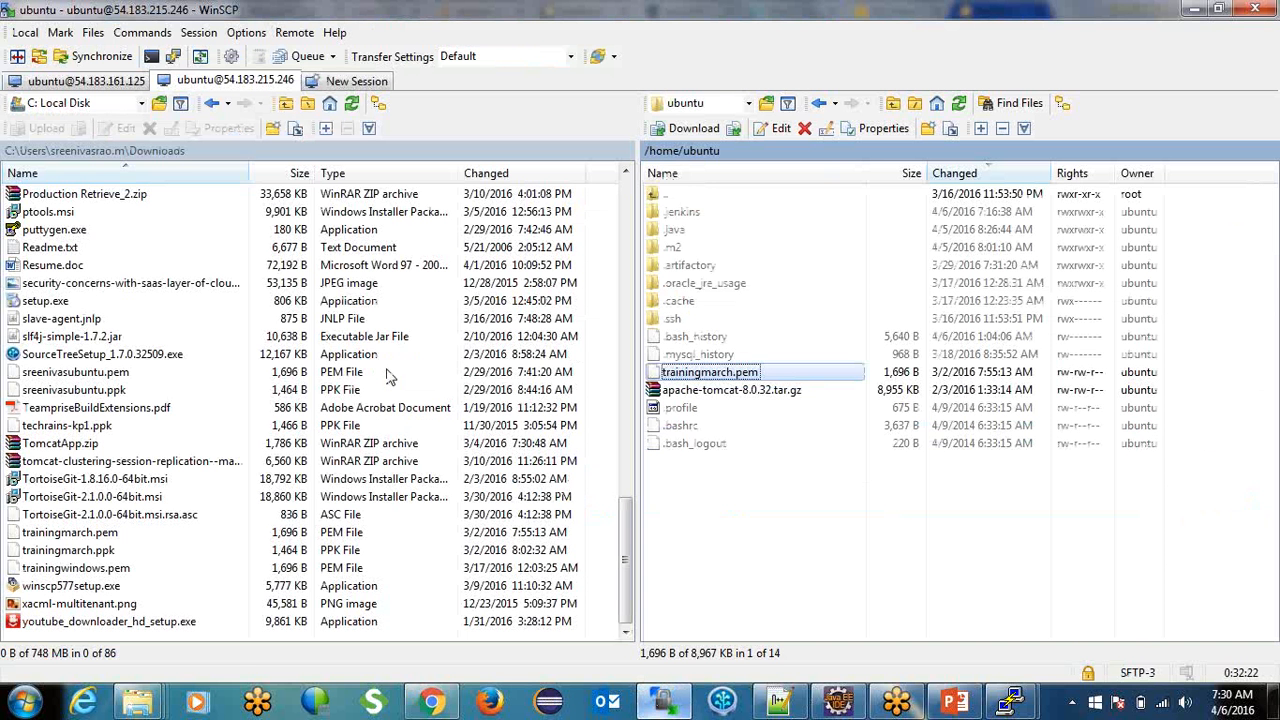
# In WinSCP, open the slave's /usr/local/java/jdk1.8.0_65 folder and copy its full path
pyautogui.click(86, 80)
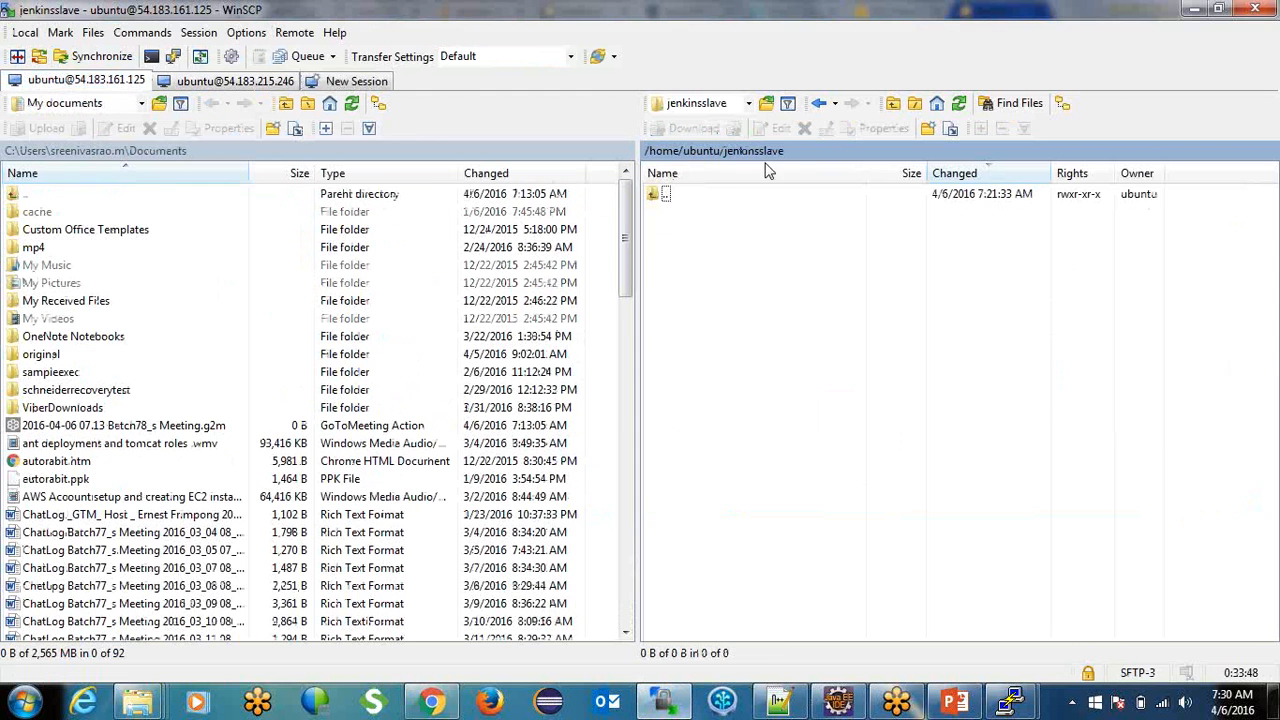
pyautogui.doubleClick(828, 157)
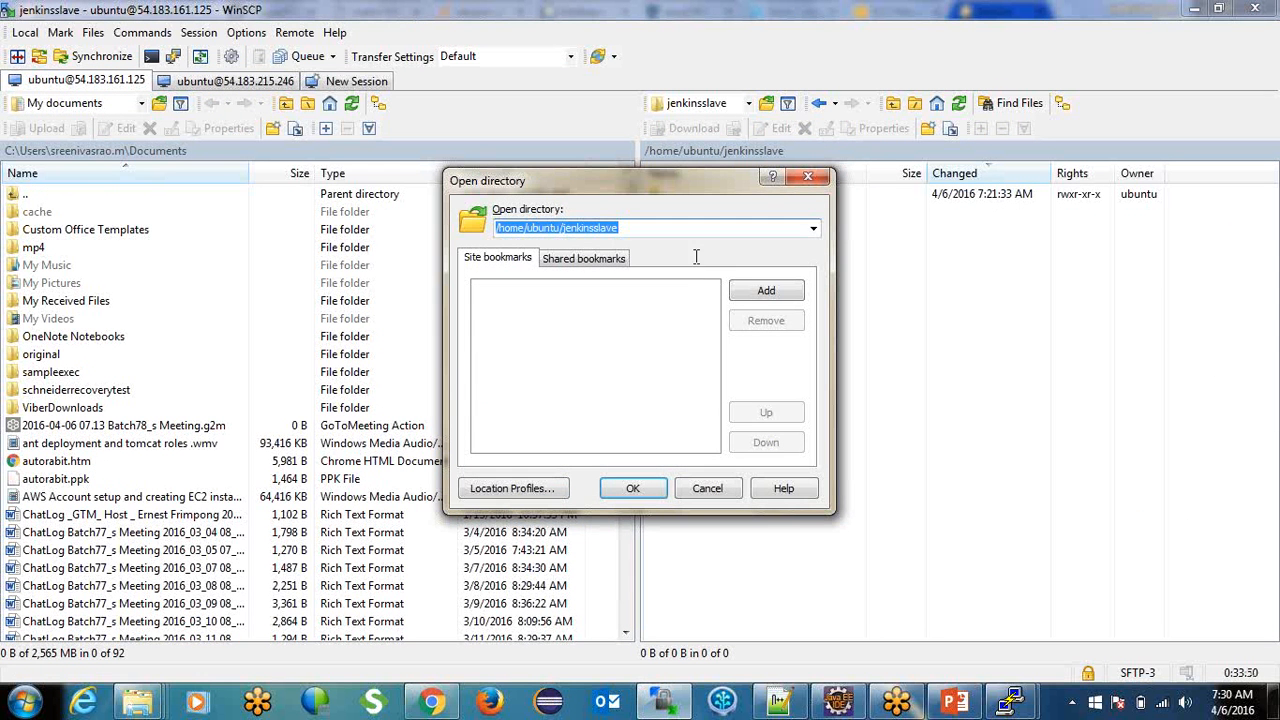
pyautogui.click(814, 230)
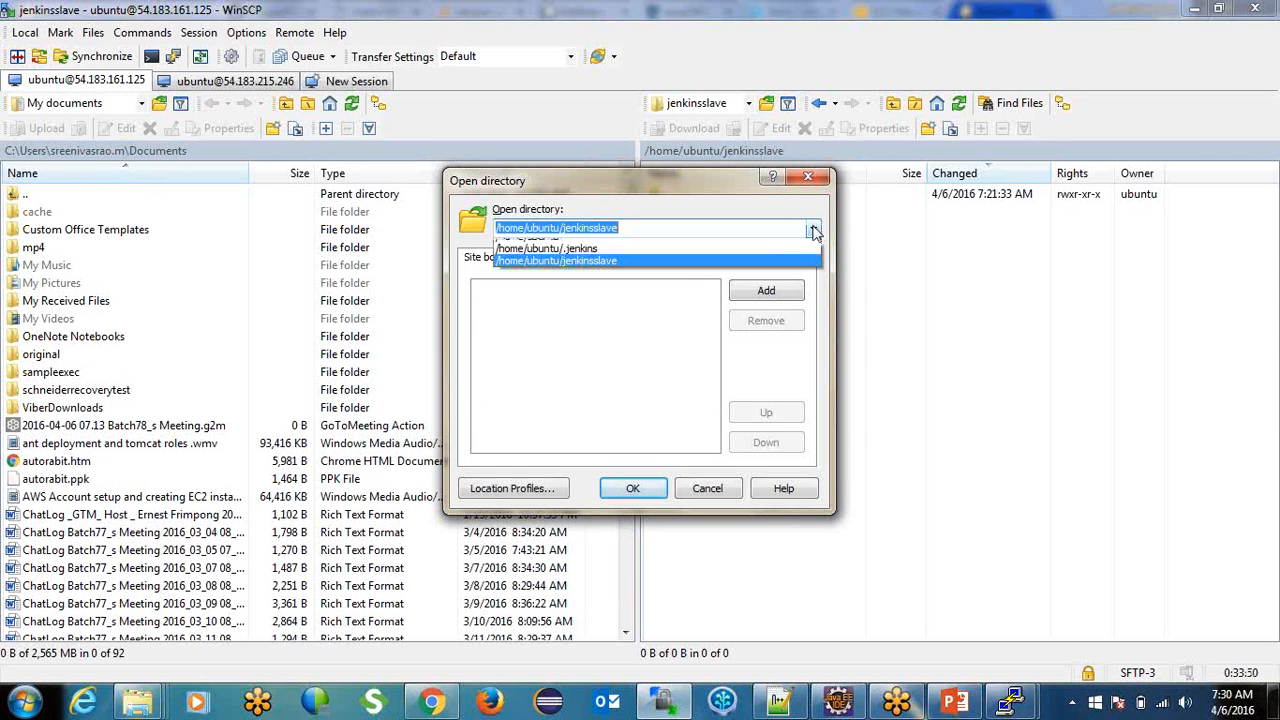
pyautogui.click(768, 247)
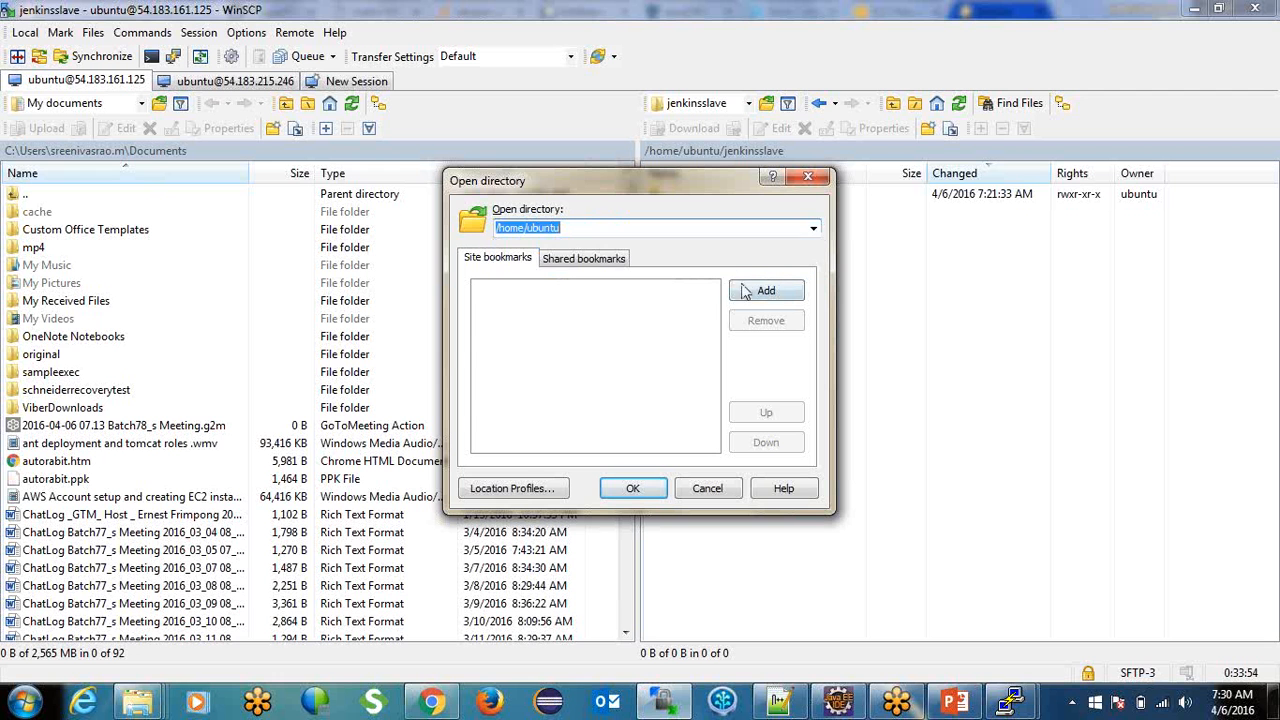
pyautogui.write('/usr/local')
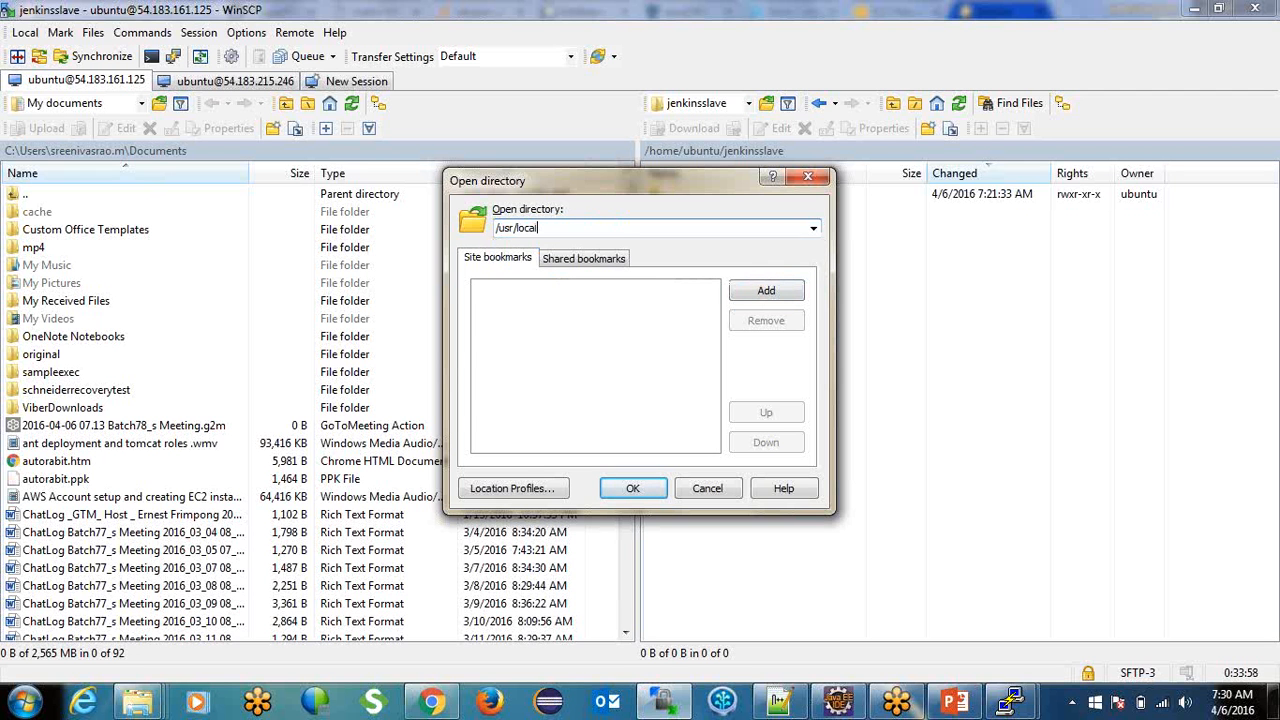
pyautogui.press('Return')
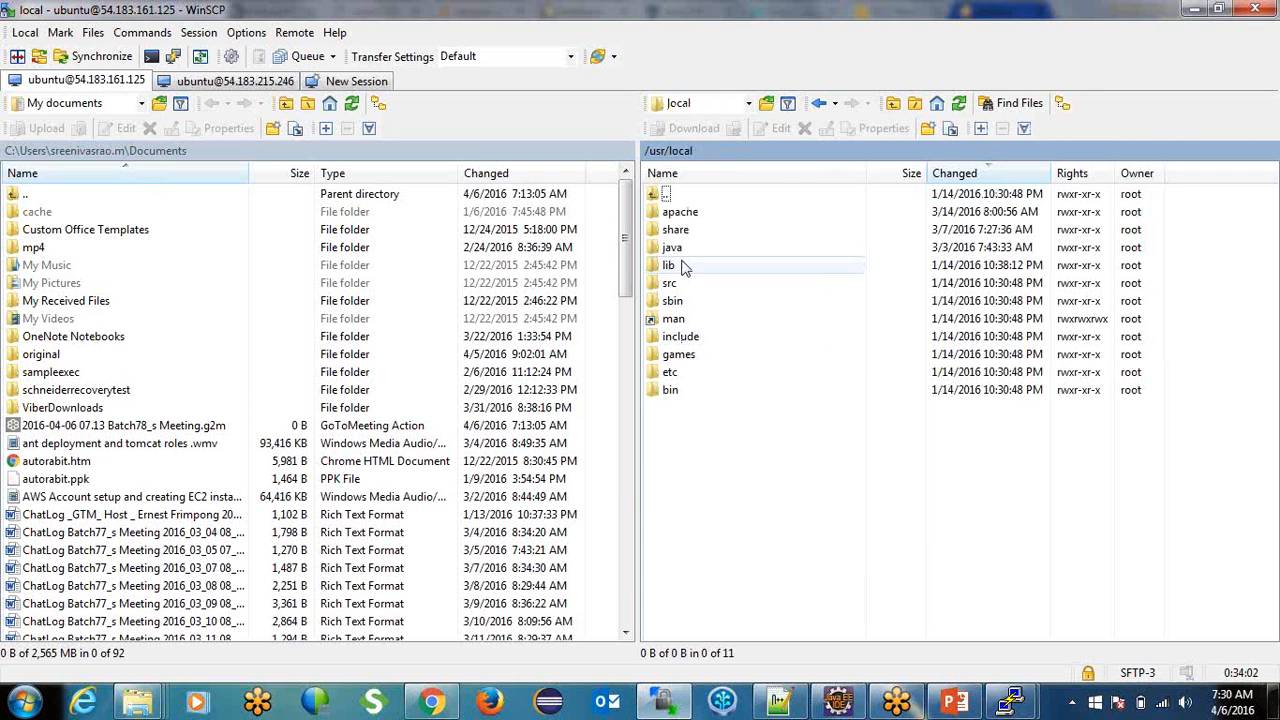
pyautogui.doubleClick(673, 249)
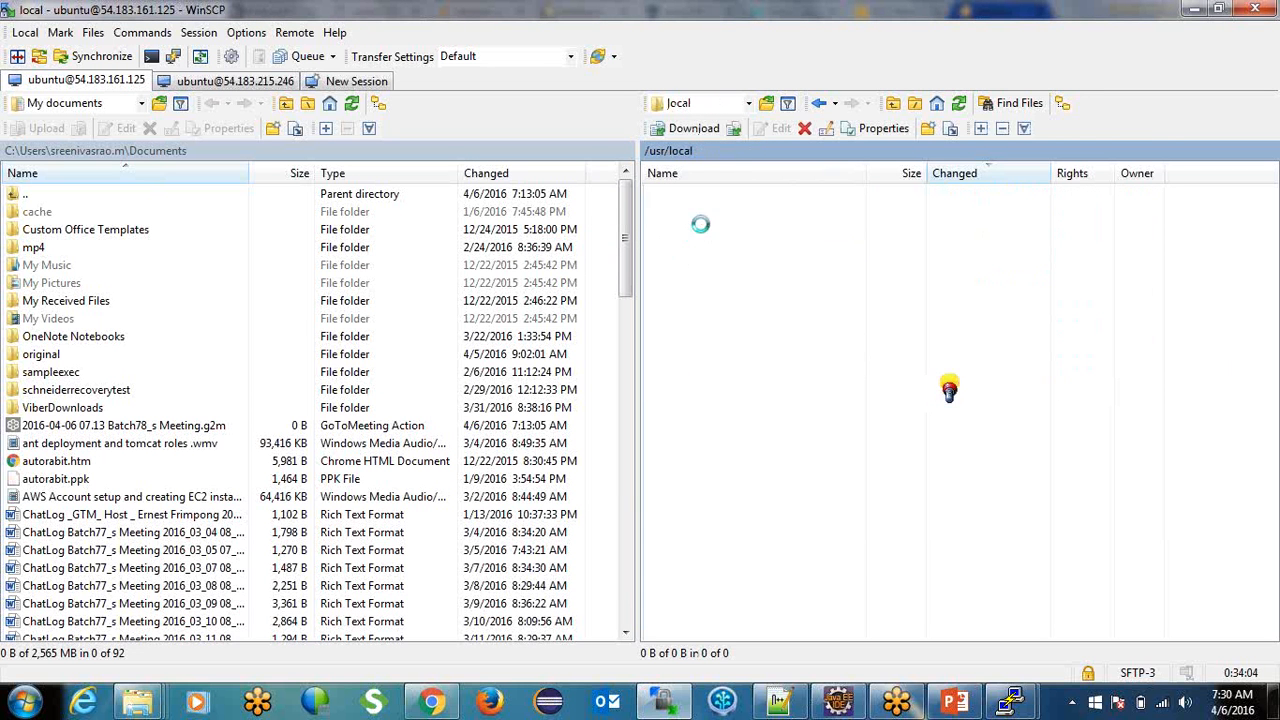
pyautogui.doubleClick(698, 210)
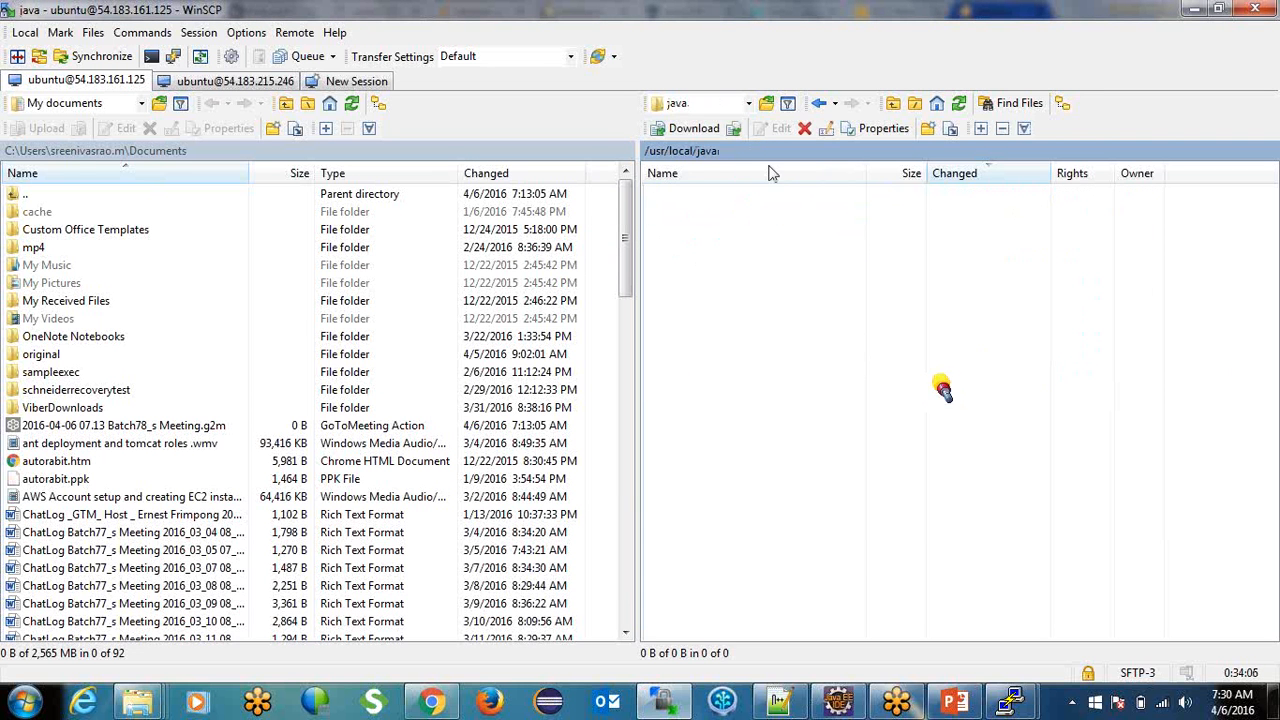
pyautogui.click(815, 155)
pyautogui.hotkey('ctrl', 'c')
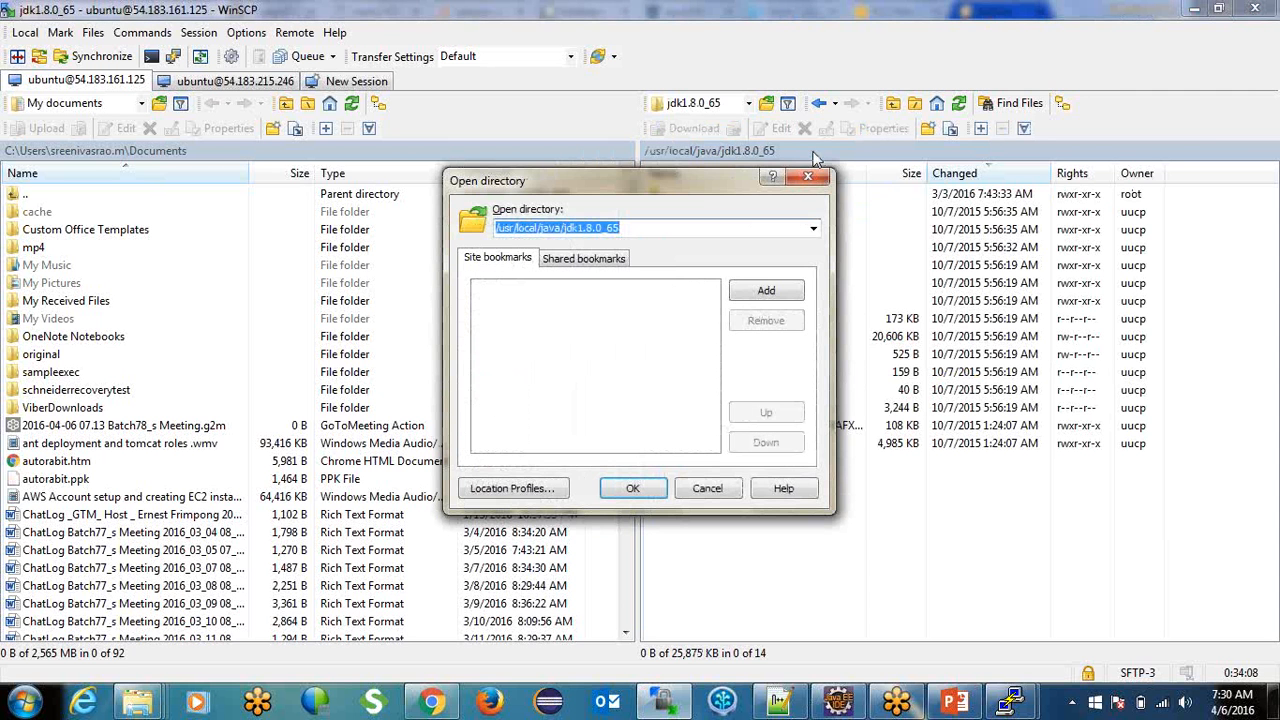
pyautogui.click(808, 177)
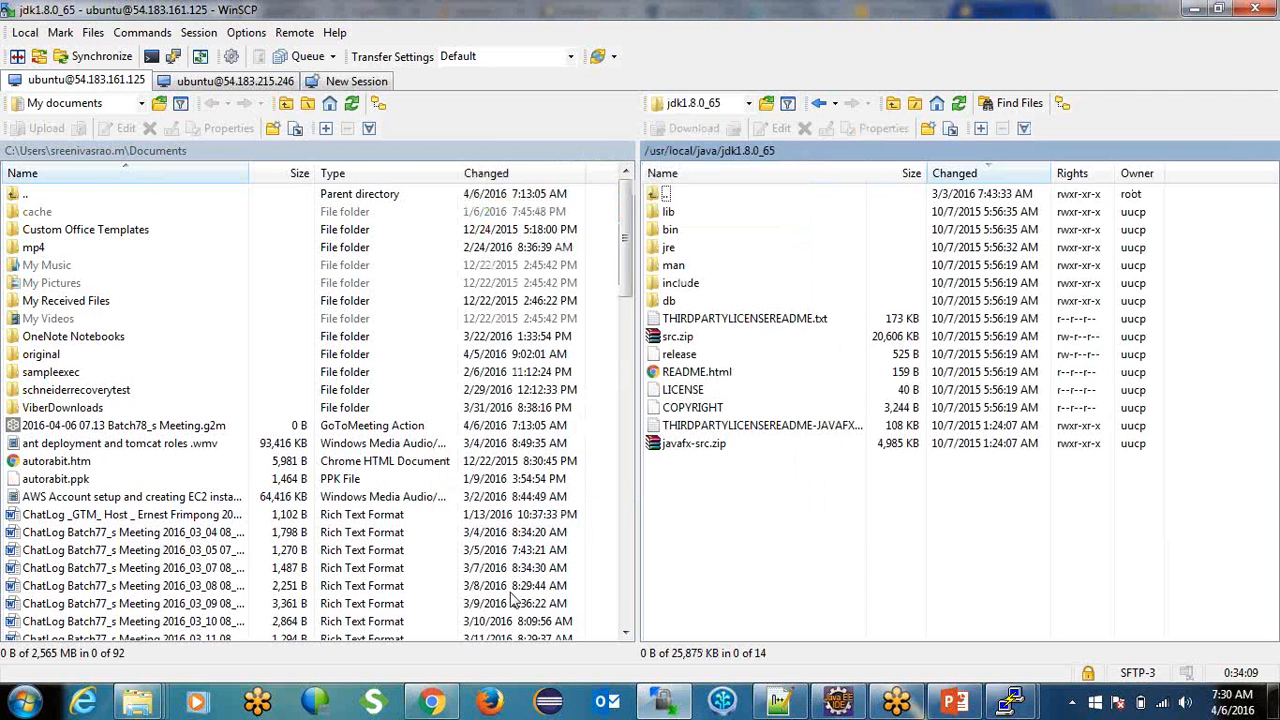
# Paste /usr/local/java/jdk1.8.0_65 into the Java8 tool's Home field in Jenkins
pyautogui.click(430, 703)
pyautogui.click(579, 479)
pyautogui.hotkey('ctrl', 'v')
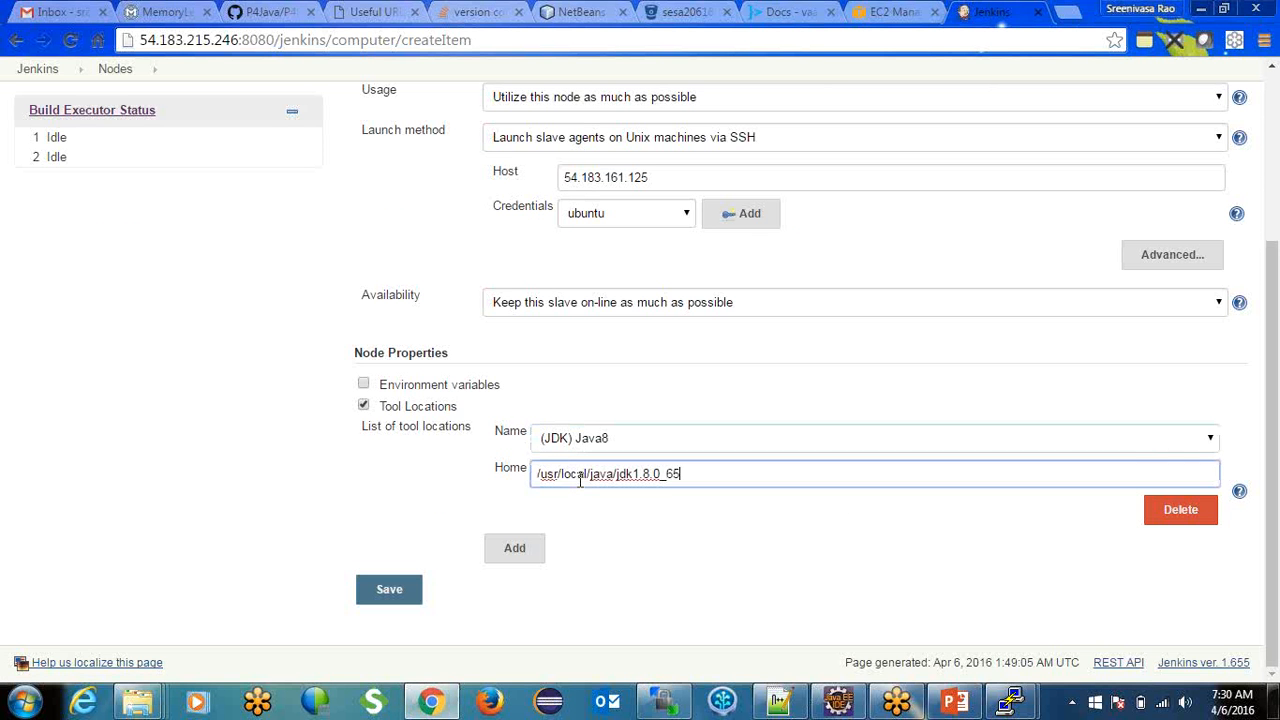
# Add a second tool location, (Ant) Ant-1.9.6, leaving its Home field empty for now
pyautogui.click(657, 509)
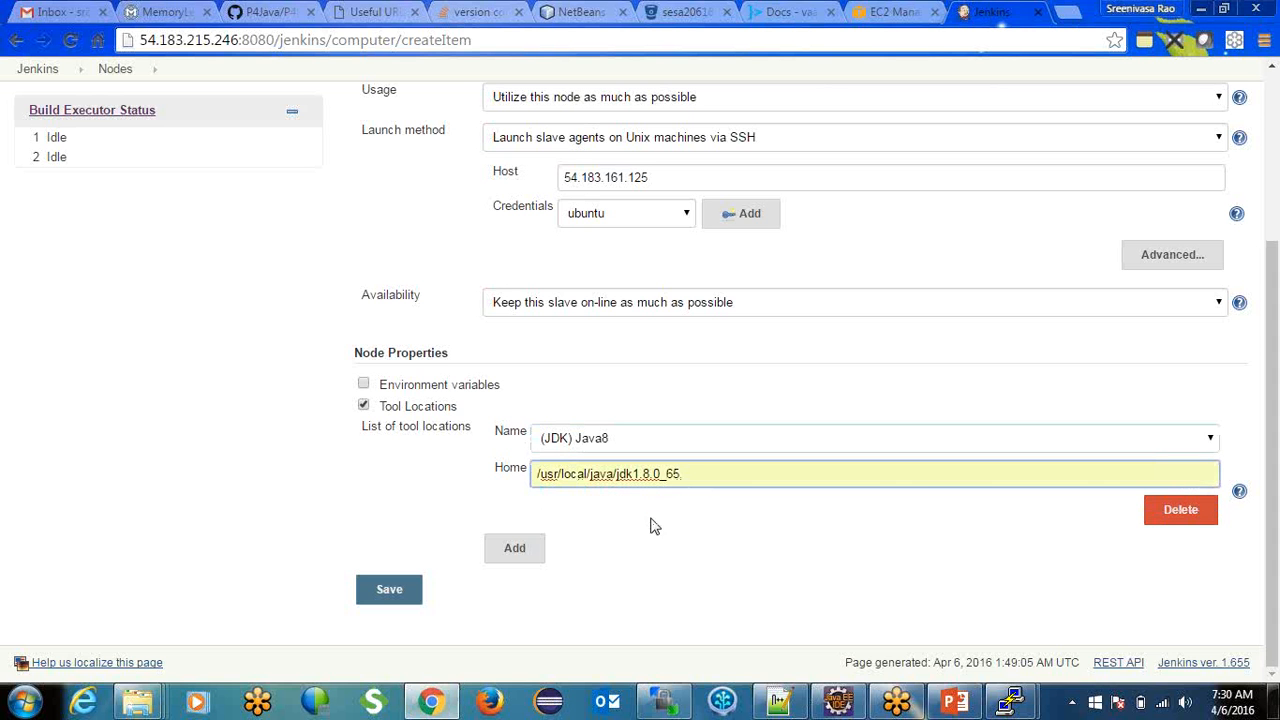
pyautogui.click(514, 558)
pyautogui.scroll(-2, 1277, 305)
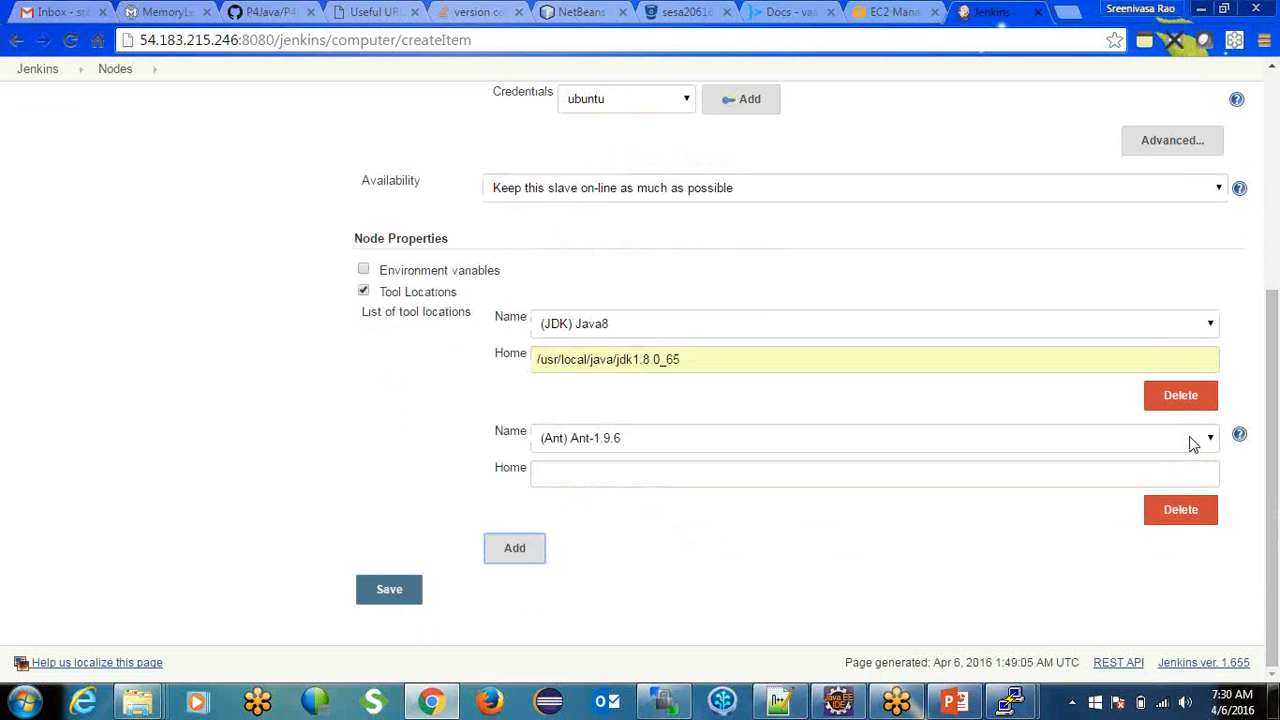
pyautogui.click(1152, 471)
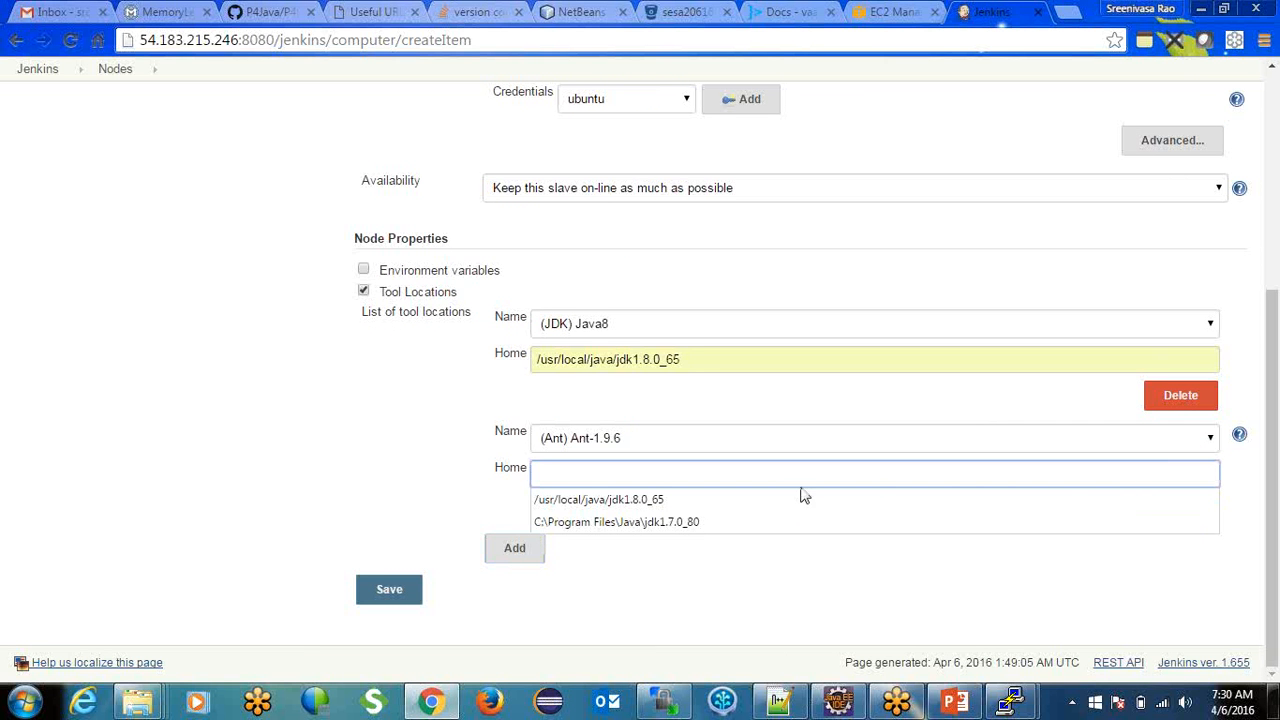
pyautogui.click(446, 477)
pyautogui.click(664, 700)
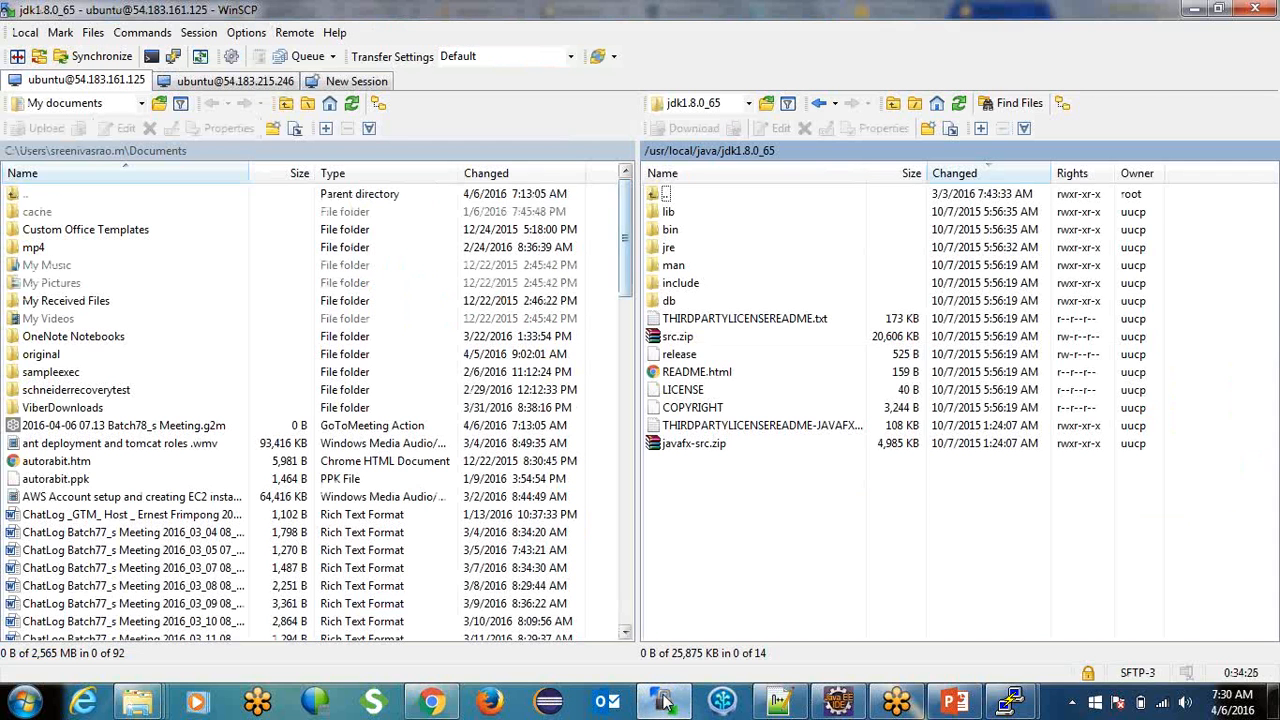
# Locate /usr/local/apache/apache-ant-1.9.6 on the slave in WinSCP and copy its full path
pyautogui.click(679, 150)
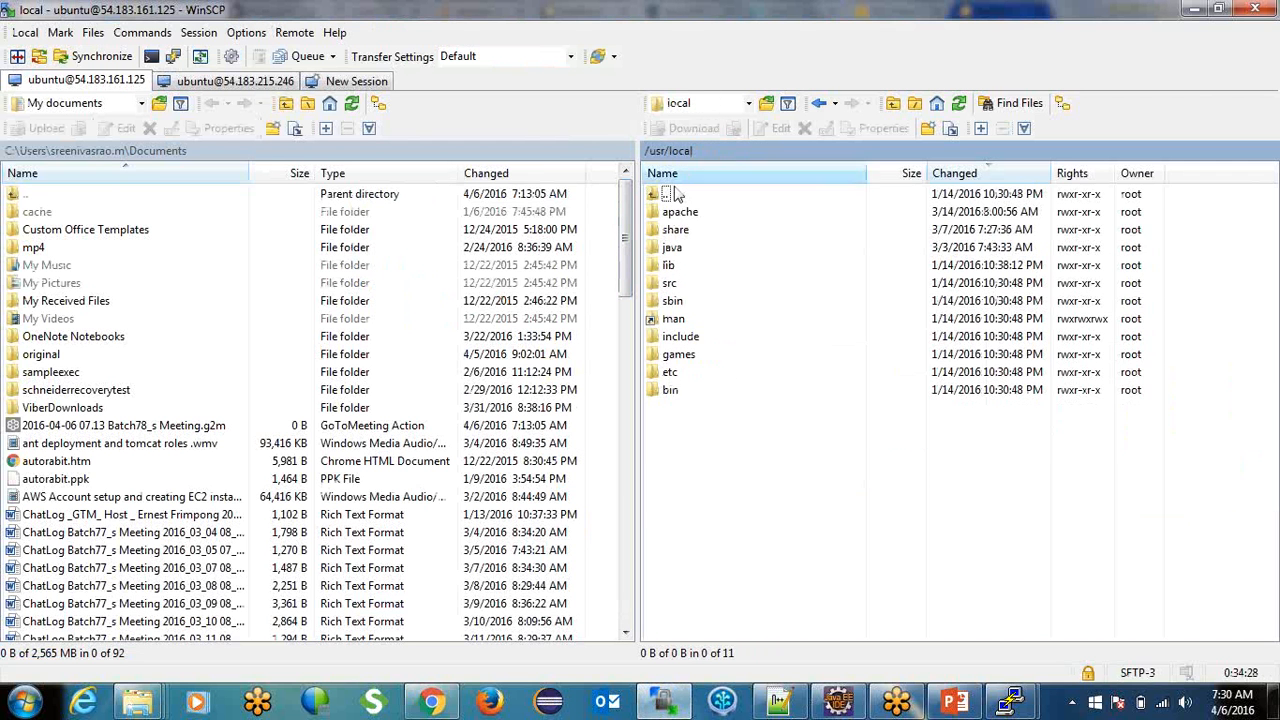
pyautogui.doubleClick(670, 194)
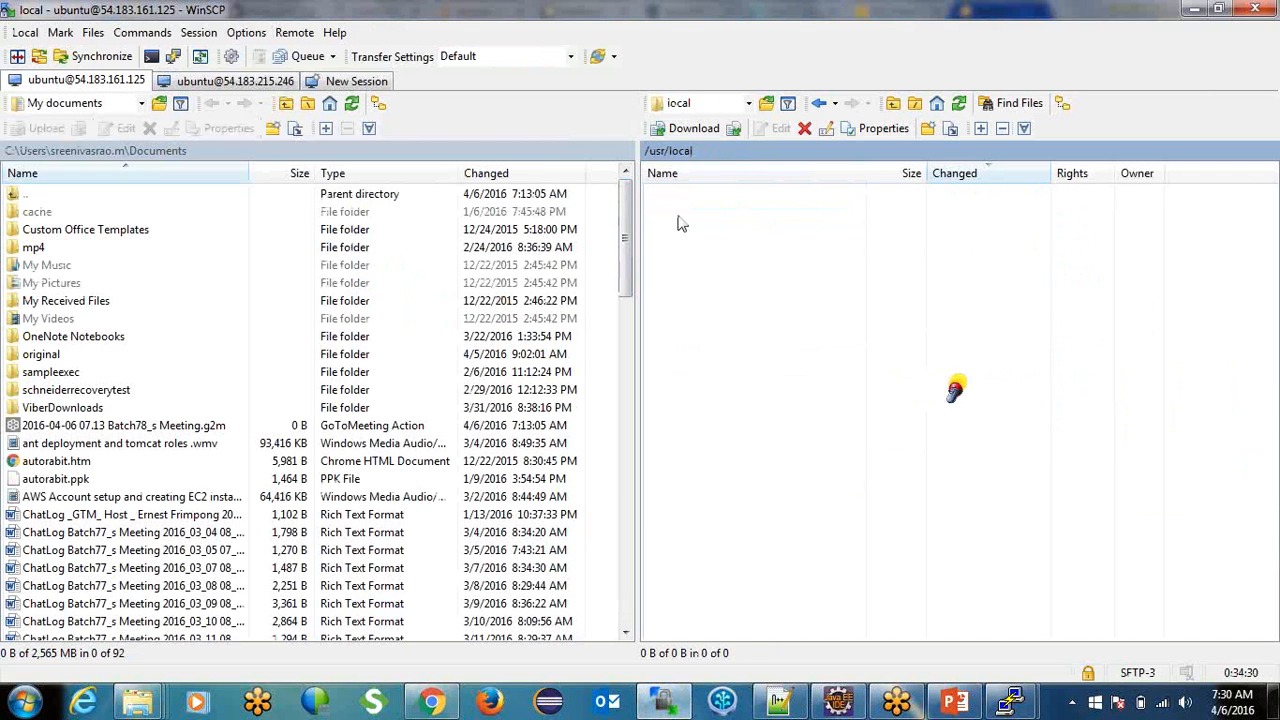
pyautogui.doubleClick(703, 247)
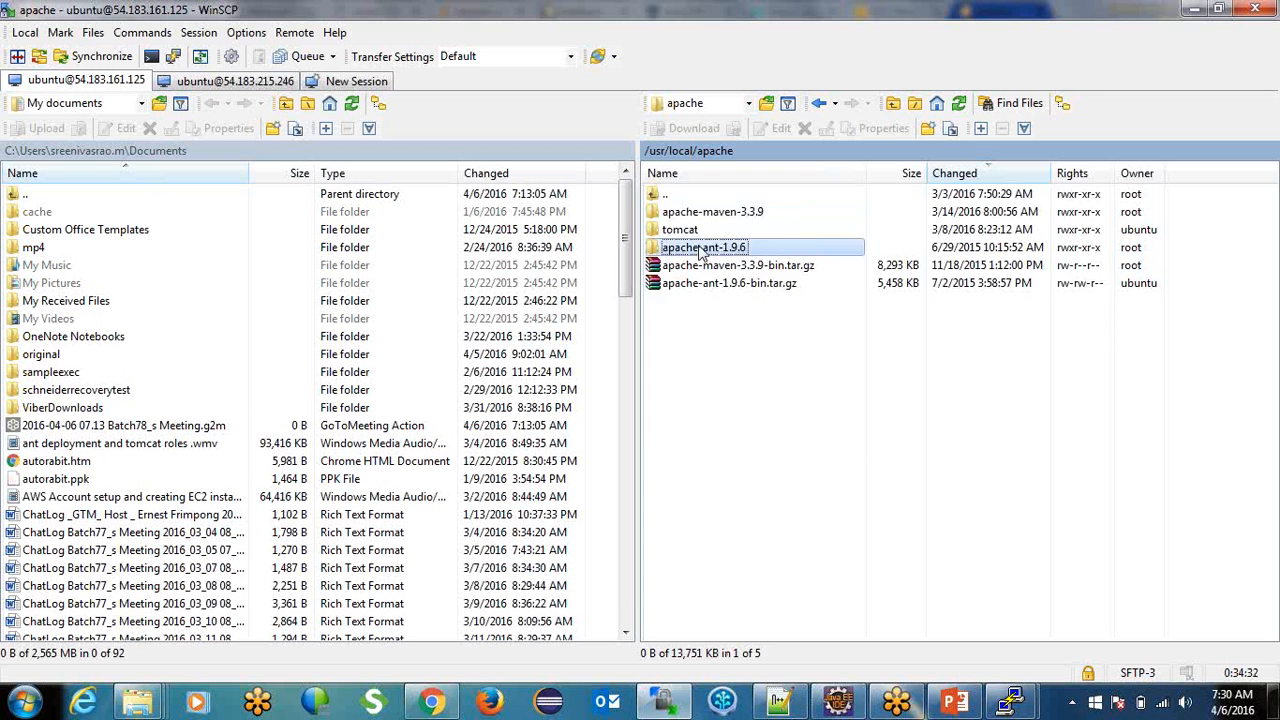
pyautogui.click(838, 152)
pyautogui.hotkey('ctrl', 'c')
pyautogui.click(810, 185)
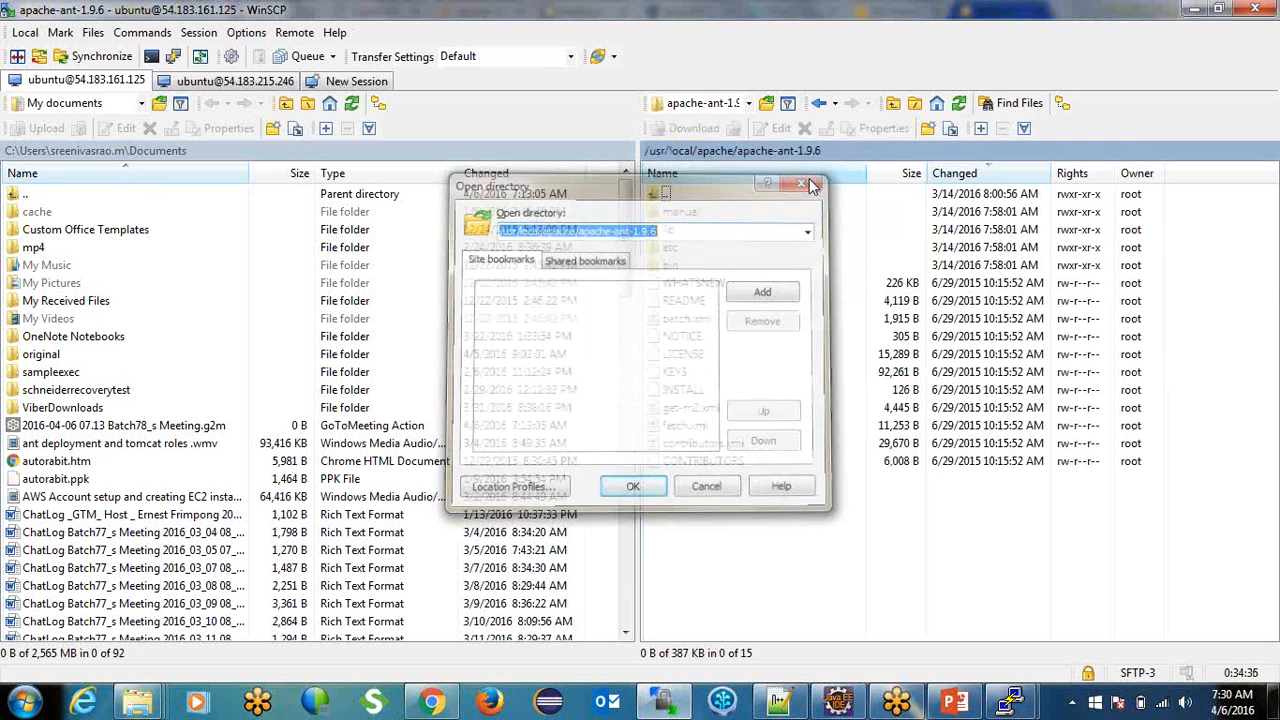
pyautogui.click(432, 702)
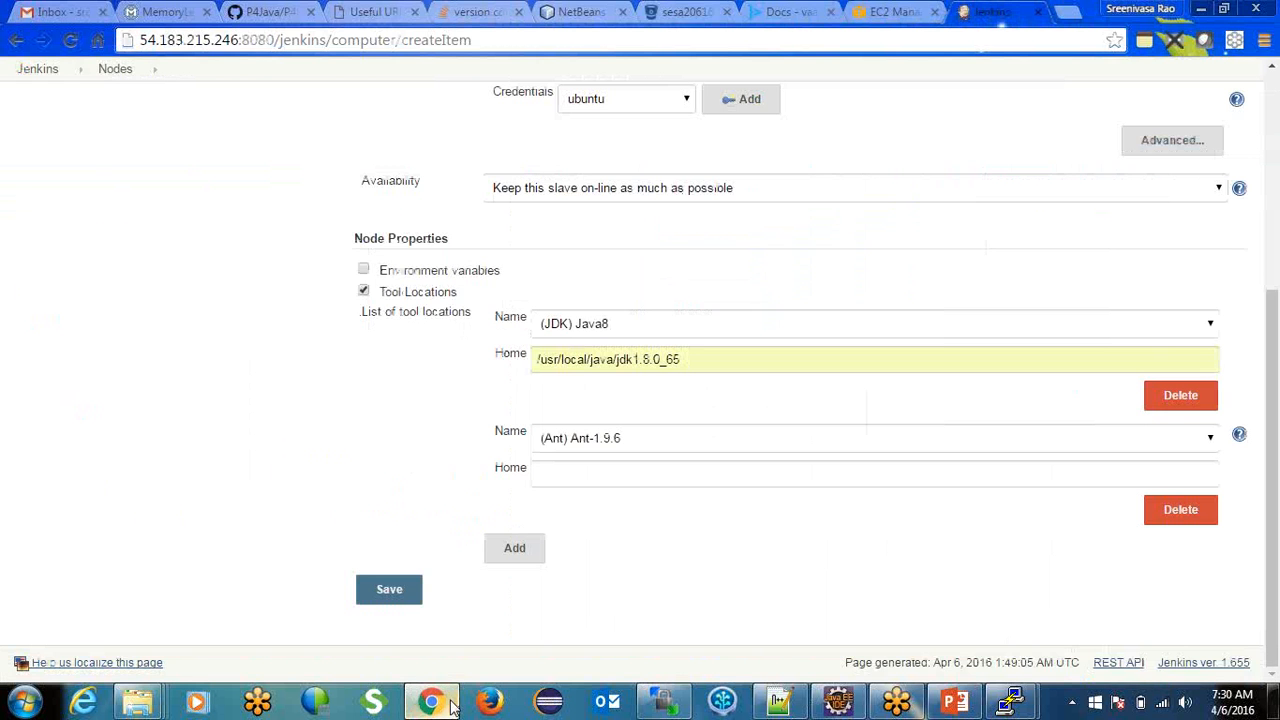
# Set Ant Home to /usr/local/apache/apache-ant-1.9.6 and add a third tool location, (Maven) Maven-3.3.9
pyautogui.click(710, 485)
pyautogui.hotkey('ctrl', 'v')
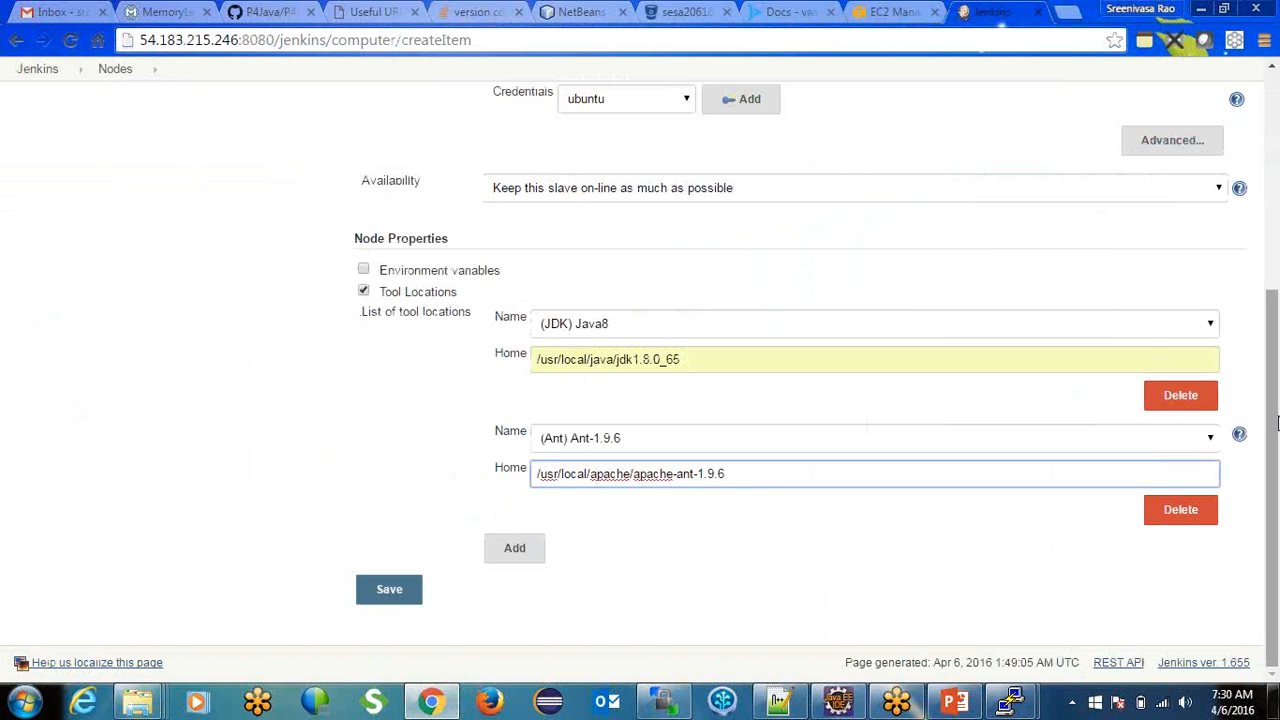
pyautogui.click(505, 551)
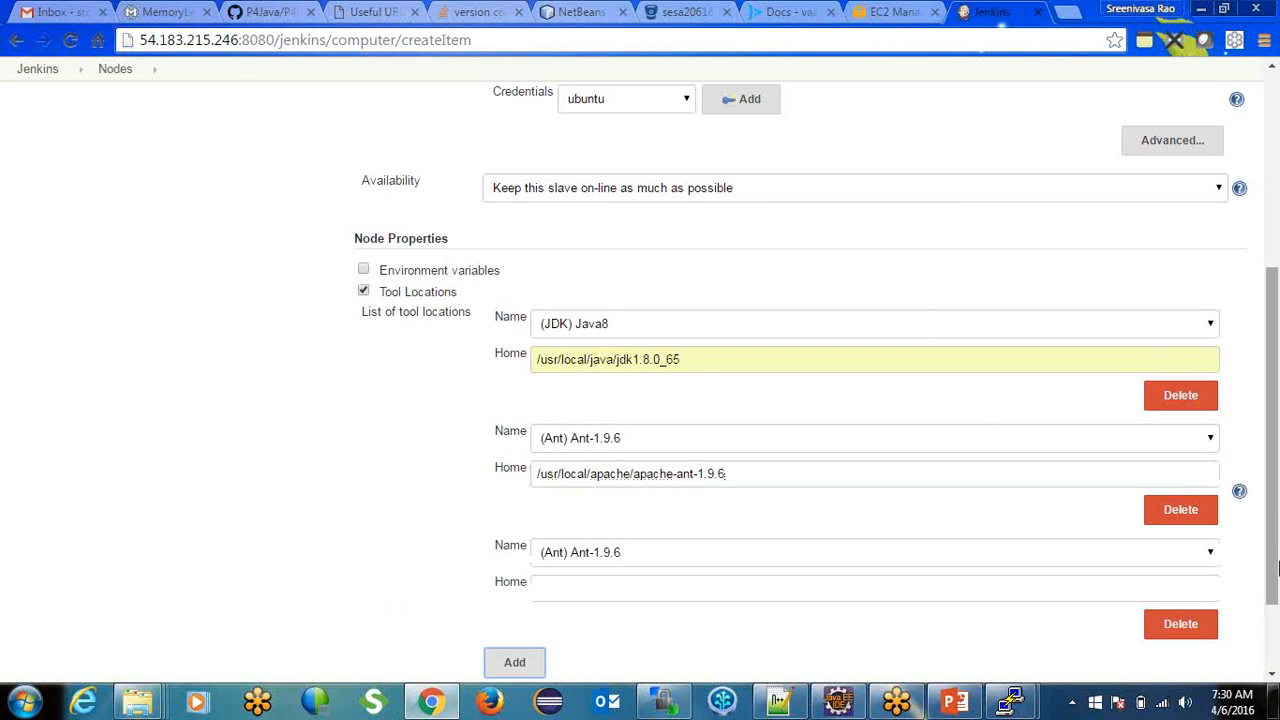
pyautogui.moveTo(1273, 529); pyautogui.dragTo(1018, 628)
pyautogui.moveTo(1275, 637); pyautogui.dragTo(1274, 640)
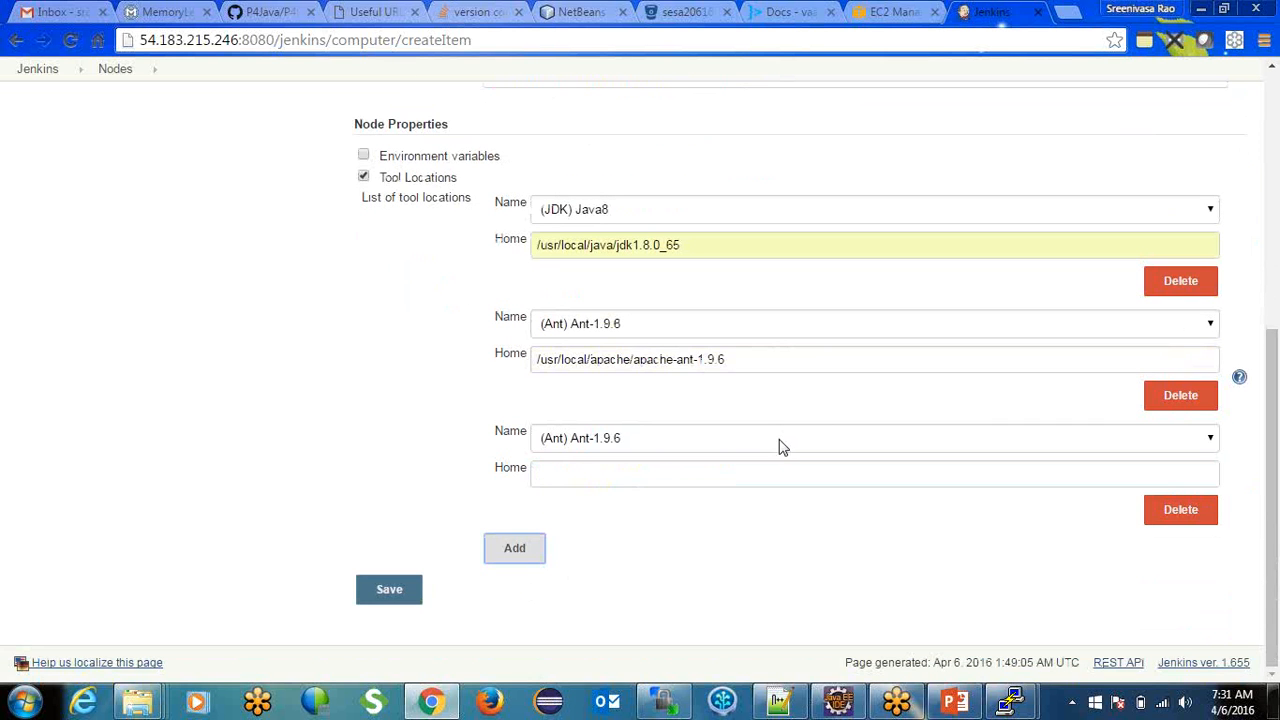
pyautogui.click(779, 440)
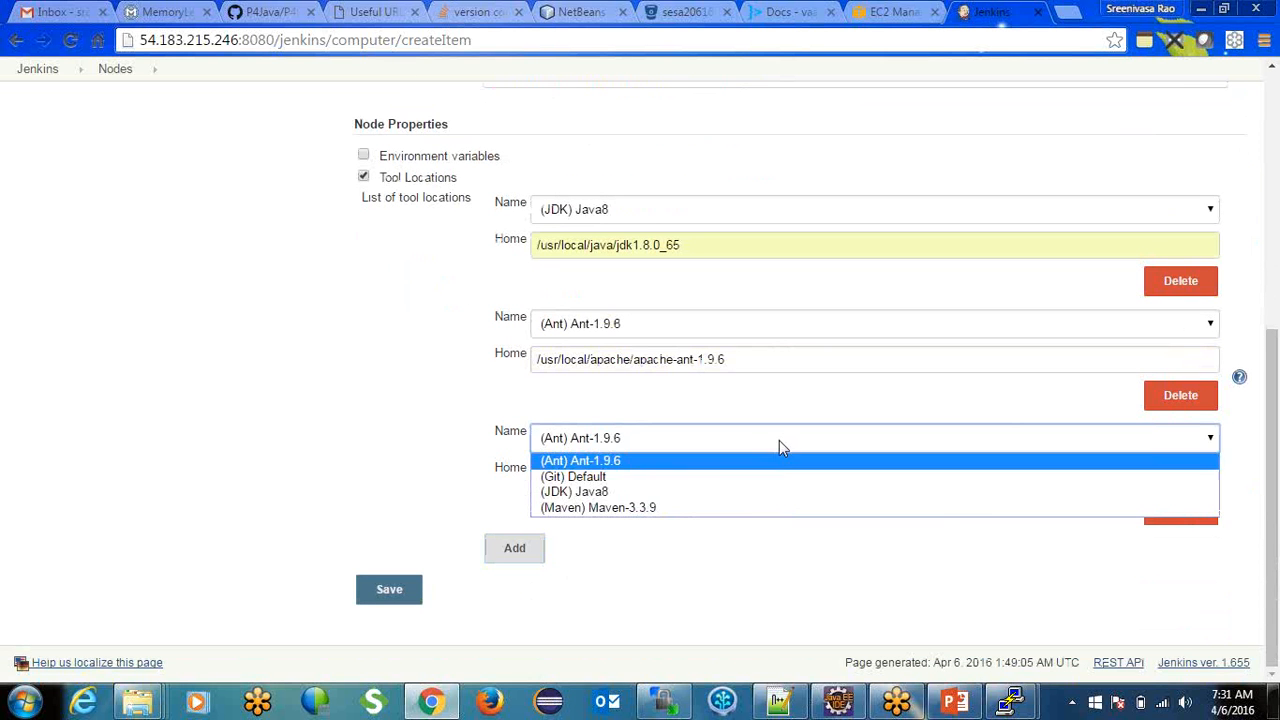
pyautogui.click(749, 507)
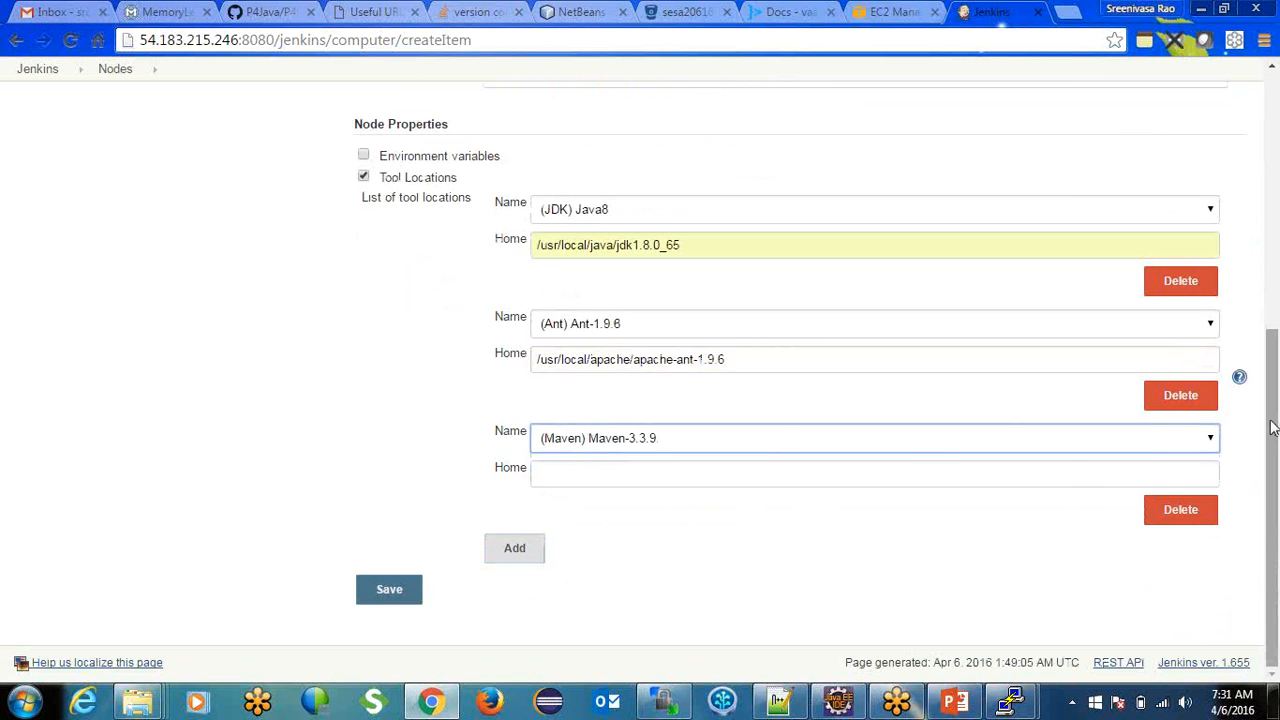
pyautogui.press('Tab')
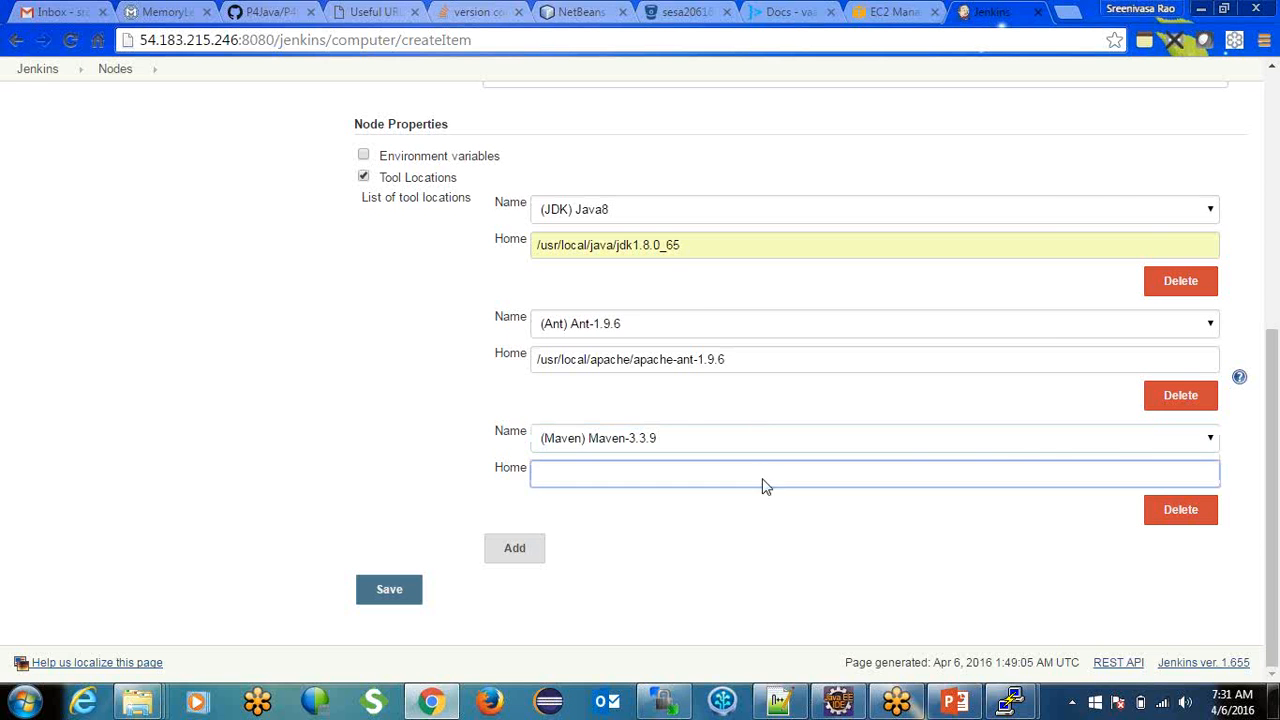
pyautogui.click(661, 702)
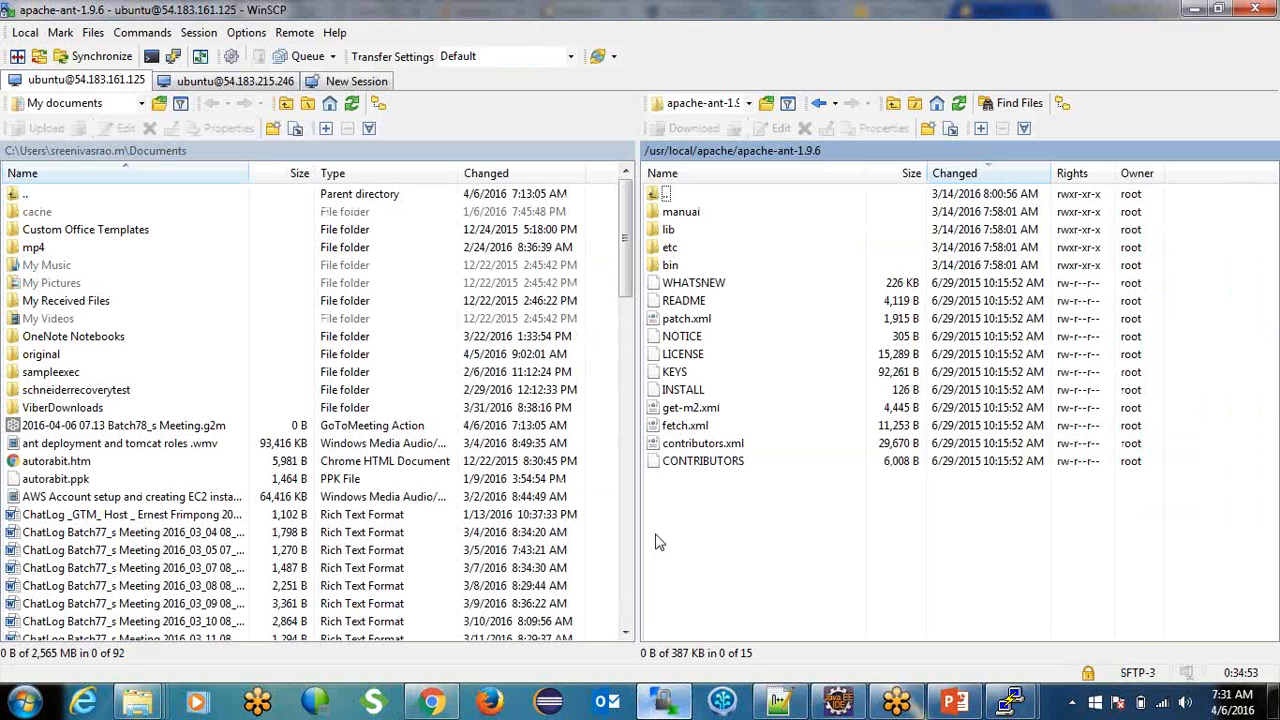
# Locate /usr/local/apache/apache-maven-3.3.9 on the slave in WinSCP and copy its full path
pyautogui.click(726, 154)
pyautogui.doubleClick(706, 211)
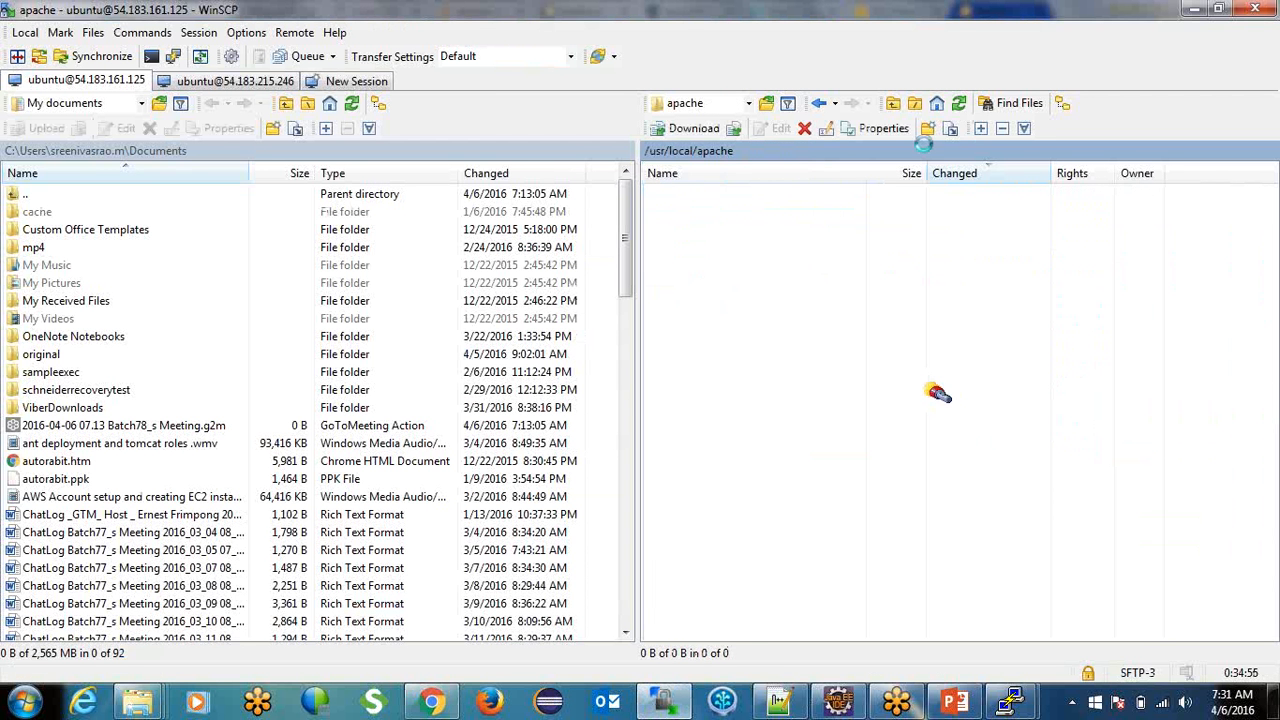
pyautogui.click(860, 154)
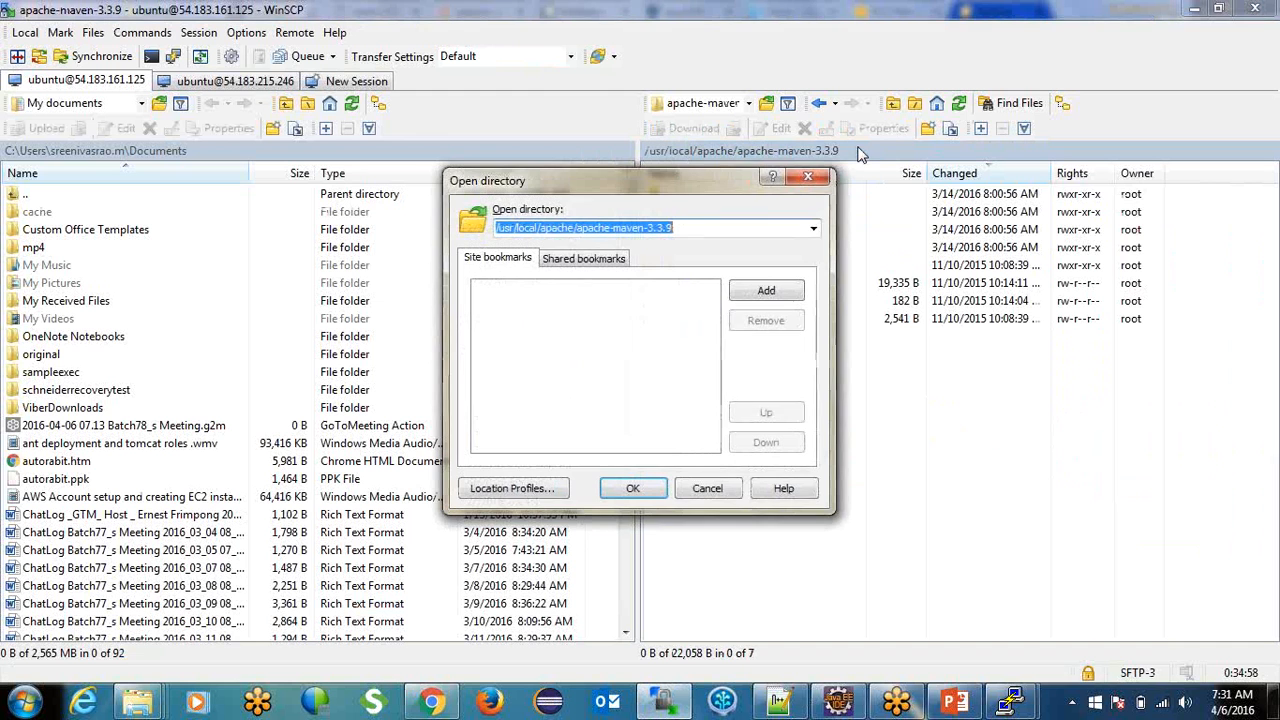
pyautogui.click(806, 184)
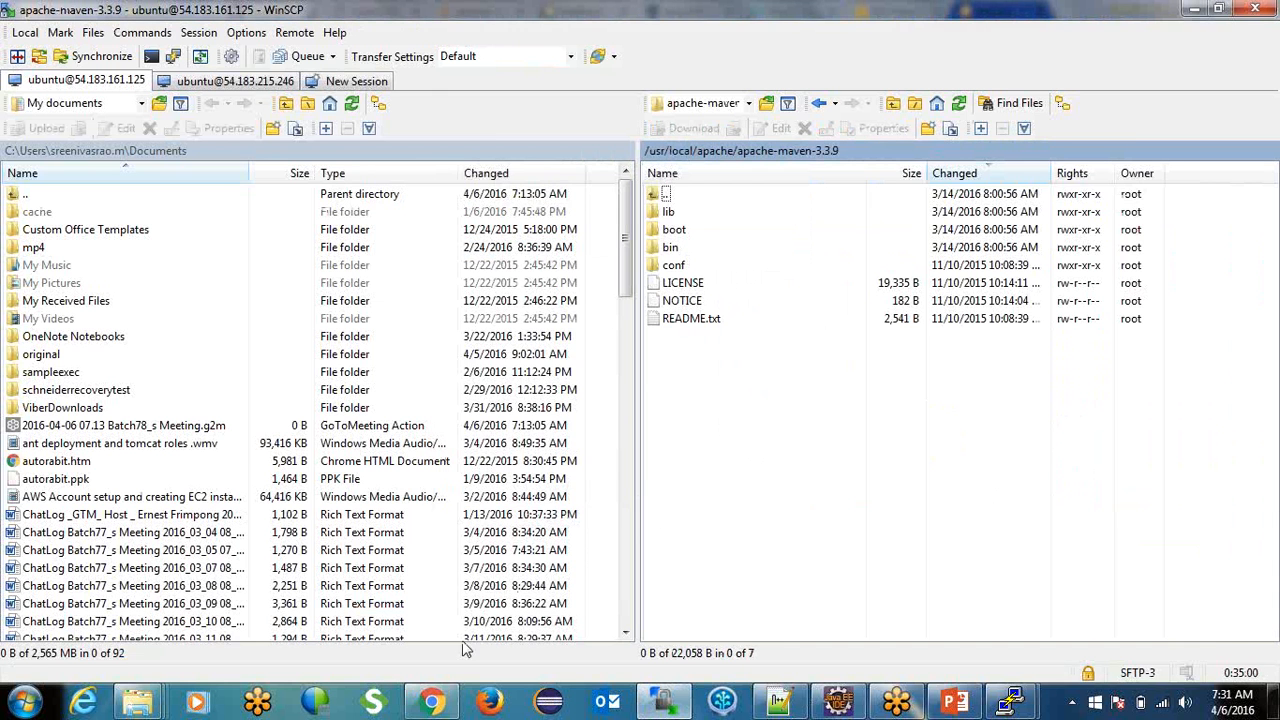
pyautogui.click(431, 703)
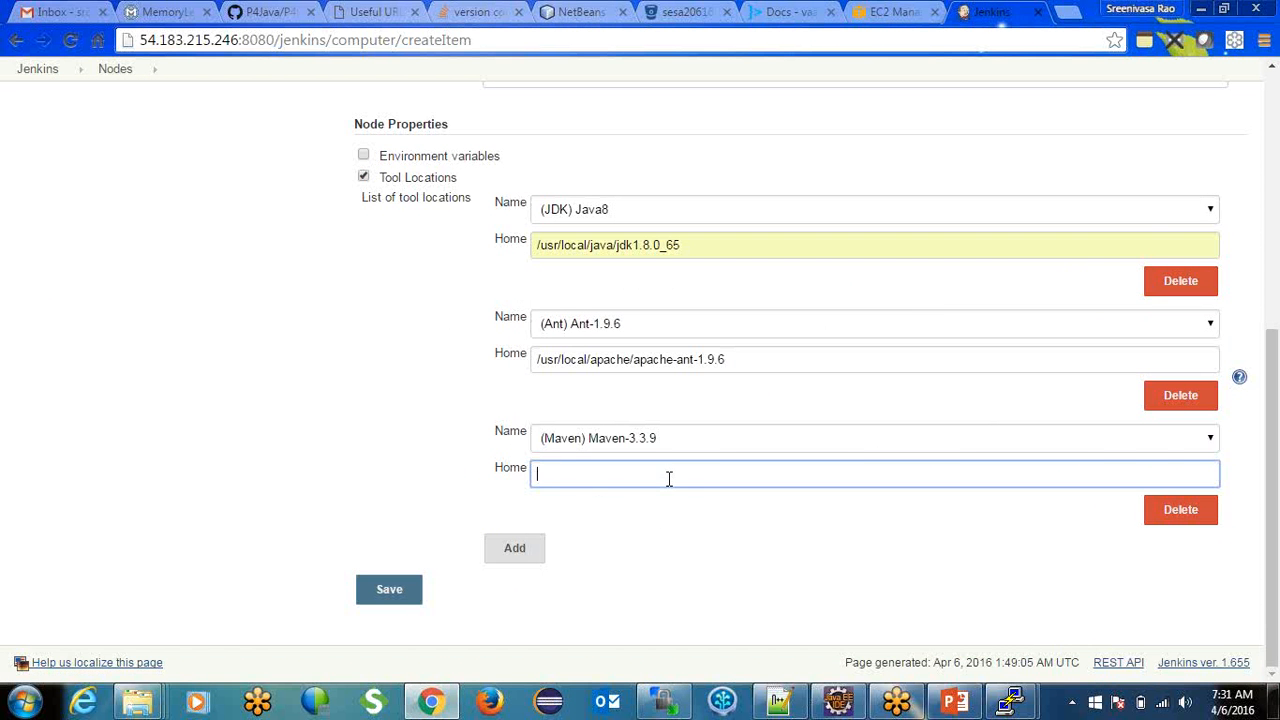
# Set Maven Home to /usr/local/apache/apache-maven-3.3.9 and delete the extra (Git) Default tool entry
pyautogui.write('/usr/local/apache/apache-maven-3.3.9')
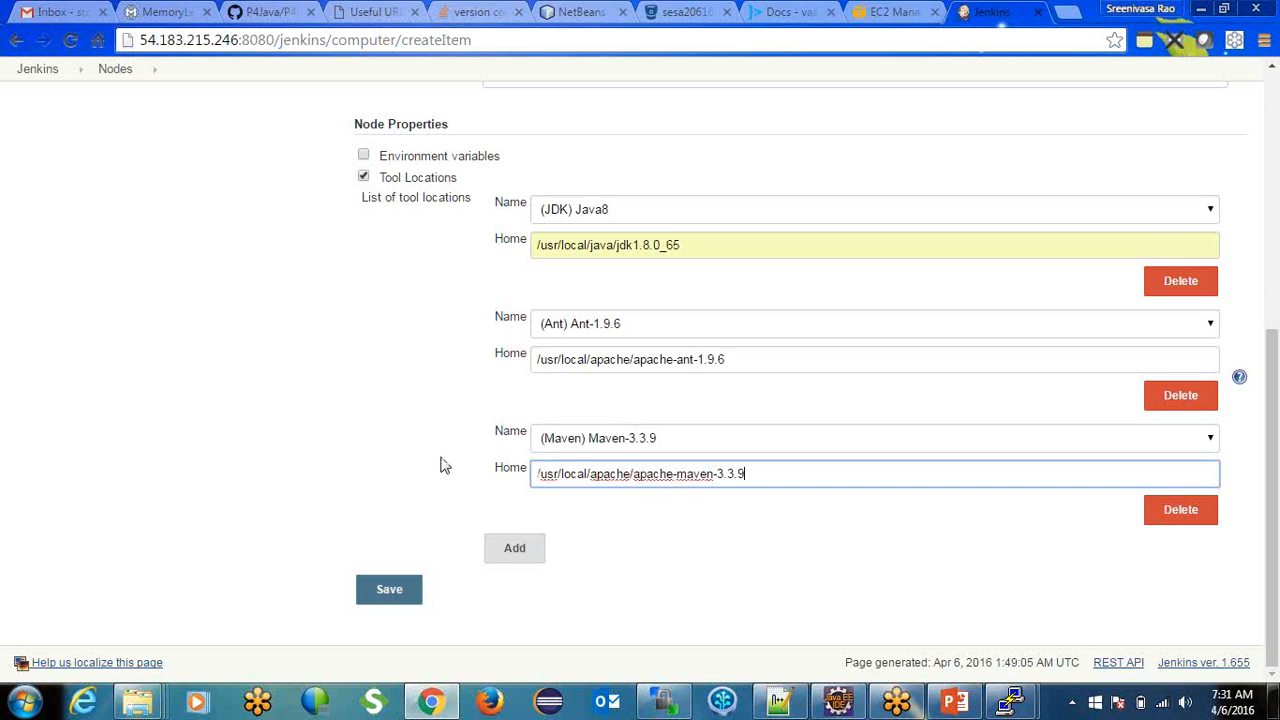
pyautogui.click(403, 471)
pyautogui.click(518, 552)
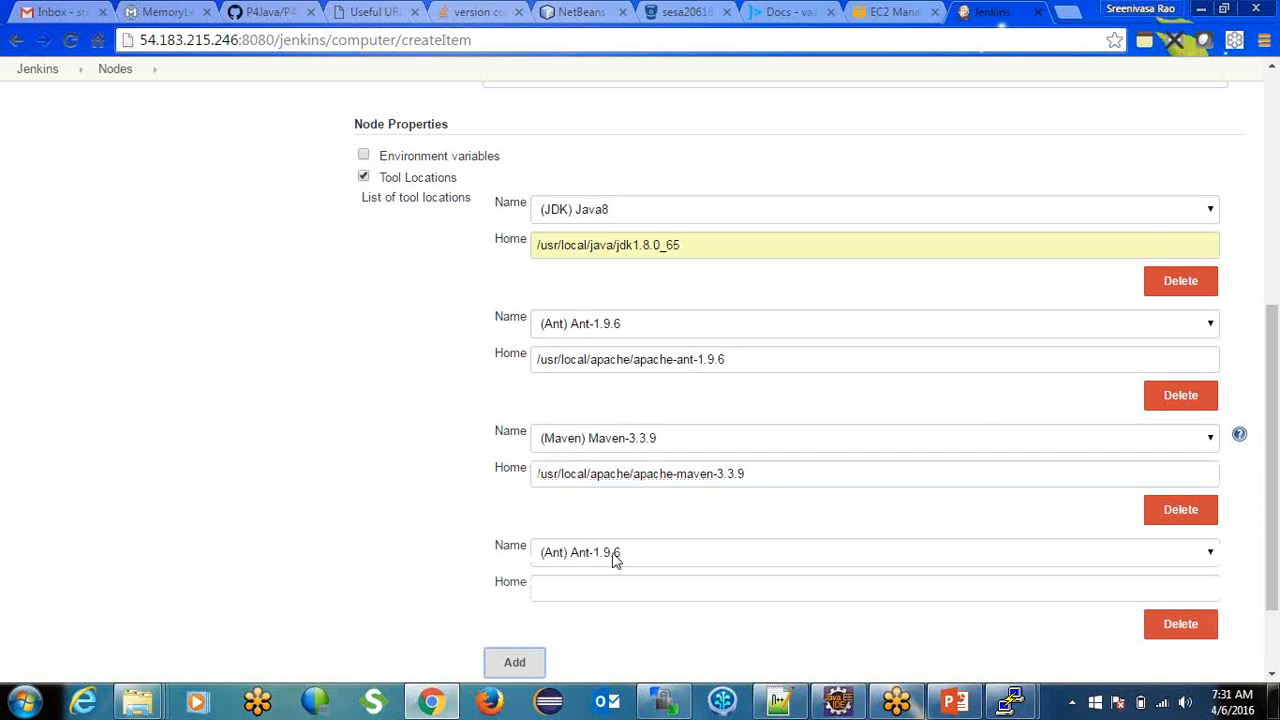
pyautogui.click(615, 558)
pyautogui.click(610, 593)
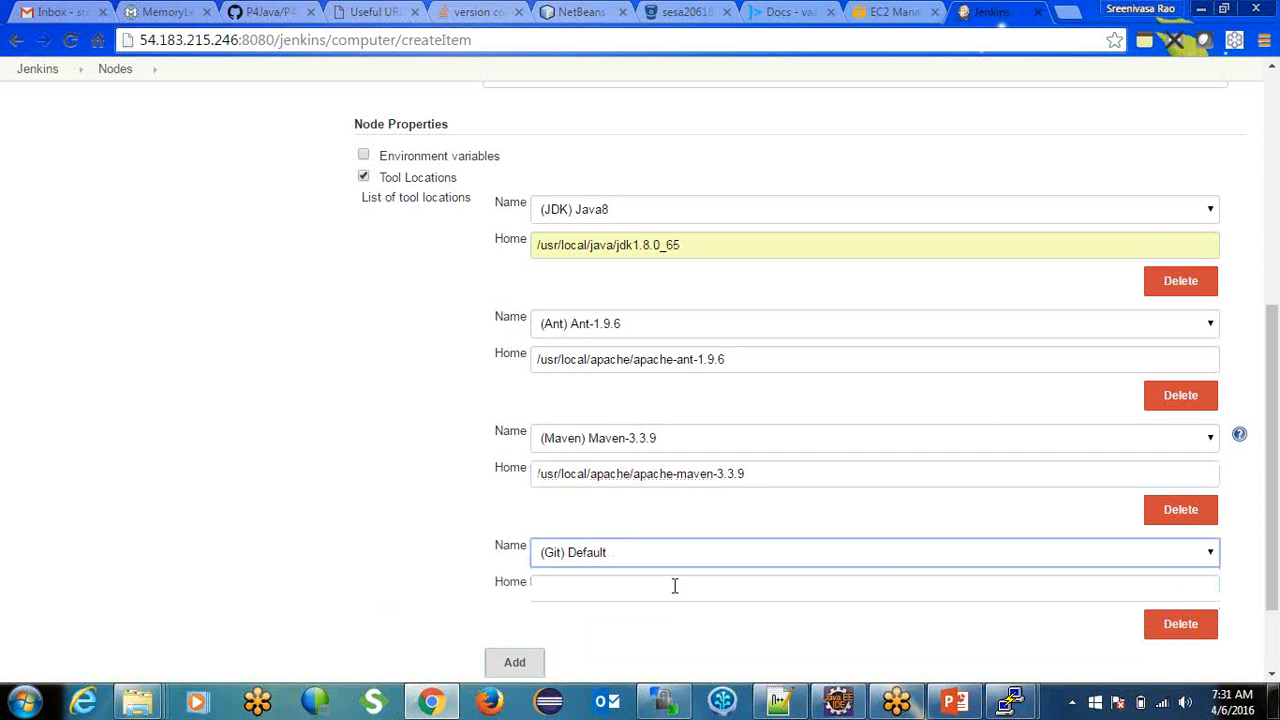
pyautogui.click(789, 612)
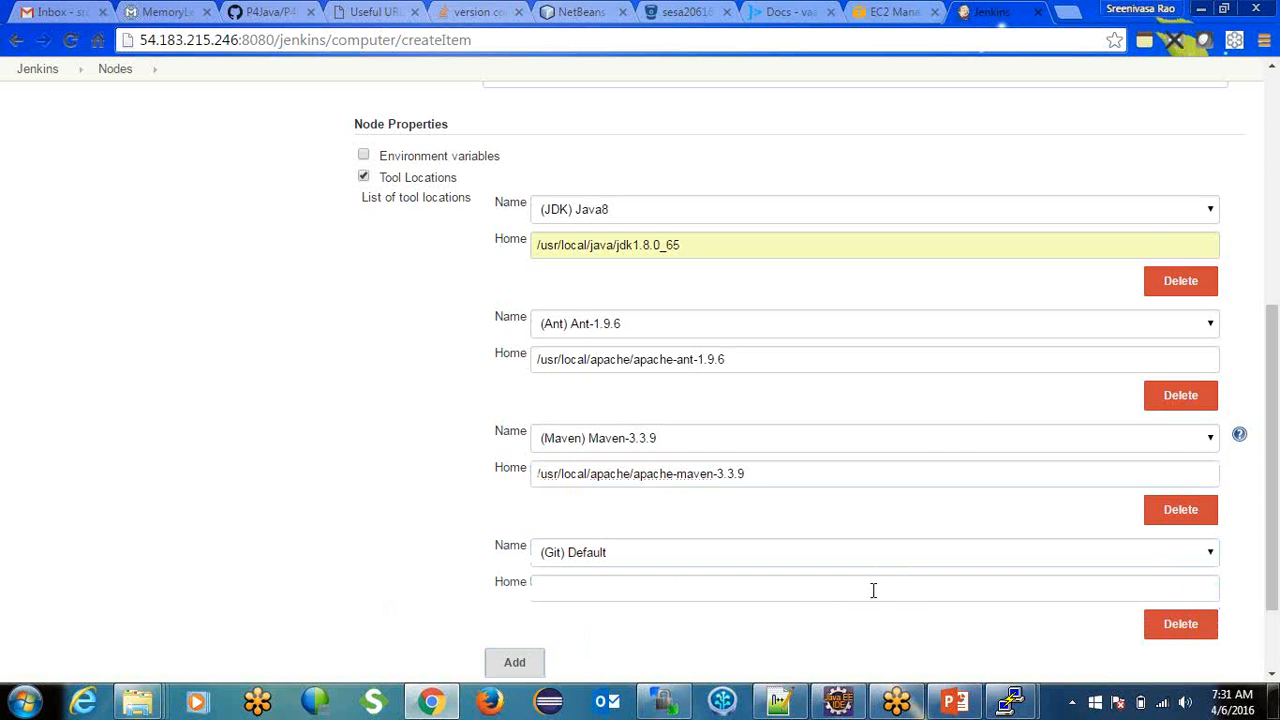
pyautogui.moveTo(1275, 434); pyautogui.dragTo(1275, 490)
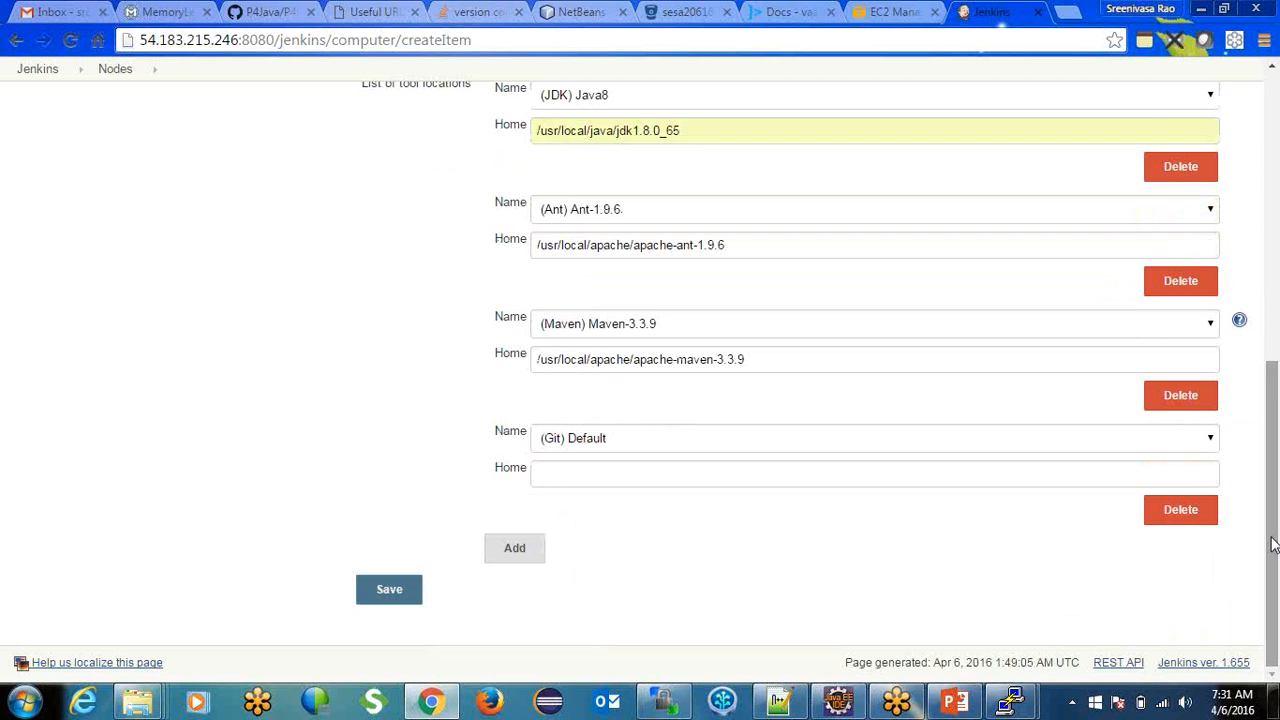
pyautogui.click(1183, 510)
pyautogui.moveTo(1273, 380)
pyautogui.mouseDown()
pyautogui.moveTo(1276, 103)
pyautogui.moveTo(1277, 395)
pyautogui.mouseUp()
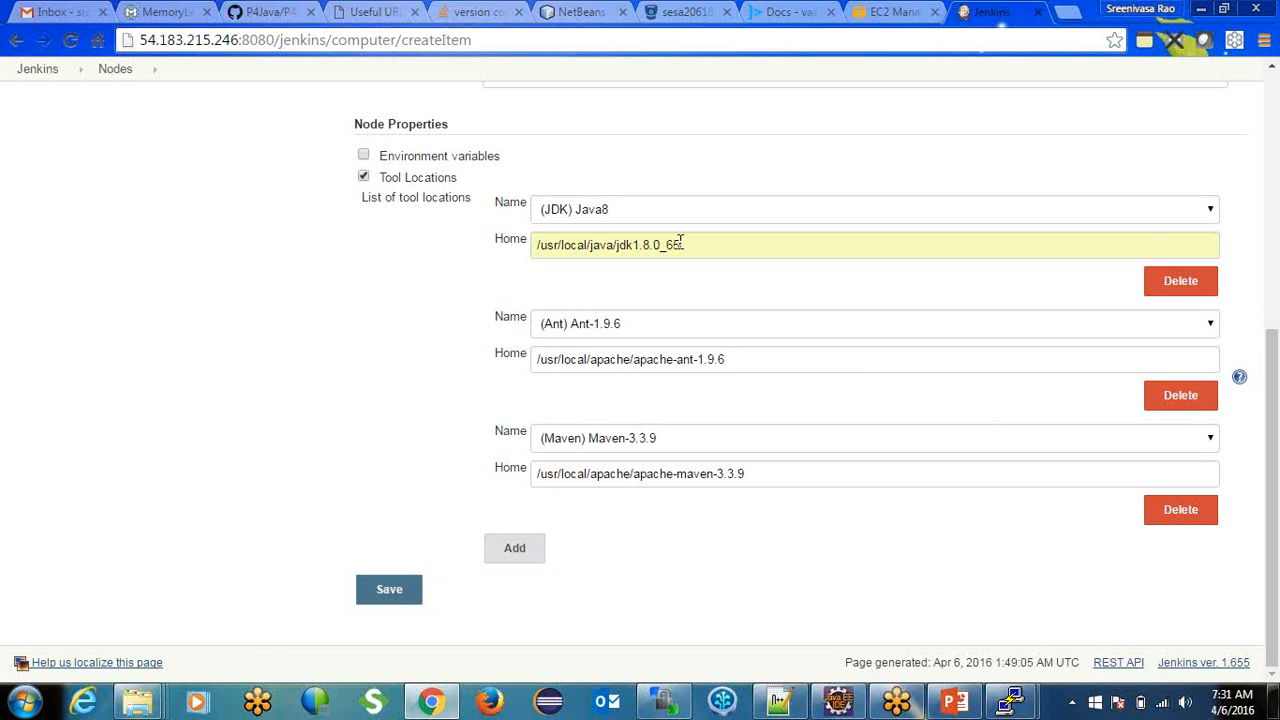
# Check the Java8 home and remote root directory paths, then save the LinuxSlave node
pyautogui.moveTo(680, 243); pyautogui.dragTo(505, 265)
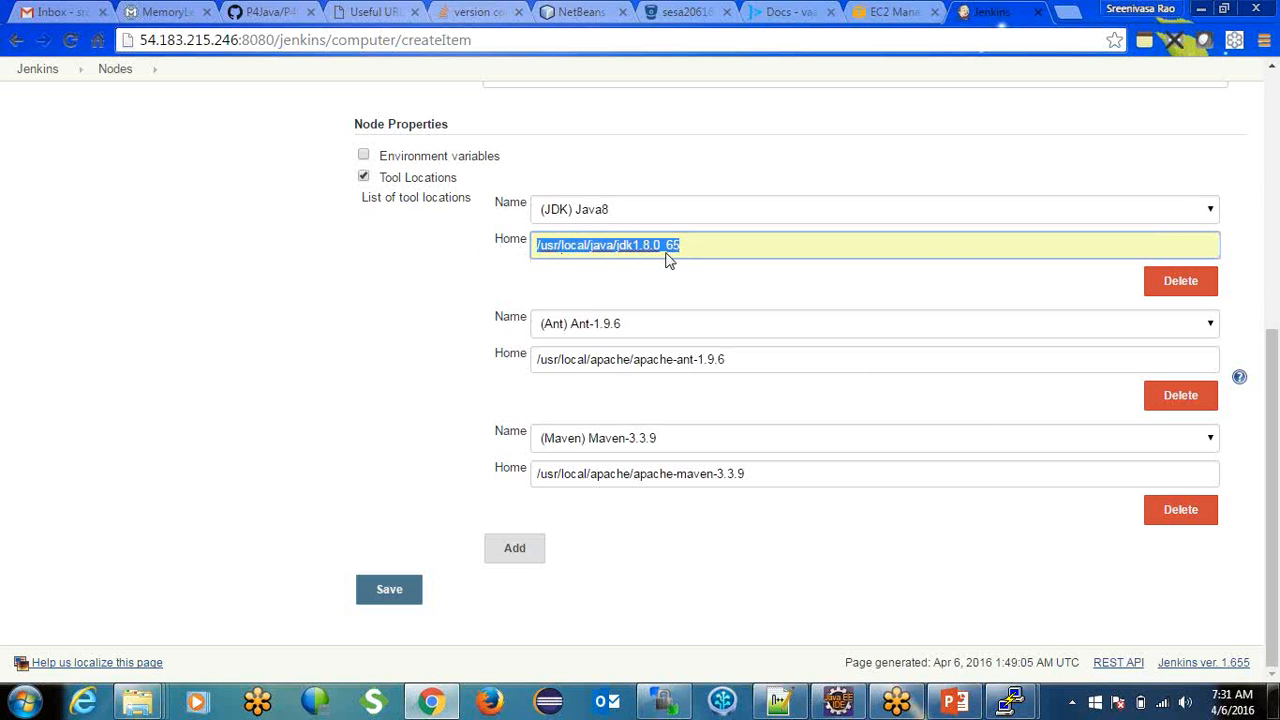
pyautogui.click(416, 284)
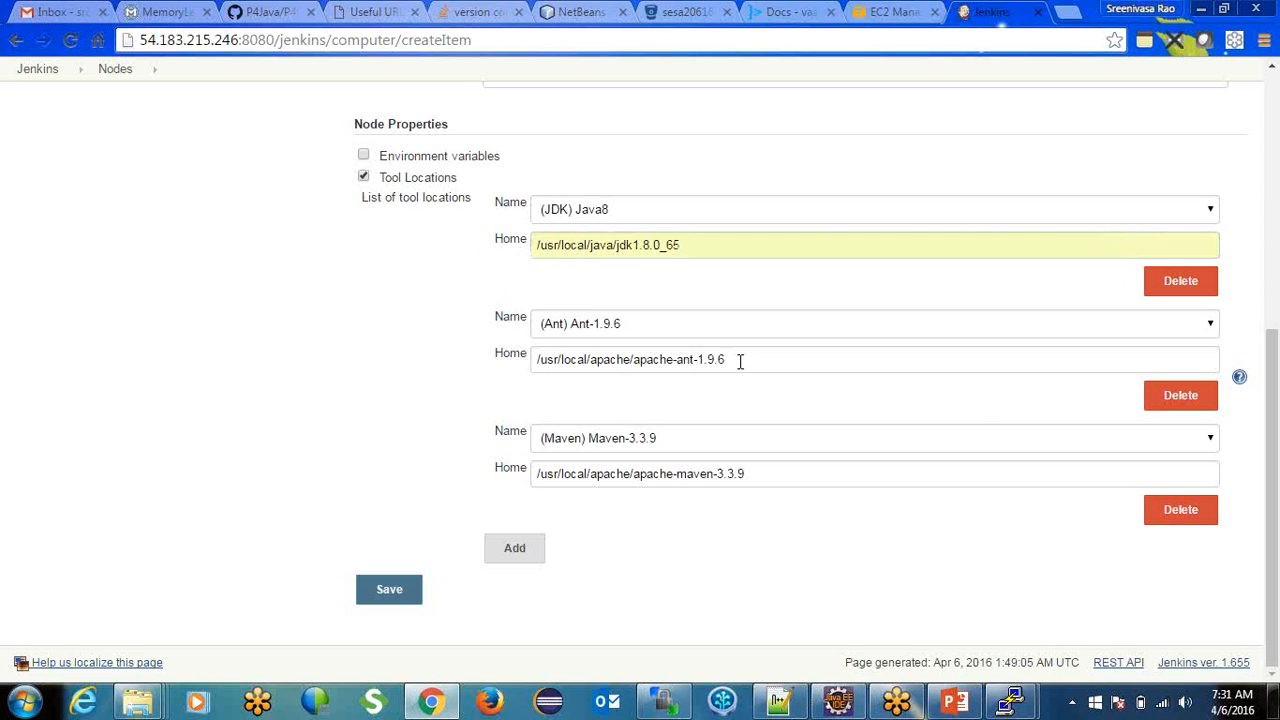
pyautogui.click(1276, 283)
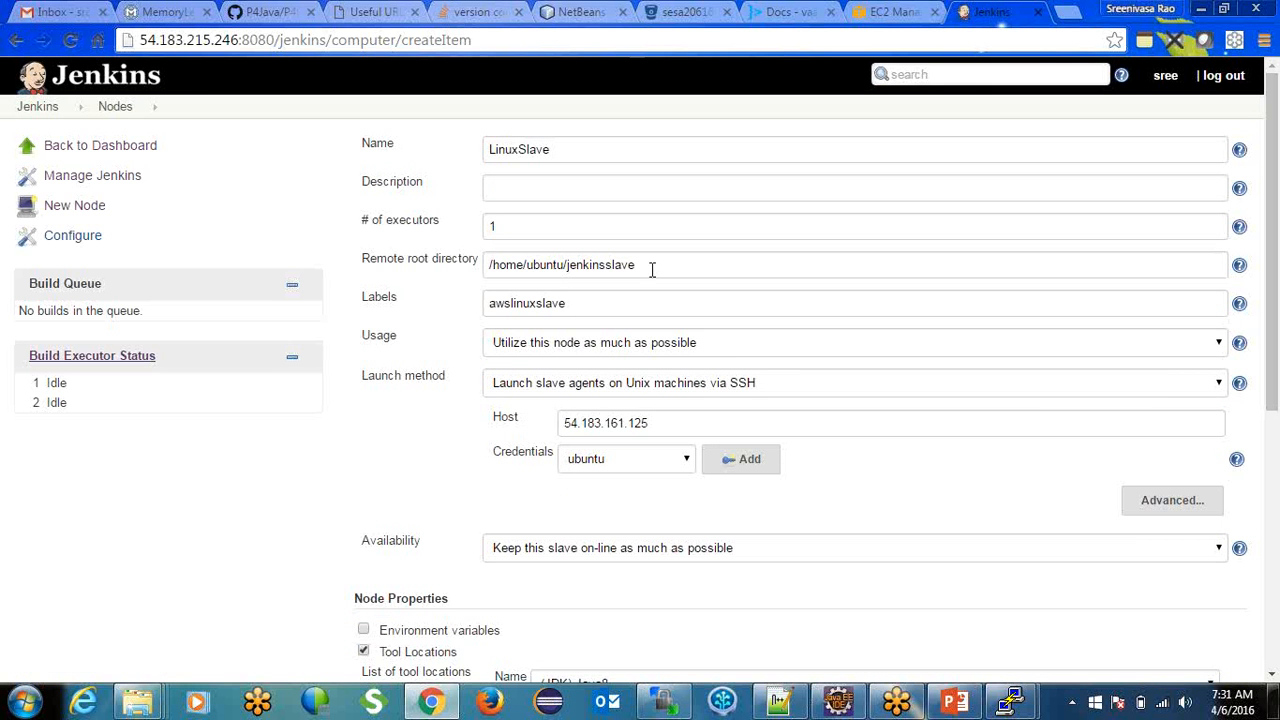
pyautogui.moveTo(646, 267); pyautogui.dragTo(467, 271)
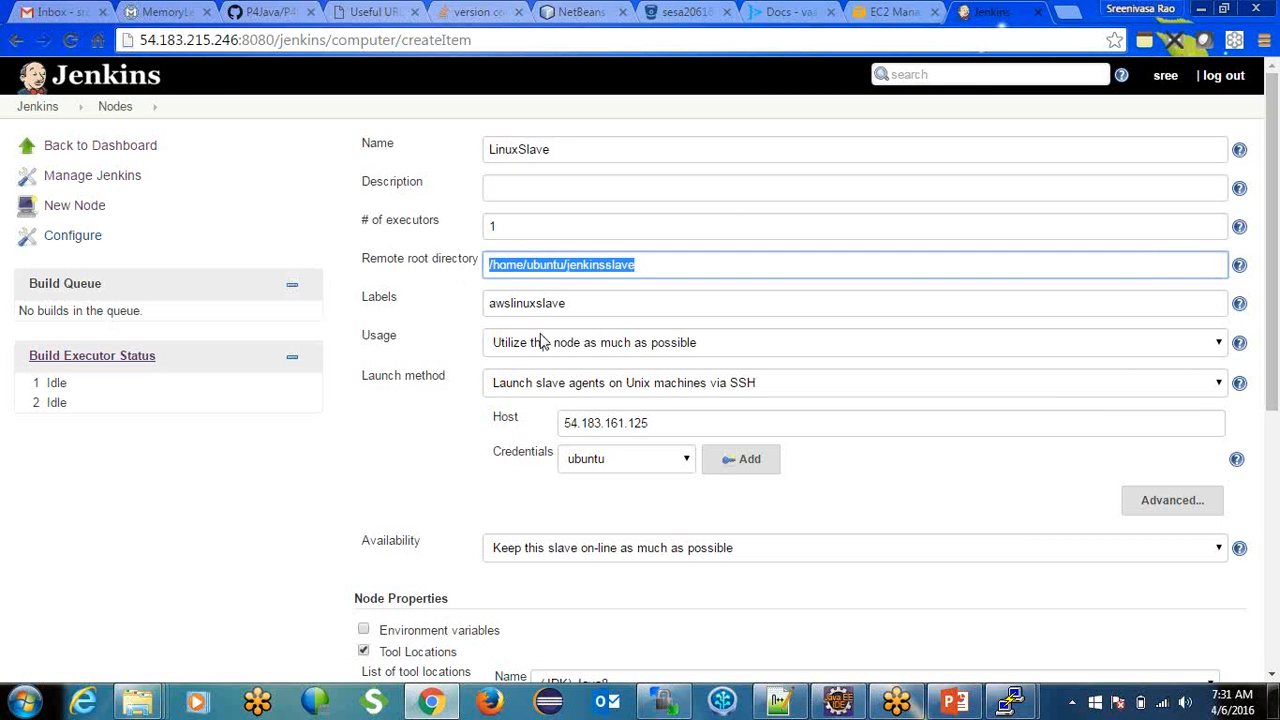
pyautogui.moveTo(1275, 290); pyautogui.dragTo(1270, 362)
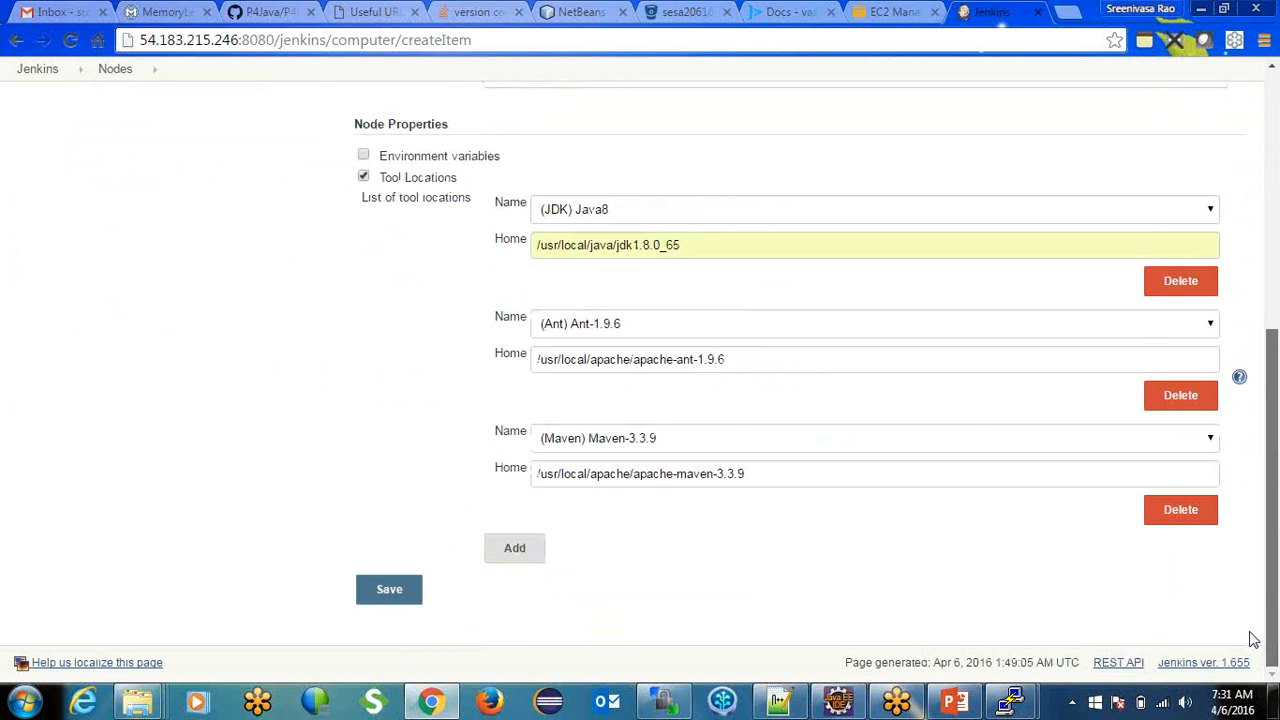
pyautogui.click(397, 593)
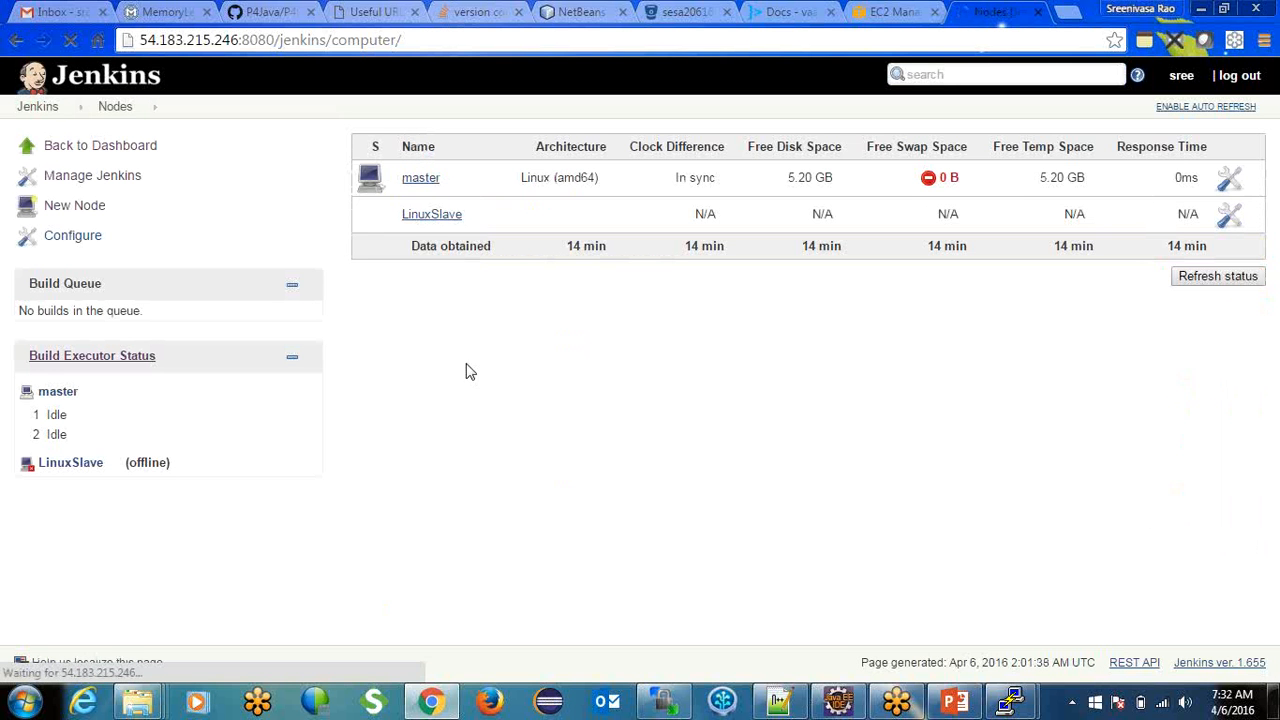
# Open the LinuxSlave node's Log from its dropdown menu on the Nodes page
pyautogui.moveTo(437, 219)
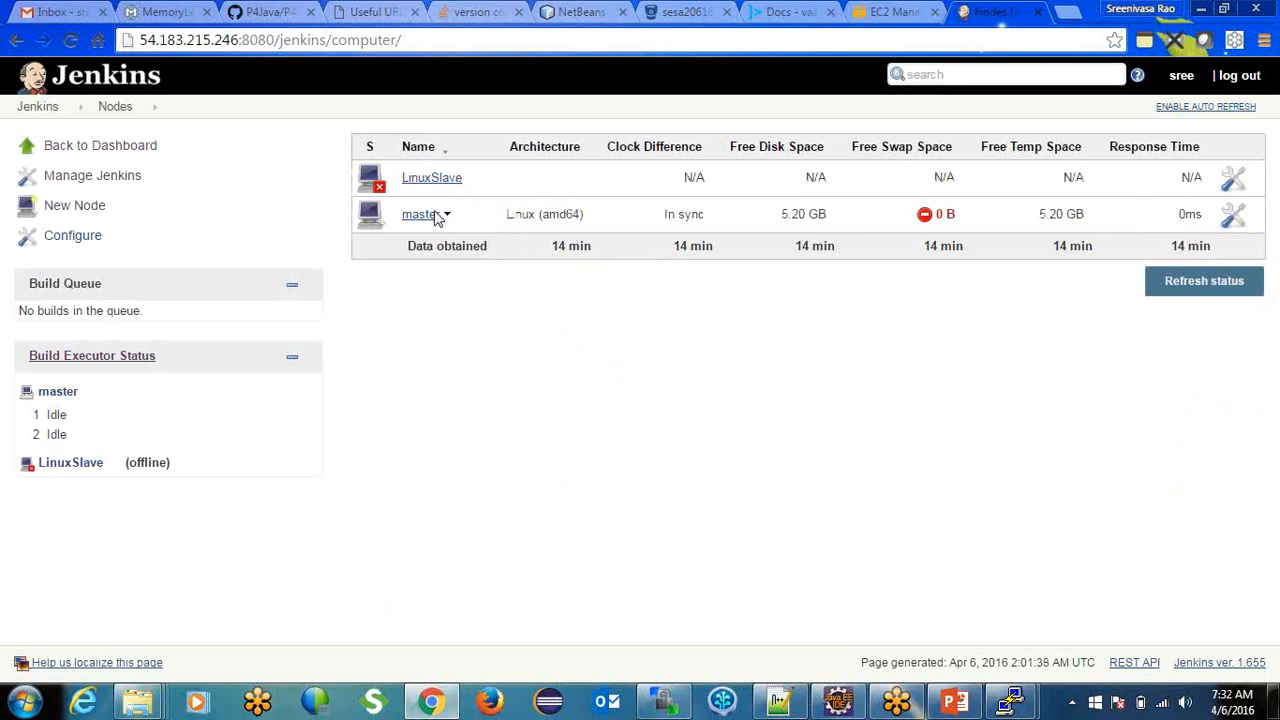
pyautogui.moveTo(449, 183)
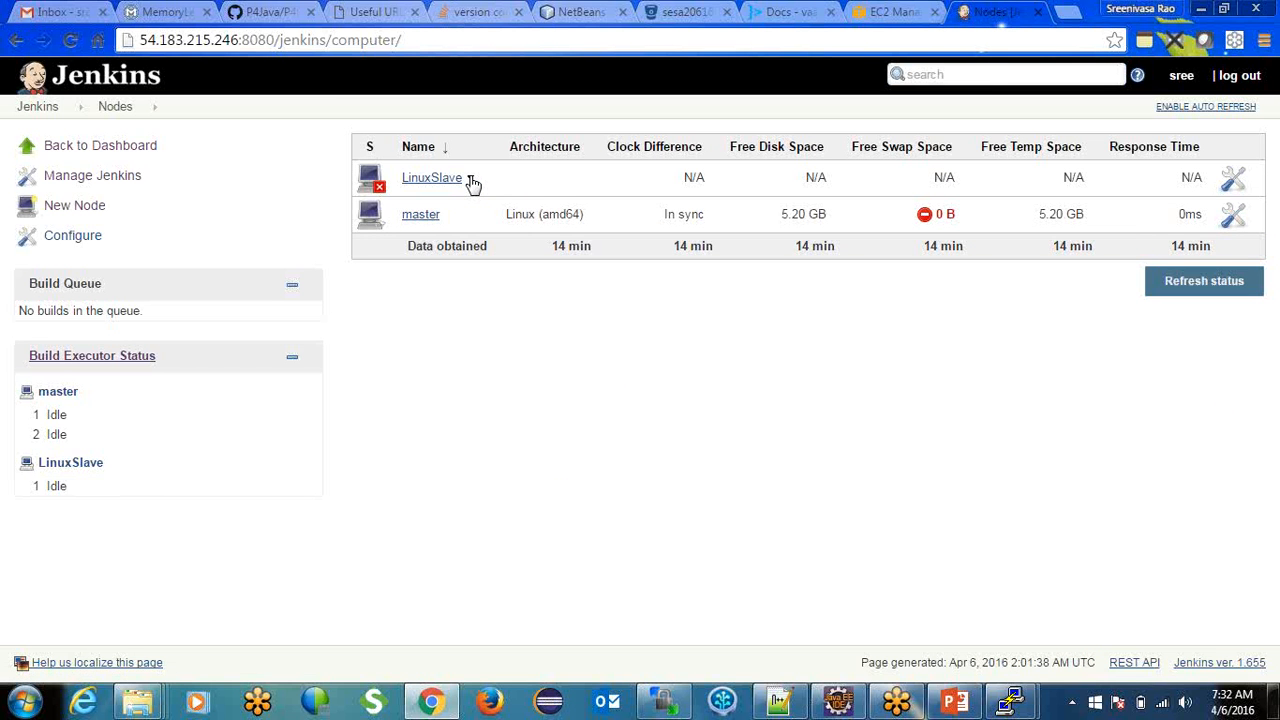
pyautogui.click(471, 181)
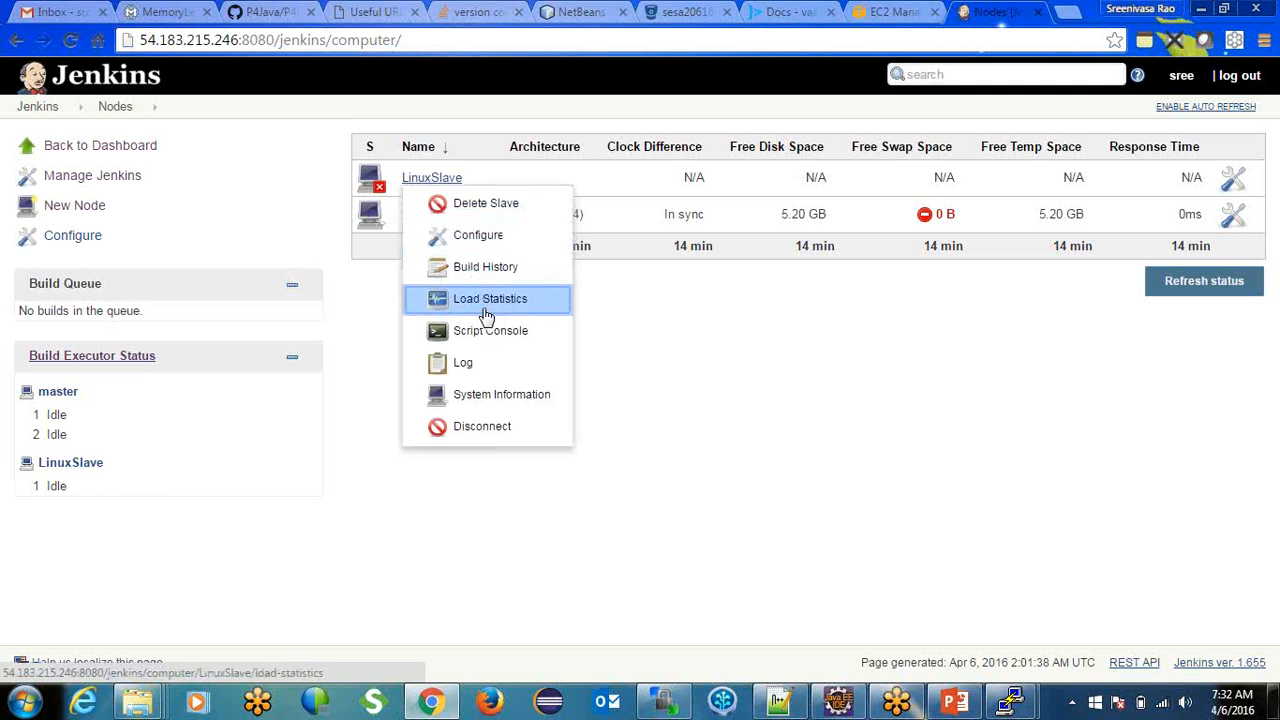
pyautogui.click(487, 369)
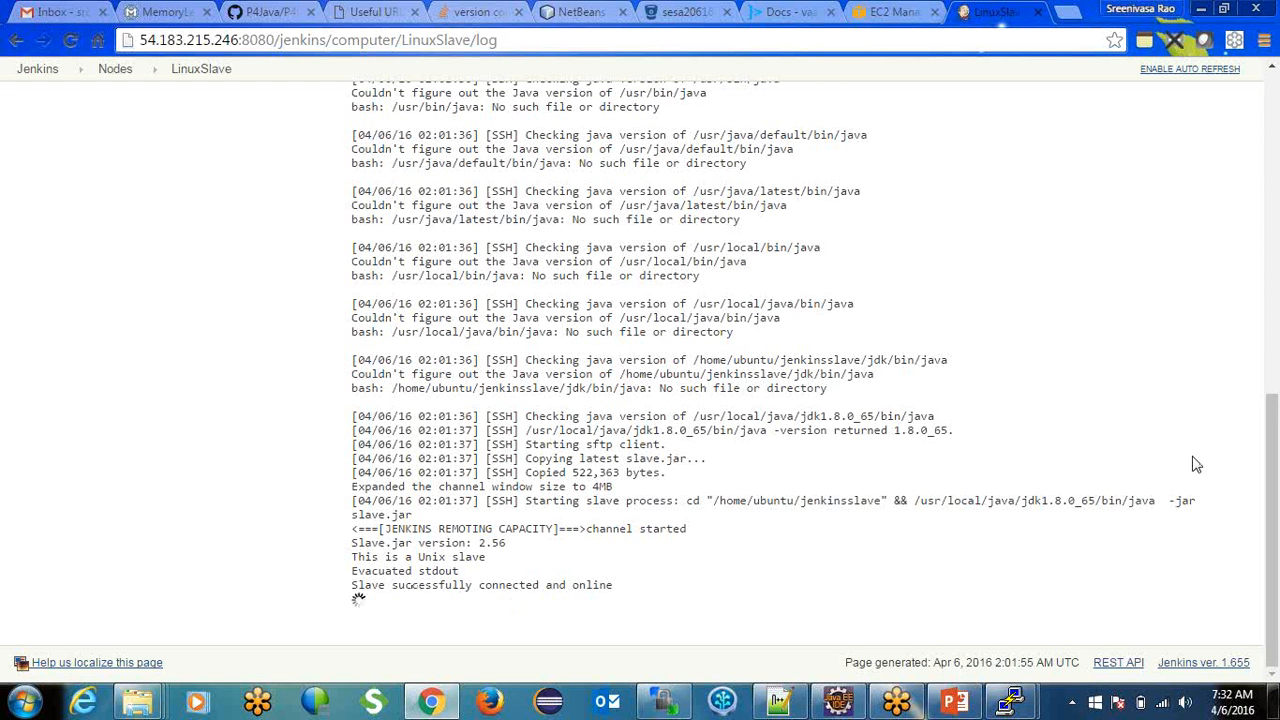
# Read through the LinuxSlave connection log's authentication and BASH lines, then go Back to List
pyautogui.moveTo(1275, 323); pyautogui.dragTo(1274, 190)
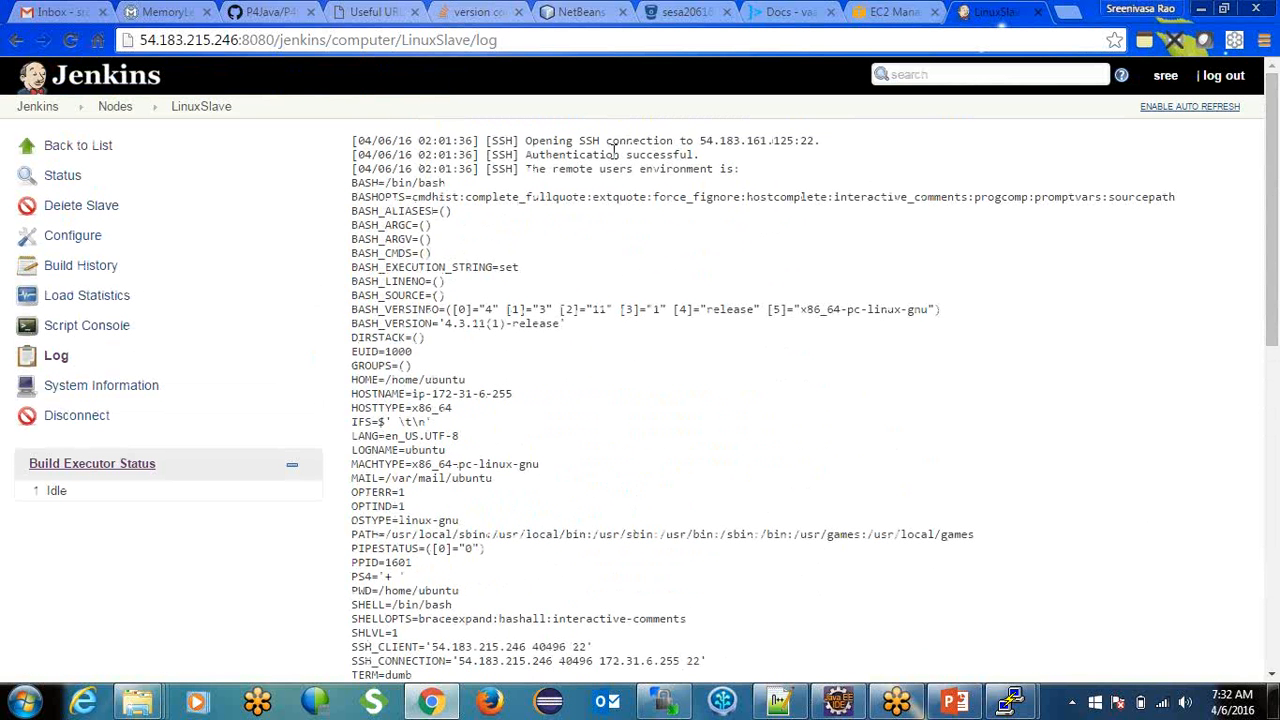
pyautogui.doubleClick(556, 157)
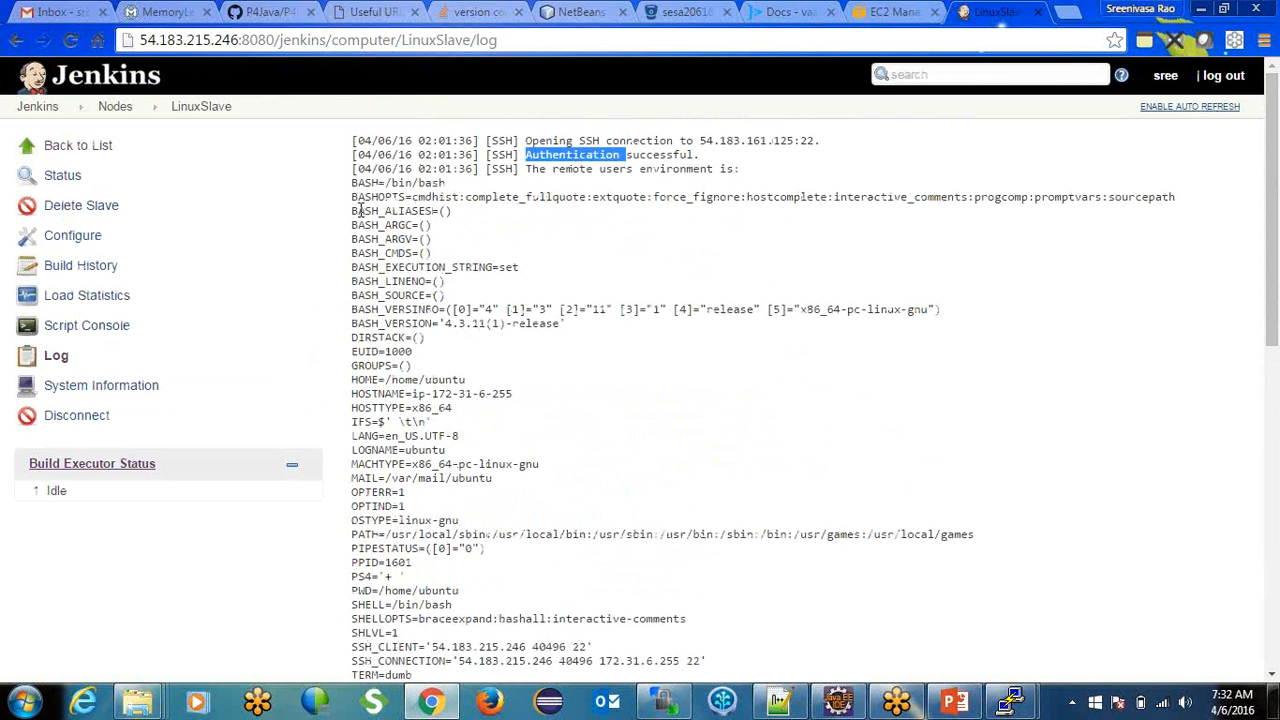
pyautogui.moveTo(350, 206); pyautogui.dragTo(663, 363)
pyautogui.click(663, 363)
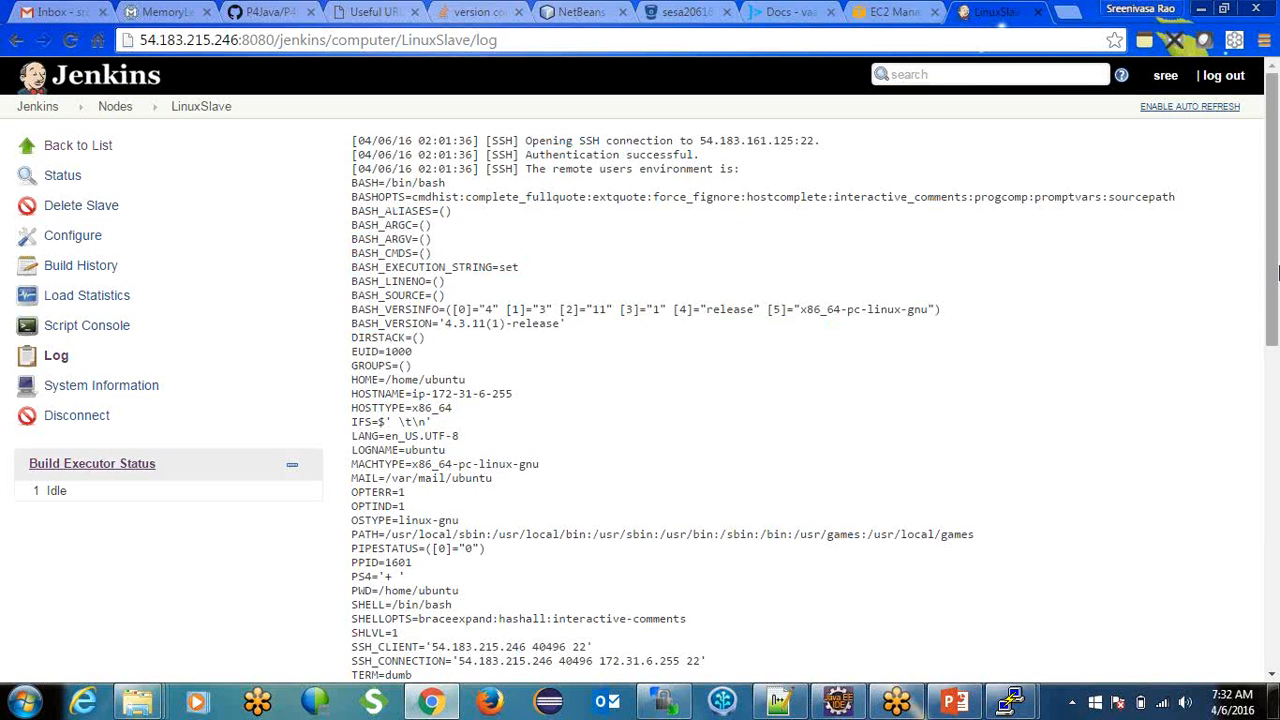
pyautogui.moveTo(1276, 253); pyautogui.dragTo(1278, 598)
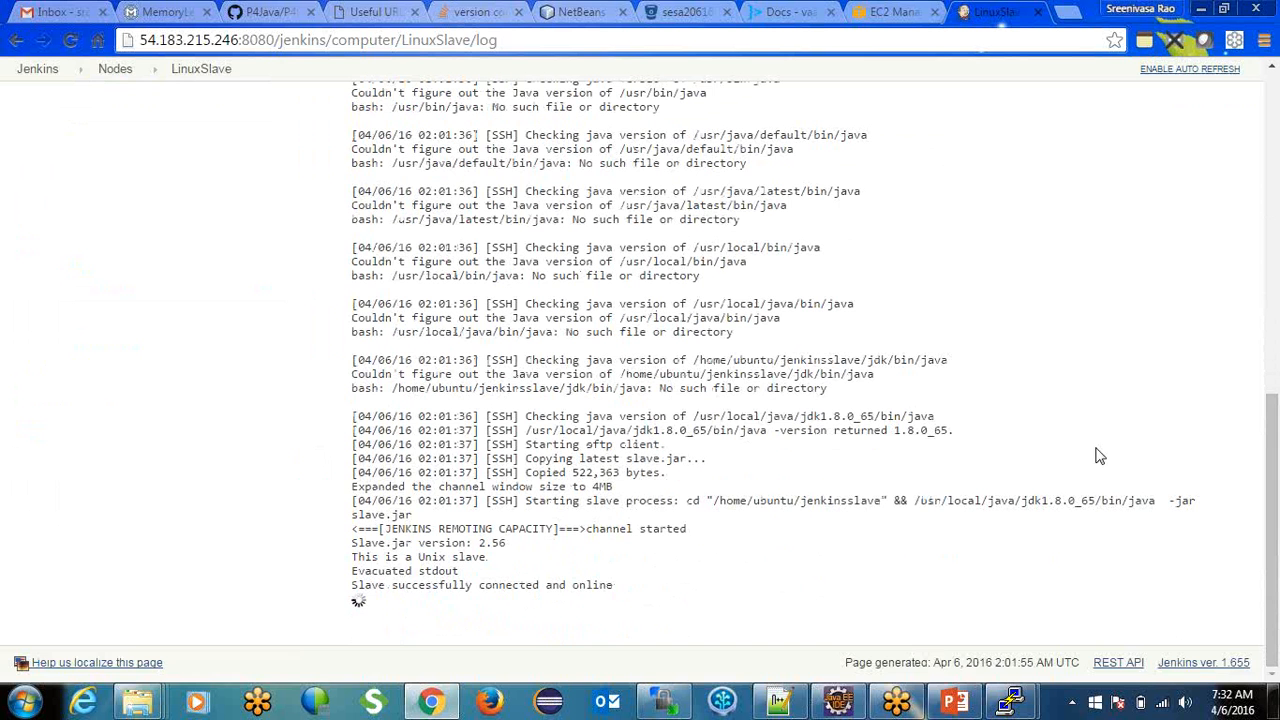
pyautogui.scroll(7, 1274, 122)
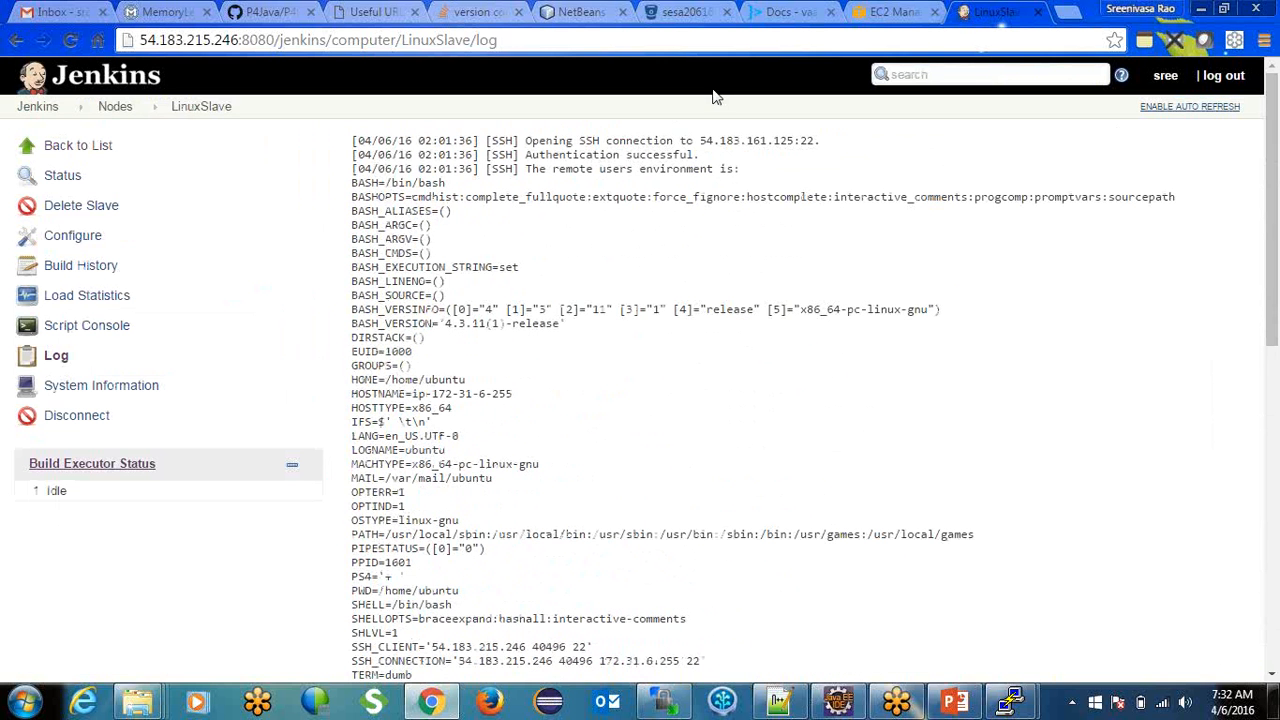
pyautogui.click(83, 150)
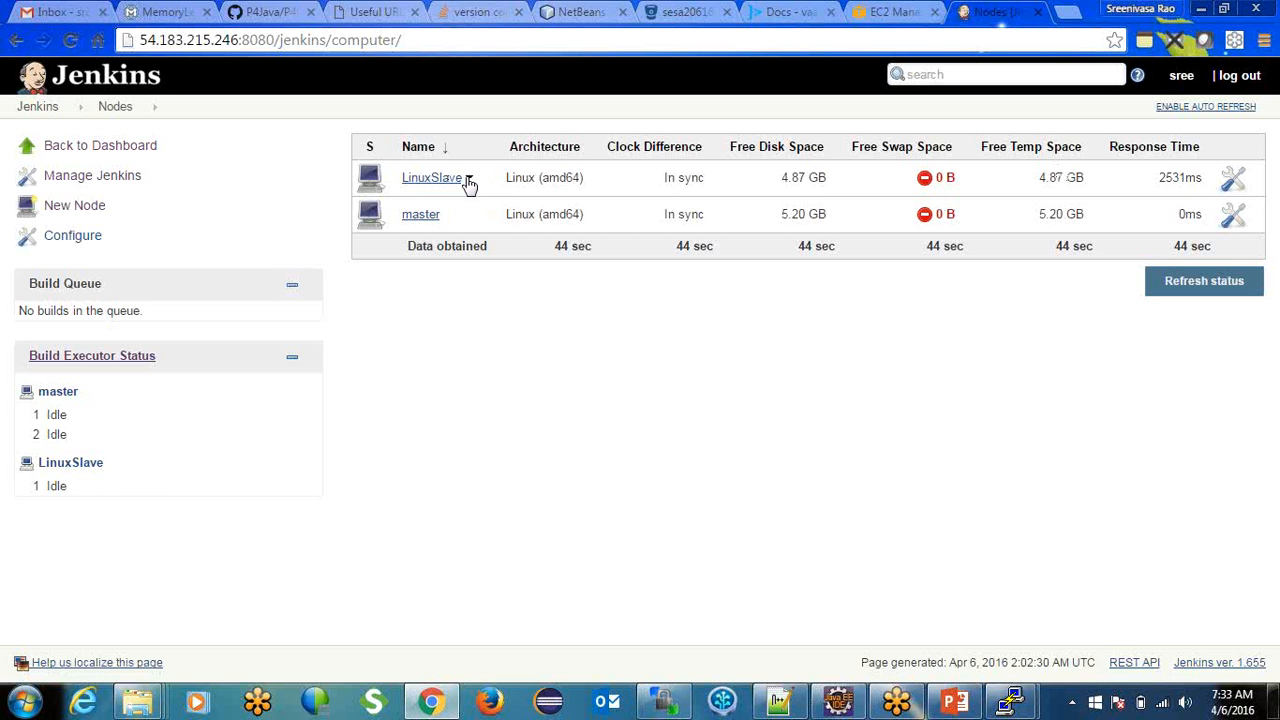
# Open LinuxSlave's status page, then view its Configure, Build History and Load Statistics pages
pyautogui.click(469, 181)
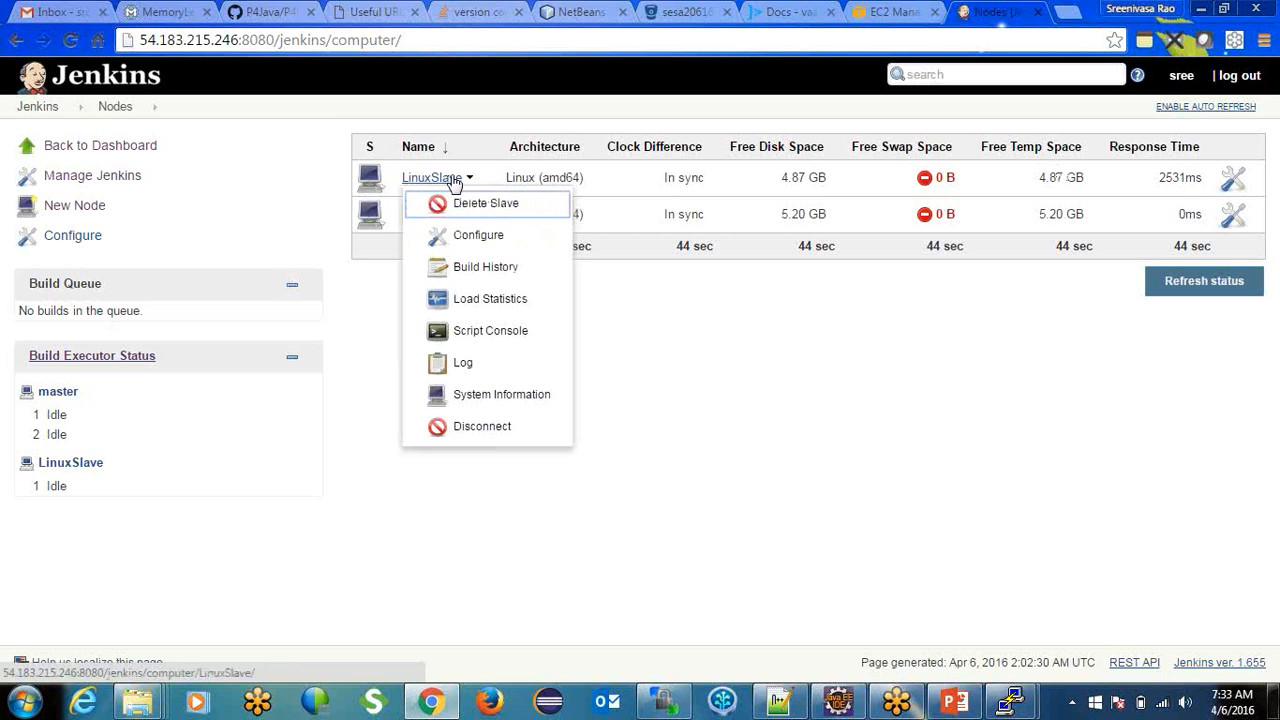
pyautogui.click(413, 185)
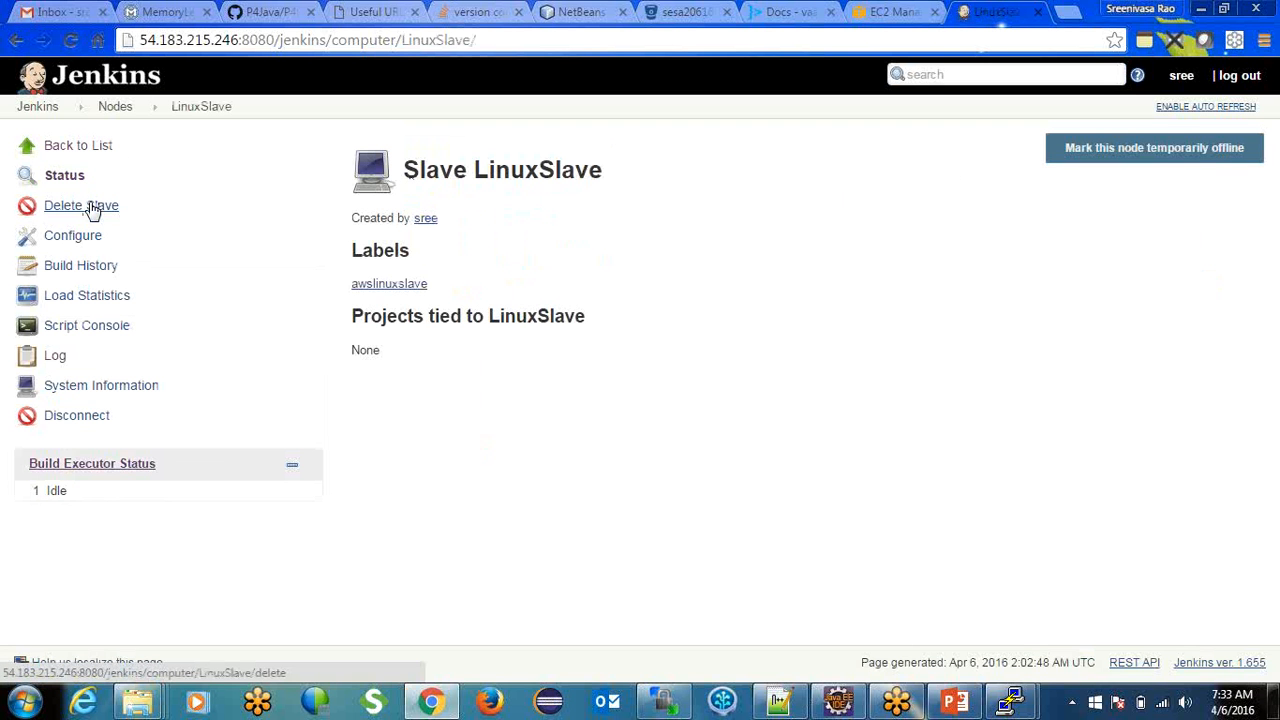
pyautogui.click(83, 244)
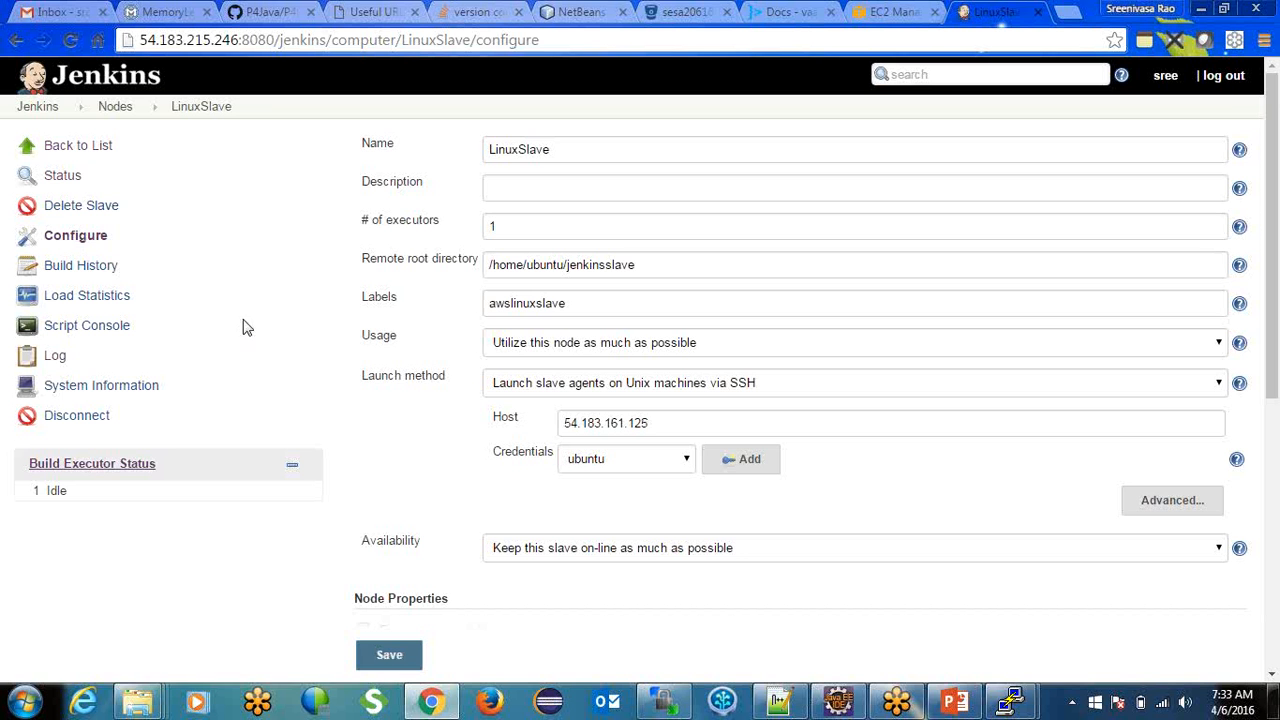
pyautogui.click(82, 272)
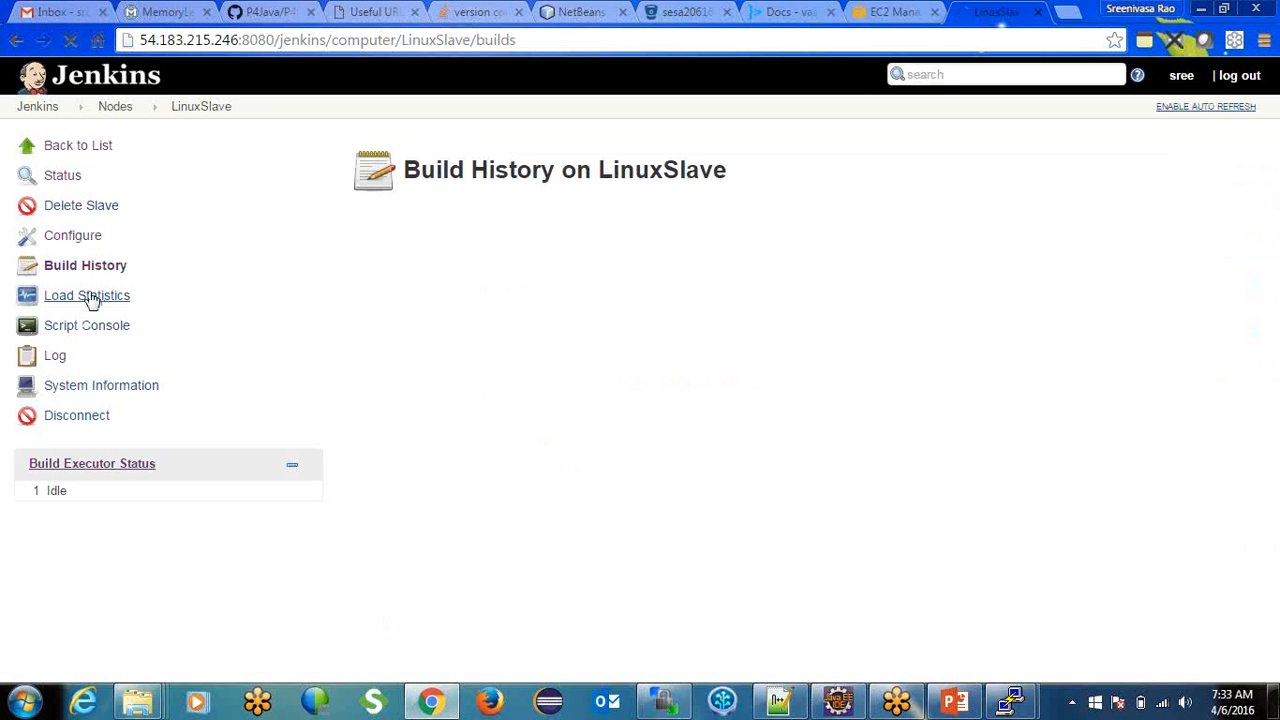
pyautogui.click(90, 298)
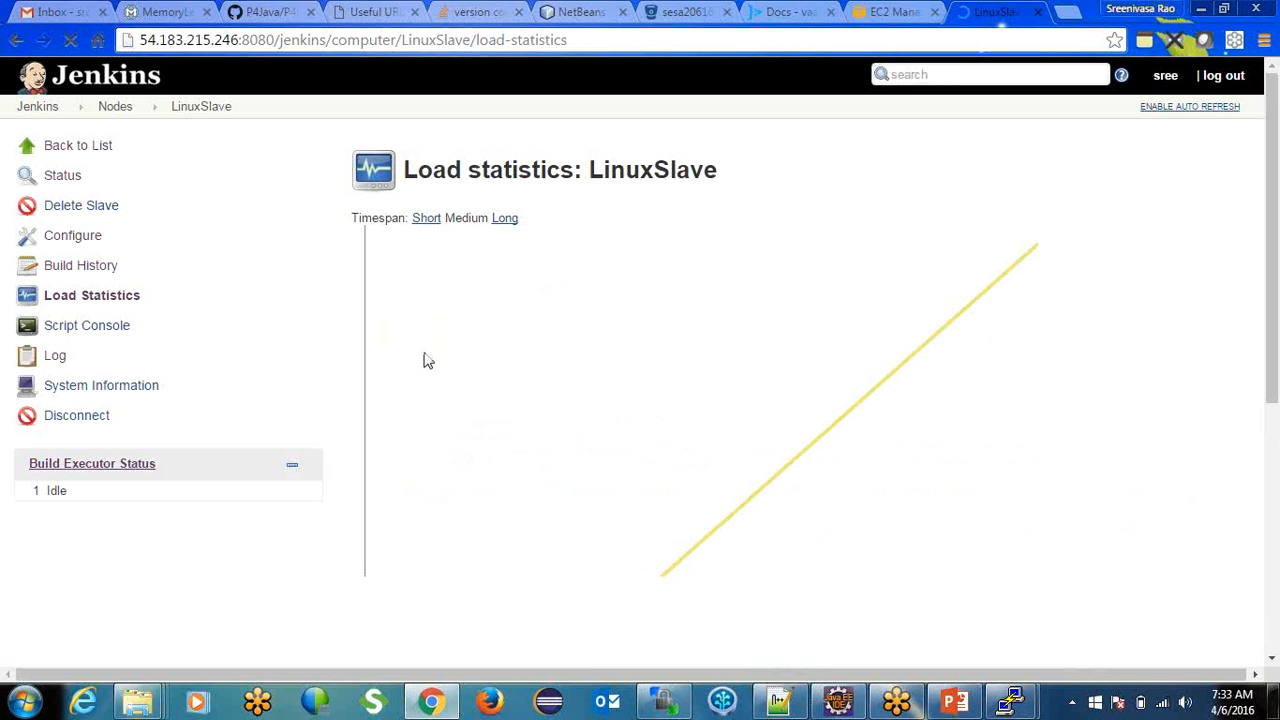
# View LinuxSlave's Script Console, Log and finally its System Information
pyautogui.click(97, 331)
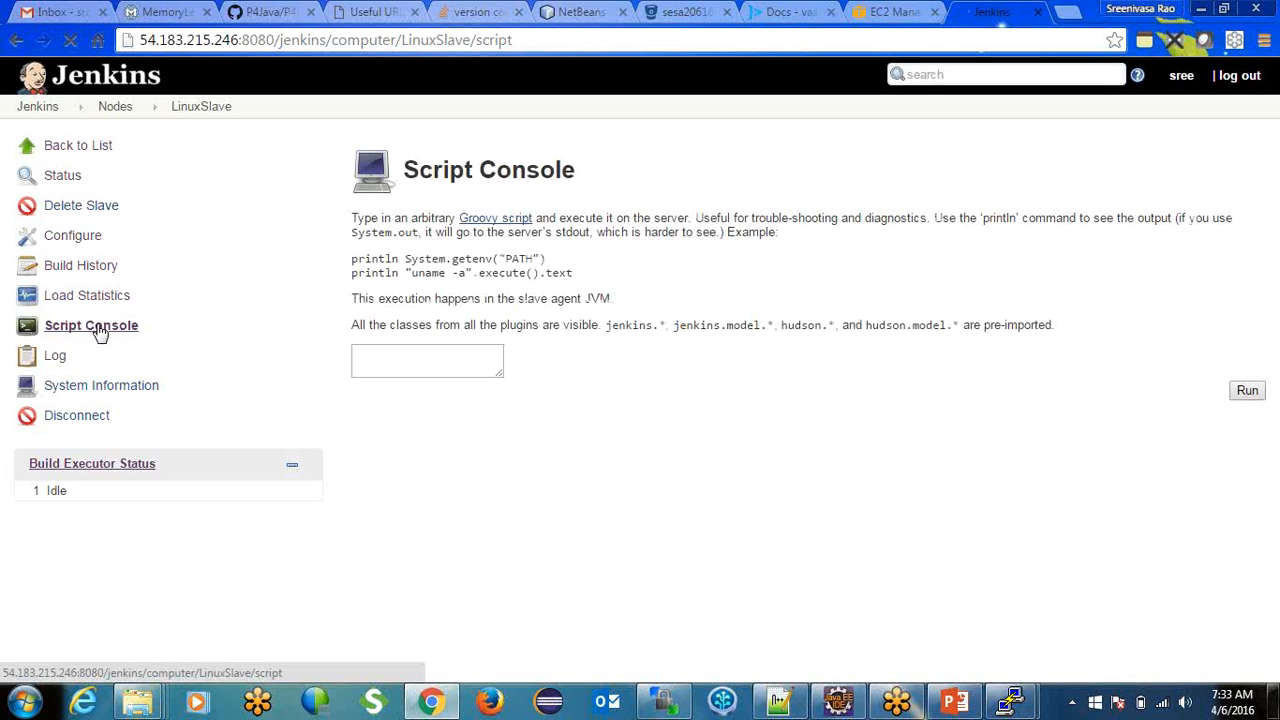
pyautogui.click(55, 358)
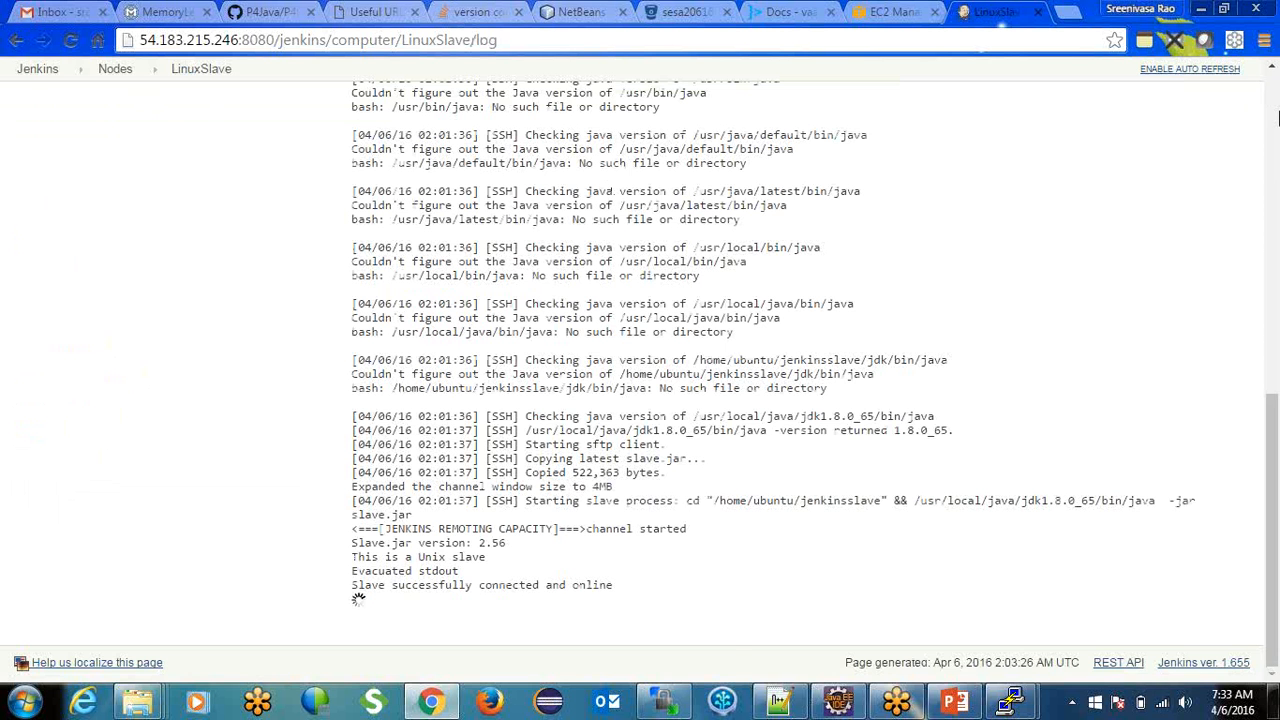
pyautogui.scroll(4, 1268, 120)
pyautogui.scroll(1, 1277, 120)
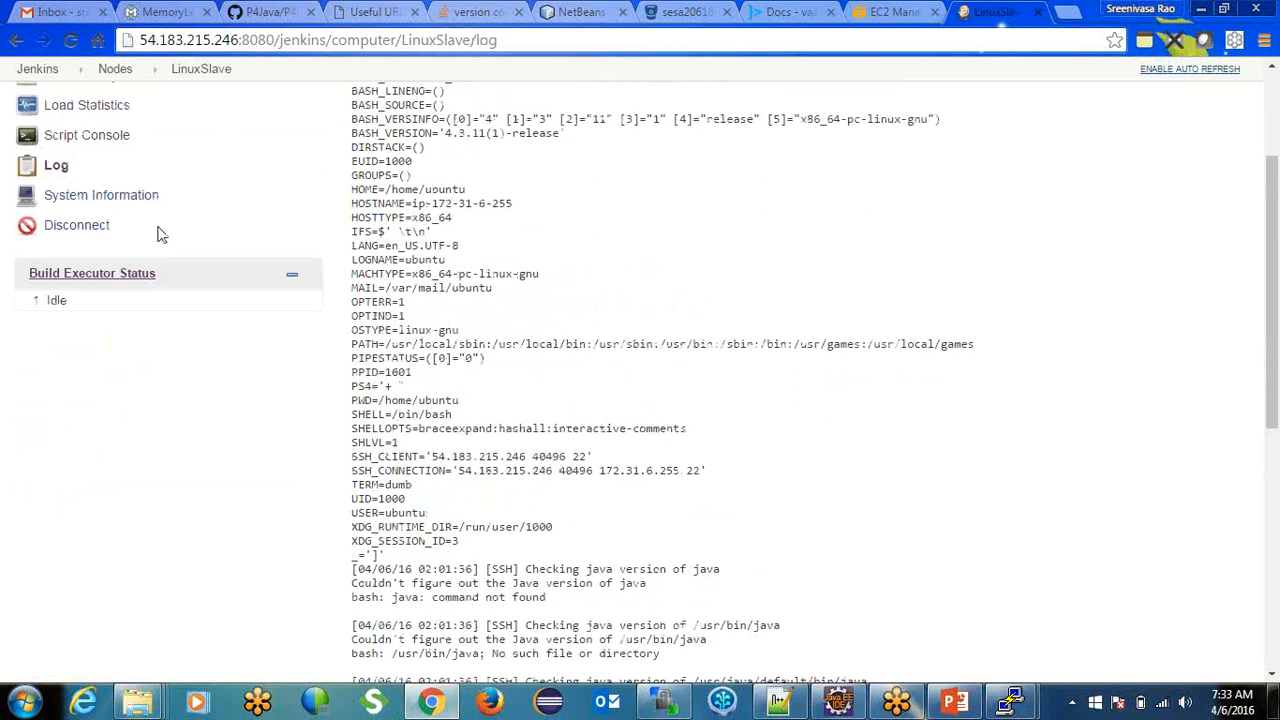
pyautogui.click(130, 201)
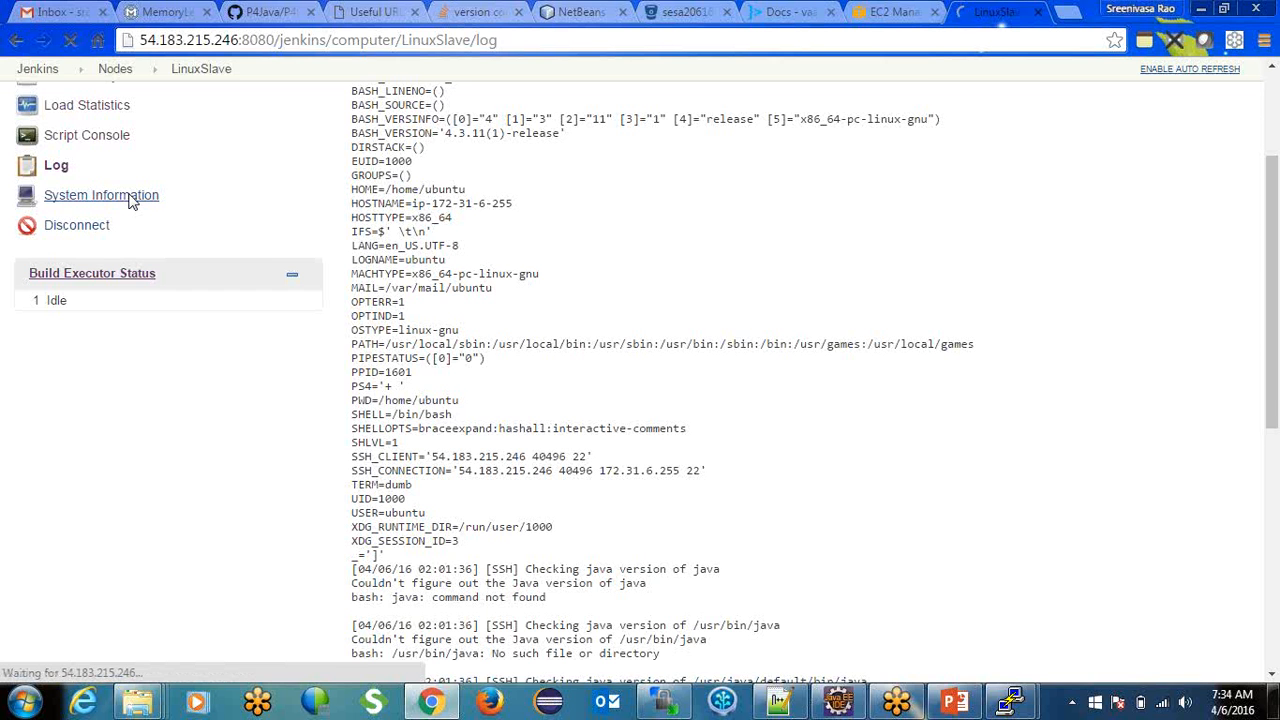
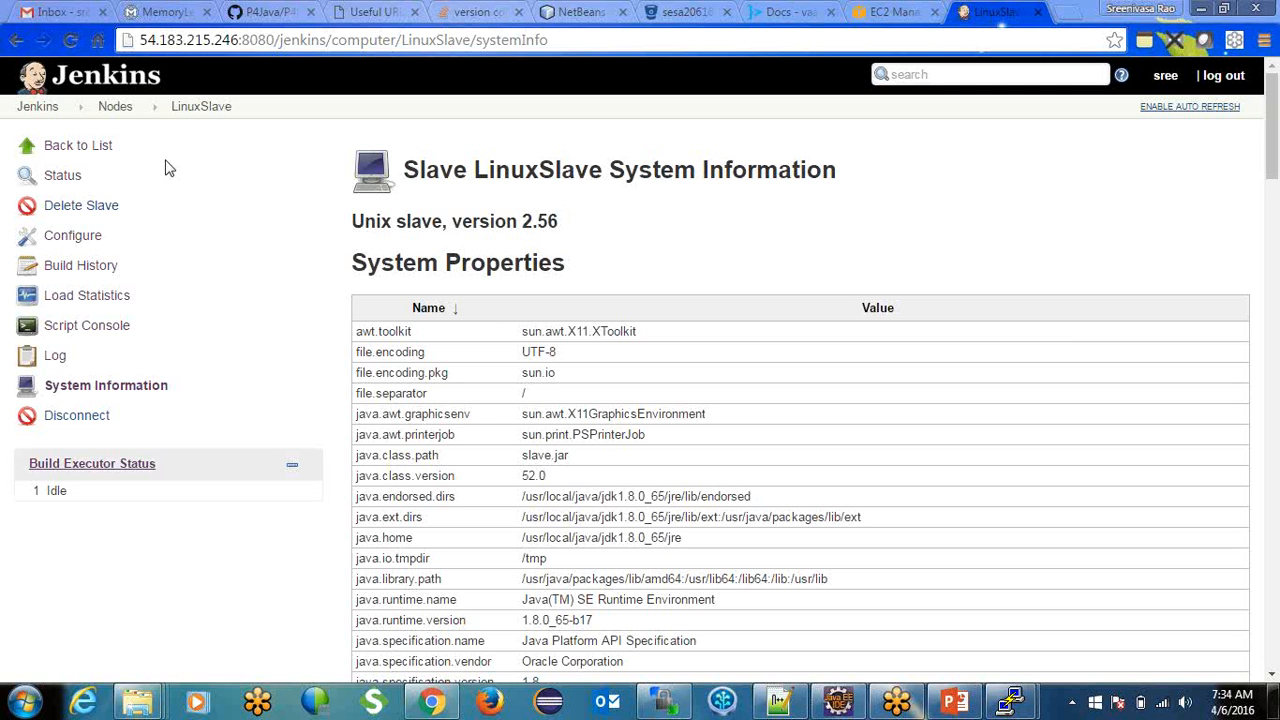
# Leave LinuxSlave's system information for the nodes list, then return to the Jenkins dashboard
pyautogui.click(97, 150)
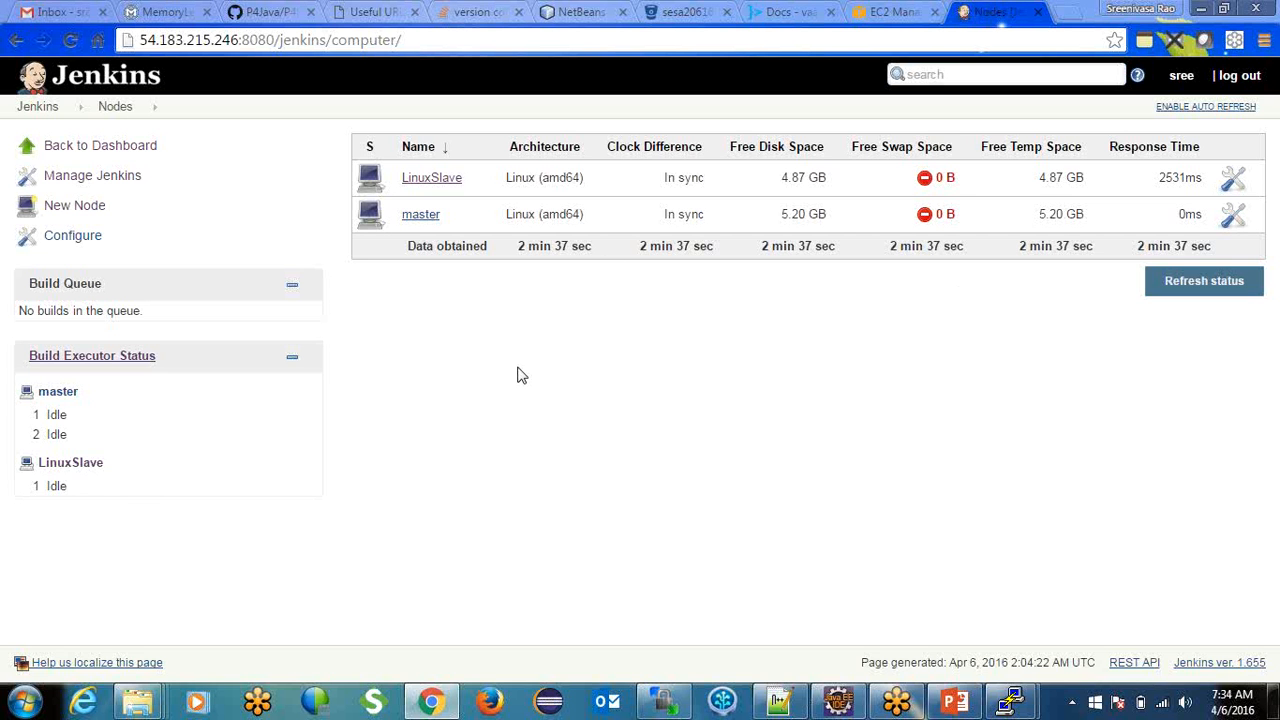
pyautogui.moveTo(443, 174)
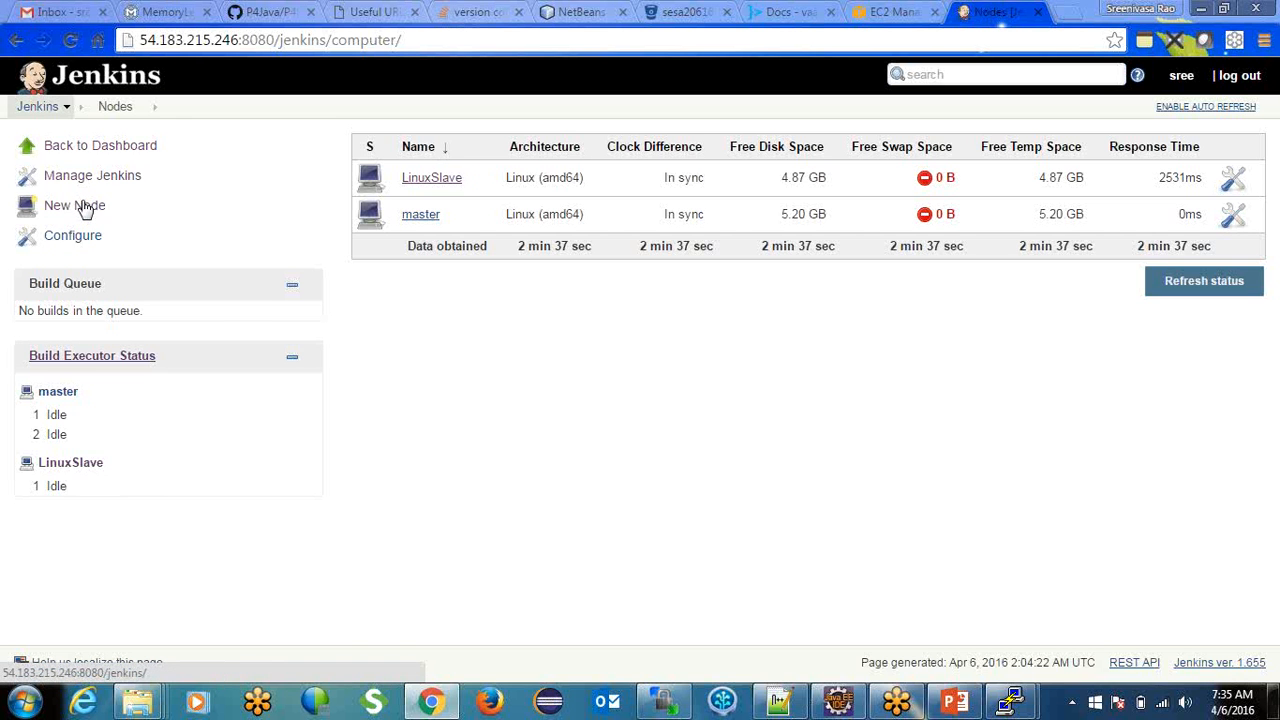
pyautogui.click(49, 108)
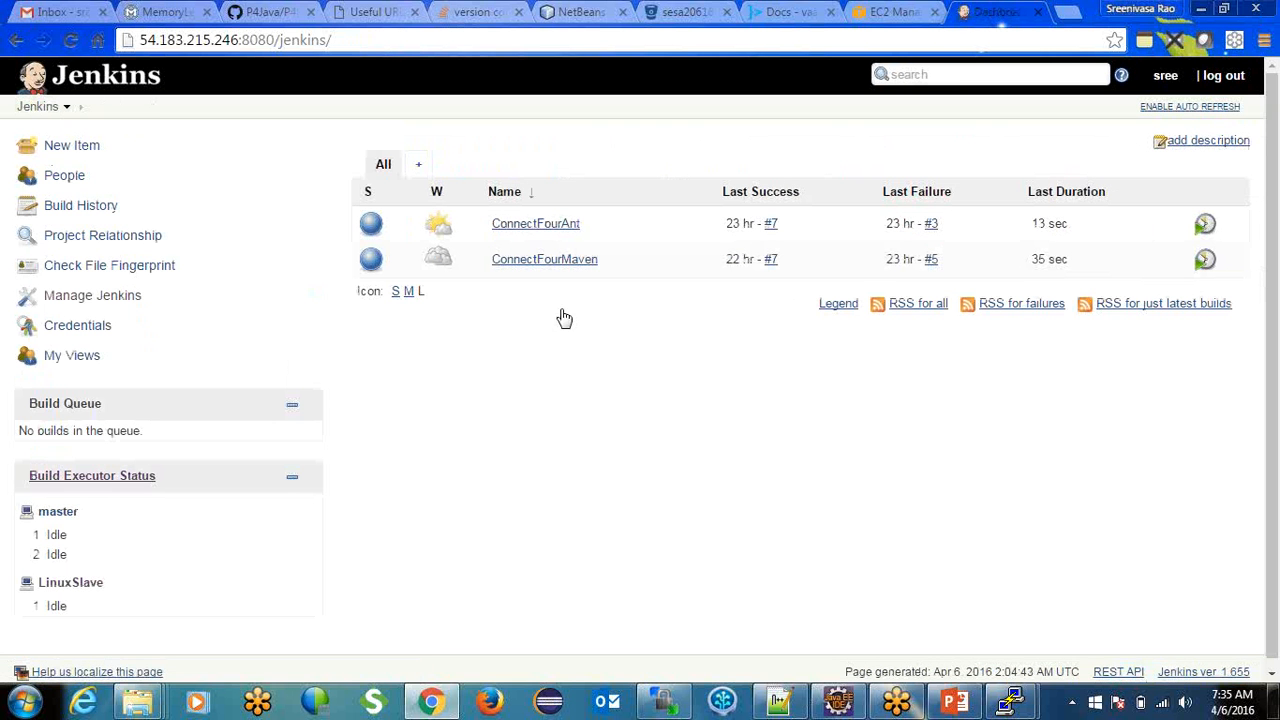
# Open the ConnectFourAnt job's Configure page and scroll through its settings
pyautogui.click(563, 224)
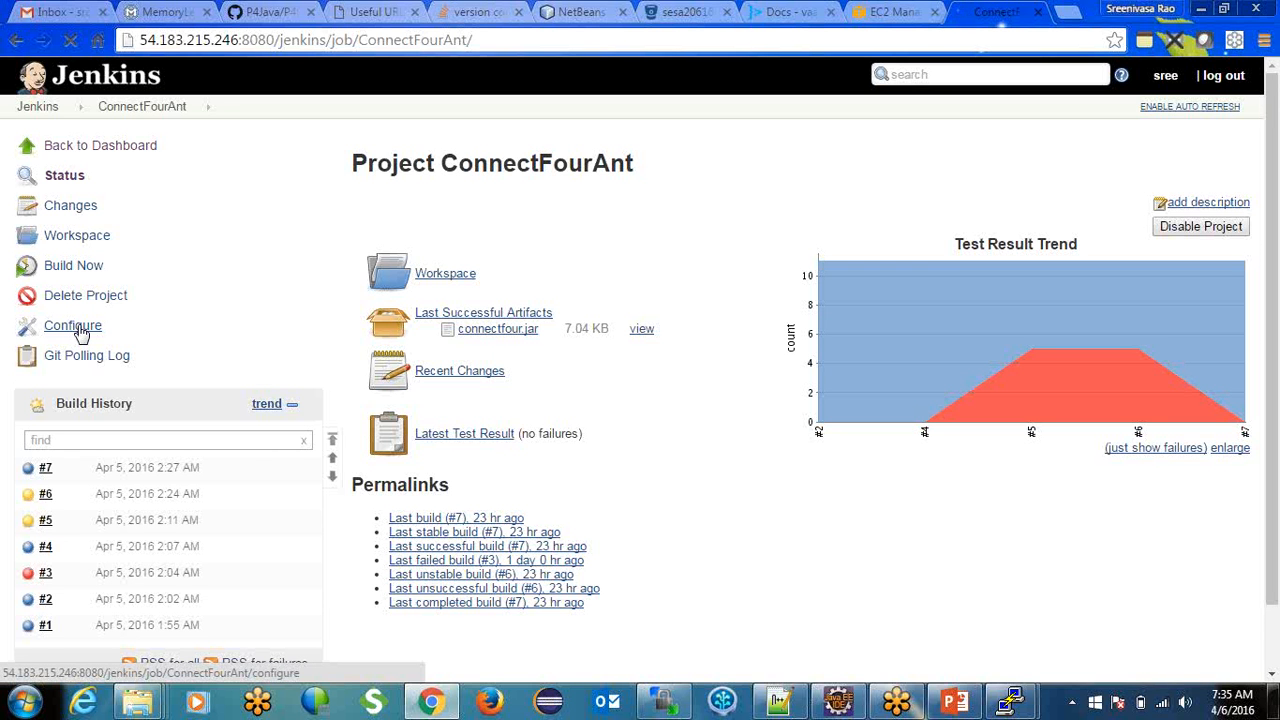
pyautogui.click(80, 333)
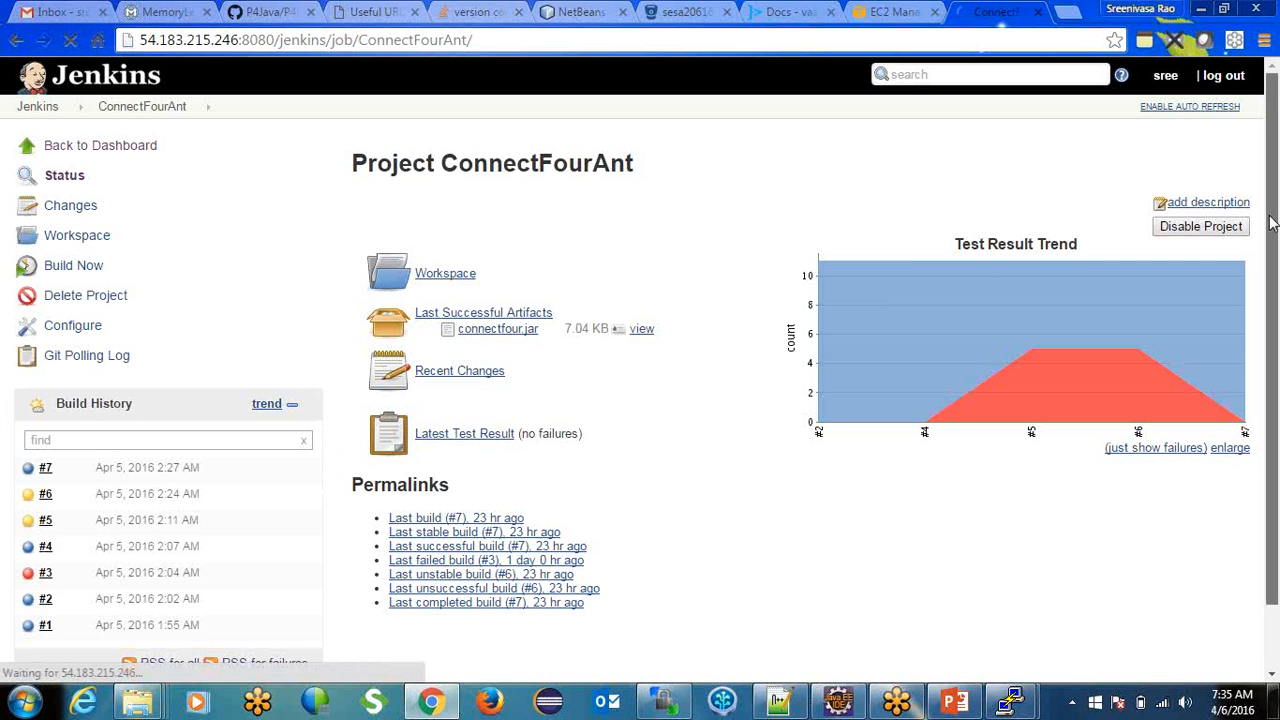
pyautogui.moveTo(1272, 222); pyautogui.dragTo(1272, 322)
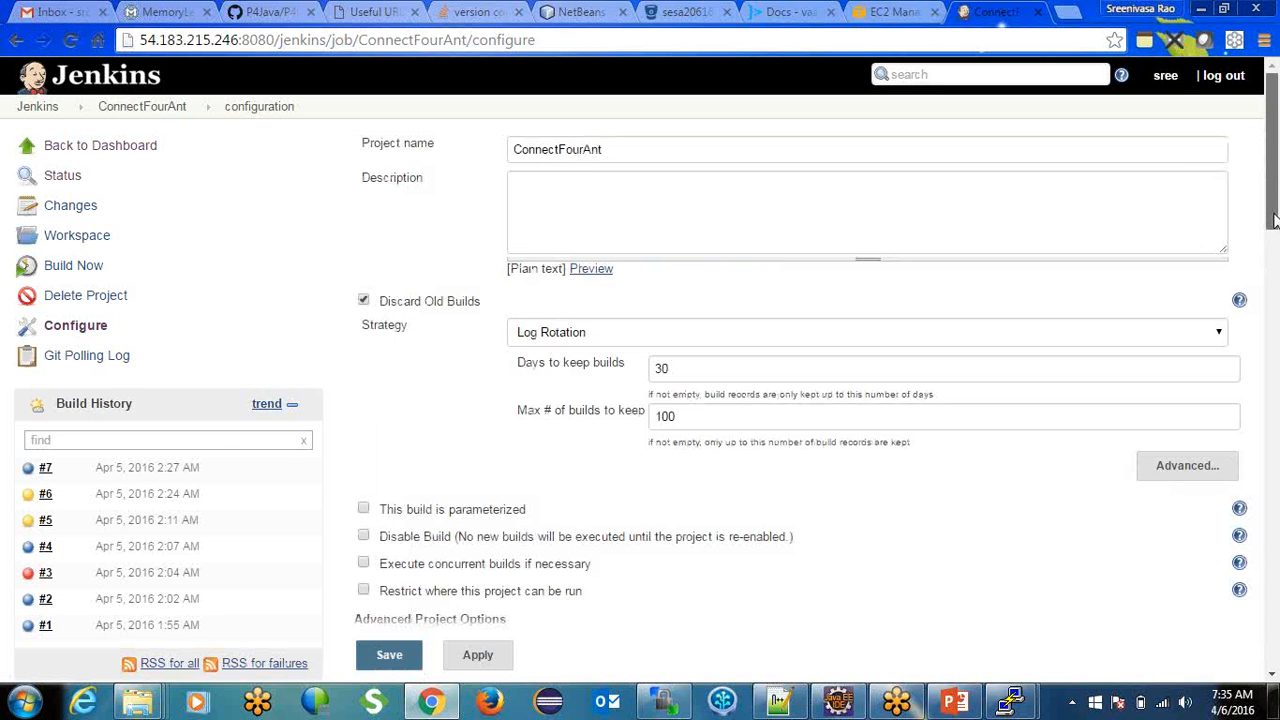
# Restrict ConnectFourAnt to run only on nodes matching the label expression awslinuxslave
pyautogui.moveTo(1273, 222); pyautogui.dragTo(1273, 308)
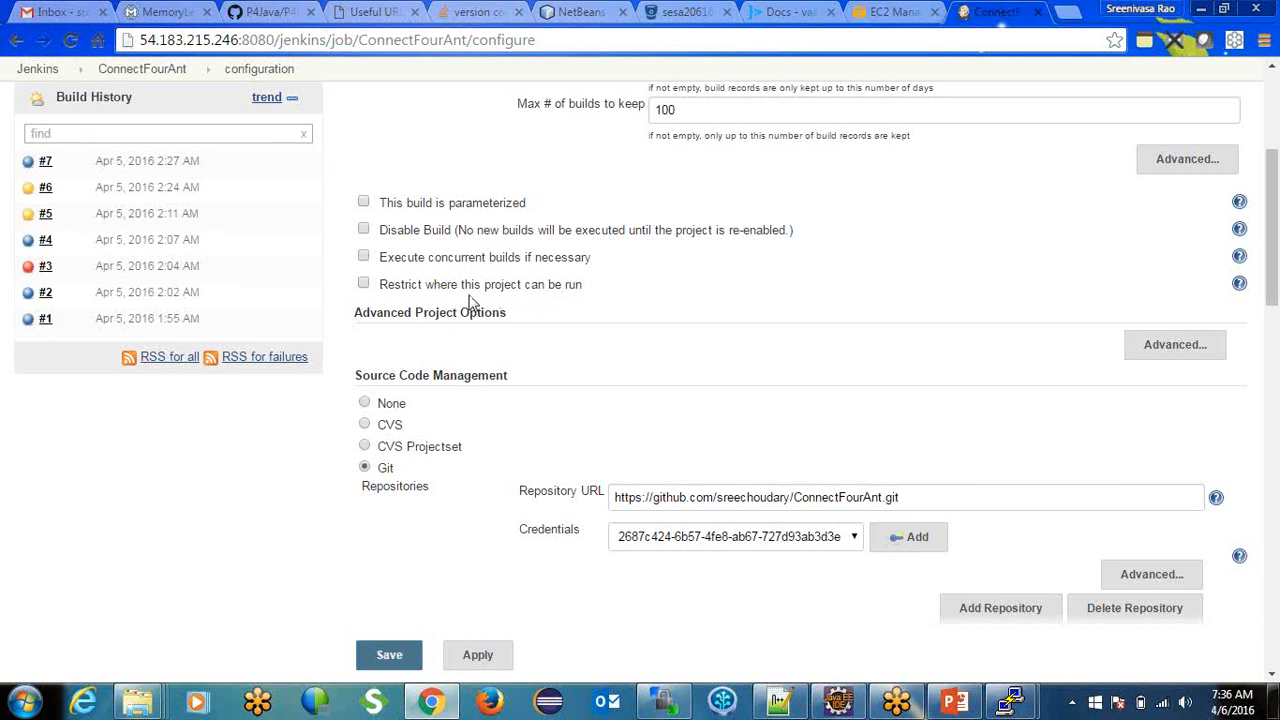
pyautogui.click(364, 286)
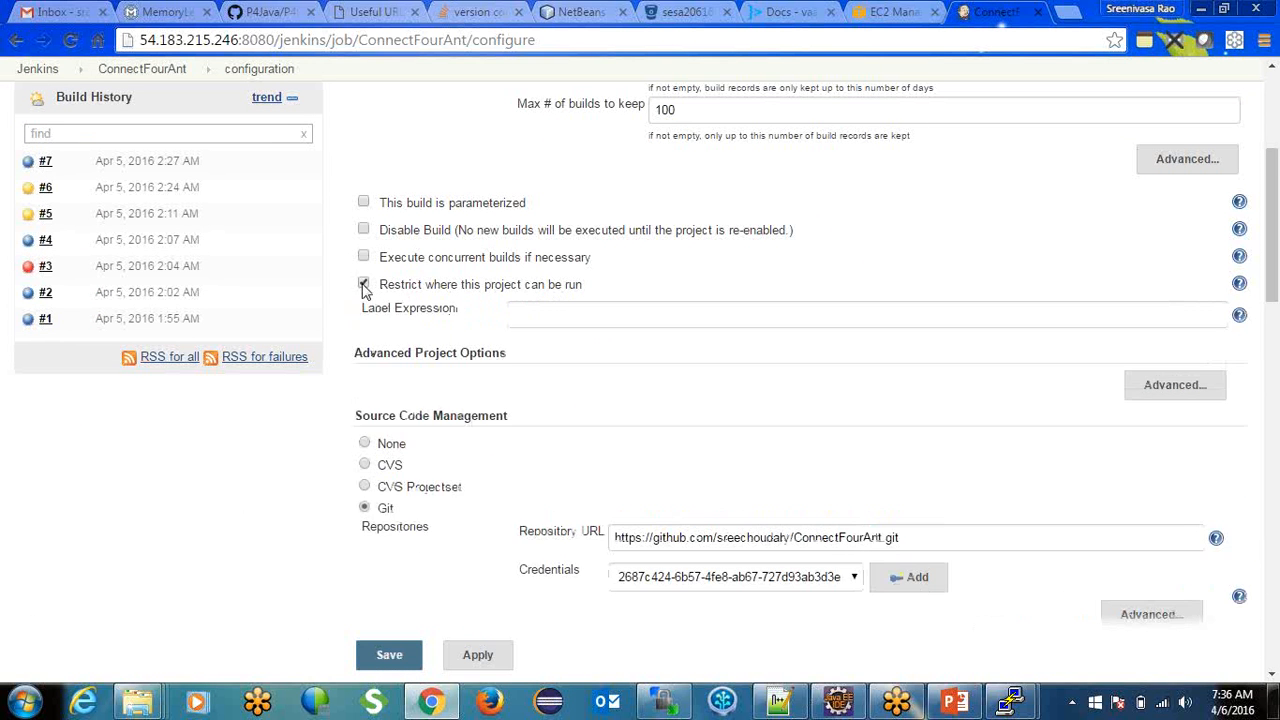
pyautogui.click(538, 314)
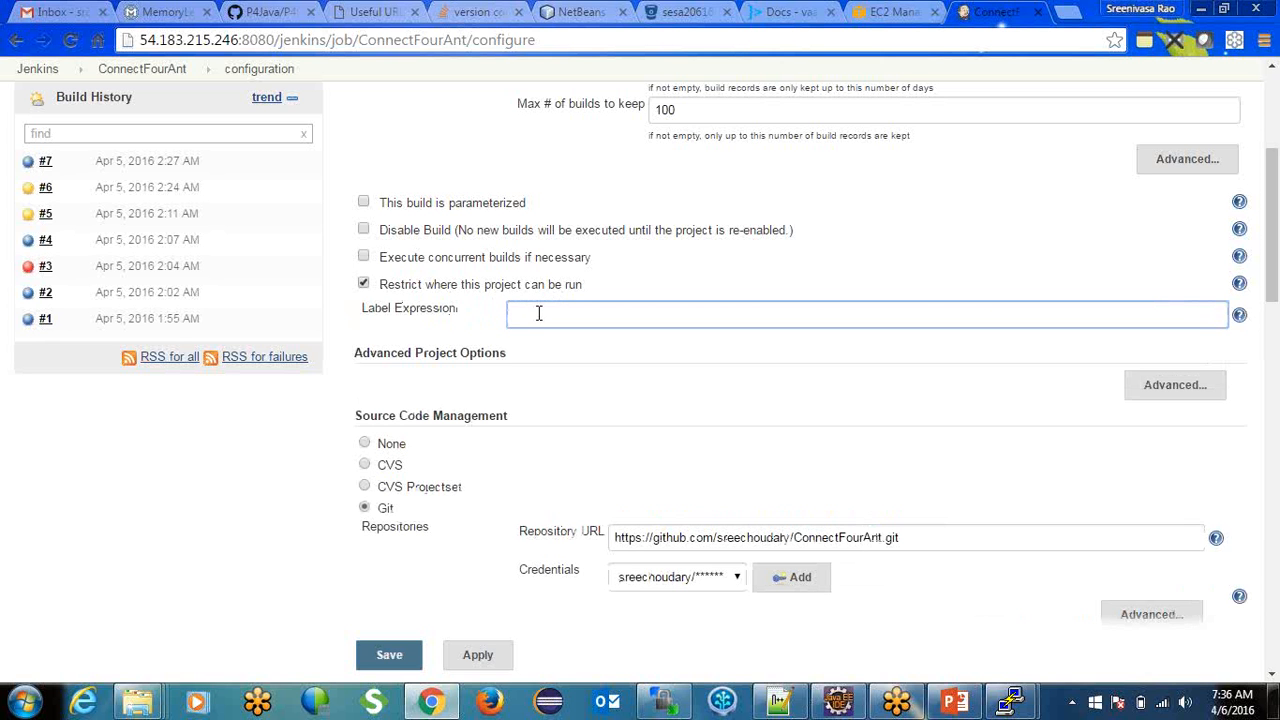
pyautogui.write('awslinuxslave')
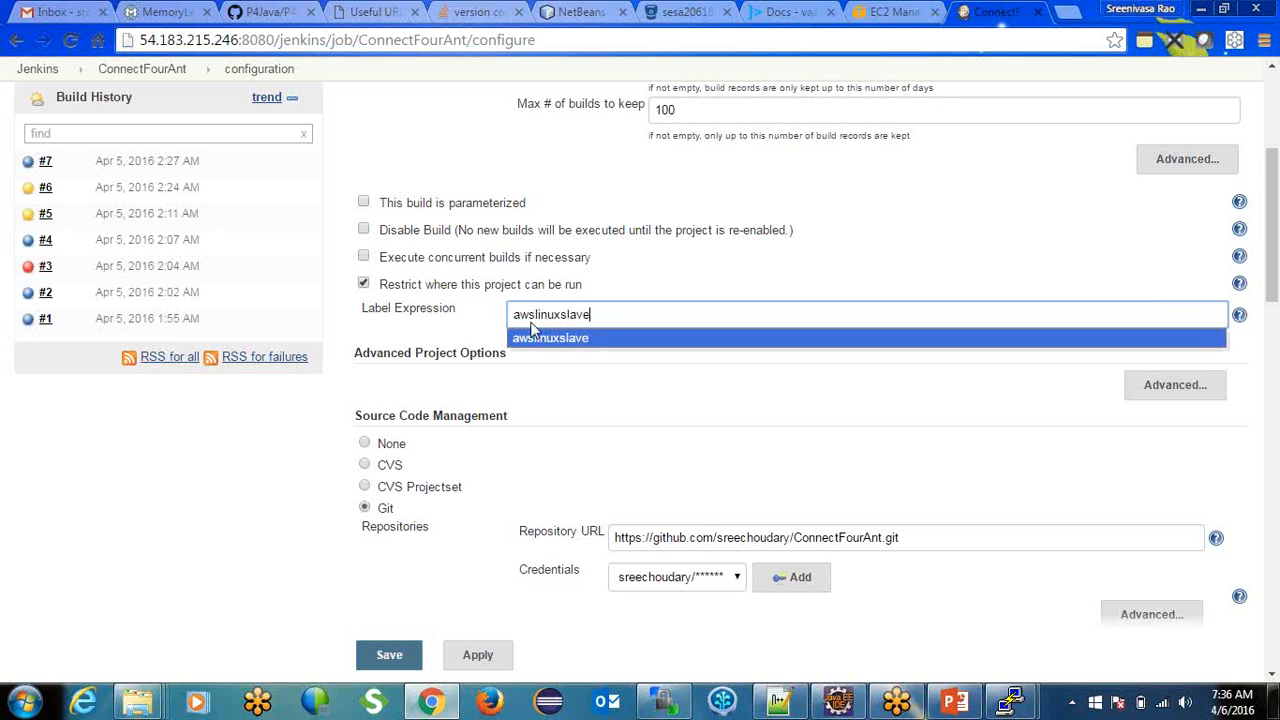
pyautogui.click(528, 341)
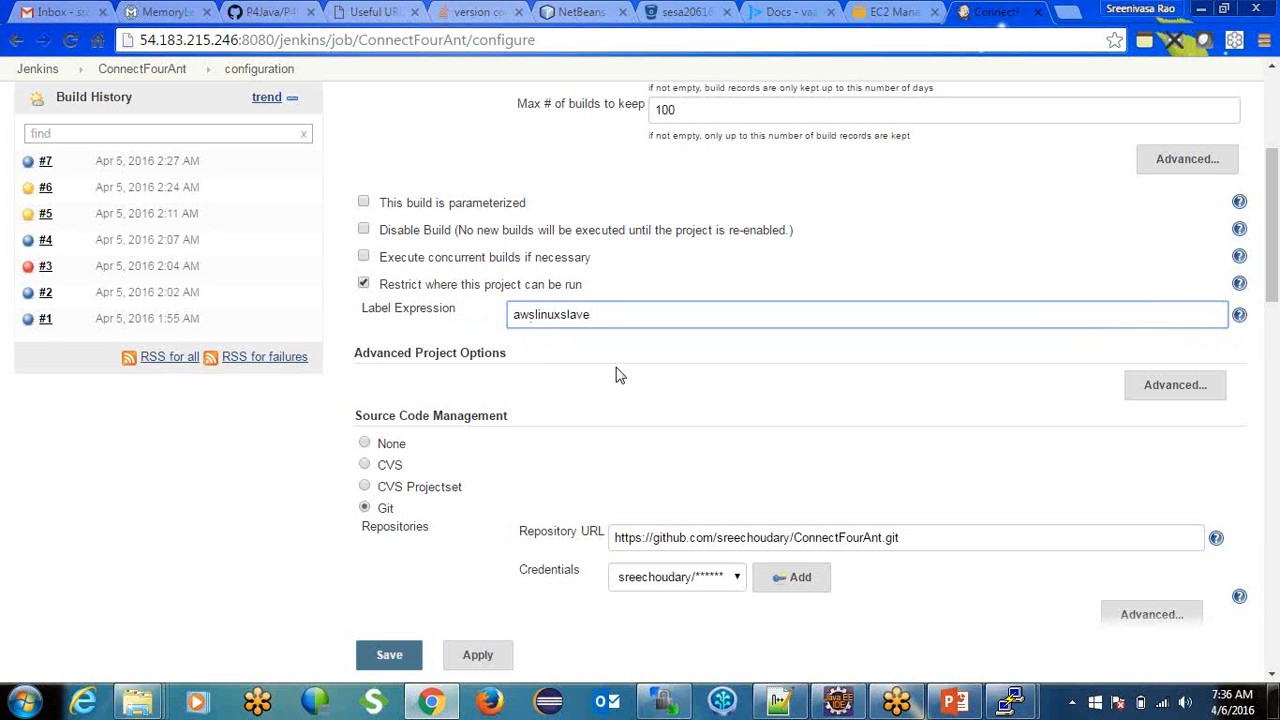
pyautogui.click(452, 312)
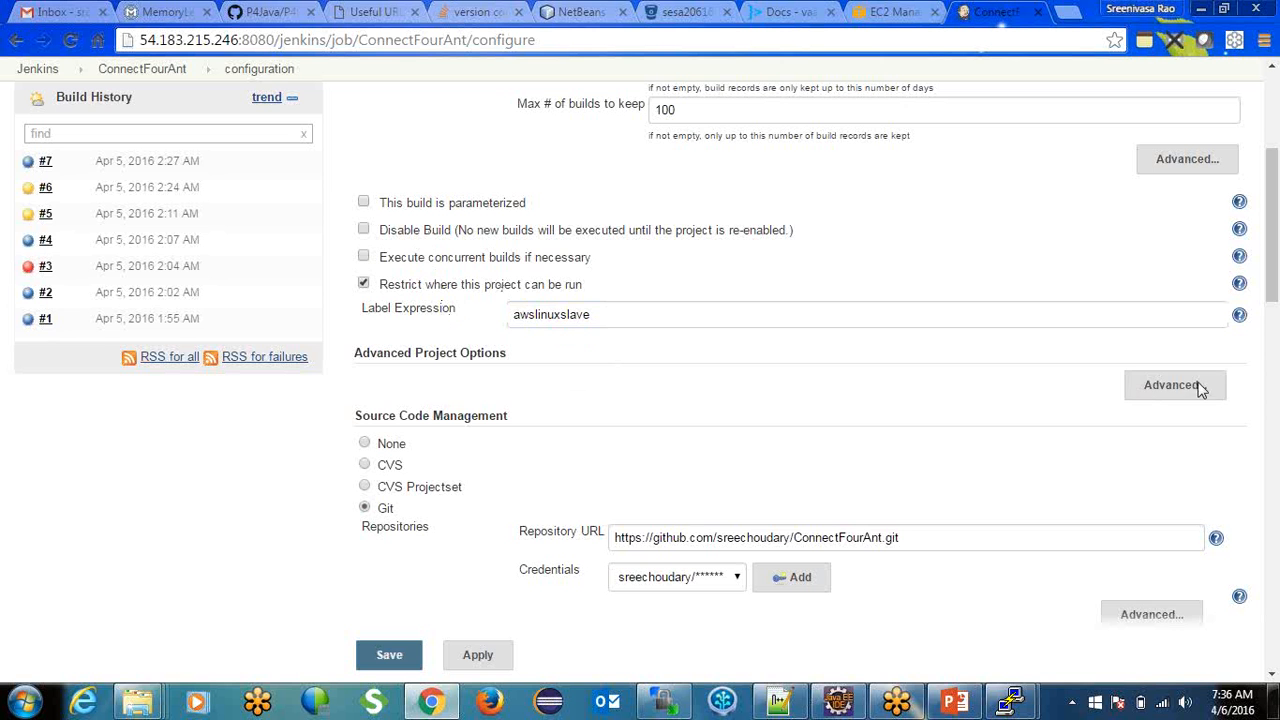
# Turn off Poll SCM and save the ConnectFourAnt configuration
pyautogui.moveTo(1273, 285); pyautogui.dragTo(1273, 430)
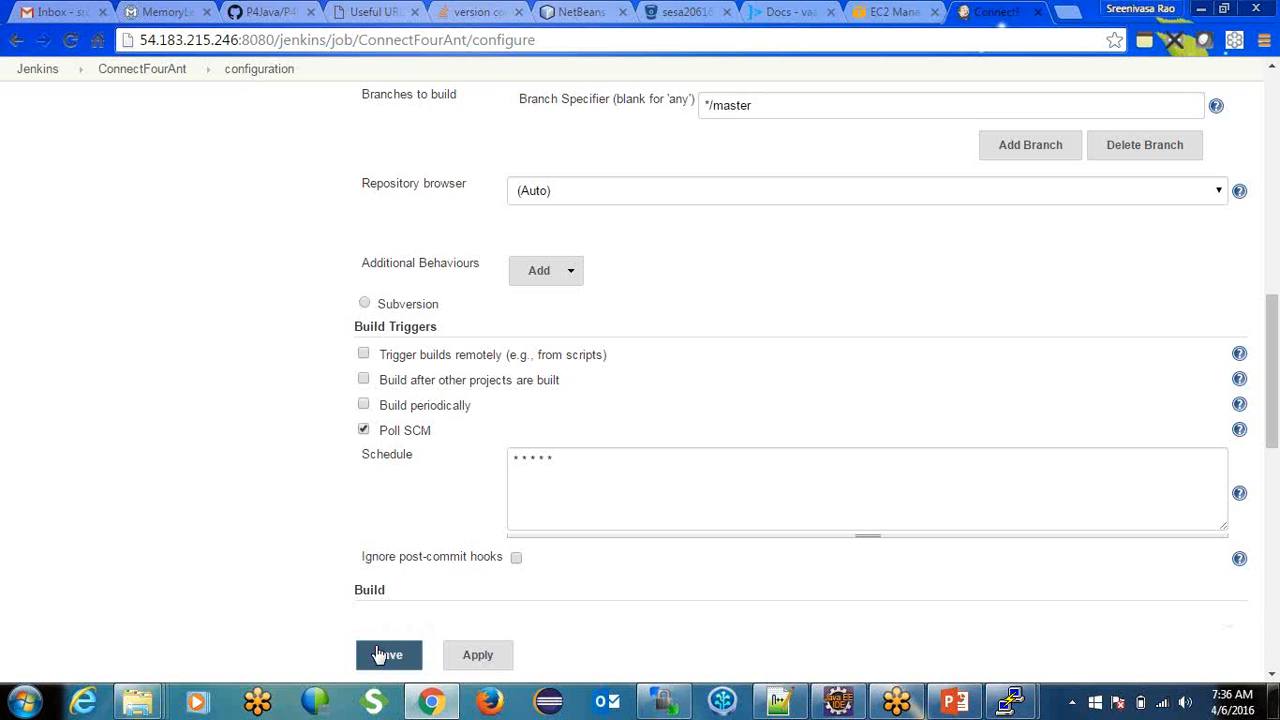
pyautogui.click(364, 430)
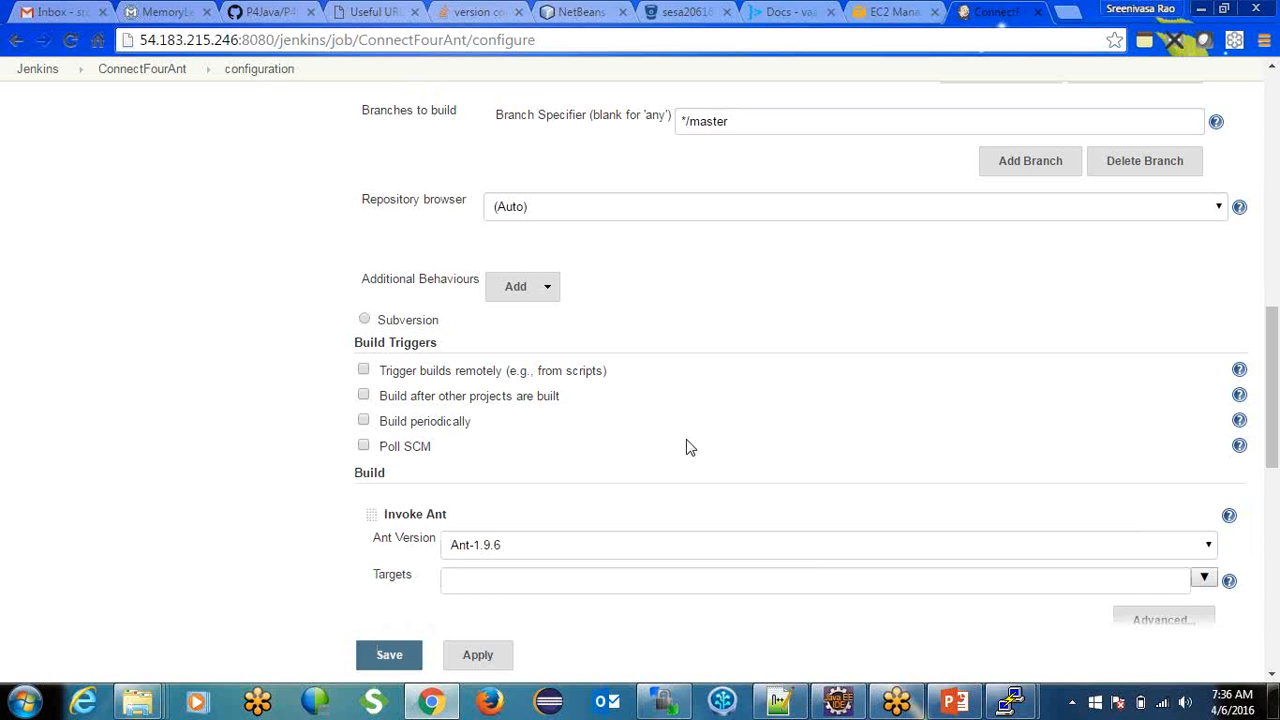
pyautogui.click(389, 664)
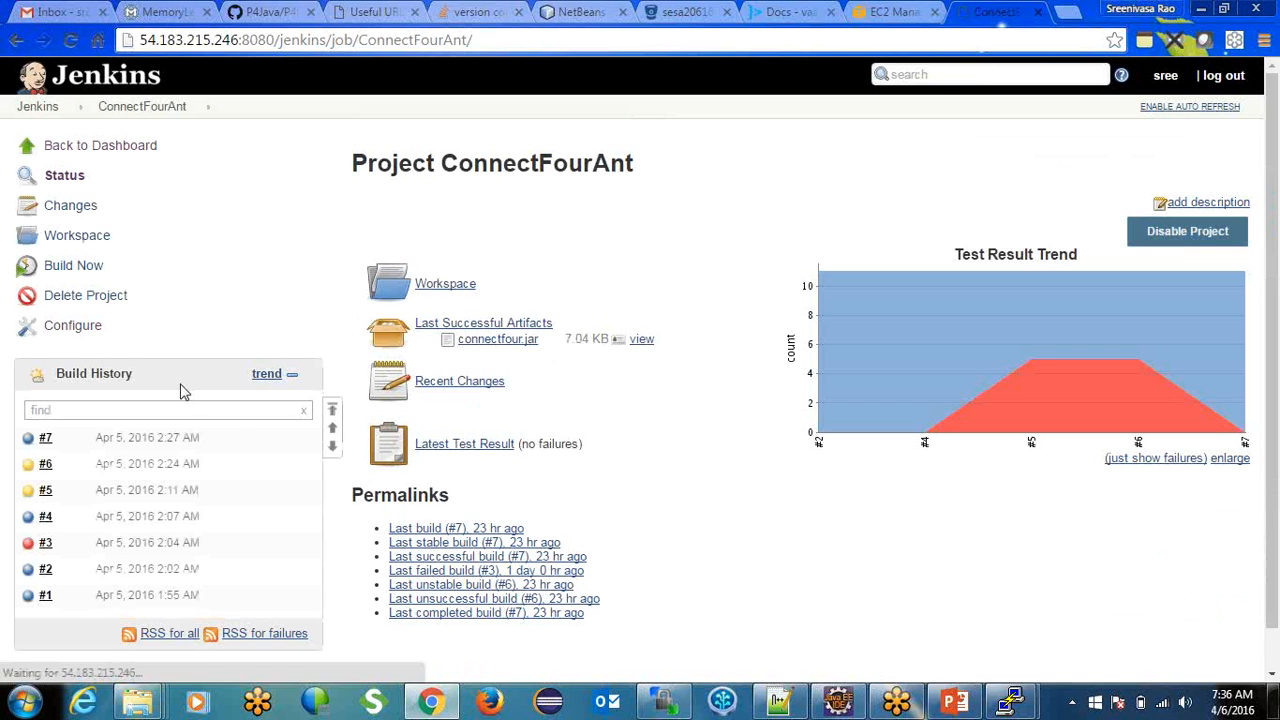
# Start build #8 of ConnectFourAnt and view its console output
pyautogui.click(86, 266)
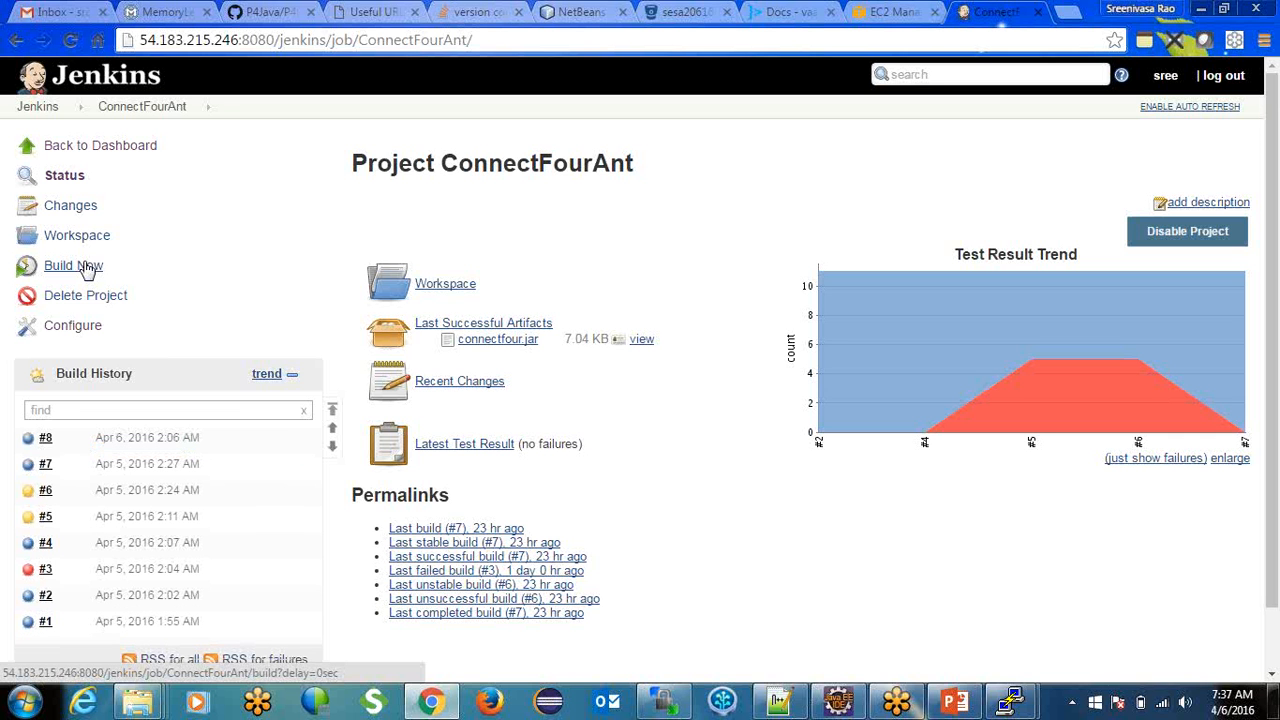
pyautogui.moveTo(208, 445)
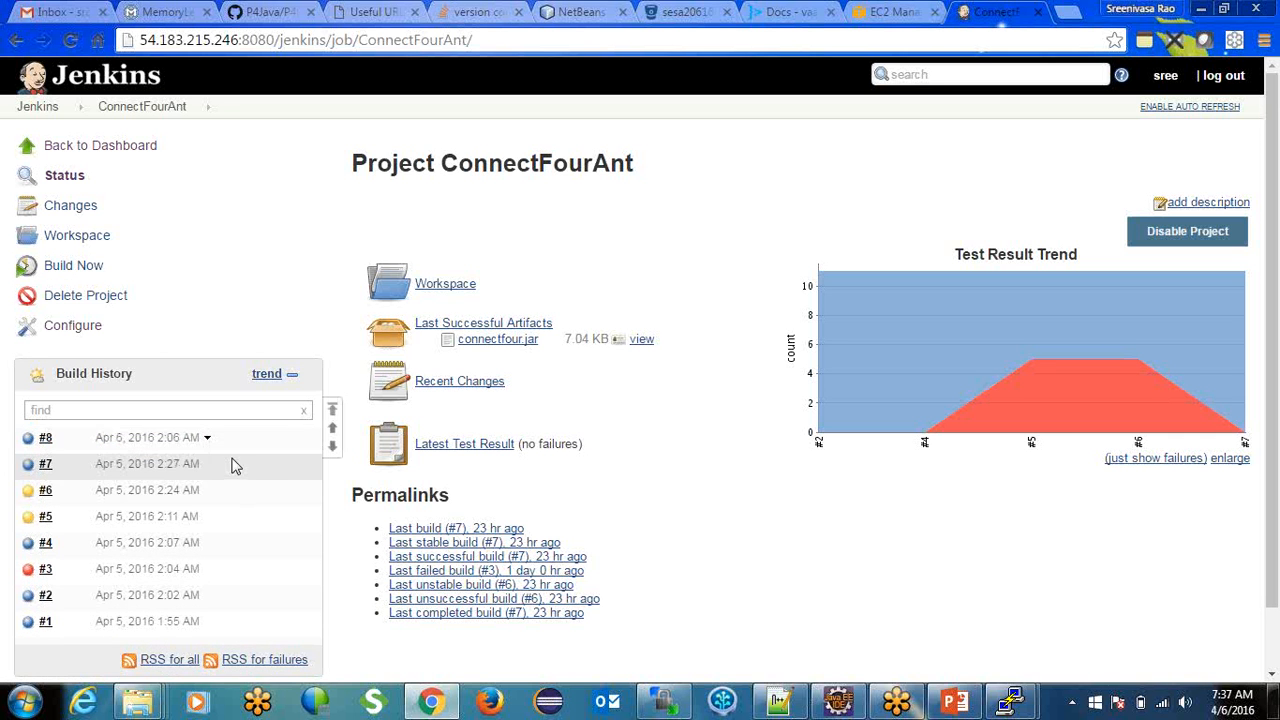
pyautogui.click(207, 440)
pyautogui.click(196, 509)
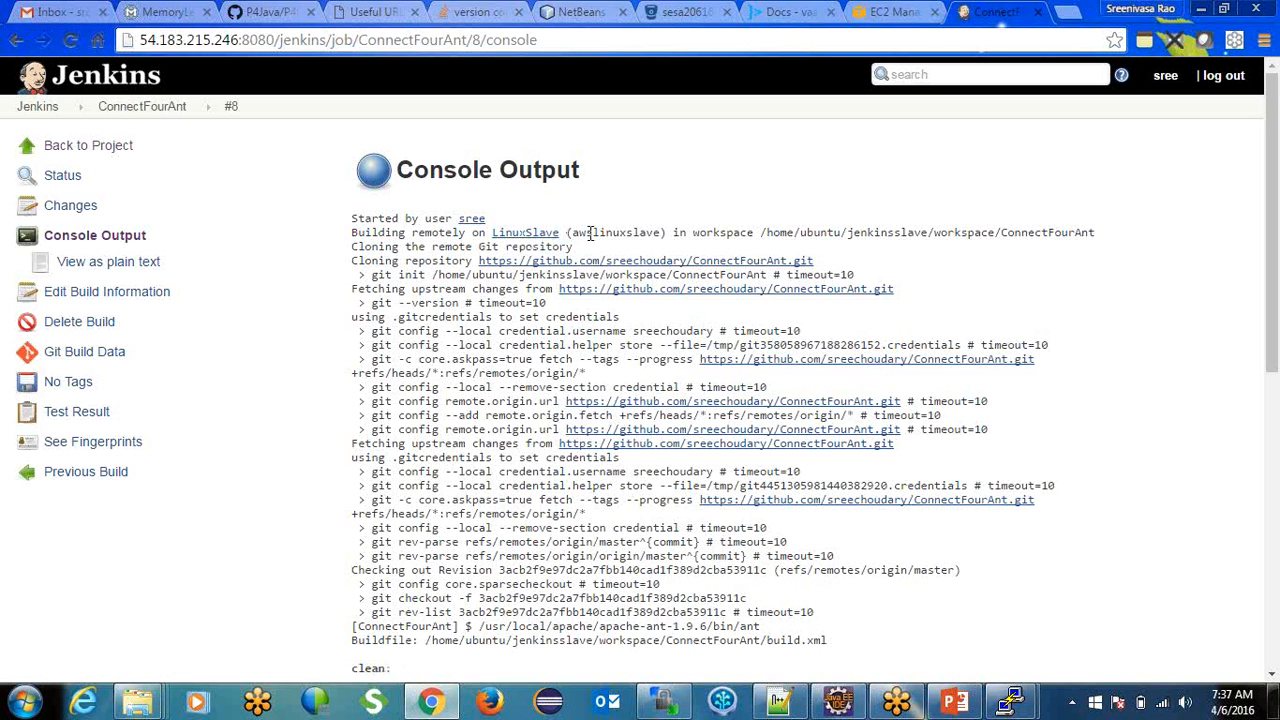
# Select the remote ConnectFourAnt workspace path shown in build #8's log
pyautogui.moveTo(678, 231)
pyautogui.mouseDown()
pyautogui.moveTo(828, 247)
pyautogui.moveTo(900, 233)
pyautogui.mouseUp()
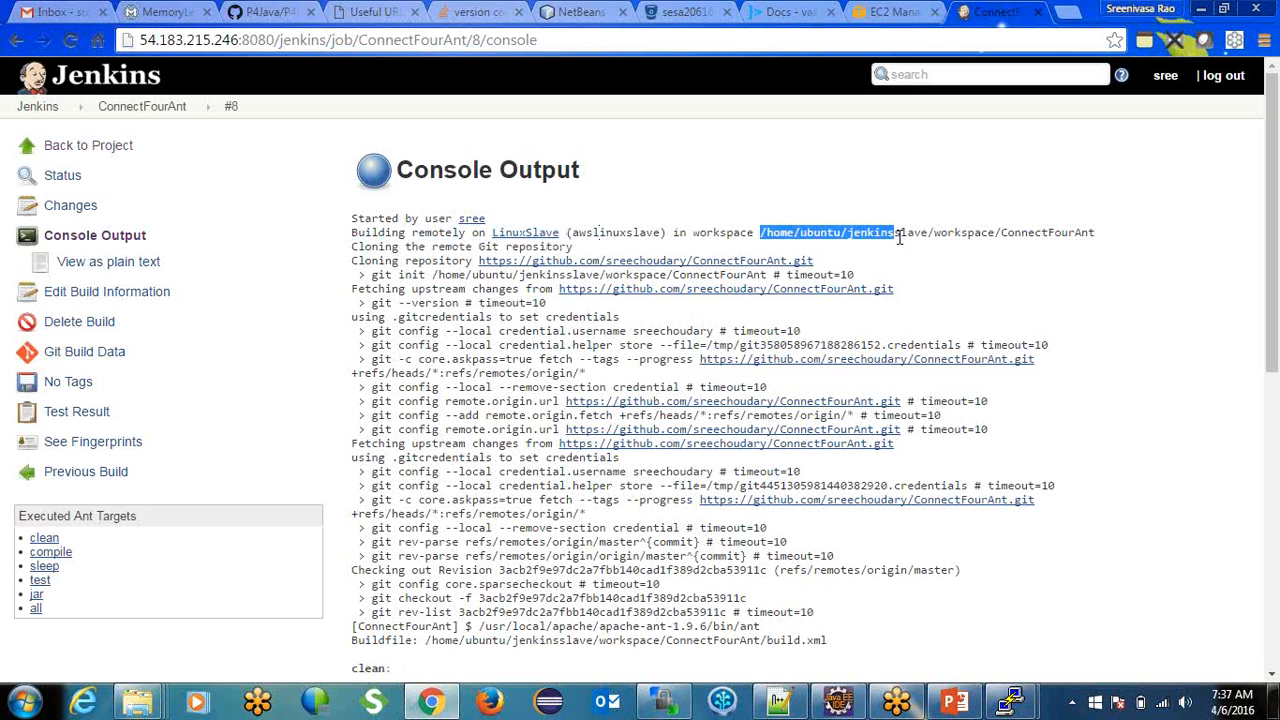
pyautogui.doubleClick(1024, 233)
pyautogui.click(664, 703)
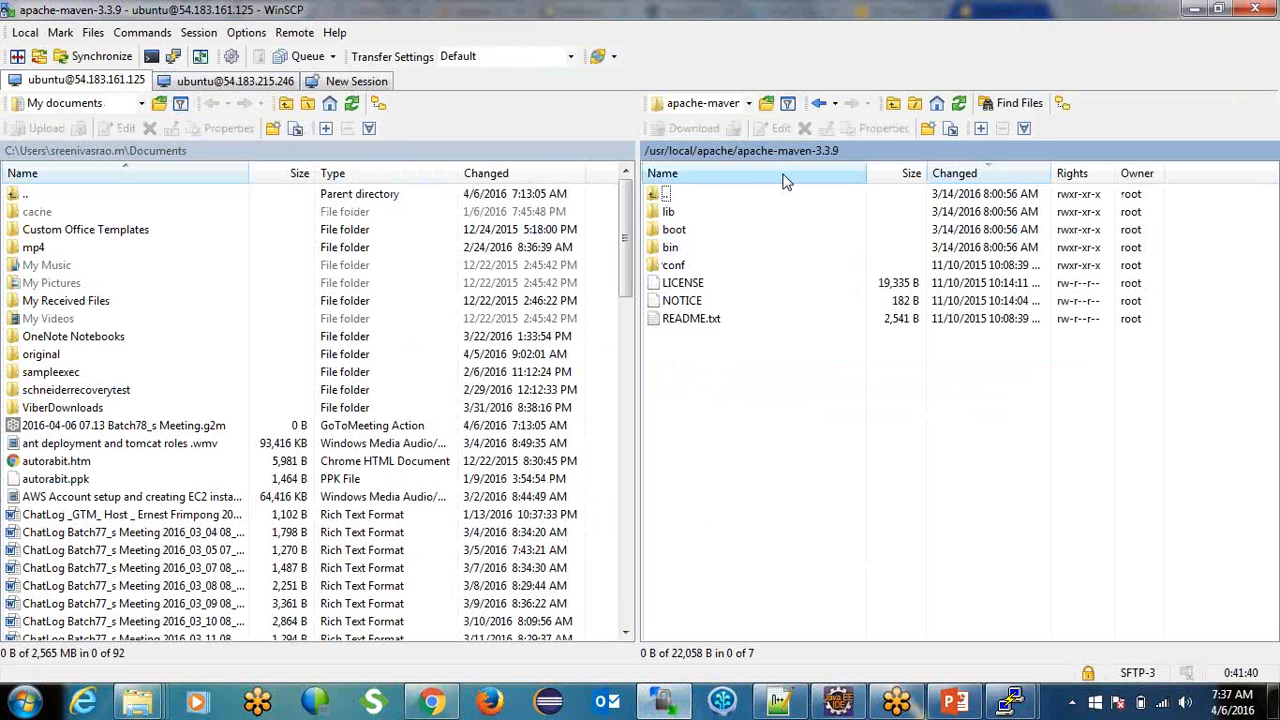
# In WinSCP, open the remote /home/ubuntu/jenkinsslave directory and refresh the listing
pyautogui.click(855, 153)
pyautogui.click(814, 230)
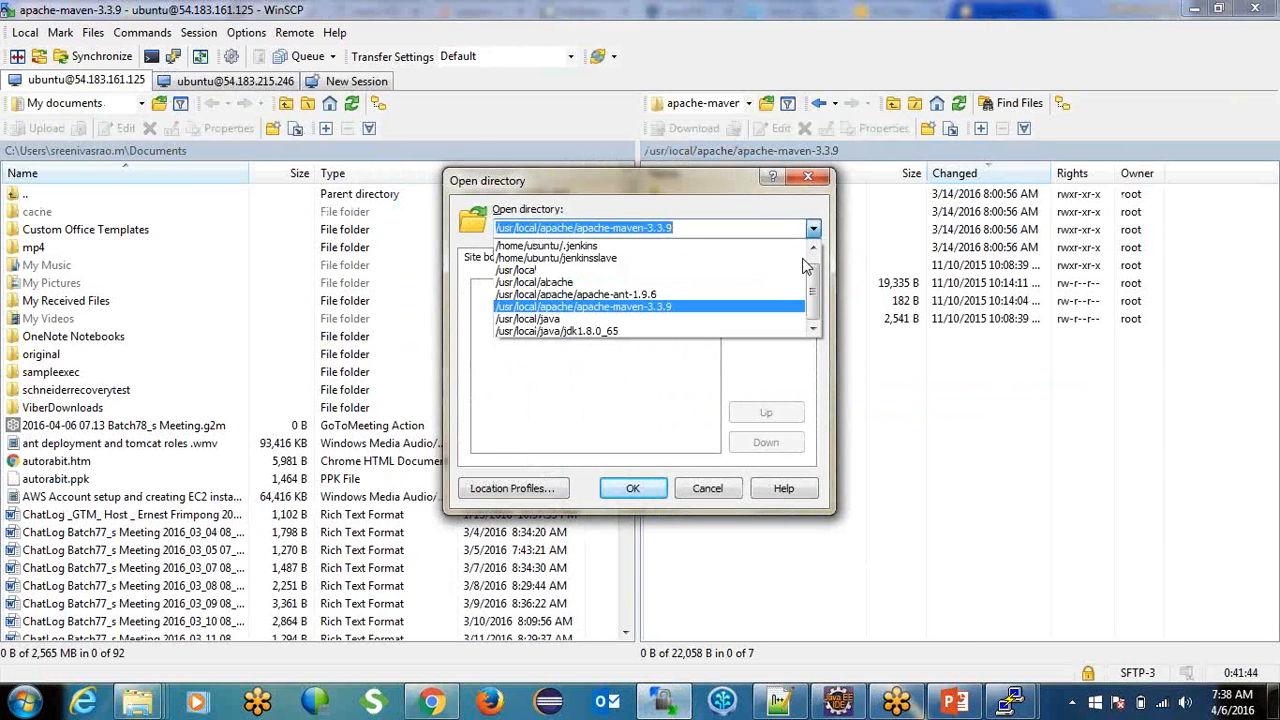
pyautogui.click(802, 260)
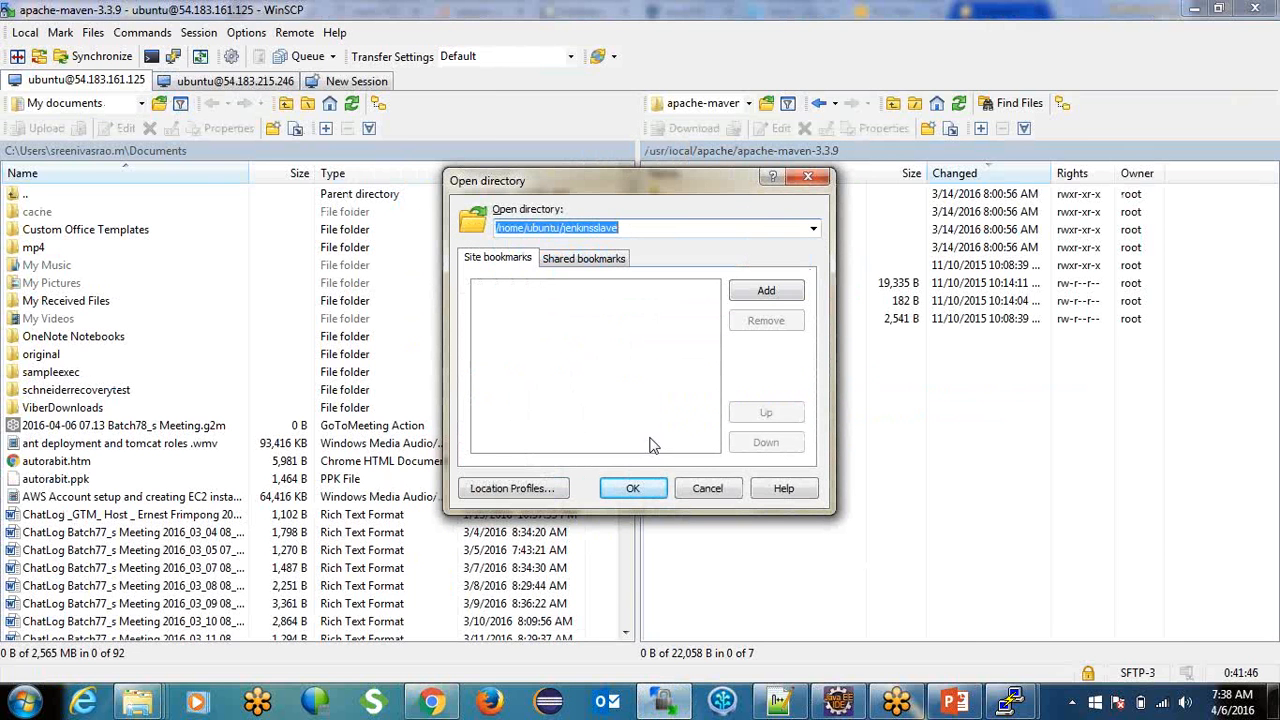
pyautogui.click(636, 488)
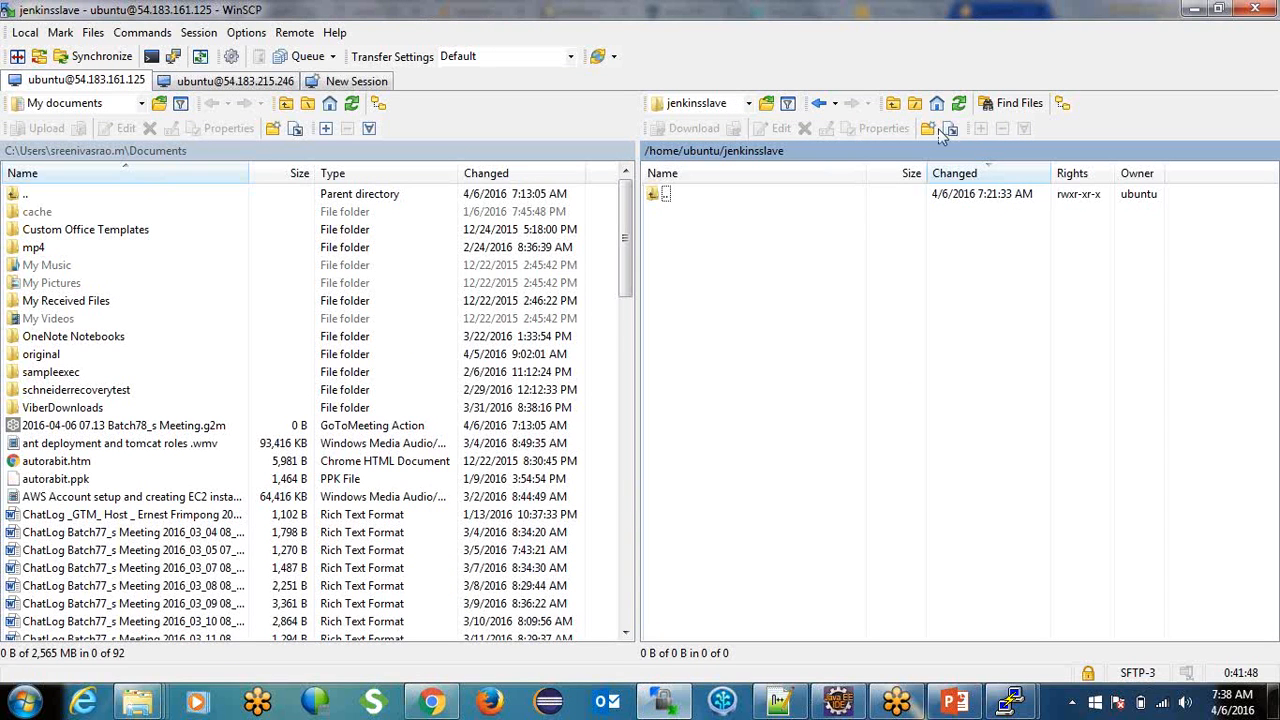
pyautogui.click(958, 103)
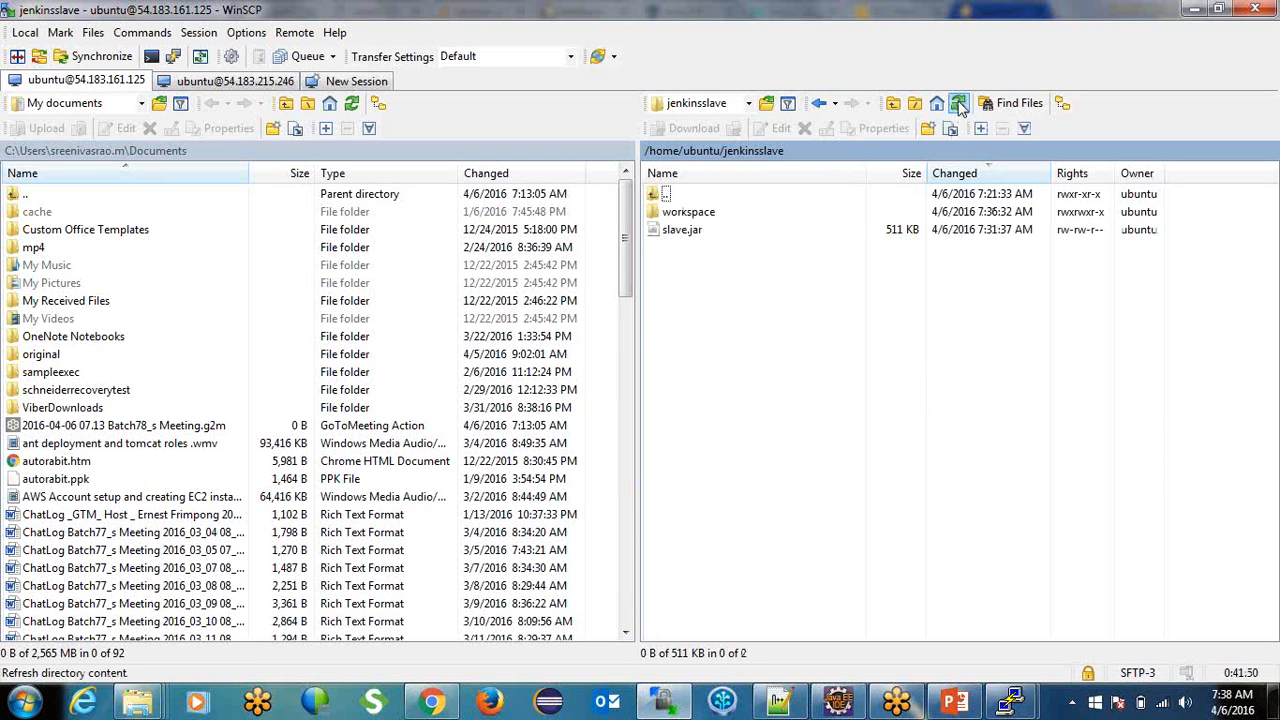
# Open workspace and its ConnectFourAnt folder, then go back up to workspace
pyautogui.click(668, 232)
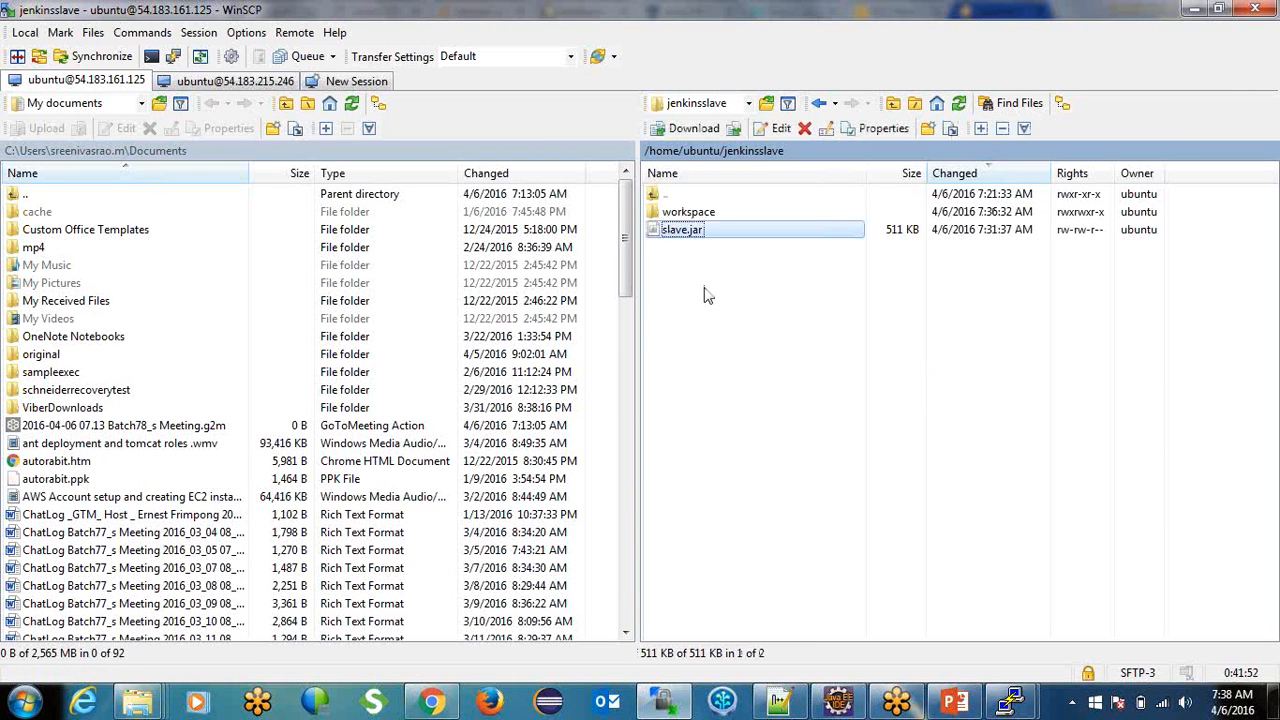
pyautogui.click(703, 214)
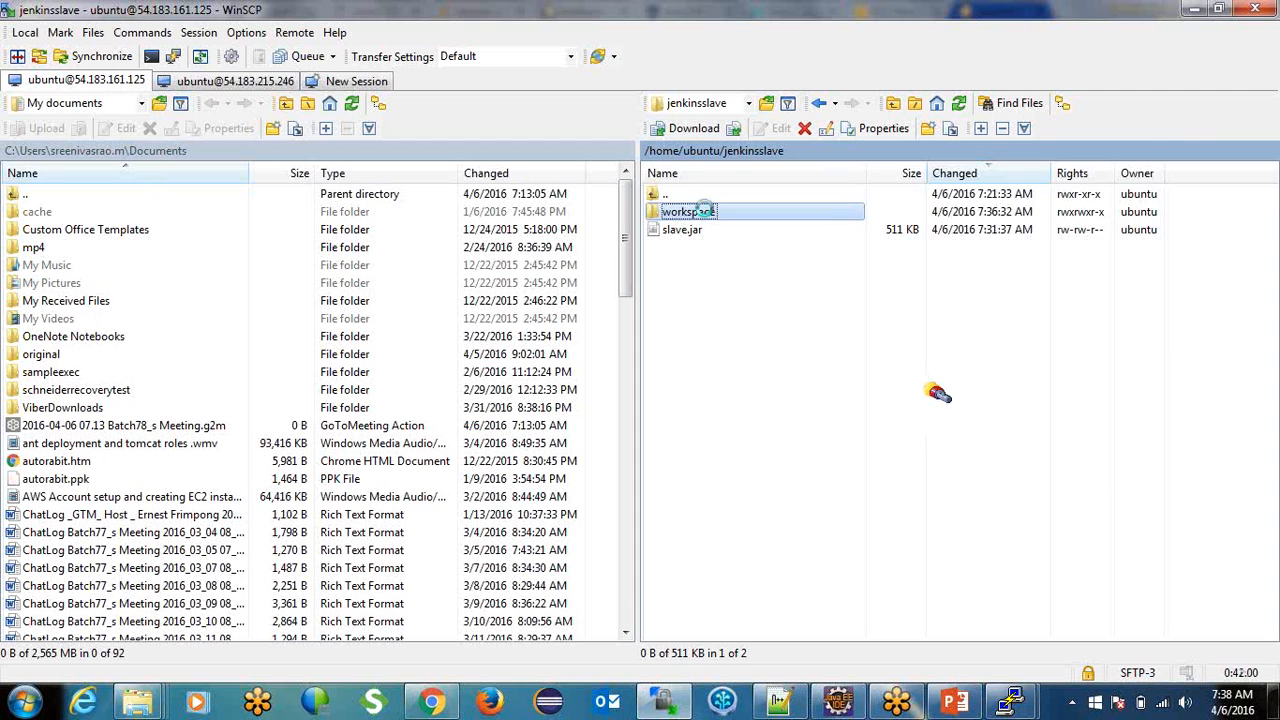
pyautogui.doubleClick(707, 214)
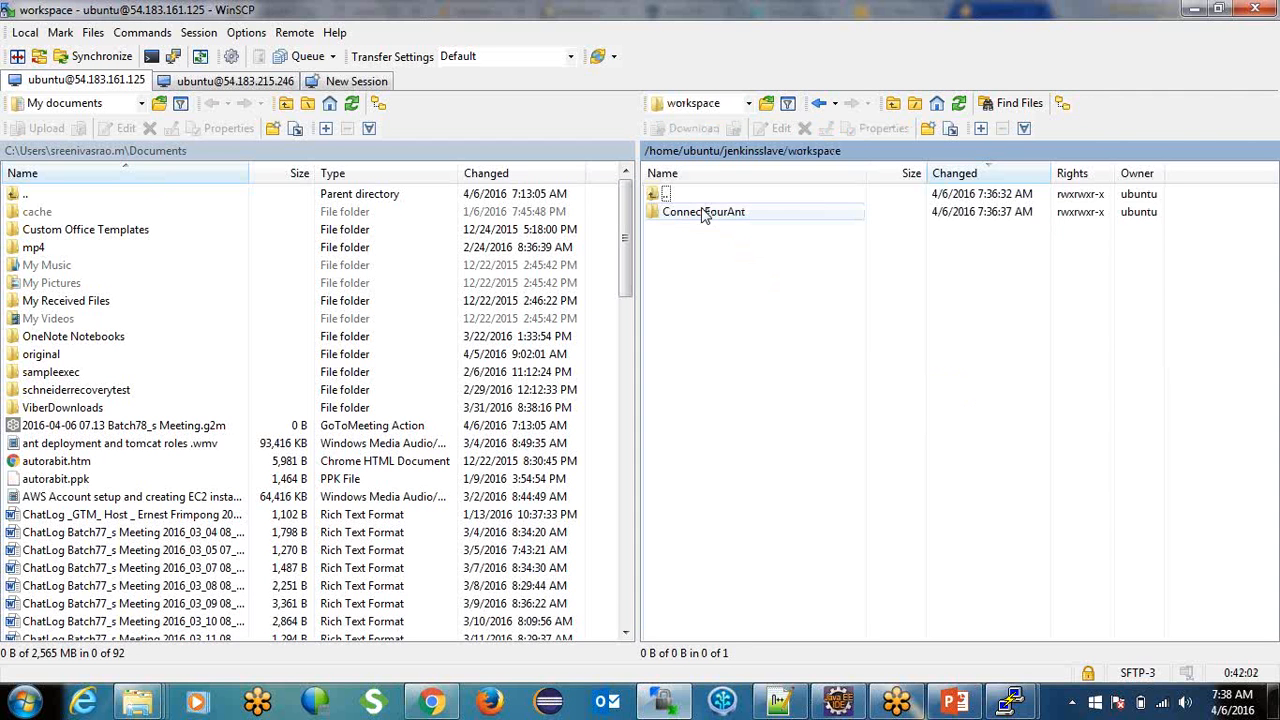
pyautogui.doubleClick(706, 214)
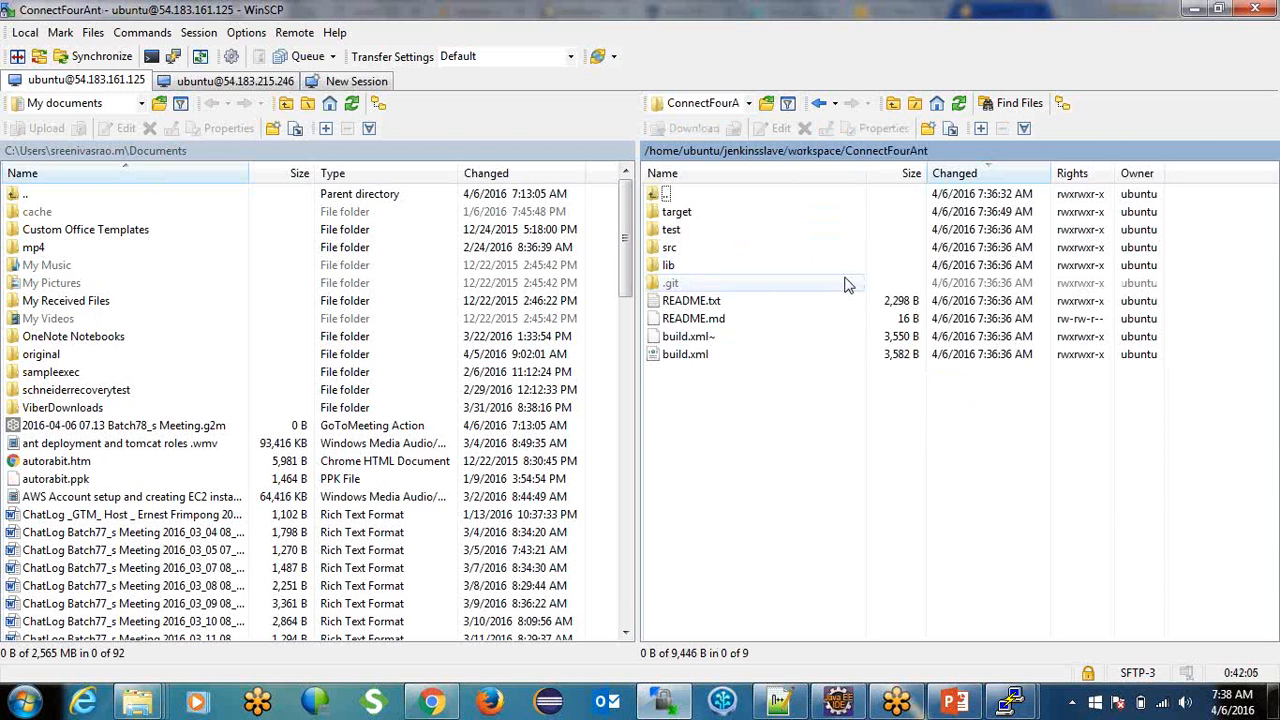
pyautogui.click(831, 151)
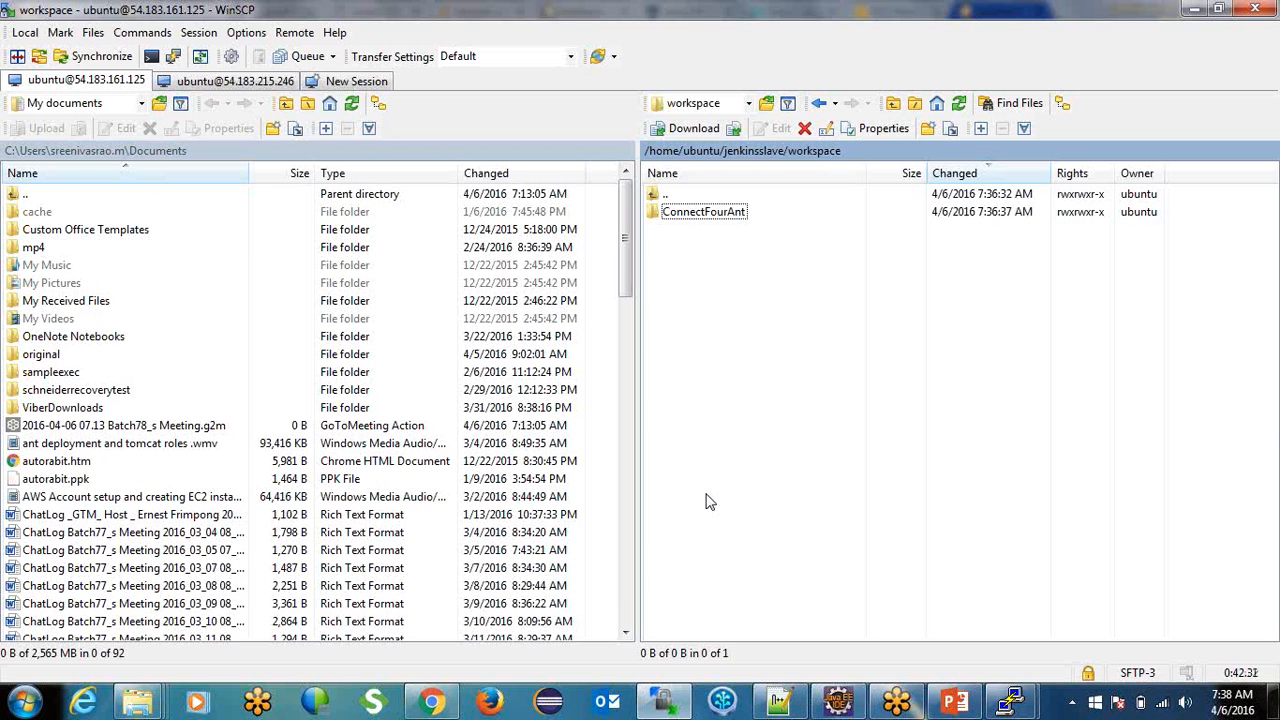
pyautogui.click(661, 704)
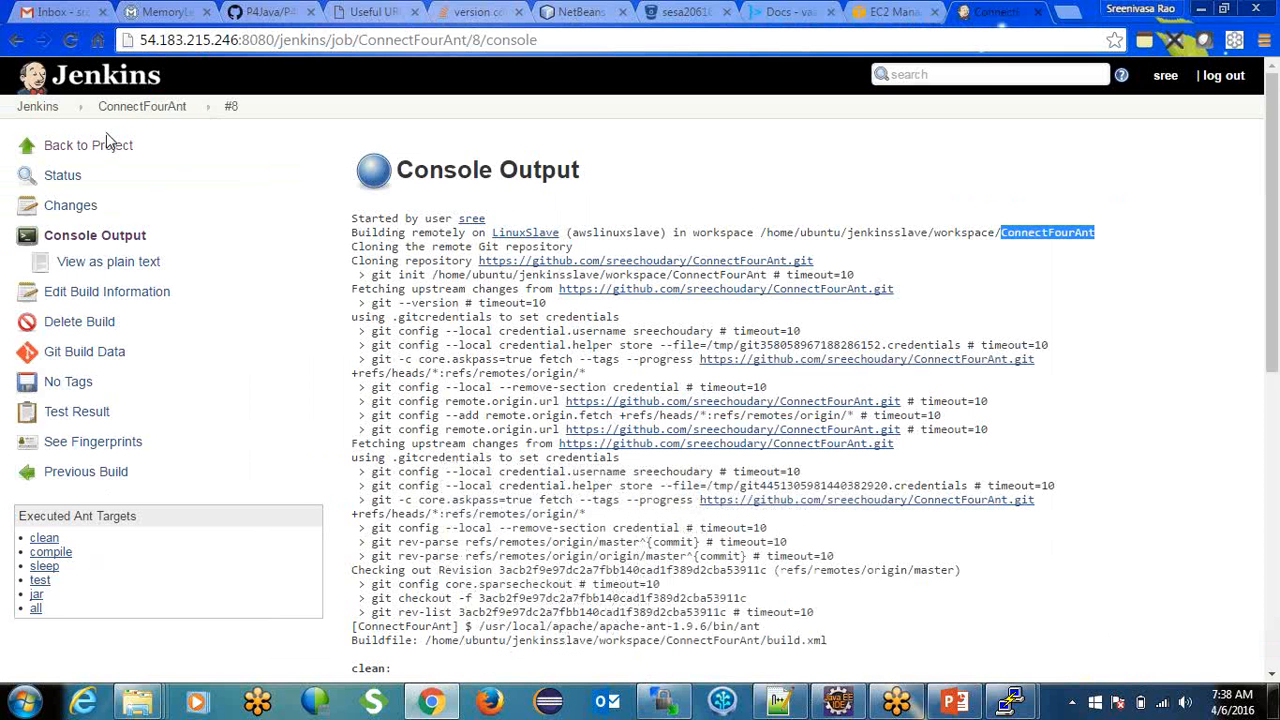
# Open ConnectFourMaven's configuration and enable Publish FindBugs analysis results under Build Settings
pyautogui.click(48, 108)
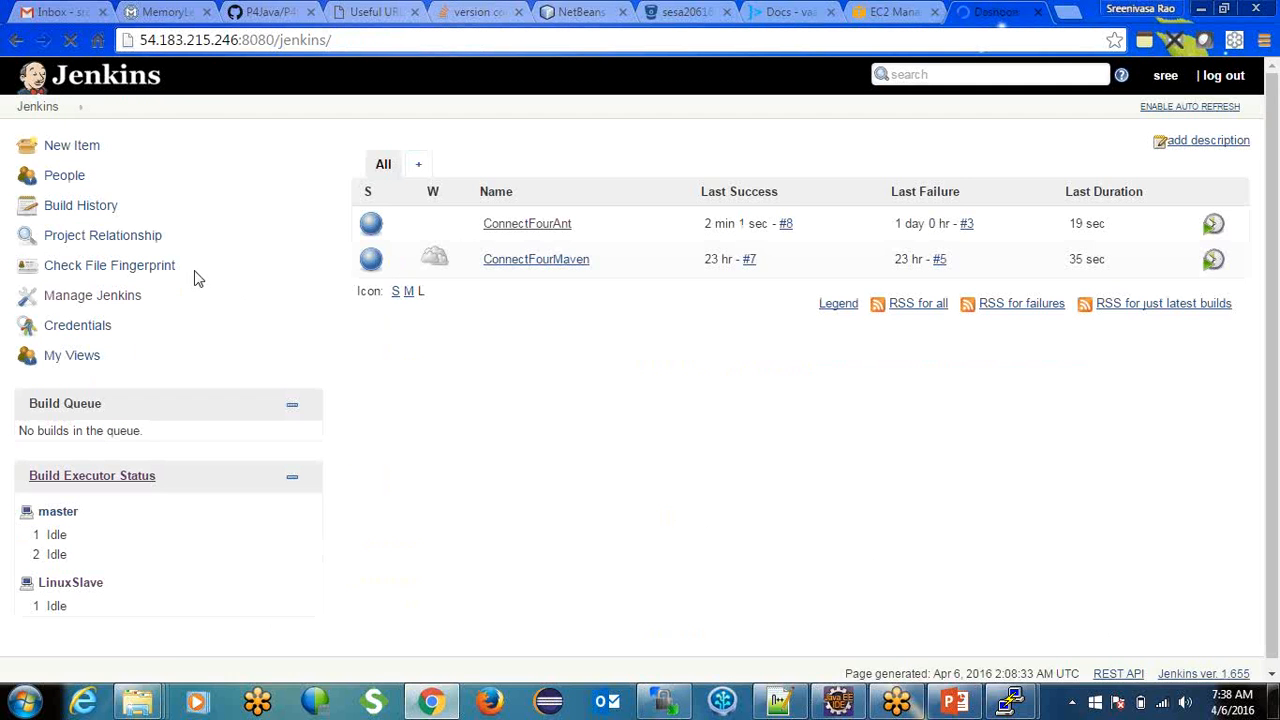
pyautogui.click(549, 260)
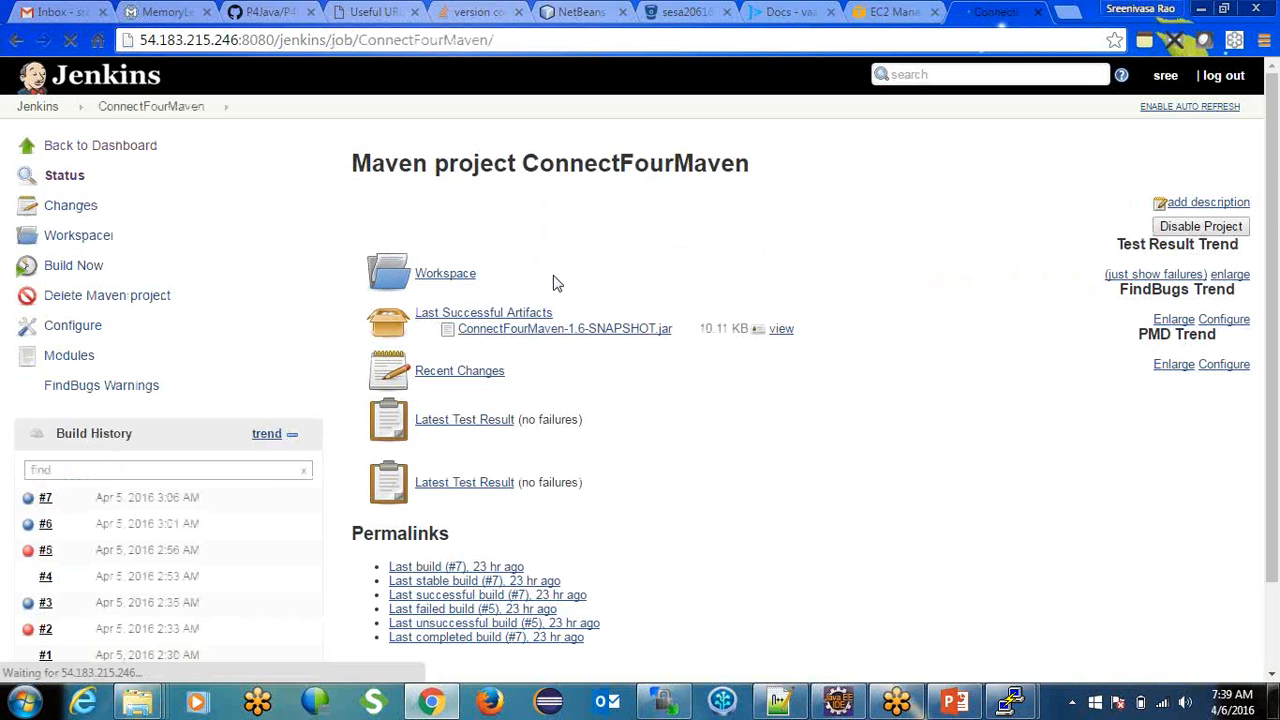
pyautogui.click(72, 326)
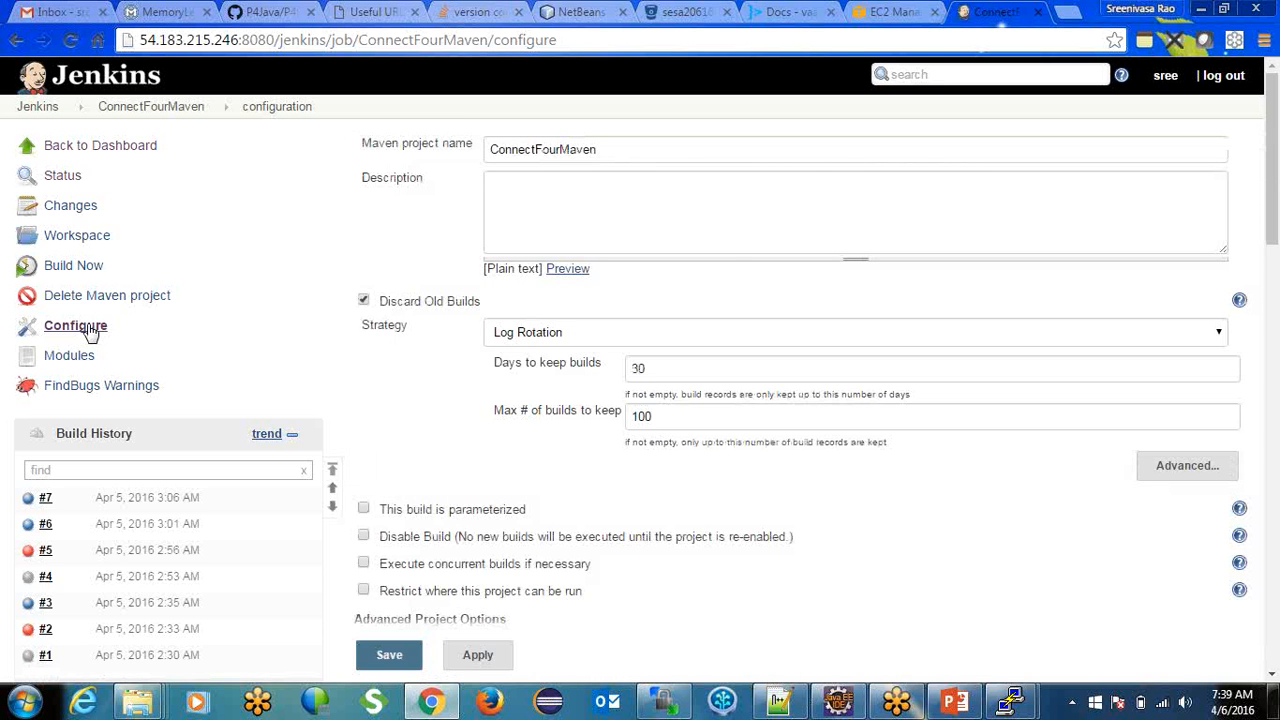
pyautogui.moveTo(1272, 195); pyautogui.dragTo(1276, 569)
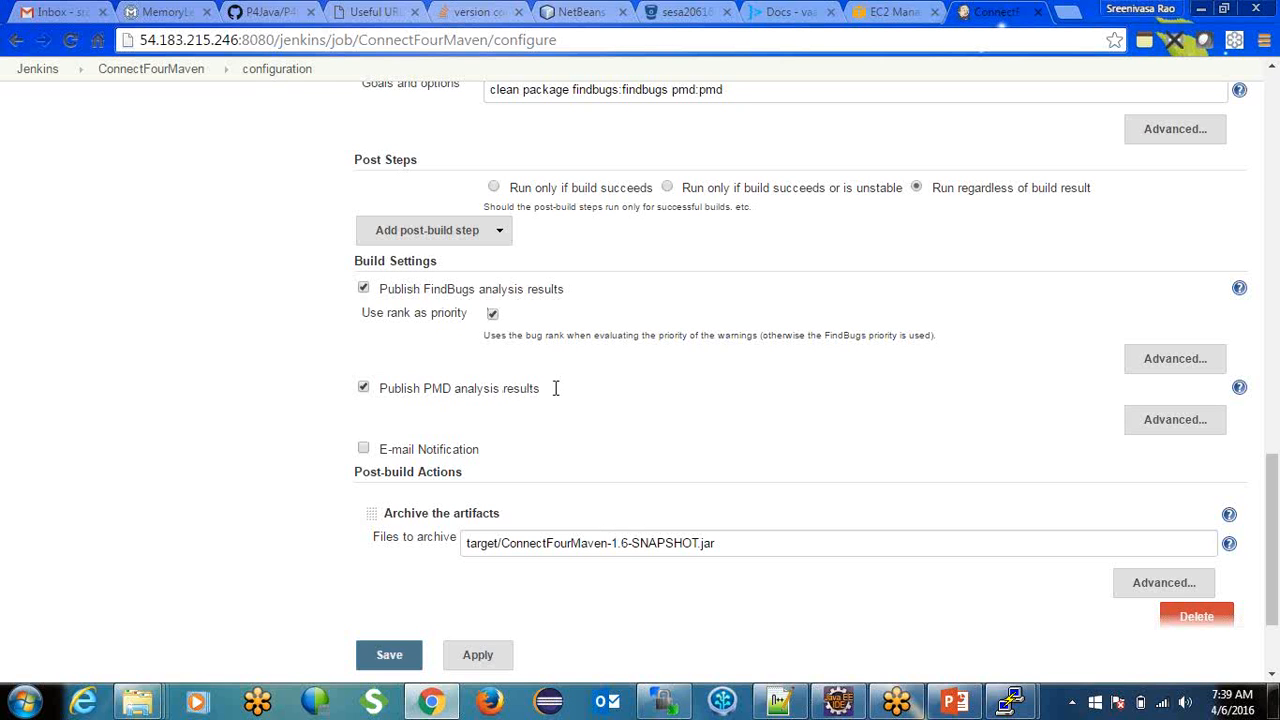
pyautogui.moveTo(381, 292); pyautogui.dragTo(468, 290)
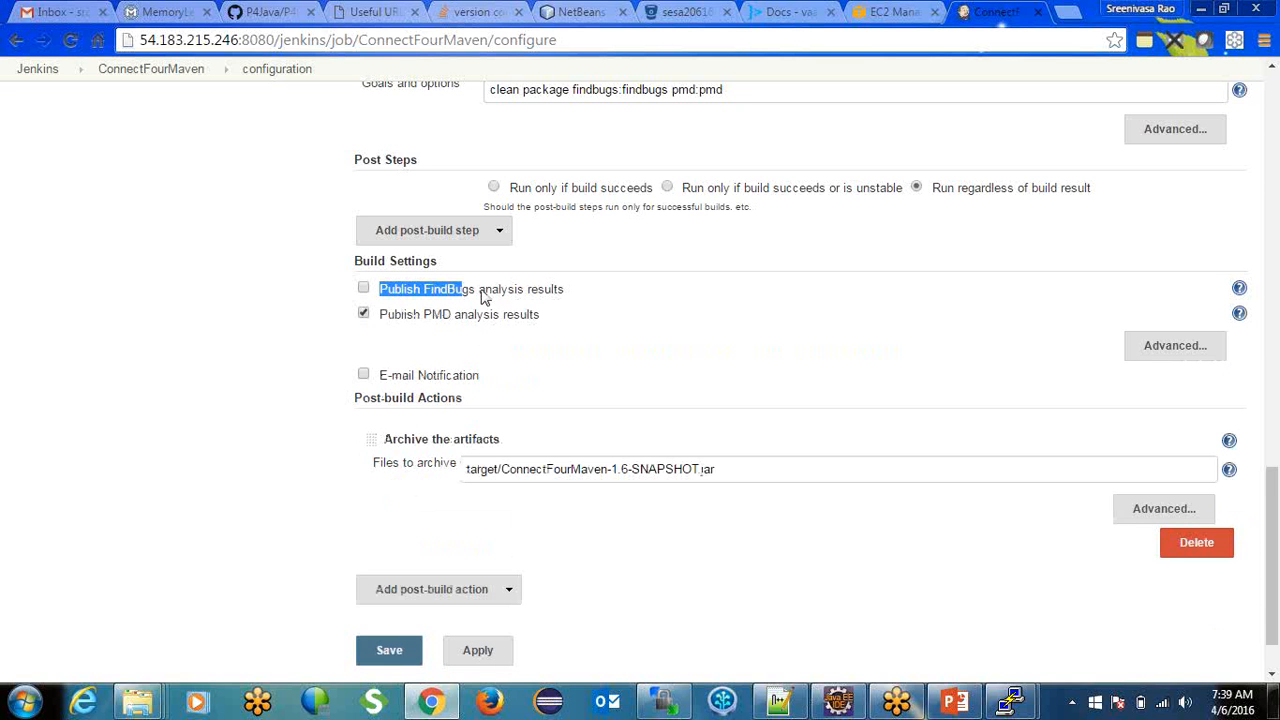
pyautogui.click(363, 288)
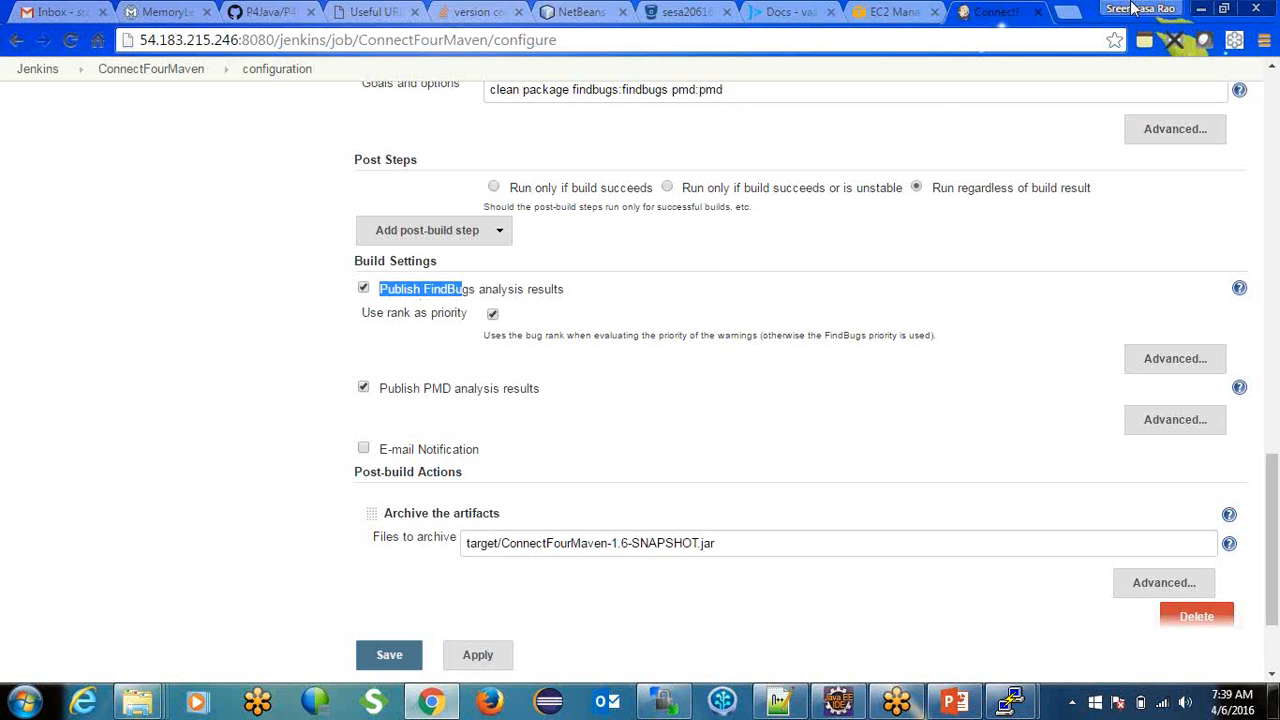
# In a new browser tab, go to github.com and open the ConnectFourMaven repository
pyautogui.click(1068, 14)
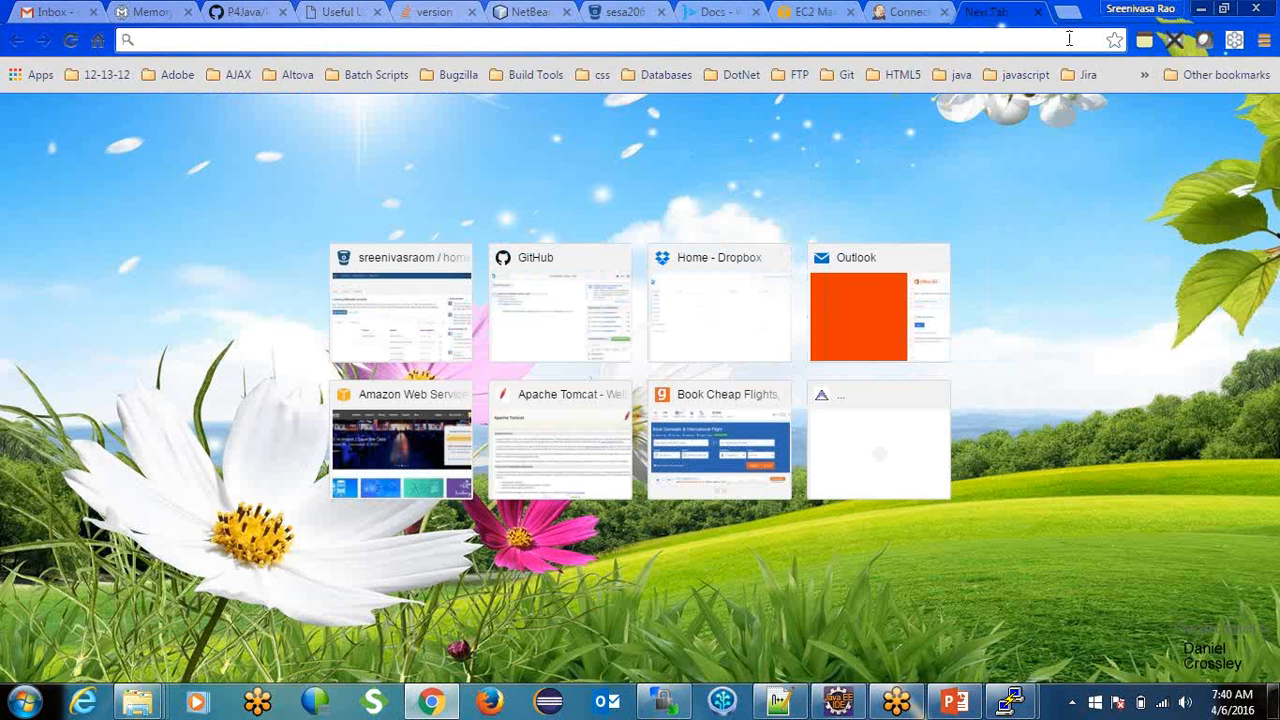
pyautogui.write('bit')
pyautogui.press('BackSpace')
pyautogui.press('BackSpace')
pyautogui.press('BackSpace')
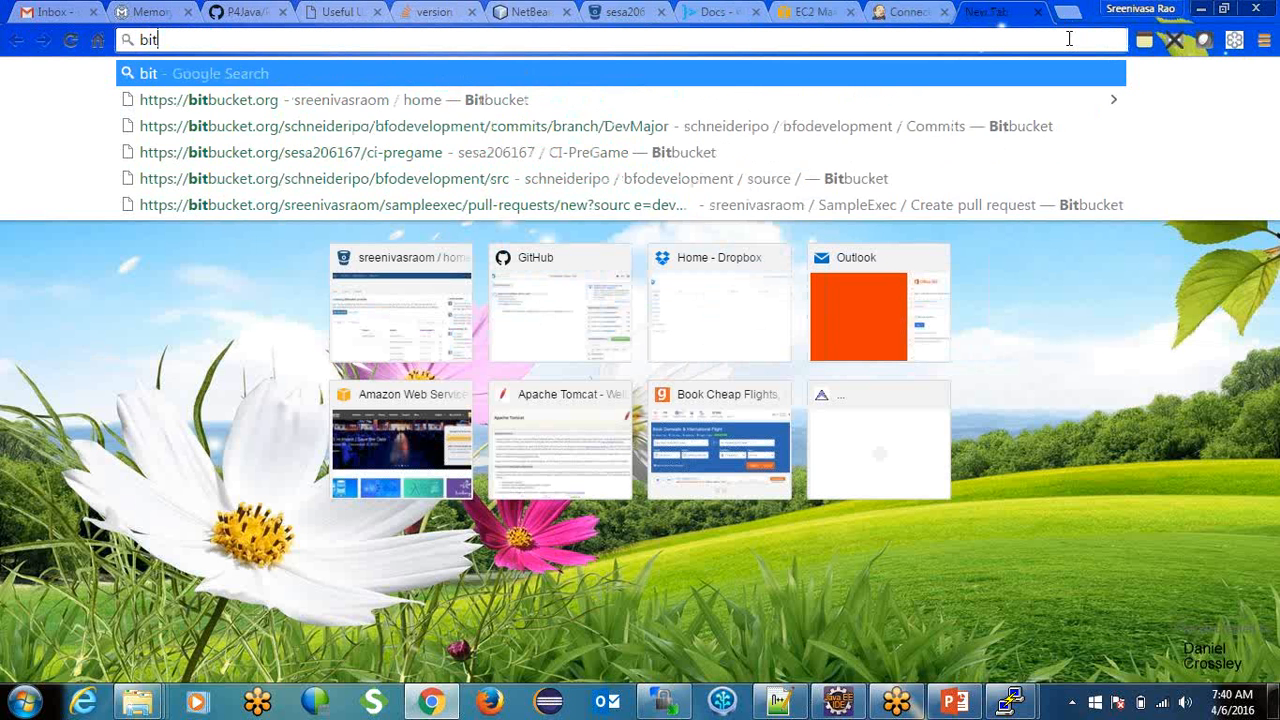
pyautogui.press('BackSpace')
pyautogui.write('github.com')
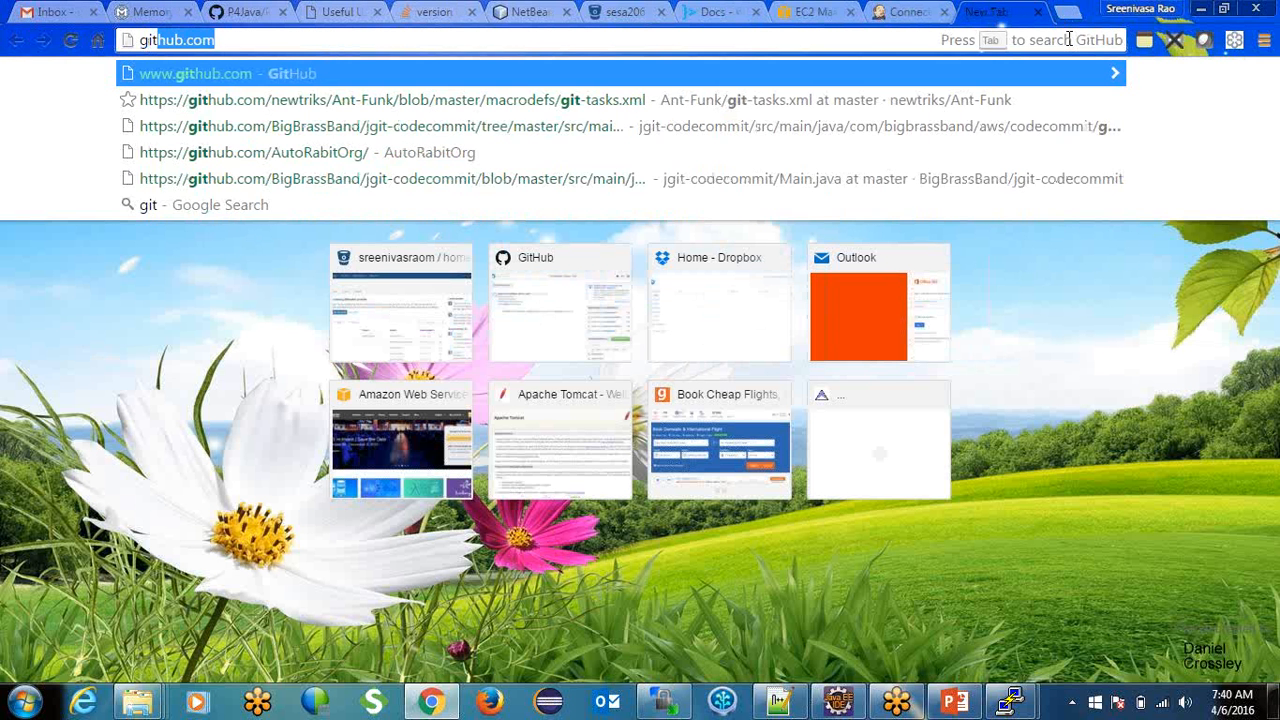
pyautogui.press('Return')
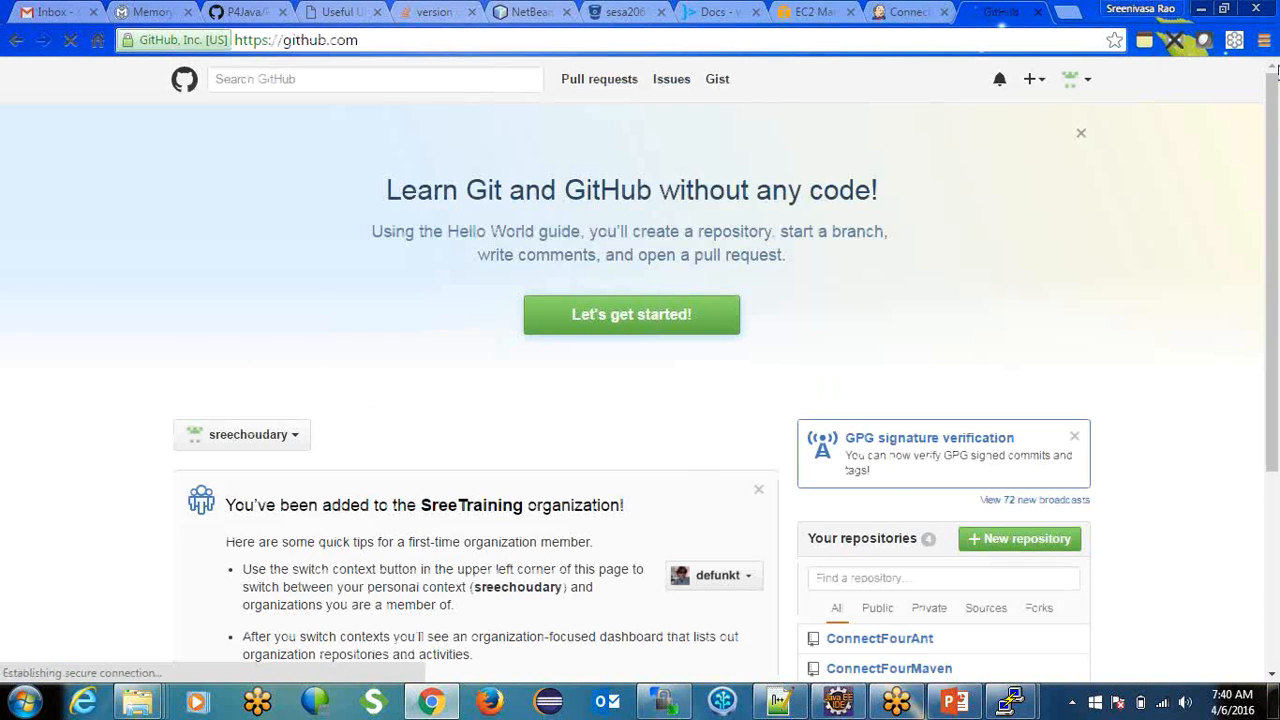
pyautogui.moveTo(1273, 92); pyautogui.dragTo(1273, 246)
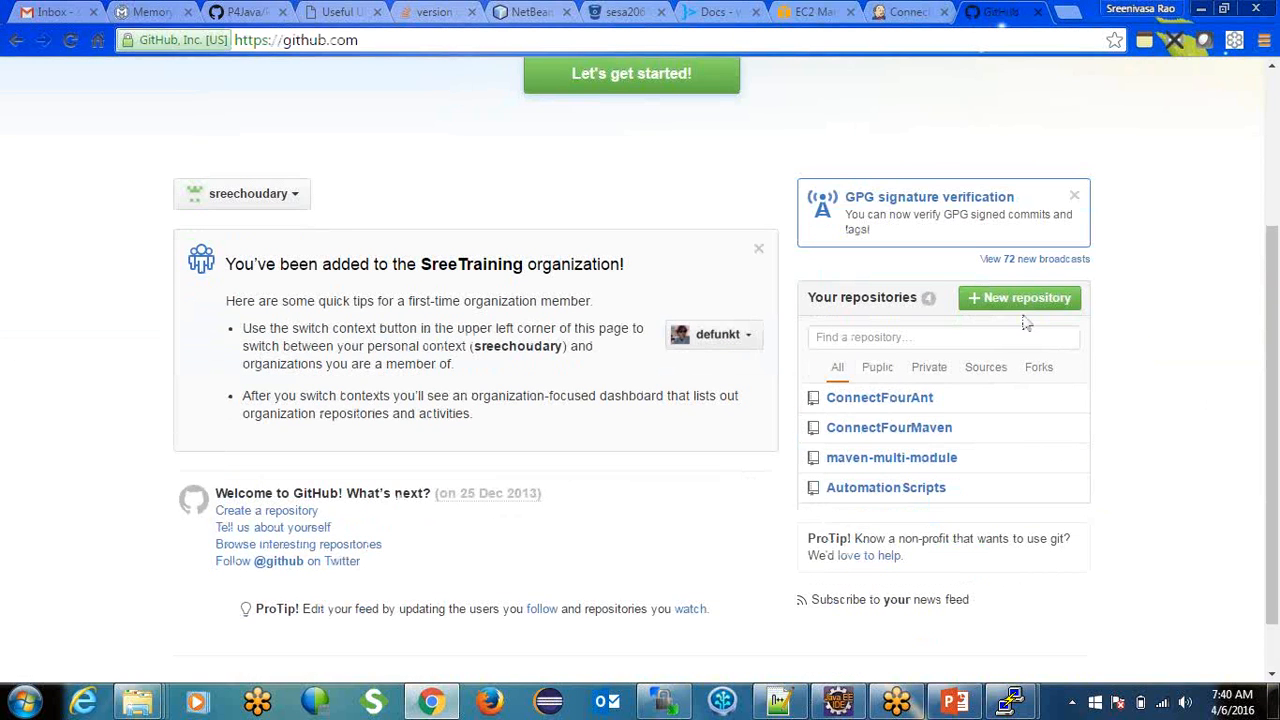
pyautogui.click(918, 428)
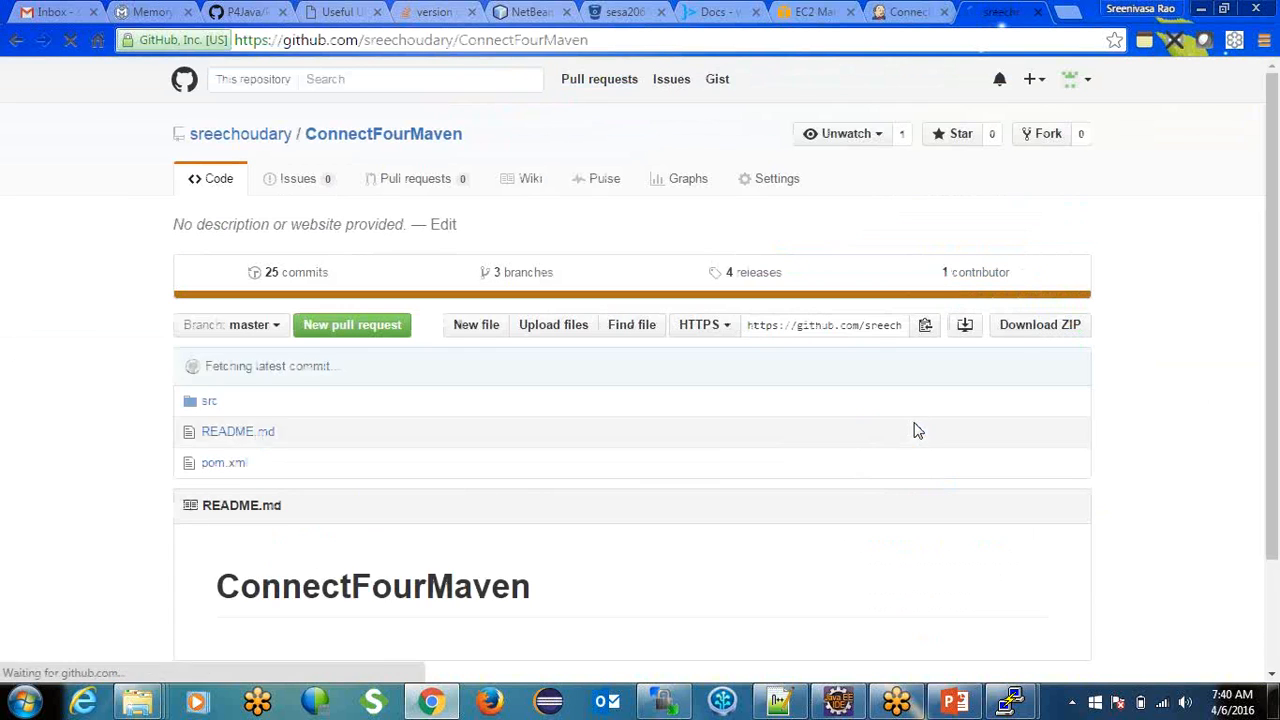
# Open pom.xml and review its maven-pmd-plugin and findbugs-maven-plugin 3.0.3 entries
pyautogui.click(226, 464)
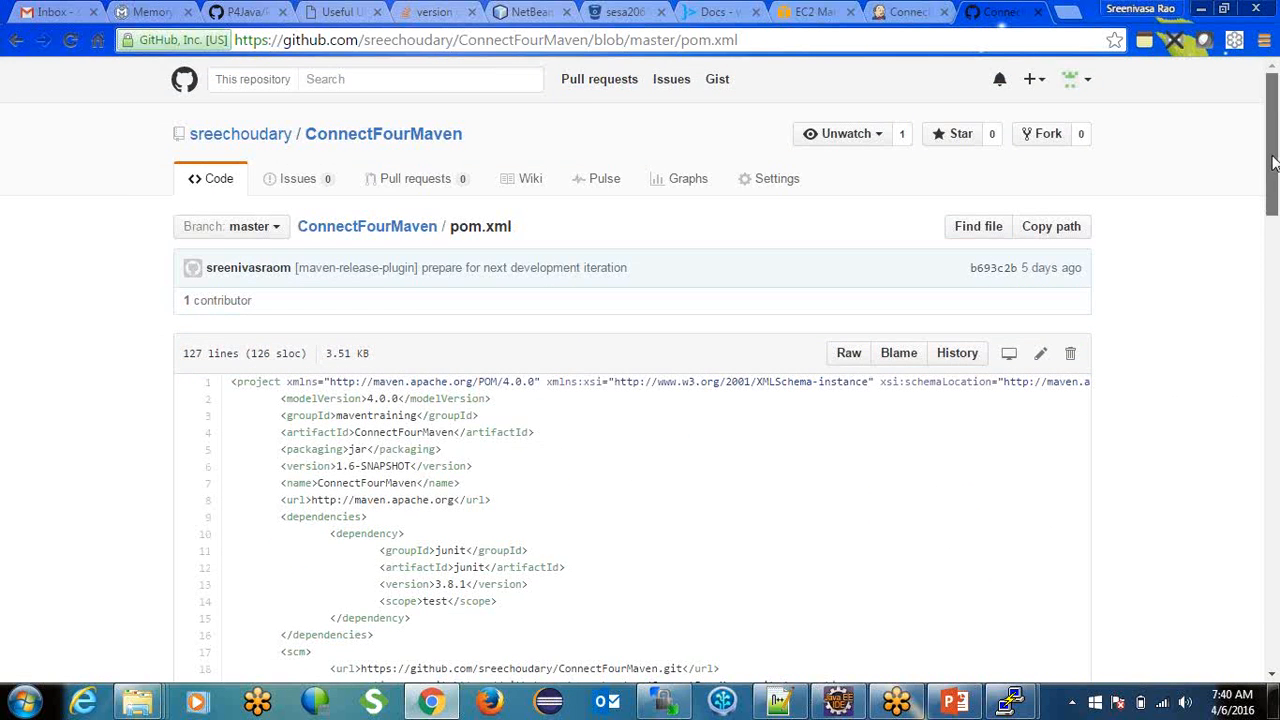
pyautogui.moveTo(1274, 165); pyautogui.dragTo(1277, 374)
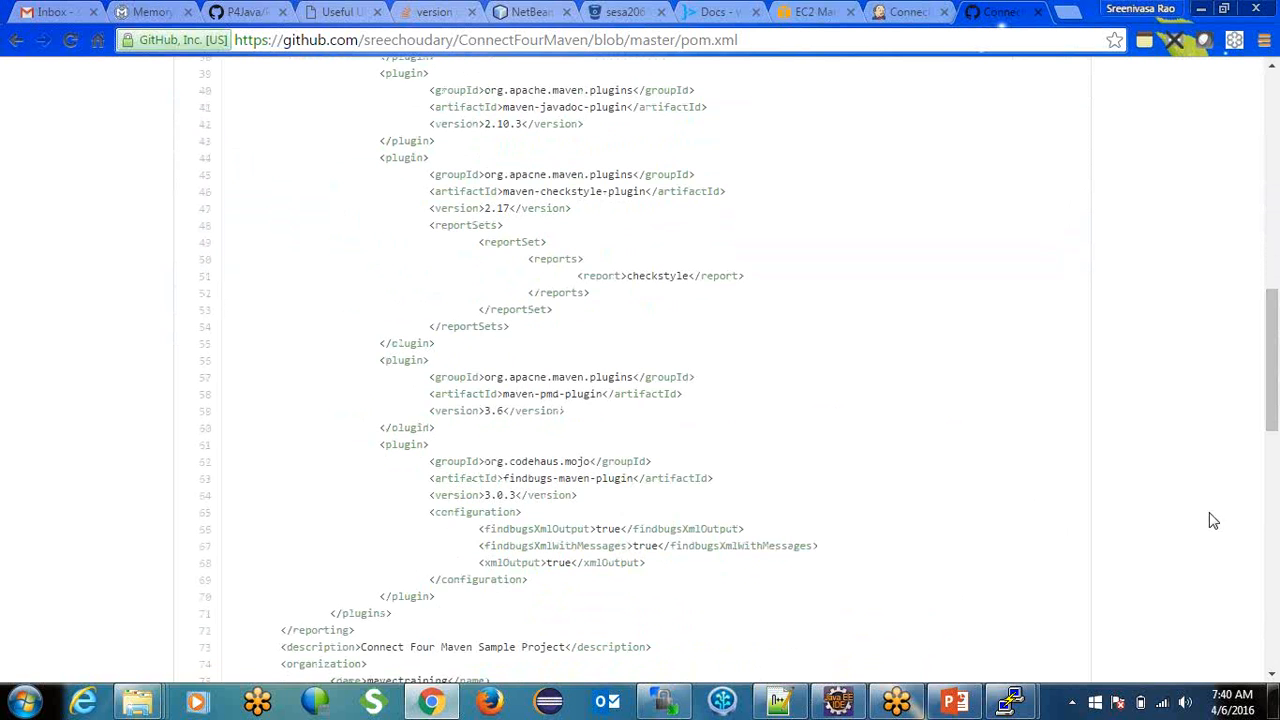
pyautogui.moveTo(1275, 400); pyautogui.dragTo(1275, 428)
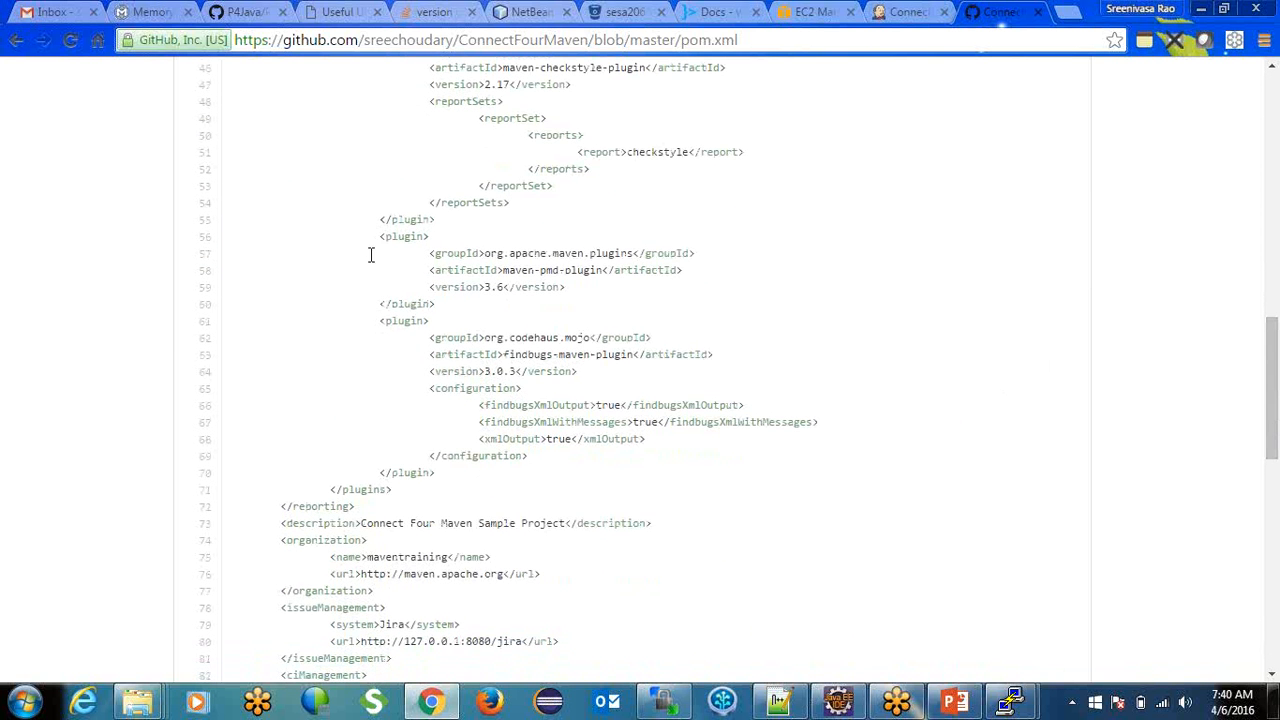
pyautogui.moveTo(379, 235); pyautogui.dragTo(428, 338)
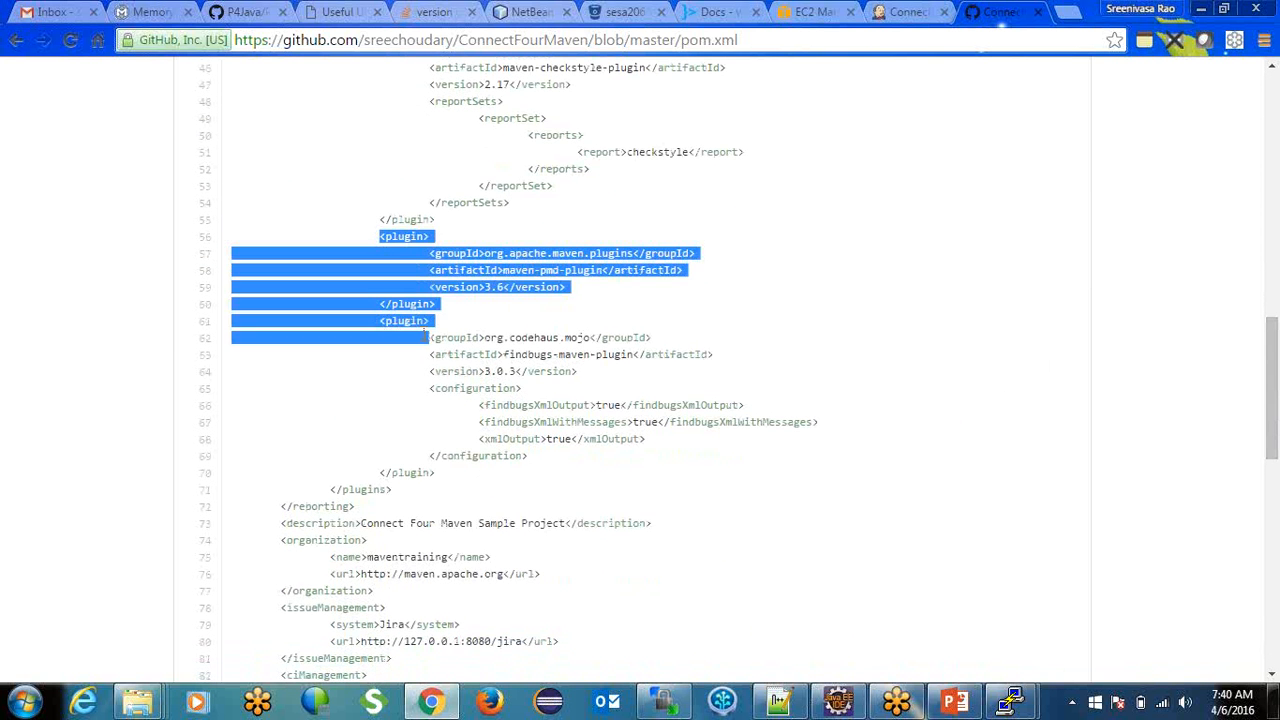
pyautogui.click(431, 326)
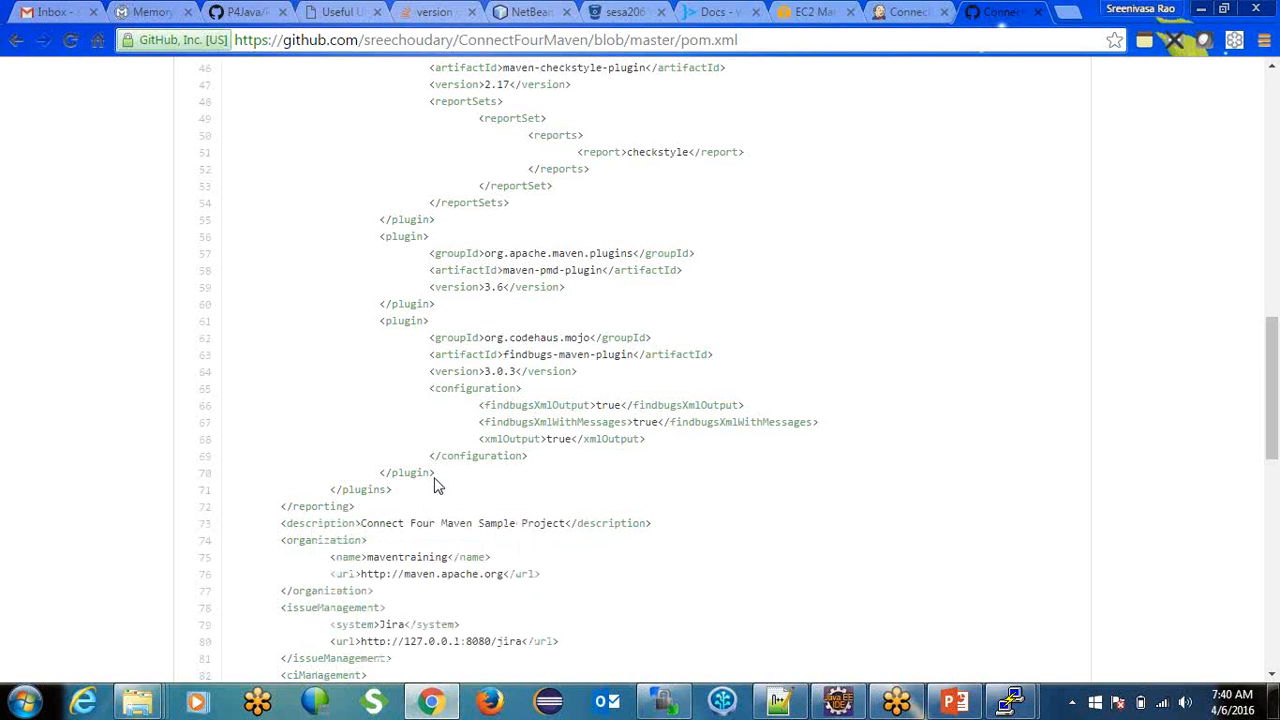
pyautogui.click(432, 700)
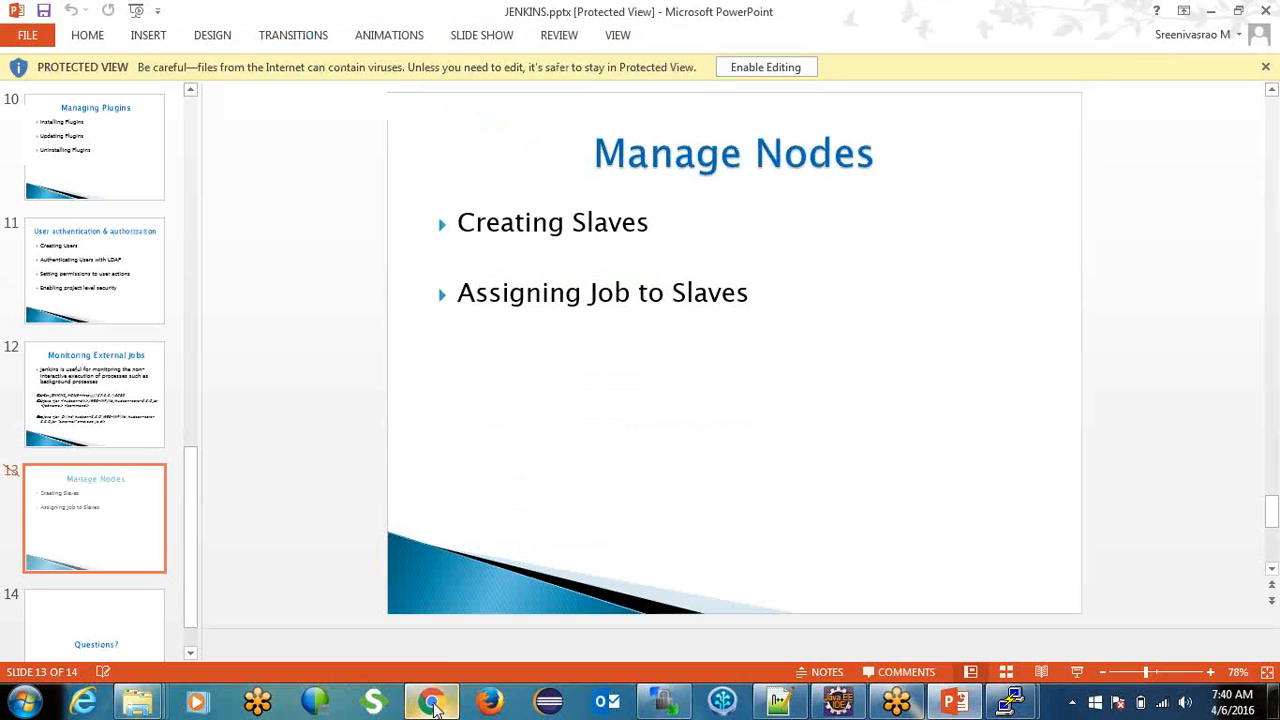
# Back in the Jenkins configuration, expand the Advanced options for FindBugs and PMD publishing
pyautogui.click(432, 700)
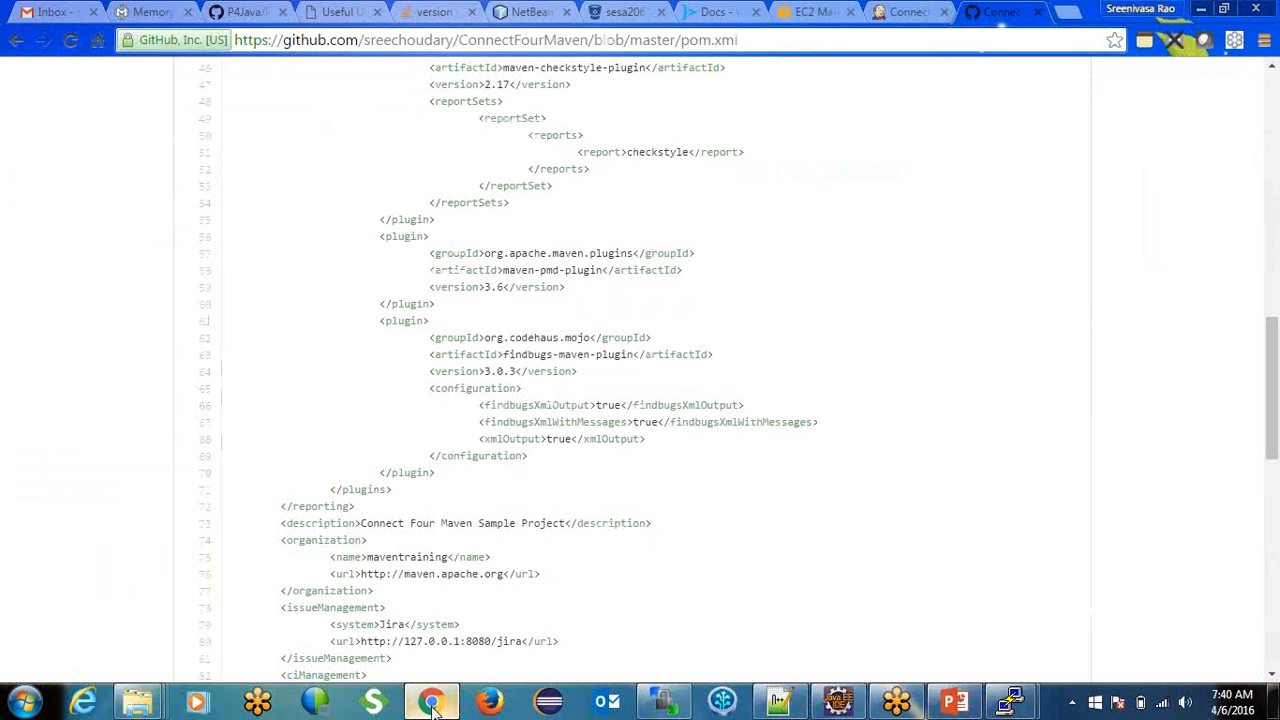
pyautogui.click(910, 12)
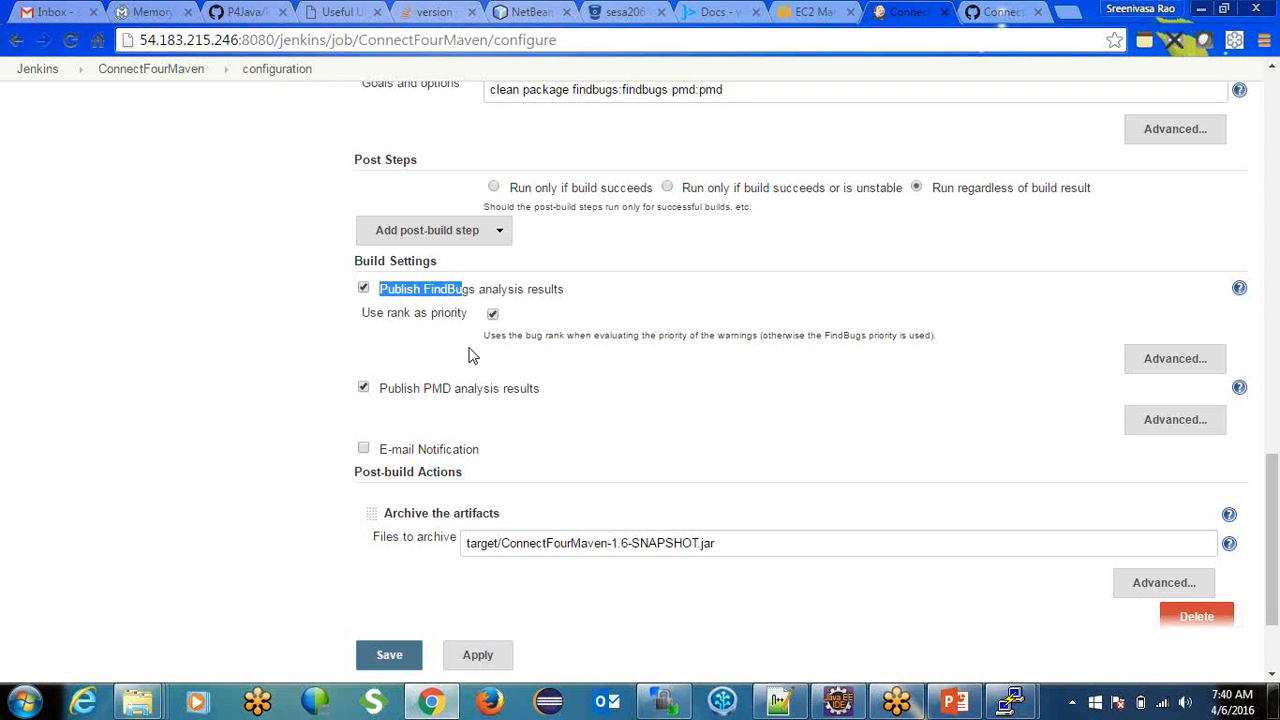
pyautogui.click(1155, 362)
pyautogui.scroll(-3, 1274, 428)
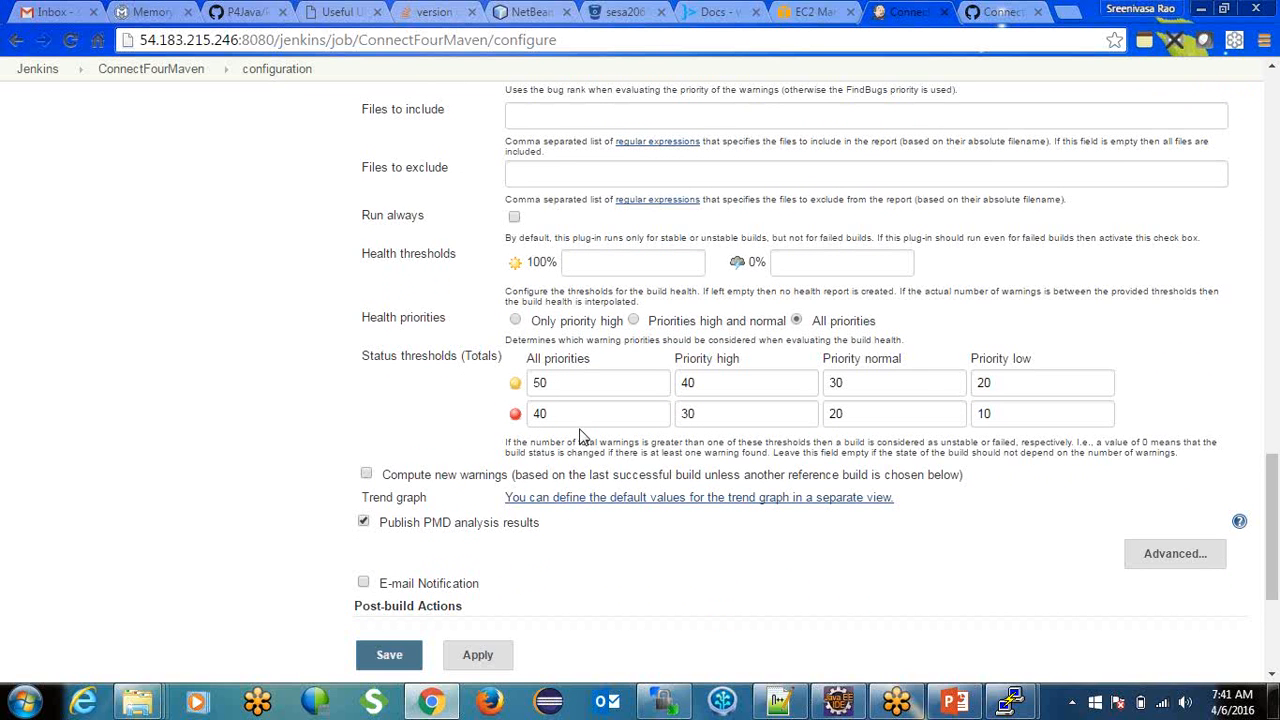
pyautogui.click(1168, 556)
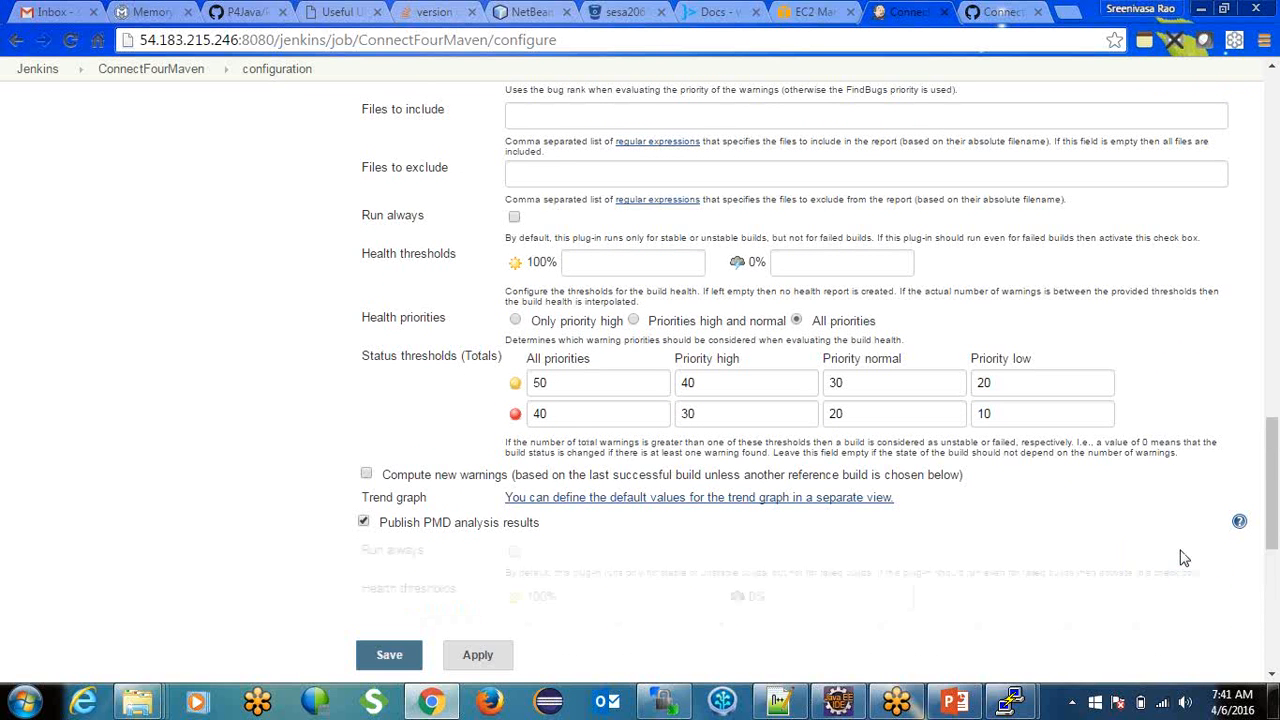
pyautogui.moveTo(1275, 455); pyautogui.dragTo(1275, 475)
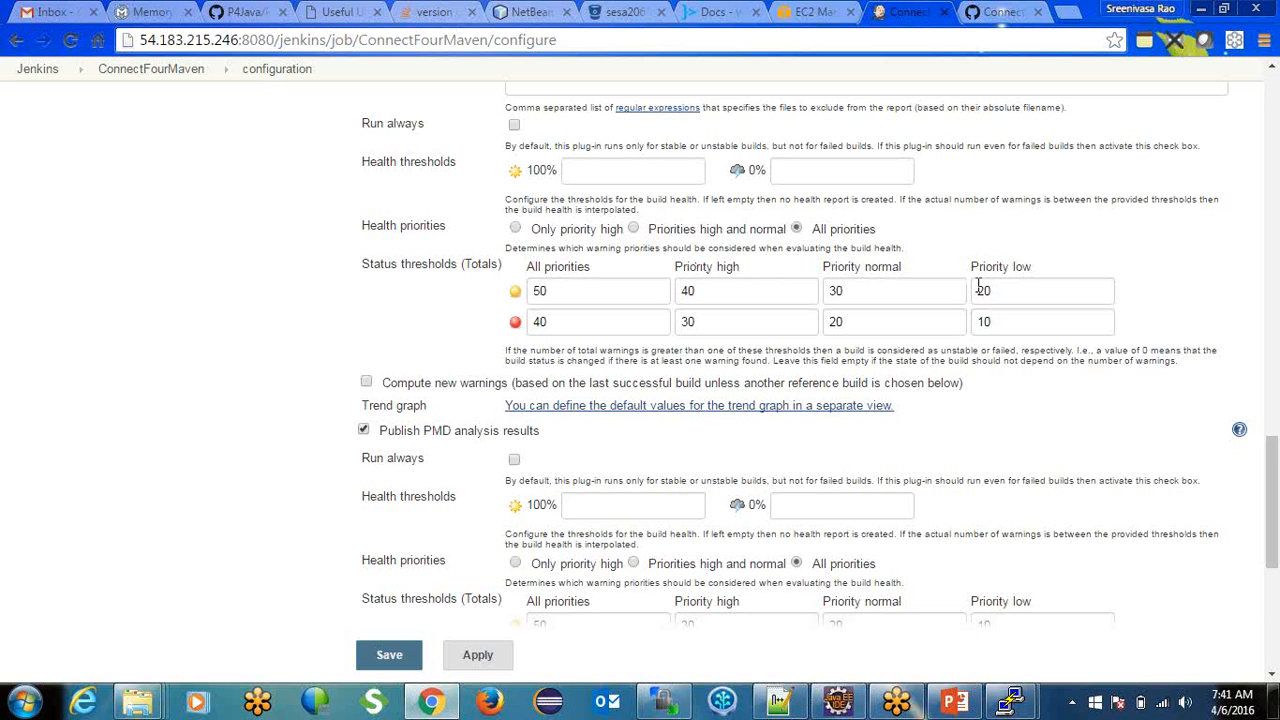
# Review the warning thresholds 20, 30 and 50 and the health priority options, leaving all priorities
pyautogui.moveTo(978, 288); pyautogui.dragTo(990, 289)
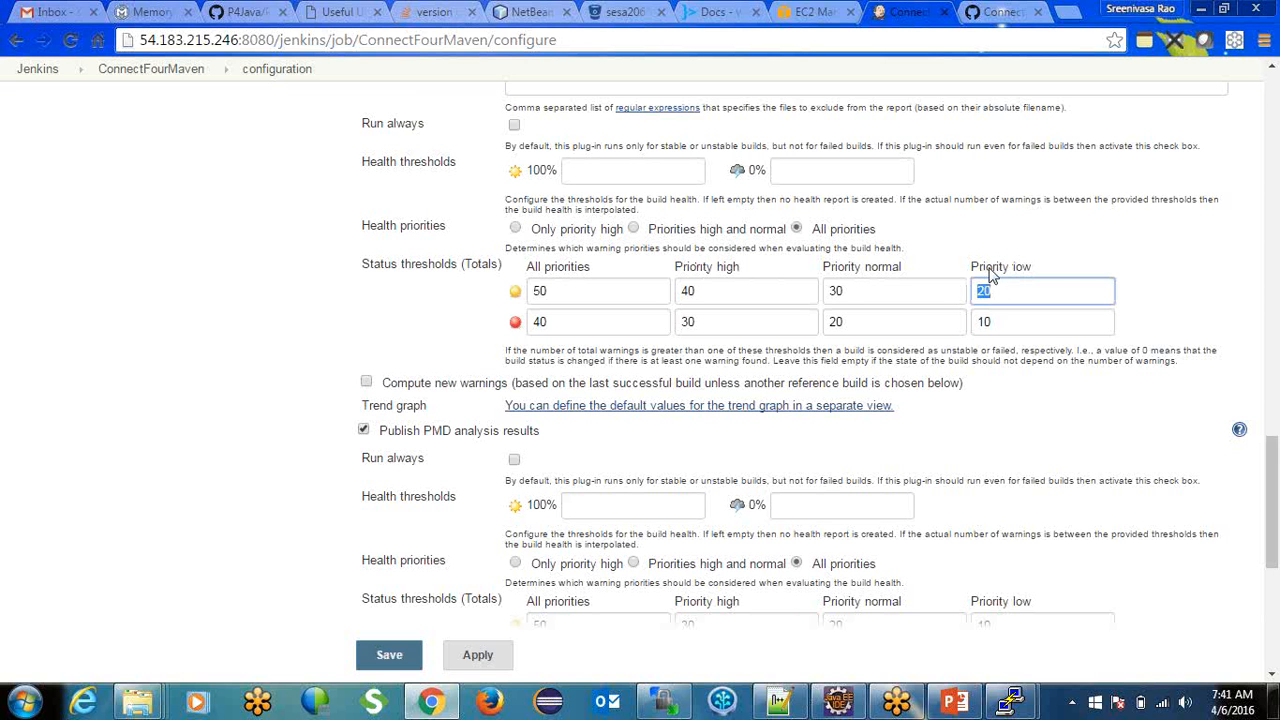
pyautogui.click(847, 290)
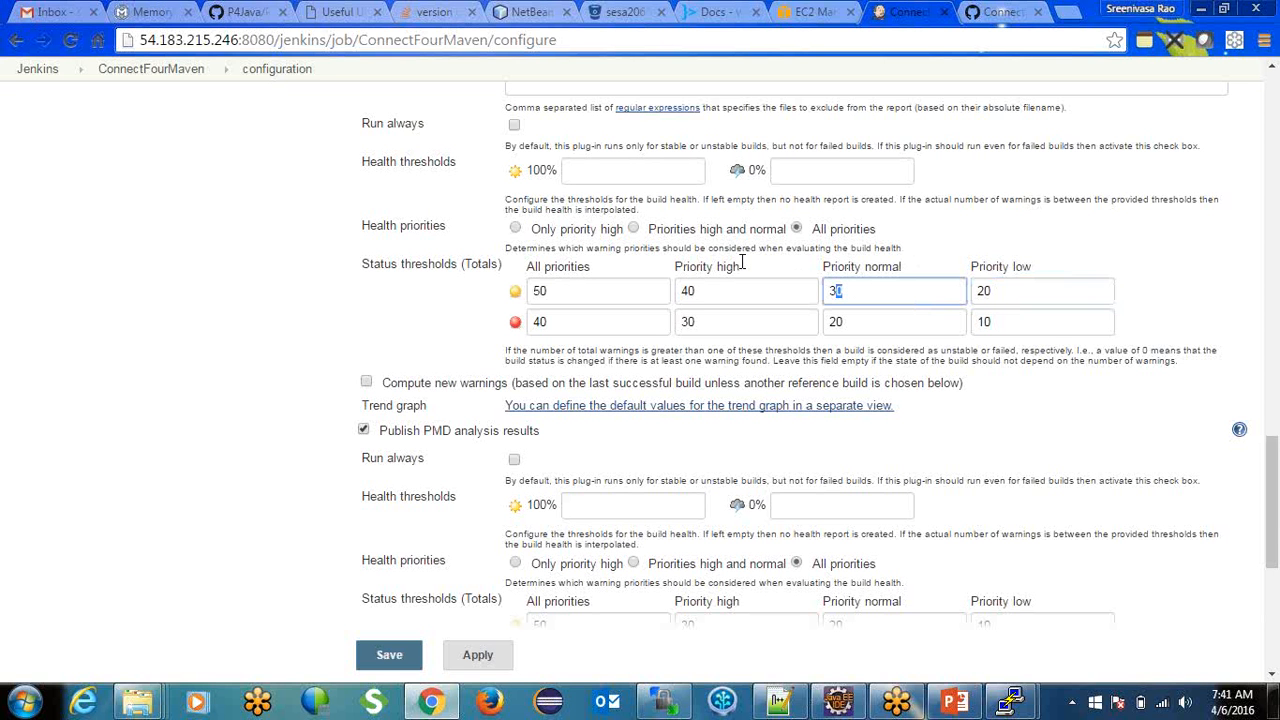
pyautogui.doubleClick(560, 291)
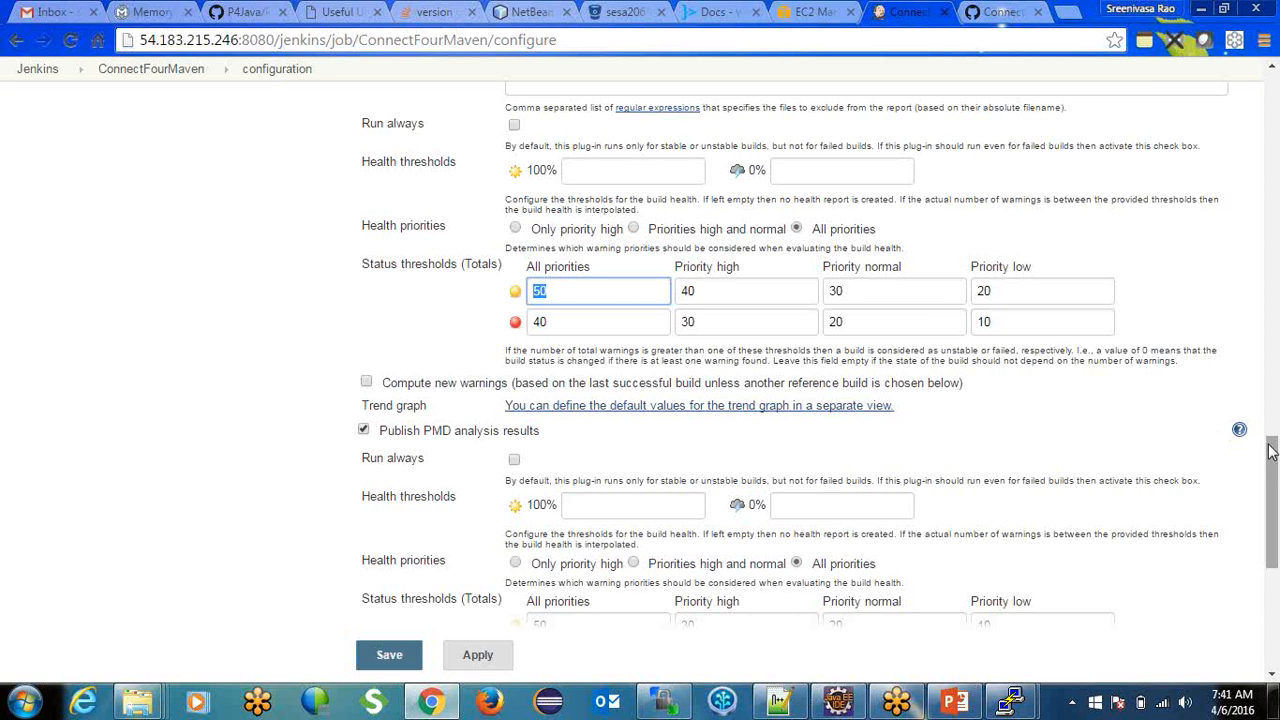
pyautogui.click(516, 229)
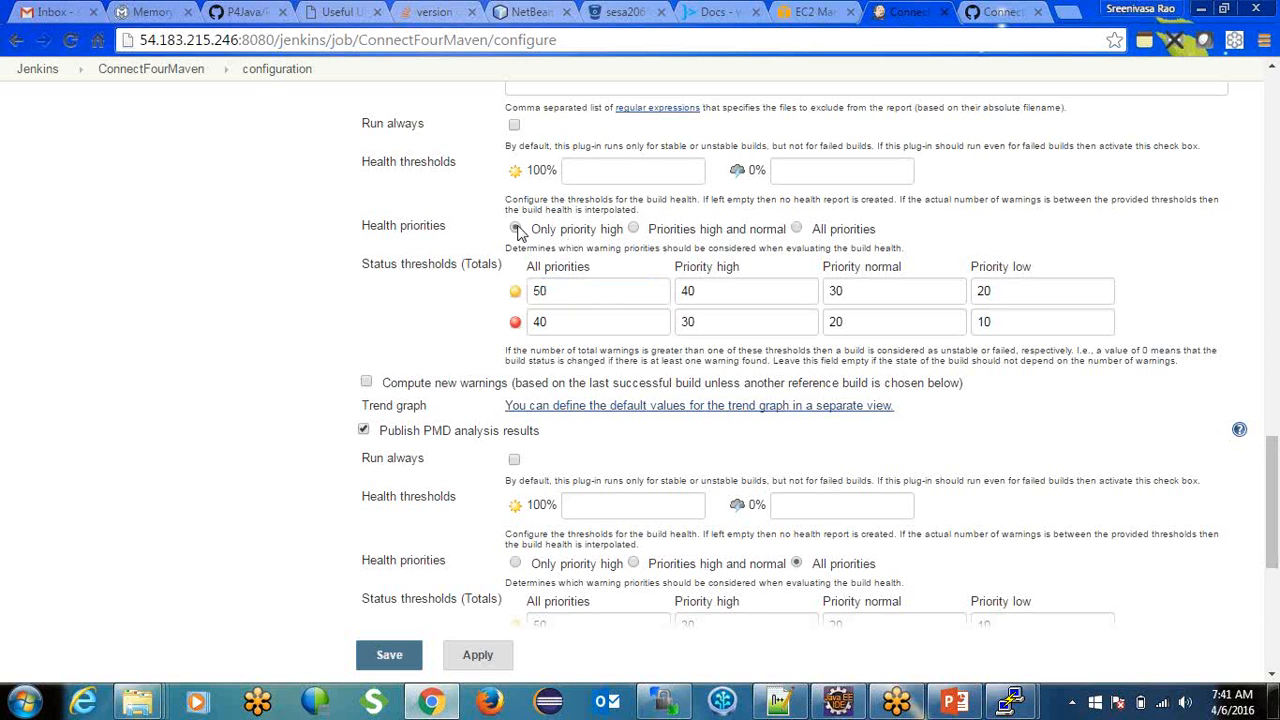
pyautogui.click(516, 229)
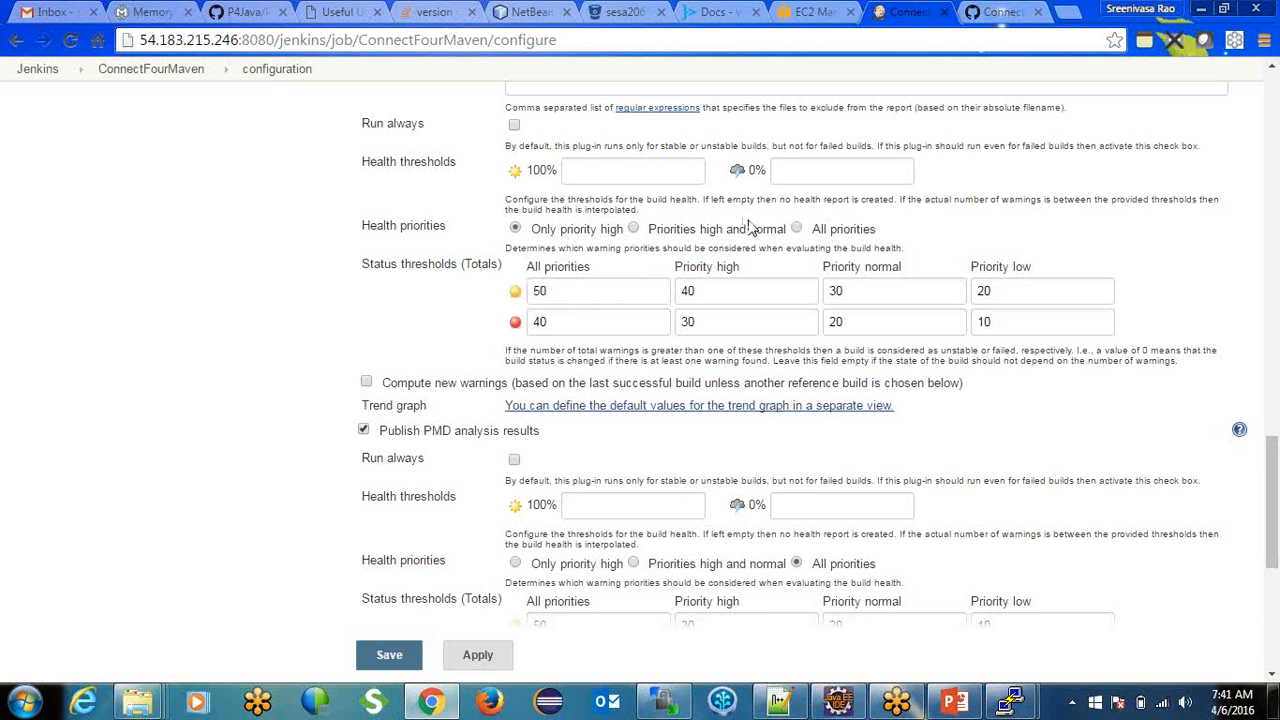
pyautogui.click(636, 229)
pyautogui.click(797, 230)
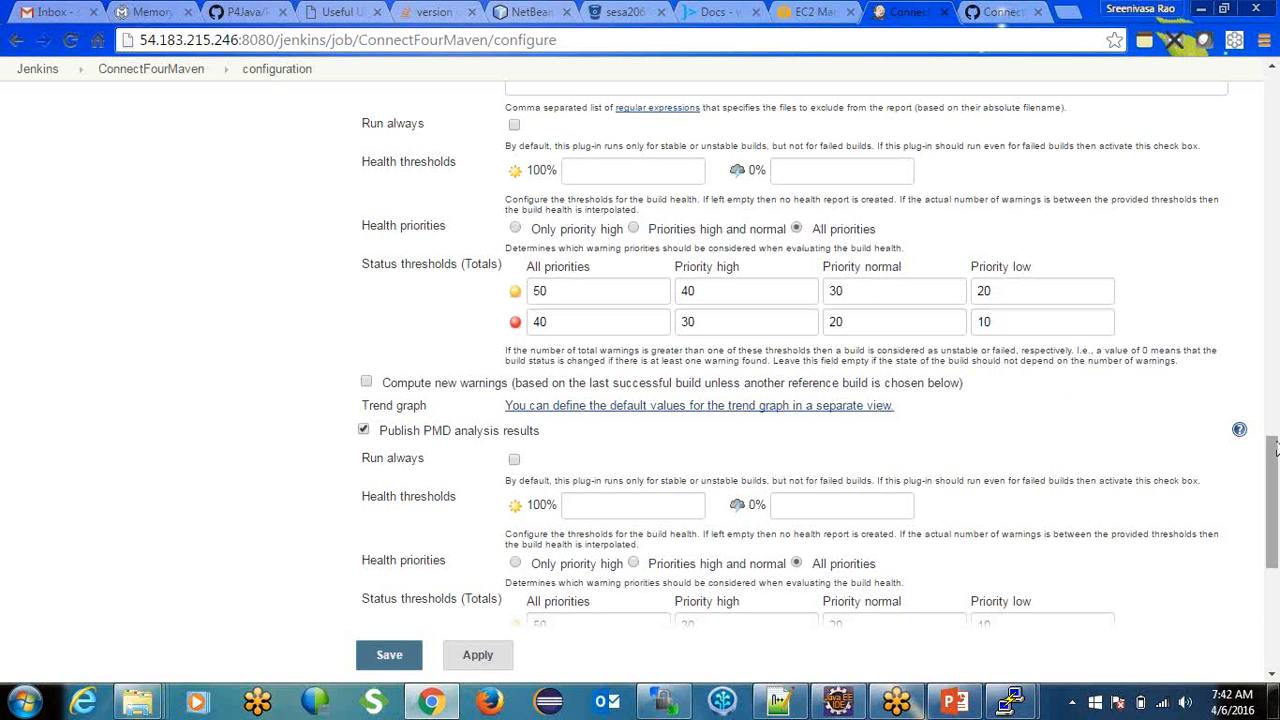
pyautogui.moveTo(1275, 455); pyautogui.dragTo(1278, 510)
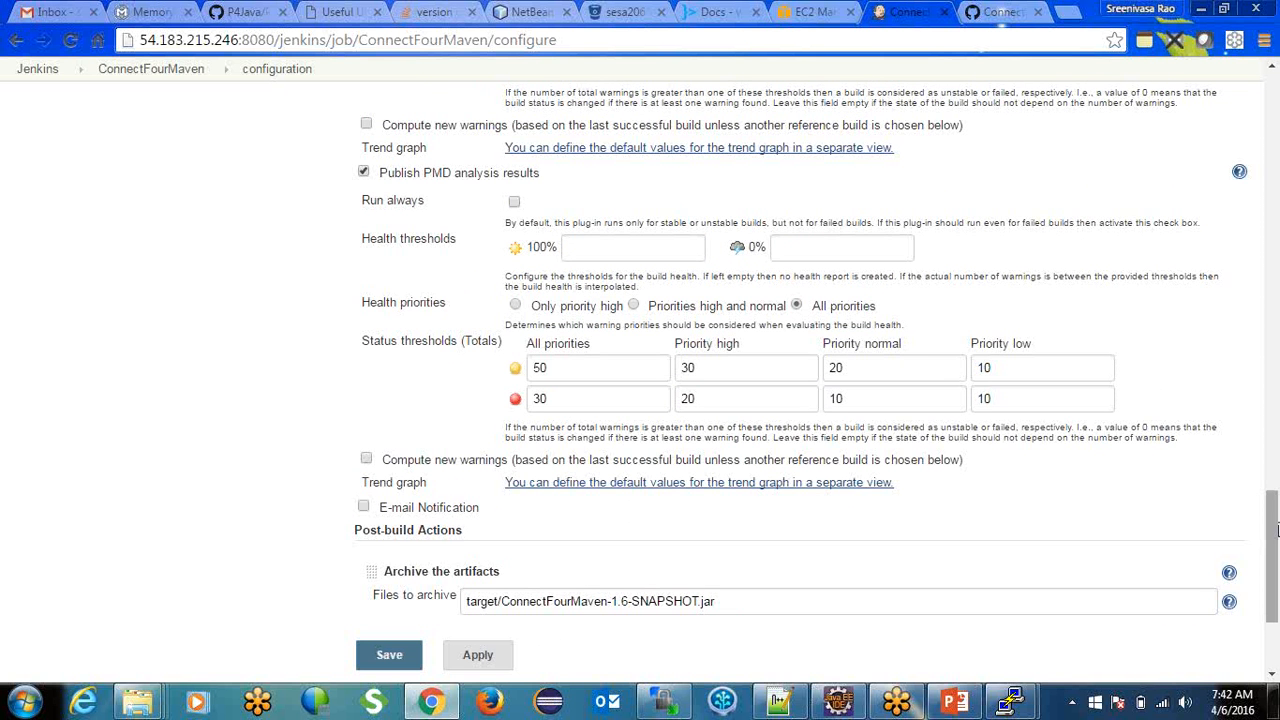
pyautogui.moveTo(1276, 517); pyautogui.dragTo(1272, 165)
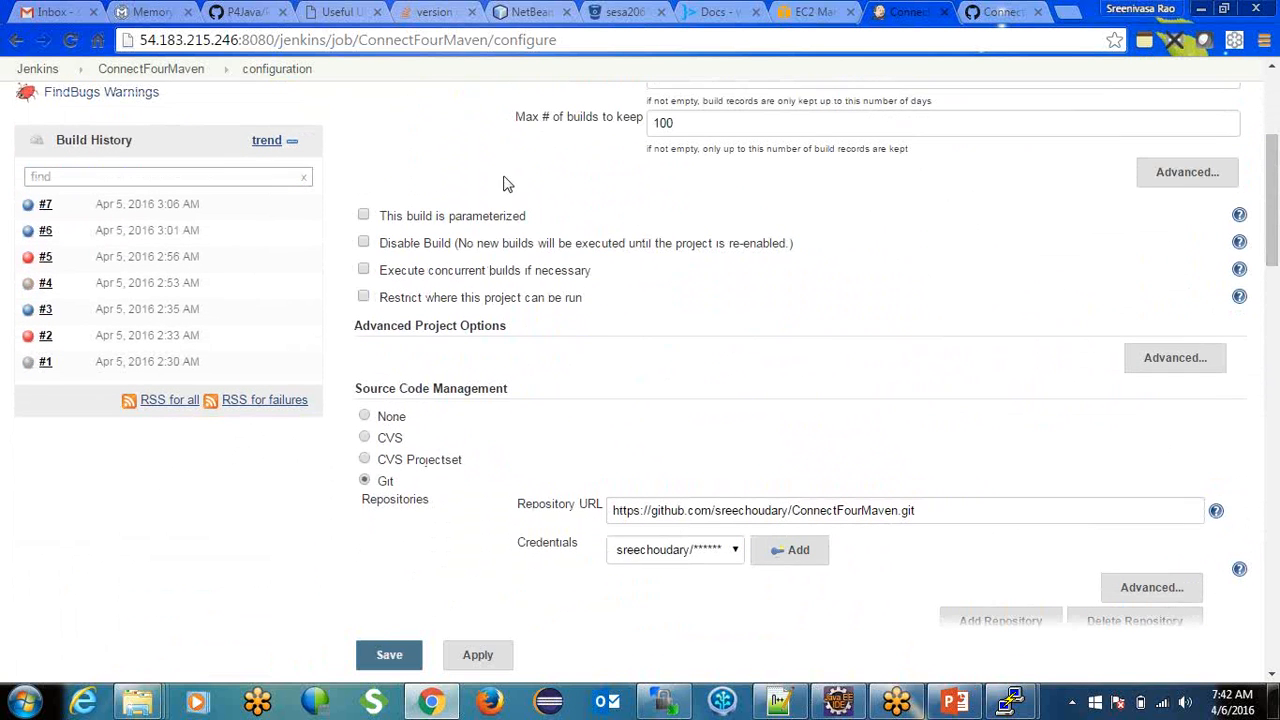
# Make ConnectFourMaven a parameterized build and add a Choice Parameter
pyautogui.click(364, 216)
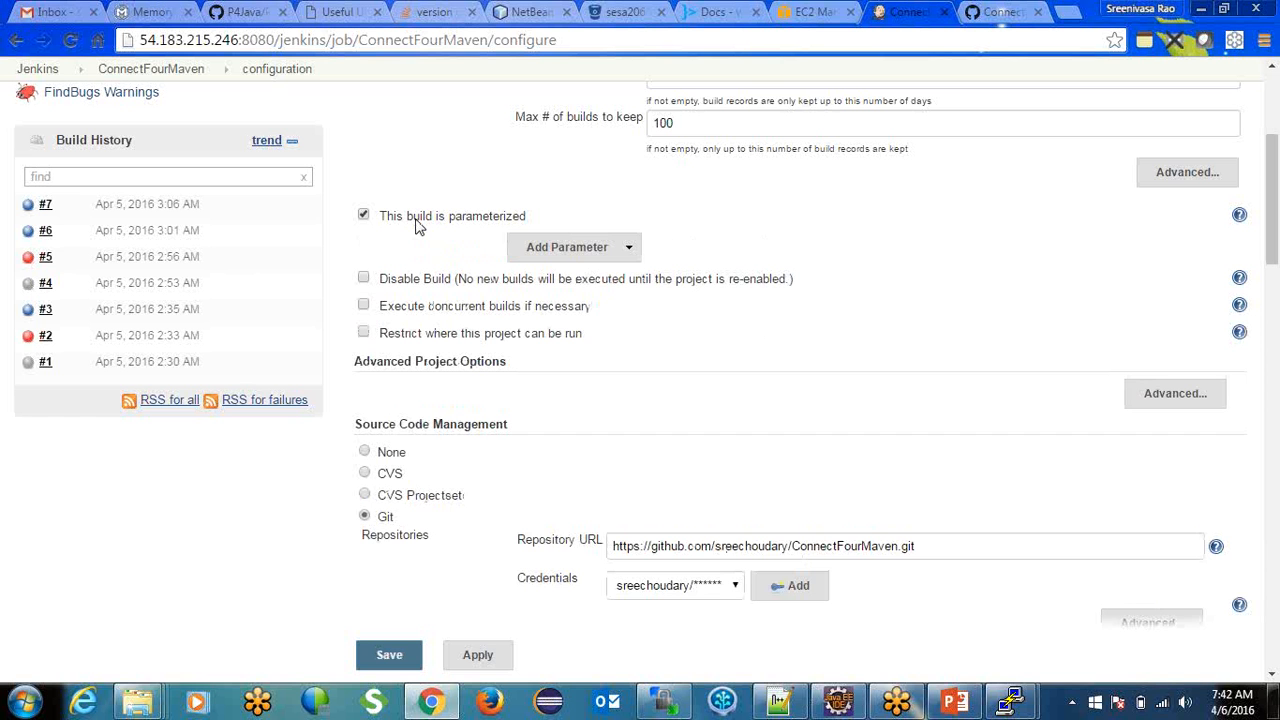
pyautogui.click(625, 249)
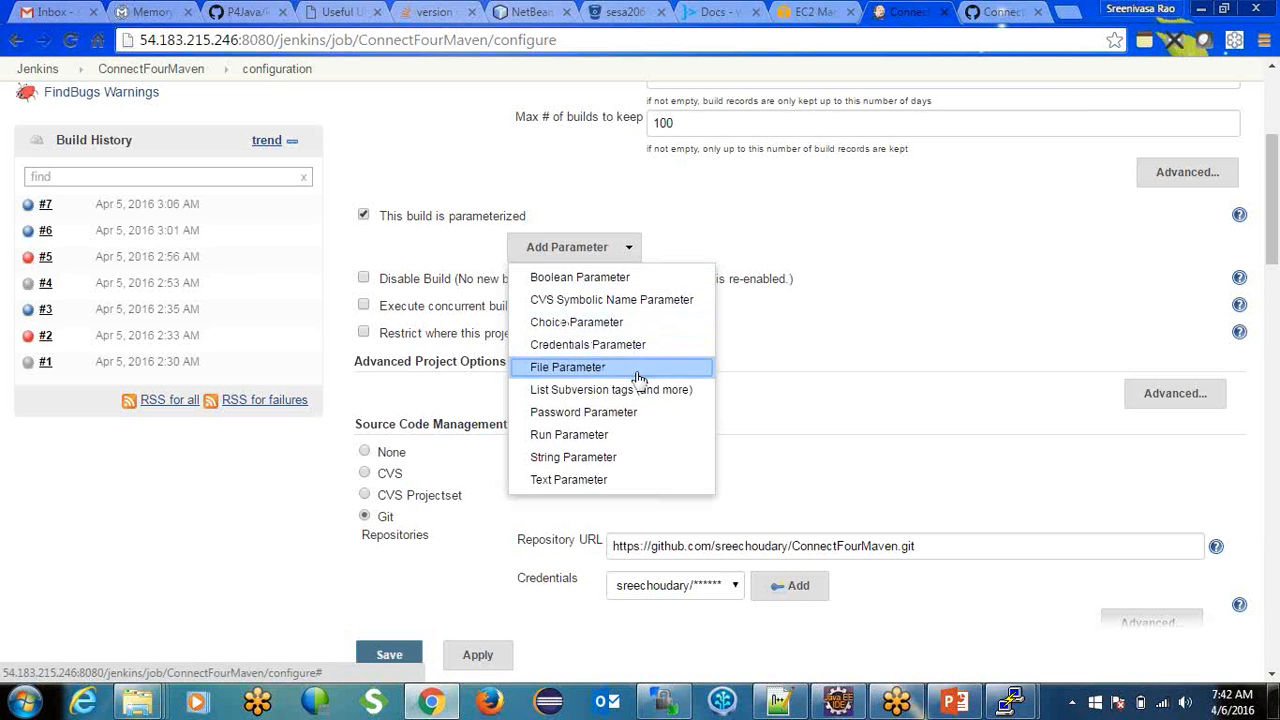
pyautogui.click(631, 323)
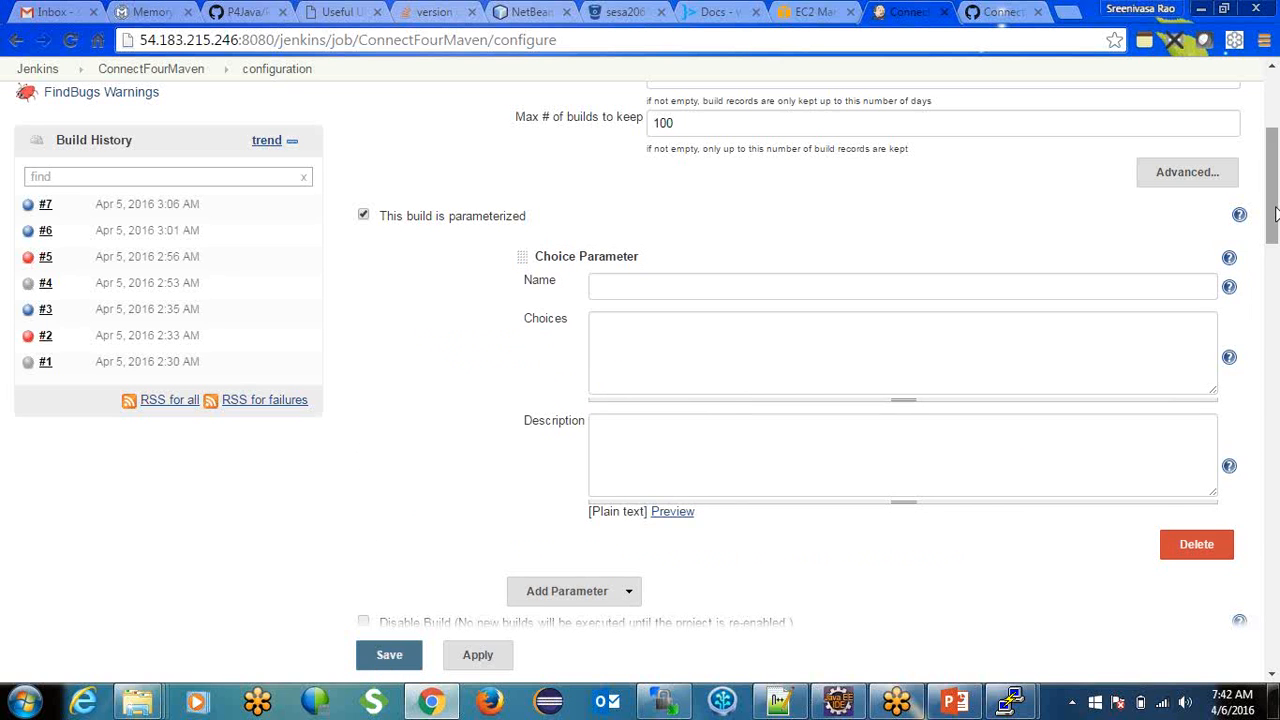
# Name the choice parameter 'goals' and read the help for its Choices field
pyautogui.moveTo(1274, 213); pyautogui.dragTo(1274, 228)
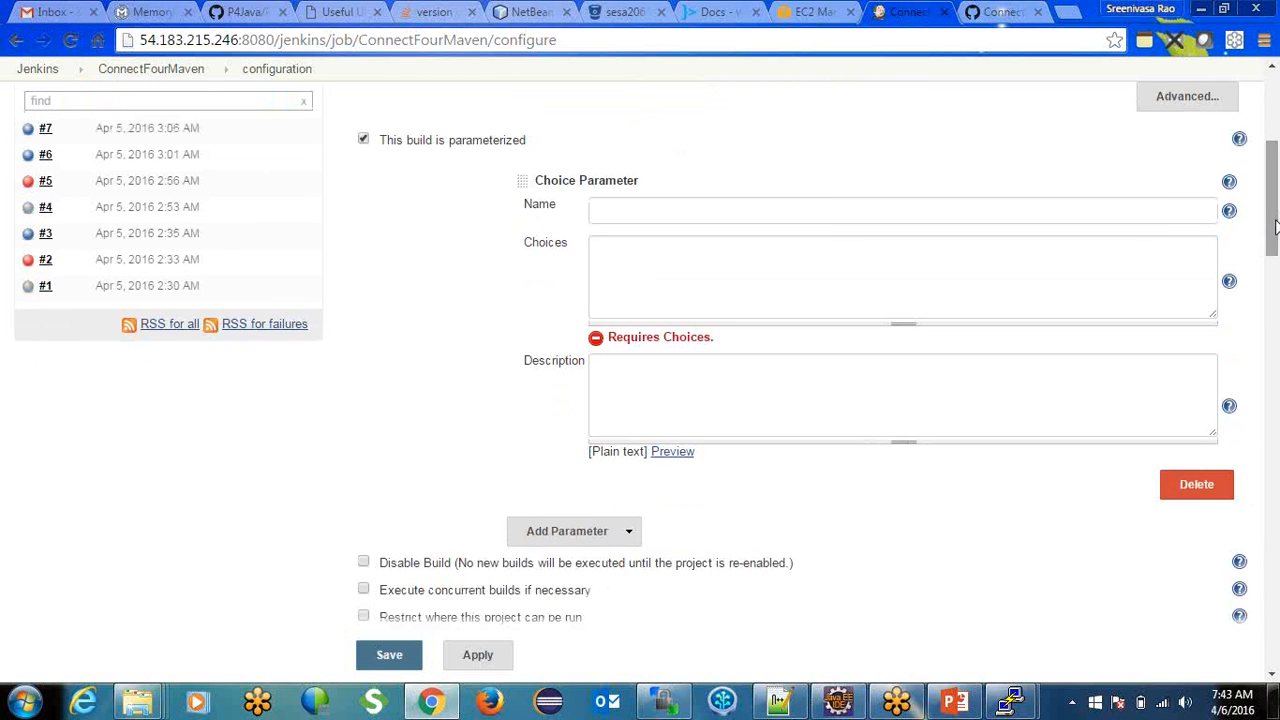
pyautogui.click(832, 206)
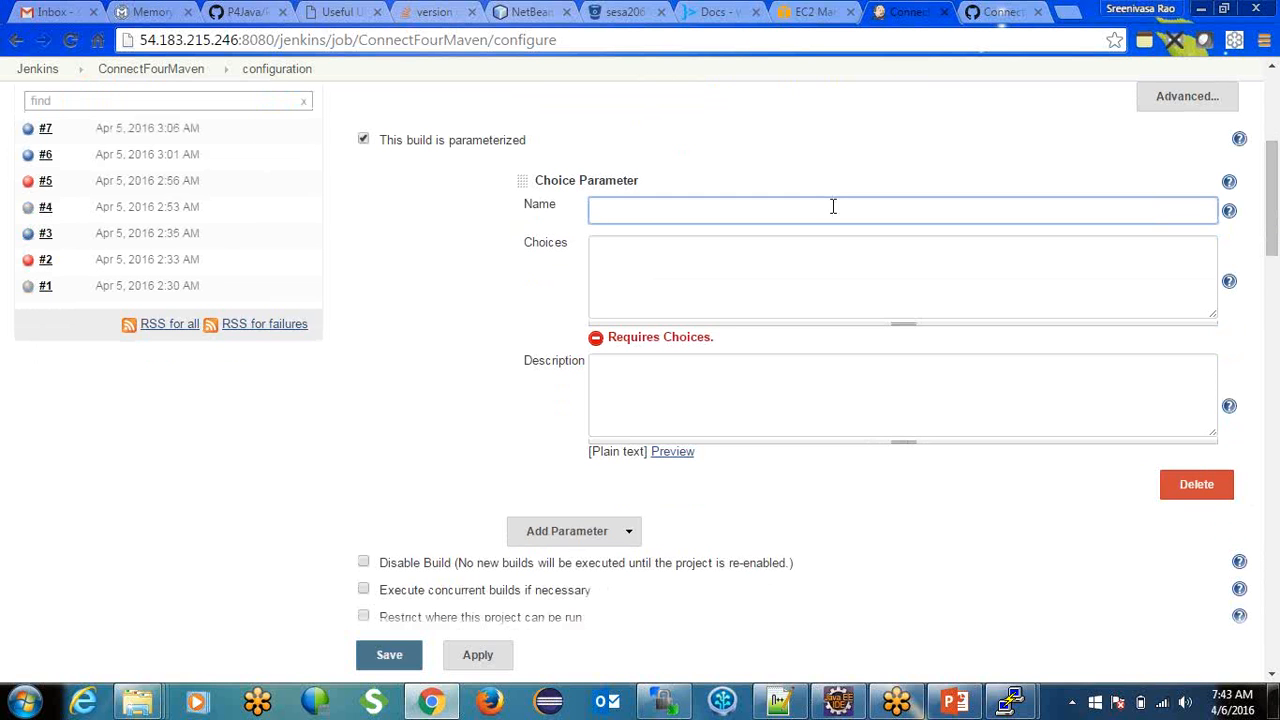
pyautogui.write('goals')
pyautogui.click(606, 245)
pyautogui.write('c')
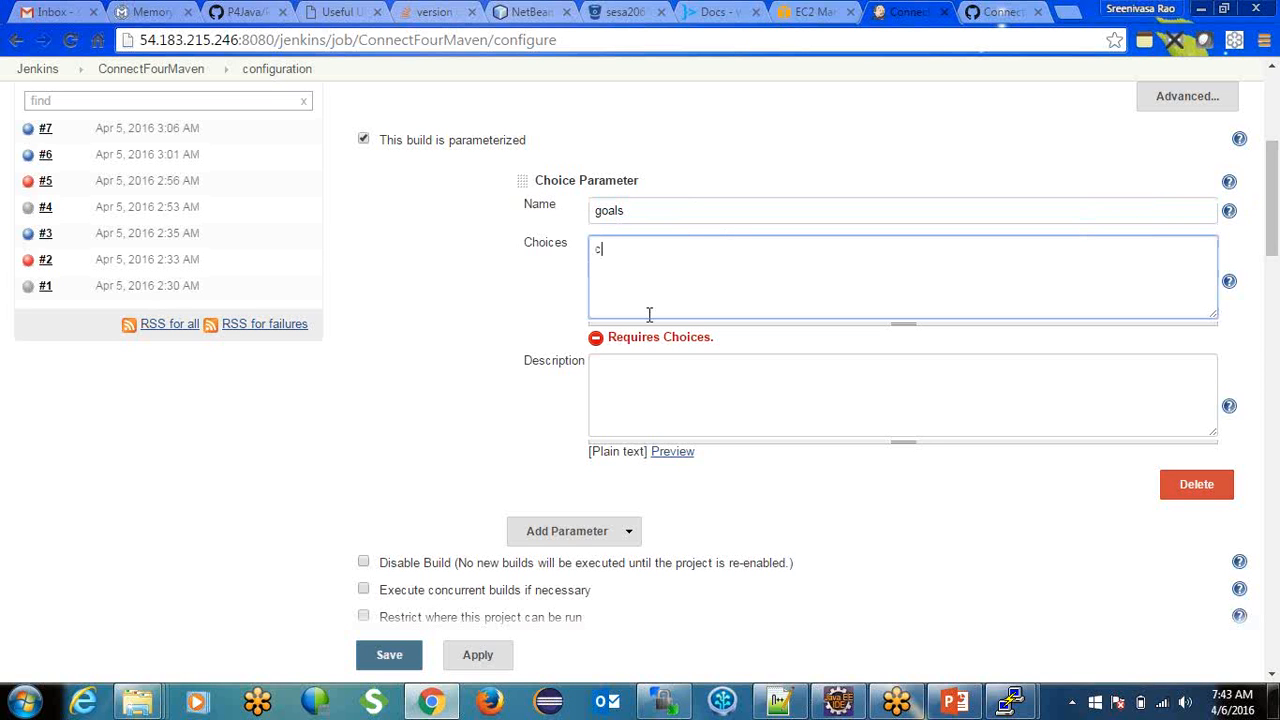
pyautogui.press('BackSpace')
pyautogui.click(1230, 283)
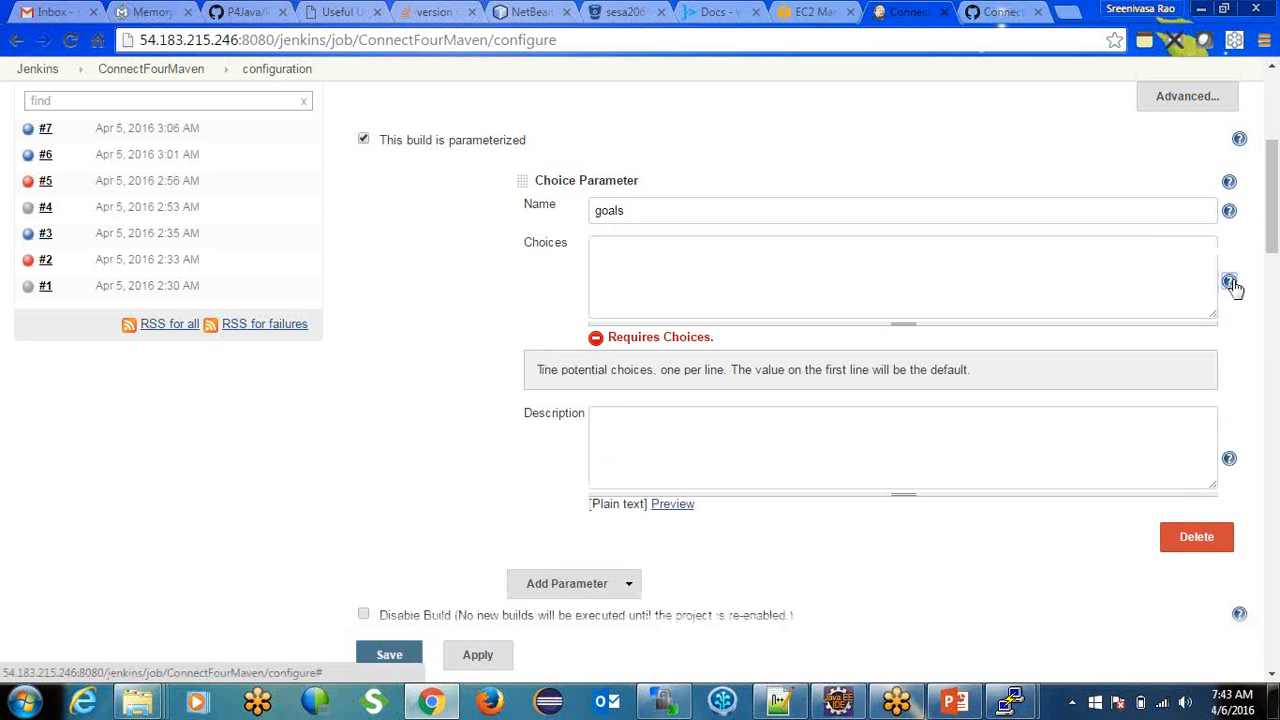
pyautogui.click(1230, 283)
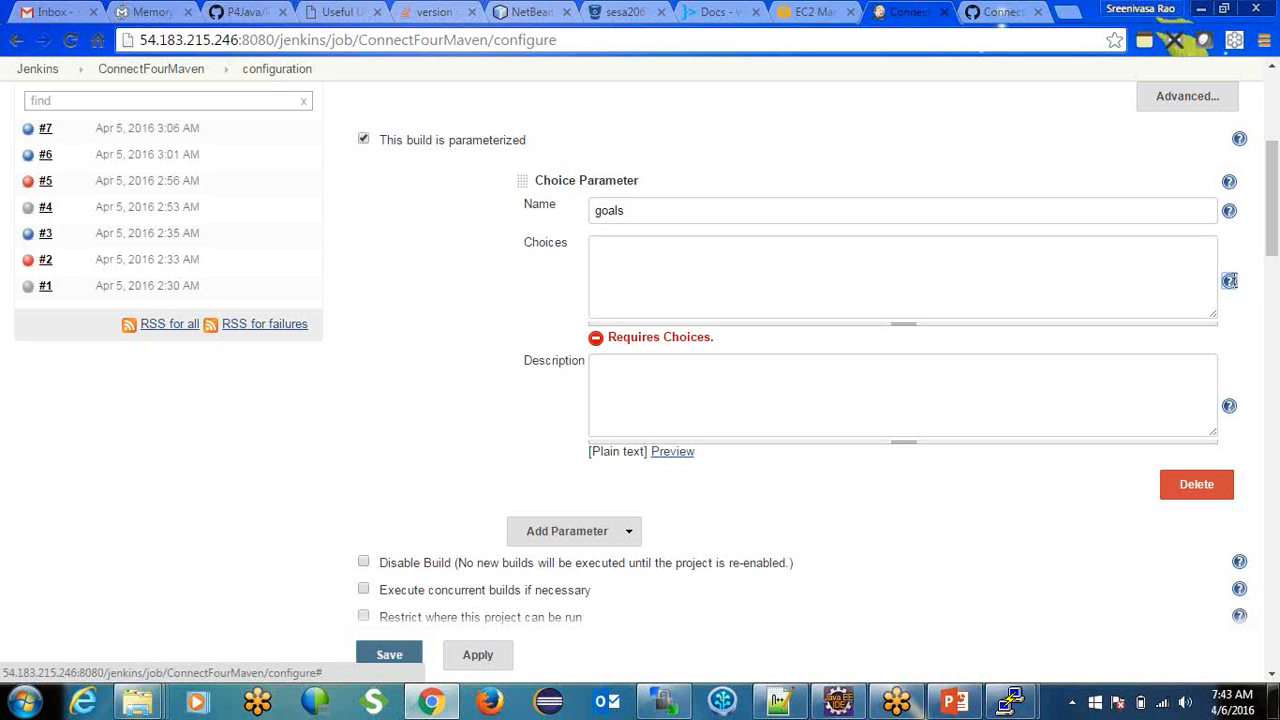
pyautogui.click(844, 252)
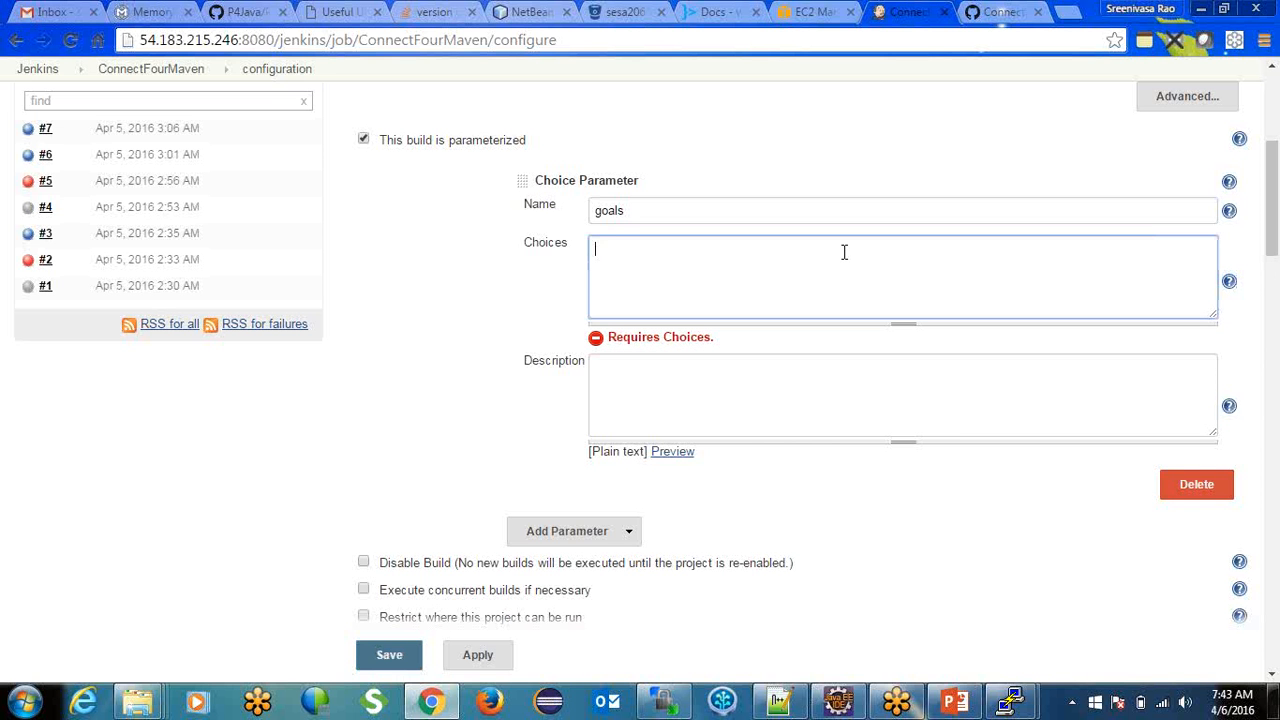
pyautogui.moveTo(1275, 201)
pyautogui.mouseDown()
pyautogui.moveTo(1275, 217)
pyautogui.moveTo(1275, 197)
pyautogui.mouseUp()
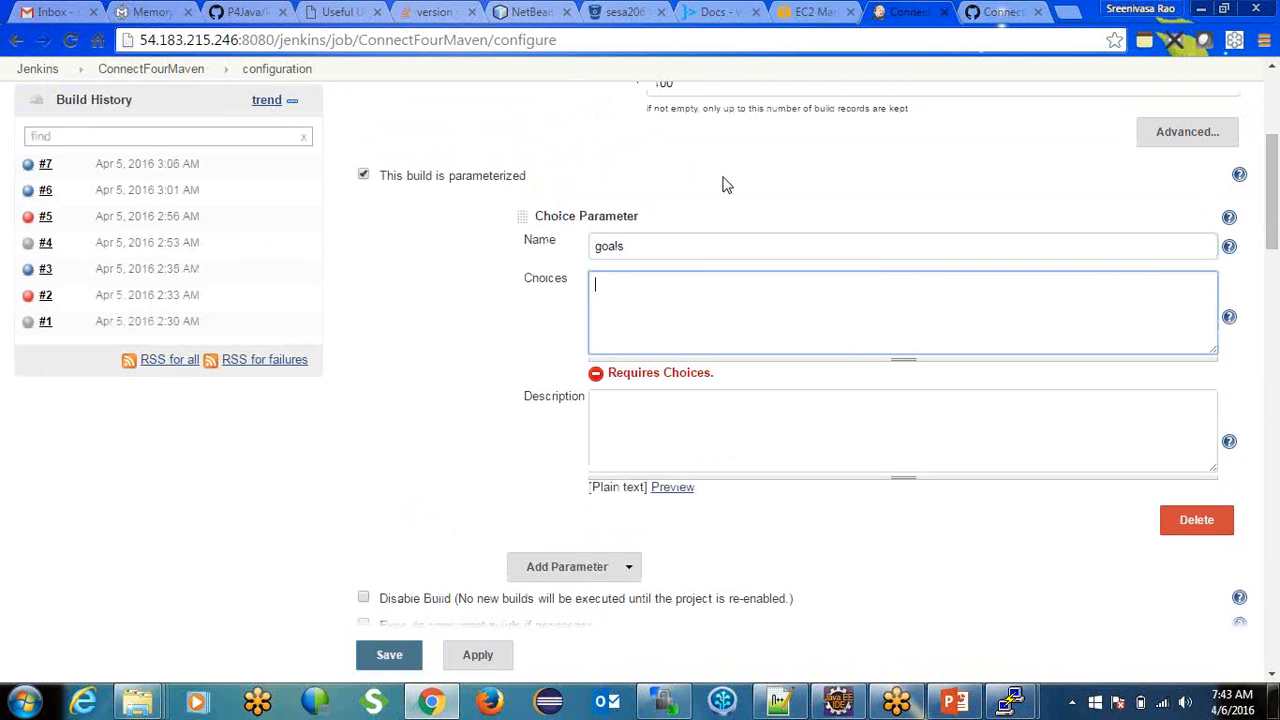
# Add a String Parameter block below the goals choice parameter
pyautogui.click(632, 574)
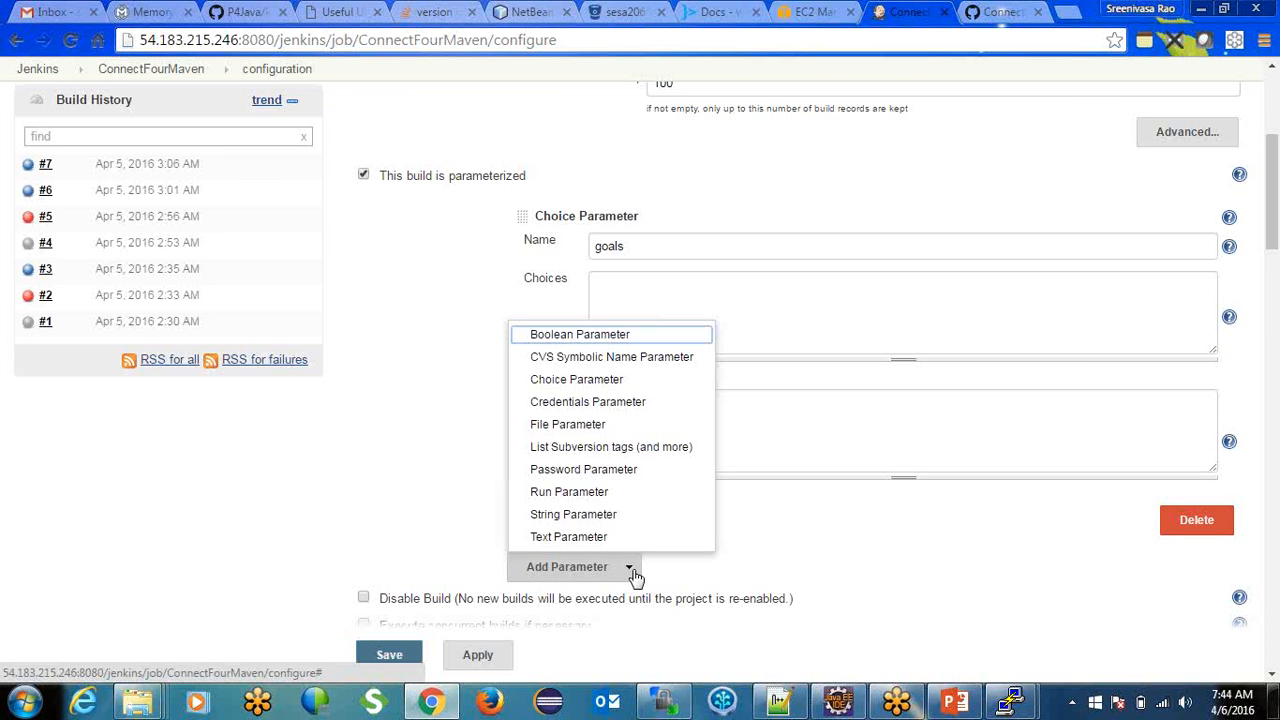
pyautogui.click(755, 328)
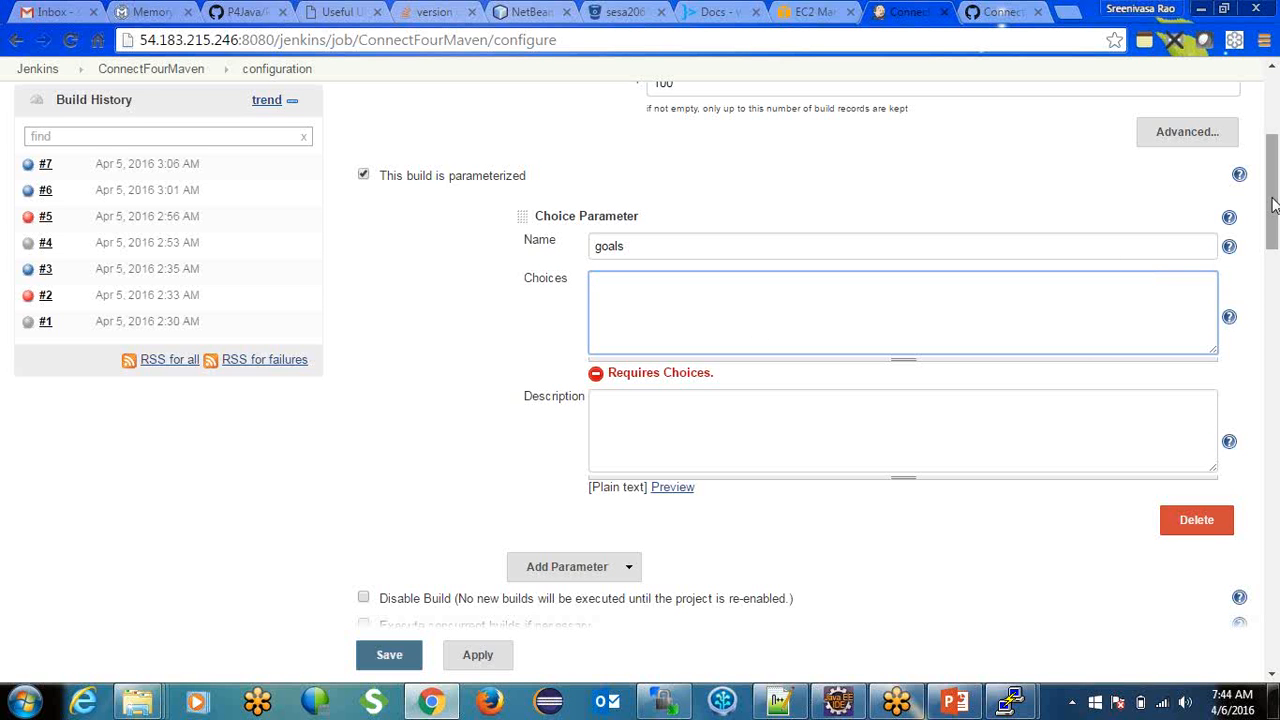
pyautogui.scroll(-1, 1273, 214)
pyautogui.moveTo(1273, 214); pyautogui.dragTo(1273, 224)
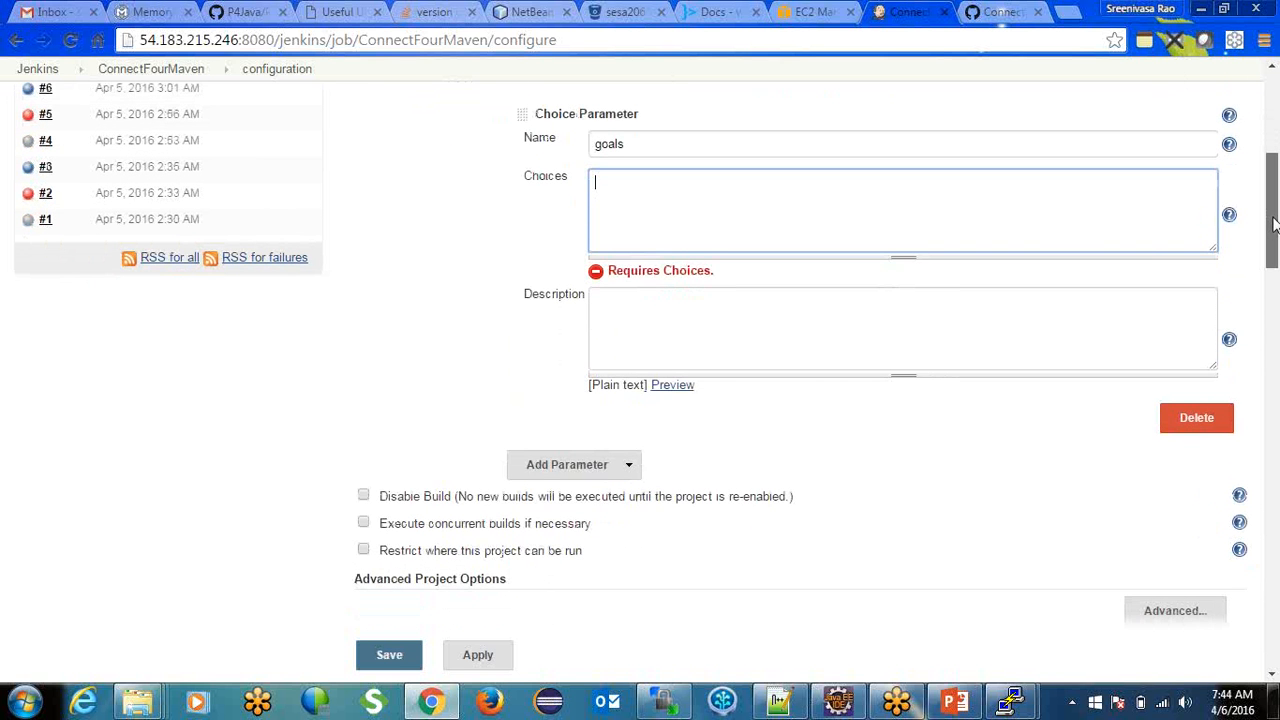
pyautogui.click(624, 466)
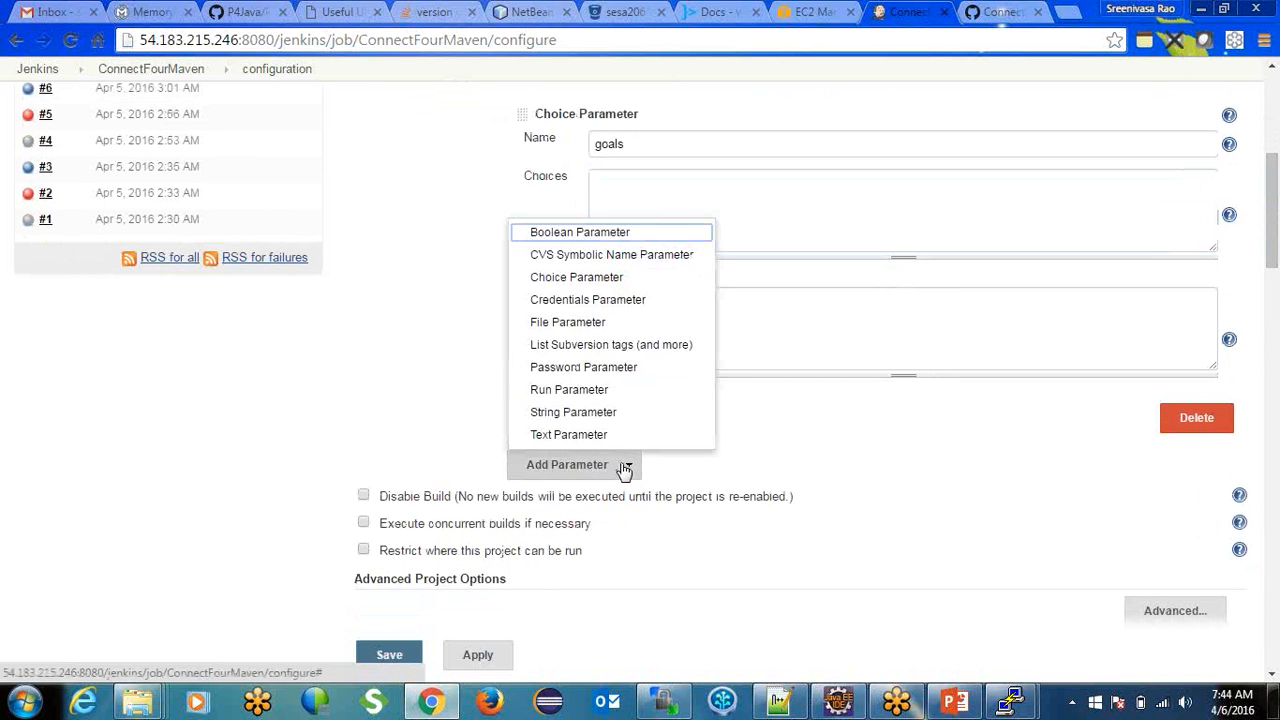
pyautogui.click(611, 415)
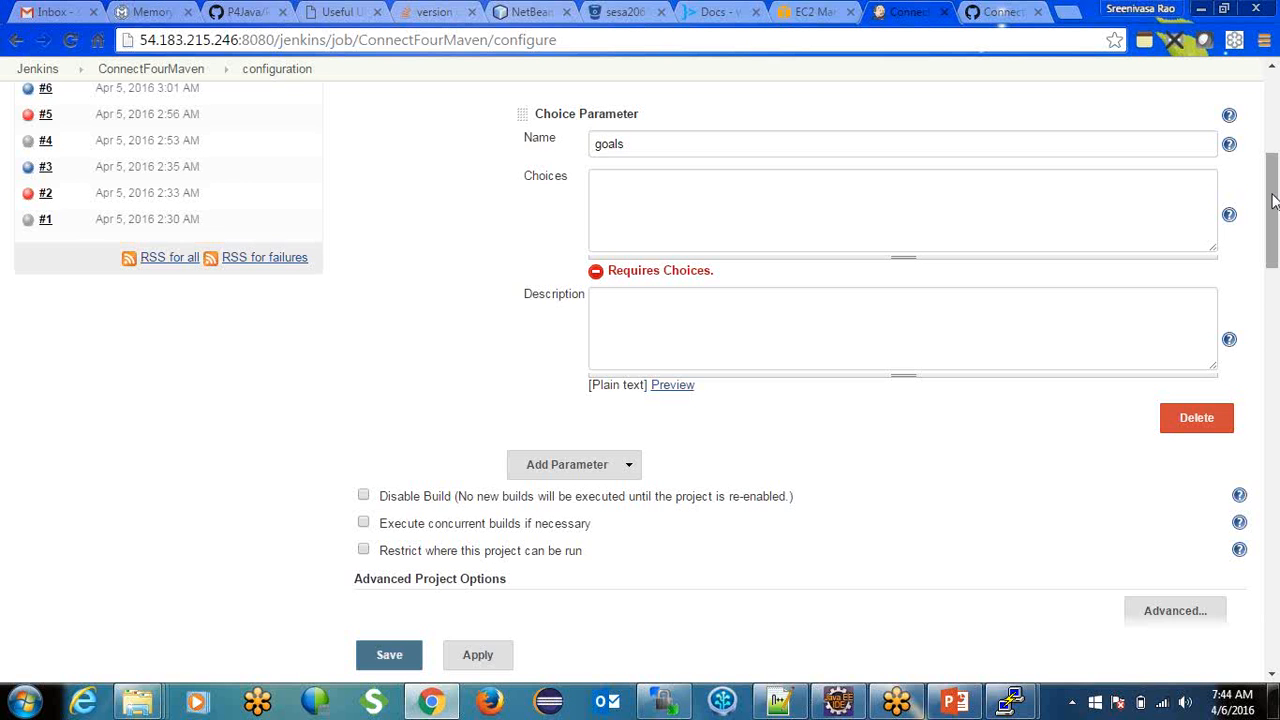
pyautogui.moveTo(1274, 201); pyautogui.dragTo(1274, 218)
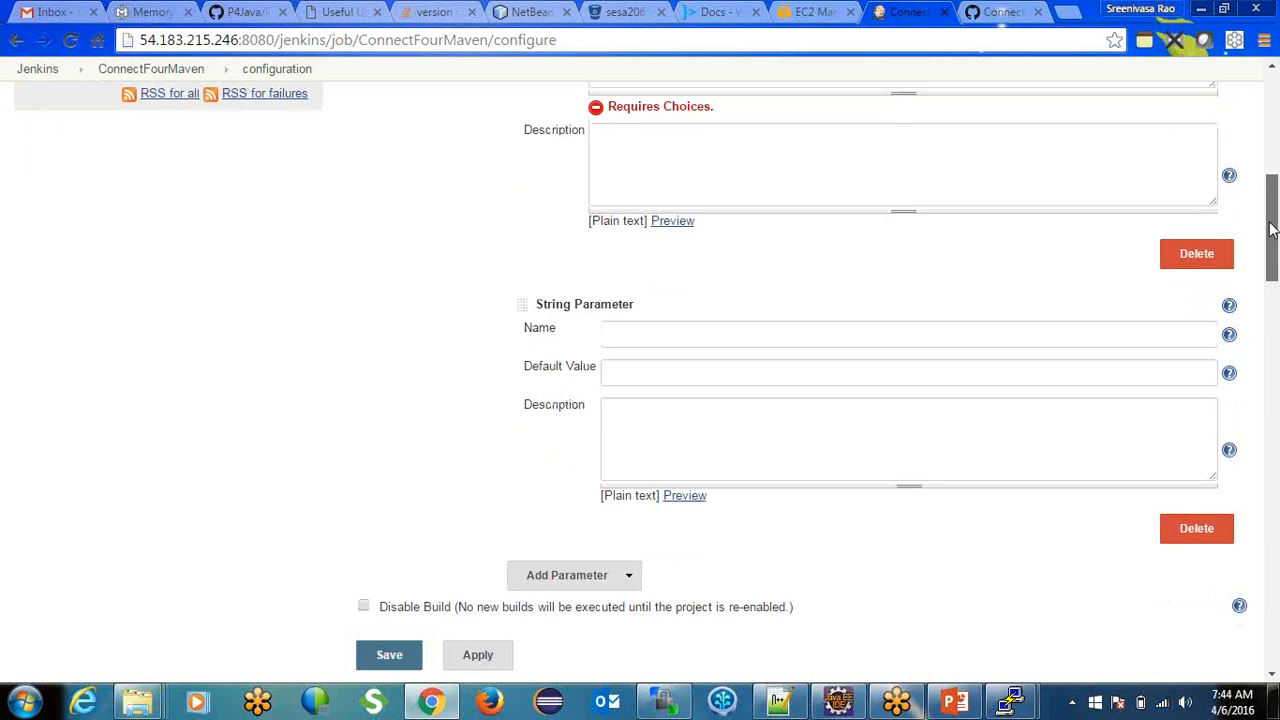
# Delete the goals choice parameter and name the string parameter 'reports'
pyautogui.click(1207, 292)
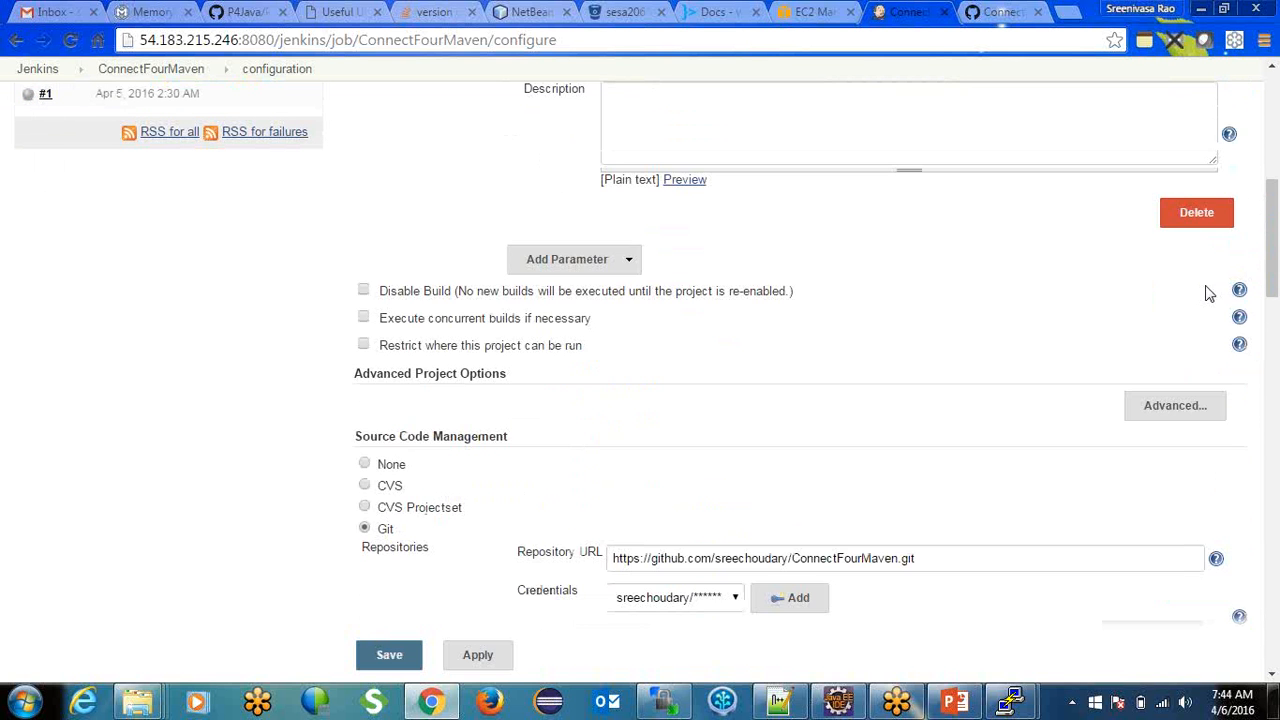
pyautogui.moveTo(1275, 255); pyautogui.dragTo(1275, 215)
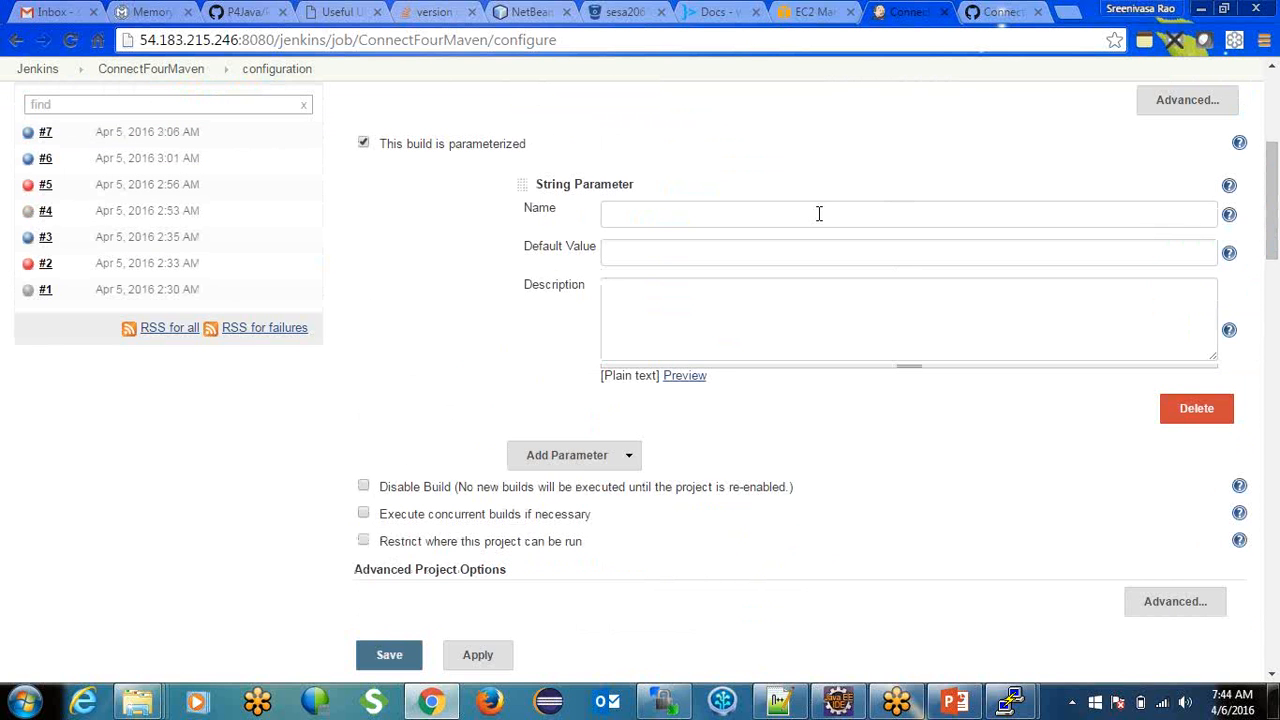
pyautogui.click(769, 214)
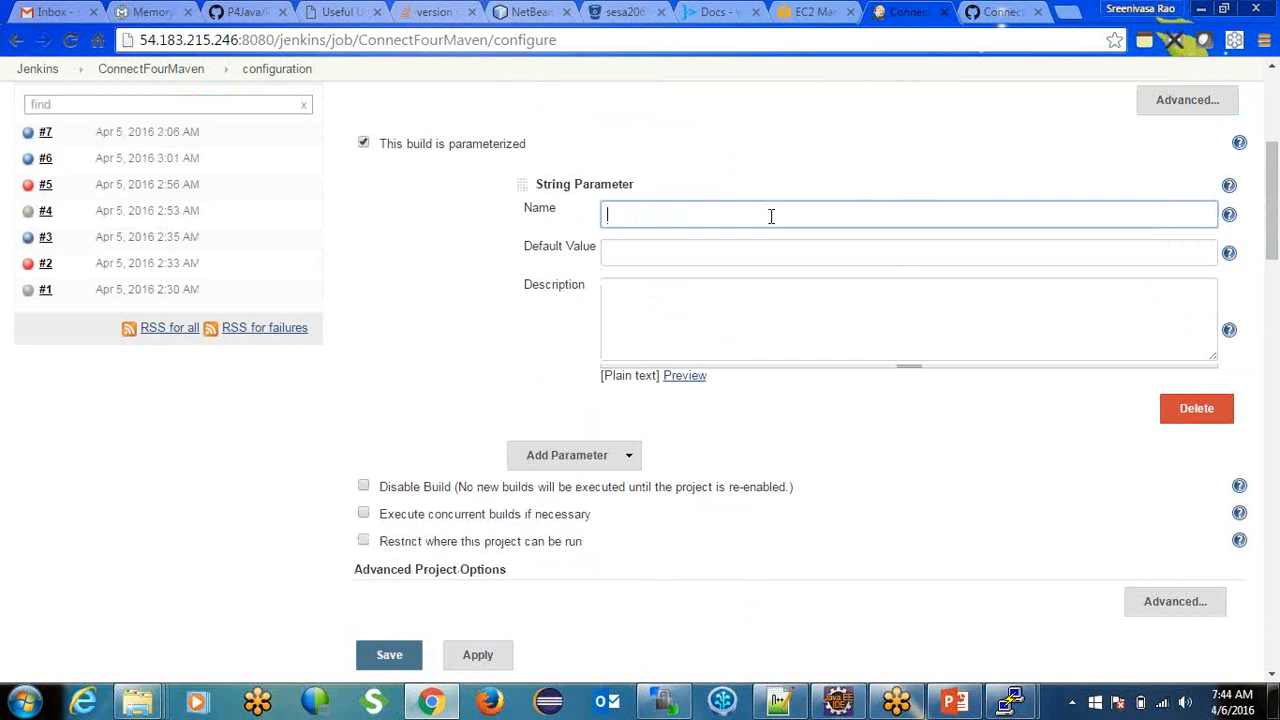
pyautogui.write('reports')
# Set the reports parameter's default value to 'clean package pmd:pmd'
pyautogui.click(669, 251)
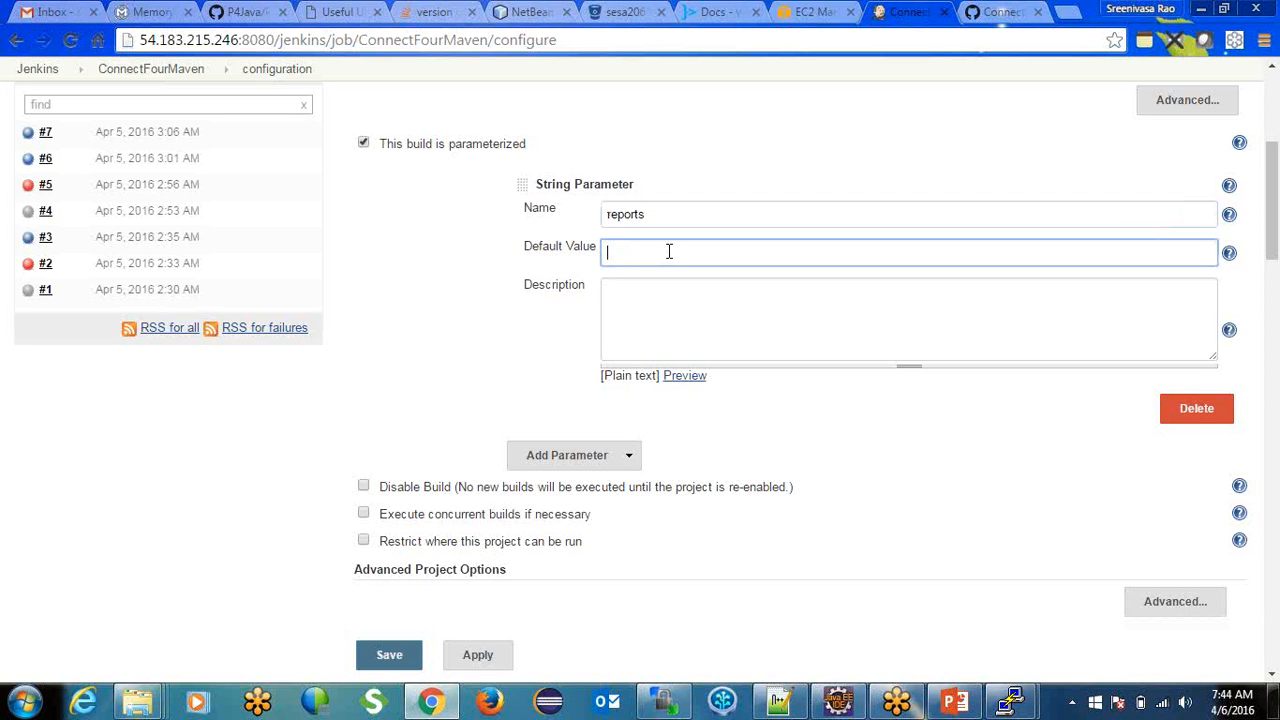
pyautogui.write('p')
pyautogui.press('BackSpace')
pyautogui.write('clean oackage pmd:')
pyautogui.write('pmd')
# Add a choice parameter named 'environments'
pyautogui.click(634, 451)
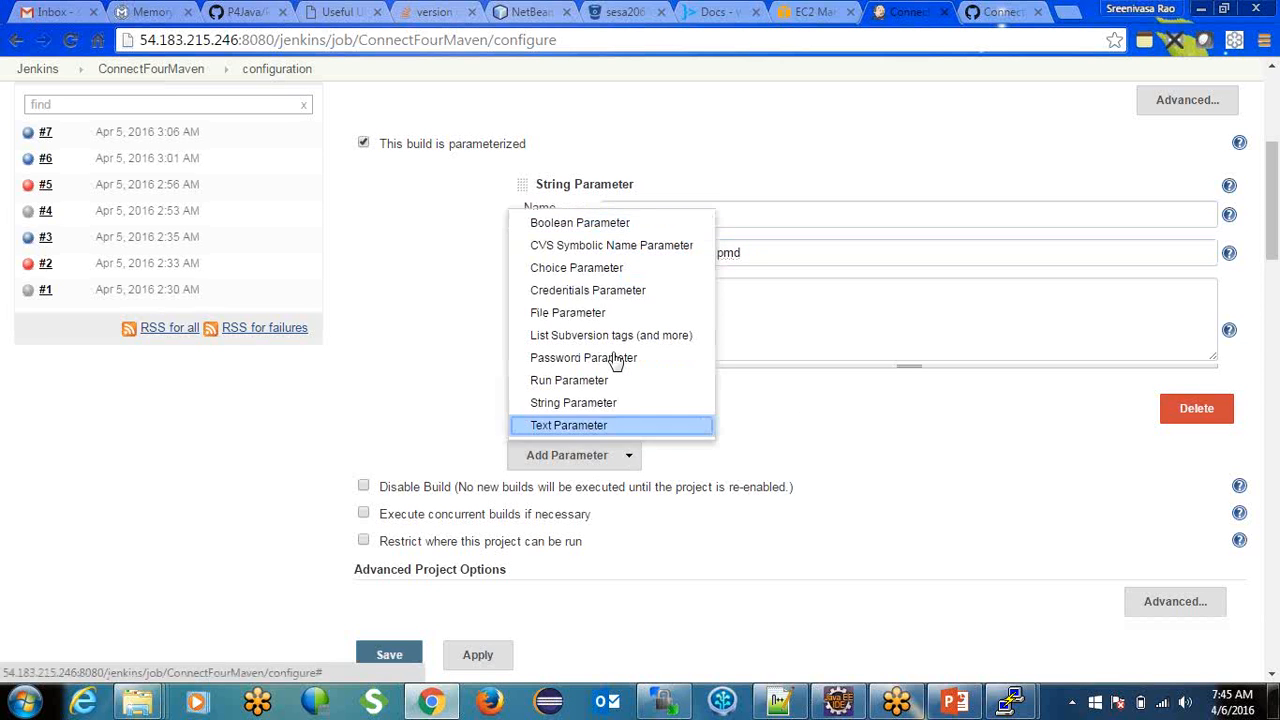
pyautogui.click(604, 274)
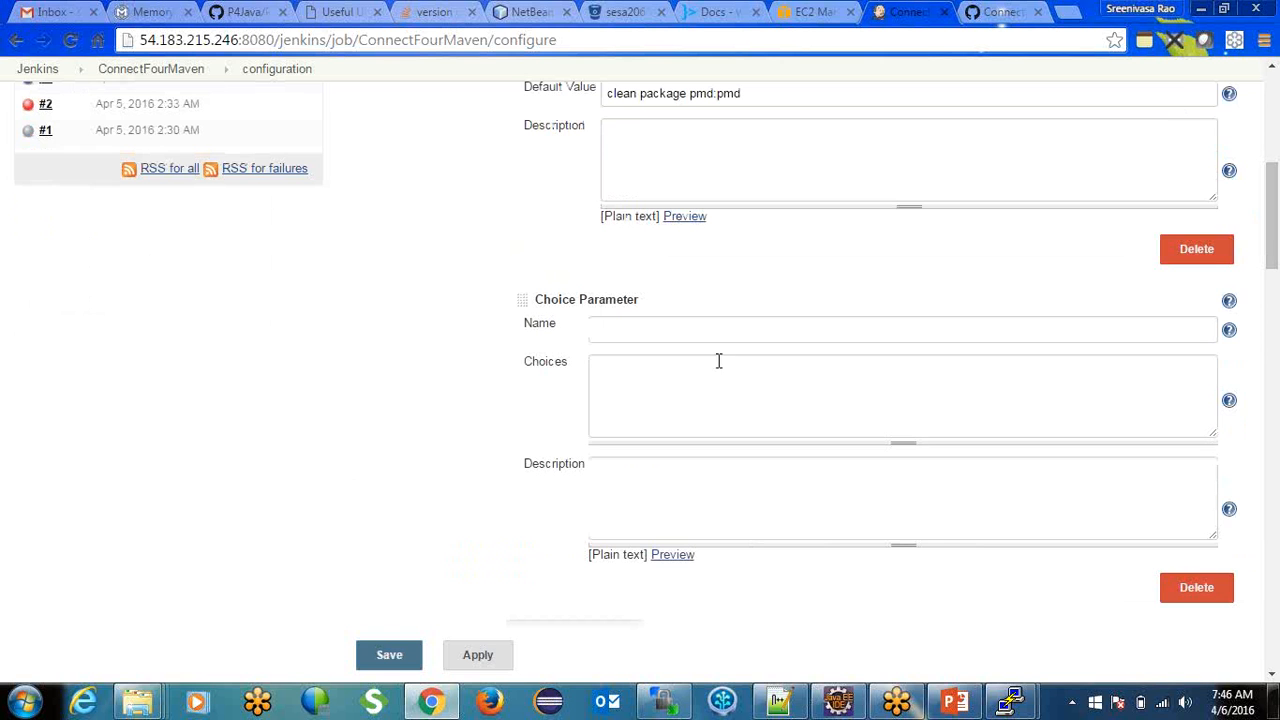
pyautogui.click(691, 332)
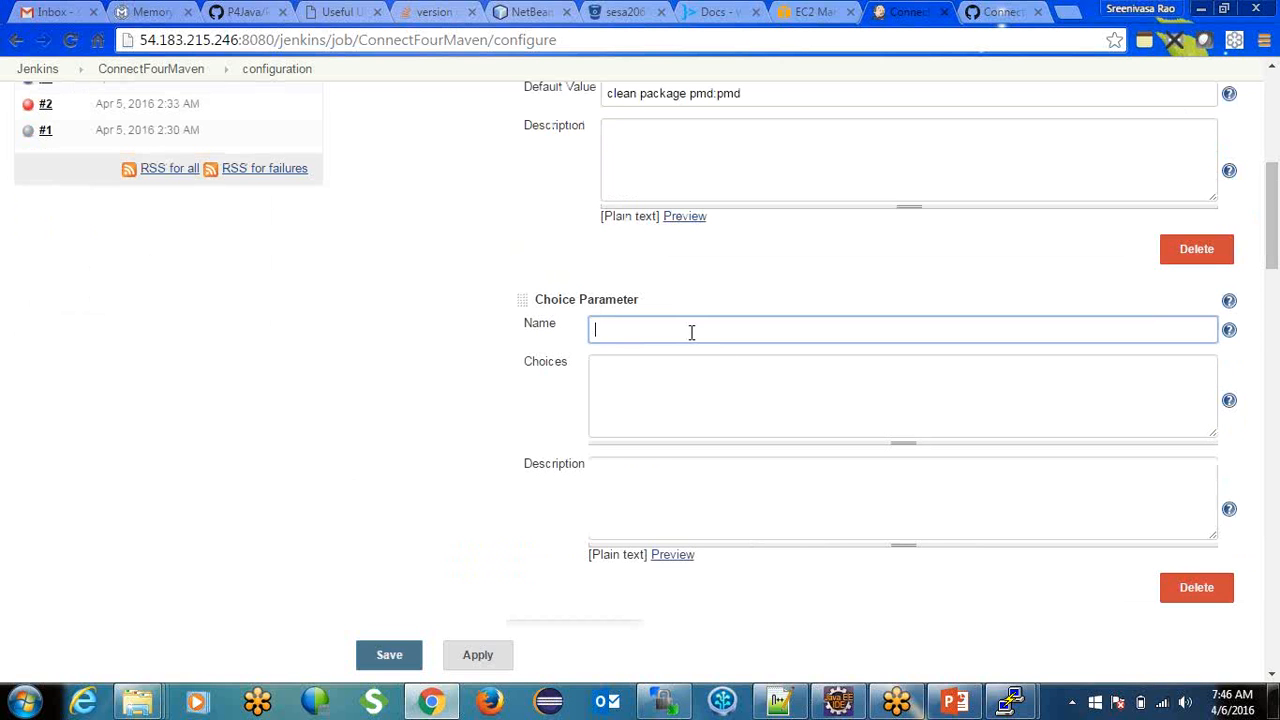
pyautogui.write('en')
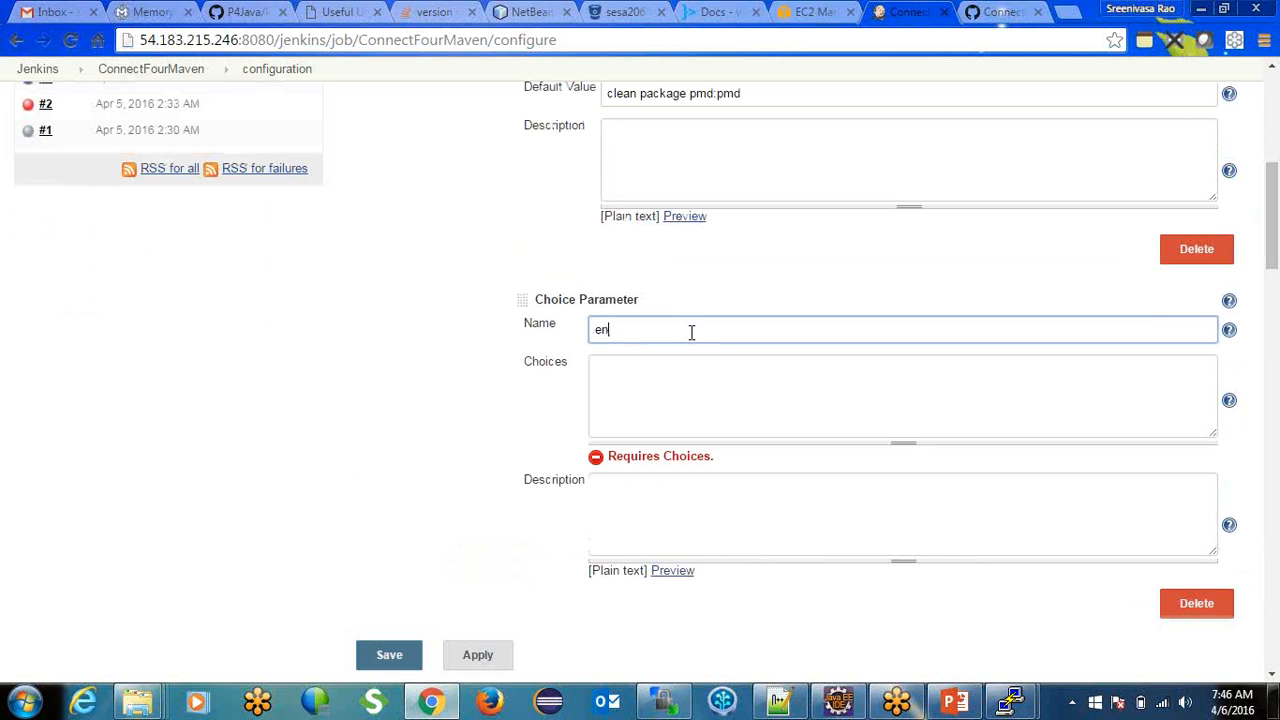
pyautogui.write('vironments')
# Enter dev, uat and prod as the environments choices, one per line
pyautogui.press('Tab')
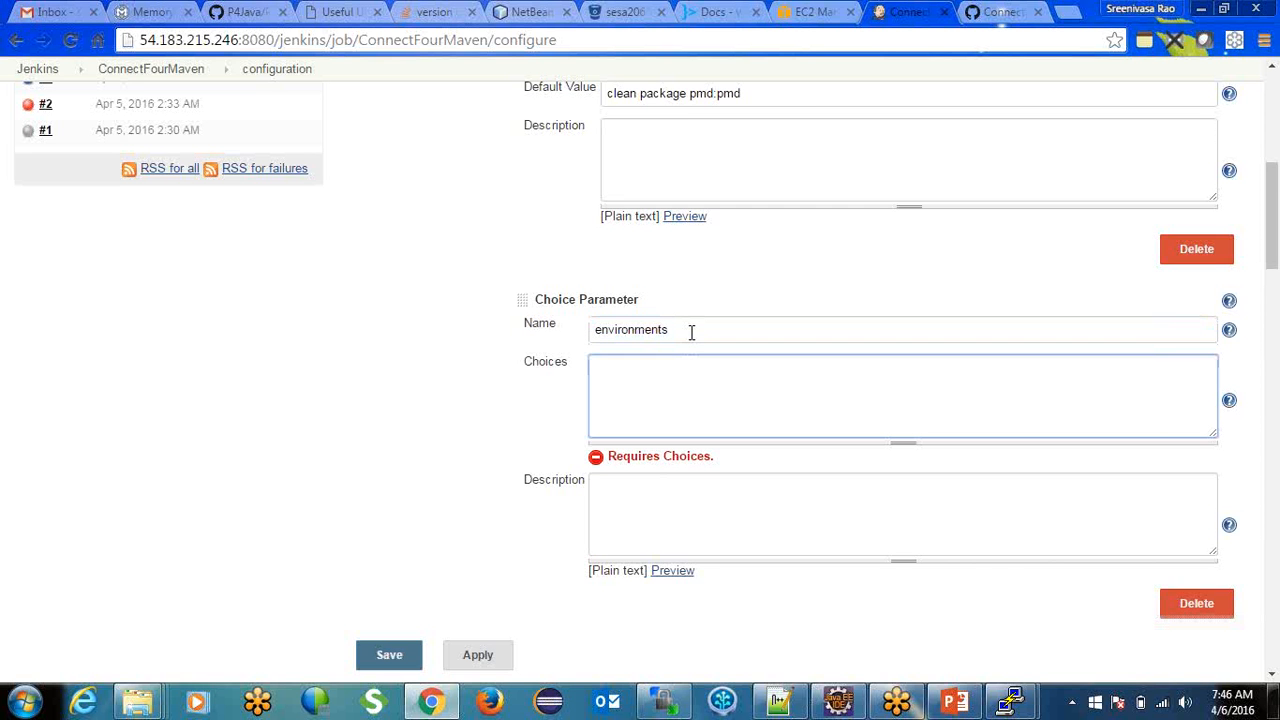
pyautogui.write('dev')
pyautogui.press('Return')
pyautogui.write('uat')
pyautogui.press('Return')
pyautogui.write('prod')
pyautogui.click(629, 509)
pyautogui.click(500, 420)
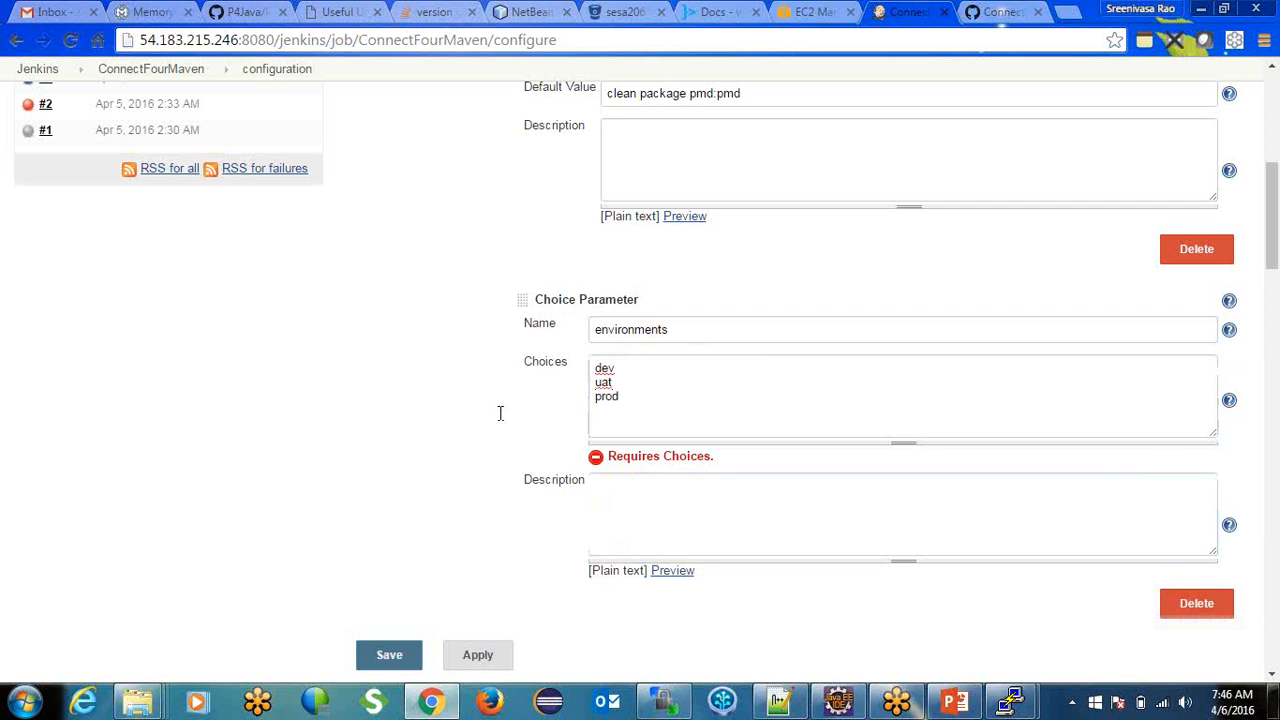
pyautogui.moveTo(1274, 204); pyautogui.dragTo(1271, 173)
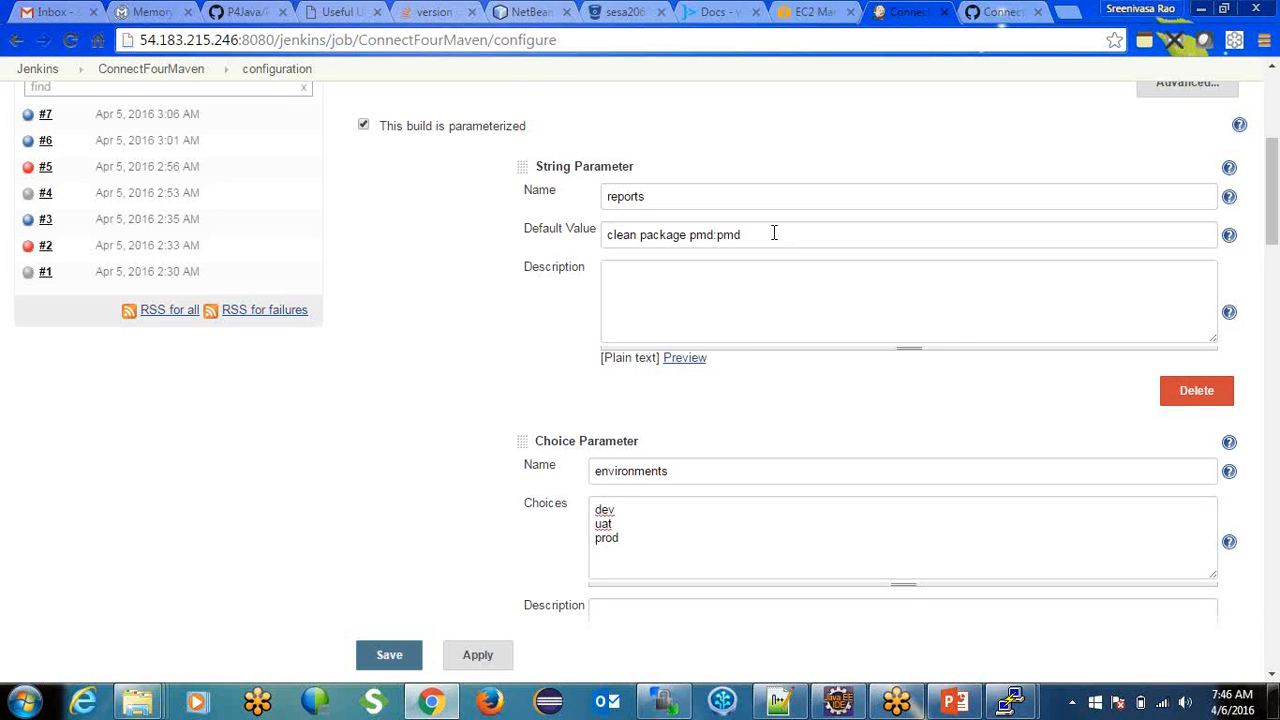
pyautogui.moveTo(1274, 226); pyautogui.dragTo(1272, 265)
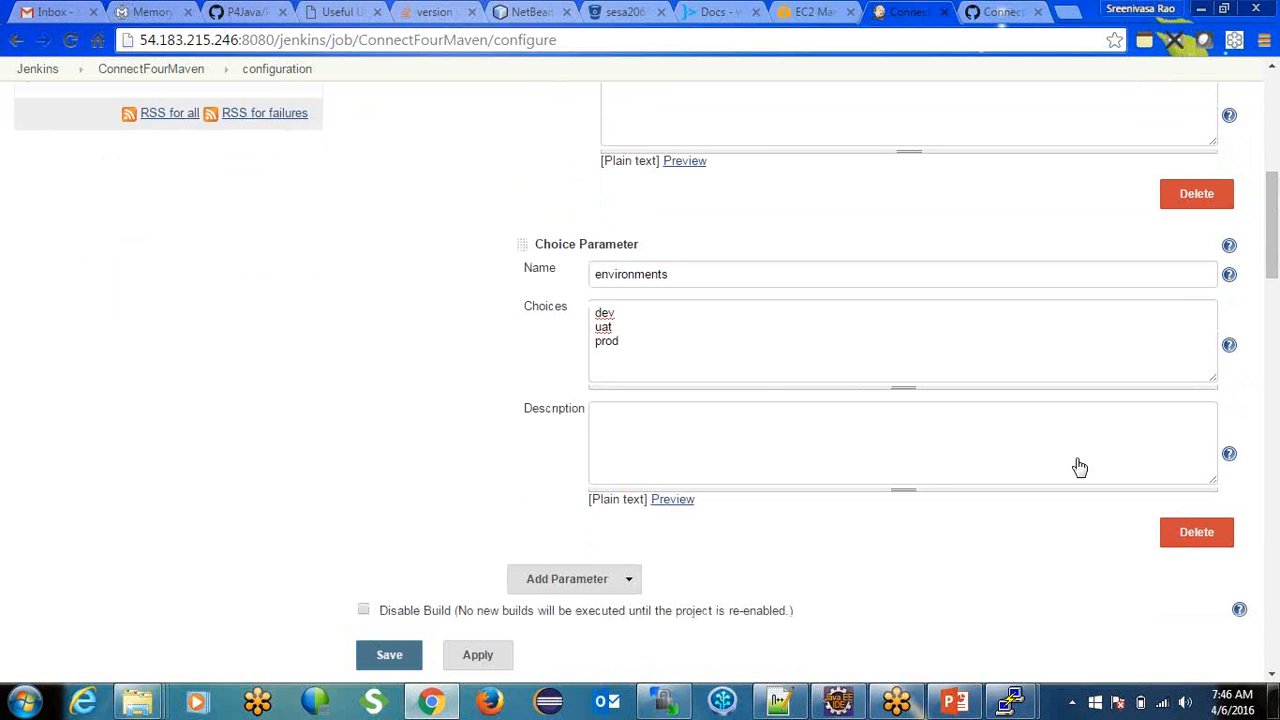
# Delete the environments parameter and append findbugs:findbugs to the reports default value
pyautogui.click(1212, 537)
pyautogui.moveTo(1274, 280); pyautogui.dragTo(1274, 211)
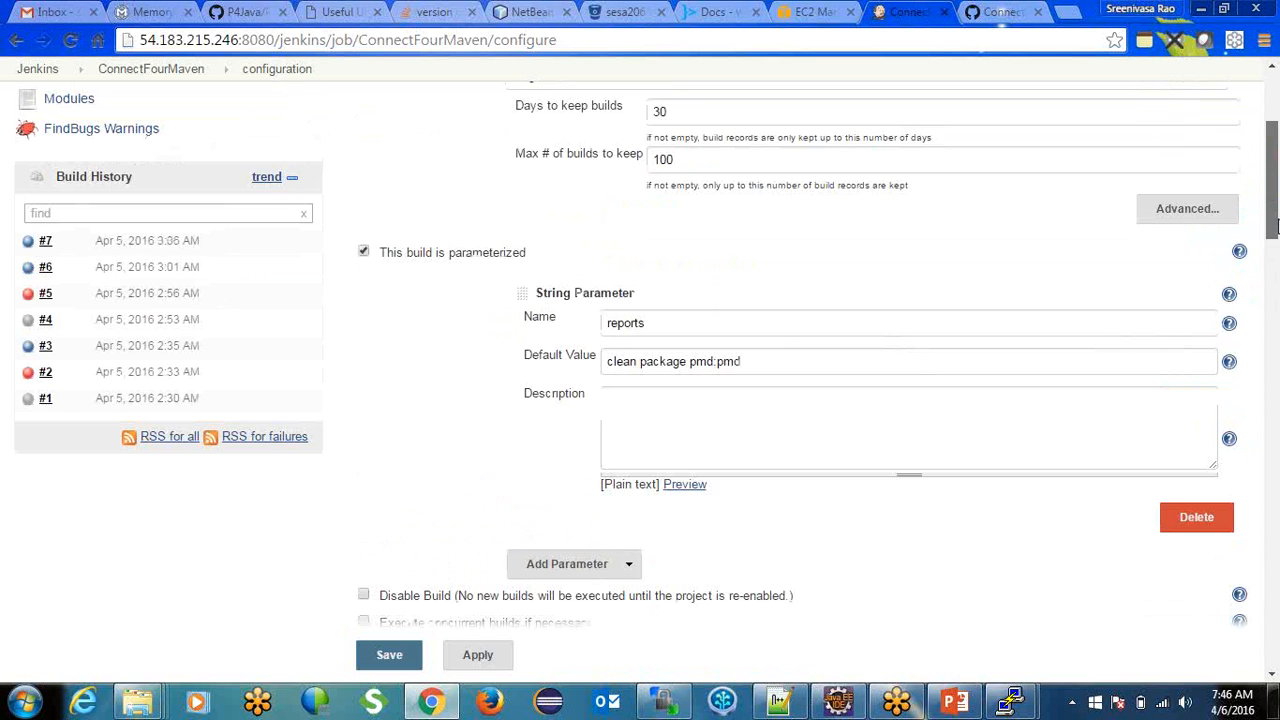
pyautogui.click(782, 357)
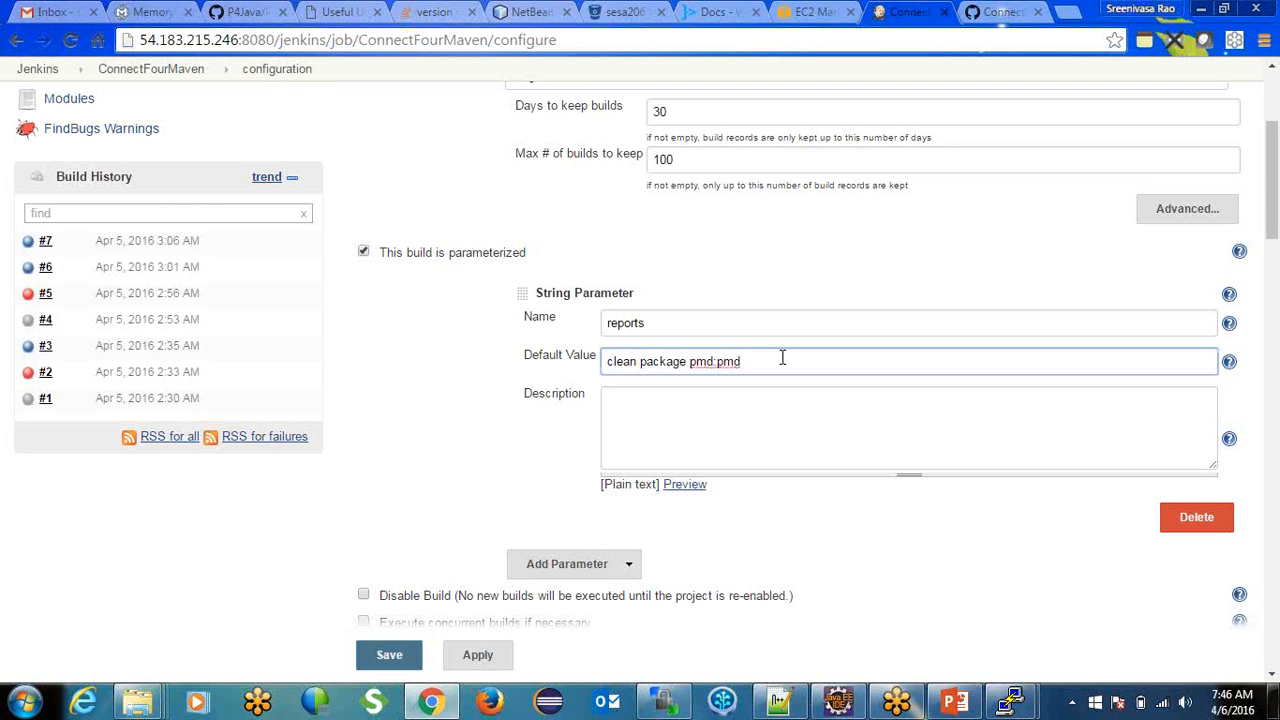
pyautogui.write('findbugs findbugs')
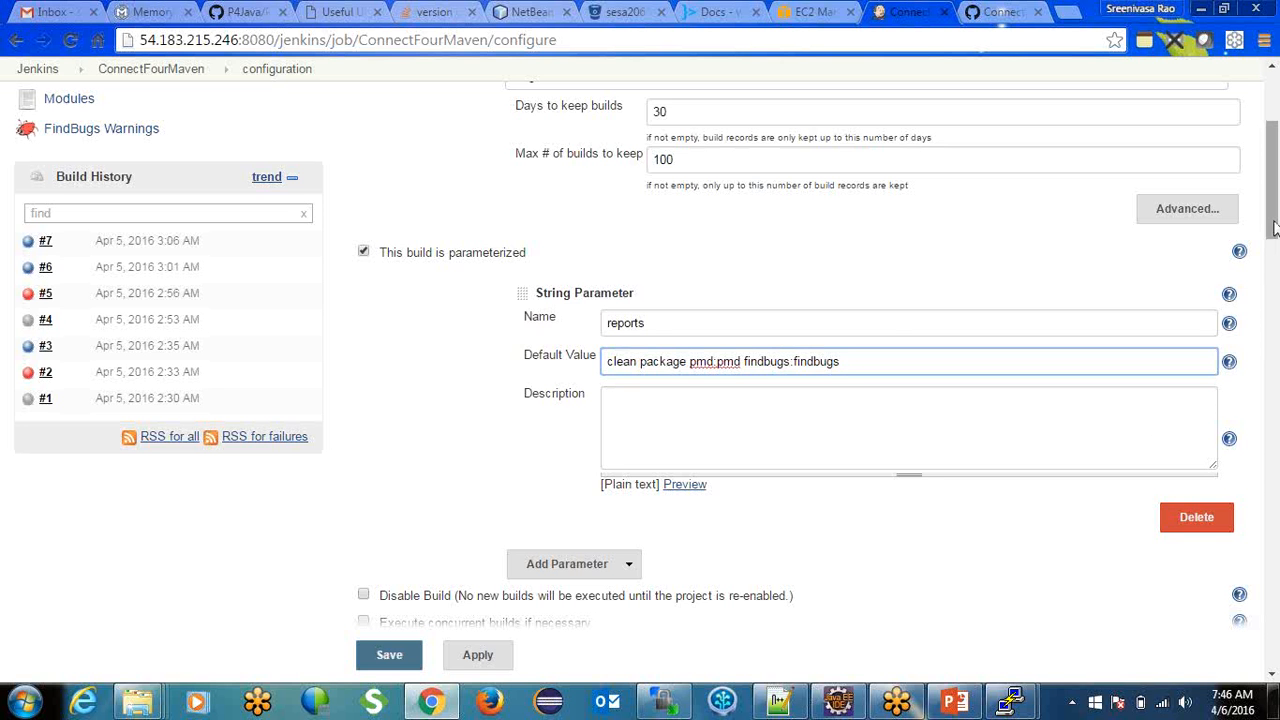
pyautogui.moveTo(1273, 205); pyautogui.dragTo(1273, 237)
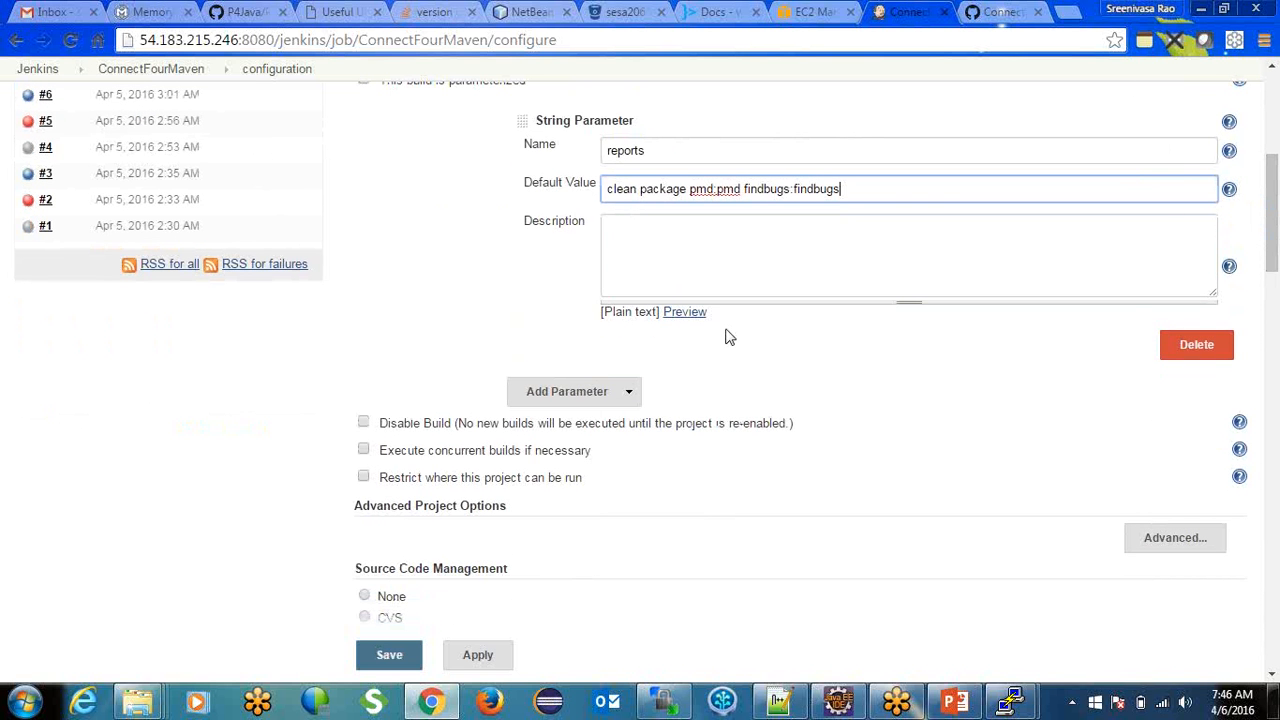
# Add a 'package' string parameter defaulting to 'clean package' and save the job
pyautogui.click(622, 393)
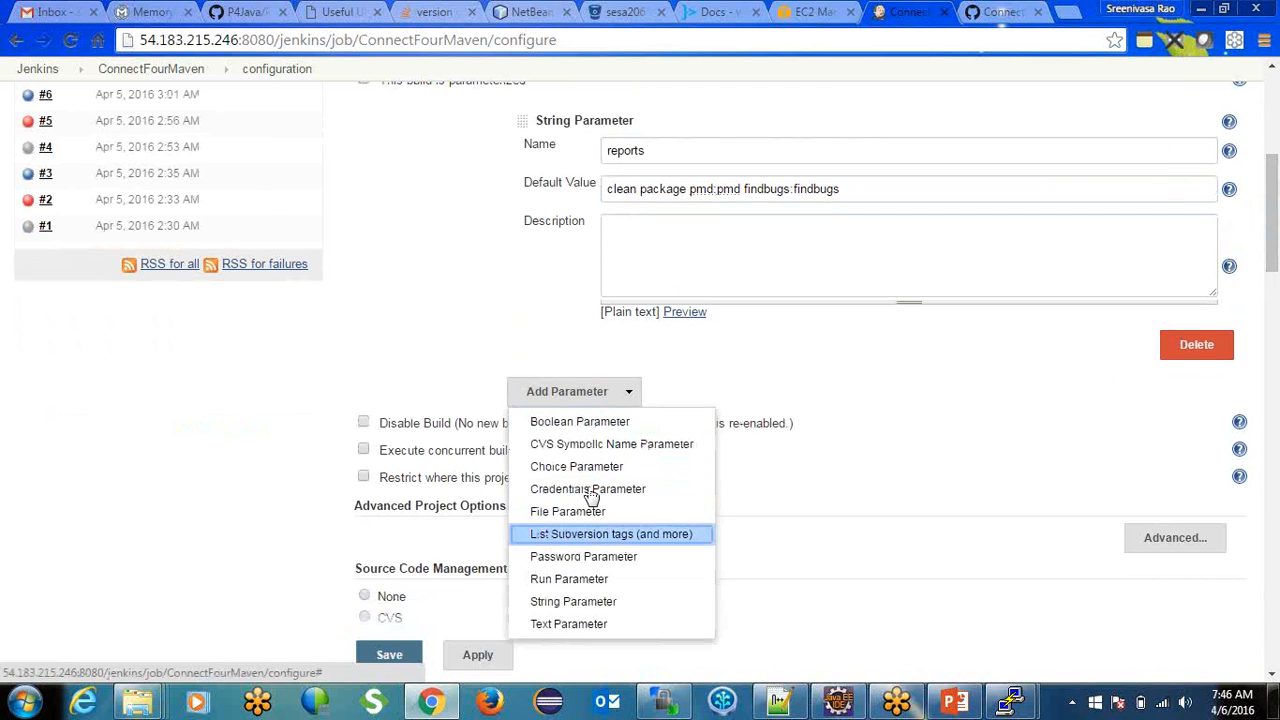
pyautogui.click(571, 602)
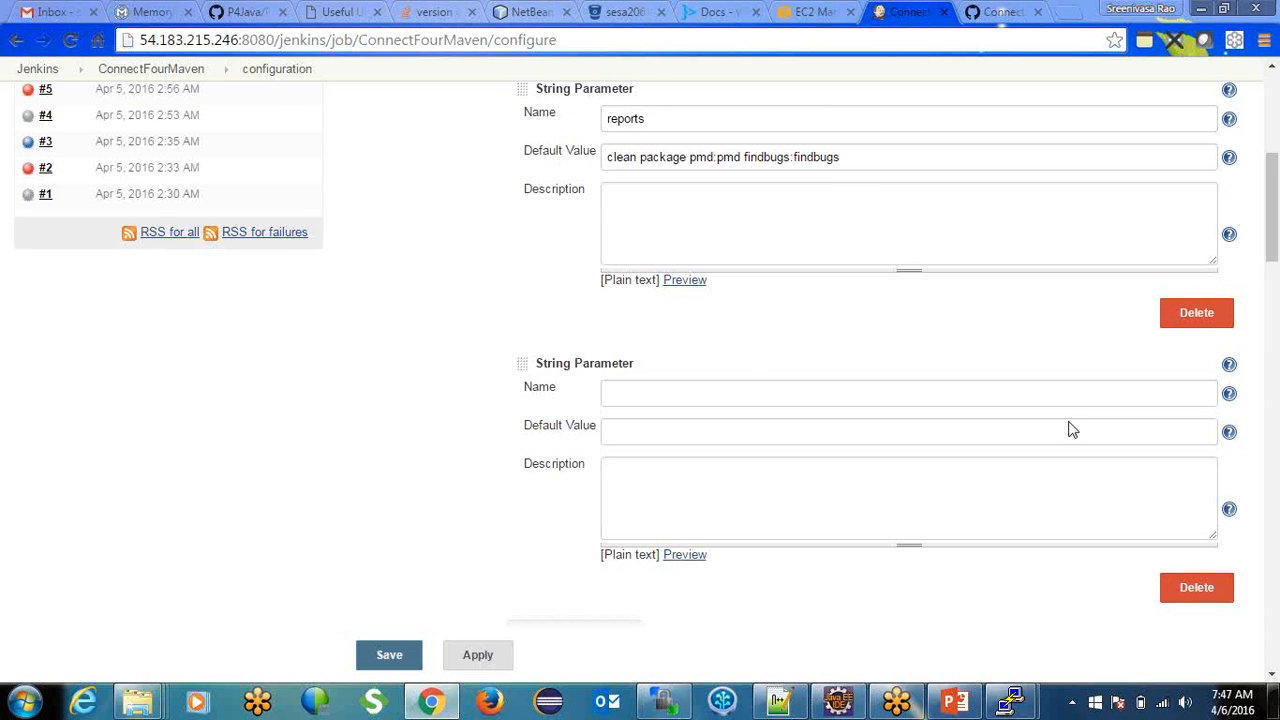
pyautogui.click(741, 394)
pyautogui.write('package')
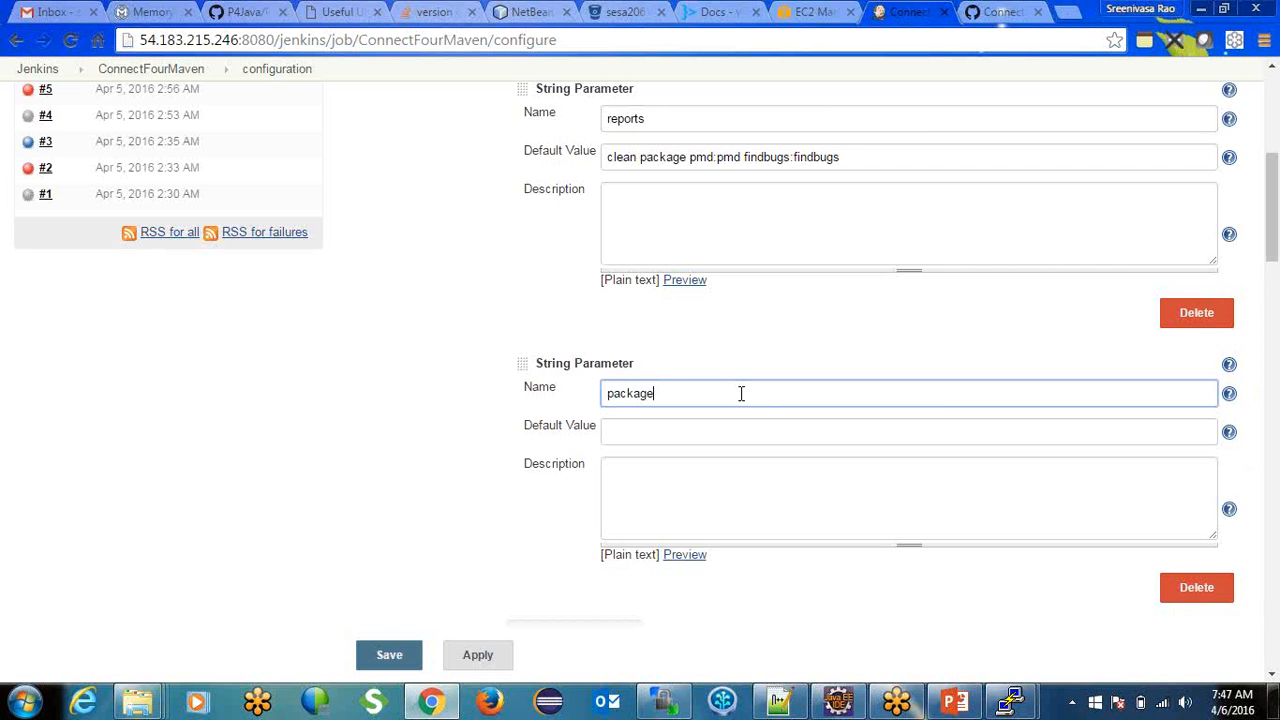
pyautogui.moveTo(1275, 222); pyautogui.dragTo(1274, 264)
pyautogui.click(721, 210)
pyautogui.write('cle')
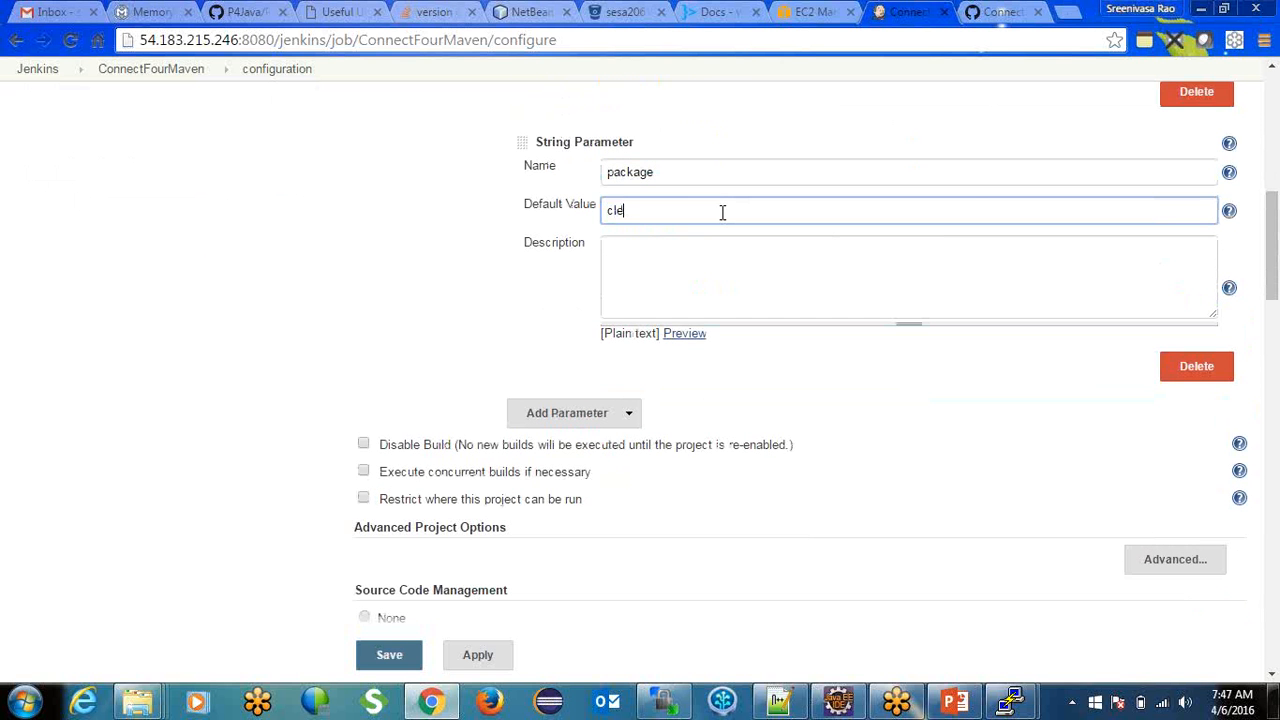
pyautogui.write('an package')
pyautogui.click(394, 656)
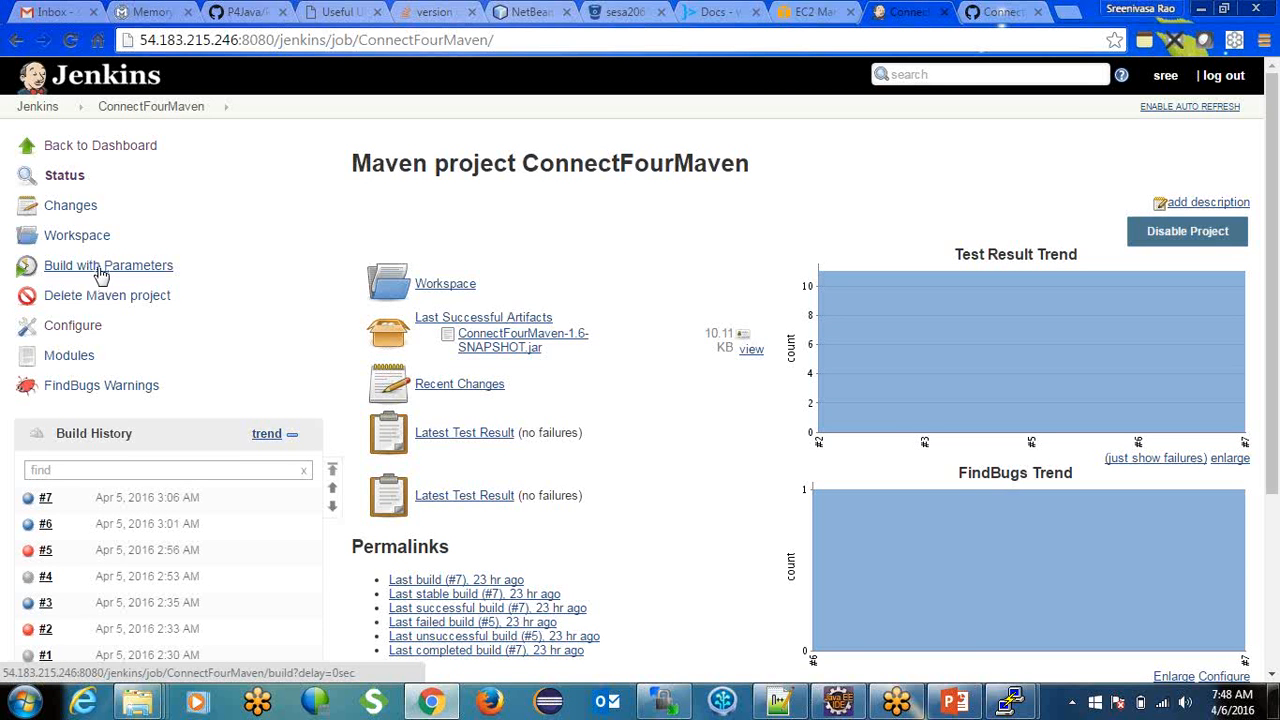
# Replace the Build section's Maven goals and options with ${reports} and save
pyautogui.click(78, 333)
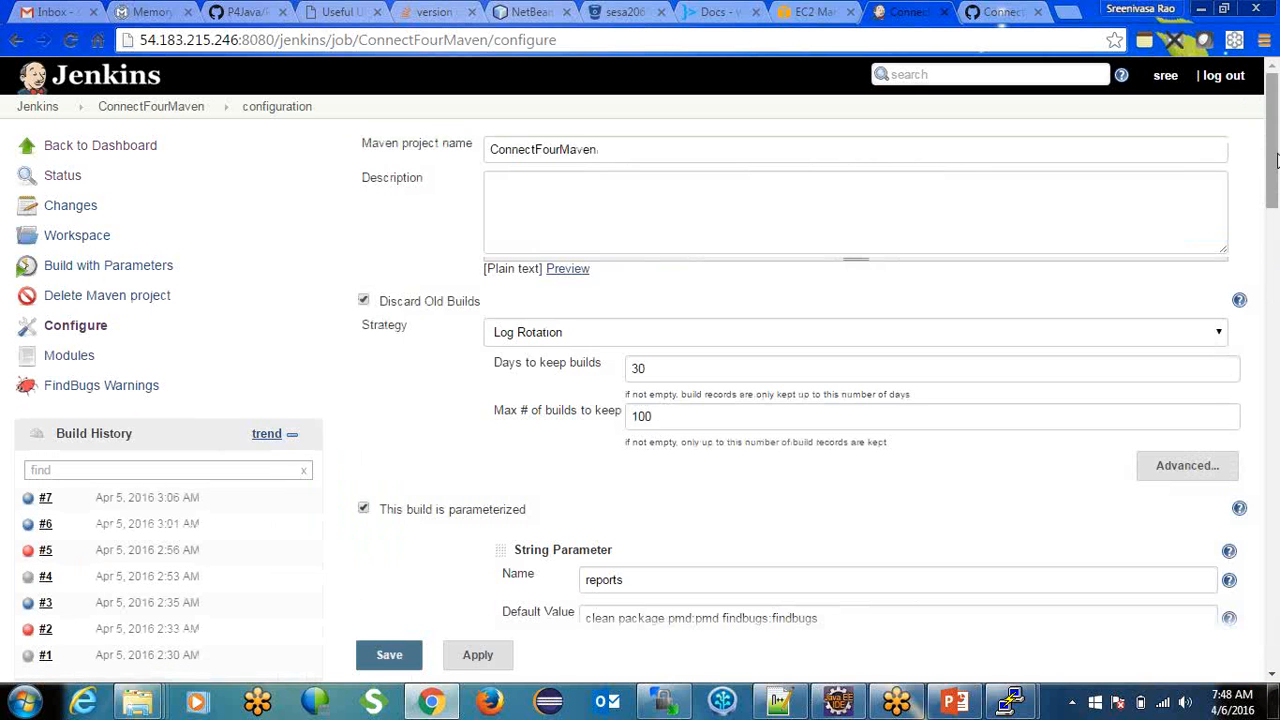
pyautogui.moveTo(1273, 160); pyautogui.dragTo(1272, 237)
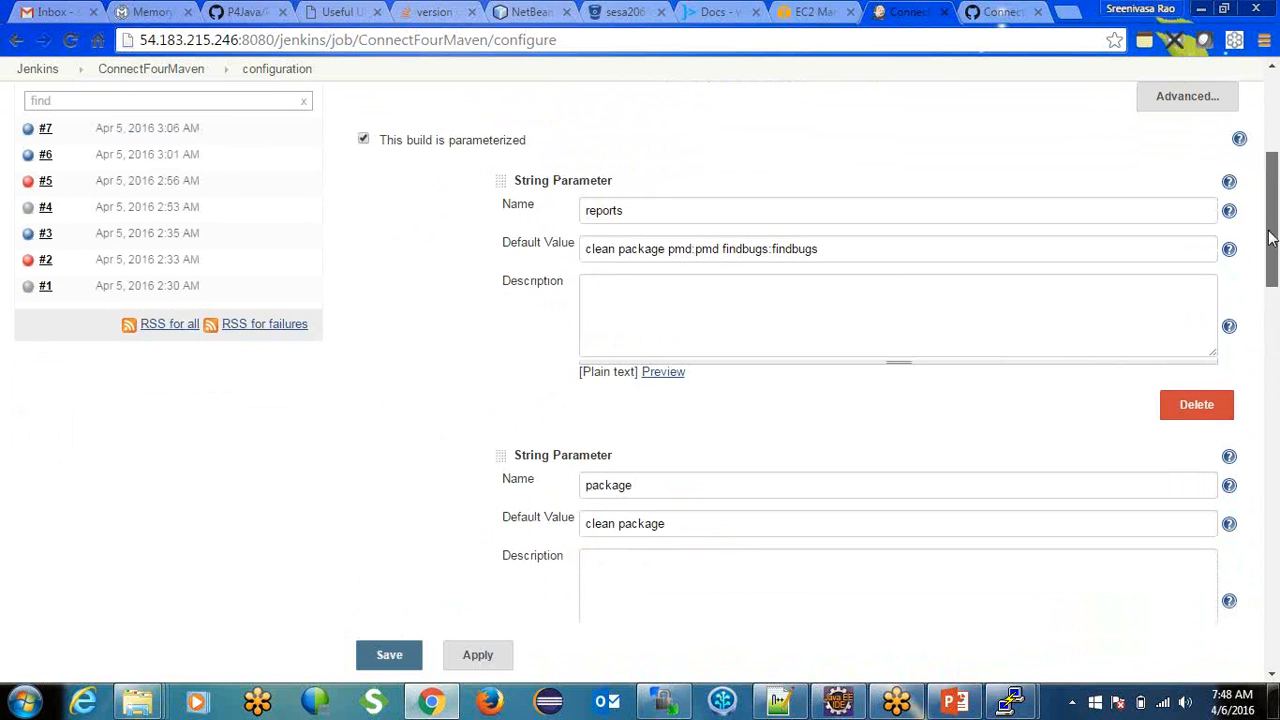
pyautogui.moveTo(1270, 237)
pyautogui.mouseDown()
pyautogui.moveTo(1262, 323)
pyautogui.moveTo(1258, 256)
pyautogui.mouseUp()
pyautogui.scroll(-3, 1258, 257)
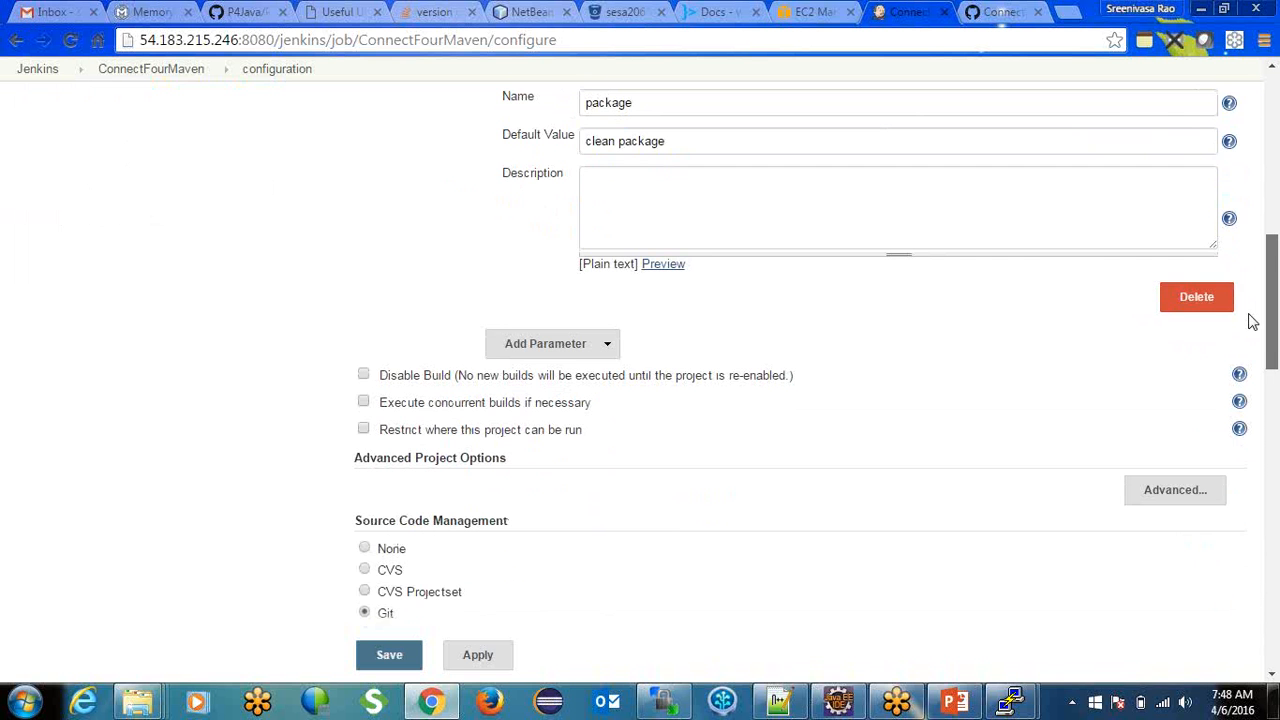
pyautogui.scroll(-4, 1252, 322)
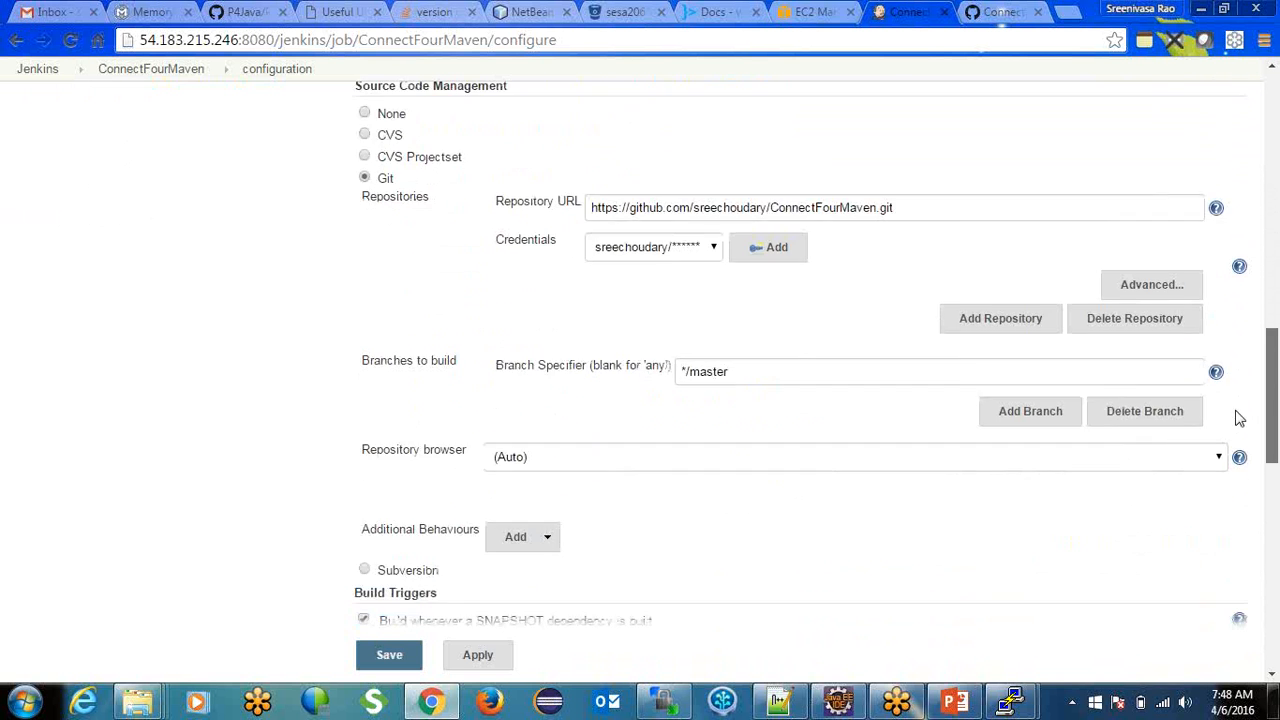
pyautogui.scroll(-5, 1236, 422)
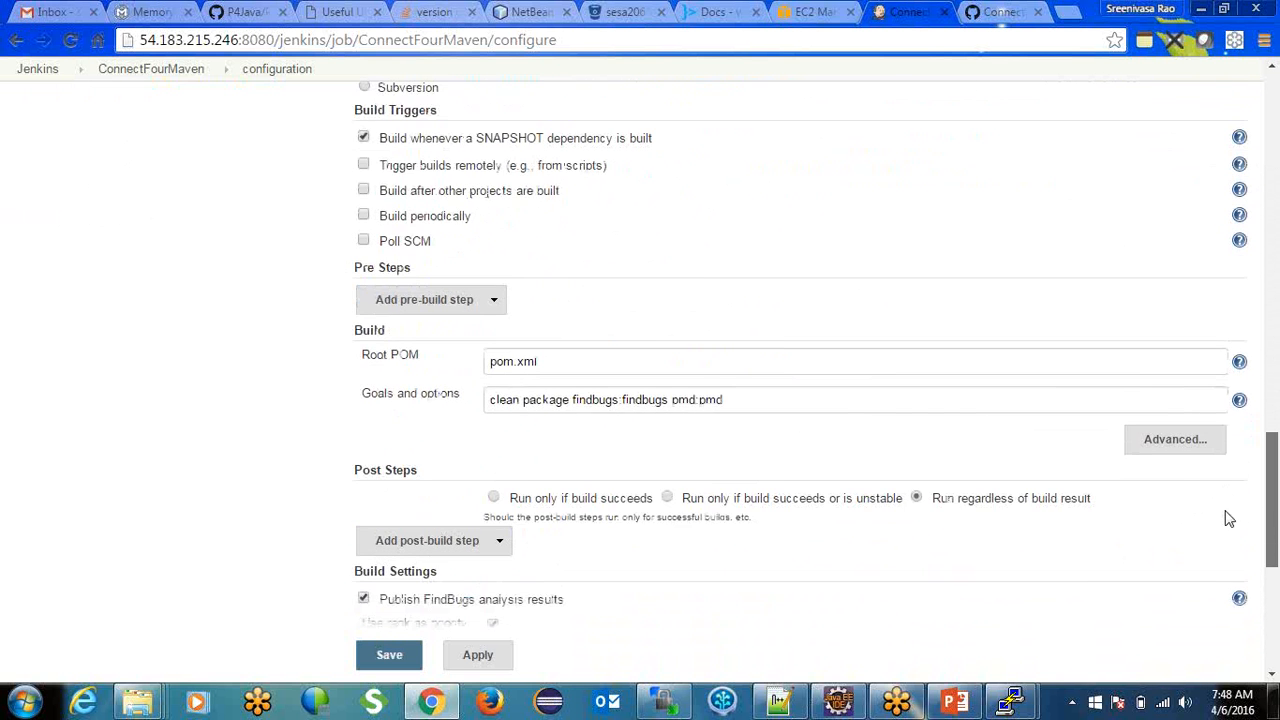
pyautogui.scroll(-1, 1225, 518)
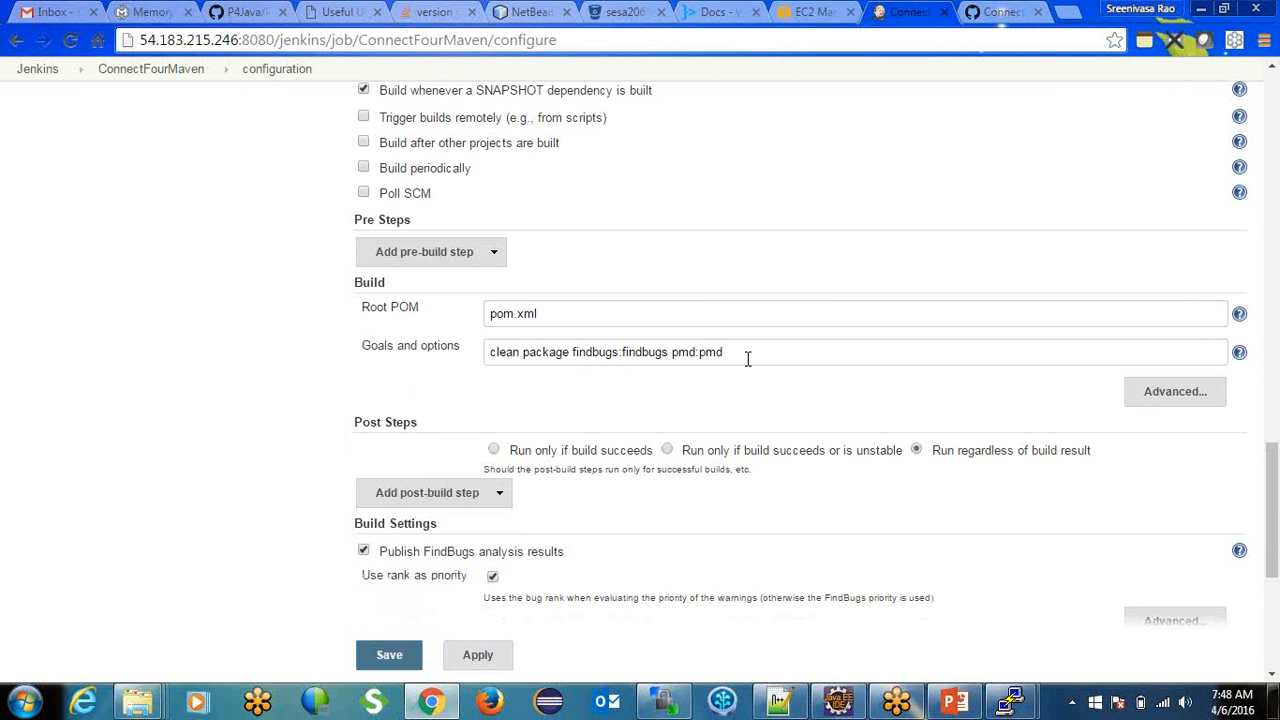
pyautogui.moveTo(747, 358); pyautogui.dragTo(481, 363)
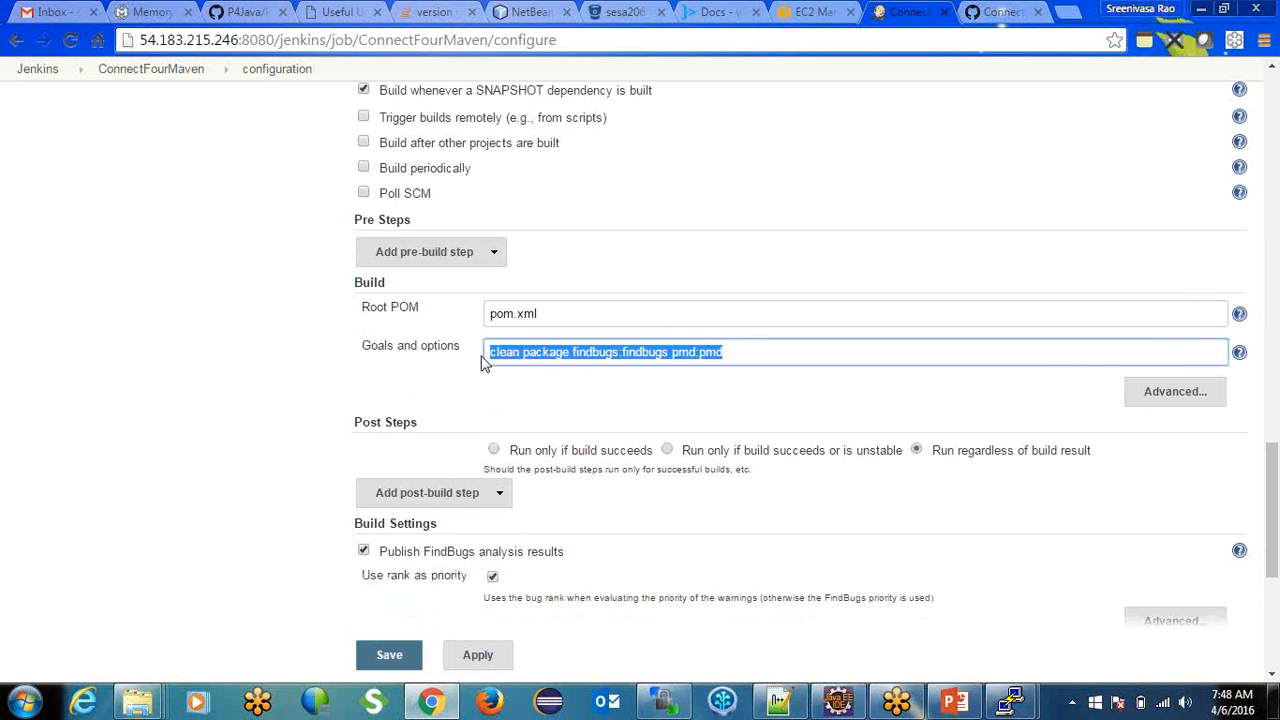
pyautogui.write('$')
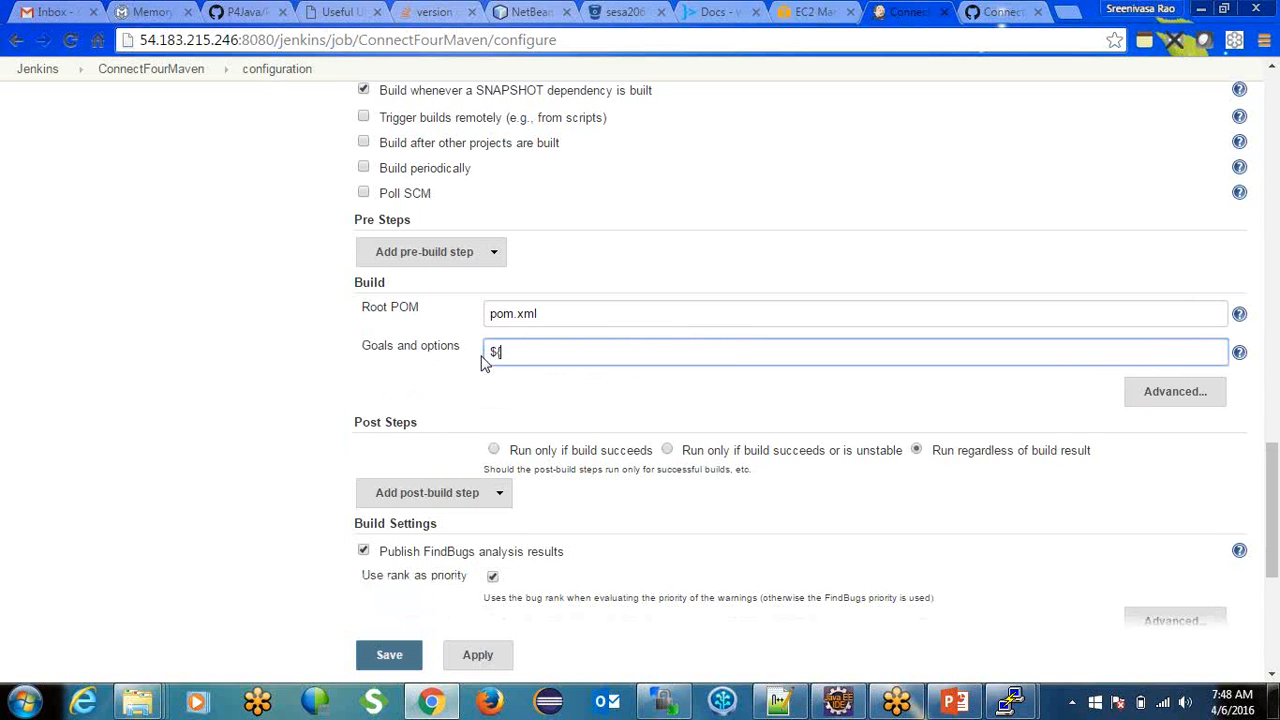
pyautogui.write('{reports}')
pyautogui.click(389, 655)
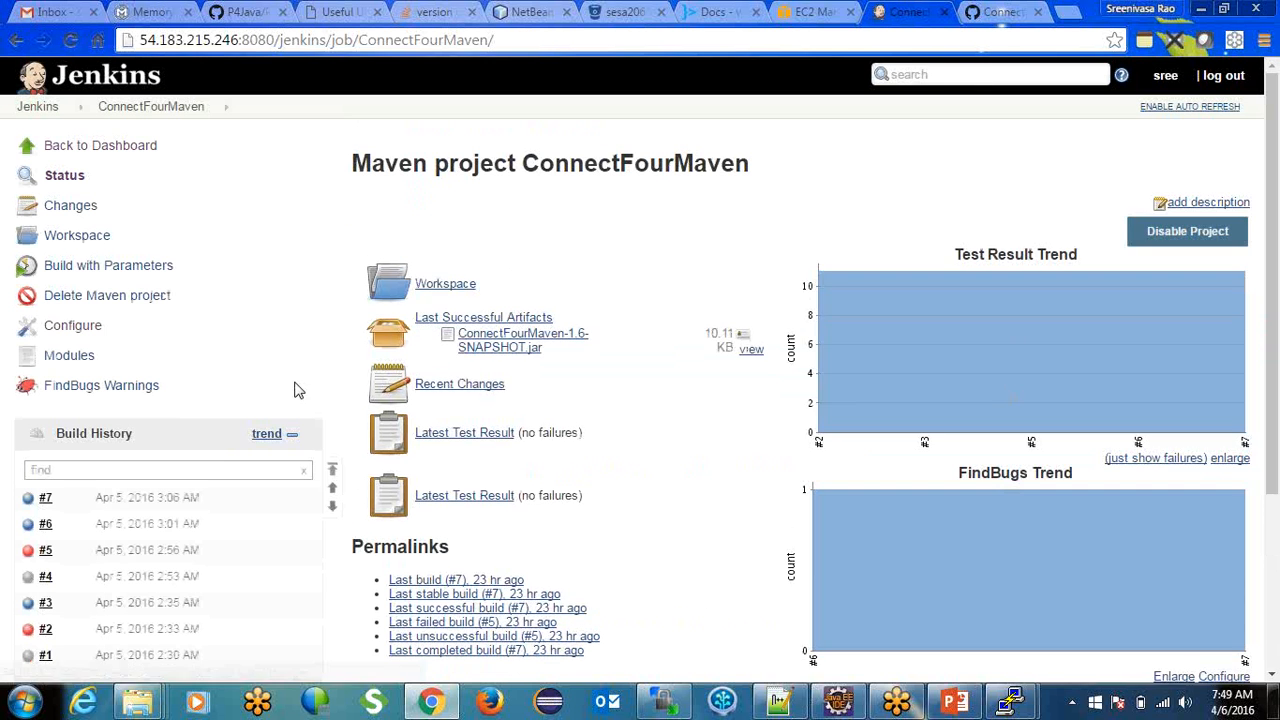
# Delete the 'package' string parameter from the job configuration and save
pyautogui.click(150, 264)
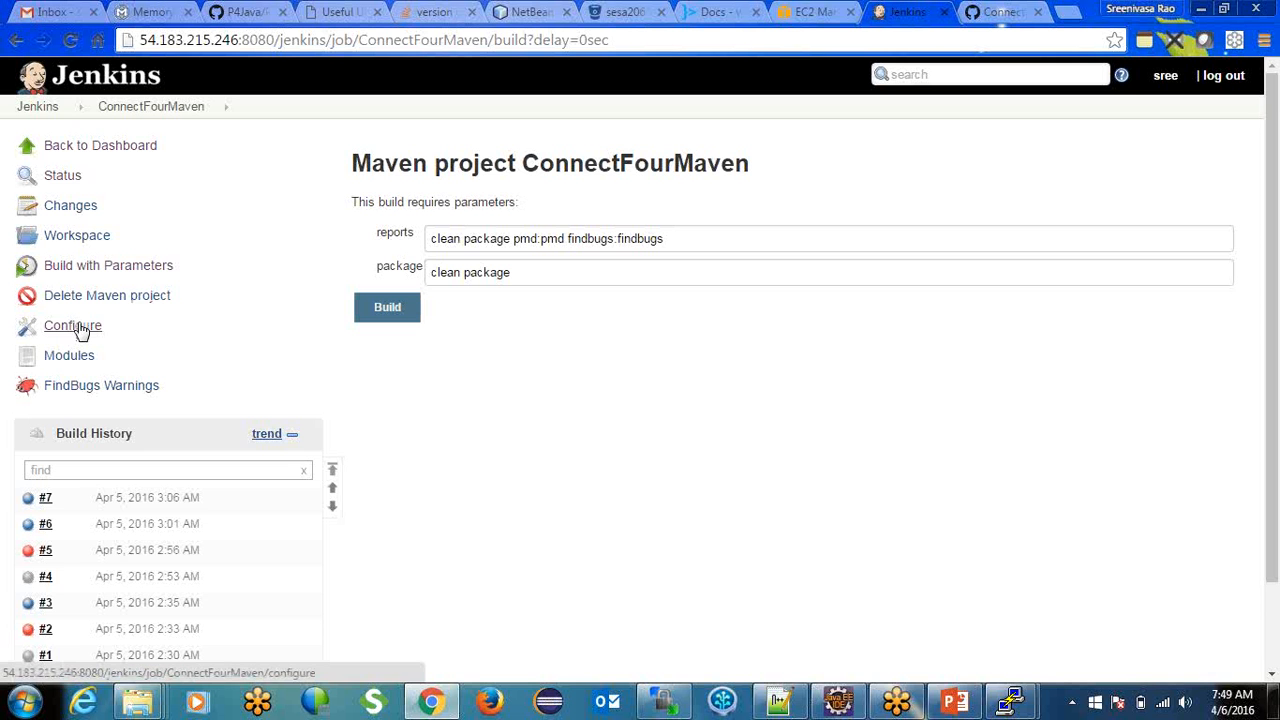
pyautogui.click(80, 328)
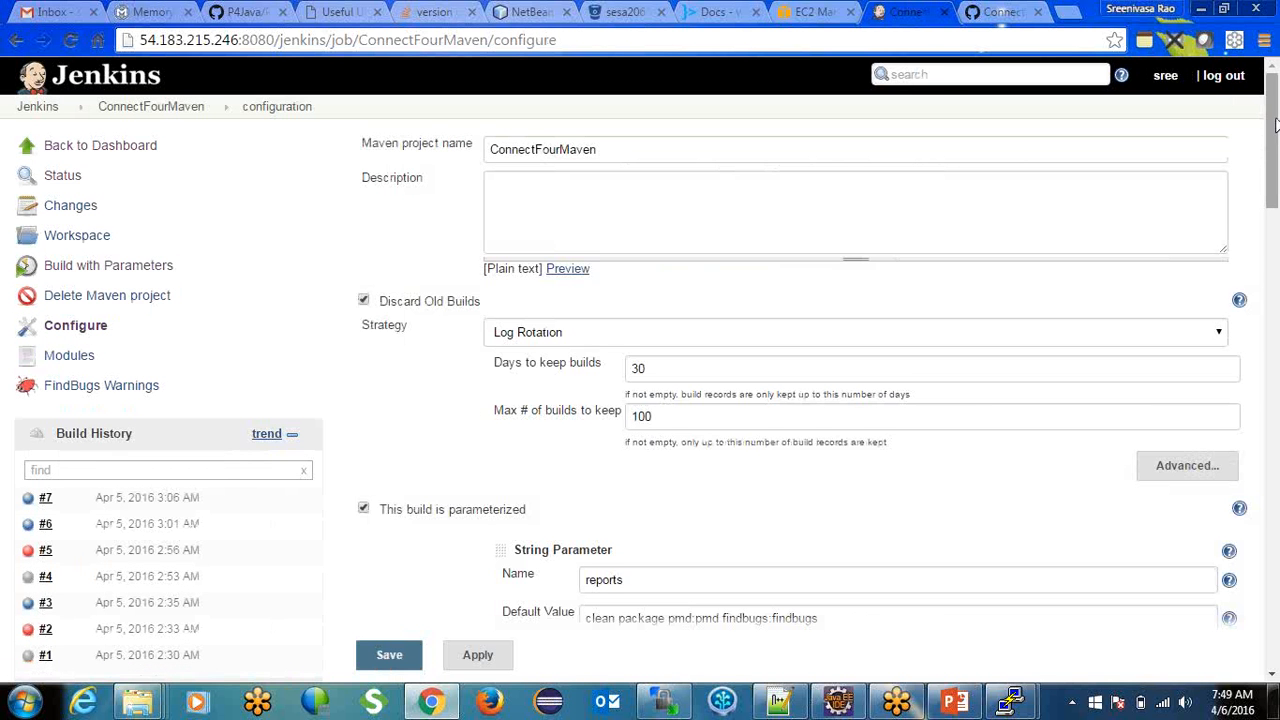
pyautogui.moveTo(1275, 122); pyautogui.dragTo(1259, 224)
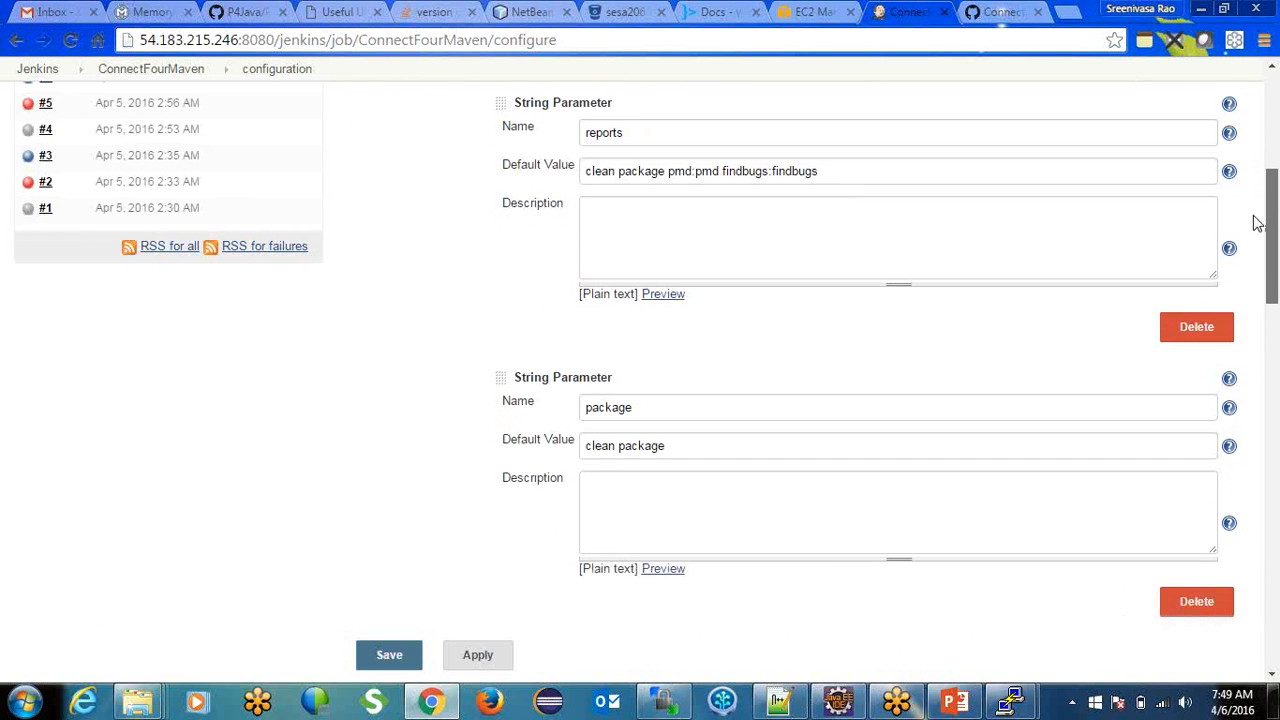
pyautogui.click(1190, 600)
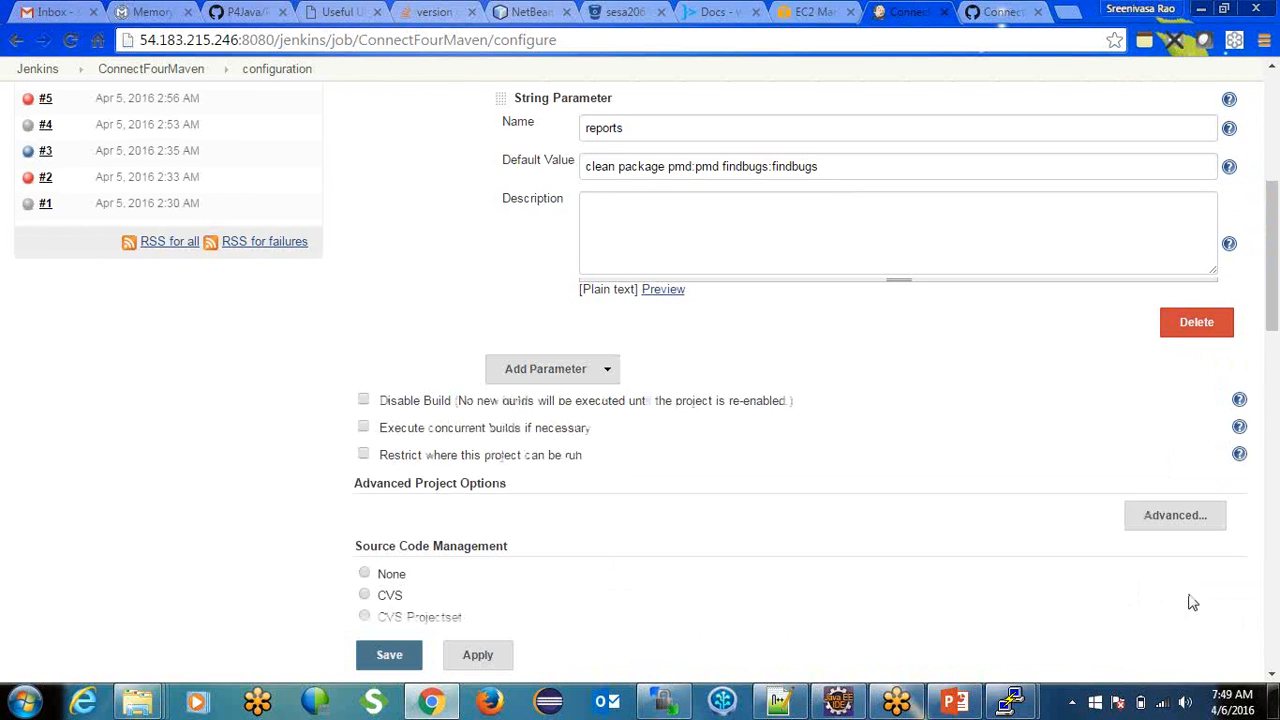
pyautogui.click(389, 660)
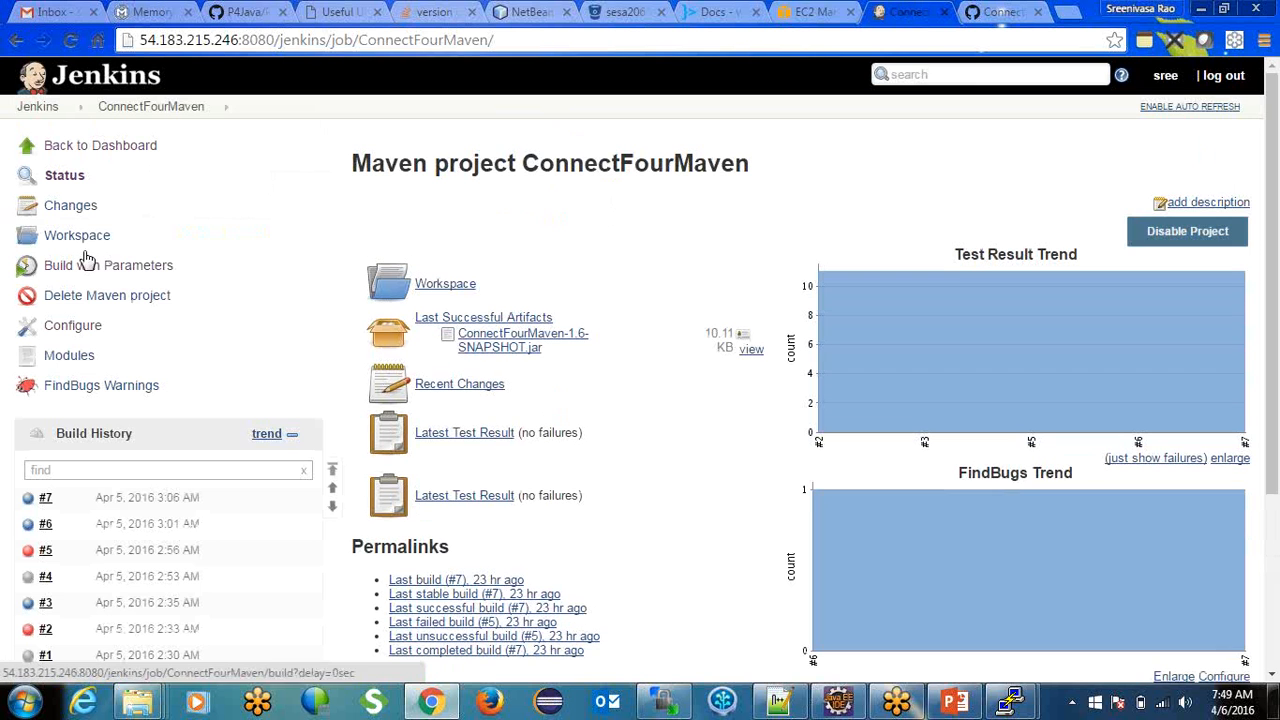
# Run a parameterized build with reports 'clean package pmd:pmd findbugs:findbugs'
pyautogui.click(120, 273)
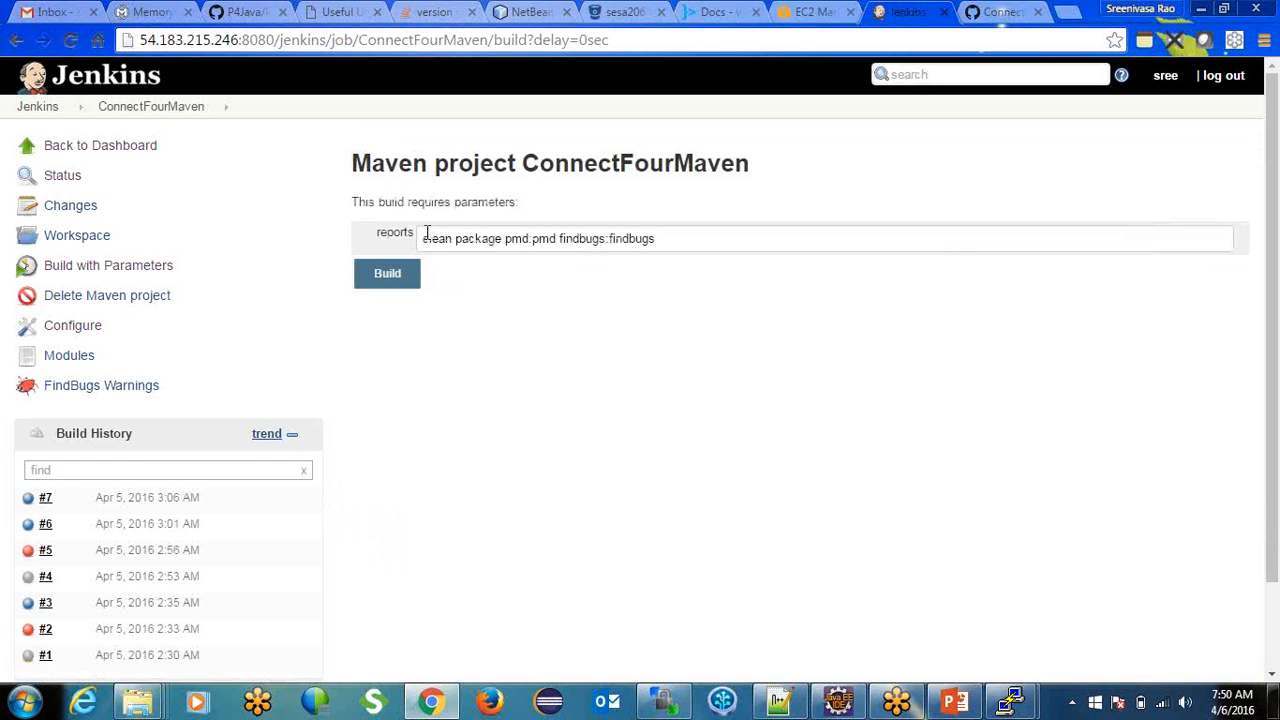
pyautogui.moveTo(424, 240); pyautogui.dragTo(662, 236)
pyautogui.click(662, 237)
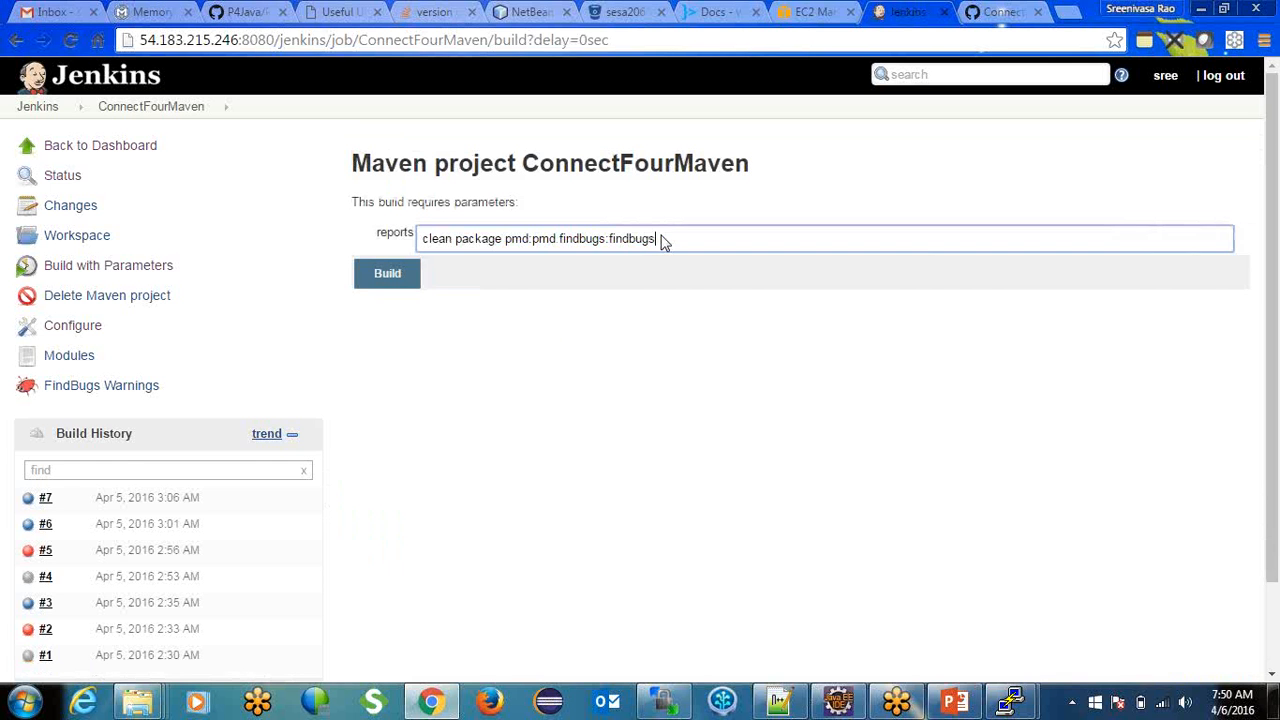
pyautogui.click(387, 275)
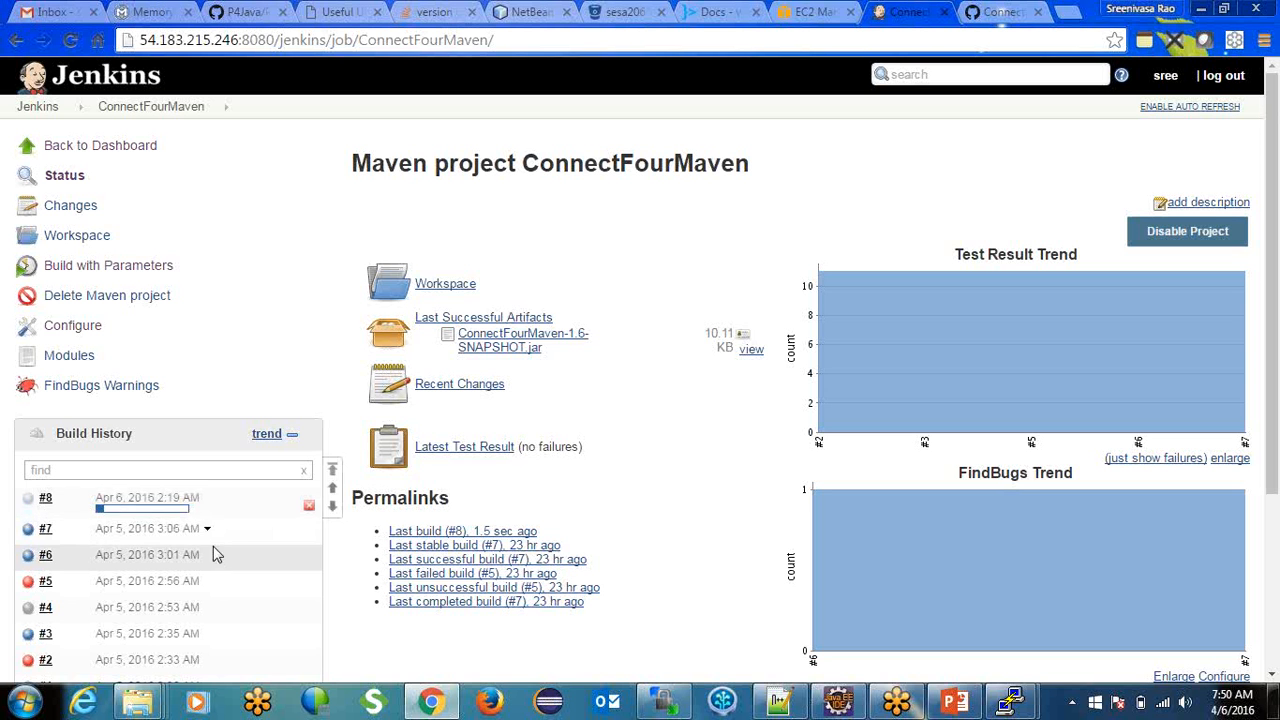
# Open build #8's console output and check the Maven goals it ran
pyautogui.click(172, 500)
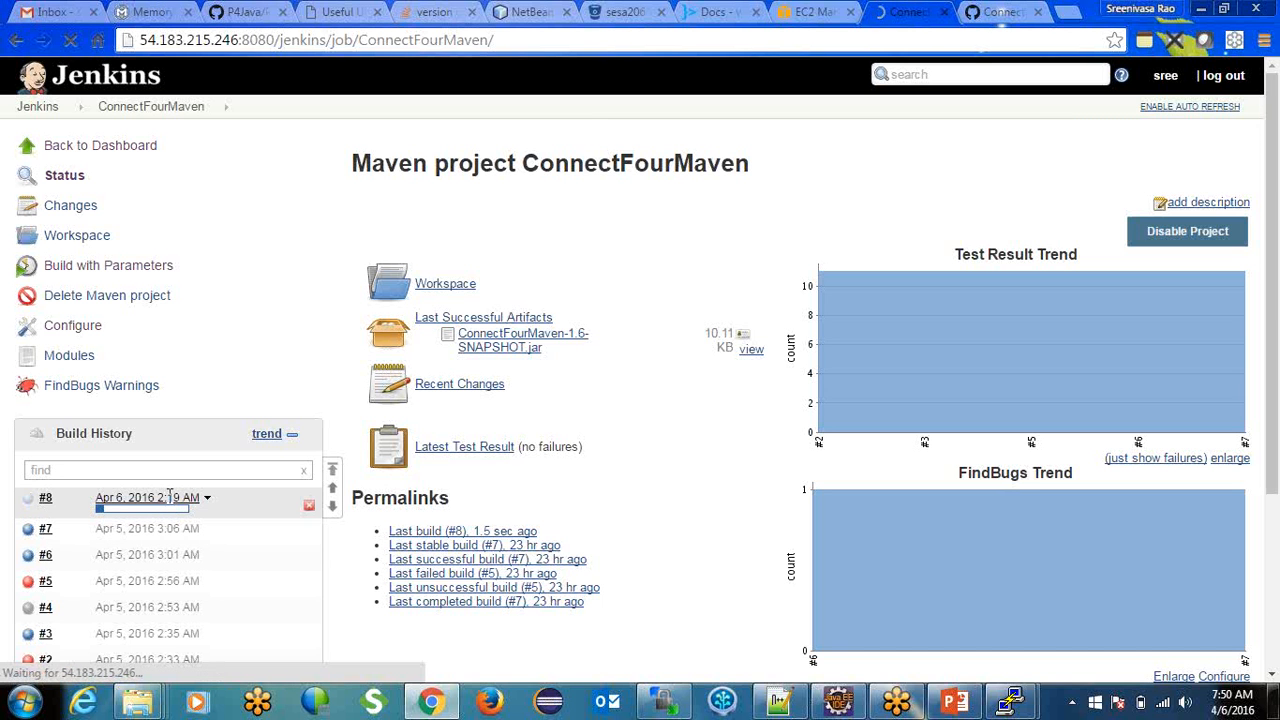
pyautogui.moveTo(172, 500)
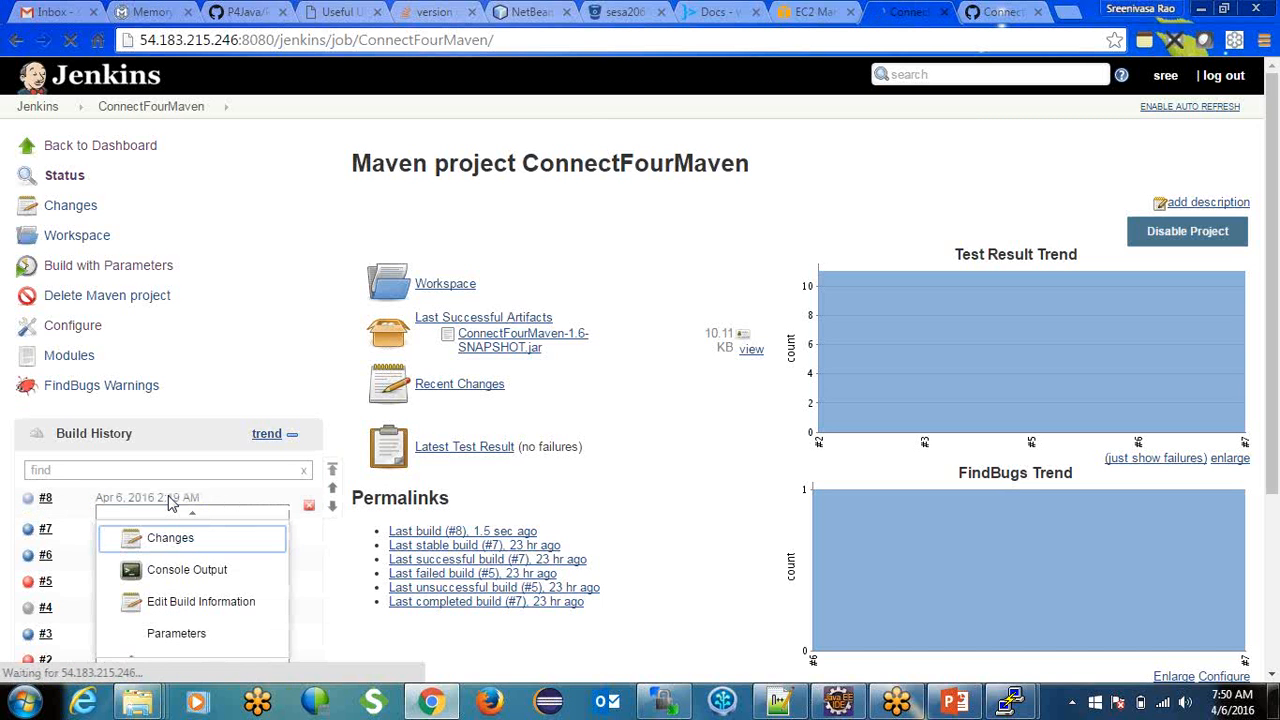
pyautogui.click(203, 566)
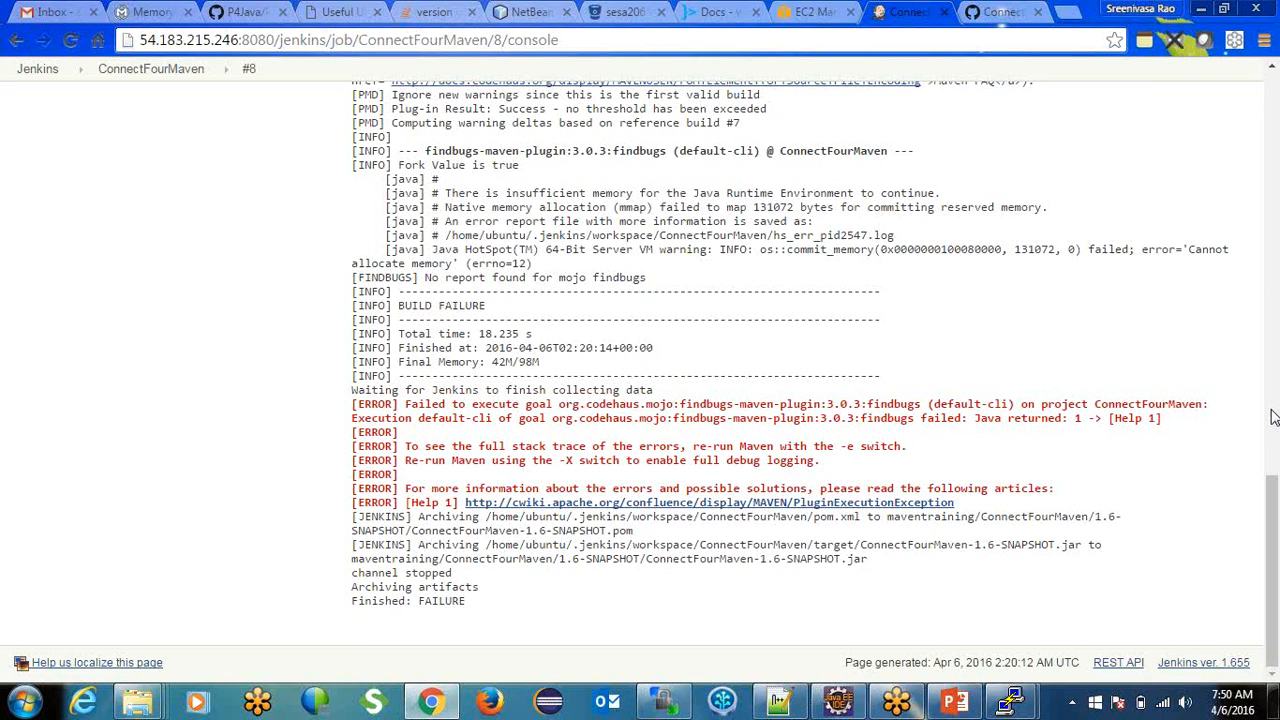
pyautogui.scroll(20, 1273, 417)
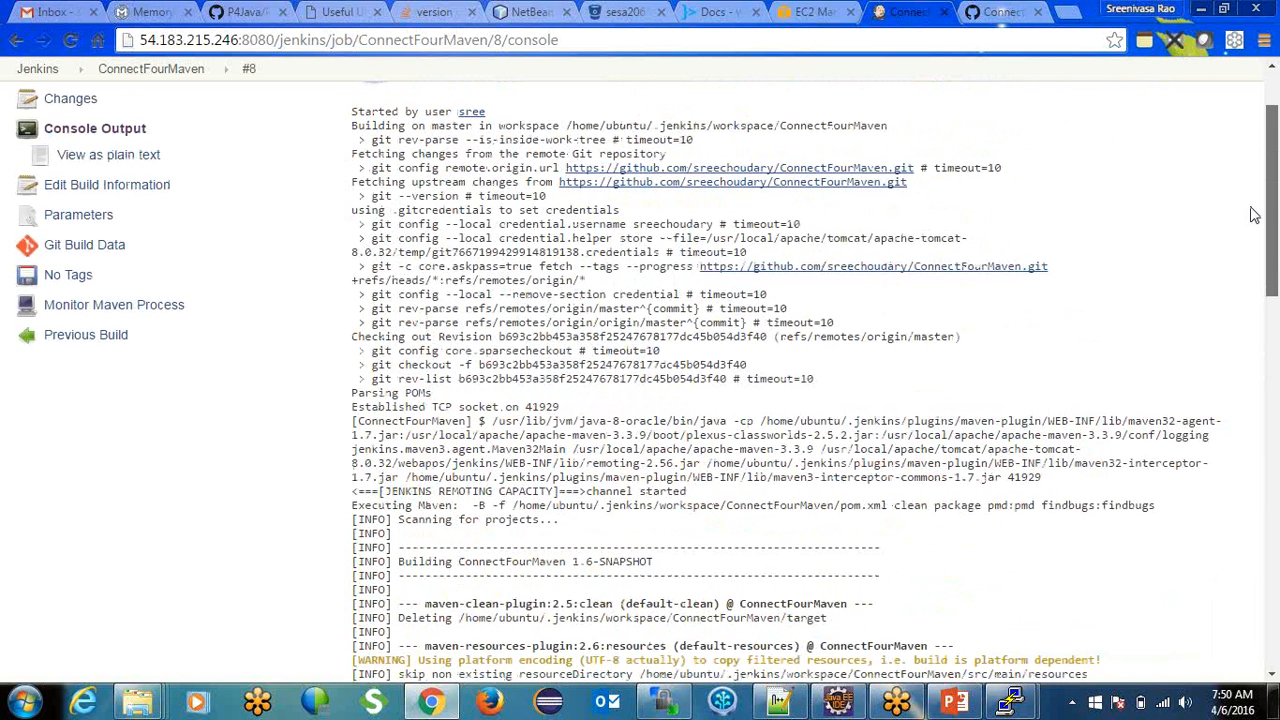
pyautogui.scroll(-2, 1254, 215)
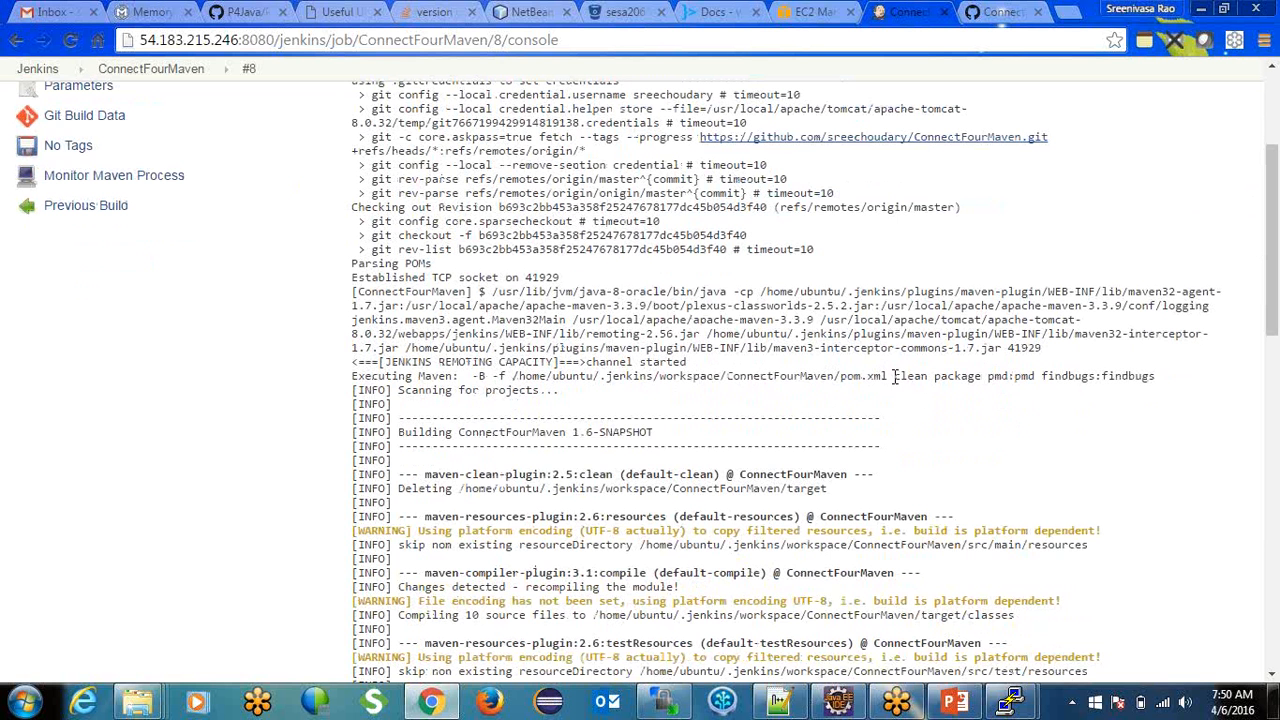
pyautogui.moveTo(894, 376); pyautogui.dragTo(1144, 392)
pyautogui.click(1145, 396)
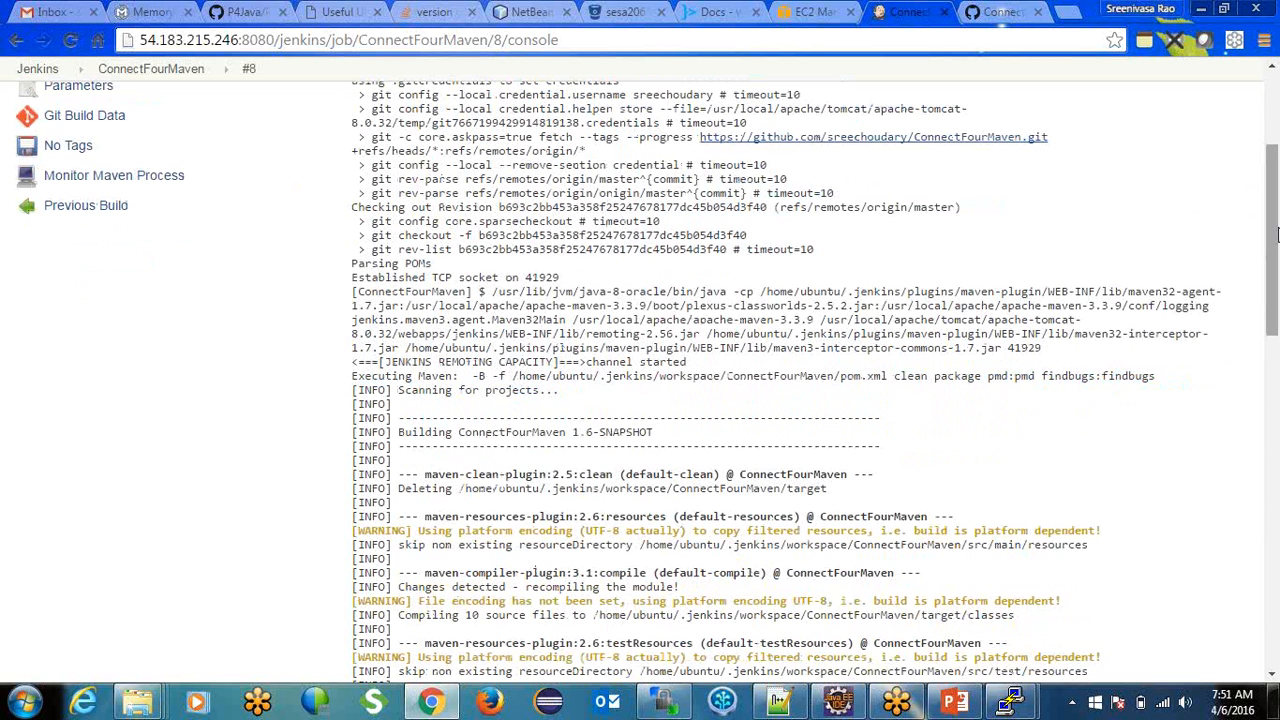
# Scroll to the FindBugs BUILD FAILURE lines and open the Help 1 link in a new tab
pyautogui.moveTo(1277, 234); pyautogui.dragTo(1268, 547)
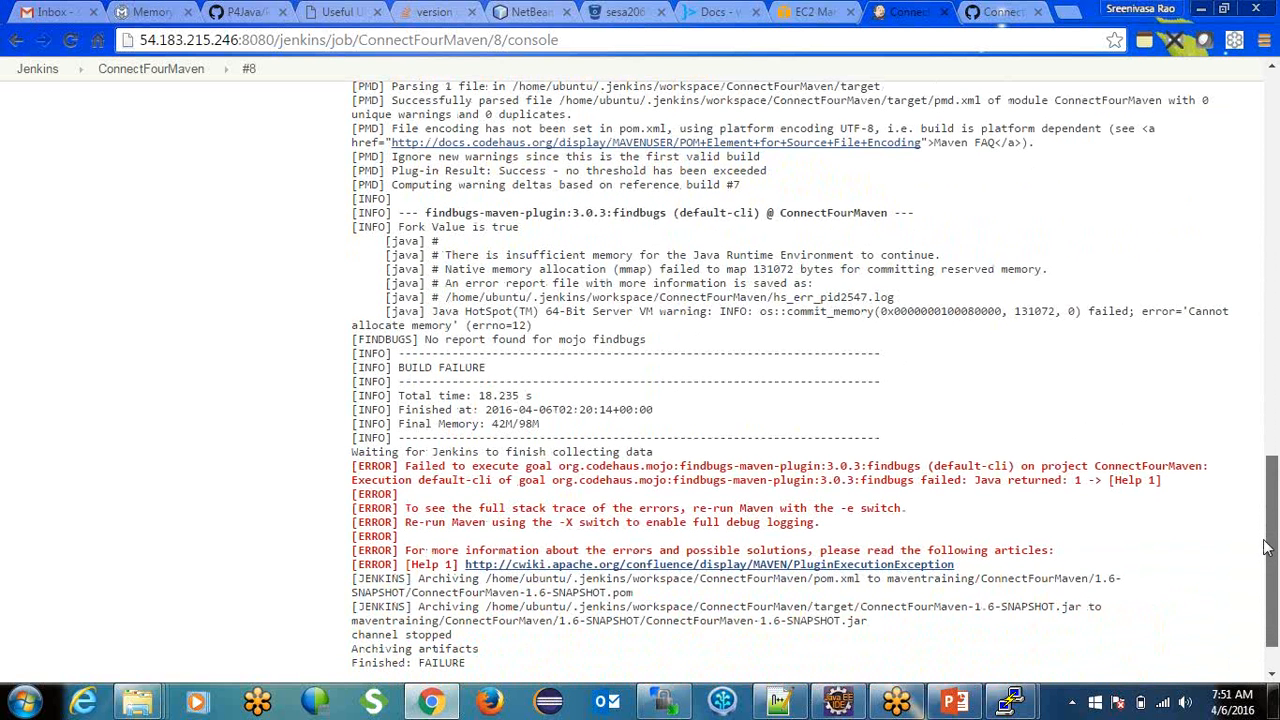
pyautogui.moveTo(1268, 548); pyautogui.dragTo(1243, 158)
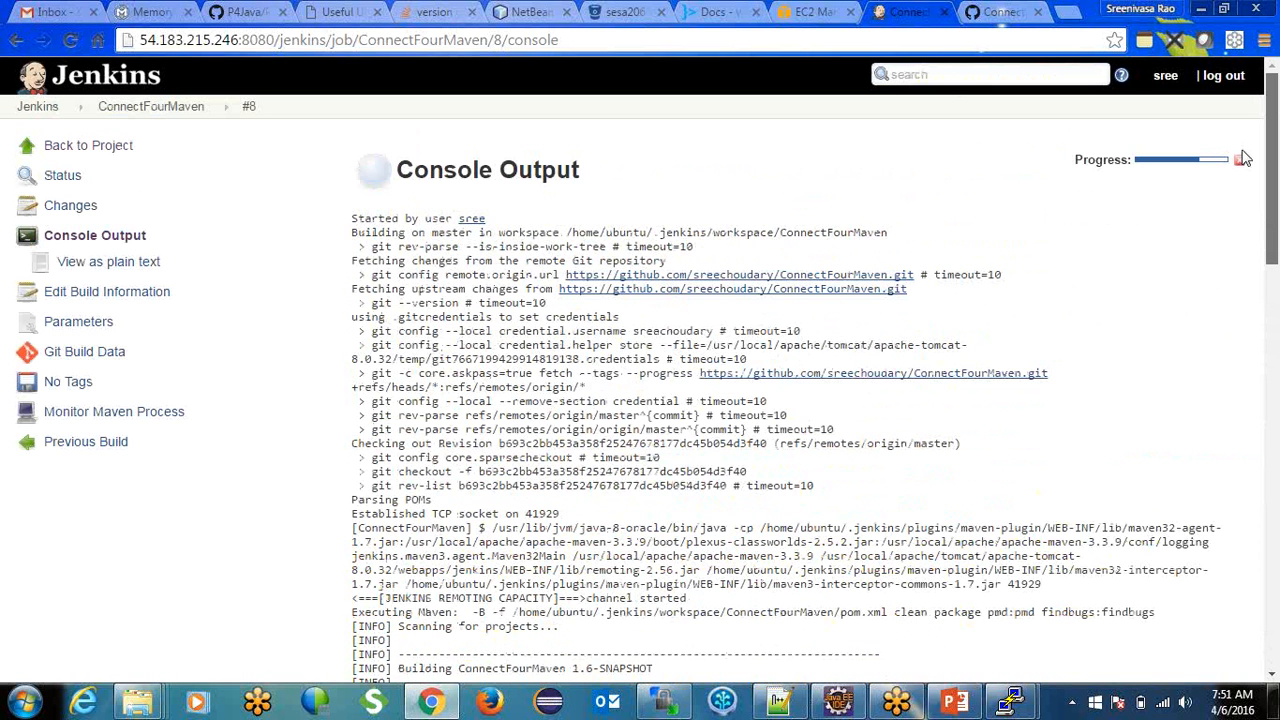
pyautogui.moveTo(1243, 158); pyautogui.dragTo(1240, 168)
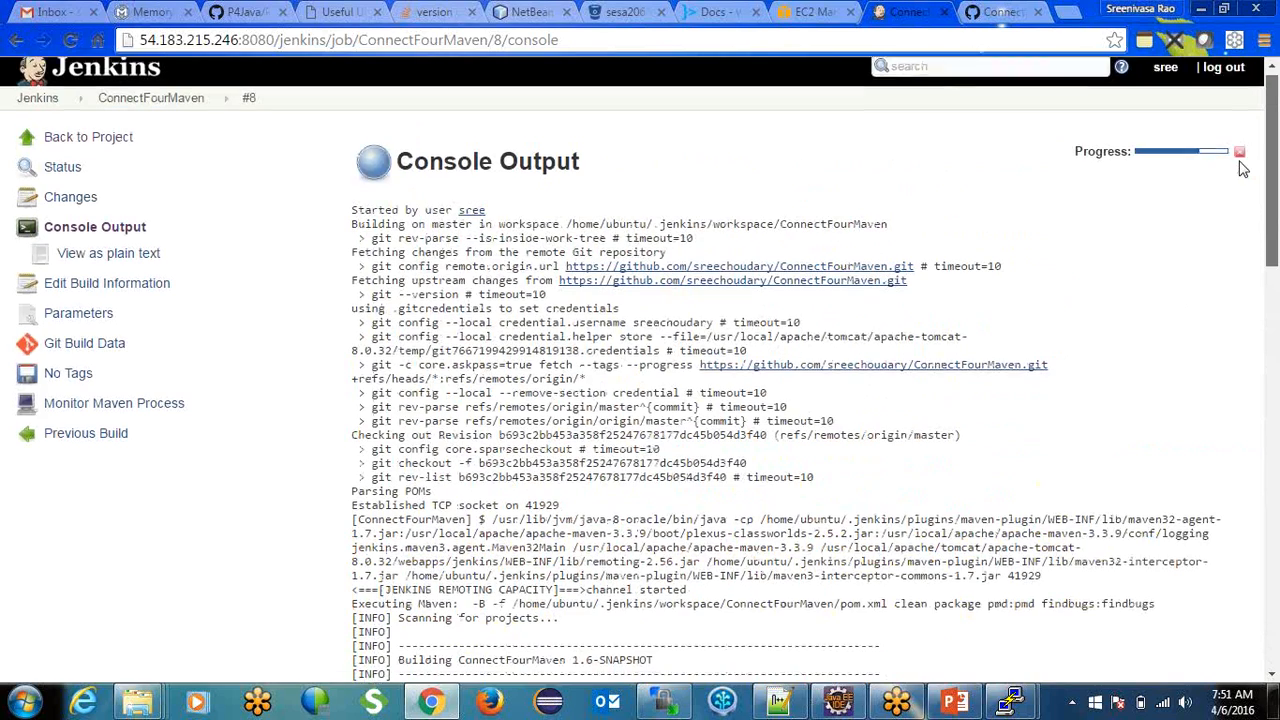
pyautogui.scroll(-6, 1237, 240)
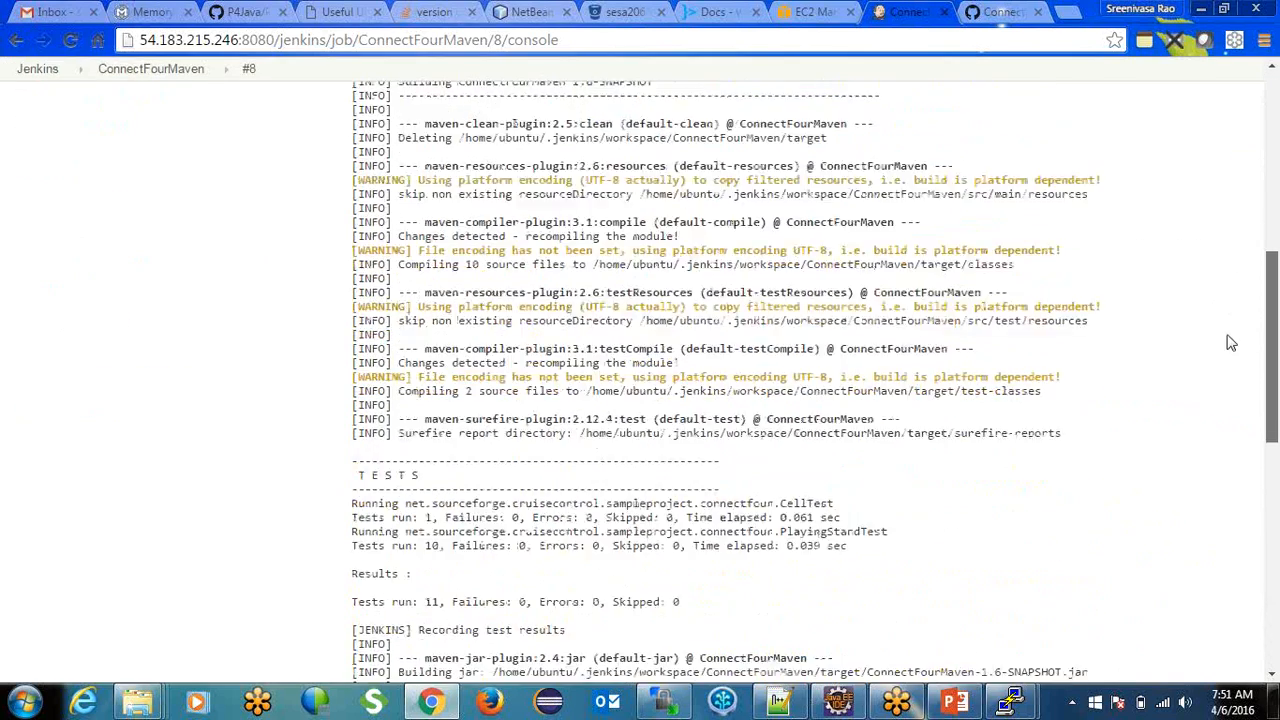
pyautogui.scroll(-10, 1232, 450)
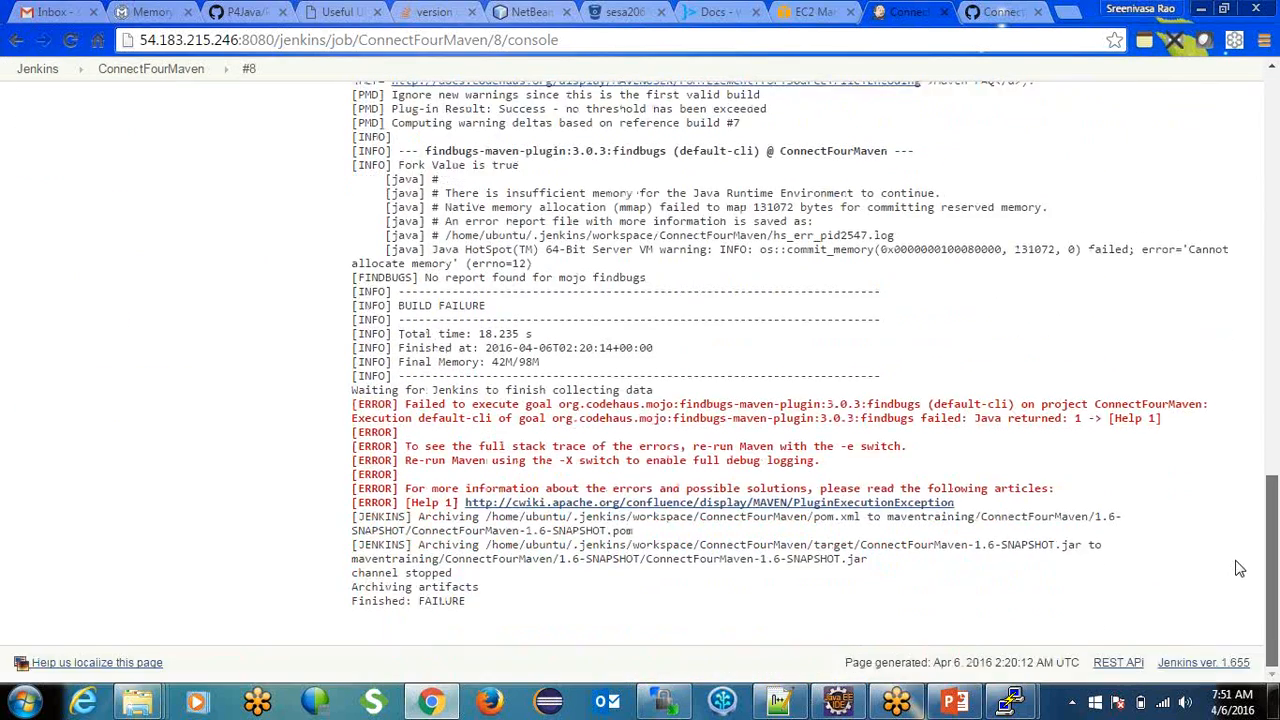
pyautogui.scroll(10, 1220, 480)
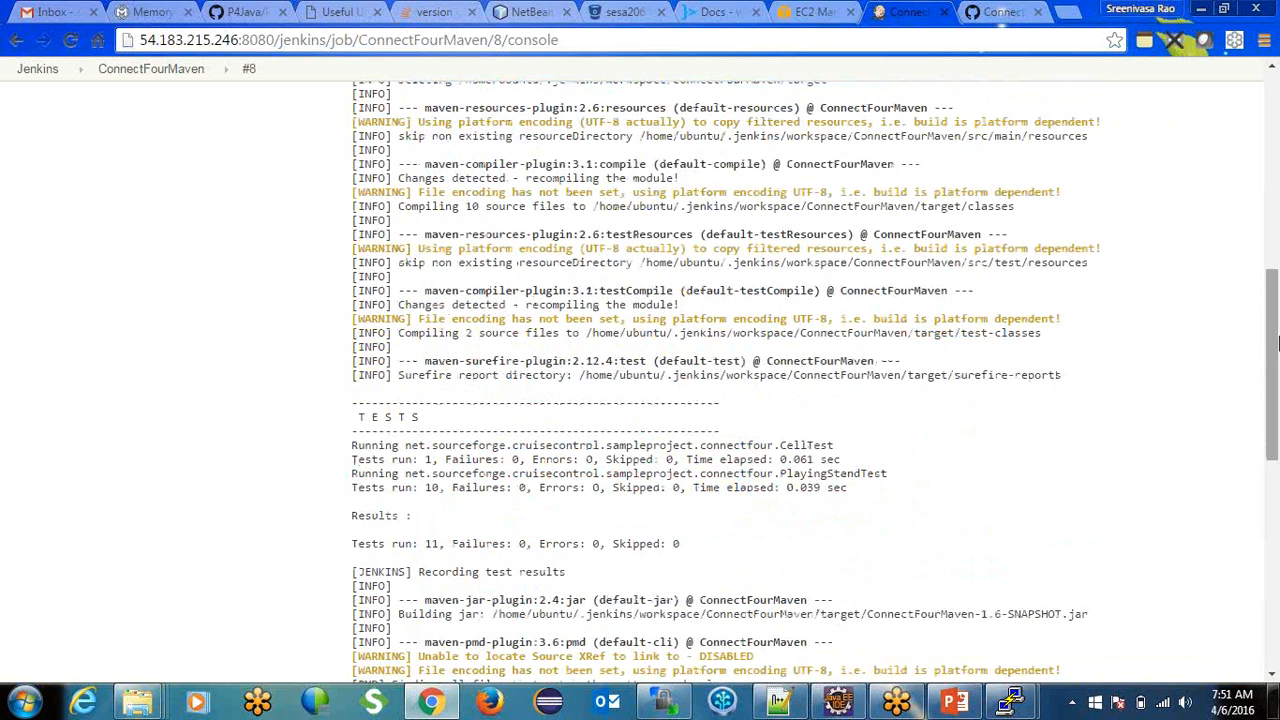
pyautogui.moveTo(1276, 352); pyautogui.dragTo(1272, 230)
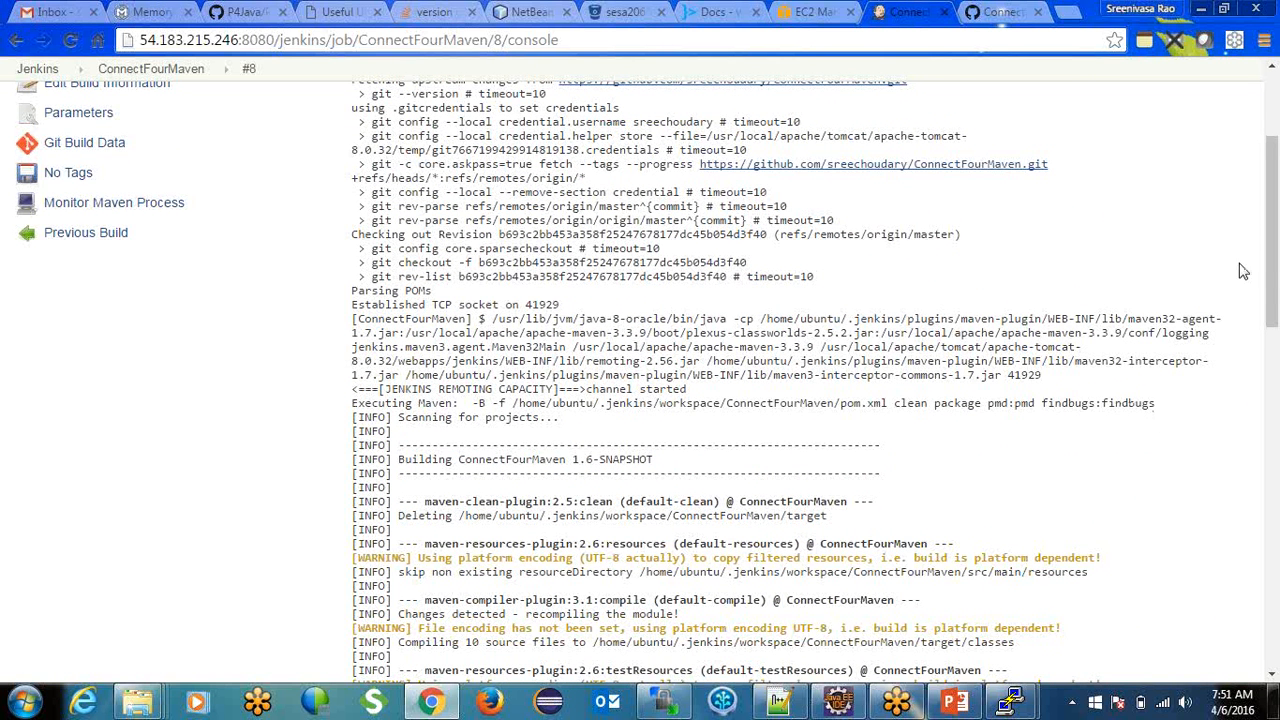
pyautogui.moveTo(1270, 254); pyautogui.dragTo(1190, 562)
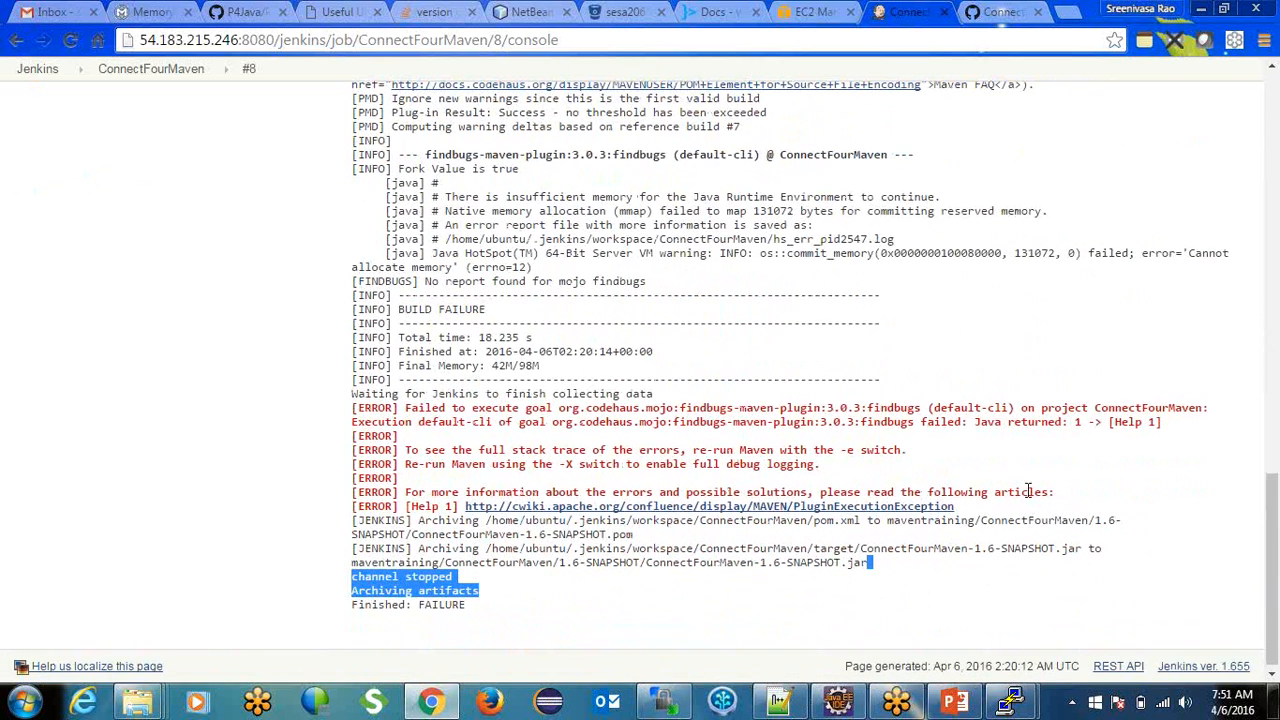
pyautogui.click(761, 443)
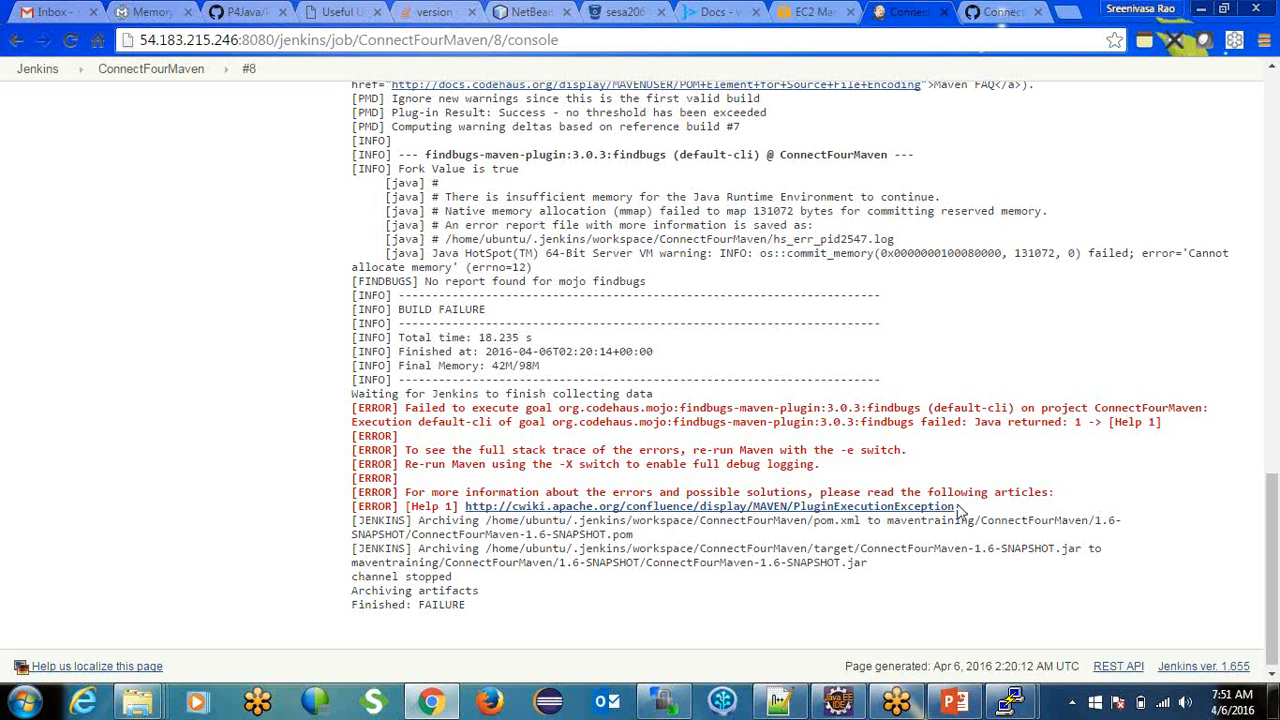
pyautogui.moveTo(956, 506); pyautogui.dragTo(930, 511)
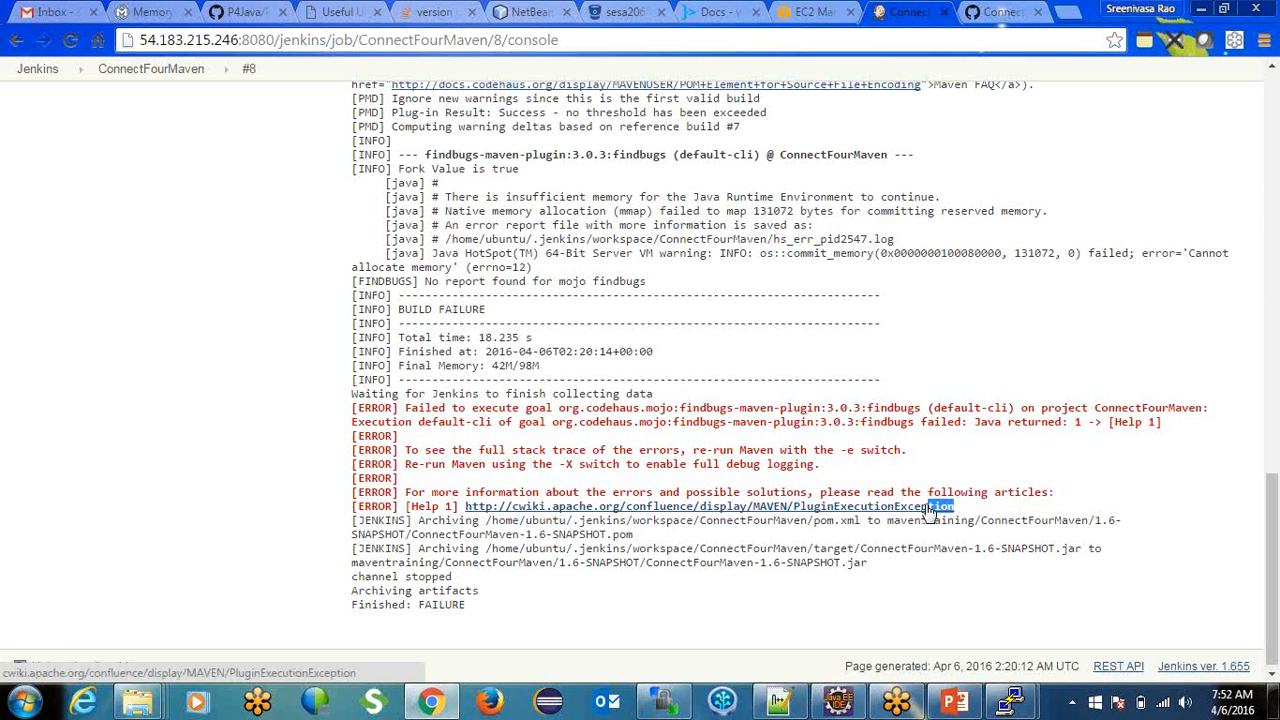
pyautogui.middleClick(930, 510)
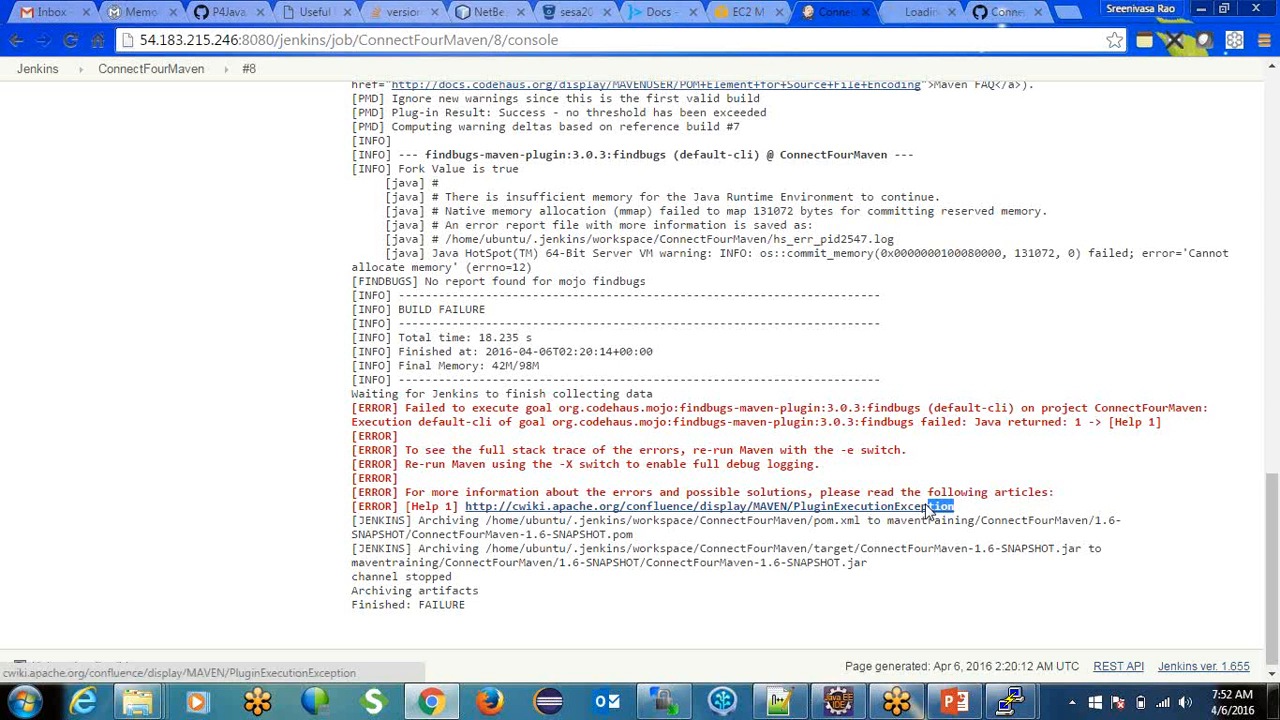
pyautogui.click(906, 14)
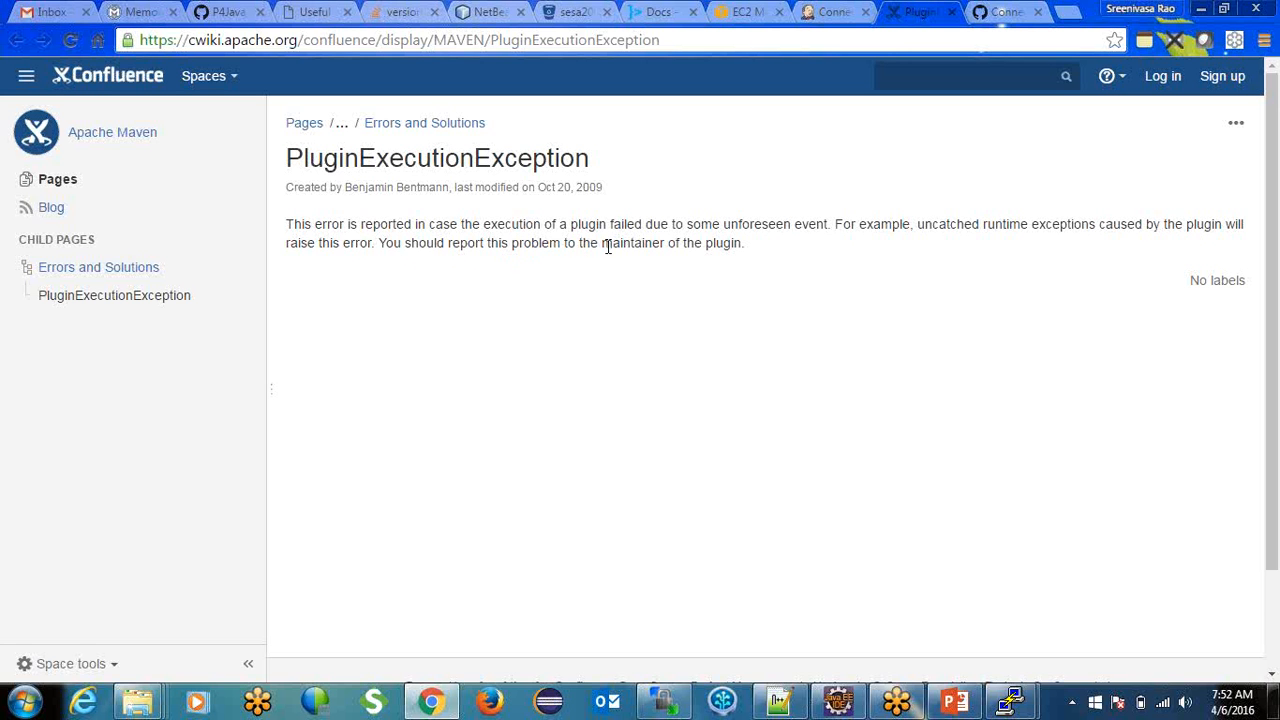
pyautogui.click(852, 13)
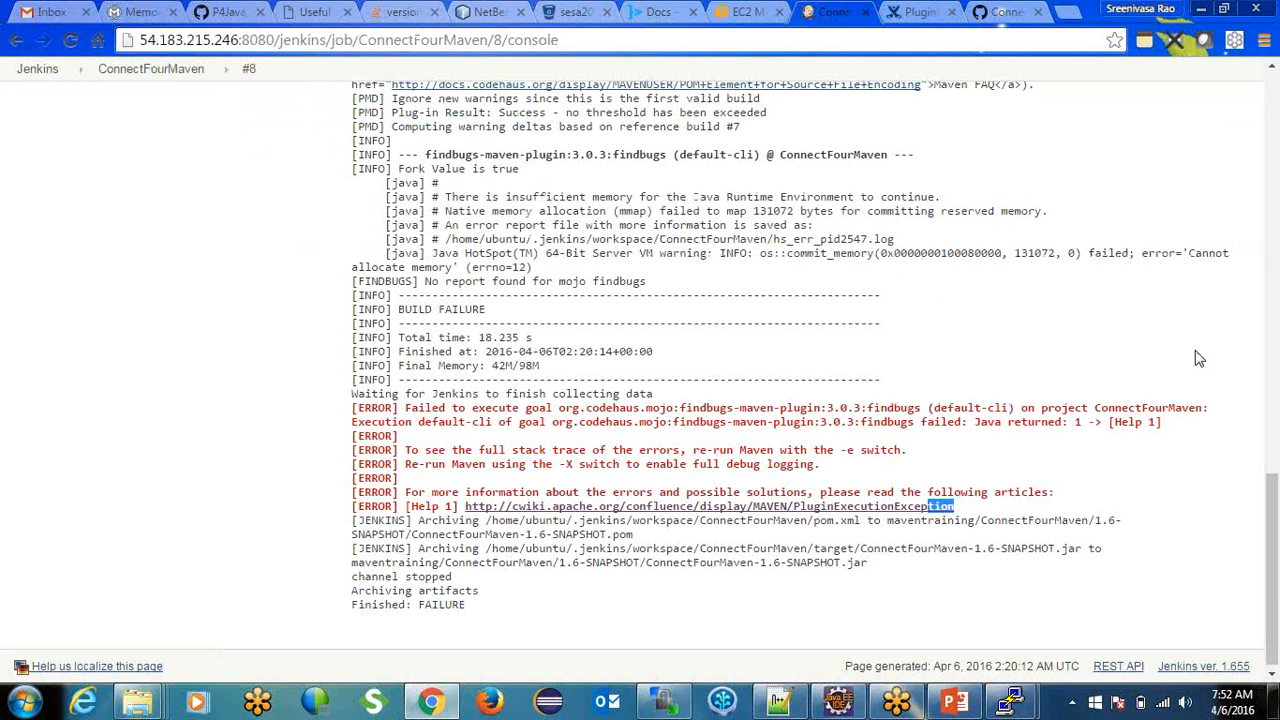
# Return to the project and build with reports trimmed to 'clean package'
pyautogui.click(1268, 238)
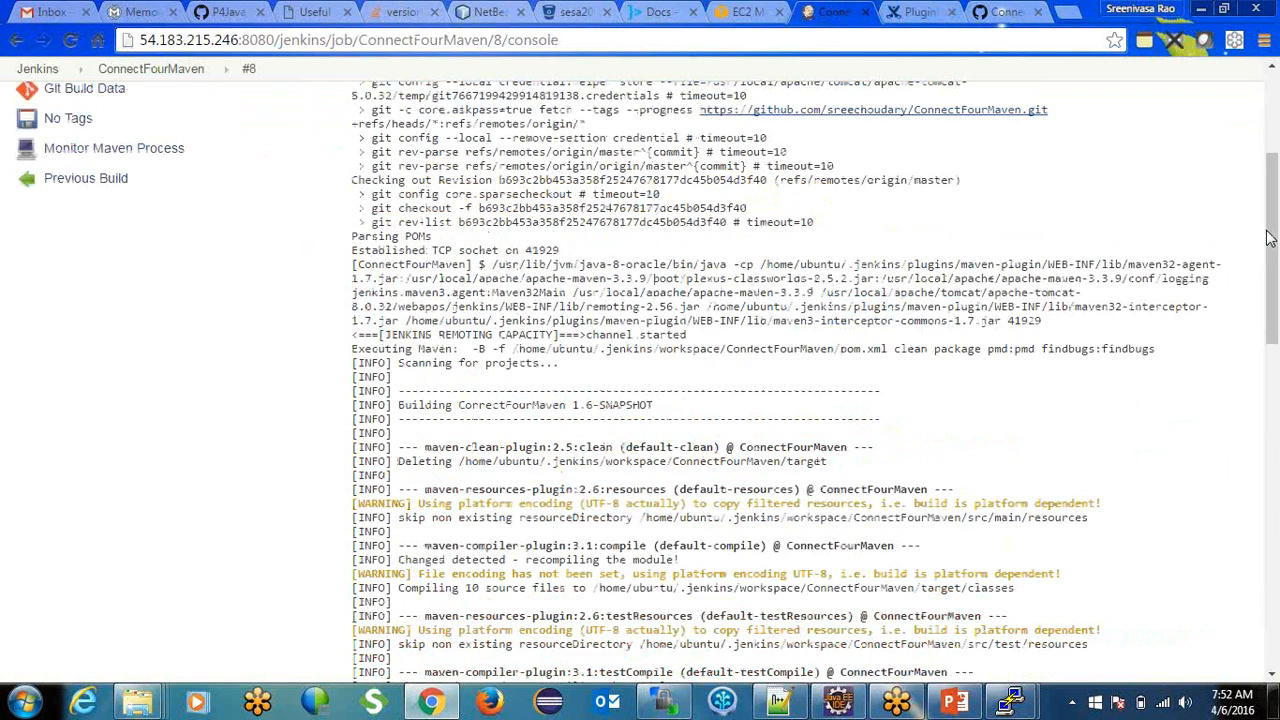
pyautogui.scroll(3, 1268, 238)
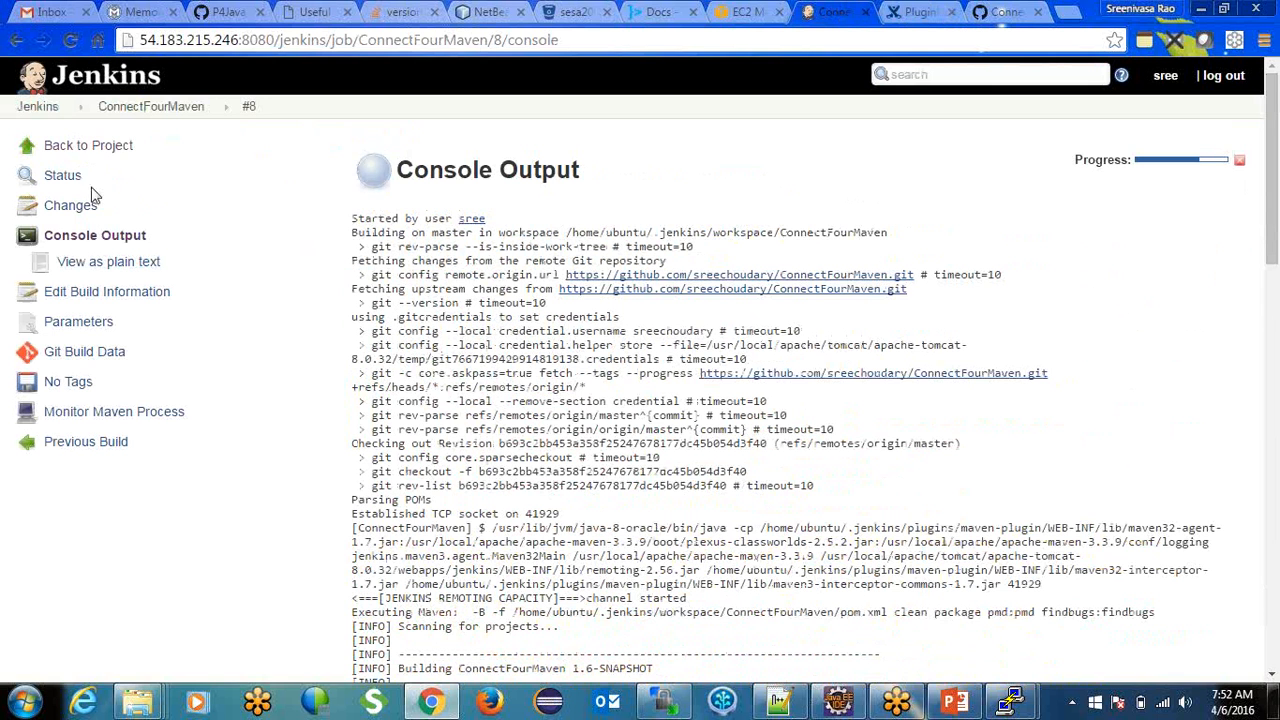
pyautogui.click(104, 145)
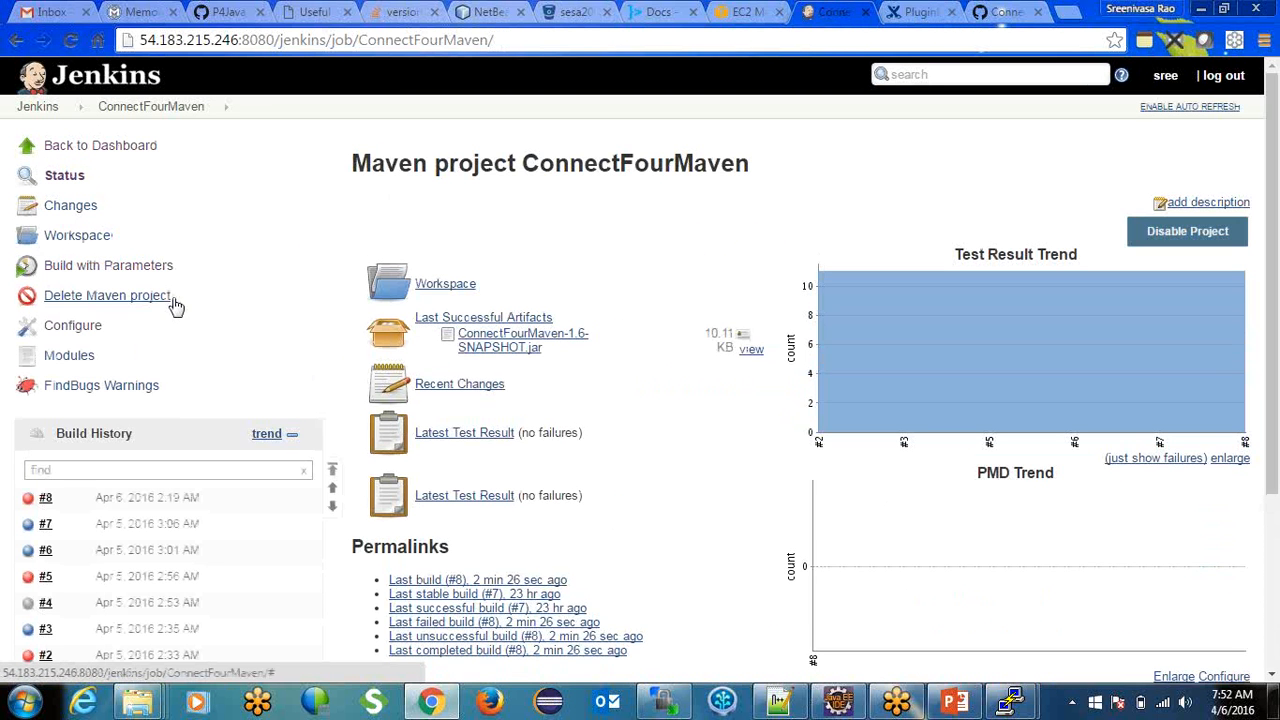
pyautogui.click(122, 272)
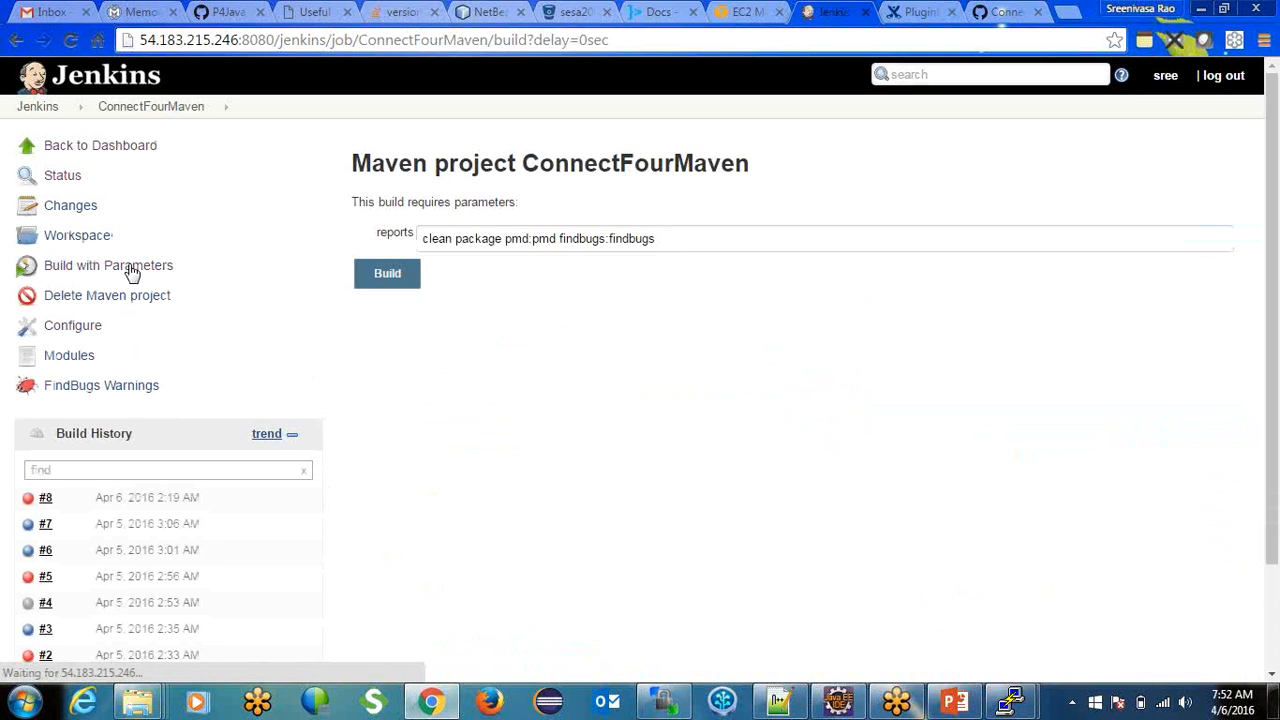
pyautogui.doubleClick(508, 238)
pyautogui.moveTo(553, 236); pyautogui.dragTo(662, 248)
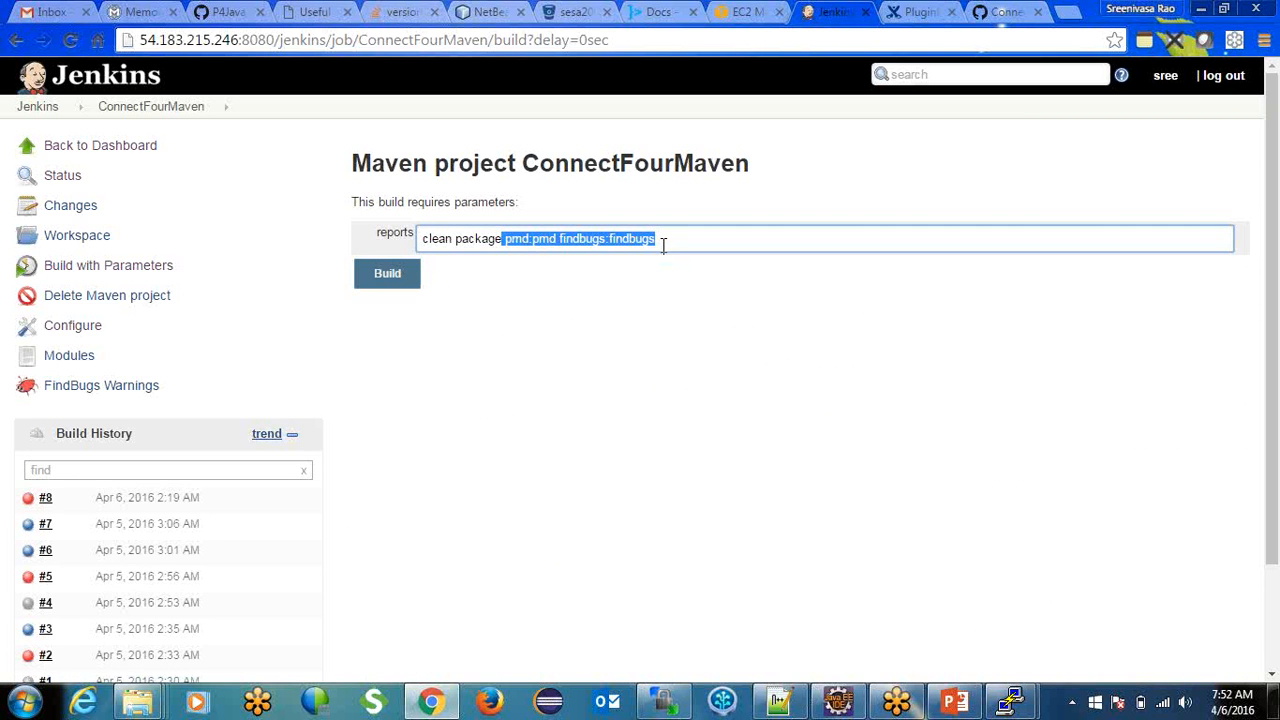
pyautogui.press('BackSpace')
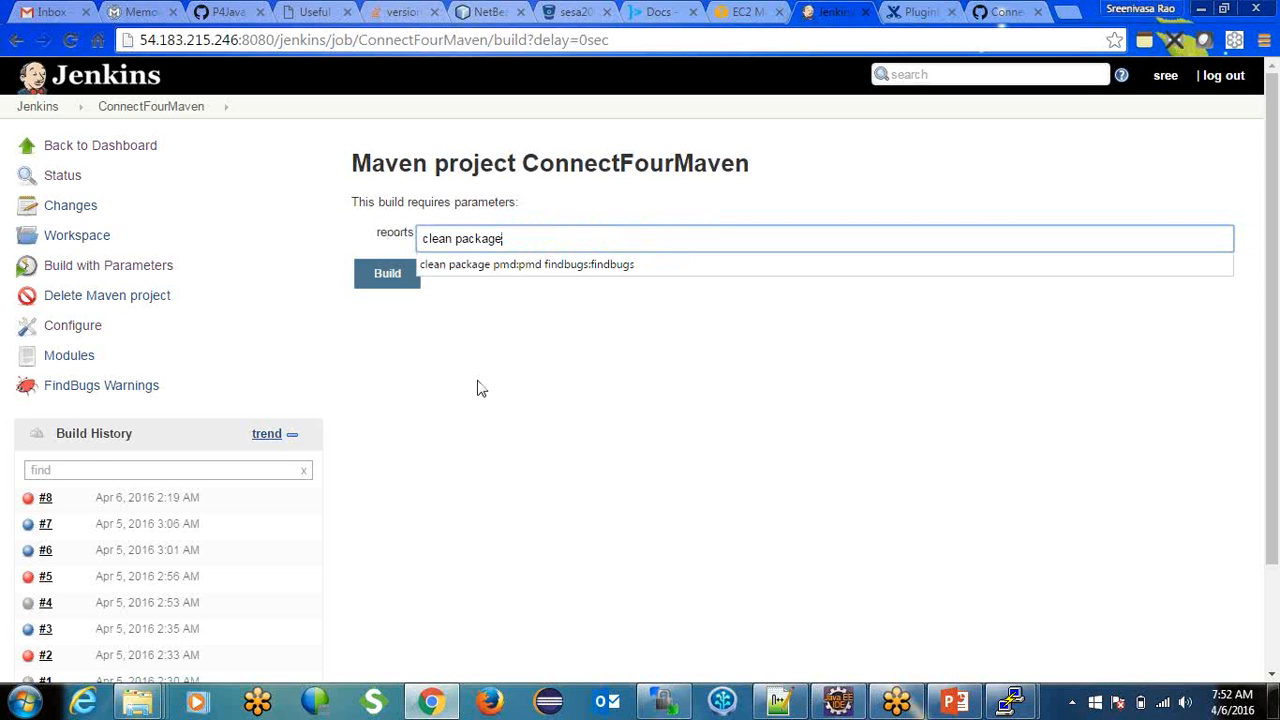
pyautogui.click(388, 276)
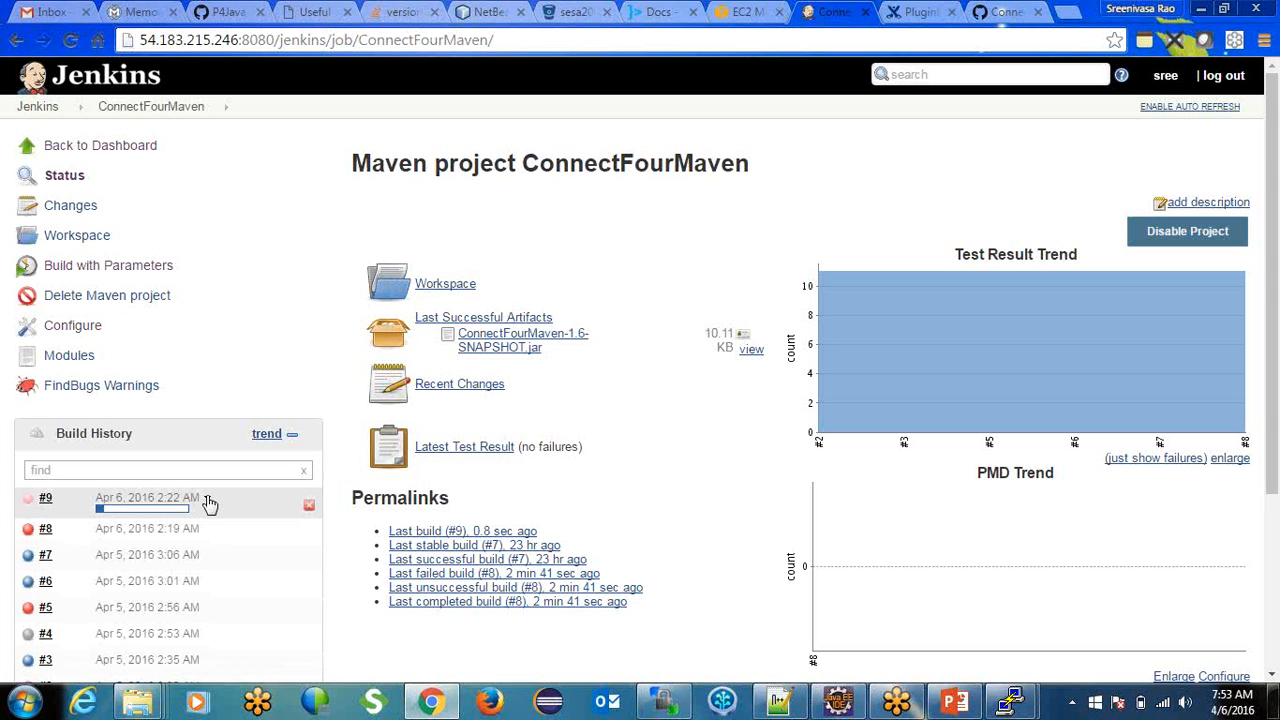
pyautogui.click(207, 497)
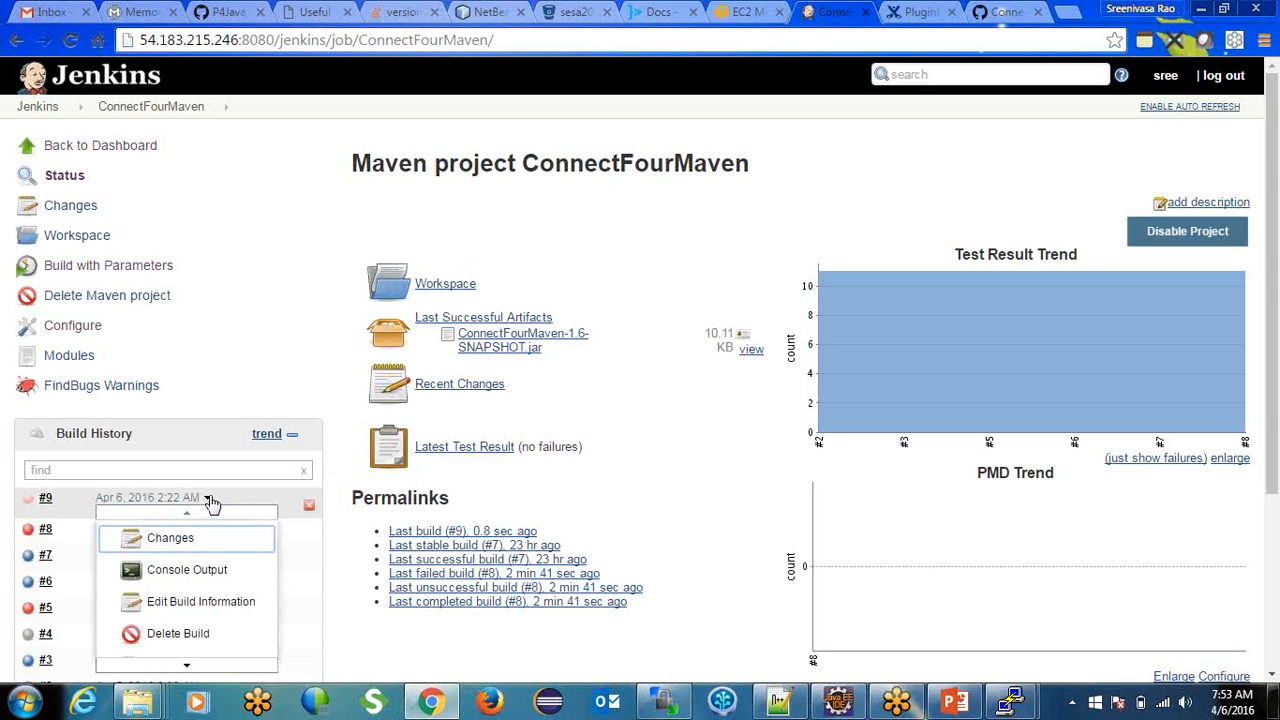
pyautogui.click(183, 568)
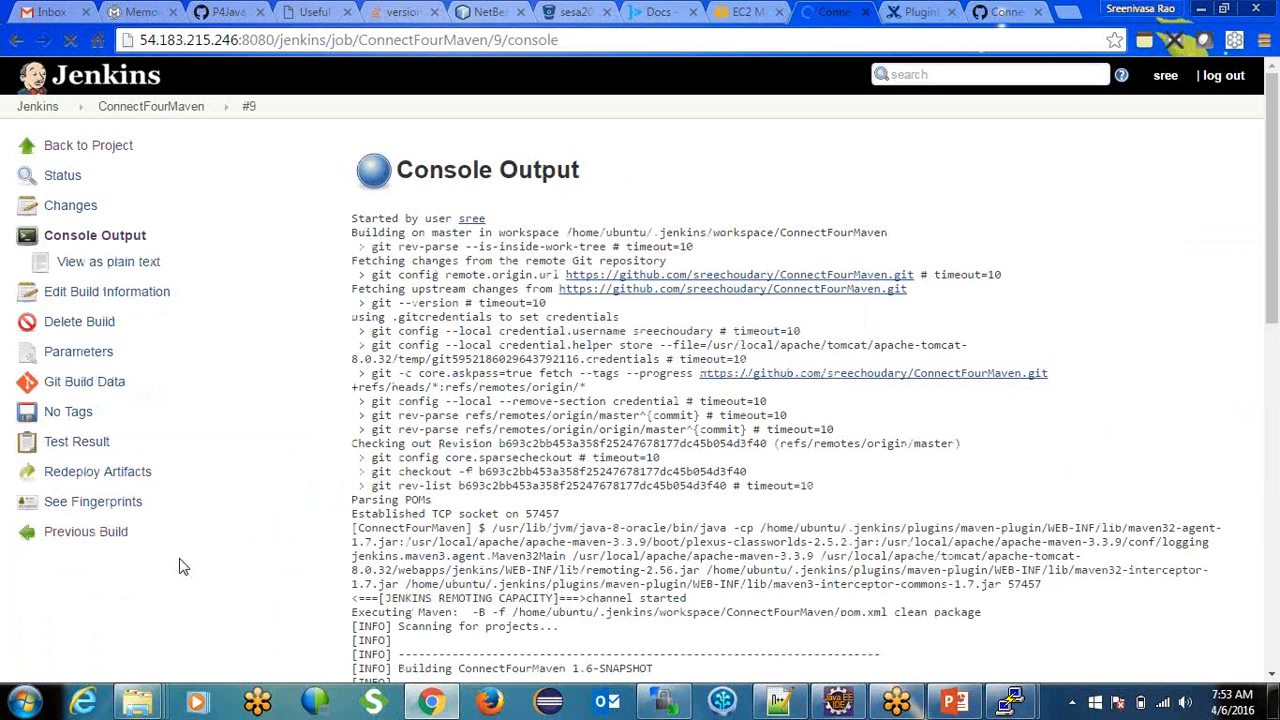
pyautogui.scroll(-1, 1275, 373)
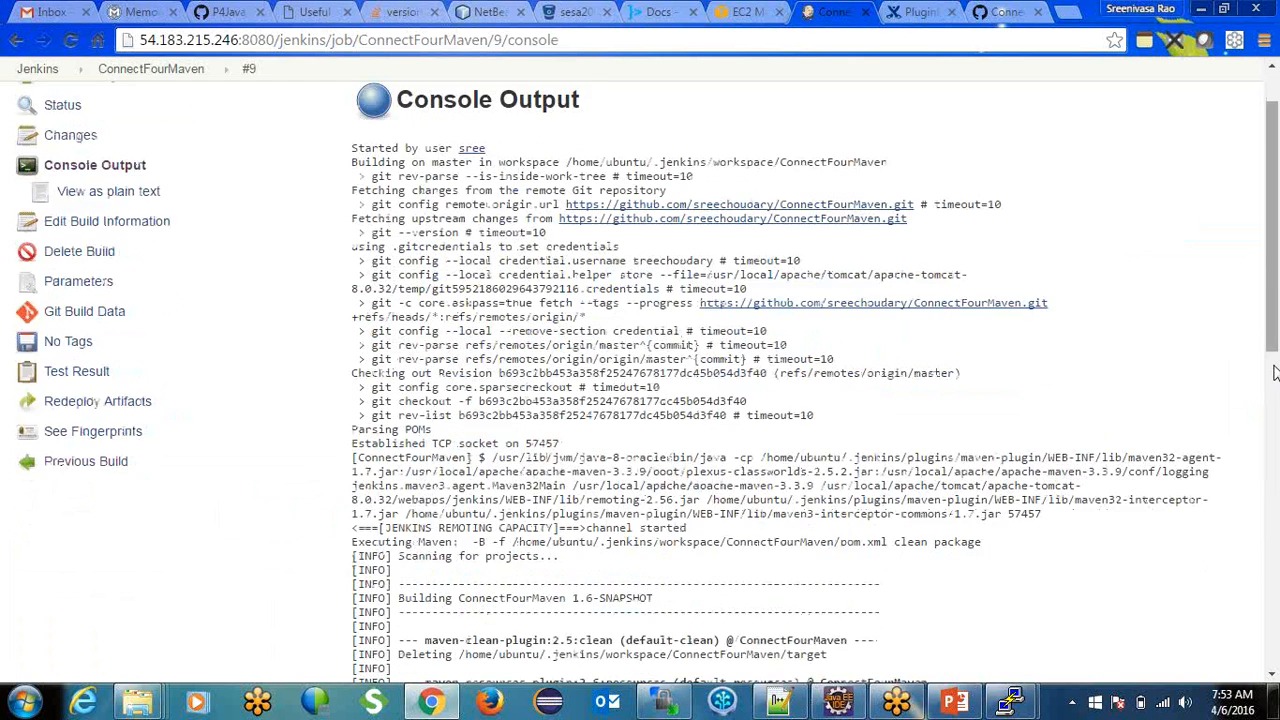
pyautogui.moveTo(1275, 376); pyautogui.dragTo(1273, 120)
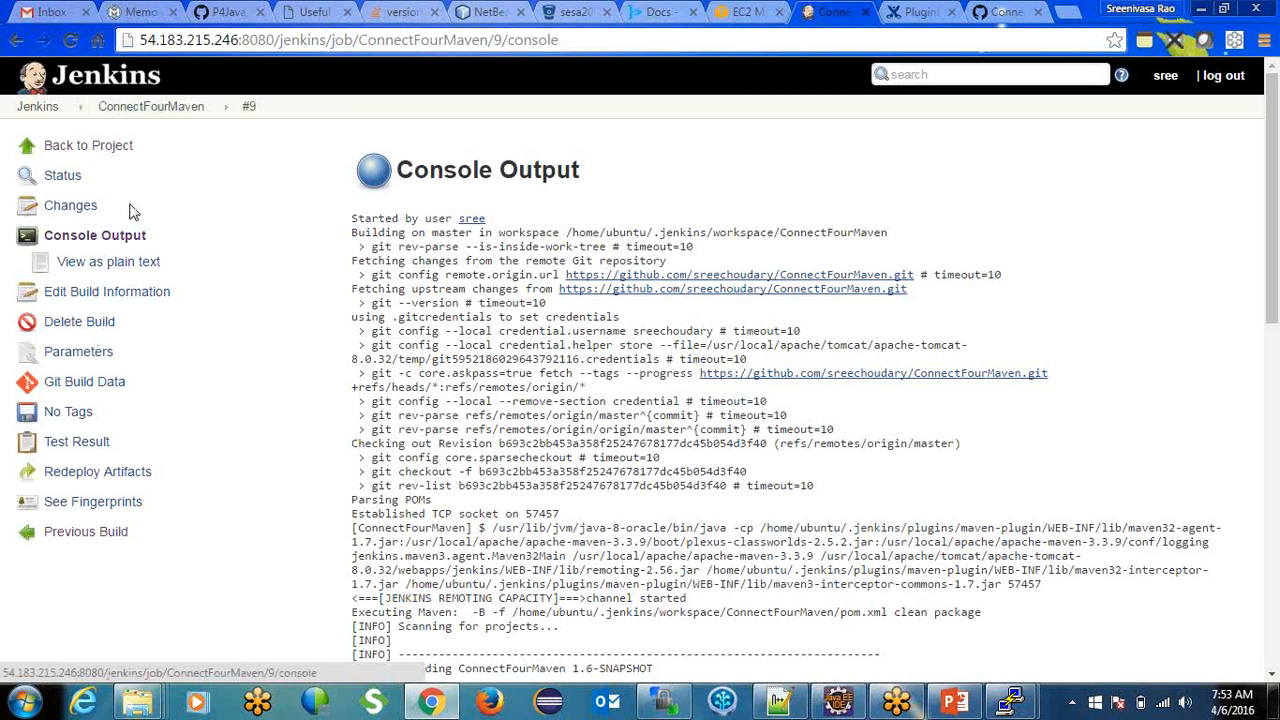
pyautogui.click(165, 105)
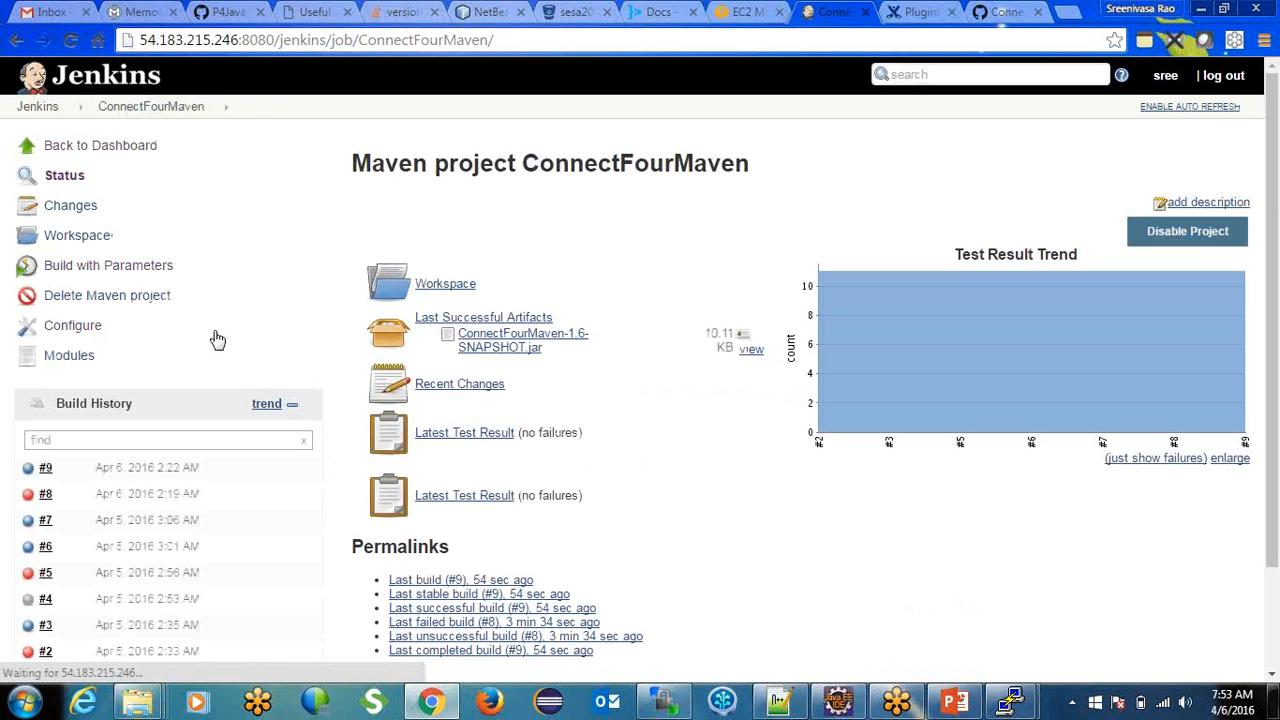
# Build with the default reports value 'clean package pmd:pmd findbugs:findbugs'
pyautogui.click(120, 266)
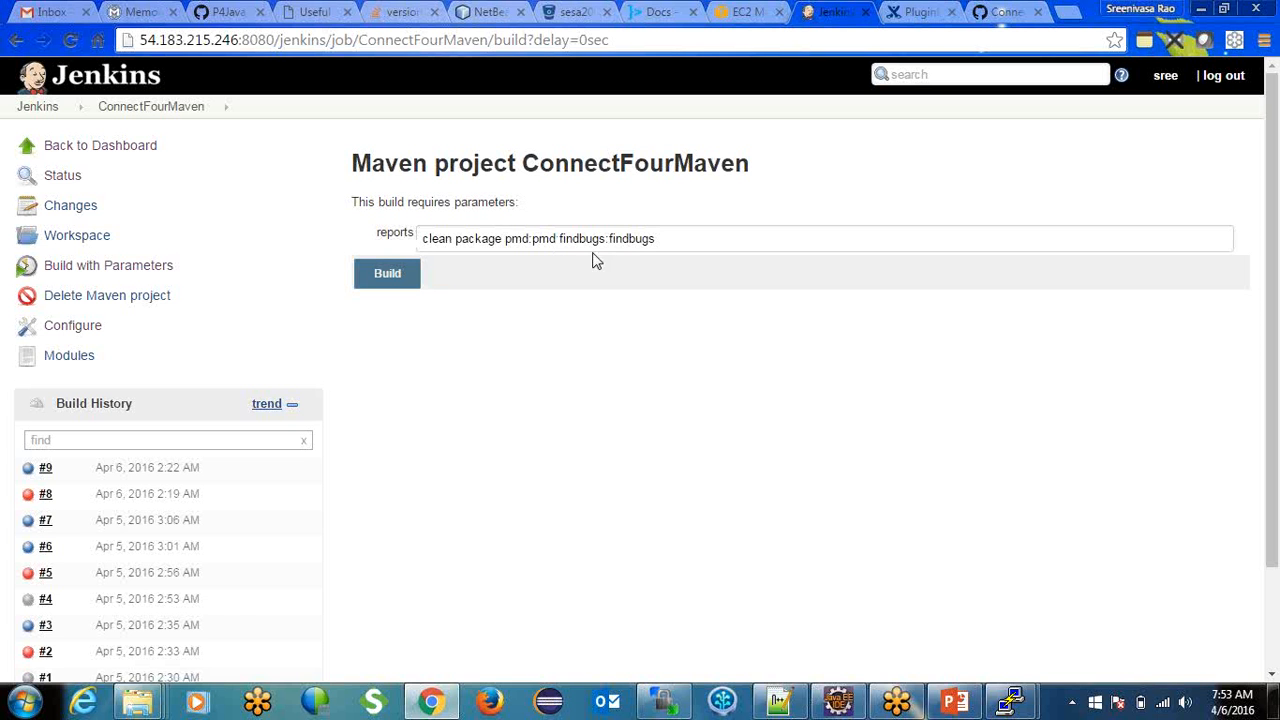
pyautogui.click(408, 274)
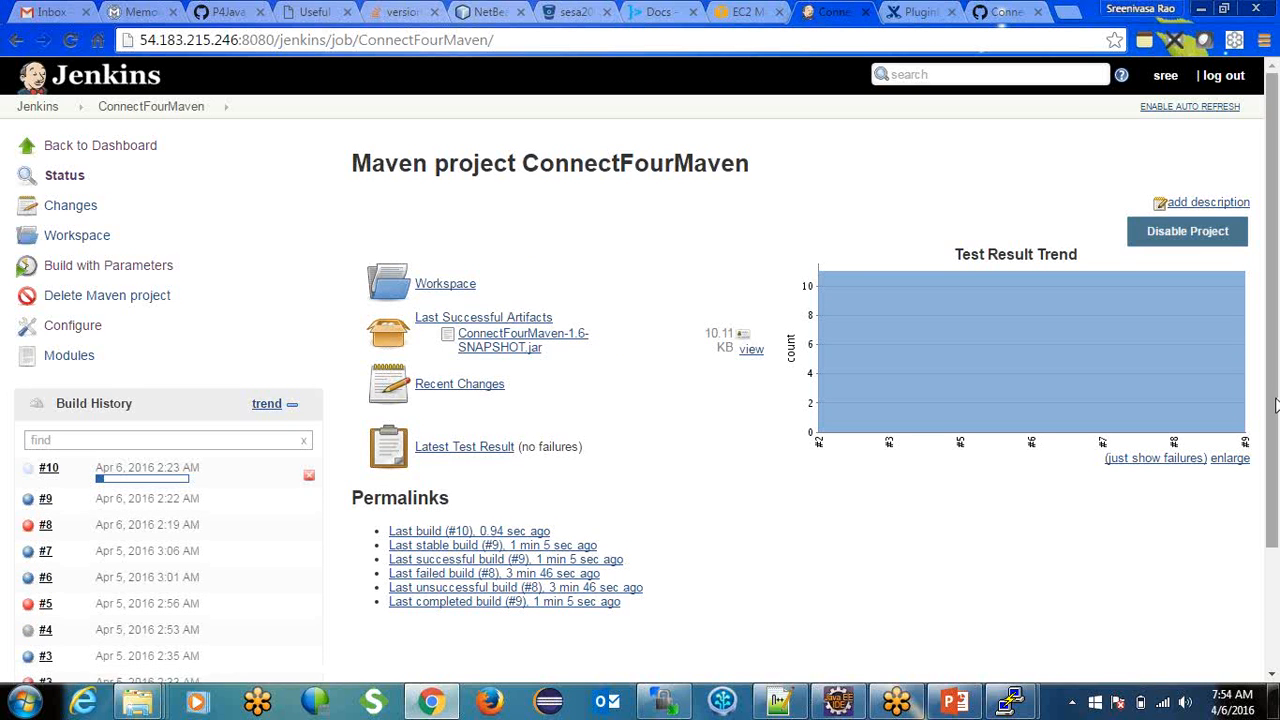
pyautogui.scroll(-2, 1275, 543)
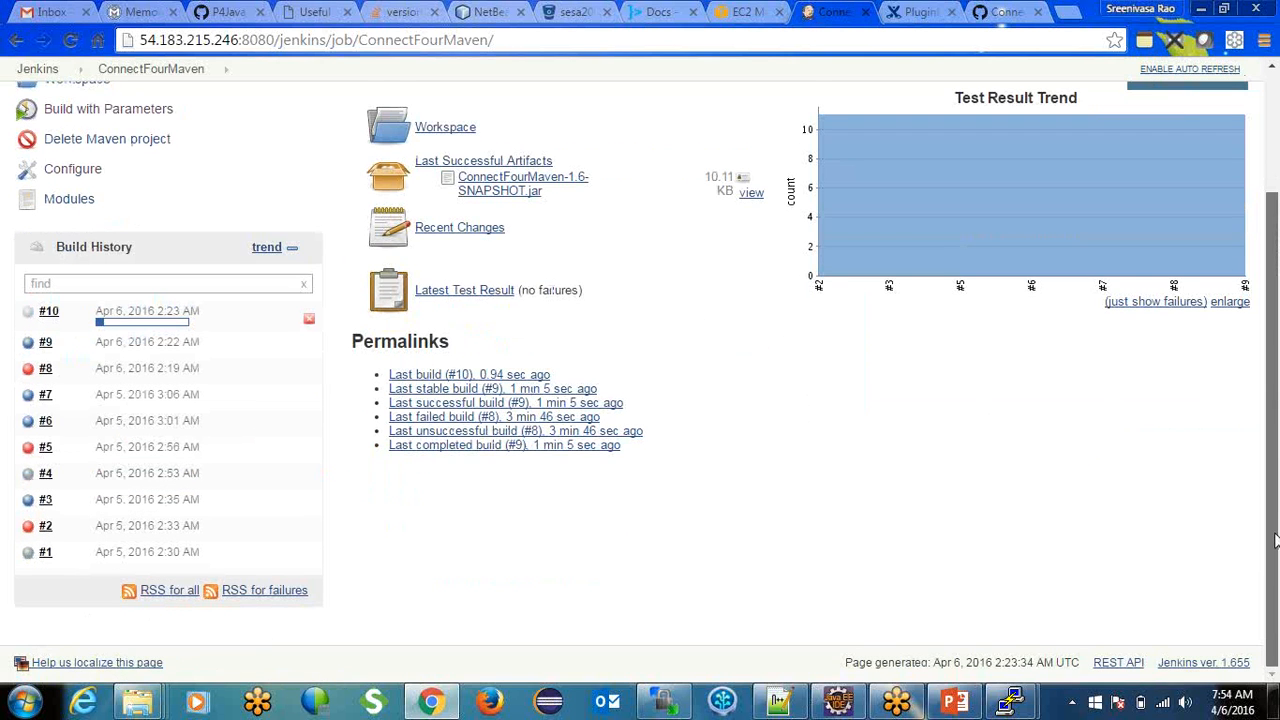
pyautogui.moveTo(1275, 520); pyautogui.dragTo(1275, 482)
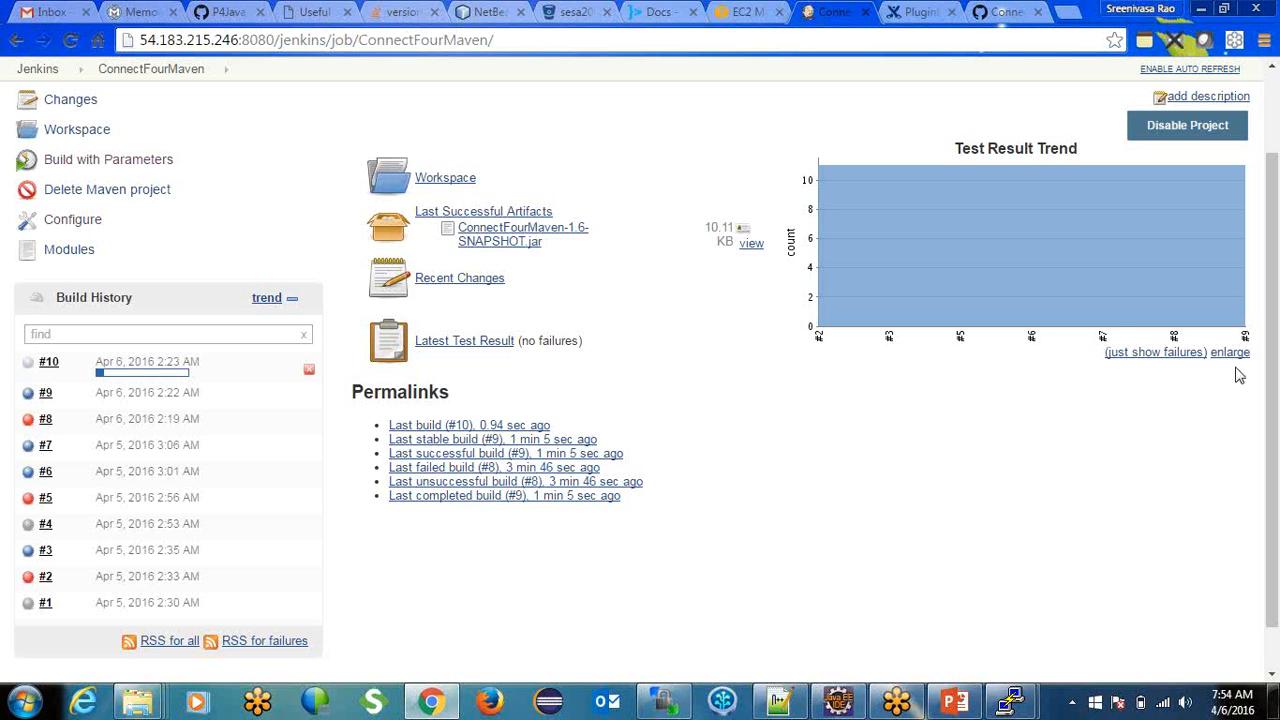
pyautogui.moveTo(1268, 402); pyautogui.dragTo(1268, 512)
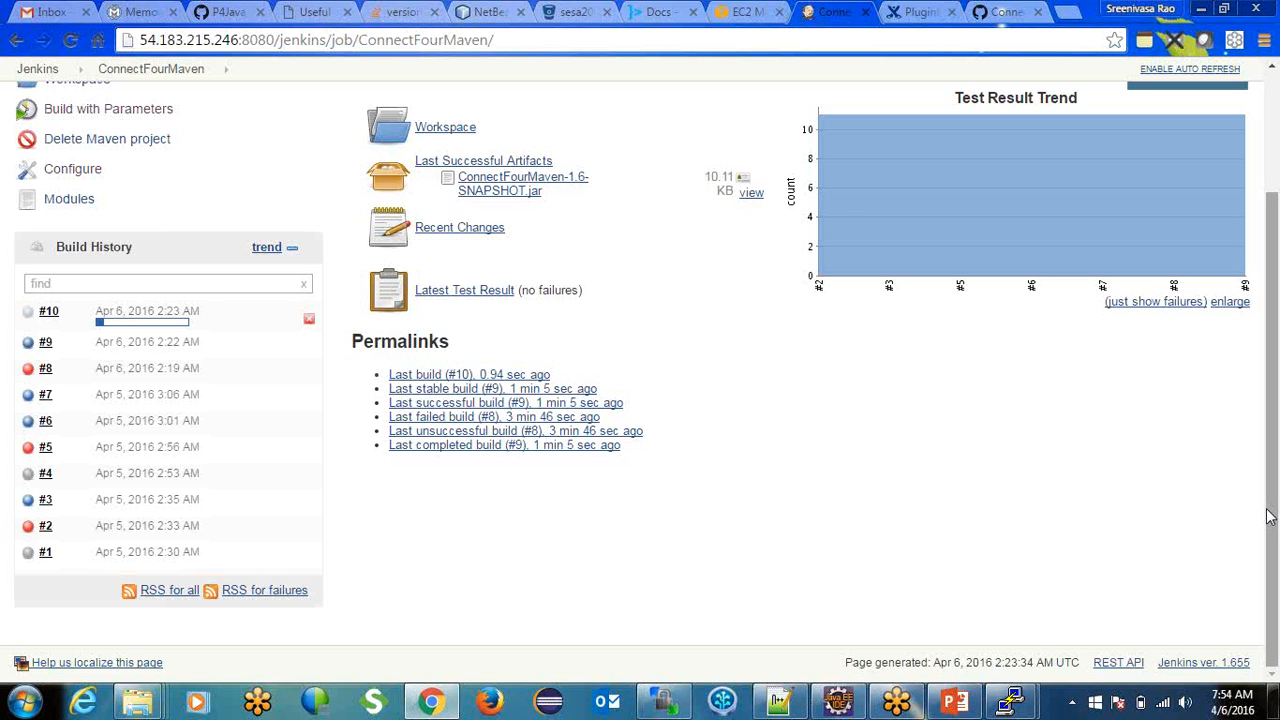
# Show build #10's console output
pyautogui.moveTo(240, 329)
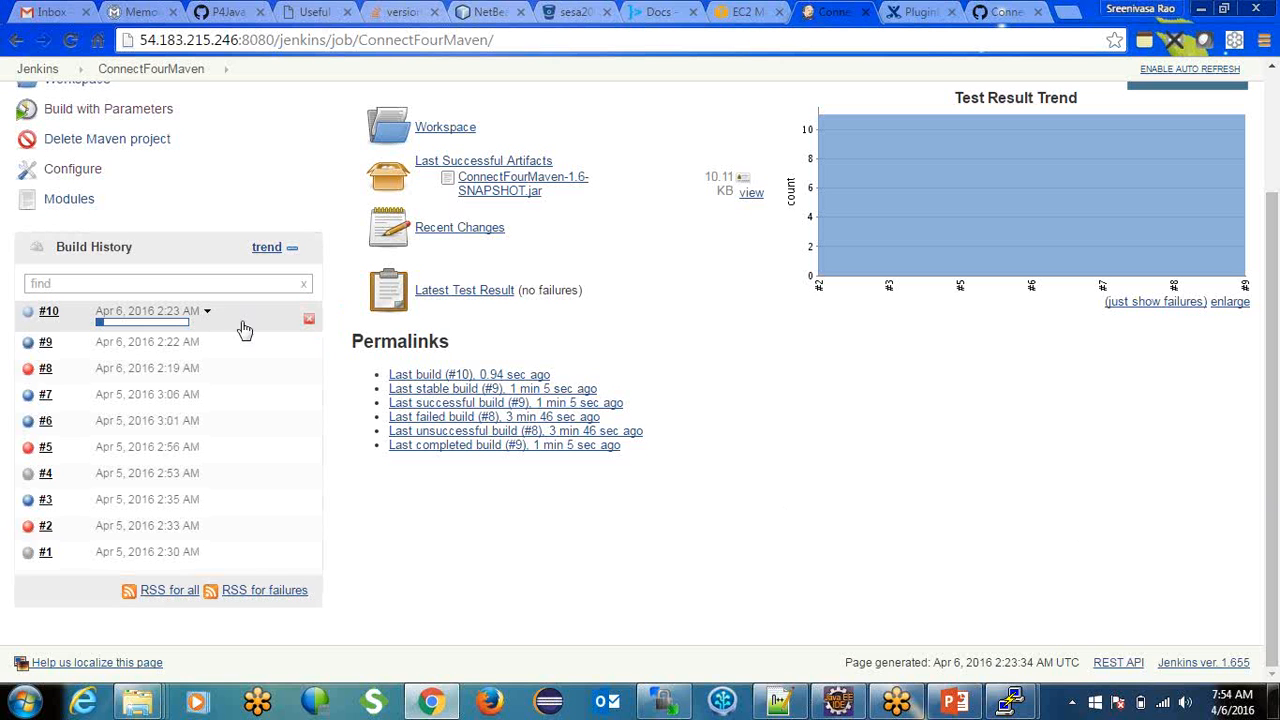
pyautogui.click(208, 312)
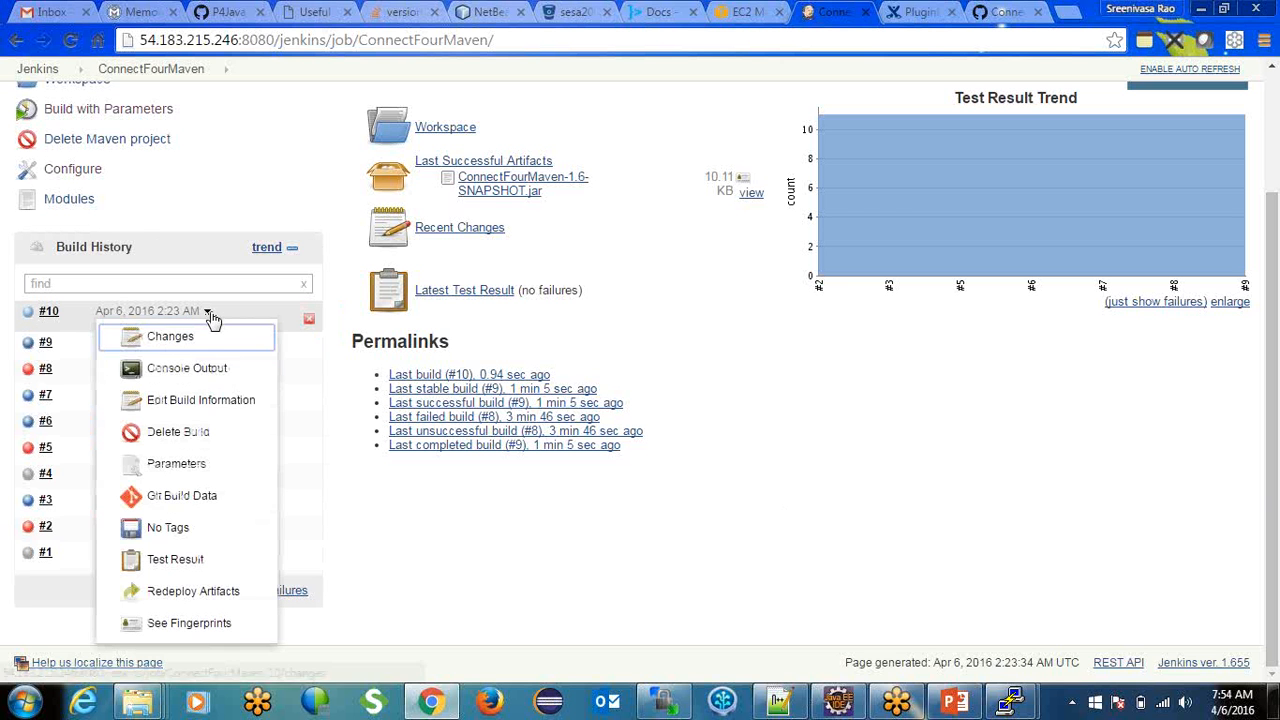
pyautogui.click(196, 372)
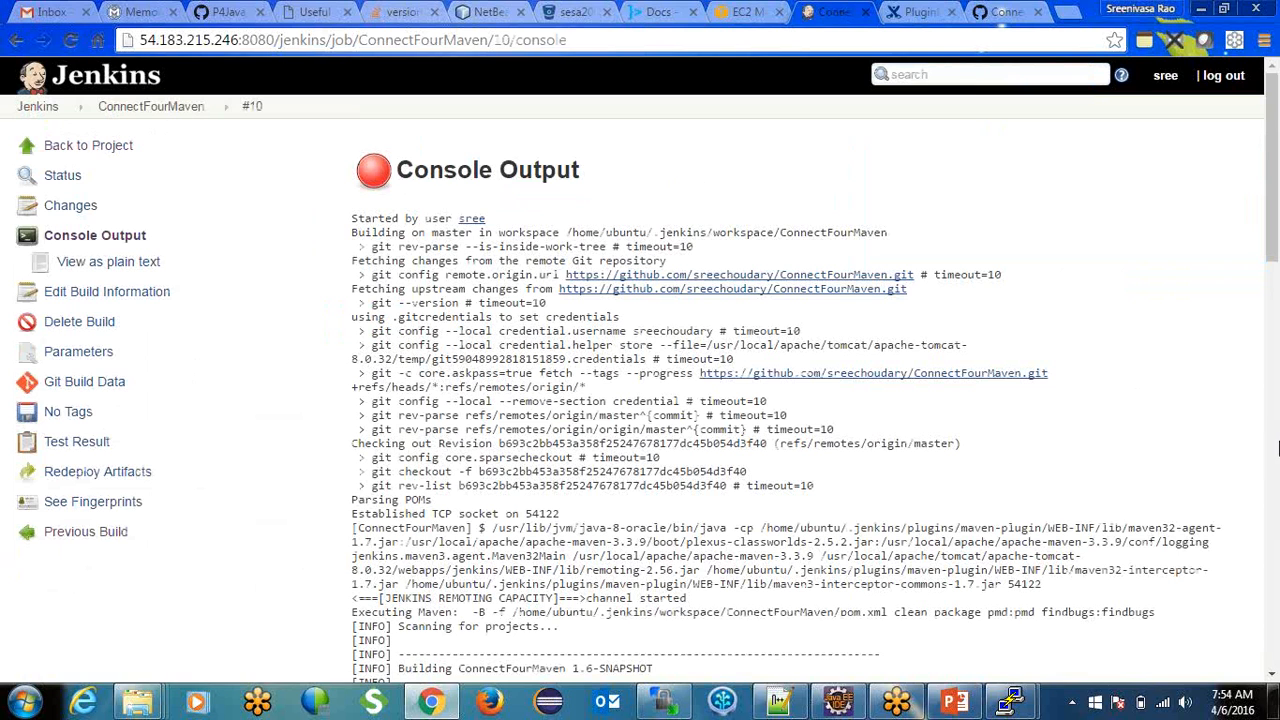
pyautogui.moveTo(1277, 466); pyautogui.dragTo(1274, 549)
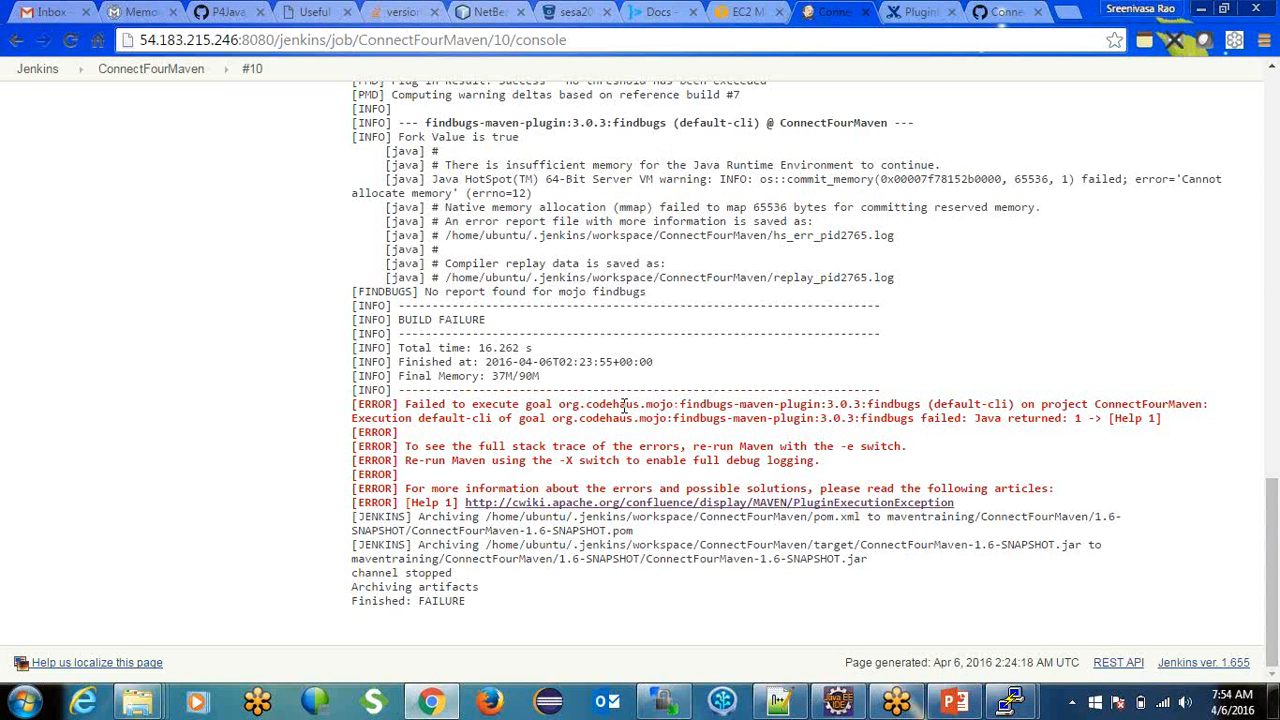
pyautogui.moveTo(620, 404); pyautogui.dragTo(652, 418)
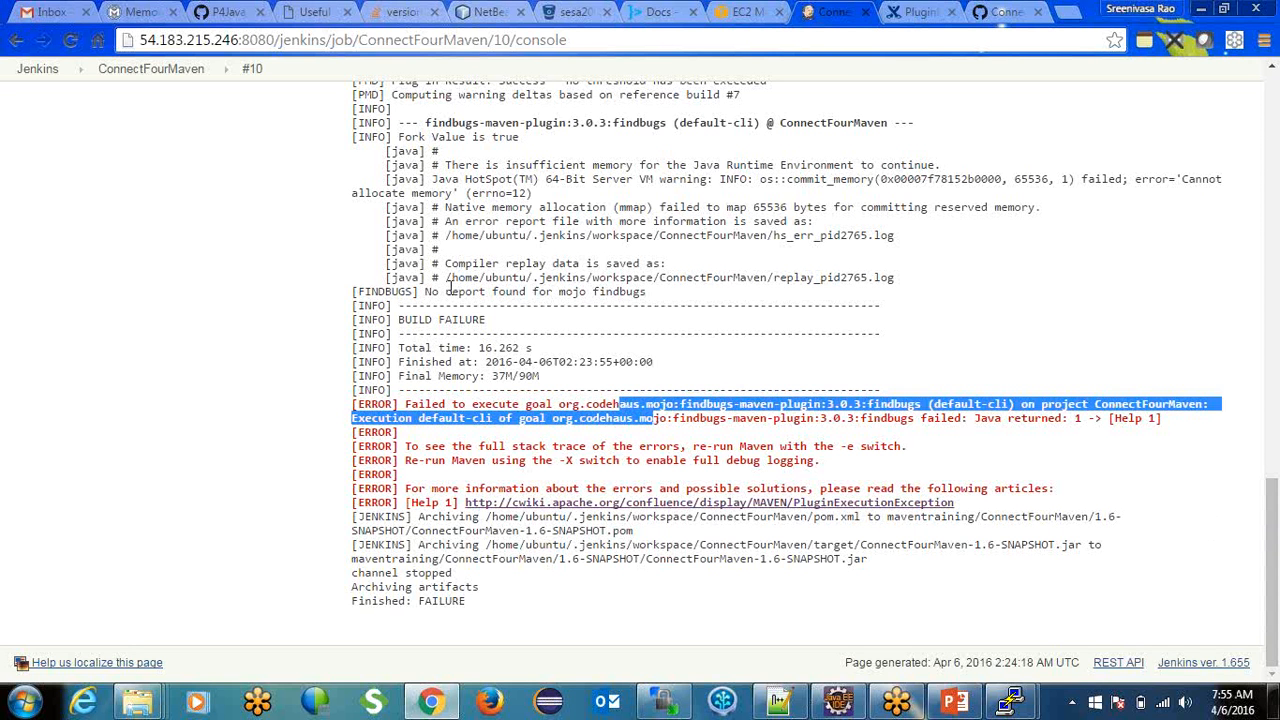
pyautogui.moveTo(432, 291); pyautogui.dragTo(593, 309)
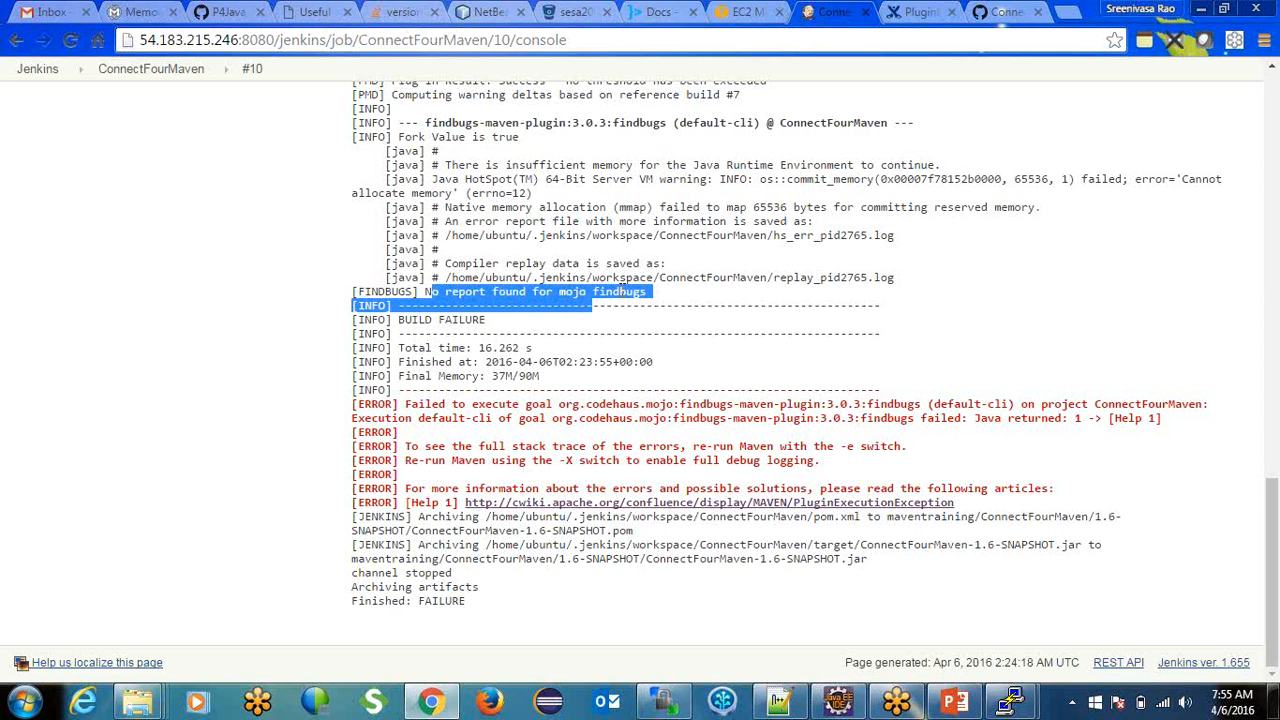
pyautogui.doubleClick(616, 291)
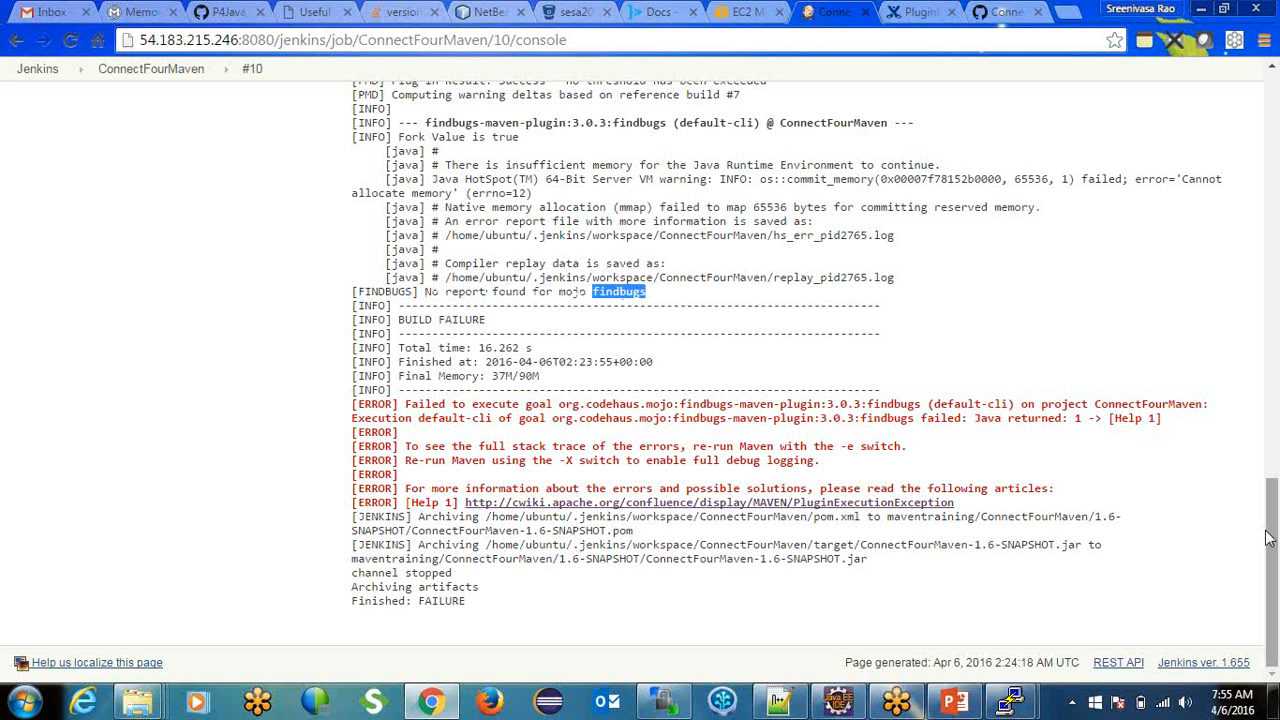
pyautogui.moveTo(1273, 541); pyautogui.dragTo(1273, 520)
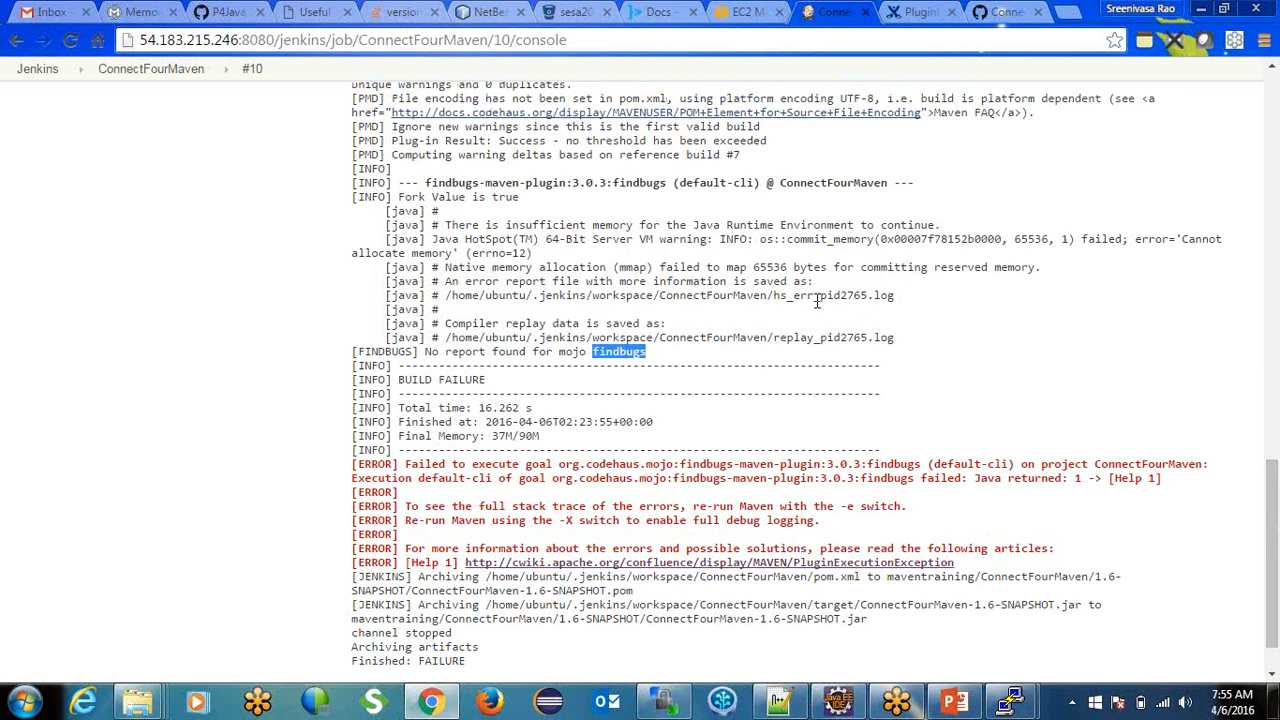
pyautogui.moveTo(778, 295); pyautogui.dragTo(896, 300)
pyautogui.click(899, 310)
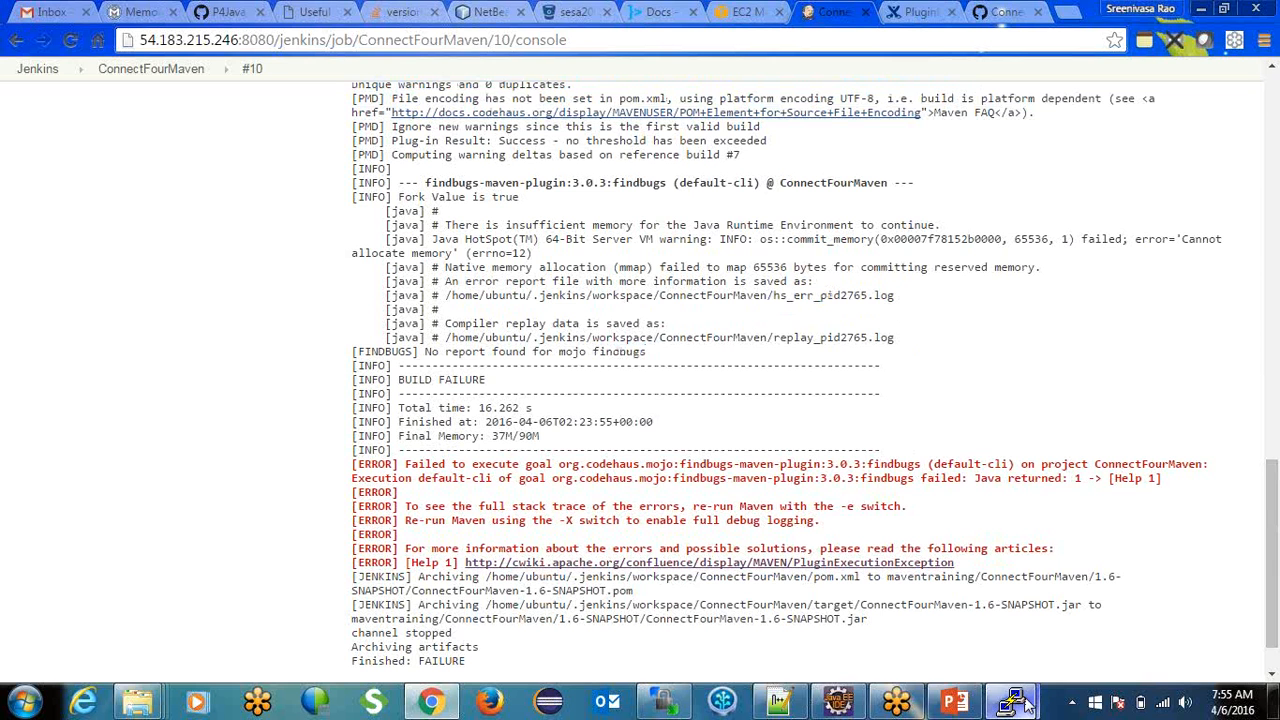
pyautogui.moveTo(1012, 702)
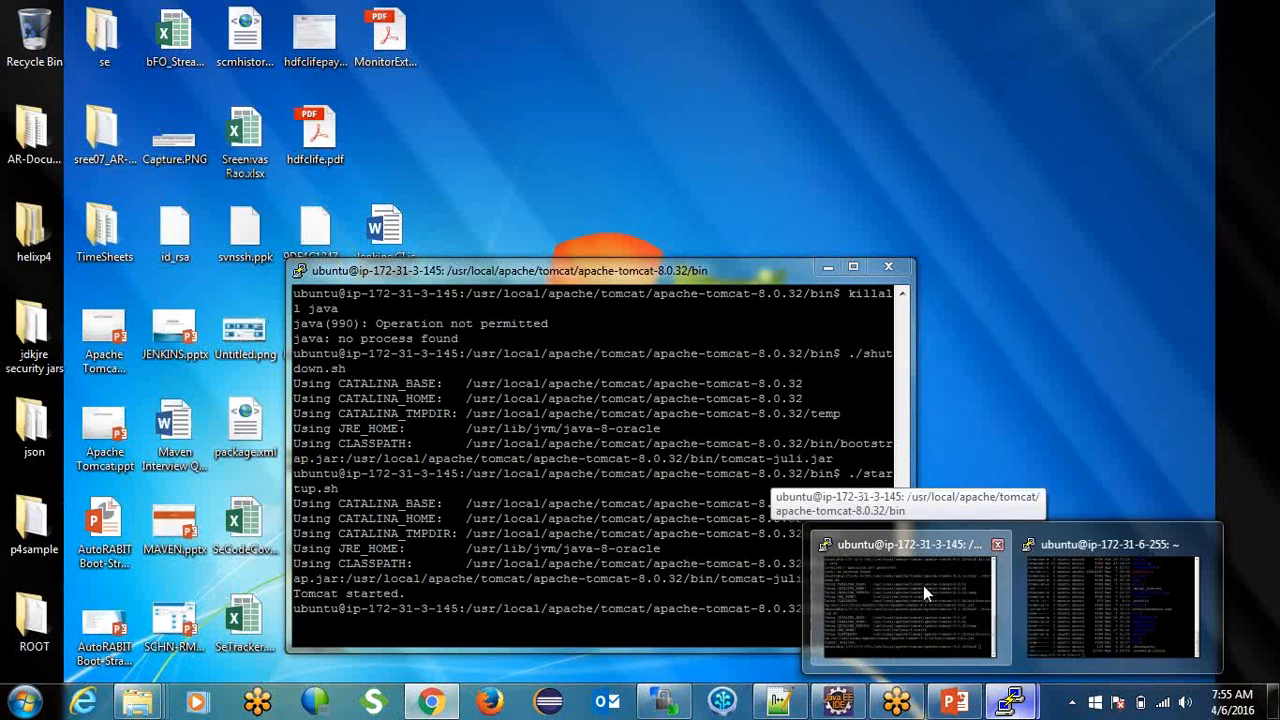
# In the PuTTY server session, clear the terminal and kill all Java processes with killall java
pyautogui.click(923, 585)
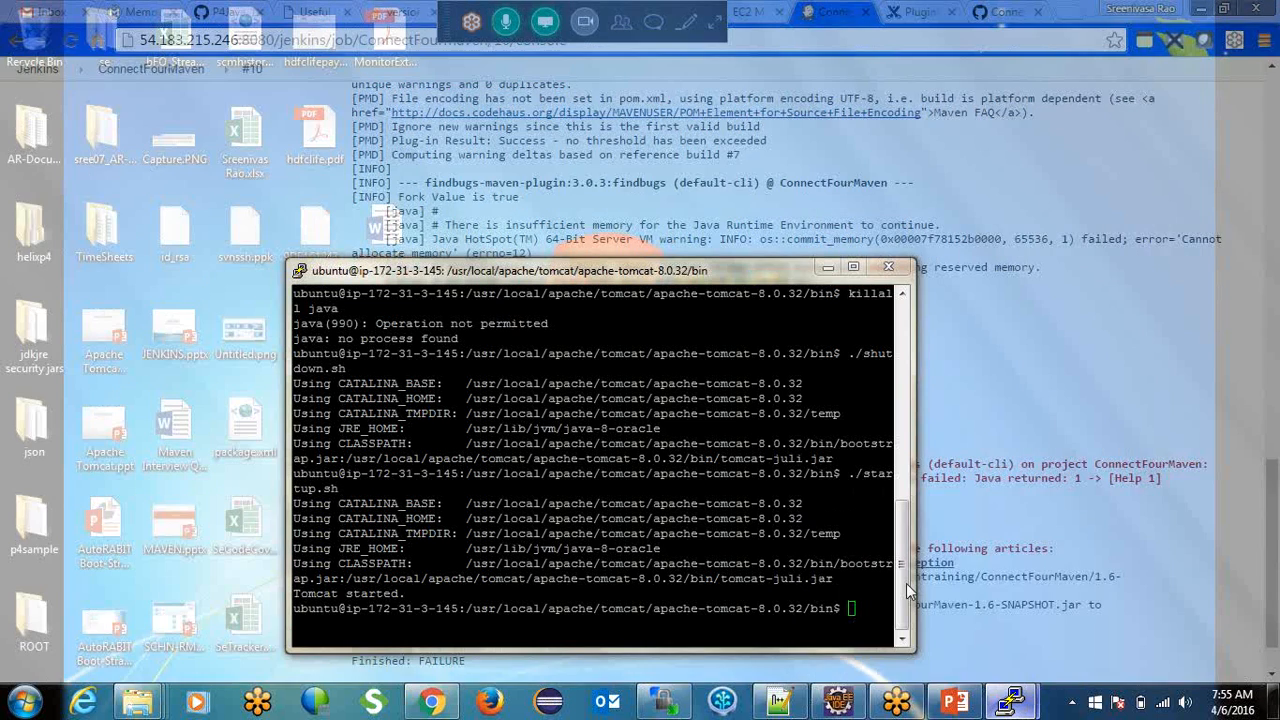
pyautogui.write('clear')
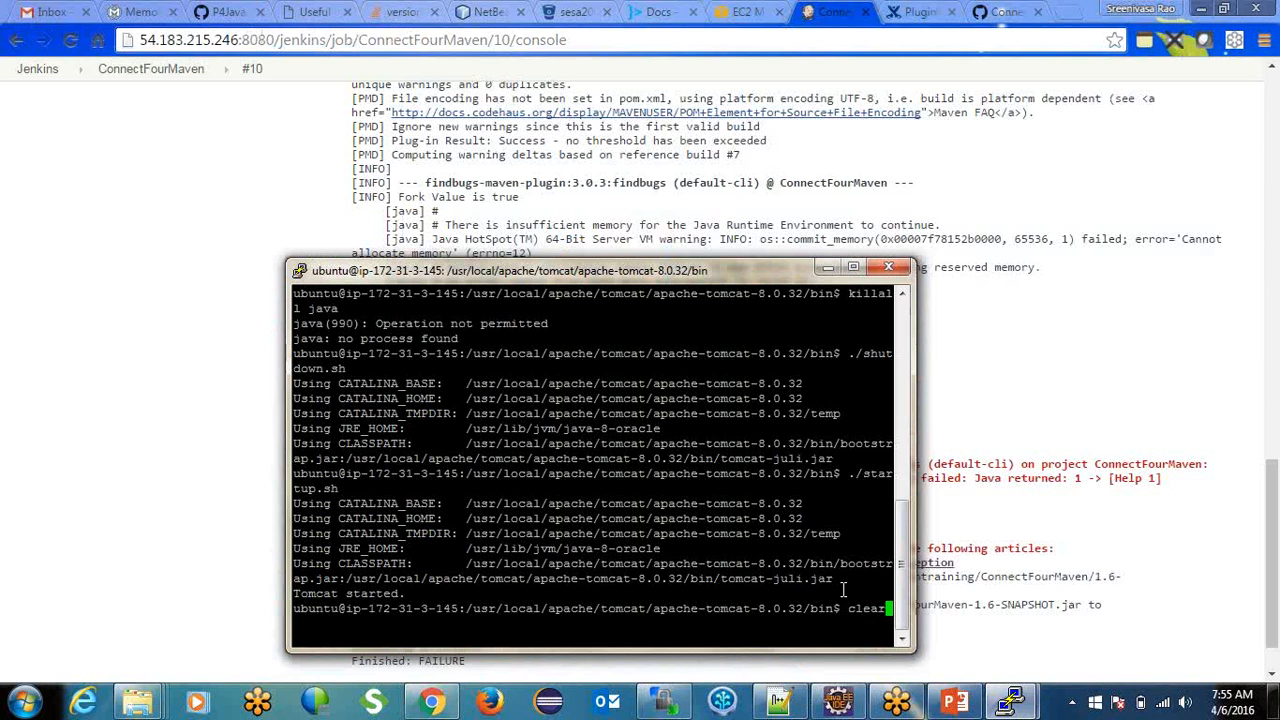
pyautogui.press('Return')
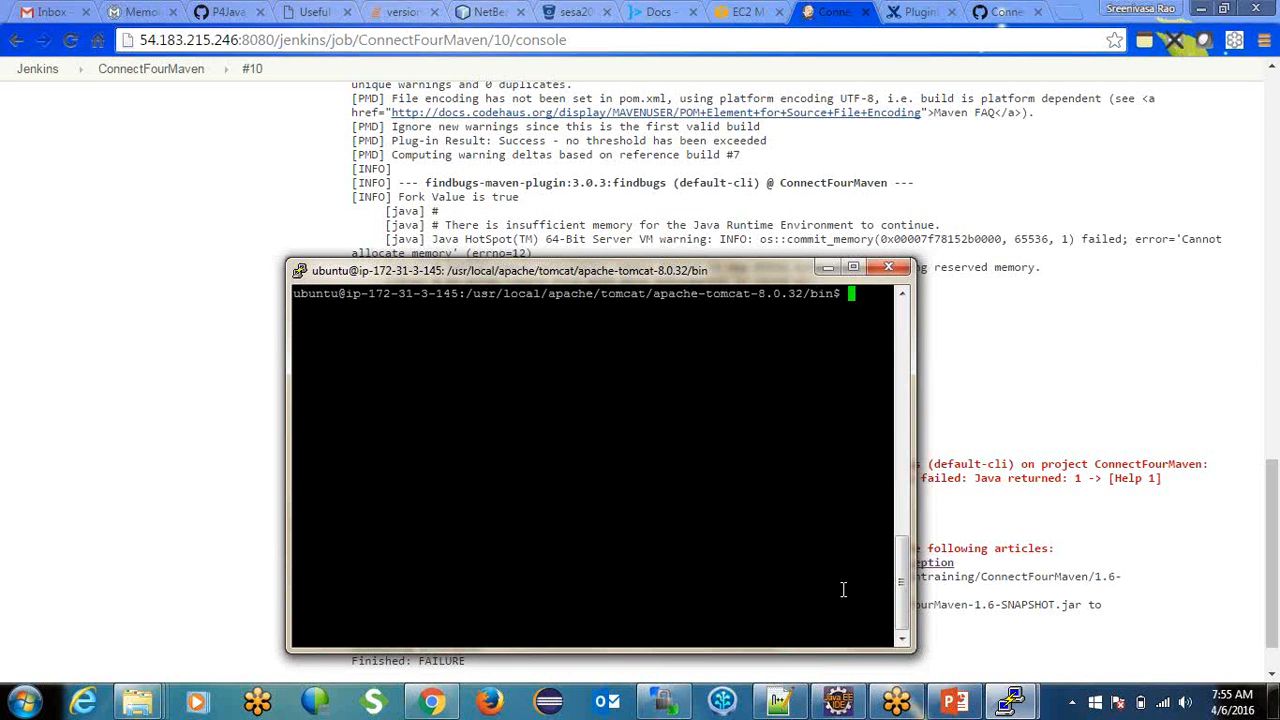
pyautogui.write('killall java')
pyautogui.press('Return')
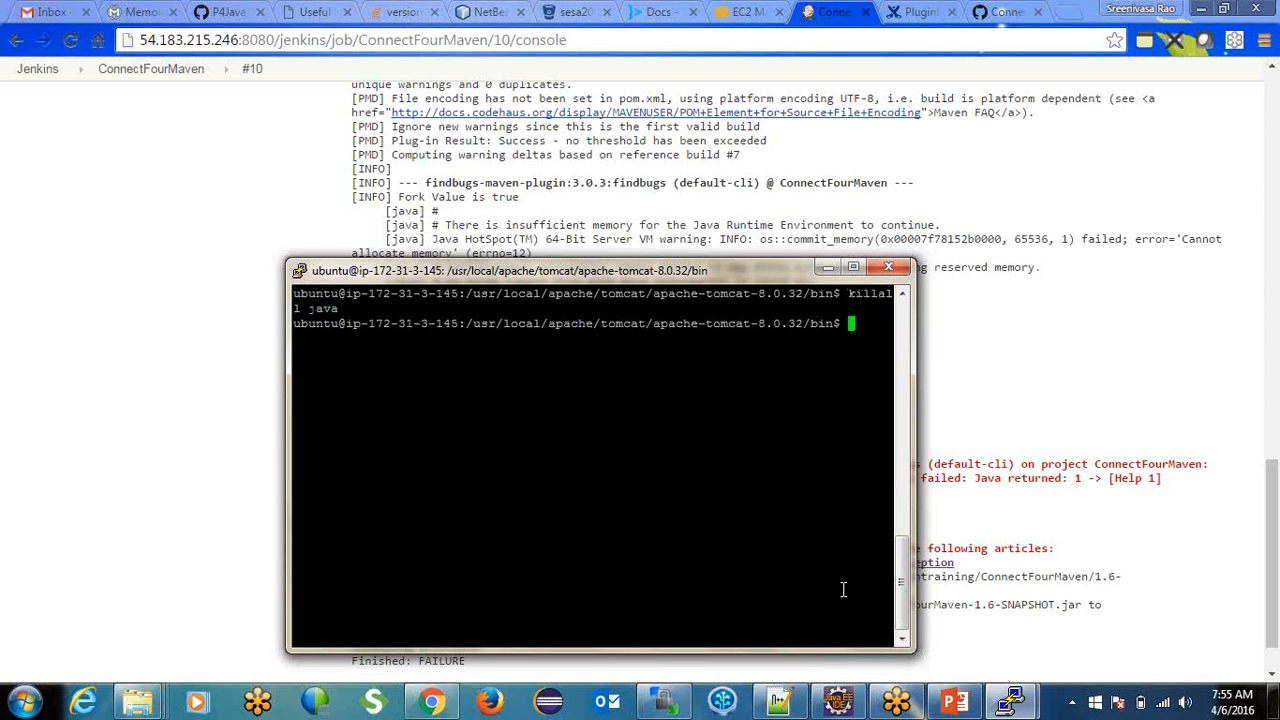
# Restart Tomcat by running ./startup.sh, then return to the Jenkins console page in Chrome
pyautogui.write('./star')
pyautogui.press('Tab')
pyautogui.press('Return')
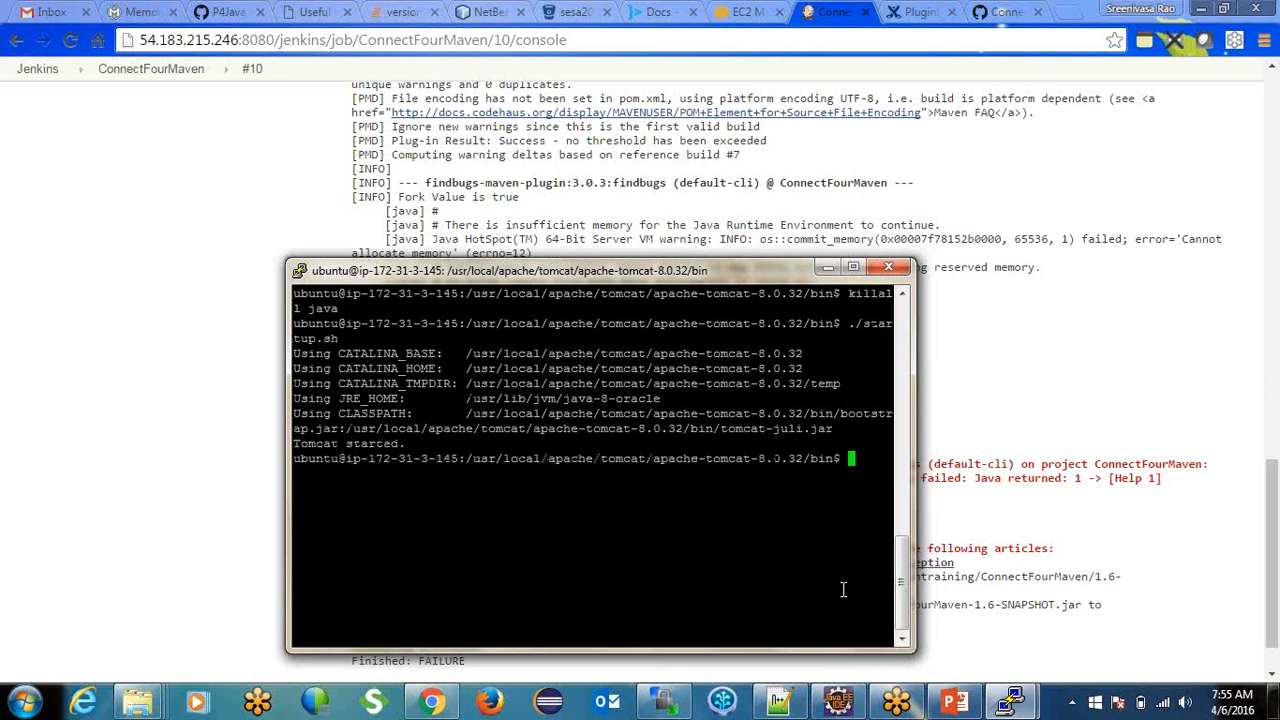
pyautogui.click(1277, 215)
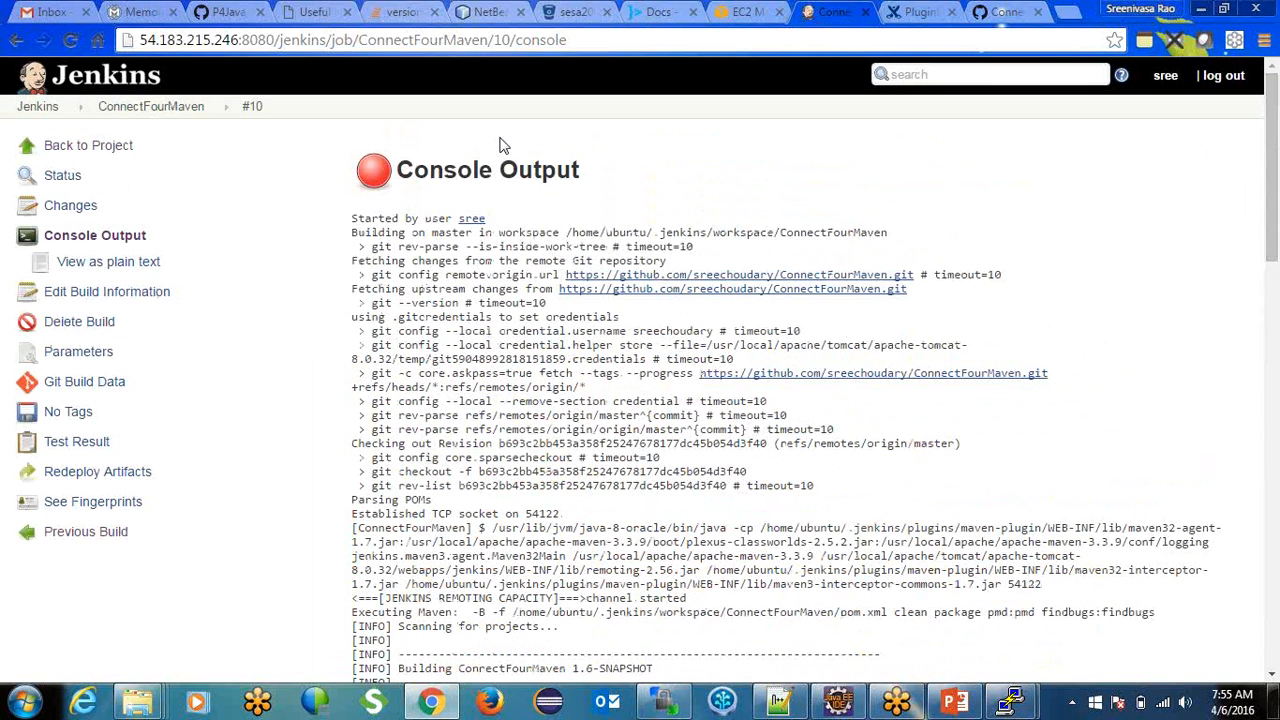
# Trim the browser address to the Jenkins home URL /jenkins/ and load it
pyautogui.click(334, 46)
pyautogui.click(333, 45)
pyautogui.hotkey('shift', 'End')
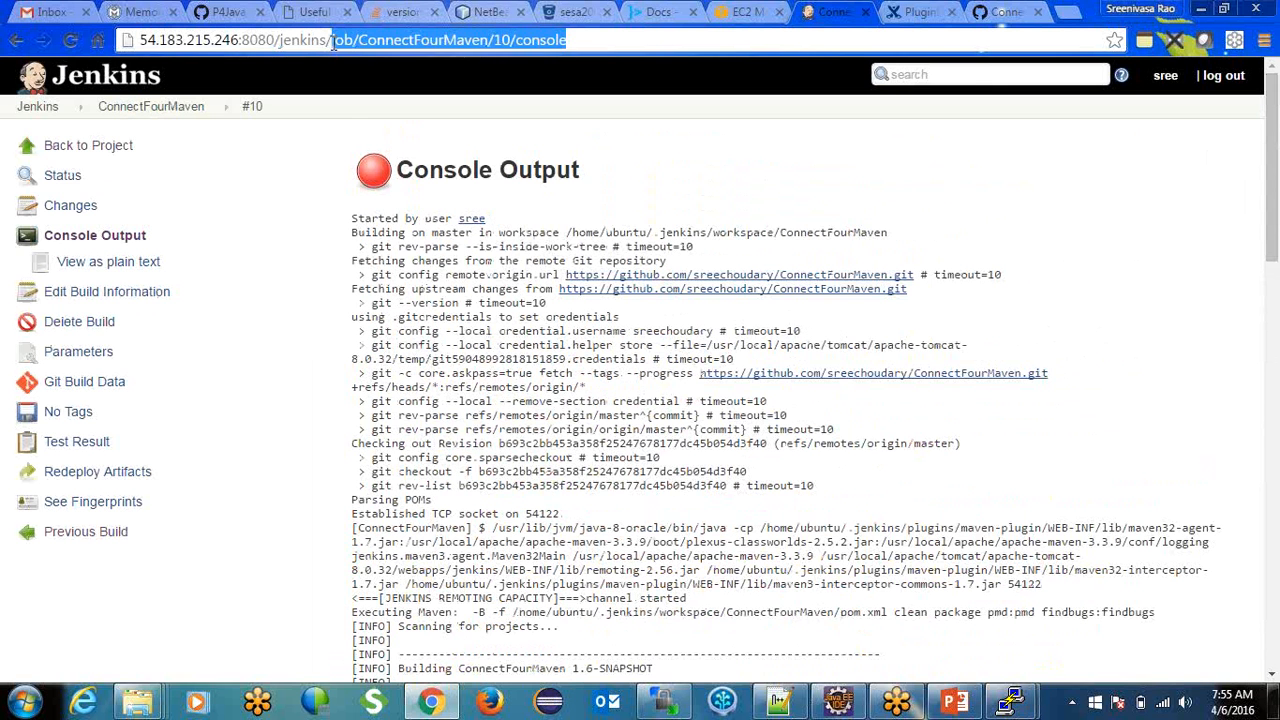
pyautogui.press('BackSpace')
pyautogui.press('Return')
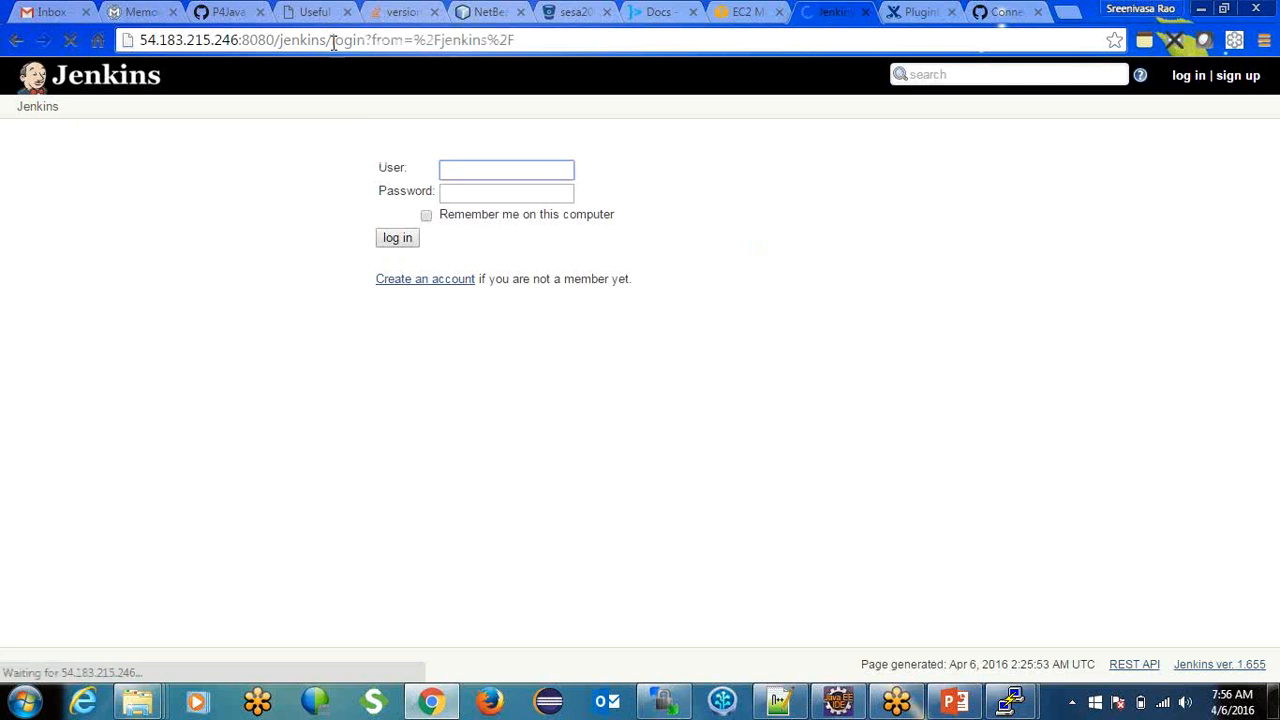
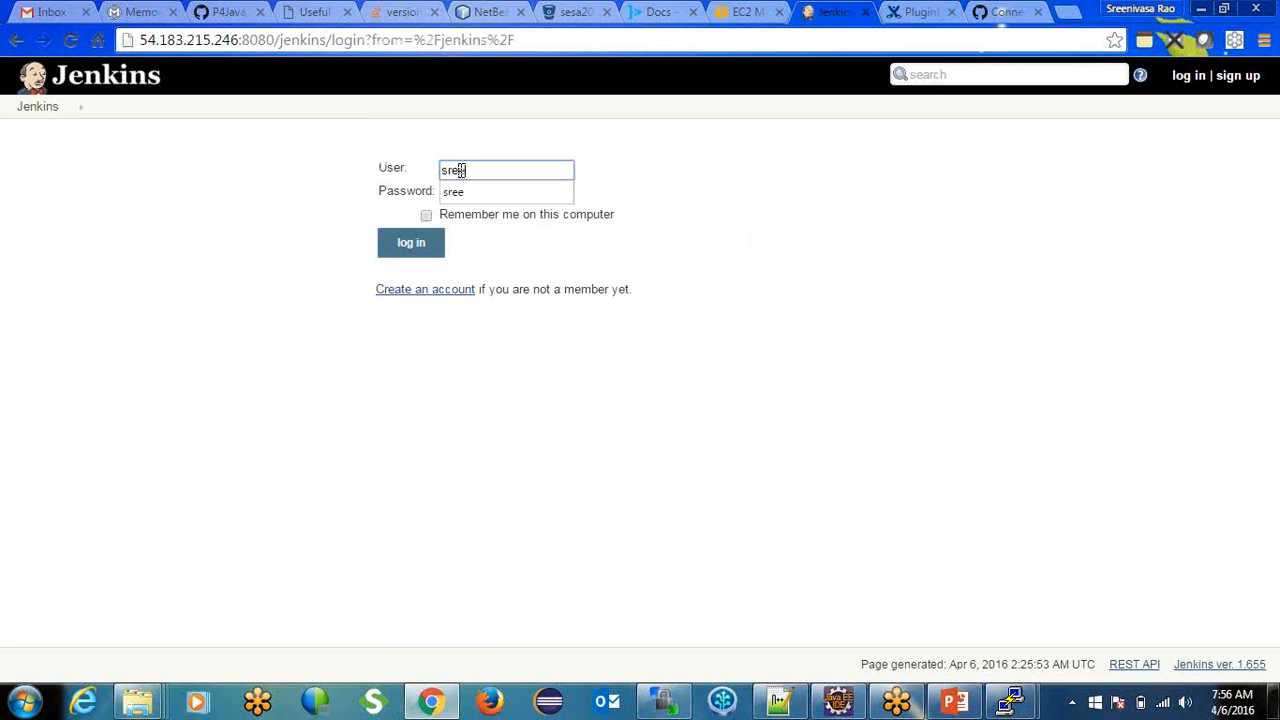
# Log back into Jenkins with the account's user name and password
pyautogui.press('Tab')
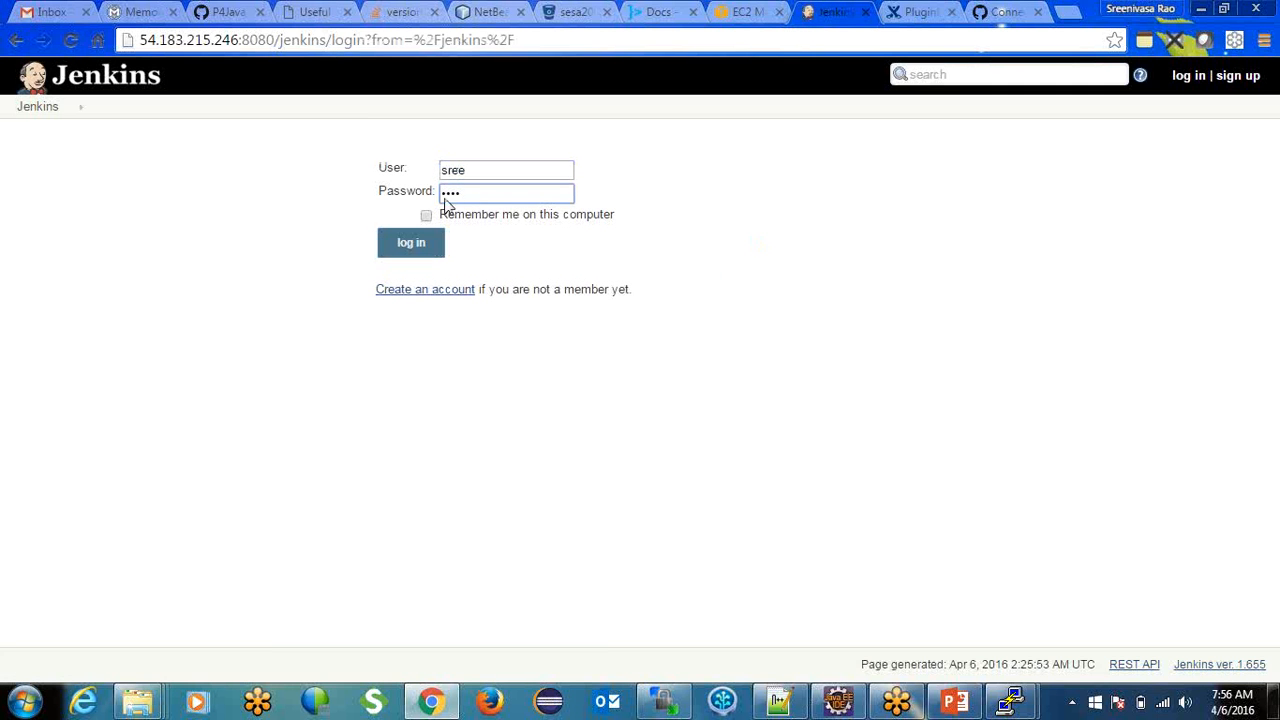
pyautogui.click(426, 245)
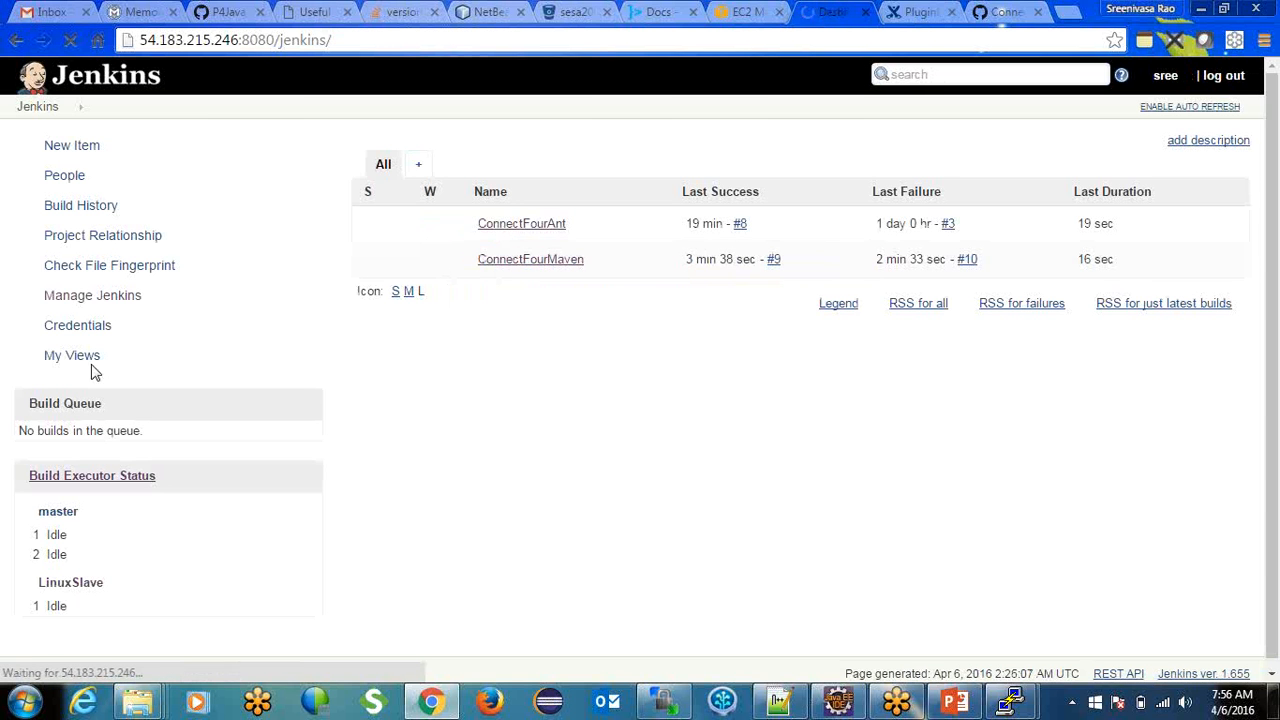
# Start a ConnectFourMaven Build with Parameters using the pmd:pmd findbugs:findbugs report goals
pyautogui.click(102, 298)
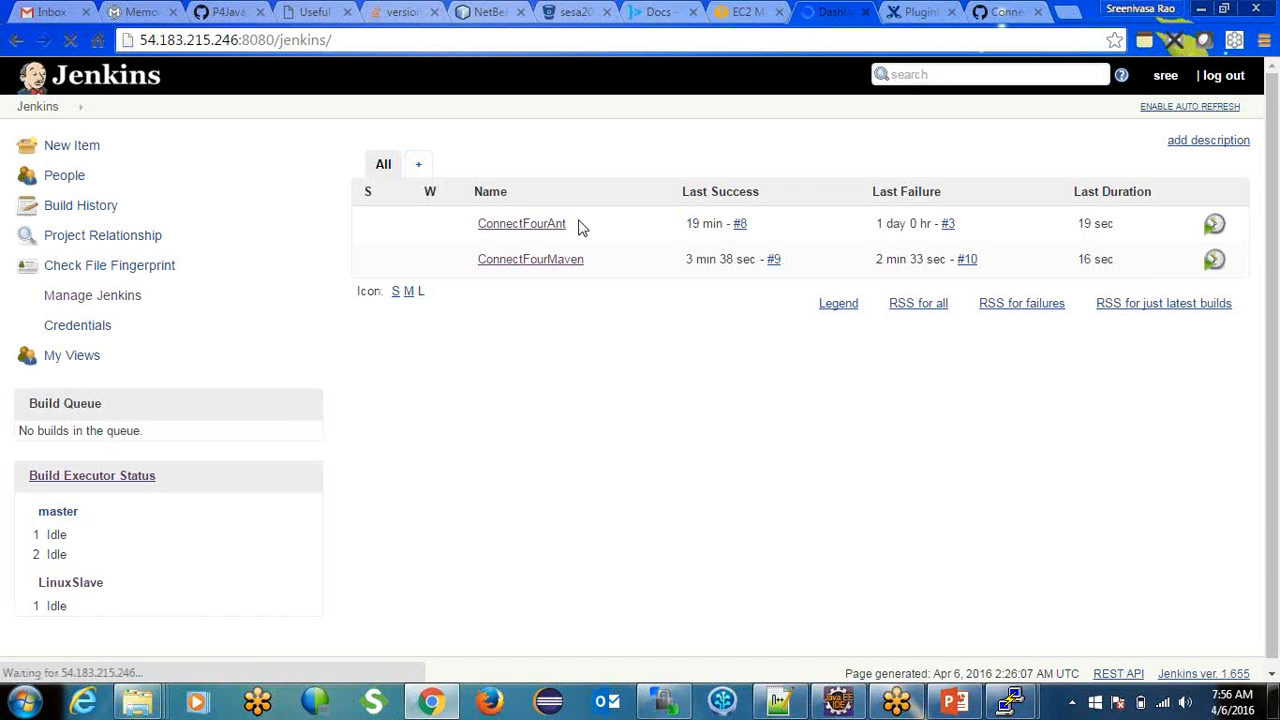
pyautogui.click(540, 259)
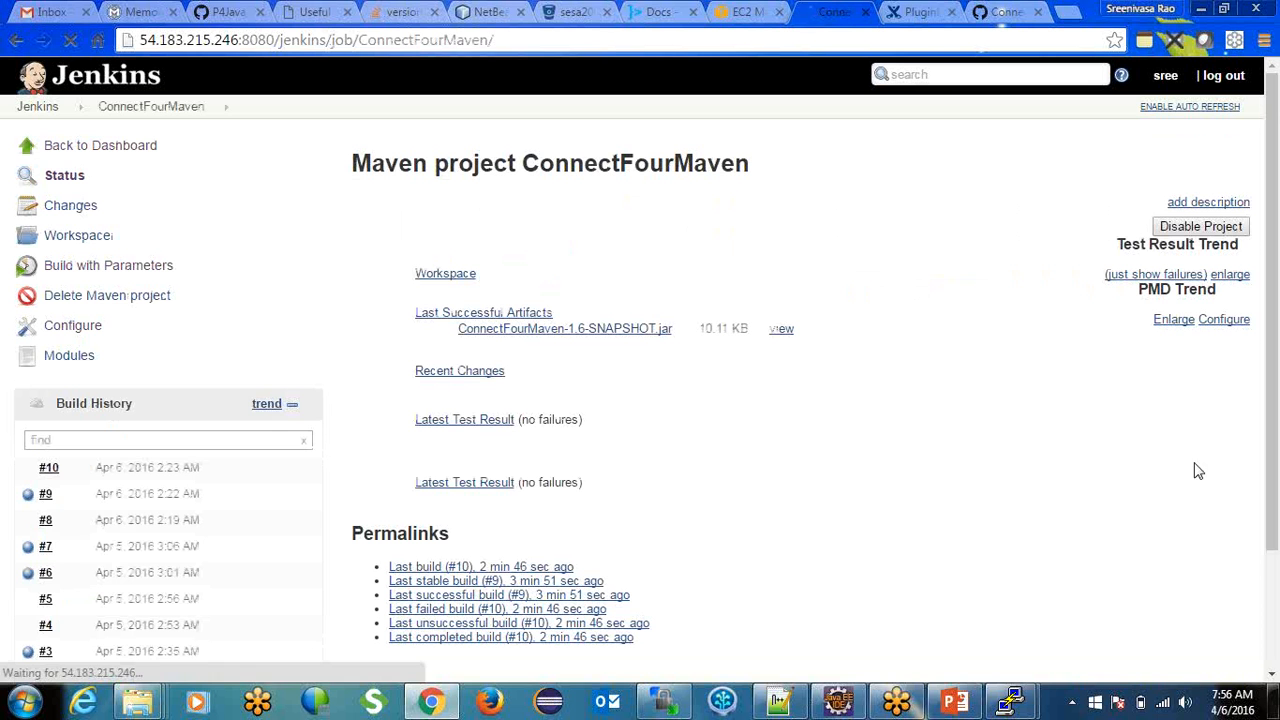
pyautogui.click(110, 270)
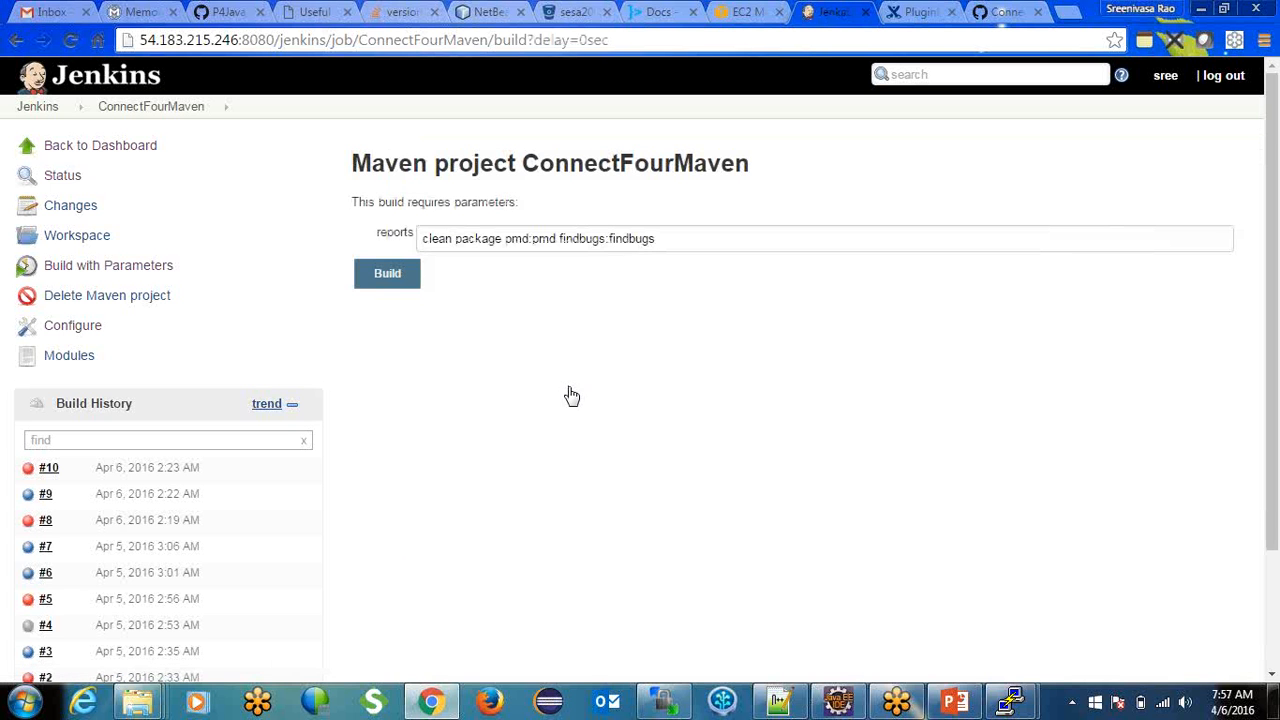
pyautogui.click(405, 280)
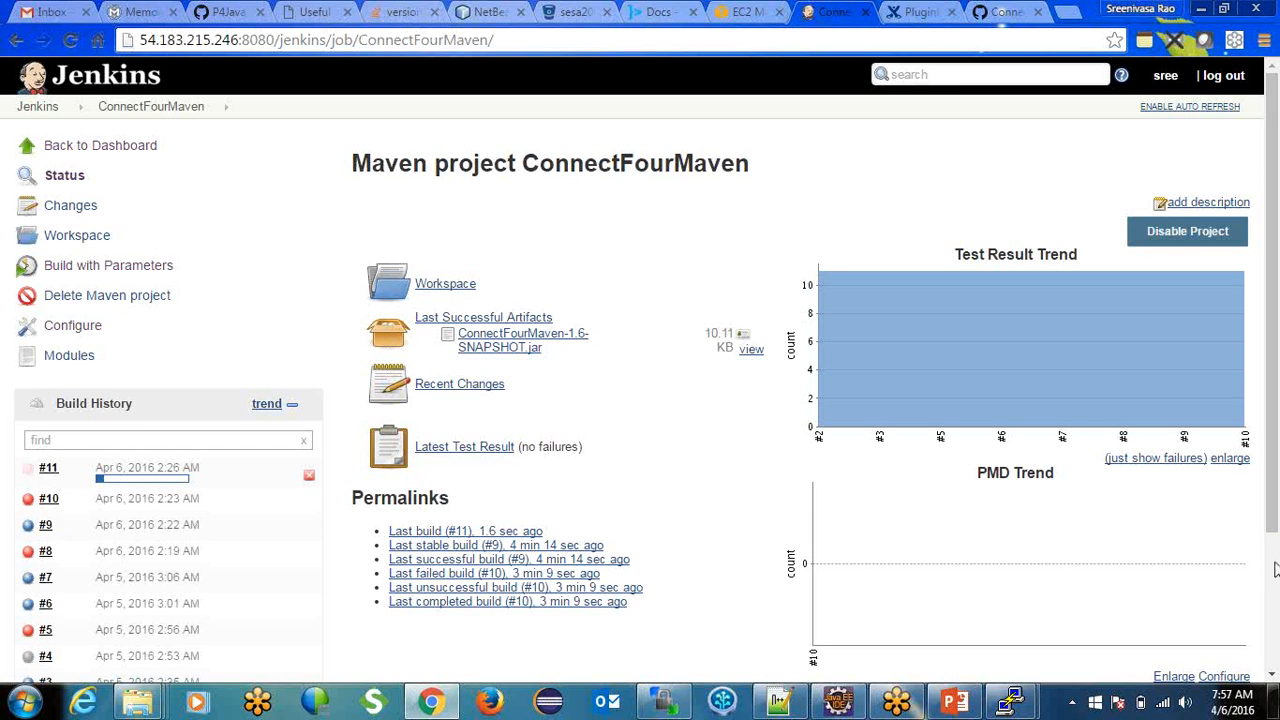
# Open the running build #11 from the Build History list
pyautogui.scroll(-3, 1272, 530)
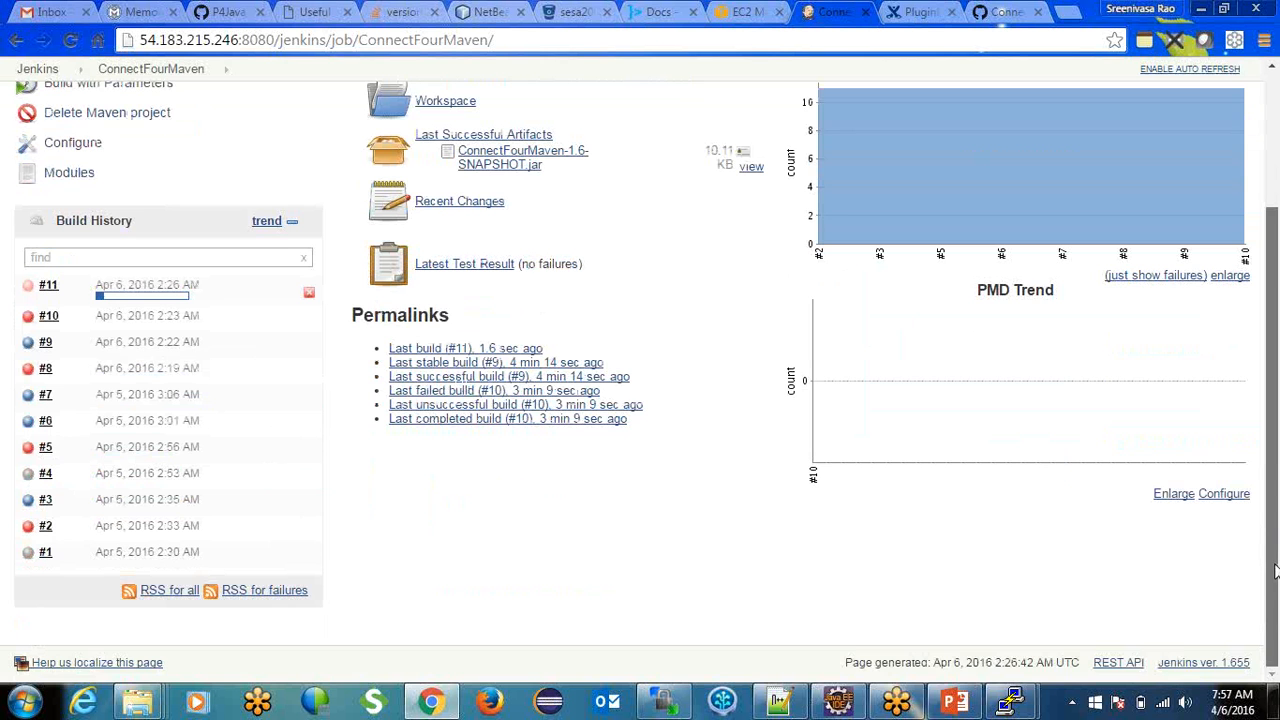
pyautogui.moveTo(1274, 570); pyautogui.dragTo(1276, 430)
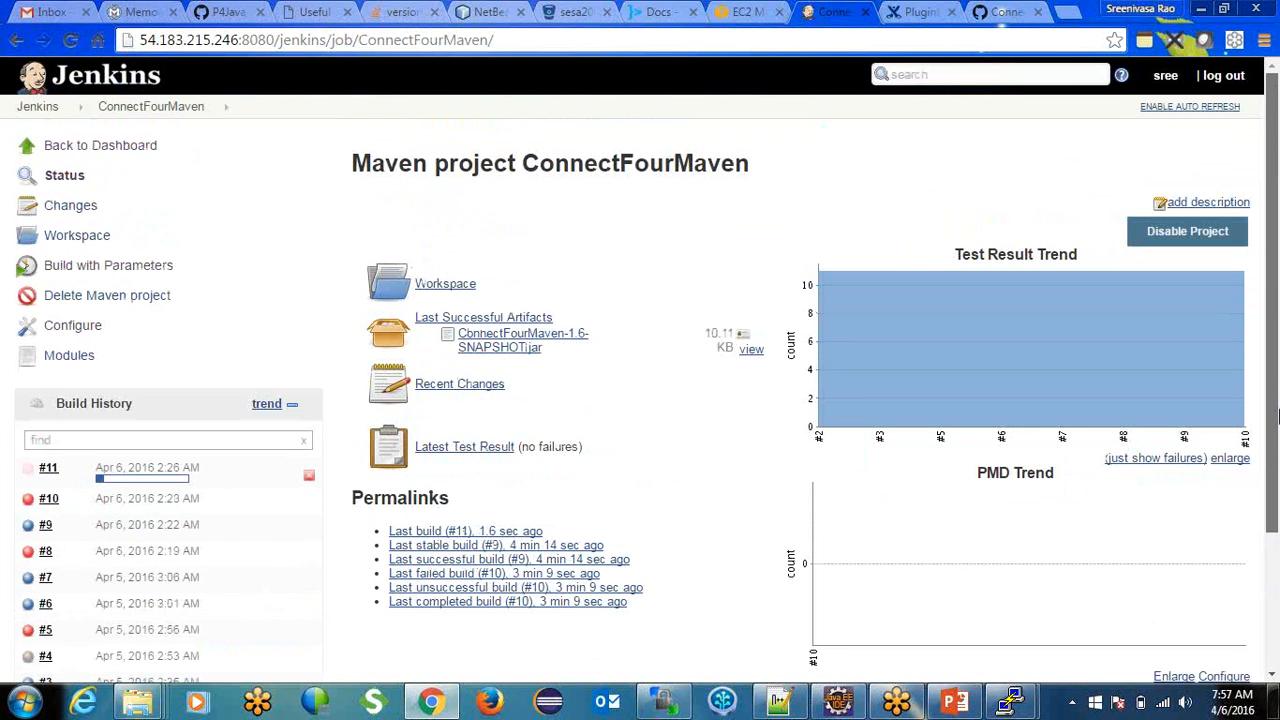
pyautogui.click(168, 474)
pyautogui.moveTo(168, 474)
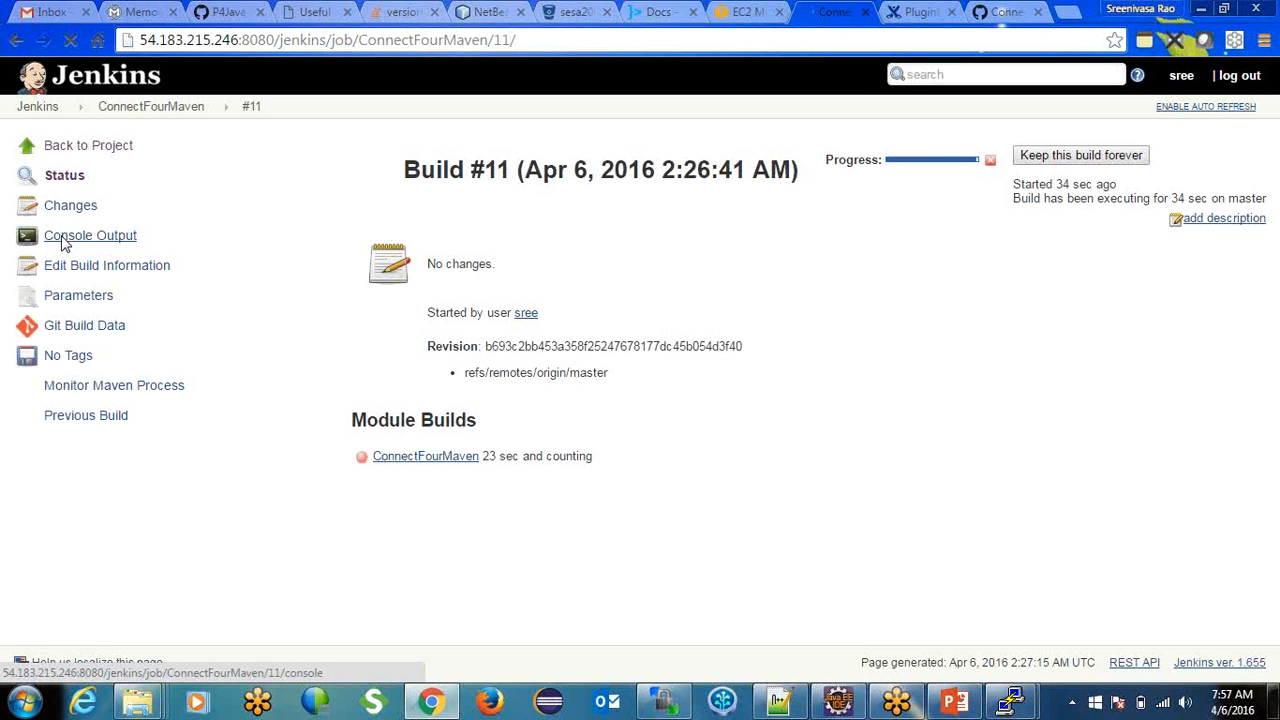
# Check build #11's Console Output ends with Finished: SUCCESS
pyautogui.click(64, 244)
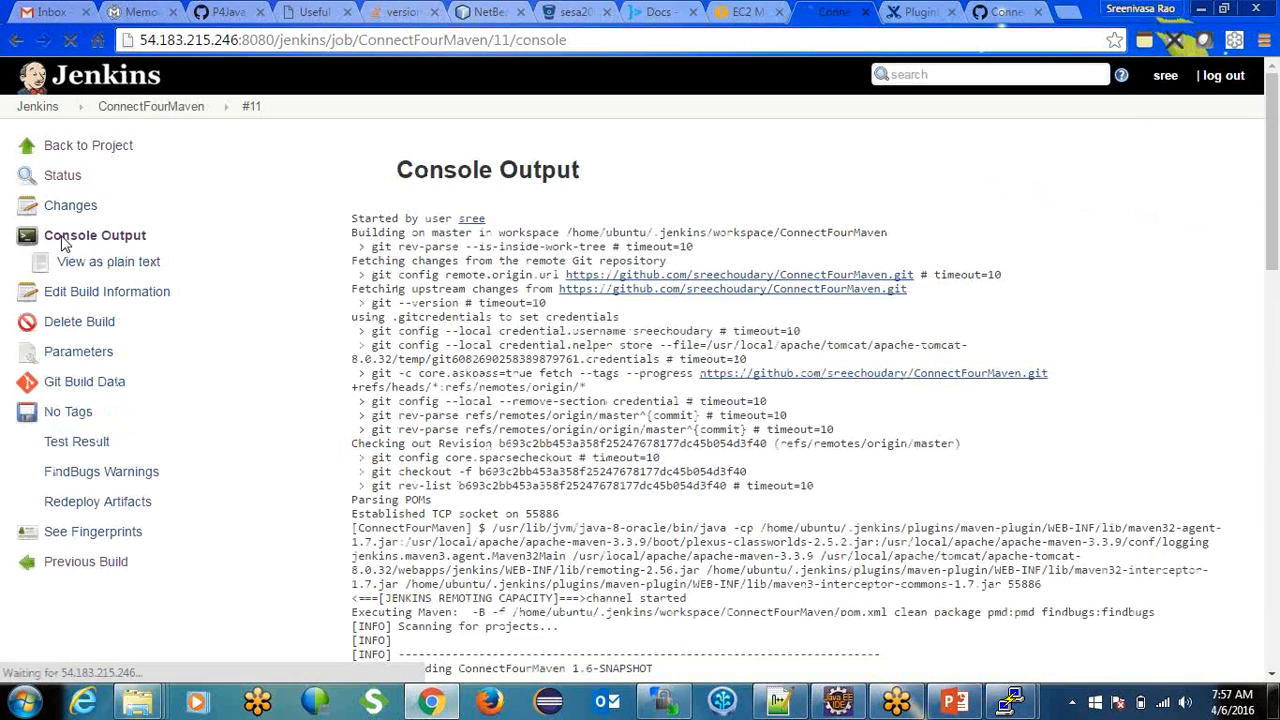
pyautogui.scroll(-15, 1274, 462)
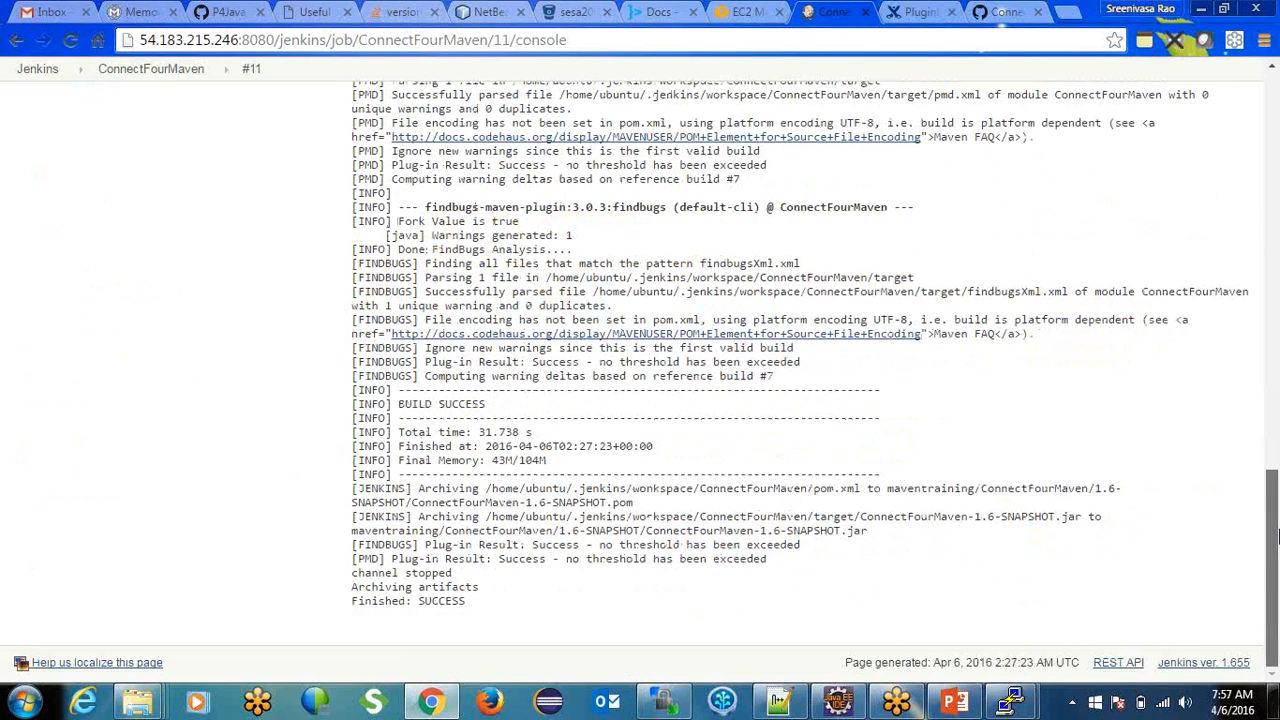
pyautogui.scroll(10, 1277, 537)
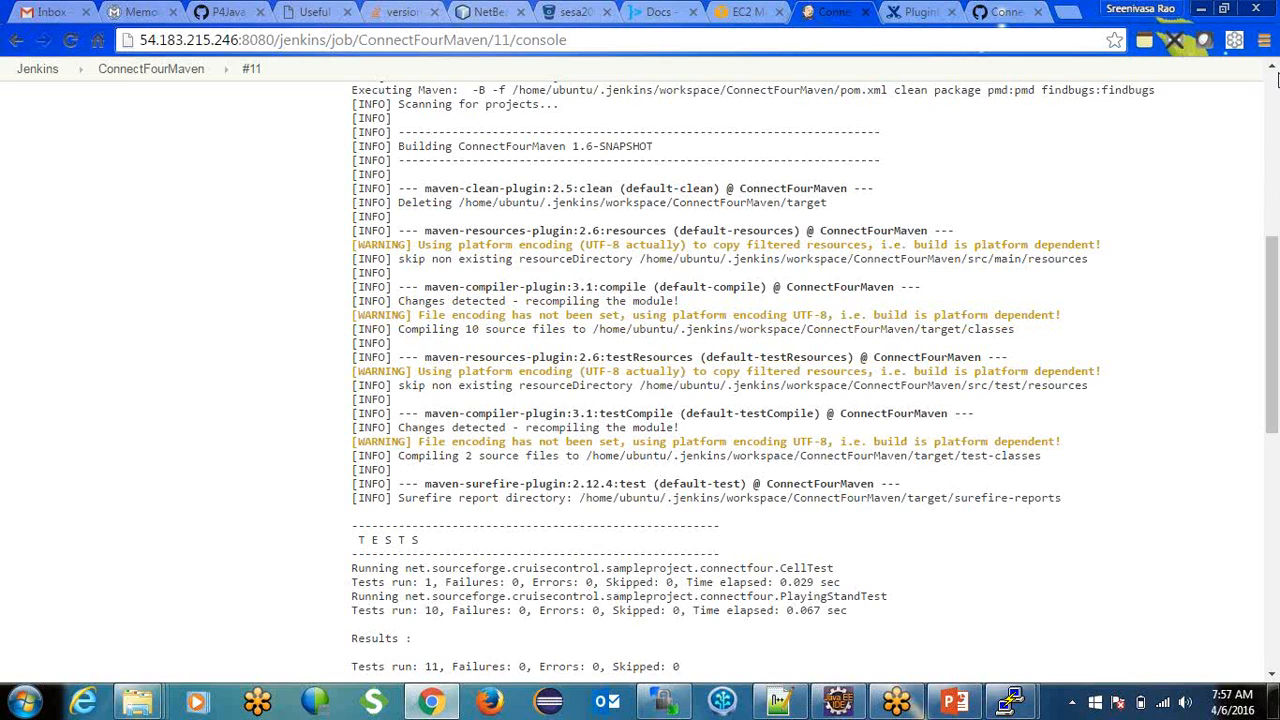
pyautogui.scroll(5, 1276, 80)
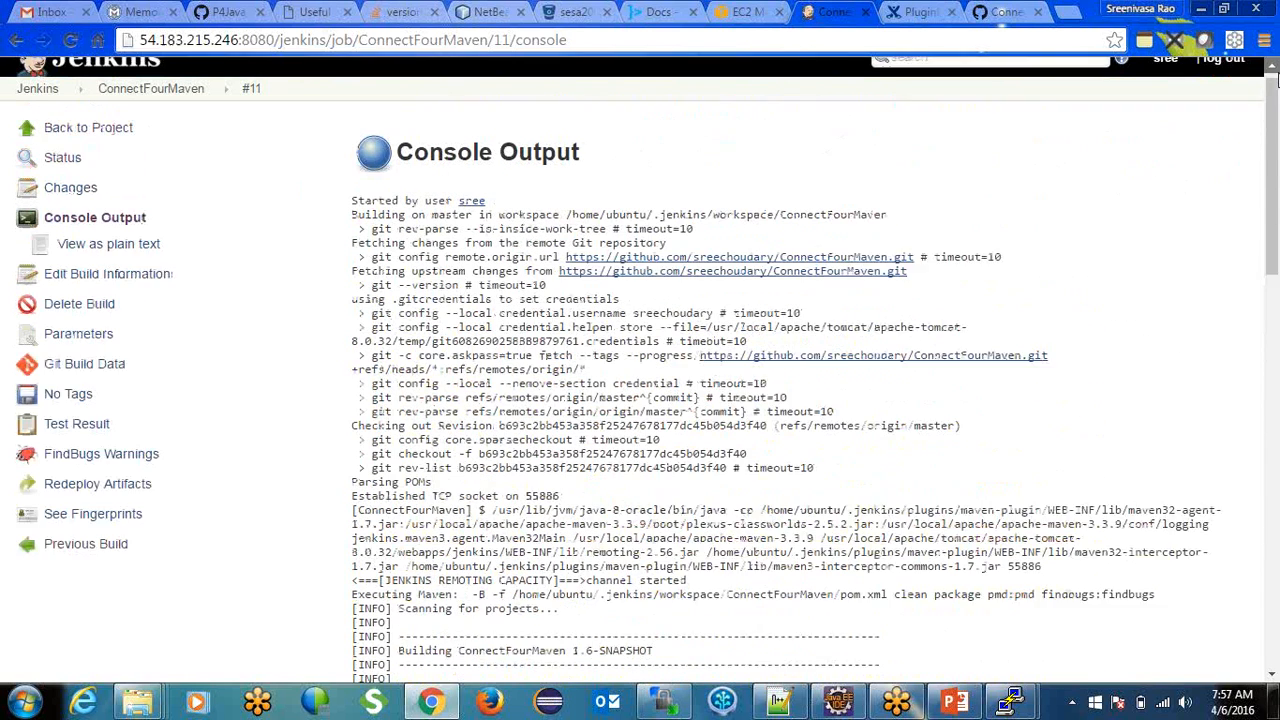
# Return to the ConnectFourMaven project page and scroll through its trend charts
pyautogui.click(160, 110)
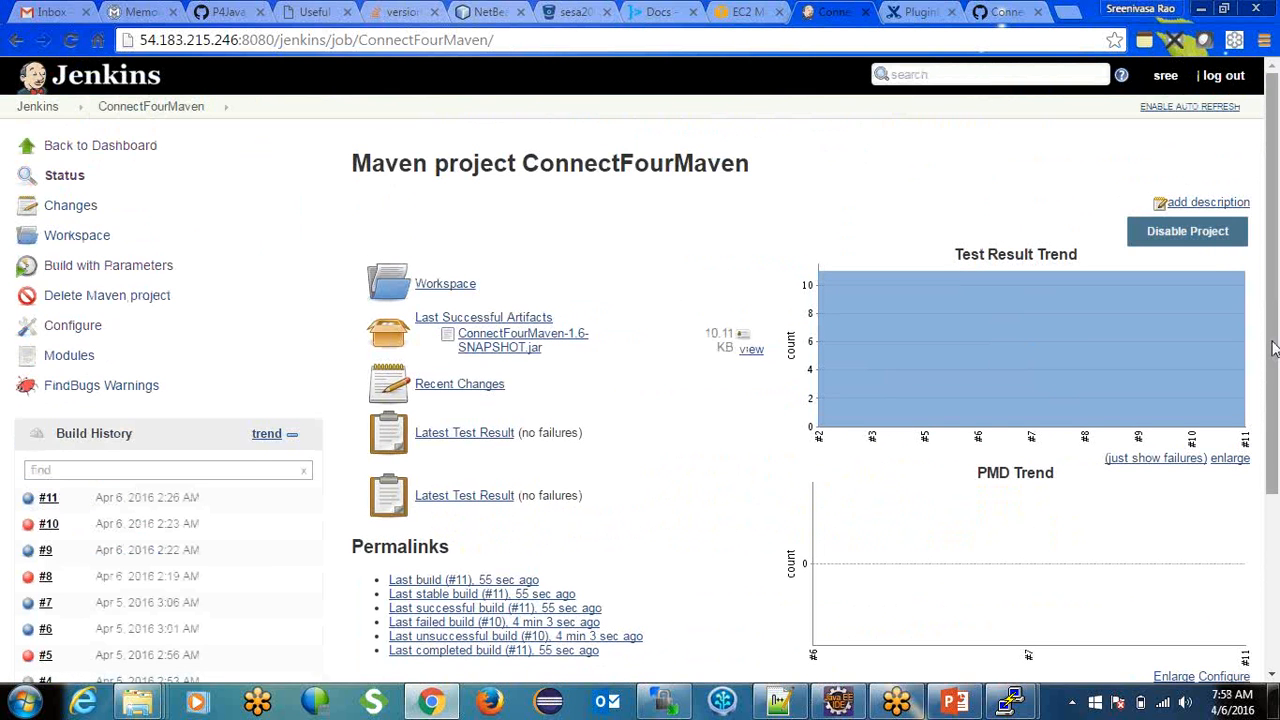
pyautogui.moveTo(1276, 350); pyautogui.dragTo(1277, 550)
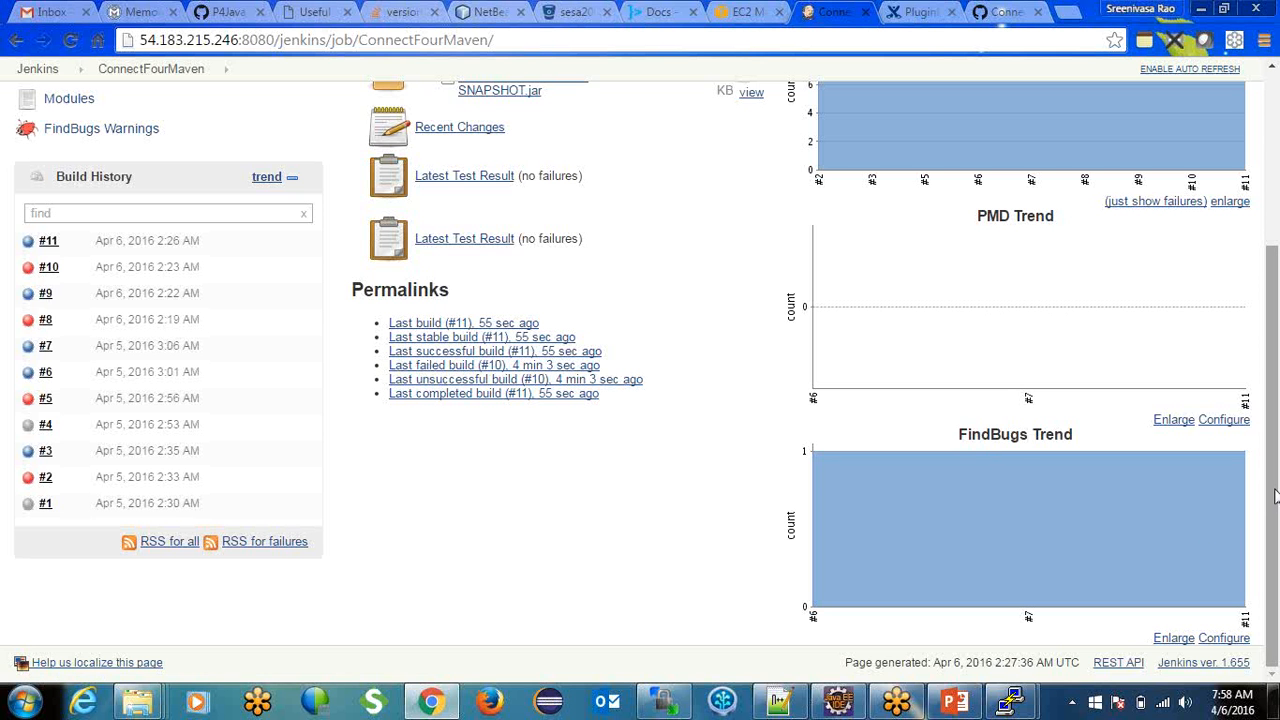
pyautogui.moveTo(1273, 537); pyautogui.dragTo(1272, 316)
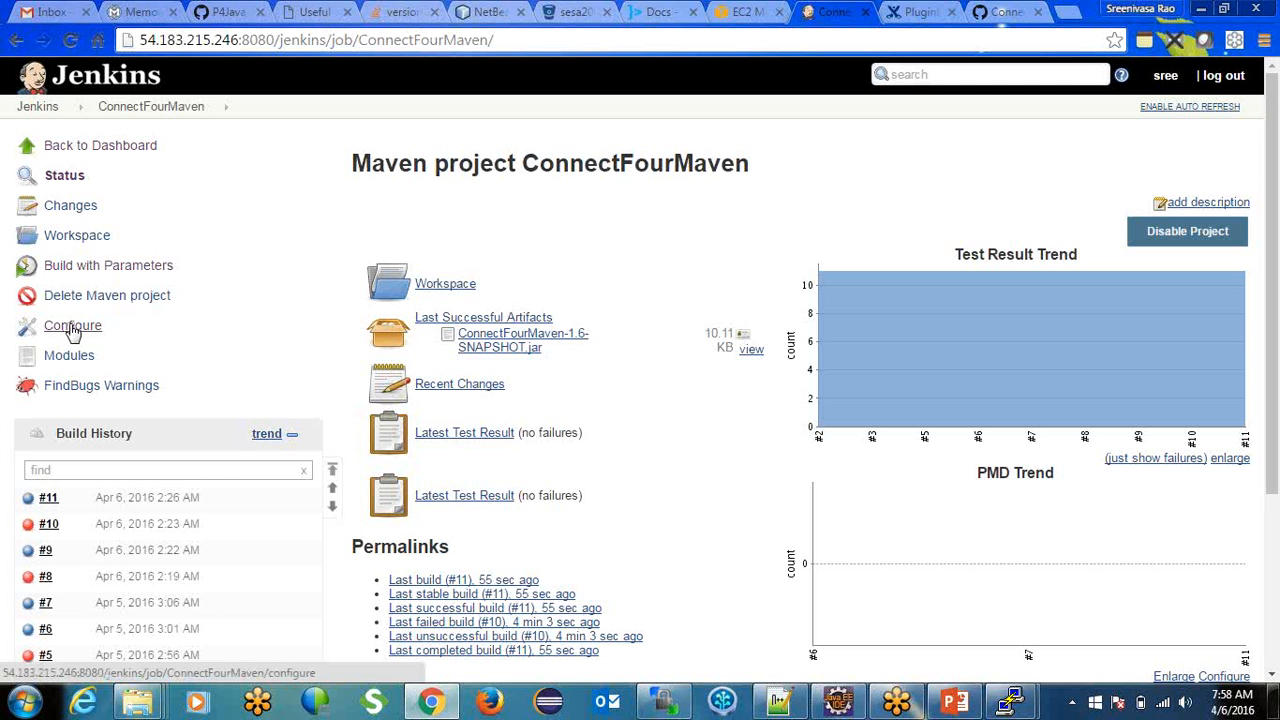
# In WinSCP, jump the remote panel to the /usr/local/apache folder
pyautogui.click(659, 707)
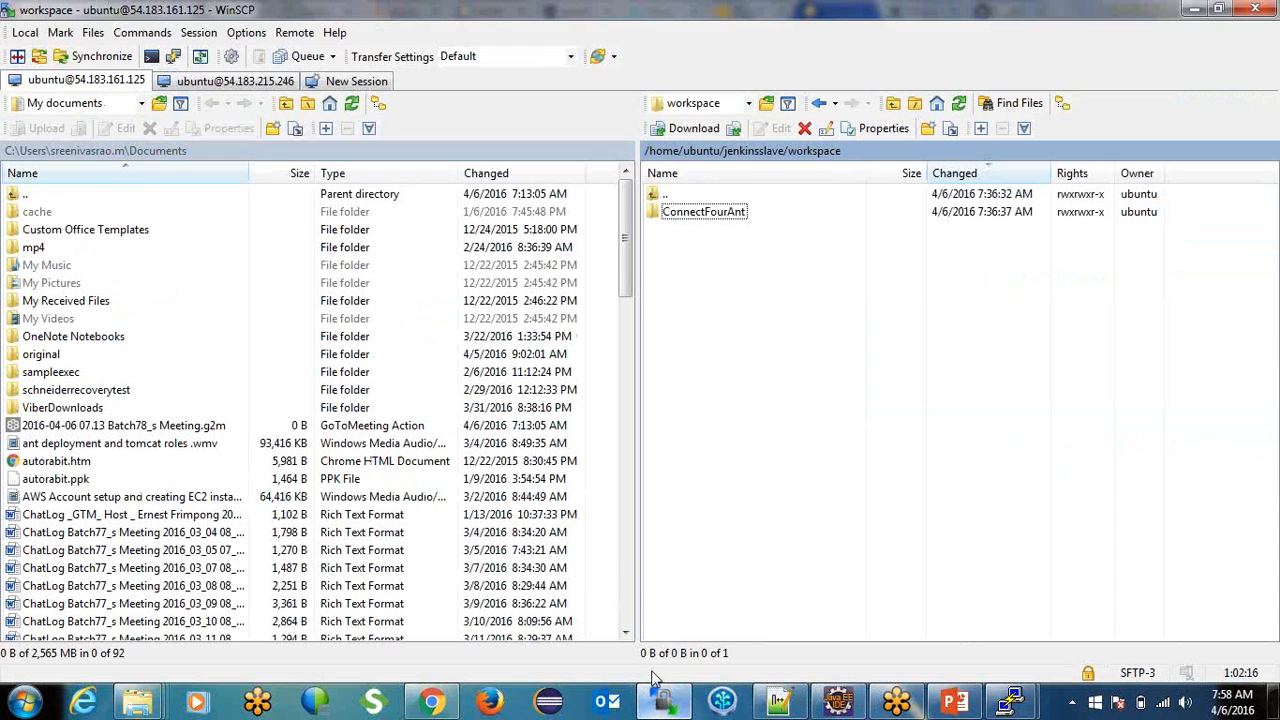
pyautogui.click(760, 151)
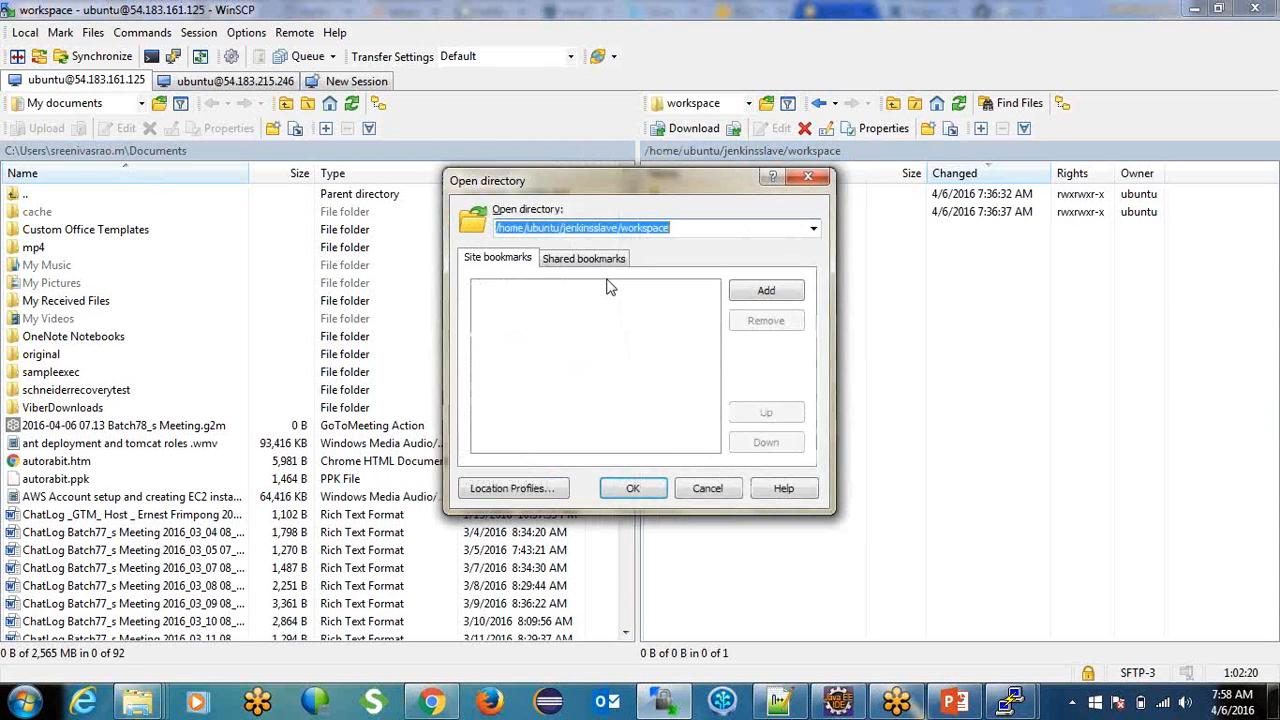
pyautogui.click(813, 228)
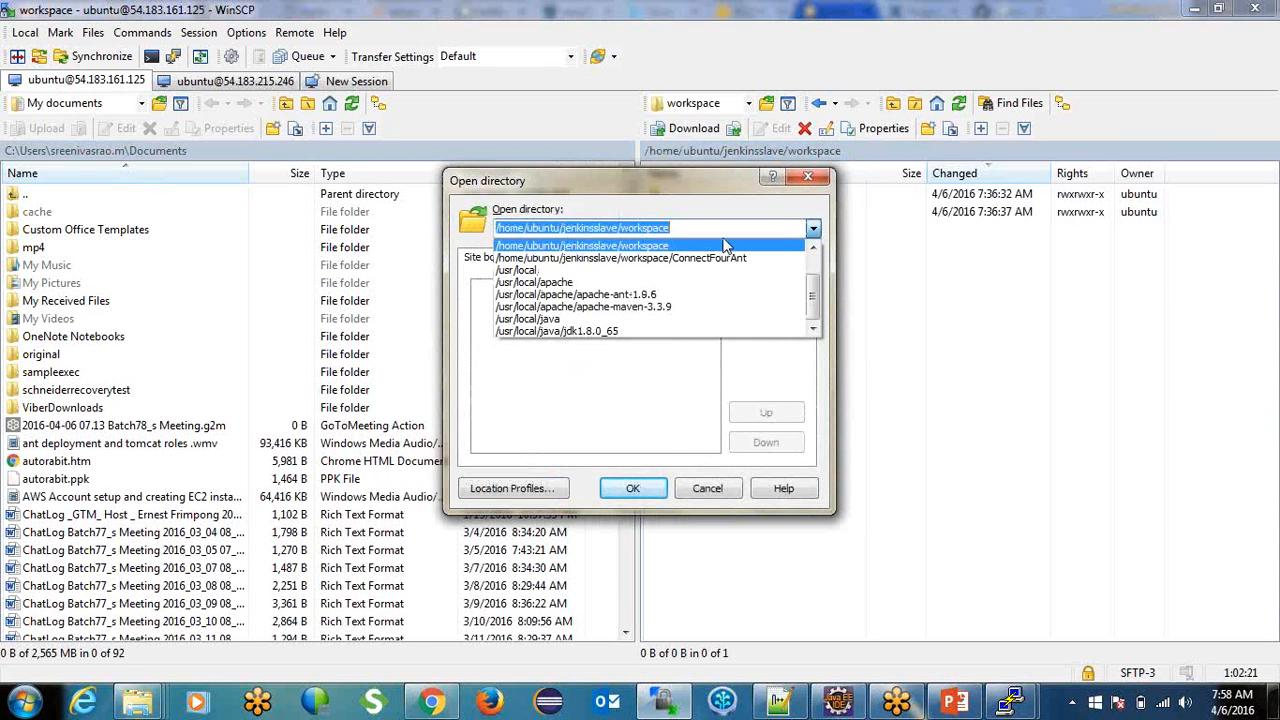
pyautogui.click(672, 283)
pyautogui.click(643, 489)
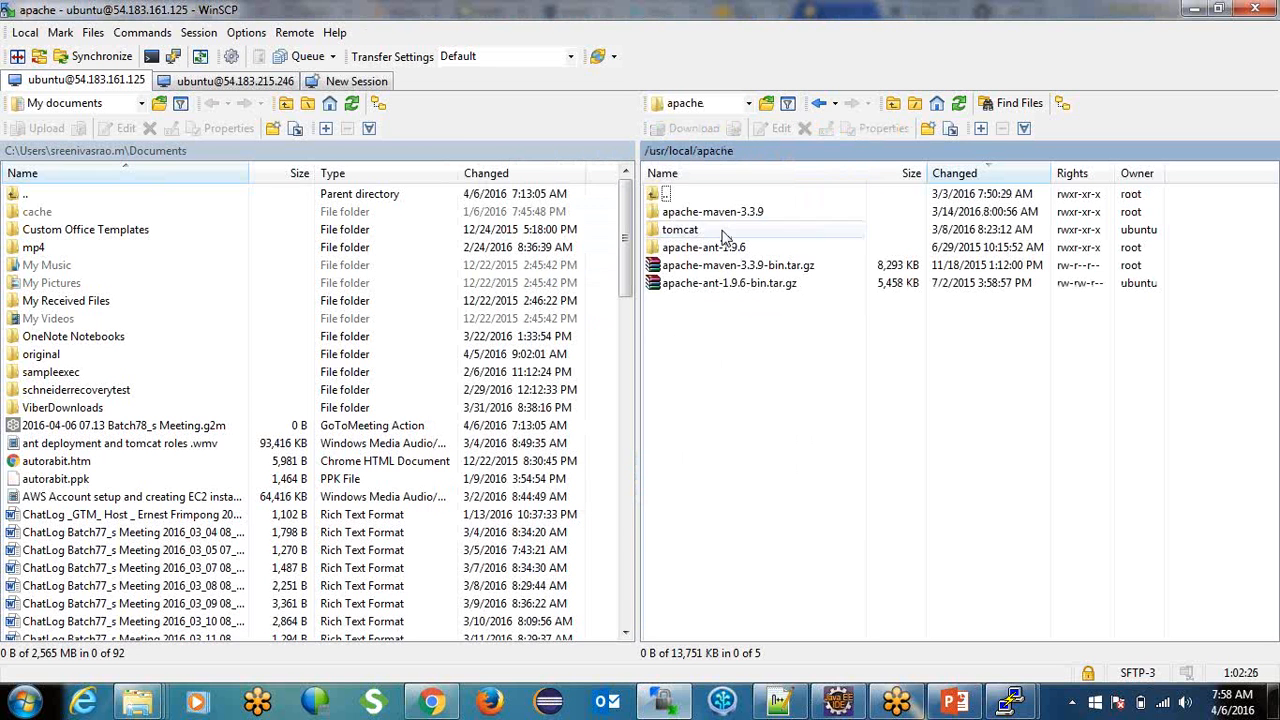
# Open tomcat > apache-tomcat-8.0.32 > webapps to find jenkins.war, then minimize WinSCP
pyautogui.doubleClick(691, 234)
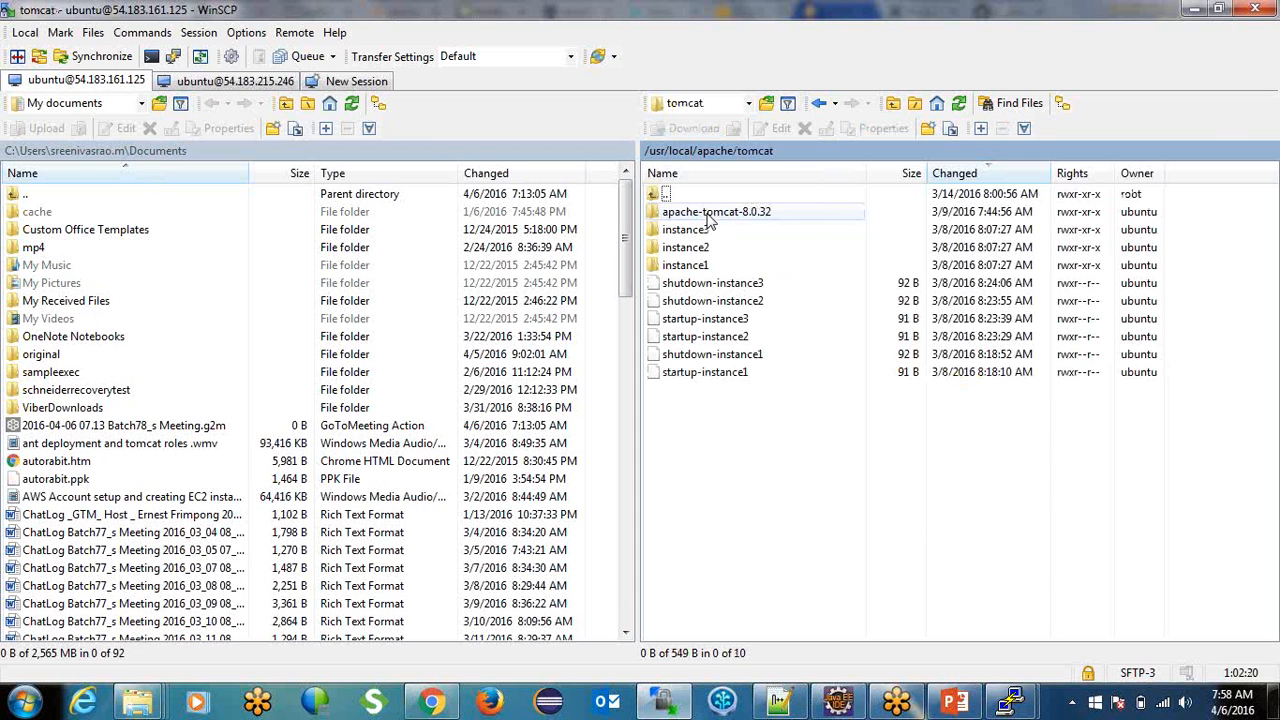
pyautogui.doubleClick(707, 214)
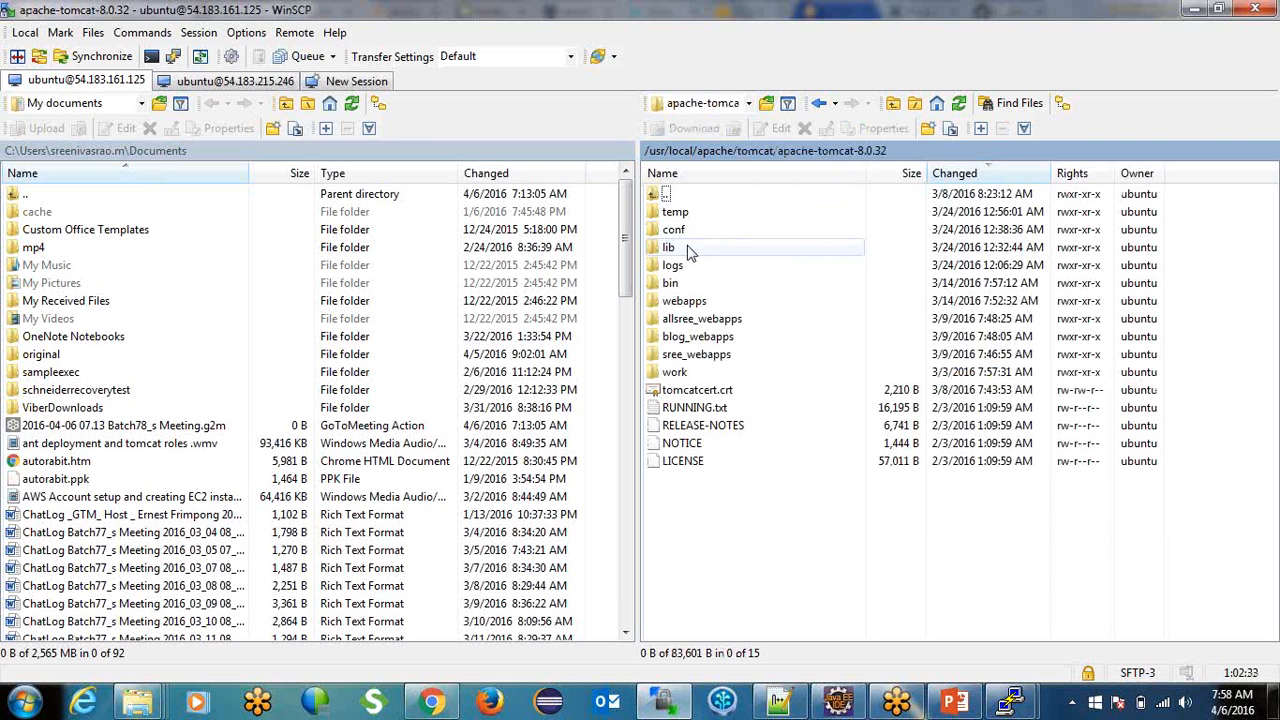
pyautogui.doubleClick(682, 302)
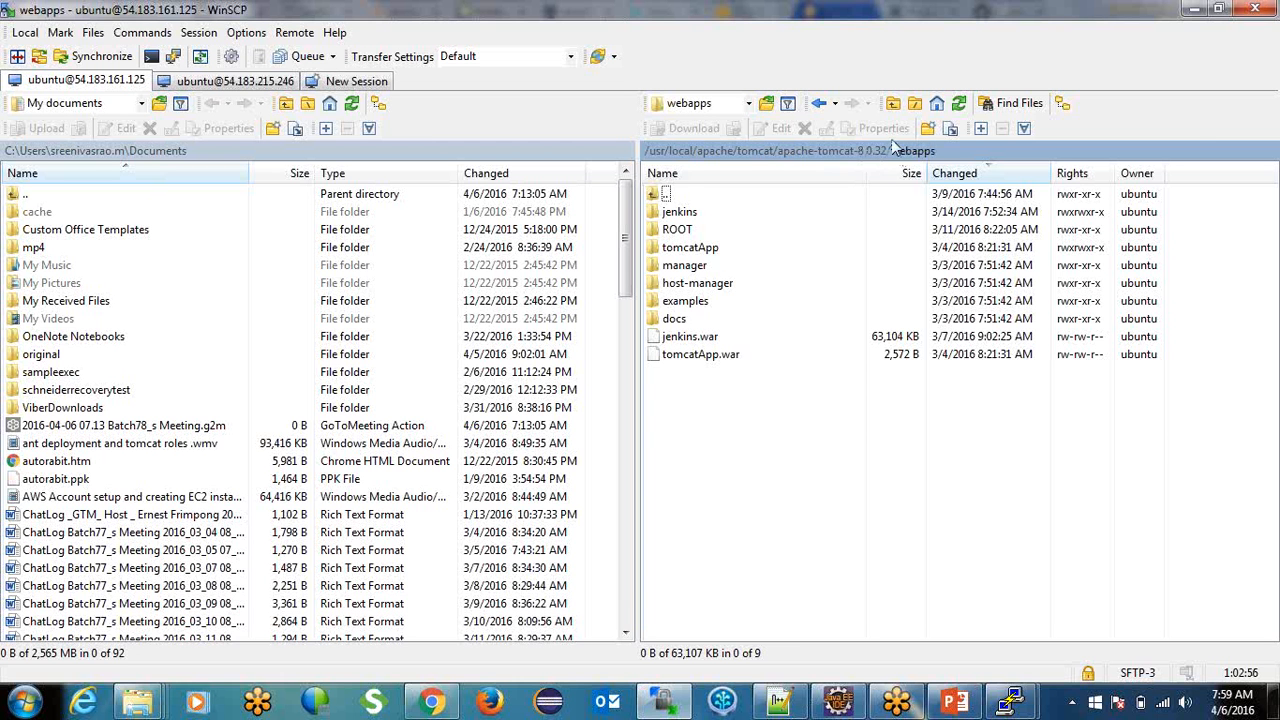
pyautogui.click(1196, 12)
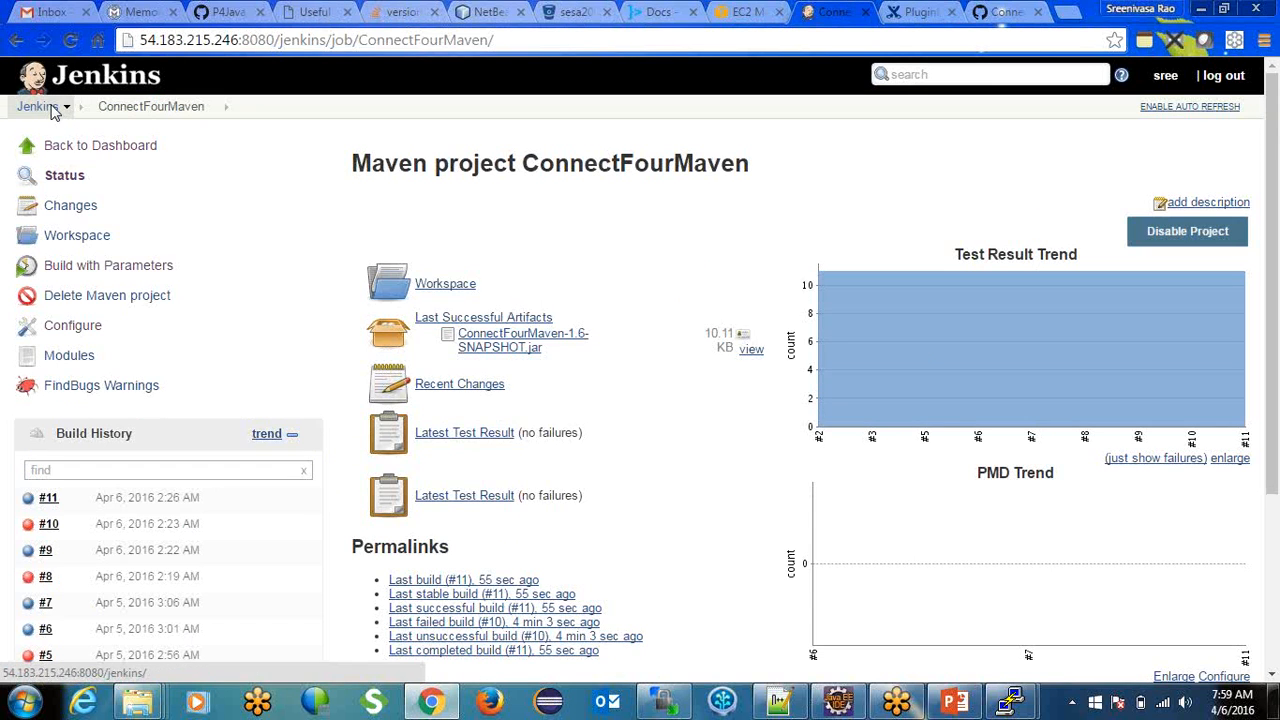
# Put Jenkins back on its dashboard and bring up GitHub's pom.xml page at the top
pyautogui.click(50, 112)
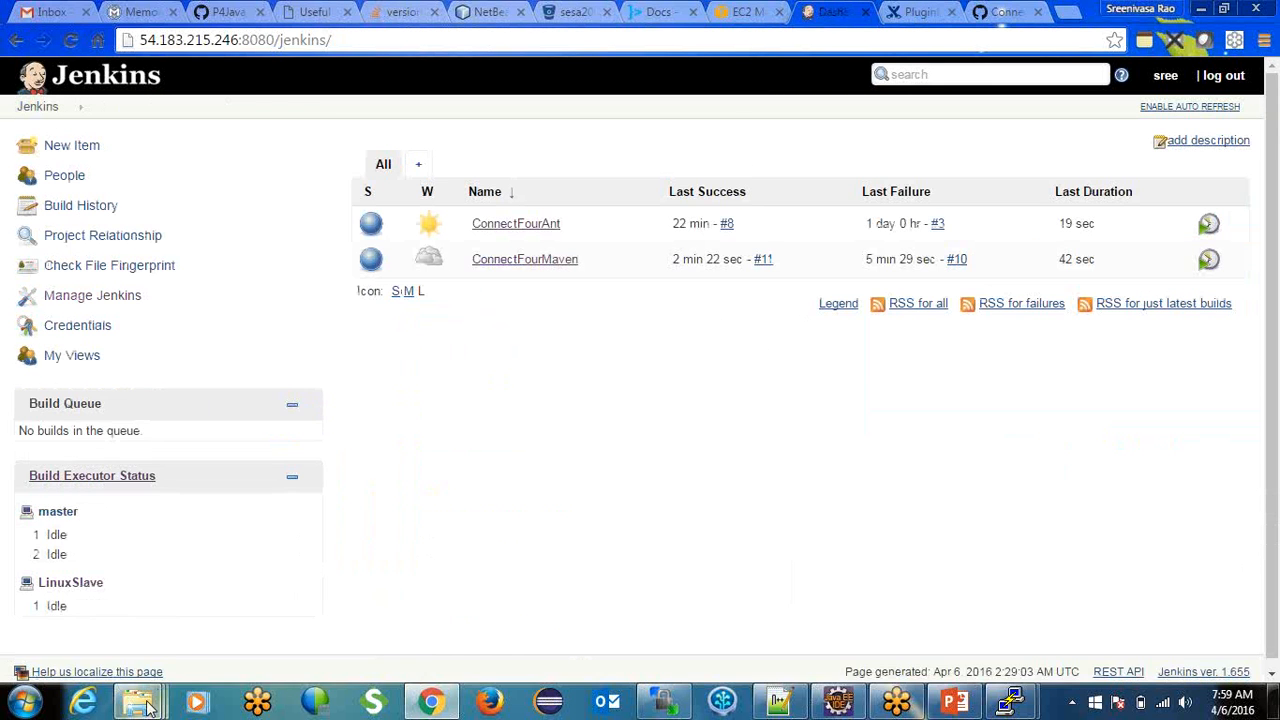
pyautogui.moveTo(138, 700)
pyautogui.moveTo(139, 630)
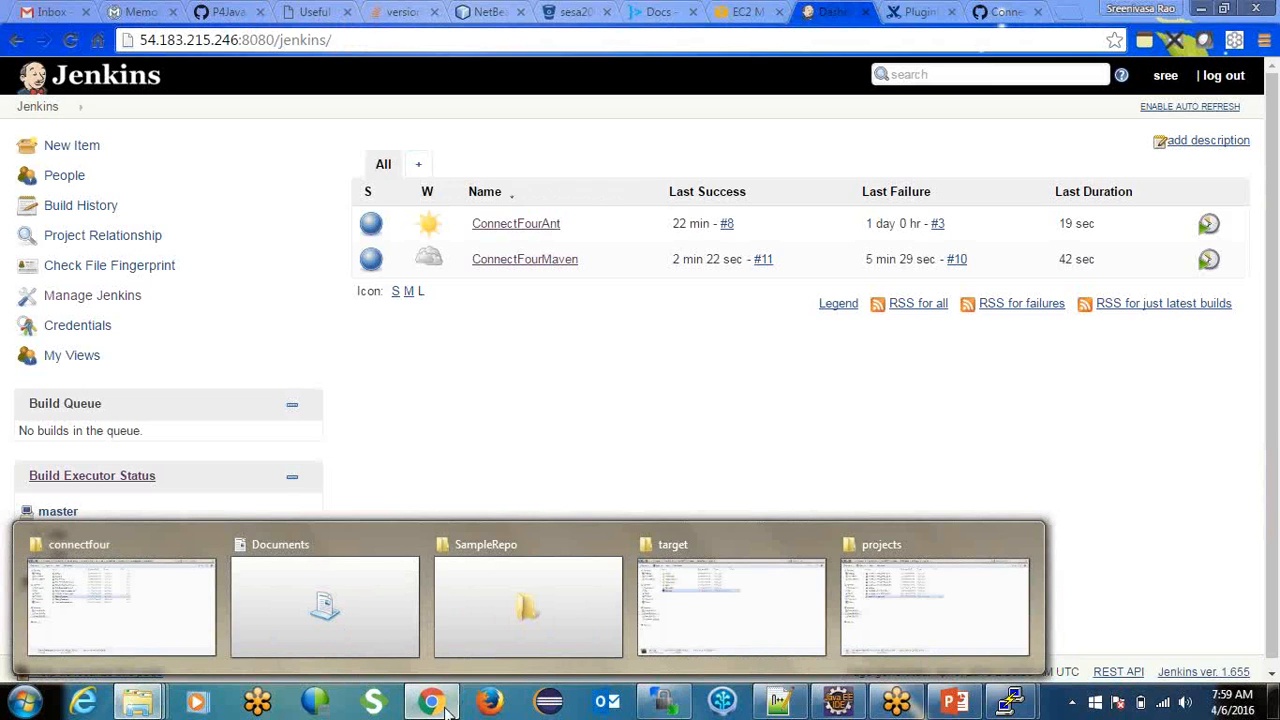
pyautogui.click(988, 12)
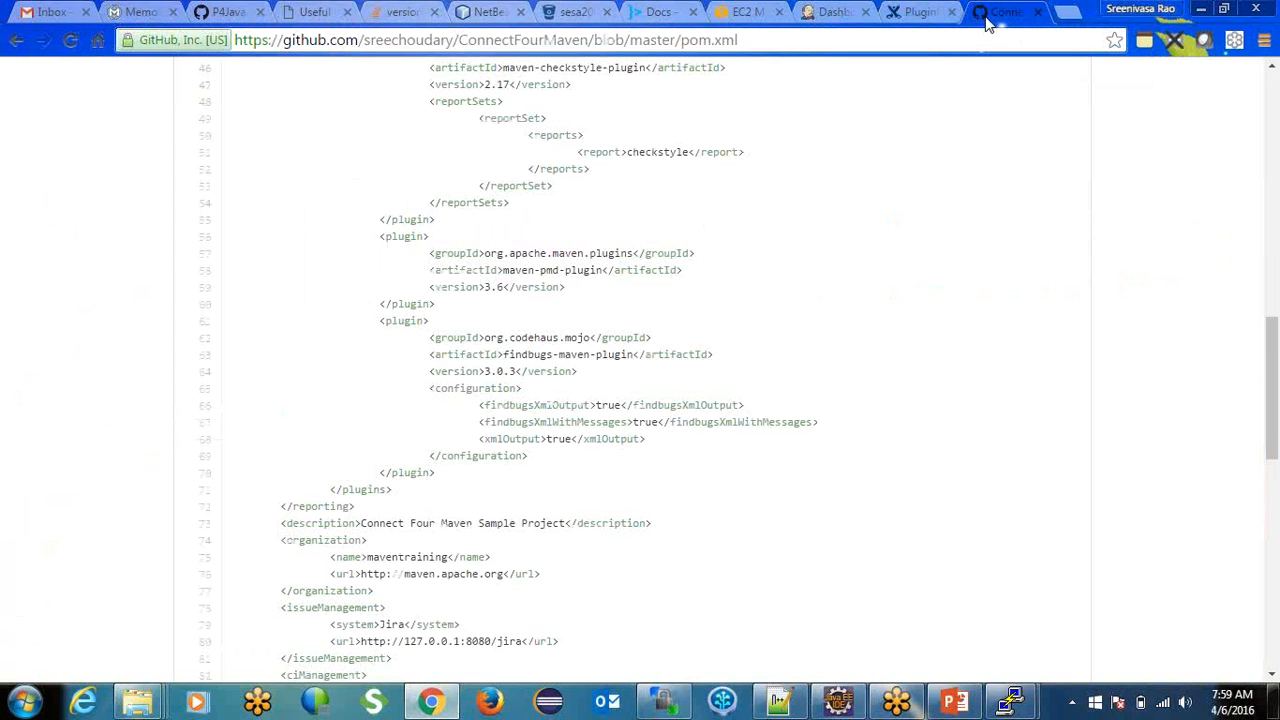
pyautogui.click(1270, 175)
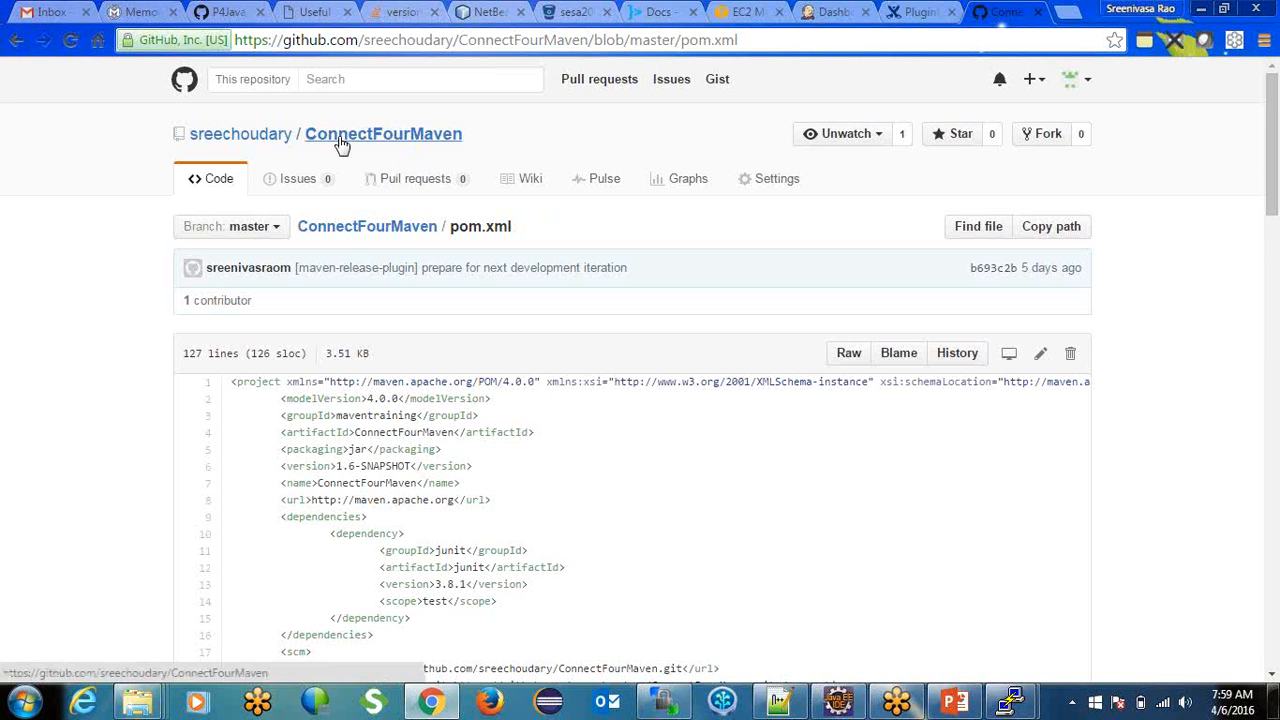
# Open the owner's maven-multi-module repository and copy its HTTPS clone URL
pyautogui.click(284, 137)
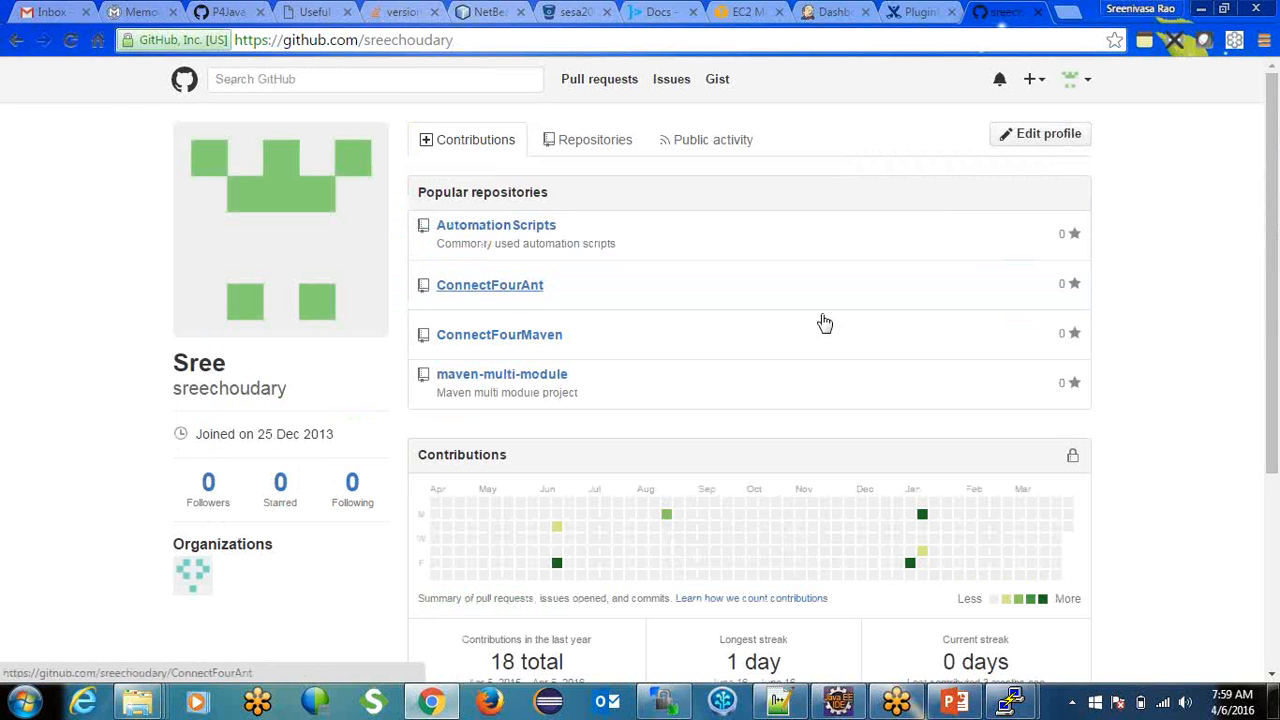
pyautogui.click(553, 378)
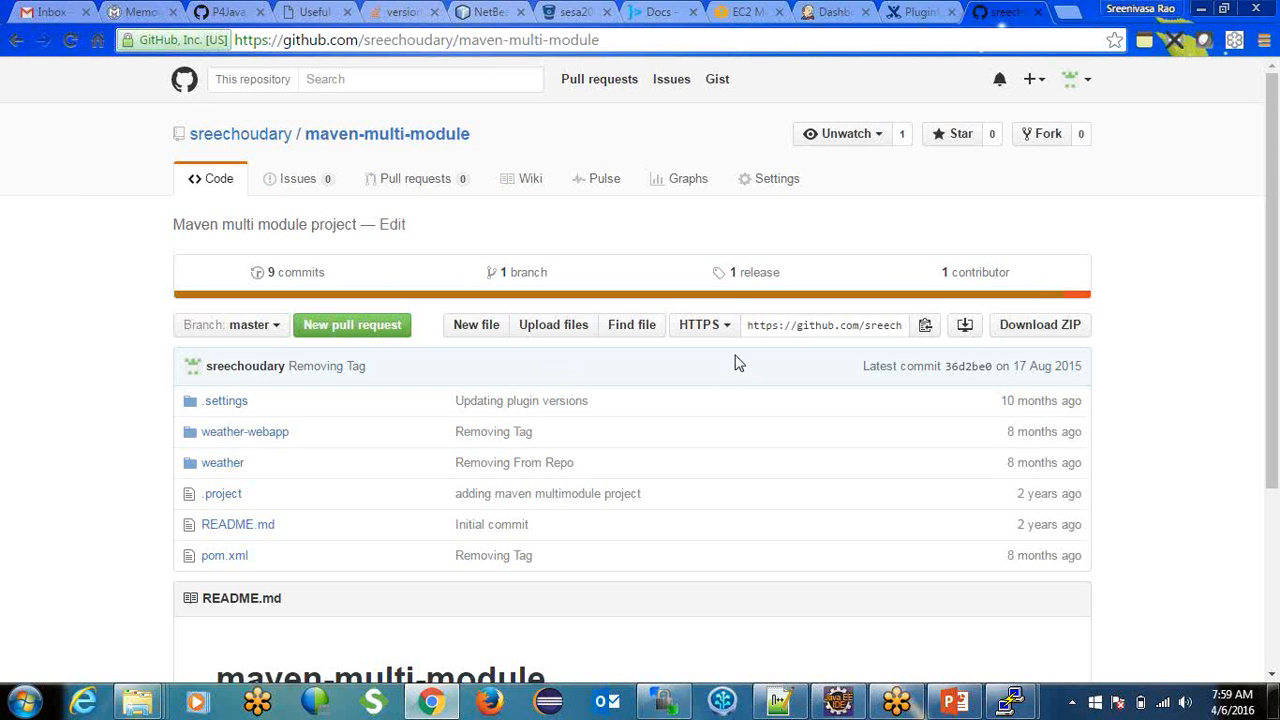
pyautogui.click(925, 326)
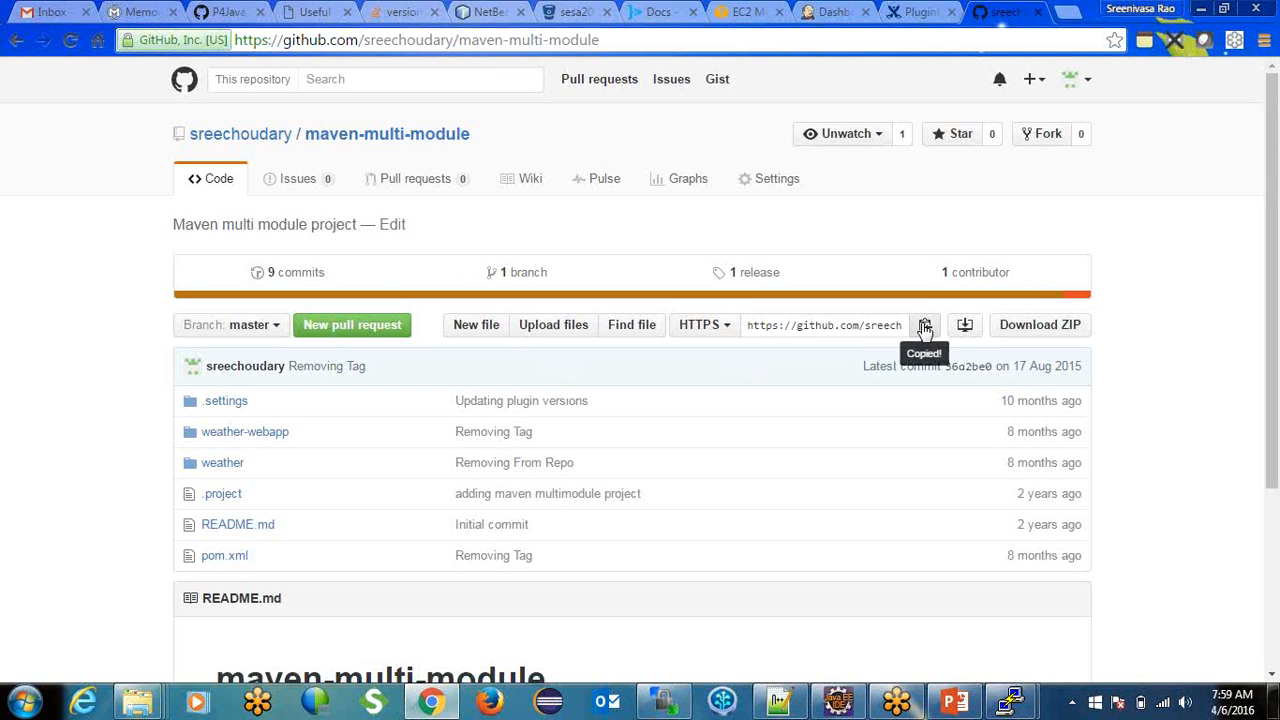
pyautogui.click(836, 13)
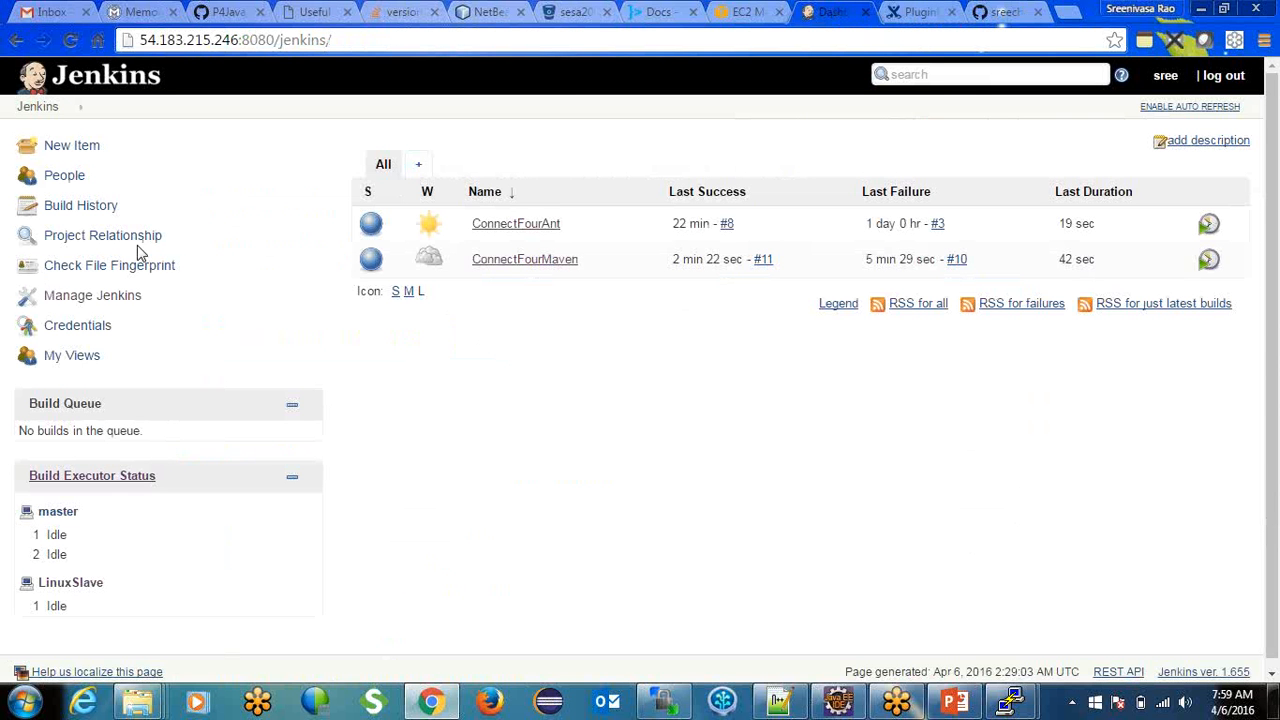
# Create a new Maven project item named Multi-Module-Job
pyautogui.click(92, 150)
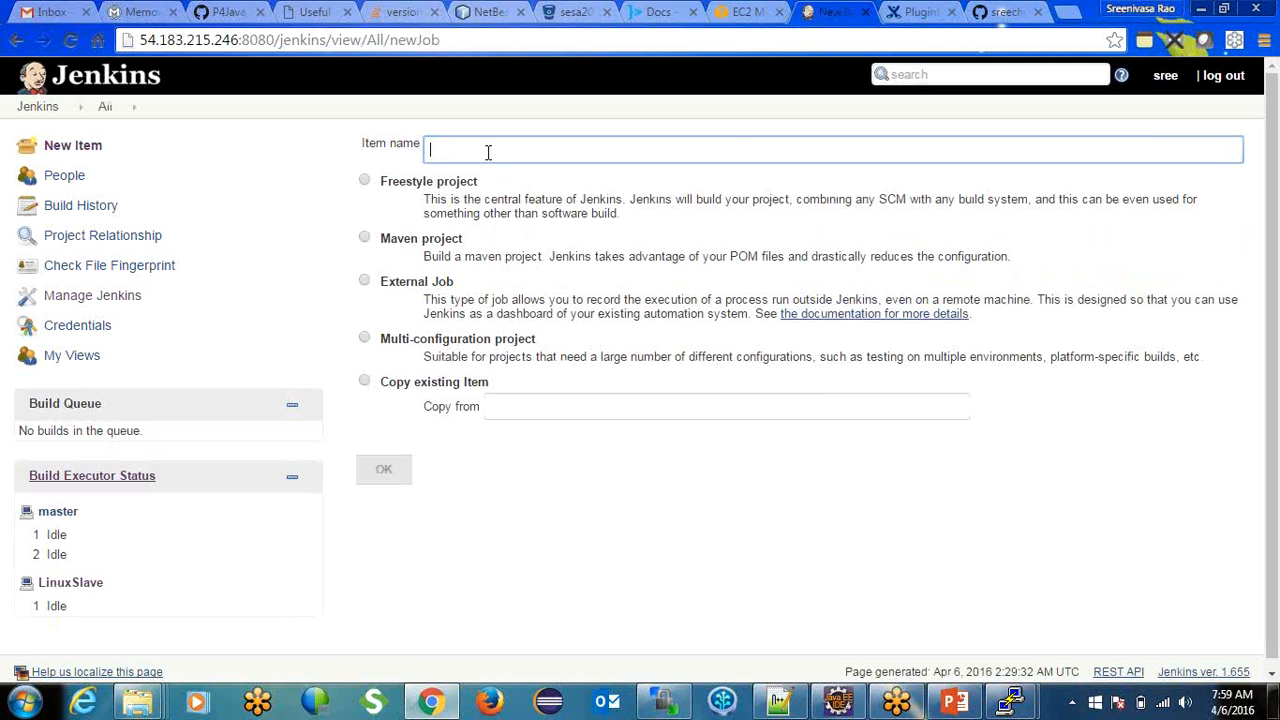
pyautogui.hotkey('ctrl', 'v')
pyautogui.hotkey('ctrl', 'z')
pyautogui.write('Multi-Module')
pyautogui.click(364, 238)
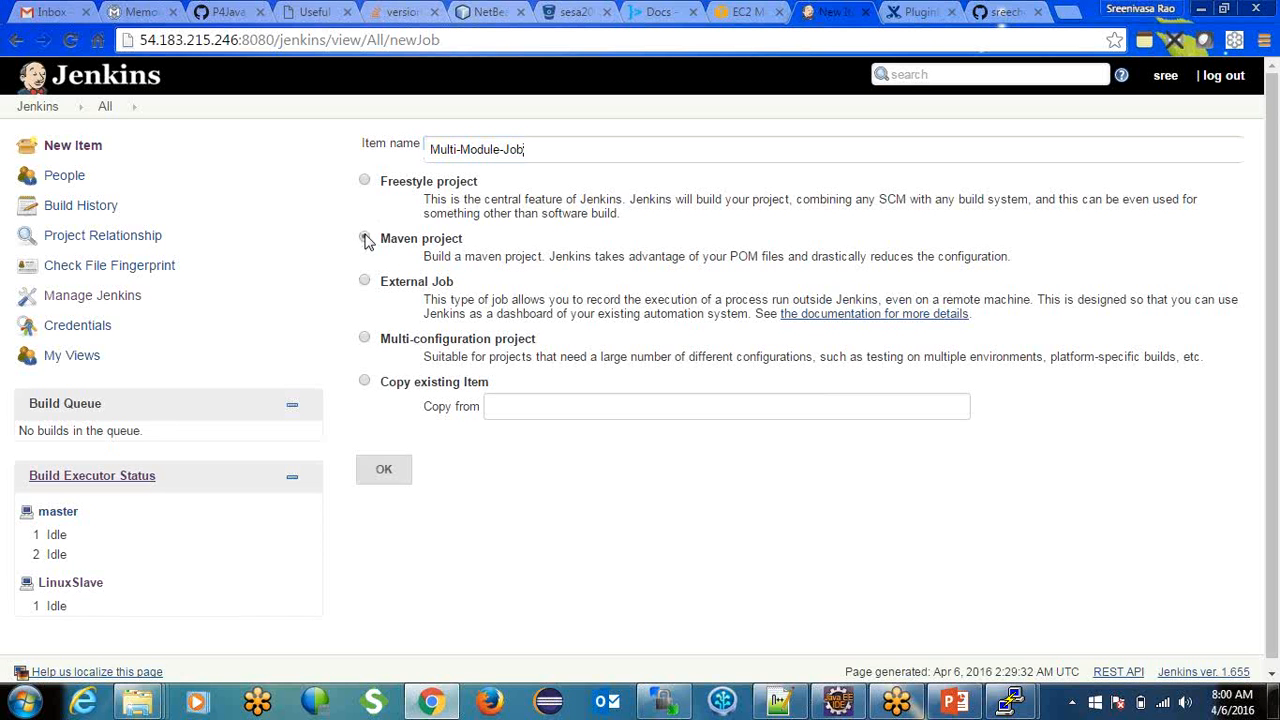
pyautogui.click(387, 476)
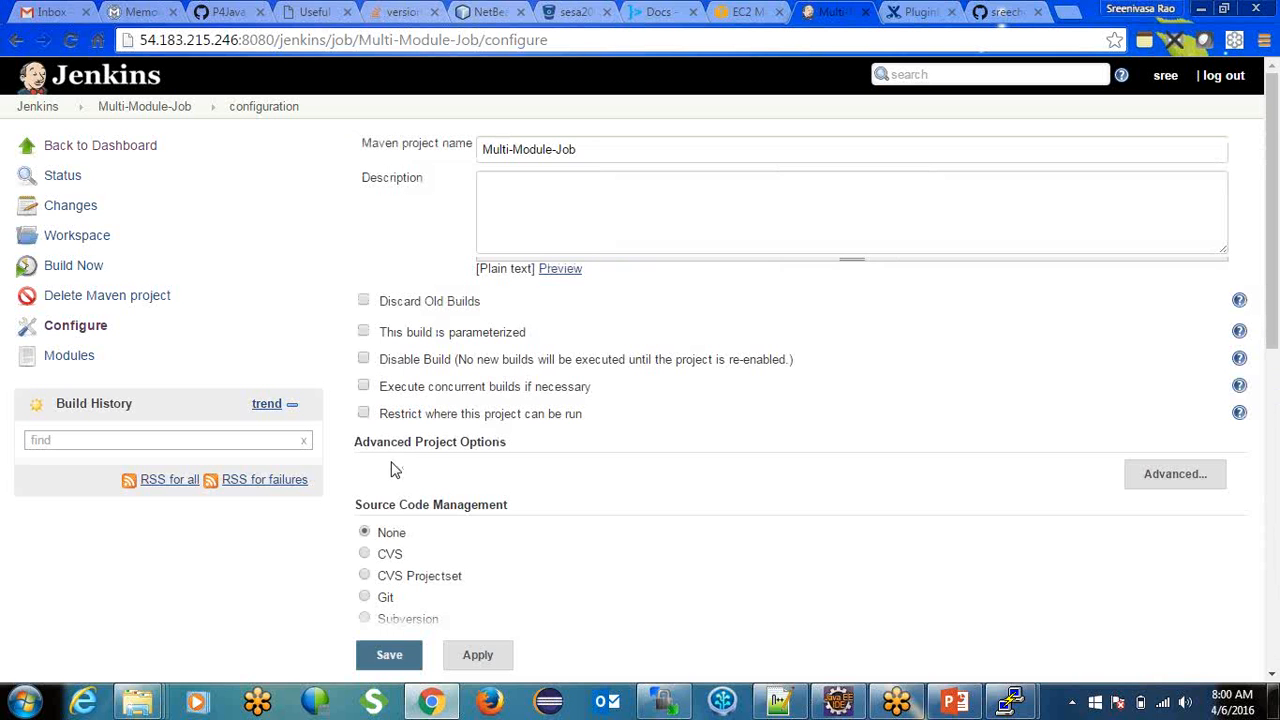
# Enable Discard Old Builds with 30 days and at most 100 builds, and choose Git
pyautogui.click(363, 301)
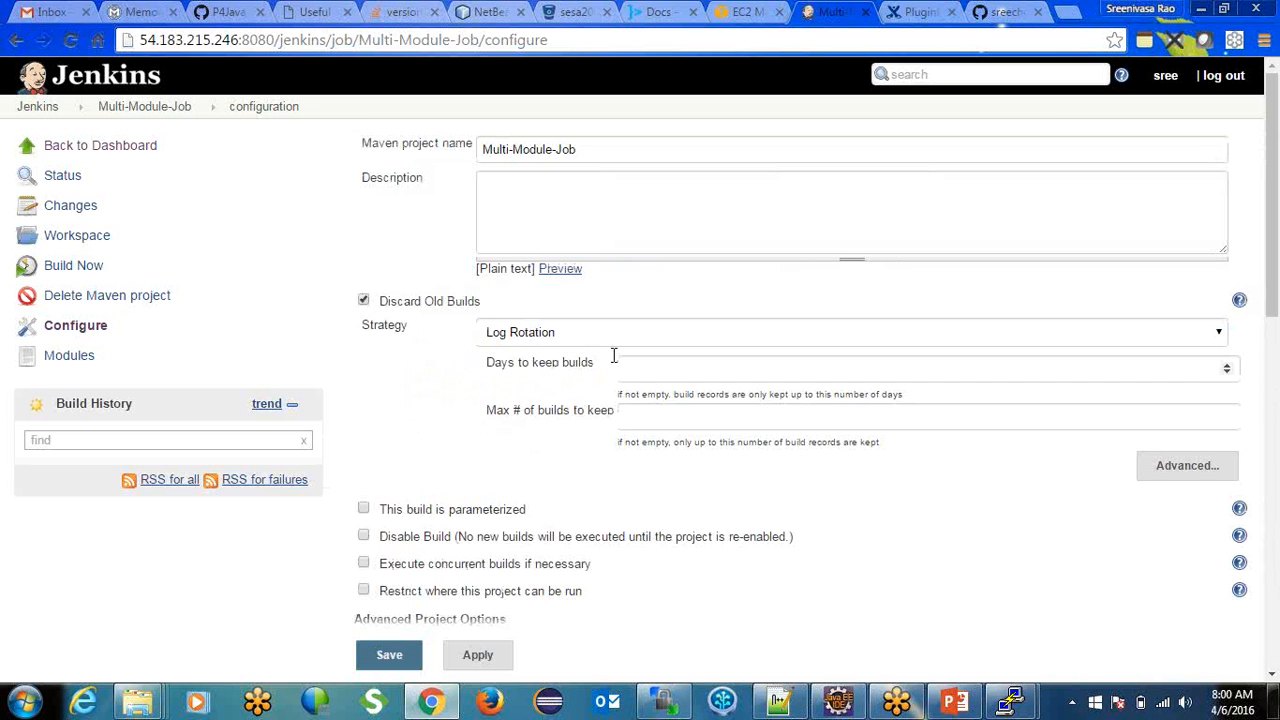
pyautogui.click(656, 374)
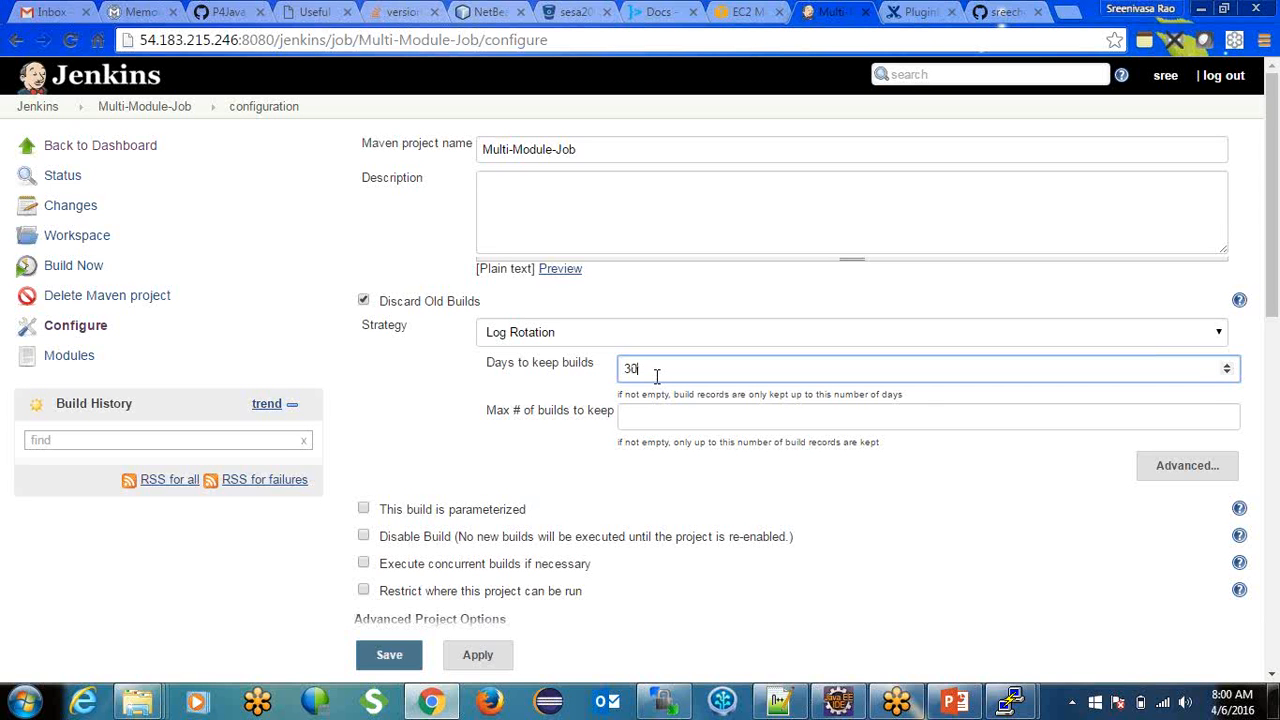
pyautogui.press('Tab')
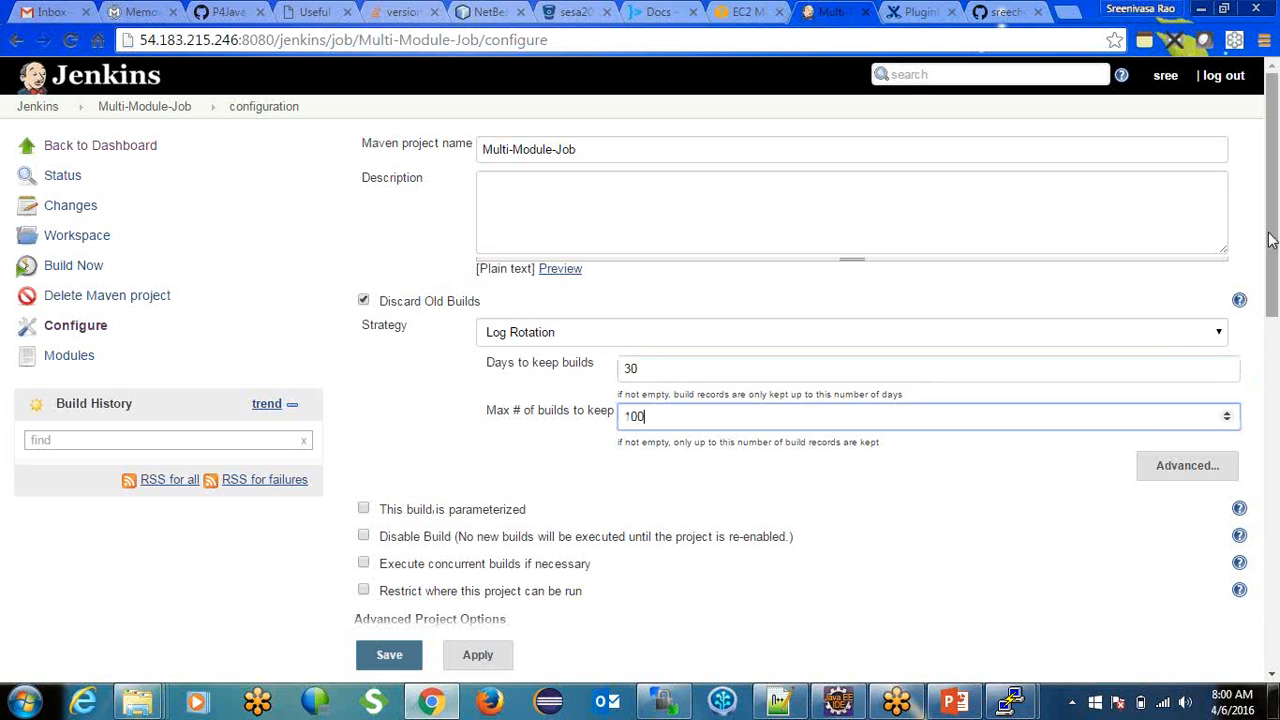
pyautogui.moveTo(1270, 240); pyautogui.dragTo(1275, 478)
pyautogui.click(364, 185)
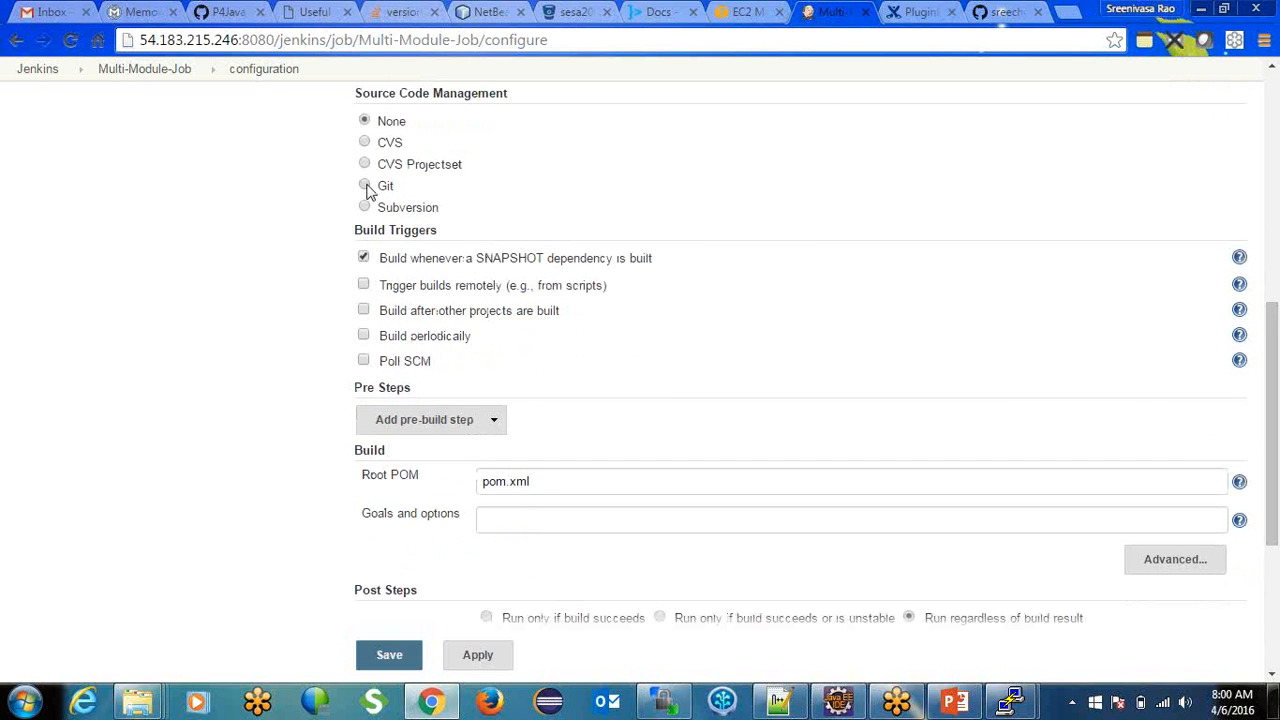
# Paste the maven-multi-module.git repository URL and select the saved GitHub credentials
pyautogui.click(654, 214)
pyautogui.hotkey('ctrl', 'v')
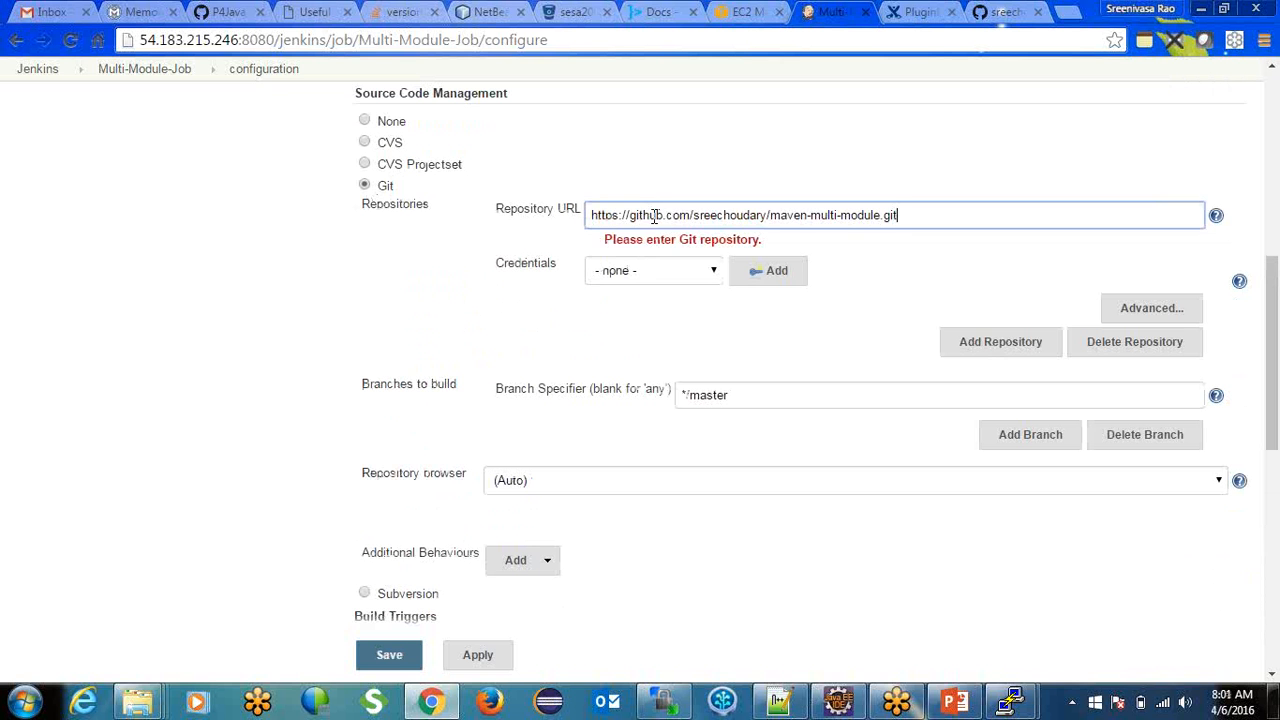
pyautogui.click(713, 272)
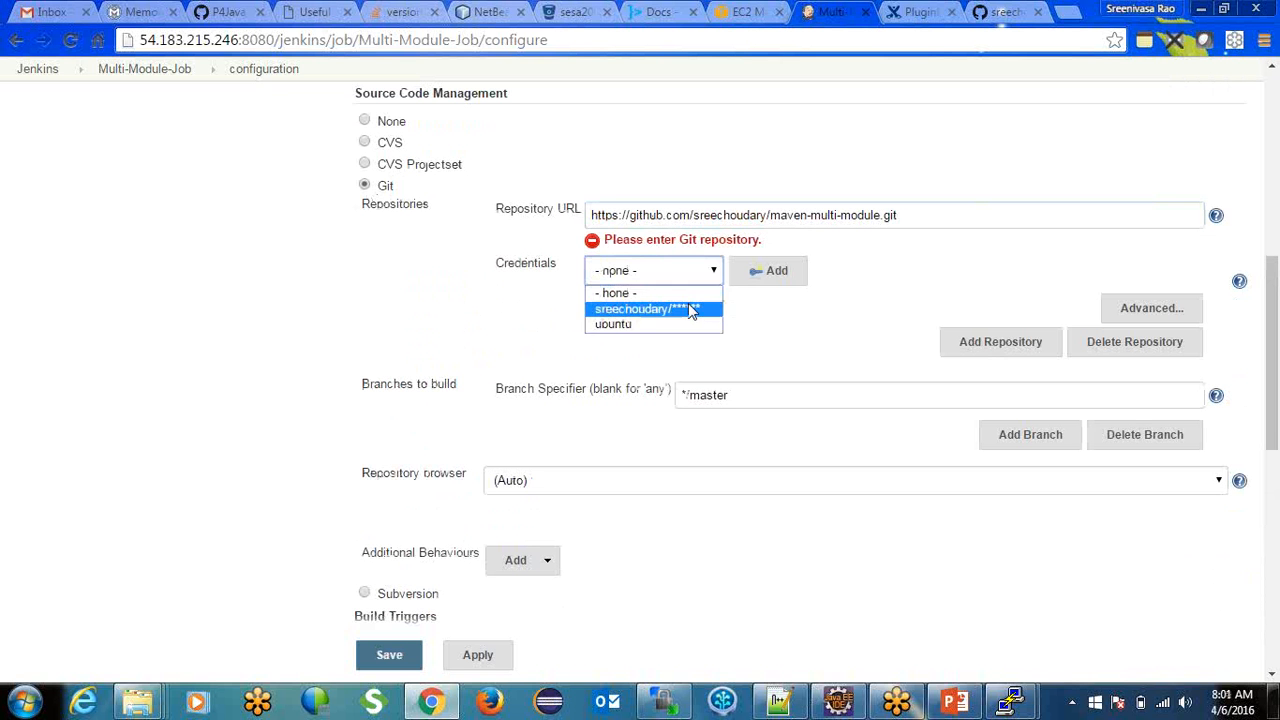
pyautogui.click(688, 310)
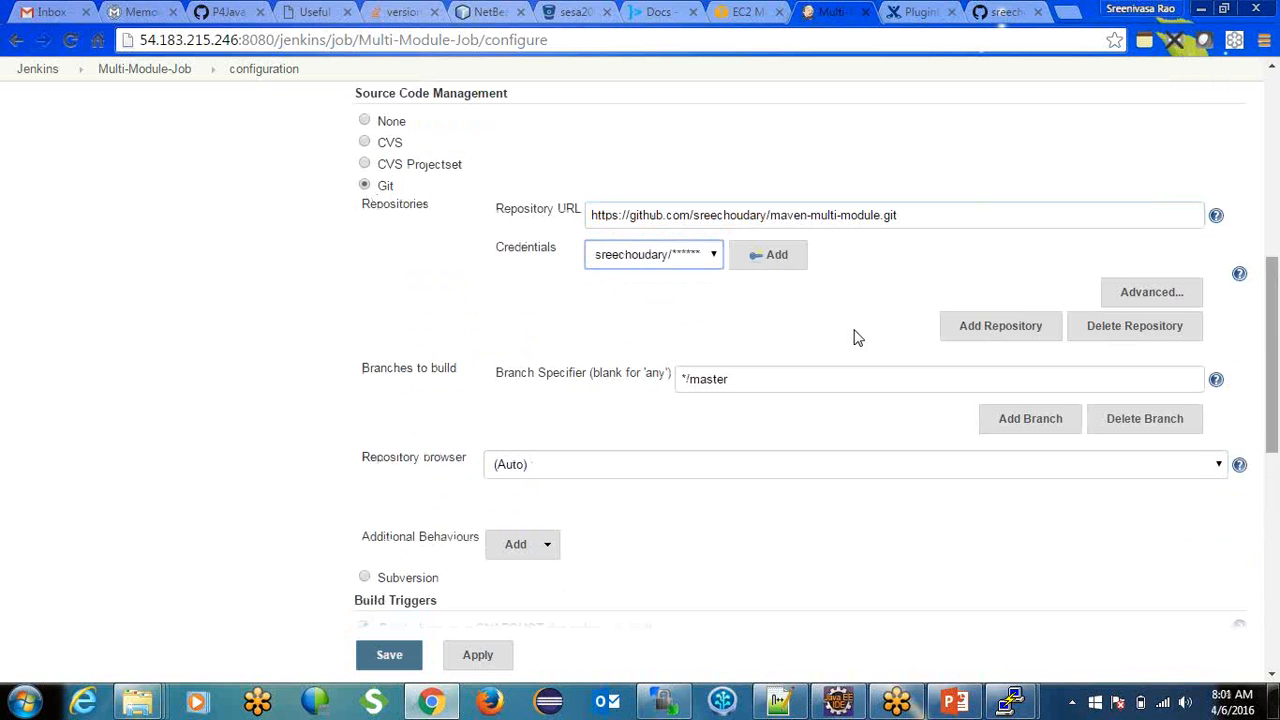
pyautogui.moveTo(1274, 322); pyautogui.dragTo(1274, 511)
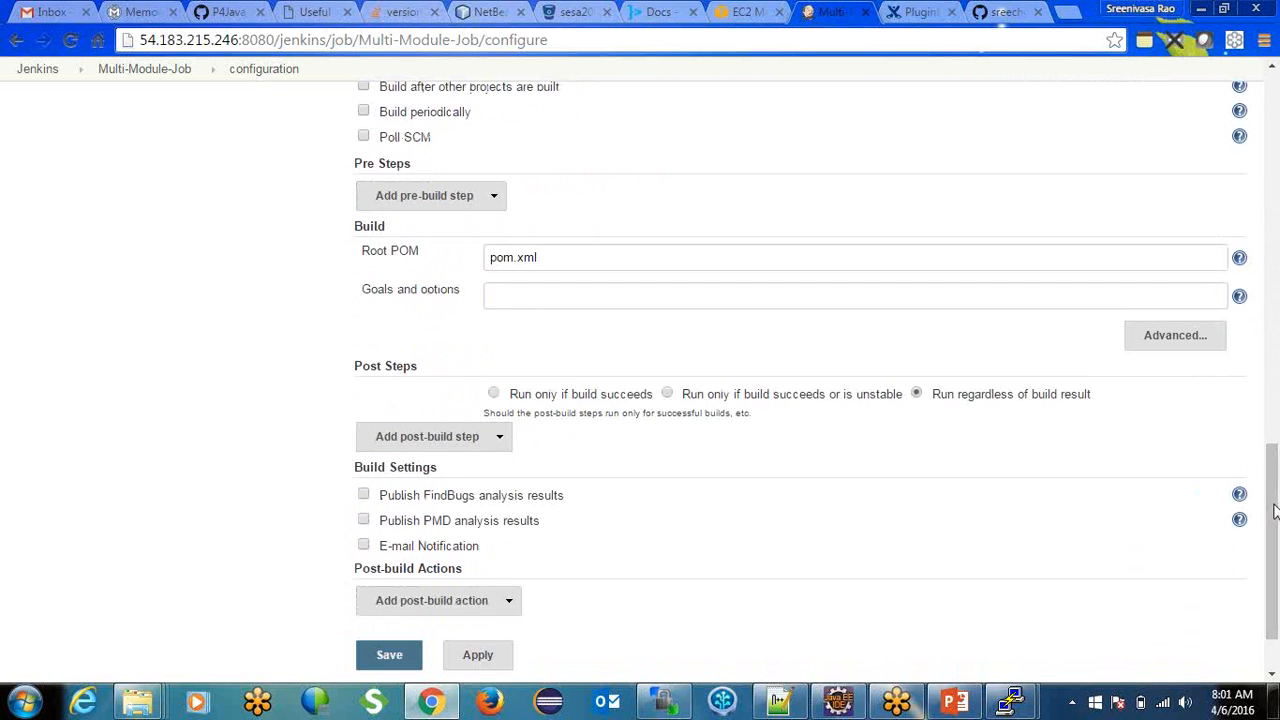
# Set the Maven goals to 'clean package' and tick Publish FindBugs analysis results
pyautogui.click(833, 297)
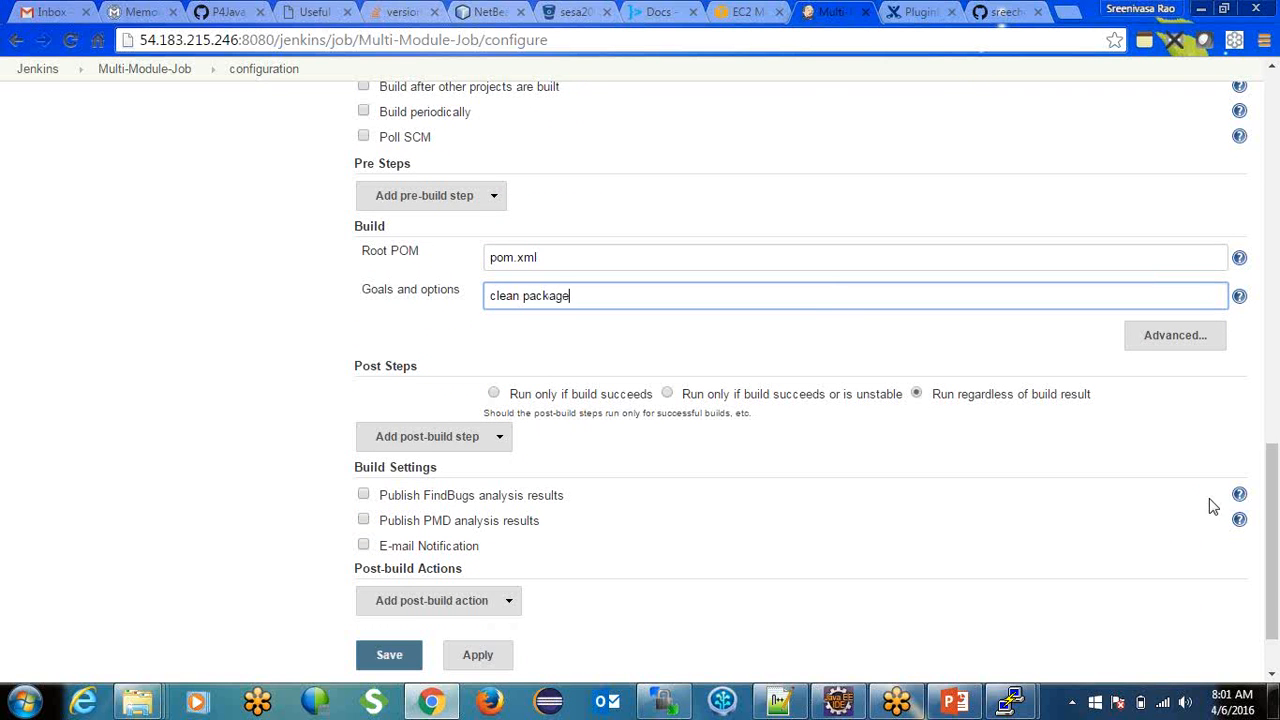
pyautogui.moveTo(1273, 505); pyautogui.dragTo(1273, 538)
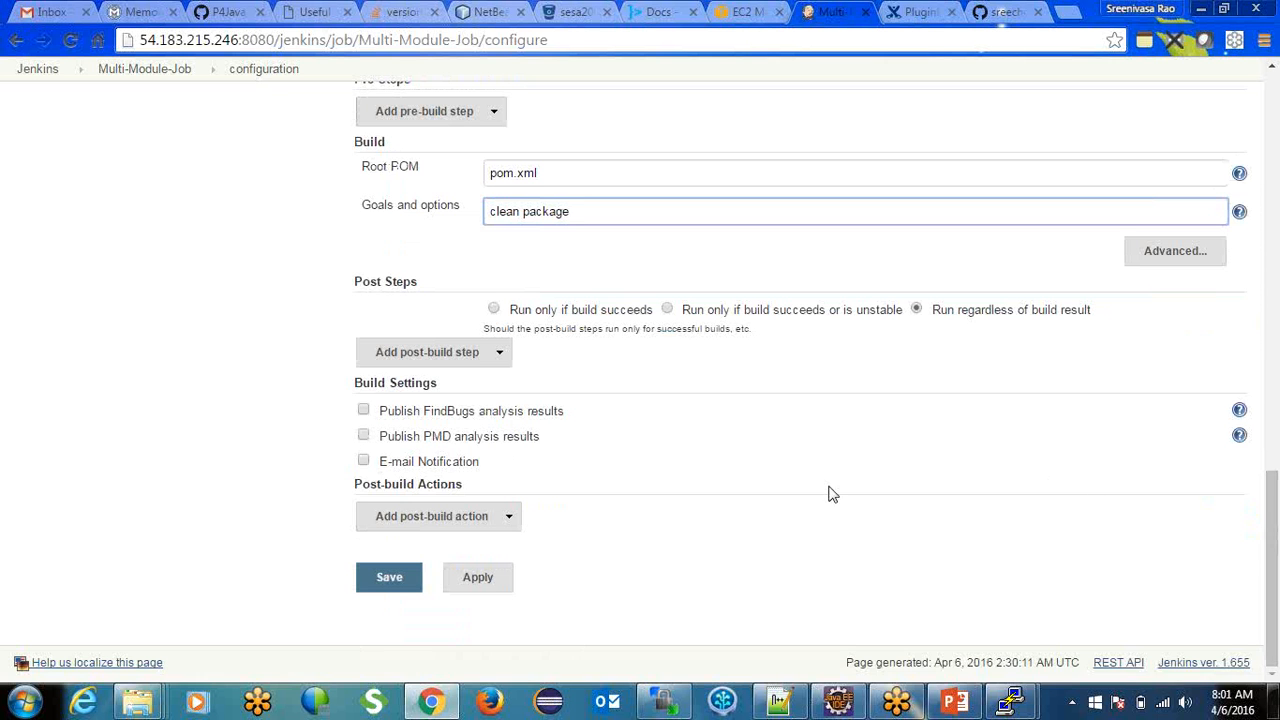
pyautogui.click(363, 410)
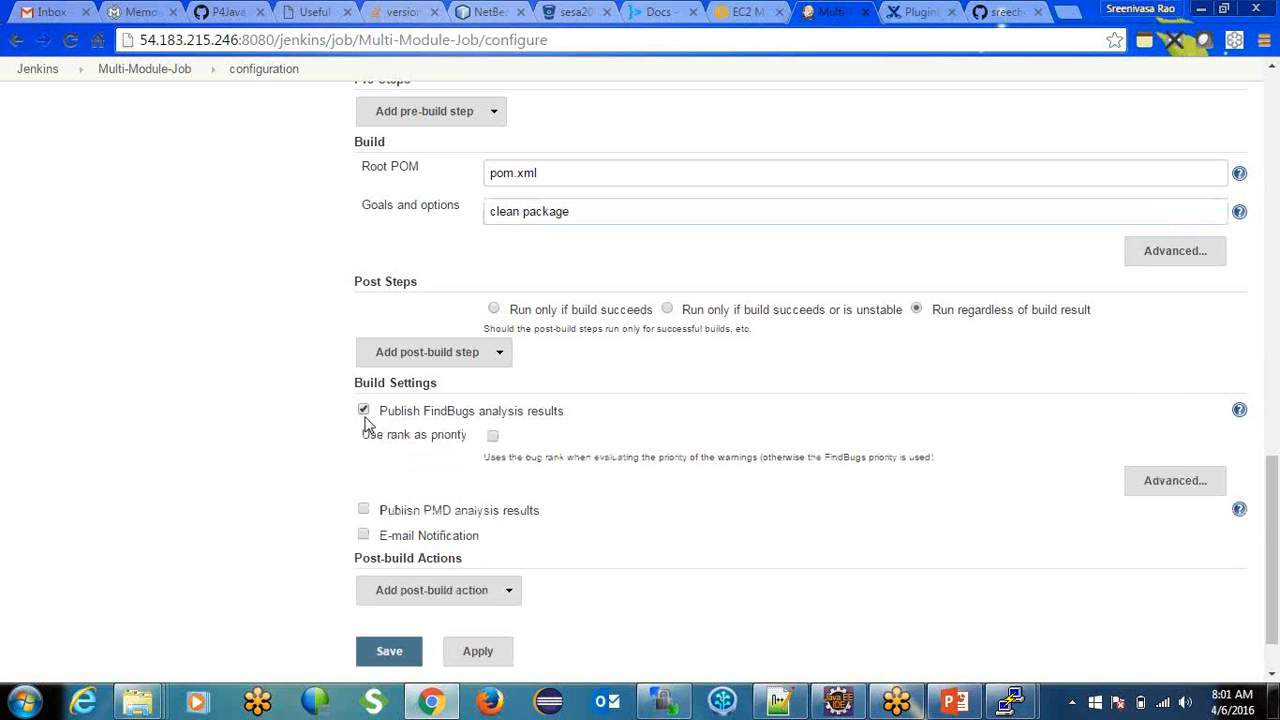
# Enable Publish PMD analysis results and expand the advanced FindBugs options
pyautogui.click(364, 510)
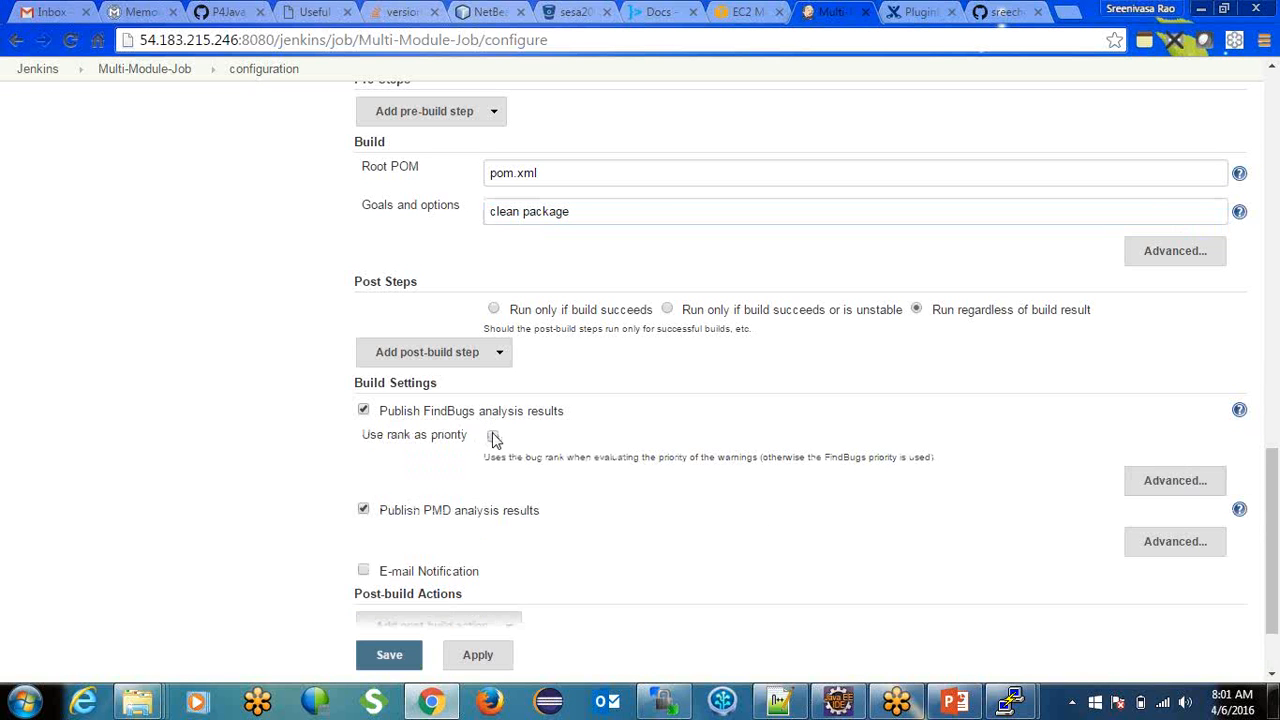
pyautogui.click(1205, 483)
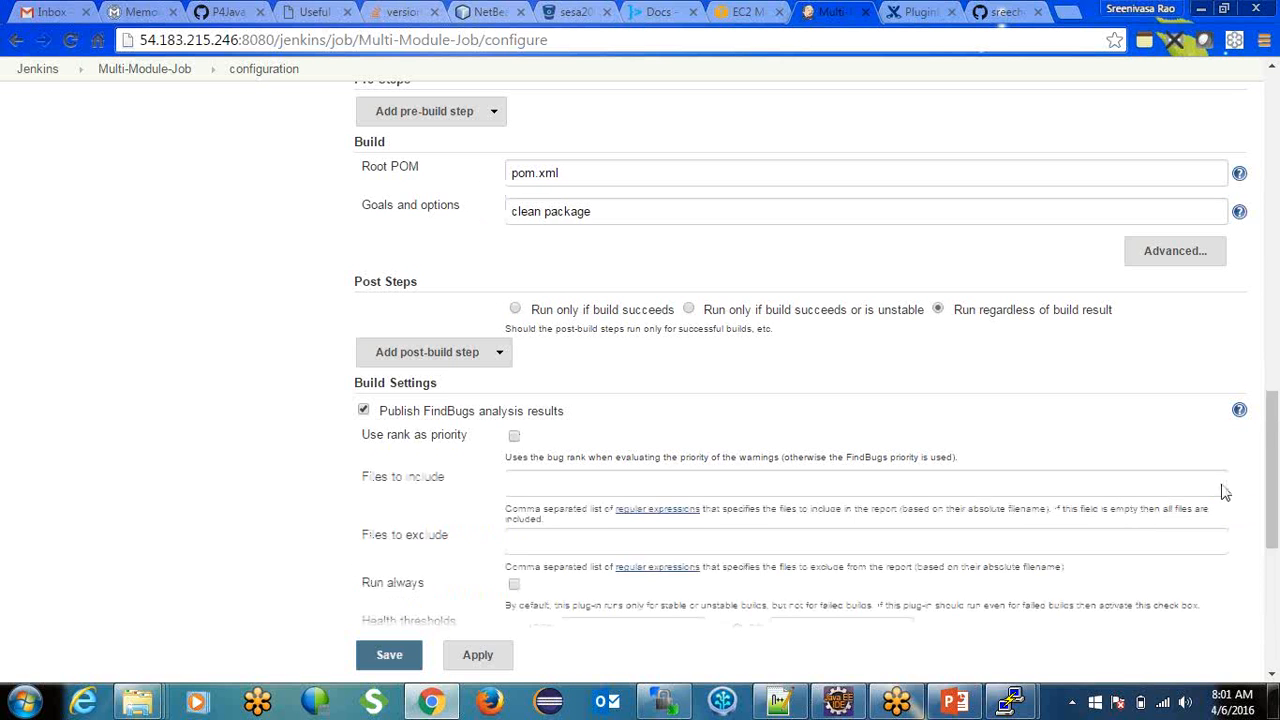
pyautogui.moveTo(1275, 414); pyautogui.dragTo(1275, 470)
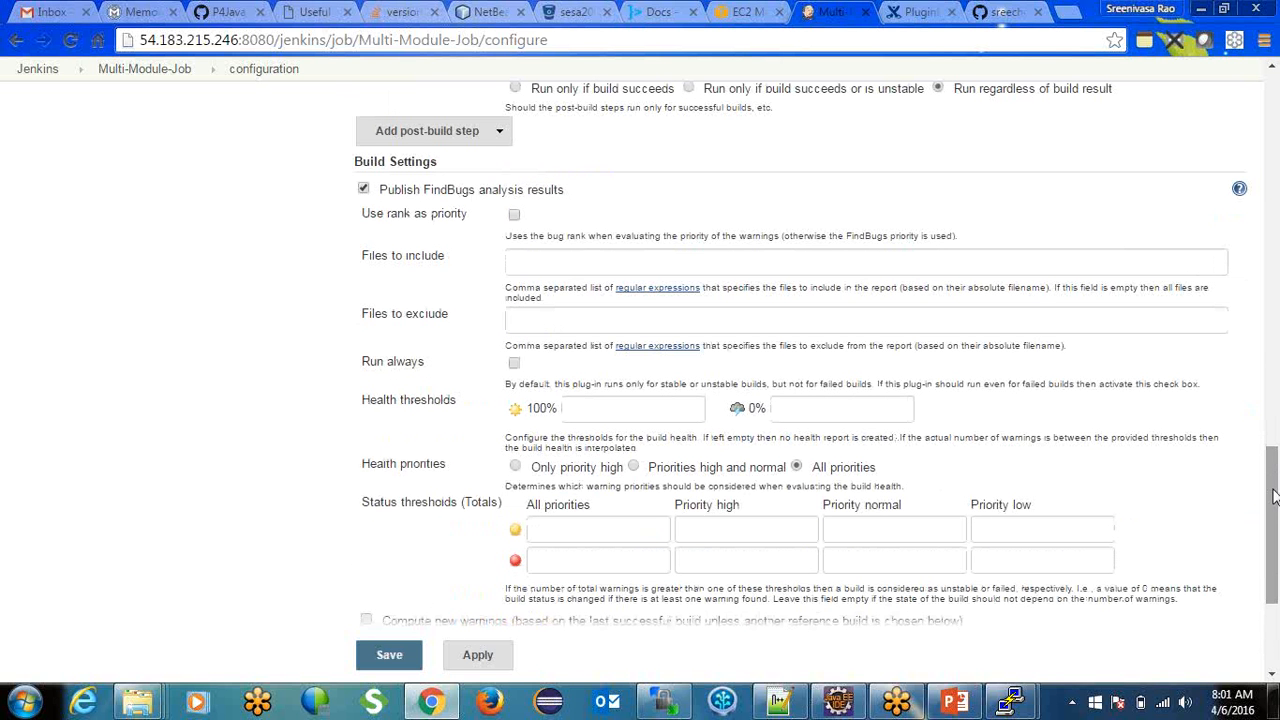
pyautogui.moveTo(1275, 490); pyautogui.dragTo(1275, 504)
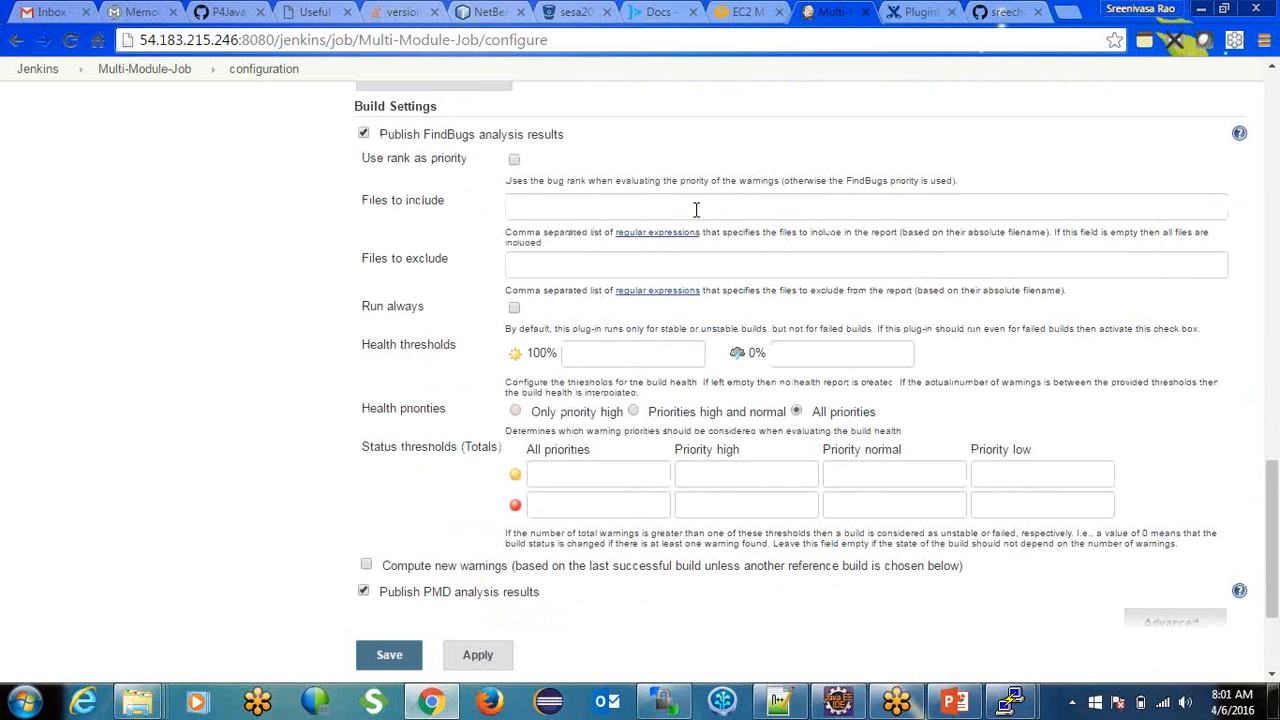
# Tick FindBugs' 'Run always' so results publish even for failed builds
pyautogui.click(658, 208)
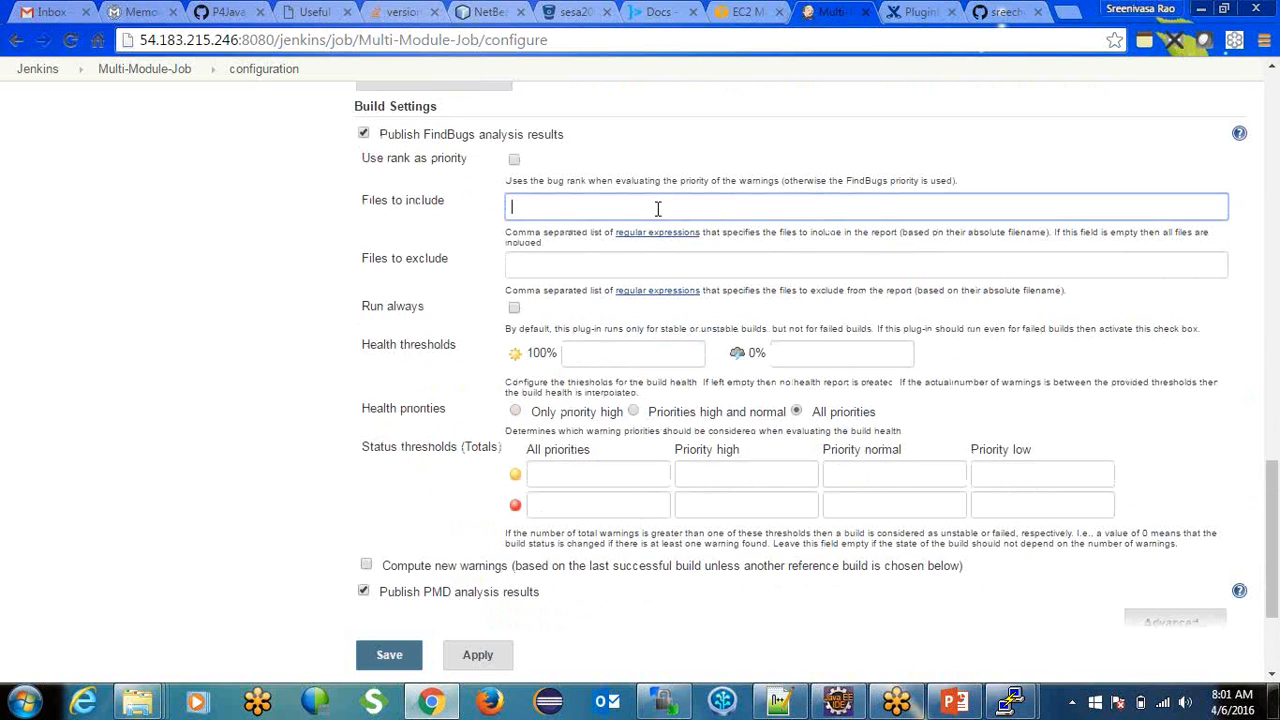
pyautogui.click(594, 260)
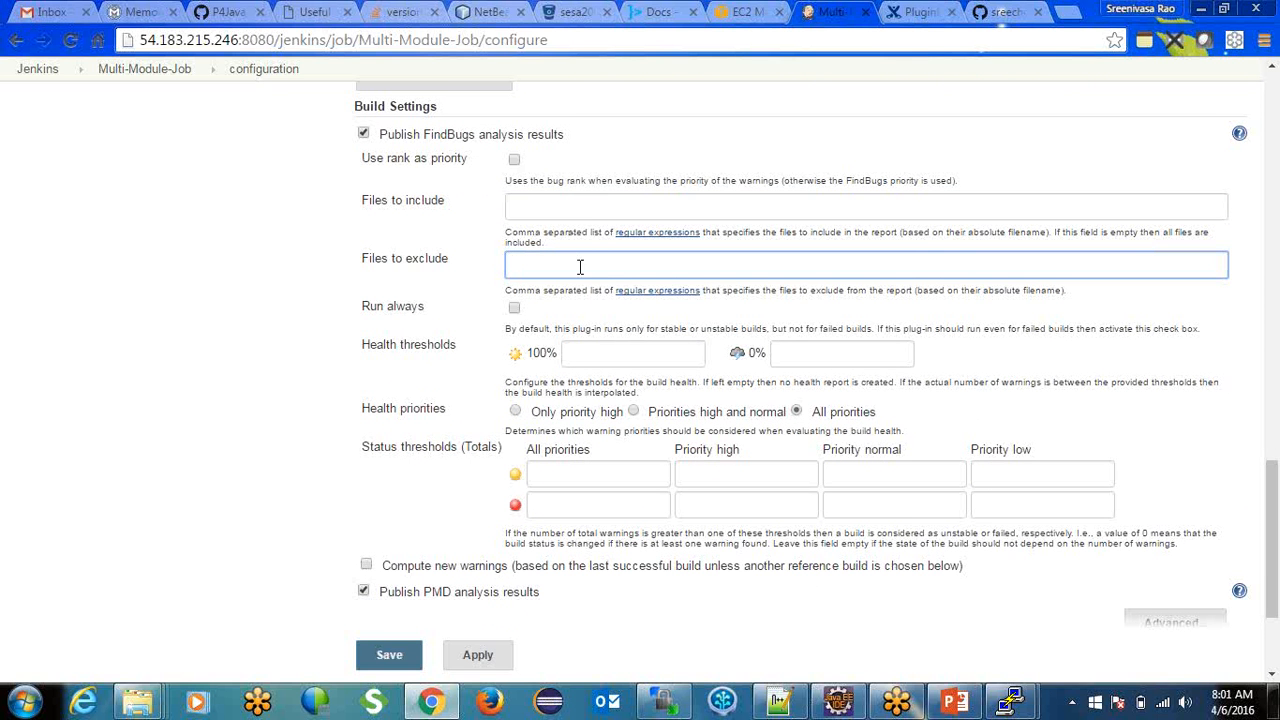
pyautogui.click(514, 308)
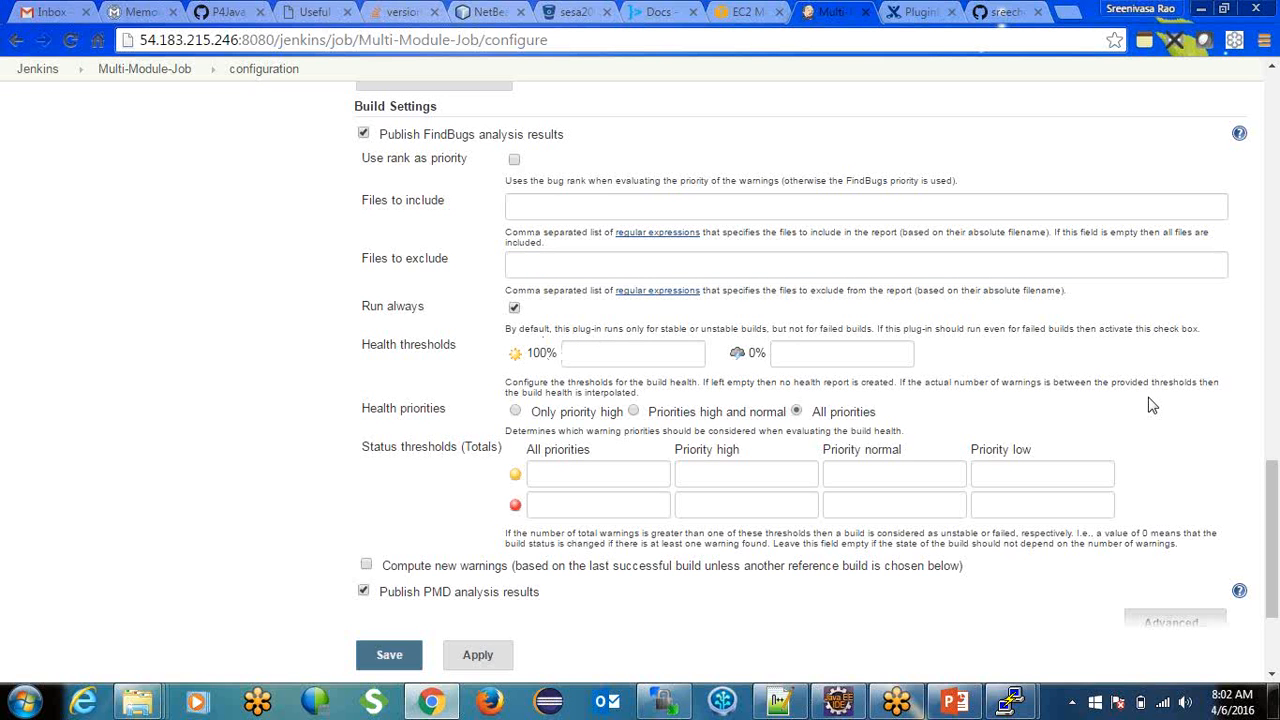
pyautogui.moveTo(1274, 467); pyautogui.dragTo(1274, 512)
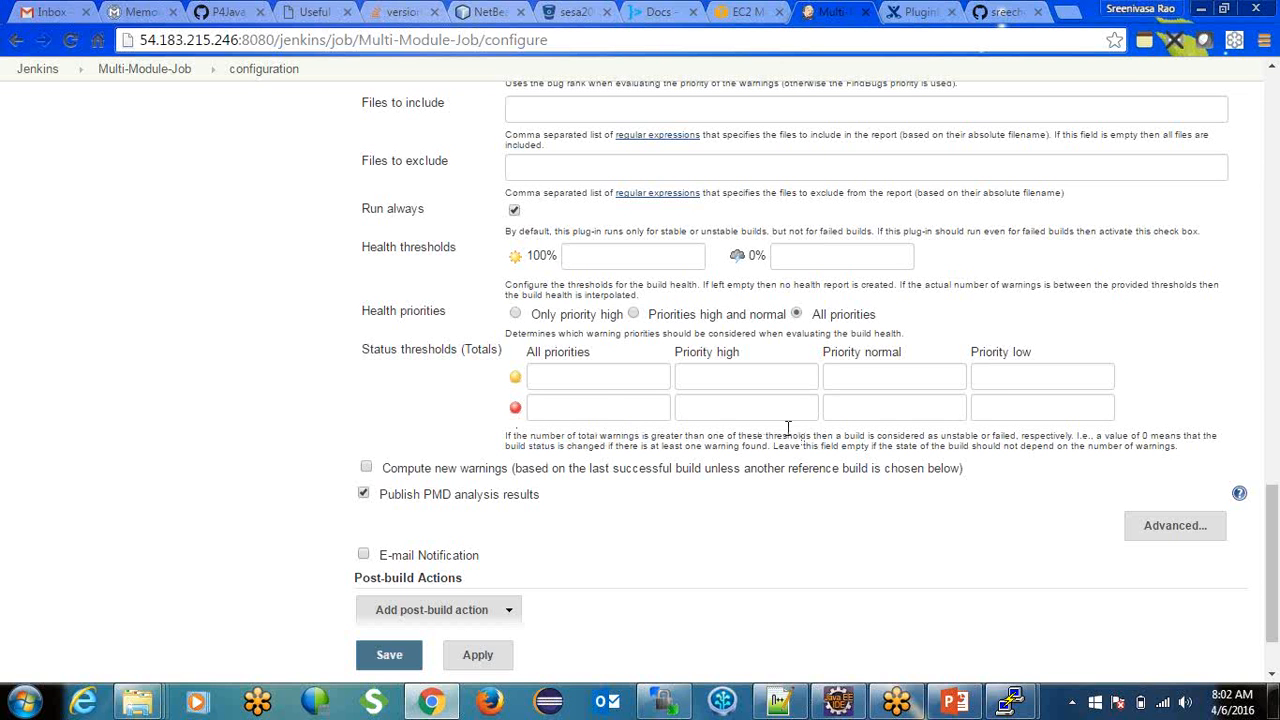
# Fill the FindBugs unstable-build thresholds with 4, 3, 2, 1 for all, high, normal and low priorities
pyautogui.click(607, 381)
pyautogui.click(1011, 381)
pyautogui.click(896, 380)
pyautogui.write('2')
pyautogui.click(794, 383)
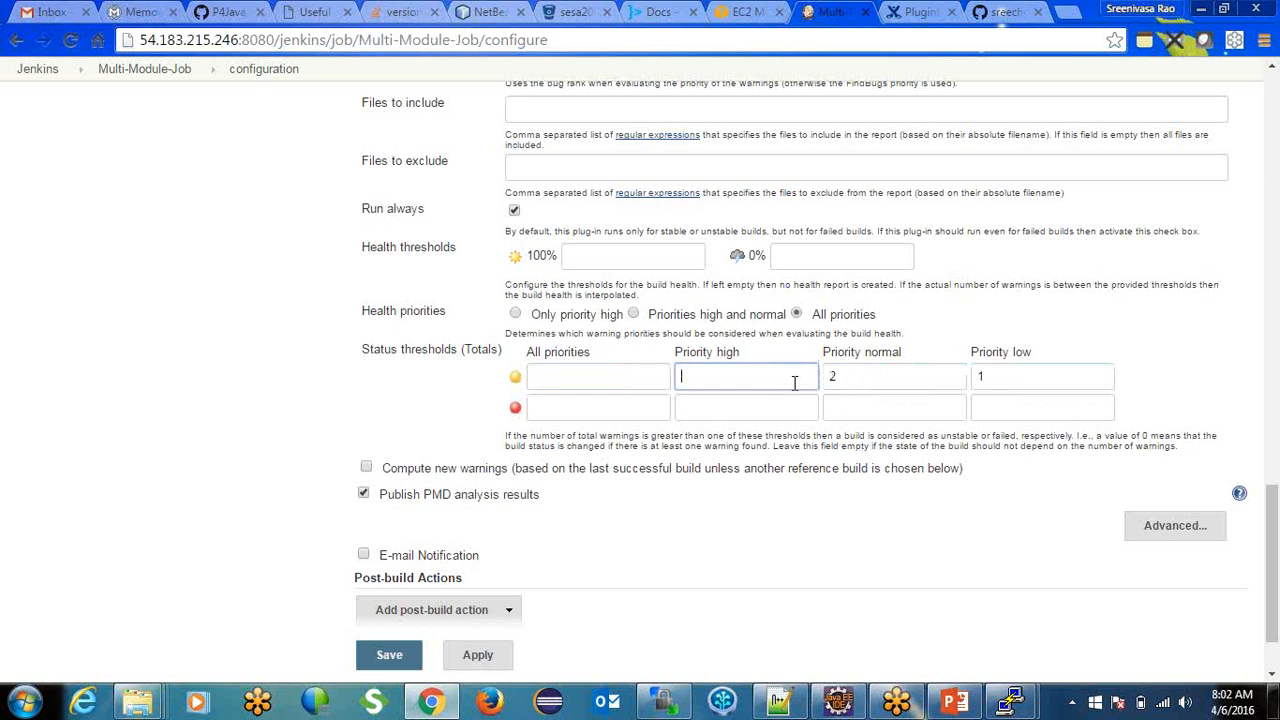
pyautogui.write('3')
pyautogui.click(634, 382)
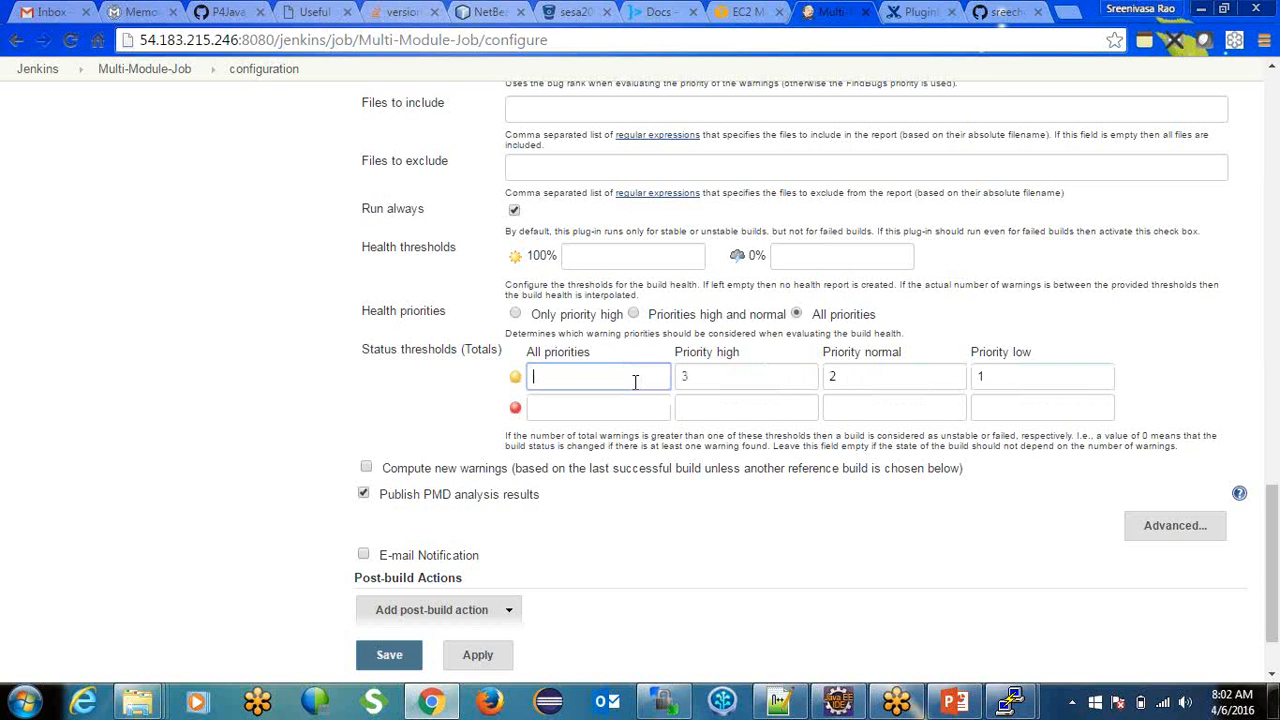
# Fill the FindBugs failed-build thresholds with 10, 5, 3, 2 across all, high, normal and low priorities
pyautogui.click(587, 406)
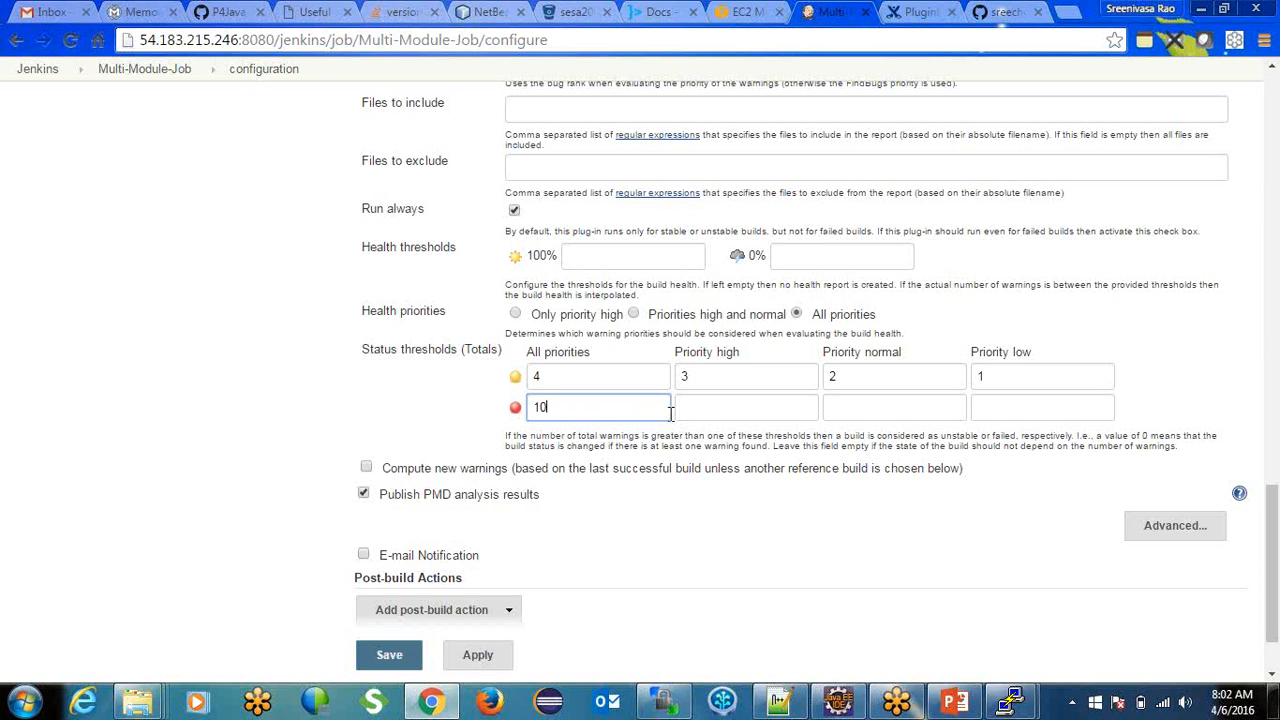
pyautogui.click(708, 408)
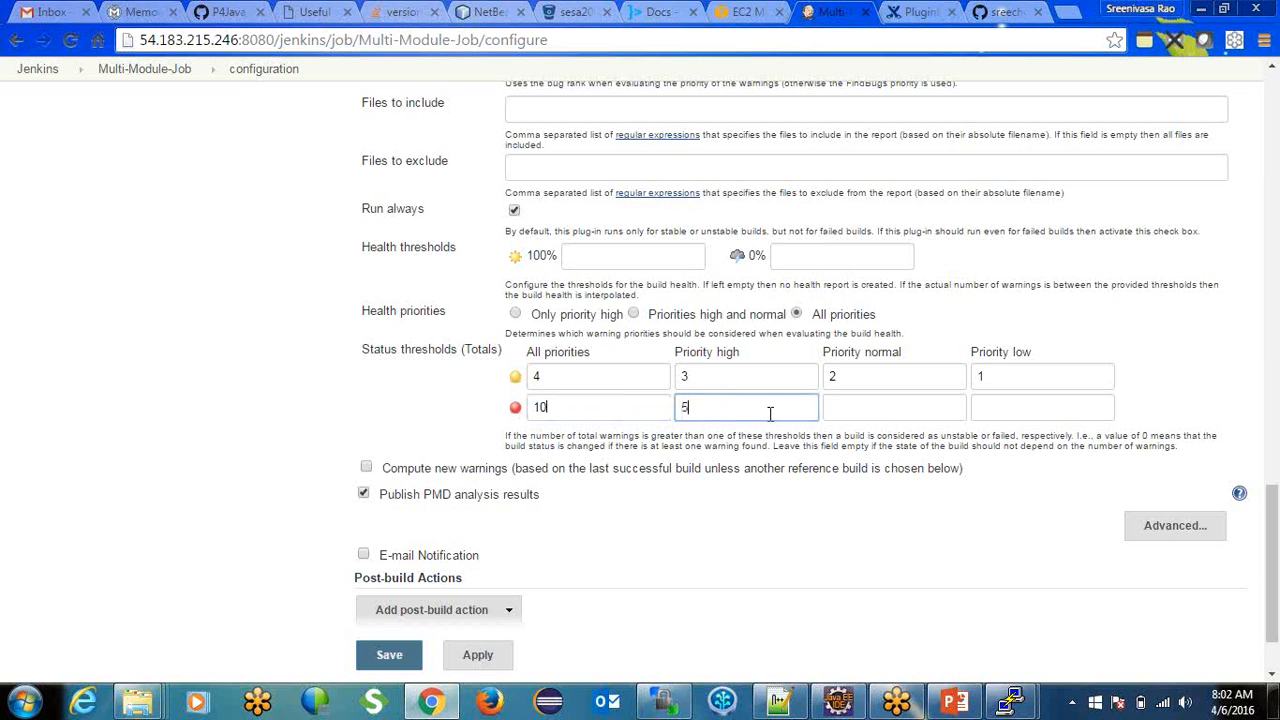
pyautogui.click(857, 409)
pyautogui.write('3')
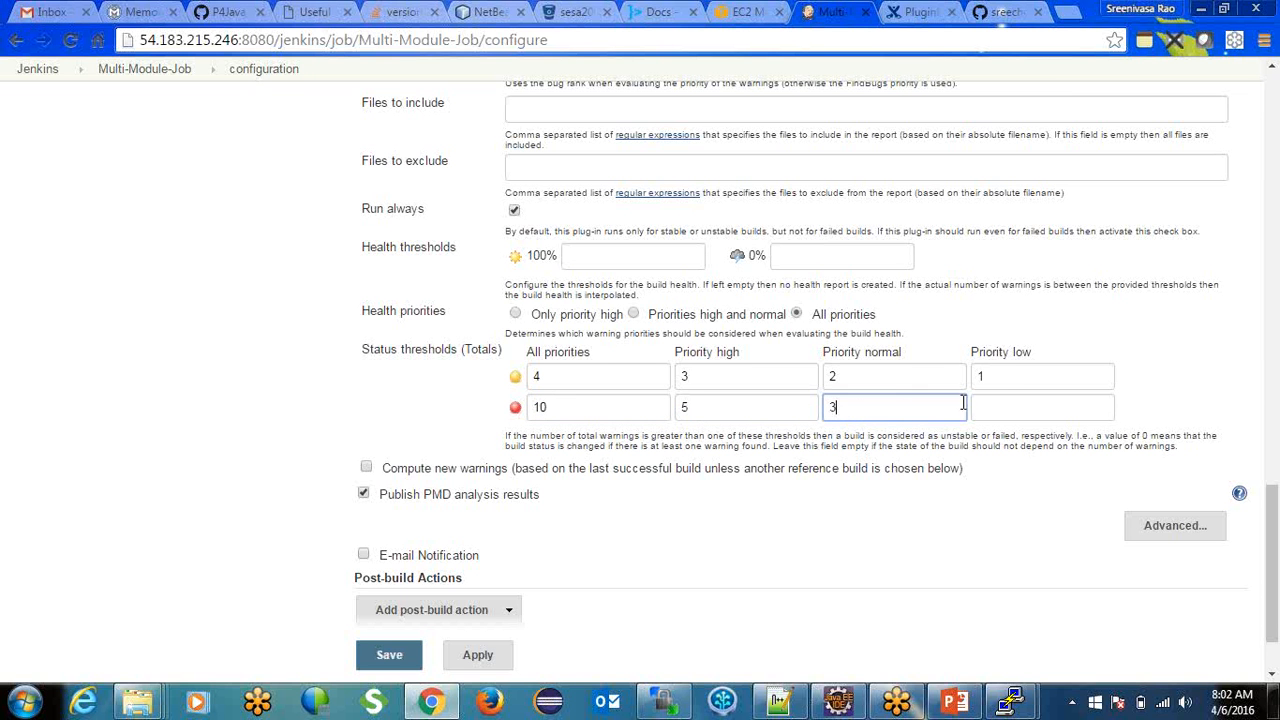
pyautogui.click(1010, 405)
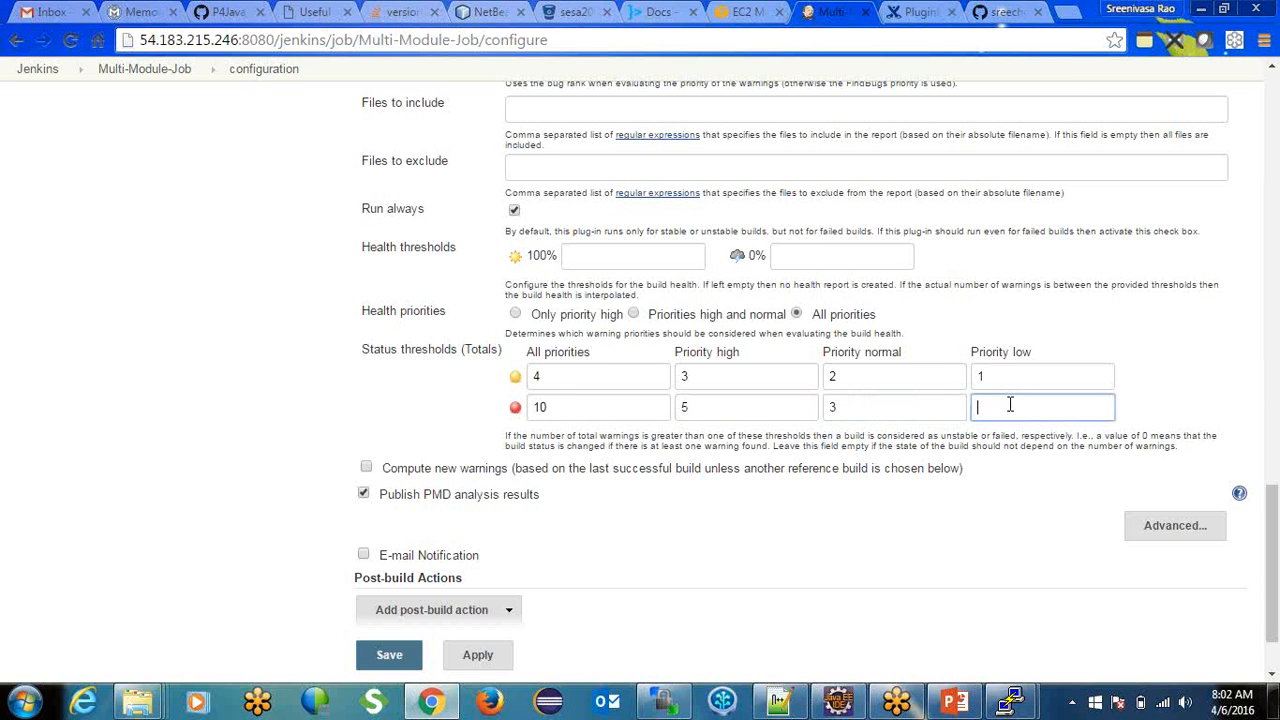
pyautogui.click(834, 496)
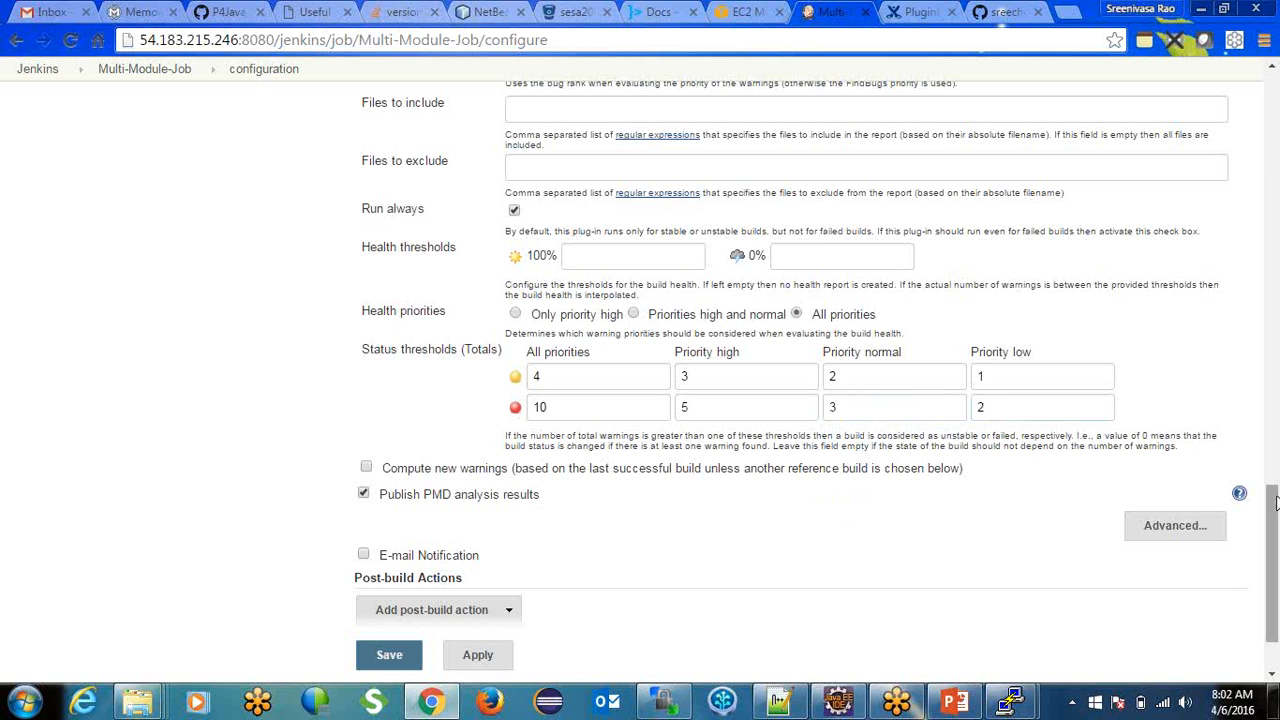
pyautogui.scroll(-2, 714, 492)
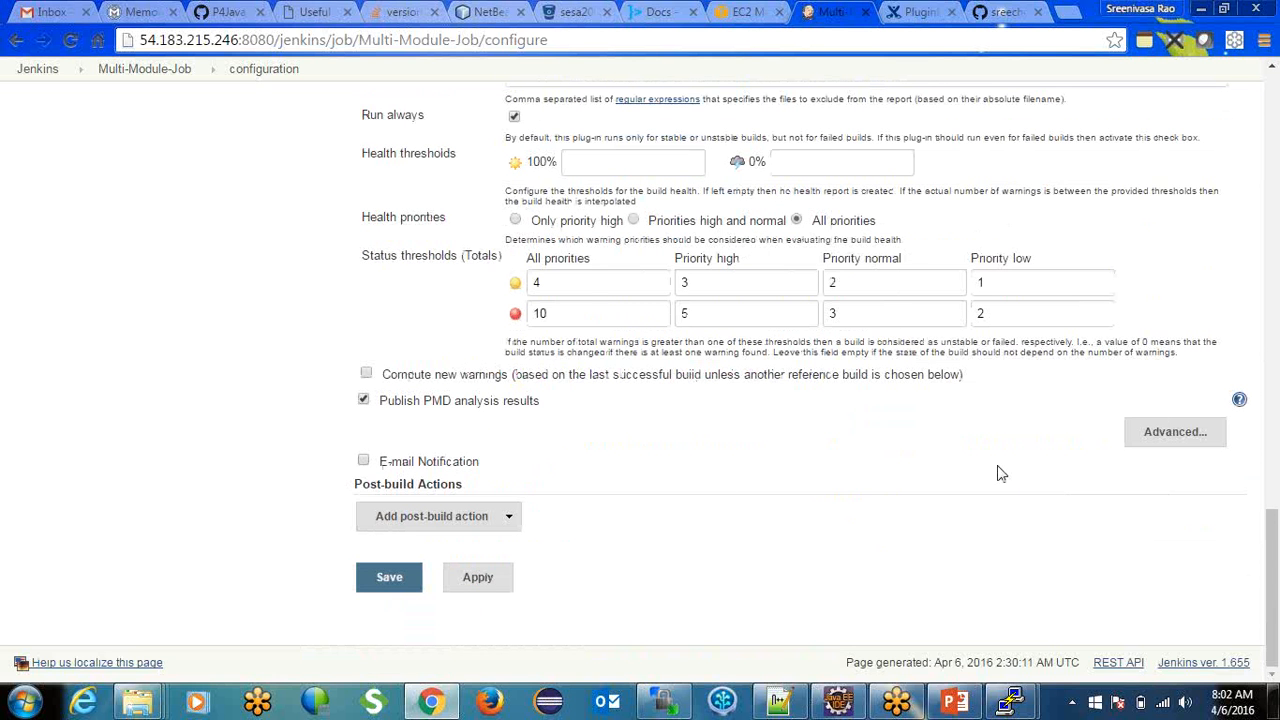
# Expand PMD's advanced settings and enter unstable thresholds 4, 3, 2, 1
pyautogui.click(1159, 430)
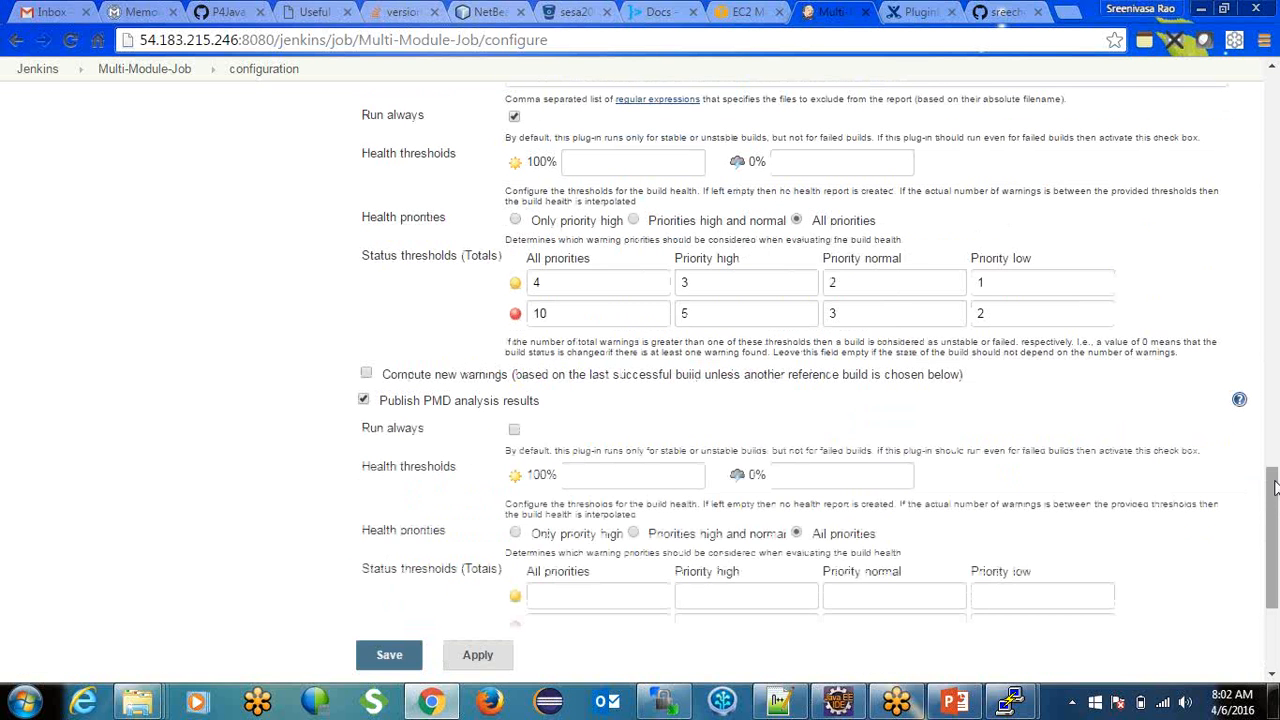
pyautogui.moveTo(1275, 487); pyautogui.dragTo(1275, 545)
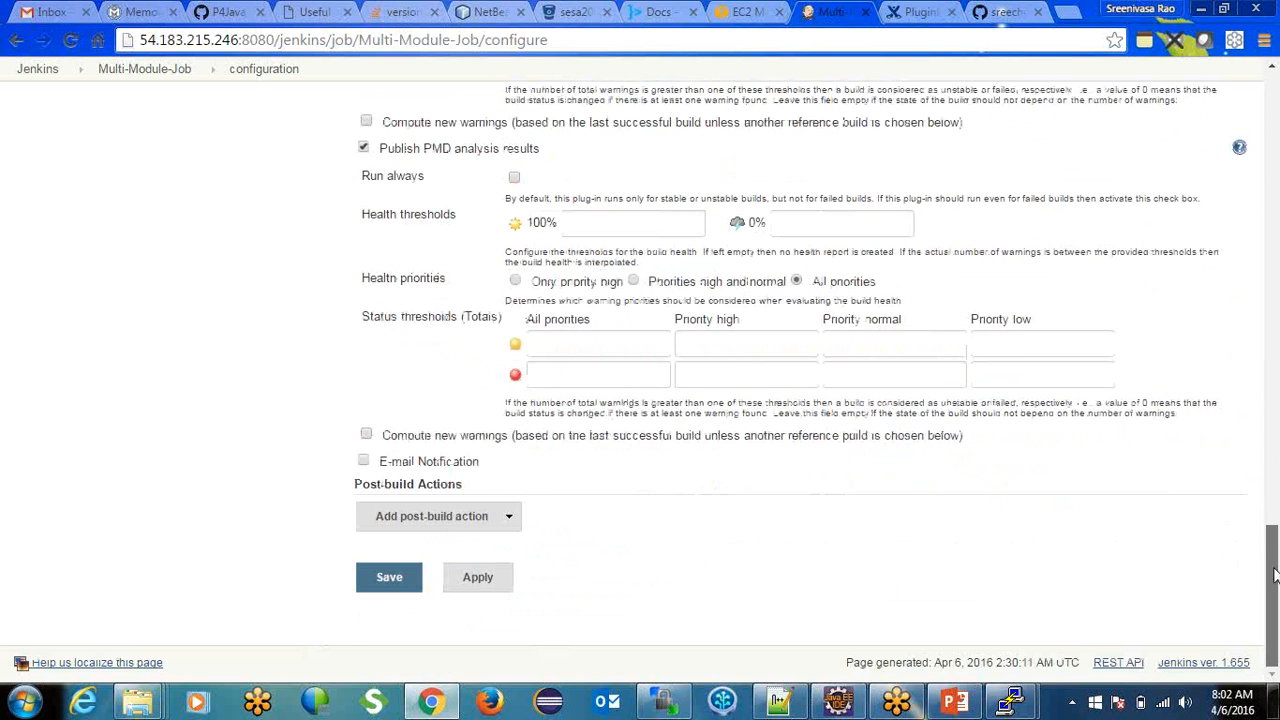
pyautogui.click(644, 347)
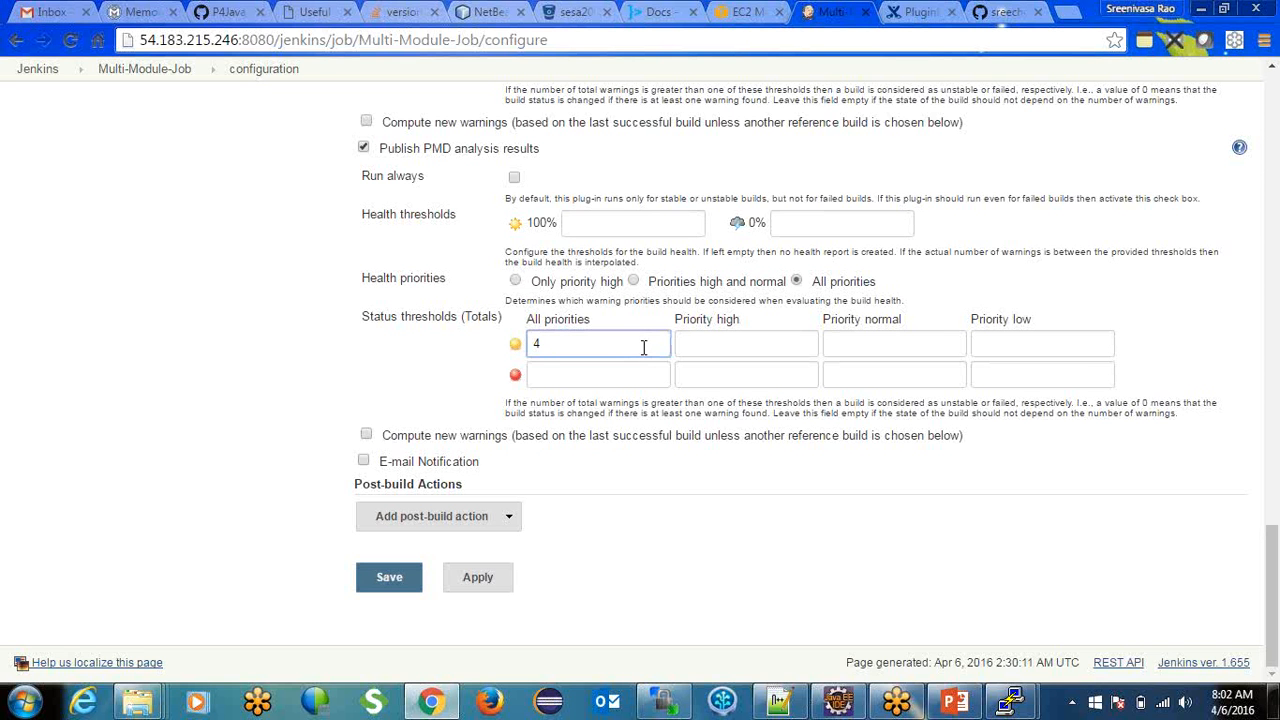
pyautogui.press('Tab')
pyautogui.press('Tab')
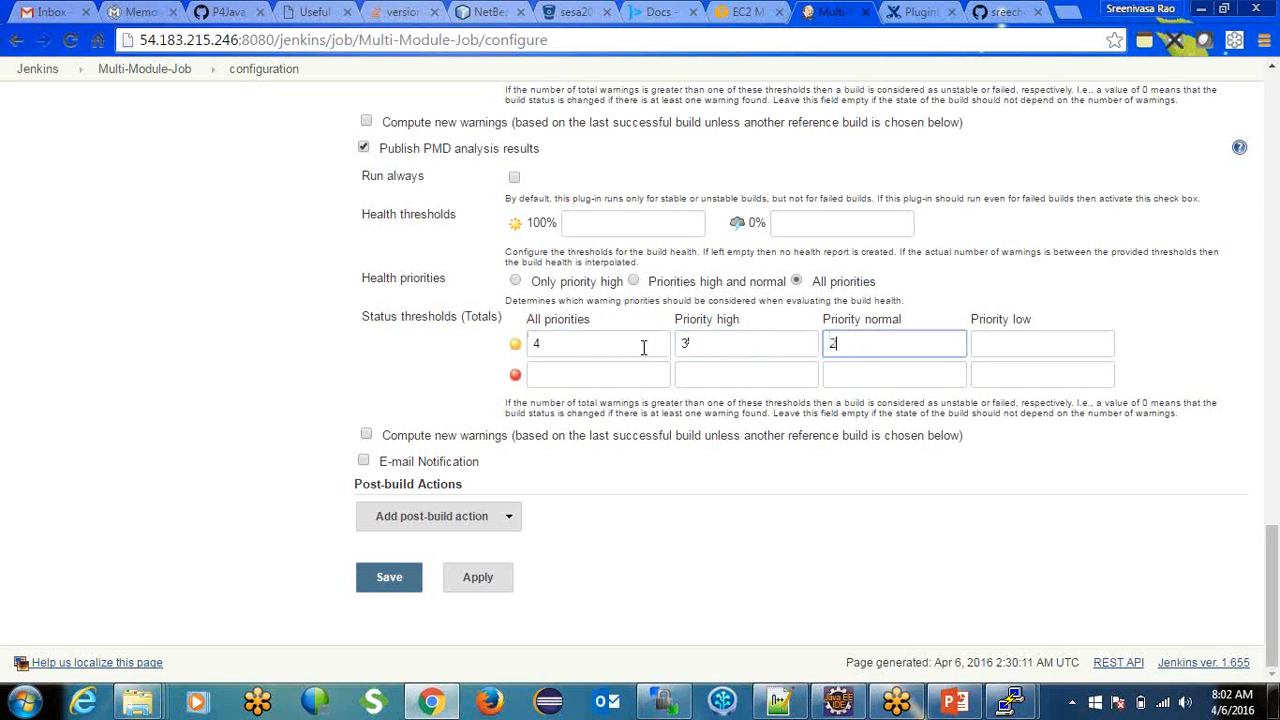
pyautogui.write('2')
pyautogui.press('Tab')
# Enter PMD failed-build thresholds 5, 4, 3, 1 and save the job configuration
pyautogui.press('Tab')
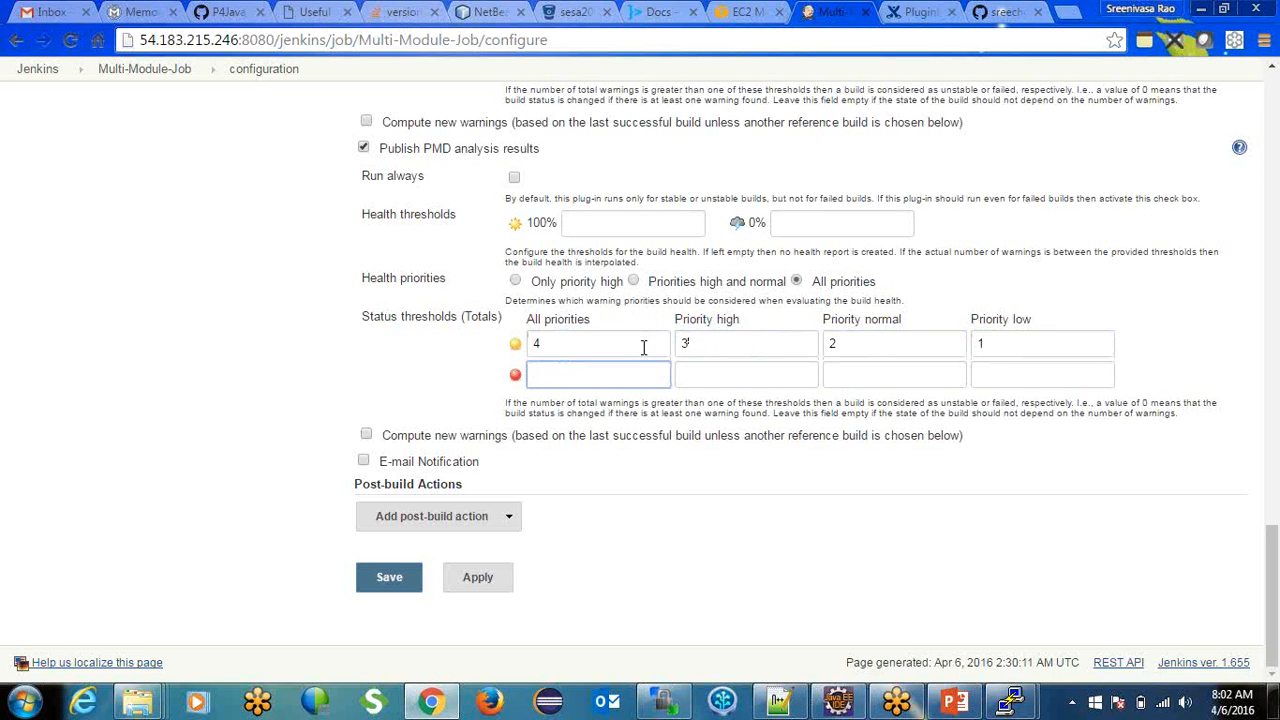
pyautogui.write('5')
pyautogui.press('Tab')
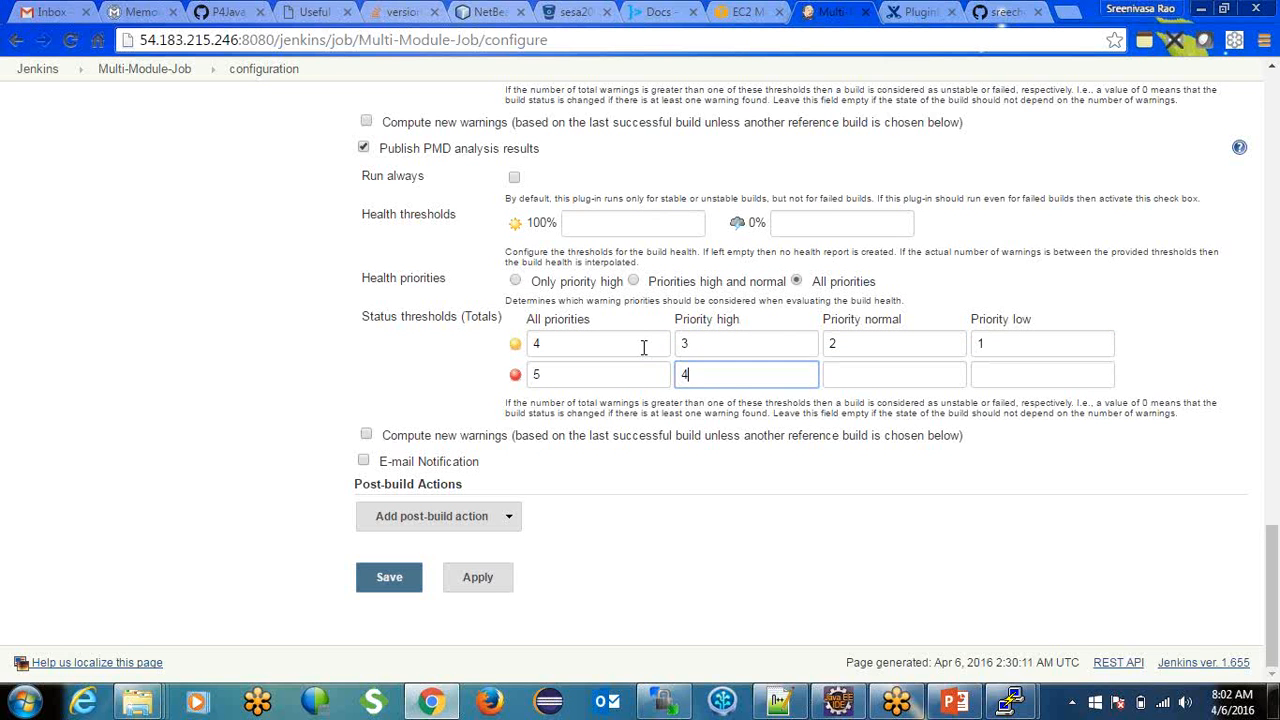
pyautogui.press('Tab')
pyautogui.press('Tab')
pyautogui.write('1')
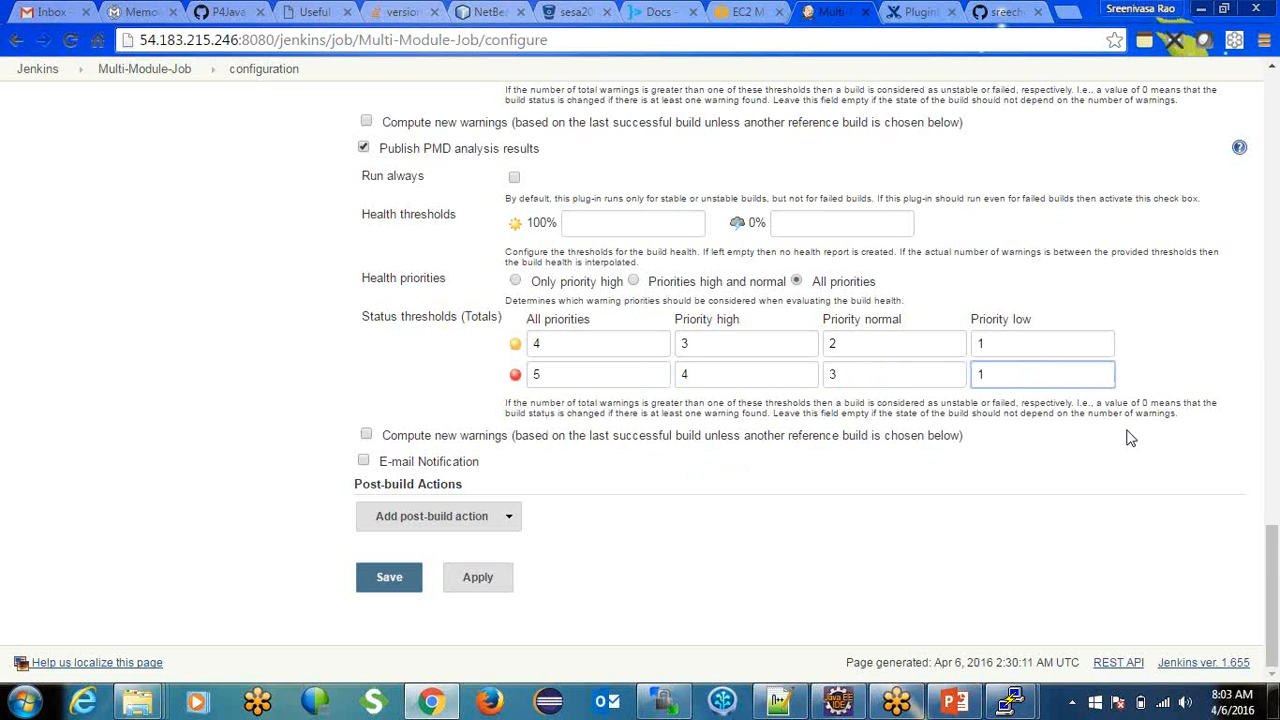
pyautogui.moveTo(1270, 535); pyautogui.dragTo(1276, 560)
pyautogui.click(382, 583)
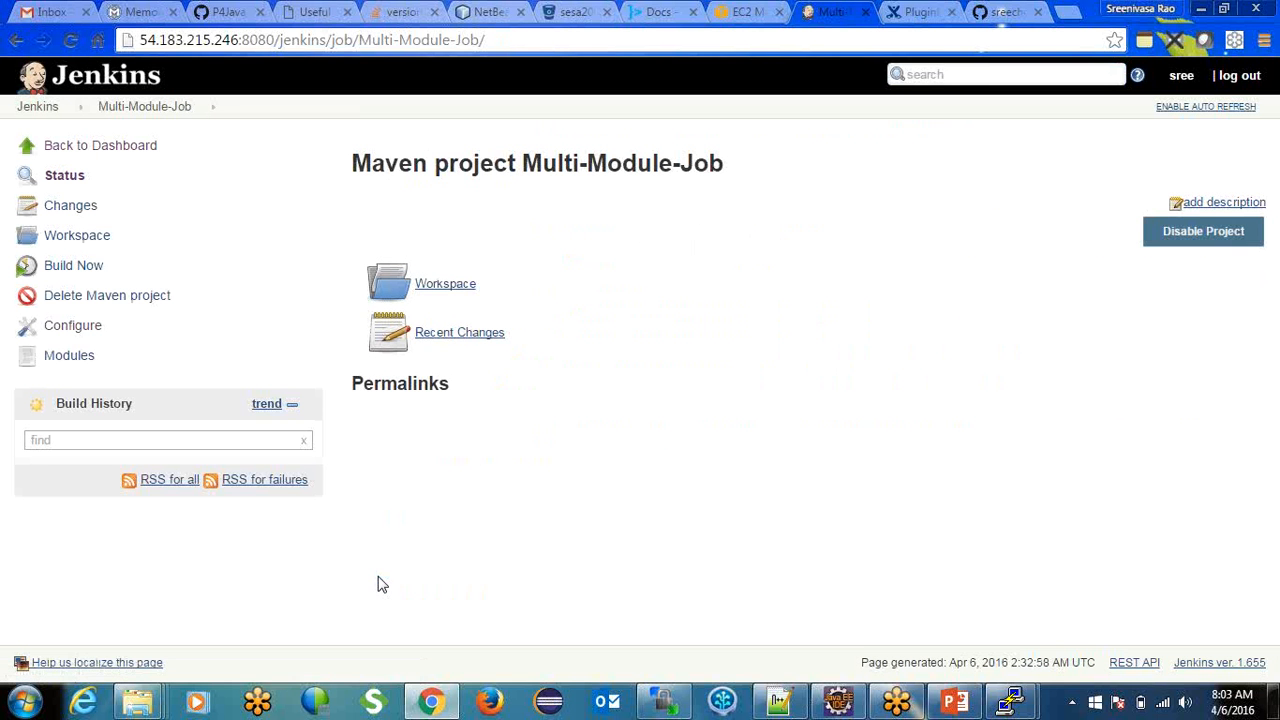
# Run Build Now on Multi-Module-Job and open build #1's details from Build History
pyautogui.click(88, 270)
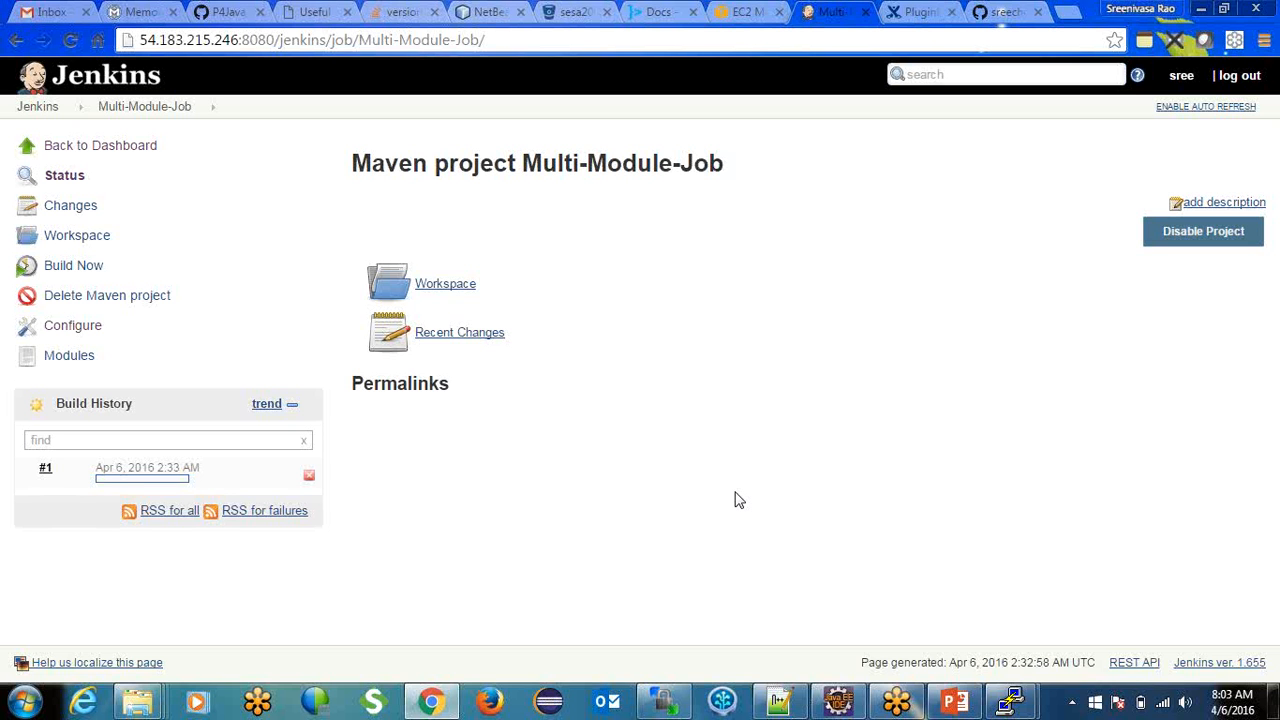
pyautogui.moveTo(206, 476)
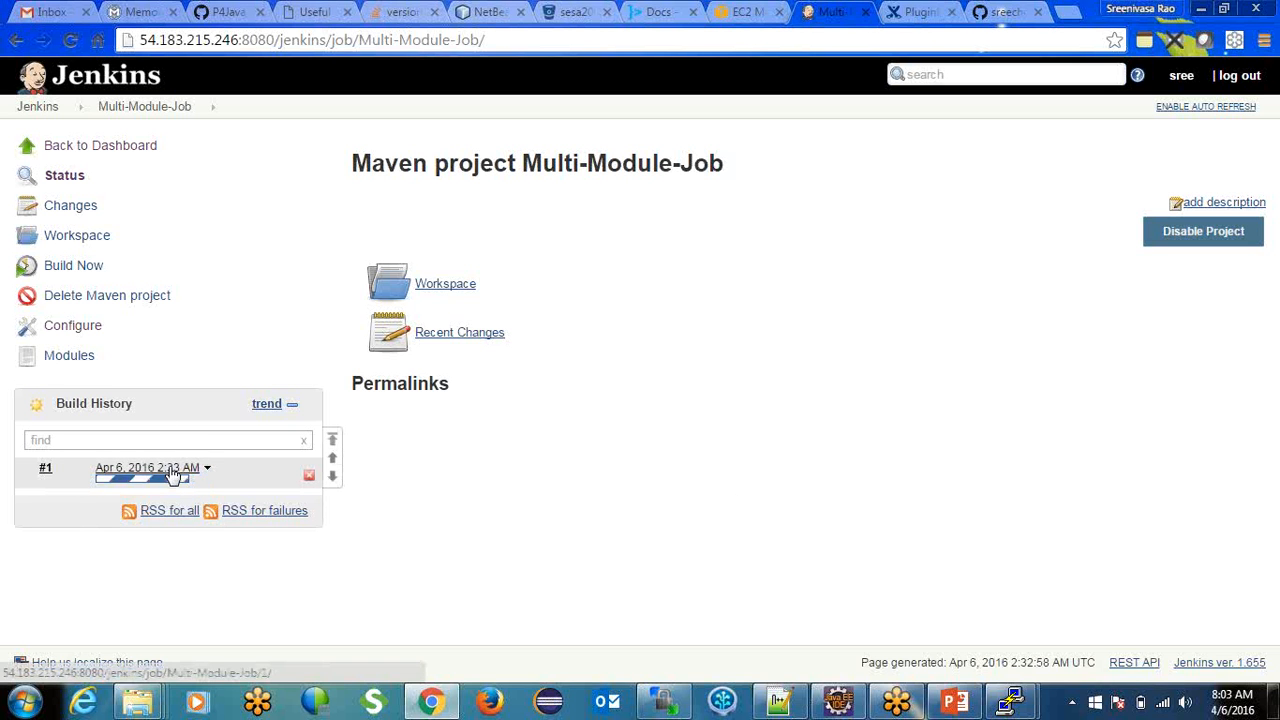
pyautogui.click(172, 476)
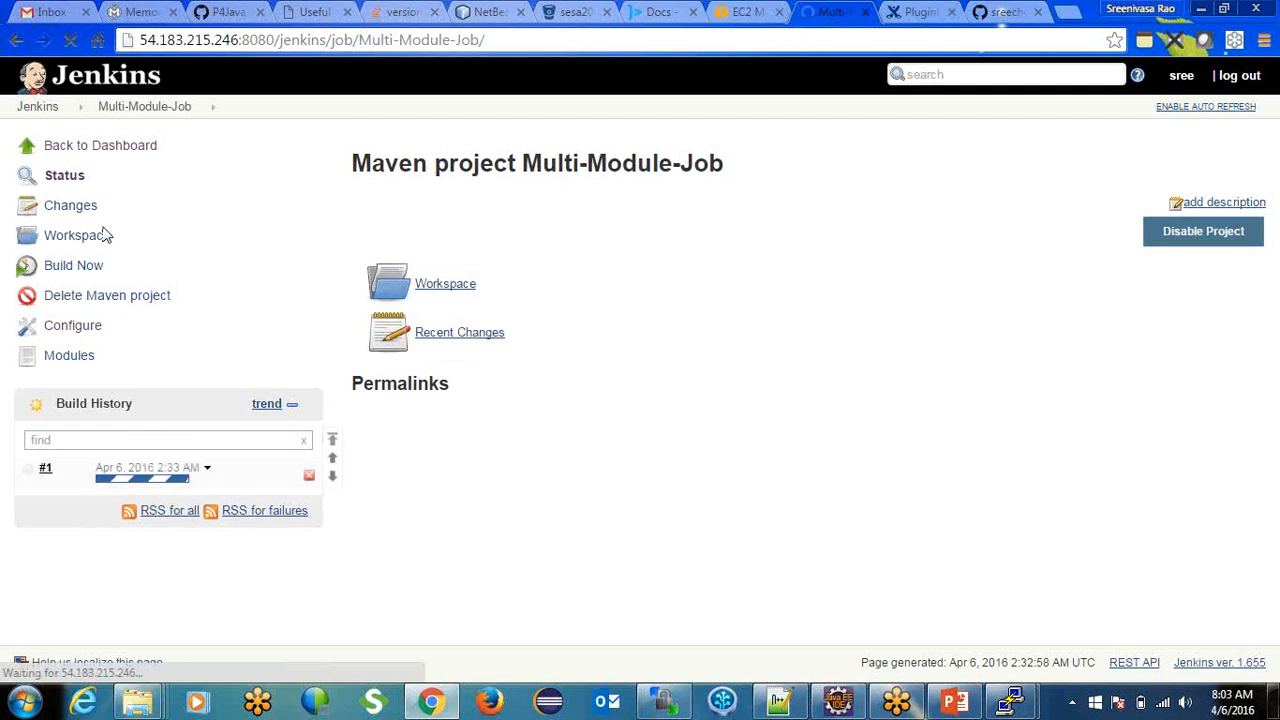
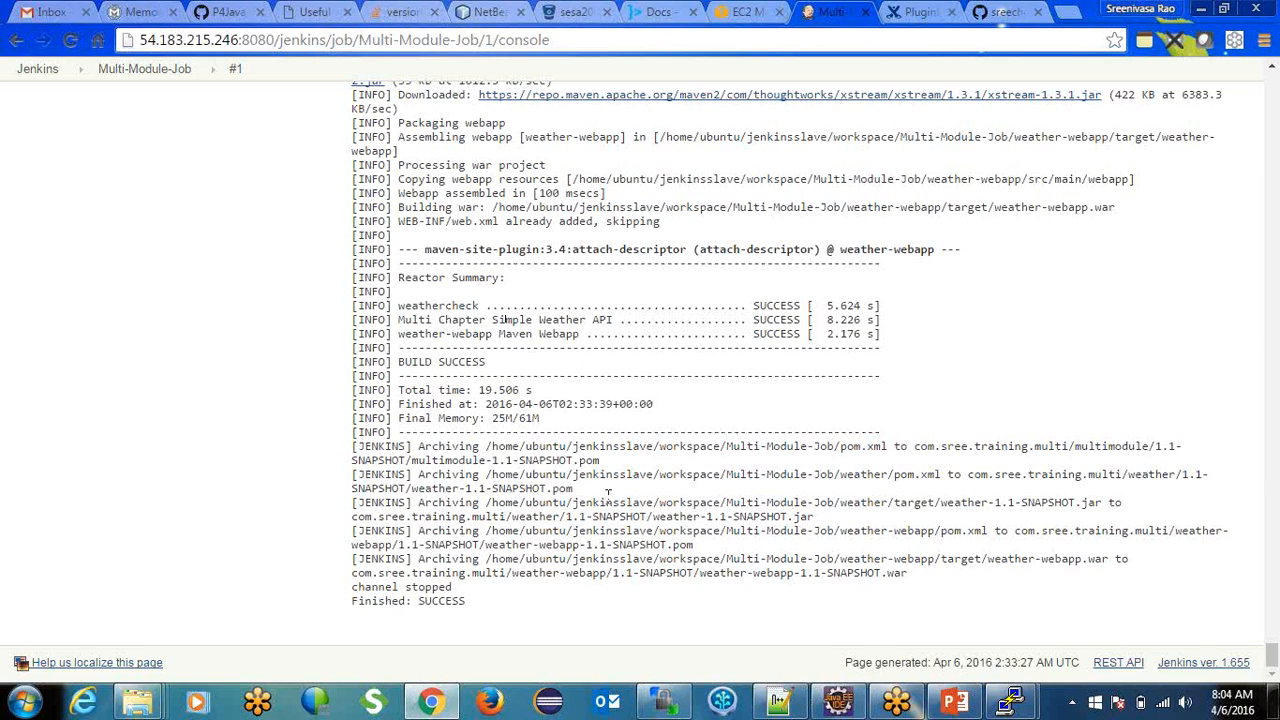
# Scroll through build #1's console output to the end of the log
pyautogui.click(1270, 390)
pyautogui.click(1270, 390)
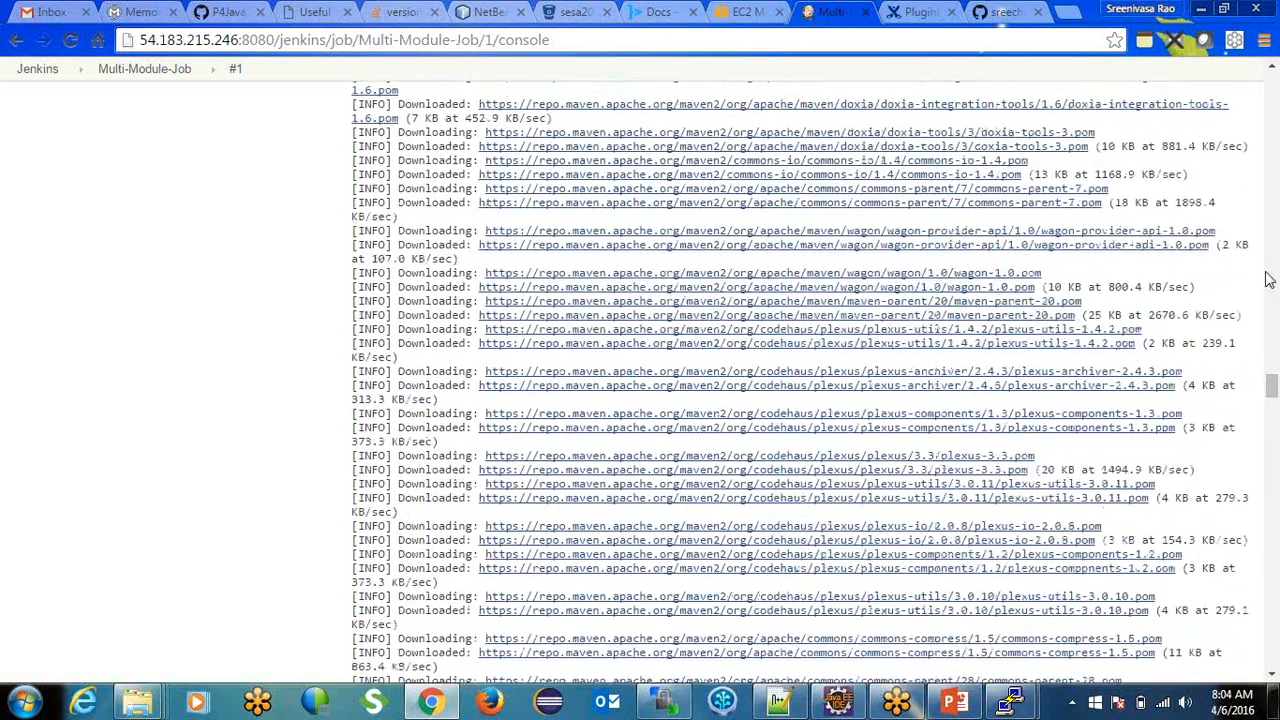
pyautogui.click(1268, 279)
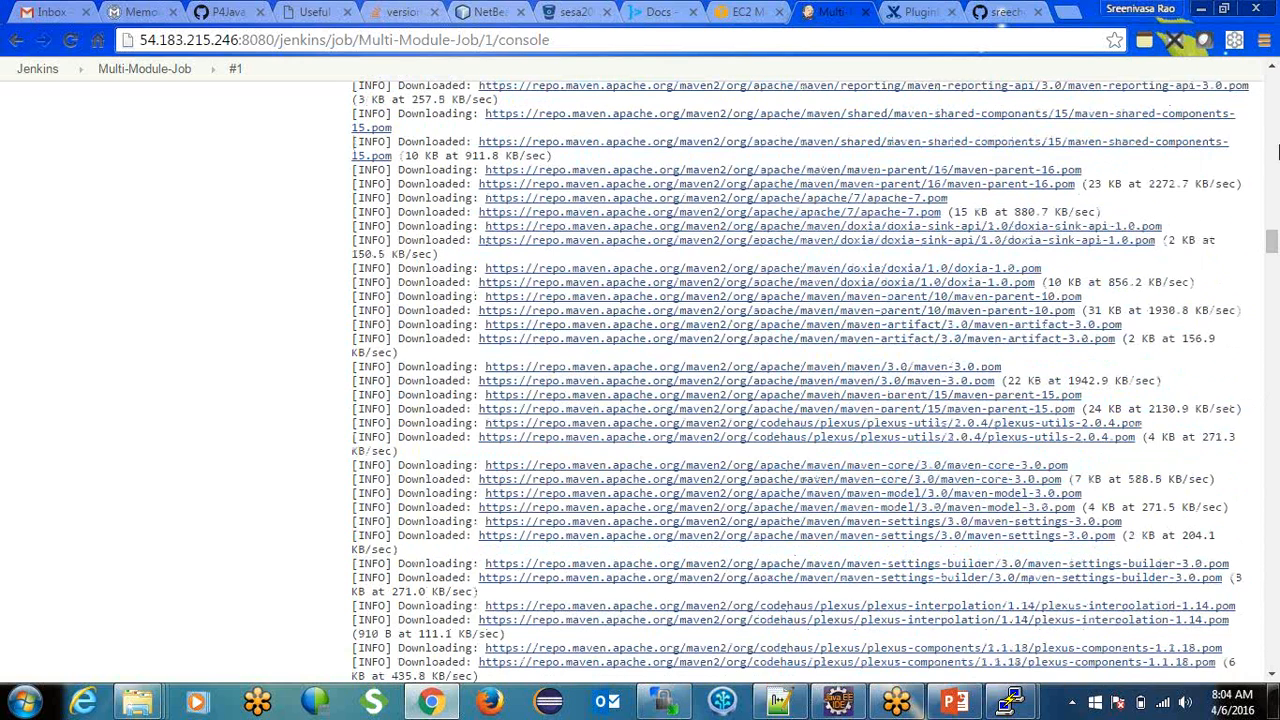
pyautogui.moveTo(1272, 241); pyautogui.dragTo(1273, 78)
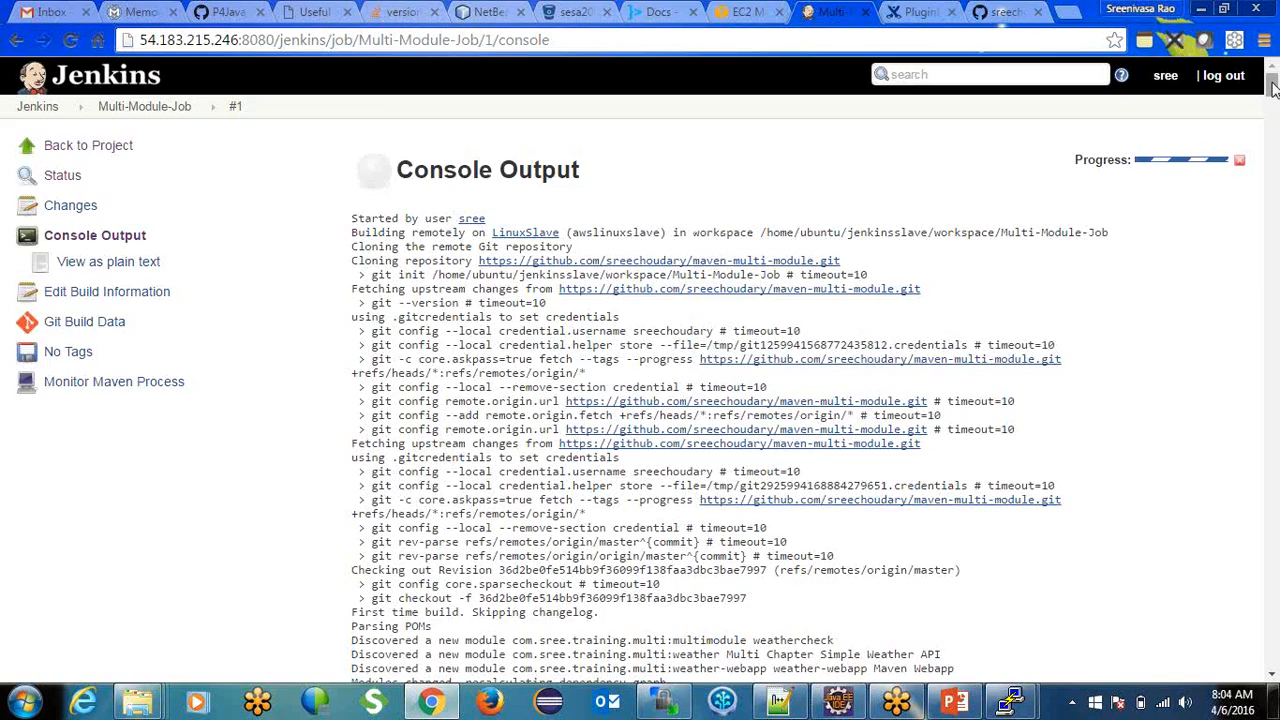
pyautogui.scroll(-1, 1274, 113)
pyautogui.moveTo(1274, 113)
pyautogui.mouseDown()
pyautogui.moveTo(1268, 556)
pyautogui.moveTo(1271, 80)
pyautogui.mouseUp()
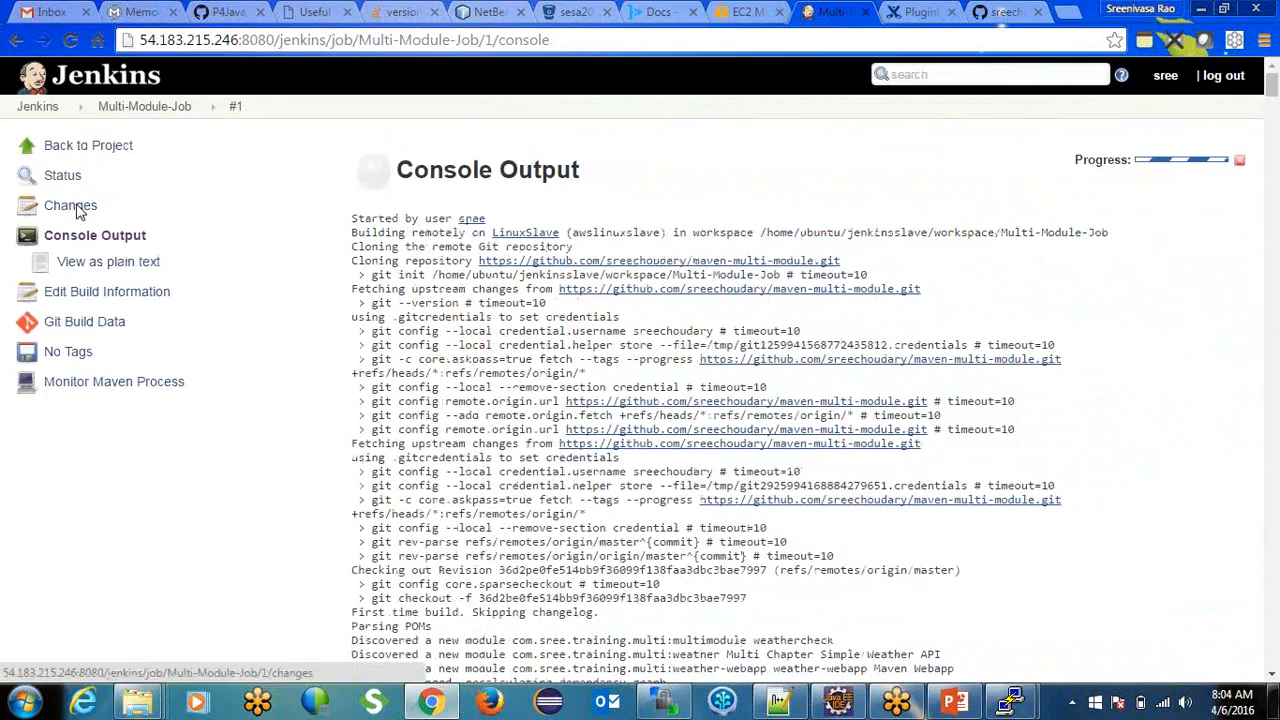
# Go to Multi-Module-Job's configuration page, then bring WinSCP to the front
pyautogui.click(155, 107)
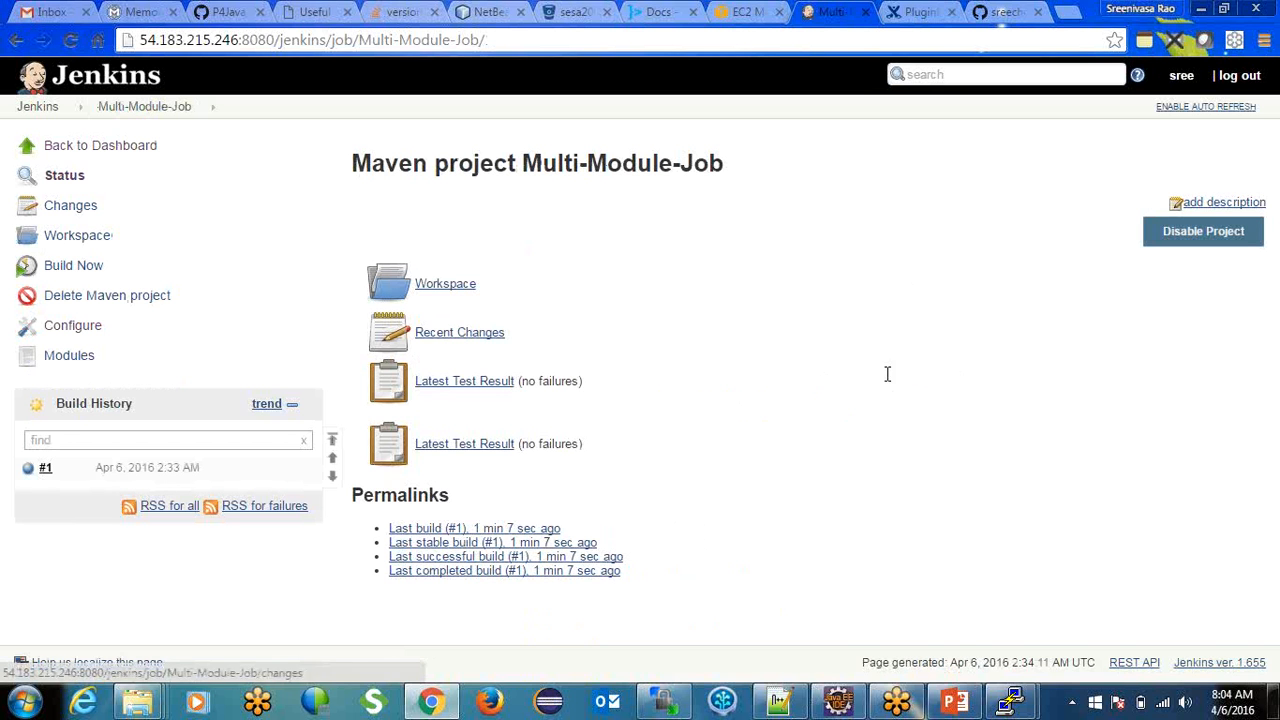
pyautogui.click(84, 330)
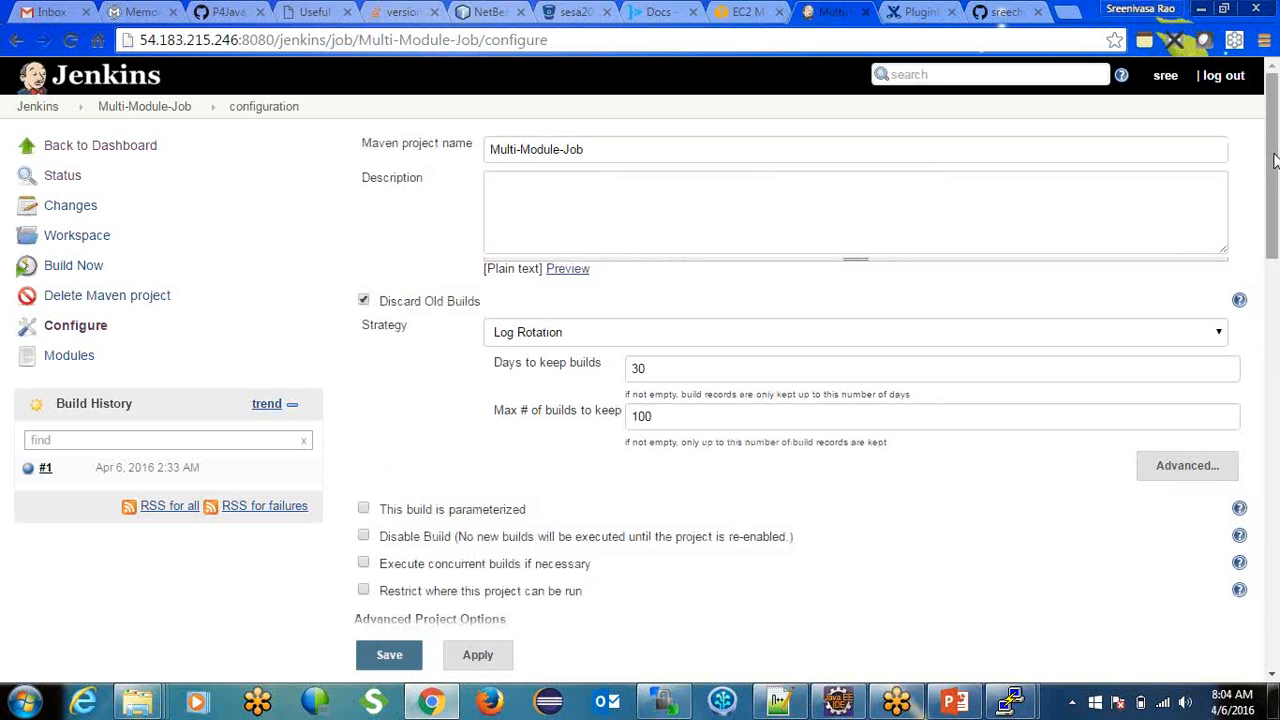
pyautogui.moveTo(1272, 167); pyautogui.dragTo(1272, 206)
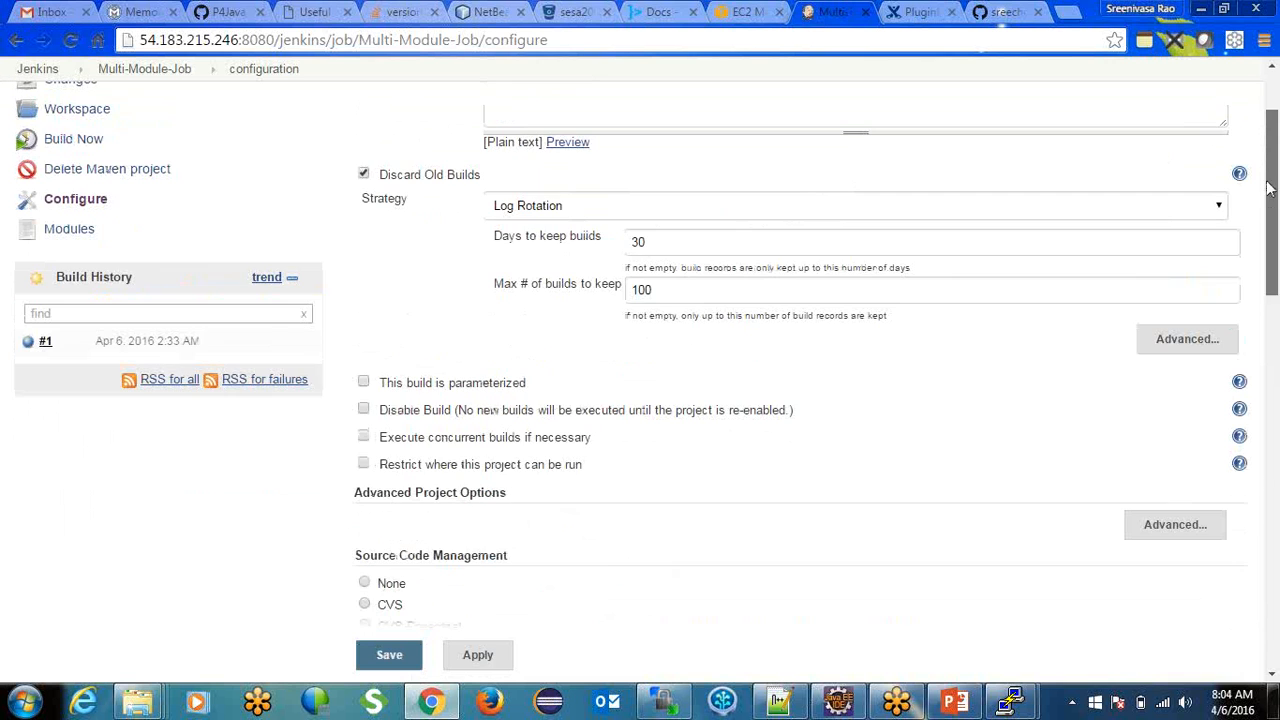
pyautogui.click(680, 706)
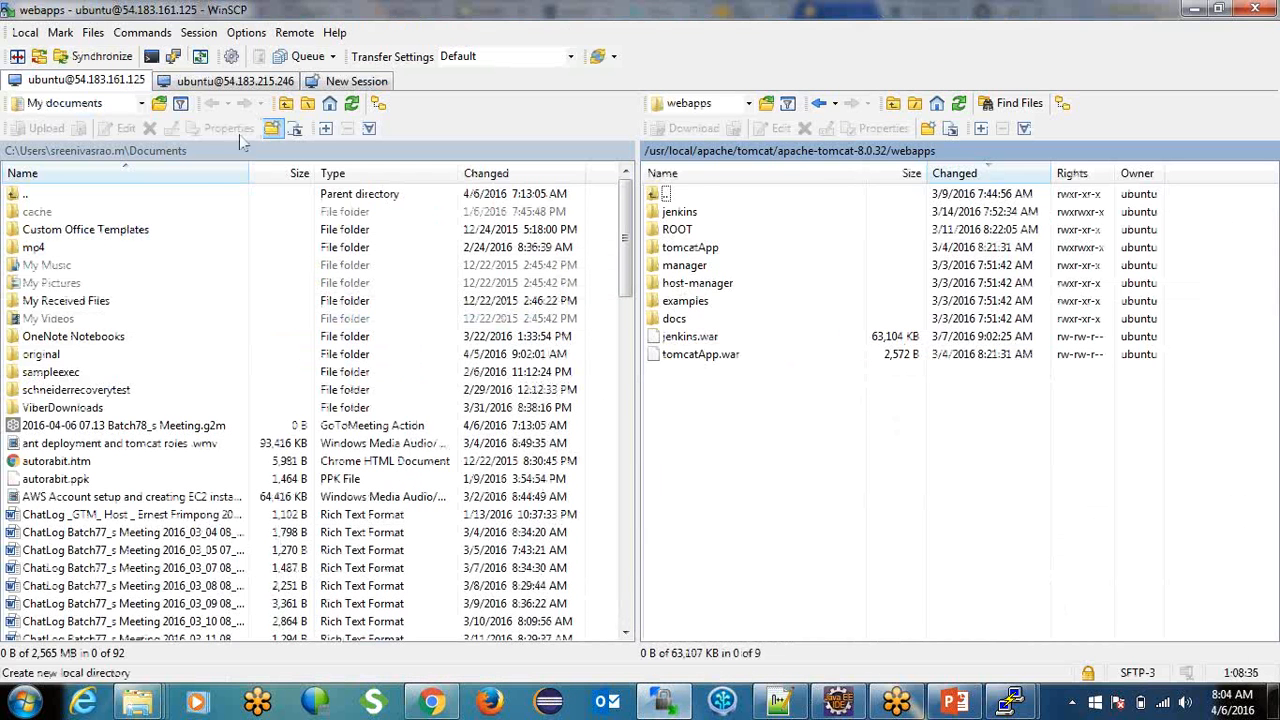
# In the 54.183.215.246 session, open /home/ubuntu/.jenkins/workspace and refresh the listing
pyautogui.click(212, 84)
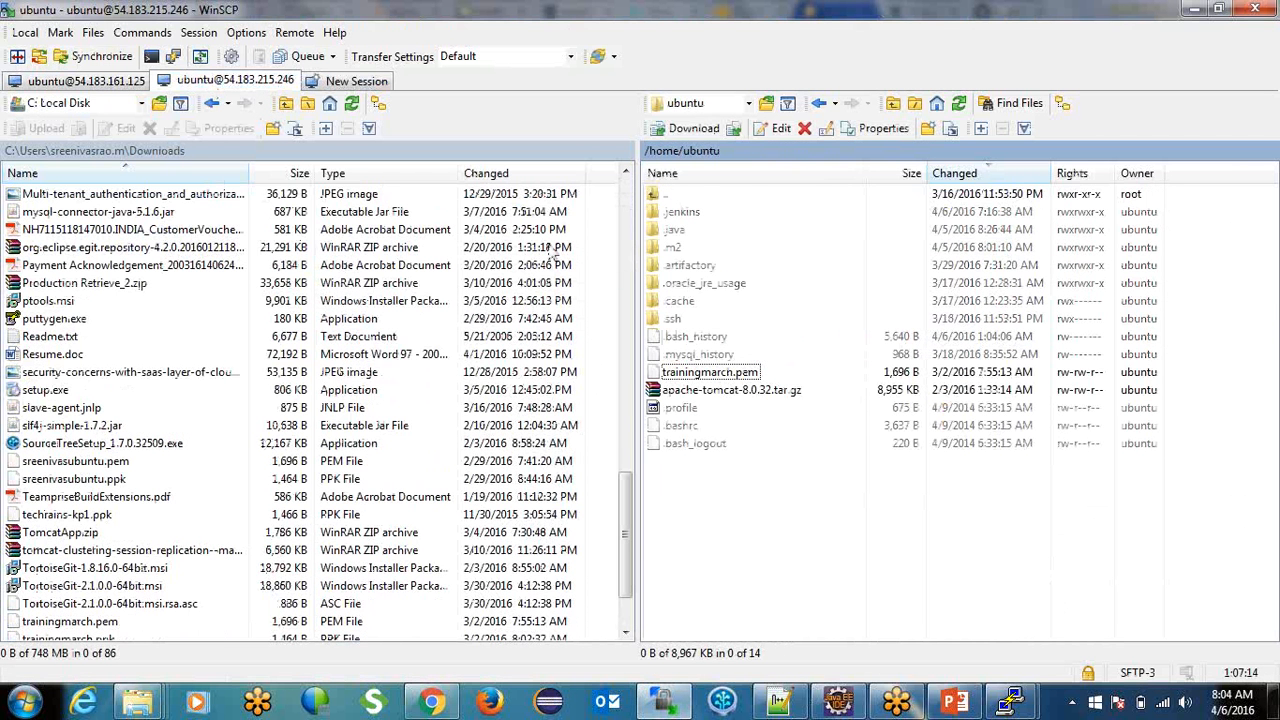
pyautogui.click(753, 156)
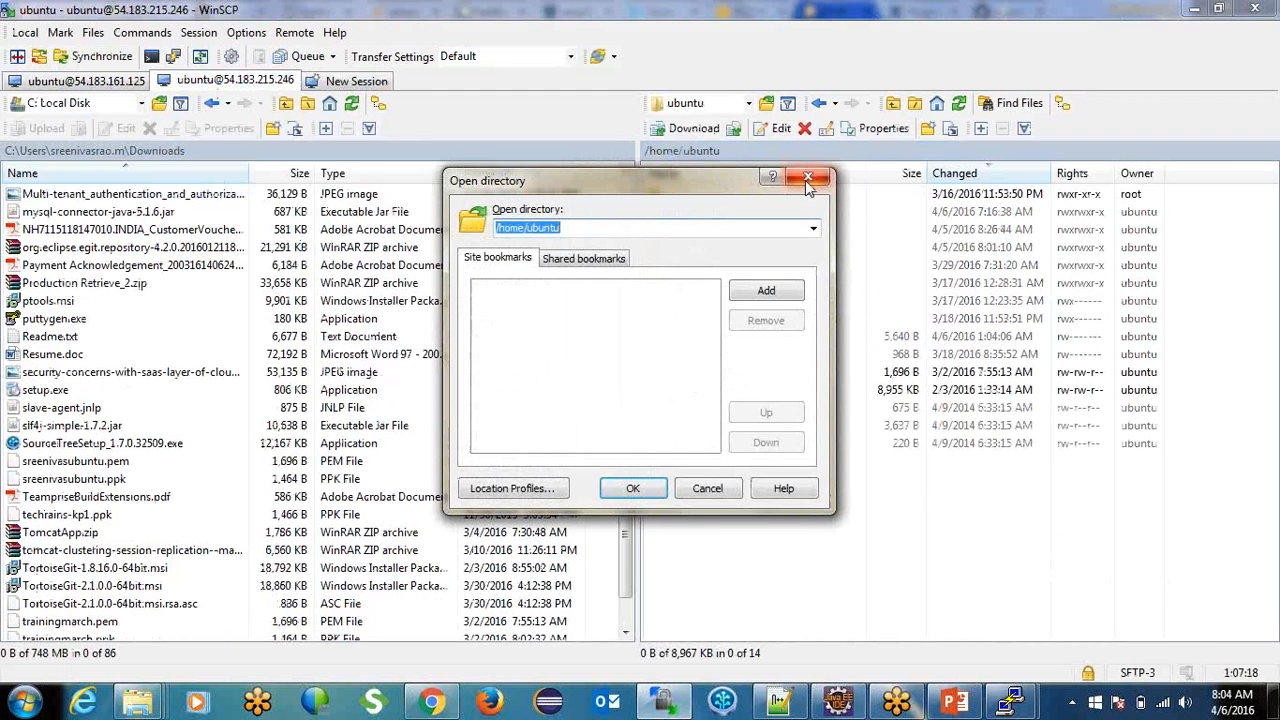
pyautogui.press('Escape')
pyautogui.doubleClick(688, 213)
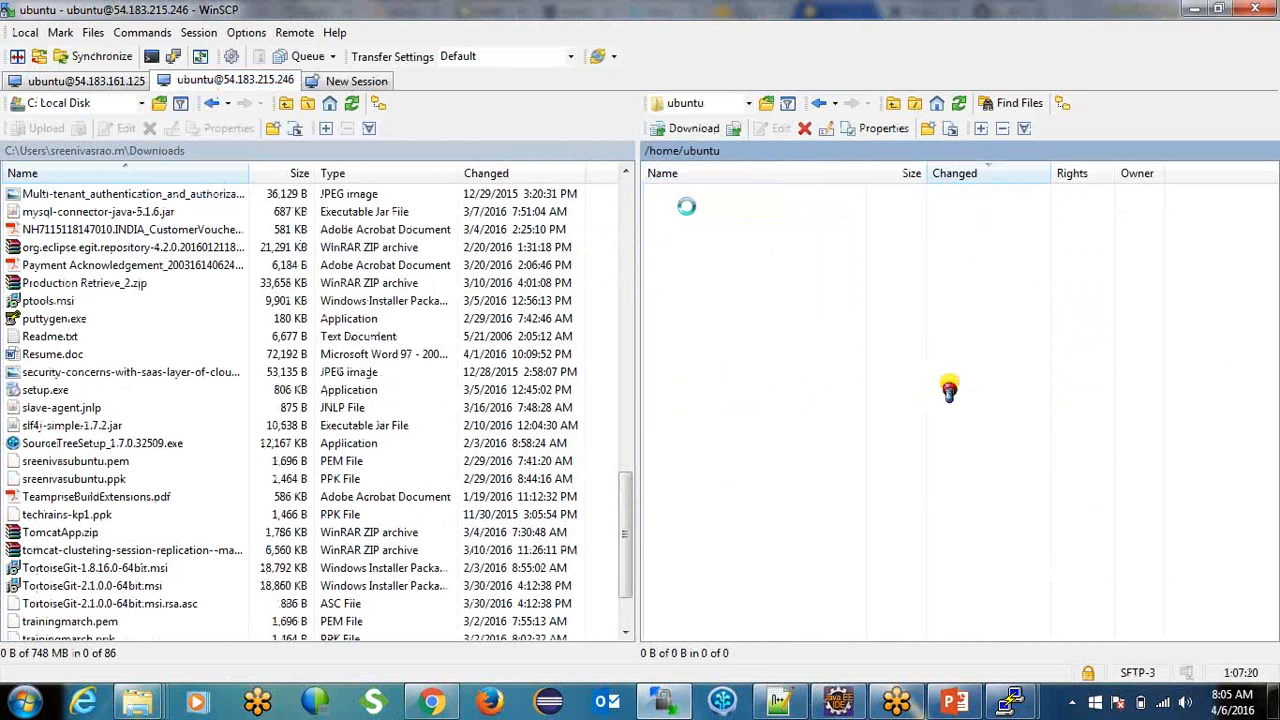
pyautogui.doubleClick(680, 354)
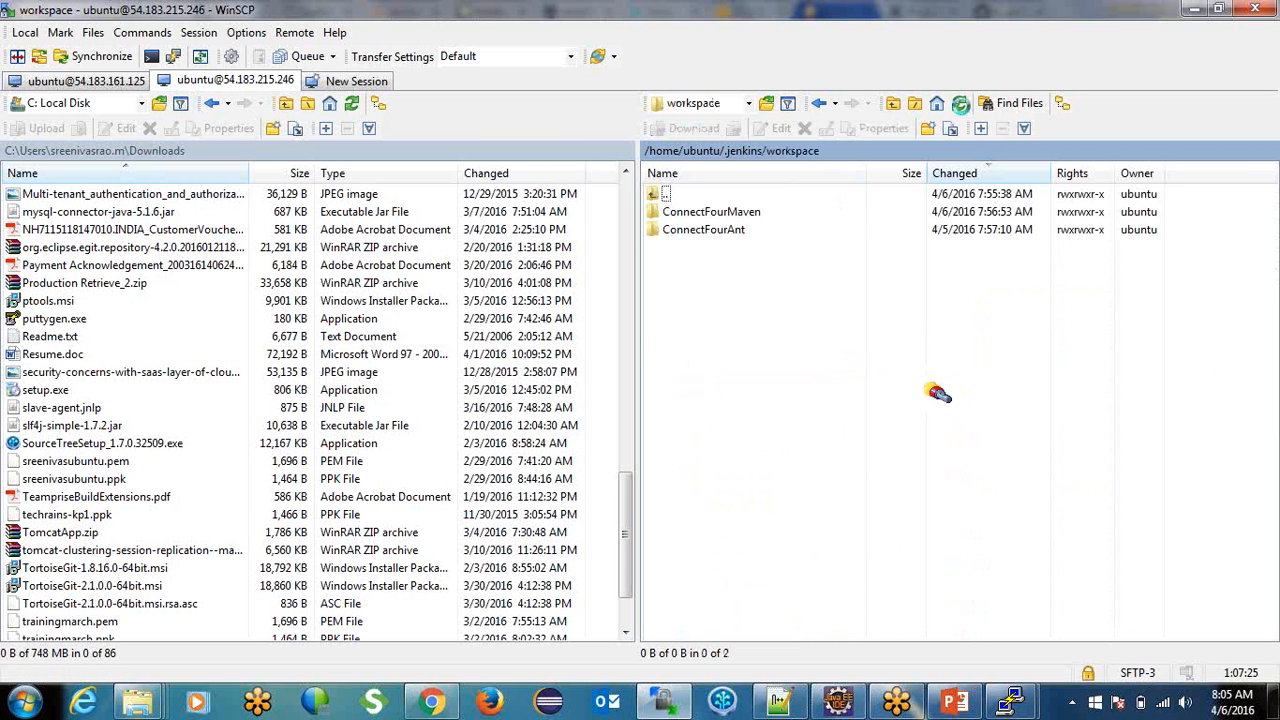
pyautogui.click(962, 105)
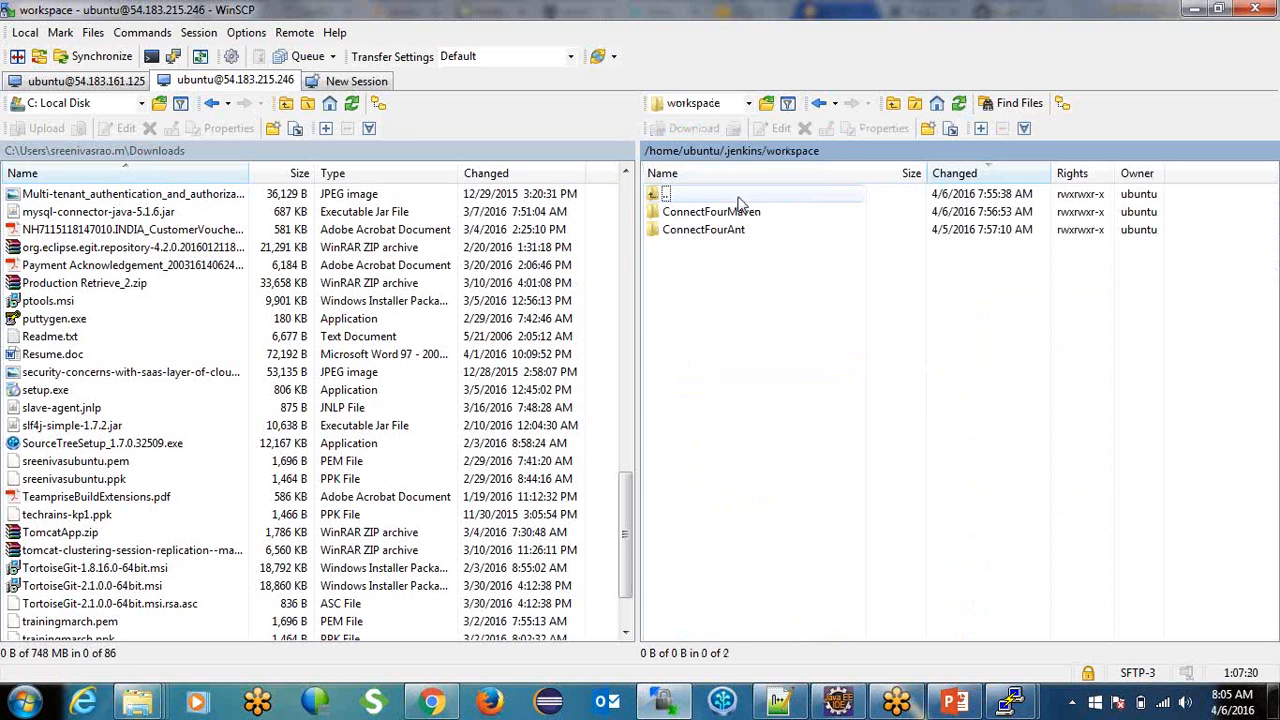
pyautogui.click(958, 106)
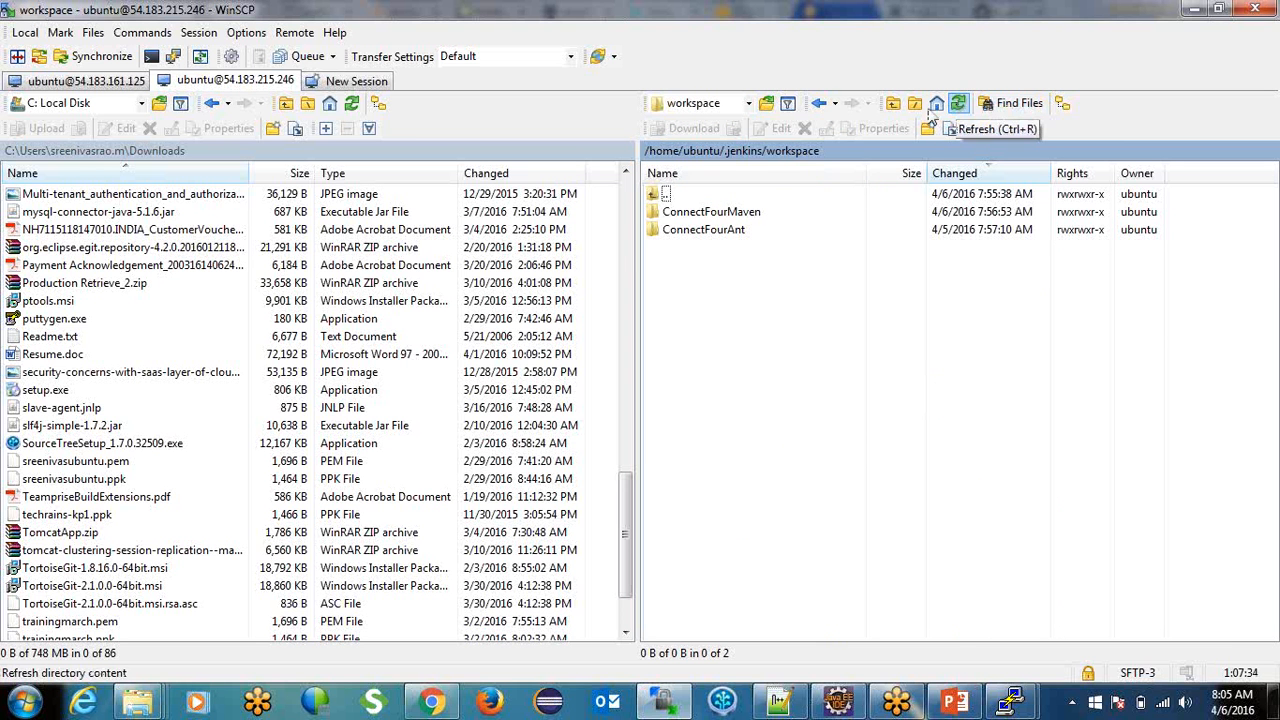
# Re-enter workspace from .jenkins and refresh, showing only ConnectFourMaven and ConnectFourAnt
pyautogui.click(756, 152)
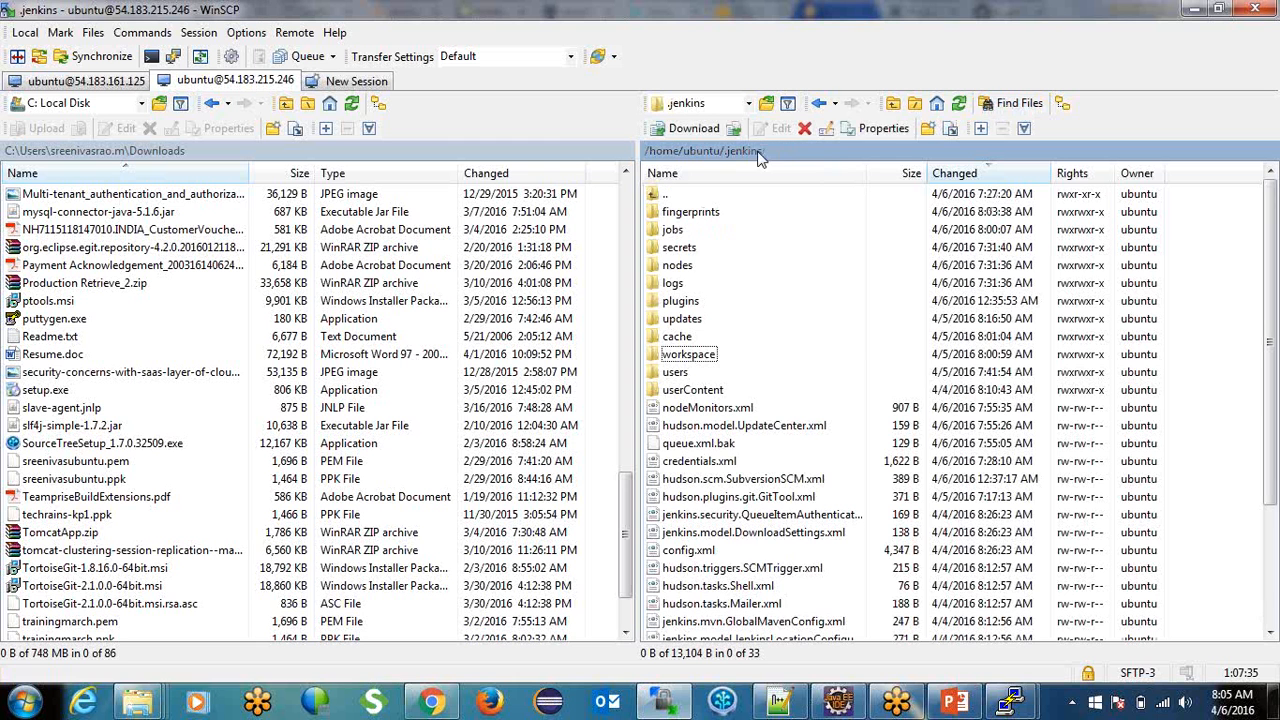
pyautogui.click(957, 103)
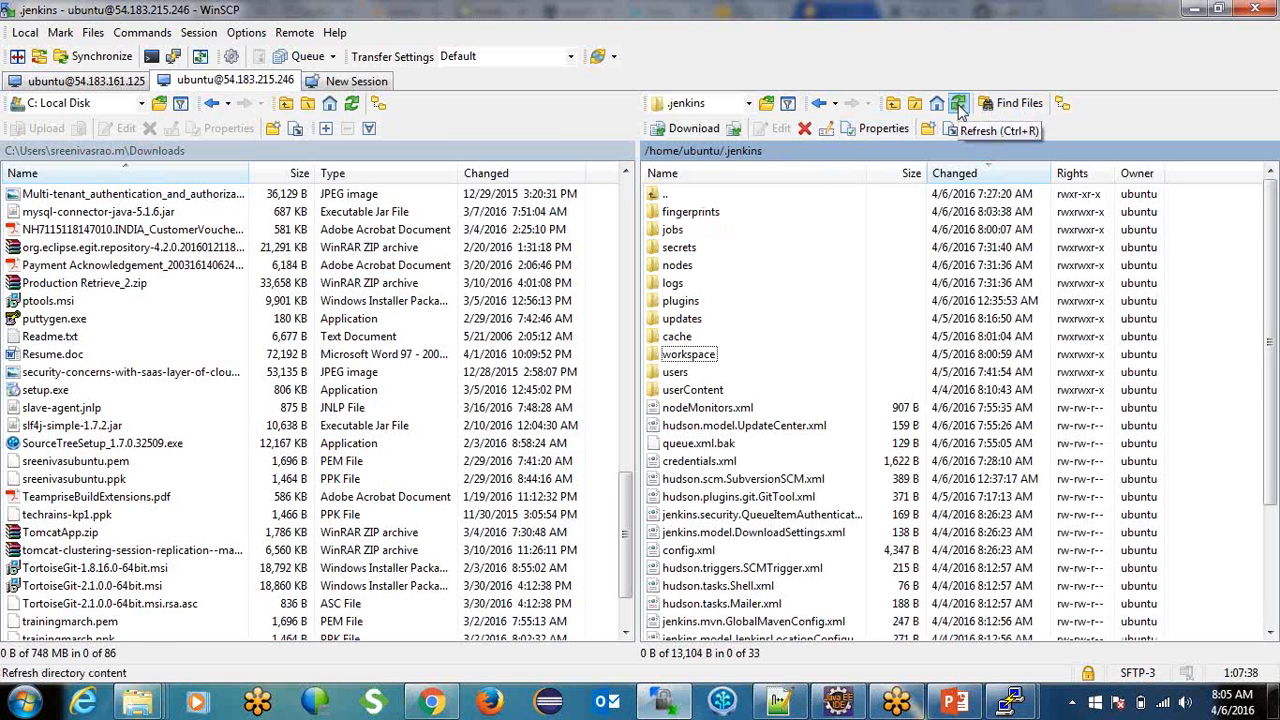
pyautogui.doubleClick(690, 355)
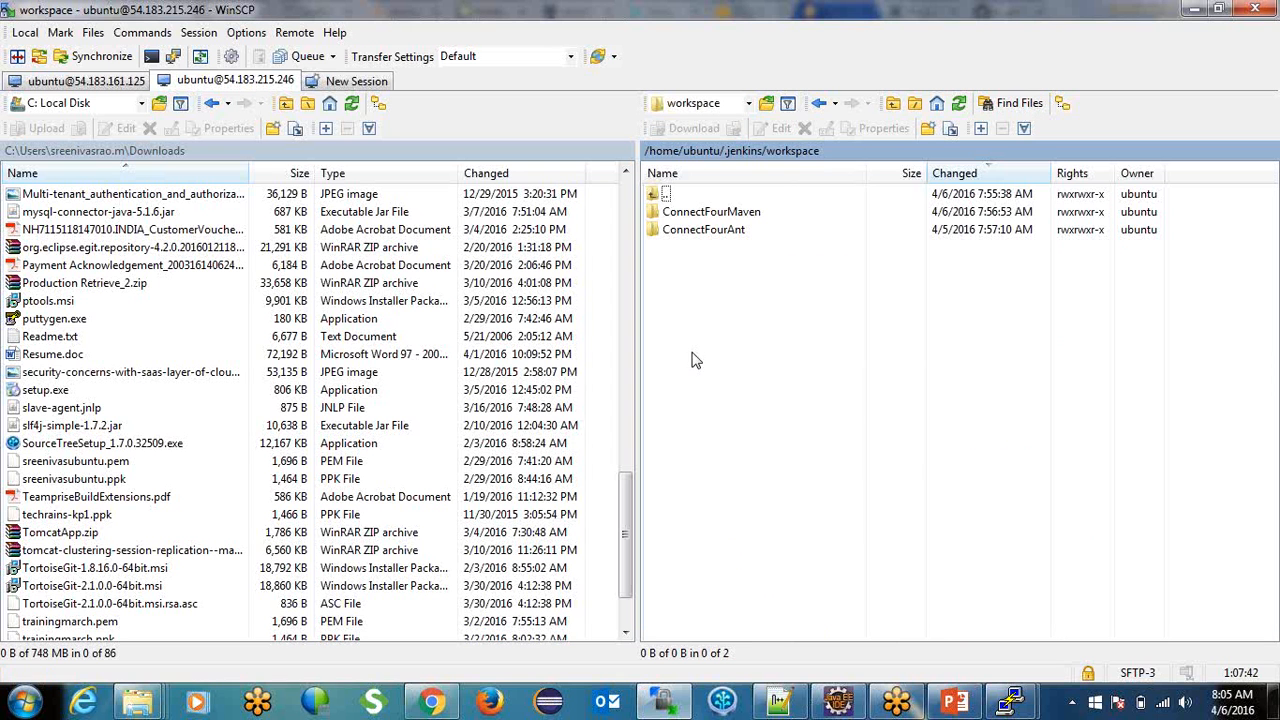
pyautogui.click(960, 106)
pyautogui.click(445, 697)
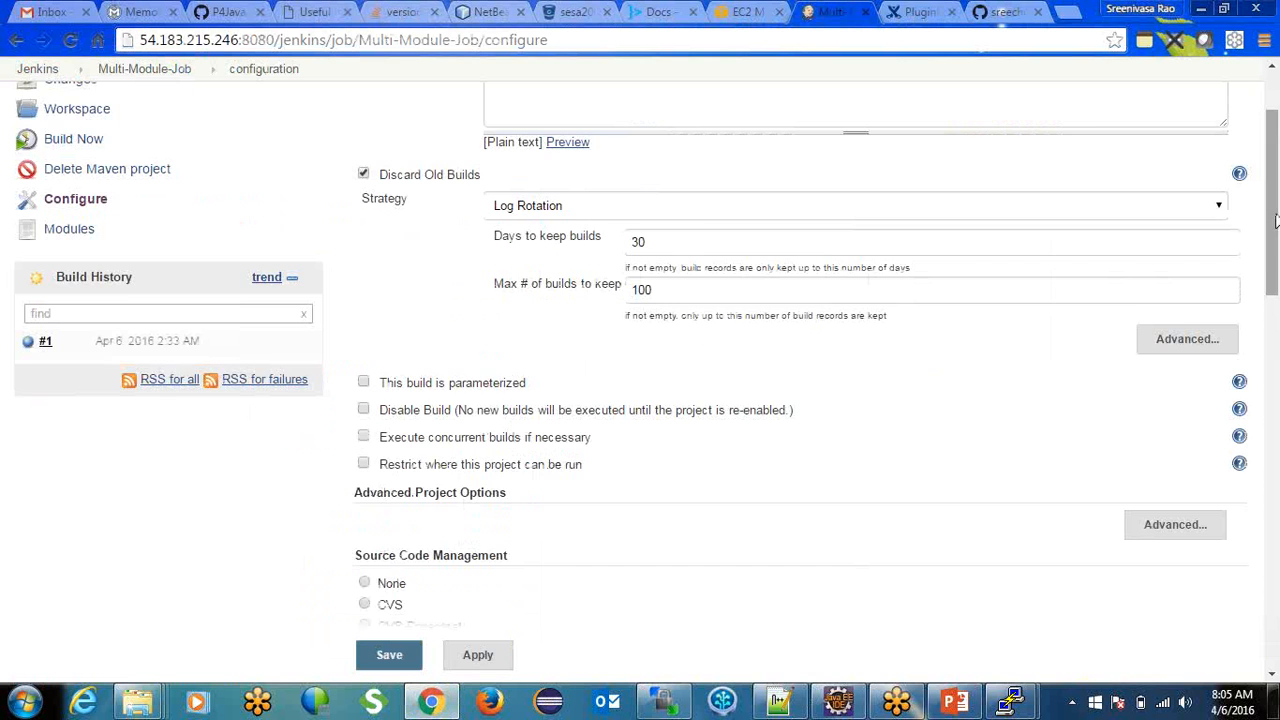
# Open the console output of Multi-Module-Job build #1
pyautogui.moveTo(1275, 220); pyautogui.dragTo(1277, 160)
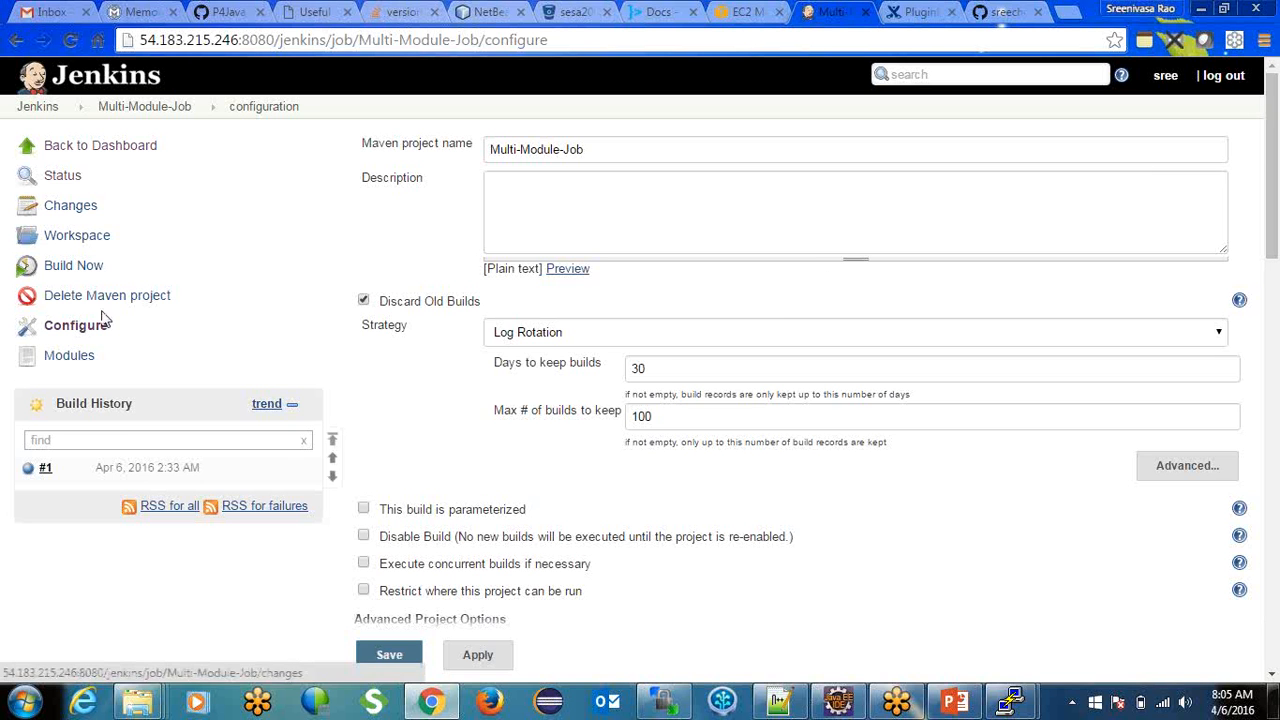
pyautogui.moveTo(57, 477)
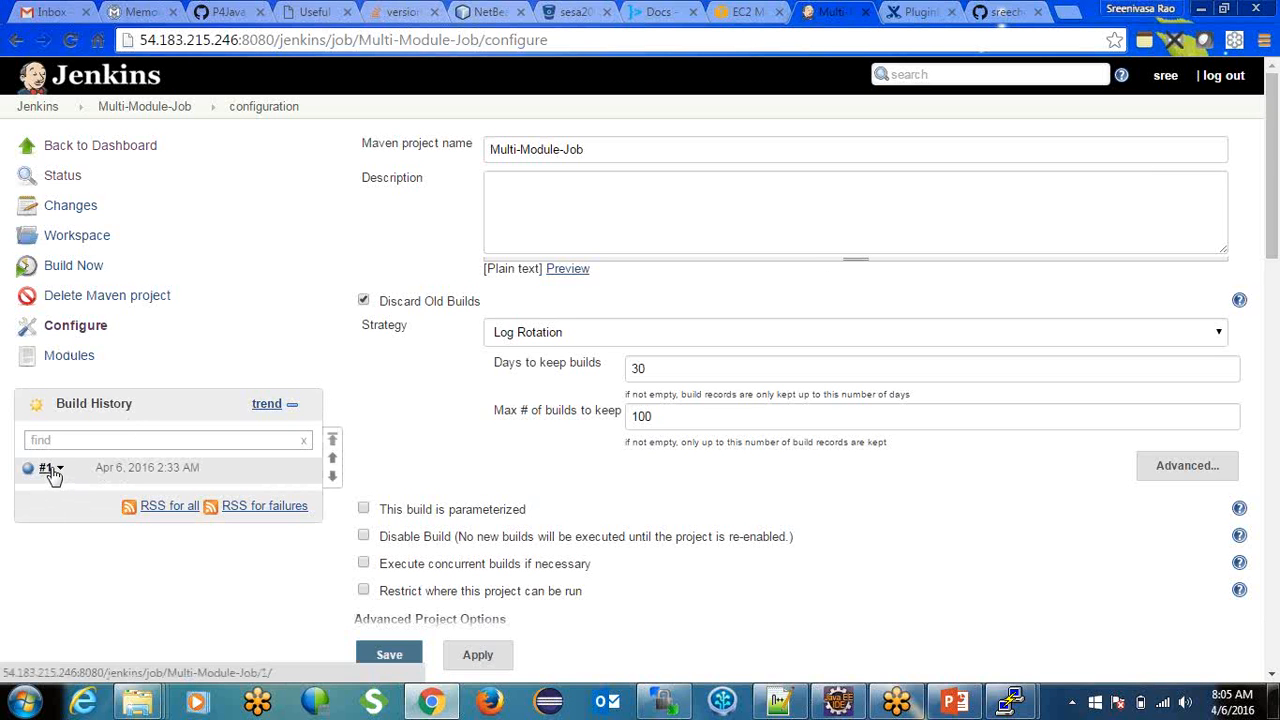
pyautogui.click(50, 469)
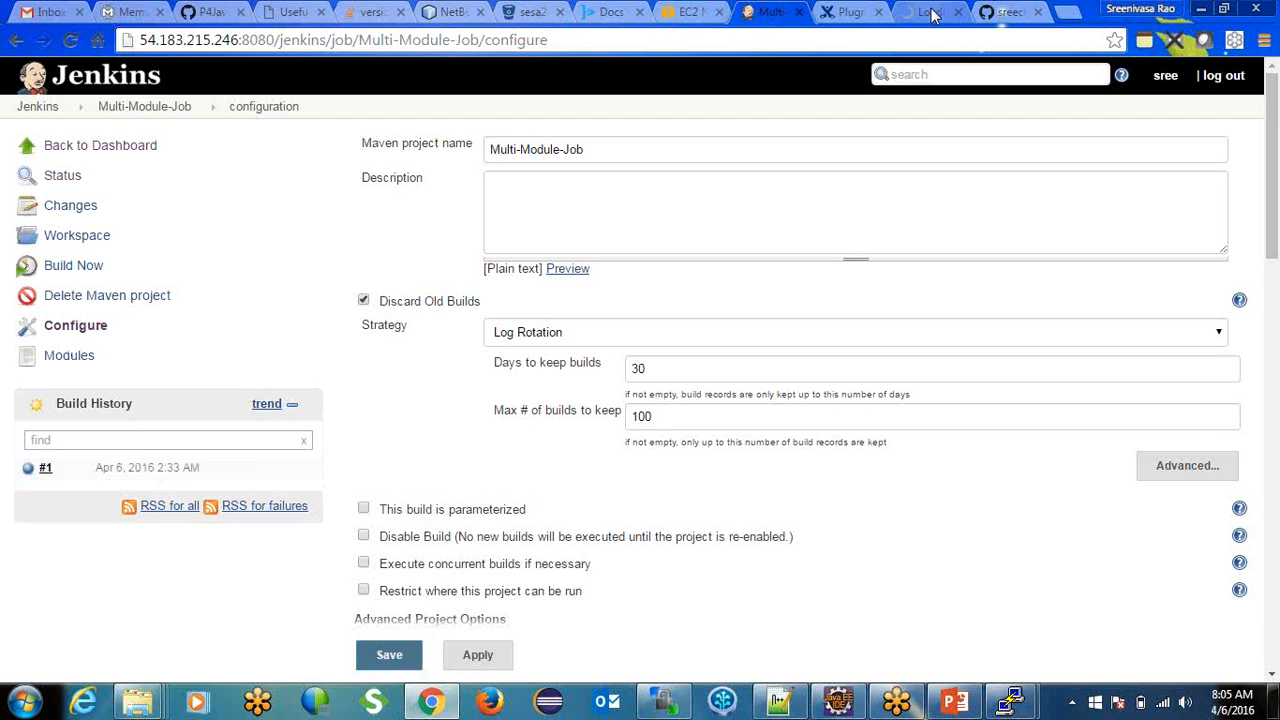
pyautogui.click(879, 12)
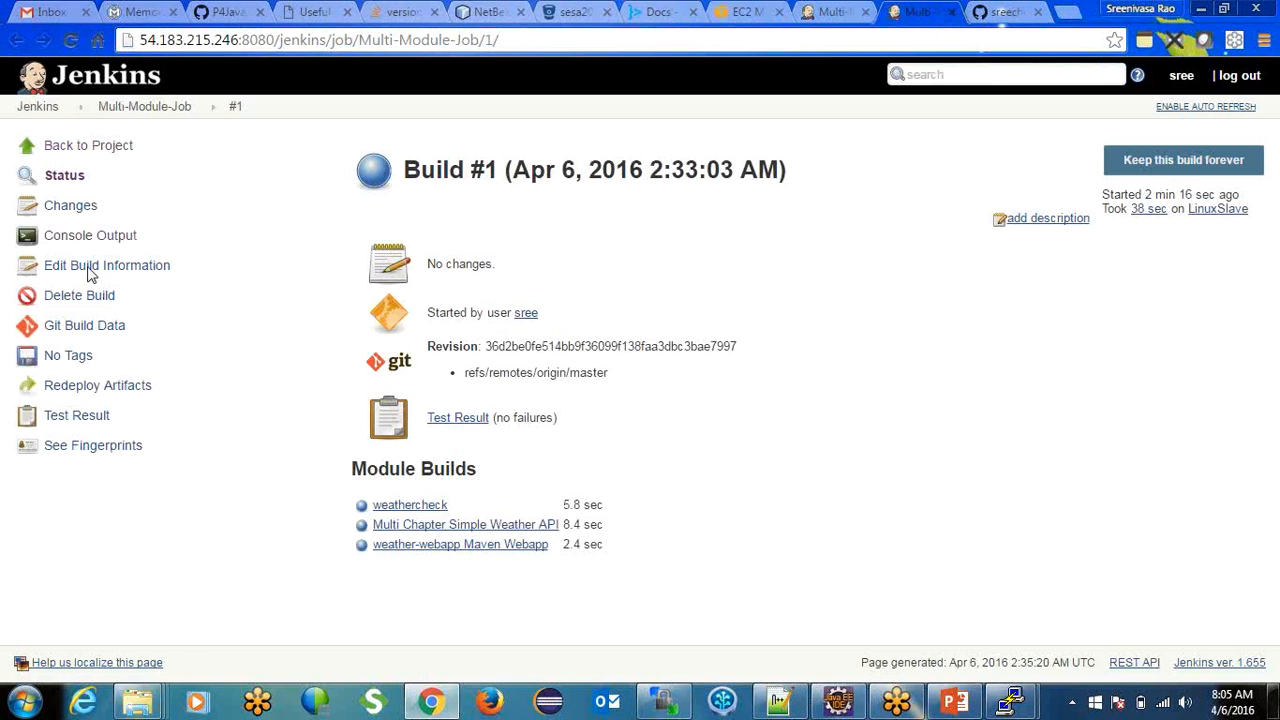
pyautogui.click(86, 237)
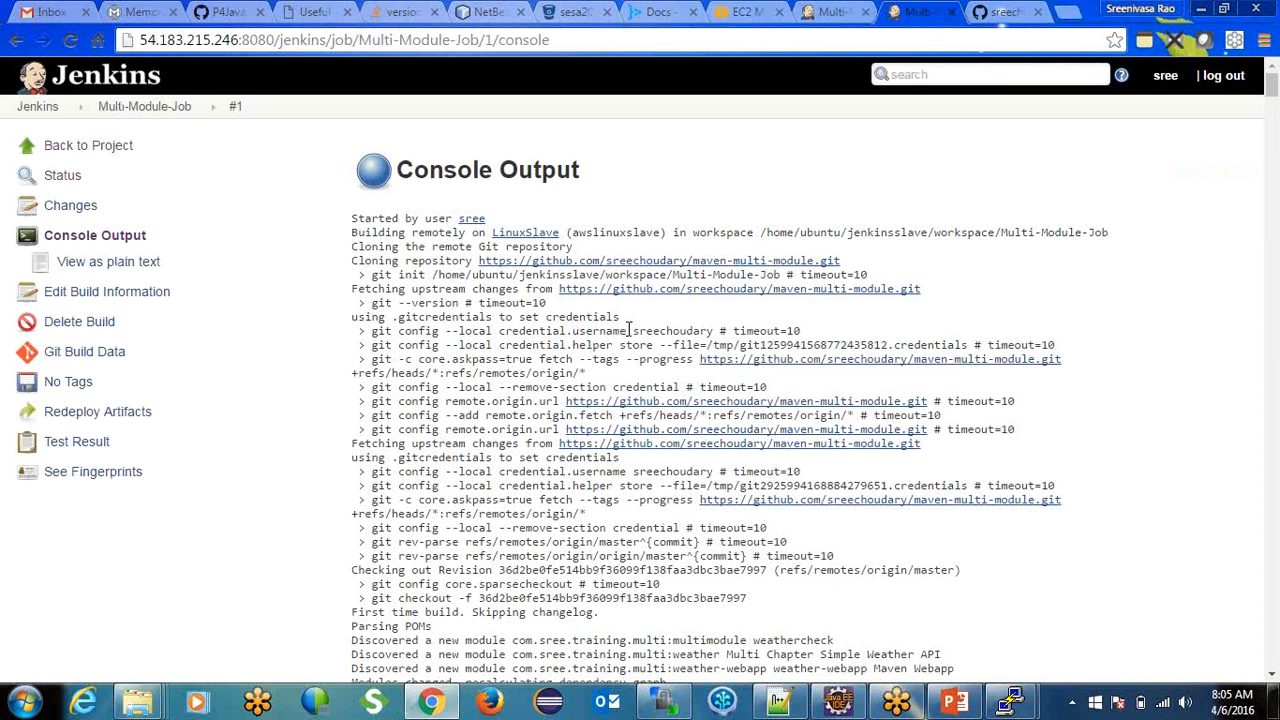
# Highlight the agent name awslinuxslave in the build log
pyautogui.moveTo(572, 232); pyautogui.dragTo(657, 229)
pyautogui.click(645, 230)
pyautogui.moveTo(573, 236); pyautogui.dragTo(646, 236)
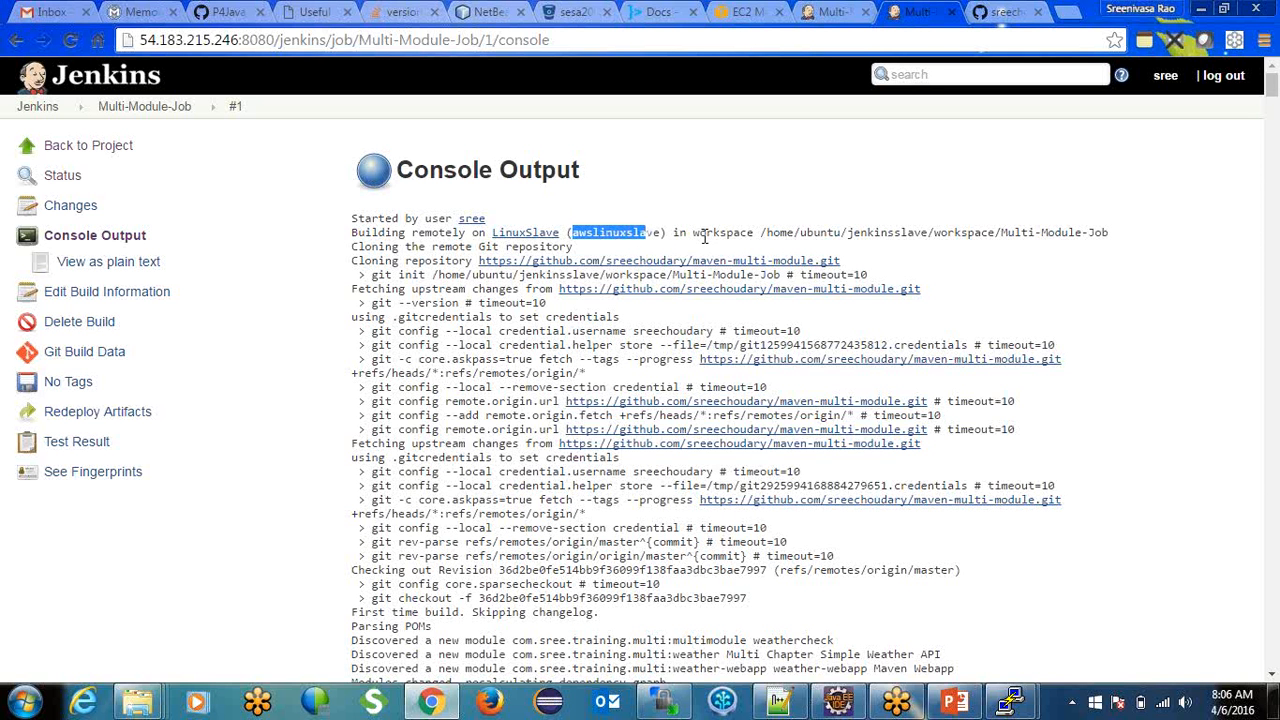
pyautogui.moveTo(663, 232); pyautogui.dragTo(577, 227)
pyautogui.click(706, 232)
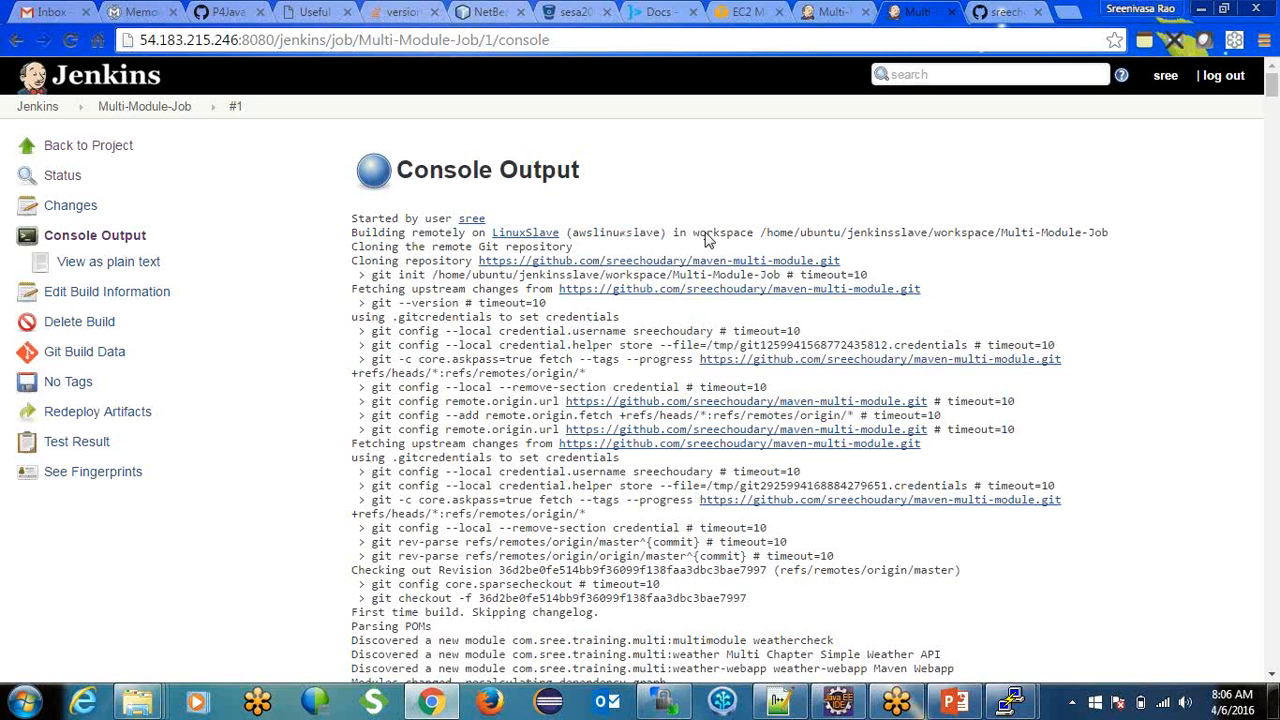
# On the 54.183.161.125 session, jump to /home/ubuntu/jenkinsslave/workspace and refresh
pyautogui.click(664, 700)
pyautogui.click(100, 81)
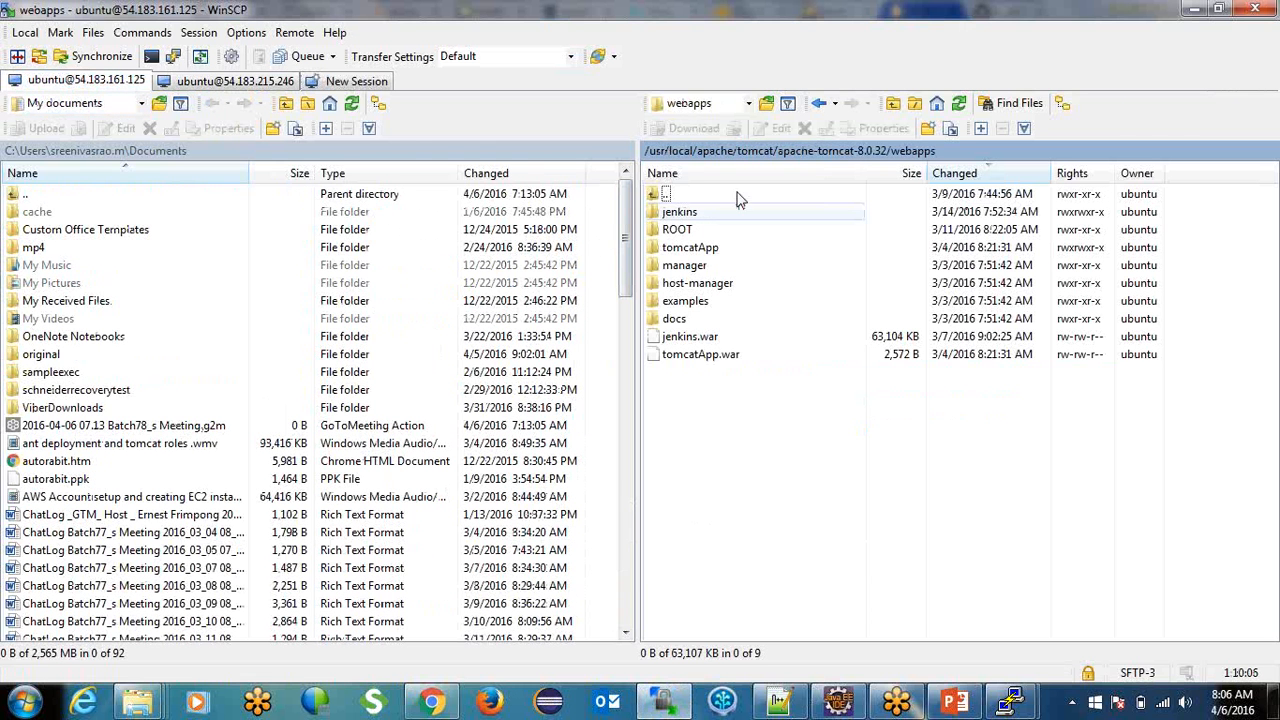
pyautogui.click(965, 158)
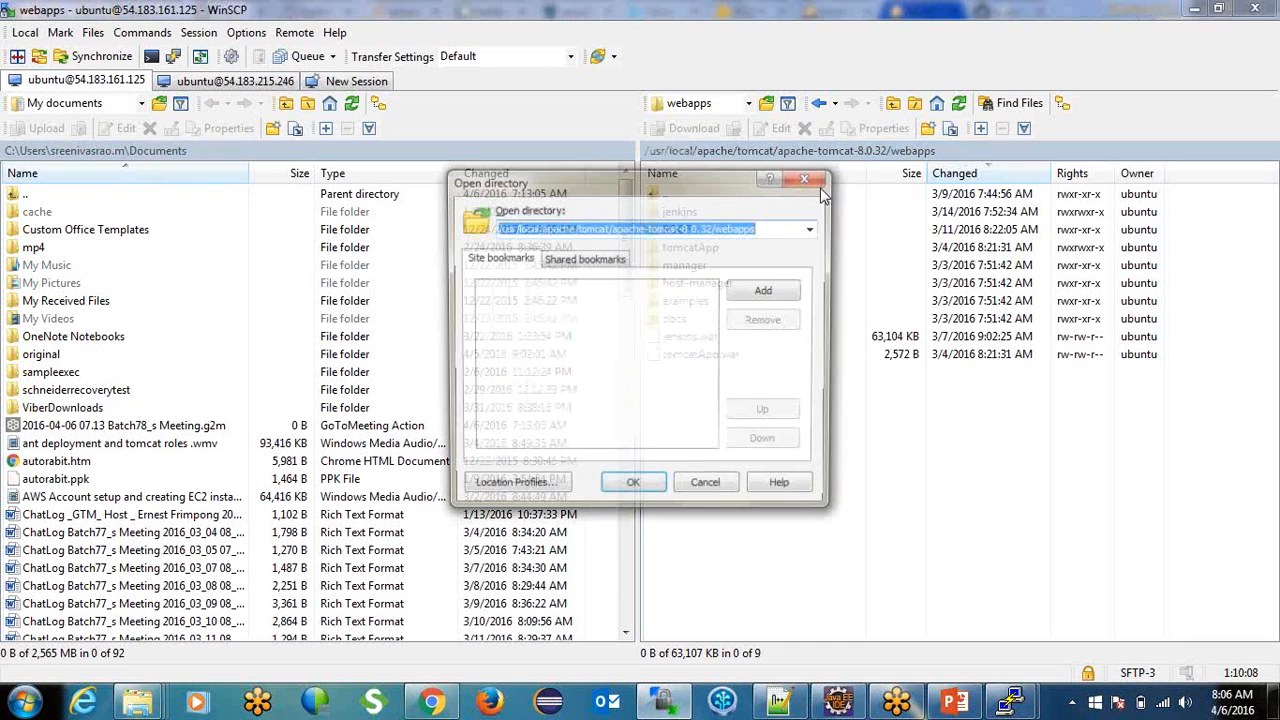
pyautogui.click(812, 229)
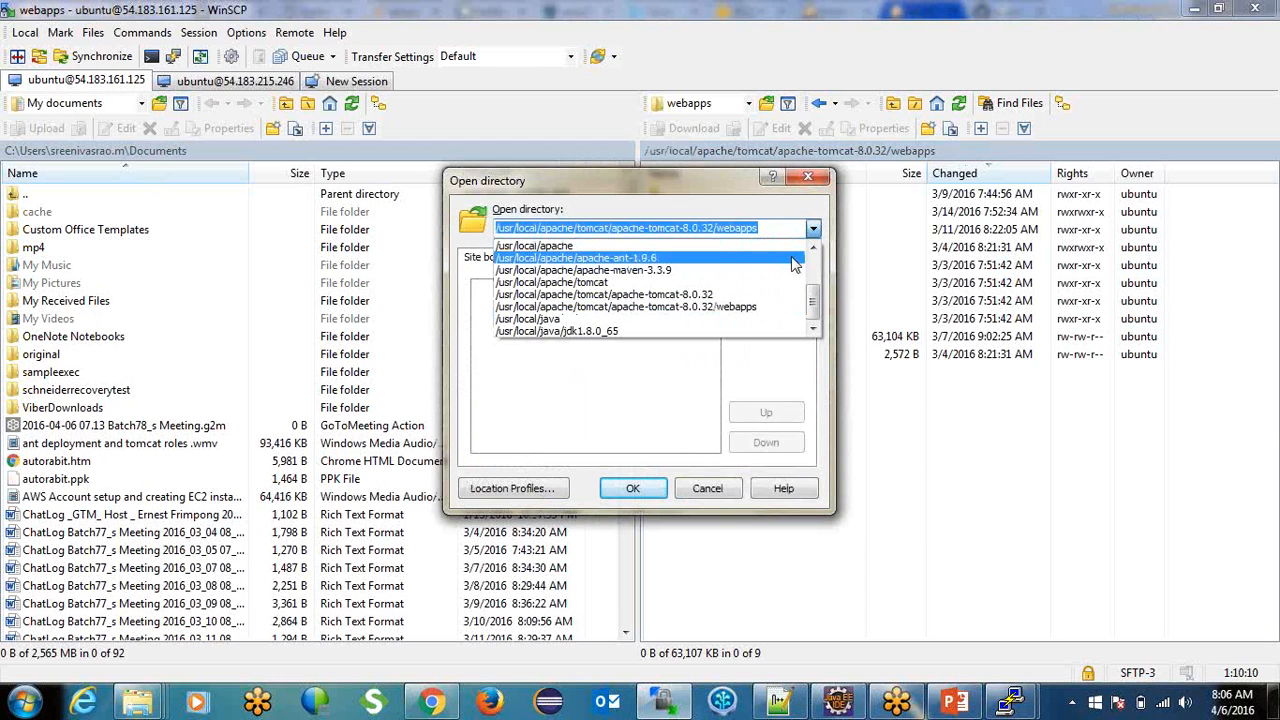
pyautogui.click(813, 249)
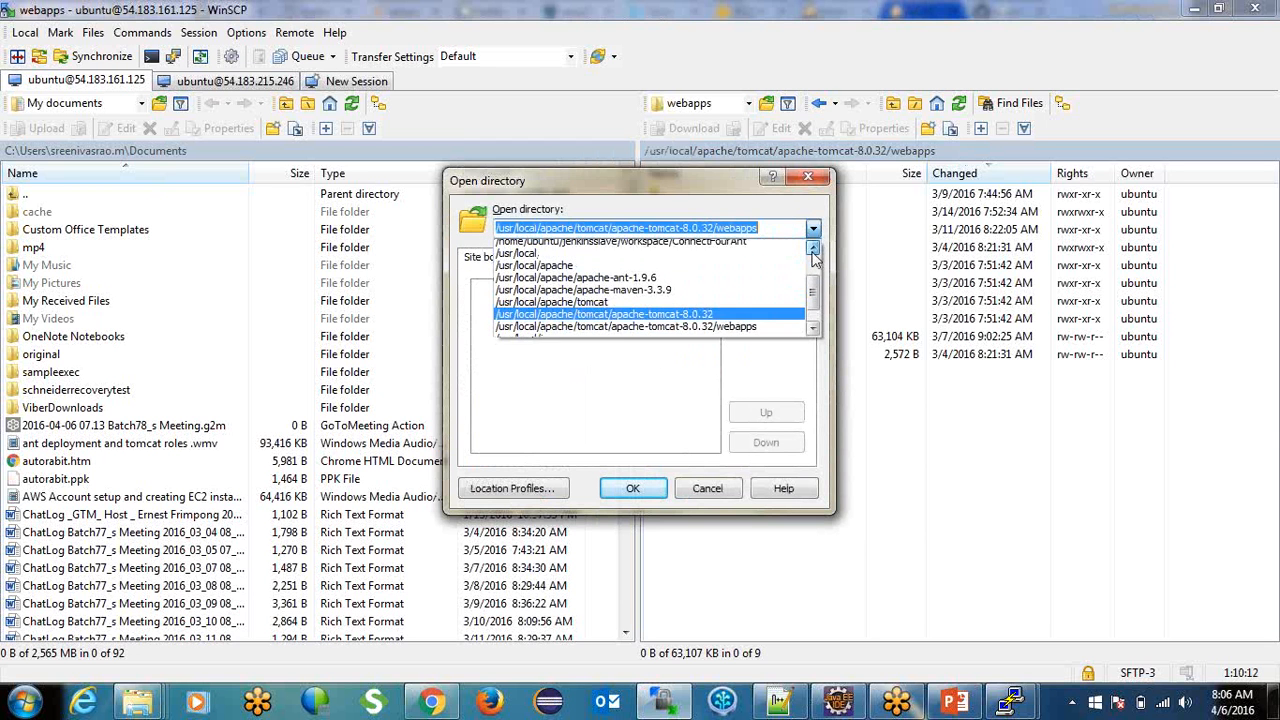
pyautogui.click(813, 249)
pyautogui.click(813, 249)
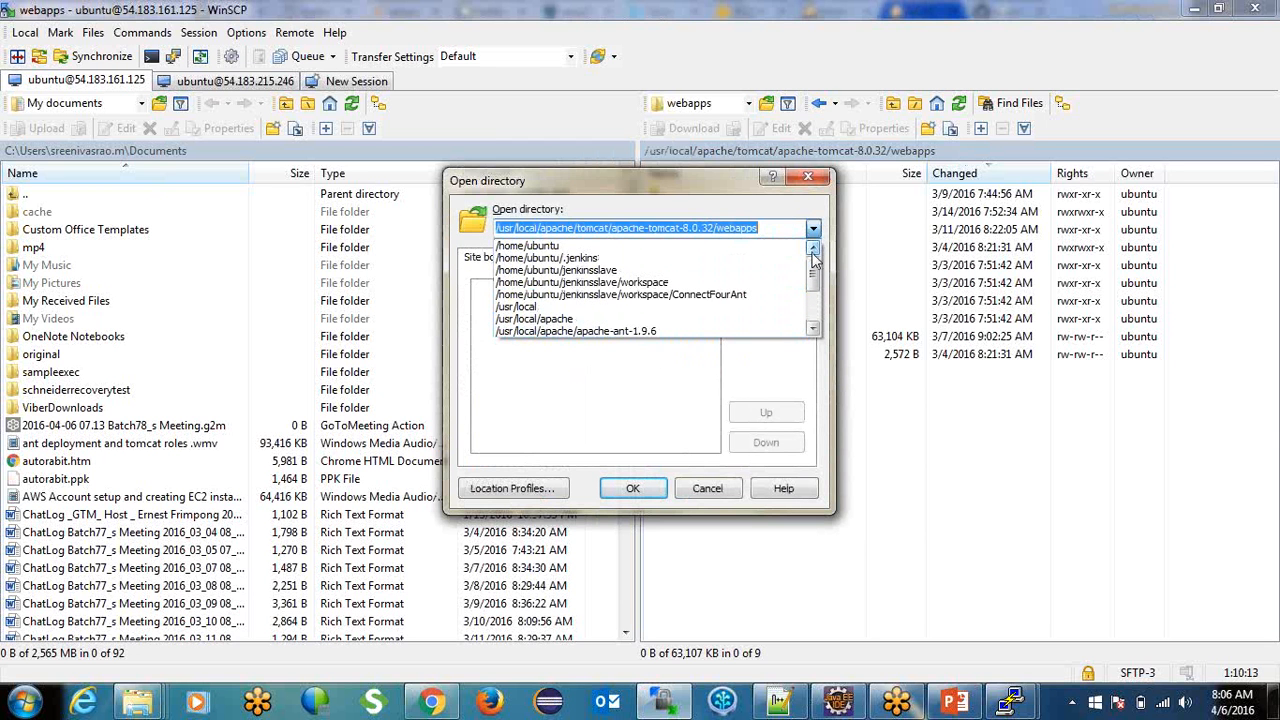
pyautogui.click(704, 283)
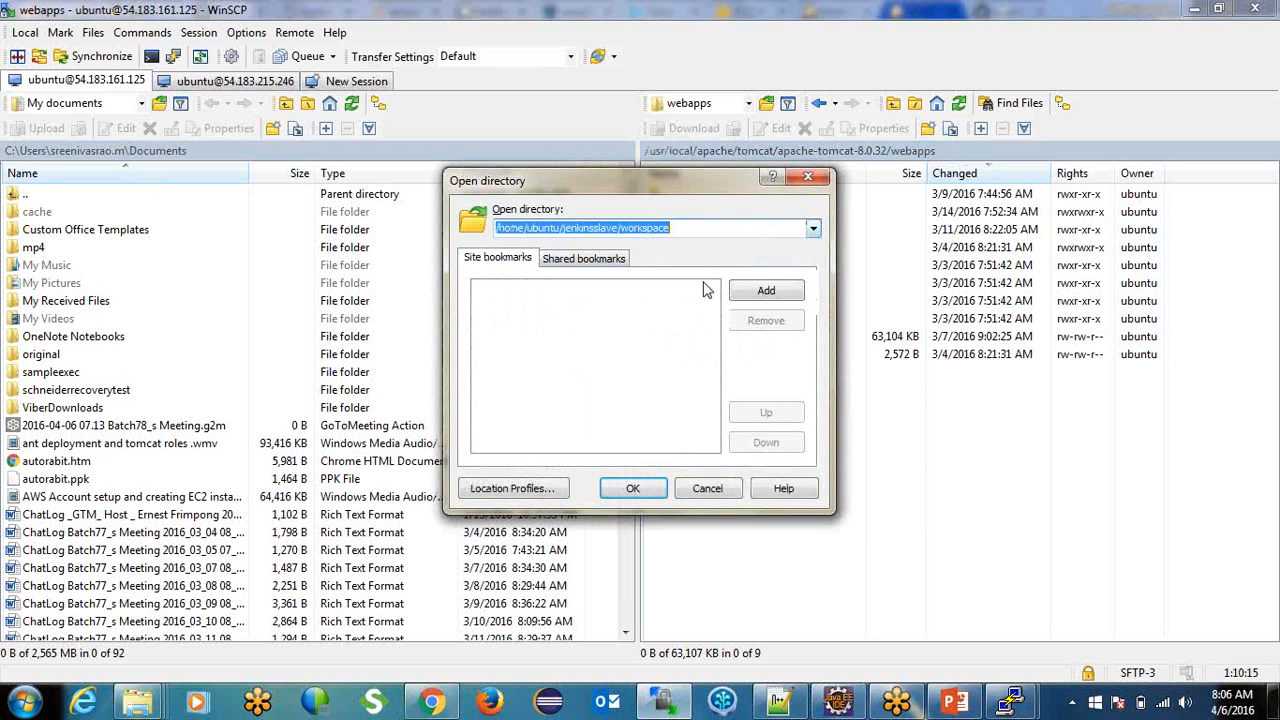
pyautogui.click(636, 488)
pyautogui.click(957, 105)
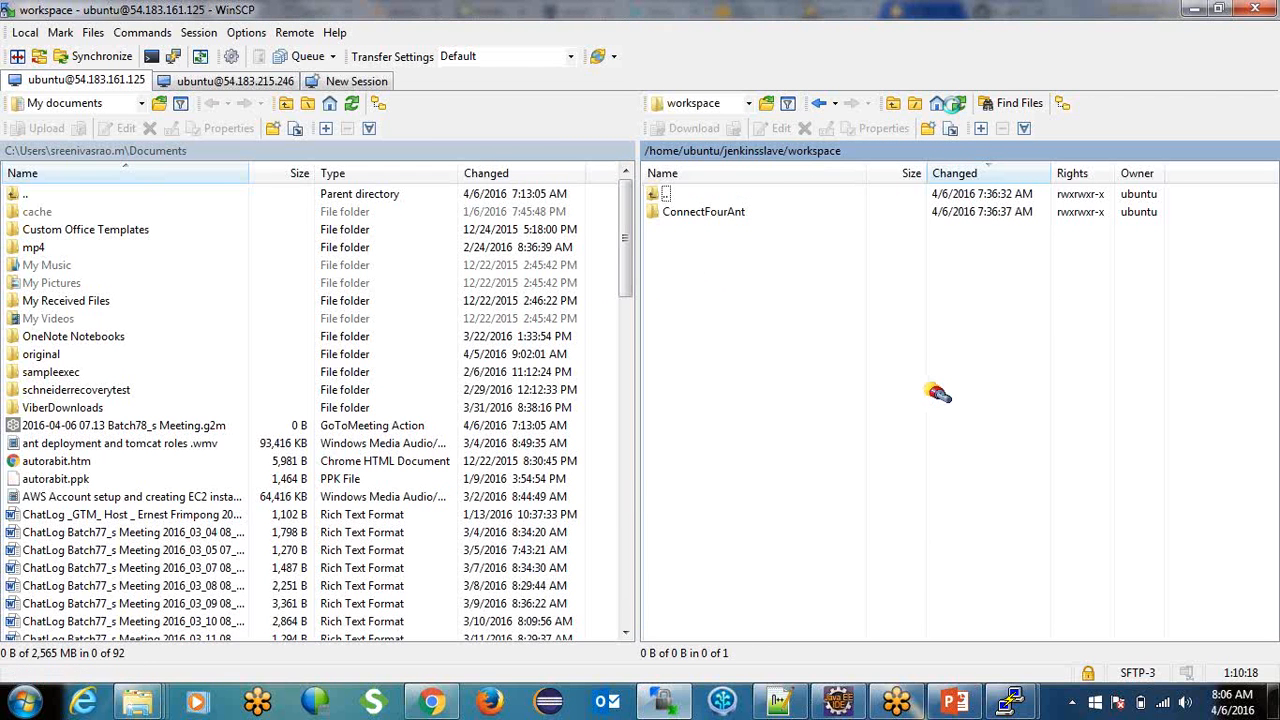
# Open Multi-Module-Job > weather-webapp > target, select weather-webapp.war, then return to Multi-Module-Job
pyautogui.doubleClick(714, 212)
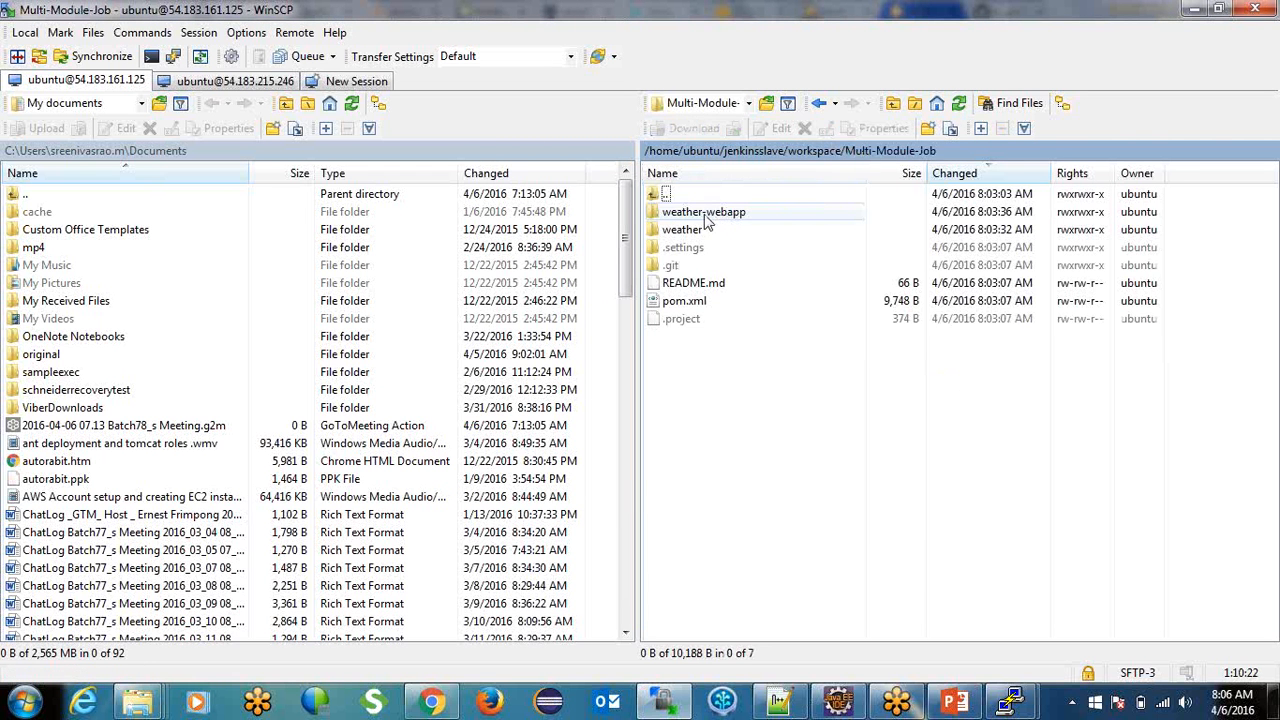
pyautogui.doubleClick(729, 216)
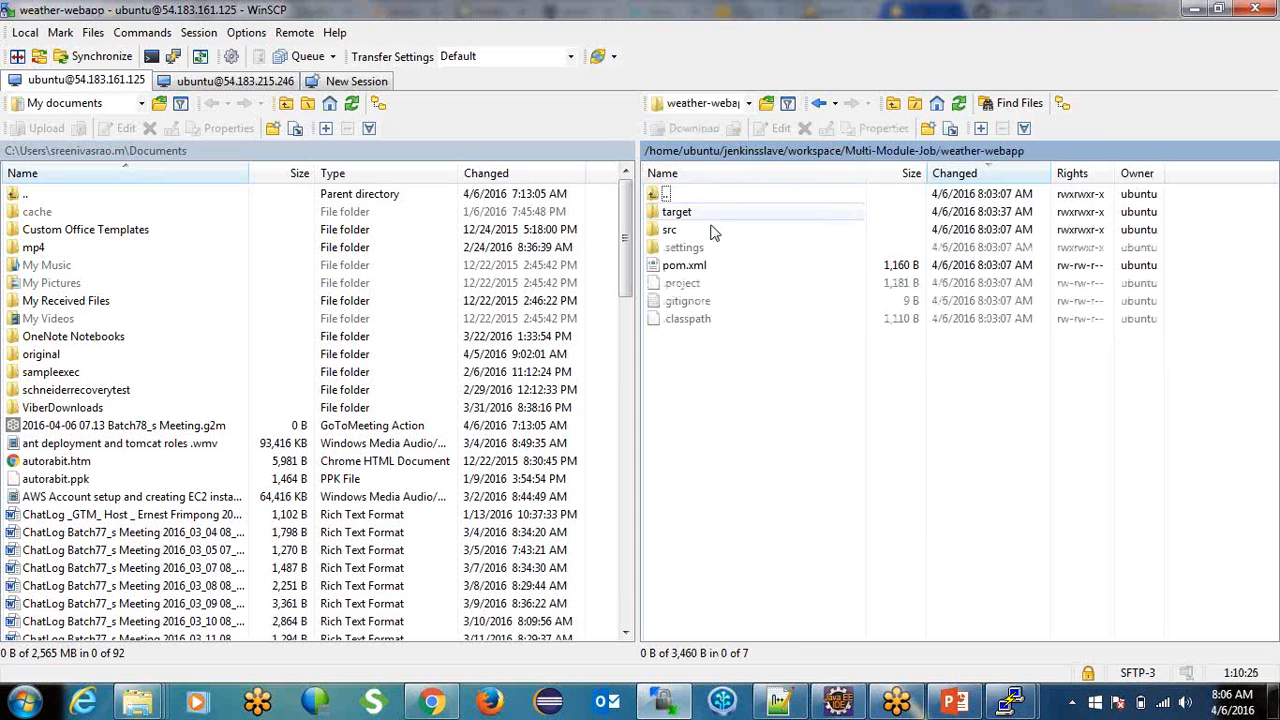
pyautogui.click(678, 214)
pyautogui.doubleClick(678, 214)
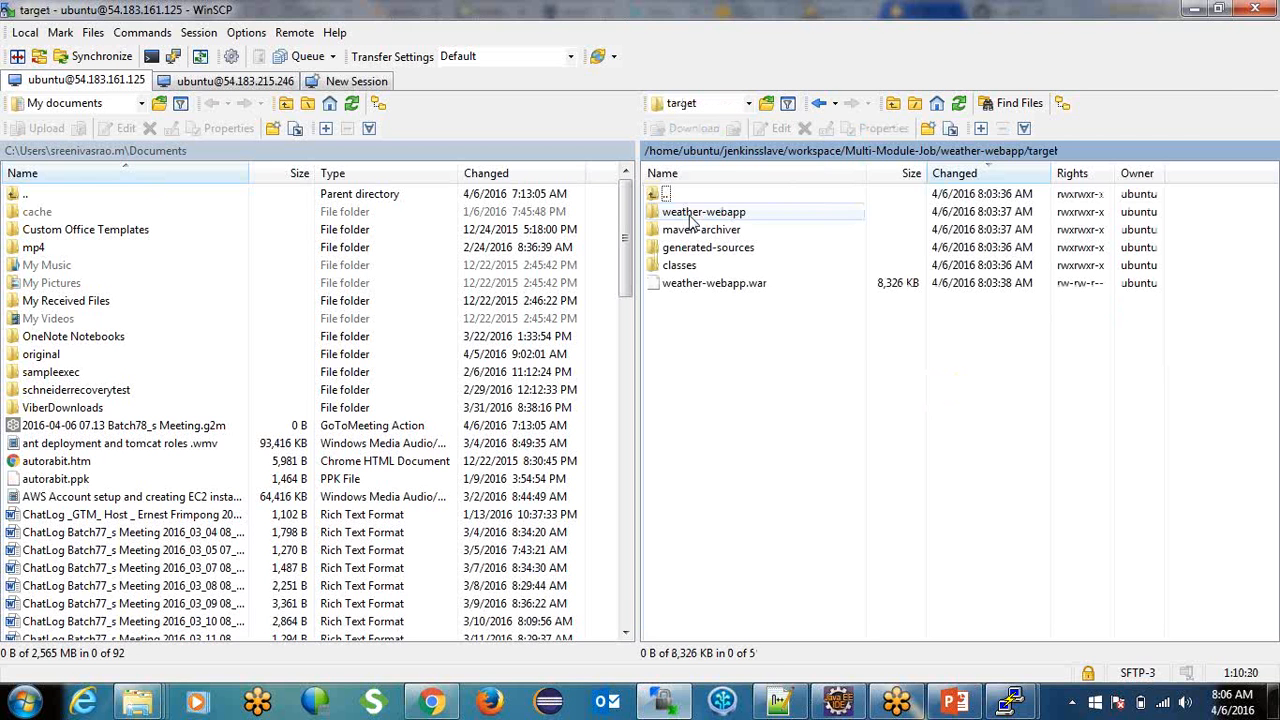
pyautogui.click(733, 285)
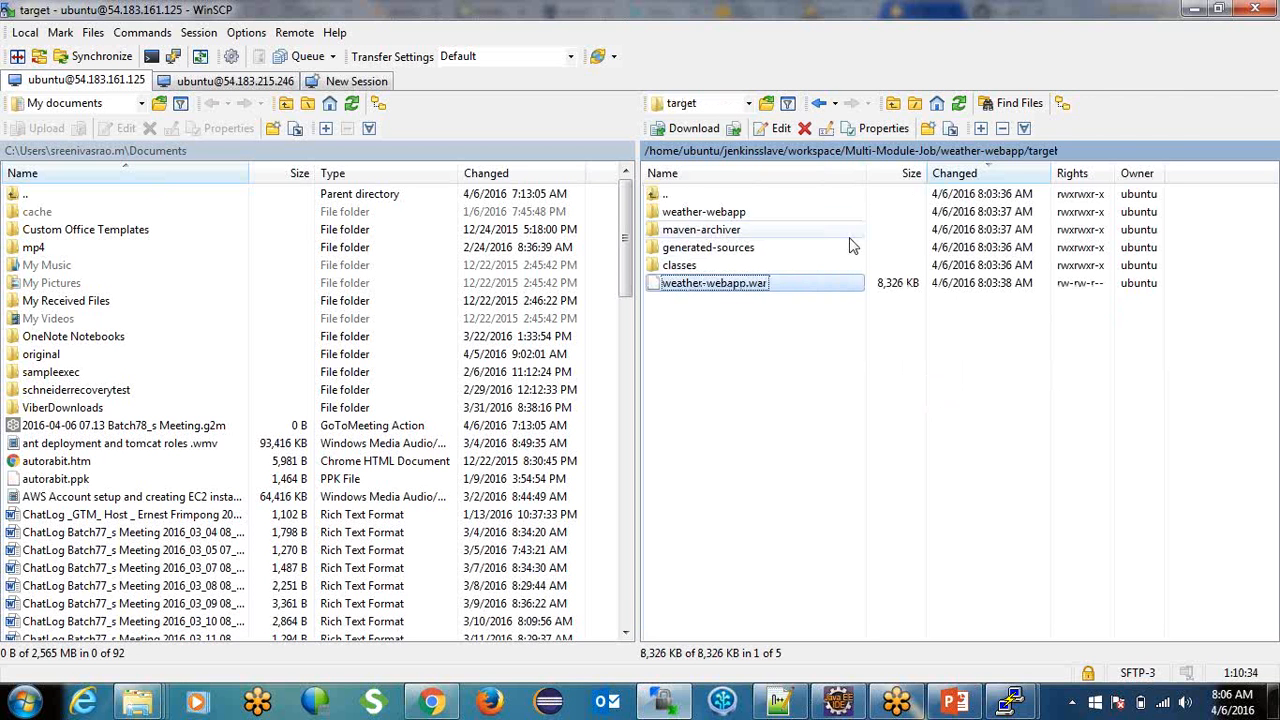
pyautogui.click(968, 152)
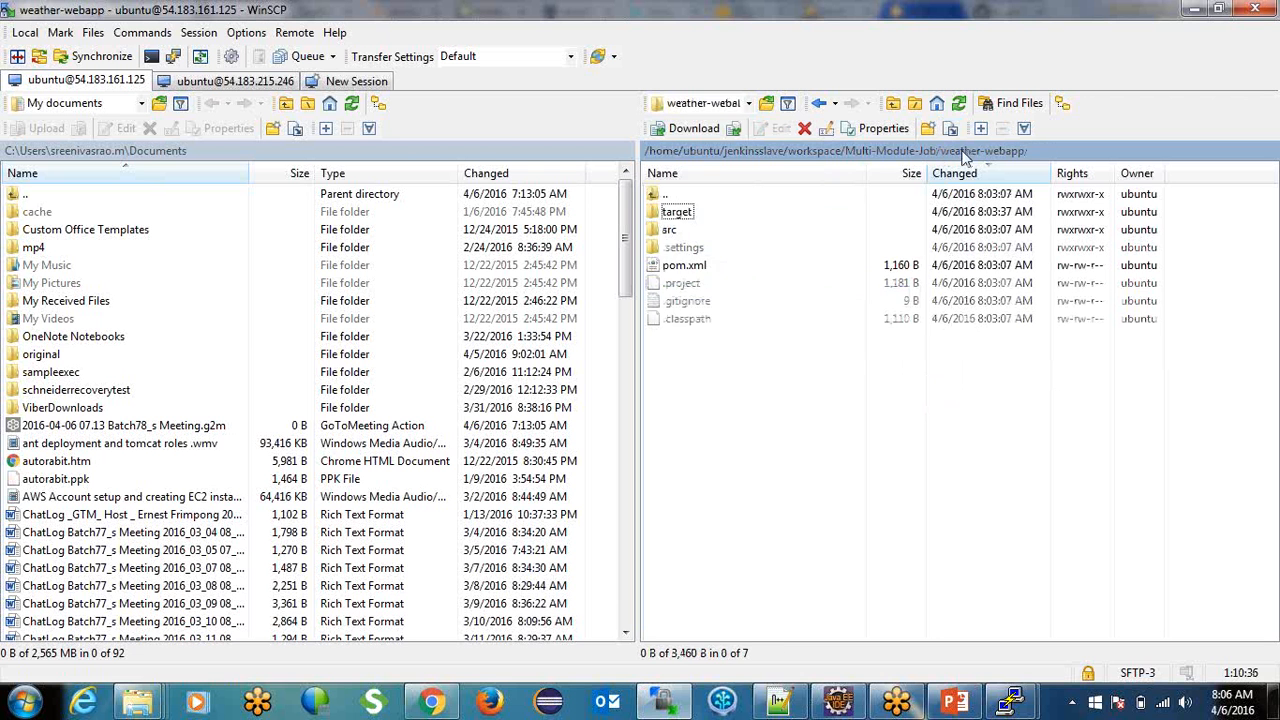
pyautogui.click(916, 152)
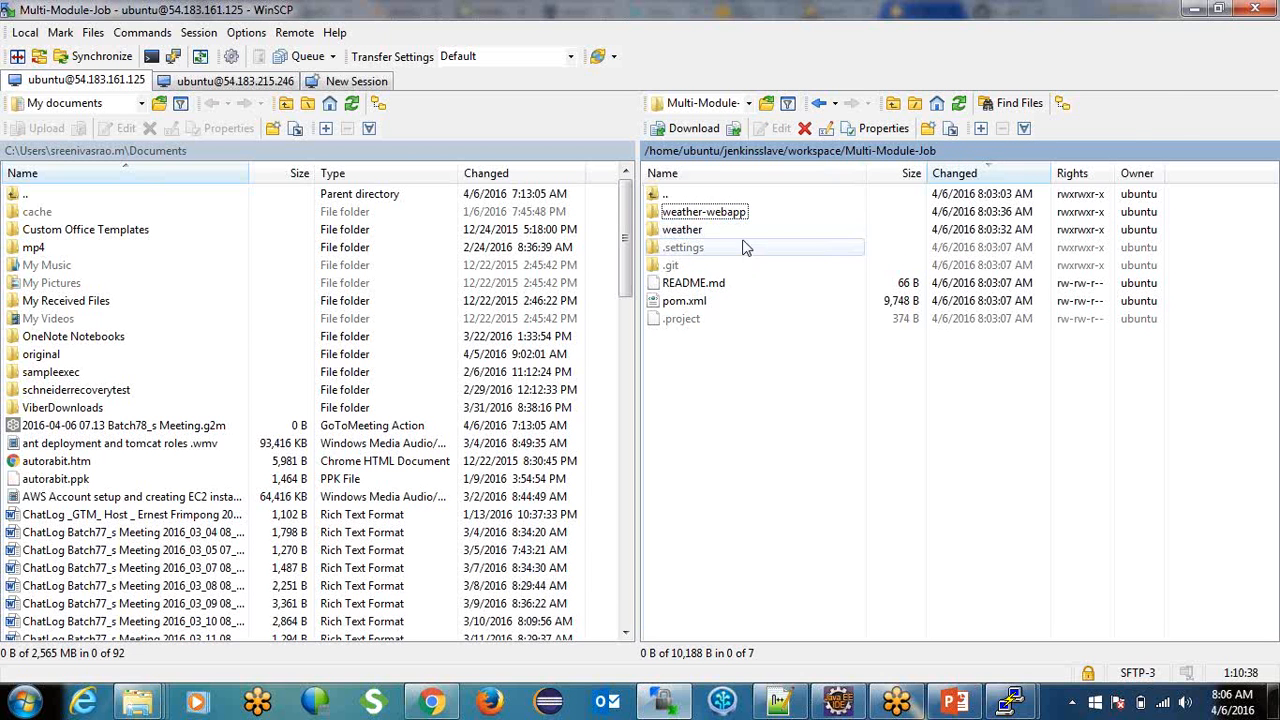
# View weather-webapp/pom.xml in the maven-multi-module GitHub repo, confirming finalName weather-webapp
pyautogui.click(432, 702)
pyautogui.click(998, 15)
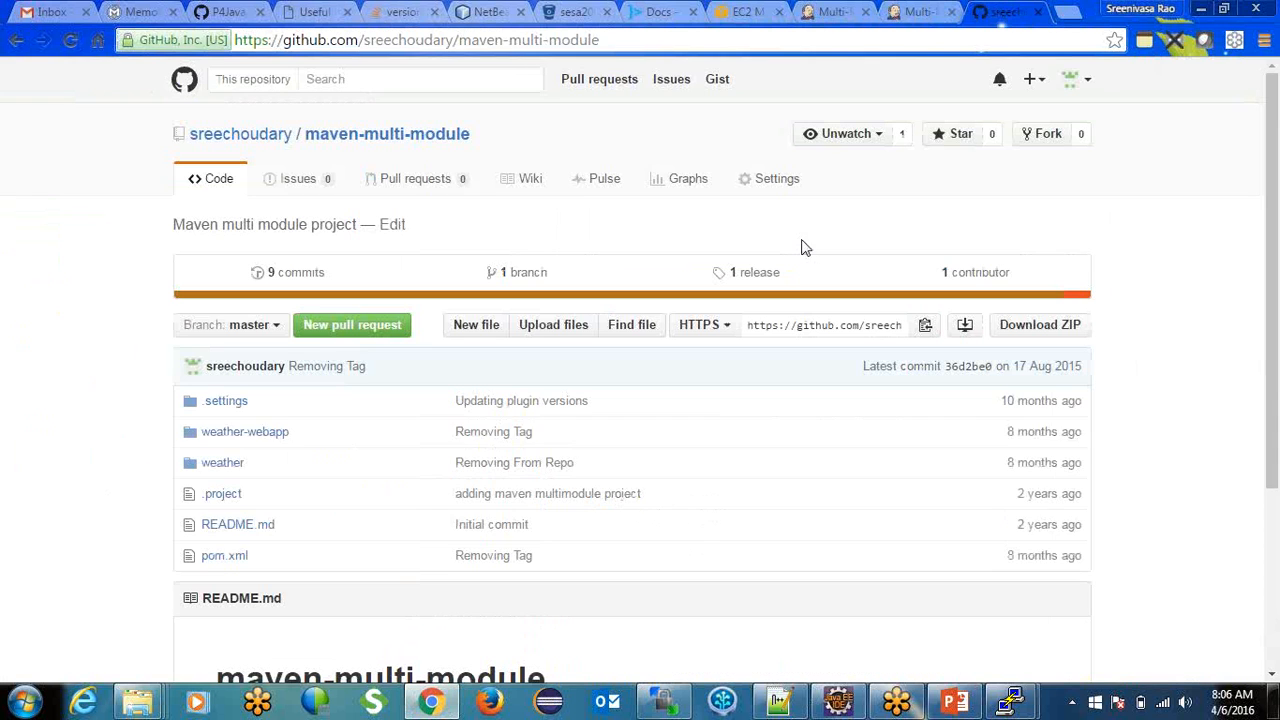
pyautogui.click(258, 438)
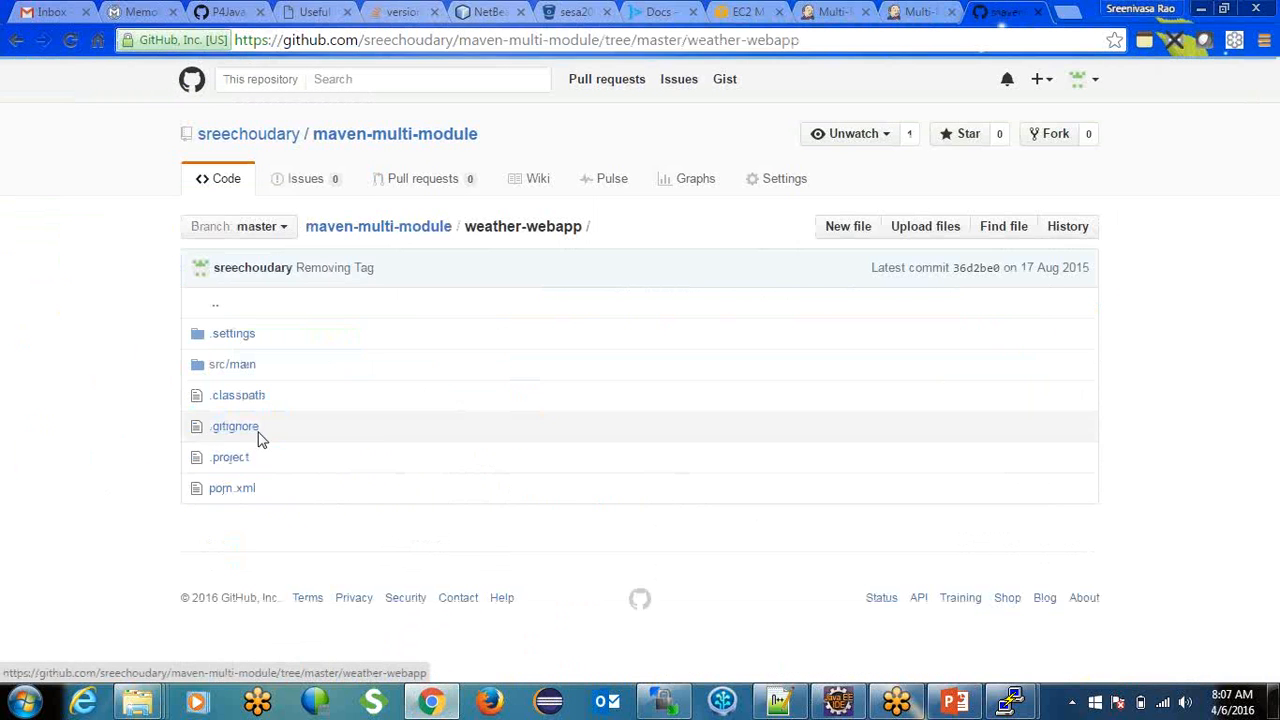
pyautogui.click(226, 492)
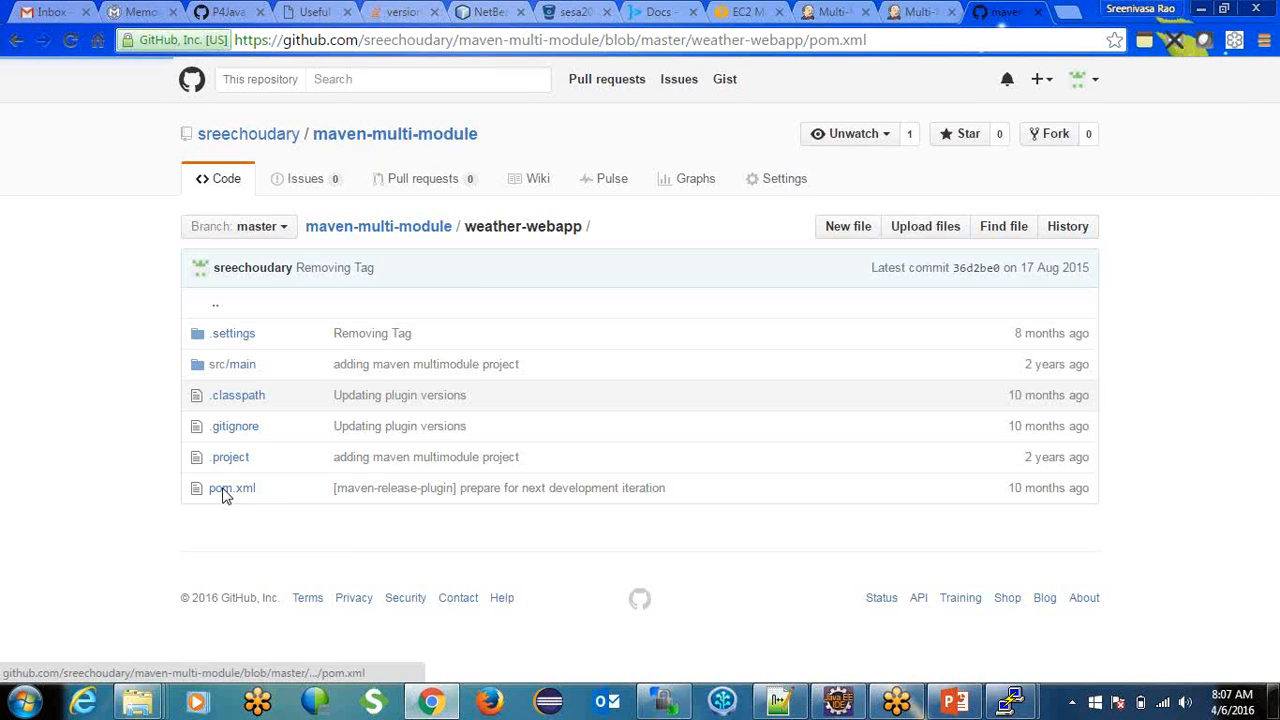
pyautogui.moveTo(1270, 262)
pyautogui.mouseDown()
pyautogui.moveTo(1274, 503)
pyautogui.moveTo(1276, 190)
pyautogui.moveTo(1264, 435)
pyautogui.moveTo(1268, 240)
pyautogui.mouseUp()
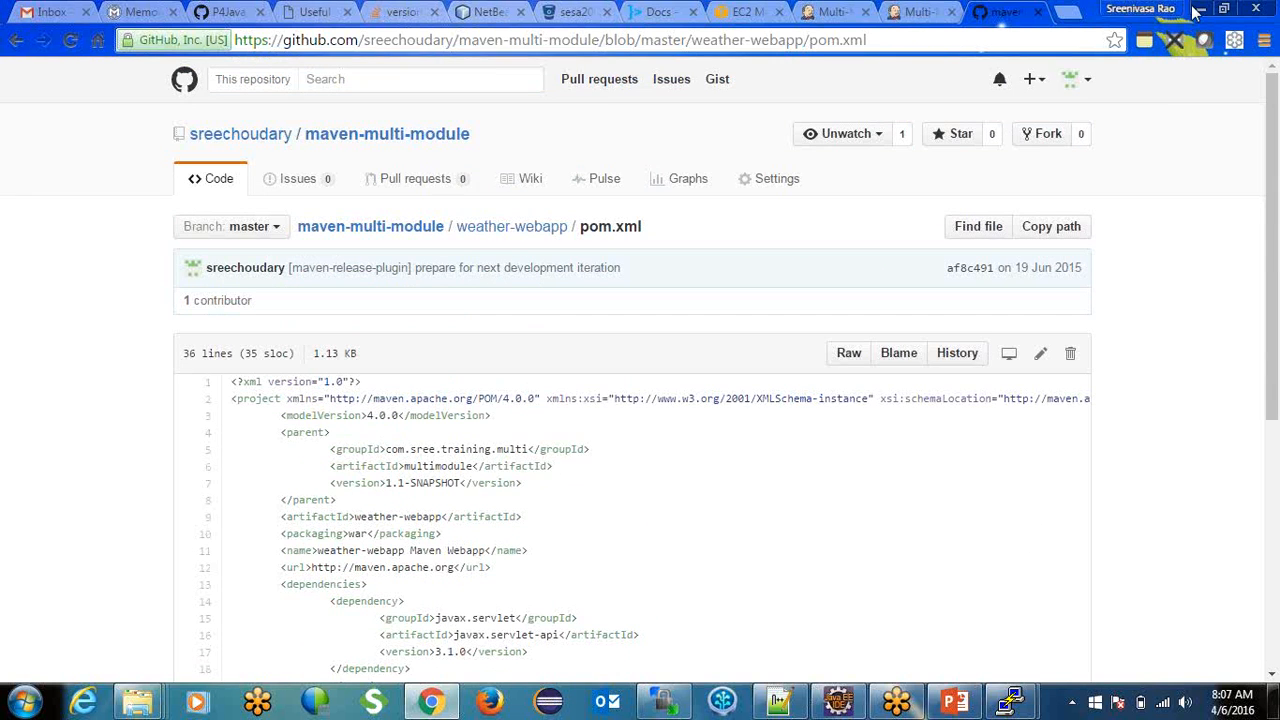
pyautogui.click(912, 14)
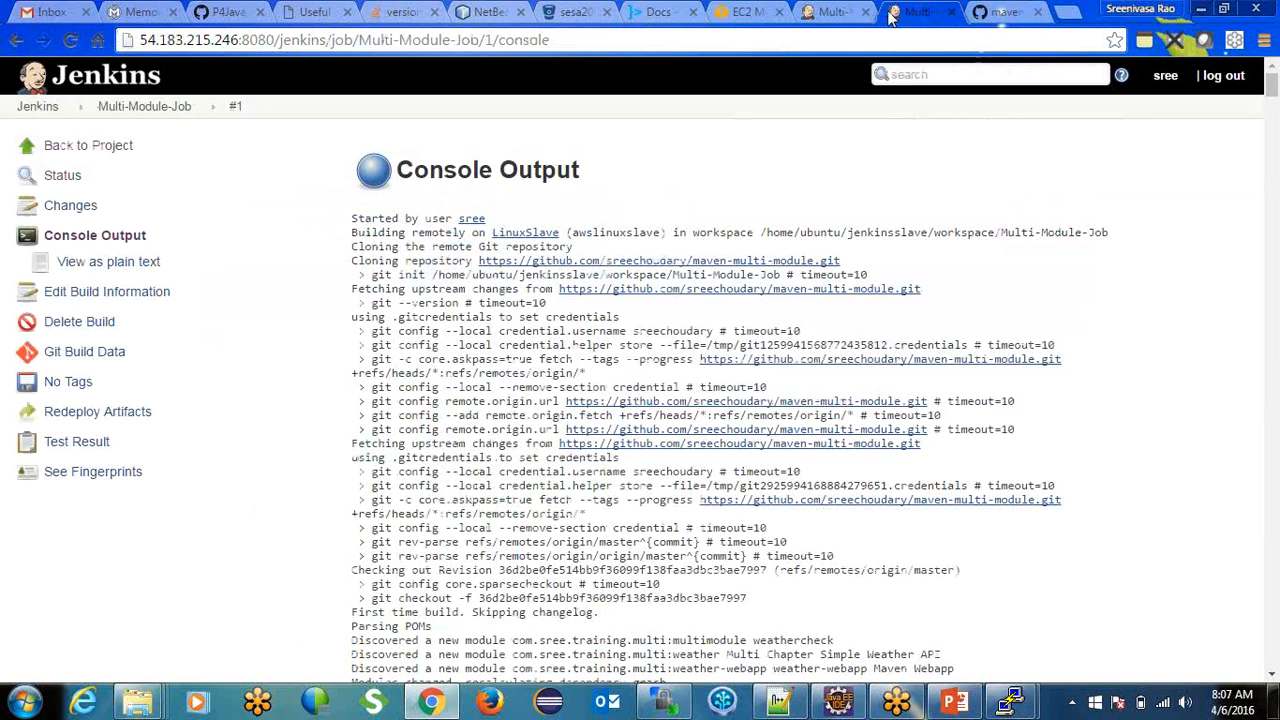
# Scroll through the Multi-Module-Job configuration, then return to the weather-webapp pom.xml code
pyautogui.click(830, 16)
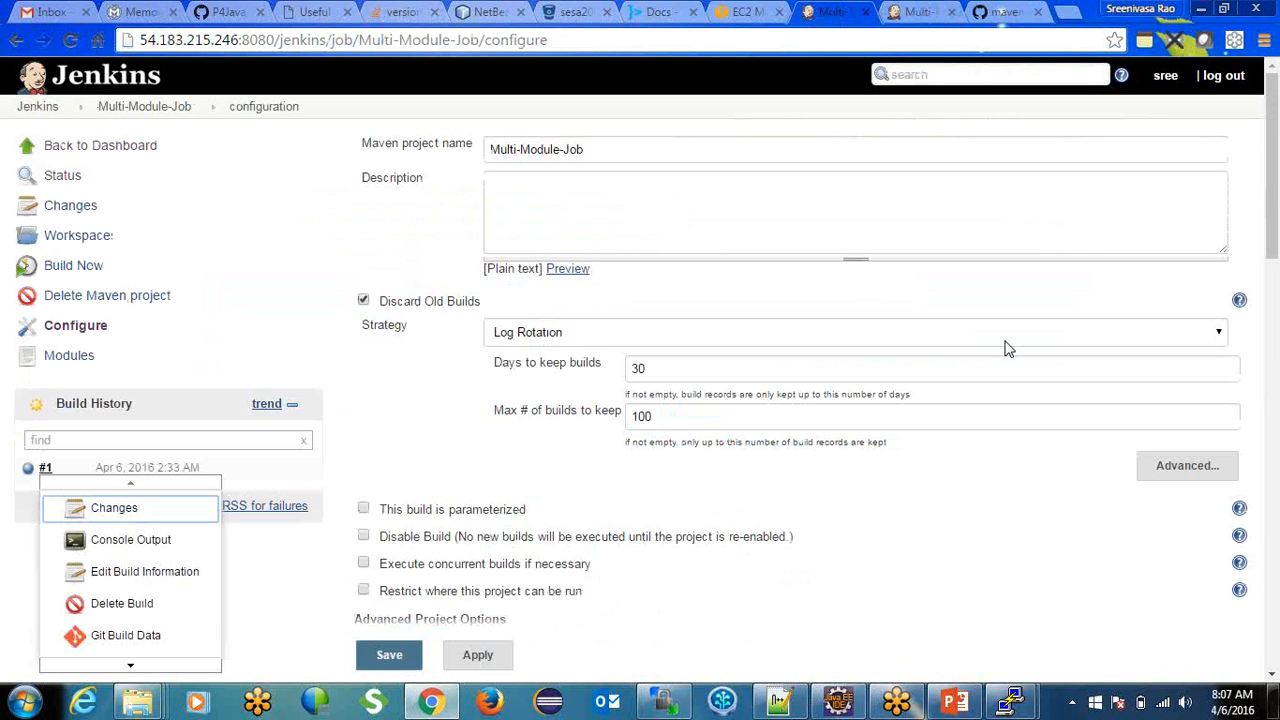
pyautogui.moveTo(1274, 218); pyautogui.dragTo(1240, 631)
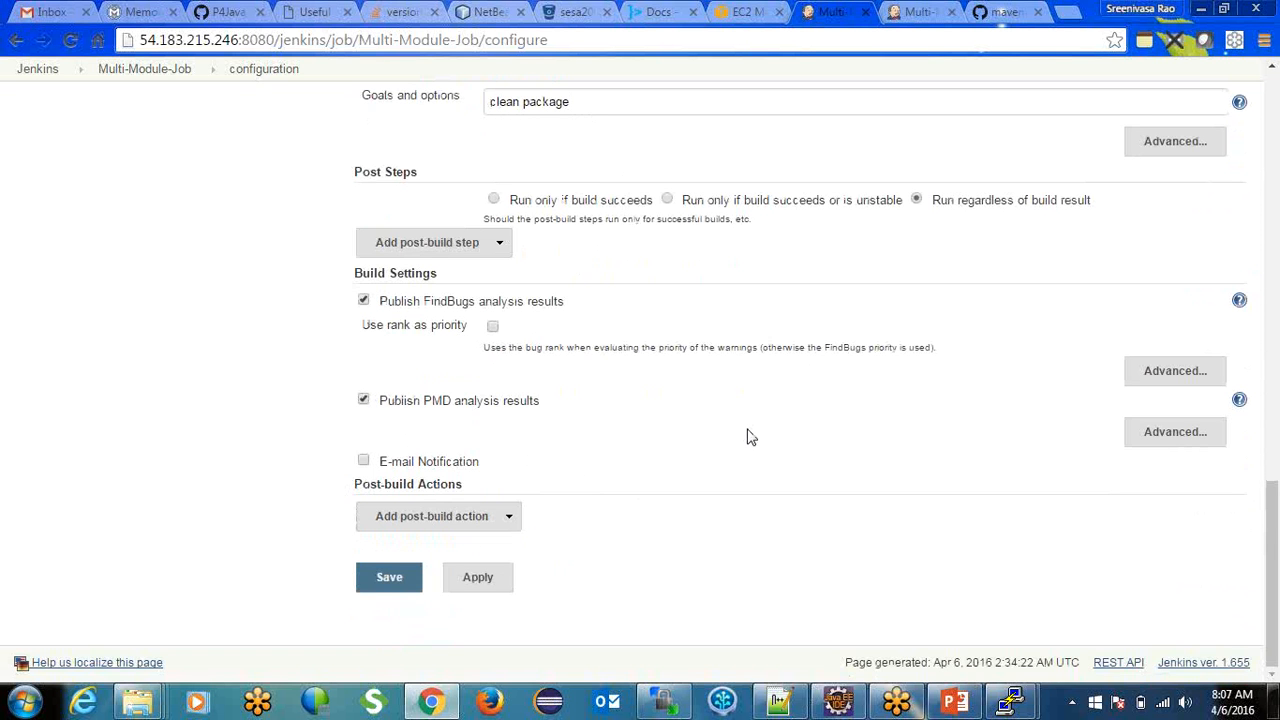
pyautogui.click(1003, 14)
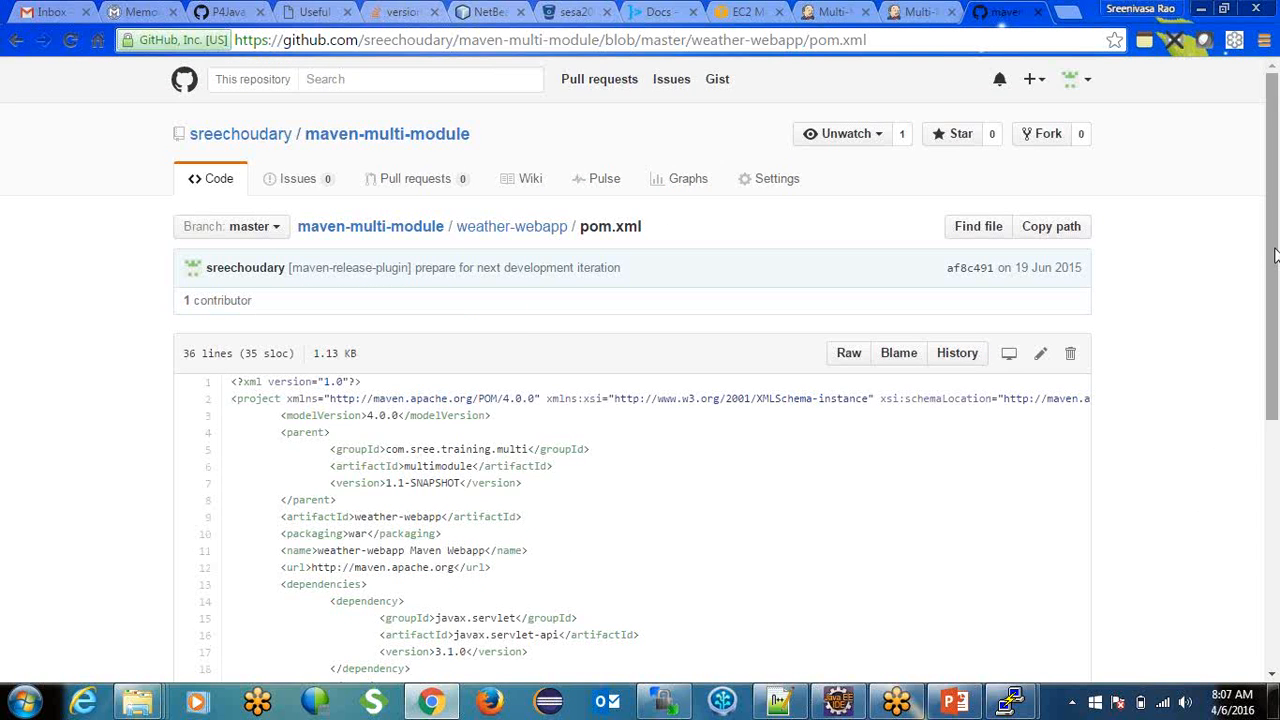
pyautogui.moveTo(1274, 256); pyautogui.dragTo(1258, 229)
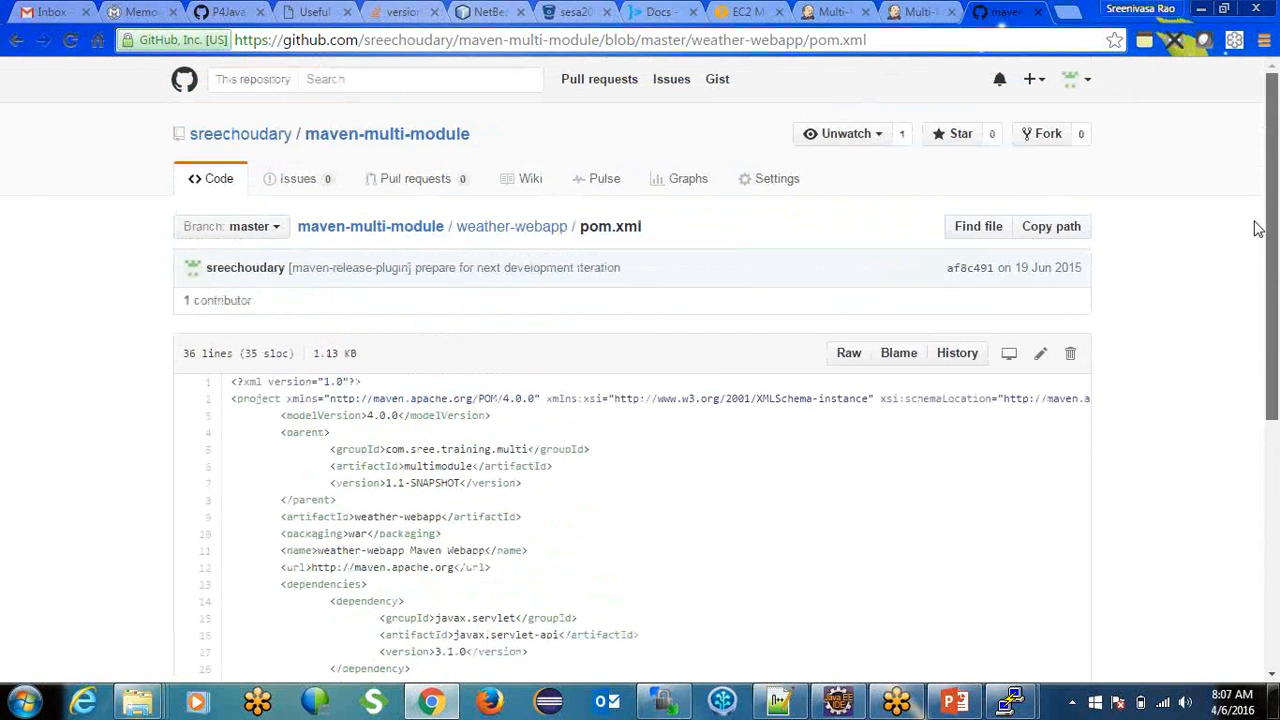
# Return to the Multi-Module-Job configure page in Jenkins
pyautogui.click(825, 14)
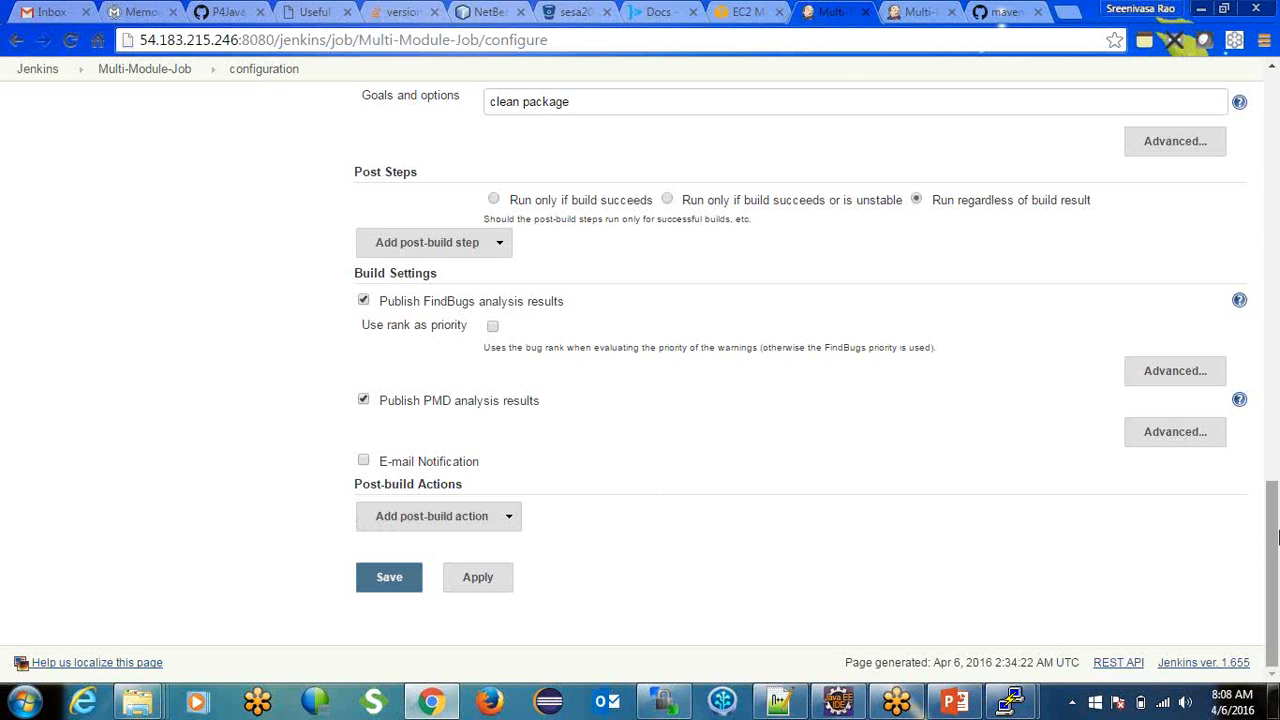
# Change the build goals to 'clean package pmd:pmd' and save the job
pyautogui.moveTo(1276, 530); pyautogui.dragTo(1276, 429)
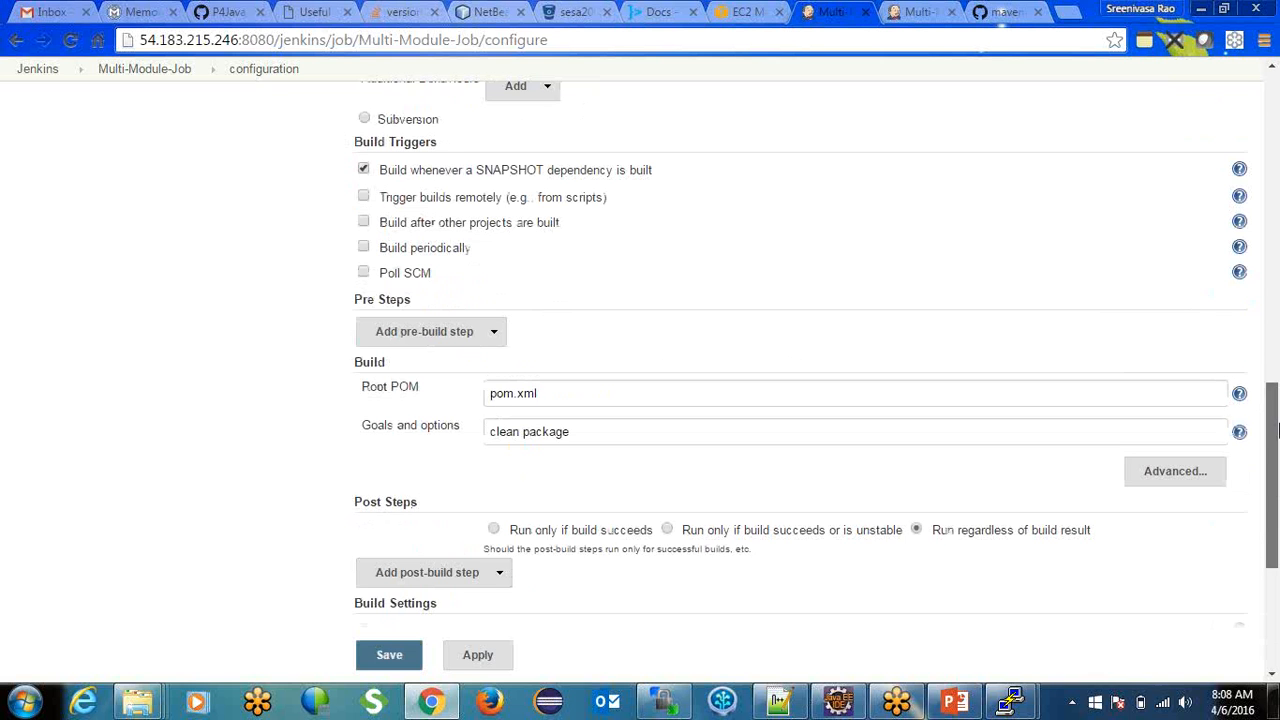
pyautogui.click(699, 439)
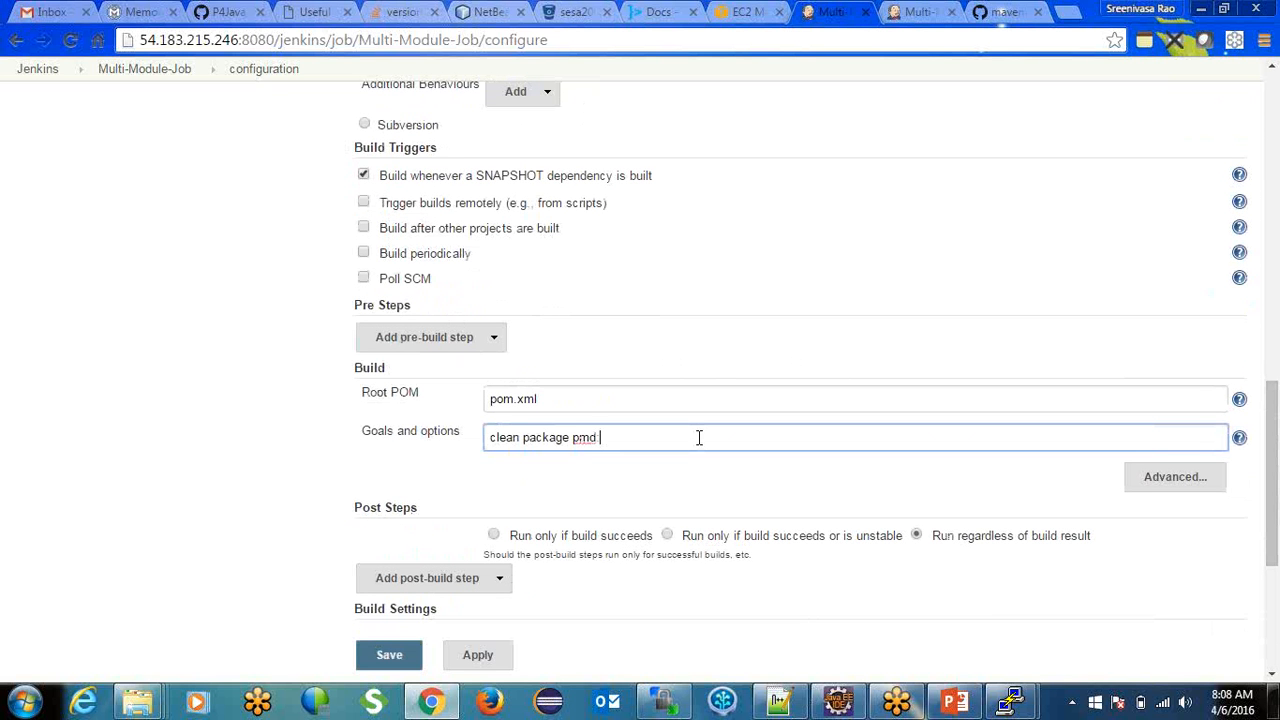
pyautogui.write('pmd:pmd findbugs:findbugs')
pyautogui.click(389, 655)
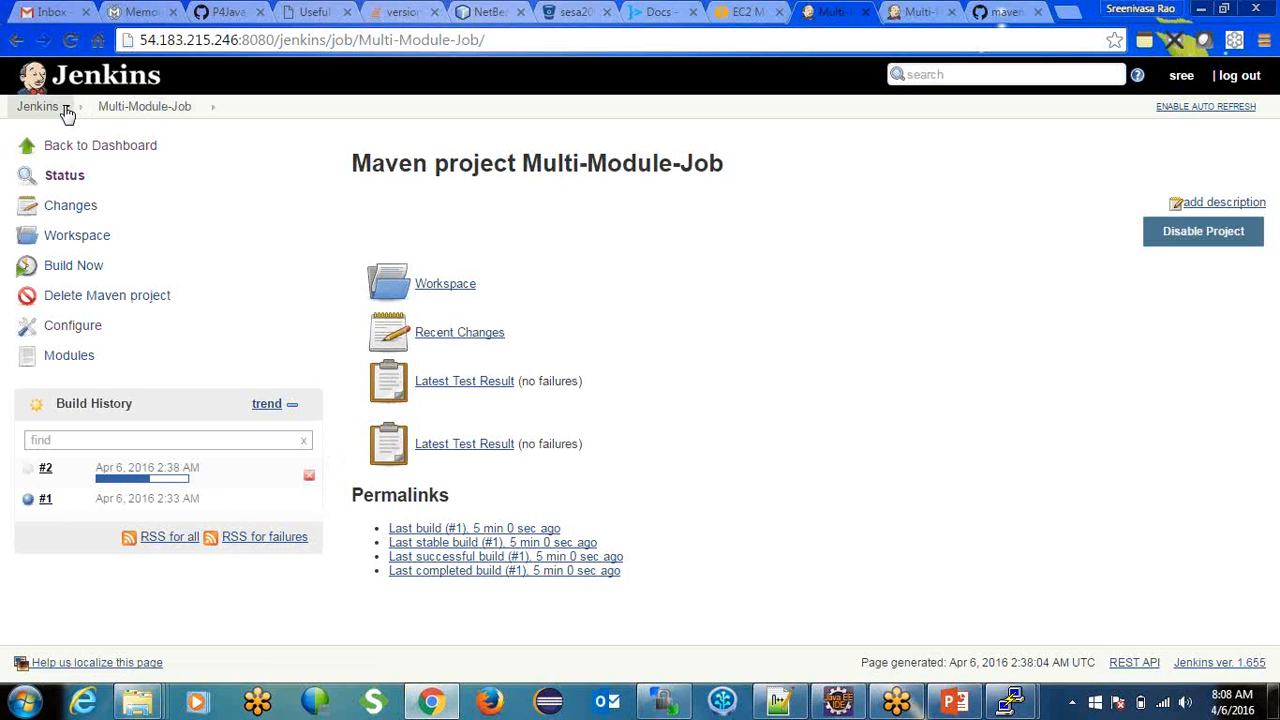
# Go through the Jenkins menu's Manage Jenkins entry to Manage Plugins
pyautogui.click(66, 110)
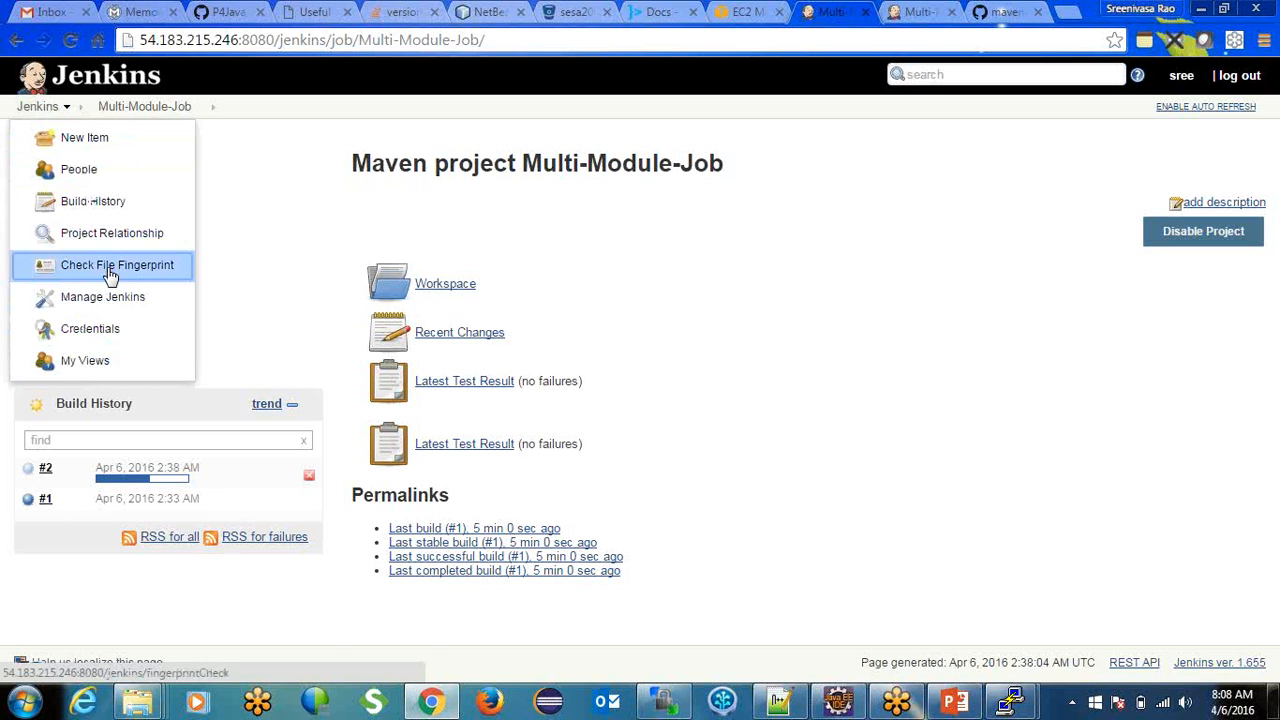
pyautogui.click(107, 302)
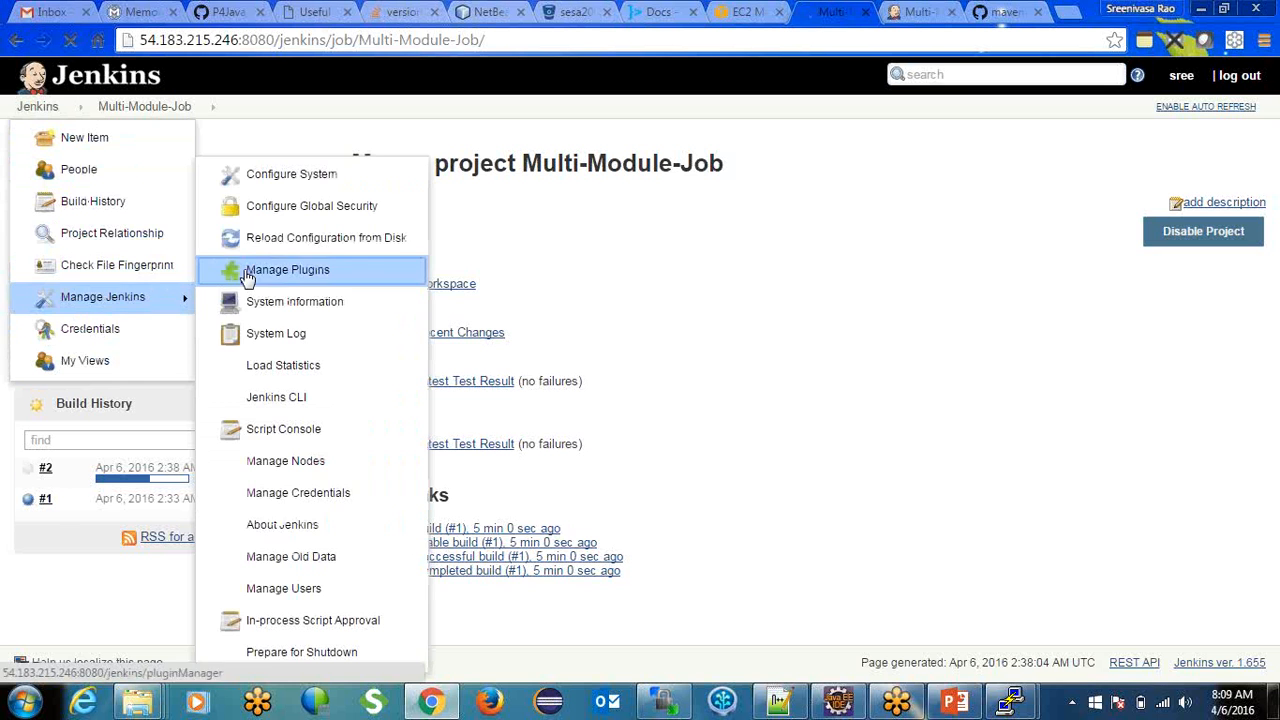
pyautogui.click(282, 270)
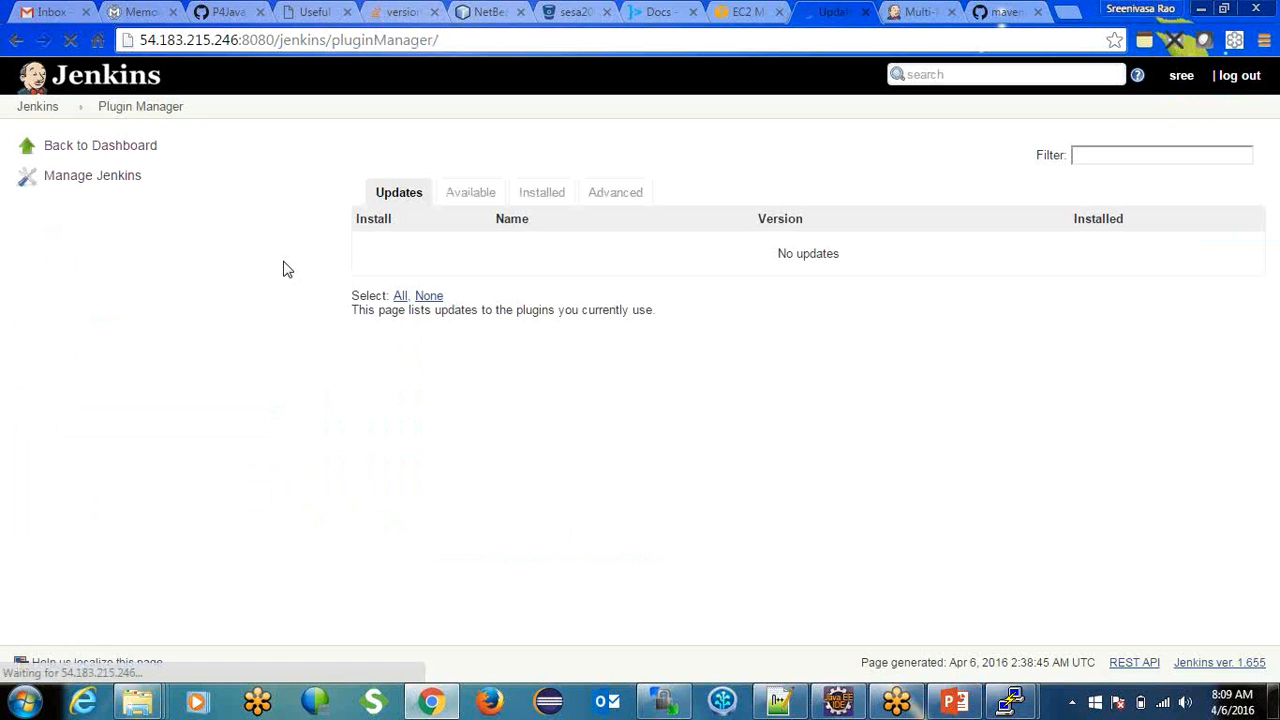
# Filter Available plugins for 'deploy' and install Capitomcat Plugin without restart
pyautogui.click(462, 197)
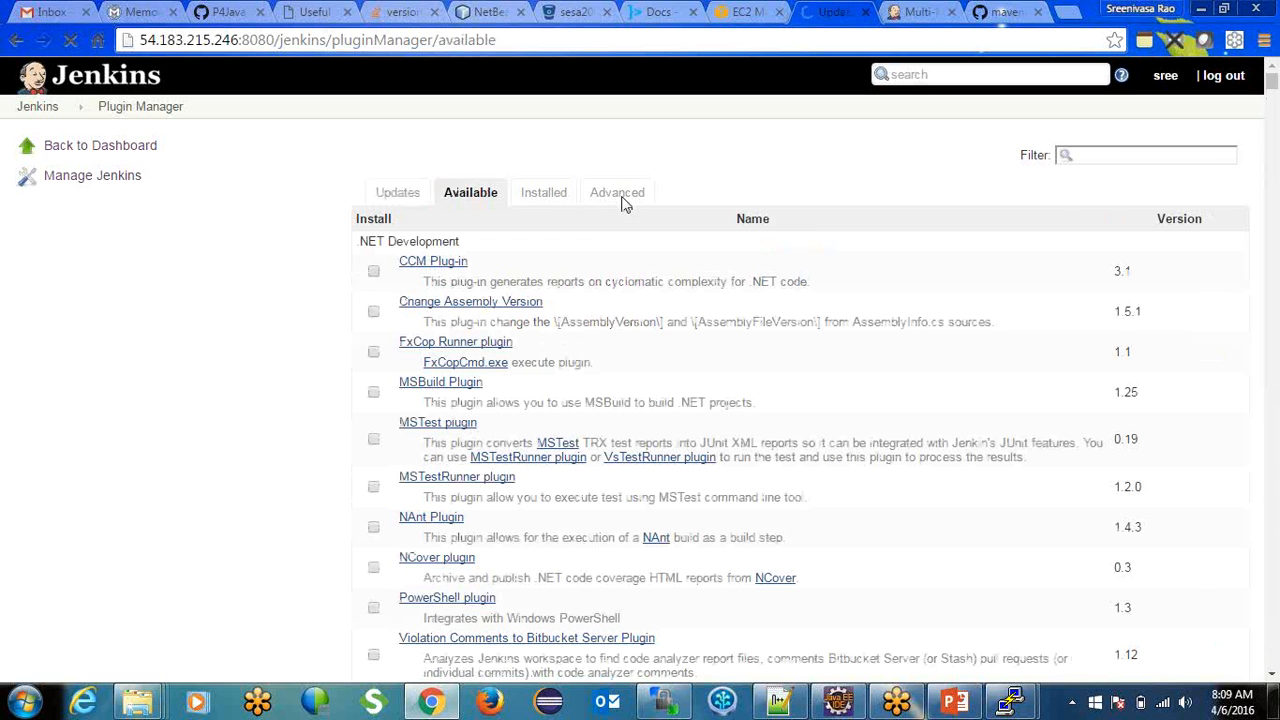
pyautogui.click(1094, 156)
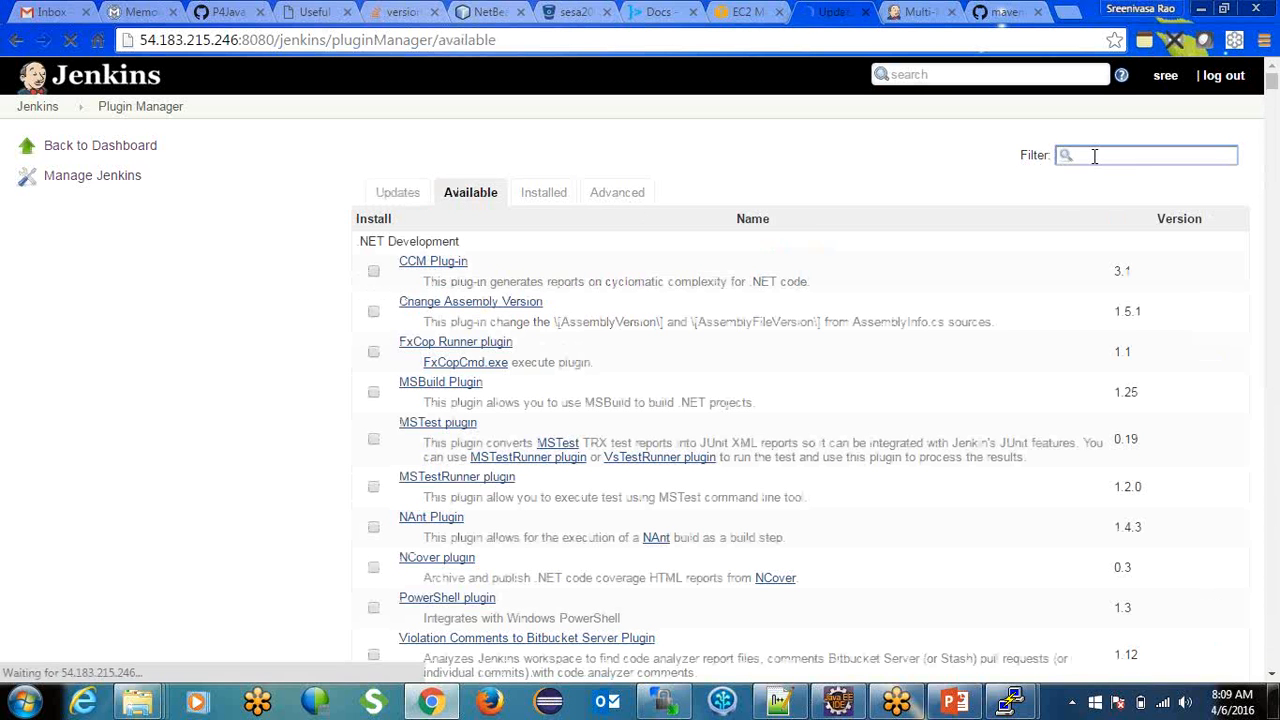
pyautogui.write('t')
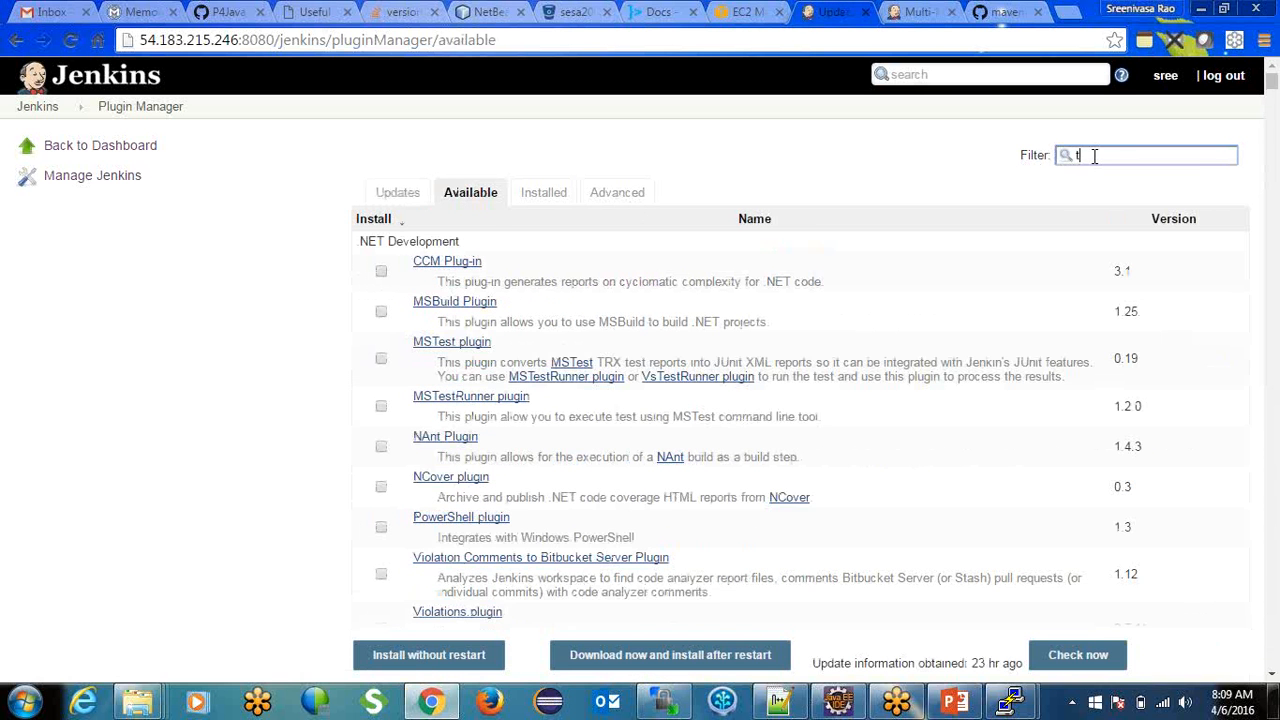
pyautogui.write('omcat')
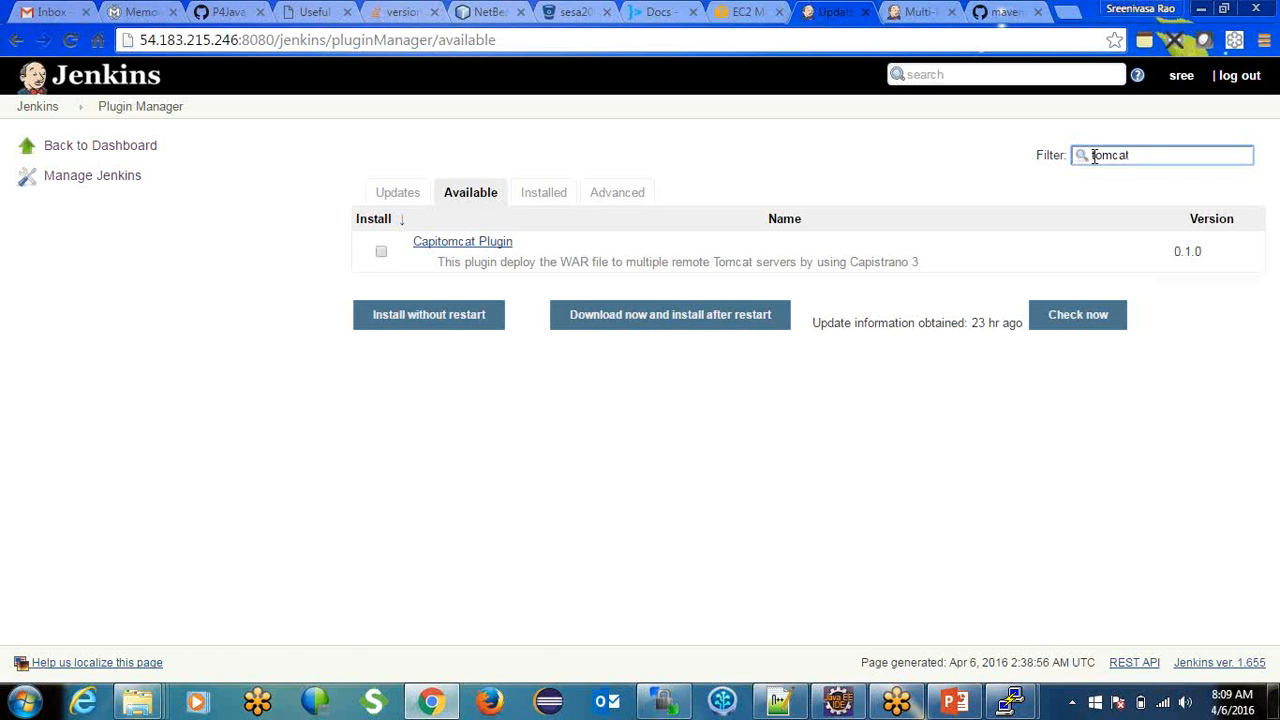
pyautogui.press('BackSpace')
pyautogui.press('BackSpace')
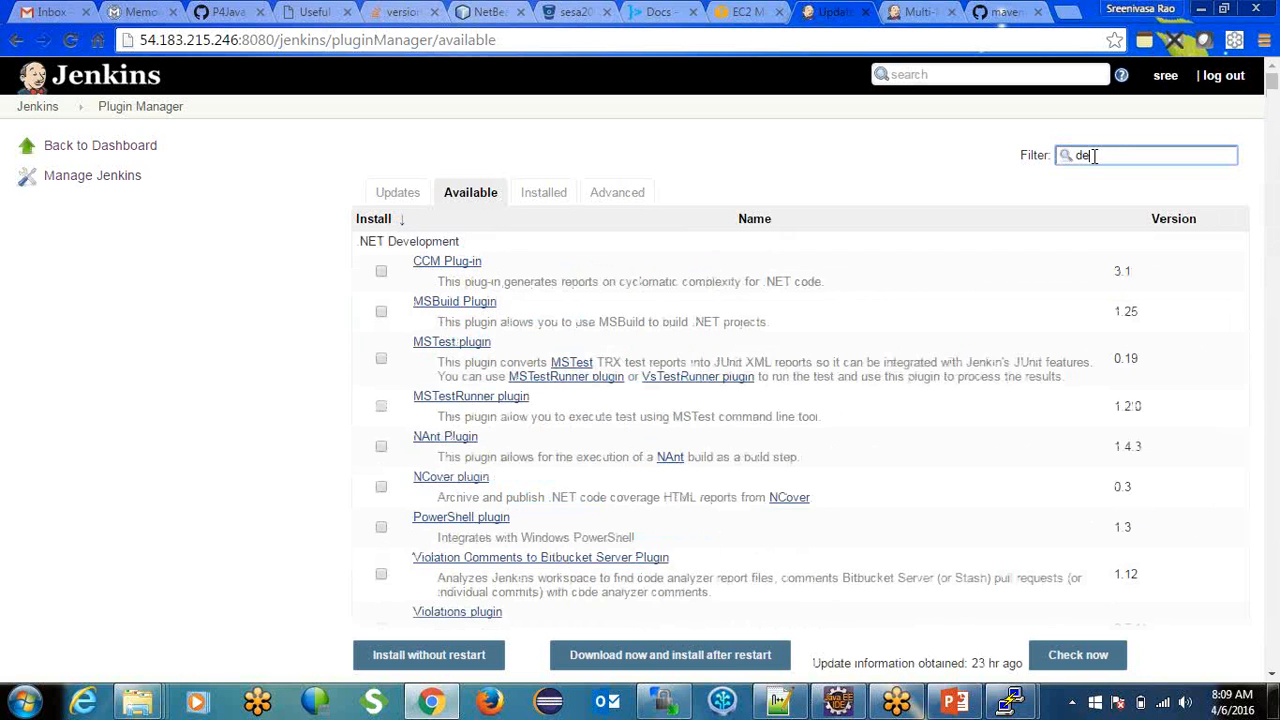
pyautogui.write('ploy')
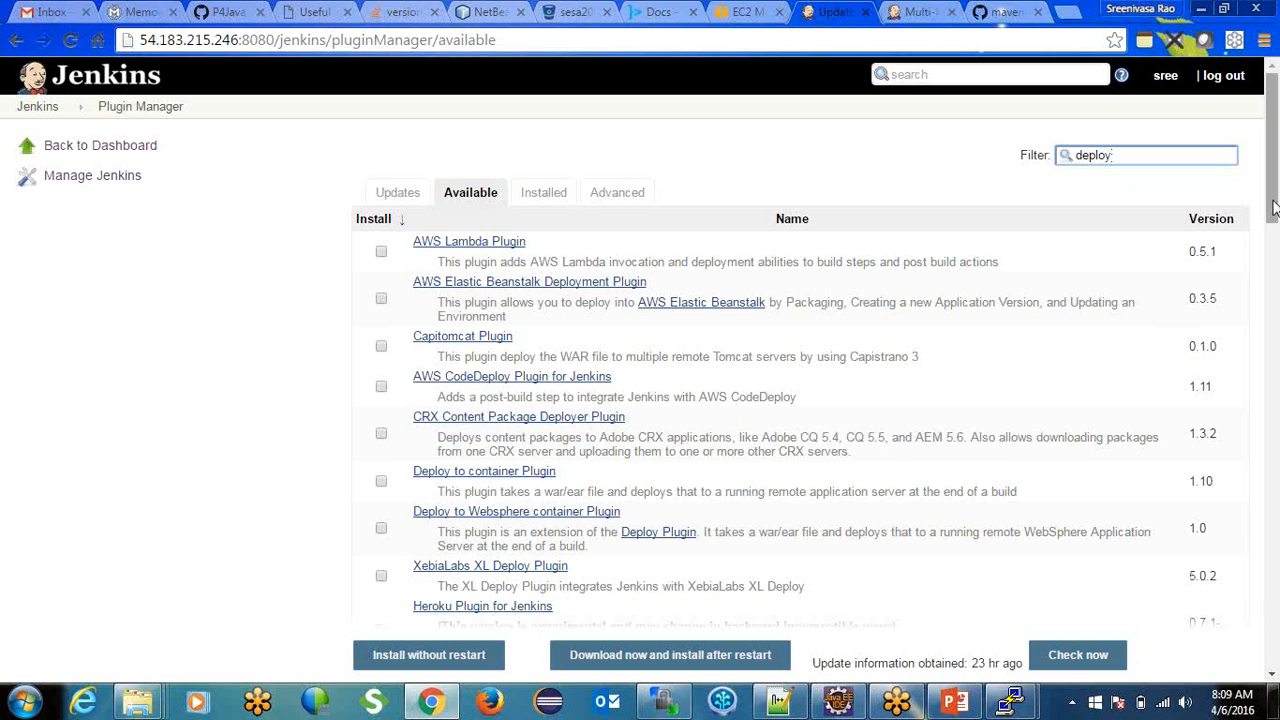
pyautogui.scroll(-1, 1277, 236)
pyautogui.moveTo(1277, 236); pyautogui.dragTo(1229, 194)
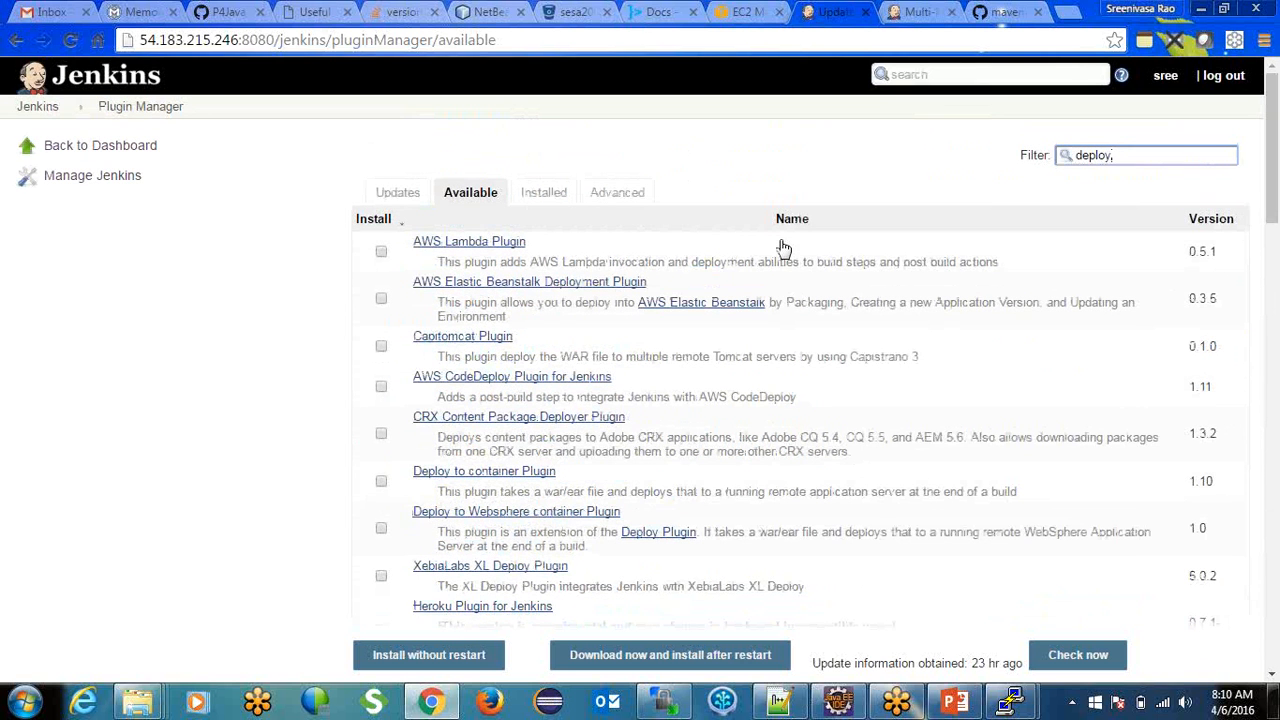
pyautogui.click(381, 346)
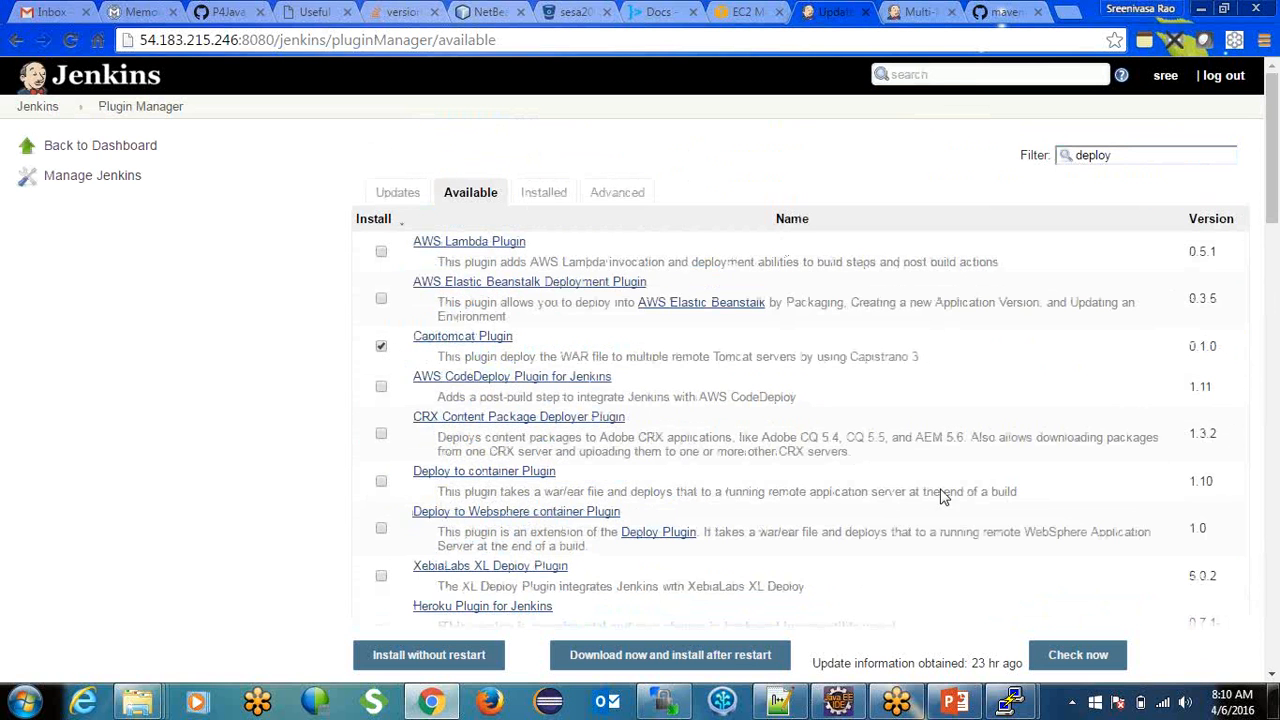
pyautogui.click(412, 660)
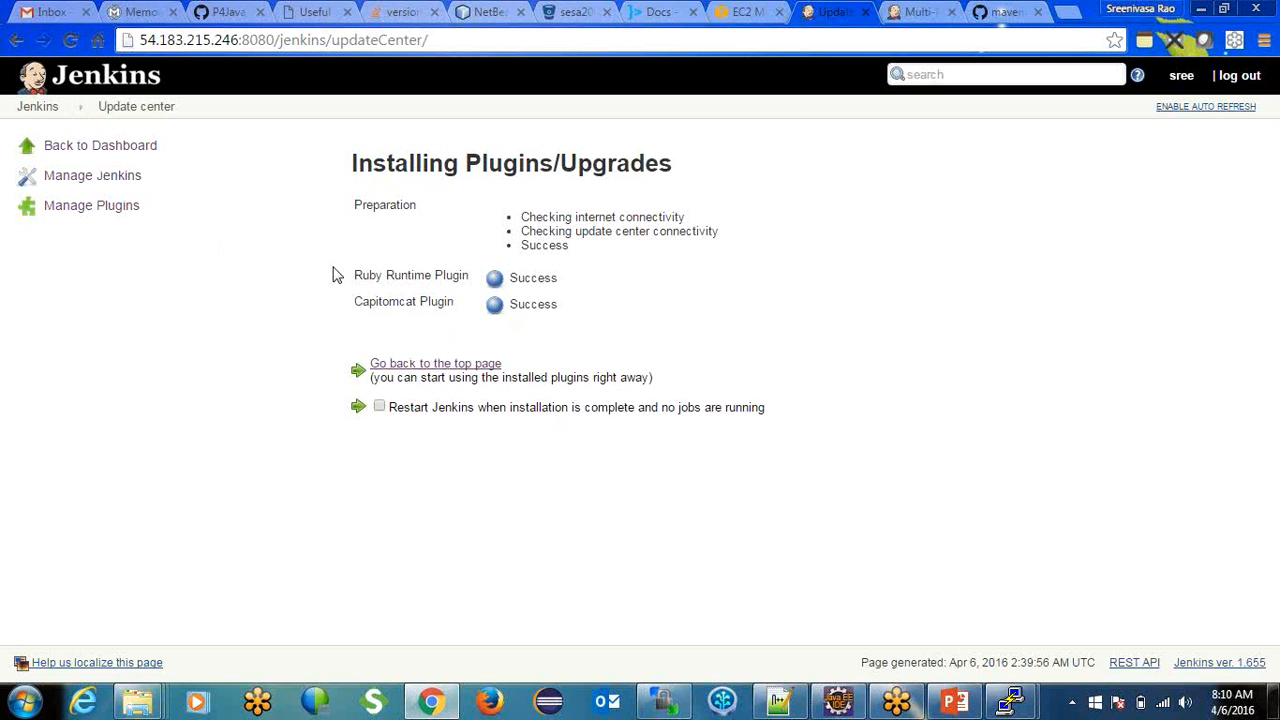
# Go back to the Jenkins dashboard and open Multi-Module-Job, where build #2 completed successfully
pyautogui.click(66, 108)
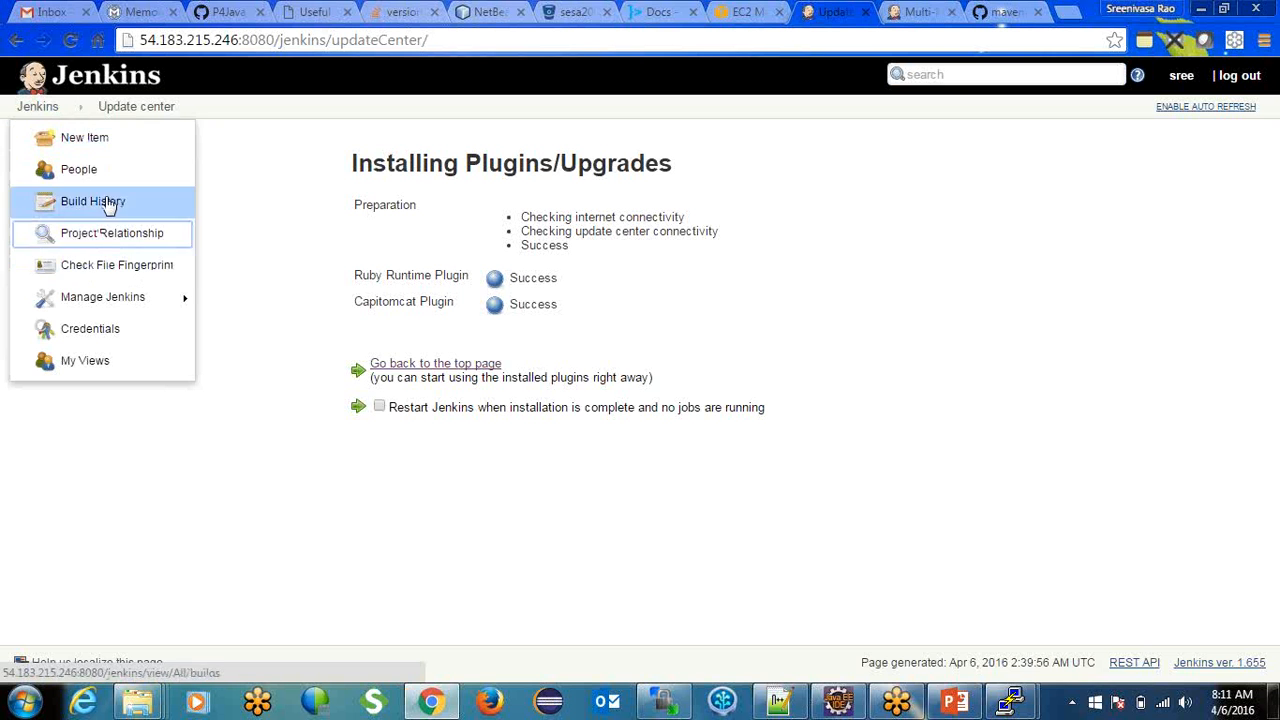
pyautogui.click(46, 106)
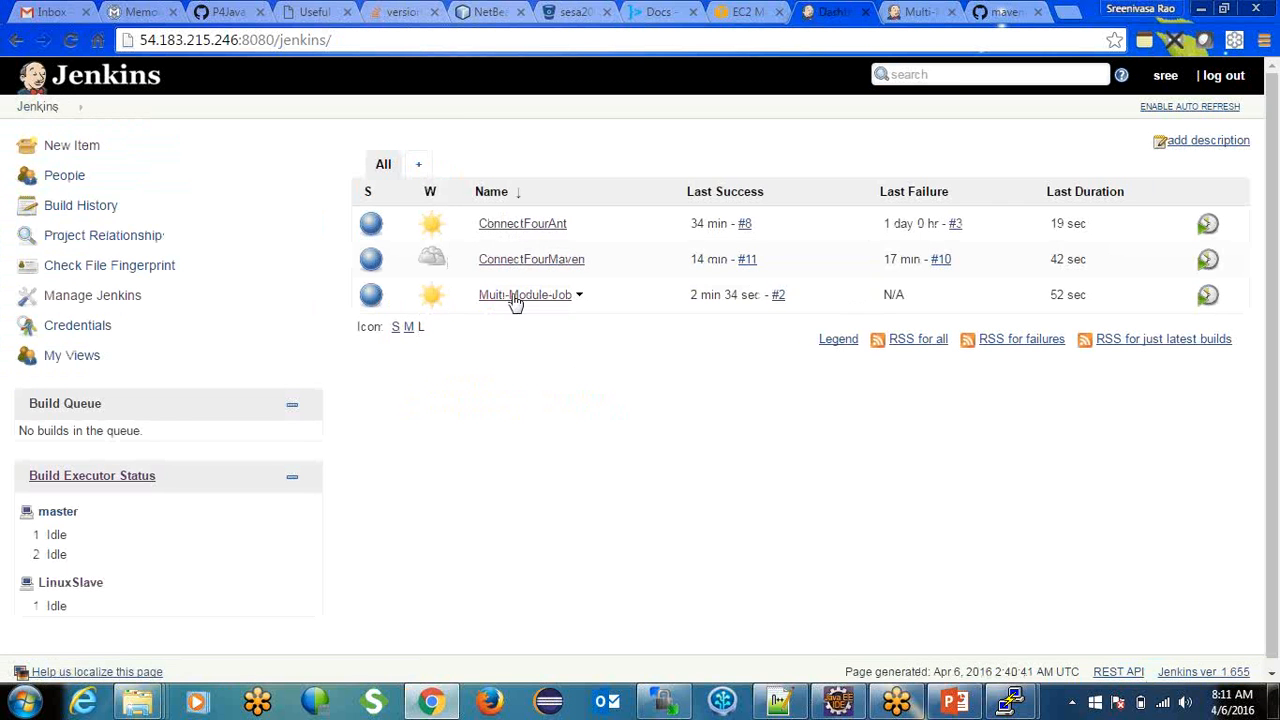
pyautogui.click(517, 298)
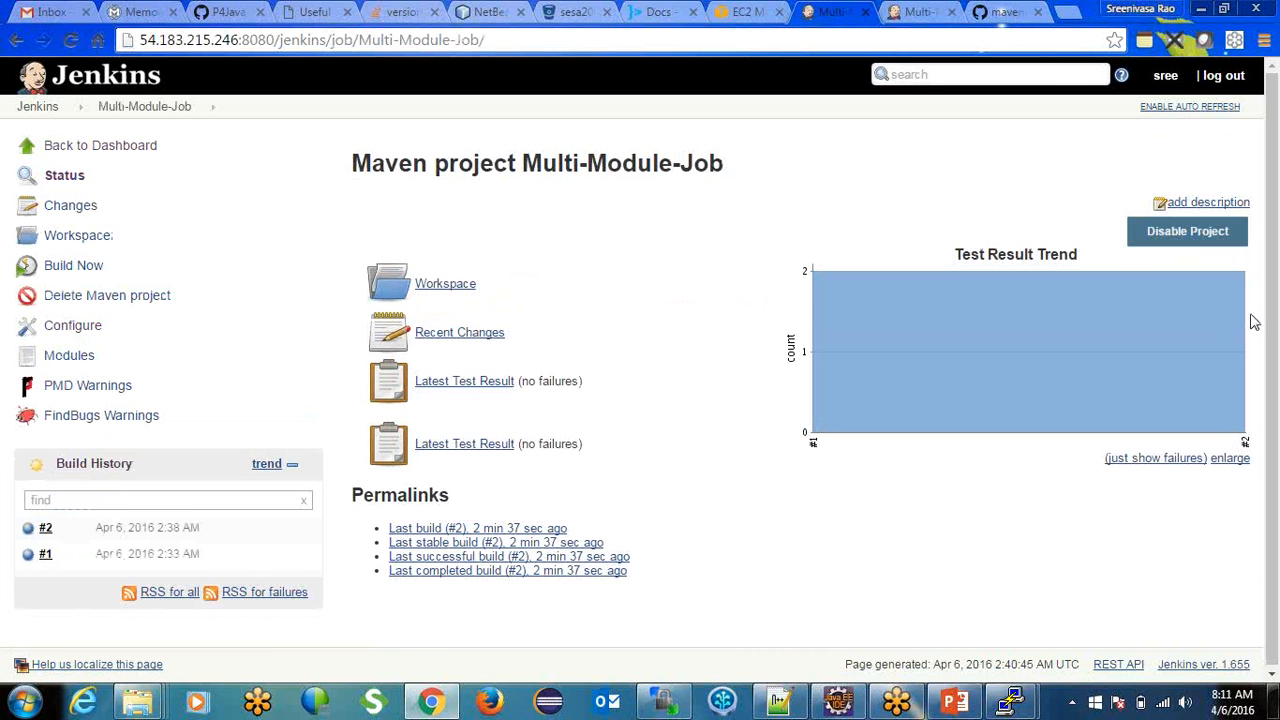
pyautogui.moveTo(1274, 322); pyautogui.dragTo(1274, 450)
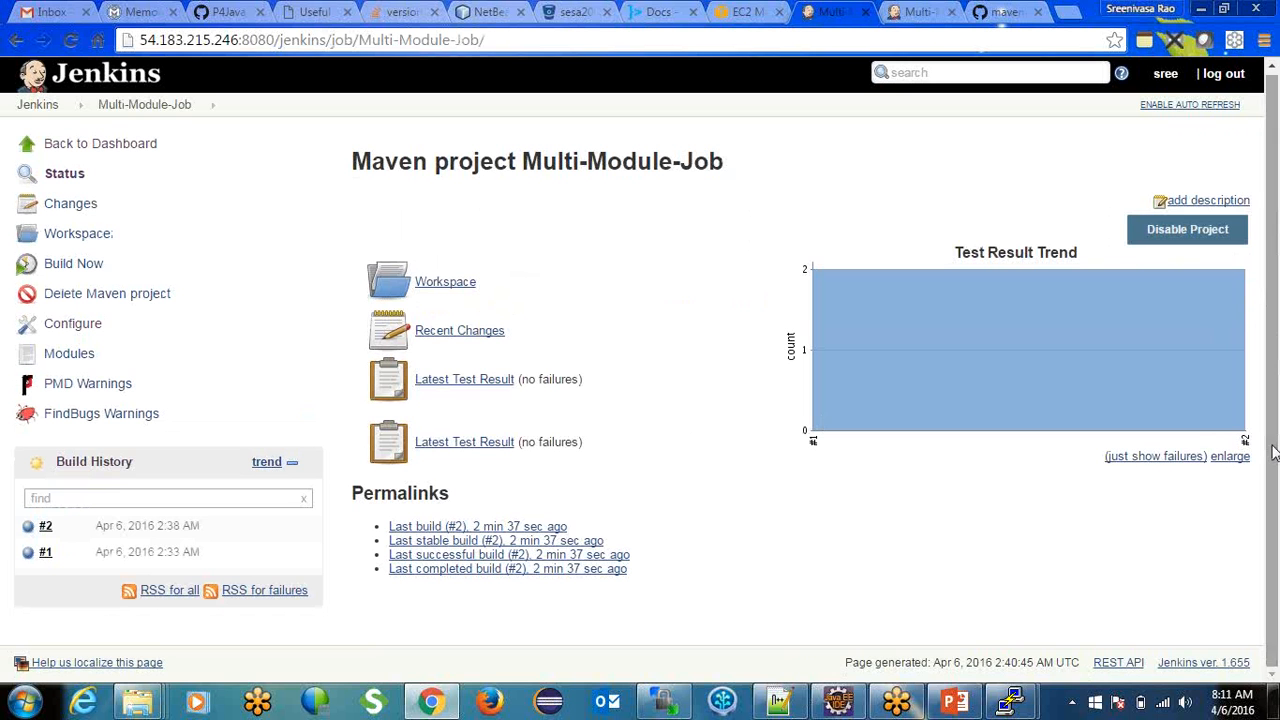
pyautogui.moveTo(1274, 452); pyautogui.dragTo(1274, 480)
pyautogui.click(1272, 474)
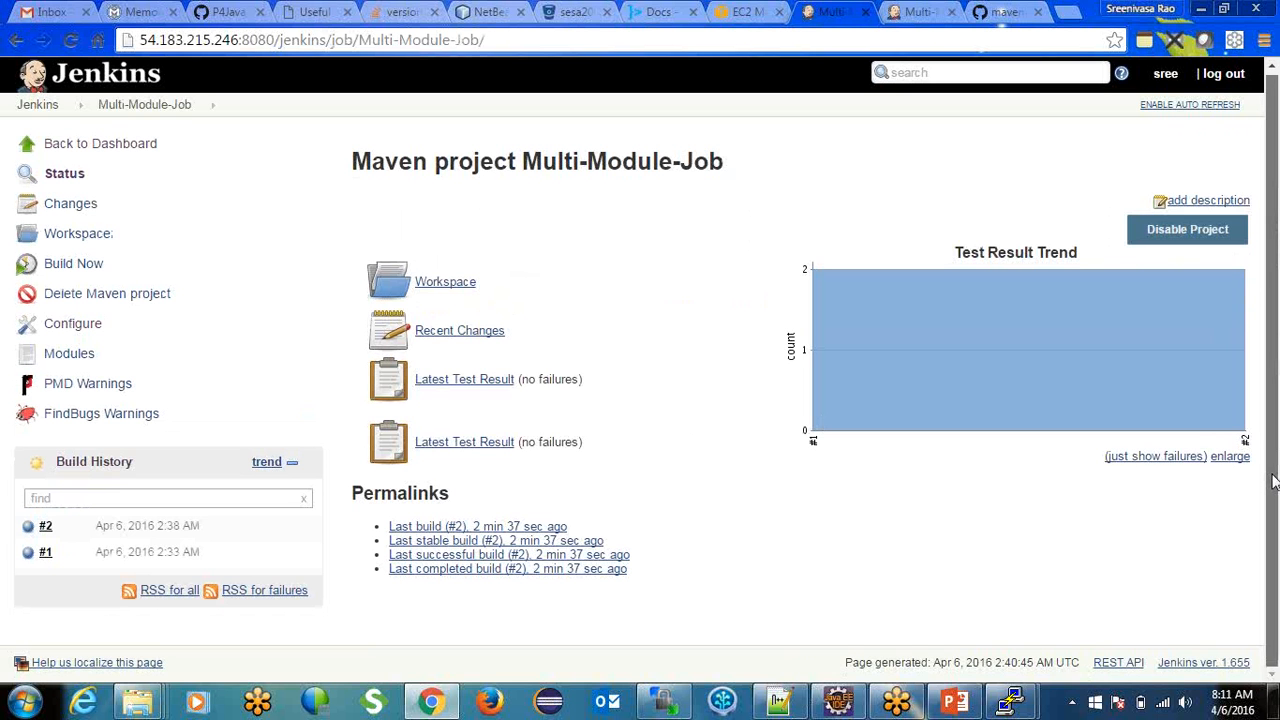
pyautogui.moveTo(1274, 481); pyautogui.dragTo(1264, 455)
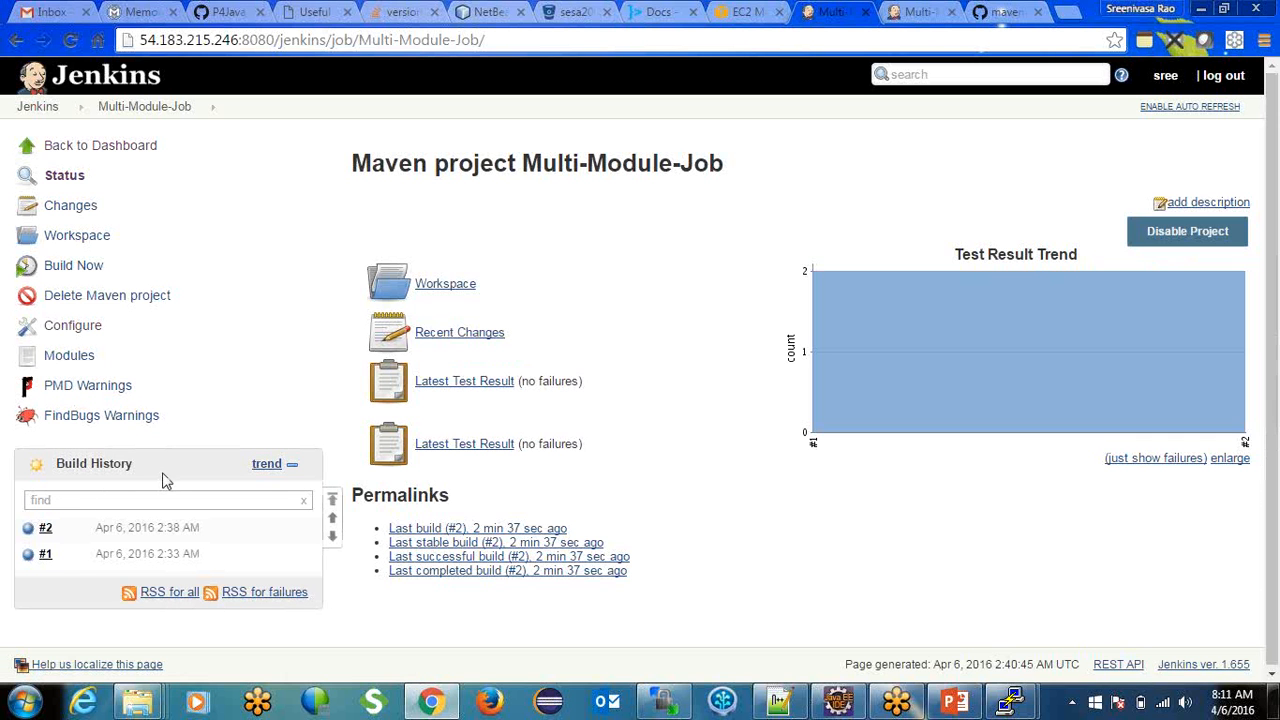
pyautogui.moveTo(58, 533)
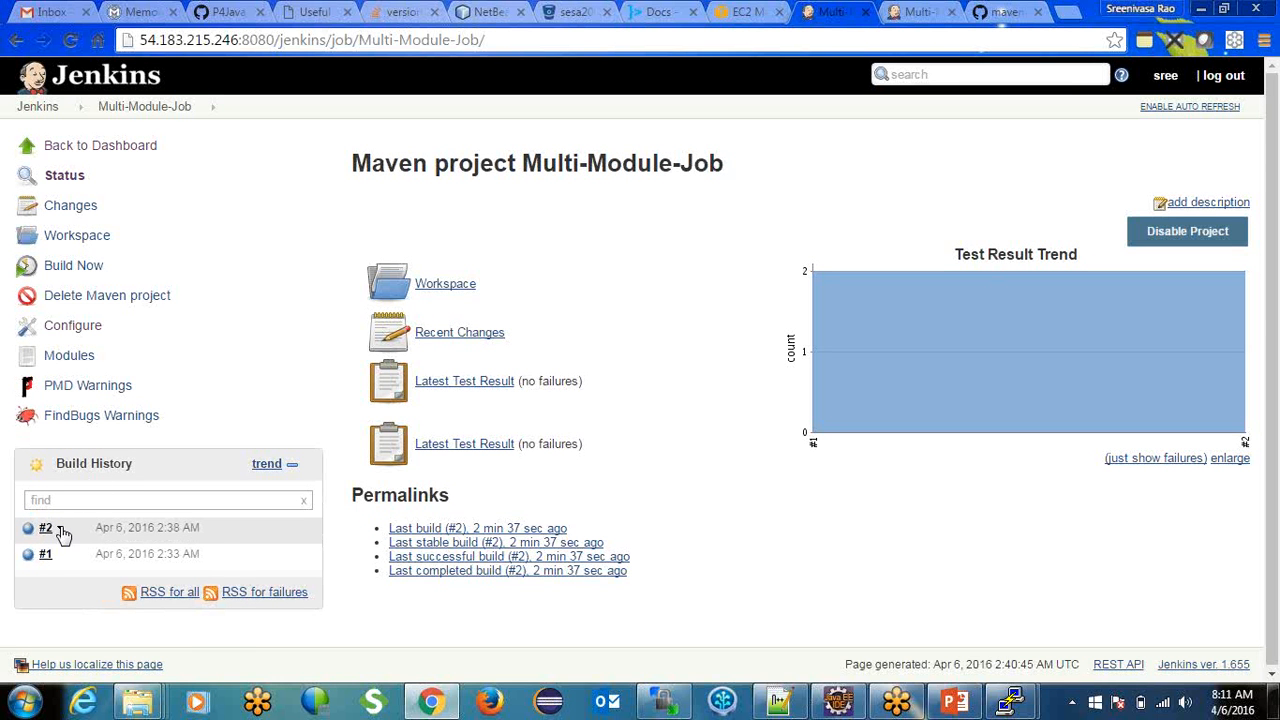
# Read build #2's console output down to SUCCESS, then open its PMD warnings
pyautogui.click(62, 533)
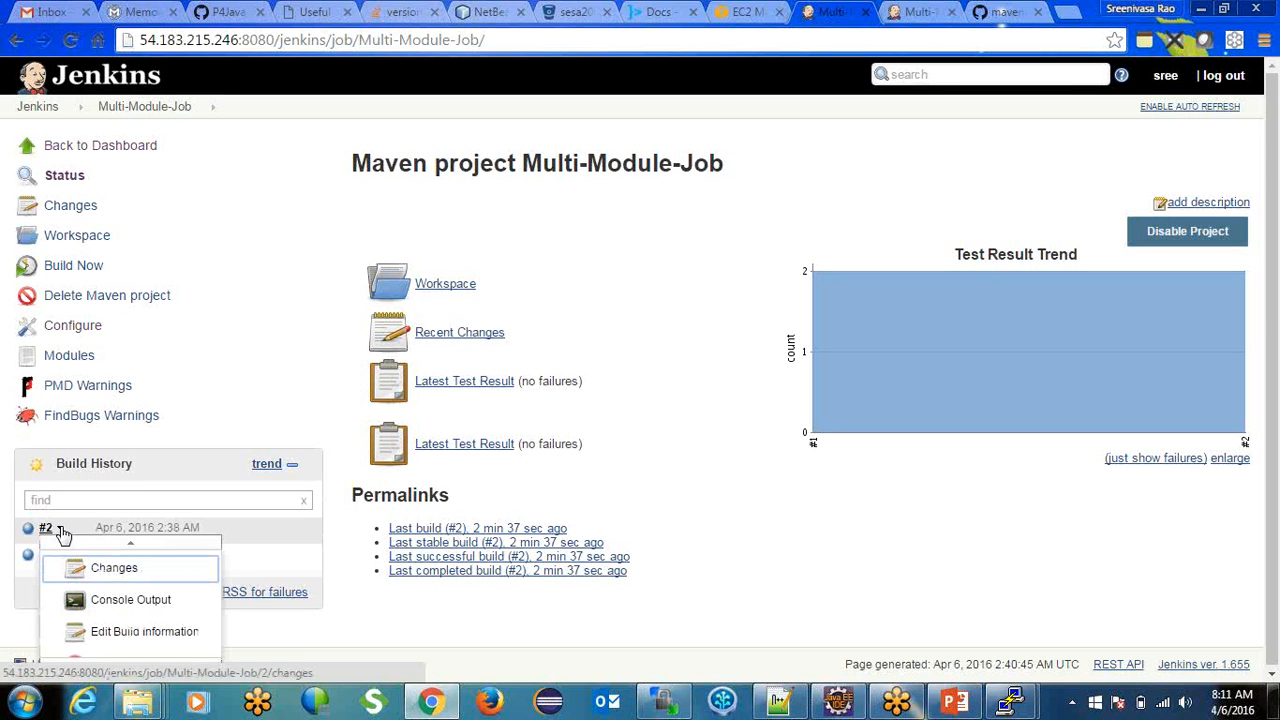
pyautogui.click(118, 598)
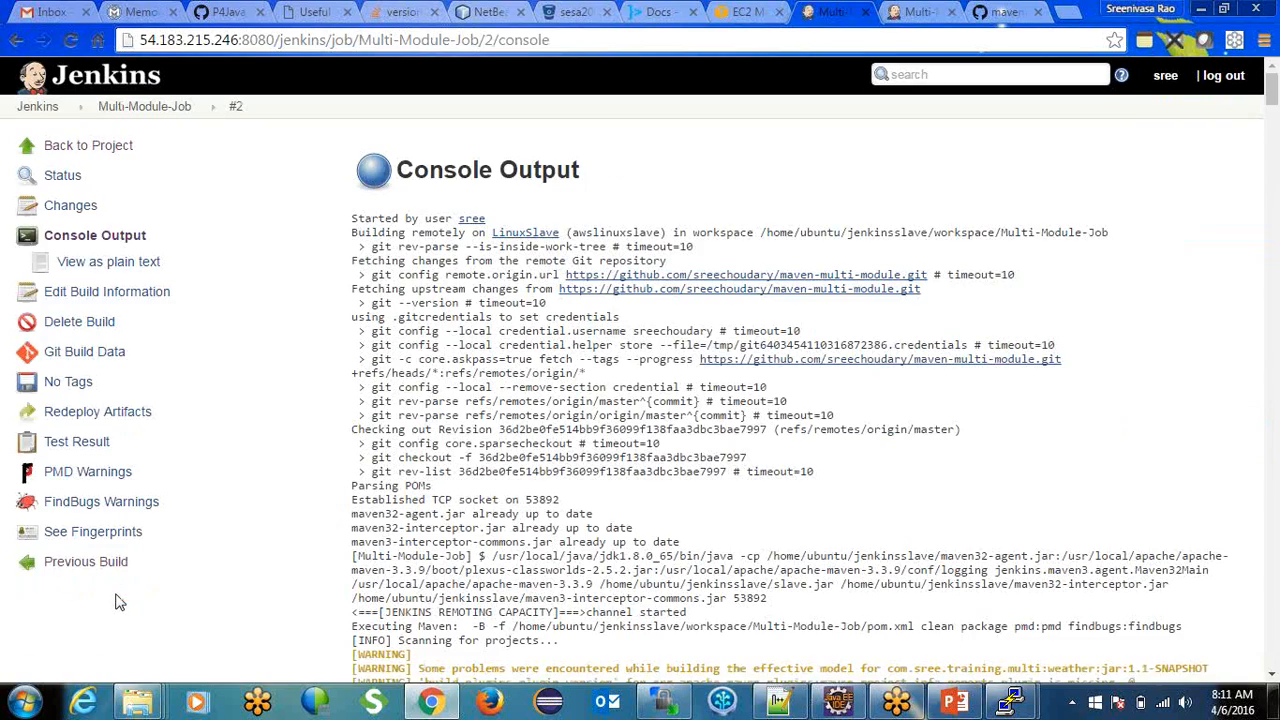
pyautogui.moveTo(1272, 90); pyautogui.dragTo(1274, 652)
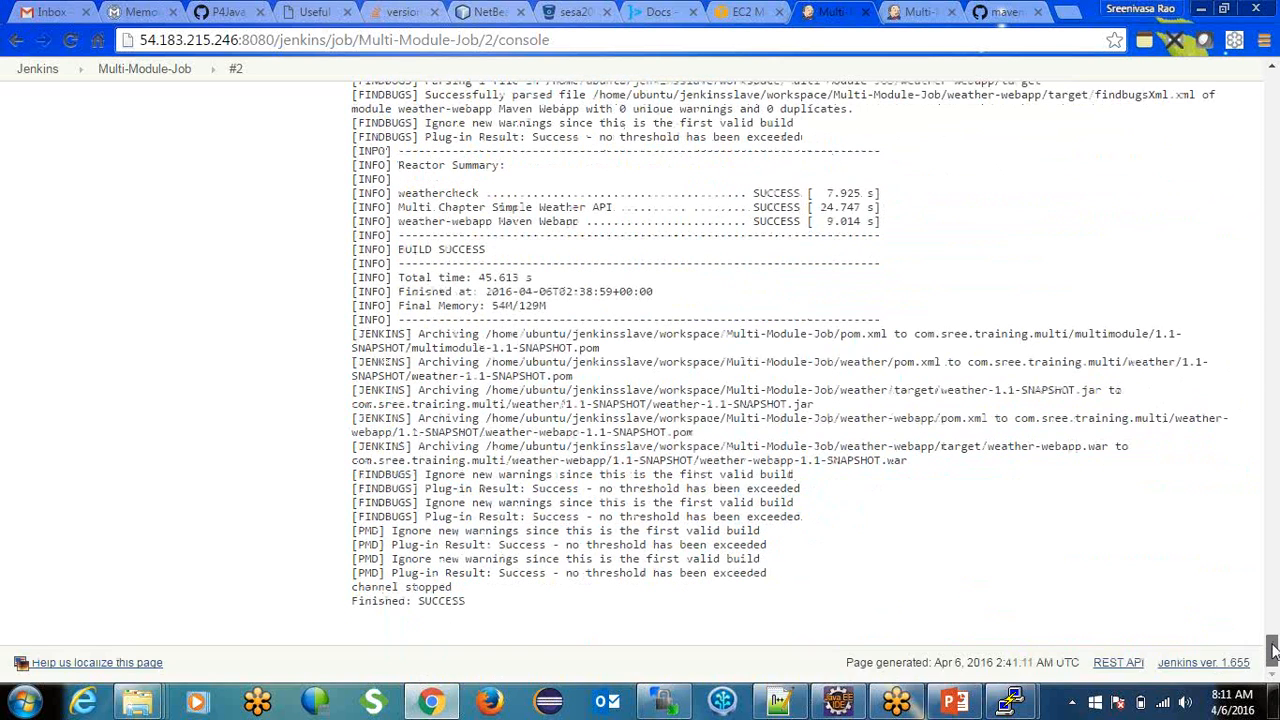
pyautogui.moveTo(1274, 650); pyautogui.dragTo(1272, 618)
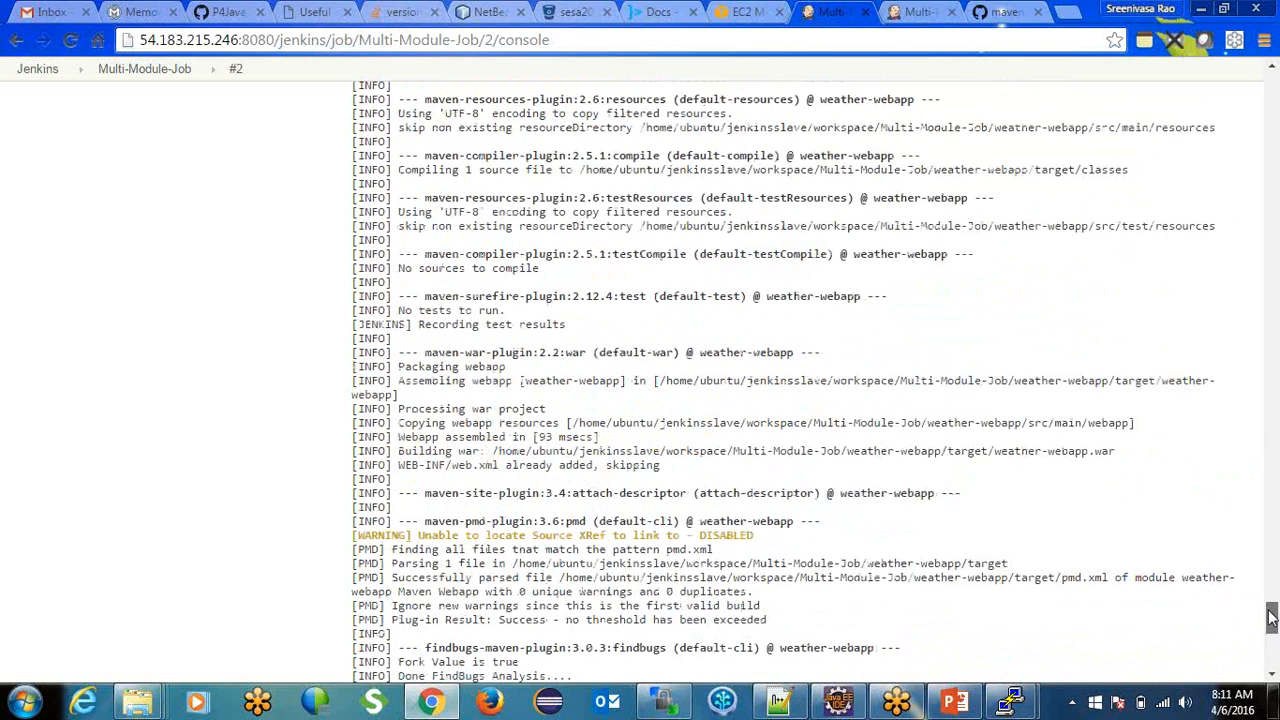
pyautogui.moveTo(1272, 618); pyautogui.dragTo(1274, 84)
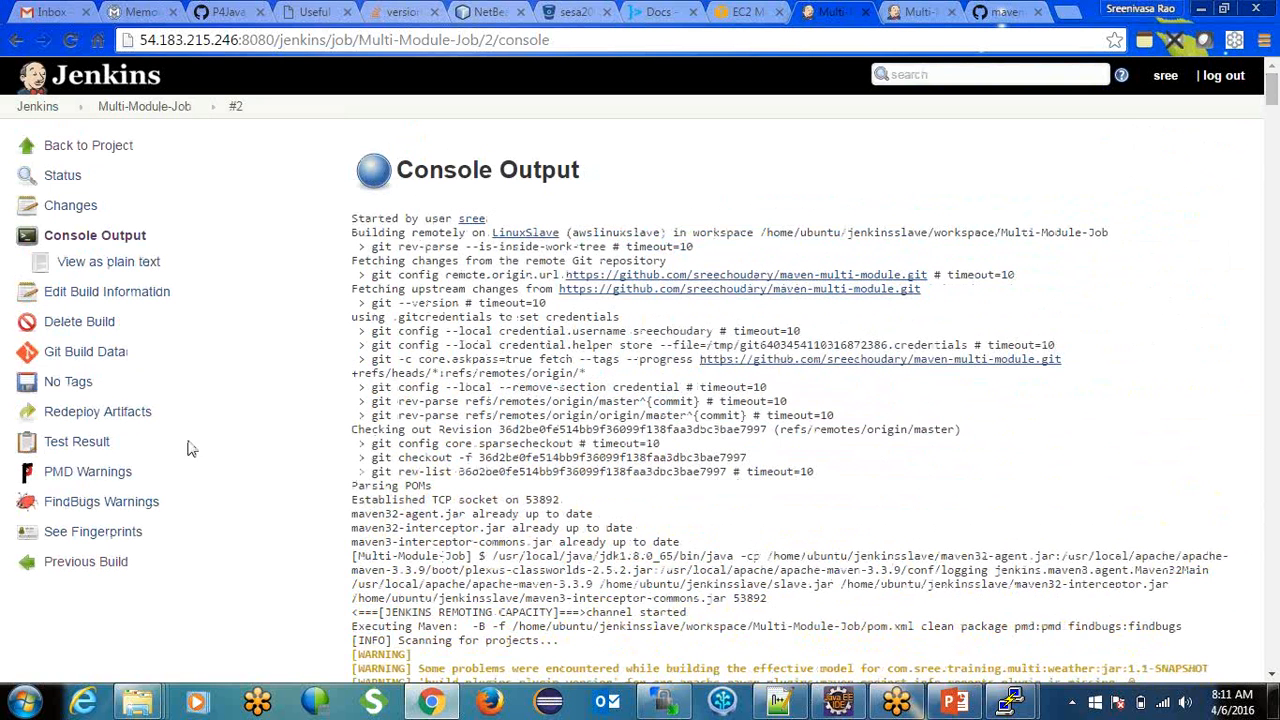
pyautogui.click(106, 475)
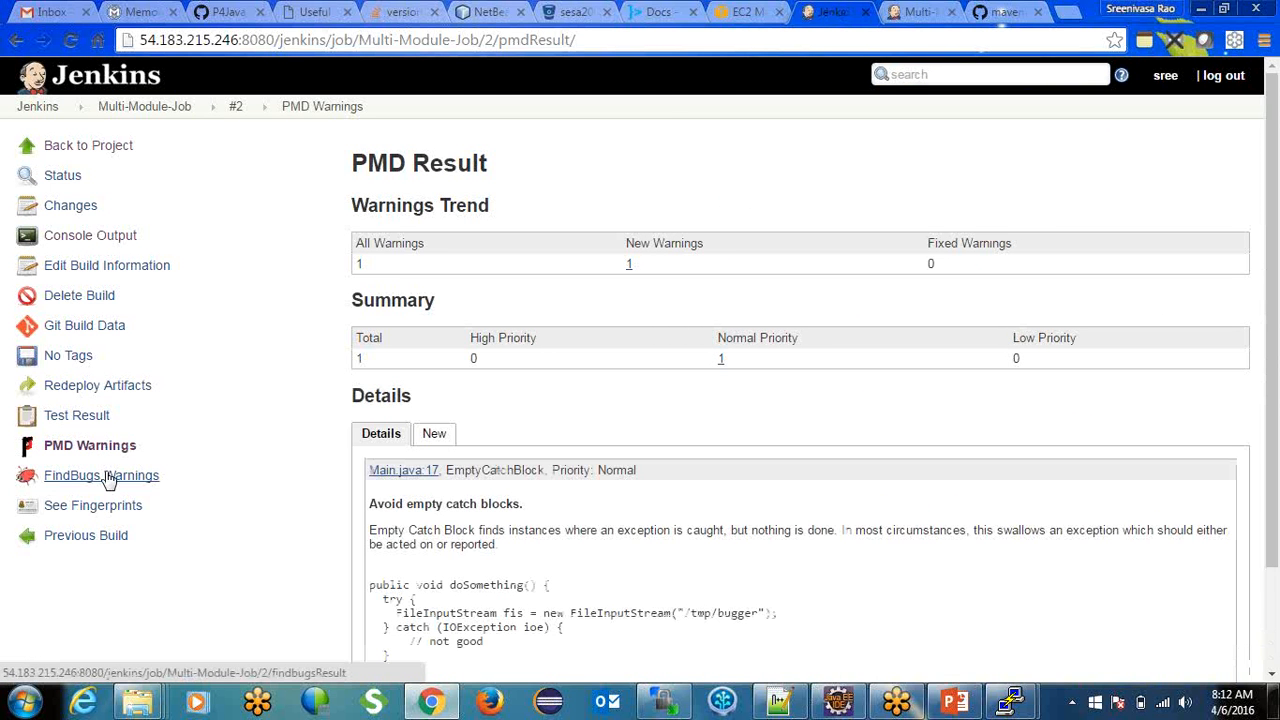
# Check build #2's FindBugs result (one DM_DEFAULT_ENCODING warning), then return to Multi-Module-Job
pyautogui.click(105, 478)
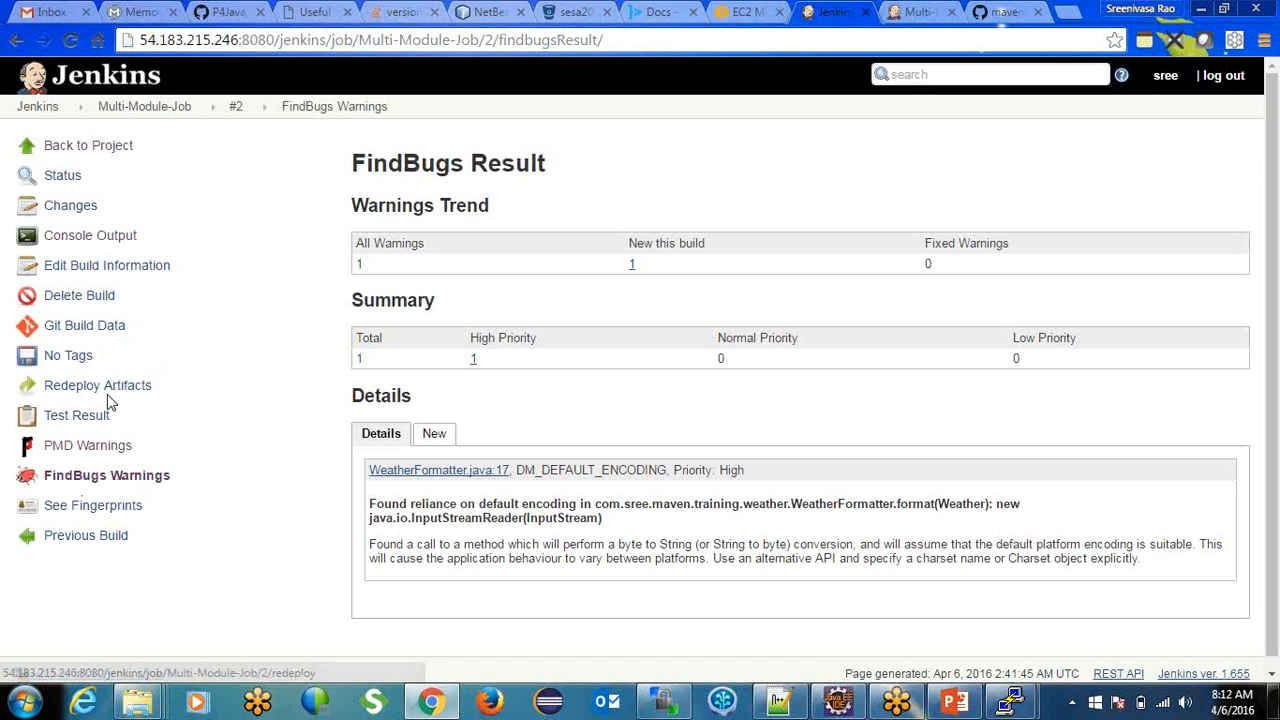
pyautogui.click(167, 107)
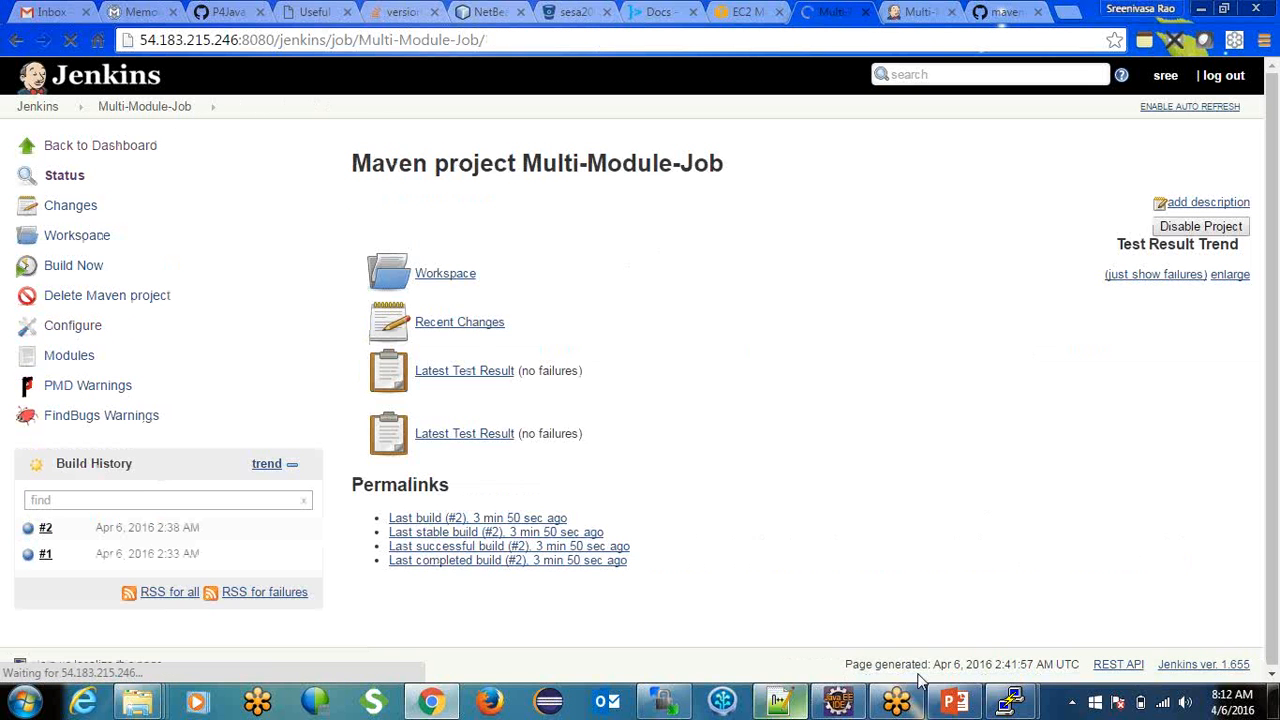
# Restart Tomcat in PuTTY with ./shutdown.sh and ./startup.sh, then return to Jenkins in Chrome
pyautogui.moveTo(1010, 700)
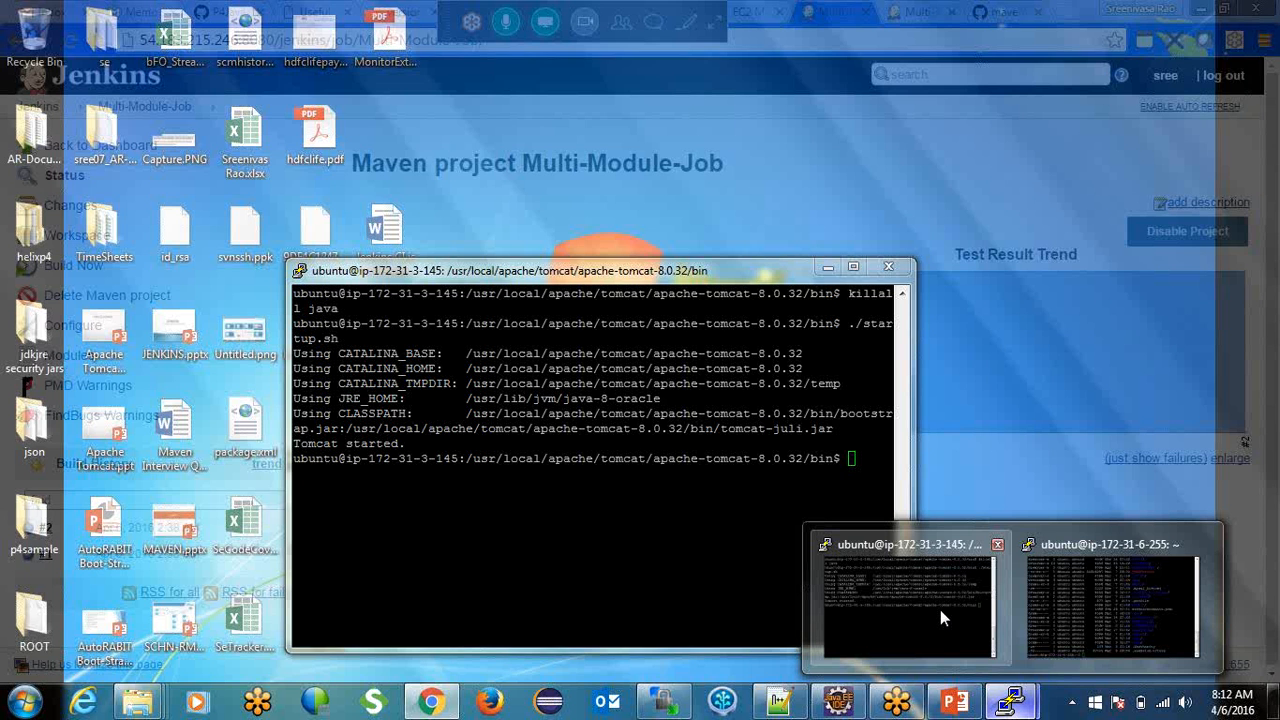
pyautogui.click(934, 599)
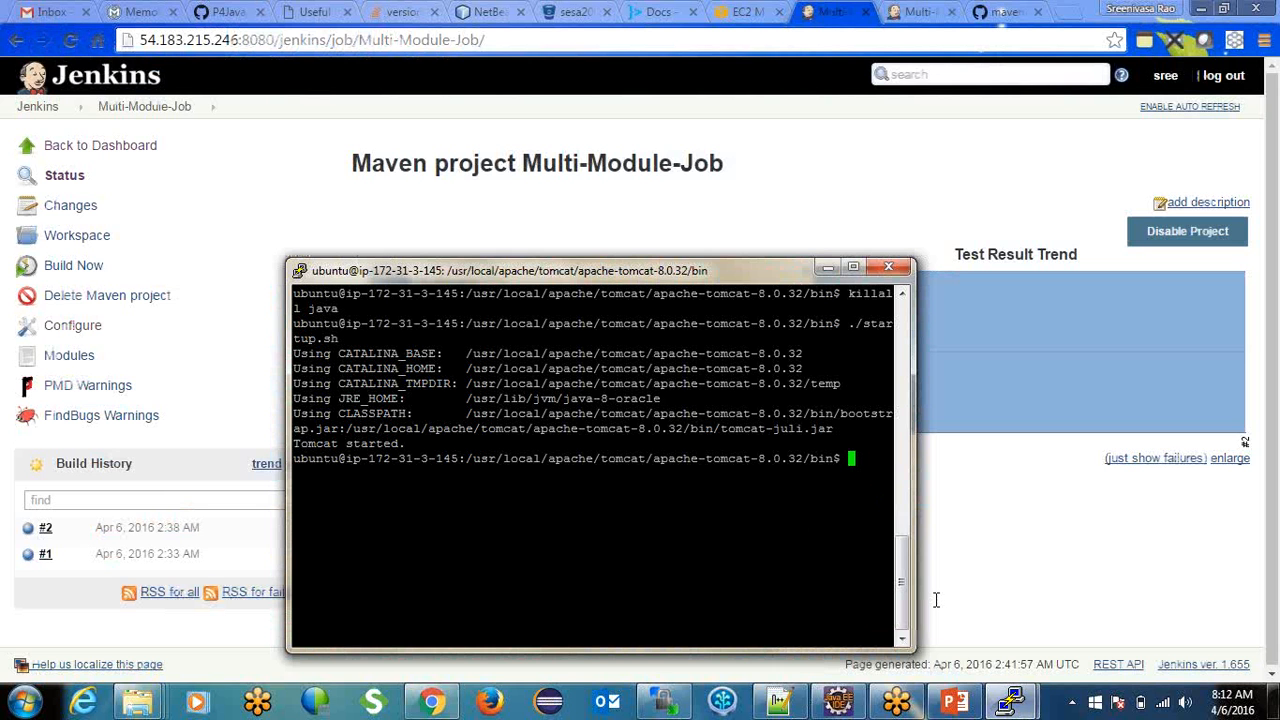
pyautogui.write('./shutdown.sh')
pyautogui.press('Return')
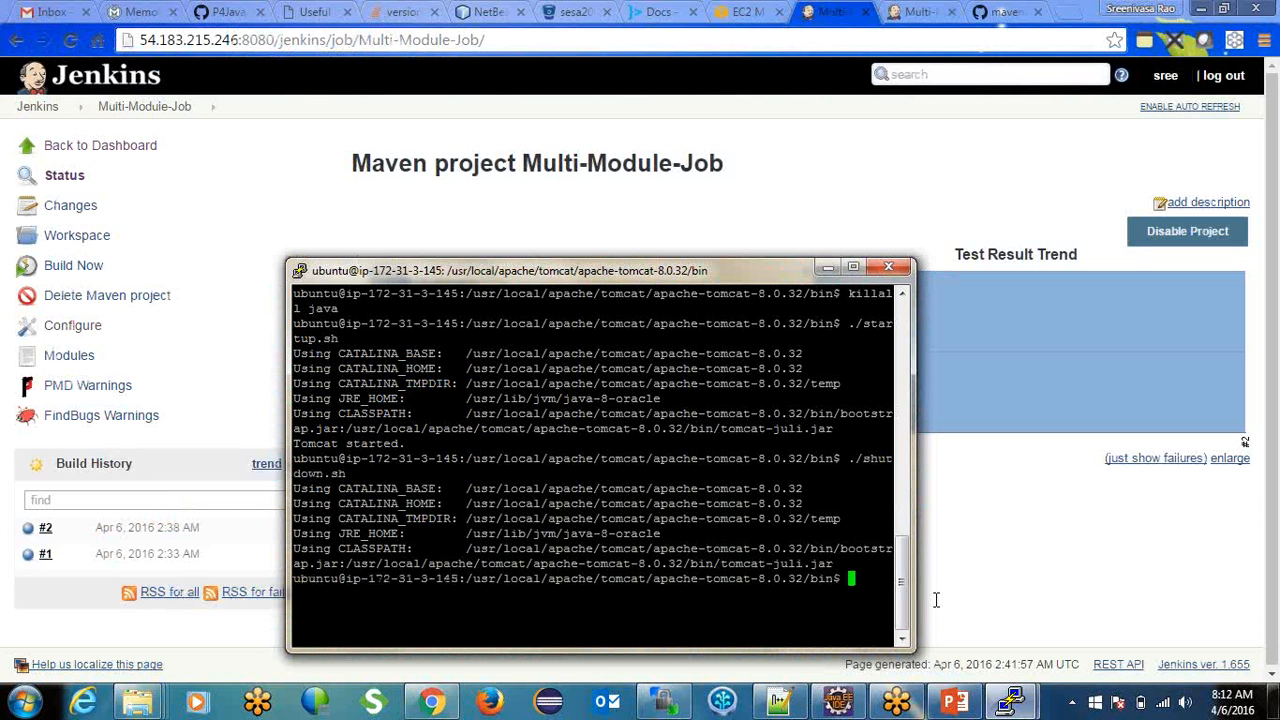
pyautogui.write('./startup.sh')
pyautogui.press('Return')
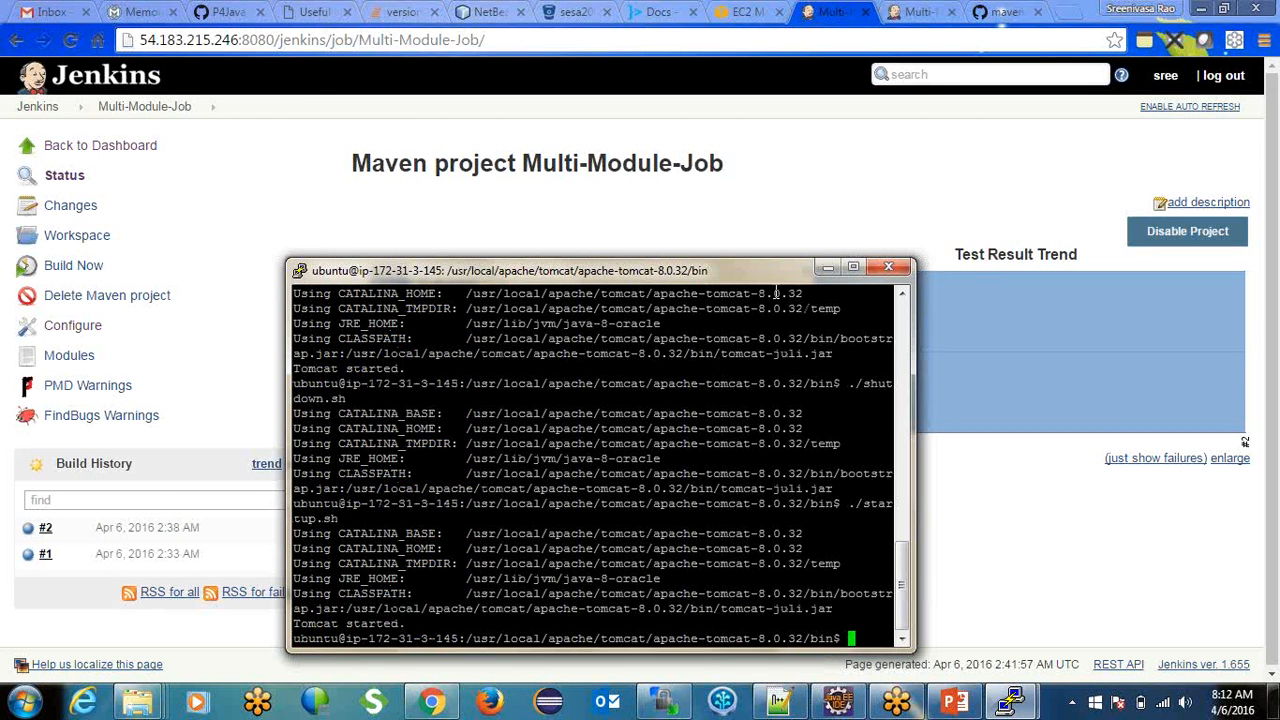
pyautogui.click(751, 217)
pyautogui.moveTo(333, 40); pyautogui.dragTo(520, 30)
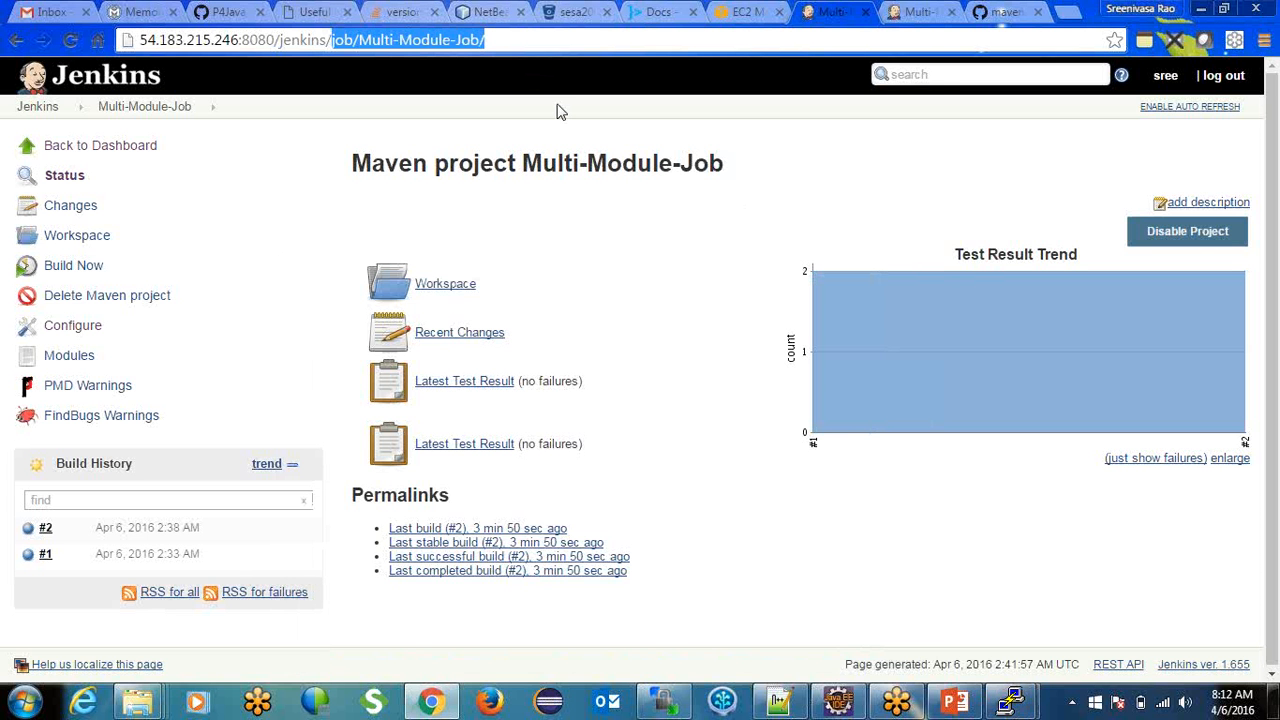
# Reload the Multi-Module-Job page so Jenkins shows its 'getting ready to work' screen
pyautogui.click(644, 231)
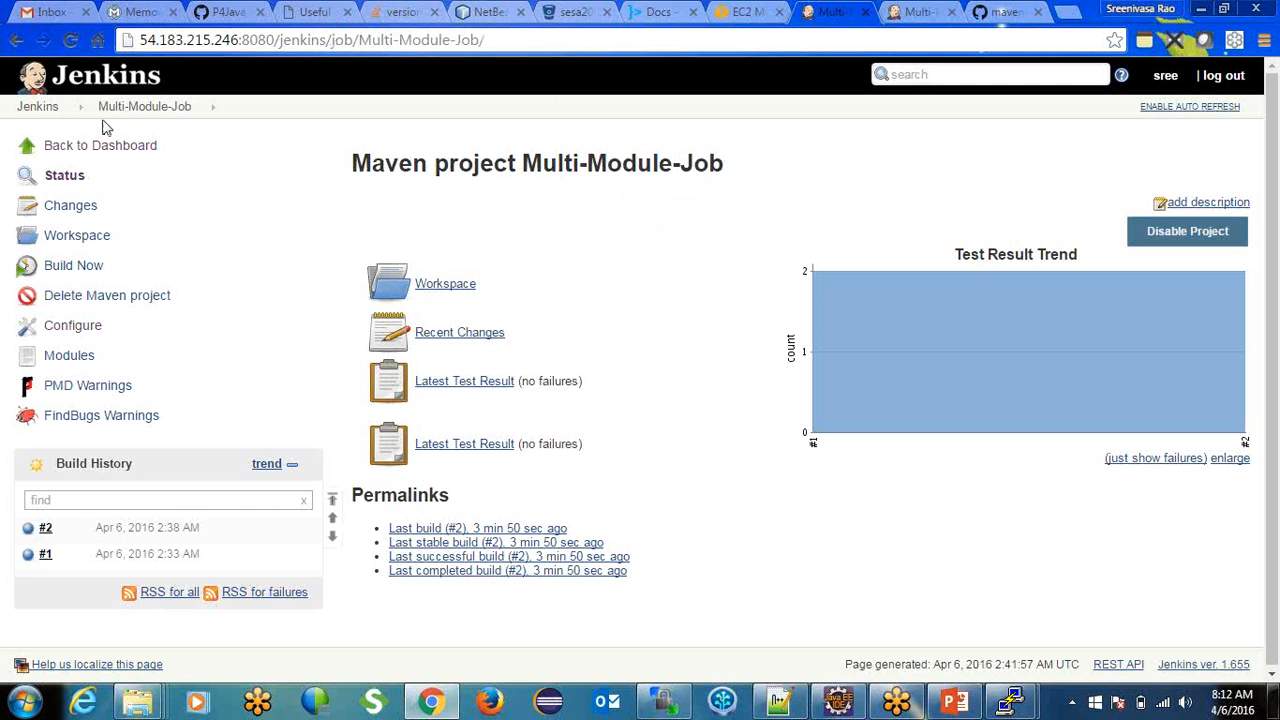
pyautogui.click(70, 40)
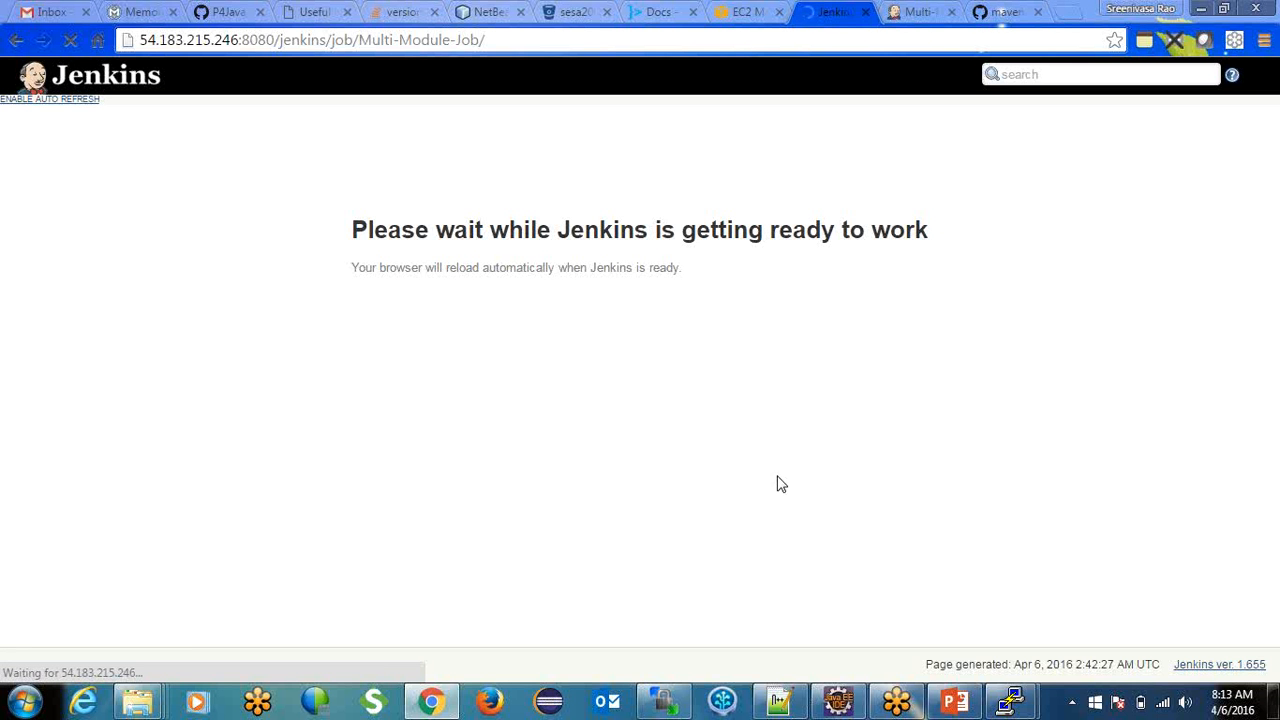
# Log in to Jenkins with the user name and password, landing on Multi-Module-Job
pyautogui.click(42, 12)
pyautogui.click(910, 14)
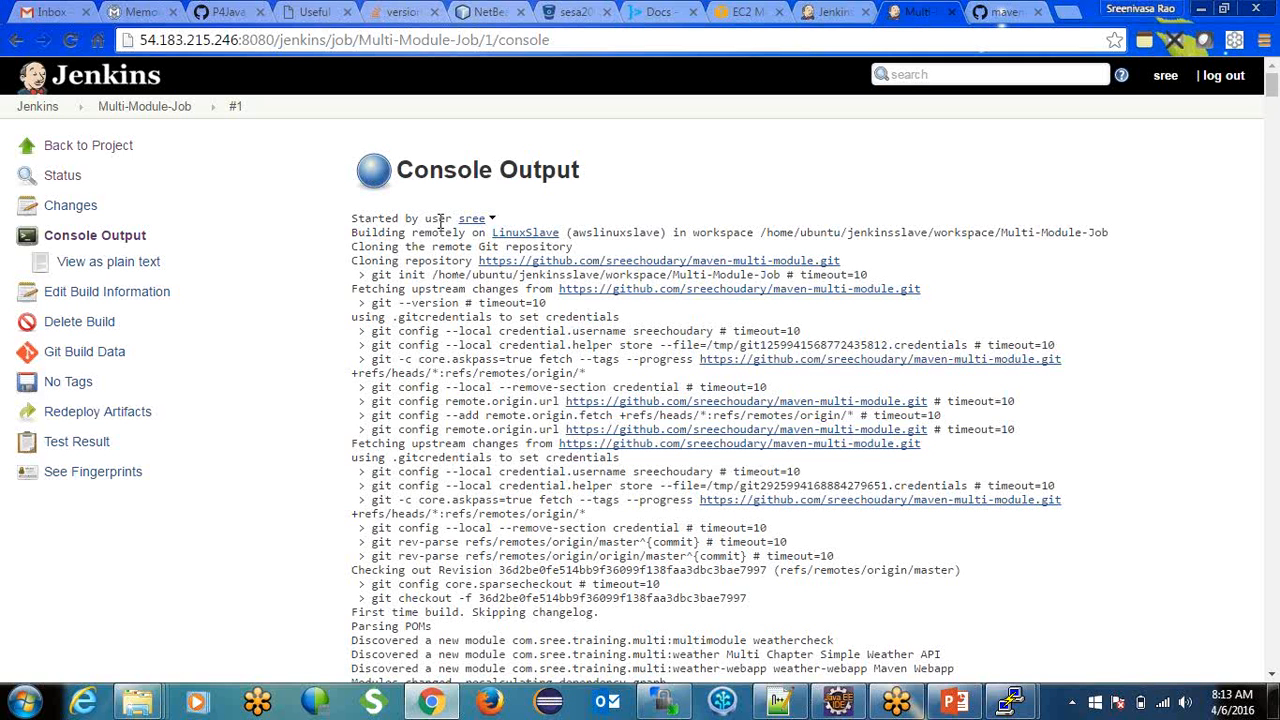
pyautogui.click(108, 147)
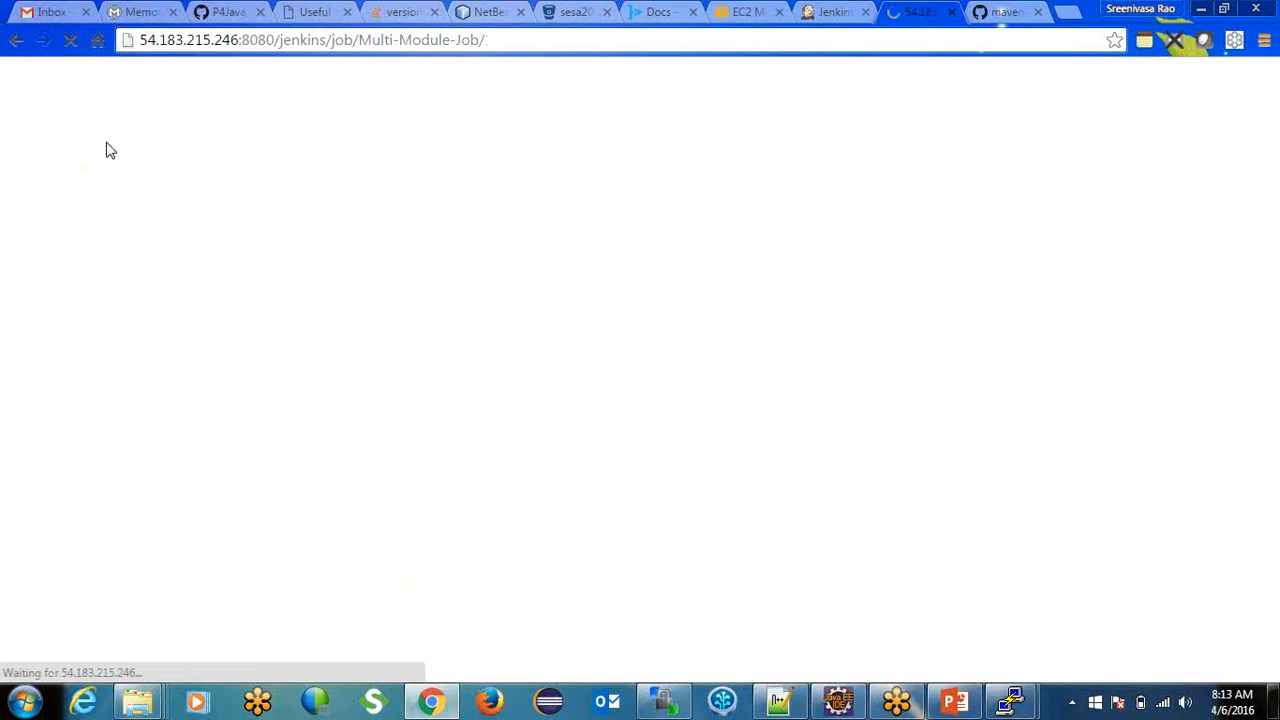
pyautogui.write('sr')
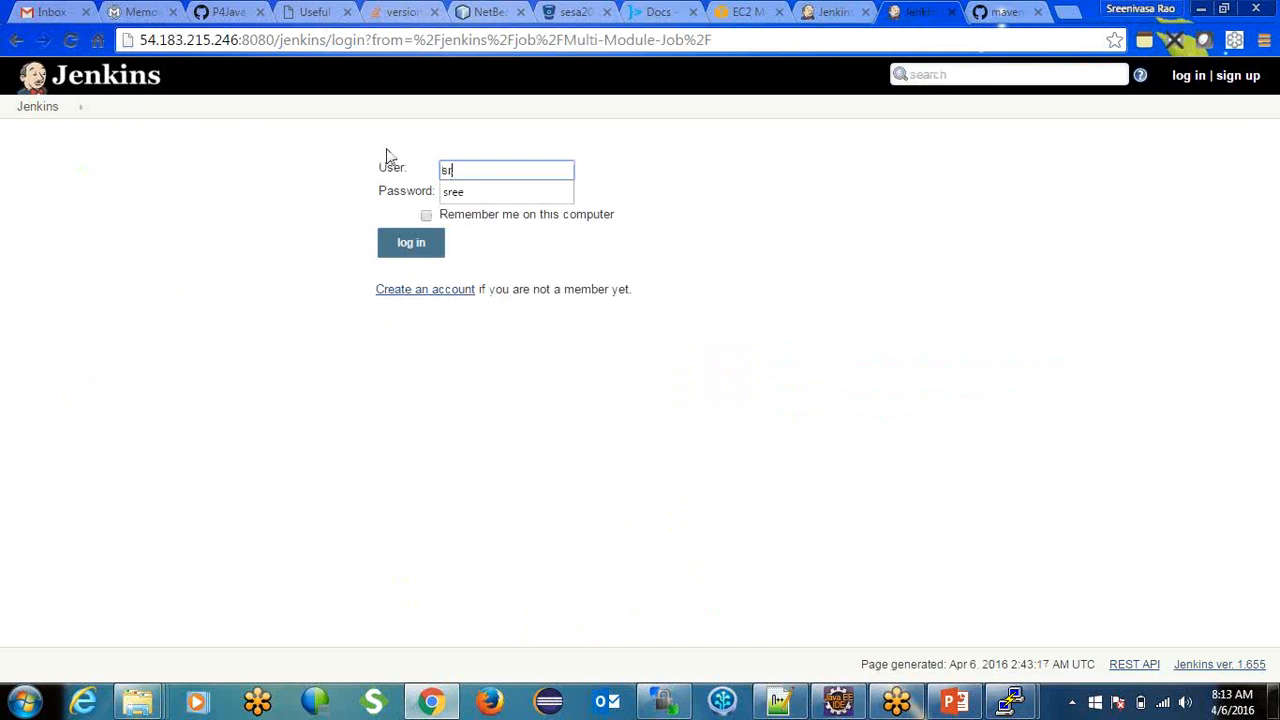
pyautogui.write('ee')
pyautogui.press('Tab')
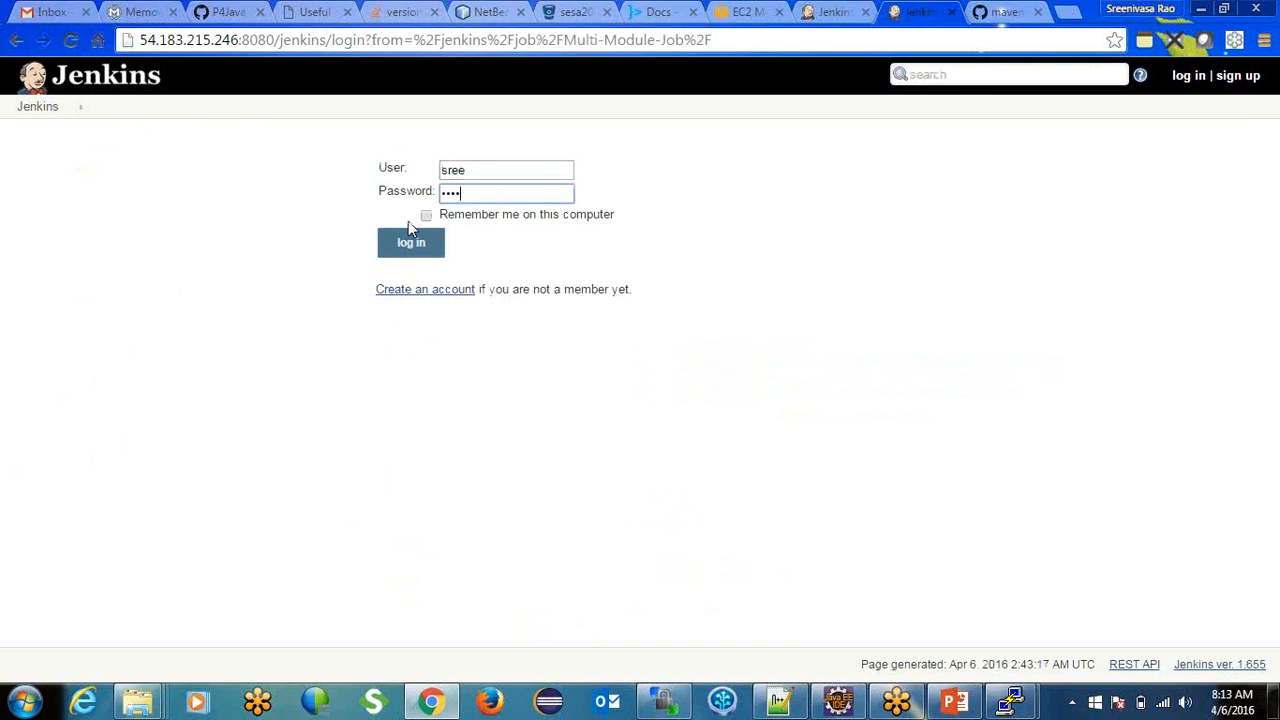
pyautogui.click(410, 246)
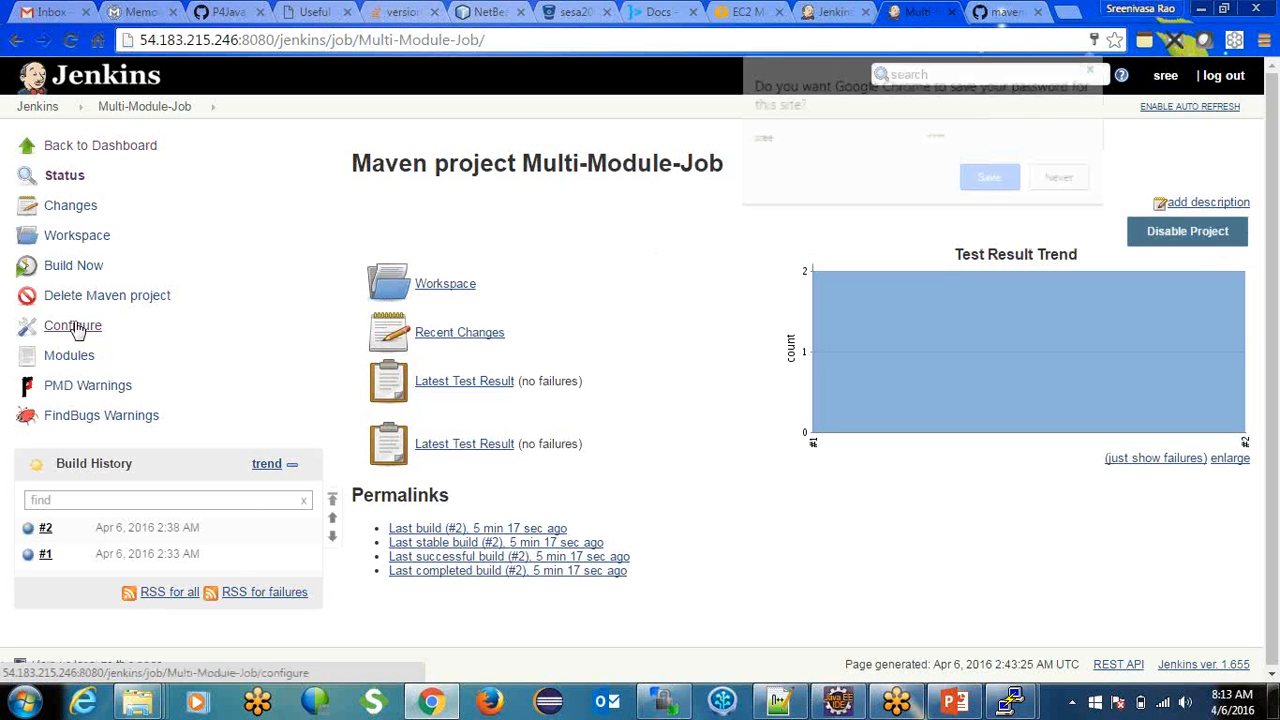
# Decline Chrome's save-password offer and open the Multi-Module-Job configuration page
pyautogui.click(1063, 178)
pyautogui.click(86, 329)
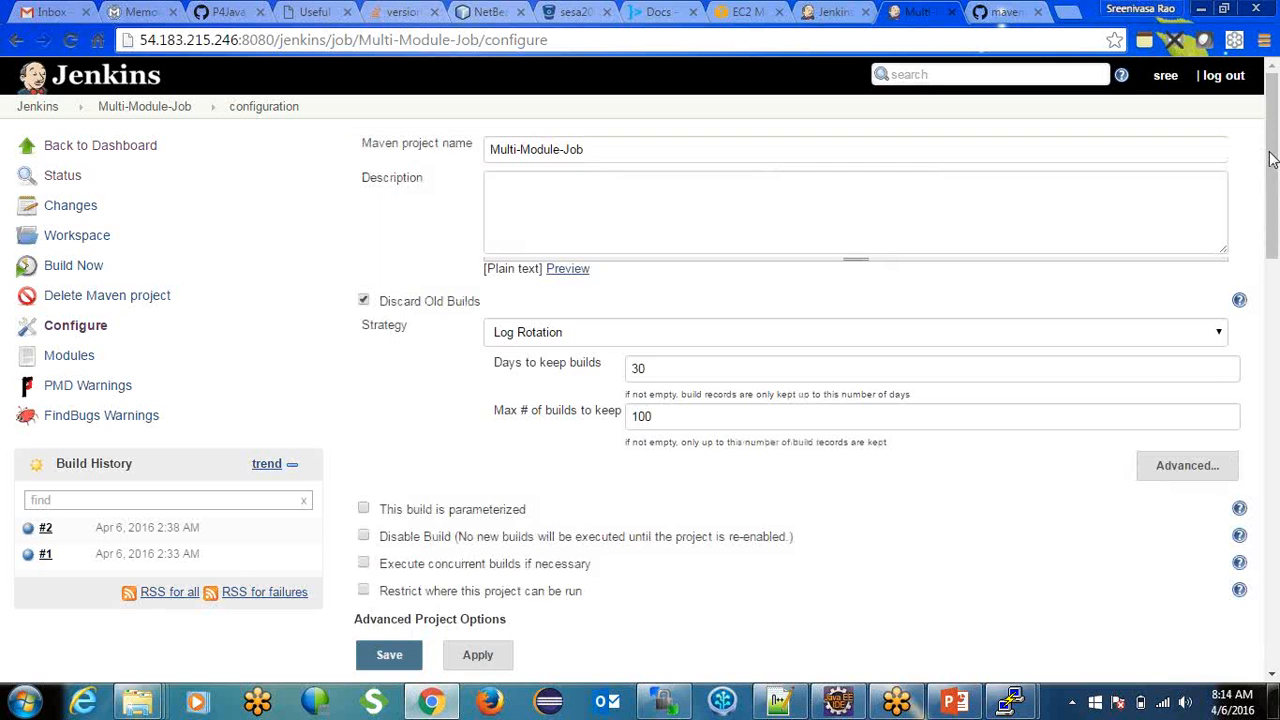
pyautogui.moveTo(1272, 160); pyautogui.dragTo(1275, 590)
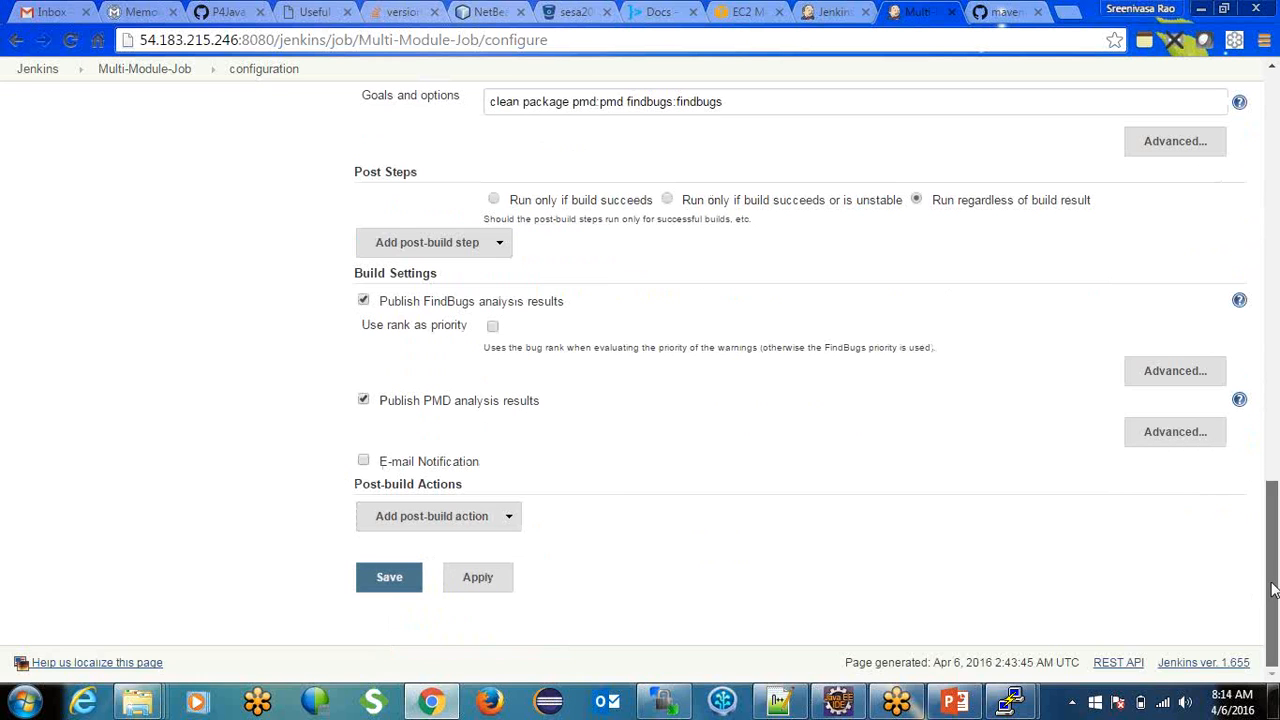
pyautogui.click(499, 517)
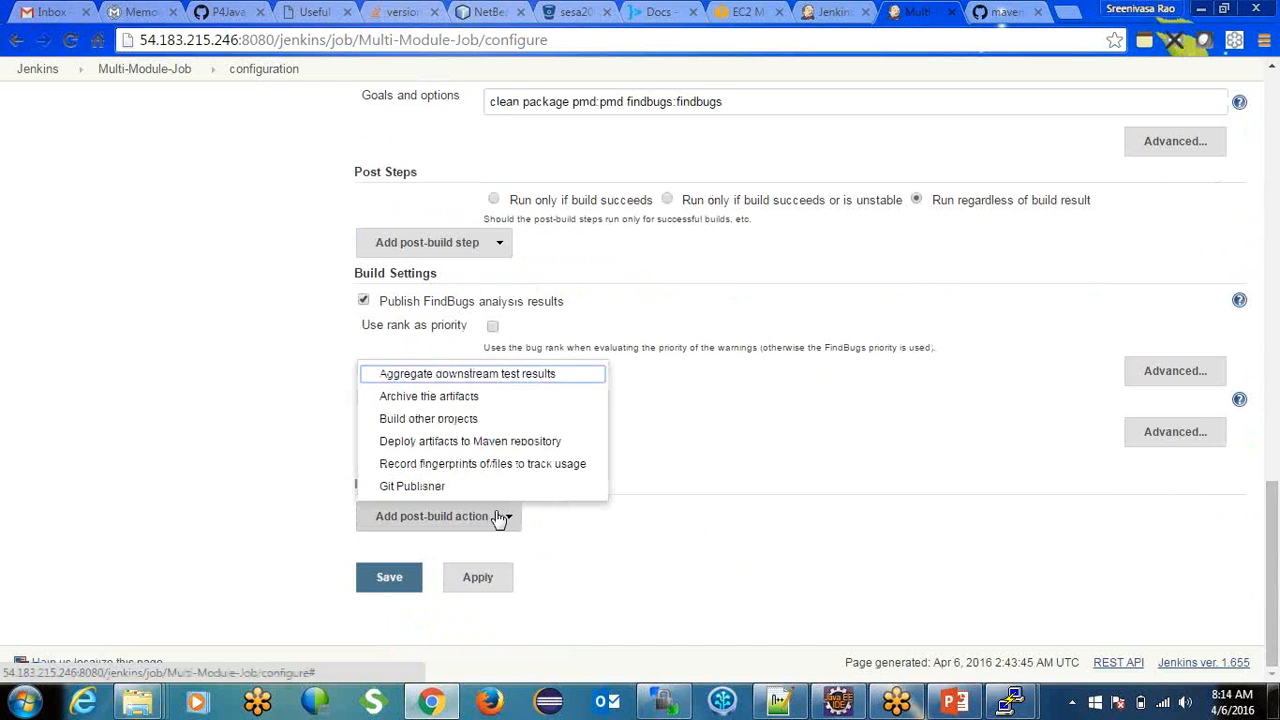
pyautogui.click(690, 443)
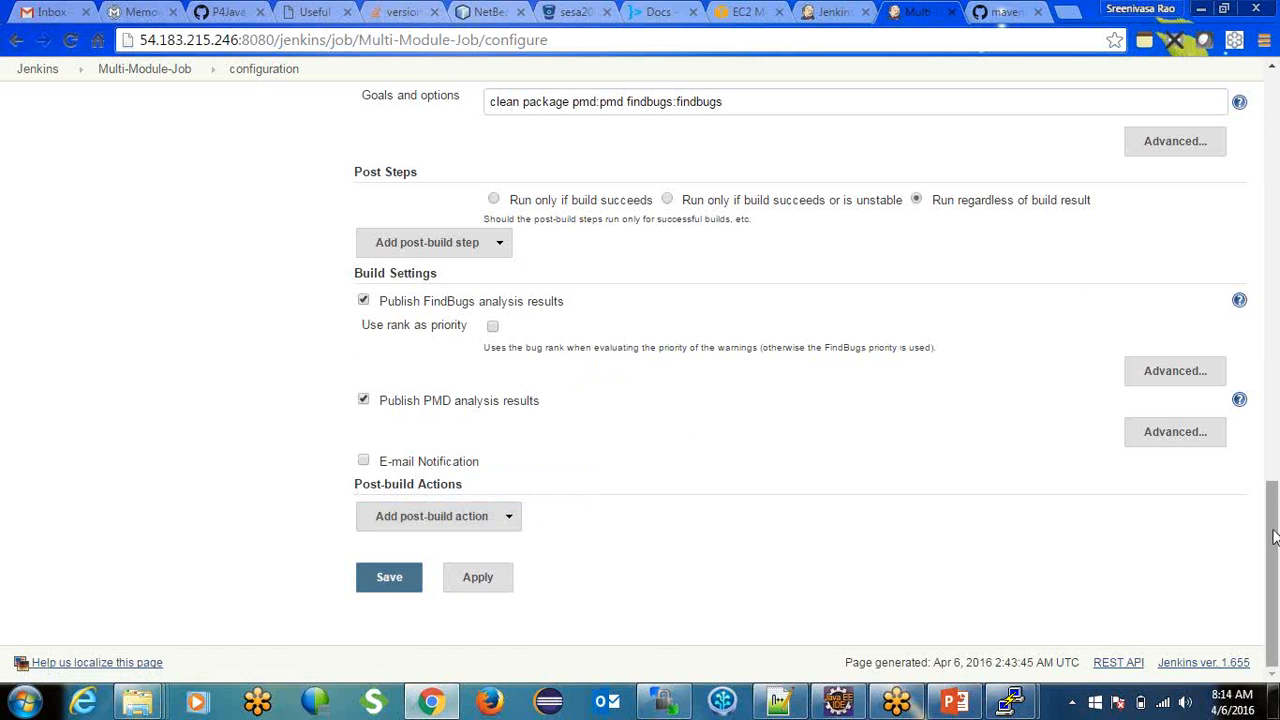
pyautogui.moveTo(1274, 538); pyautogui.dragTo(1274, 495)
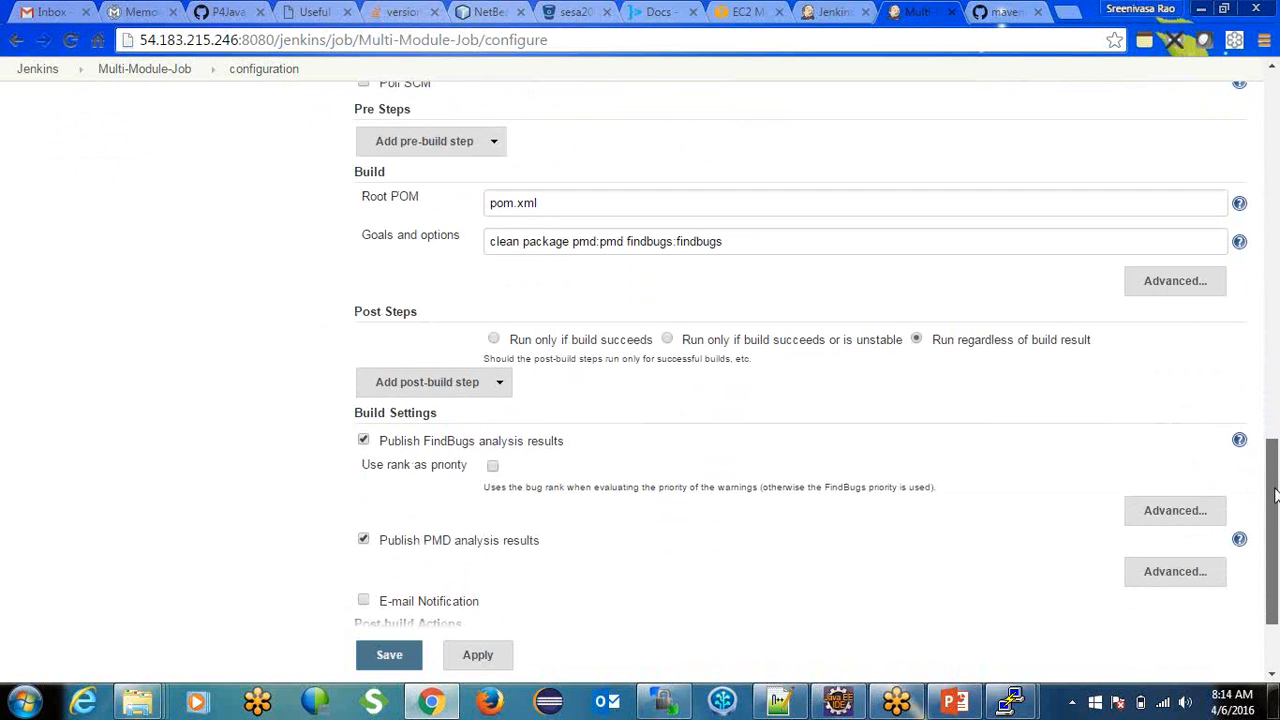
pyautogui.click(495, 382)
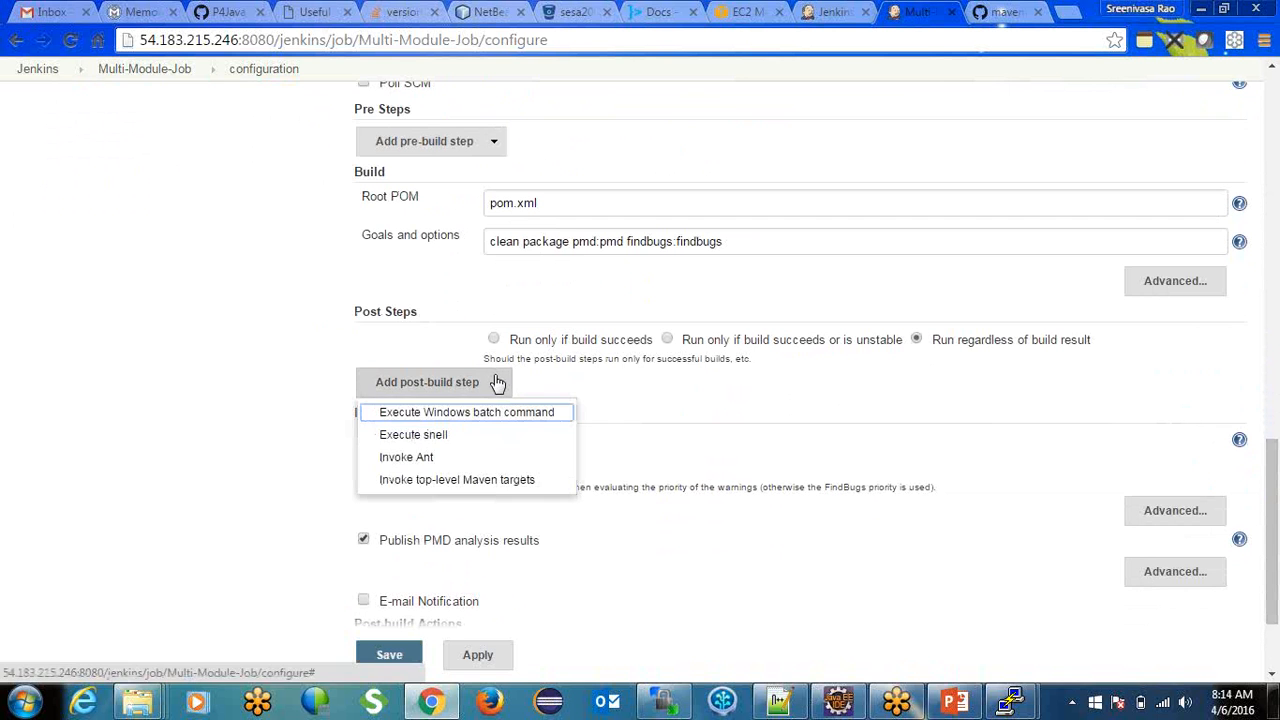
pyautogui.click(337, 357)
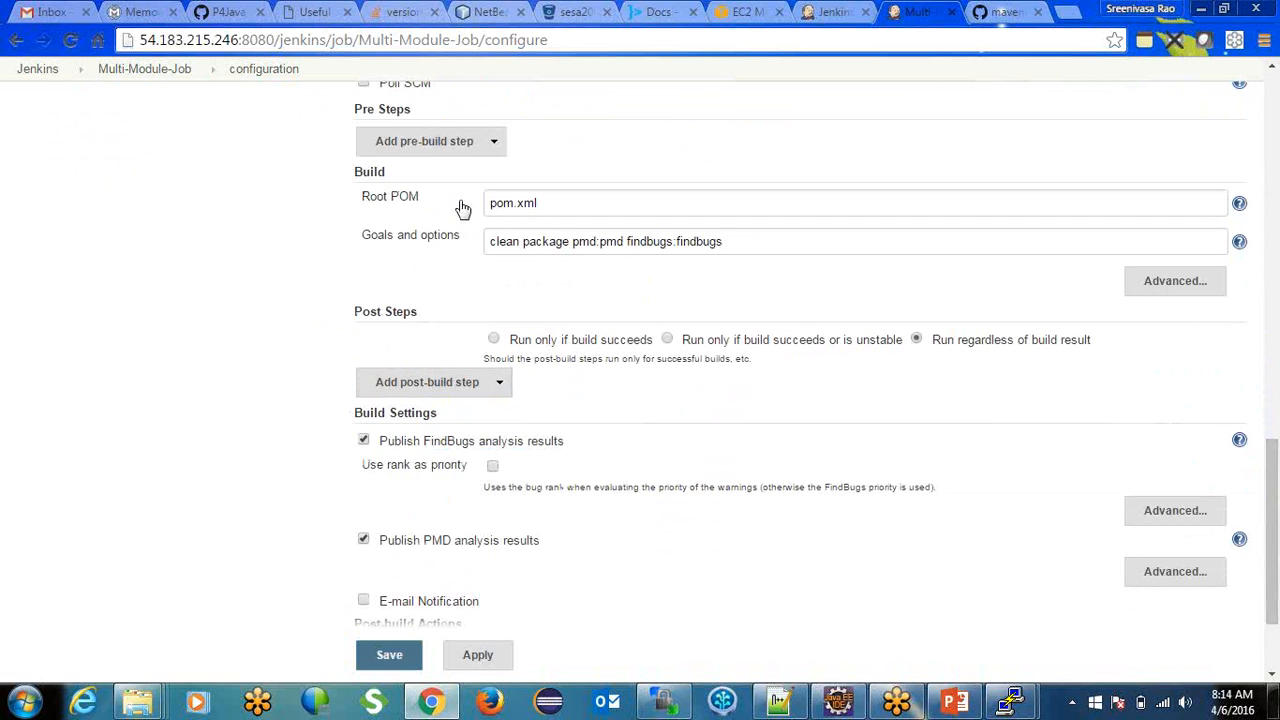
pyautogui.click(493, 144)
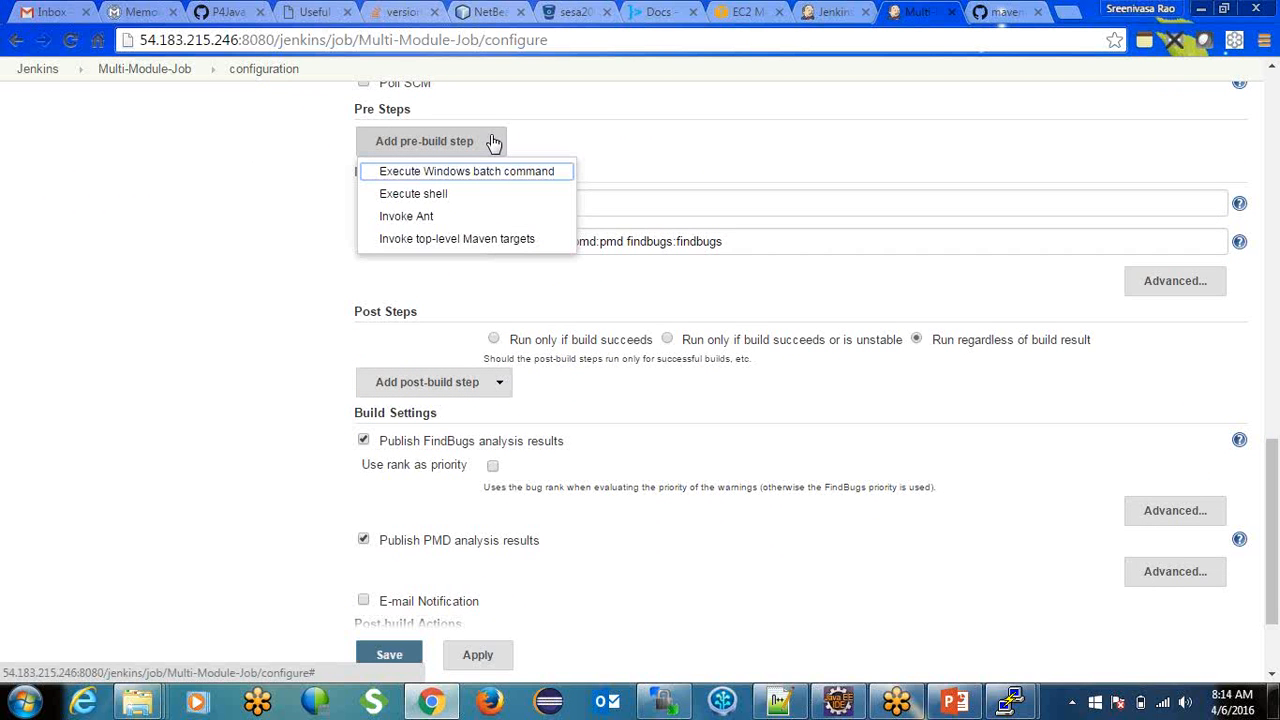
pyautogui.click(223, 266)
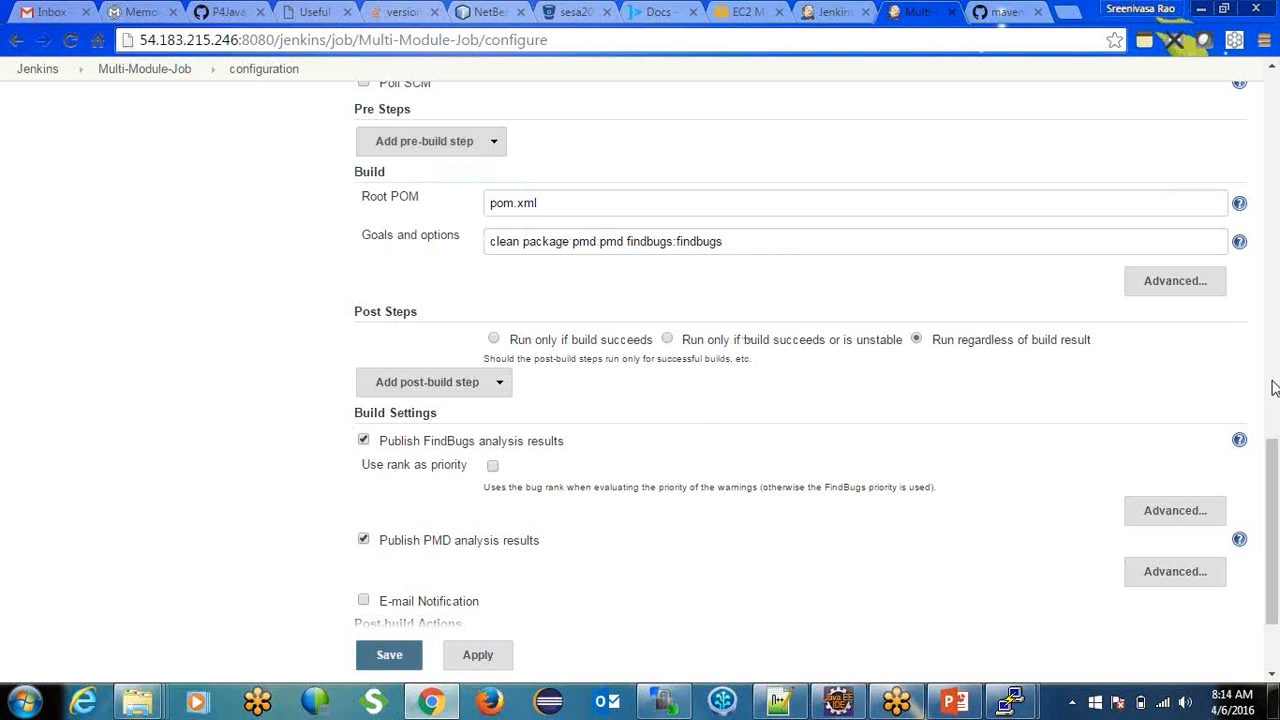
pyautogui.scroll(5, 1273, 388)
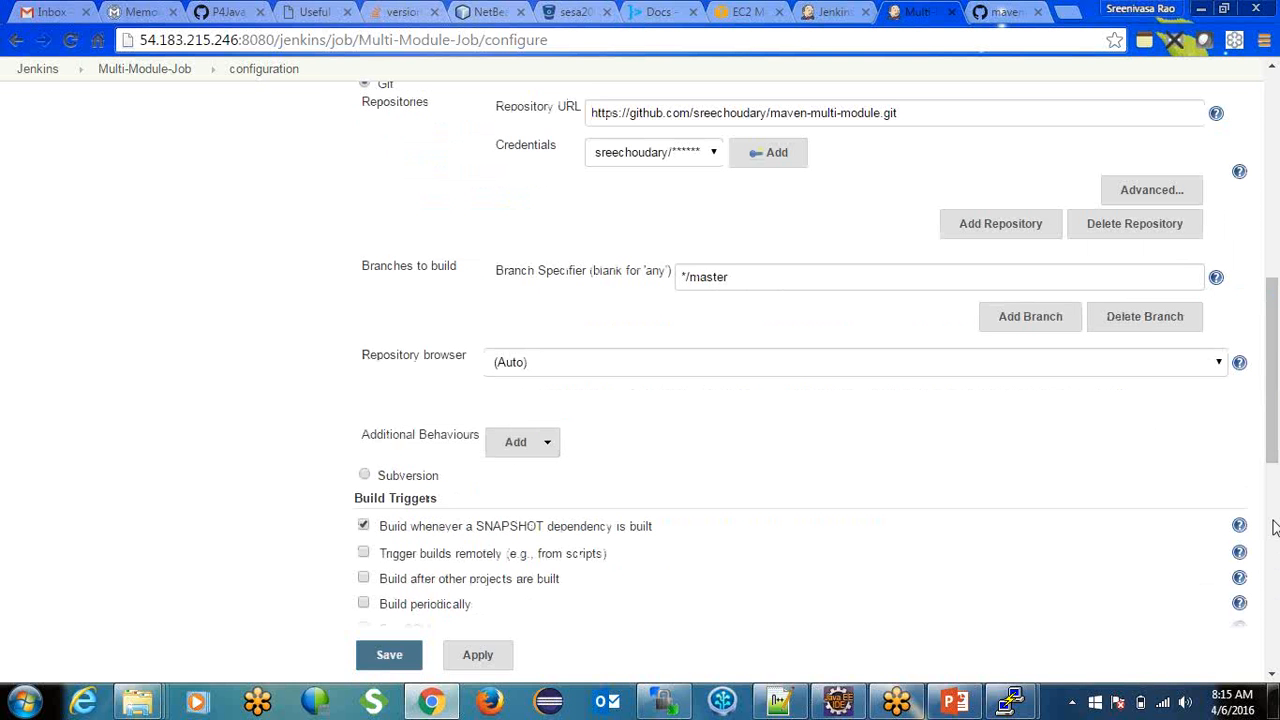
pyautogui.moveTo(1273, 470); pyautogui.dragTo(1270, 258)
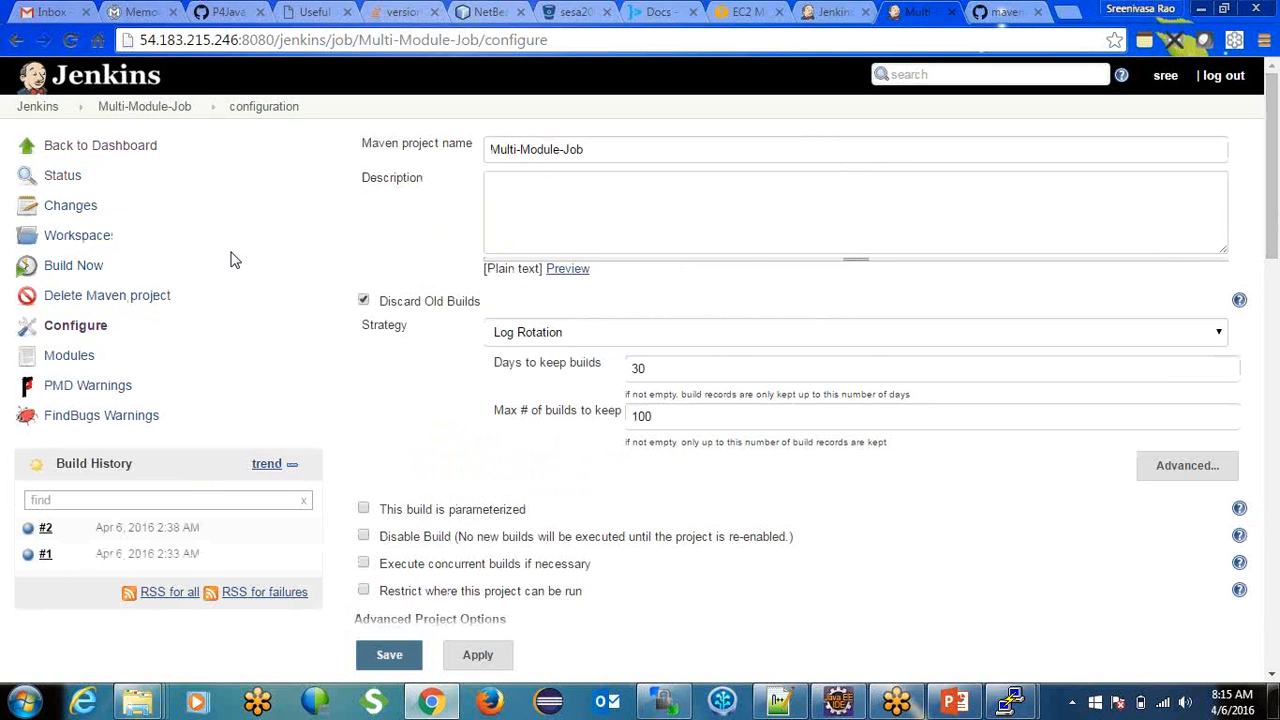
# Discard the unsaved job configuration and open the Manage Jenkins page
pyautogui.click(48, 110)
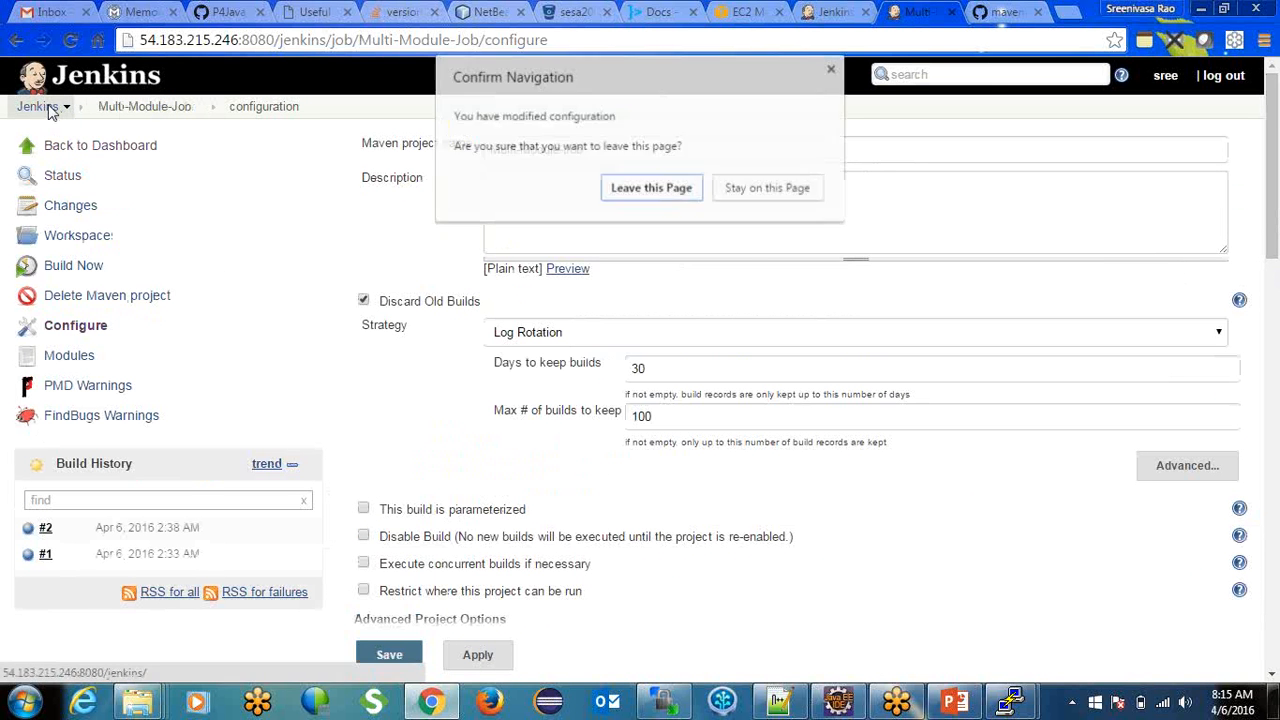
pyautogui.click(640, 190)
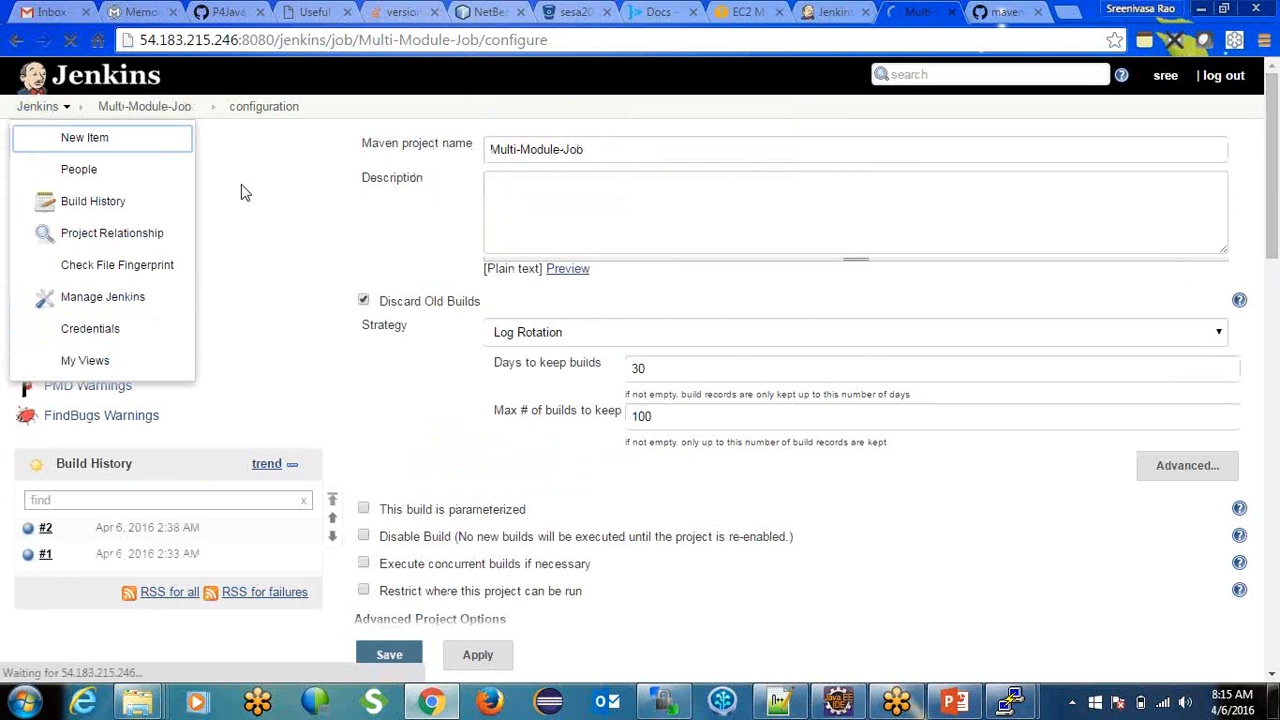
pyautogui.moveTo(157, 302)
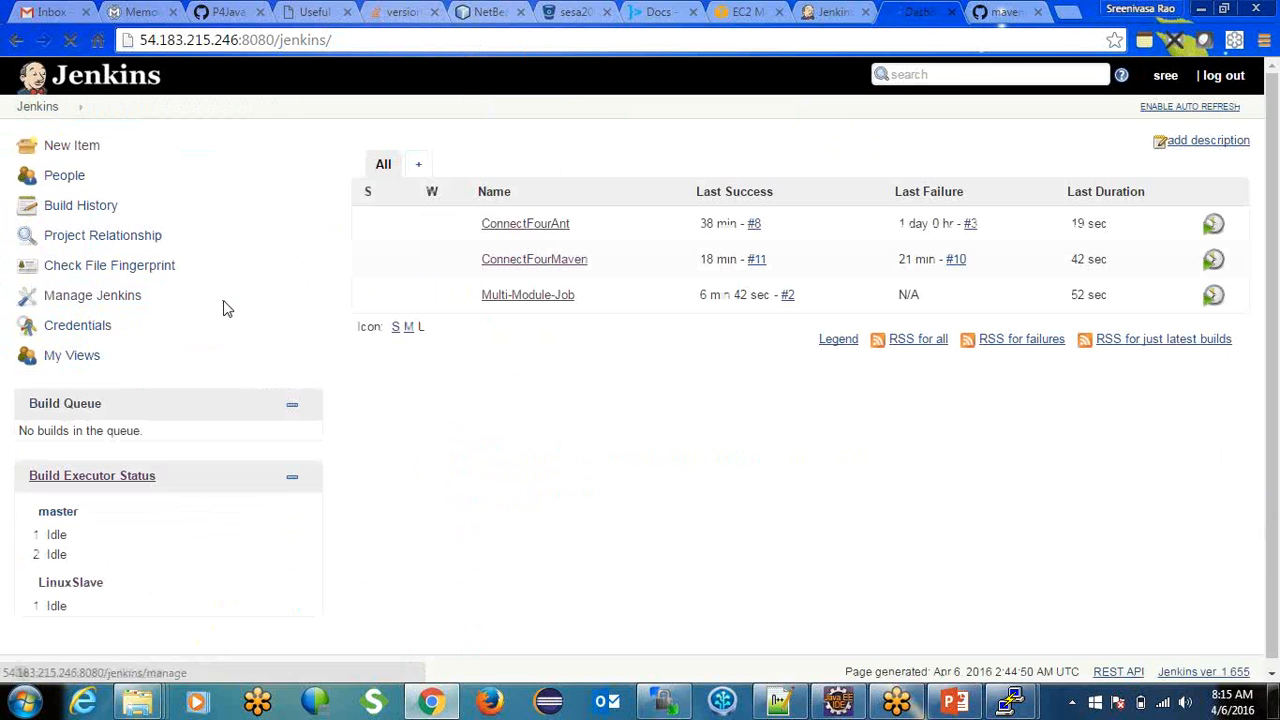
pyautogui.click(128, 297)
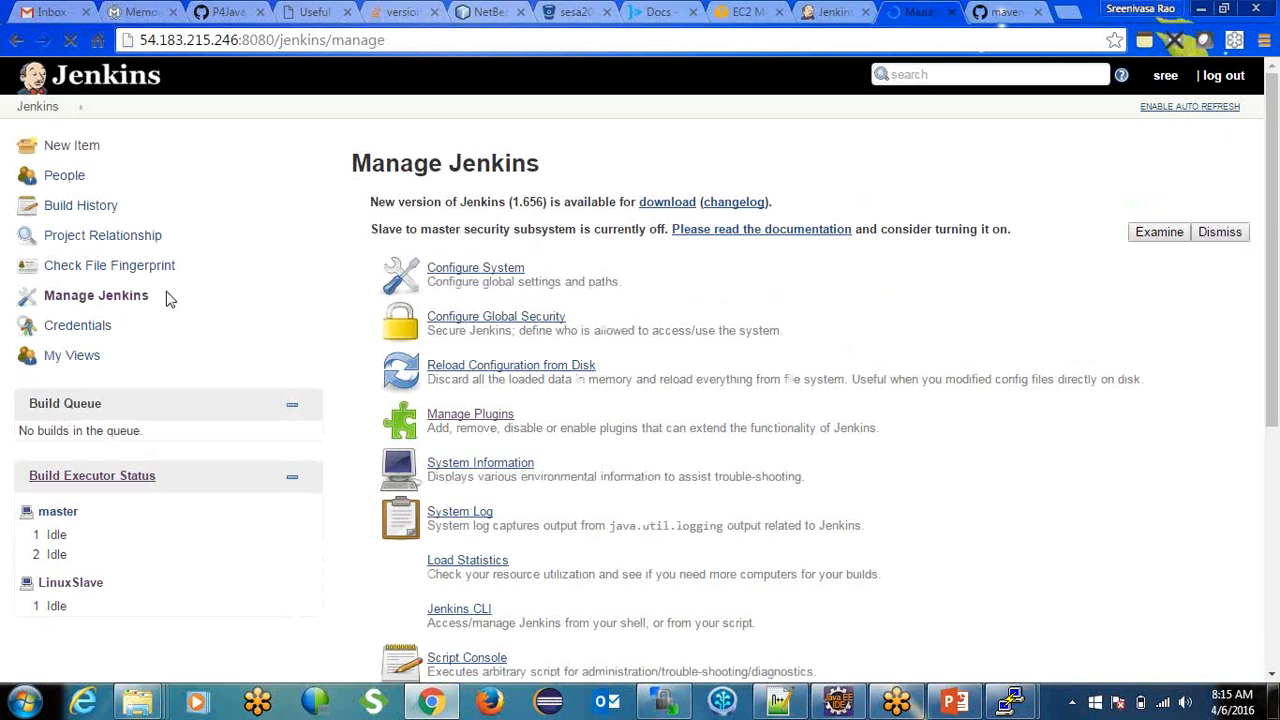
# Look over the global Configure System settings, then return to Manage Jenkins
pyautogui.click(490, 270)
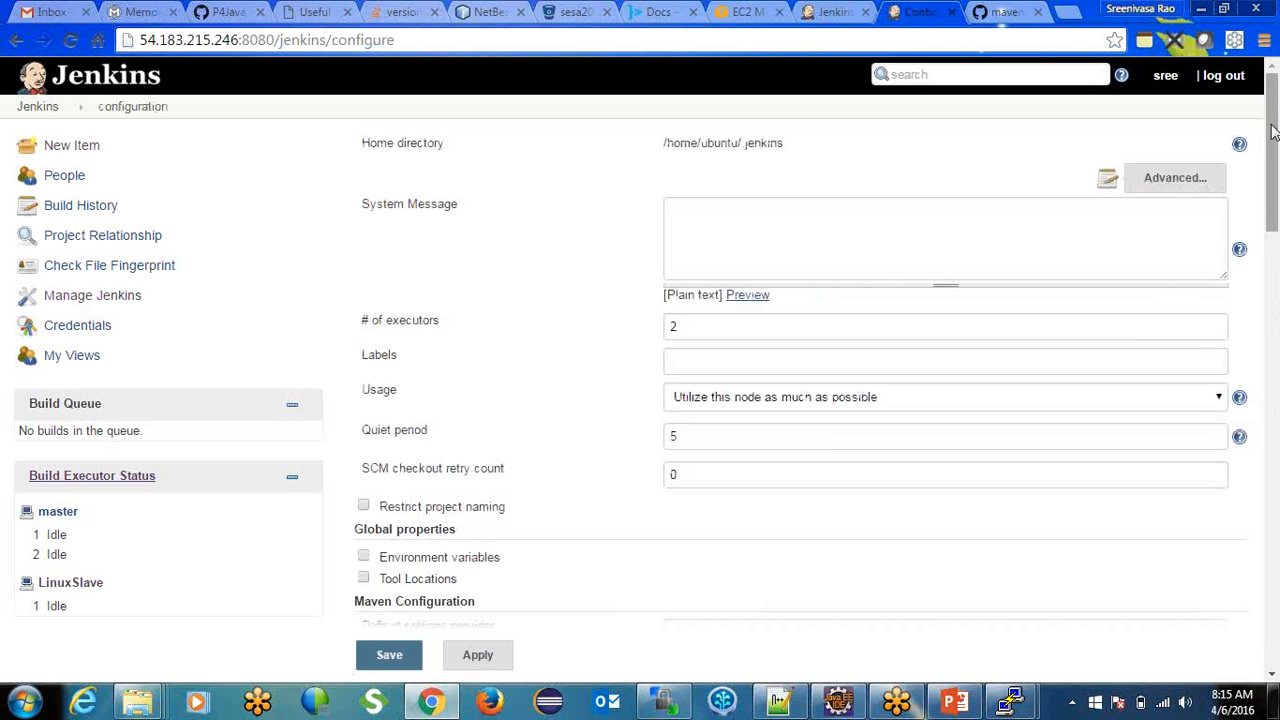
pyautogui.moveTo(1275, 137)
pyautogui.mouseDown()
pyautogui.moveTo(1275, 570)
pyautogui.moveTo(1277, 116)
pyautogui.mouseUp()
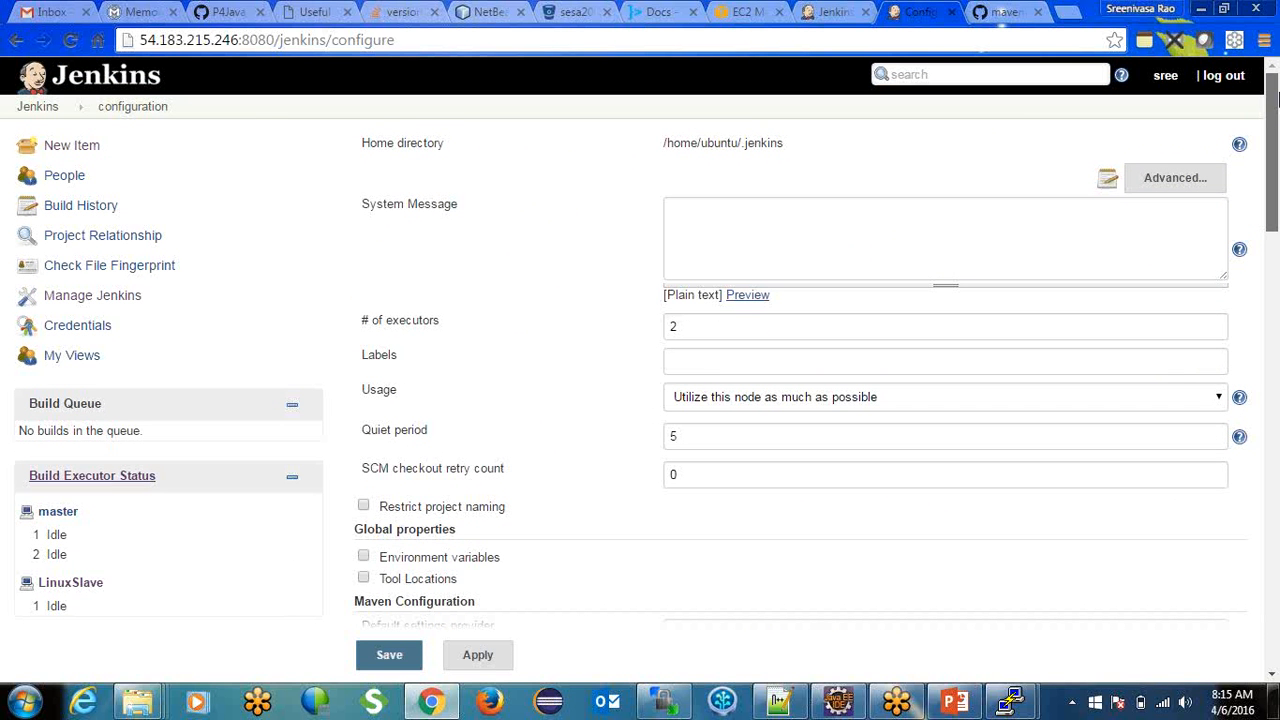
pyautogui.click(110, 296)
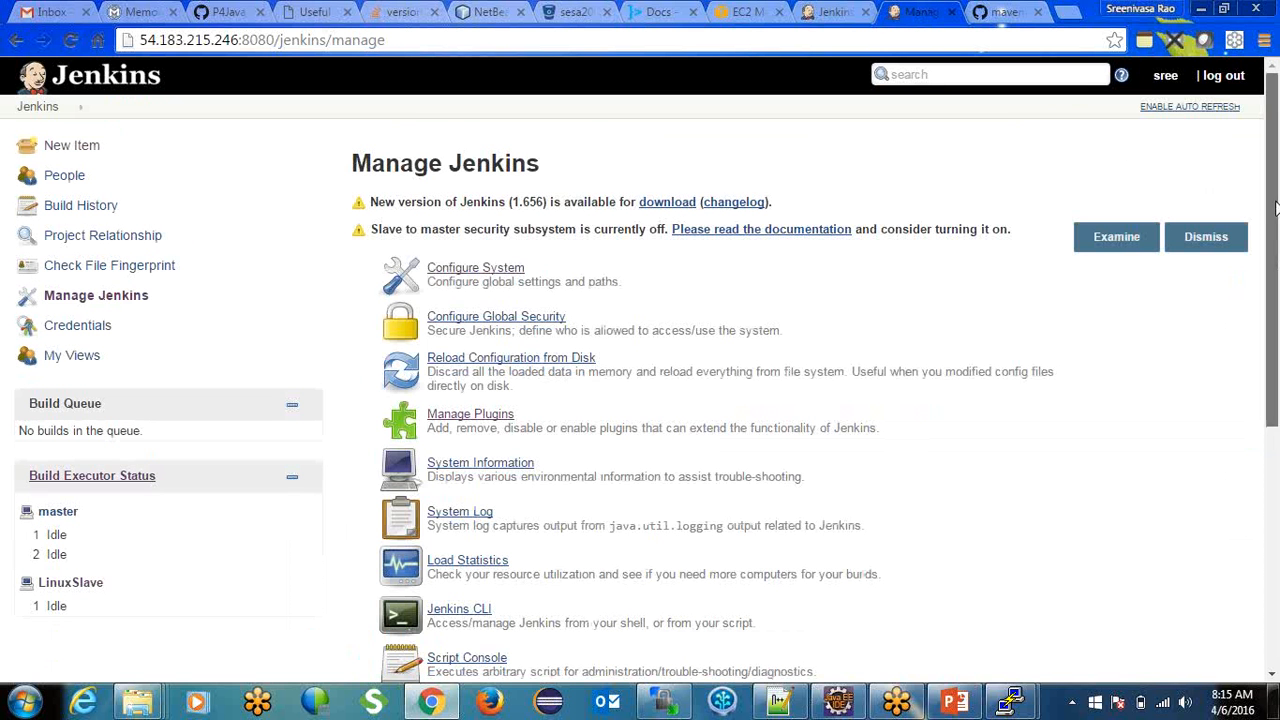
pyautogui.scroll(-5, 1256, 458)
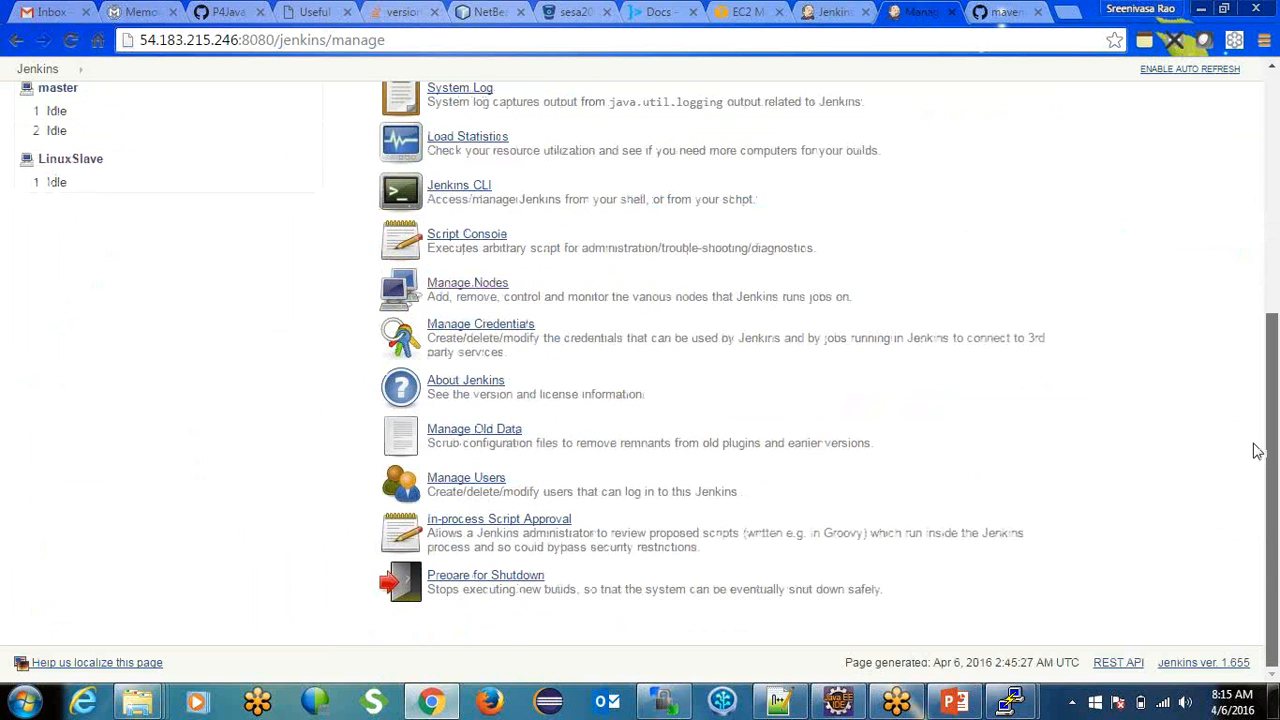
pyautogui.scroll(3, 1256, 450)
pyautogui.scroll(4, 1260, 352)
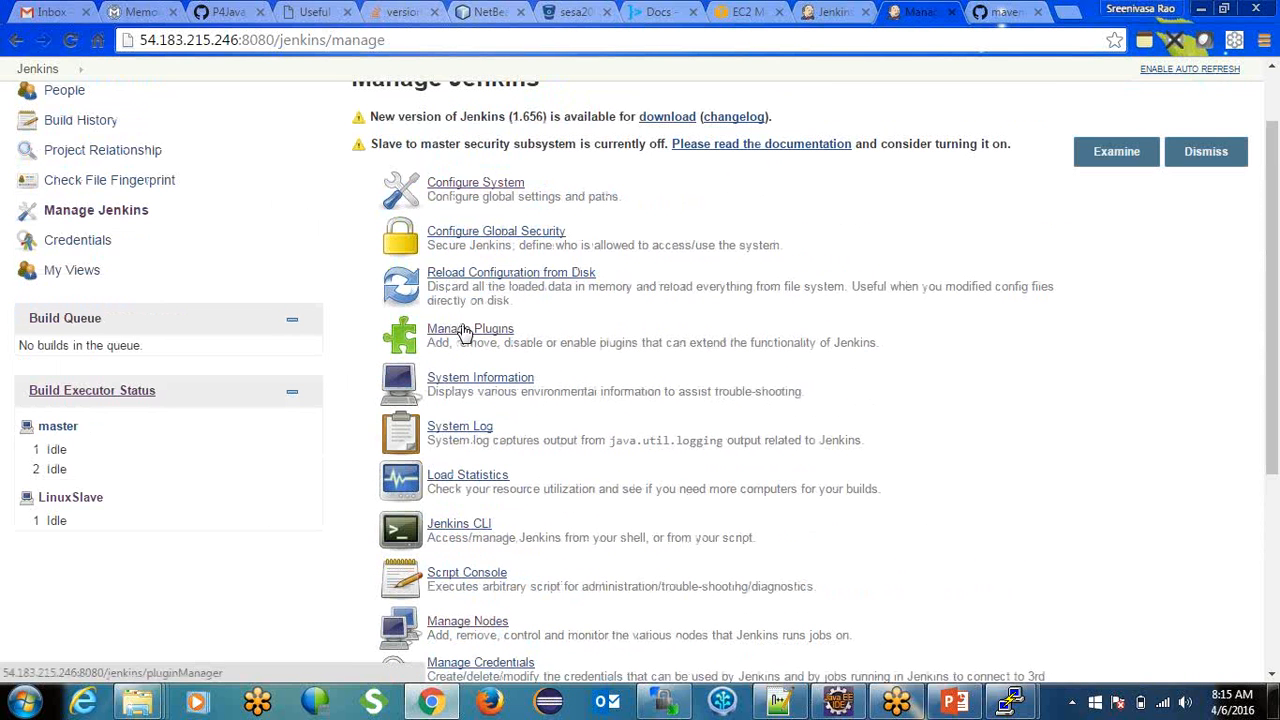
# Search the plugin manager for 'tomcat' and open the installed Capitomcat Plugin's page in a new tab
pyautogui.click(464, 332)
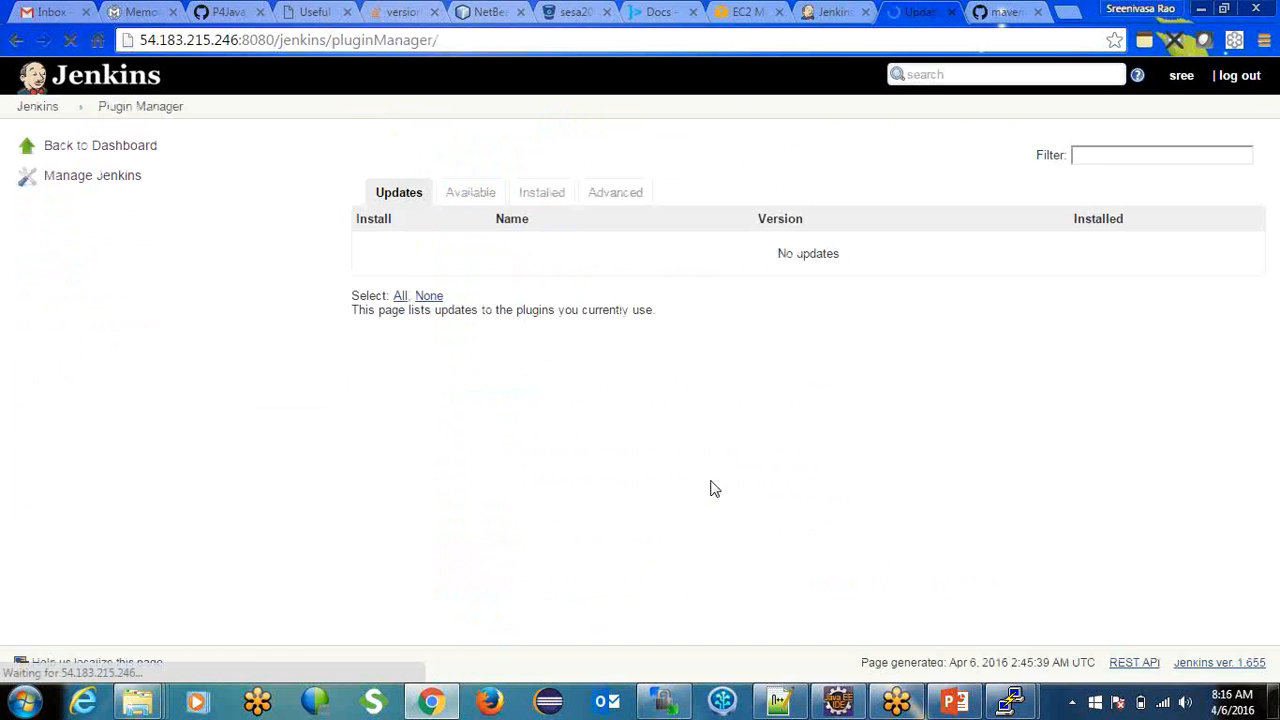
pyautogui.click(478, 195)
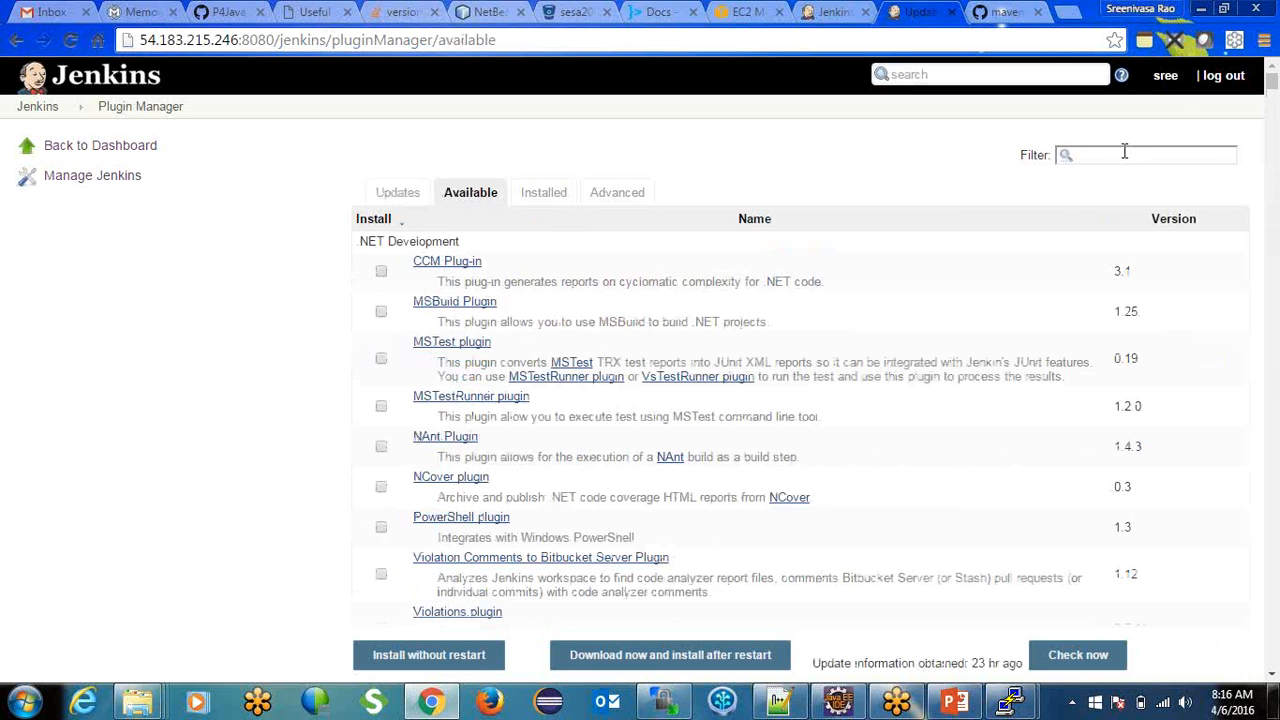
pyautogui.click(1124, 151)
pyautogui.write('tomcat')
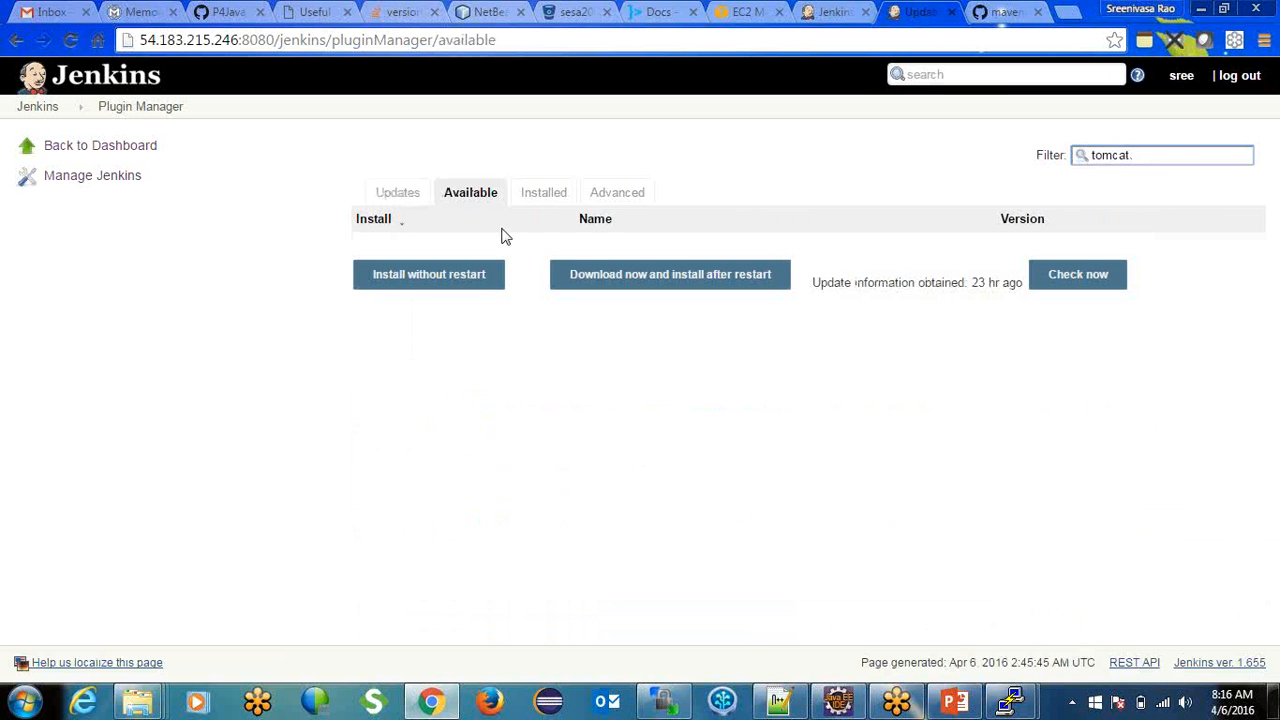
pyautogui.click(550, 192)
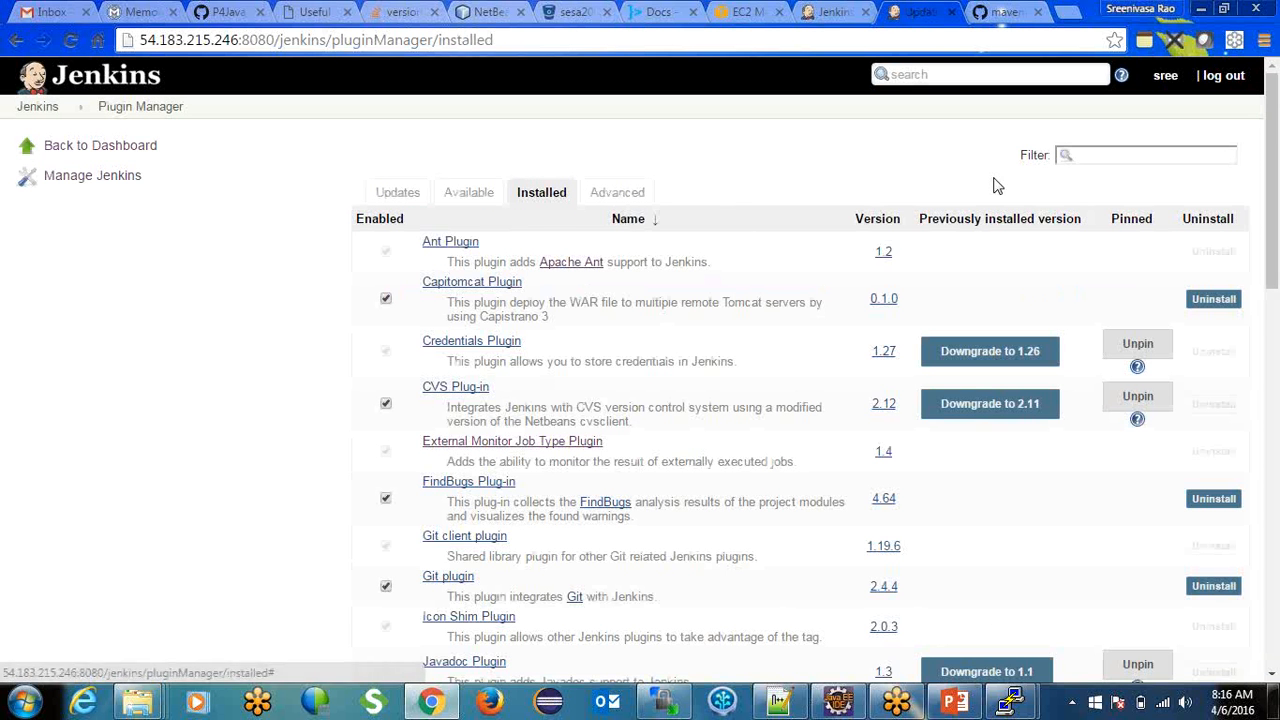
pyautogui.click(1093, 157)
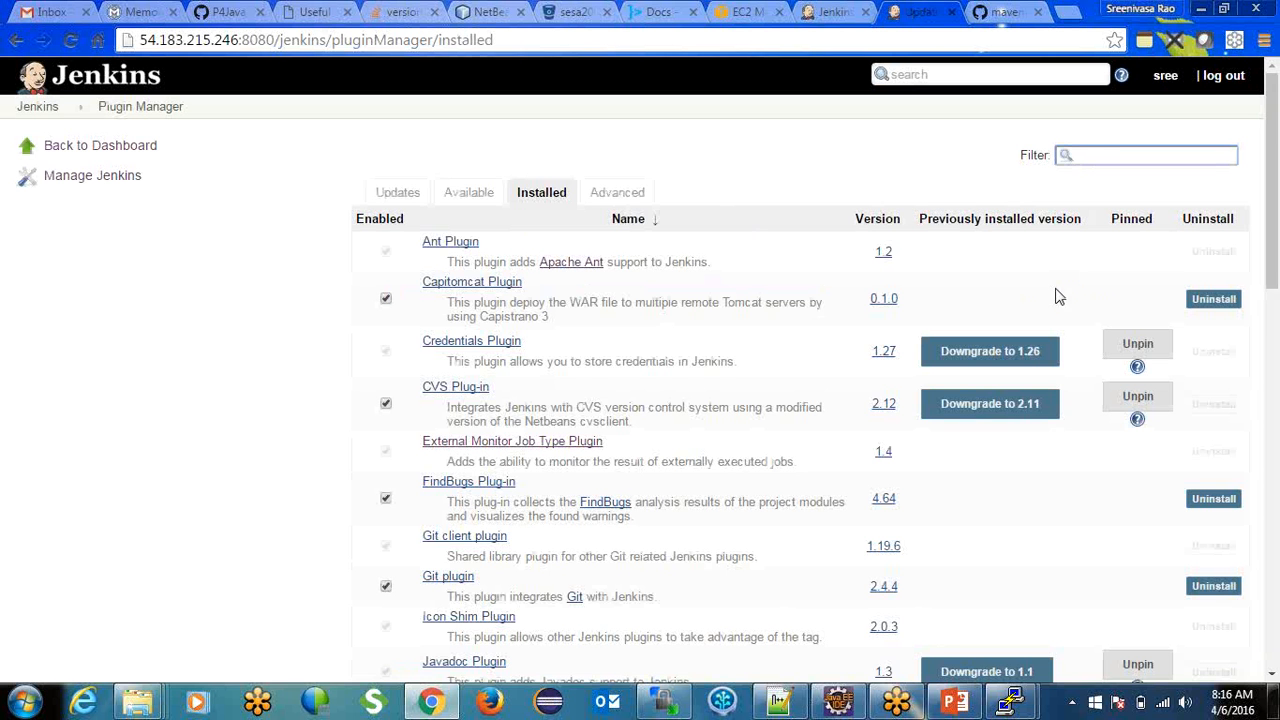
pyautogui.middleClick(500, 285)
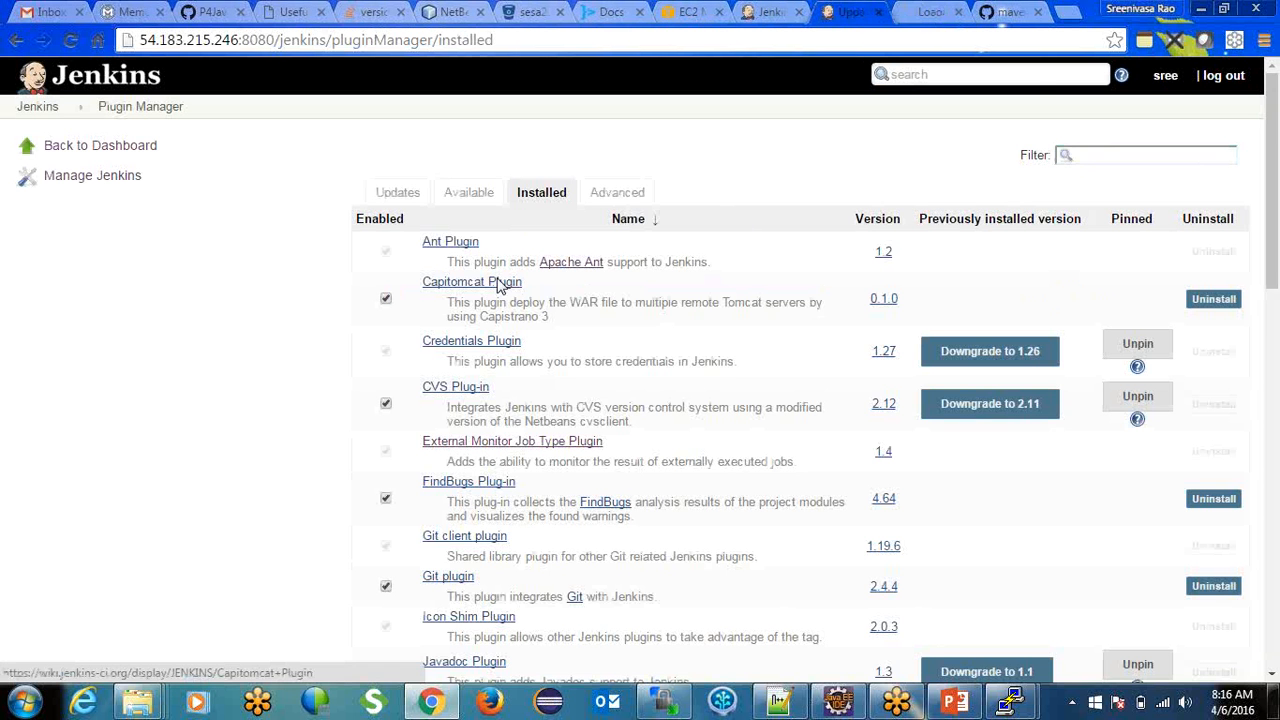
# Read the Capitomcat Plugin wiki's Tomcat deployment and authentication sections
pyautogui.click(930, 12)
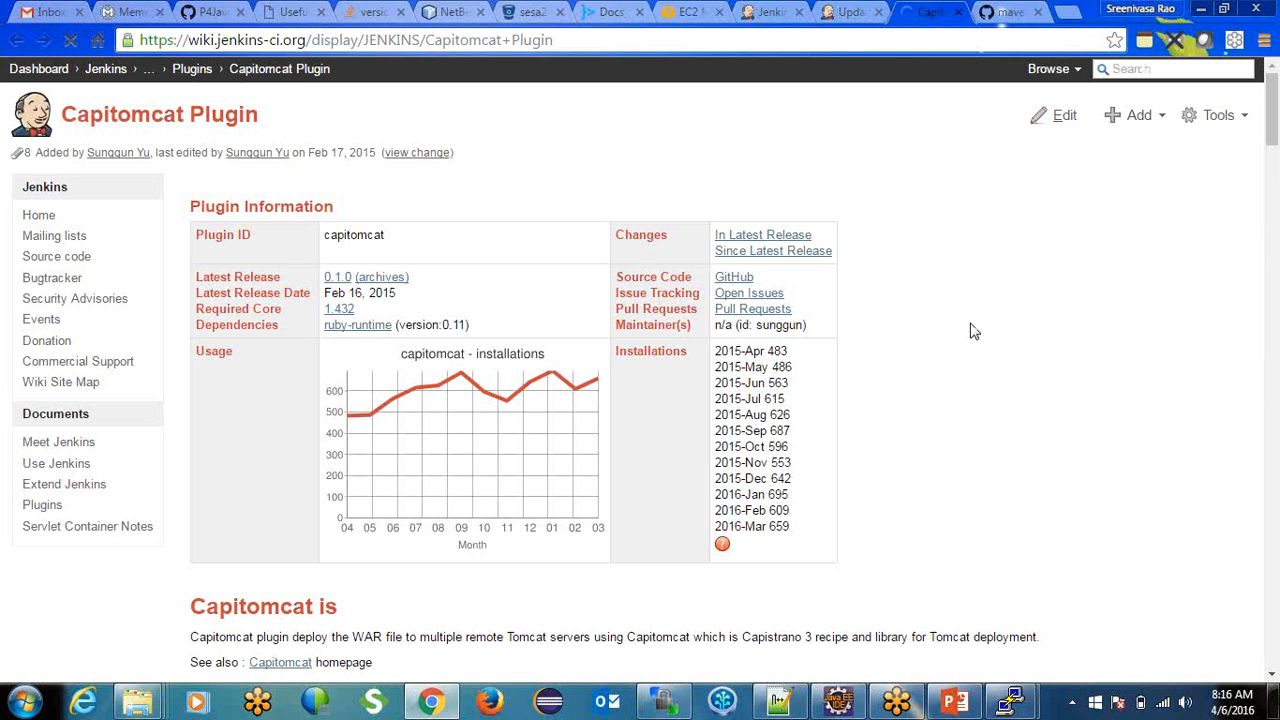
pyautogui.moveTo(1271, 130); pyautogui.dragTo(1273, 210)
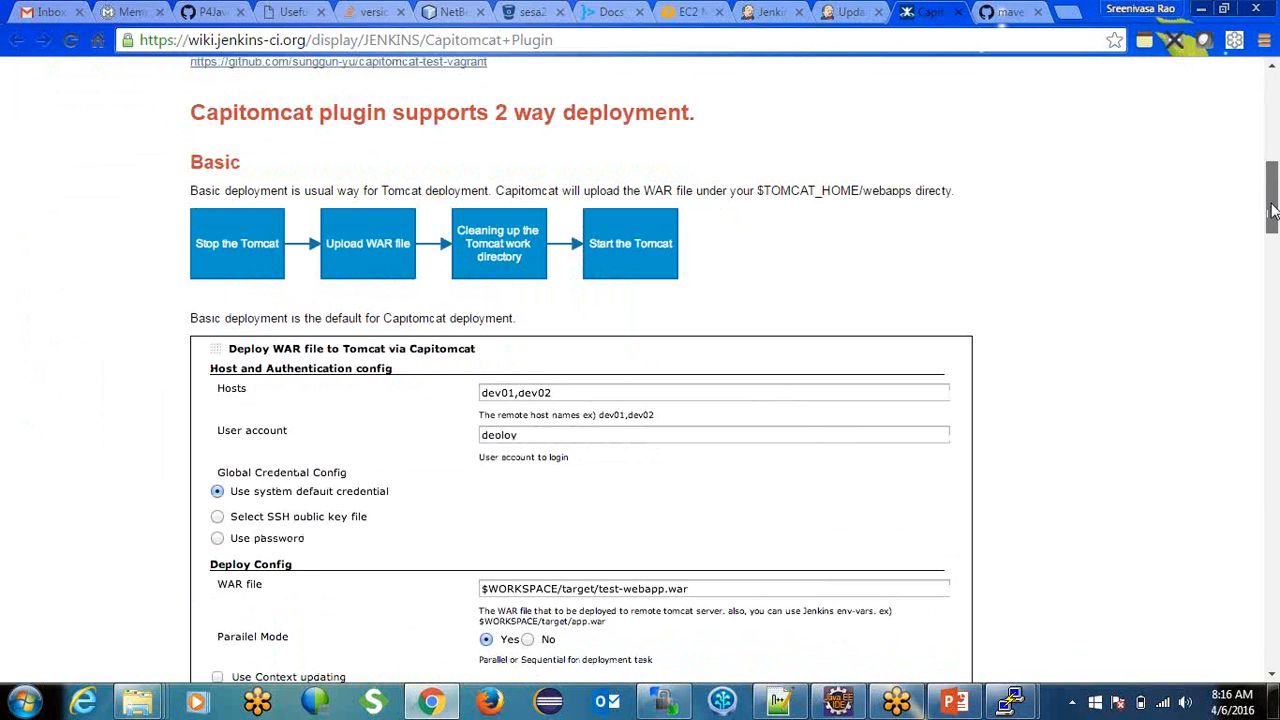
pyautogui.moveTo(1272, 210)
pyautogui.mouseDown()
pyautogui.moveTo(1272, 195)
pyautogui.moveTo(1272, 230)
pyautogui.mouseUp()
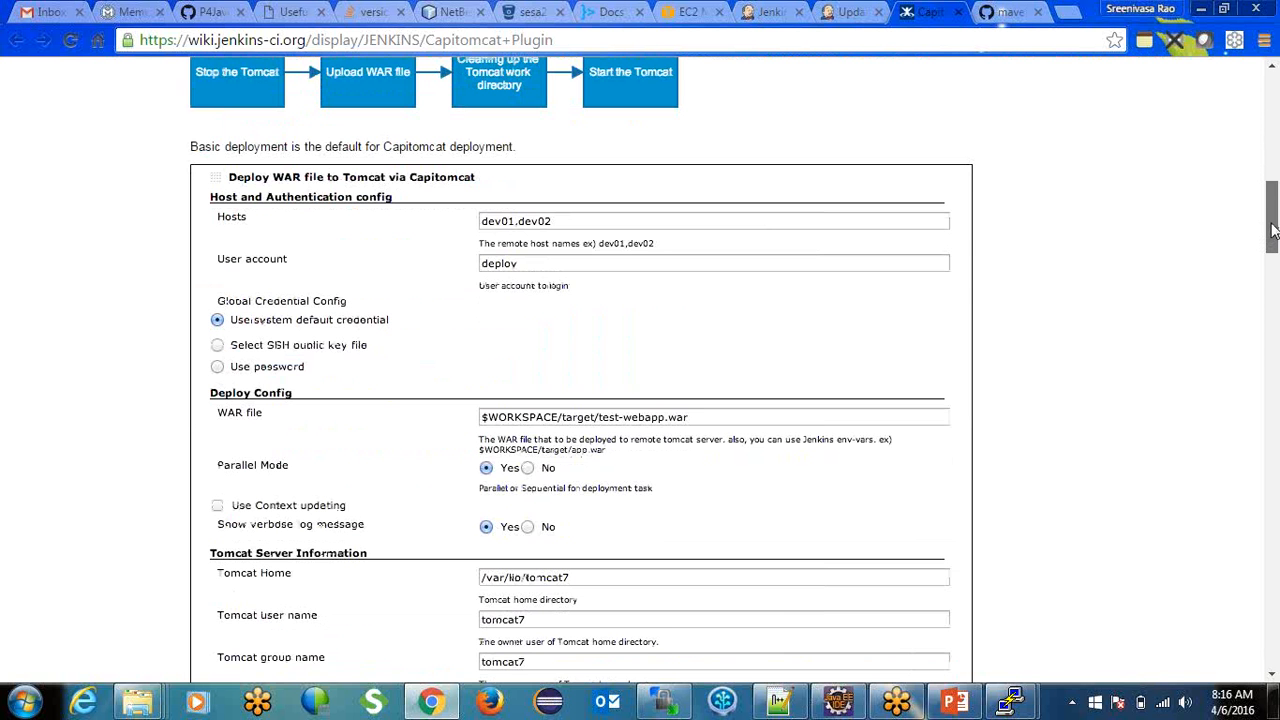
pyautogui.moveTo(1272, 228); pyautogui.dragTo(1272, 196)
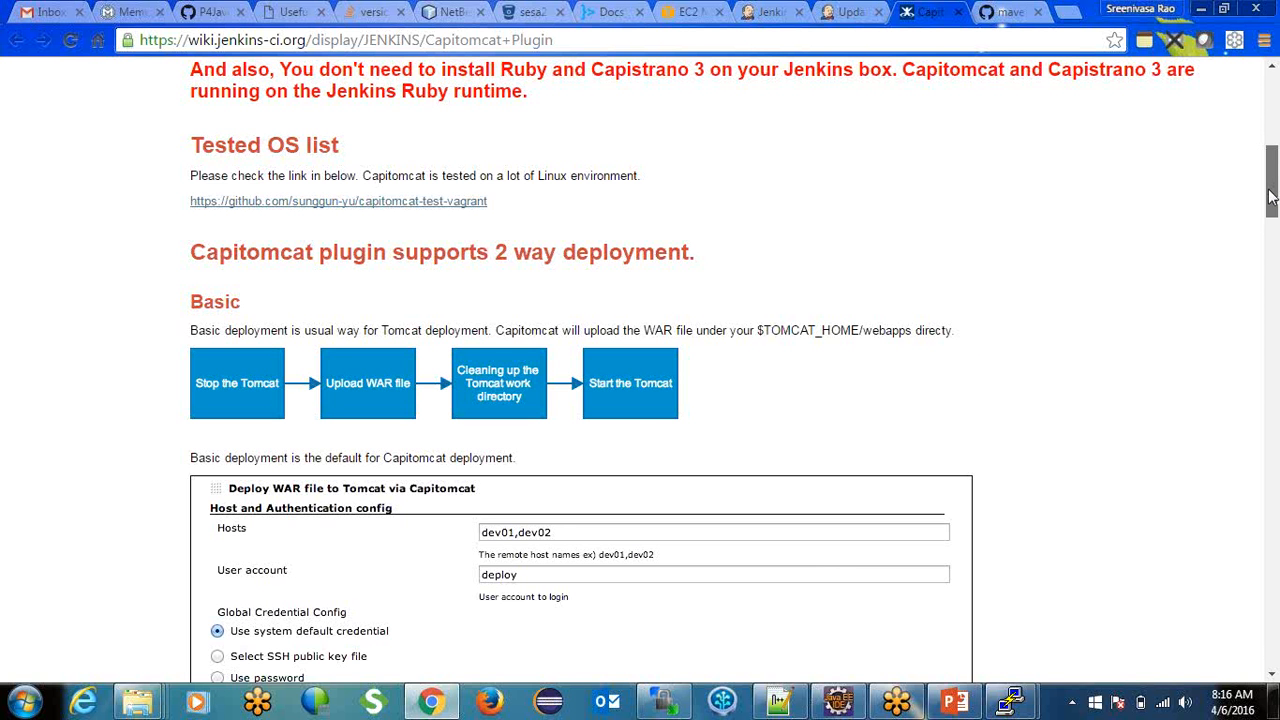
pyautogui.moveTo(1271, 197); pyautogui.dragTo(1274, 372)
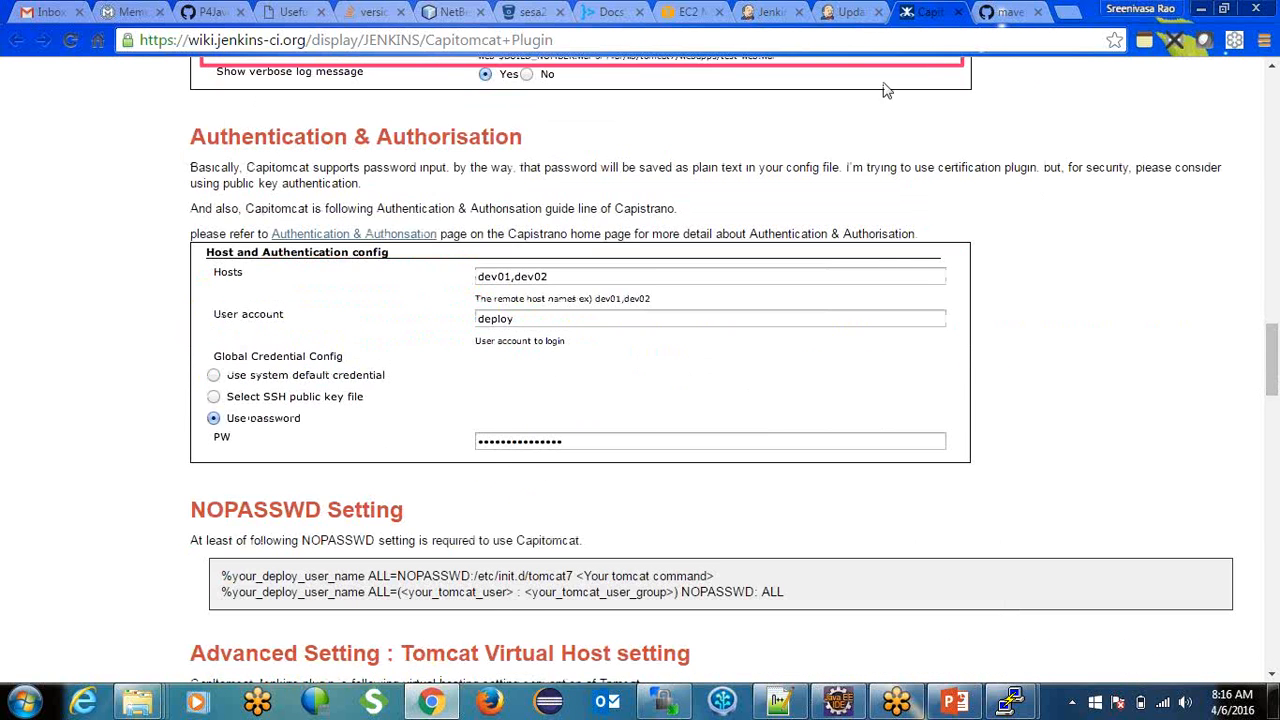
# Briefly check the Jenkins dashboard, then return to the wiki and scroll back to the top
pyautogui.click(840, 12)
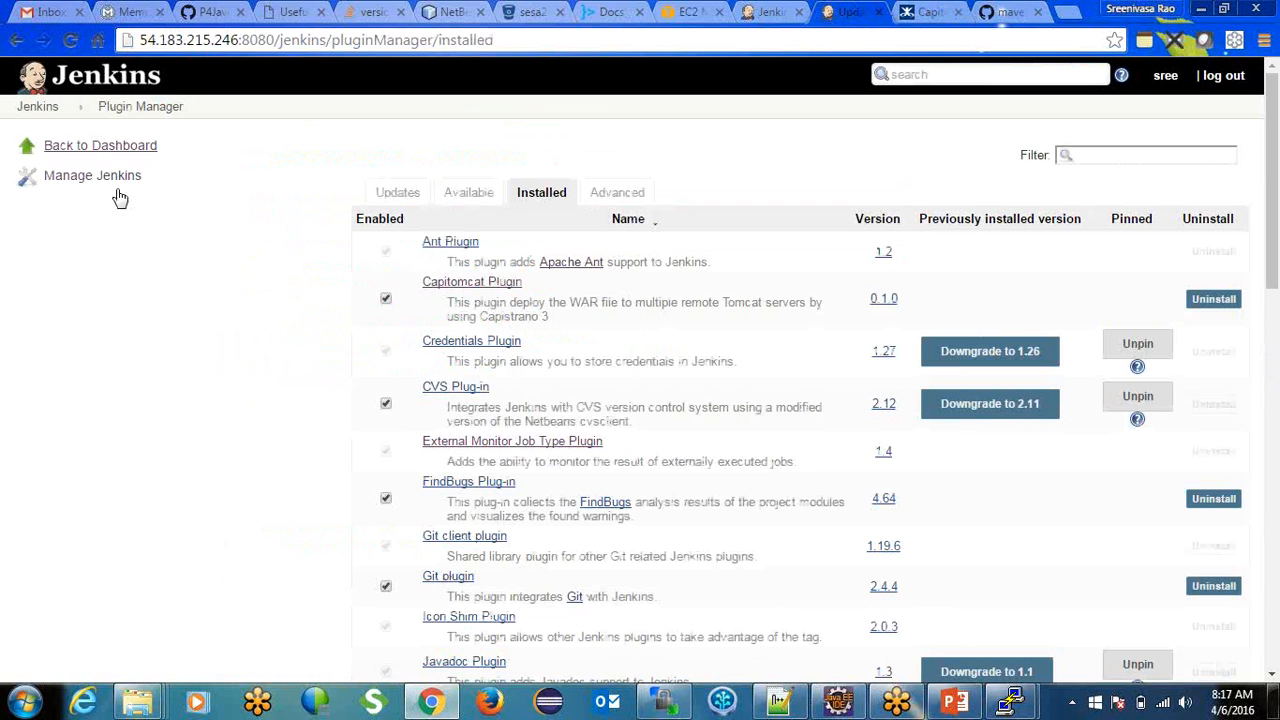
pyautogui.click(58, 112)
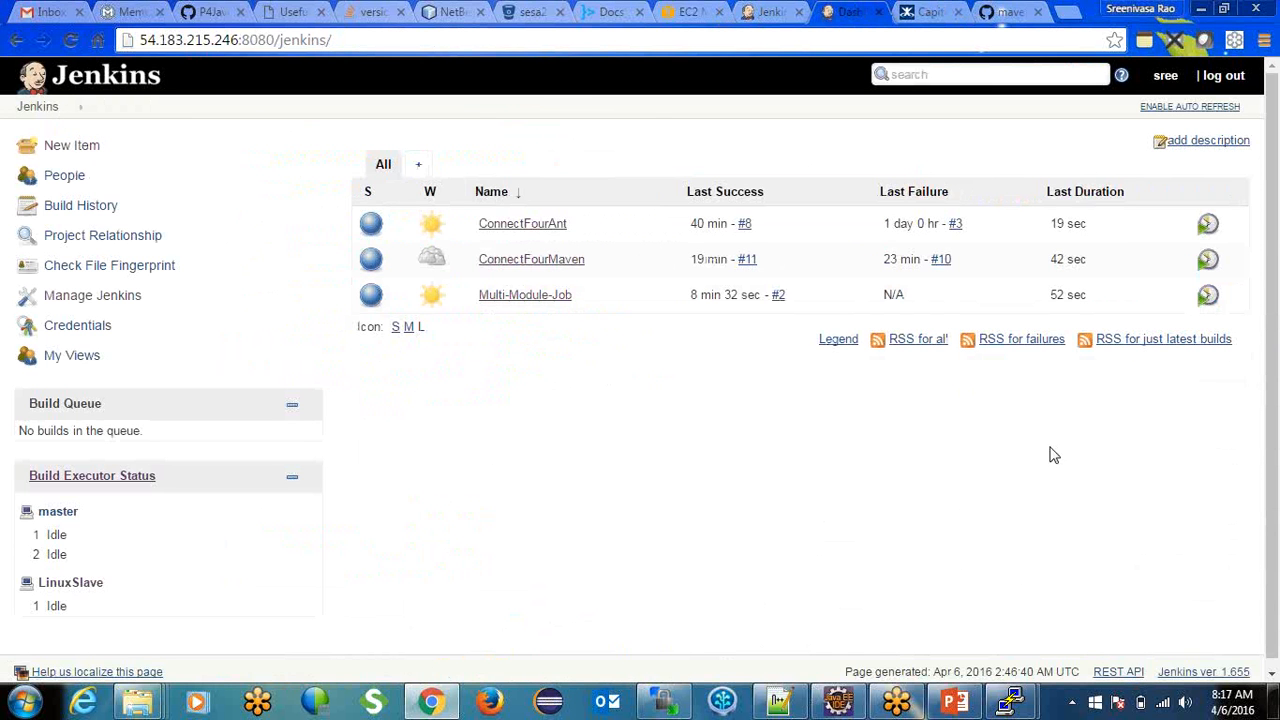
pyautogui.hotkey('ctrl', 'Tab')
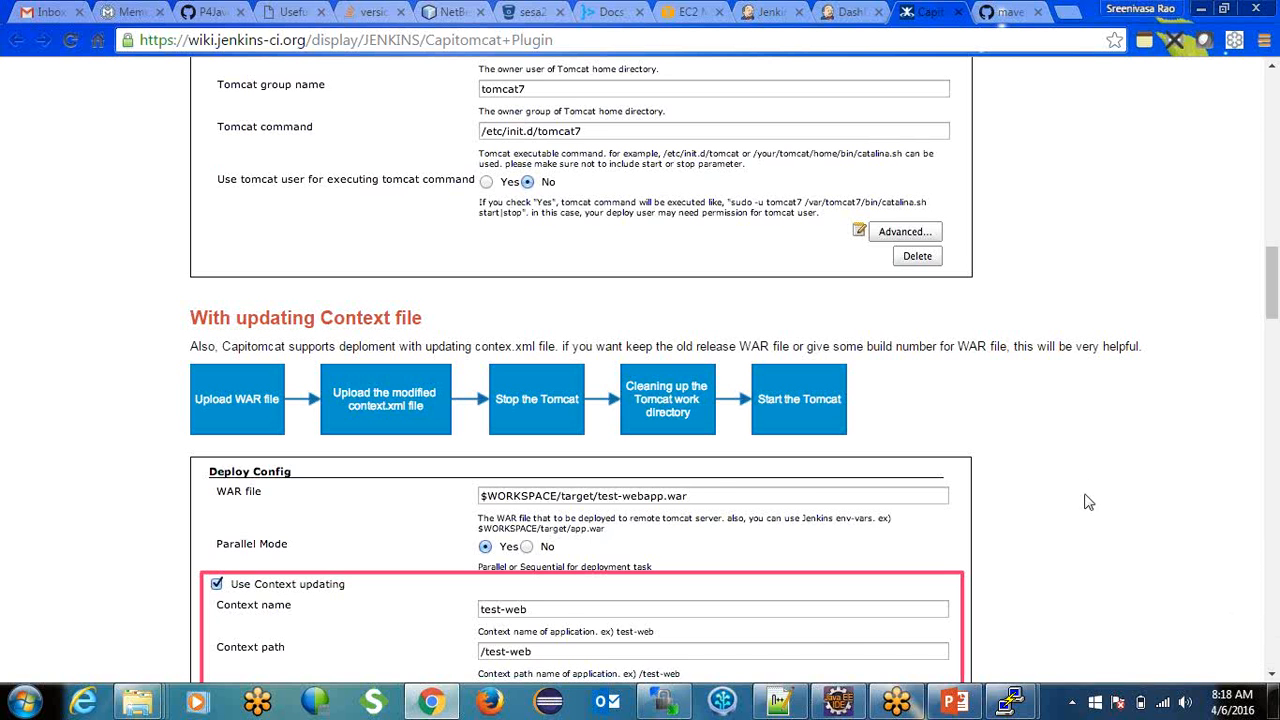
pyautogui.scroll(3, 1025, 575)
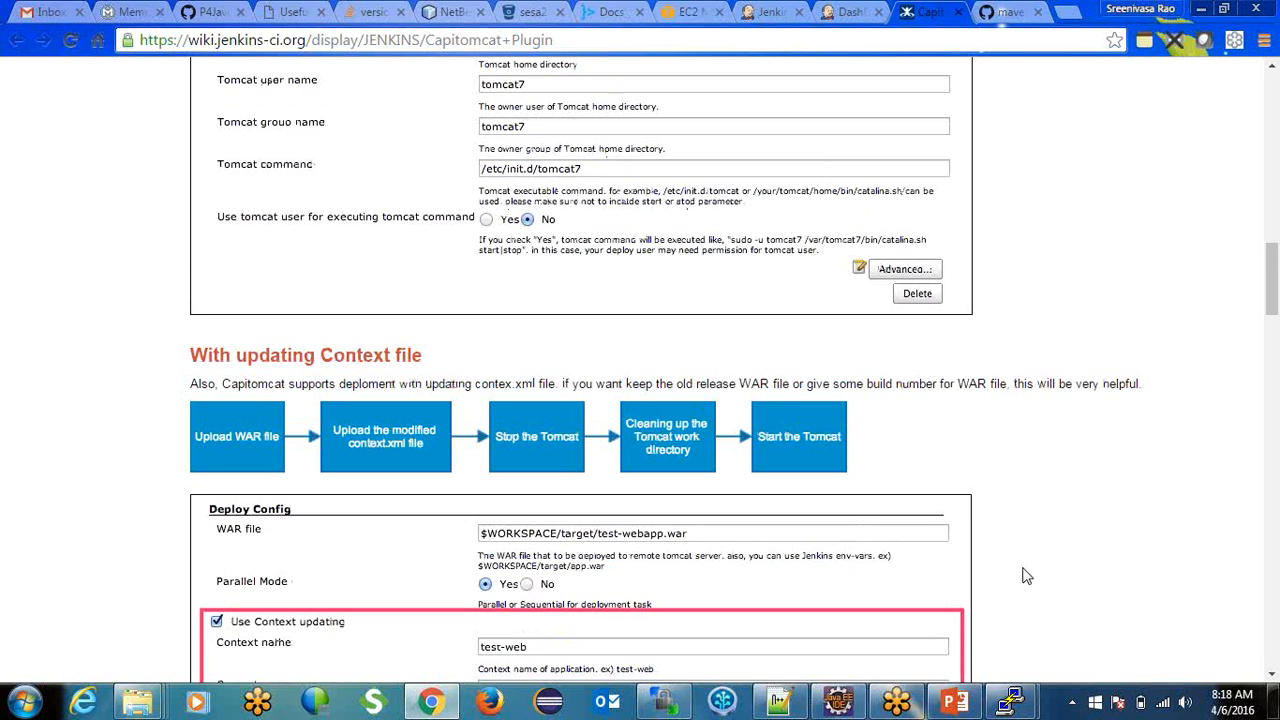
pyautogui.scroll(10, 1025, 575)
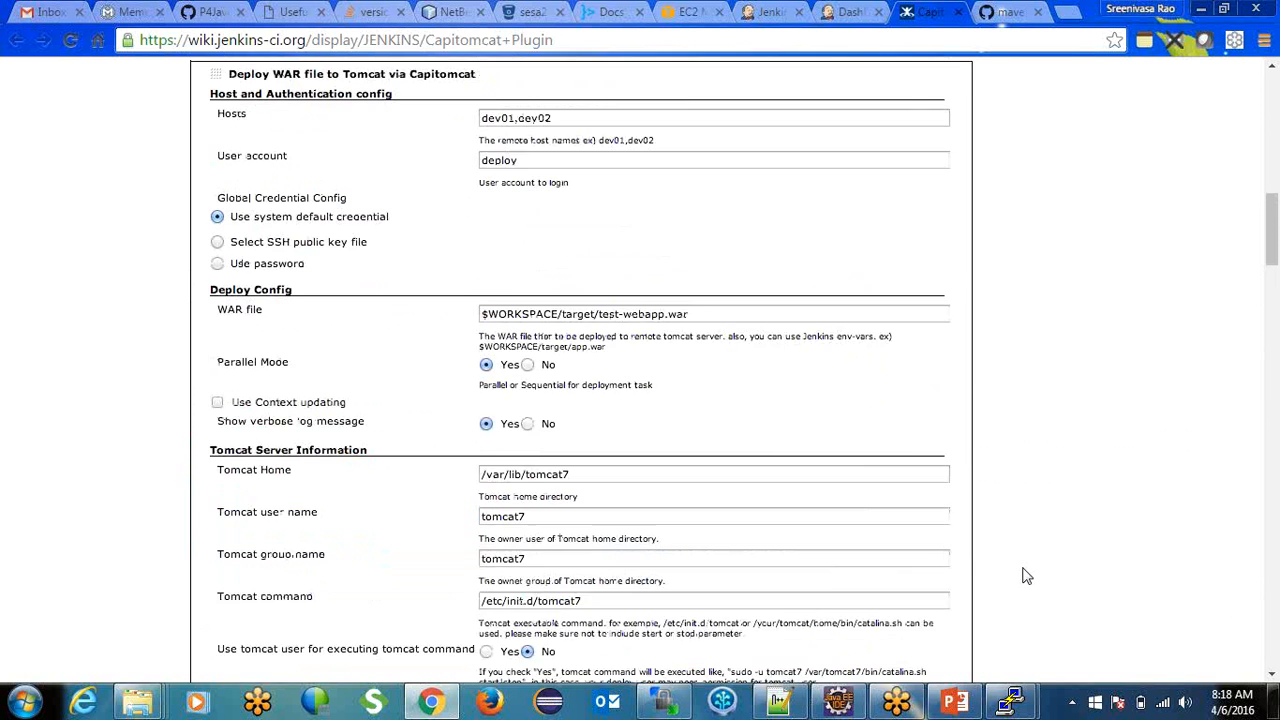
pyautogui.scroll(5, 1025, 575)
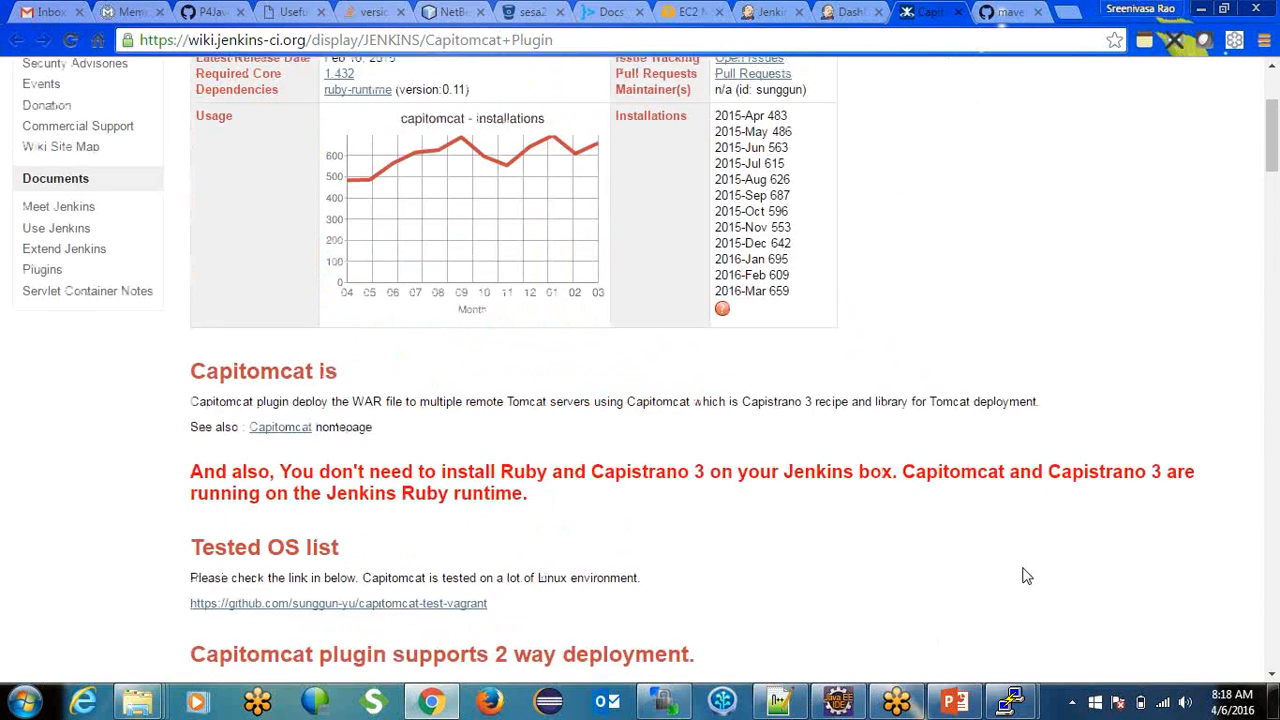
# Copy the maven-multi-module repository's HTTPS clone URL from its GitHub main page
pyautogui.click(1008, 12)
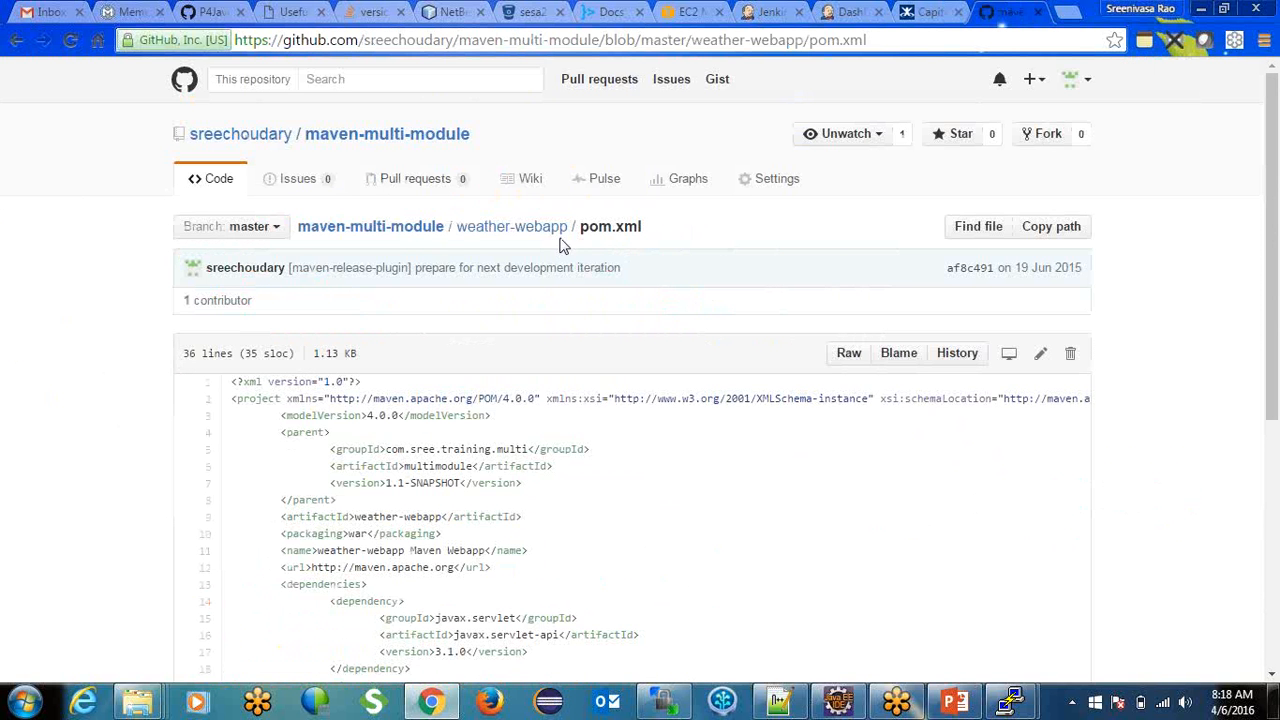
pyautogui.click(370, 227)
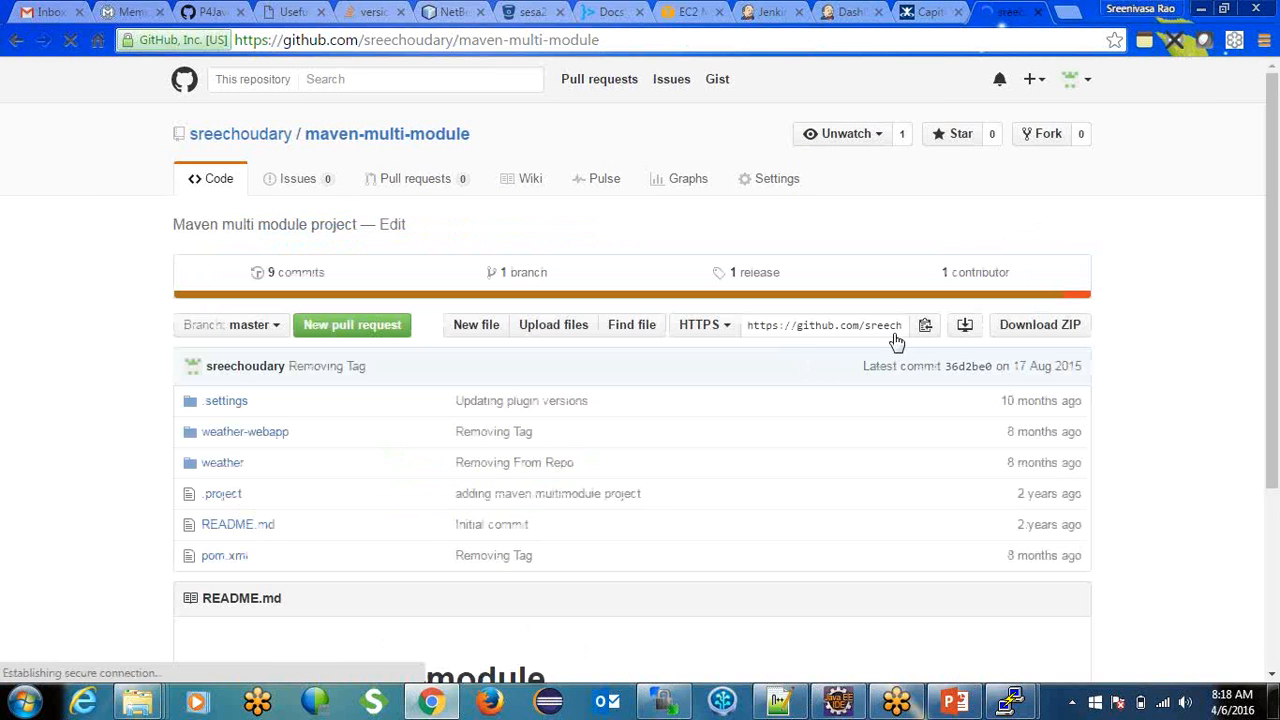
pyautogui.click(925, 326)
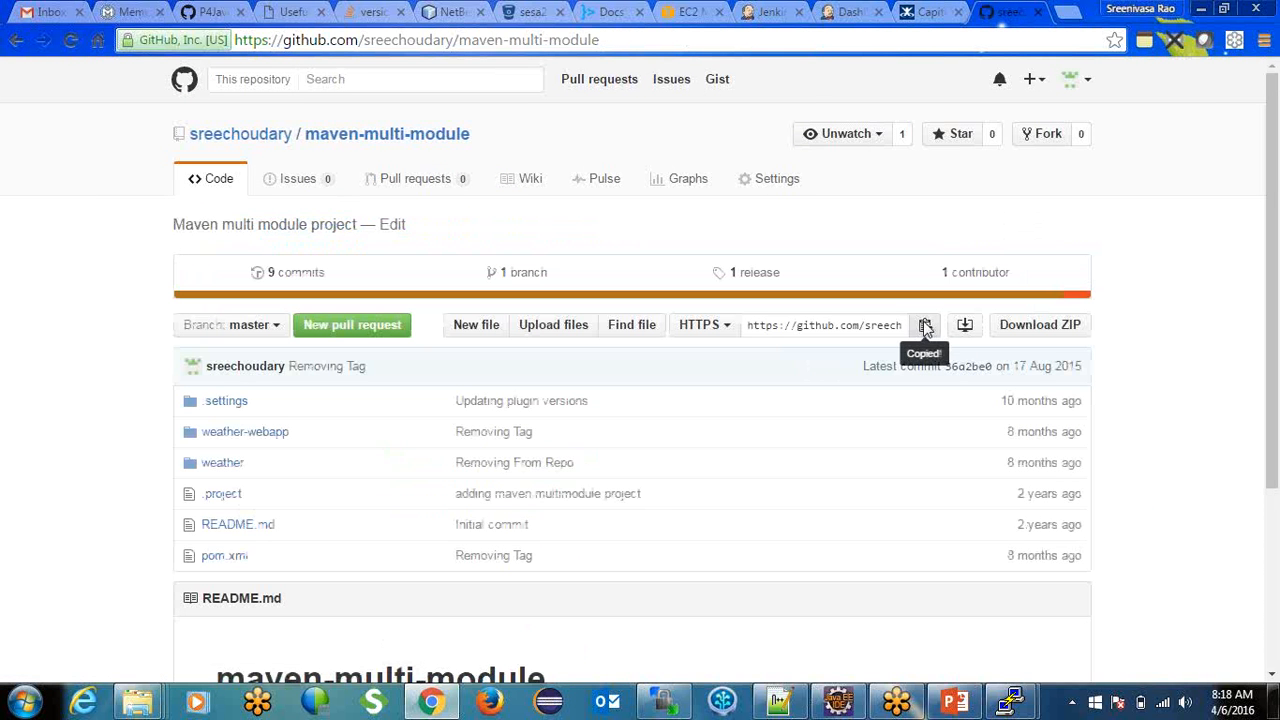
# Clone the maven-multi-module repository into E:\maventraining with Git Clone
pyautogui.moveTo(138, 700)
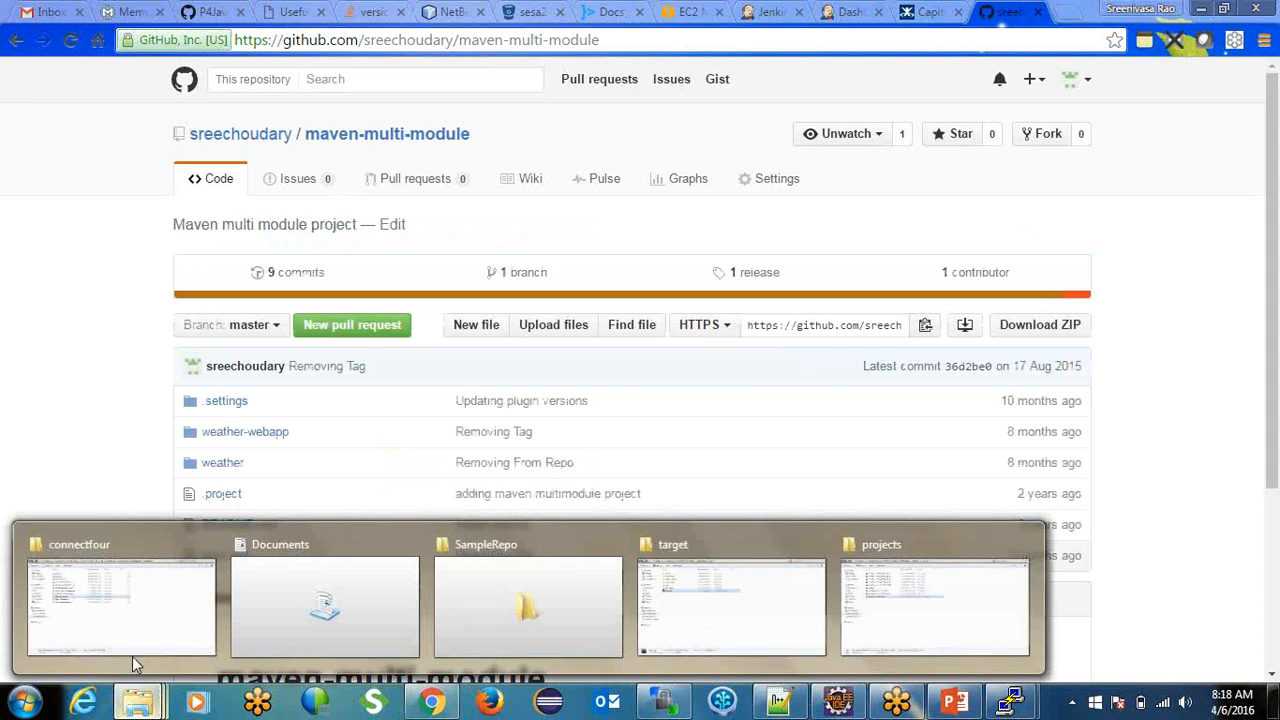
pyautogui.moveTo(862, 594)
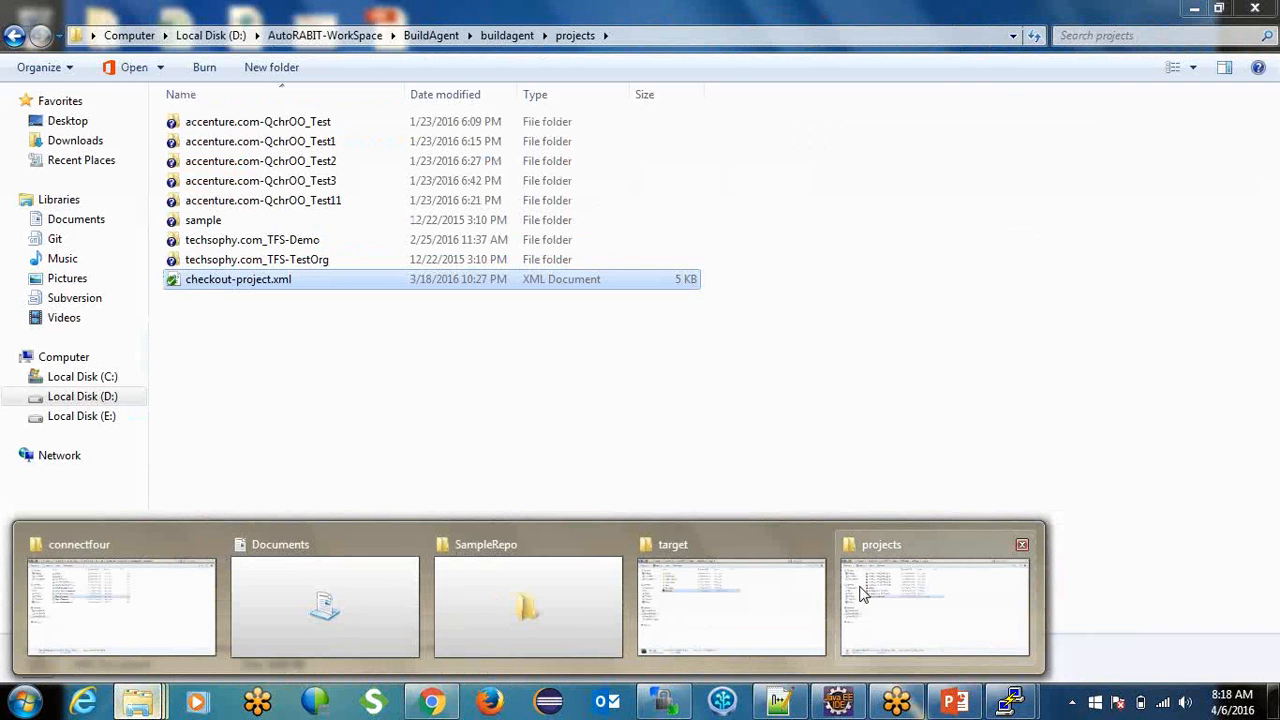
pyautogui.click(889, 593)
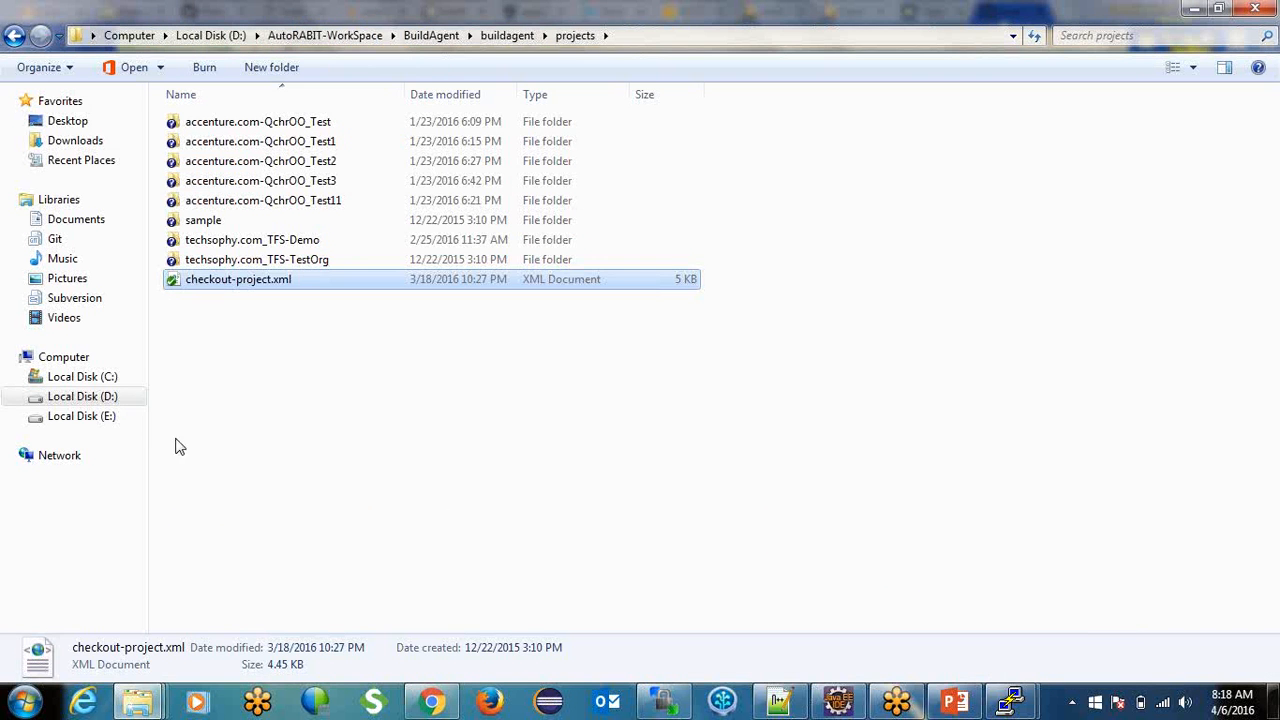
pyautogui.click(103, 422)
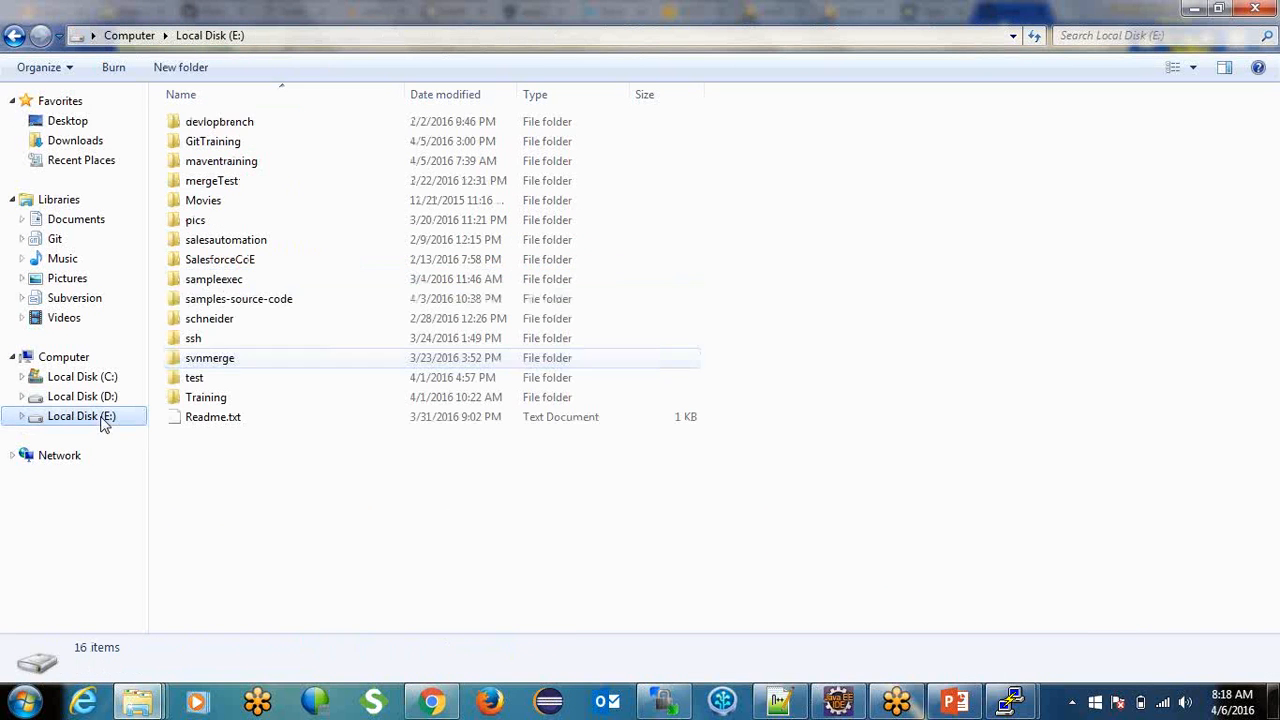
pyautogui.doubleClick(234, 166)
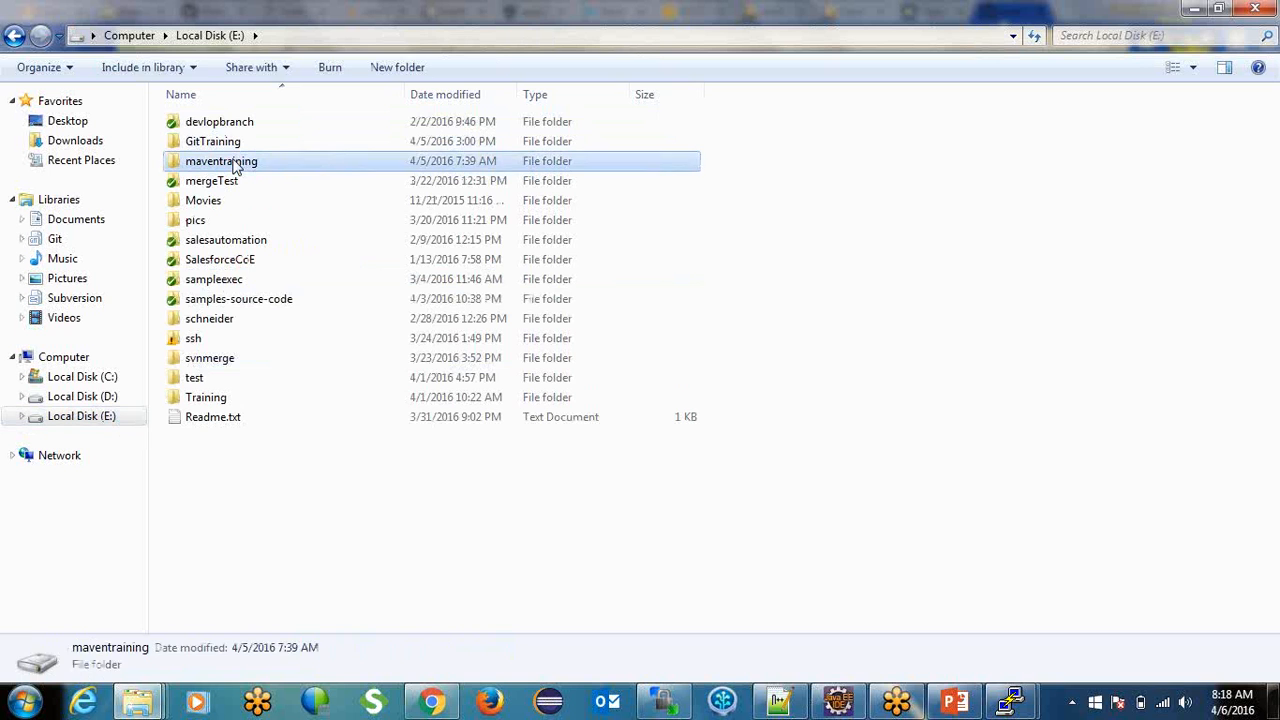
pyautogui.rightClick(408, 430)
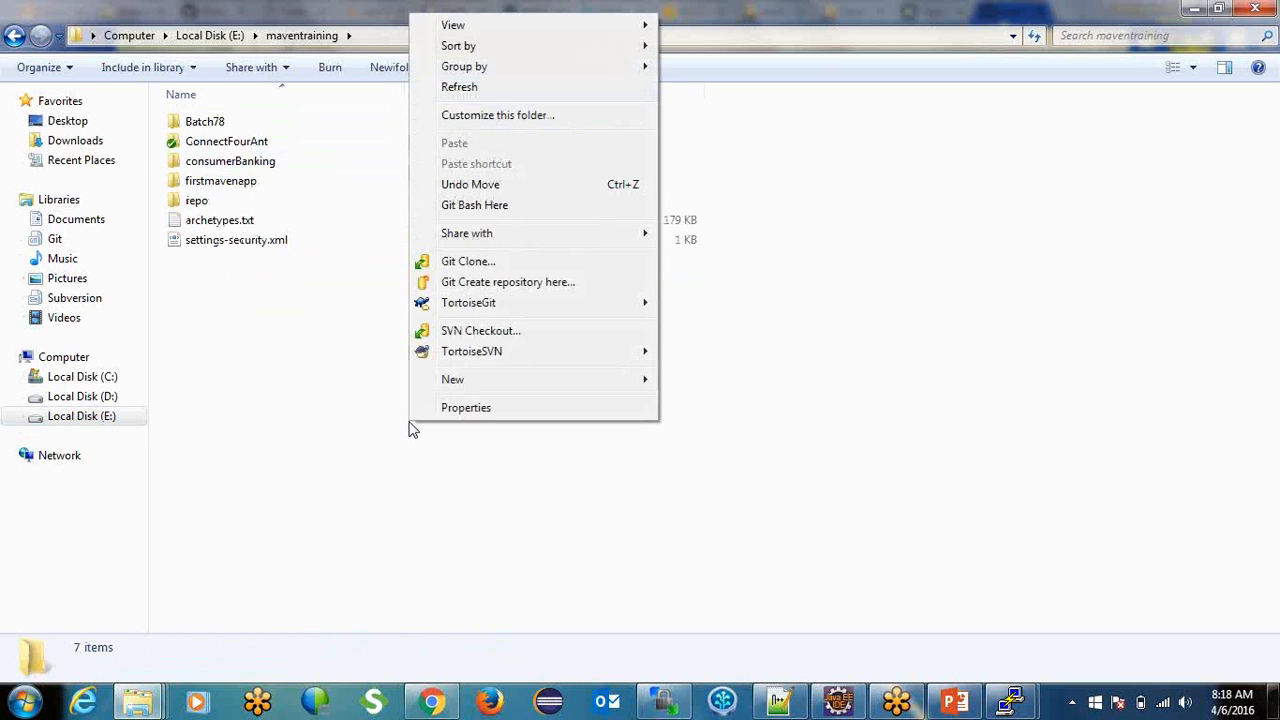
pyautogui.click(450, 264)
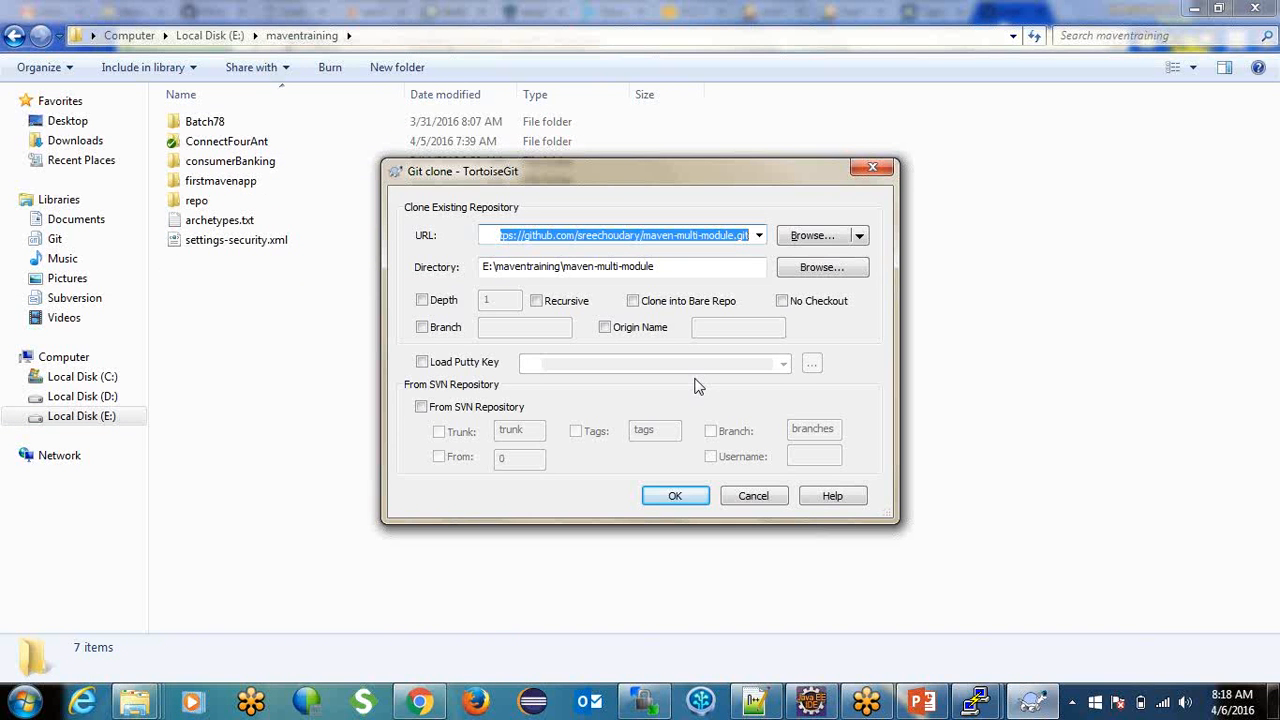
pyautogui.click(676, 497)
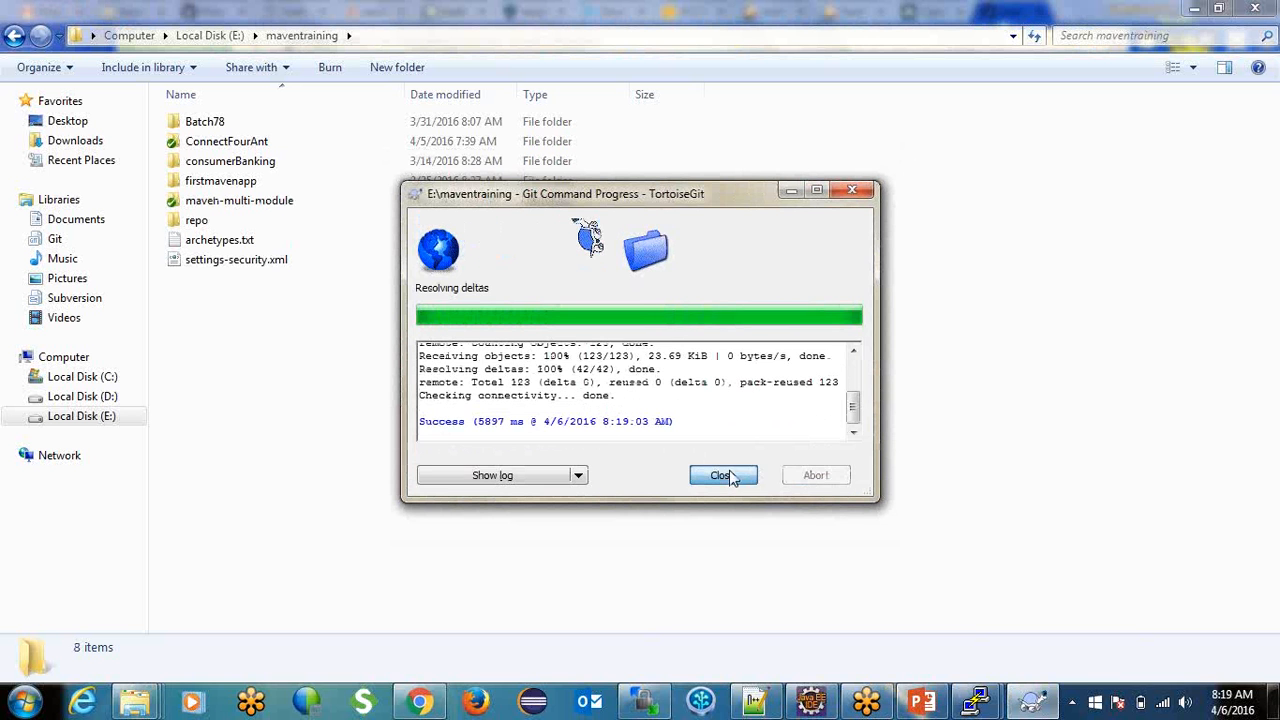
pyautogui.click(720, 476)
# Open maven-multi-module\weather-webapp\pom.xml in Notepad++
pyautogui.doubleClick(228, 206)
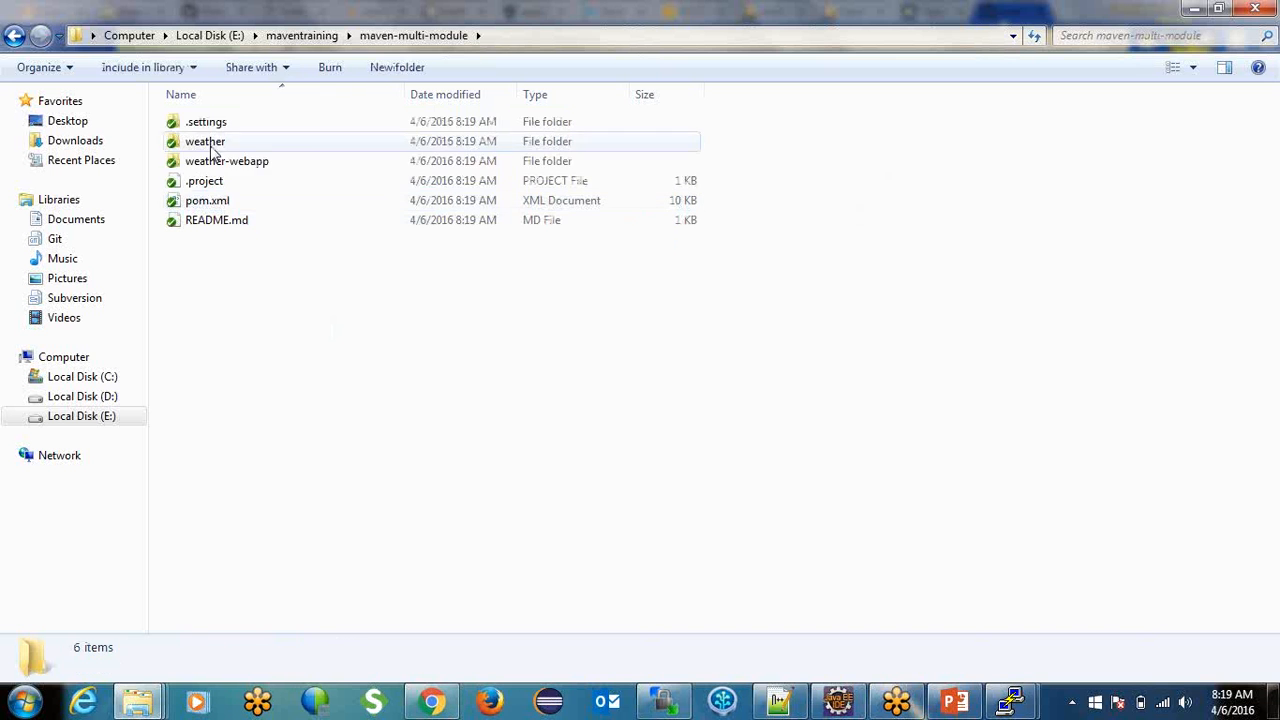
pyautogui.doubleClick(214, 163)
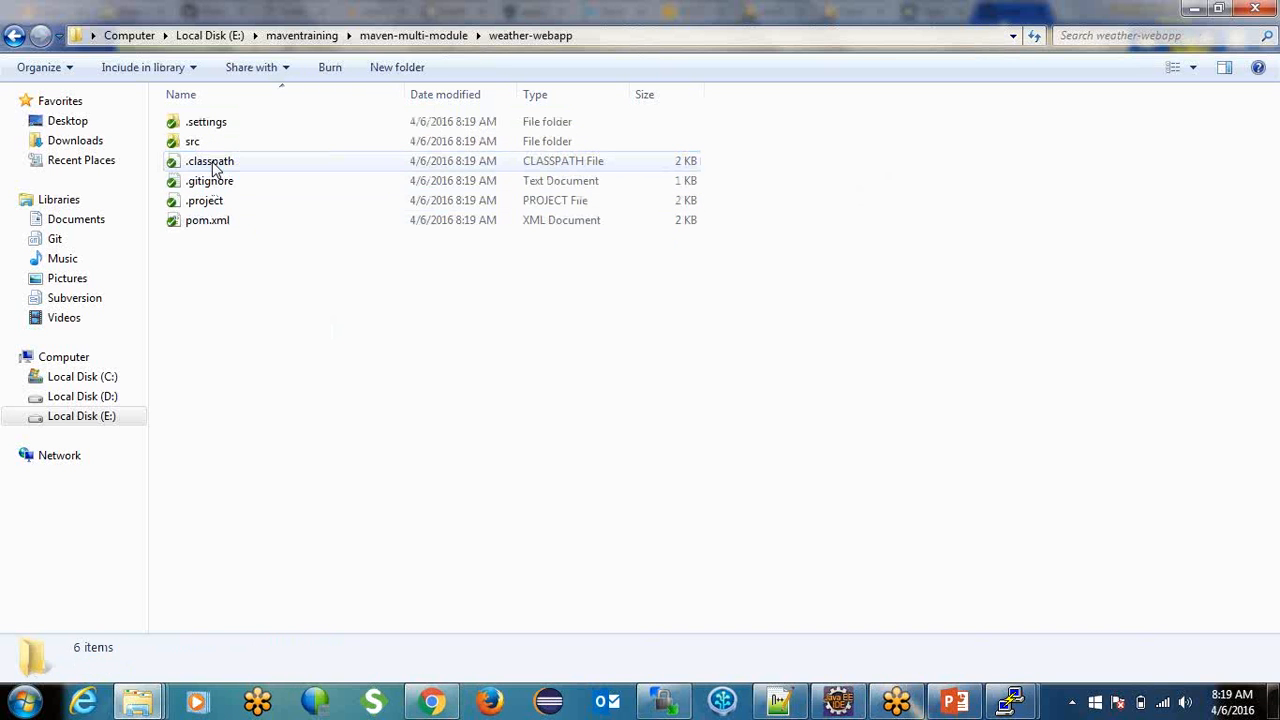
pyautogui.click(205, 221)
pyautogui.rightClick(204, 221)
pyautogui.click(305, 274)
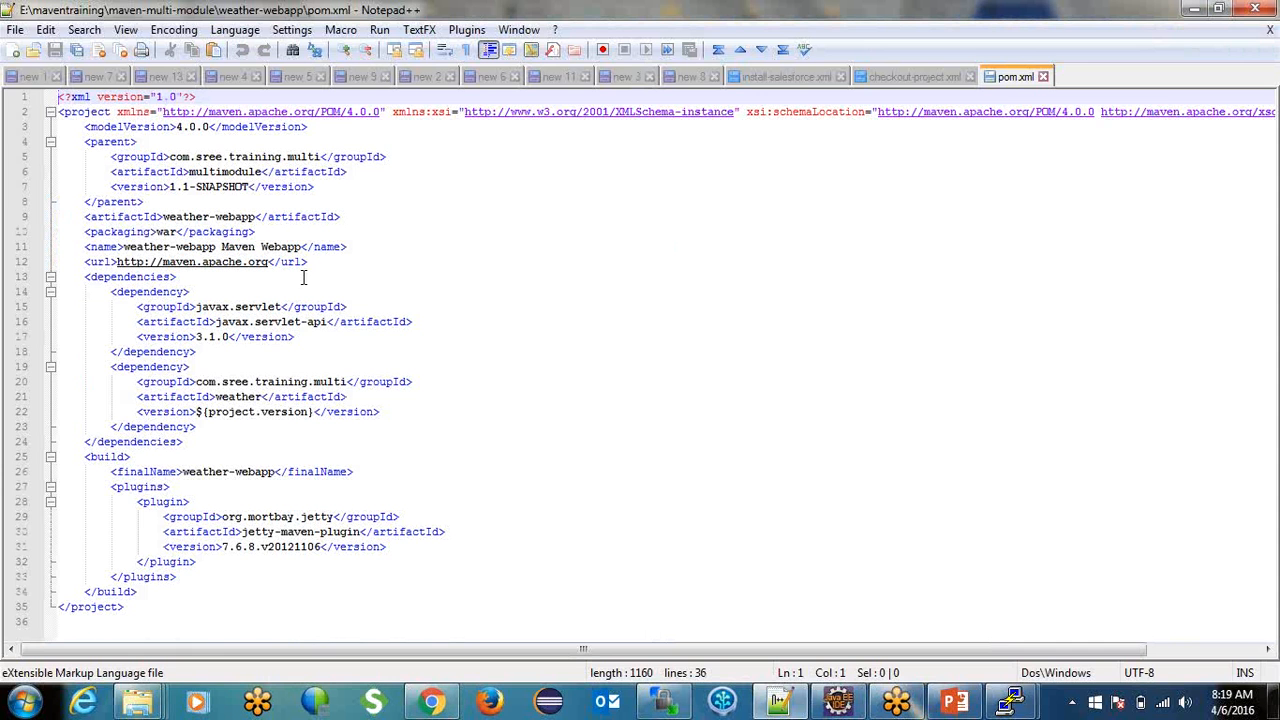
# Show EclipseMavenWebApp's pom.xml as source in a maximized Eclipse editor
pyautogui.click(838, 702)
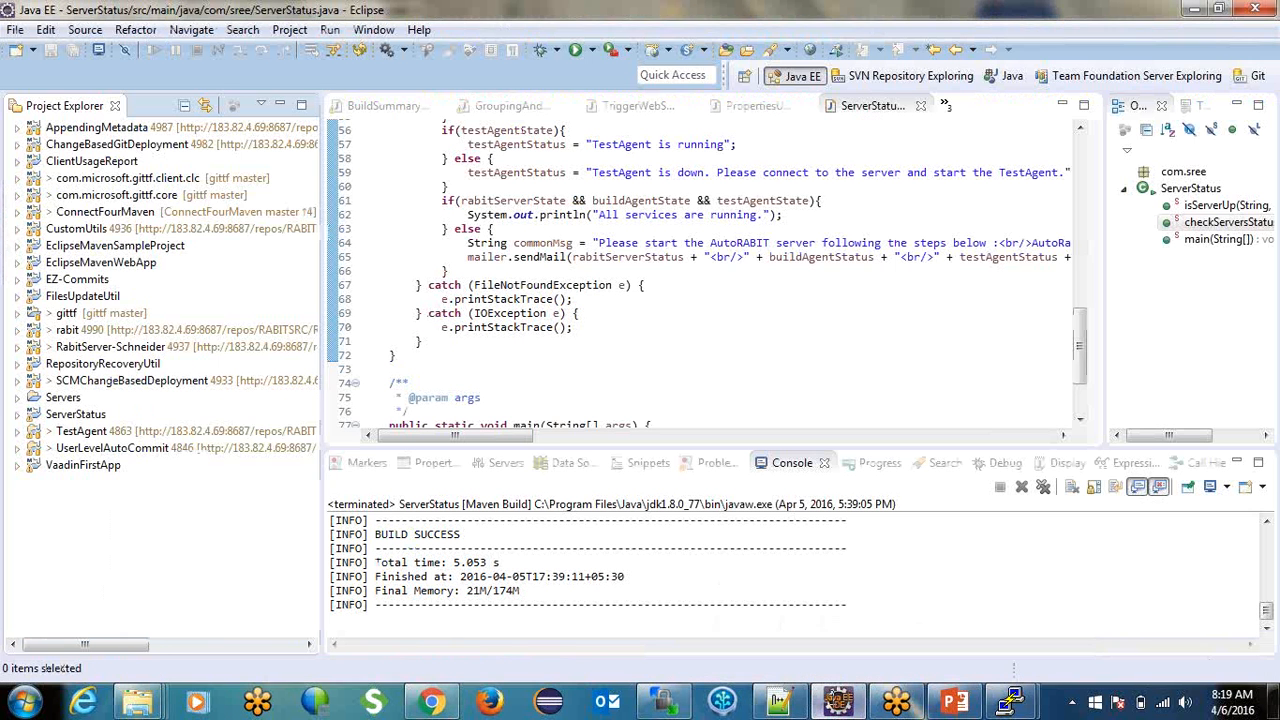
pyautogui.click(18, 262)
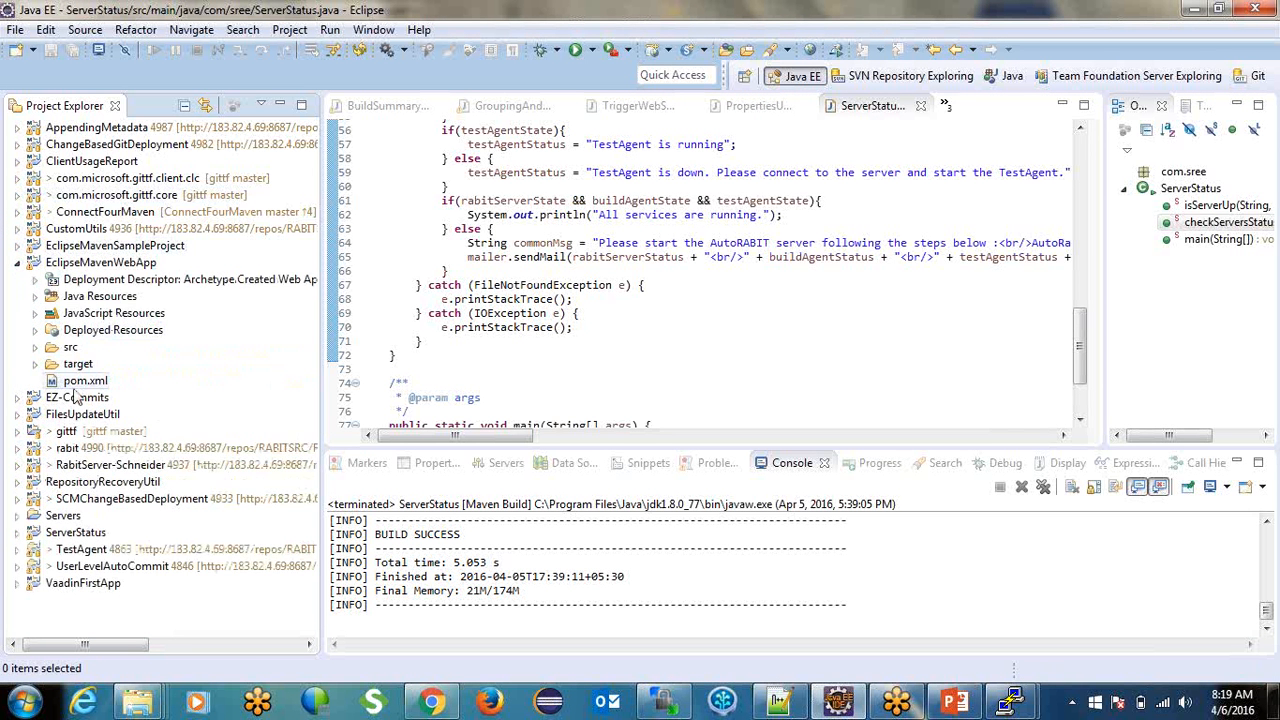
pyautogui.doubleClick(85, 381)
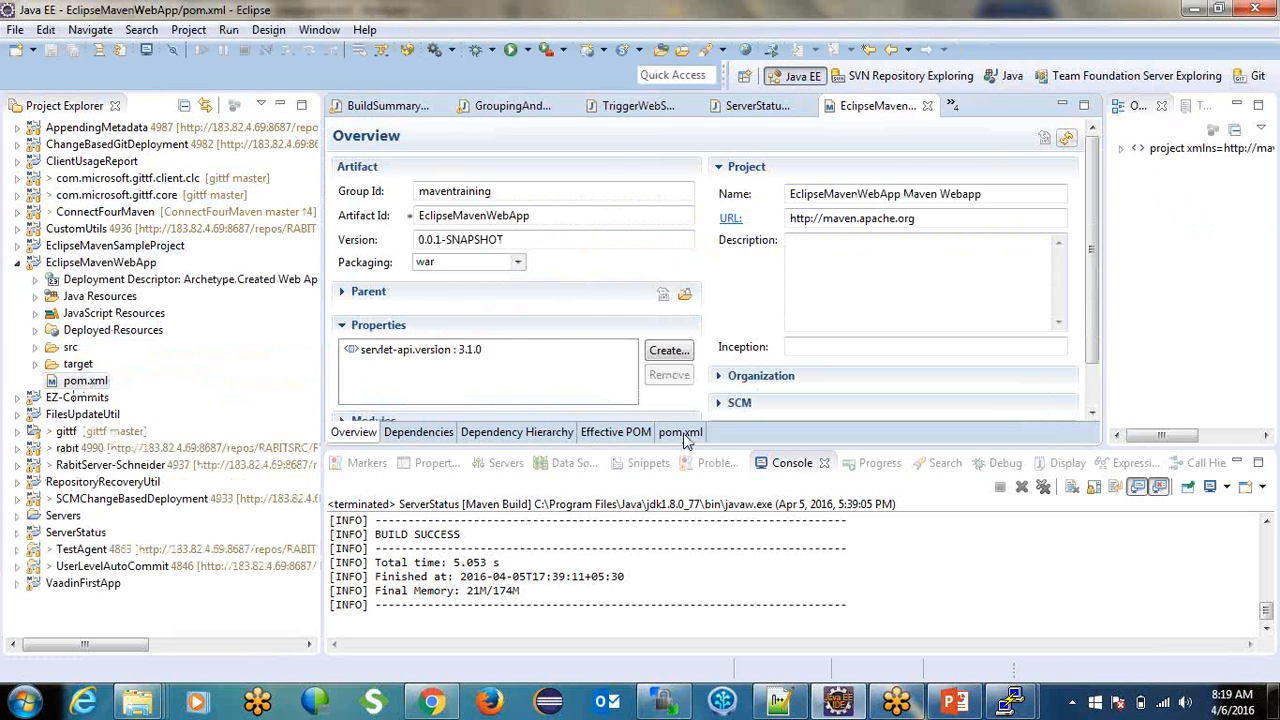
pyautogui.click(681, 432)
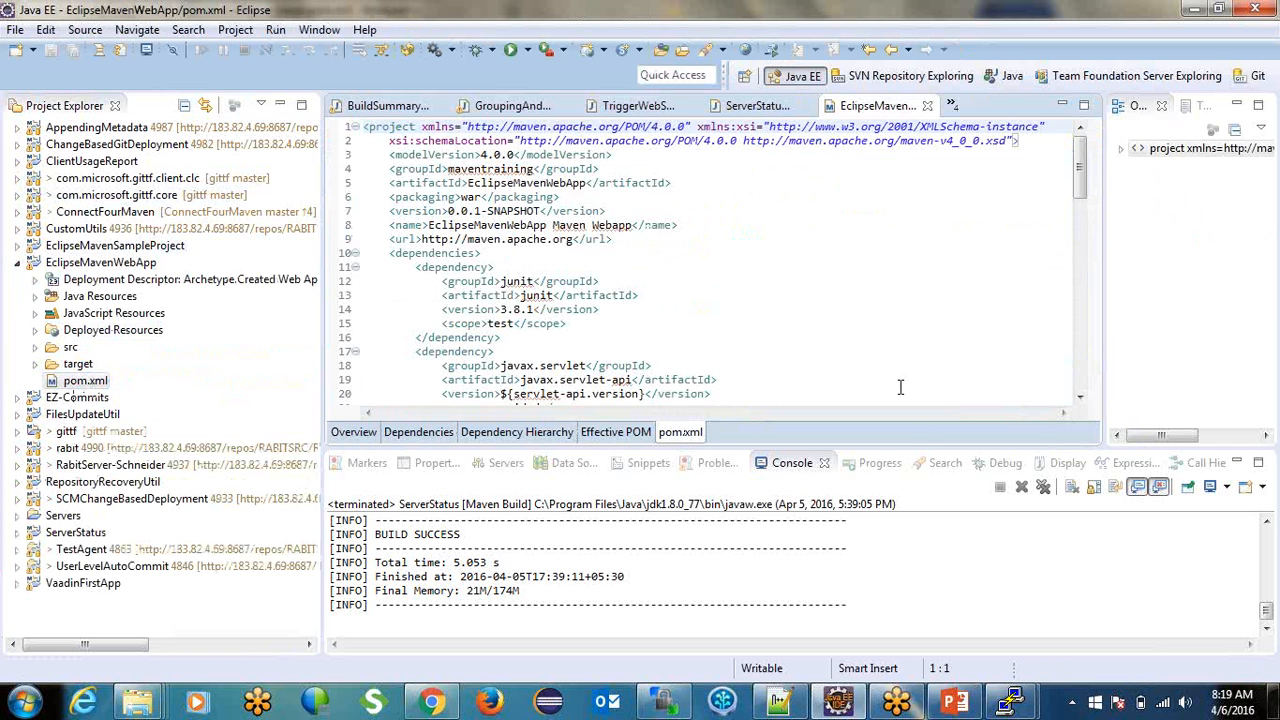
pyautogui.doubleClick(855, 108)
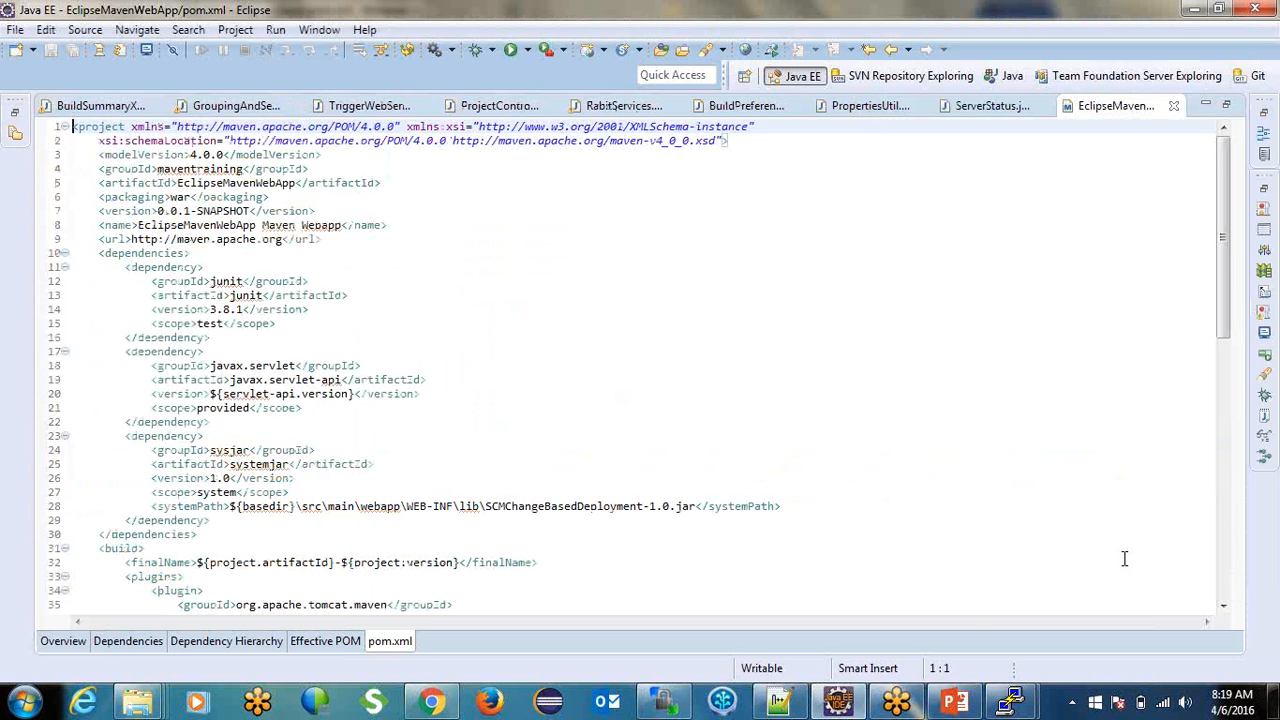
# Select the tomcat7-maven-plugin block on lines 34–44
pyautogui.moveTo(1221, 247); pyautogui.dragTo(1224, 462)
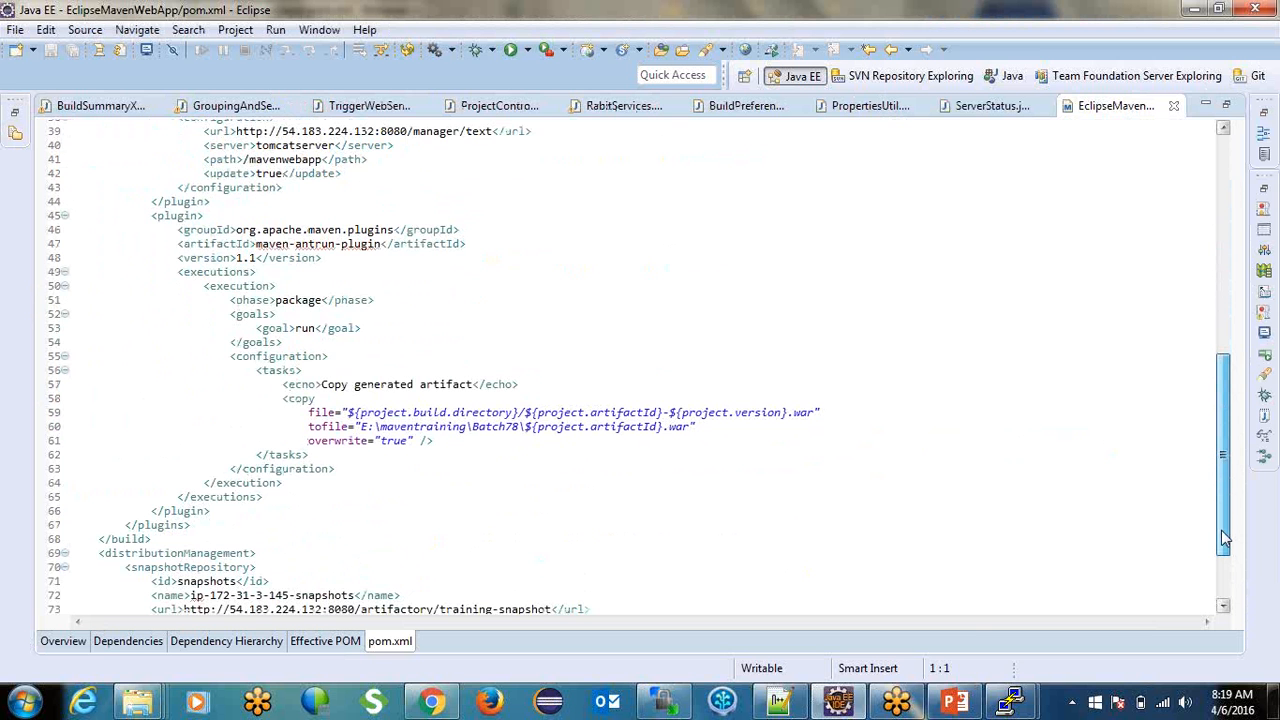
pyautogui.scroll(-3, 1224, 468)
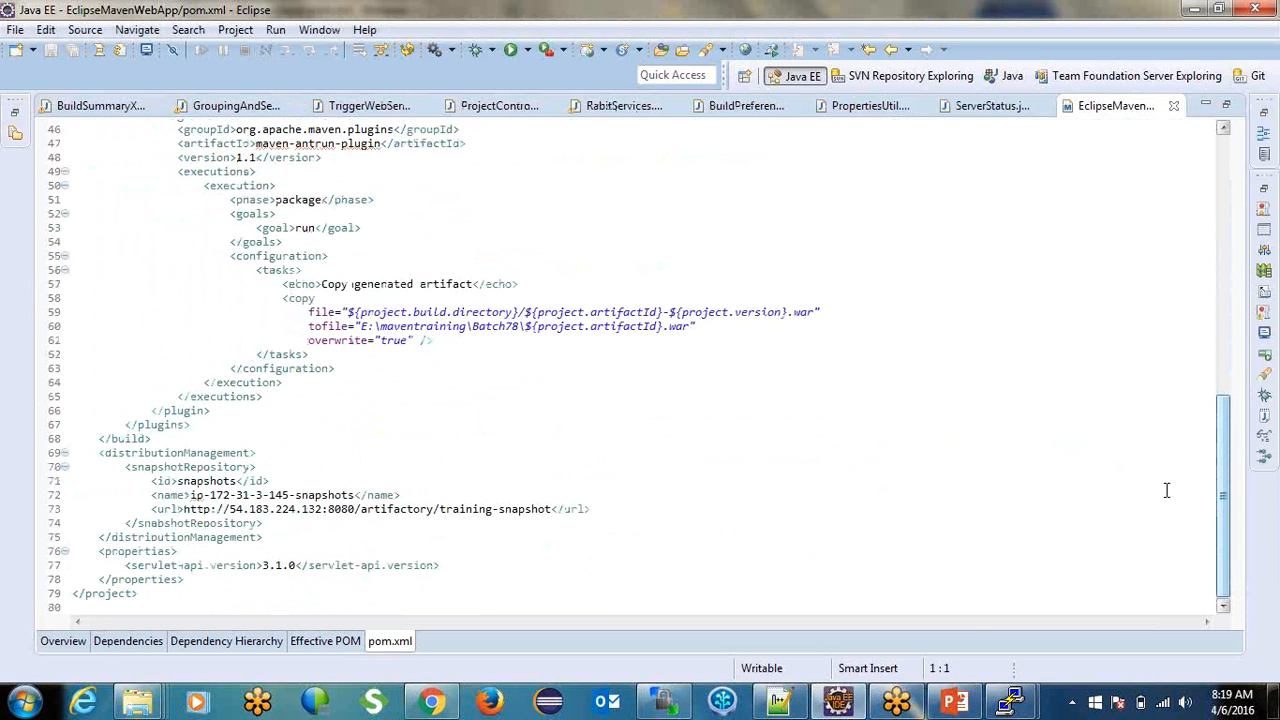
pyautogui.scroll(7, 642, 367)
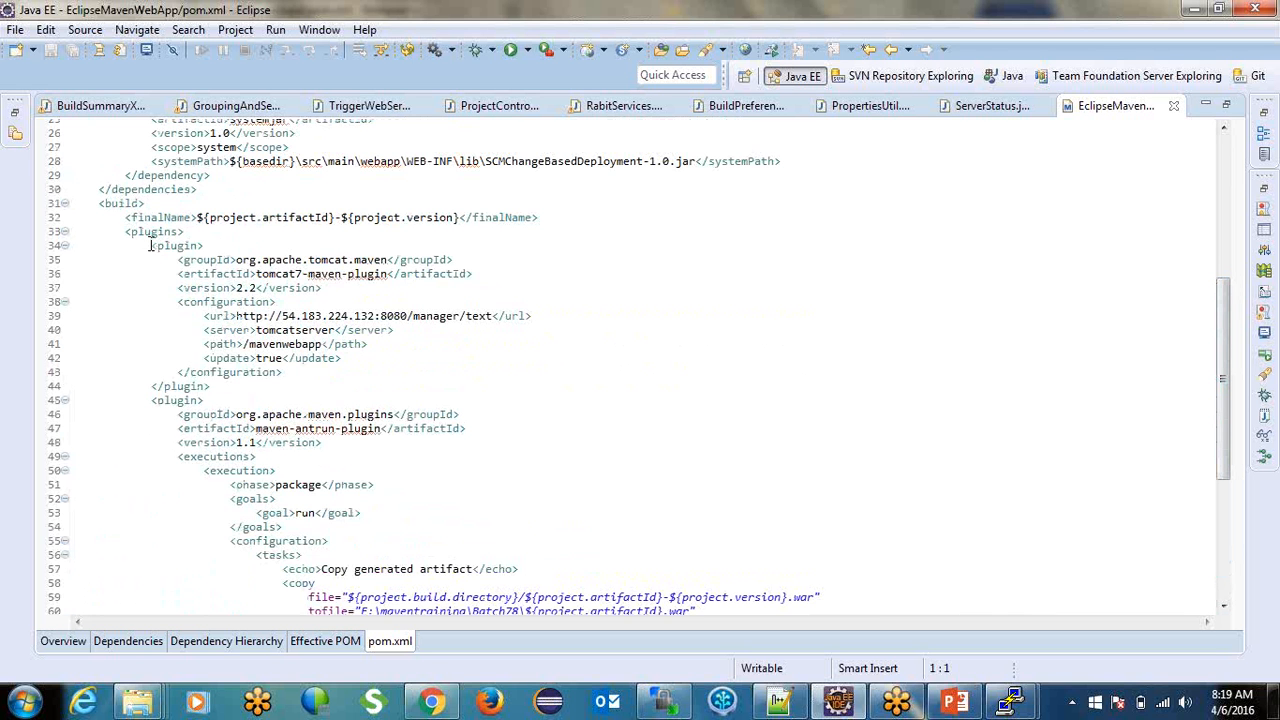
pyautogui.moveTo(151, 245); pyautogui.dragTo(213, 386)
pyautogui.hotkey('ctrl', 'c')
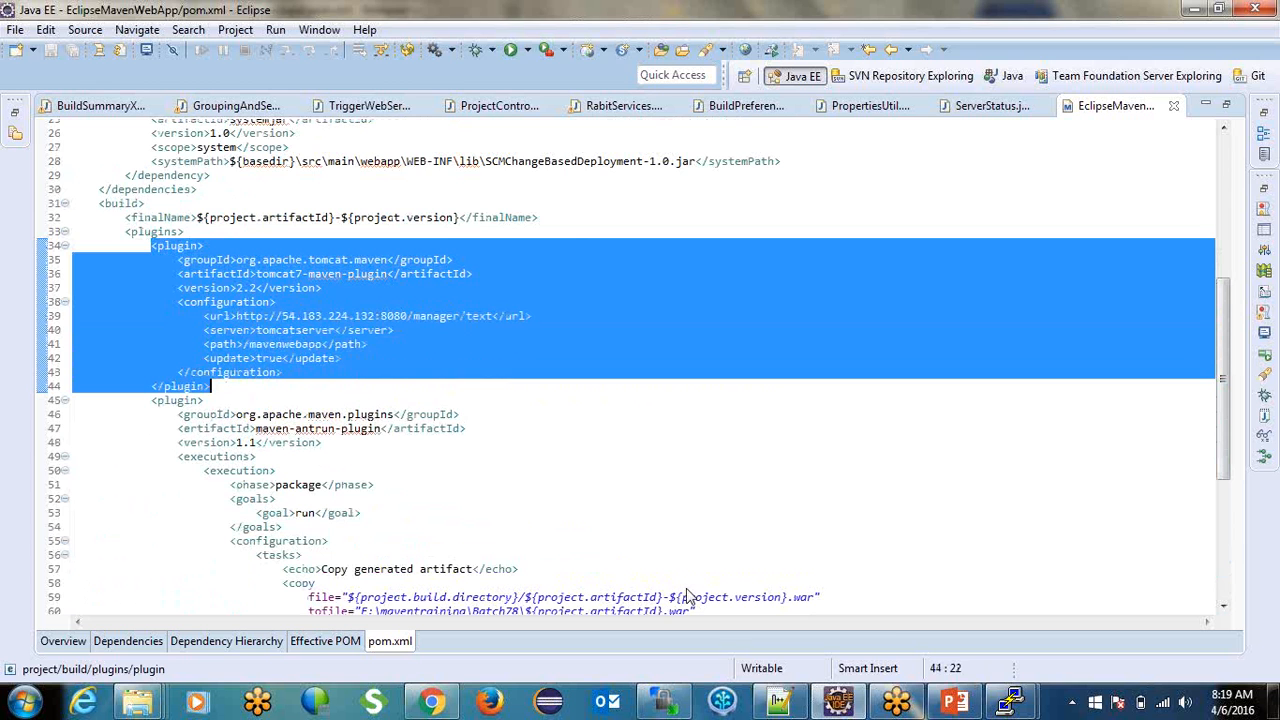
# Paste the tomcat7-maven-plugin block after the jetty plugin in weather-webapp pom.xml and save
pyautogui.click(778, 703)
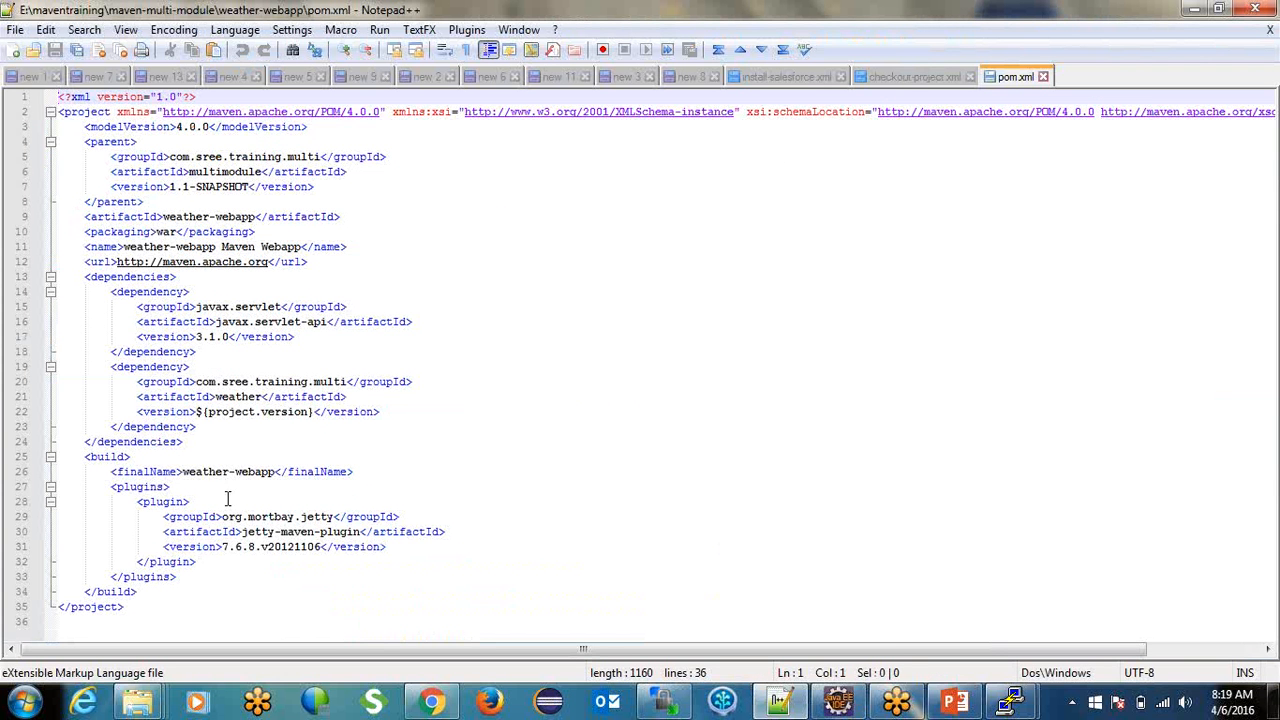
pyautogui.click(203, 561)
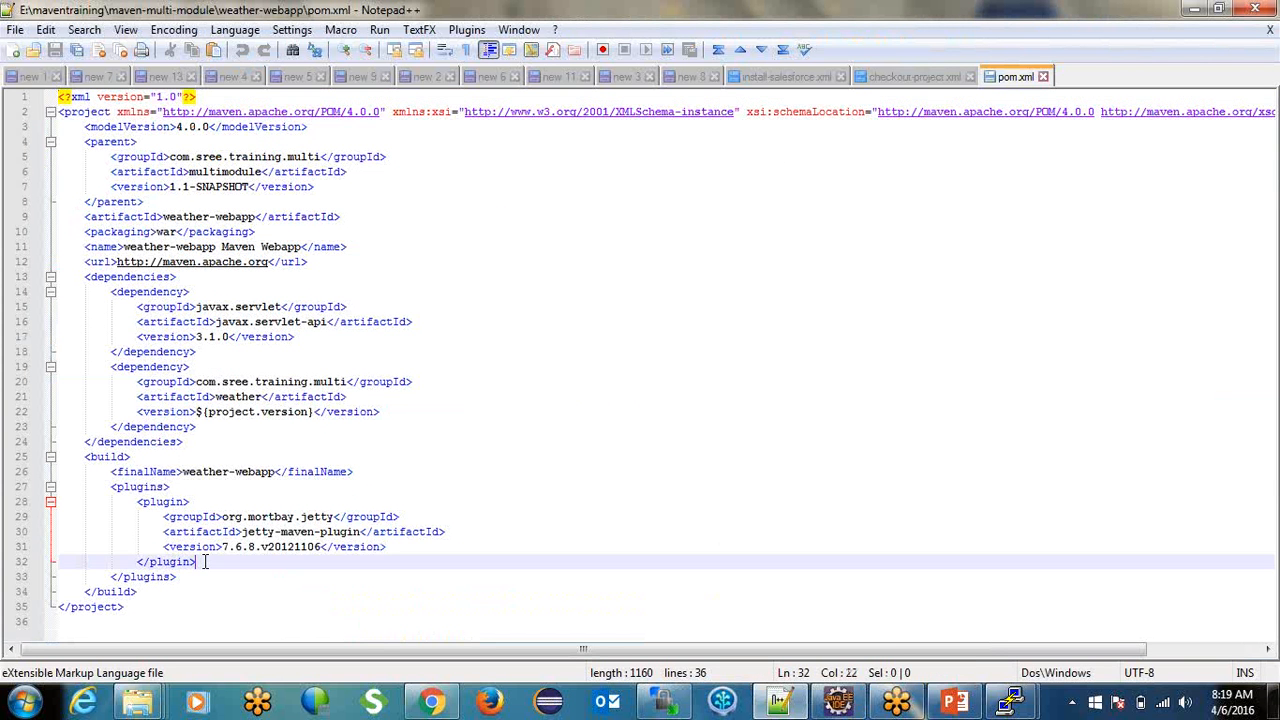
pyautogui.hotkey('ctrl', 'v')
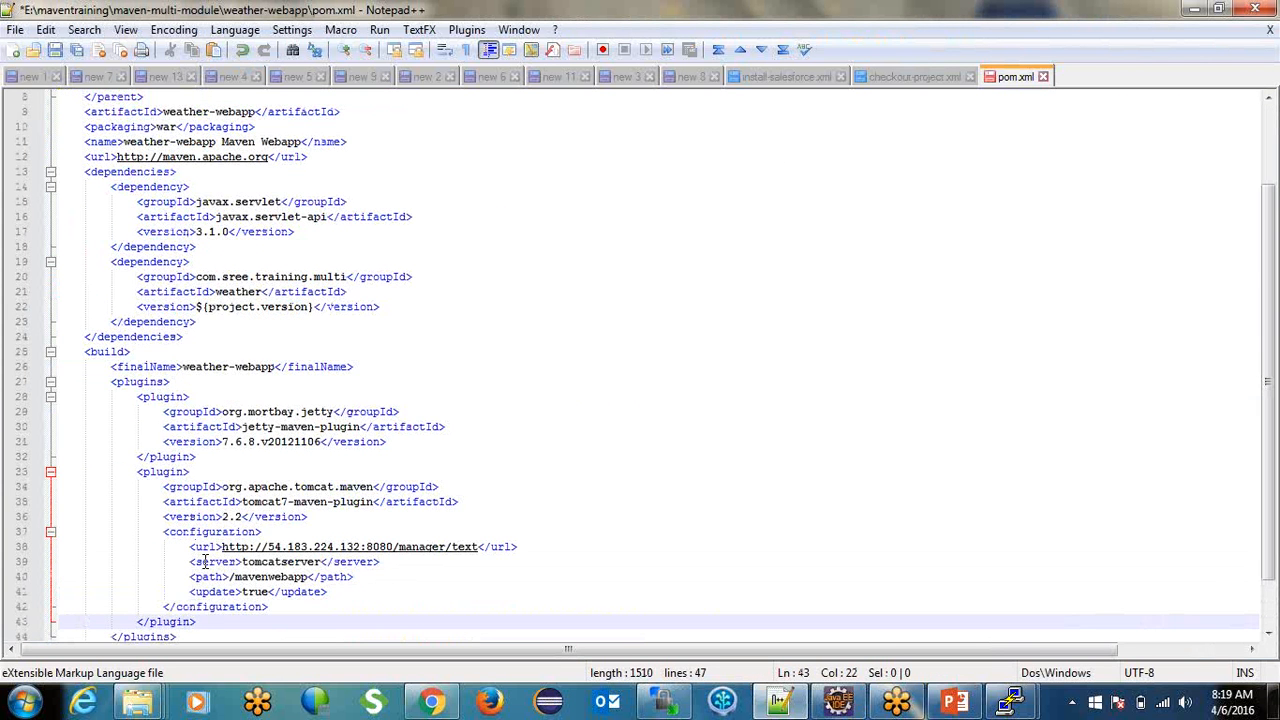
pyautogui.hotkey('ctrl', 's')
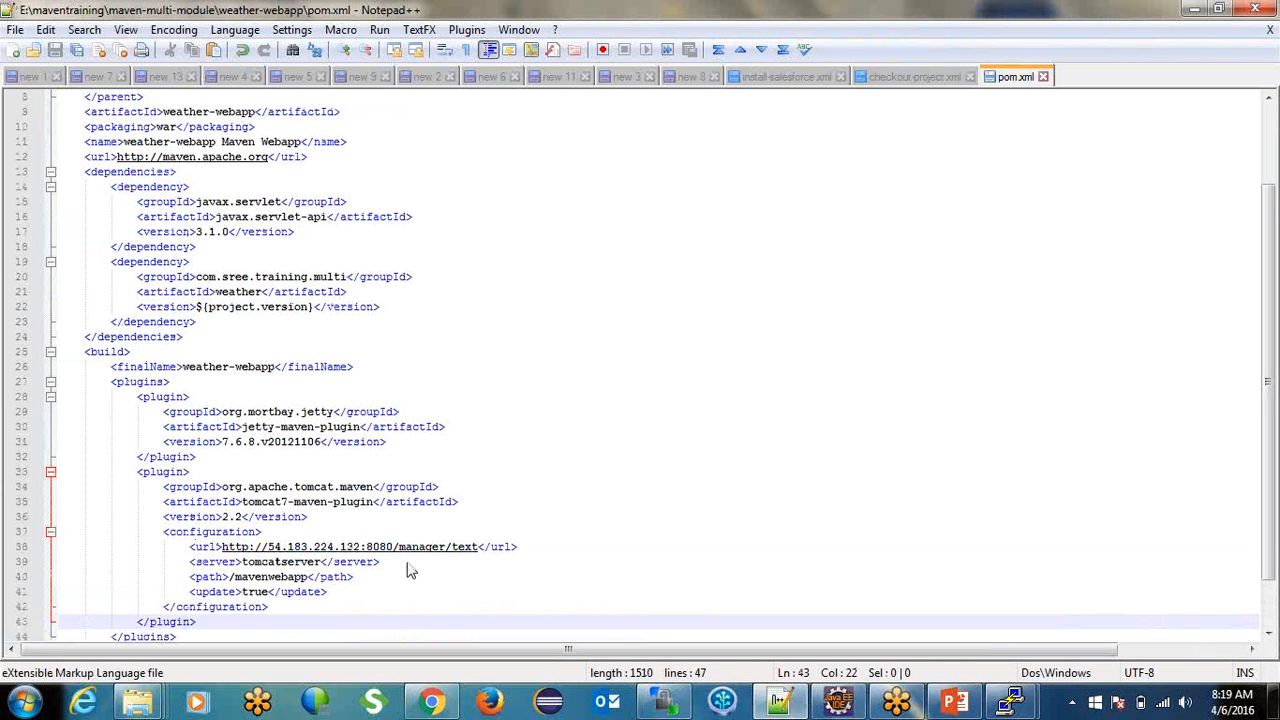
# Replace the manager URL's old IP 54.183.224.132 with the Jenkins IP 54.183.215.246
pyautogui.click(431, 702)
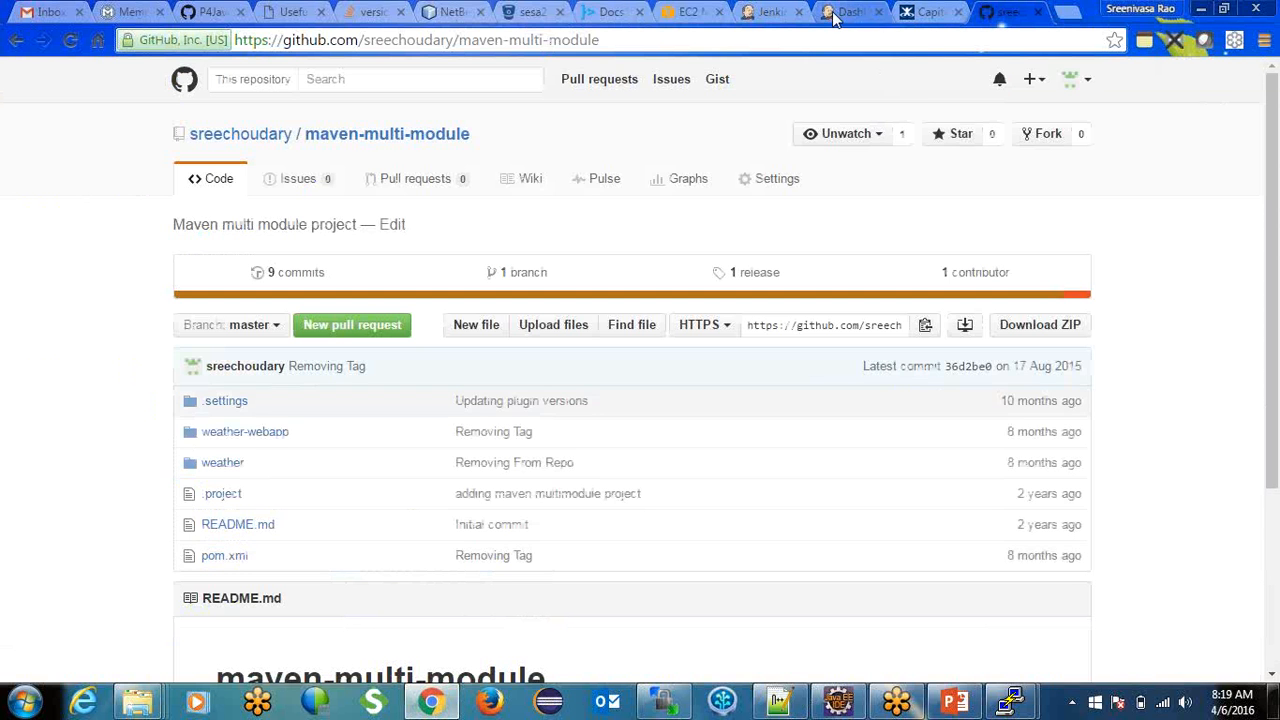
pyautogui.click(835, 12)
pyautogui.moveTo(238, 40); pyautogui.dragTo(138, 40)
pyautogui.hotkey('ctrl', 'c')
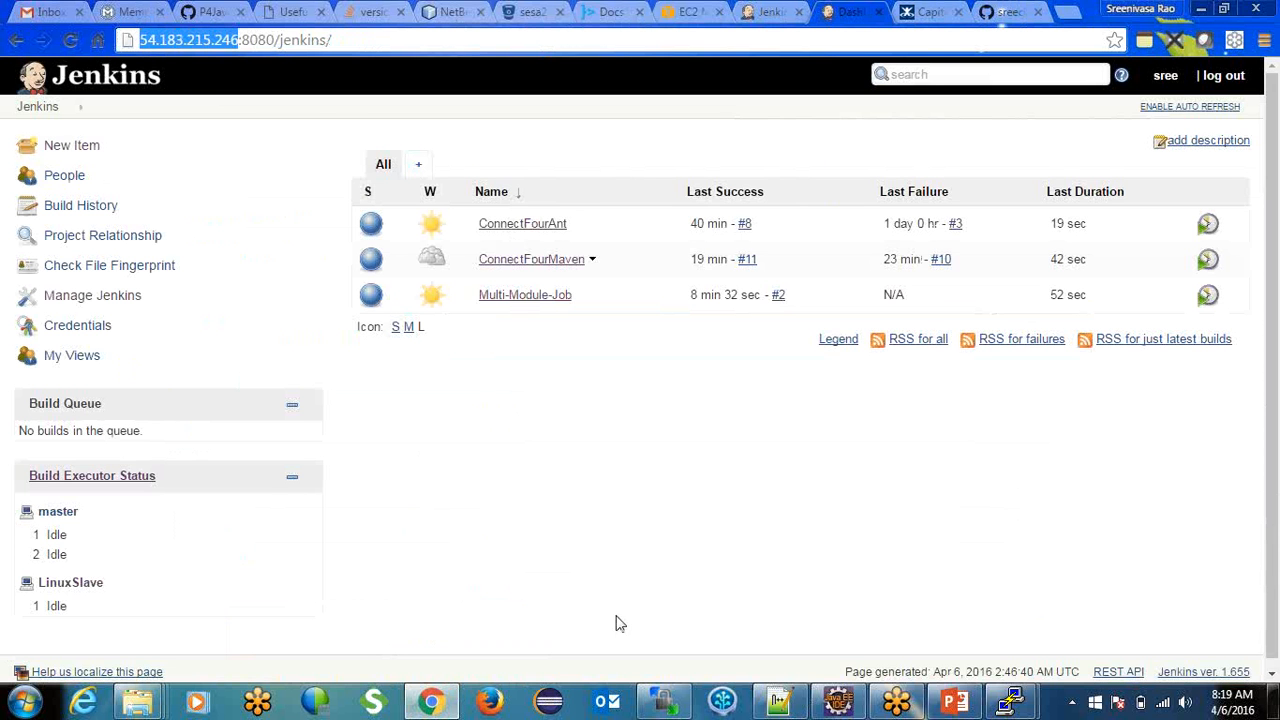
pyautogui.click(772, 704)
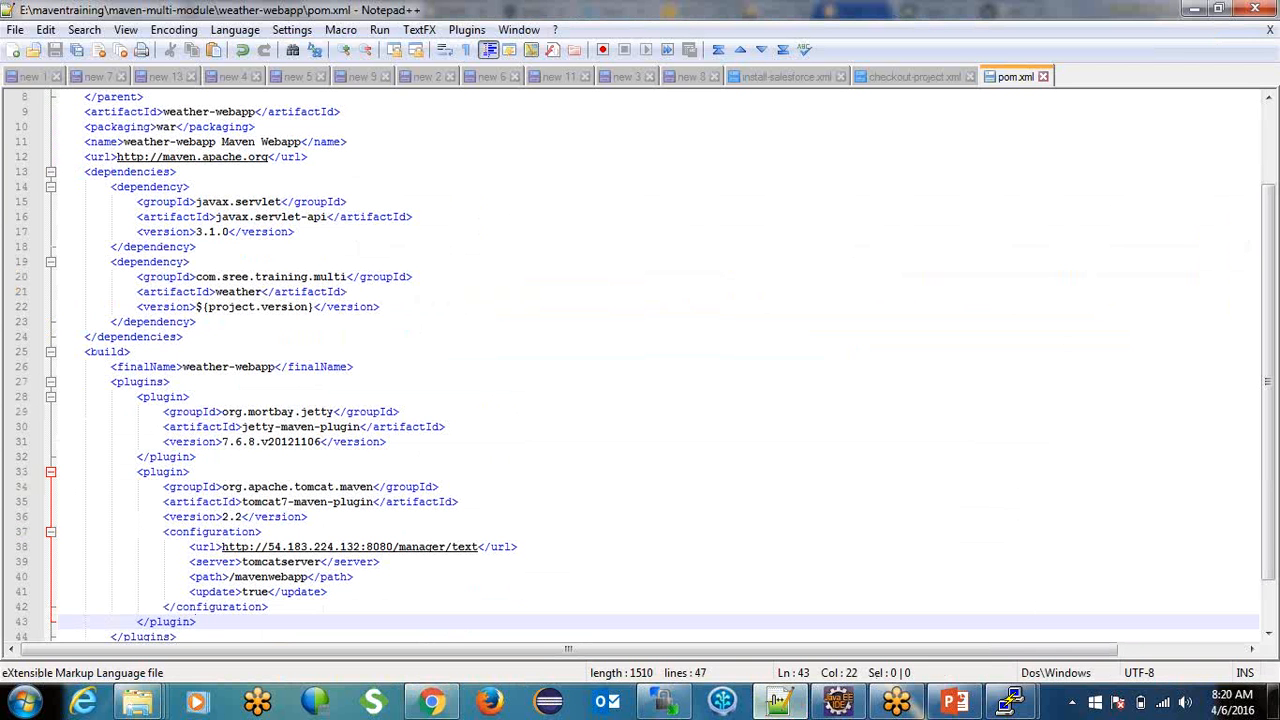
pyautogui.click(270, 548)
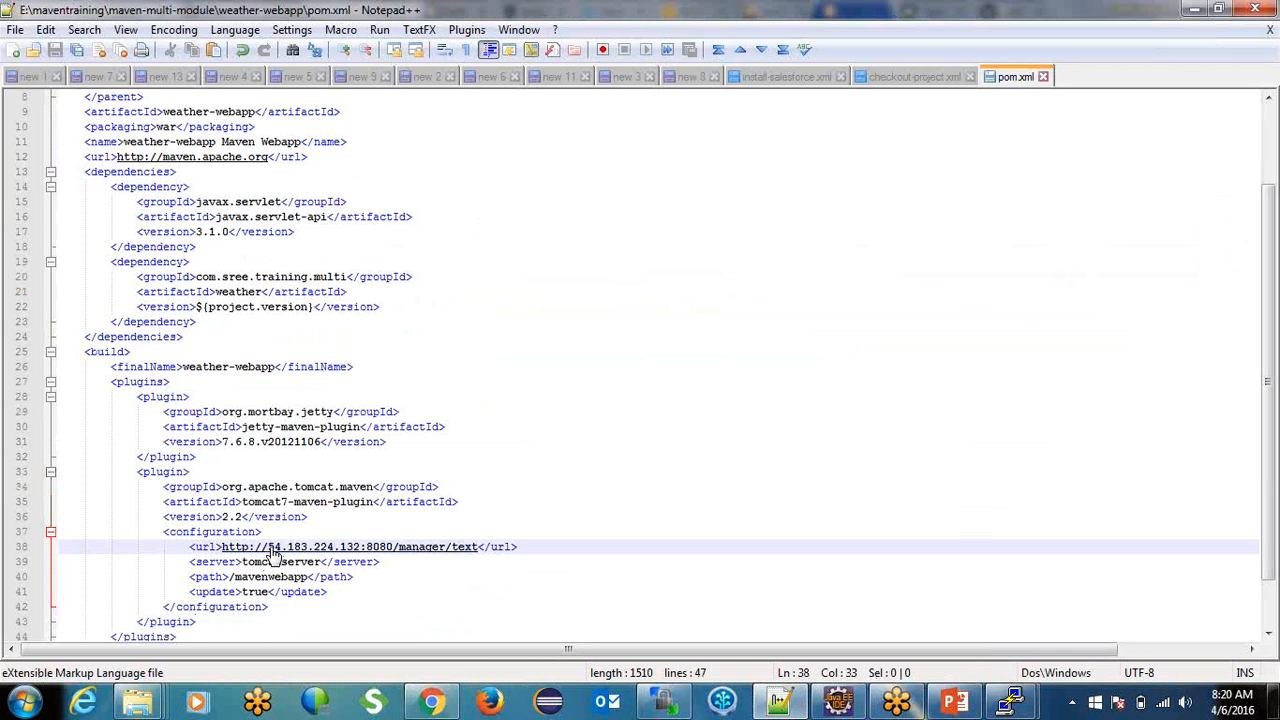
pyautogui.keyDown('shift'); pyautogui.click(361, 548); pyautogui.keyUp('shift')
pyautogui.hotkey('ctrl', 'v')
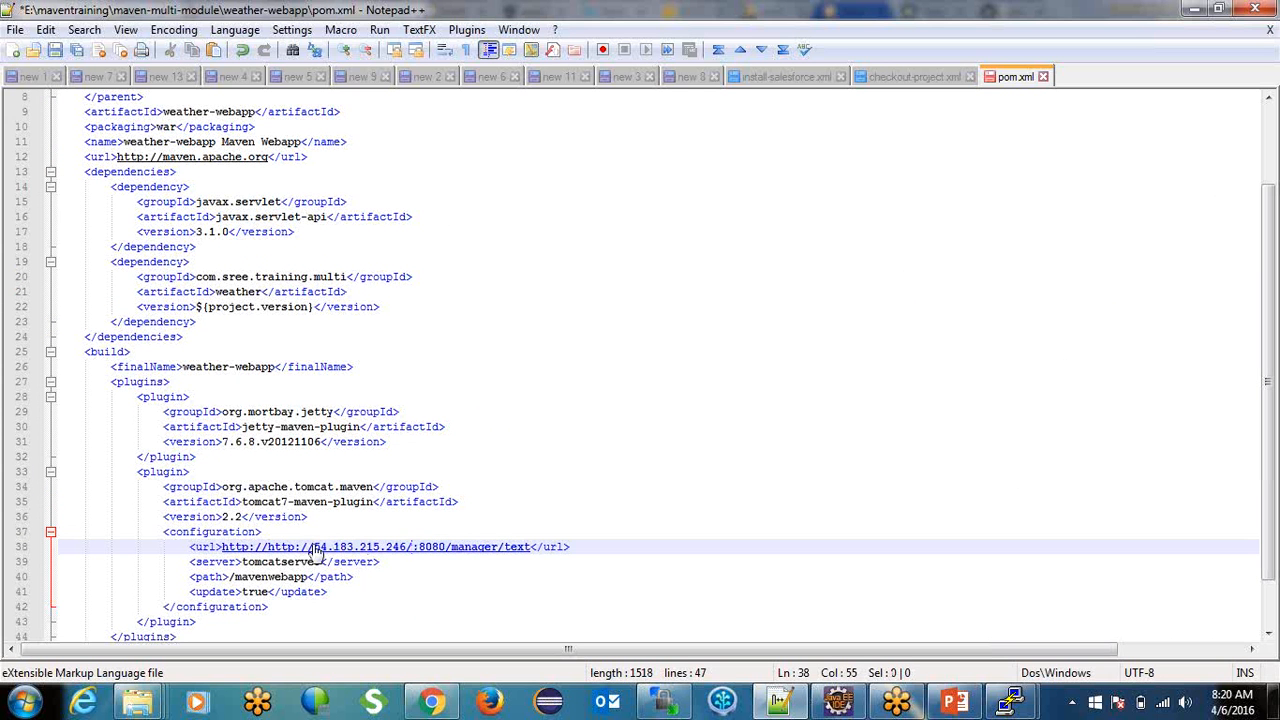
pyautogui.doubleClick(318, 548)
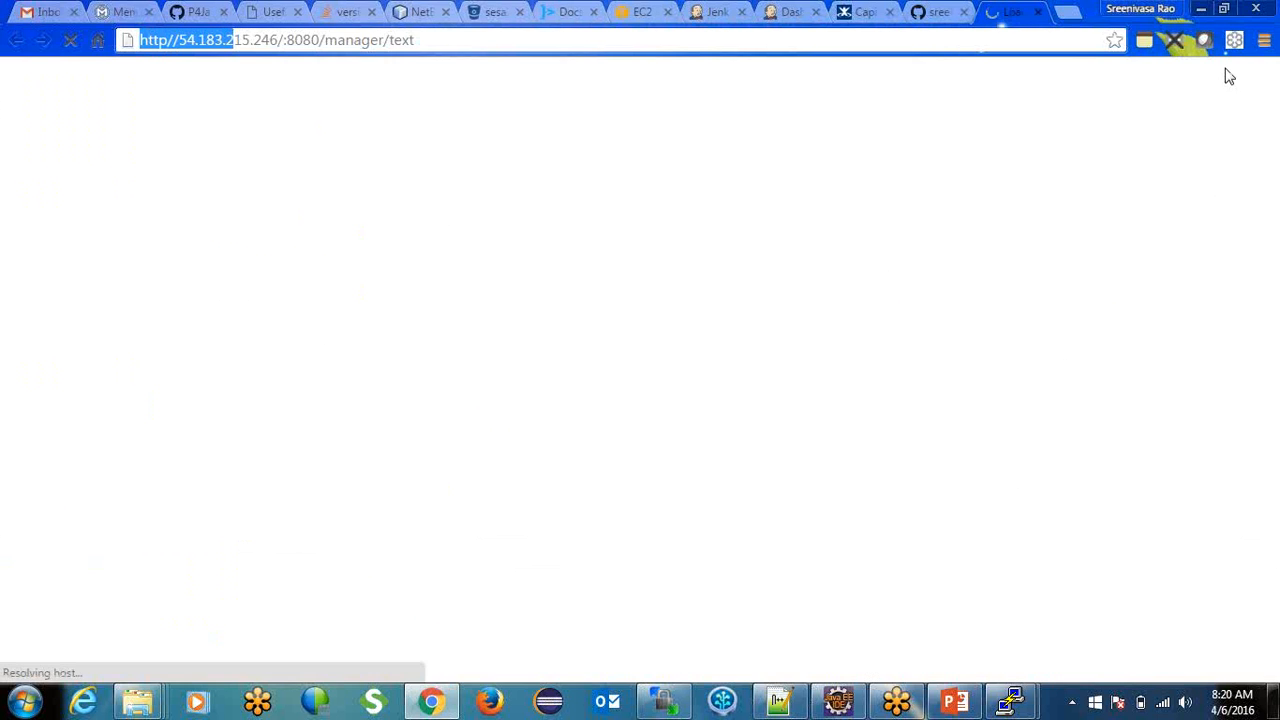
pyautogui.click(1038, 12)
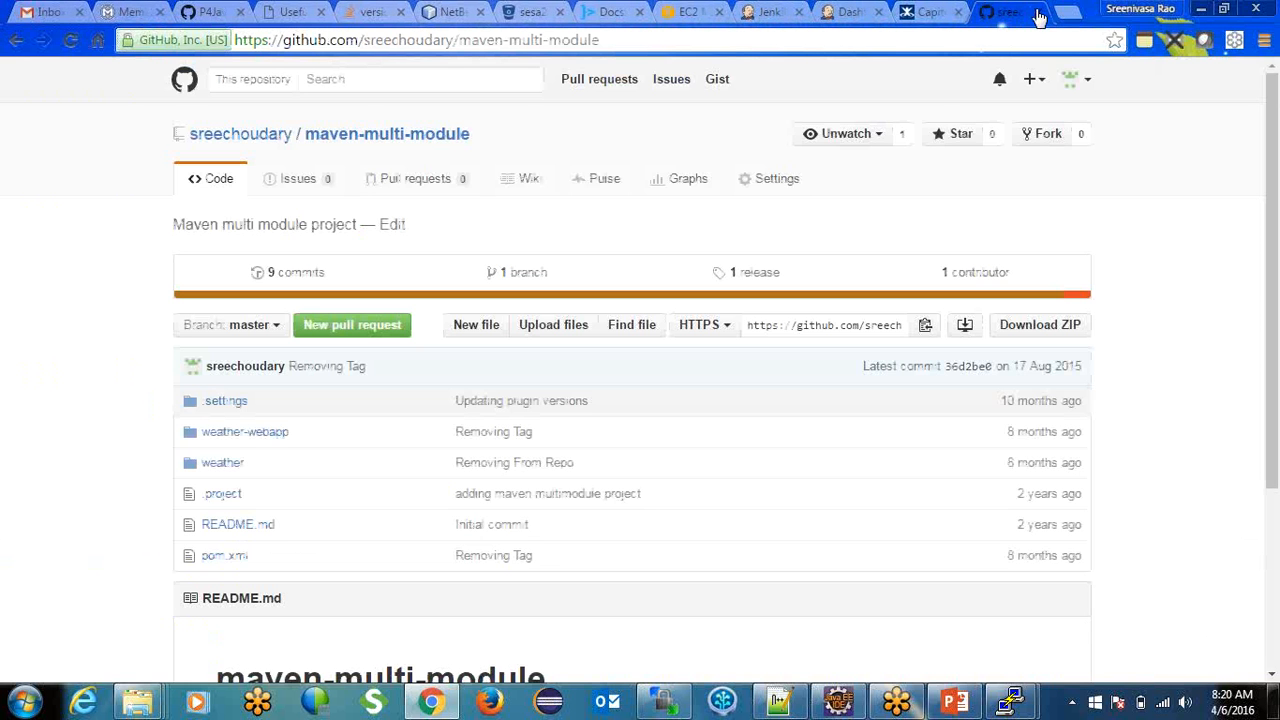
pyautogui.click(778, 700)
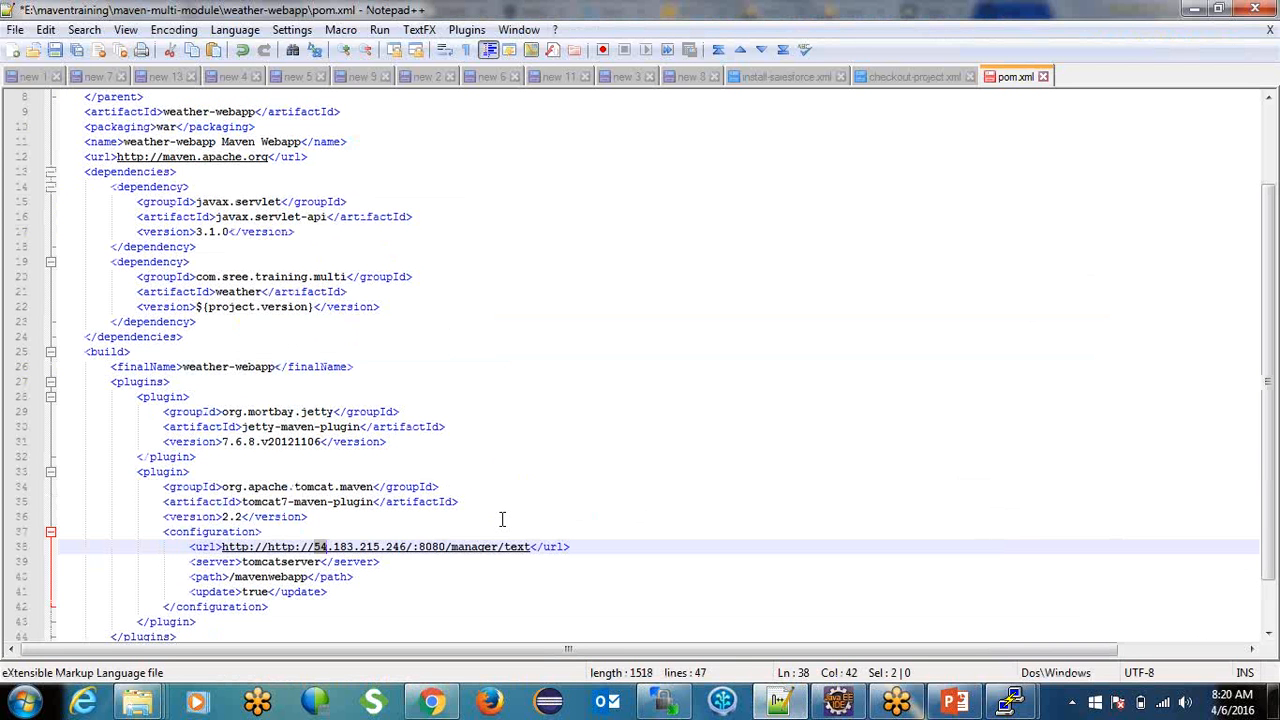
pyautogui.press('Left')
pyautogui.press('BackSpace')
pyautogui.press('BackSpace')
pyautogui.press('BackSpace')
pyautogui.press('BackSpace')
pyautogui.press('BackSpace')
pyautogui.press('BackSpace')
pyautogui.press('BackSpace')
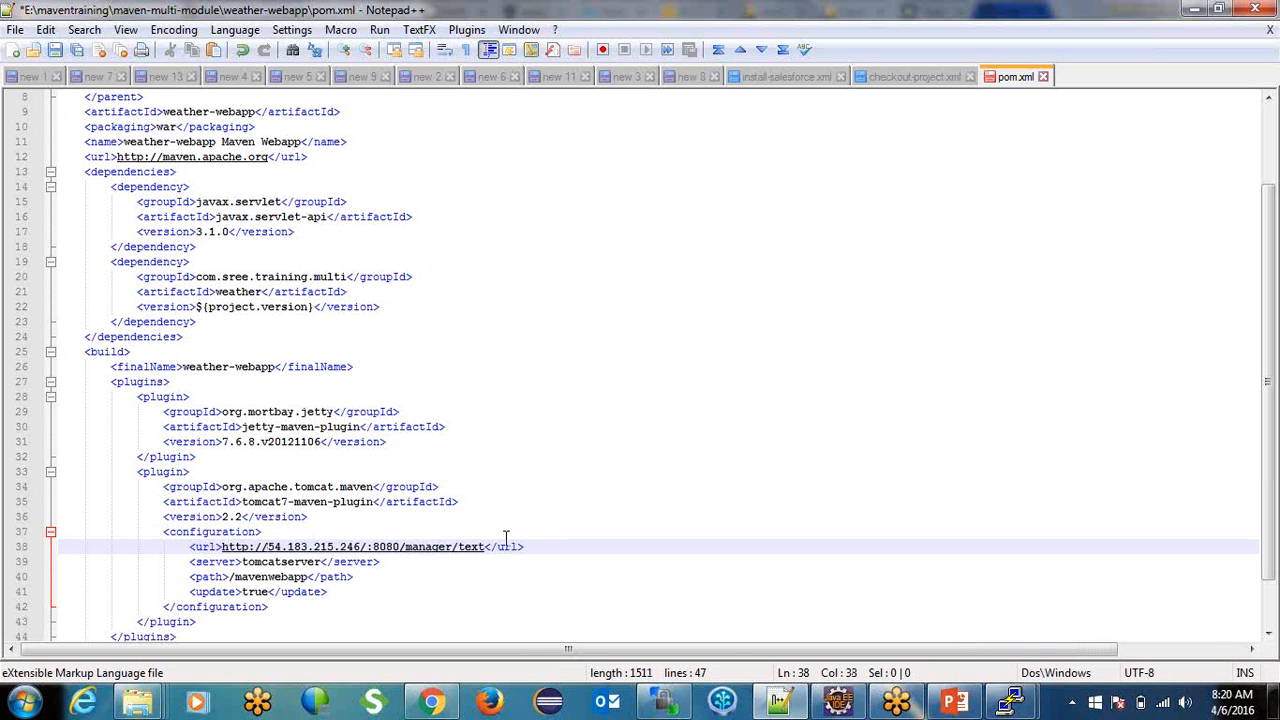
pyautogui.click(367, 549)
pyautogui.press('BackSpace')
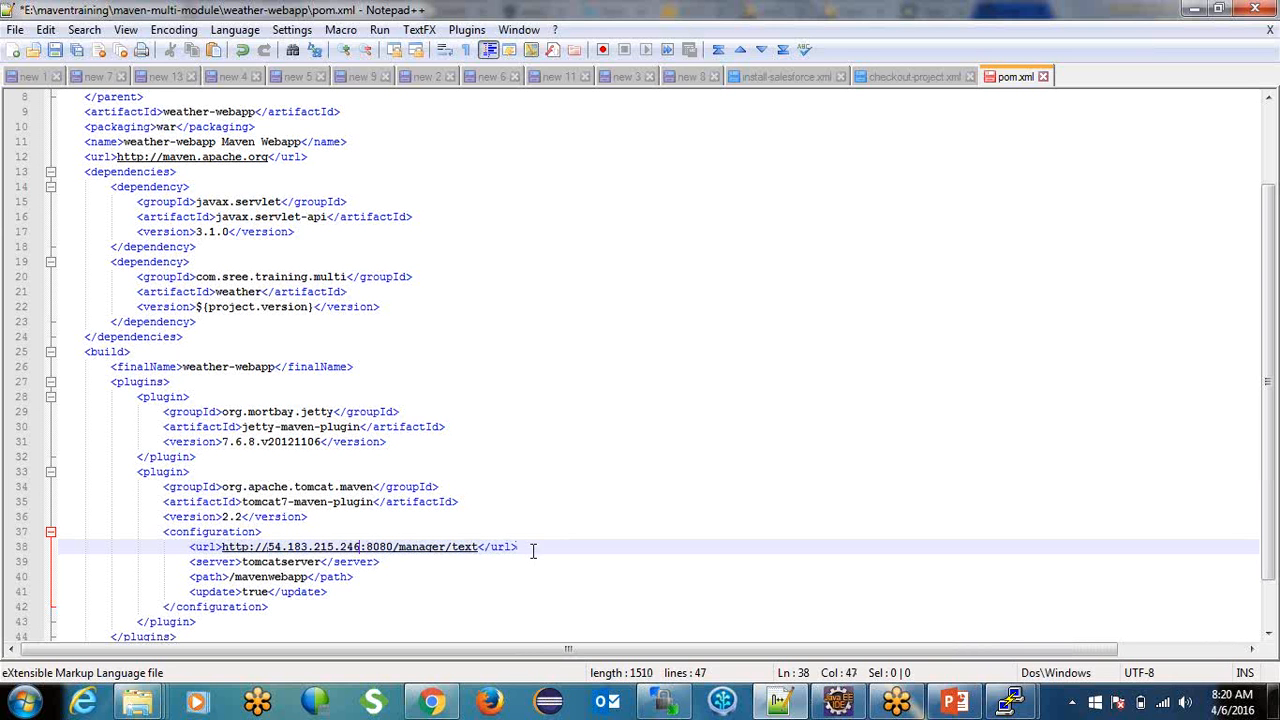
pyautogui.hotkey('ctrl', 's')
# Change the deploy path from /mavenwebapp to /weatherapp and save pom.xml
pyautogui.click(269, 565)
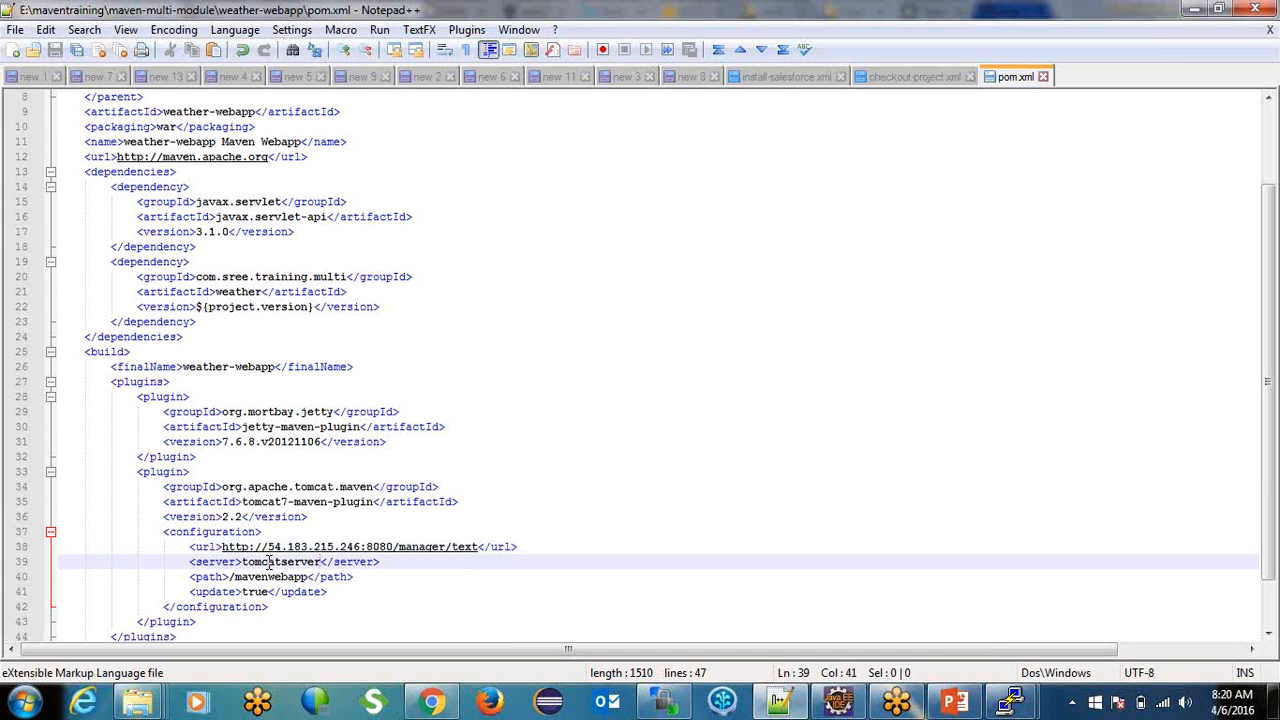
pyautogui.doubleClick(268, 577)
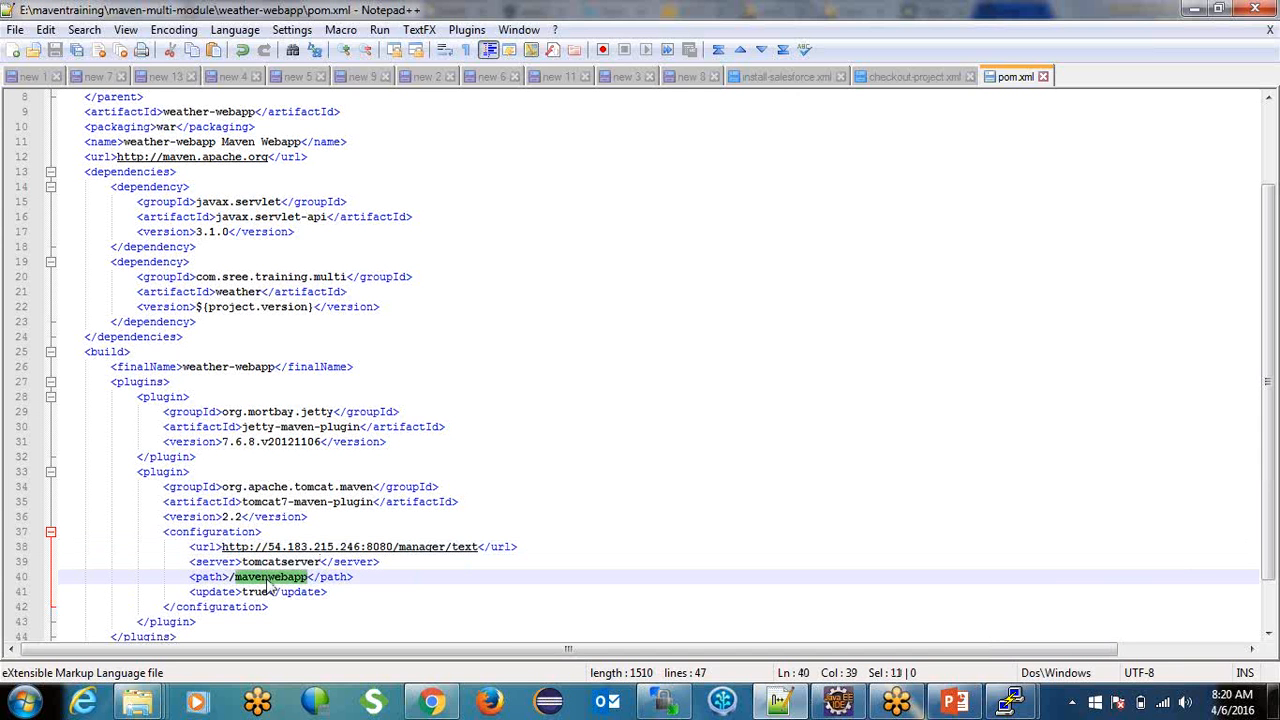
pyautogui.write('mu')
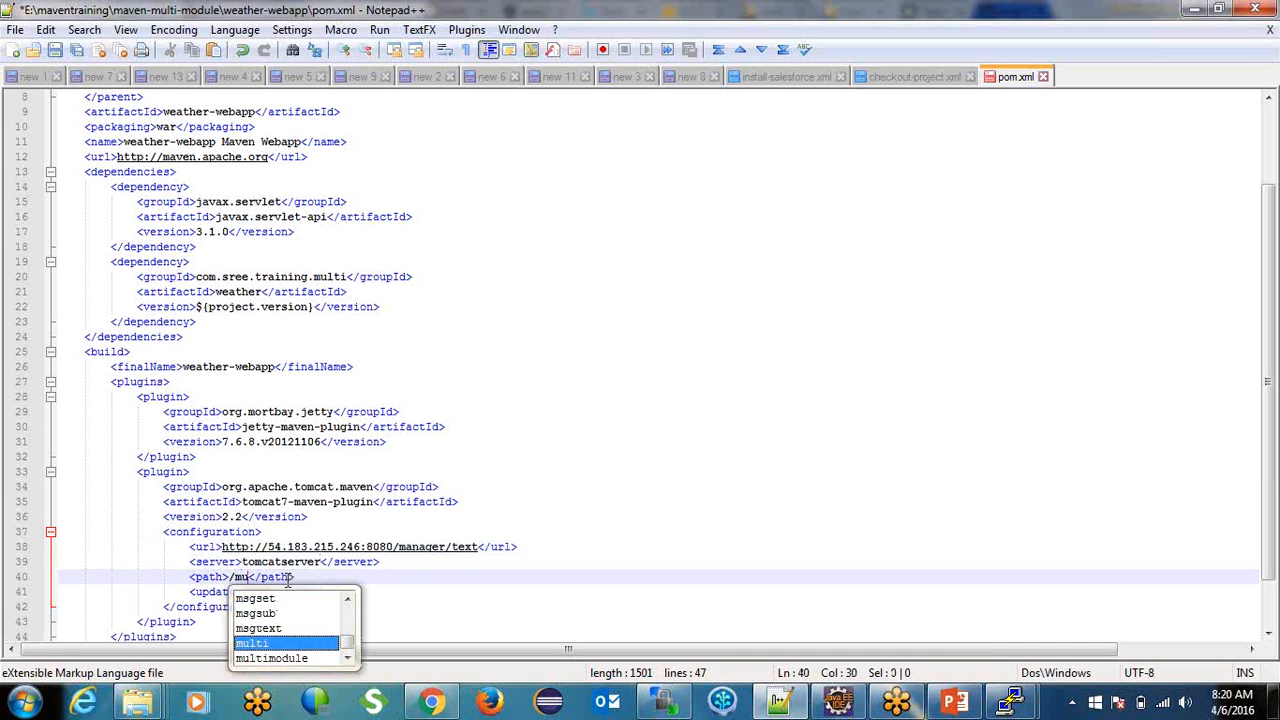
pyautogui.write('ltimo')
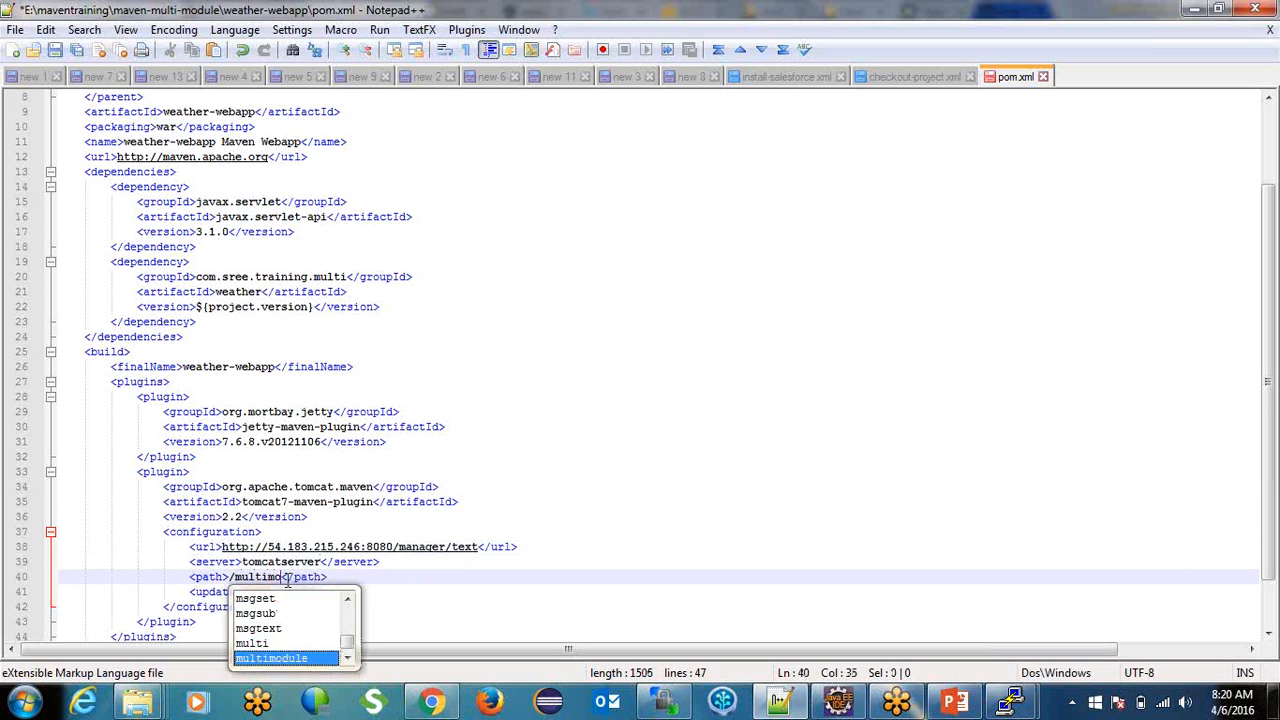
pyautogui.press('BackSpace')
pyautogui.press('BackSpace')
pyautogui.press('BackSpace')
pyautogui.press('BackSpace')
pyautogui.press('BackSpace')
pyautogui.press('BackSpace')
pyautogui.press('BackSpace')
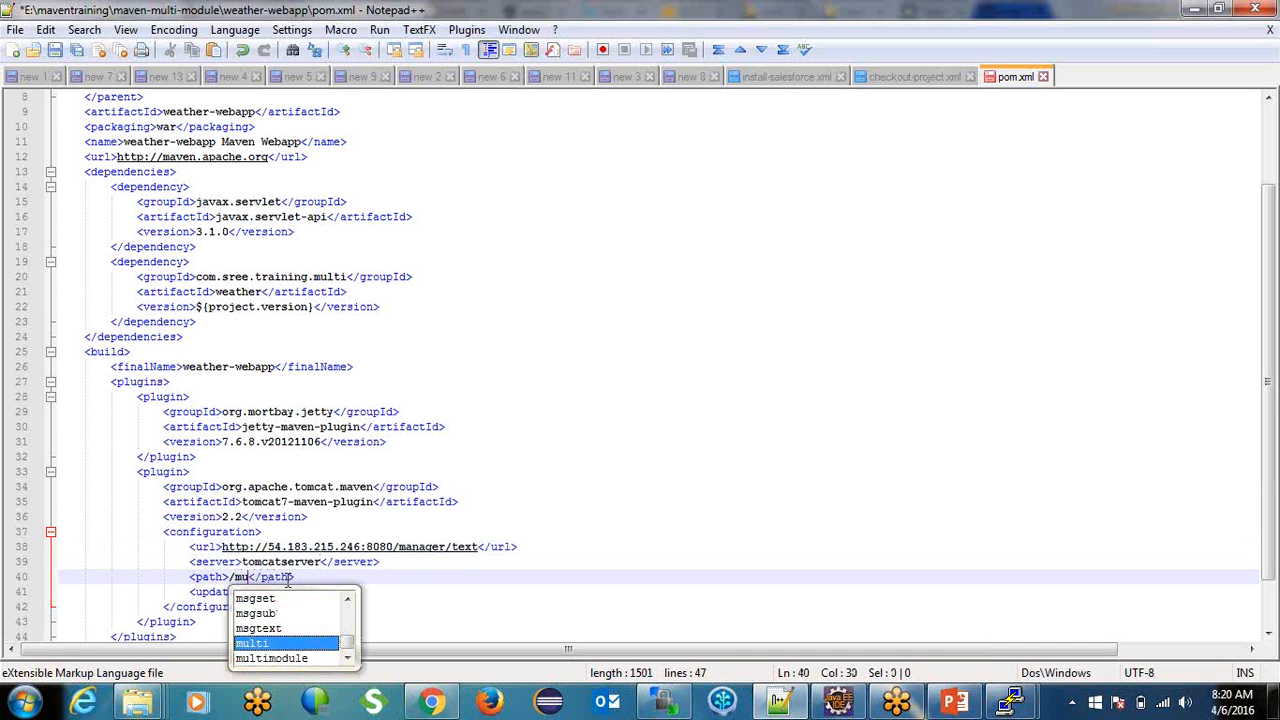
pyautogui.write('whe')
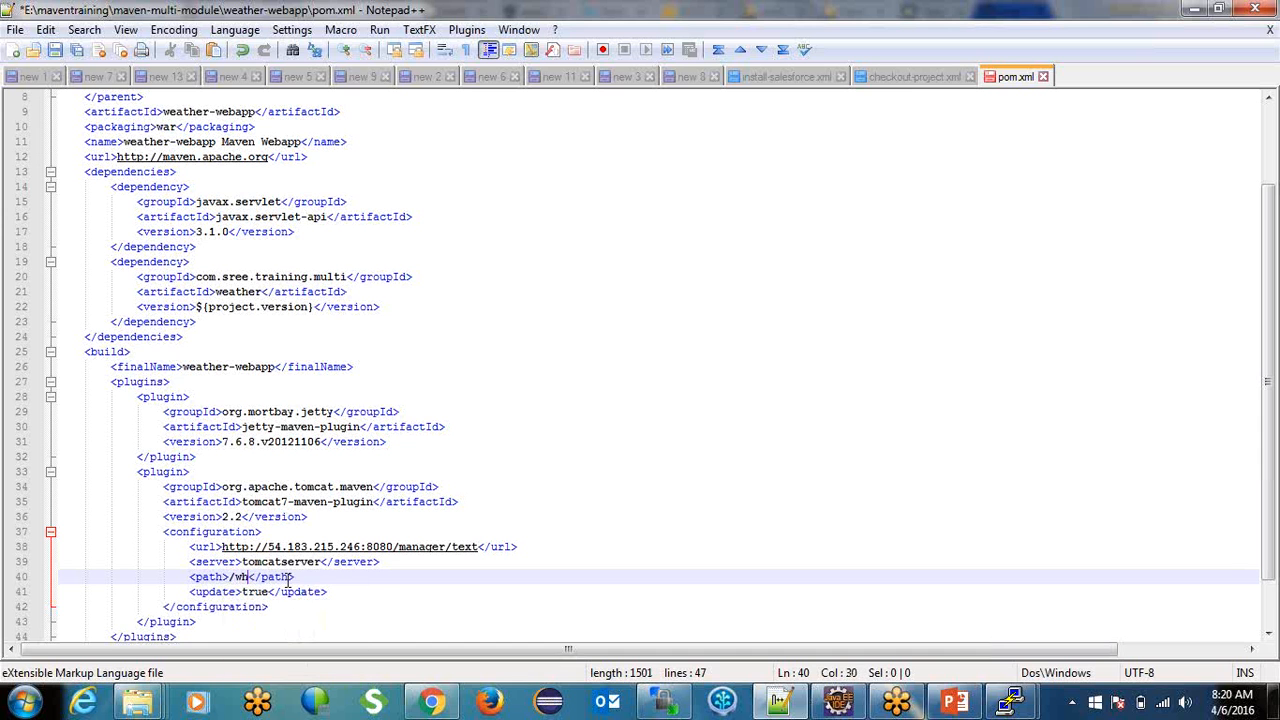
pyautogui.write('ther')
pyautogui.press('BackSpace')
pyautogui.press('BackSpace')
pyautogui.press('BackSpace')
pyautogui.press('BackSpace')
pyautogui.press('BackSpace')
pyautogui.write('a')
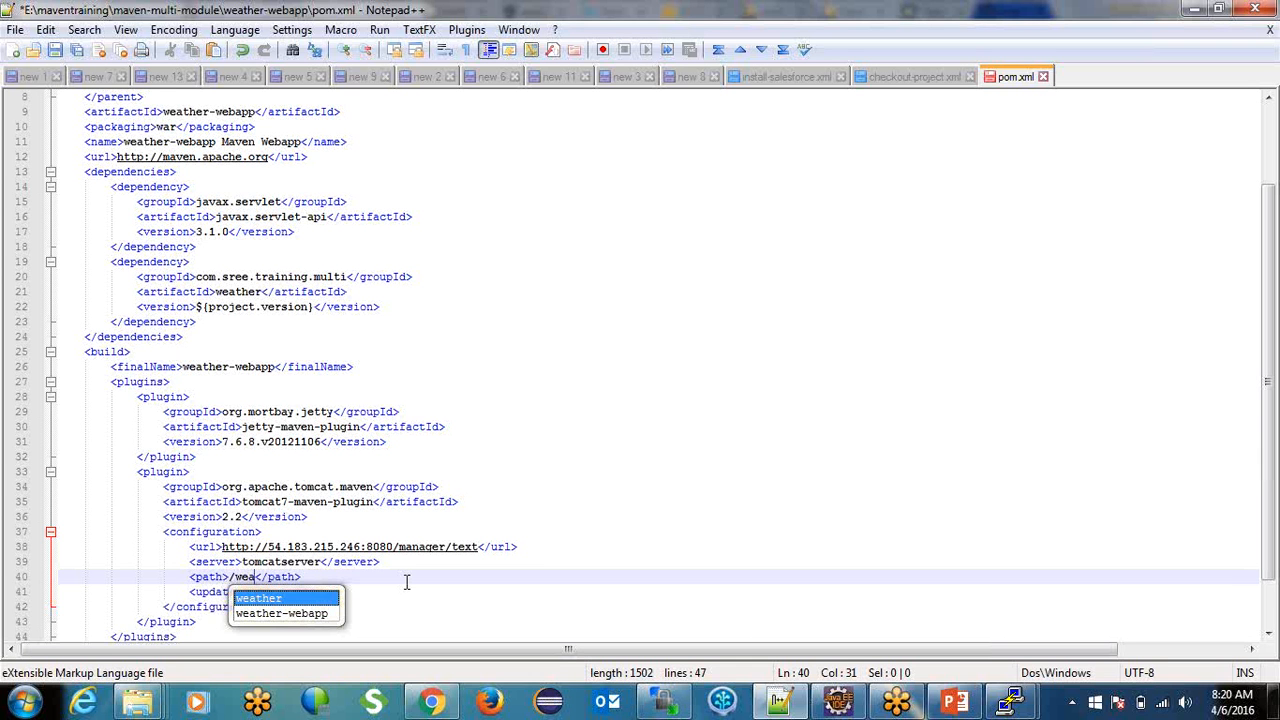
pyautogui.press('Return')
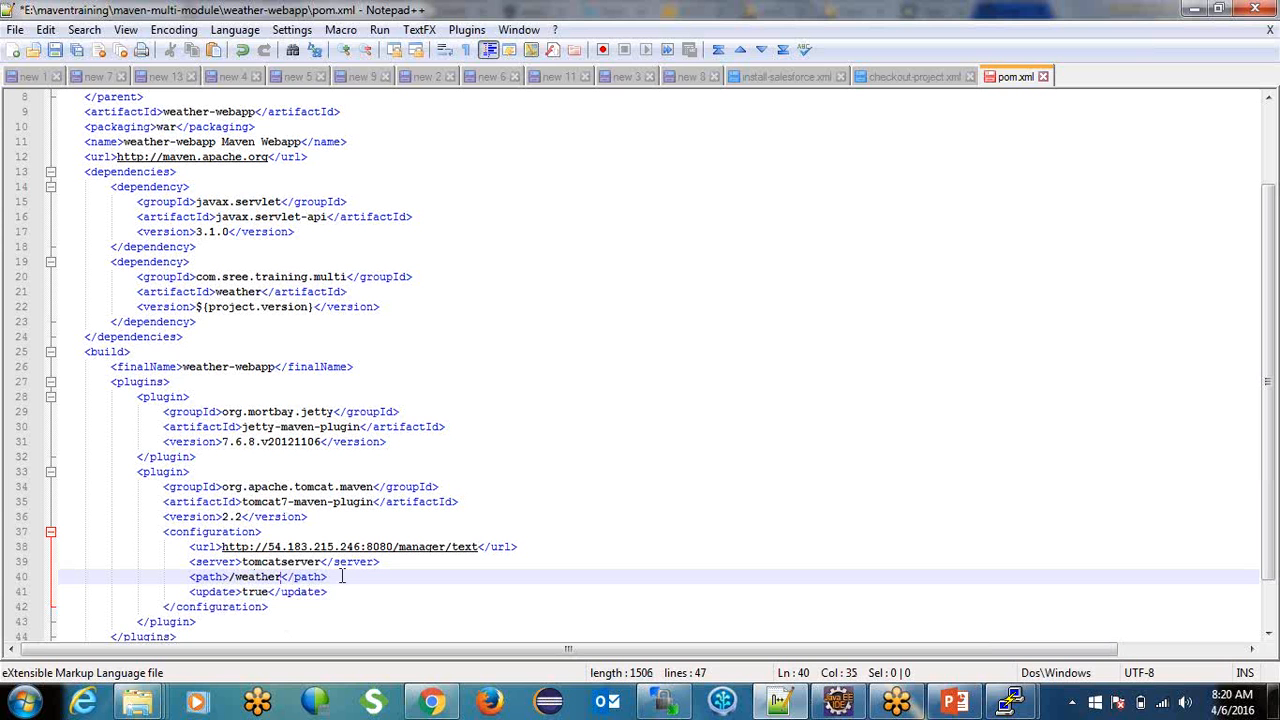
pyautogui.write('app')
pyautogui.hotkey('ctrl', 's')
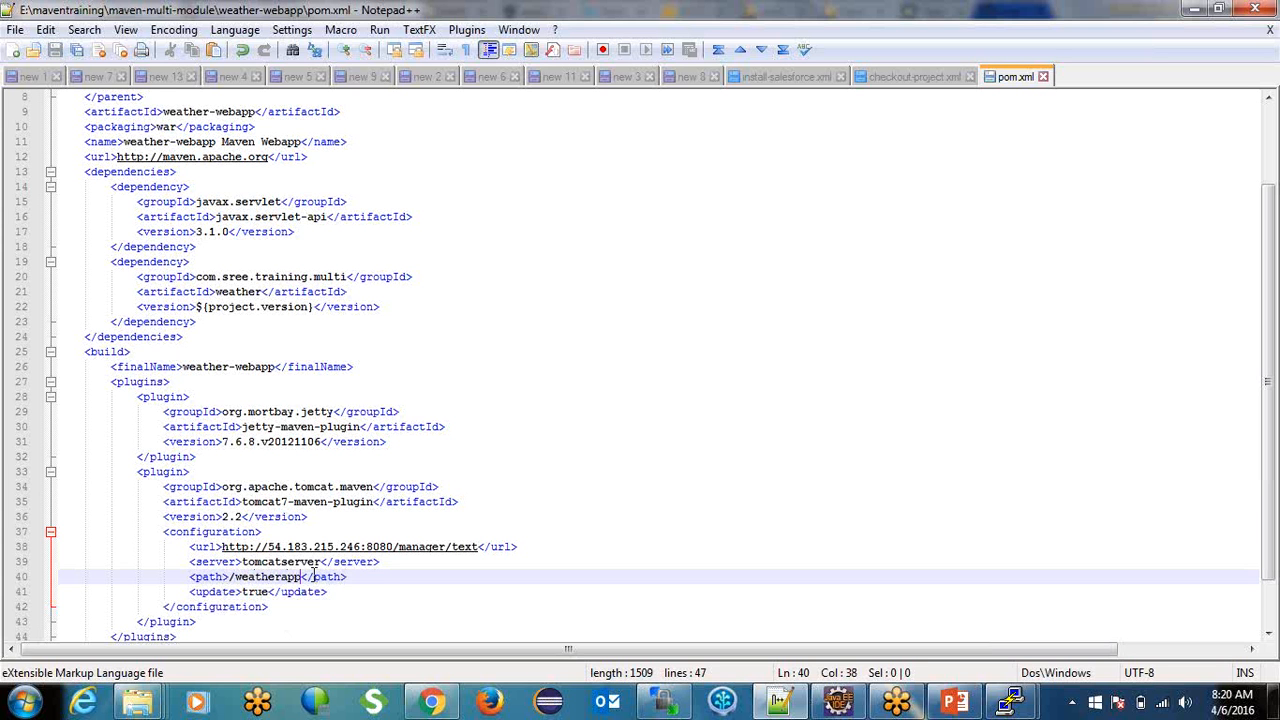
pyautogui.doubleClick(287, 562)
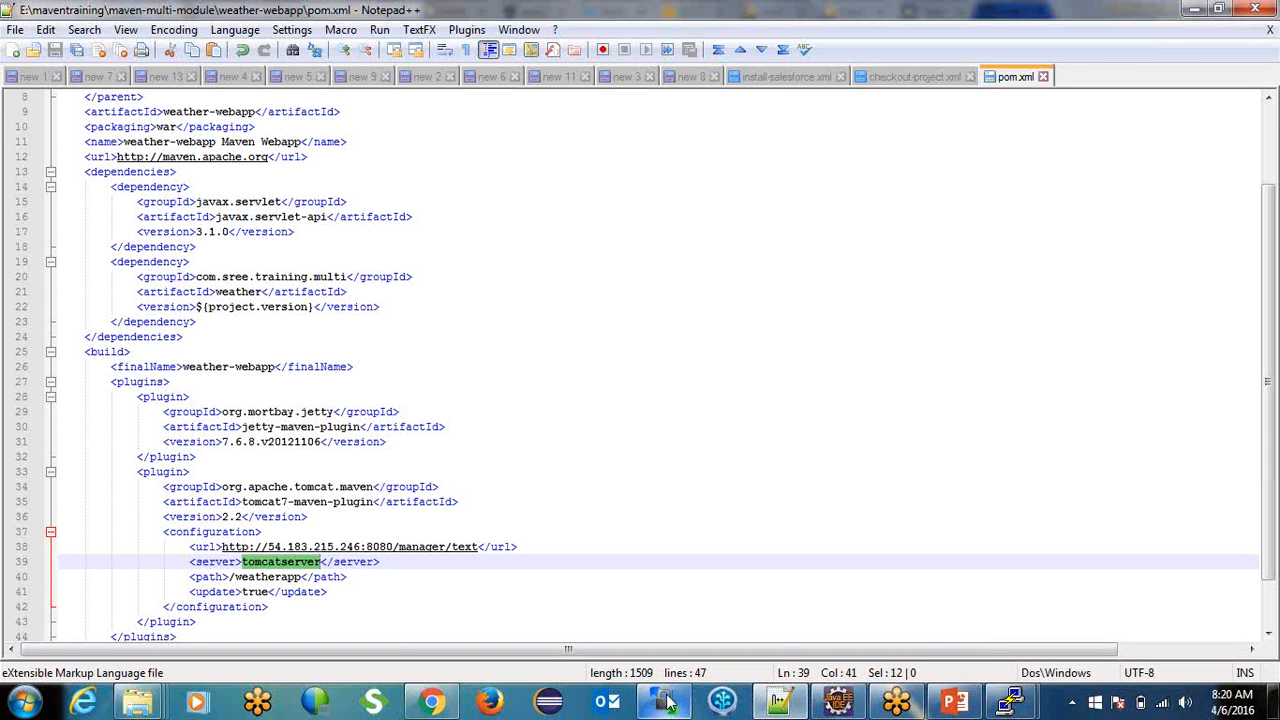
pyautogui.moveTo(726, 700)
pyautogui.click(694, 582)
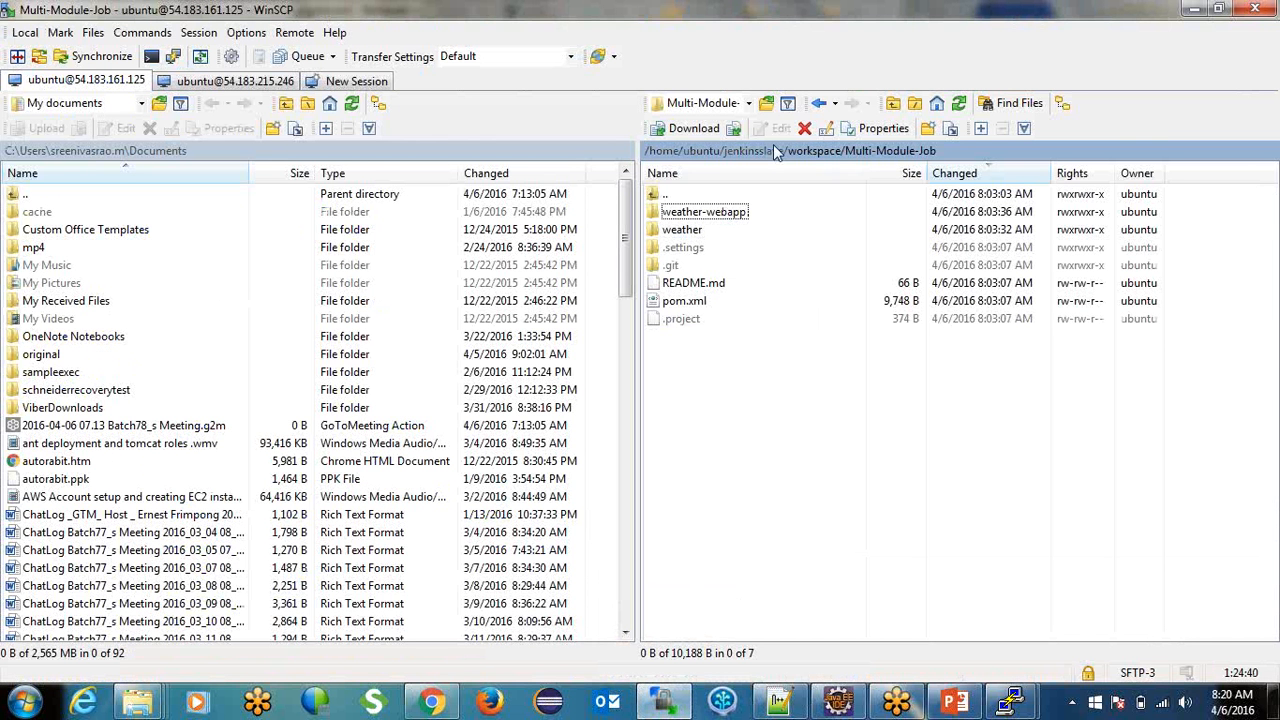
pyautogui.click(257, 84)
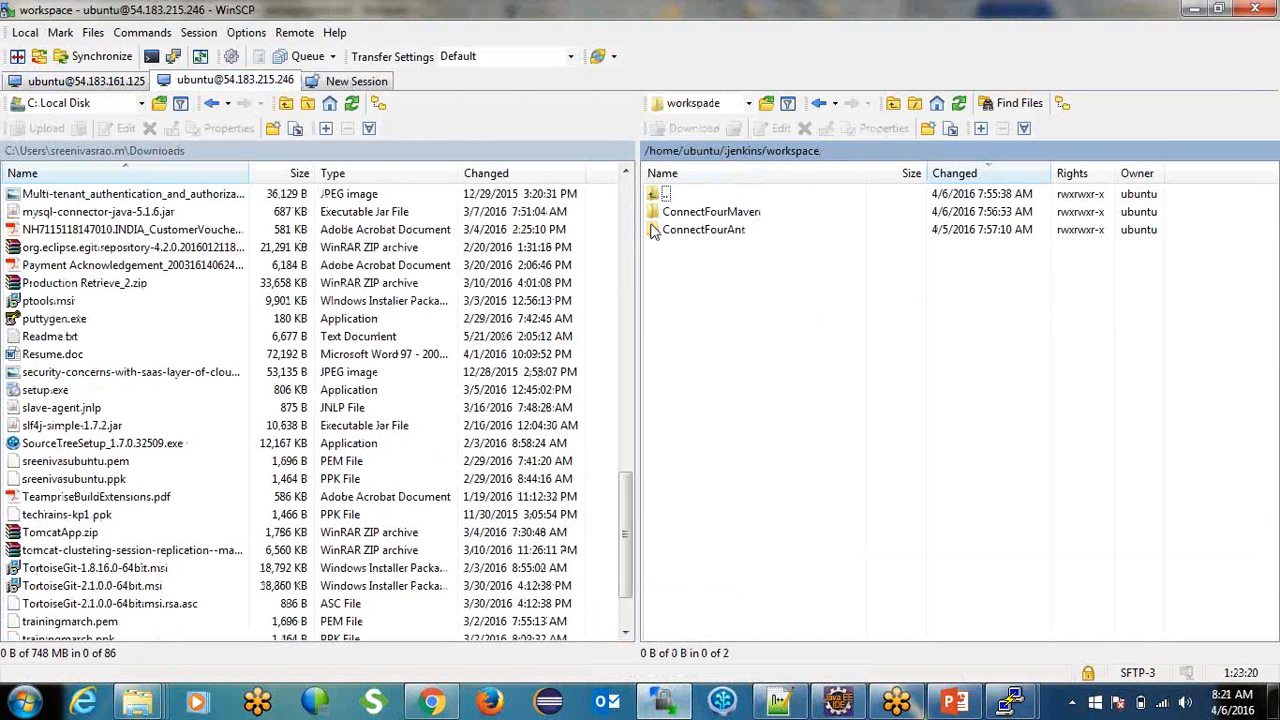
pyautogui.click(745, 152)
pyautogui.click(710, 151)
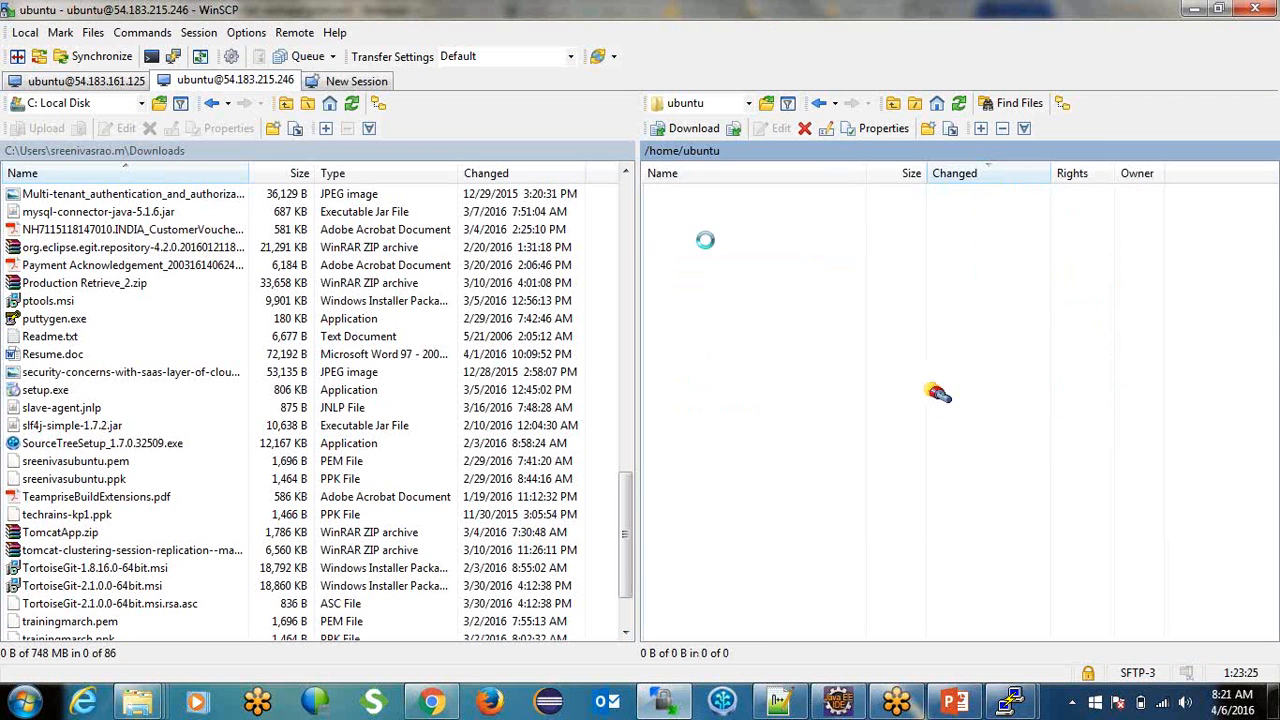
pyautogui.doubleClick(718, 233)
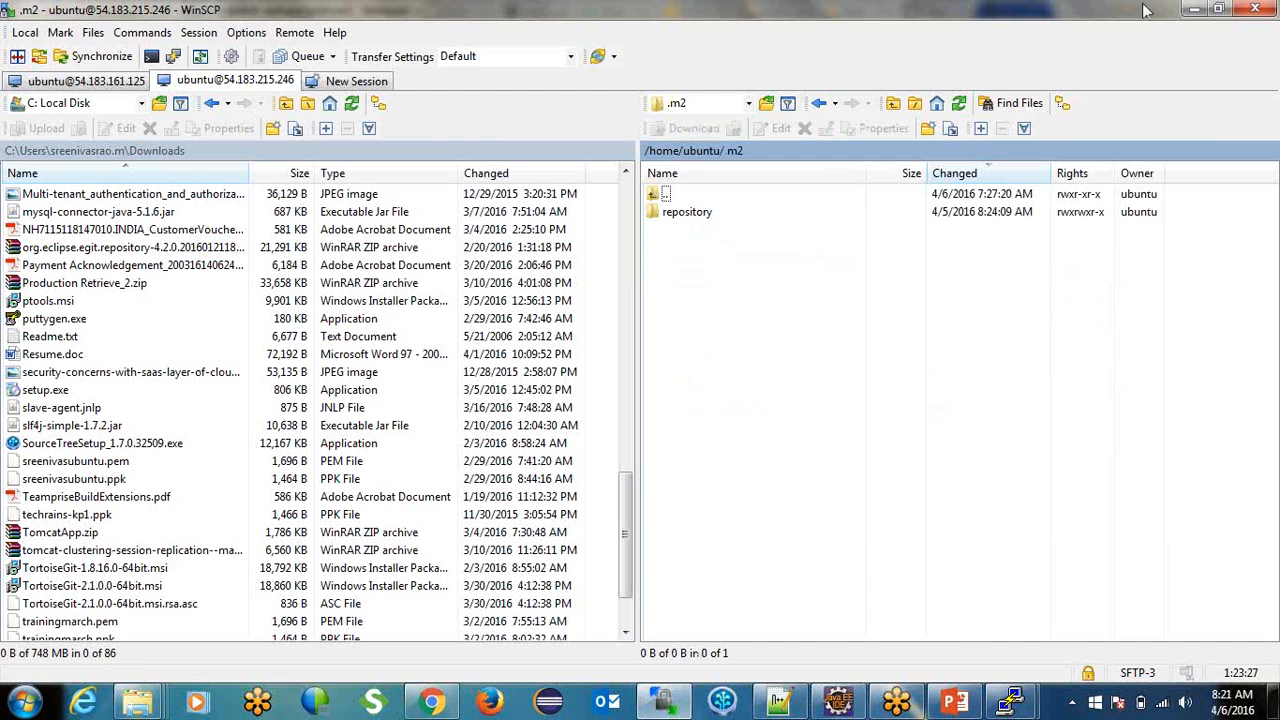
pyautogui.click(1194, 9)
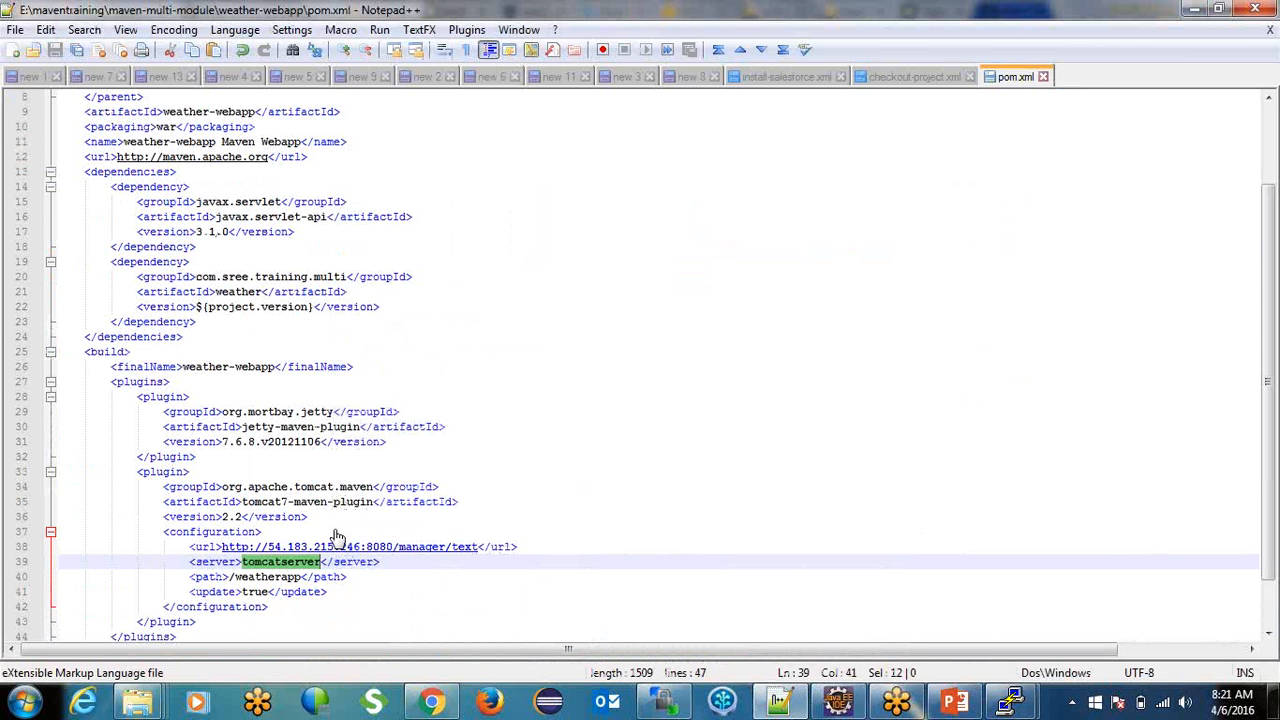
# Start a new line after the server entry in EclipseMavenWebApp's pom.xml
pyautogui.click(838, 703)
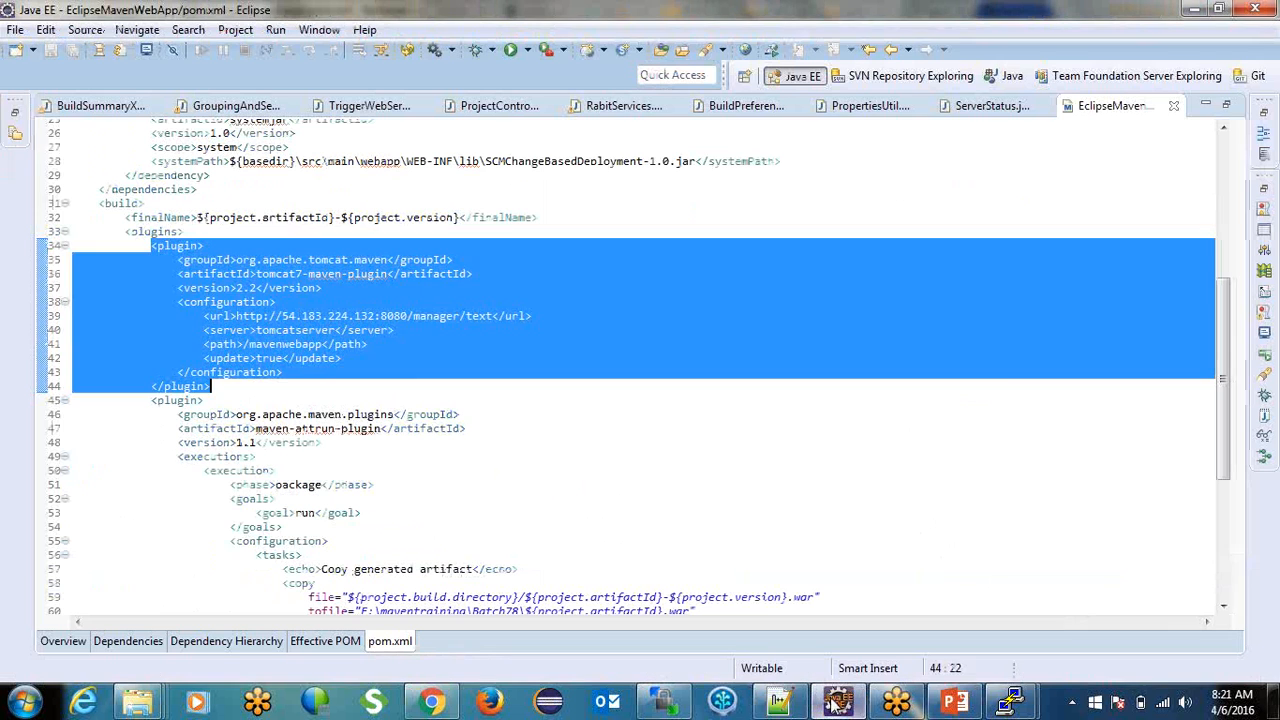
pyautogui.click(398, 336)
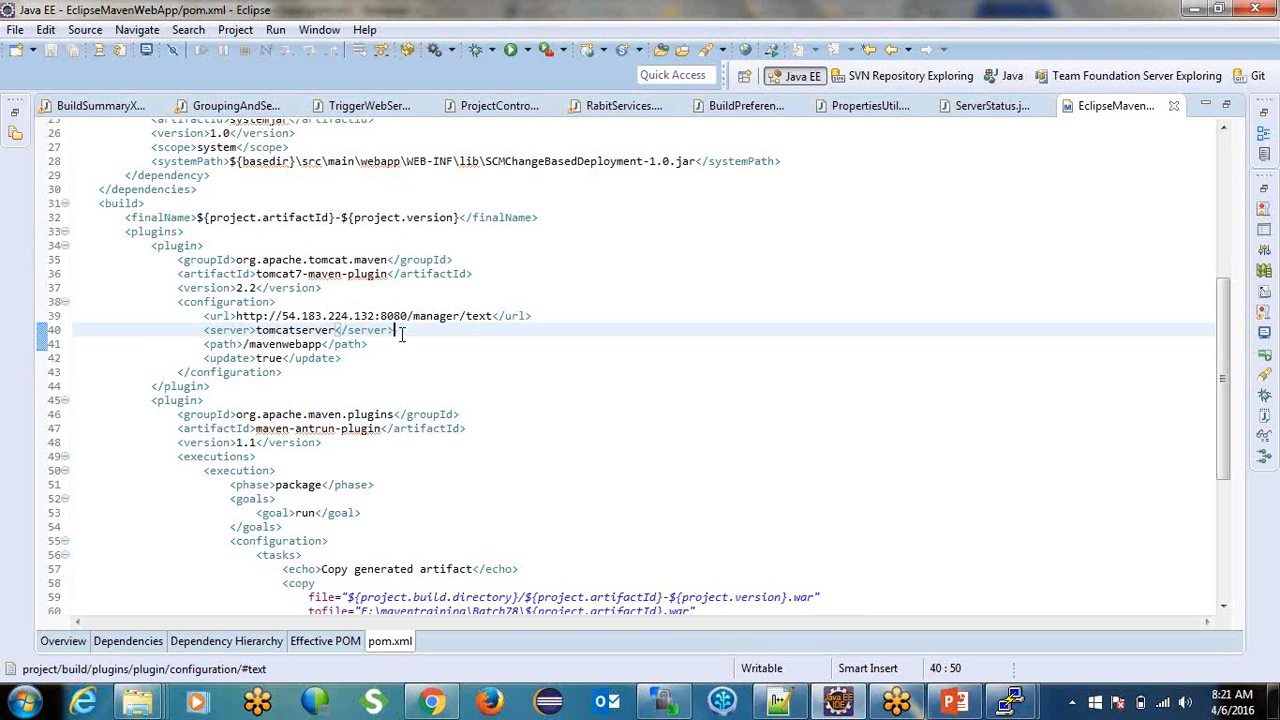
pyautogui.press('Return')
pyautogui.write('<')
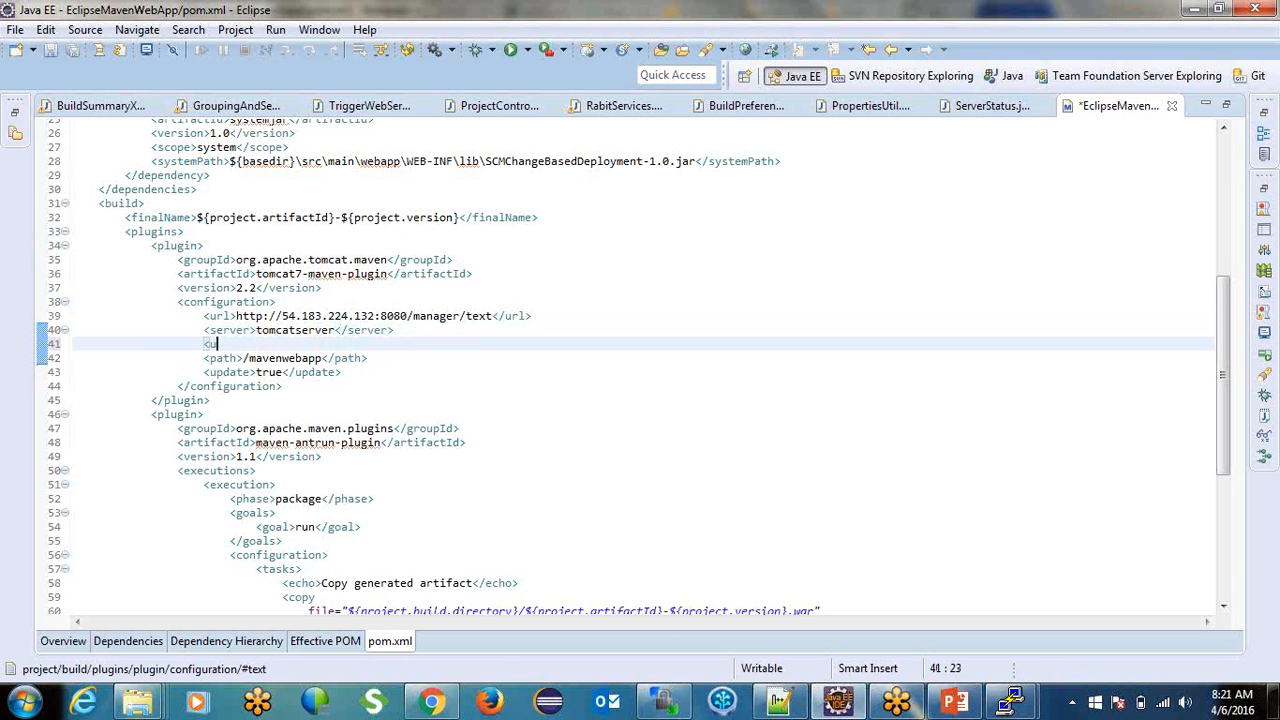
pyautogui.write('use')
pyautogui.press('BackSpace')
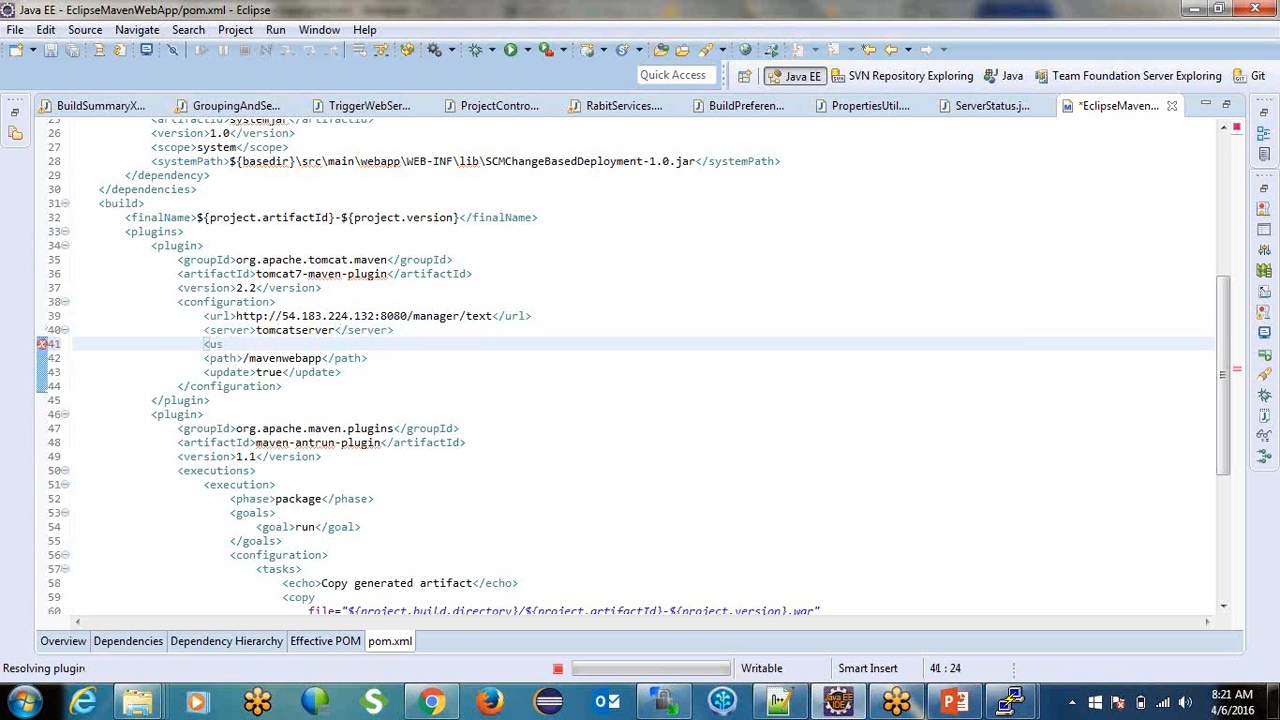
# Insert <username> and <password> elements after the server entry using Ctrl+Space content assist
pyautogui.click(779, 701)
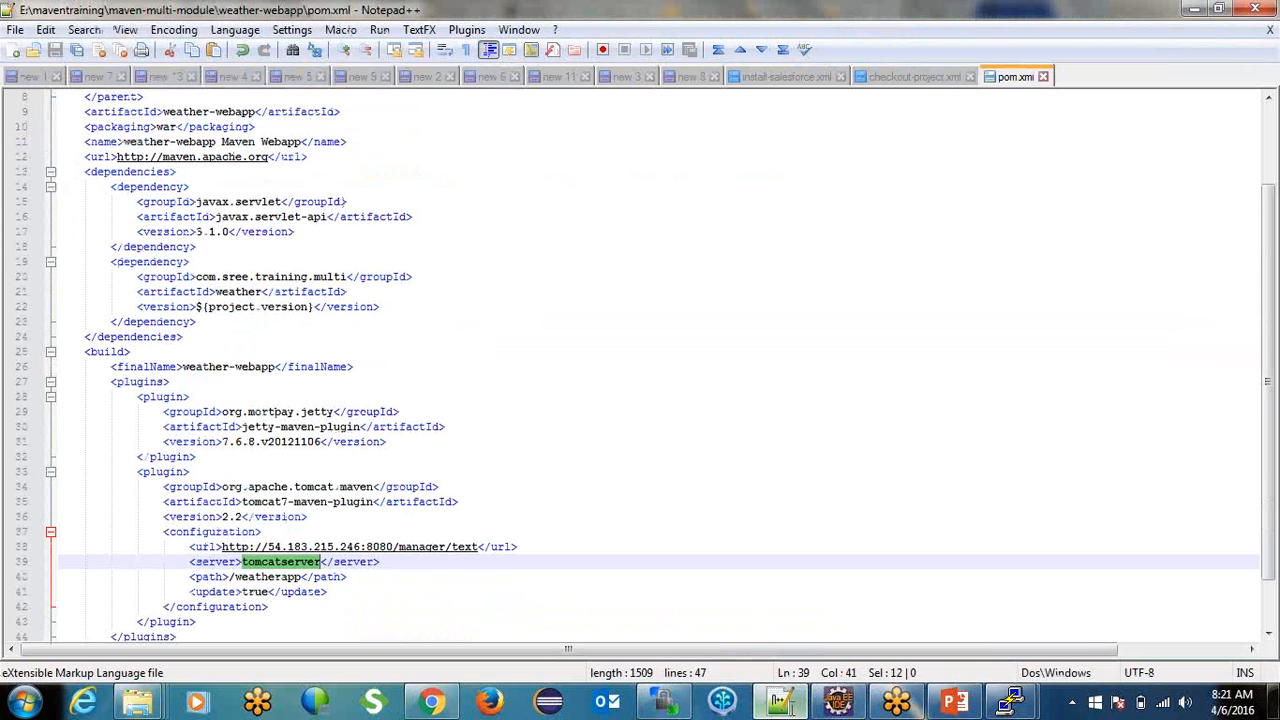
pyautogui.click(390, 562)
pyautogui.hotkey('ctrl', 'space')
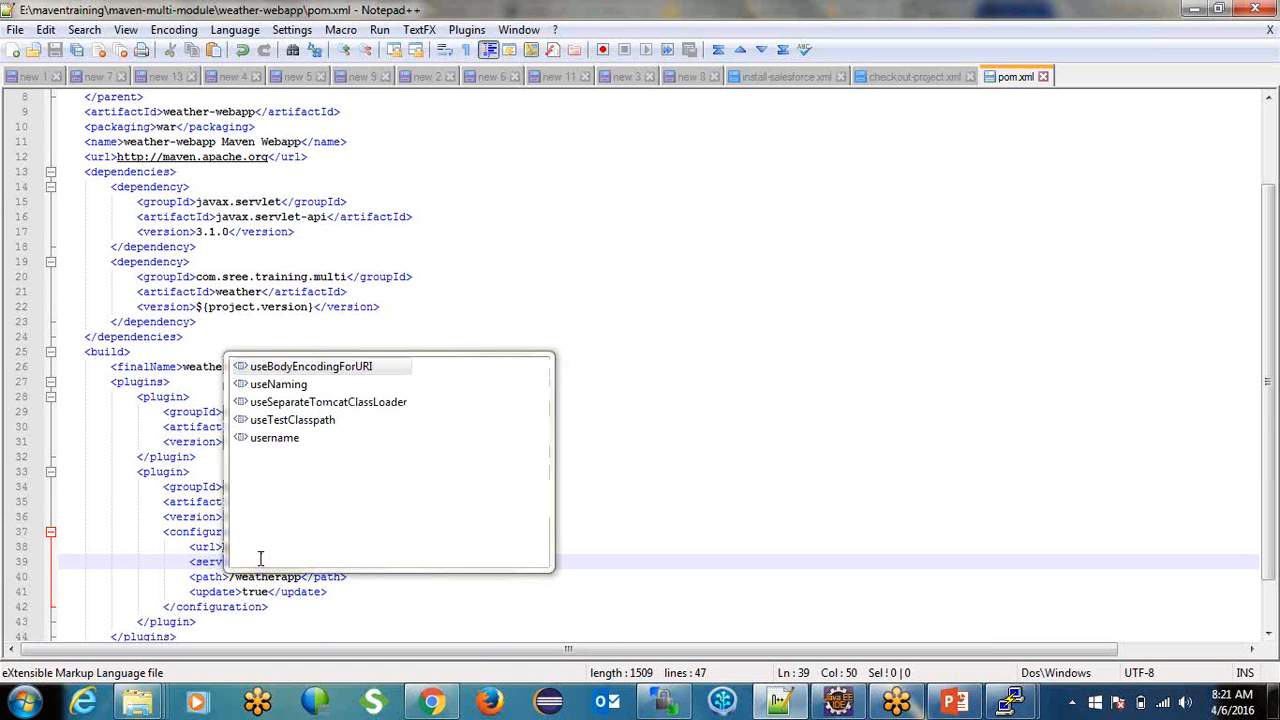
pyautogui.keyDown('shift'); pyautogui.click(192, 565); pyautogui.keyUp('shift')
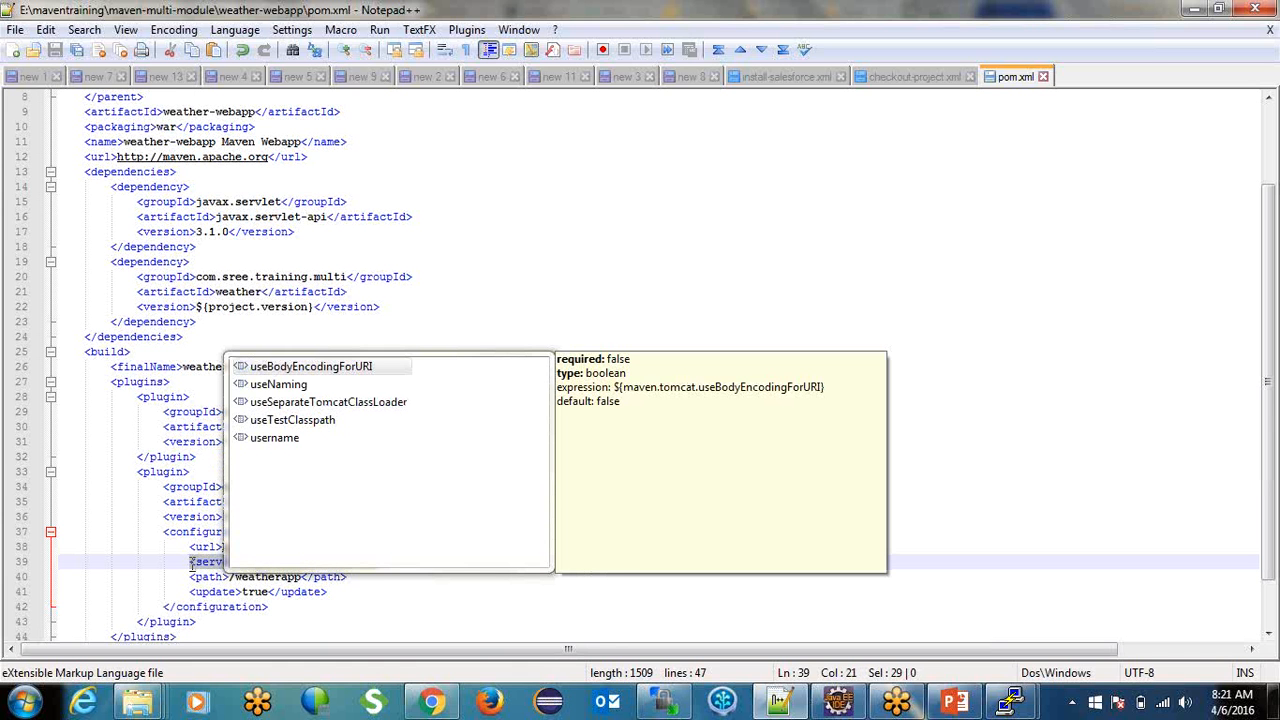
pyautogui.click(476, 612)
pyautogui.click(191, 563)
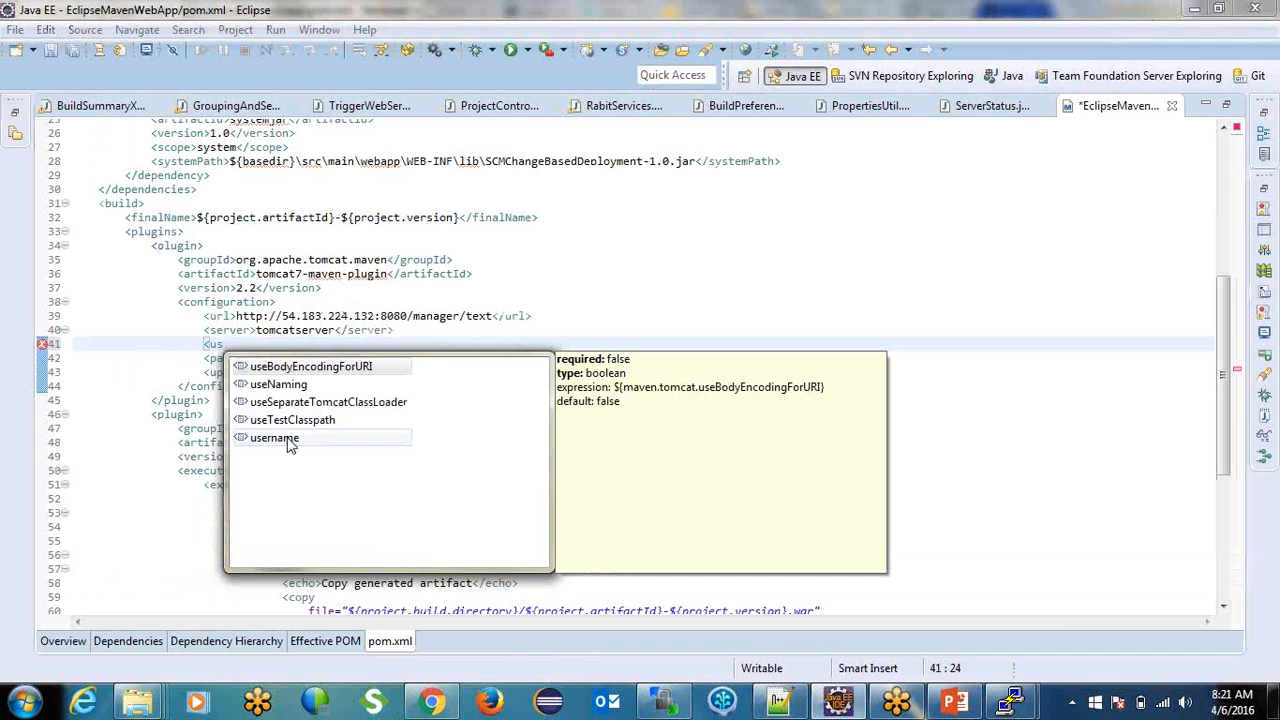
pyautogui.click(290, 440)
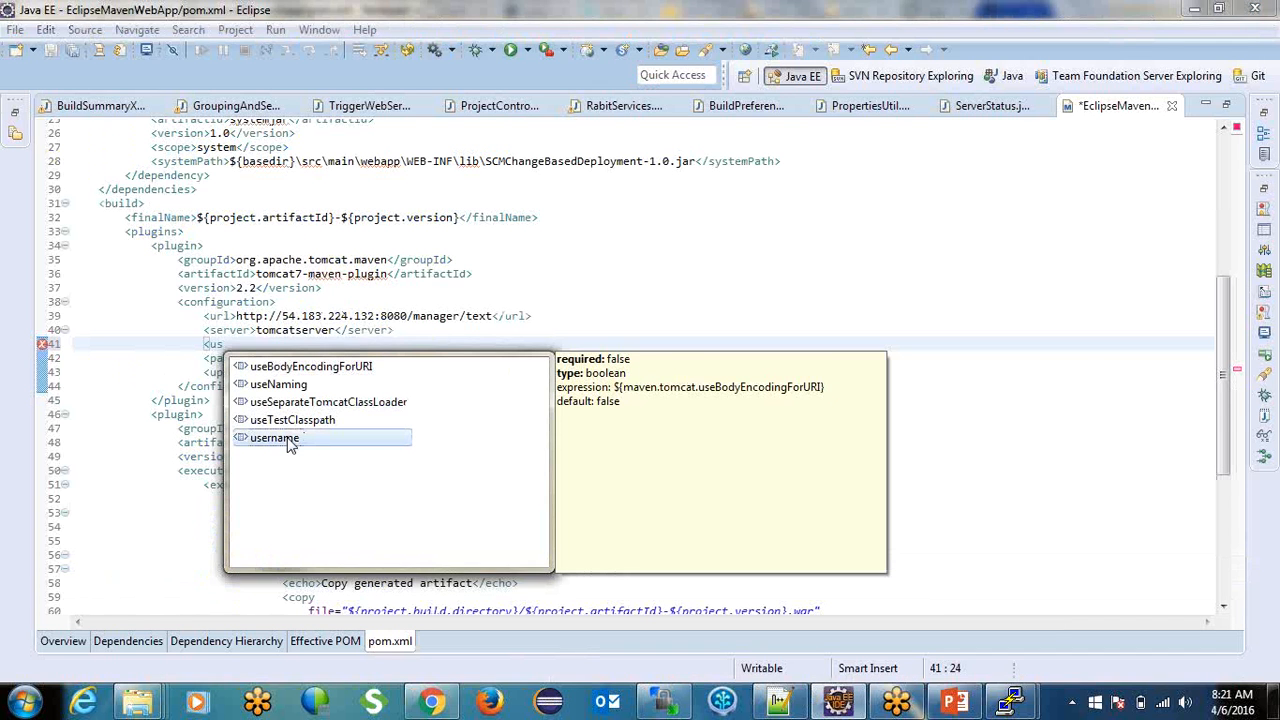
pyautogui.doubleClick(290, 441)
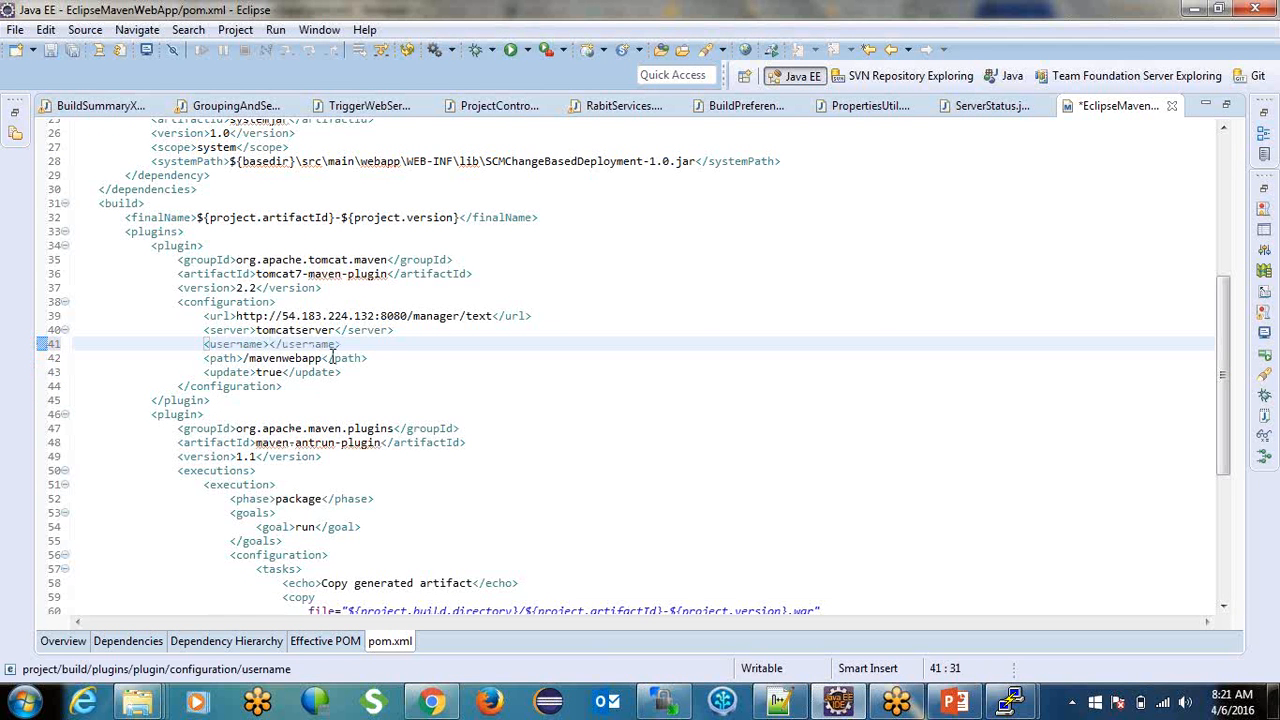
pyautogui.press('Return')
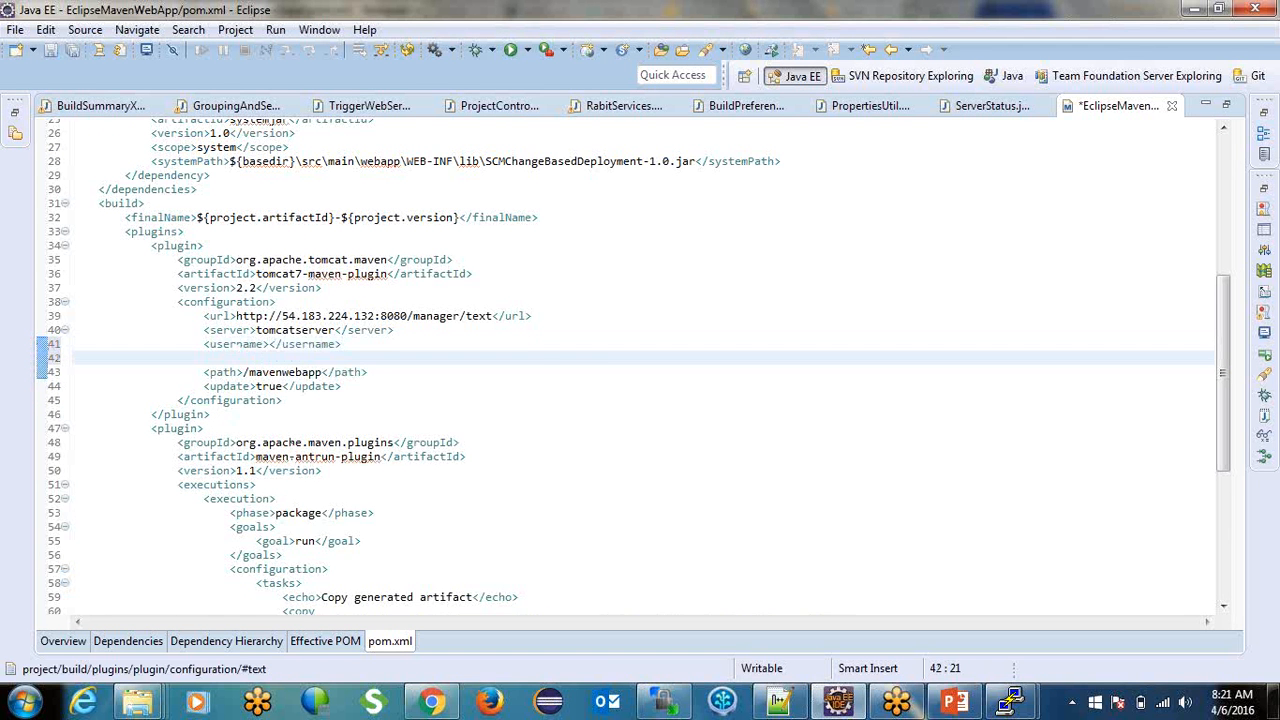
pyautogui.write('<pas')
pyautogui.press('Return')
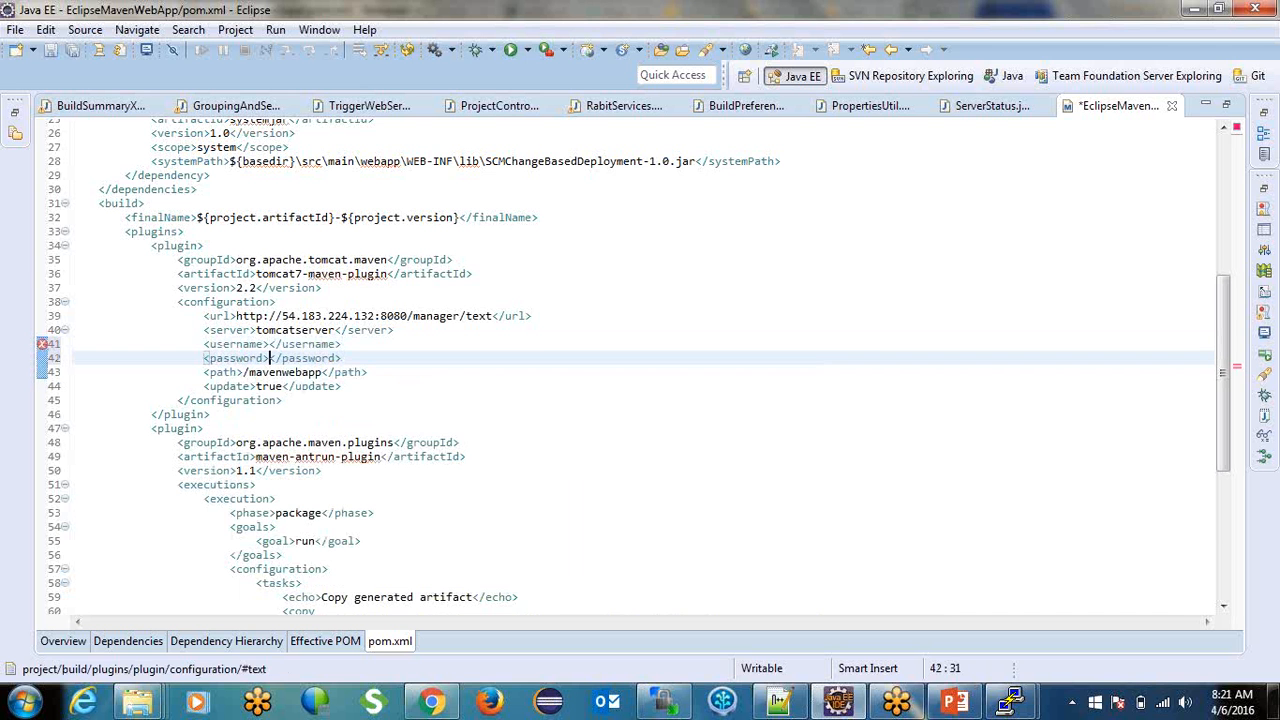
# Delete the username and password lines and save the EclipseMavenWebApp pom.xml
pyautogui.click(204, 344)
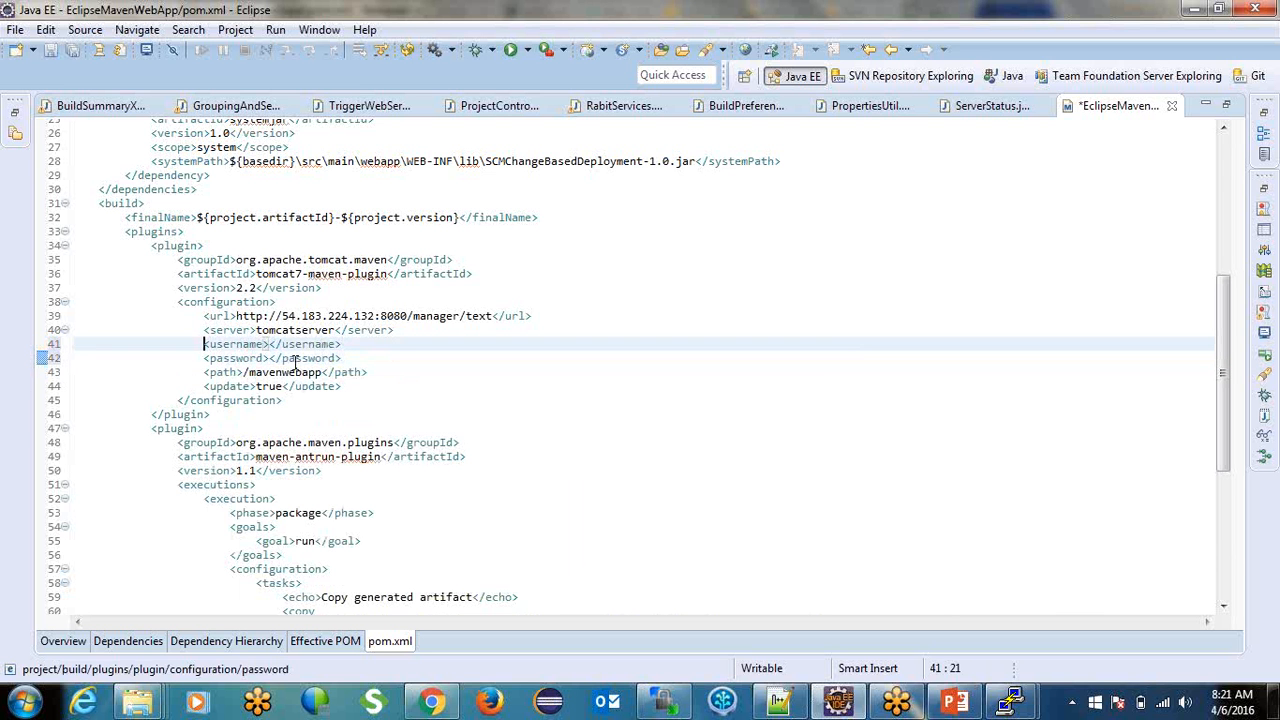
pyautogui.keyDown('shift'); pyautogui.click(347, 358); pyautogui.keyUp('shift')
pyautogui.hotkey('ctrl', 'c')
pyautogui.press('Delete')
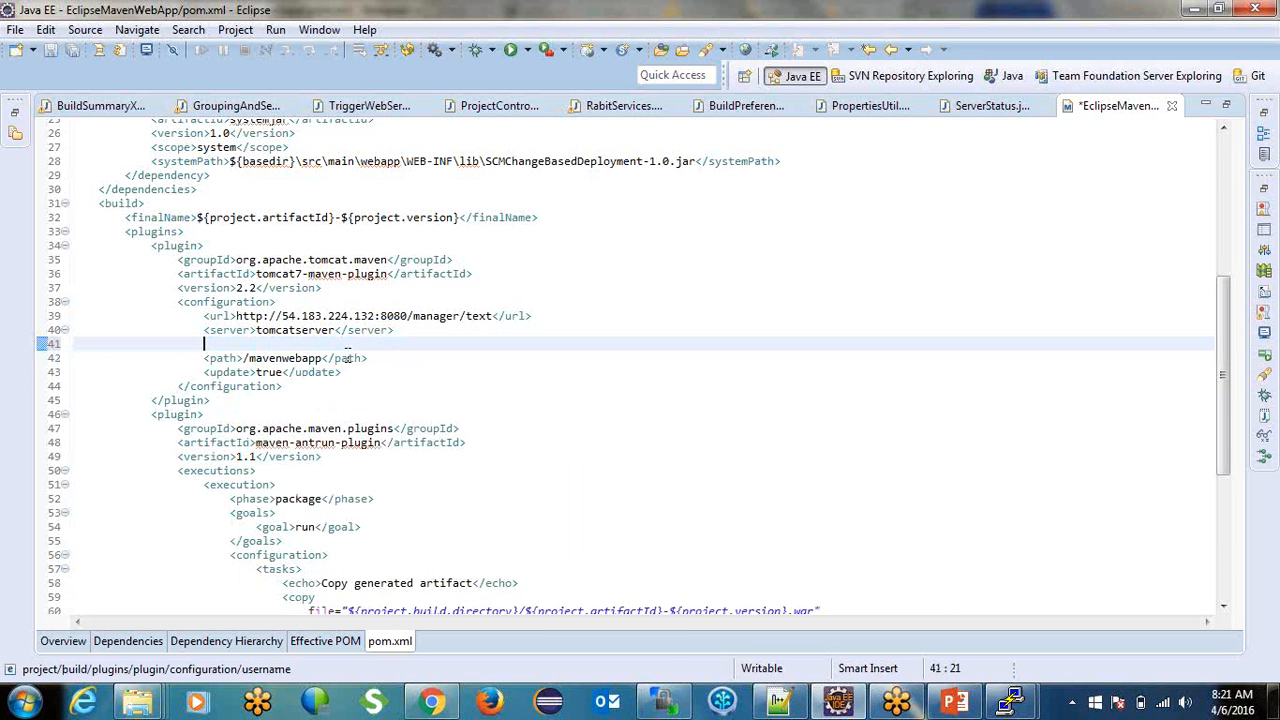
pyautogui.hotkey('ctrl', 's')
pyautogui.click(779, 700)
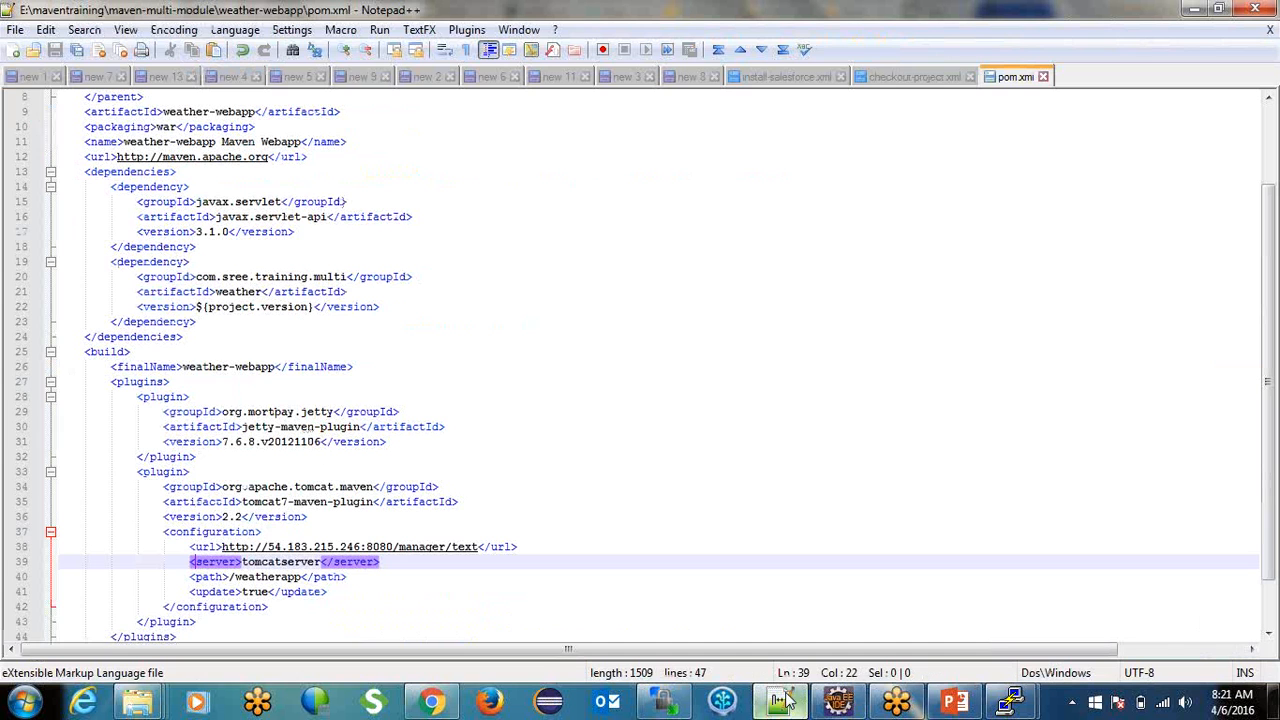
pyautogui.click(393, 561)
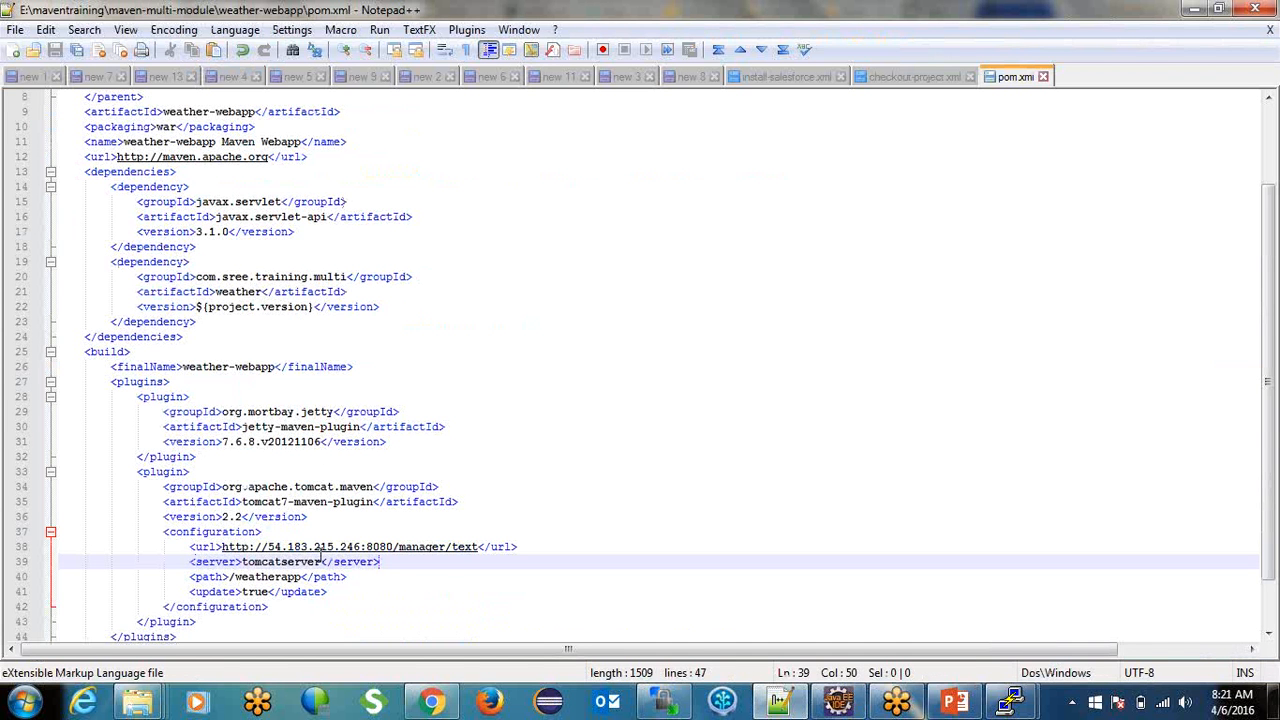
pyautogui.keyDown('shift'); pyautogui.click(190, 561); pyautogui.keyUp('shift')
pyautogui.hotkey('ctrl', 'v')
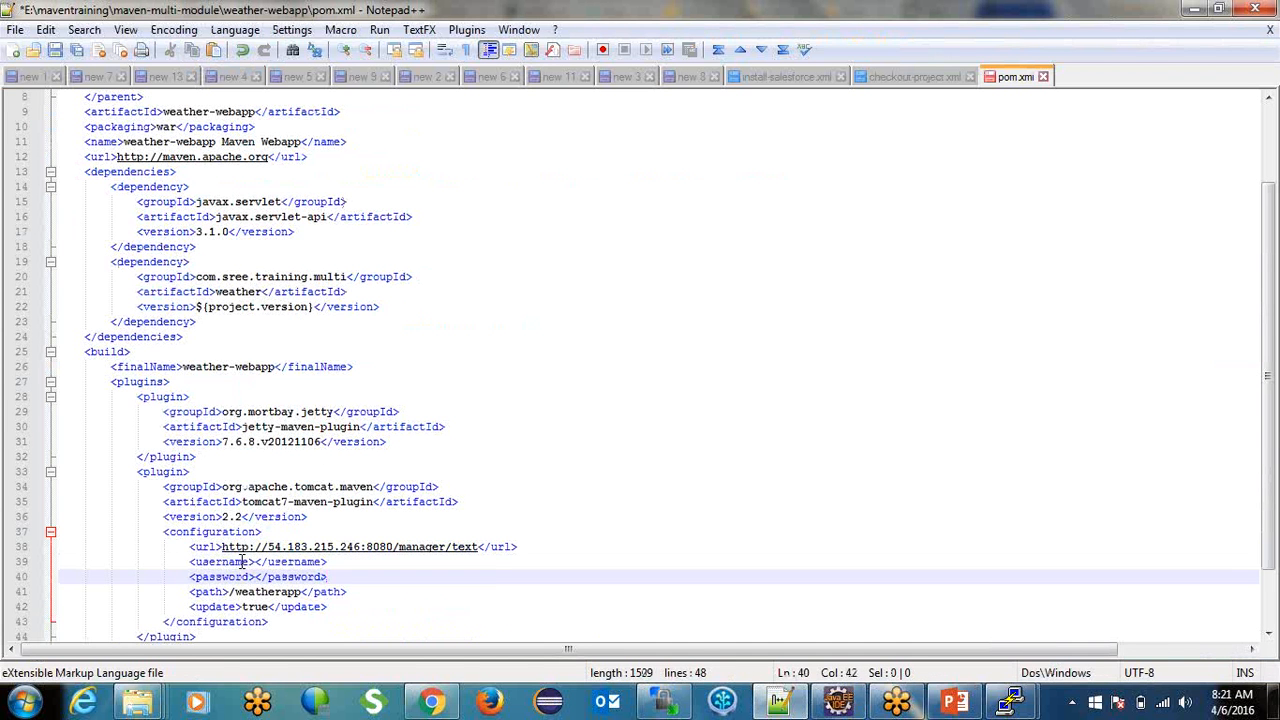
pyautogui.click(256, 561)
pyautogui.write('tomcat')
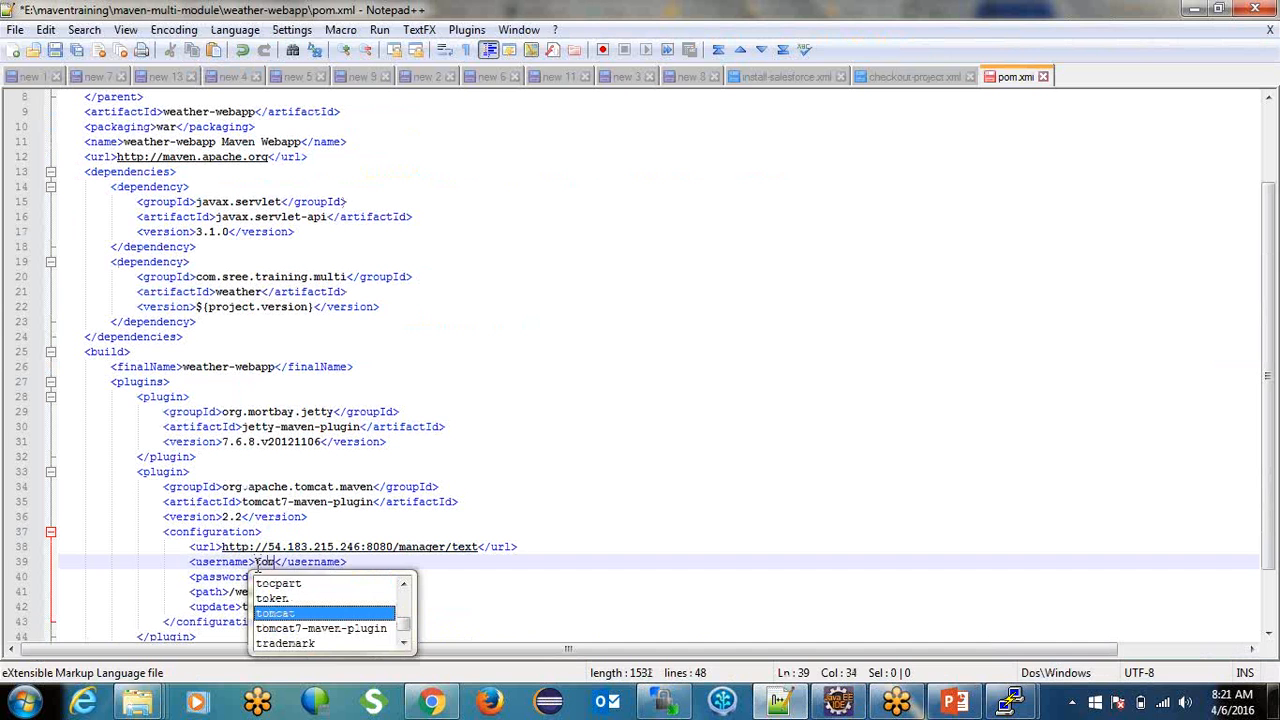
pyautogui.write('script')
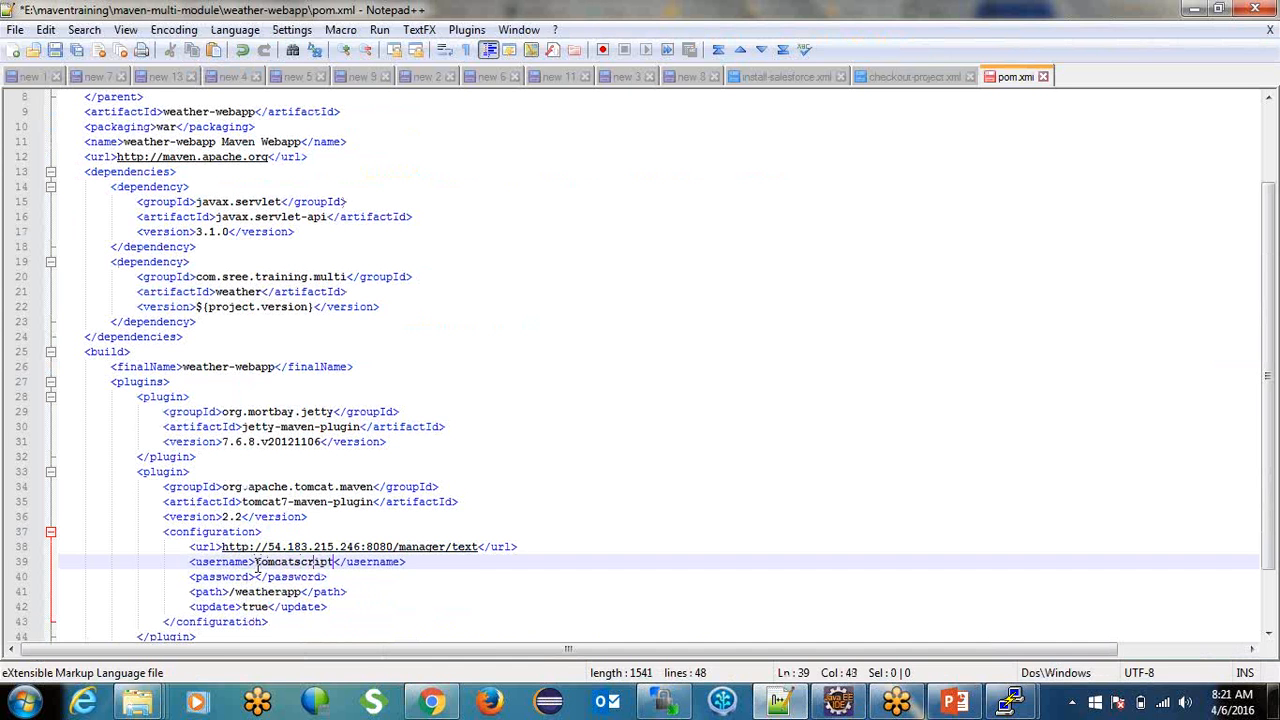
pyautogui.click(255, 577)
pyautogui.write('tomcat')
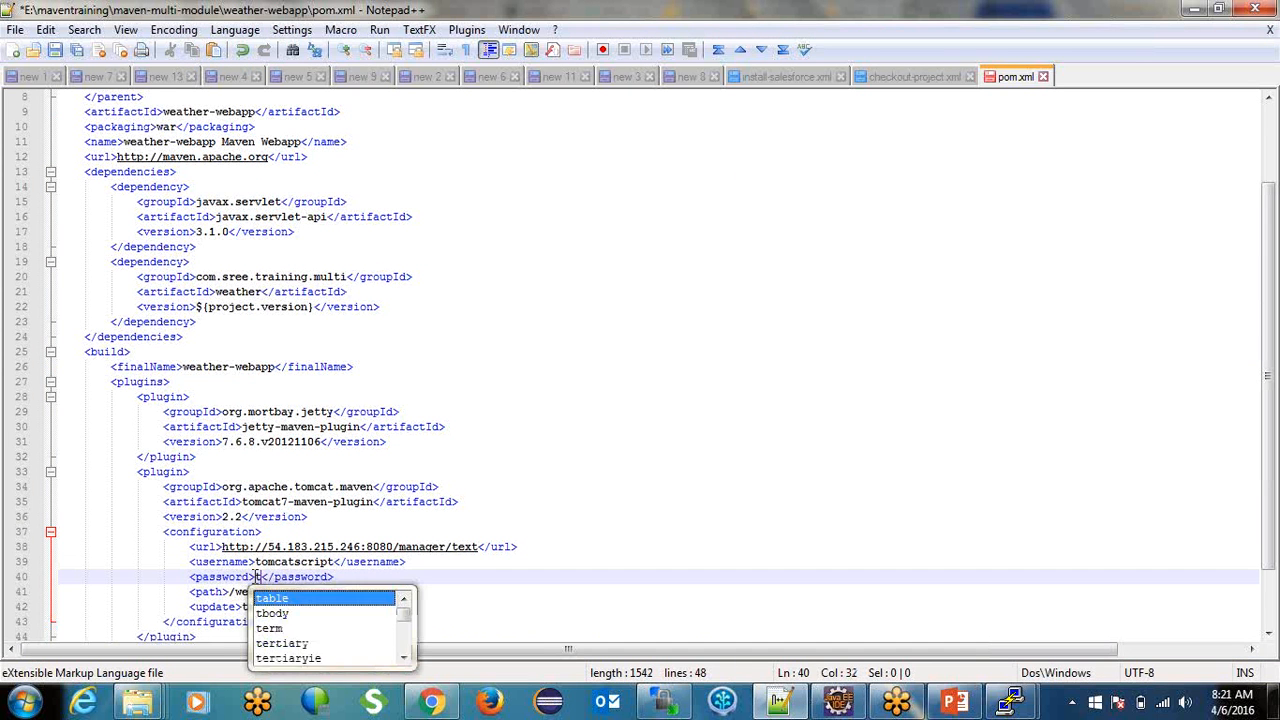
pyautogui.click(233, 577)
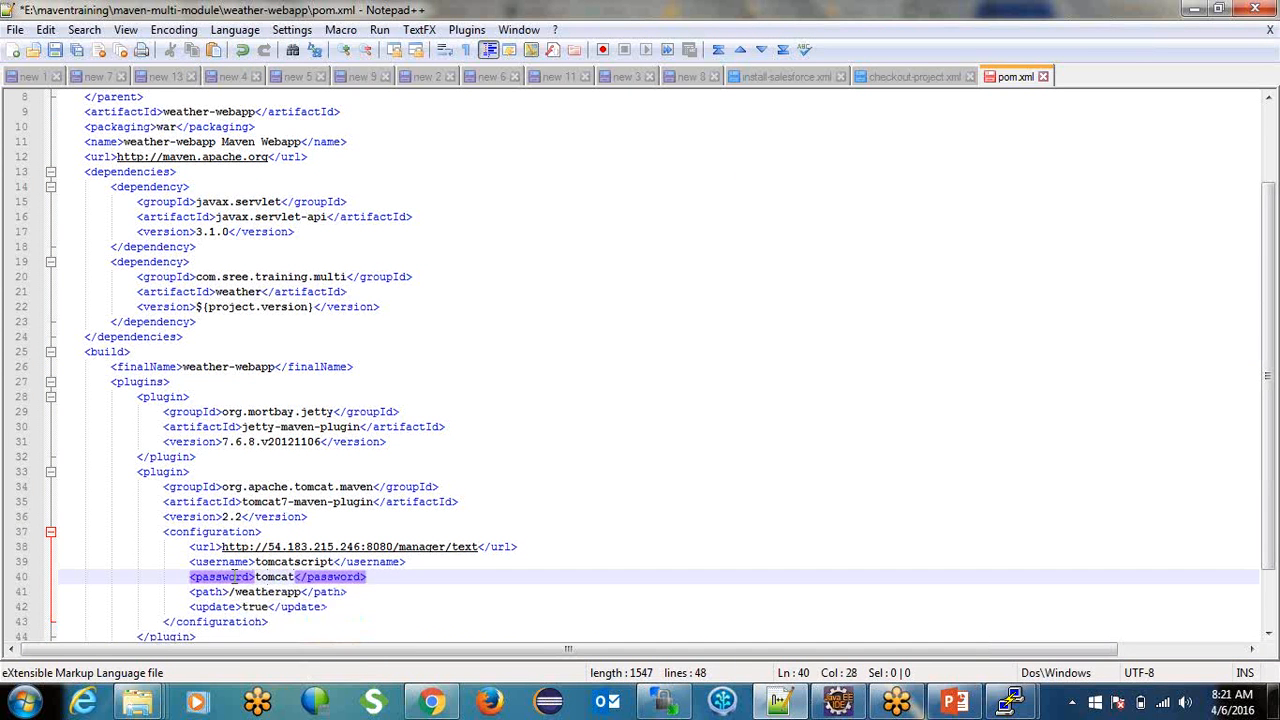
pyautogui.hotkey('ctrl', 's')
pyautogui.doubleClick(289, 562)
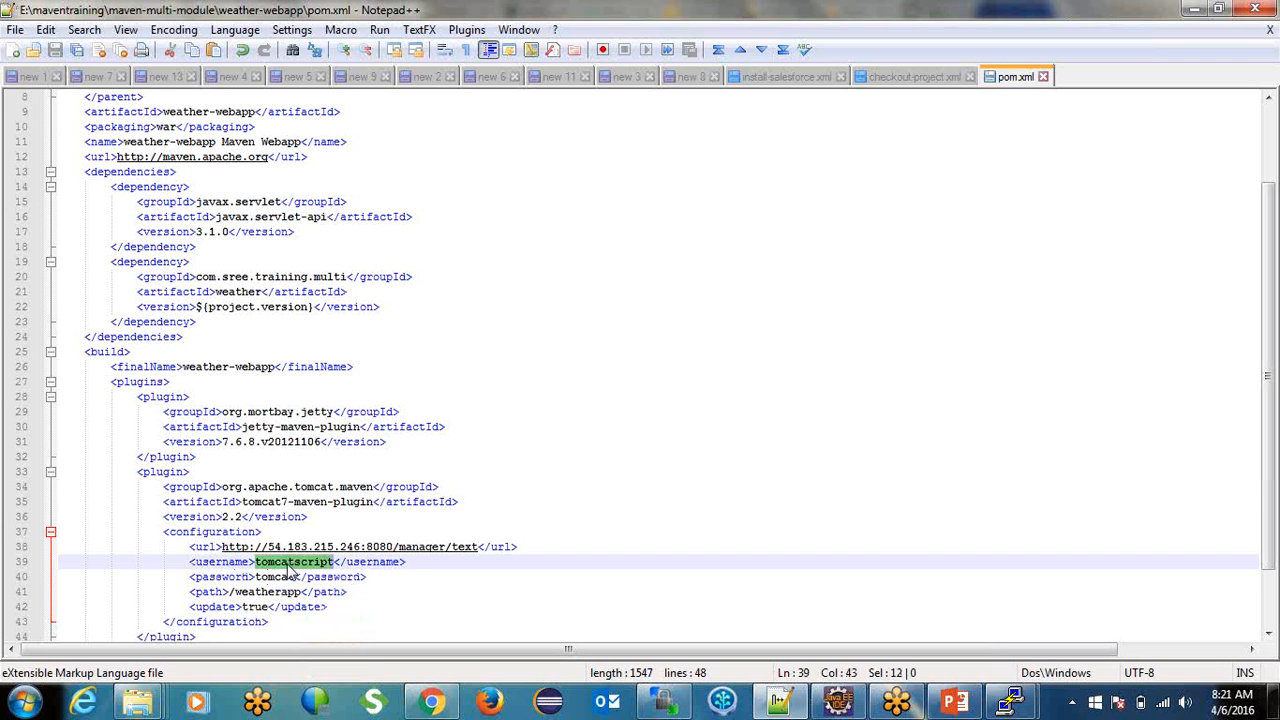
pyautogui.doubleClick(266, 578)
pyautogui.doubleClick(260, 592)
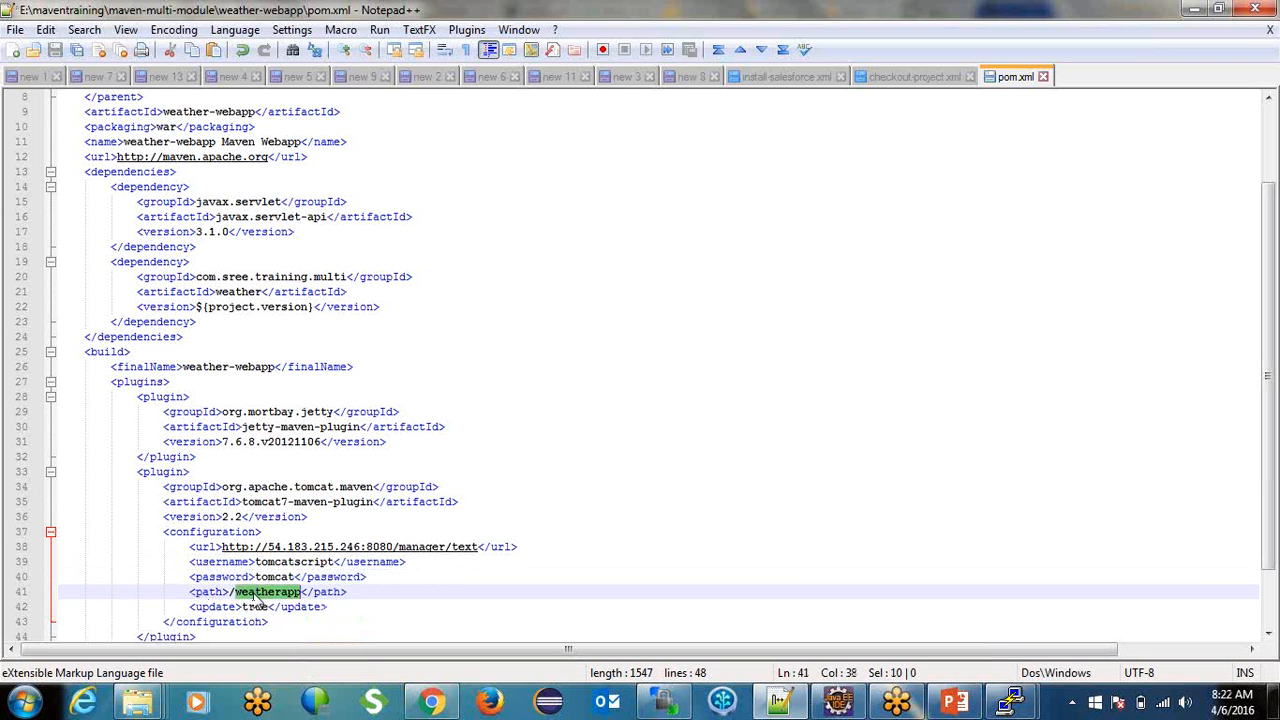
pyautogui.doubleClick(200, 594)
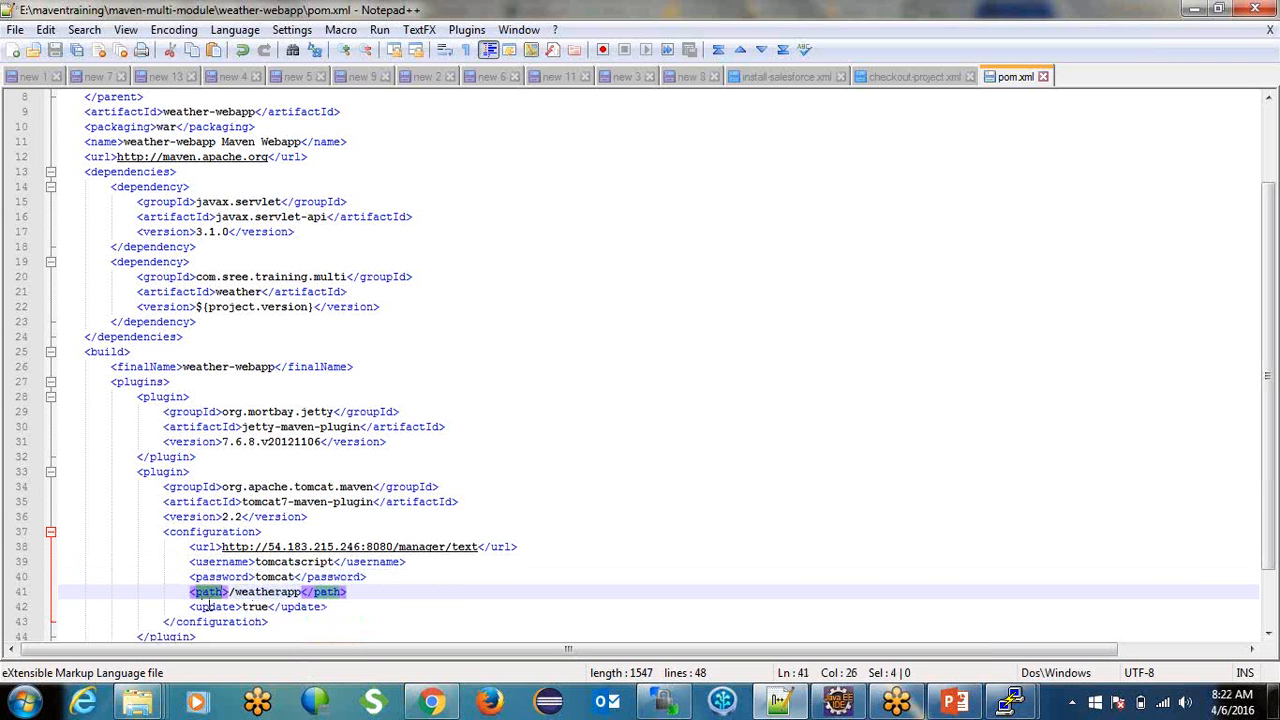
pyautogui.doubleClick(210, 607)
pyautogui.doubleClick(255, 607)
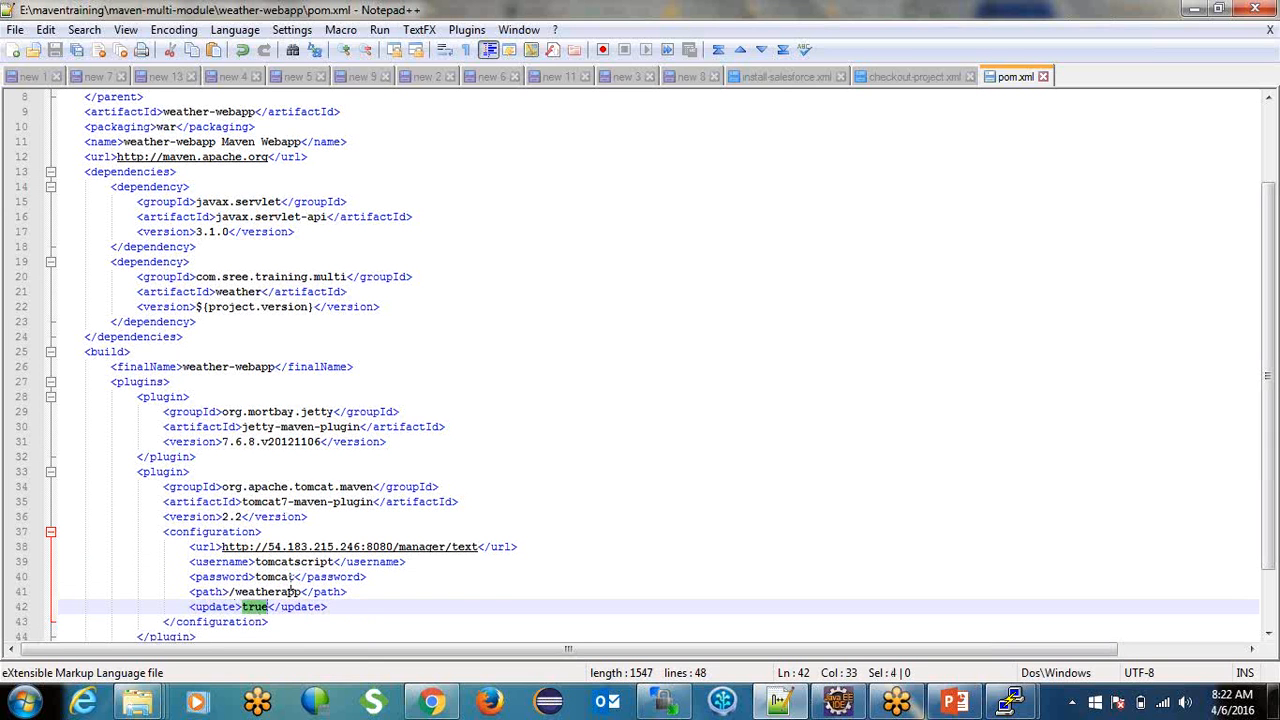
pyautogui.doubleClick(280, 577)
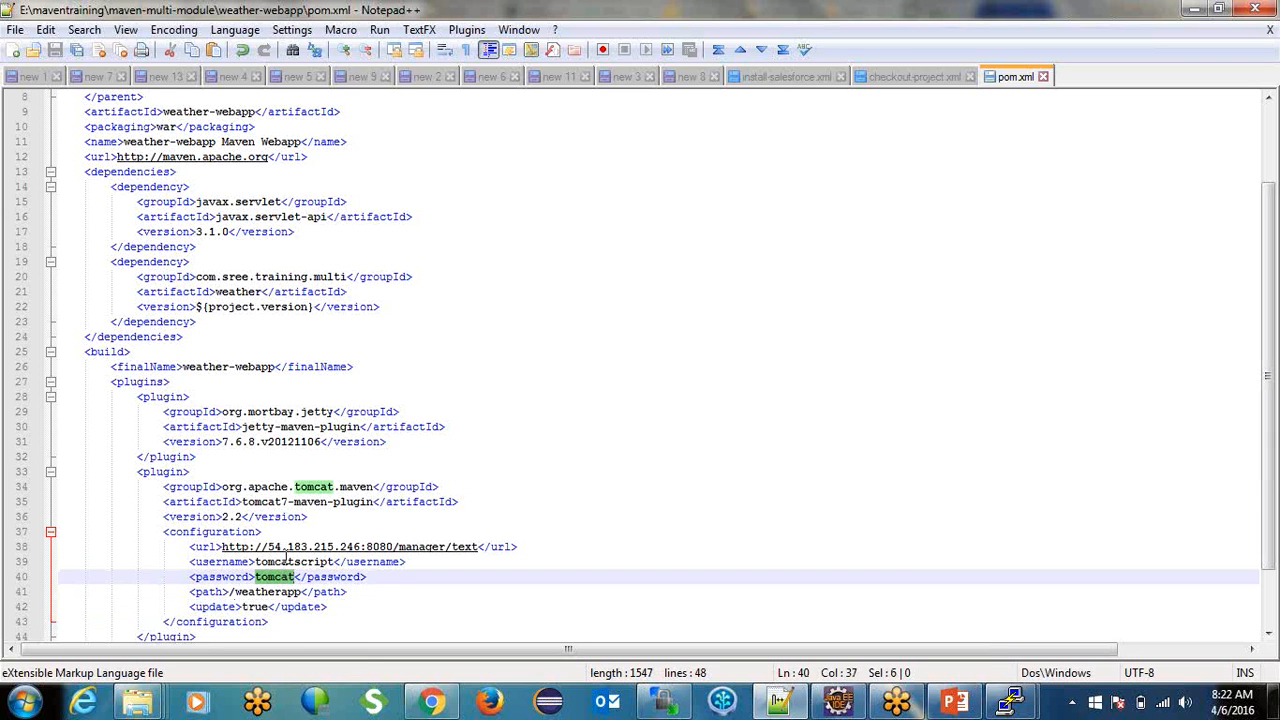
pyautogui.doubleClick(287, 562)
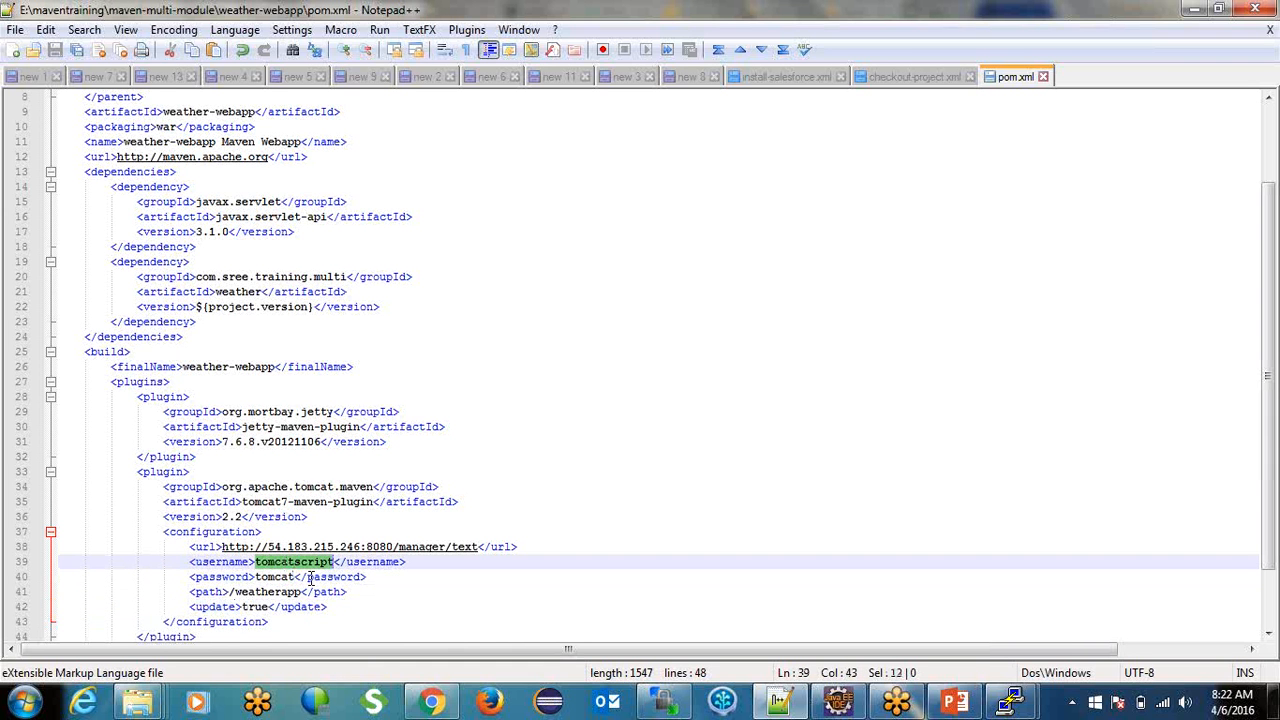
pyautogui.moveTo(138, 703)
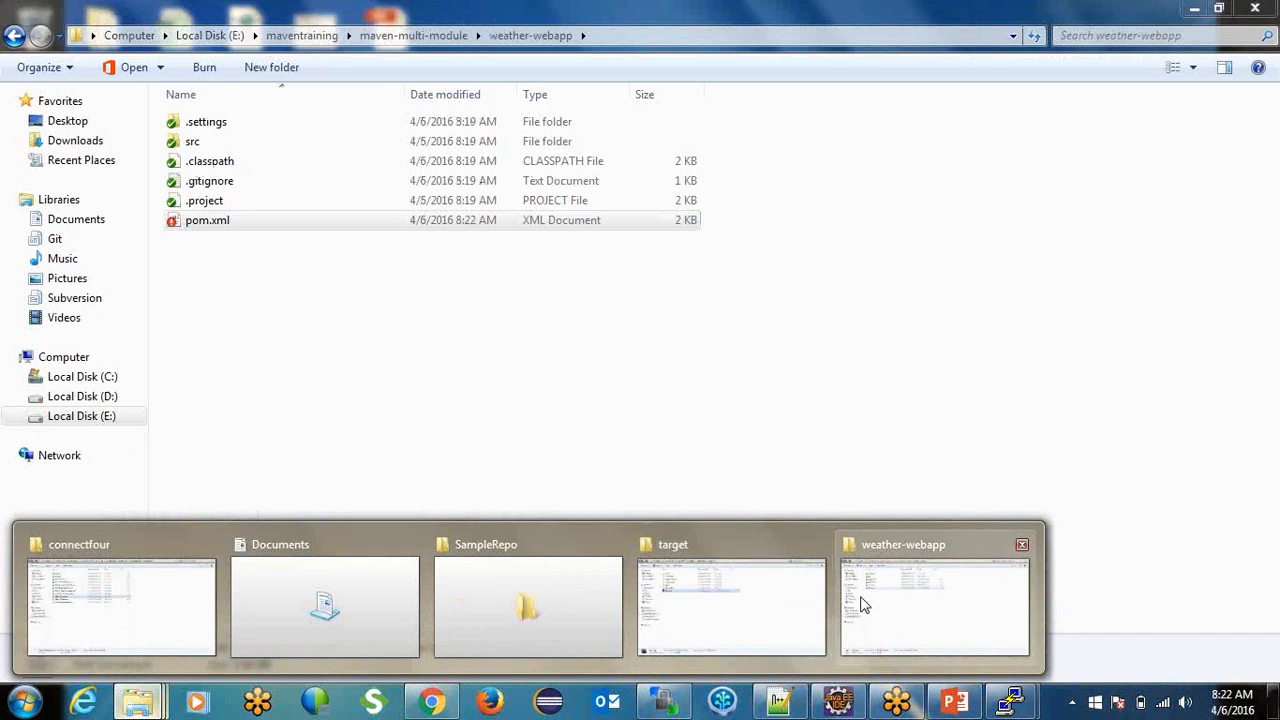
# Commit weather-webapp pom.xml to master with the message 'Adding tomcat plugin'
pyautogui.click(857, 603)
pyautogui.rightClick(210, 226)
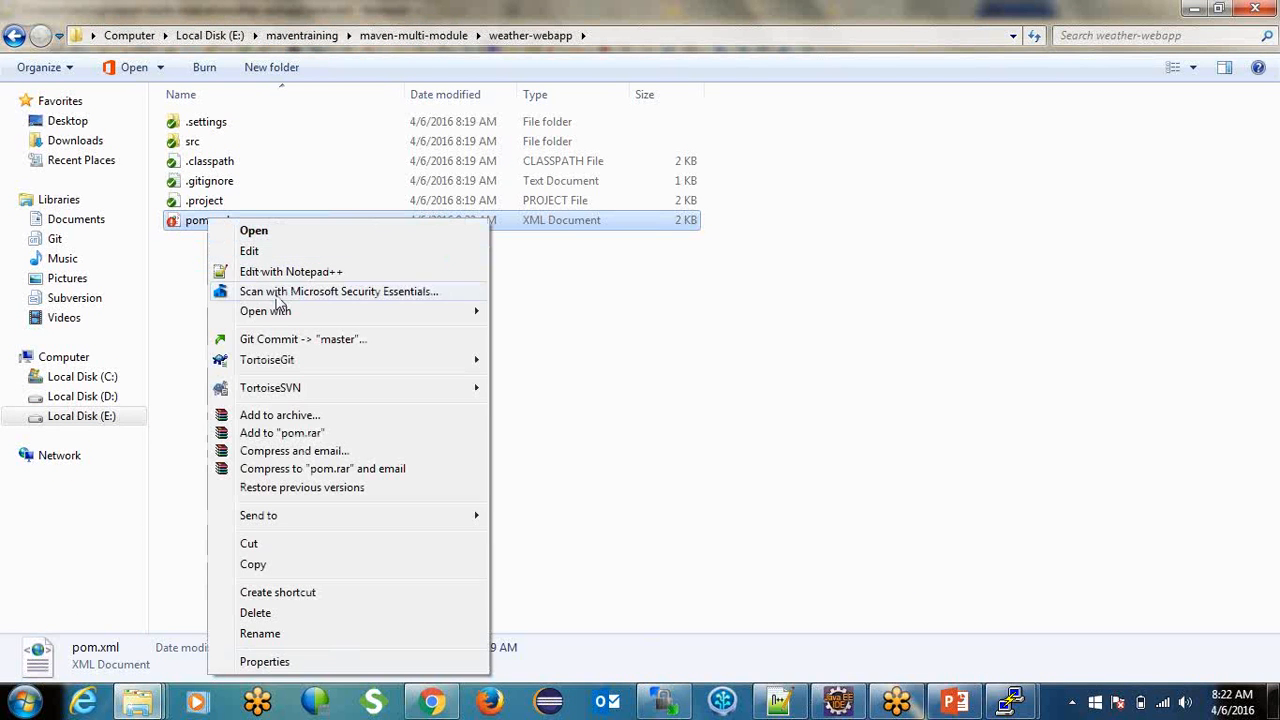
pyautogui.click(290, 341)
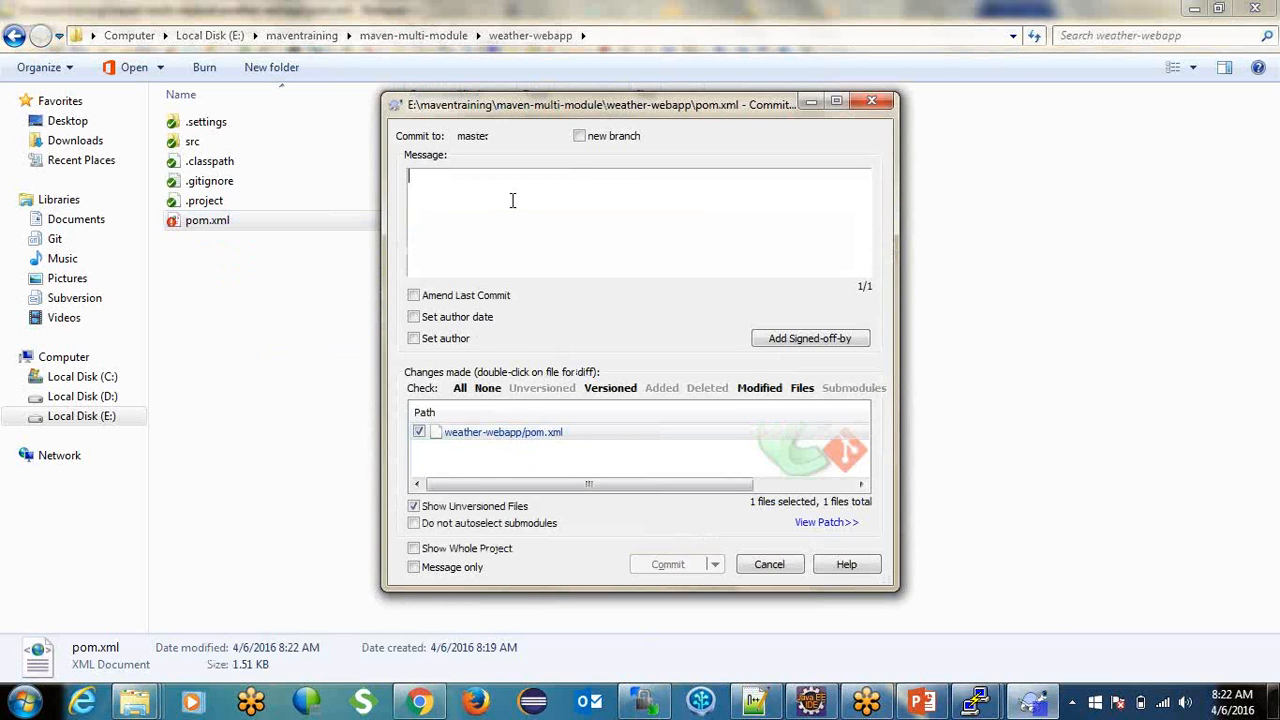
pyautogui.write('Adding sc')
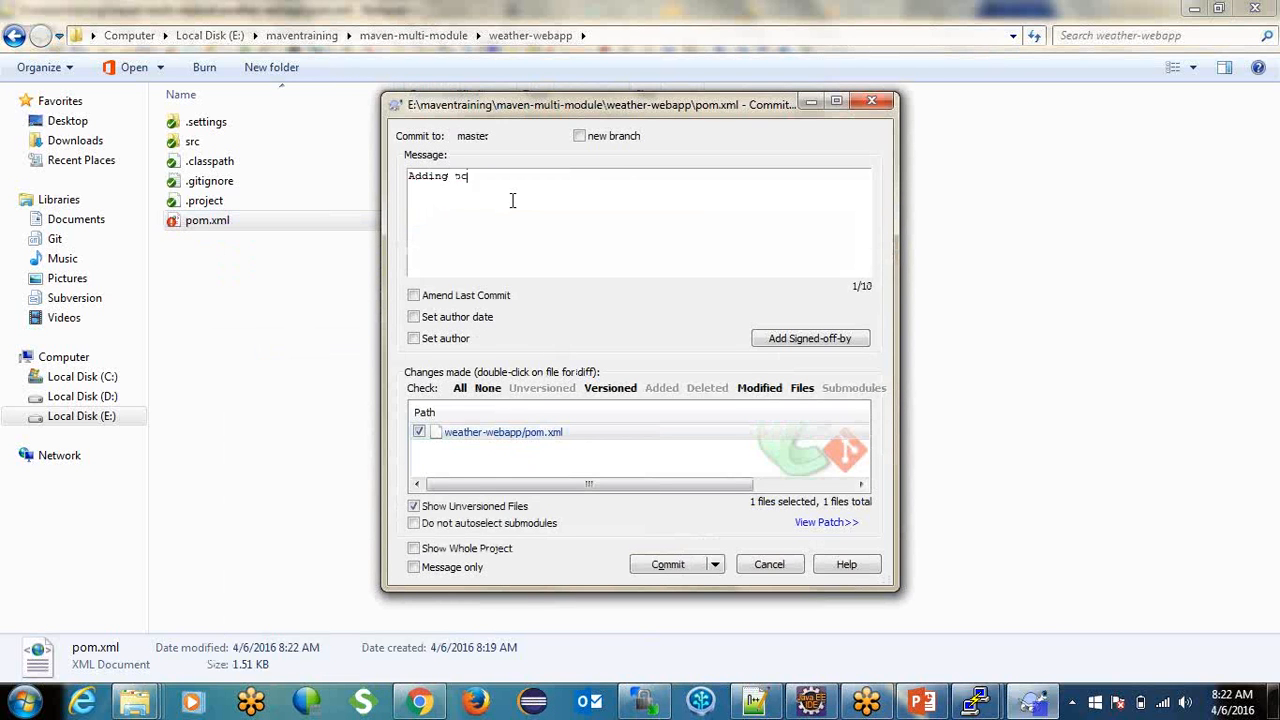
pyautogui.write('mcat plugin')
pyautogui.click(684, 563)
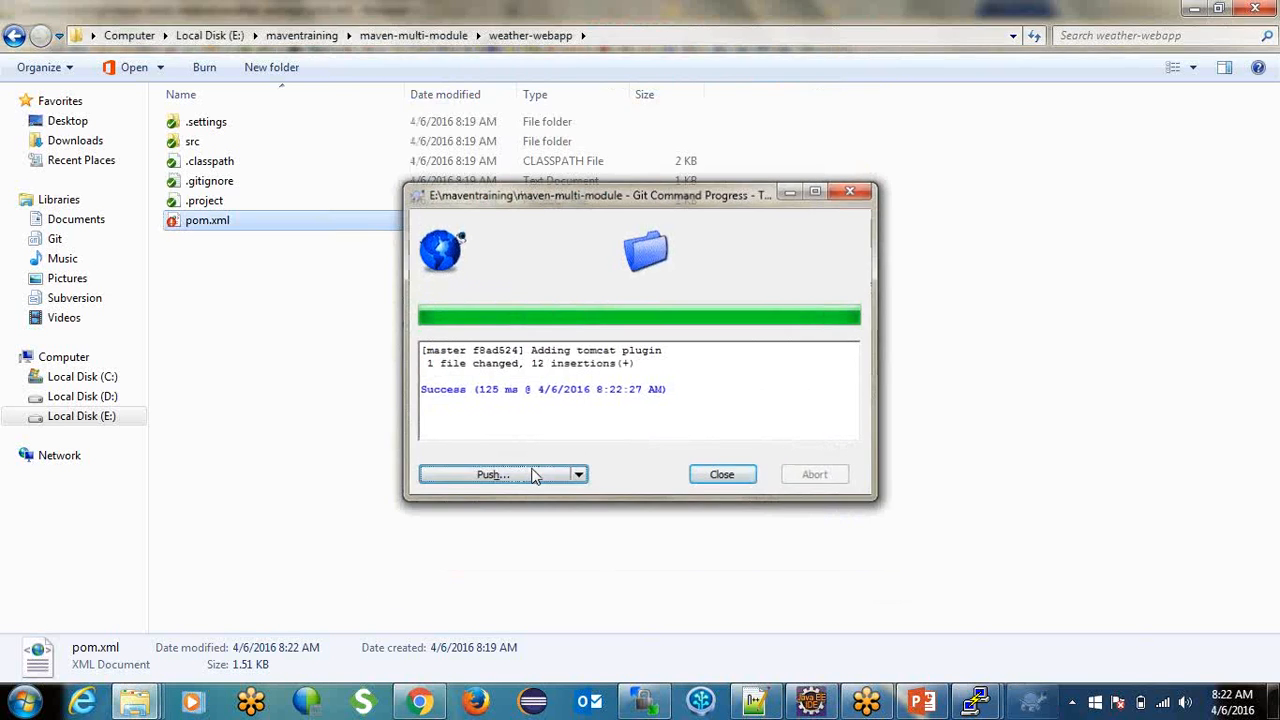
# Push the commit to GitHub, entering the GitHub username and password
pyautogui.click(533, 476)
pyautogui.click(650, 546)
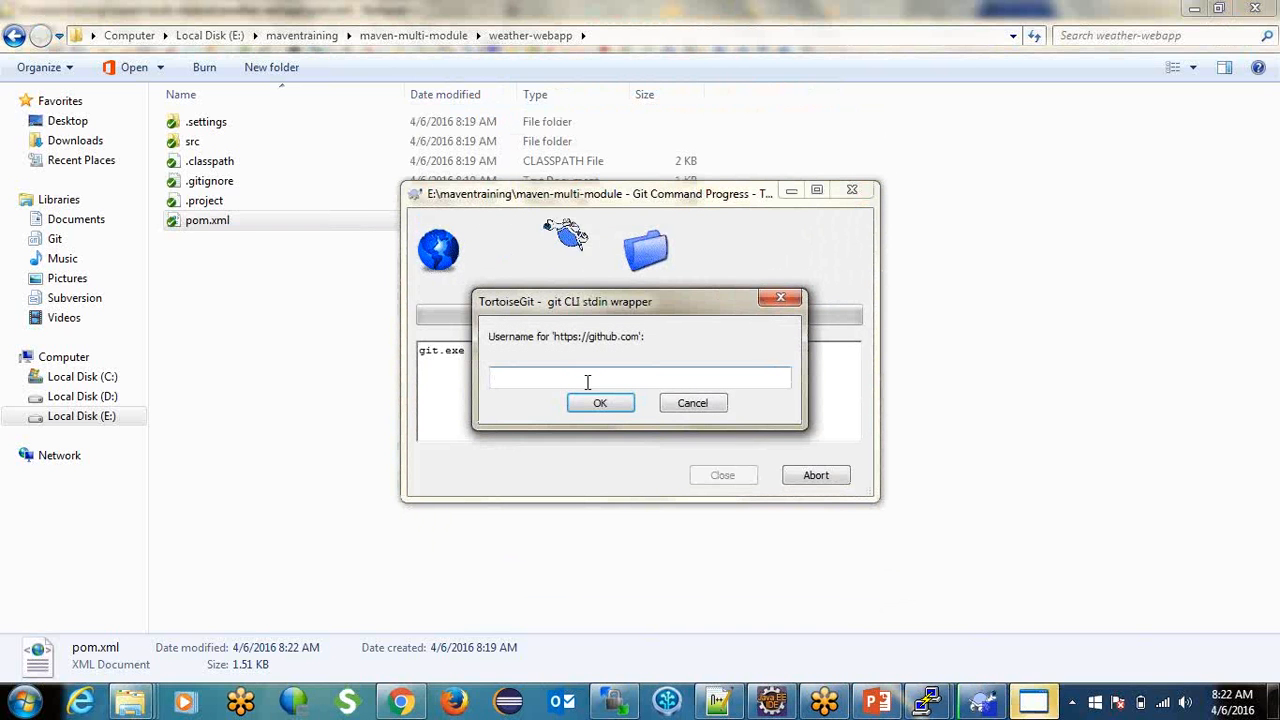
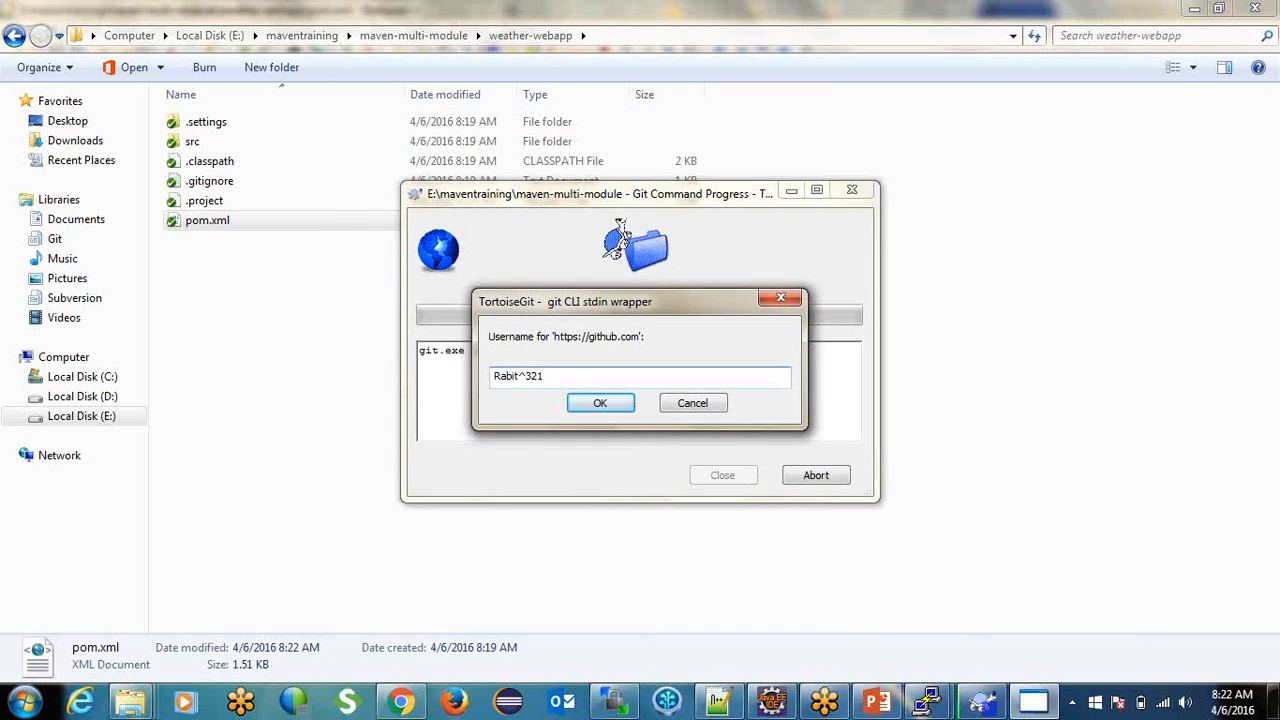
pyautogui.moveTo(571, 375); pyautogui.dragTo(457, 370)
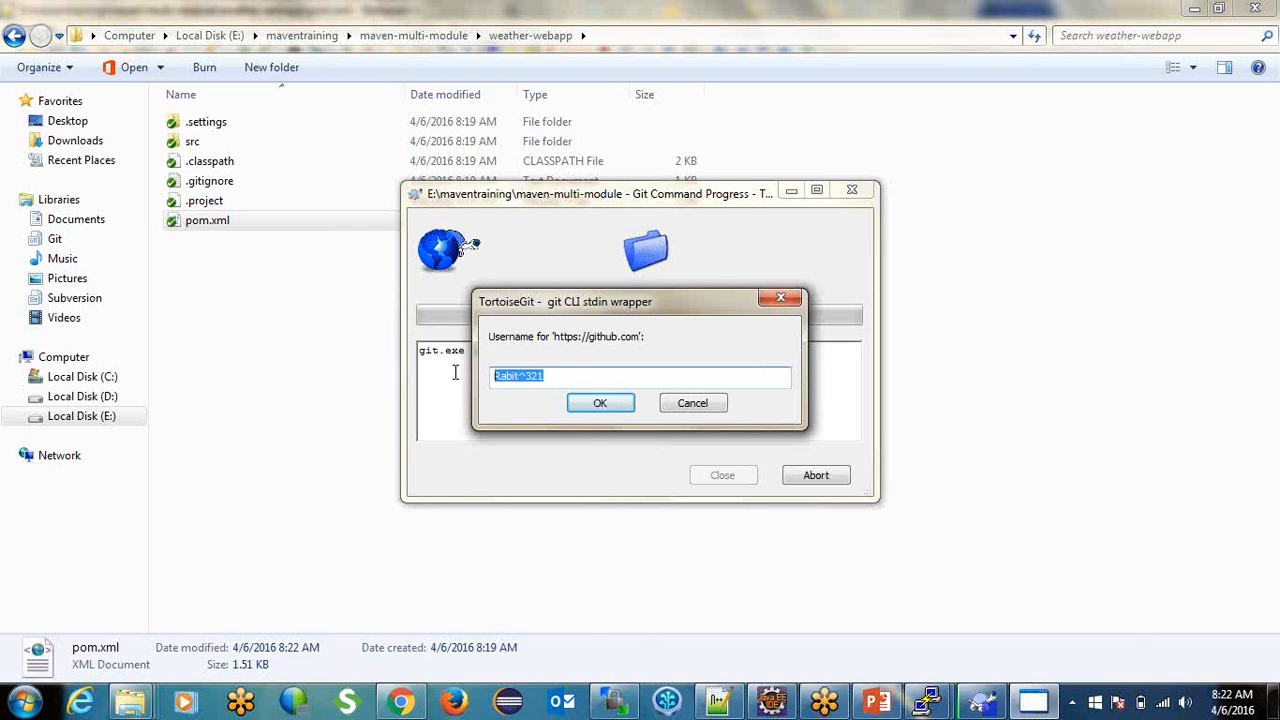
pyautogui.write('sreen')
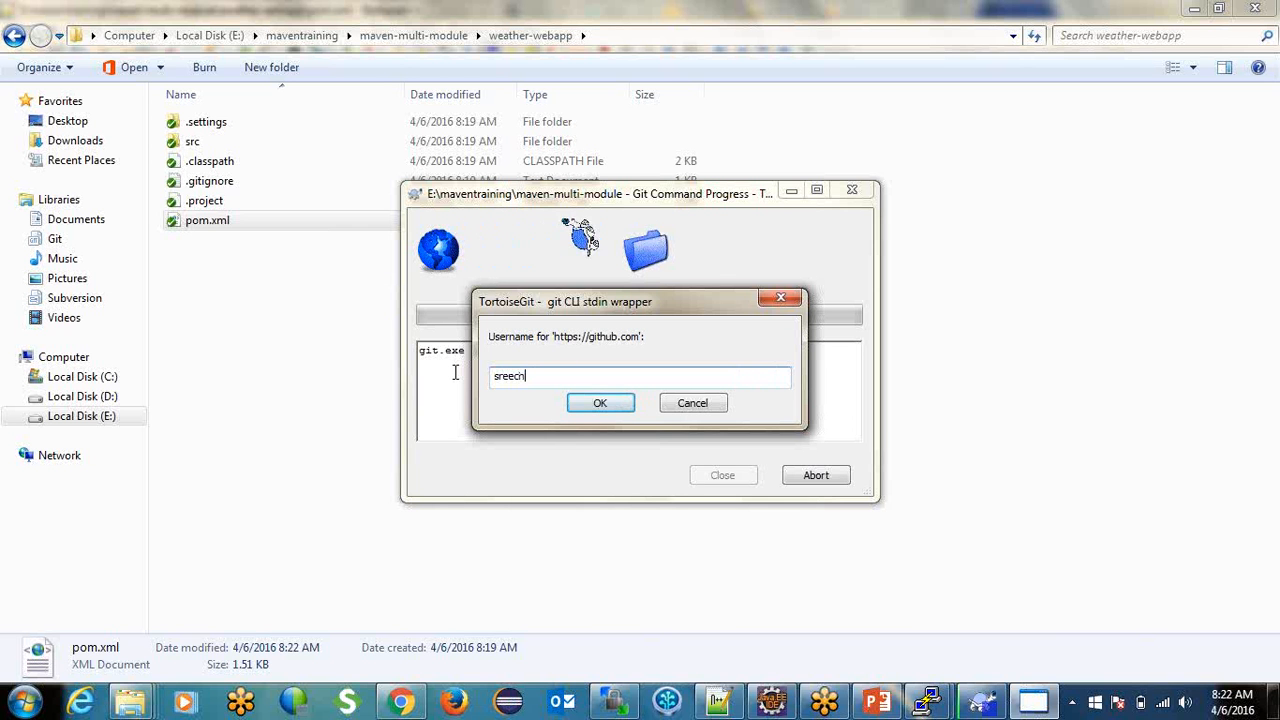
pyautogui.write('oudary')
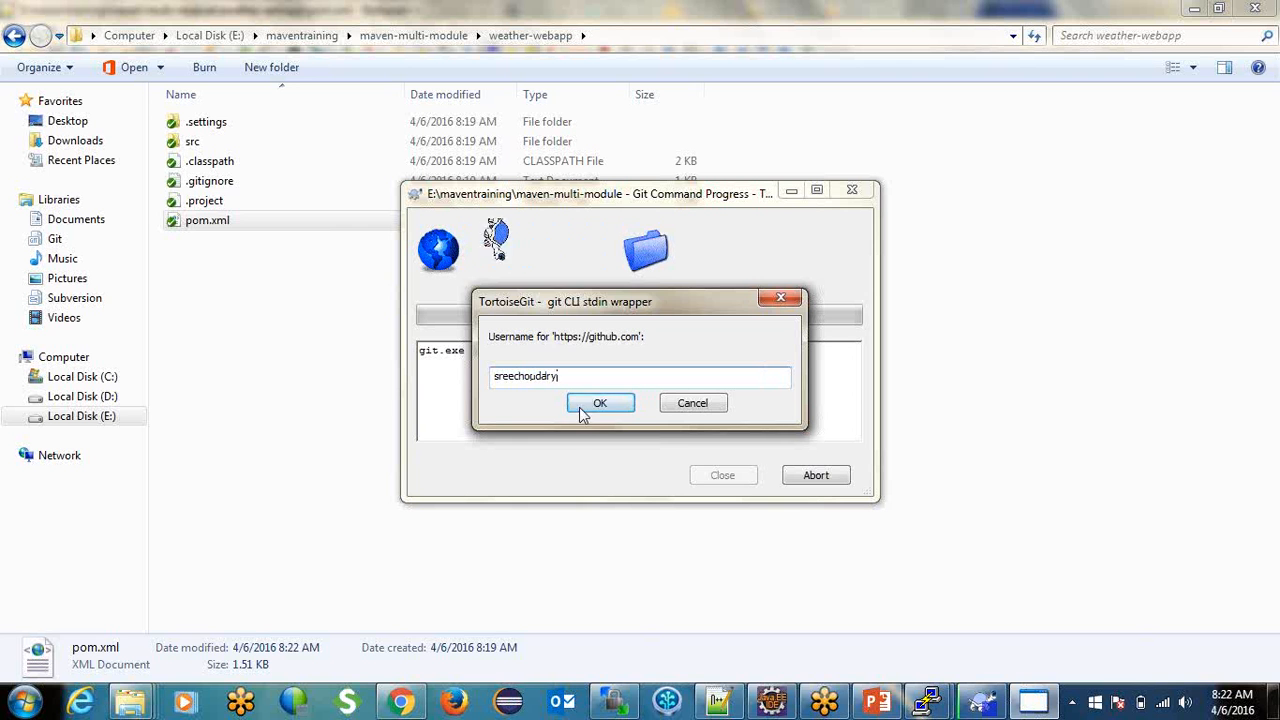
pyautogui.click(592, 405)
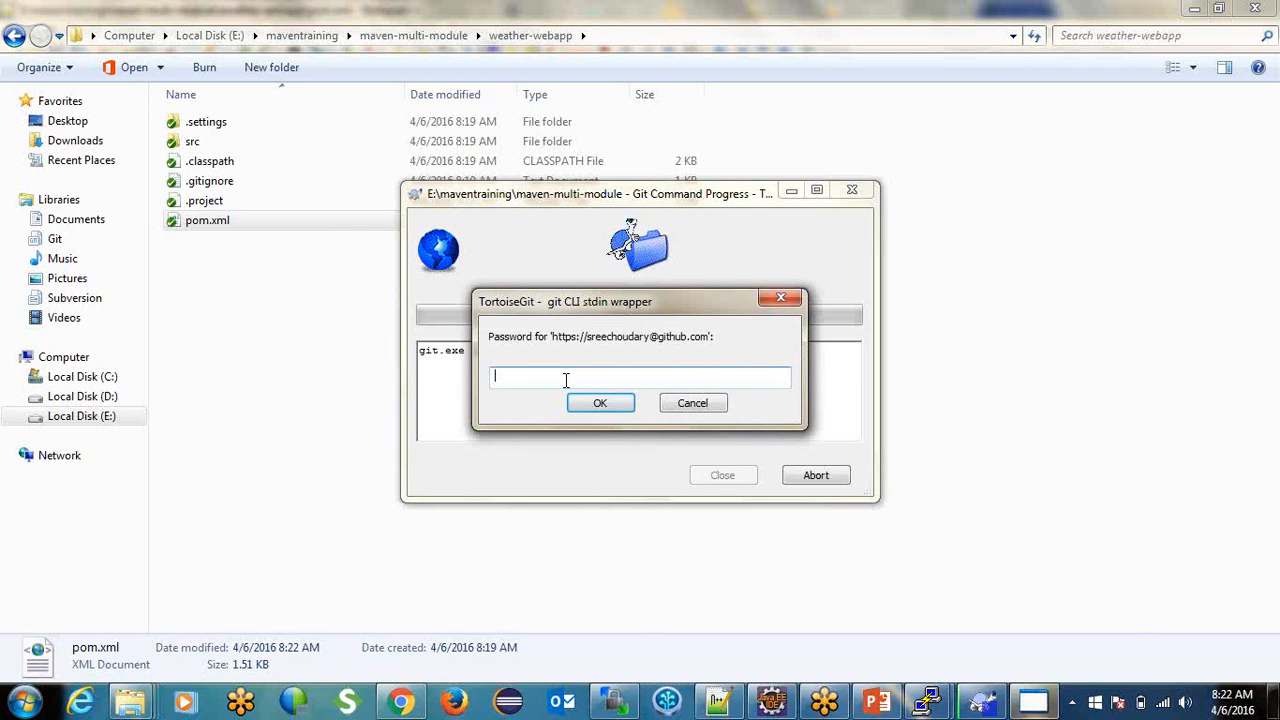
pyautogui.write('••••••••')
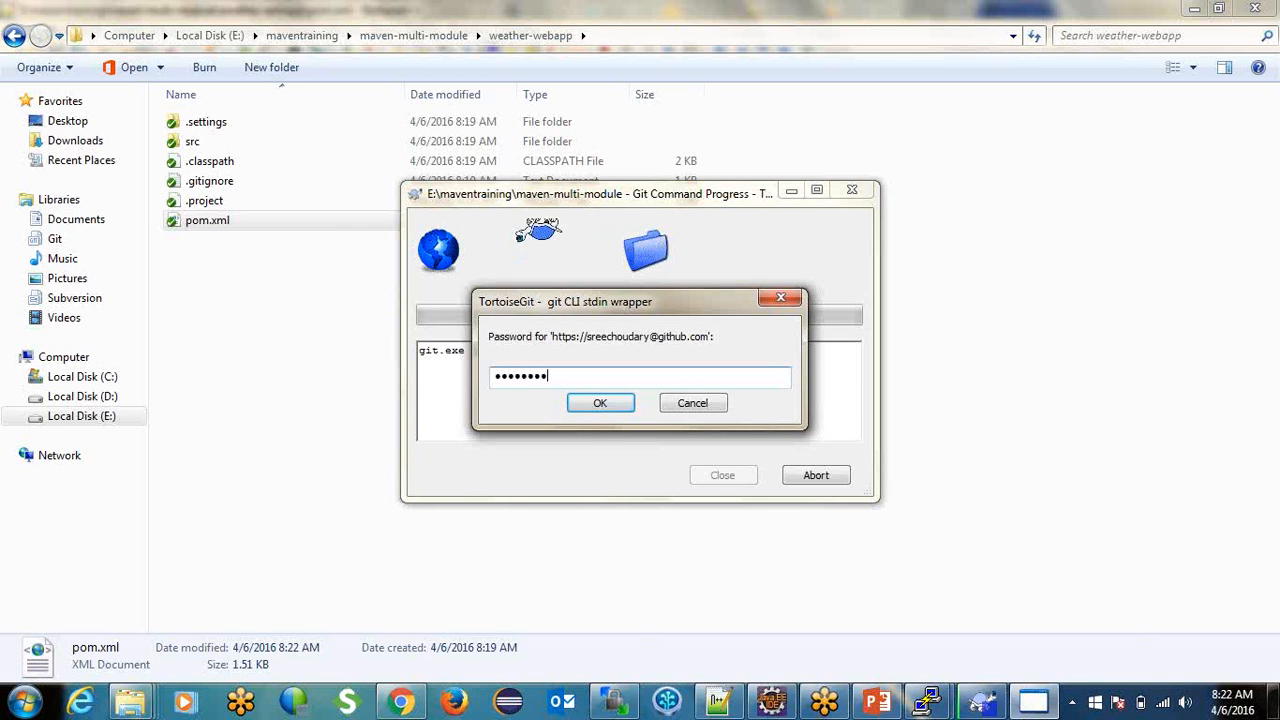
pyautogui.write('••••')
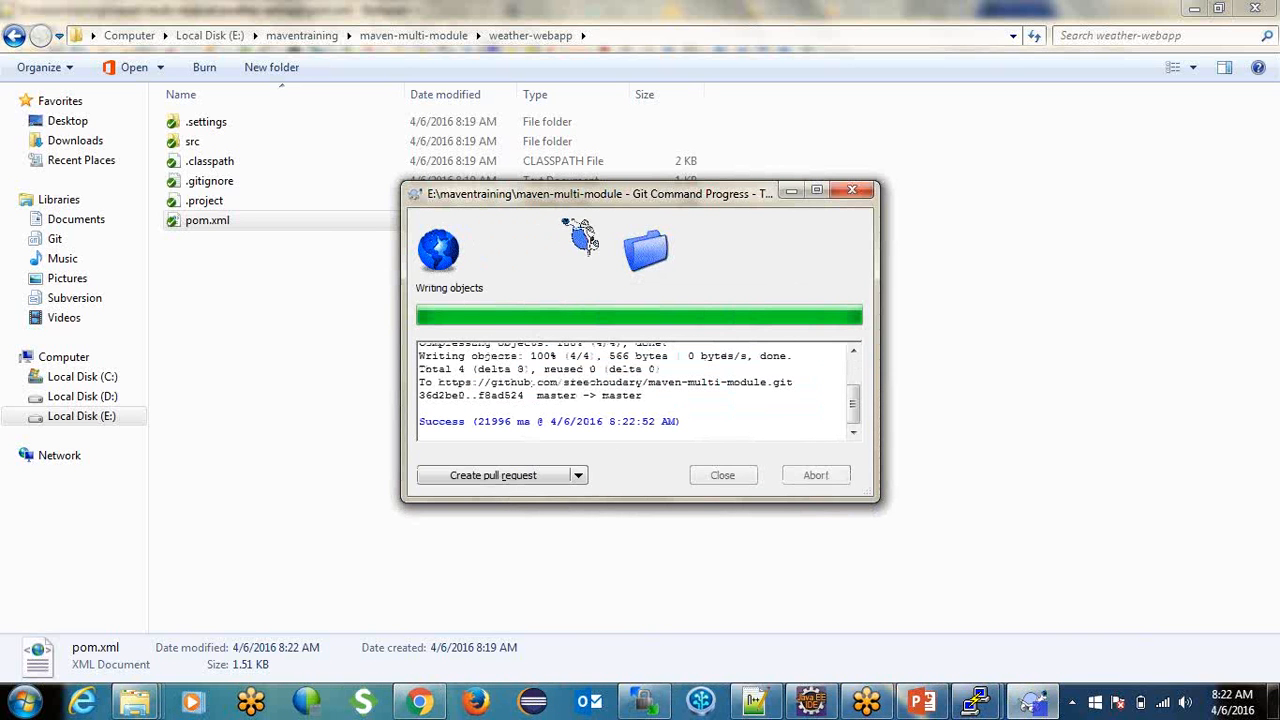
pyautogui.click(720, 477)
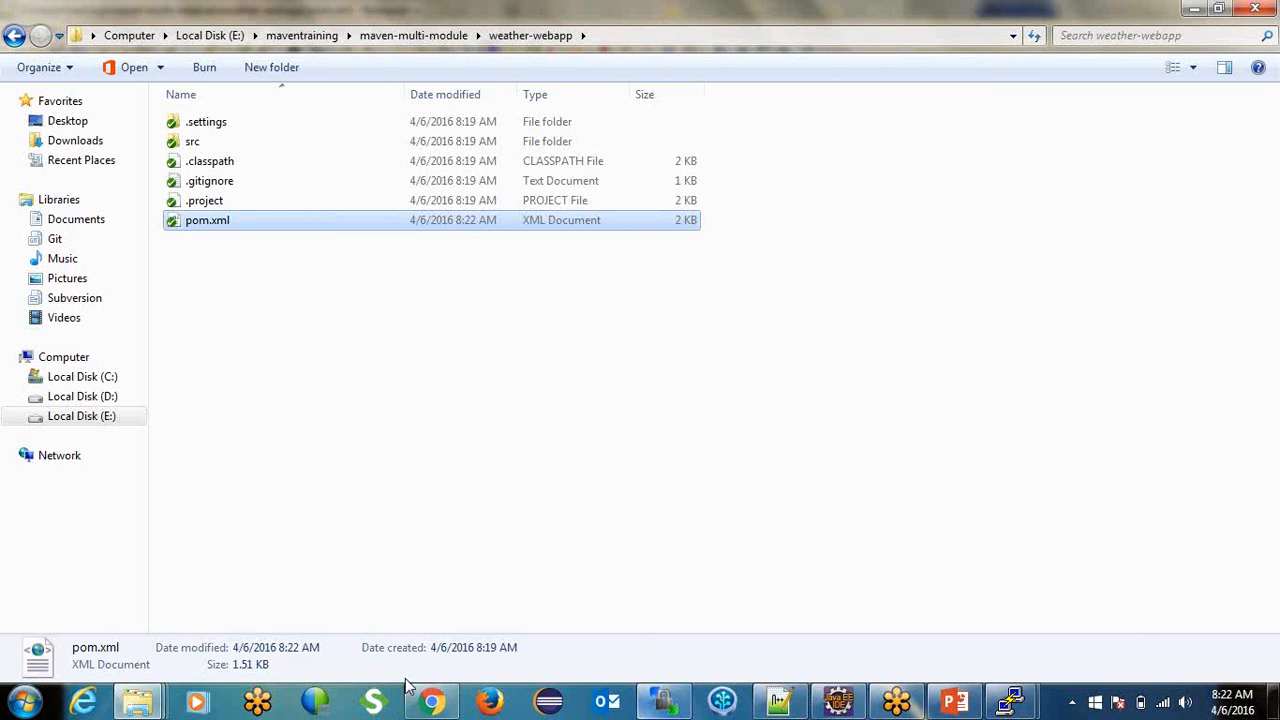
# Open the Multi-Module-Job configuration page in Jenkins
pyautogui.moveTo(430, 700)
pyautogui.click(493, 649)
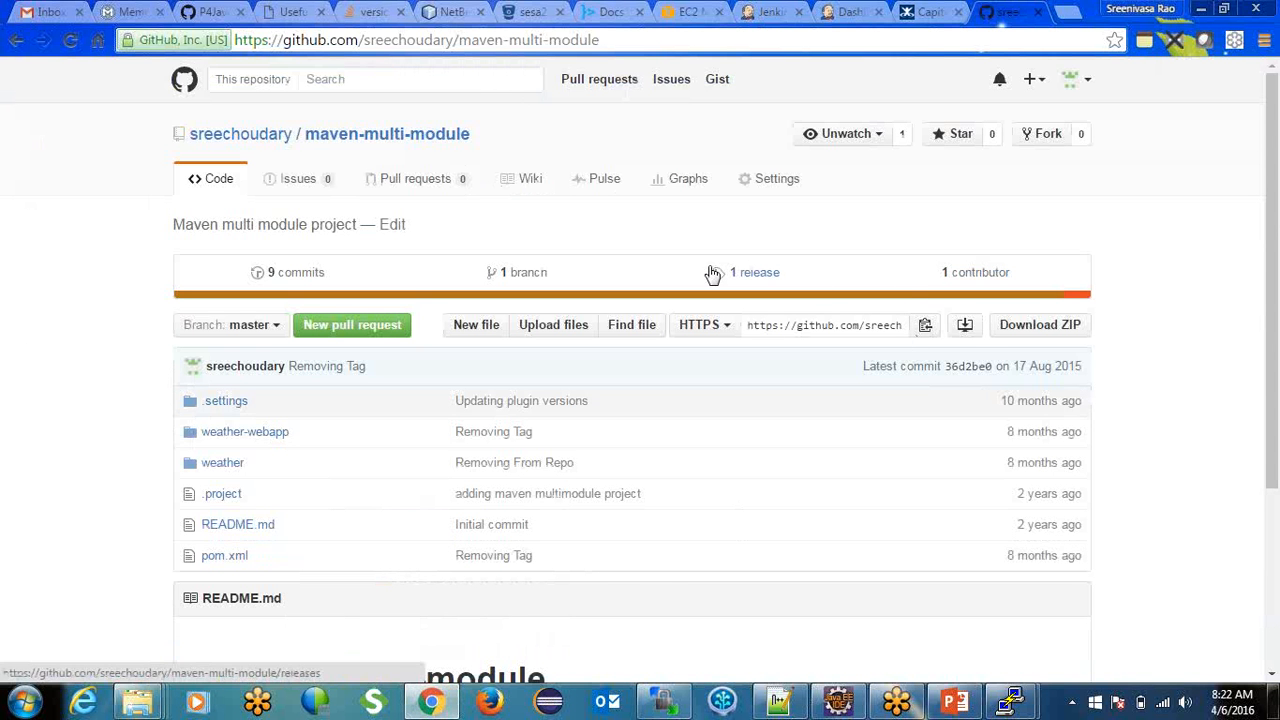
pyautogui.click(848, 13)
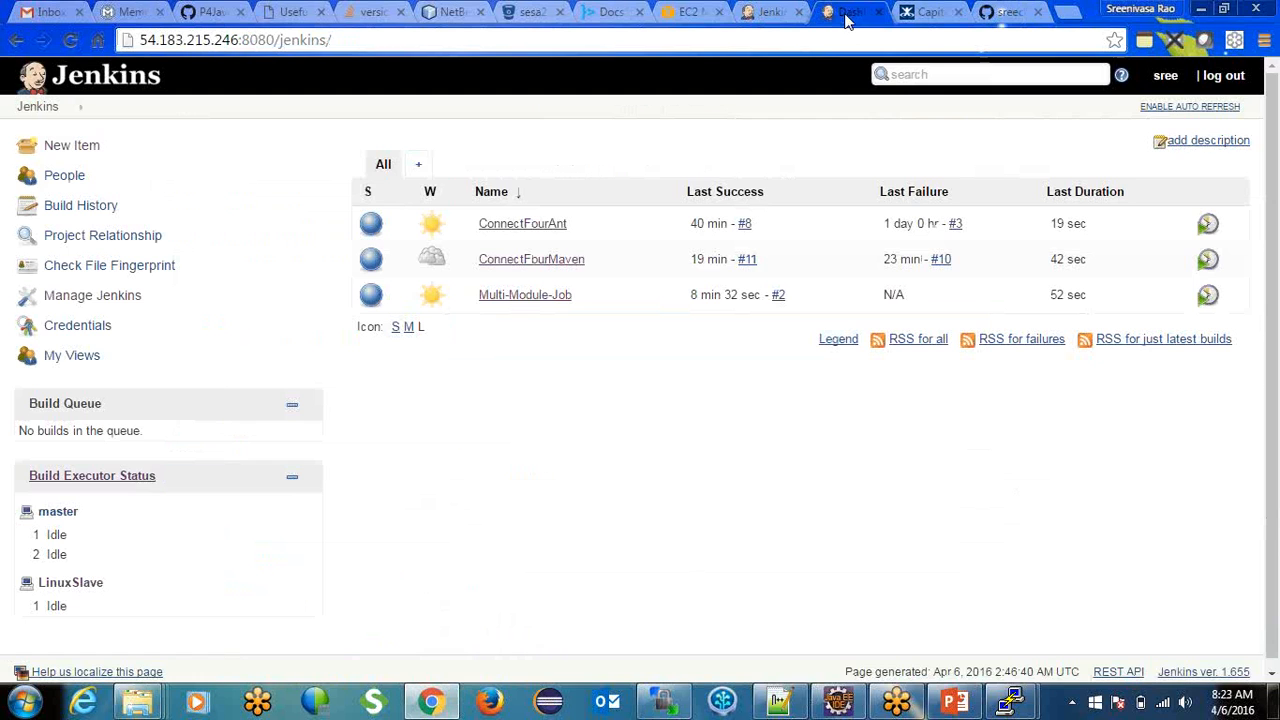
pyautogui.click(546, 296)
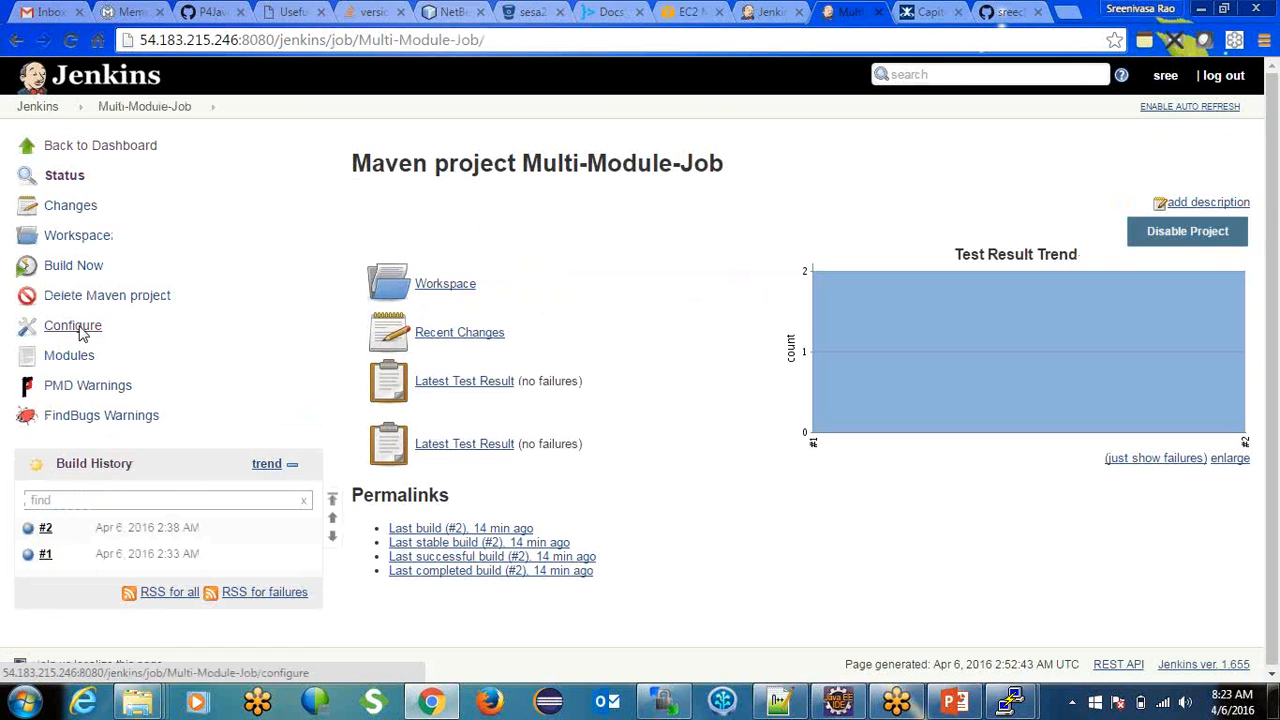
pyautogui.click(83, 333)
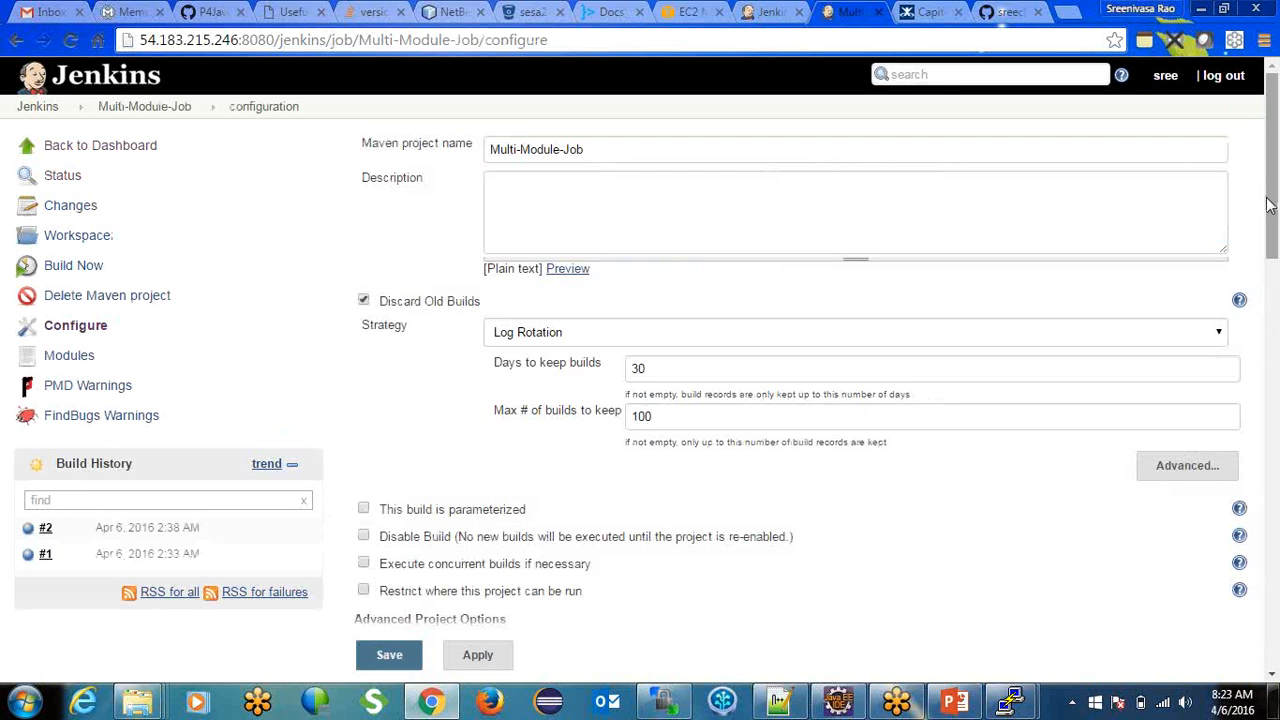
# Replace the pmd:pmd findbugs:findbugs goals with tomcat7:deploy and save the configuration
pyautogui.moveTo(1276, 250); pyautogui.dragTo(1270, 574)
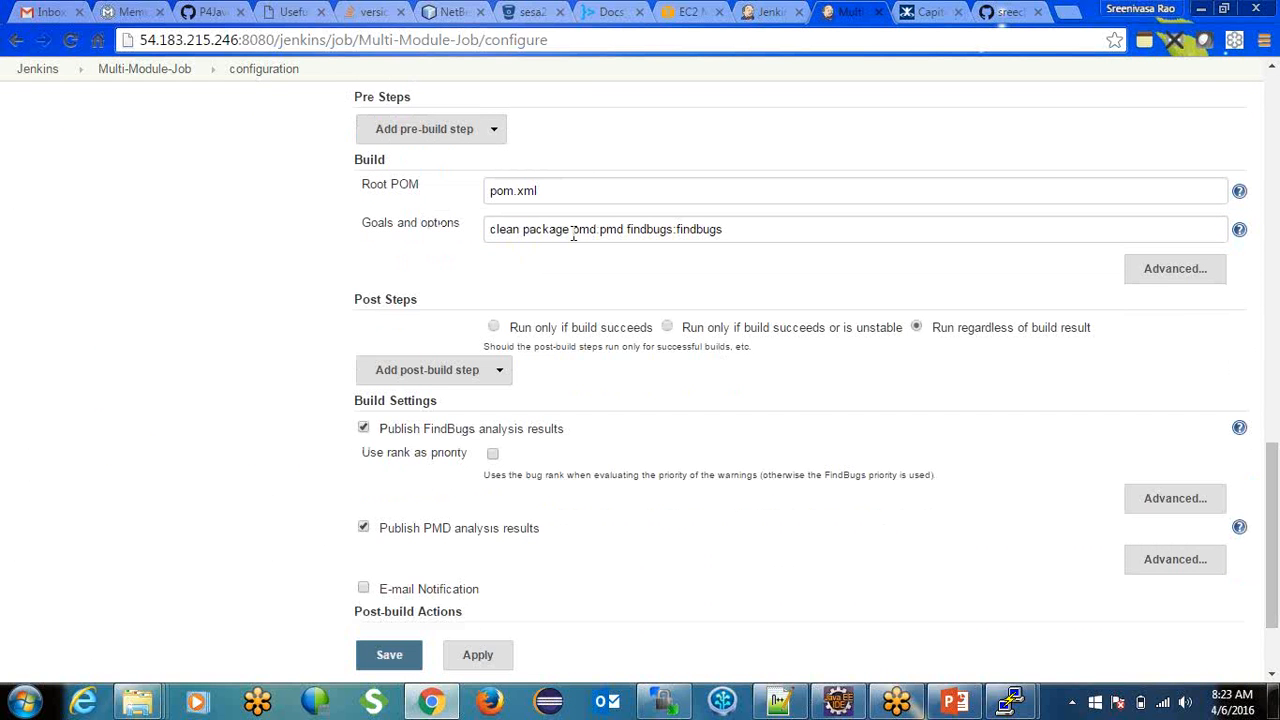
pyautogui.moveTo(573, 233); pyautogui.dragTo(730, 235)
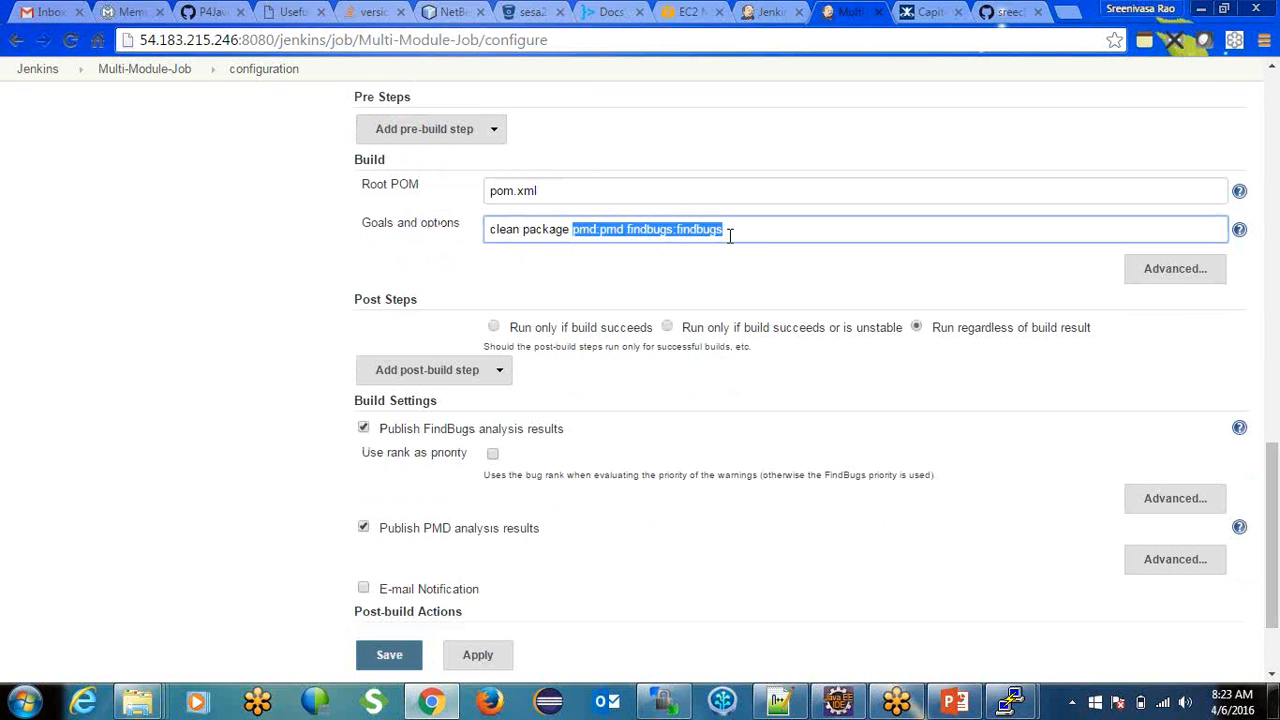
pyautogui.press('BackSpace')
pyautogui.write('tomcat')
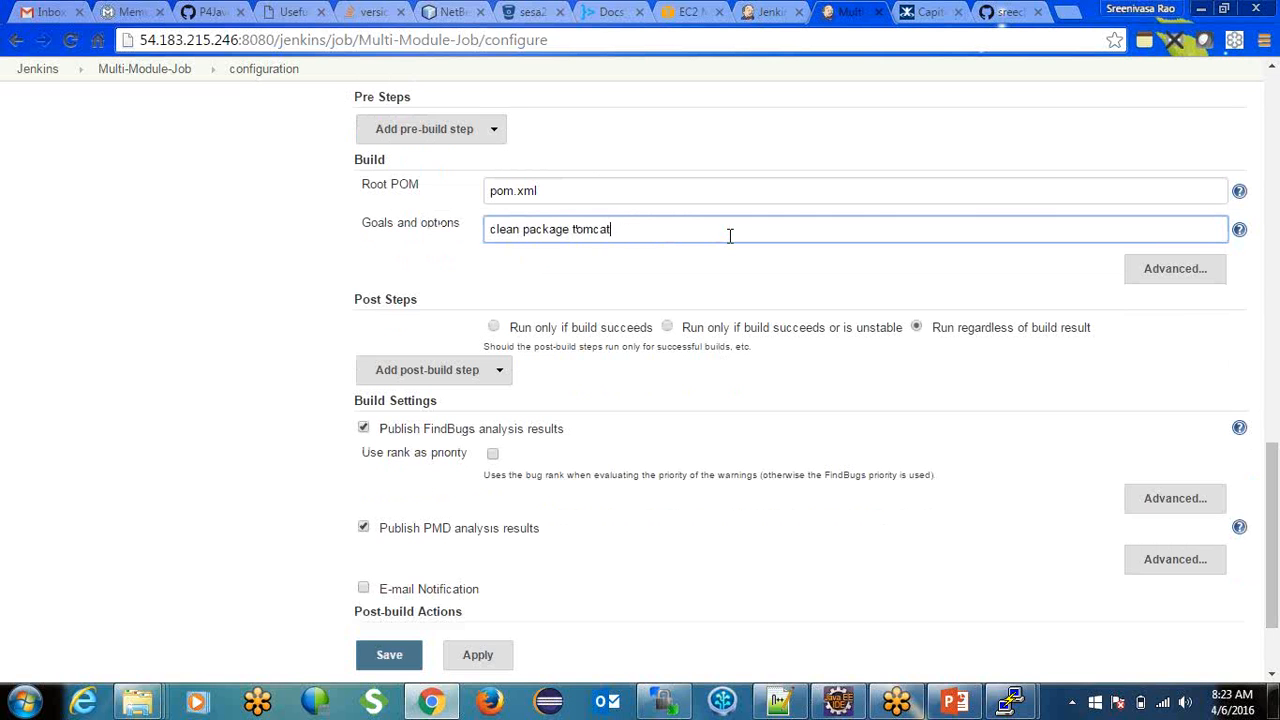
pyautogui.write('7:deploy')
pyautogui.click(401, 655)
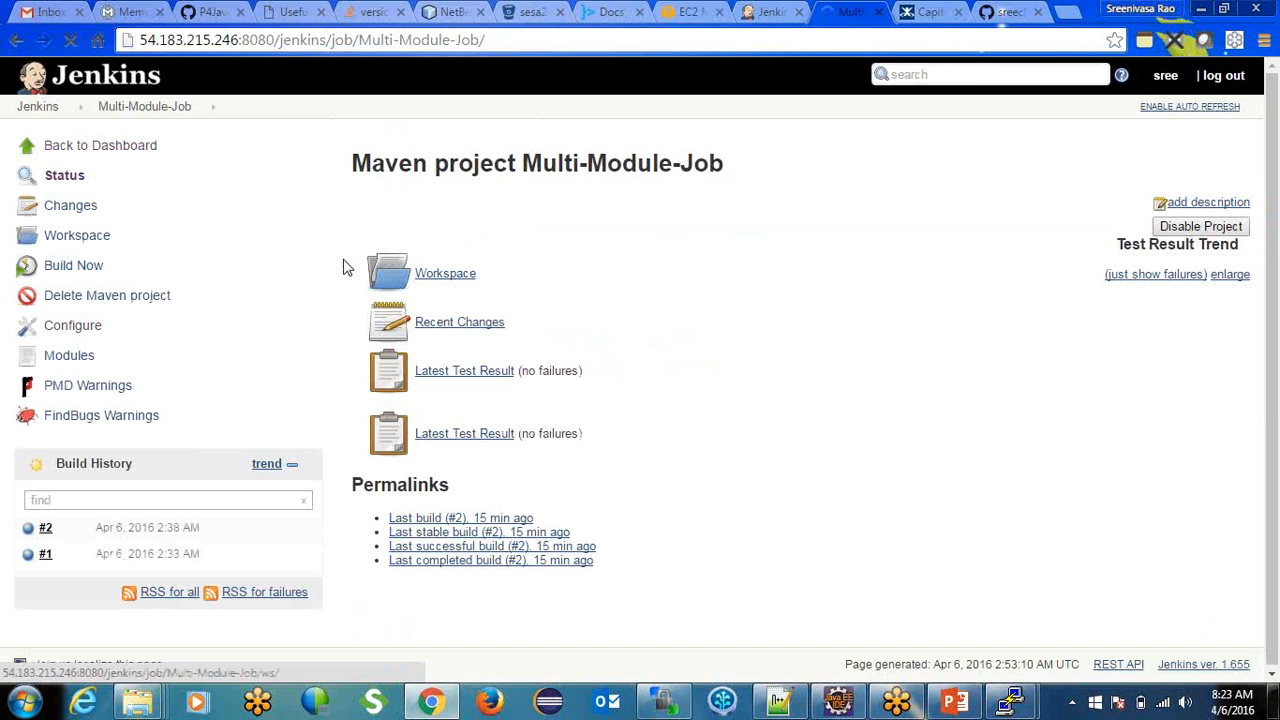
# Trigger Build Now on Multi-Module-Job and open the running build #3
pyautogui.click(90, 272)
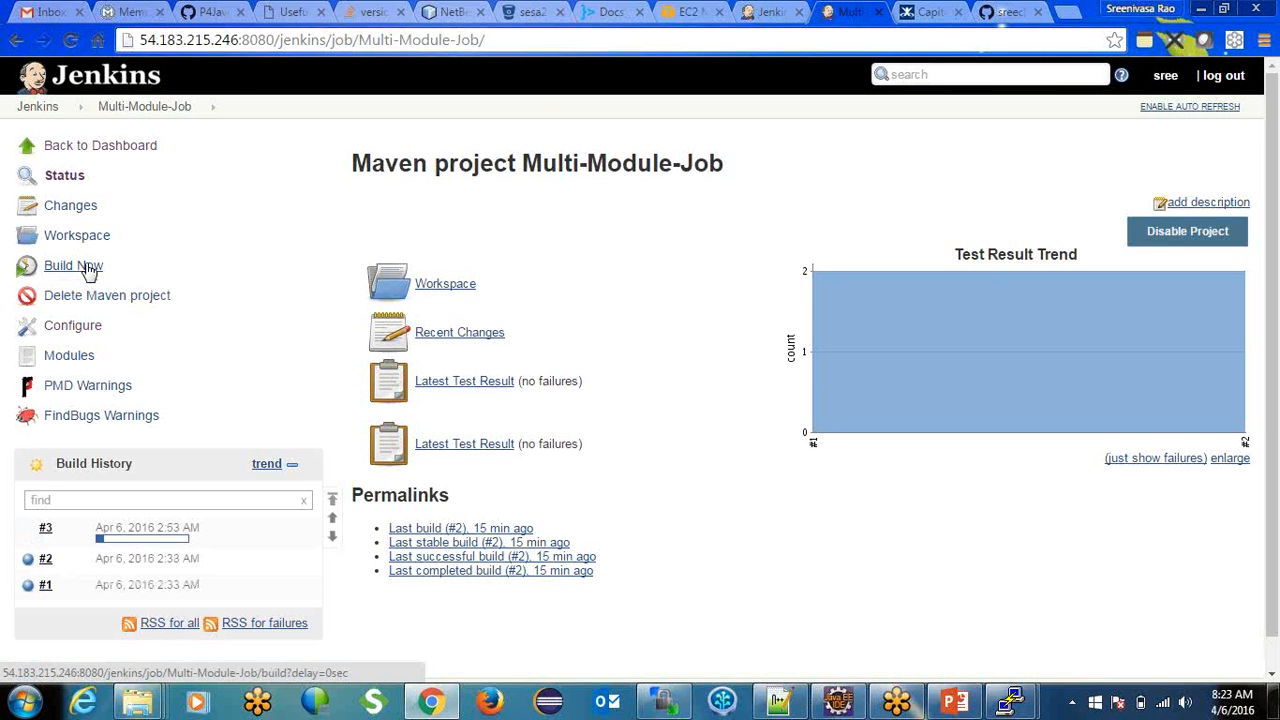
pyautogui.click(190, 532)
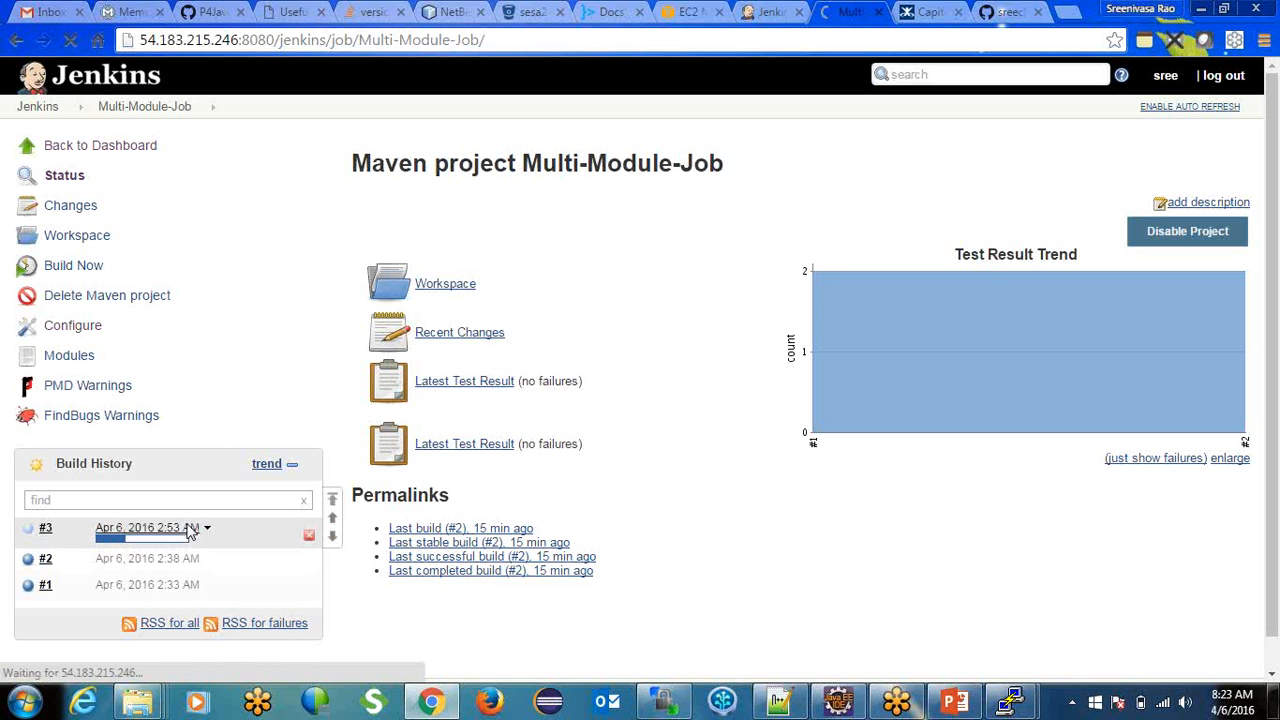
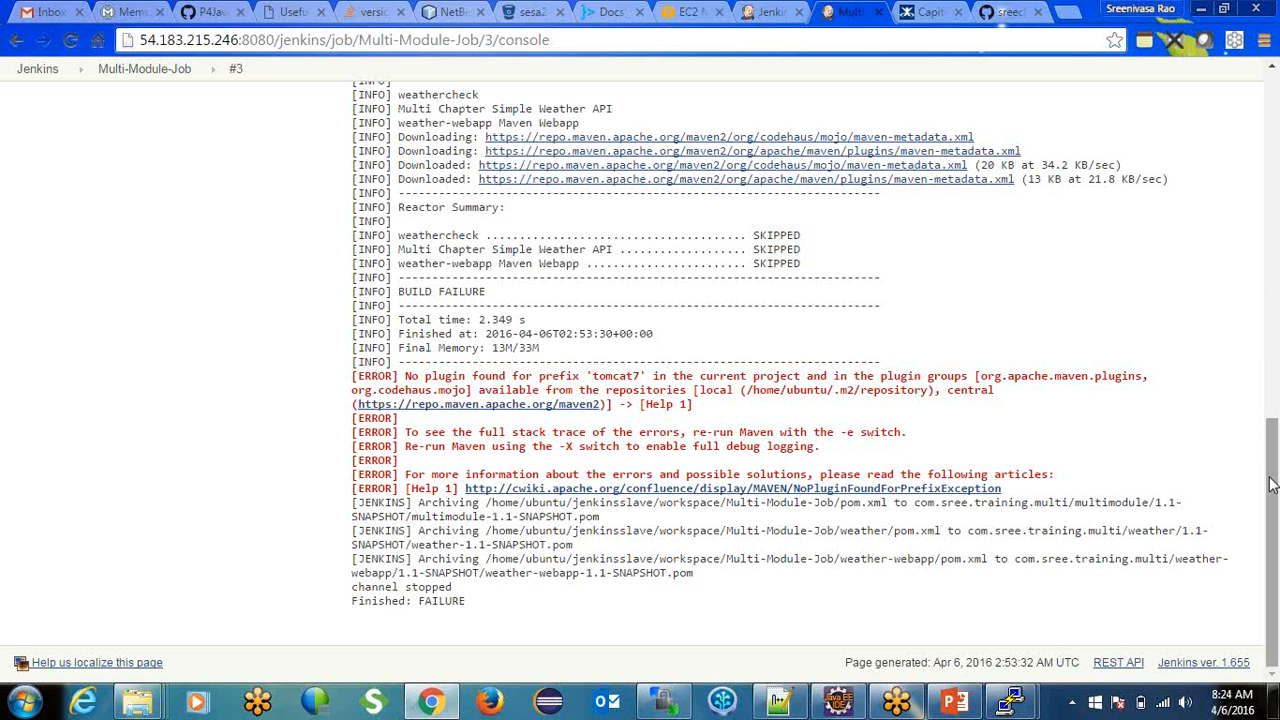
# Check the weather-webapp archive path in build #3's console, then return to the Multi-Module-Job page
pyautogui.moveTo(1272, 484)
pyautogui.mouseDown()
pyautogui.moveTo(1274, 463)
pyautogui.moveTo(1263, 498)
pyautogui.mouseUp()
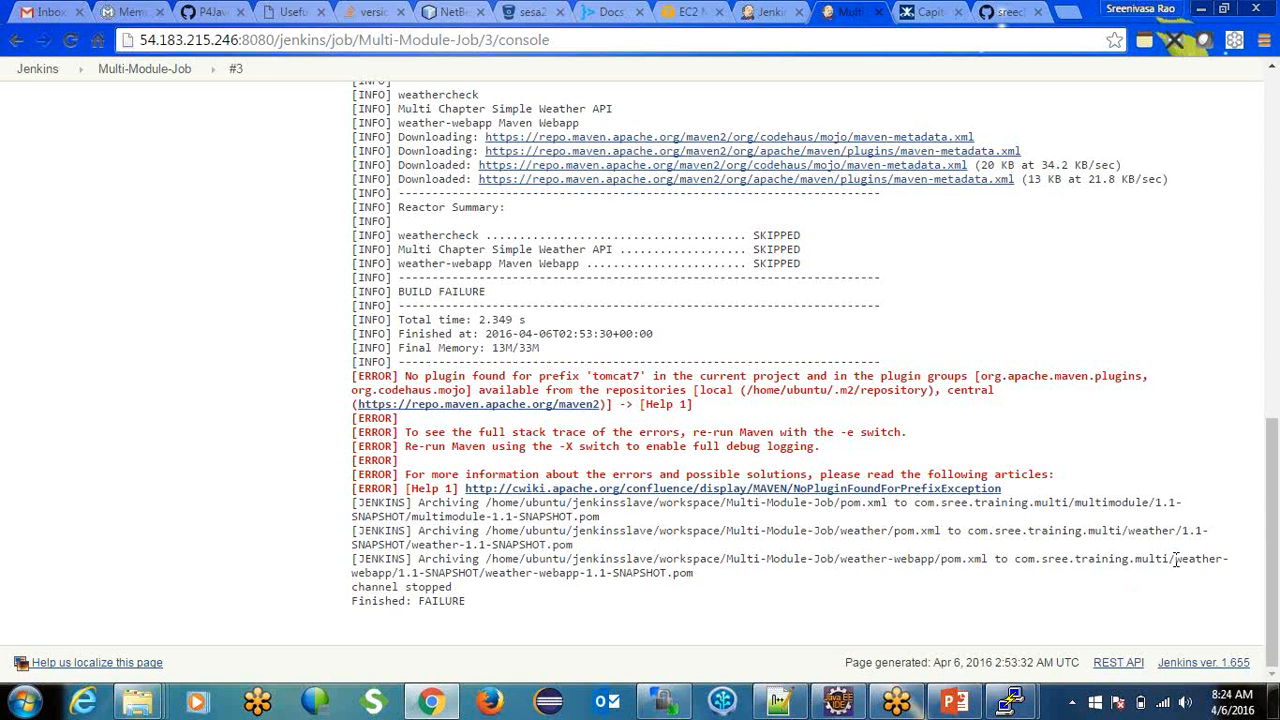
pyautogui.moveTo(1176, 560); pyautogui.dragTo(398, 574)
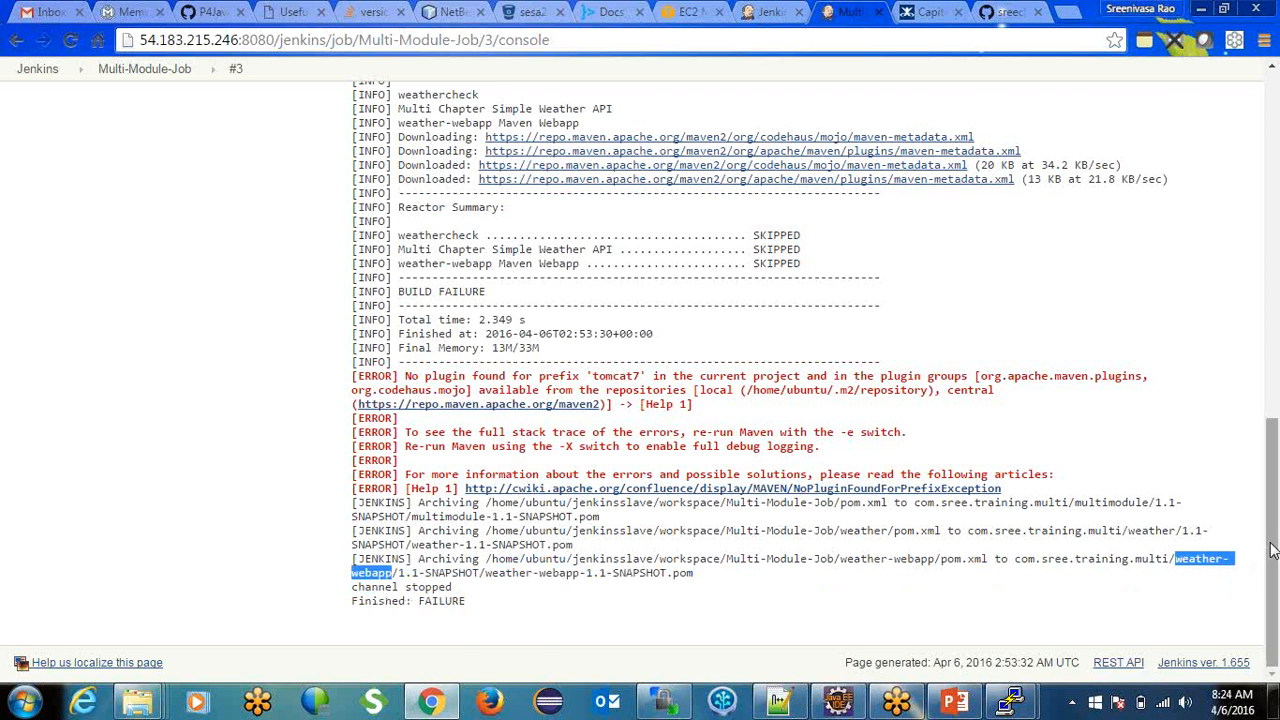
pyautogui.moveTo(1272, 546); pyautogui.dragTo(1276, 180)
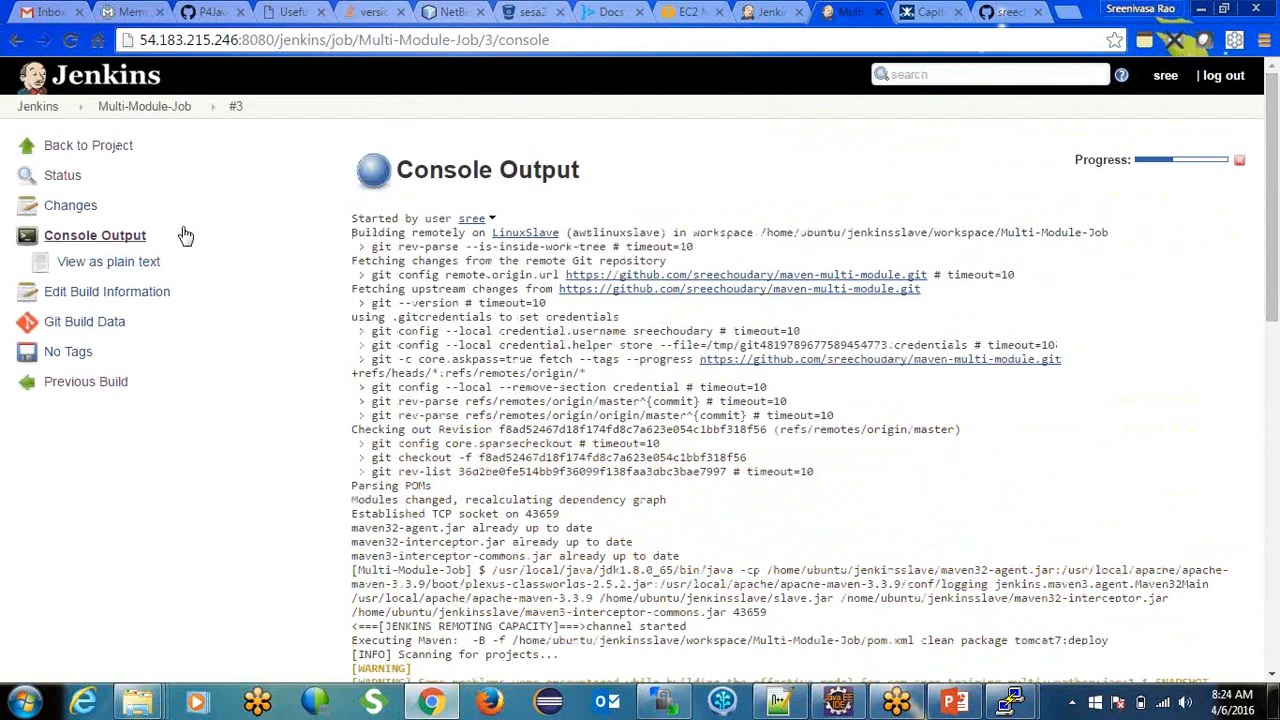
pyautogui.click(165, 108)
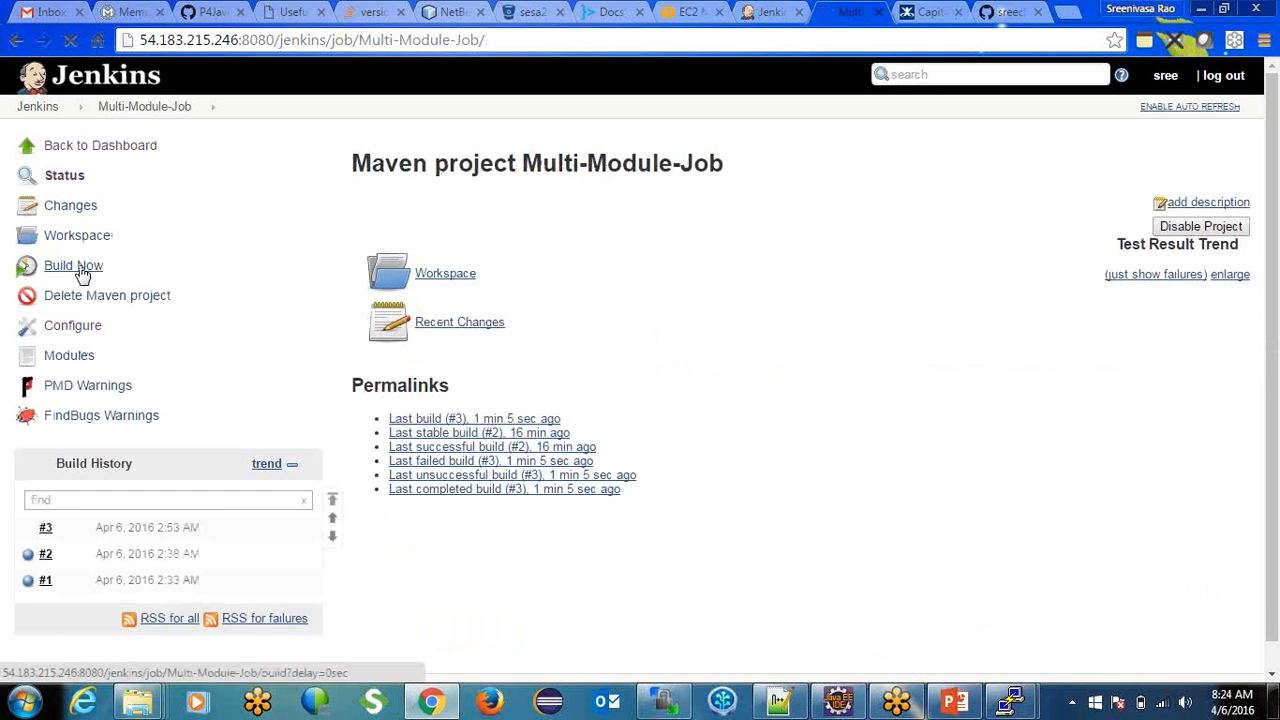
# Insert -pl=weather-webapp before tomcat7:deploy in the Maven goals and save the job
pyautogui.click(77, 331)
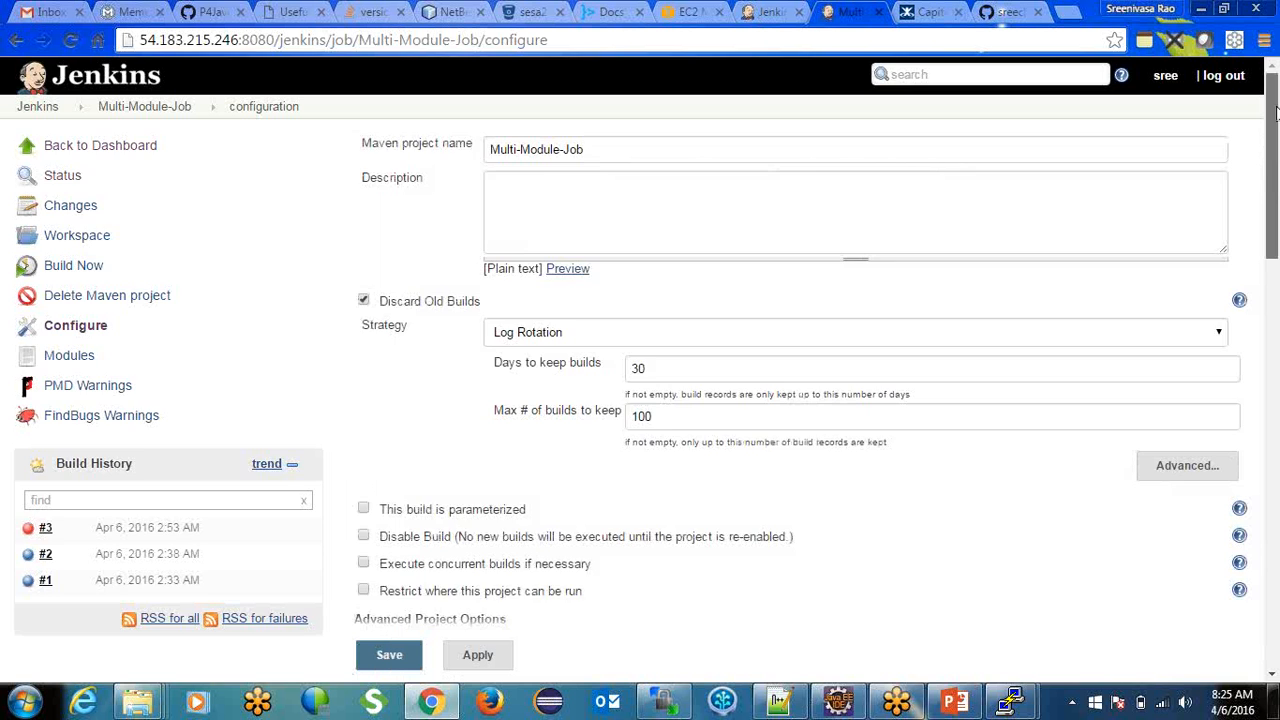
pyautogui.moveTo(1273, 170); pyautogui.dragTo(1277, 428)
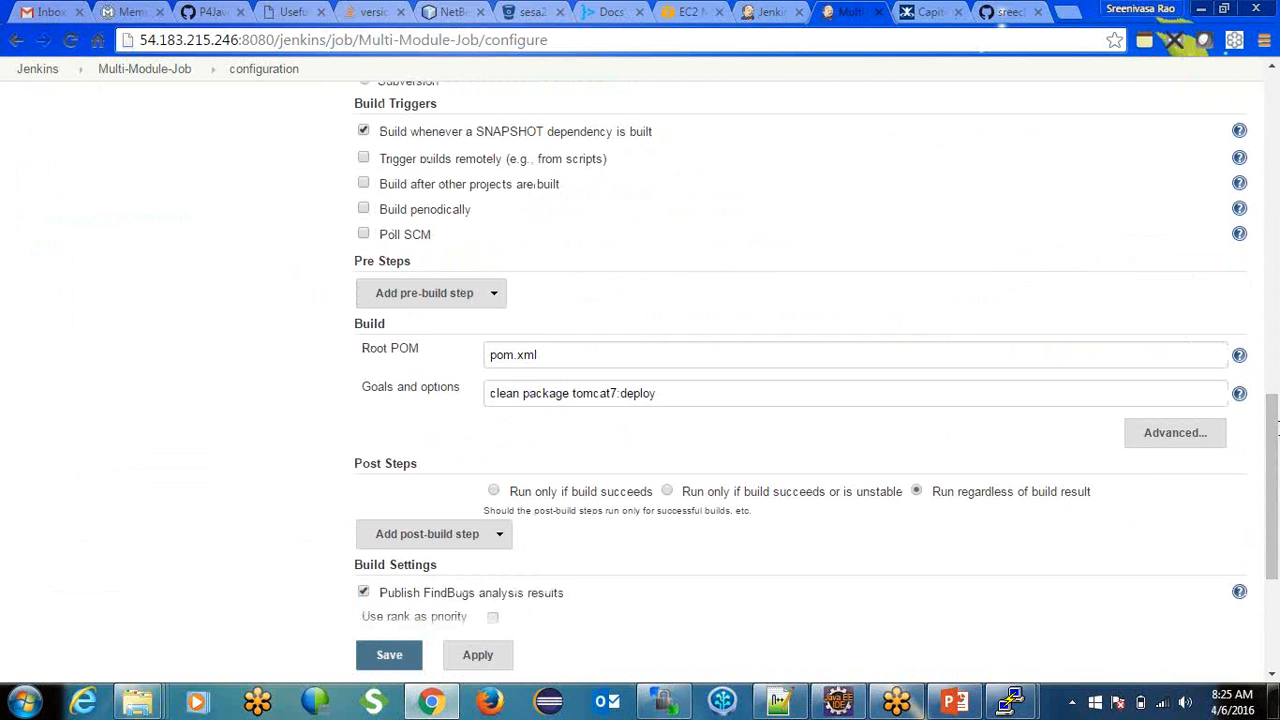
pyautogui.click(576, 394)
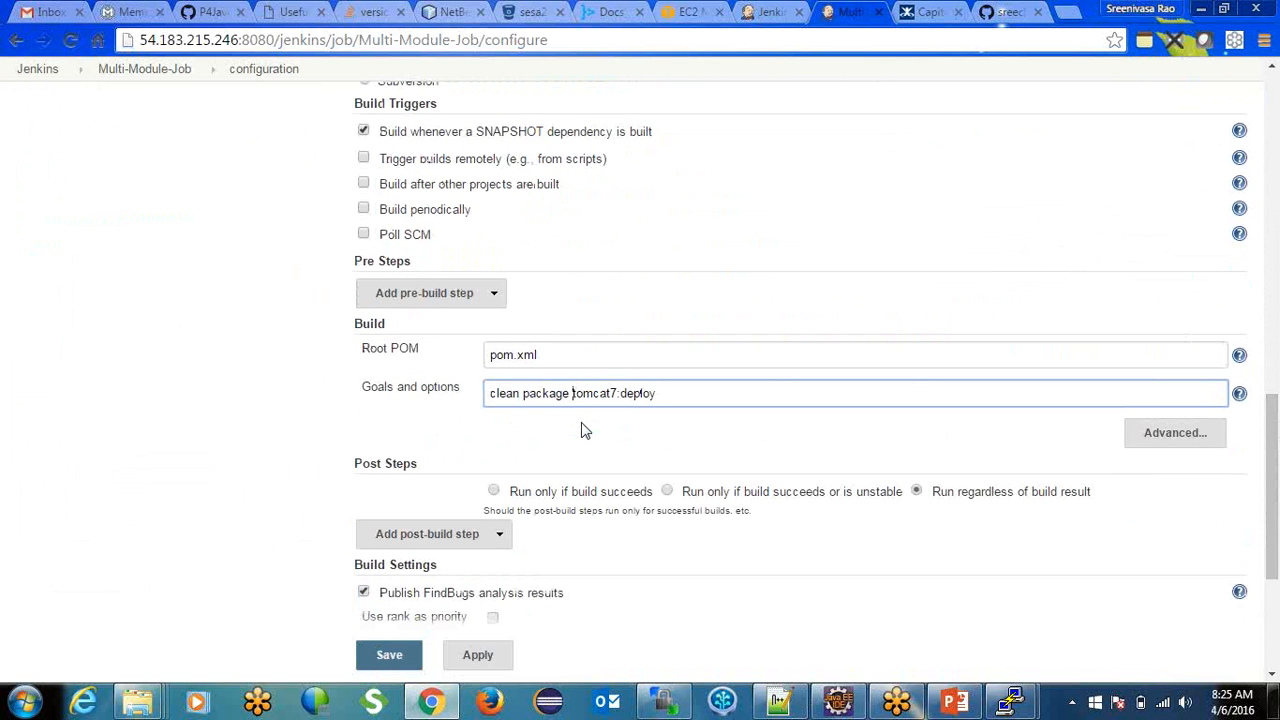
pyautogui.write('-pl')
pyautogui.press('BackSpace')
pyautogui.write('=')
pyautogui.write('weather-webapp')
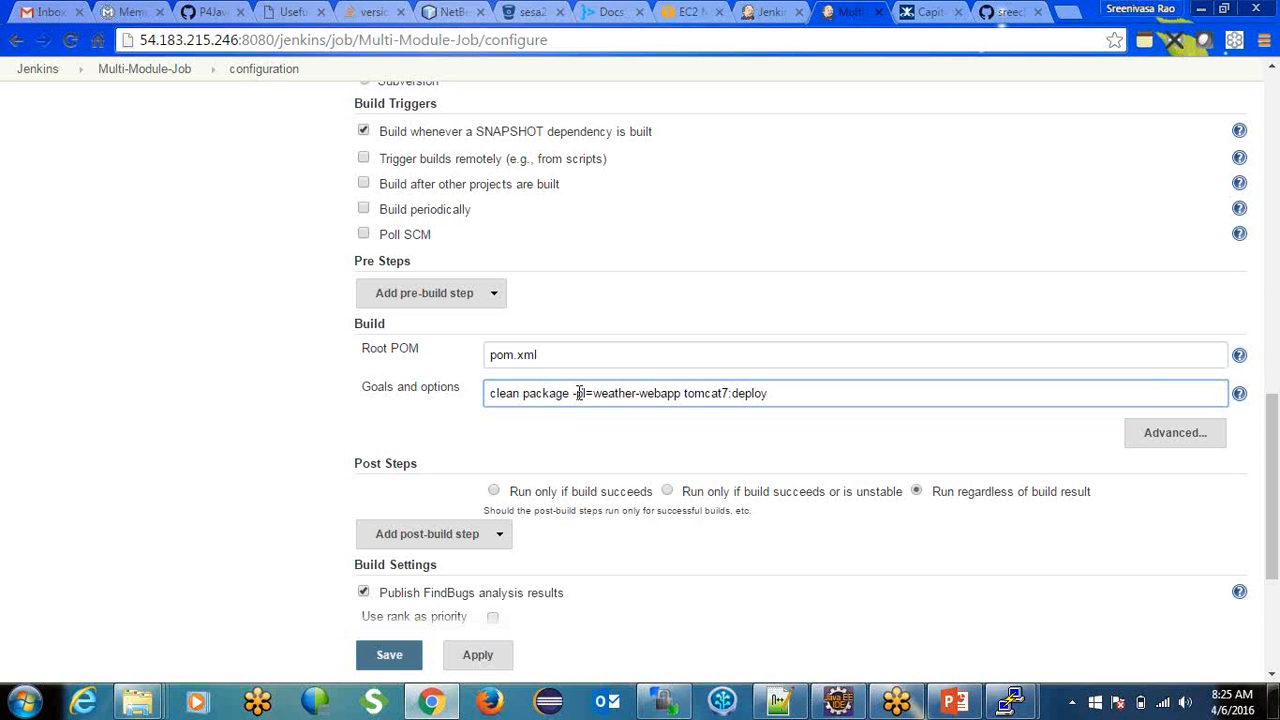
pyautogui.click(389, 657)
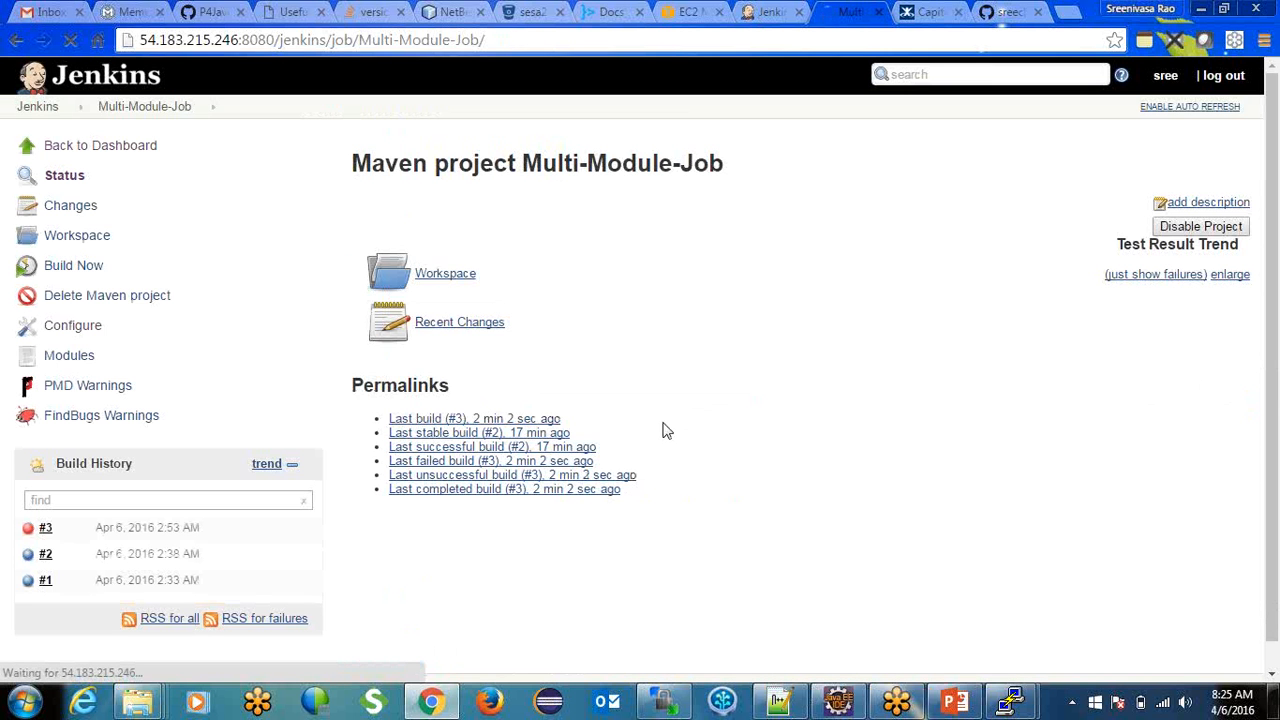
# Start build #4 and open its Console Output from the Build History dropdown
pyautogui.click(67, 269)
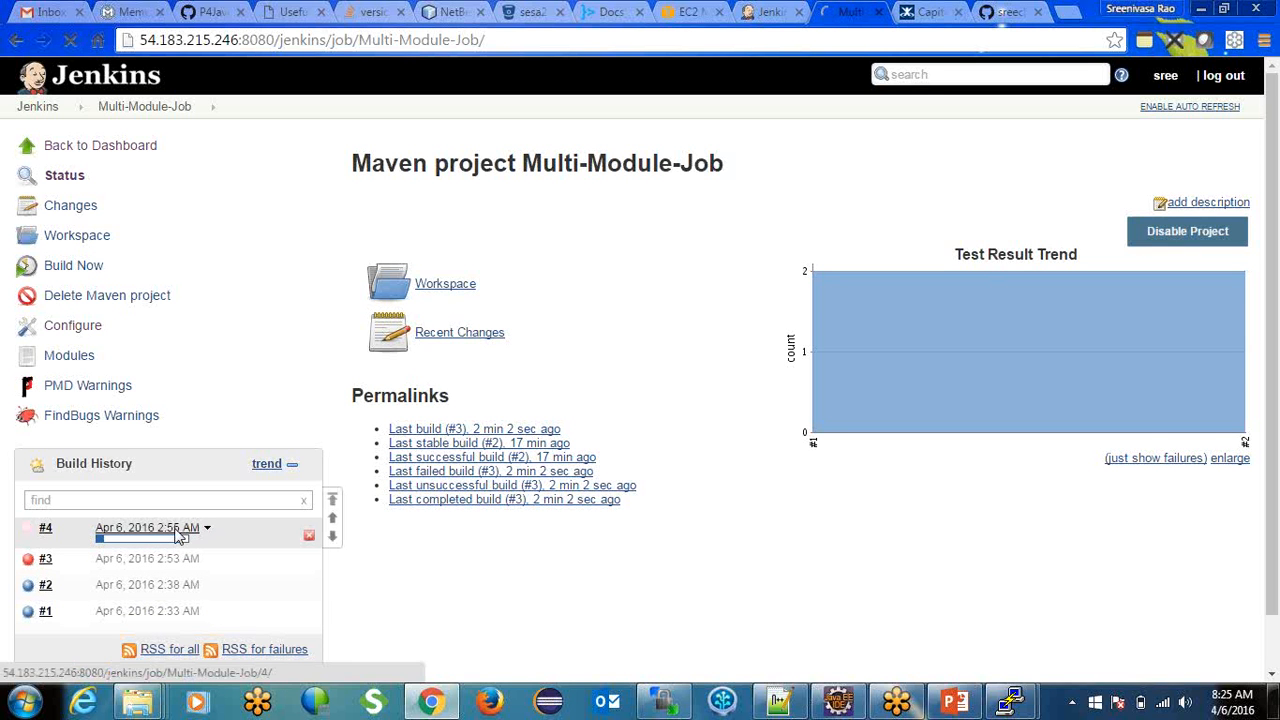
pyautogui.click(178, 537)
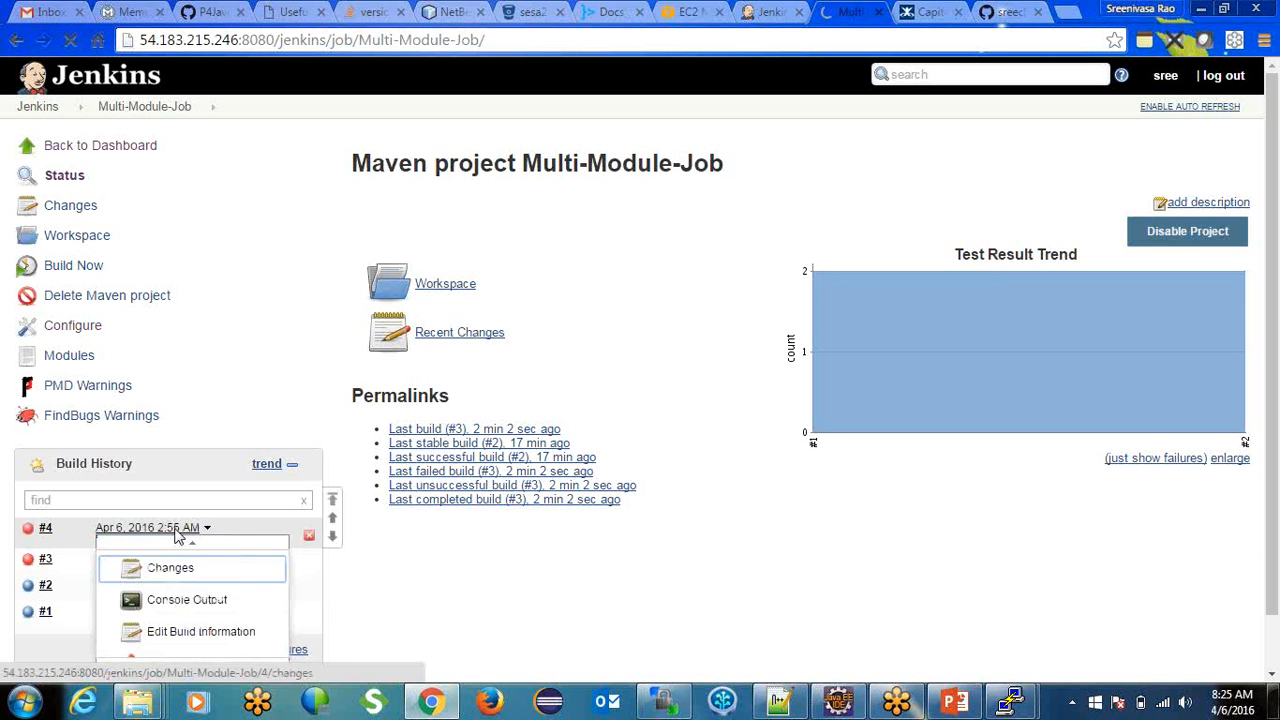
pyautogui.click(177, 602)
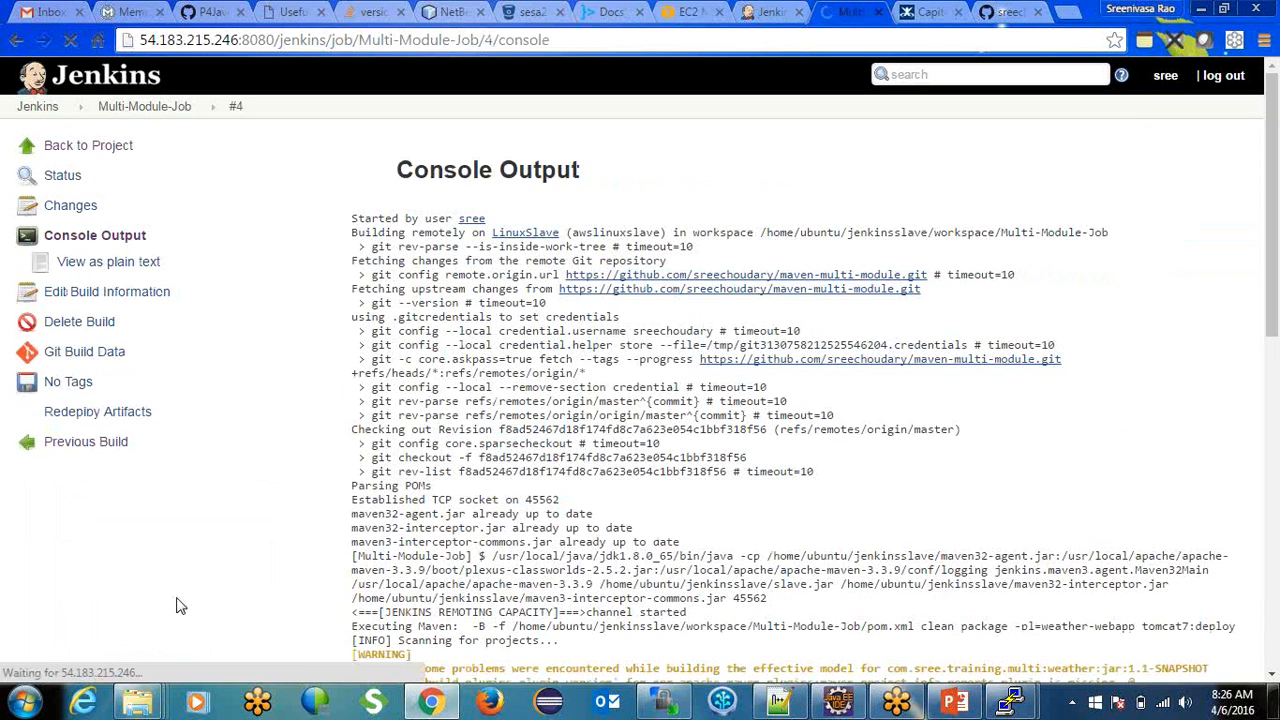
# Find the missing weather artifact error in build #4's log, then return to the Multi-Module-Job page
pyautogui.scroll(-4, 1270, 563)
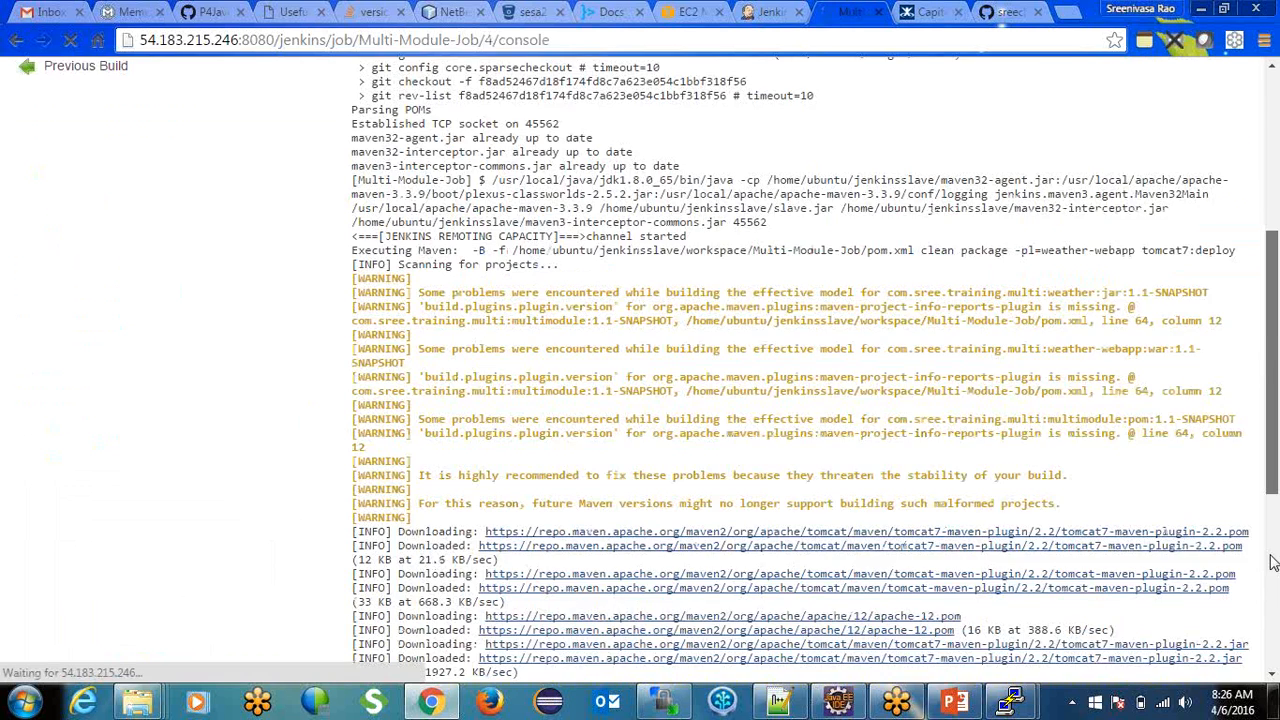
pyautogui.scroll(-5, 1270, 563)
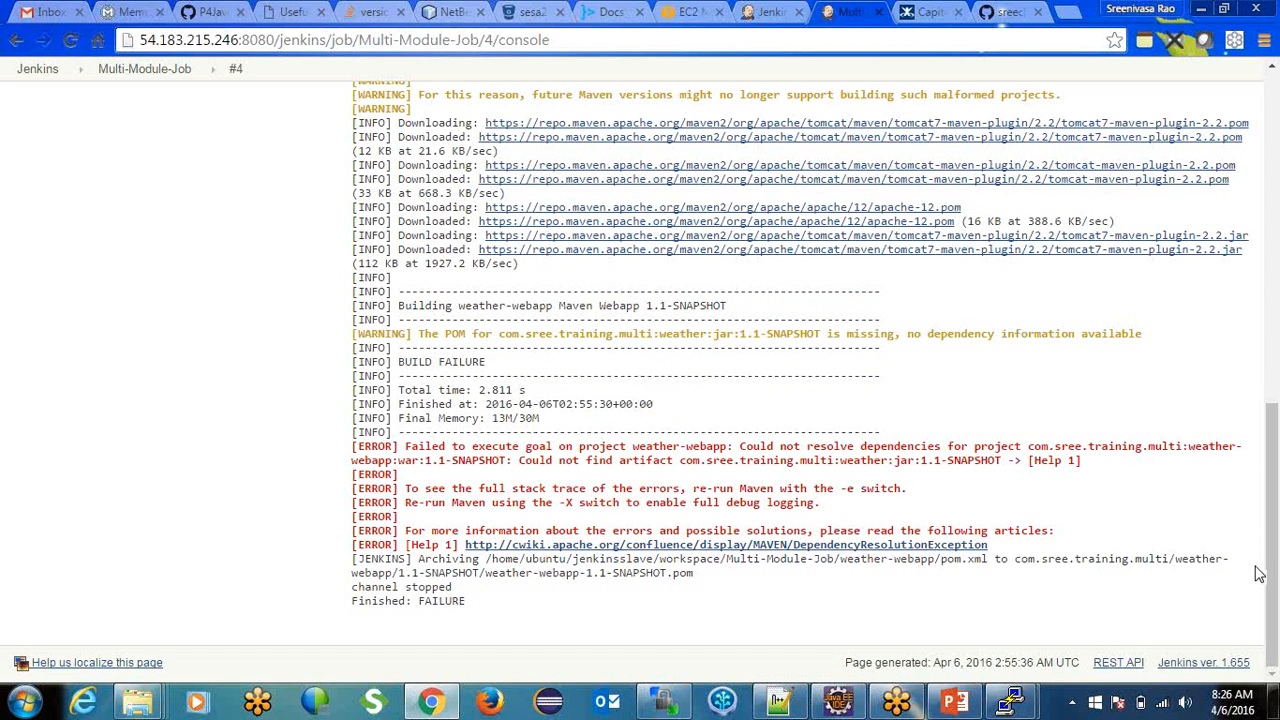
pyautogui.moveTo(1272, 574); pyautogui.dragTo(1273, 499)
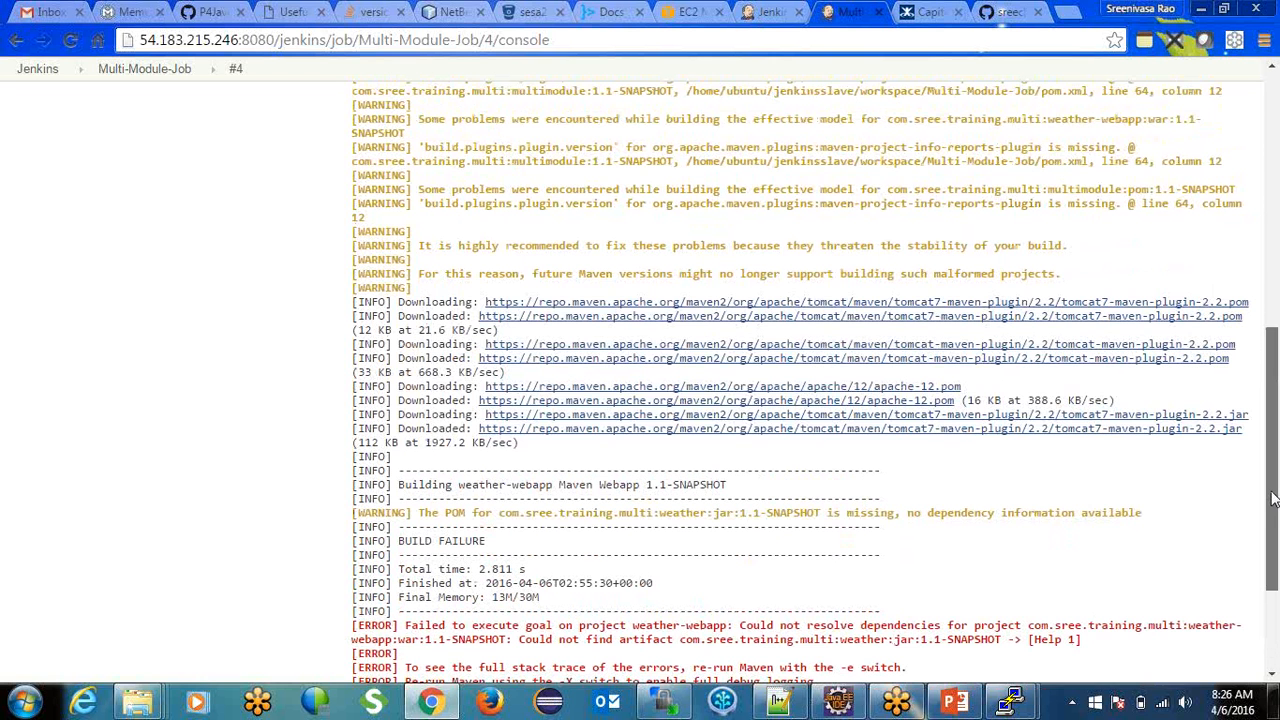
pyautogui.moveTo(1273, 499); pyautogui.dragTo(1268, 548)
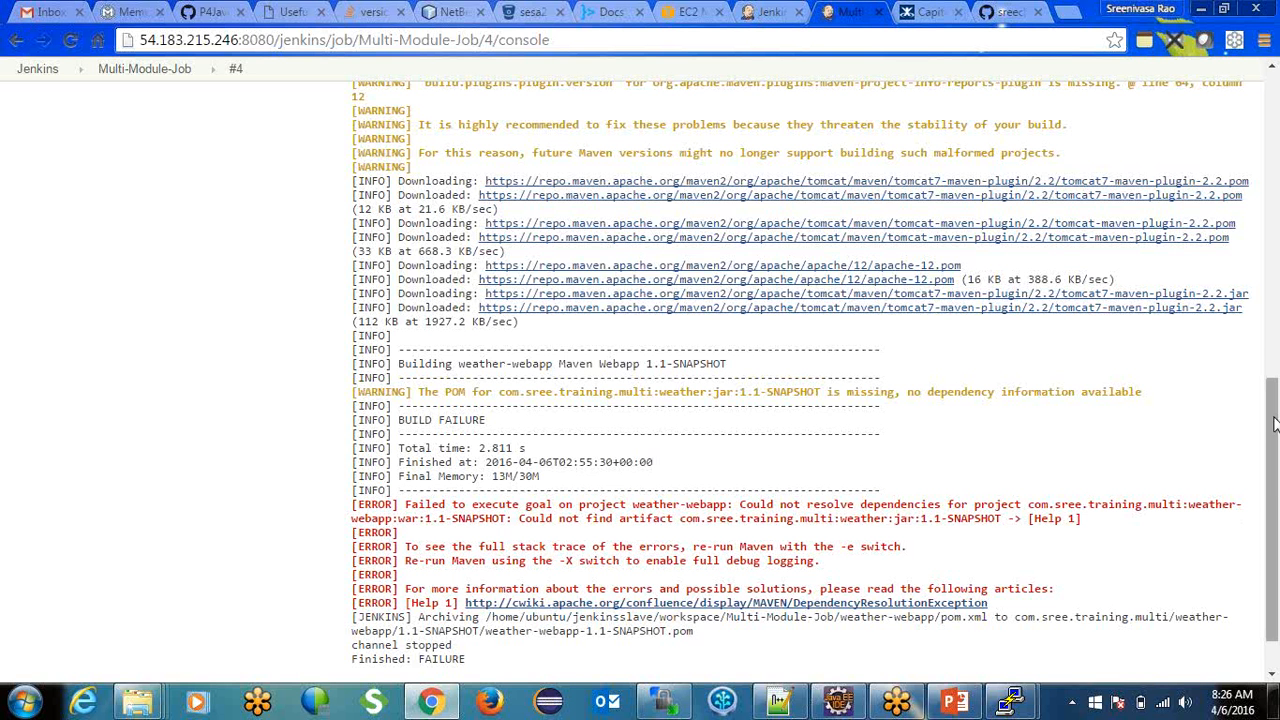
pyautogui.moveTo(1274, 424); pyautogui.dragTo(1274, 460)
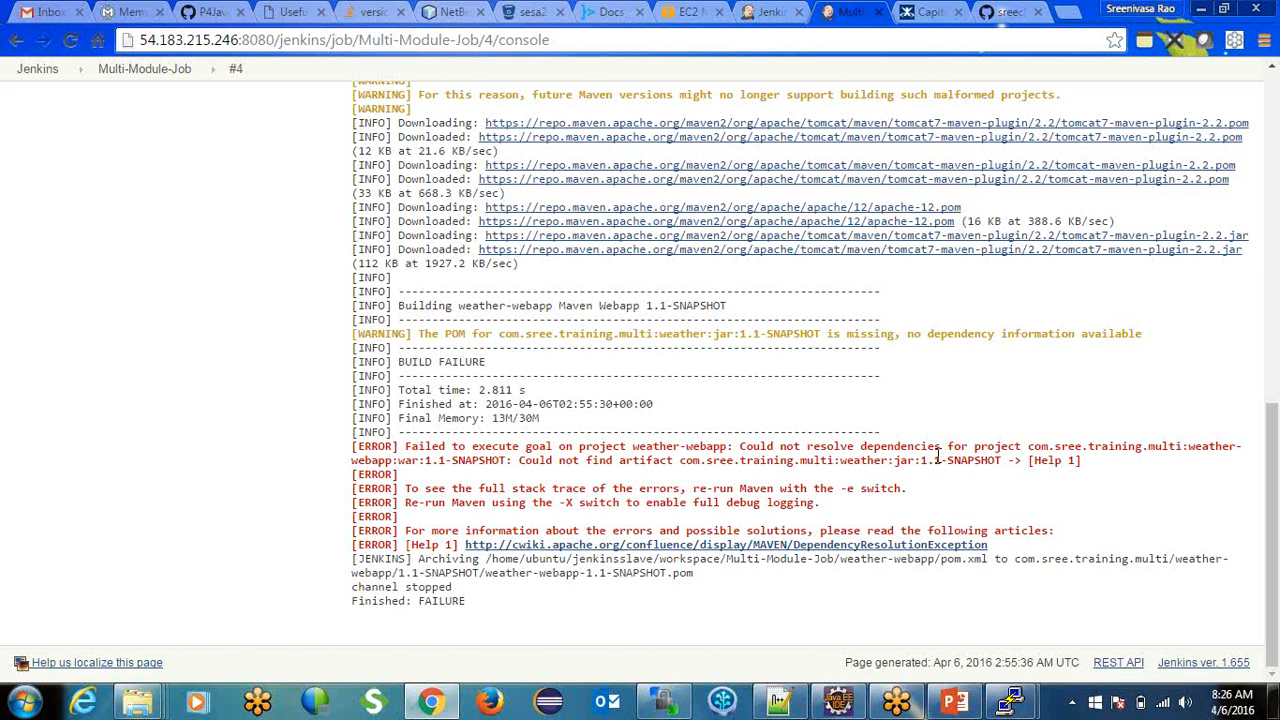
pyautogui.moveTo(681, 460); pyautogui.dragTo(889, 460)
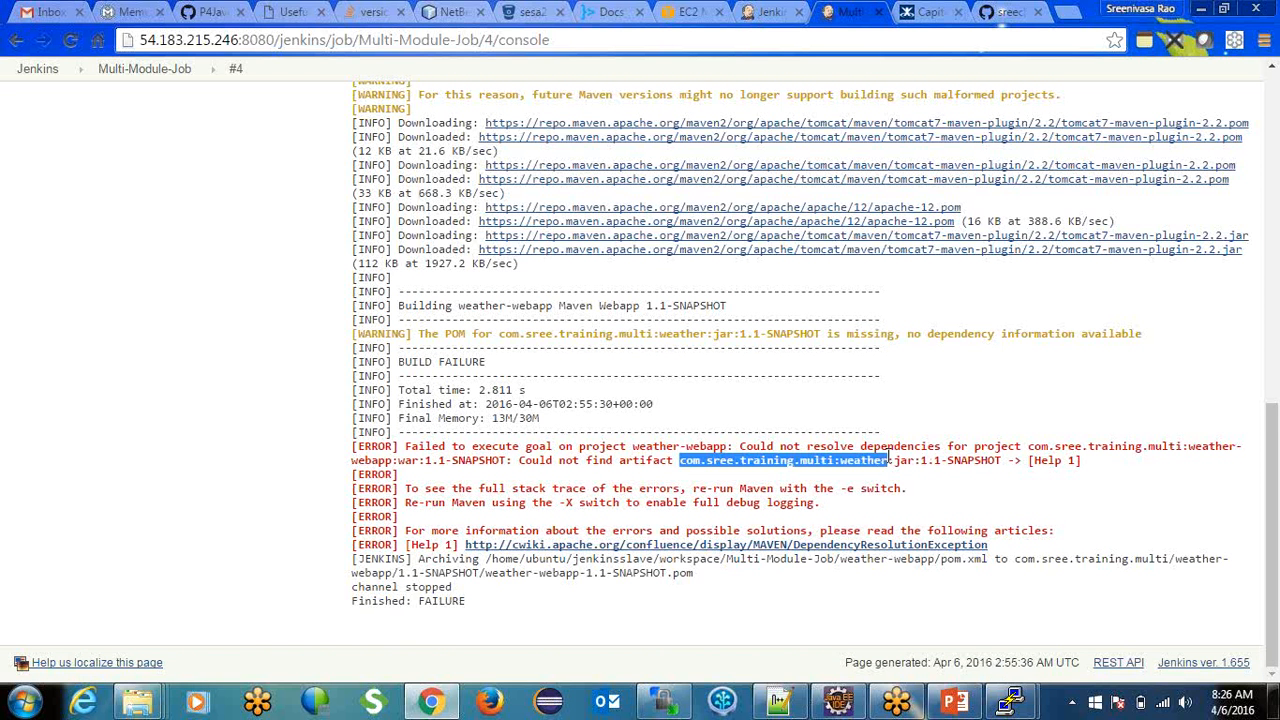
pyautogui.click(907, 490)
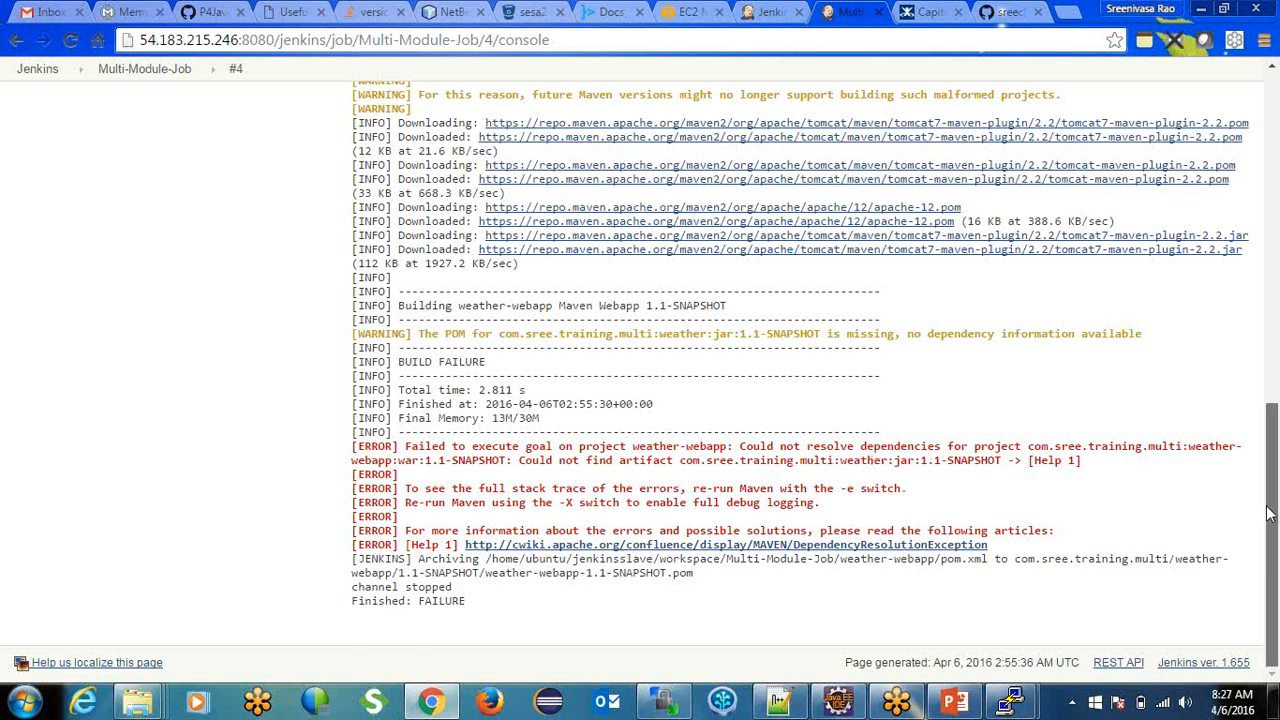
pyautogui.moveTo(1266, 514); pyautogui.dragTo(1266, 184)
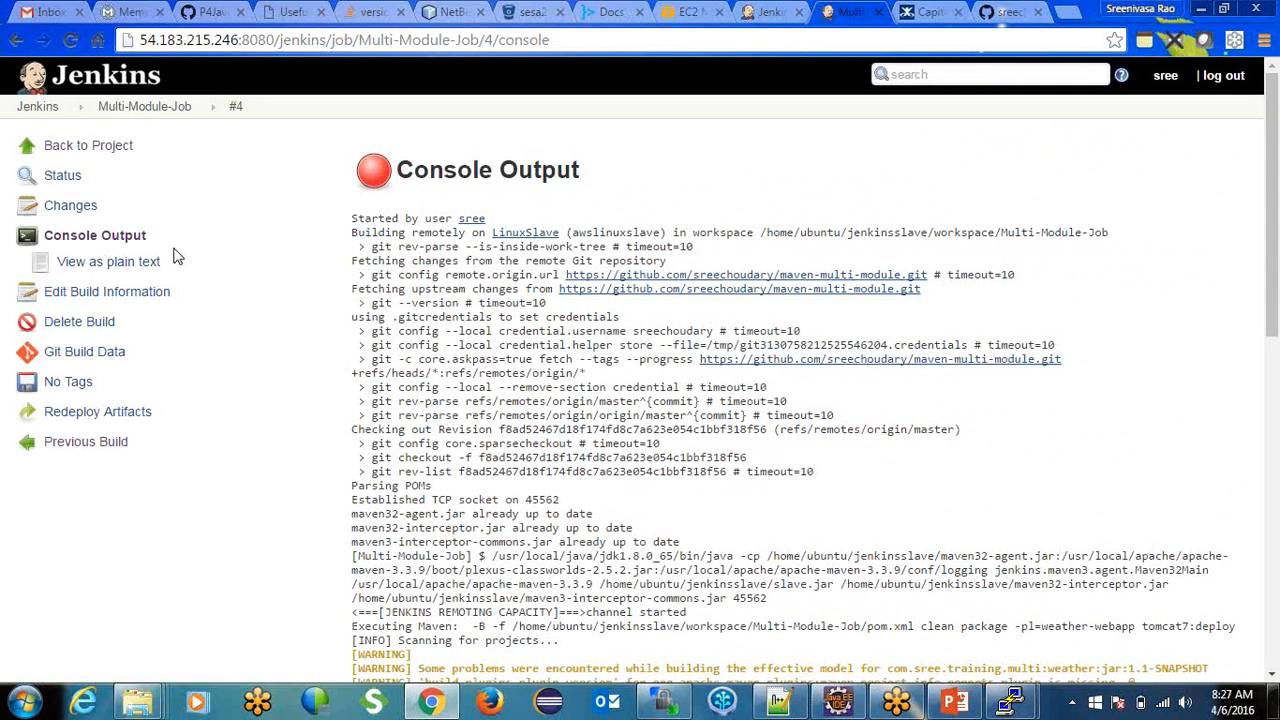
pyautogui.click(148, 110)
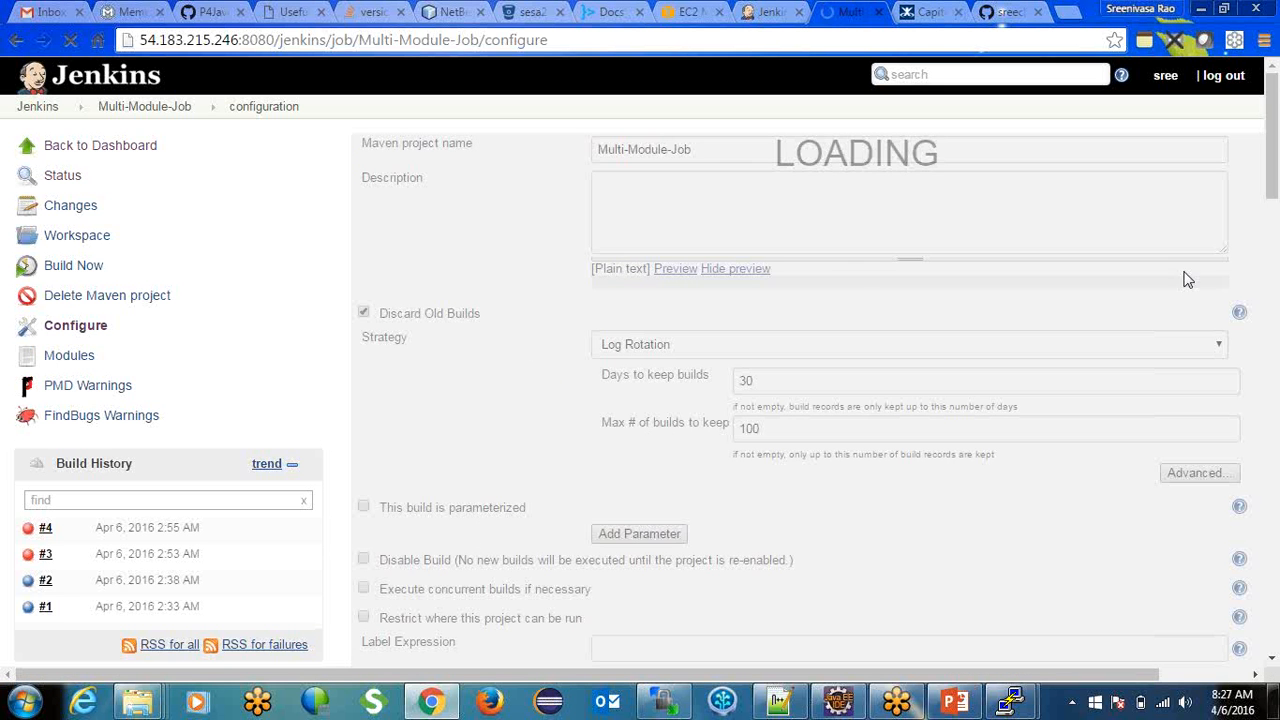
# Delete '-pl=weather-webapp tomcat7:deploy' from the goals, keeping 'clean package', and save
pyautogui.click(1274, 290)
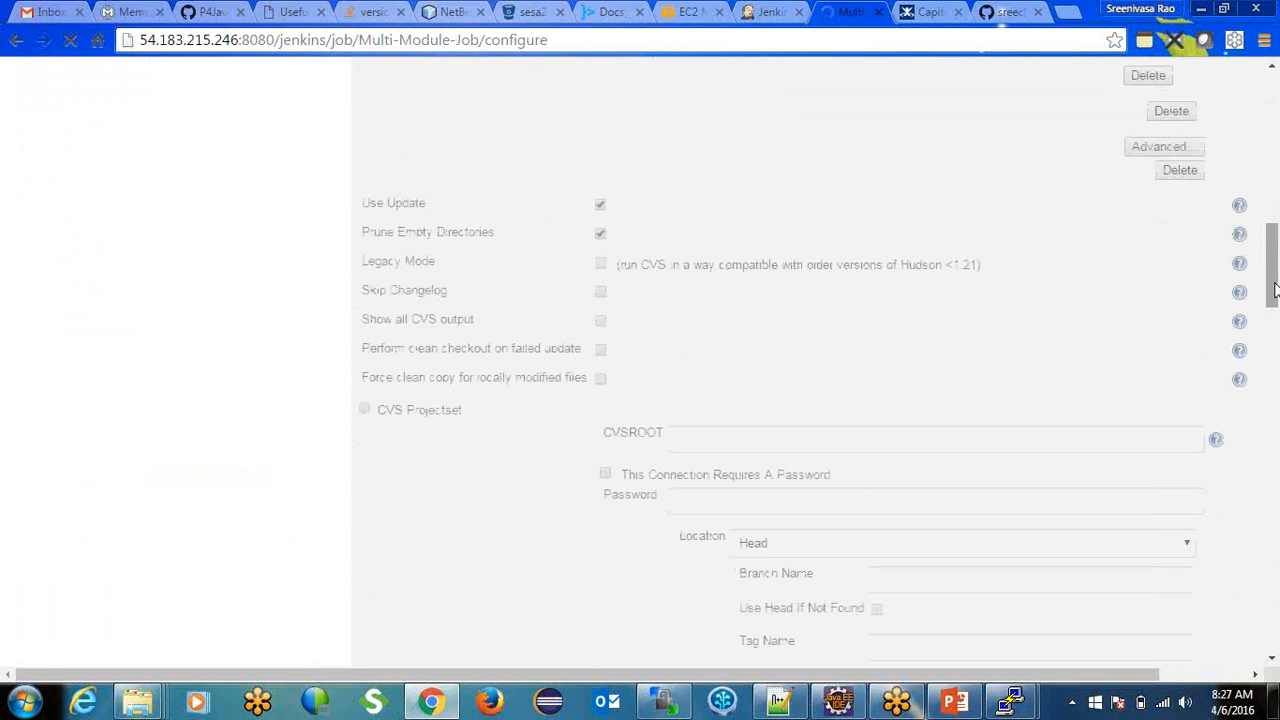
pyautogui.moveTo(1274, 290); pyautogui.dragTo(1276, 428)
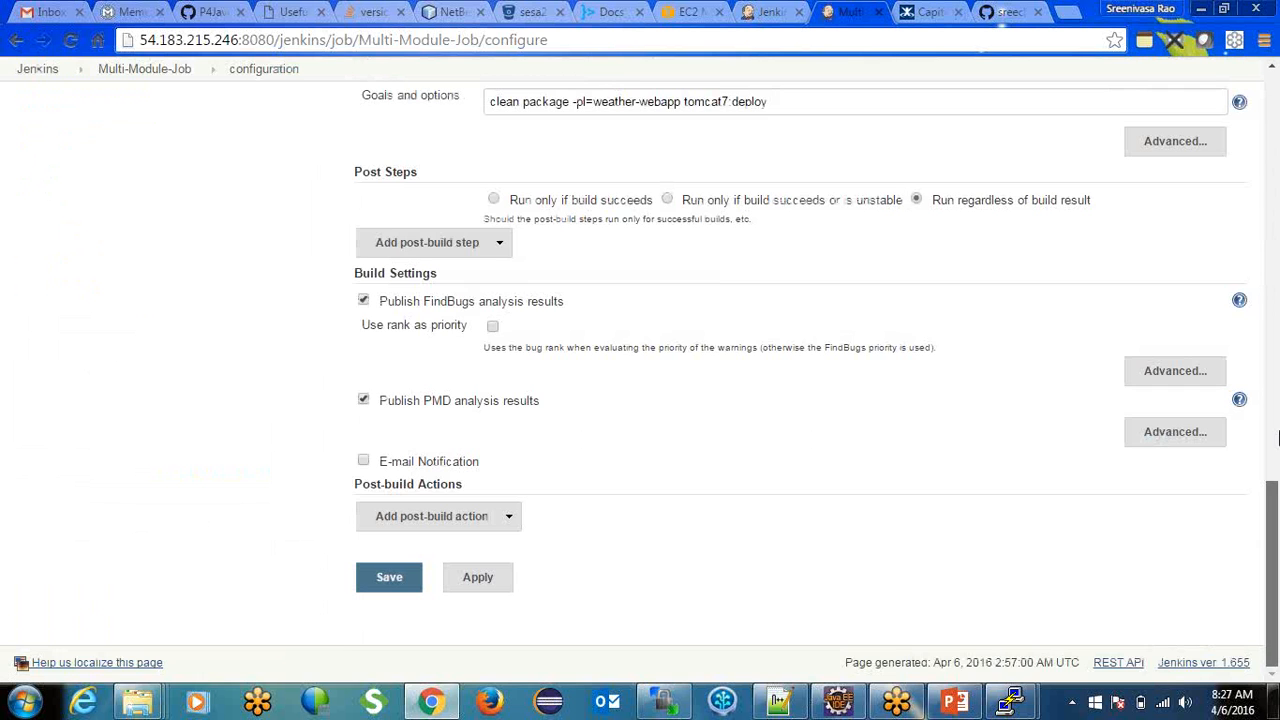
pyautogui.click(1275, 446)
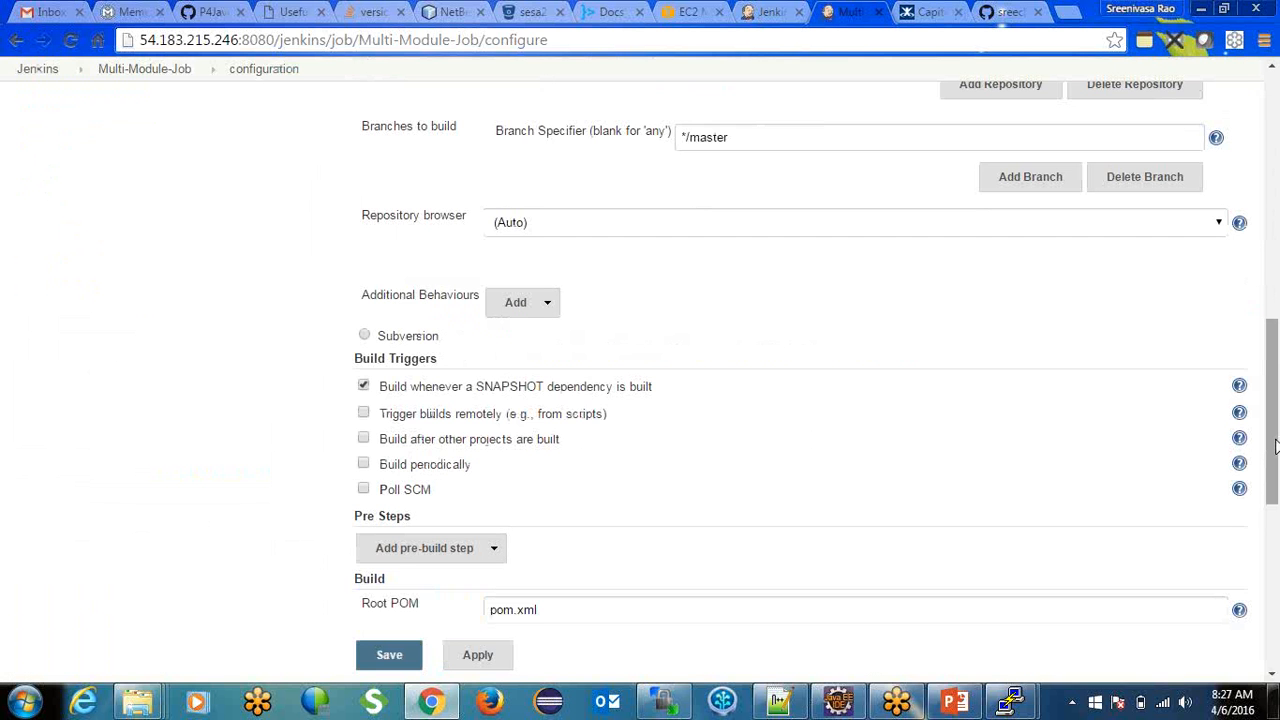
pyautogui.moveTo(1275, 446); pyautogui.dragTo(1273, 400)
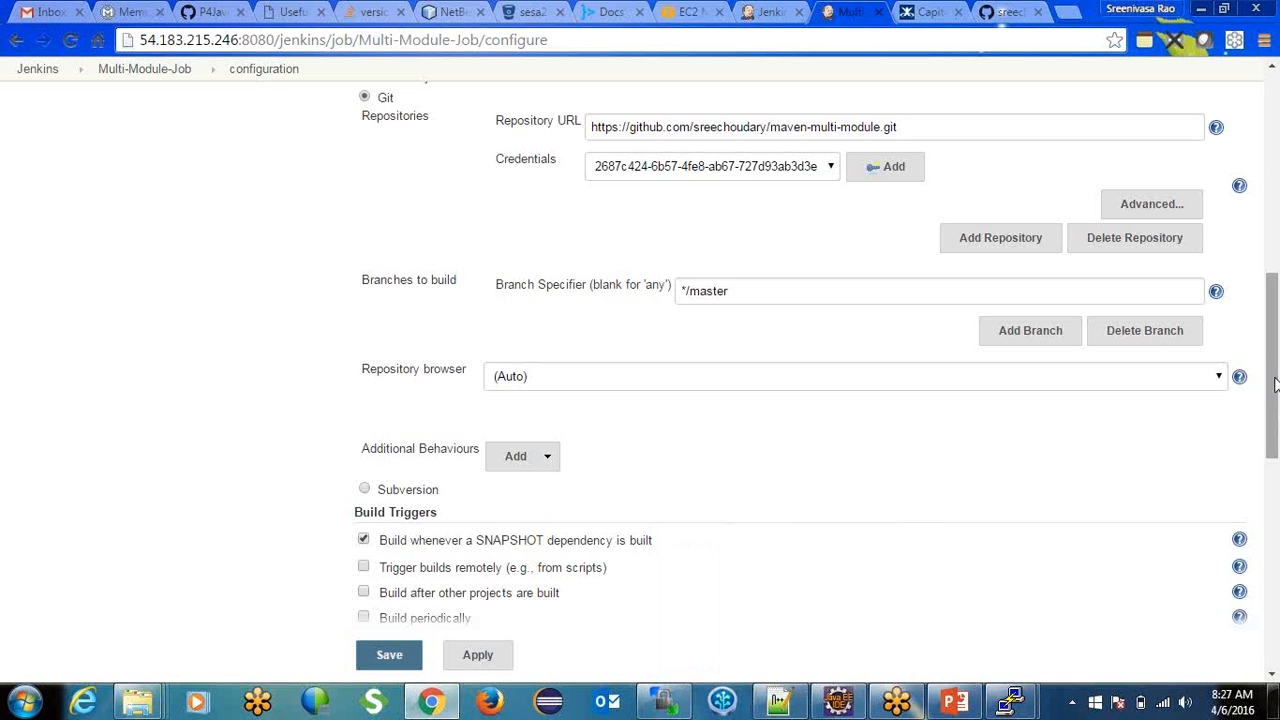
pyautogui.moveTo(1275, 355); pyautogui.dragTo(1275, 476)
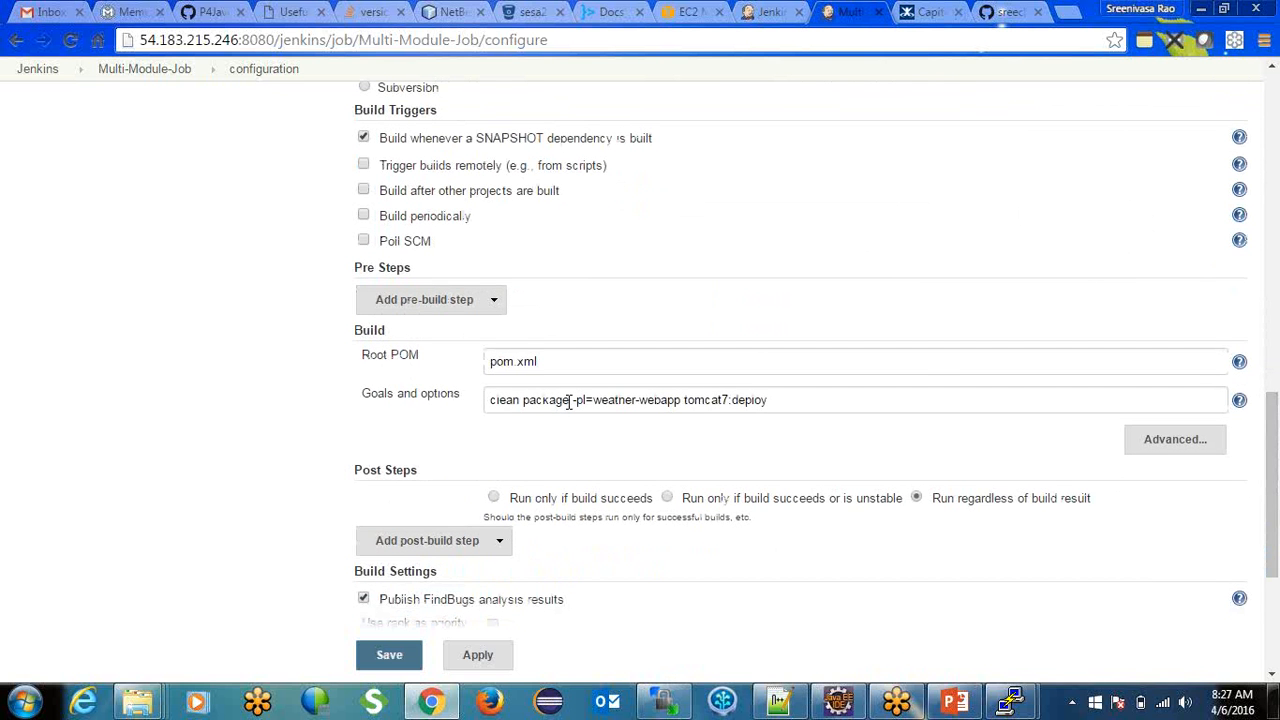
pyautogui.moveTo(571, 400); pyautogui.dragTo(784, 400)
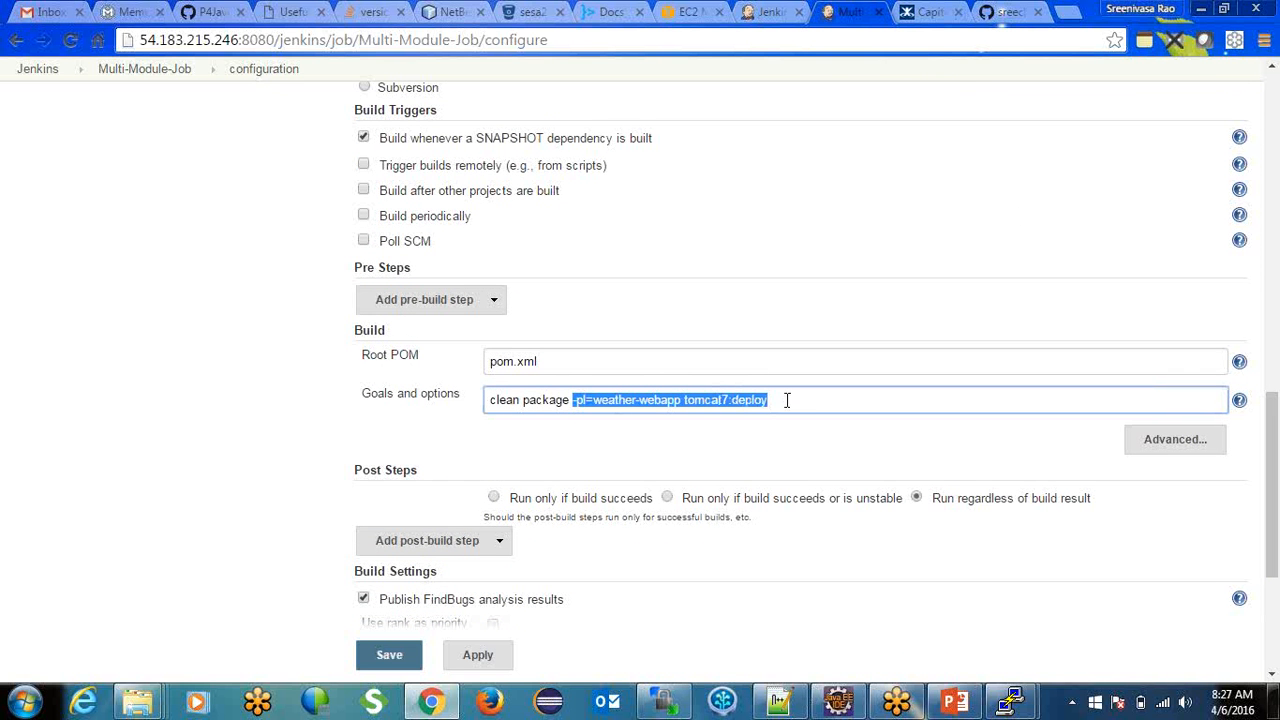
pyautogui.click(668, 400)
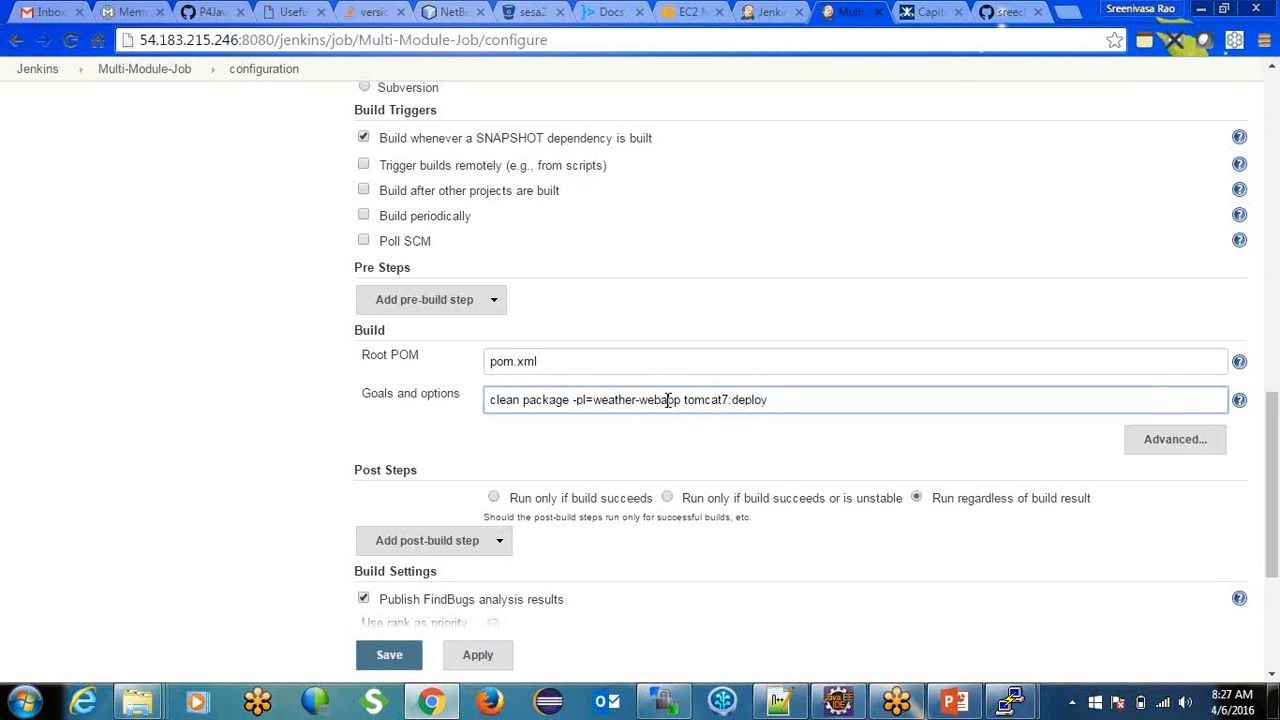
pyautogui.moveTo(777, 400); pyautogui.dragTo(575, 394)
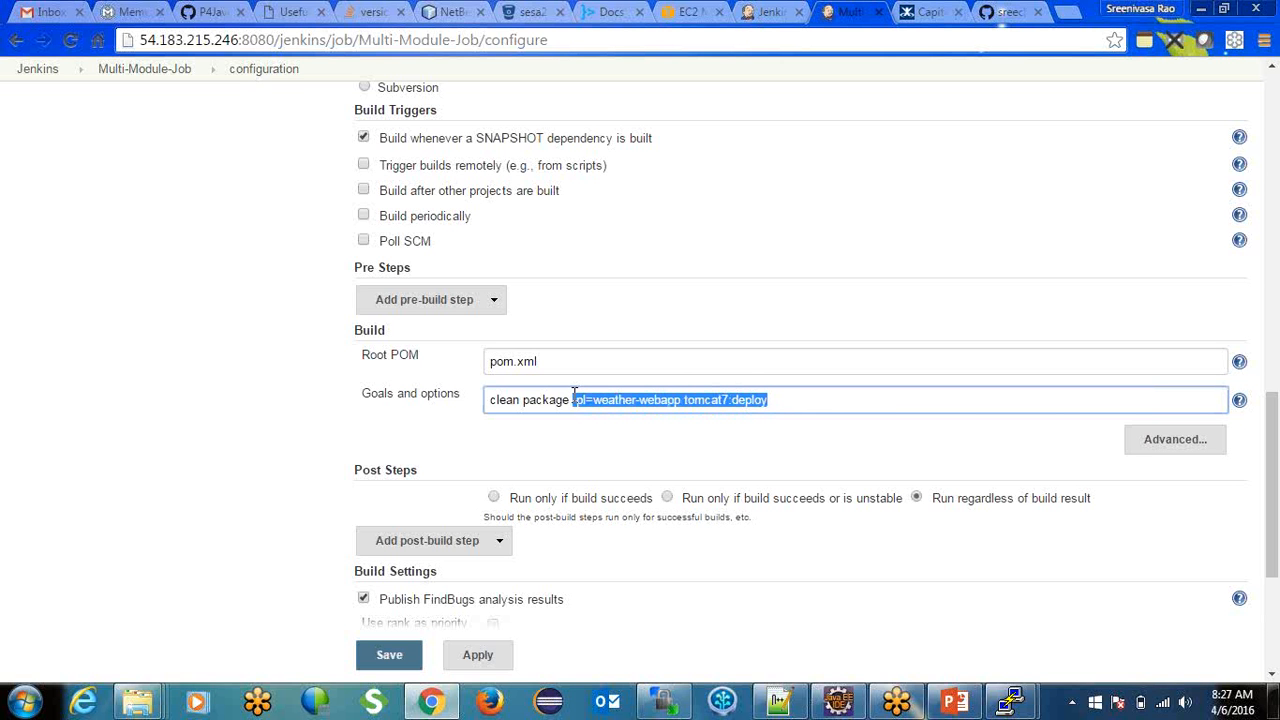
pyautogui.press('BackSpace')
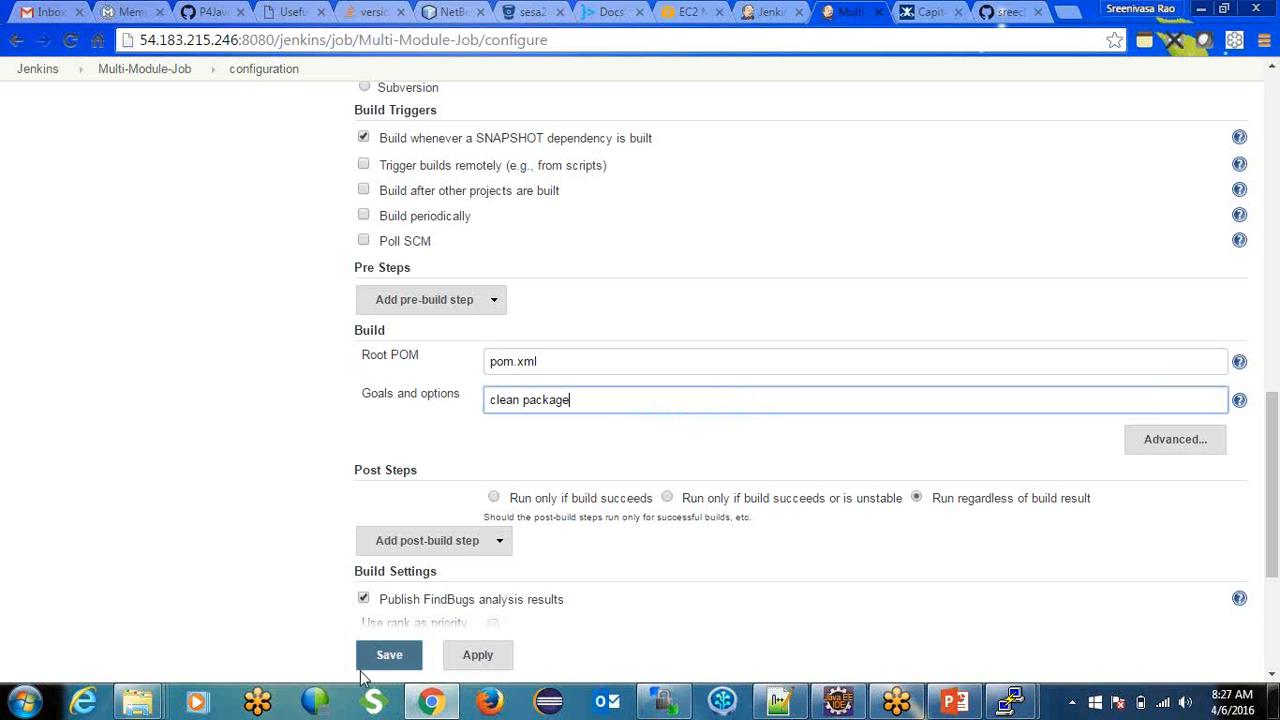
pyautogui.click(390, 655)
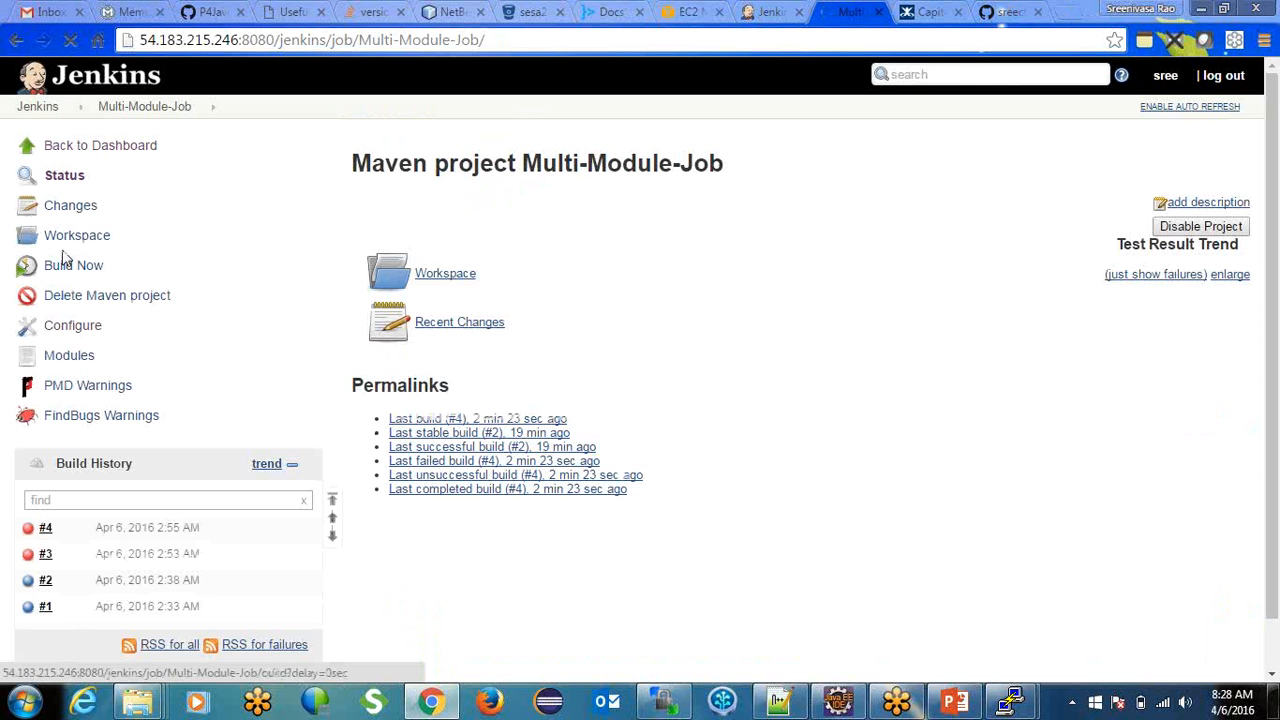
# Run build #5, confirm Finished: SUCCESS in its console, then open the job's Configure page
pyautogui.click(79, 270)
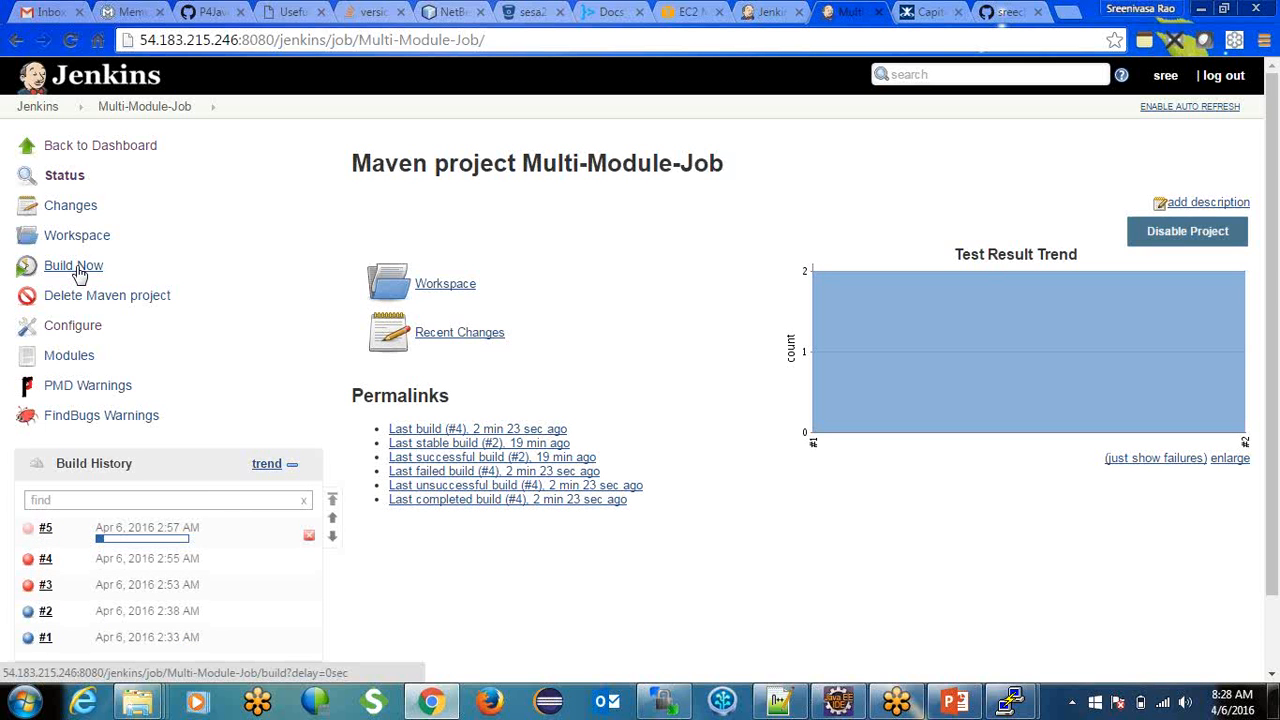
pyautogui.click(180, 533)
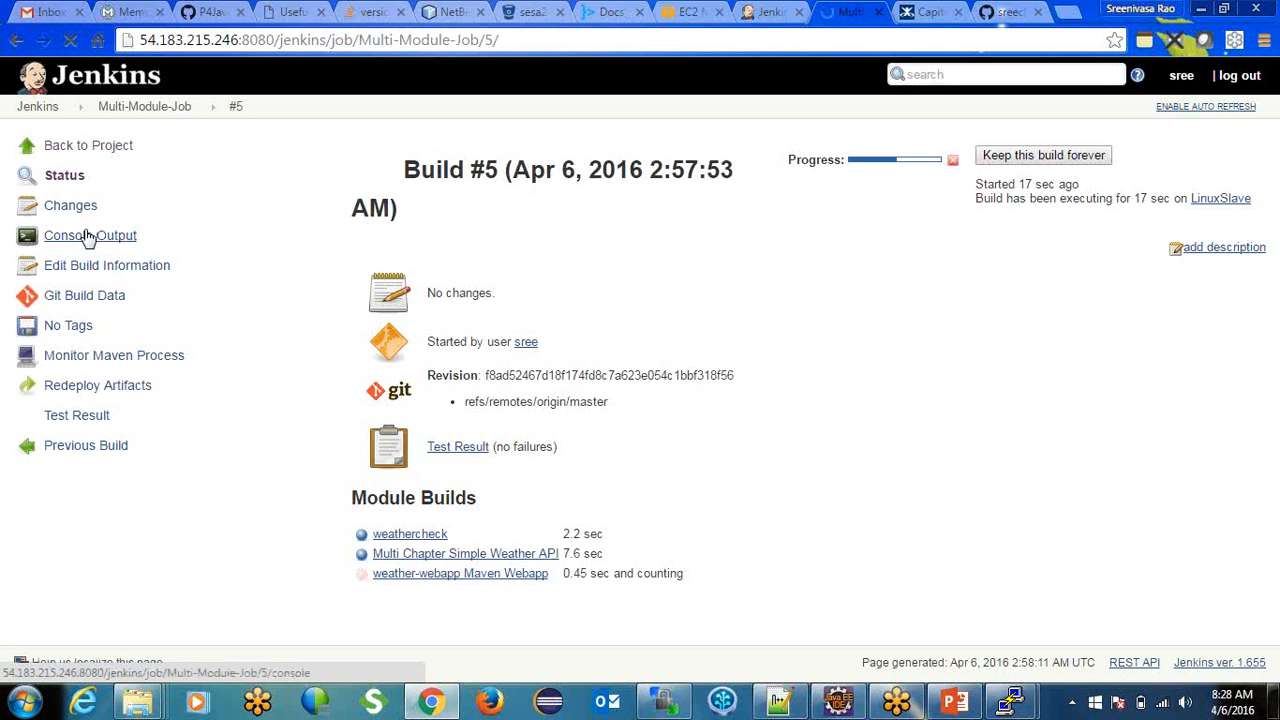
pyautogui.click(88, 236)
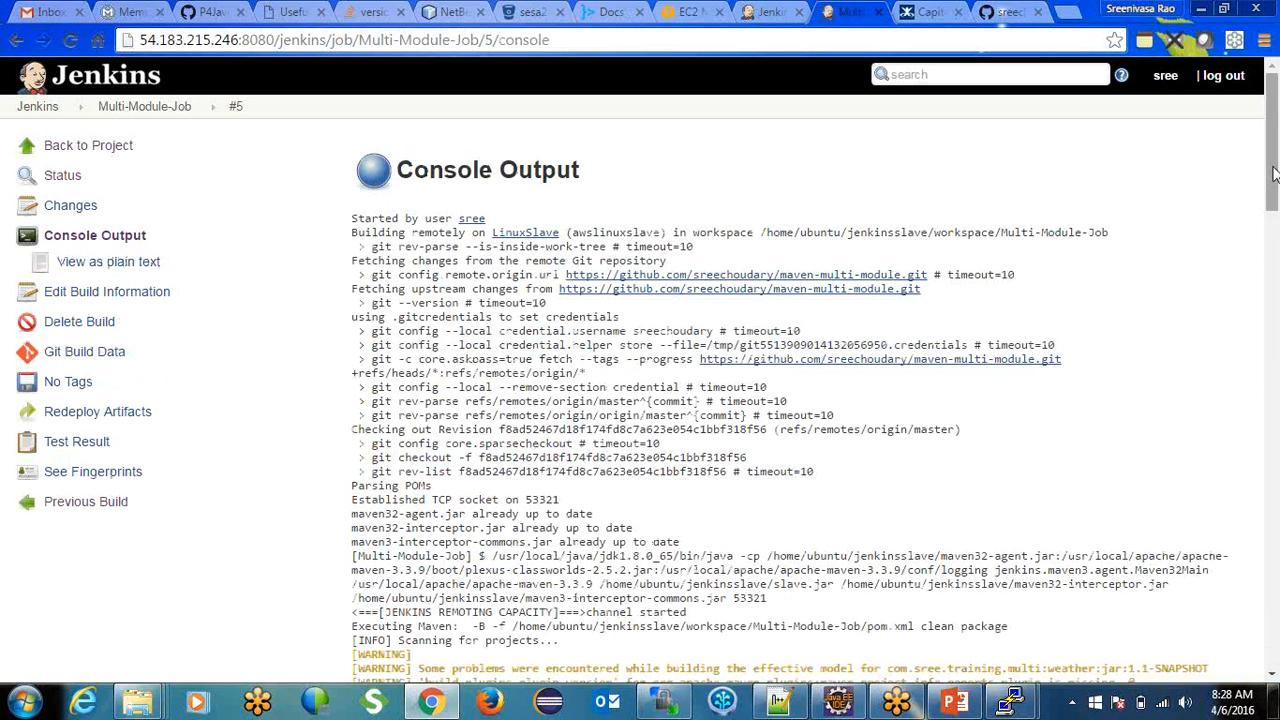
pyautogui.moveTo(1274, 175); pyautogui.dragTo(1274, 95)
pyautogui.click(165, 107)
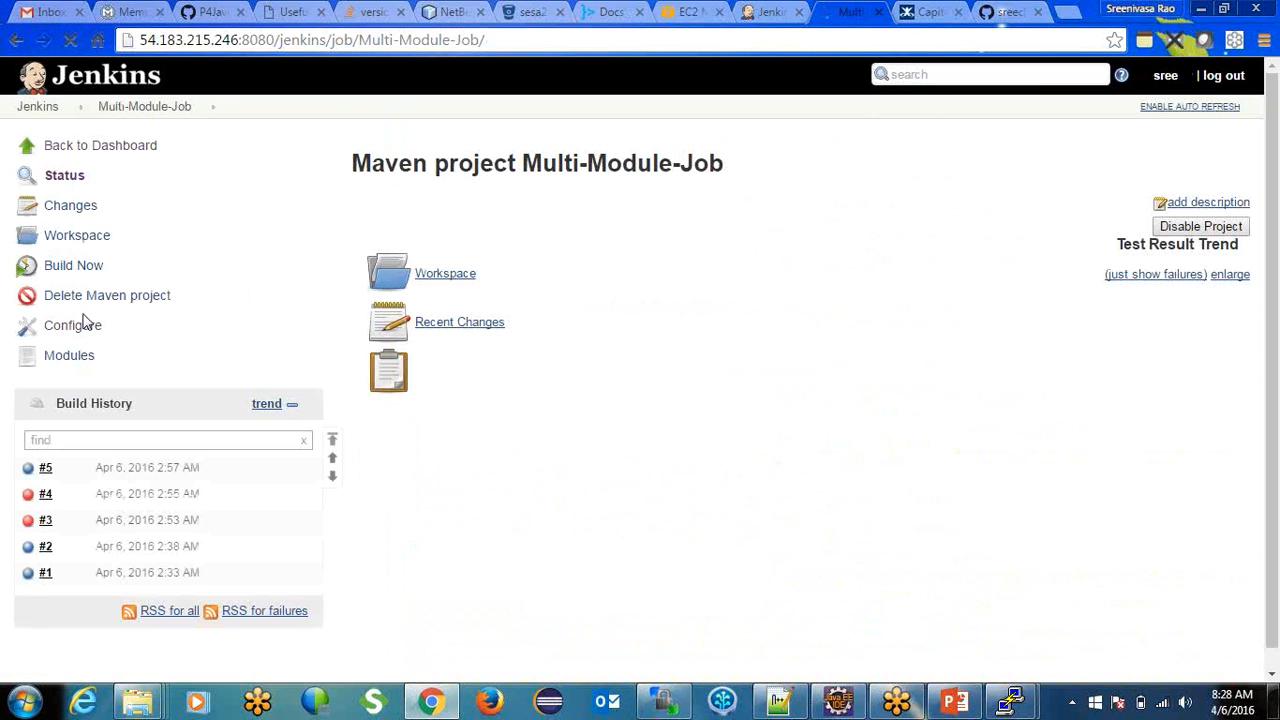
pyautogui.click(84, 333)
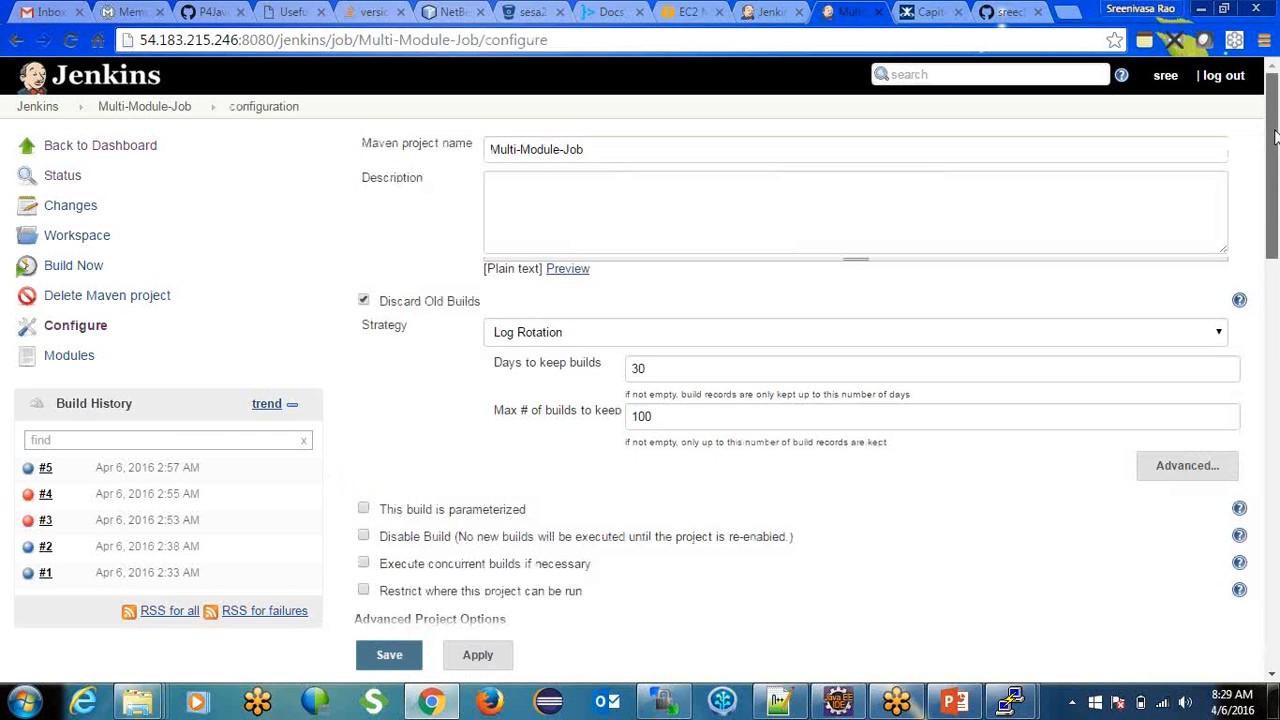
# Overwrite 'clean package' in Goals and options with -pl=weather-webapp tomcat7:deploy
pyautogui.moveTo(1275, 135); pyautogui.dragTo(1275, 450)
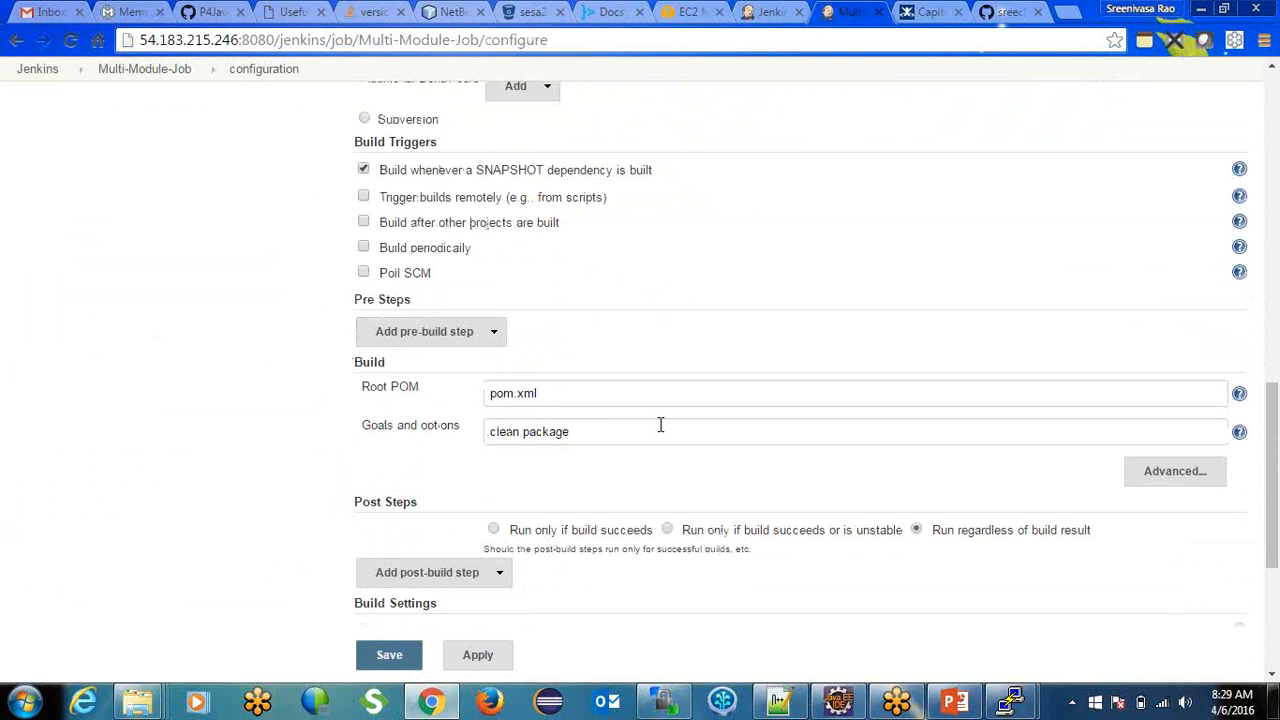
pyautogui.moveTo(651, 429); pyautogui.dragTo(469, 440)
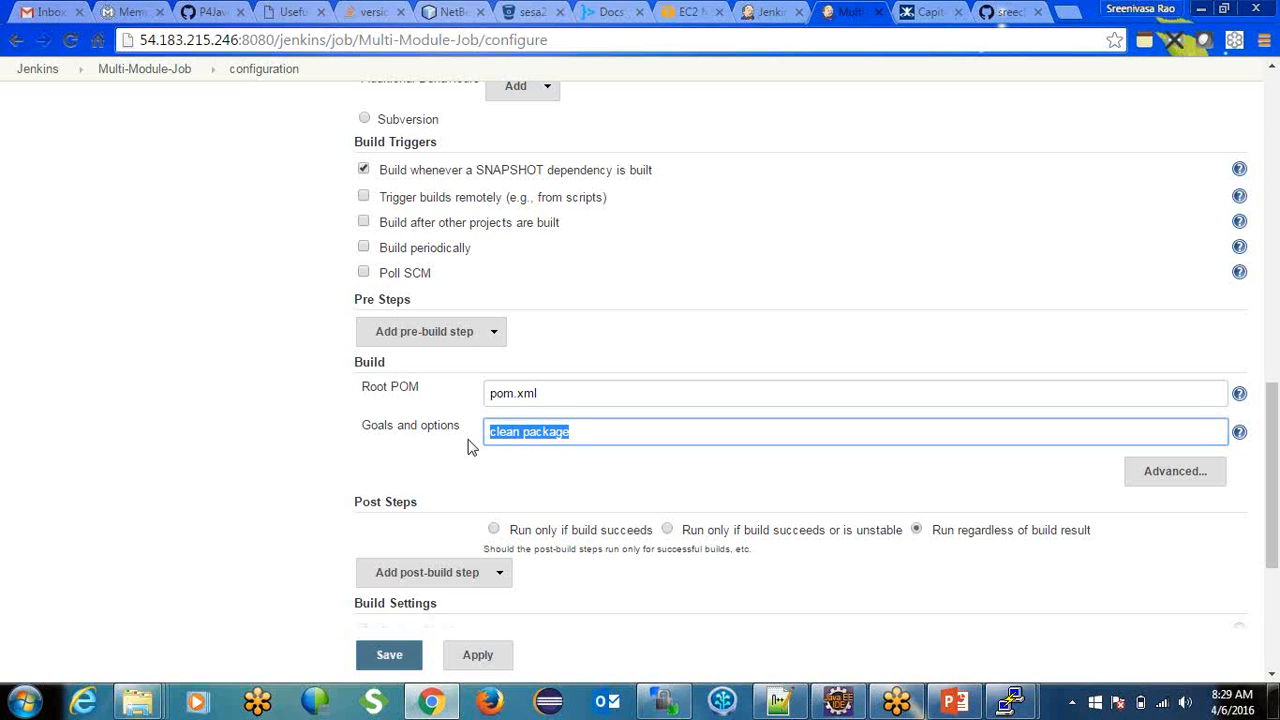
pyautogui.write('tomcat7:')
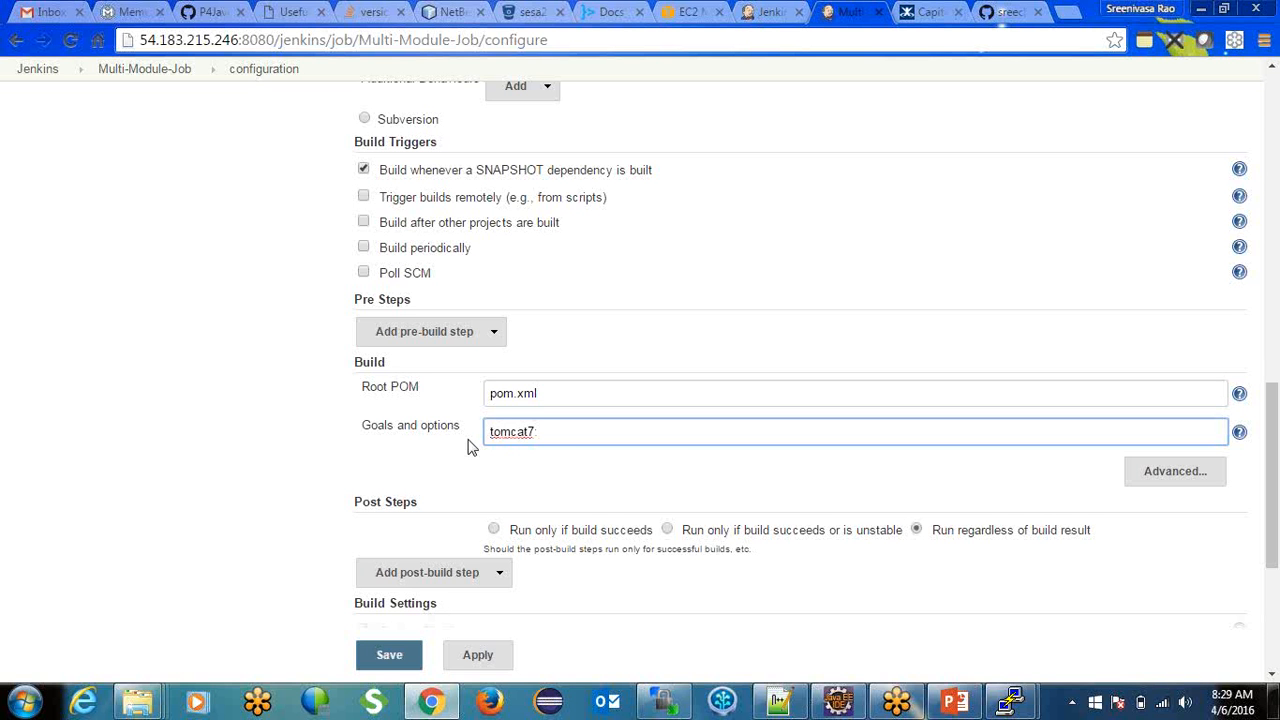
pyautogui.write('-pl')
pyautogui.press('BackSpace')
pyautogui.write('=tomca===')
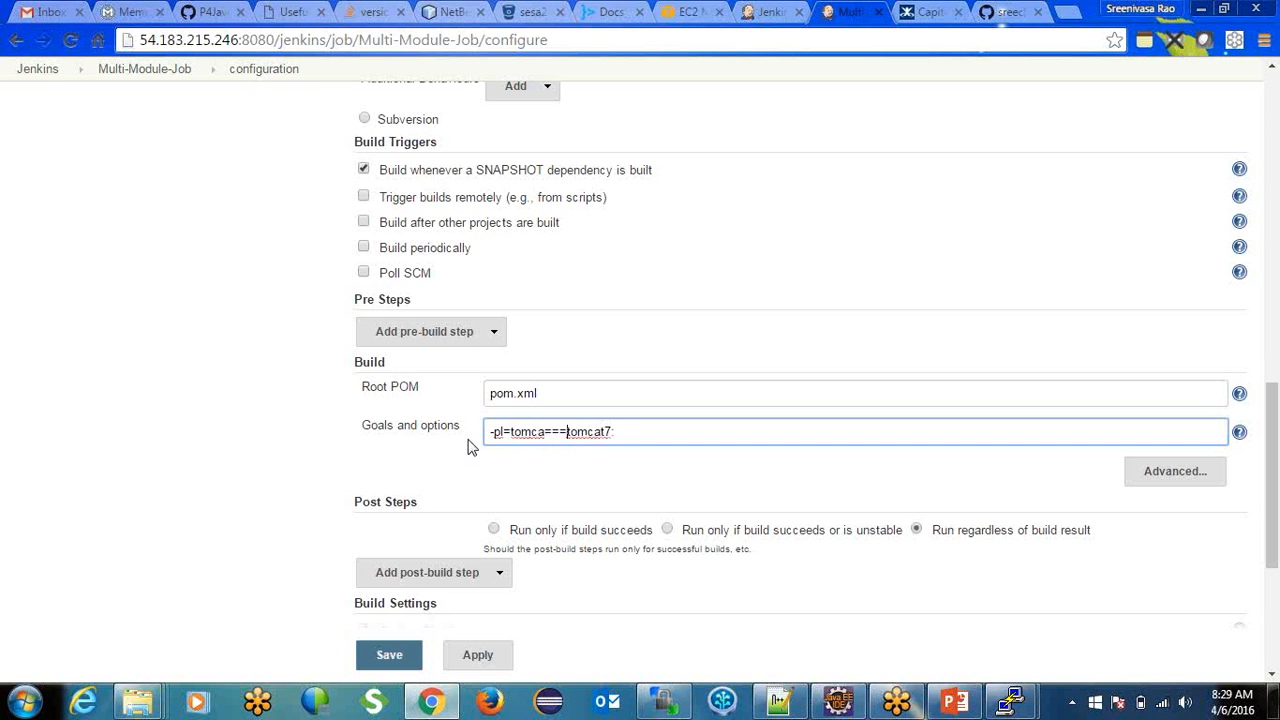
pyautogui.press('BackSpace')
pyautogui.press('BackSpace')
pyautogui.press('BackSpace')
pyautogui.press('BackSpace')
pyautogui.press('BackSpace')
pyautogui.press('BackSpace')
pyautogui.press('BackSpace')
pyautogui.press('BackSpace')
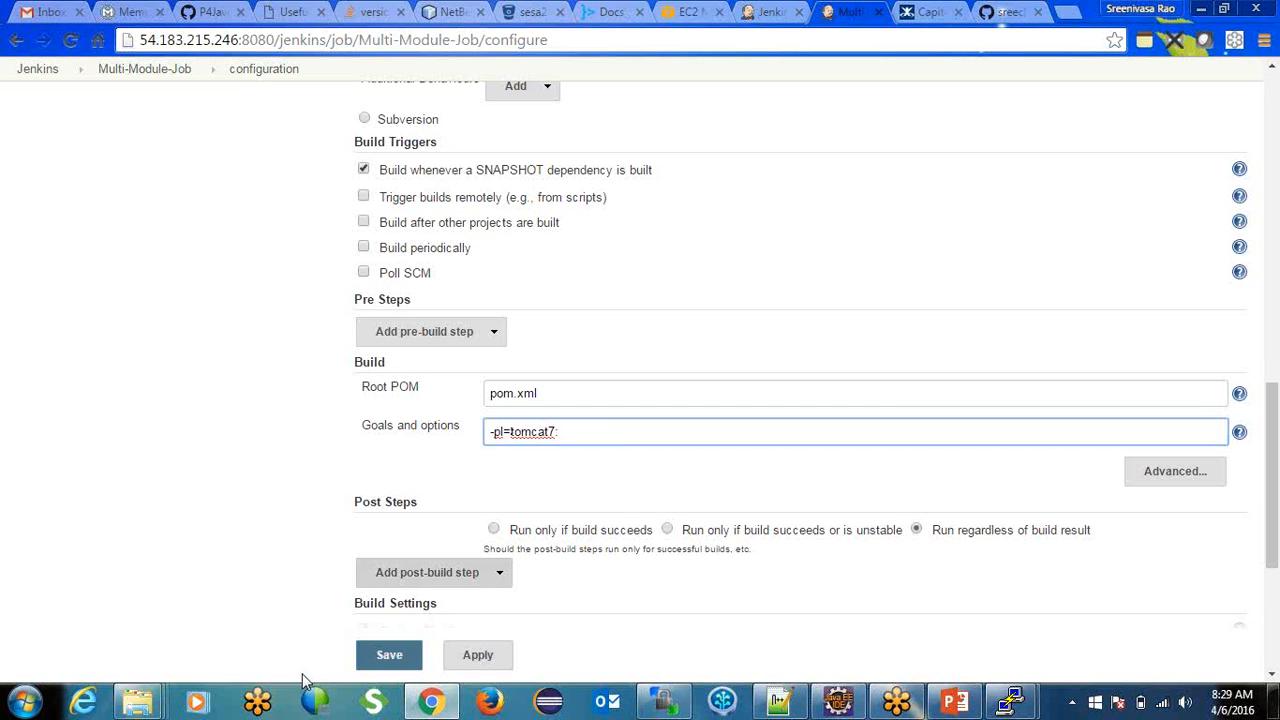
pyautogui.write('e')
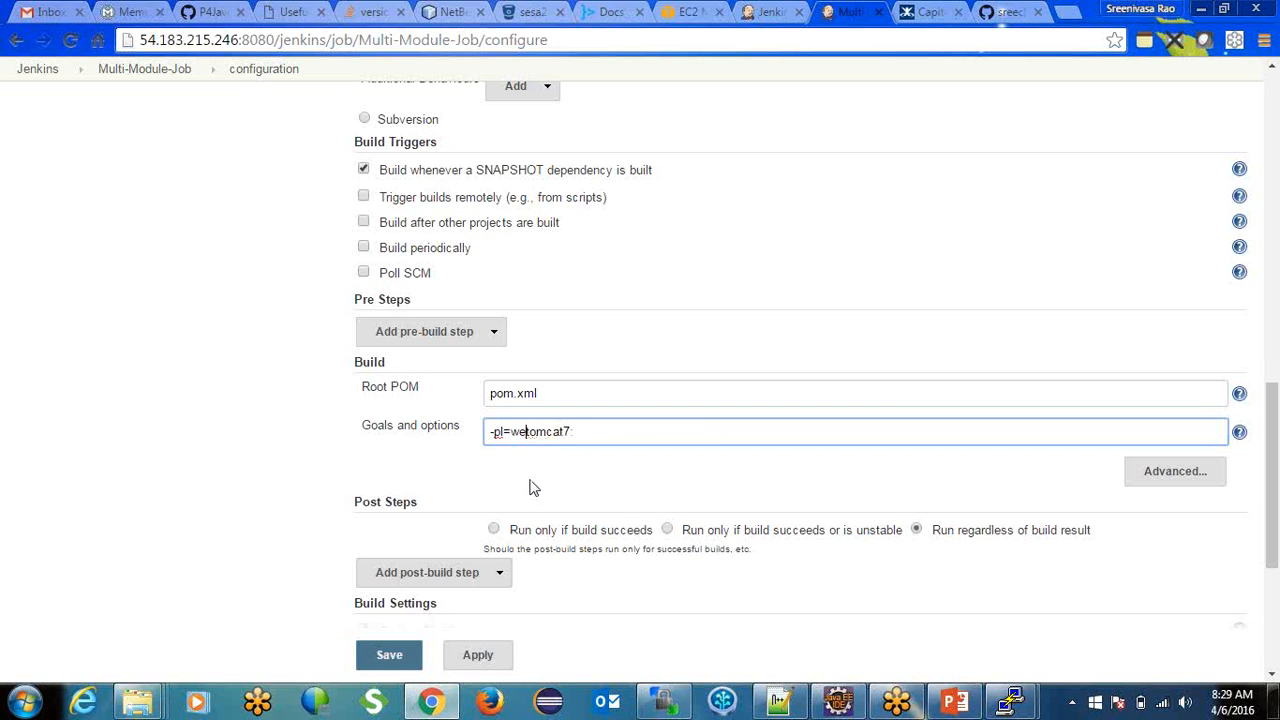
pyautogui.write('ather')
pyautogui.write('-')
pyautogui.write('webapp ')
pyautogui.write(',')
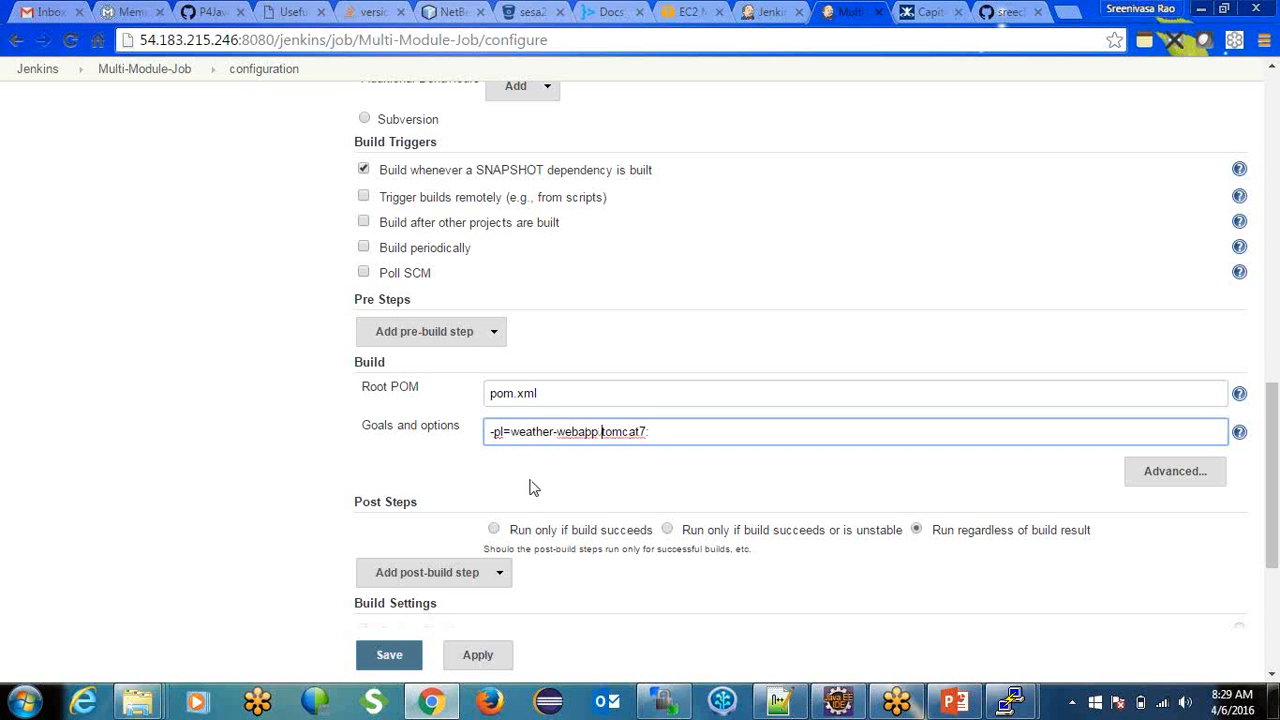
pyautogui.write('deploy')
# Save the new goals, start build #6 and open its console output
pyautogui.click(395, 661)
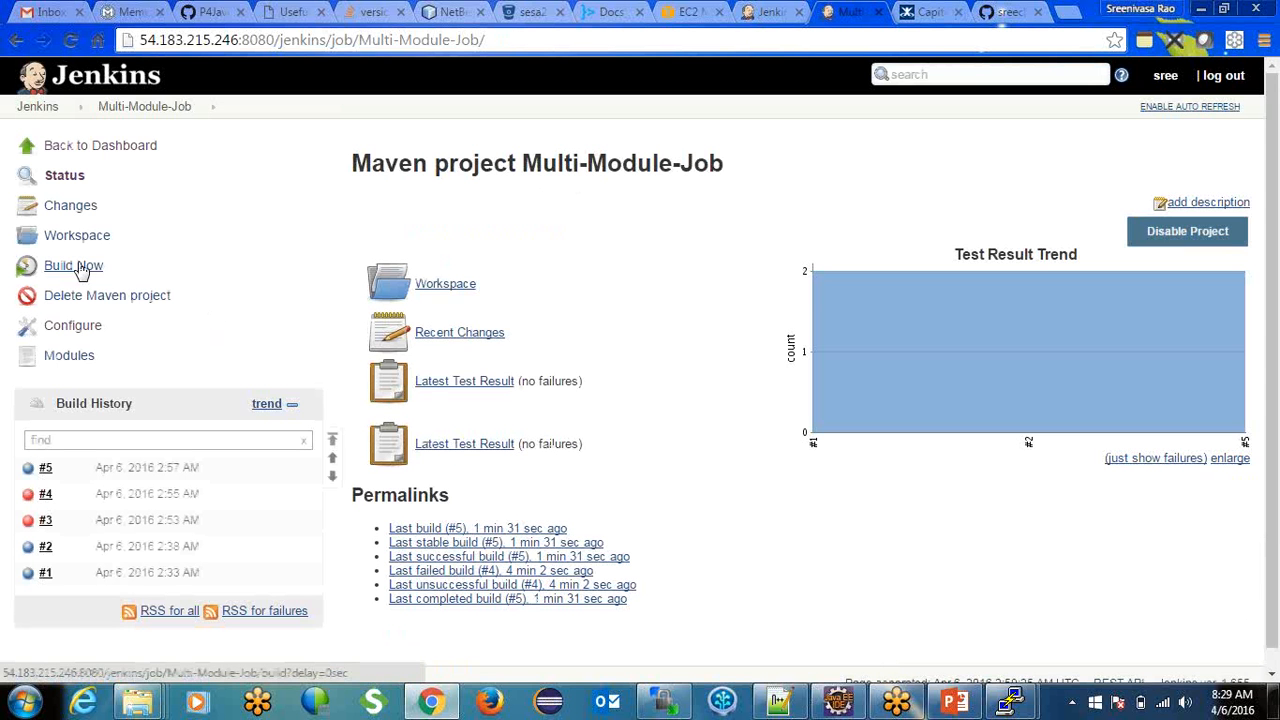
pyautogui.click(82, 272)
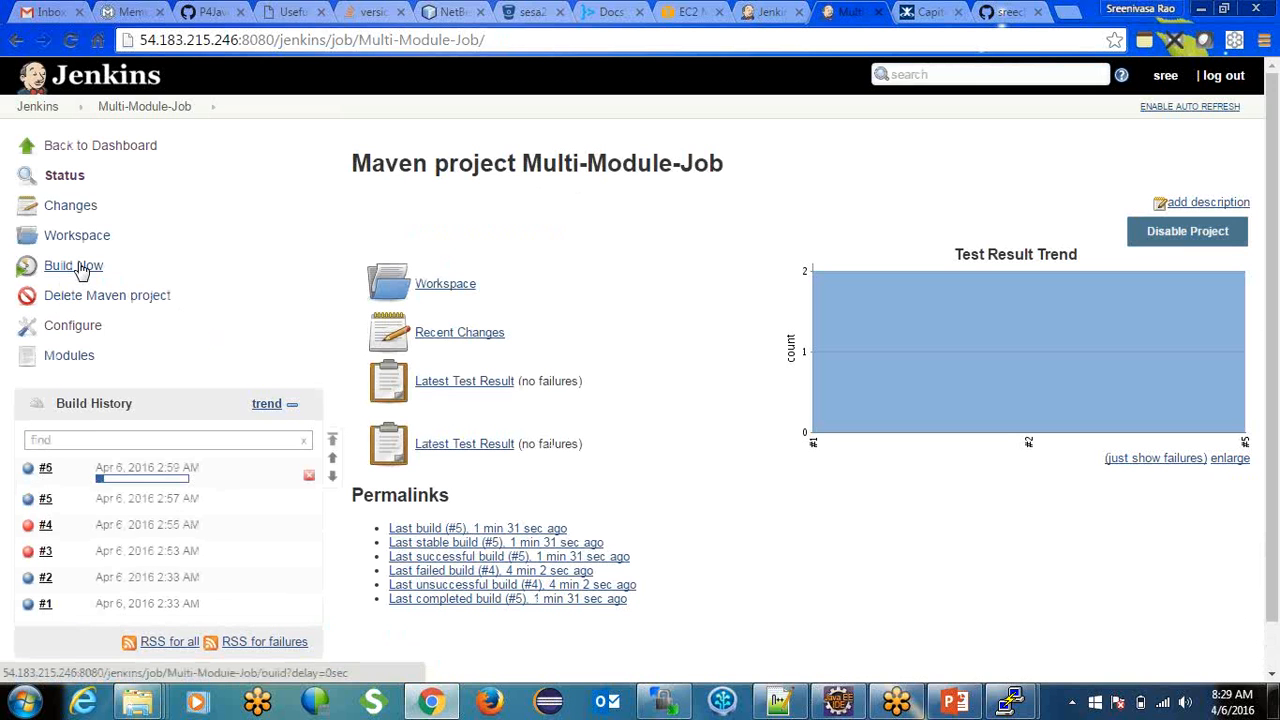
pyautogui.click(208, 469)
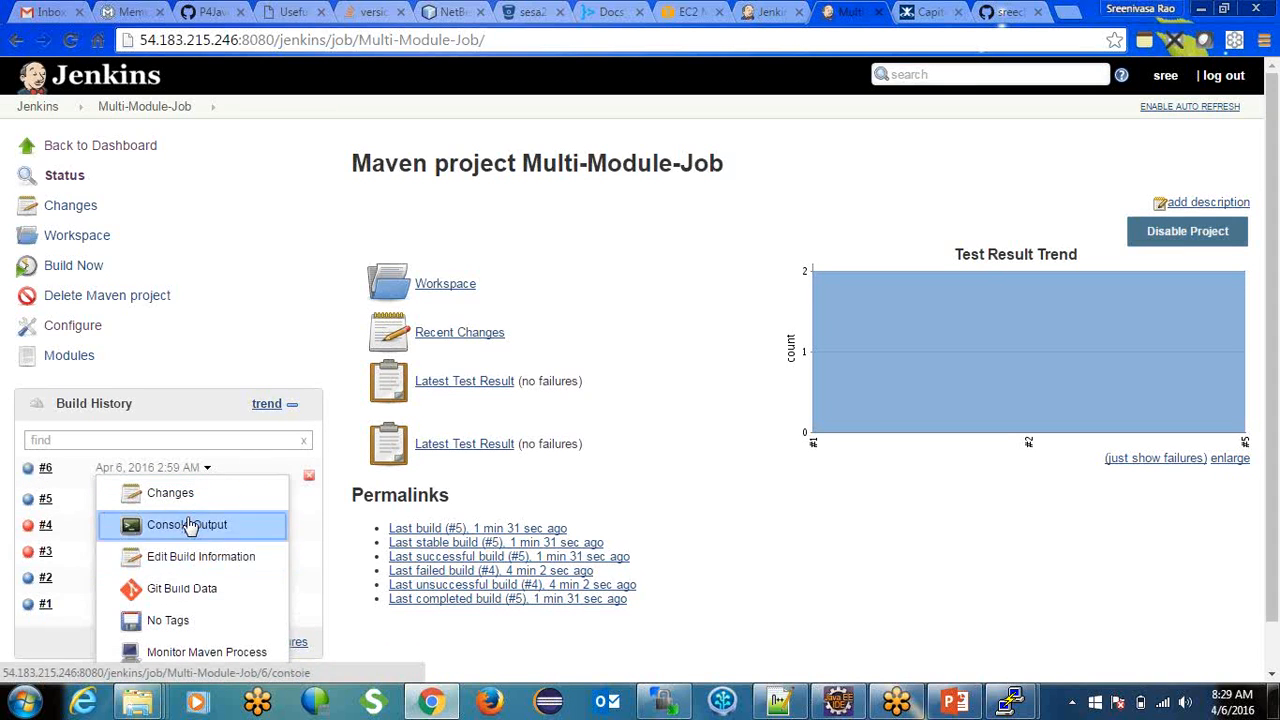
pyautogui.click(188, 524)
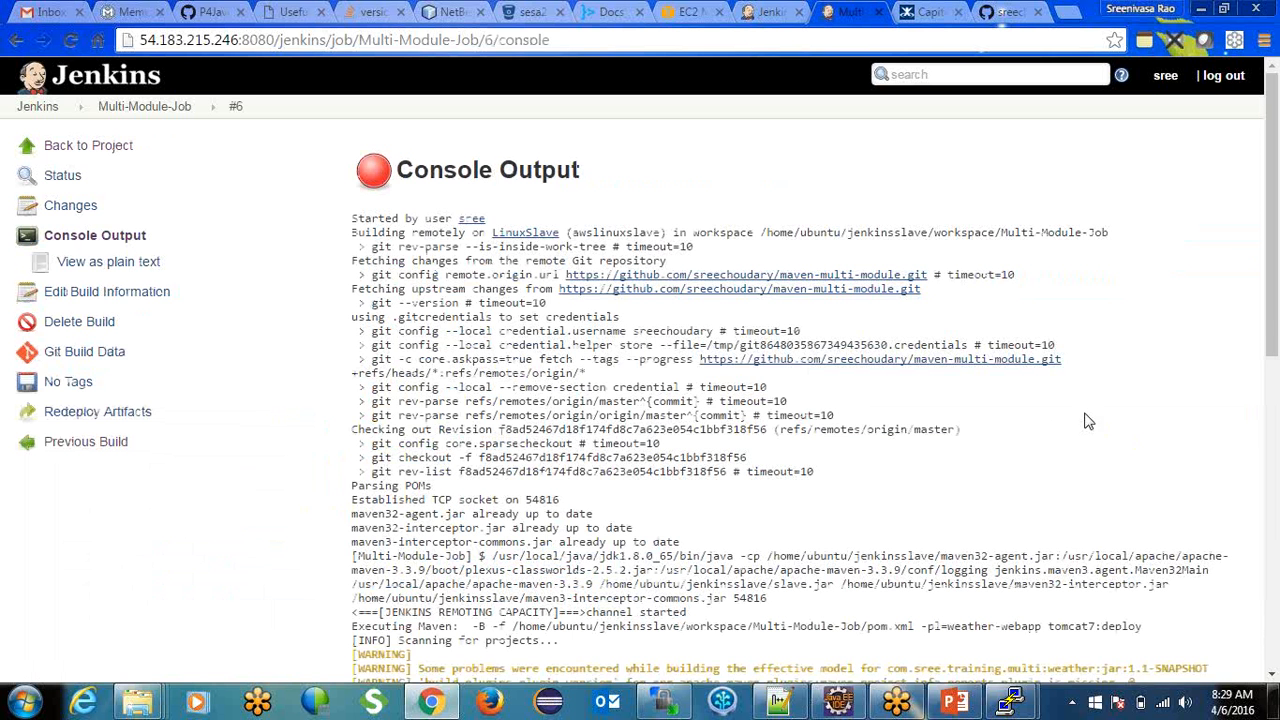
# Scroll to the BUILD FAILURE and highlight the missing artifact error and its help link
pyautogui.click(1271, 448)
pyautogui.moveTo(1271, 452); pyautogui.dragTo(1274, 520)
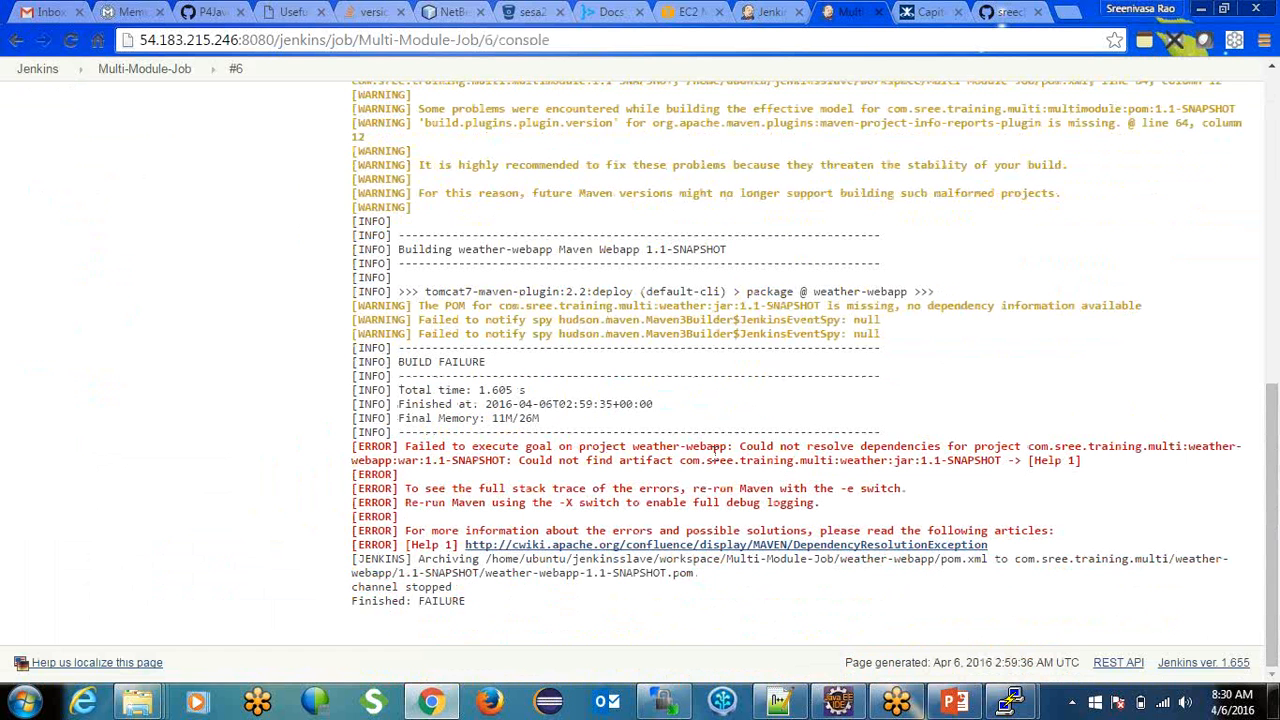
pyautogui.moveTo(640, 460); pyautogui.dragTo(720, 467)
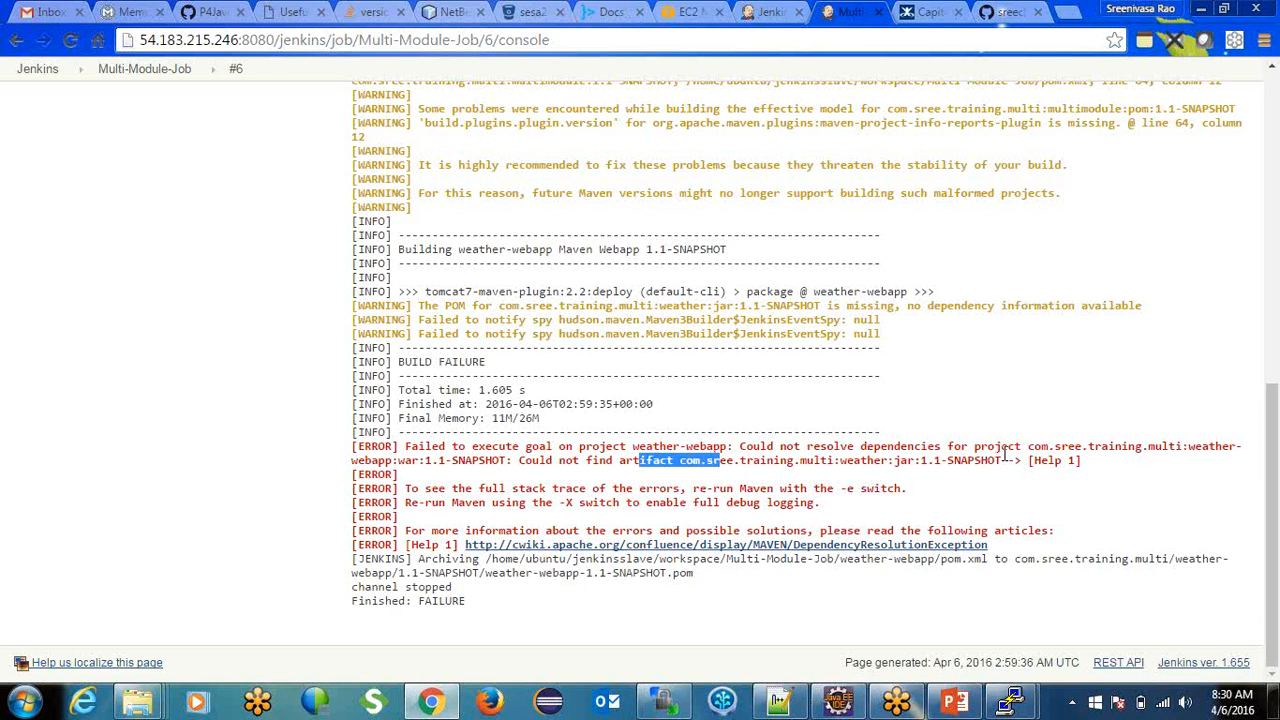
pyautogui.click(655, 18)
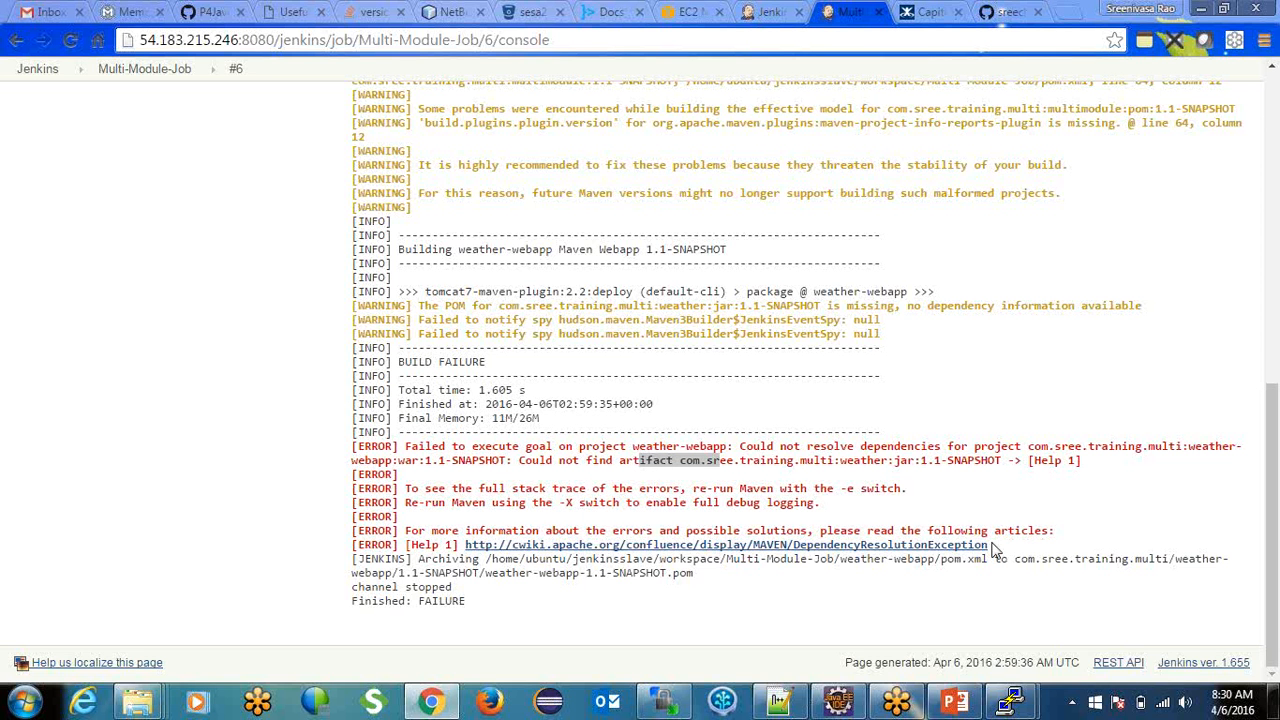
pyautogui.moveTo(820, 530); pyautogui.dragTo(636, 540)
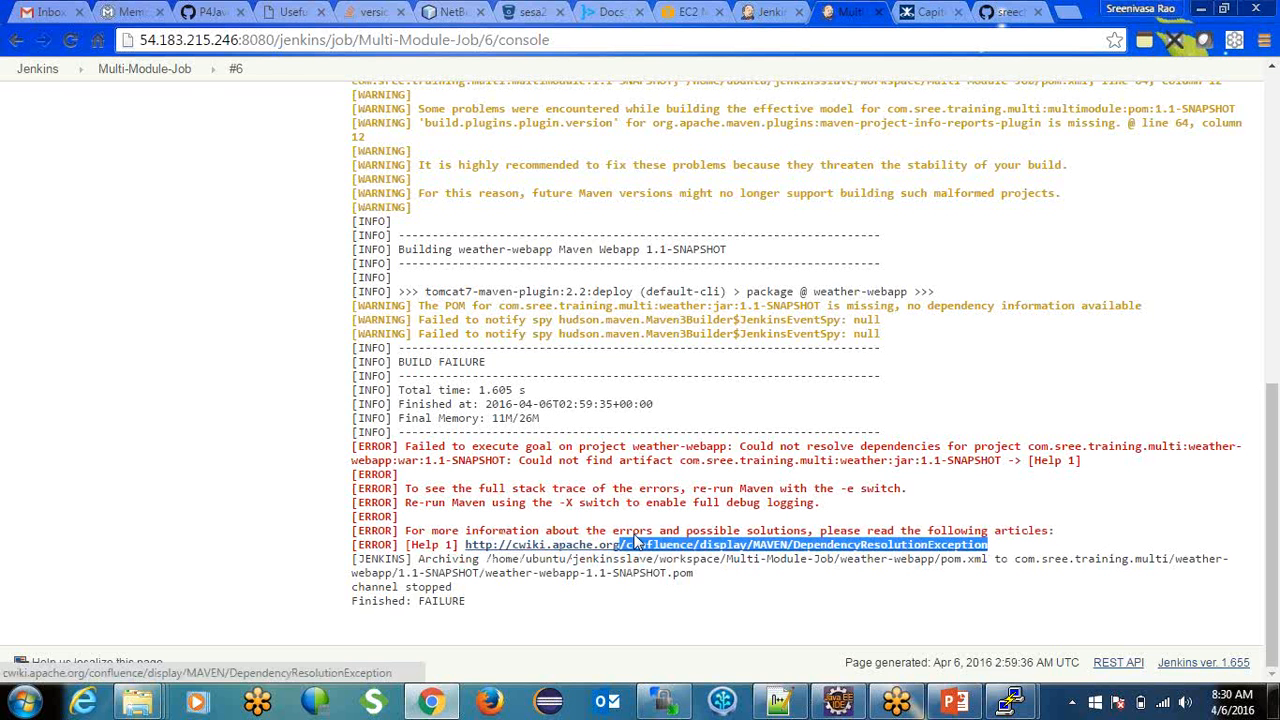
# Read the DependencyResolutionException help article in a new tab, then return to build #6's console
pyautogui.click(810, 545)
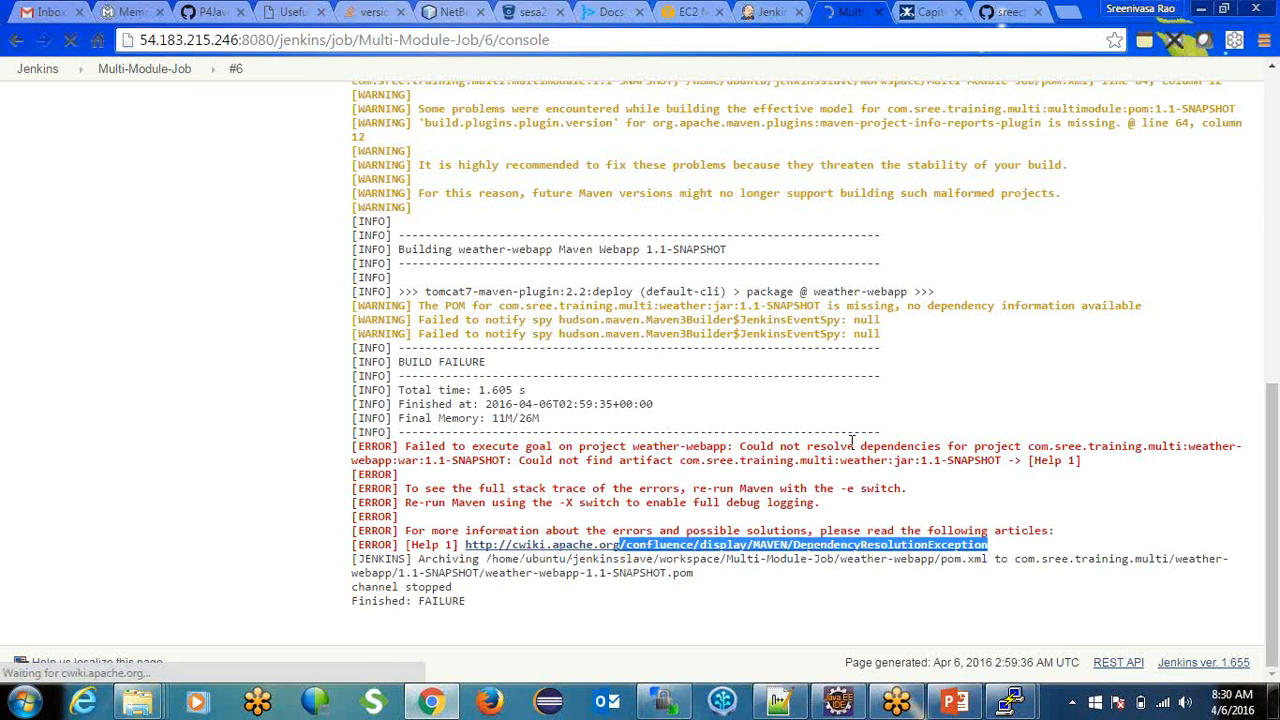
pyautogui.click(775, 15)
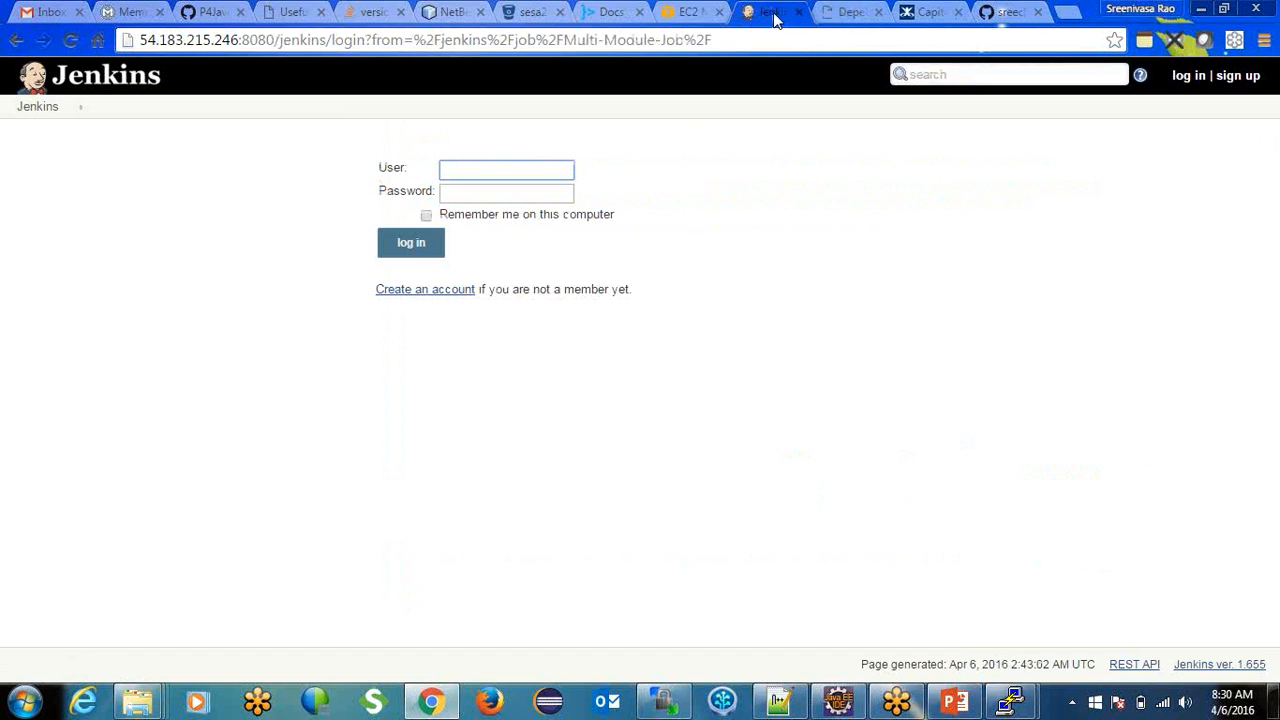
pyautogui.click(851, 22)
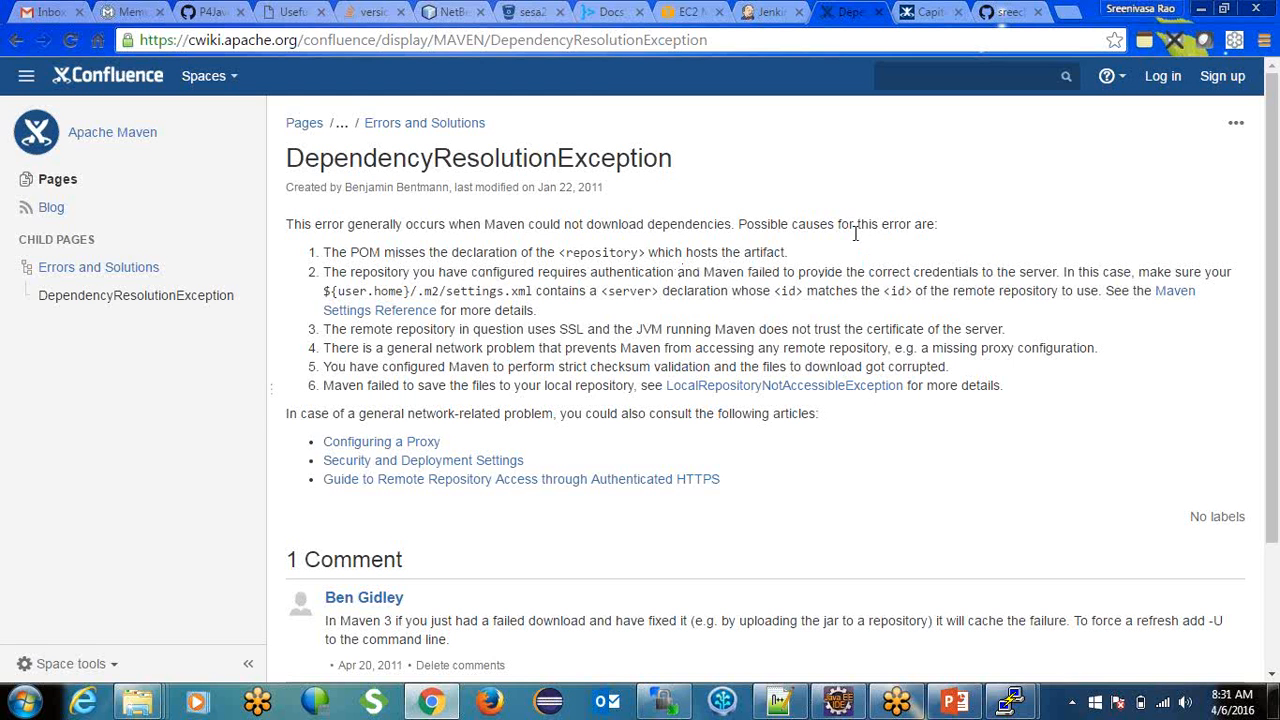
pyautogui.click(16, 40)
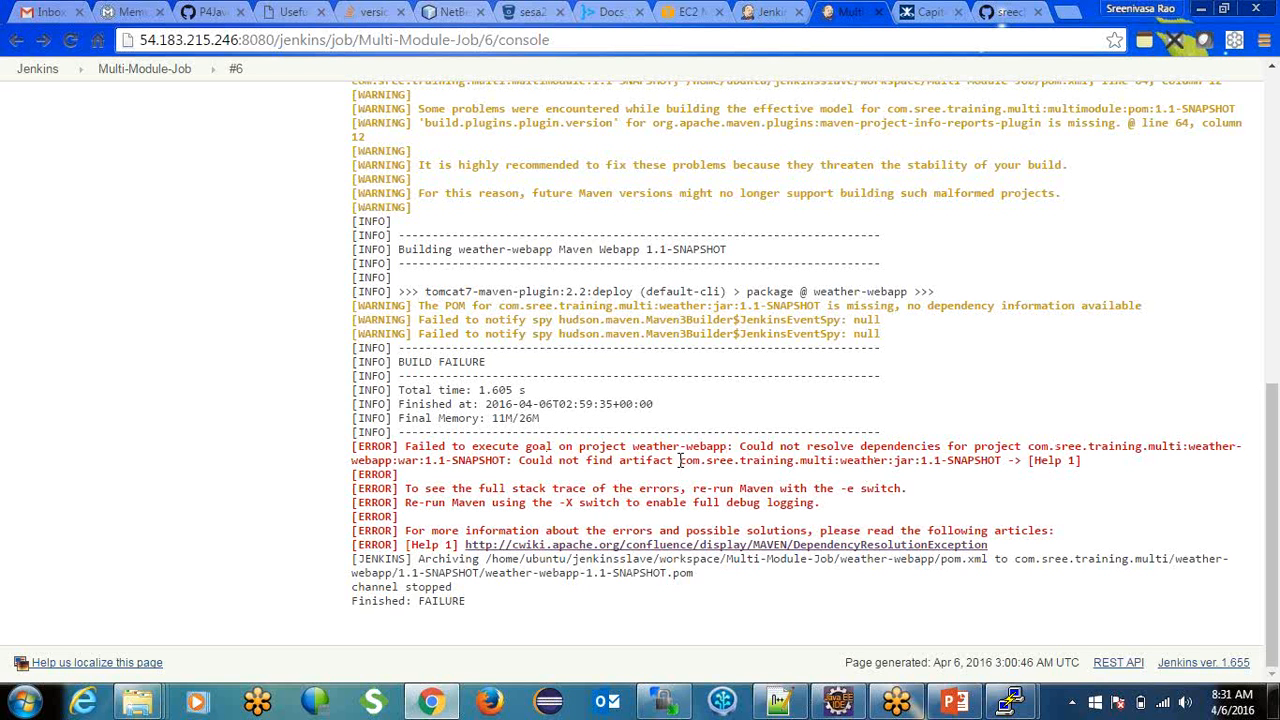
# Highlight the missing weather jar artifact name, scroll to the top, and go to the Multi-Module-Job page
pyautogui.moveTo(680, 461); pyautogui.dragTo(1003, 461)
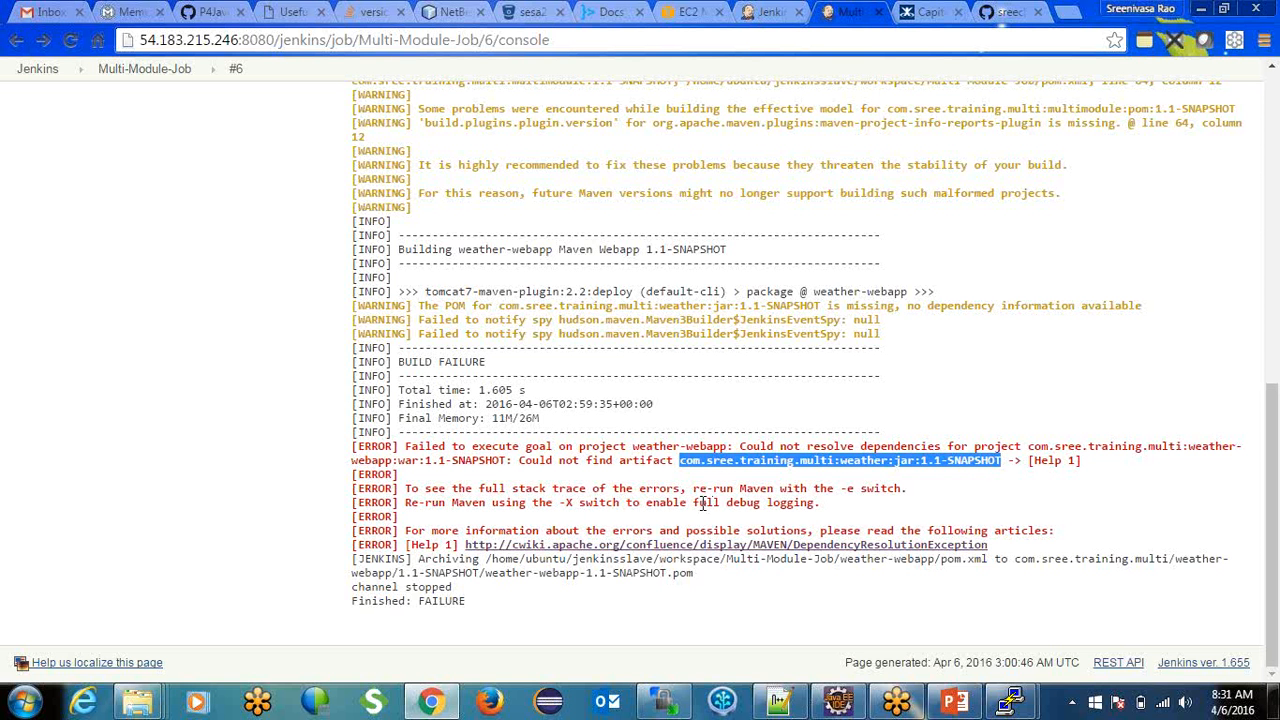
pyautogui.click(703, 503)
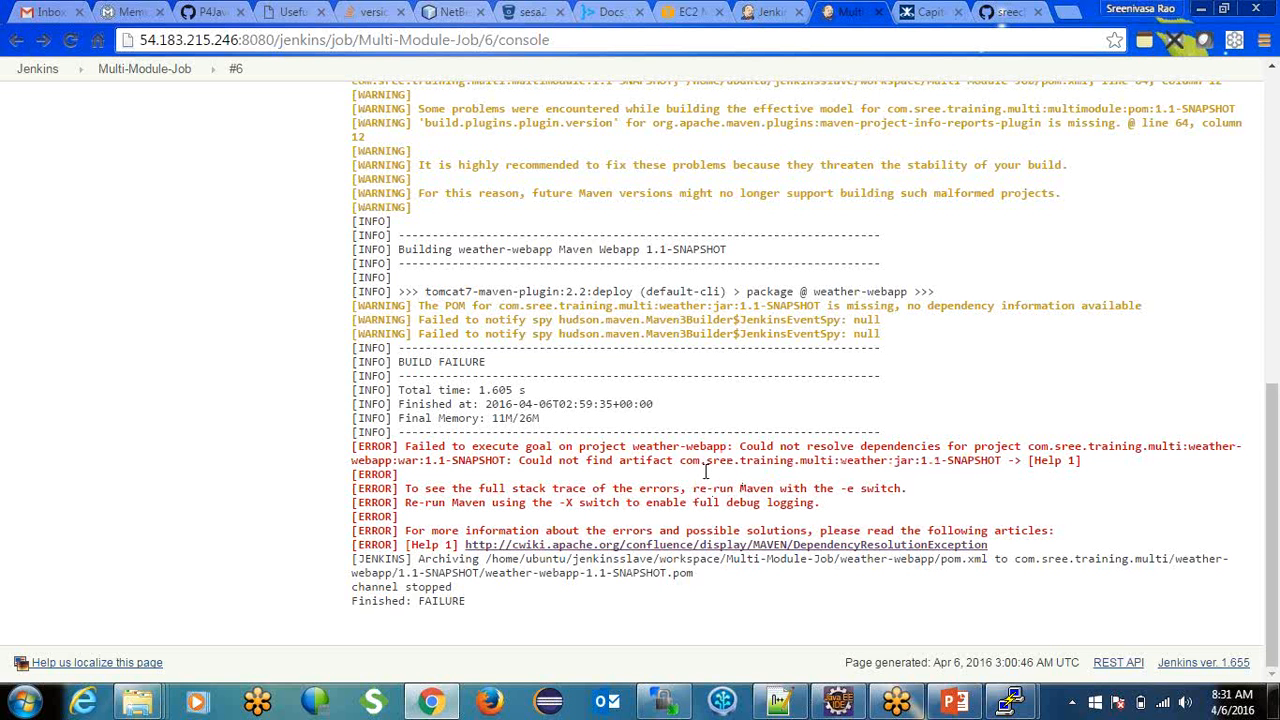
pyautogui.scroll(15, 1272, 203)
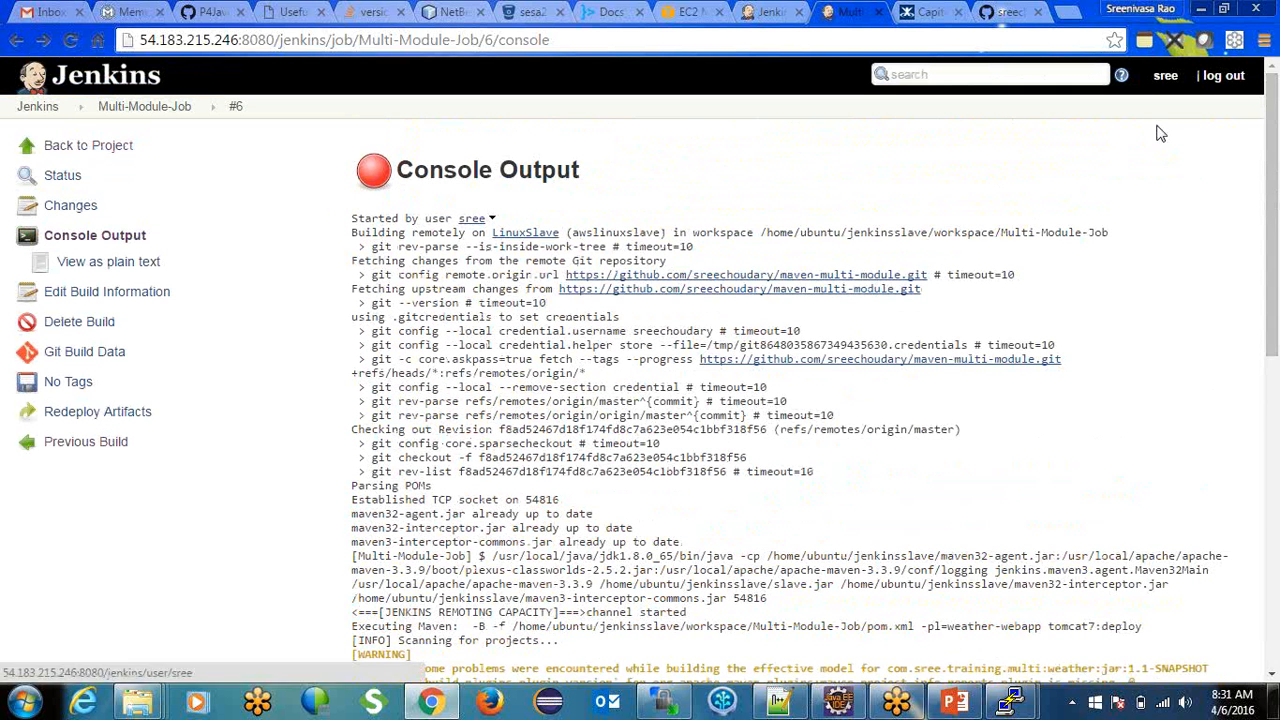
pyautogui.click(187, 105)
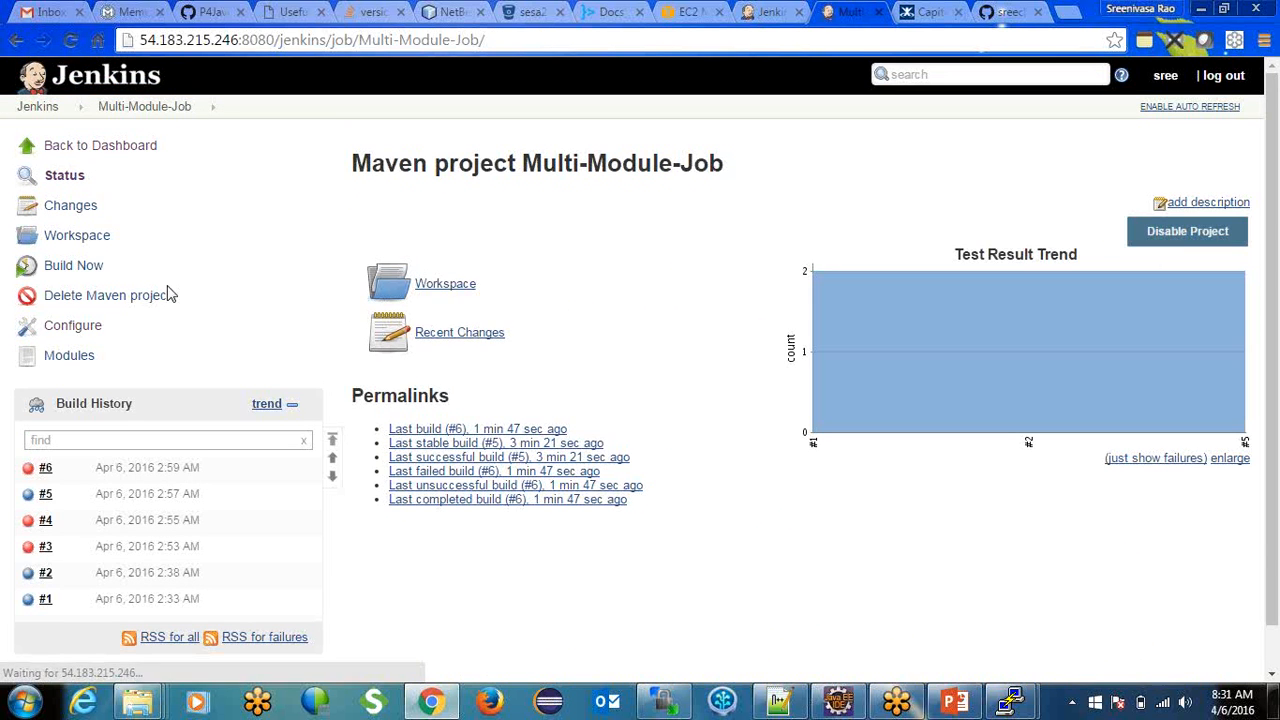
# Change Multi-Module-Job's Maven goals to 'clean package install -pl=weather-webapp tomcat7:deploy' and save the job
pyautogui.click(82, 330)
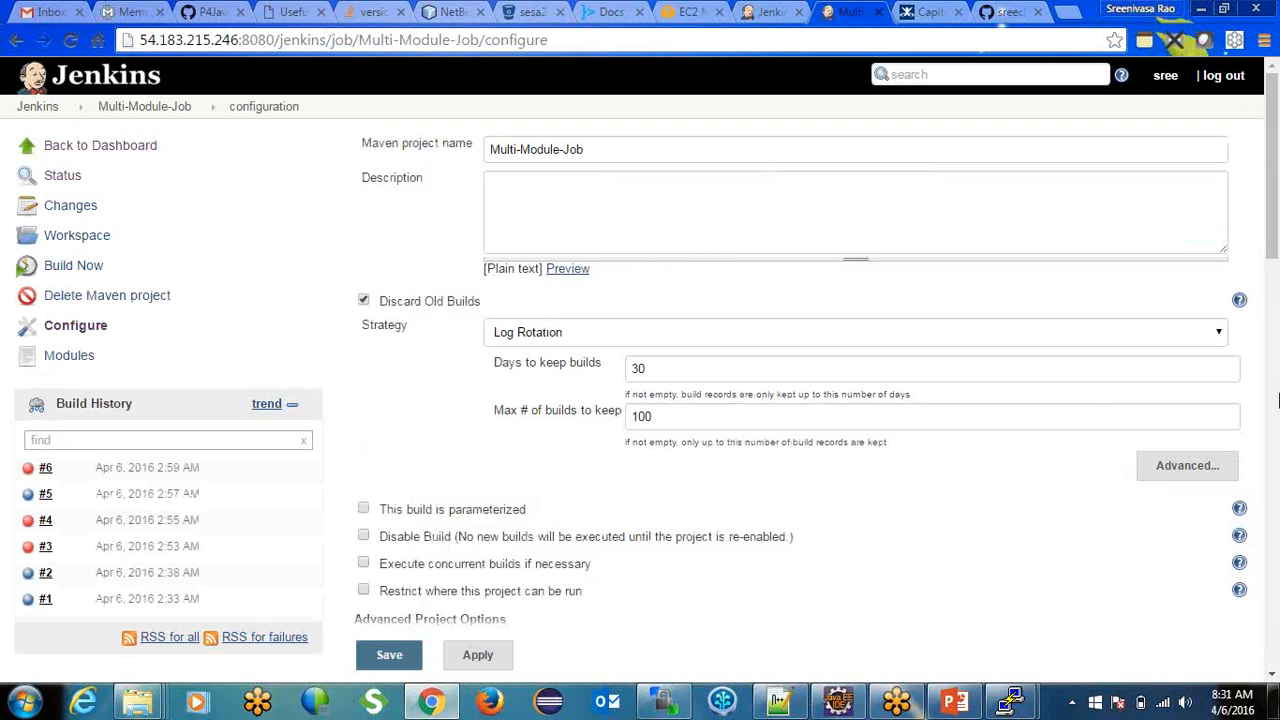
pyautogui.click(1277, 386)
pyautogui.moveTo(1277, 398); pyautogui.dragTo(1278, 548)
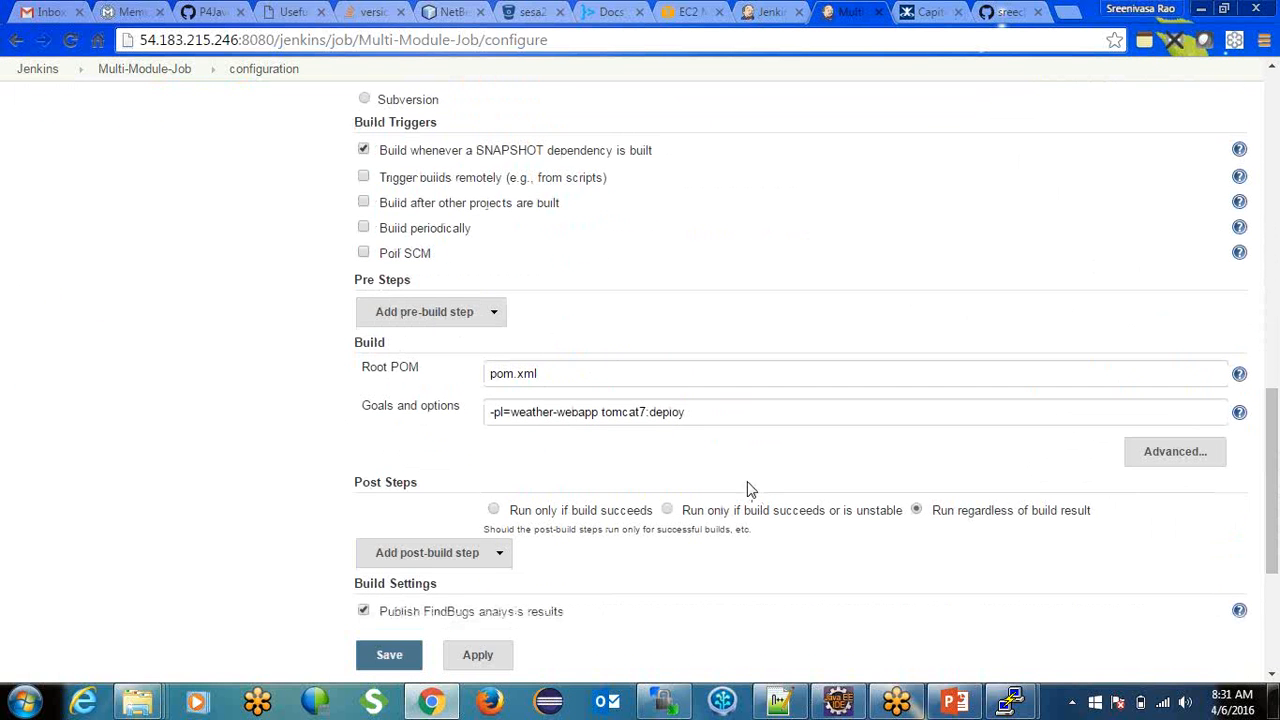
pyautogui.moveTo(697, 414); pyautogui.dragTo(486, 389)
pyautogui.hotkey('ctrl', 'c')
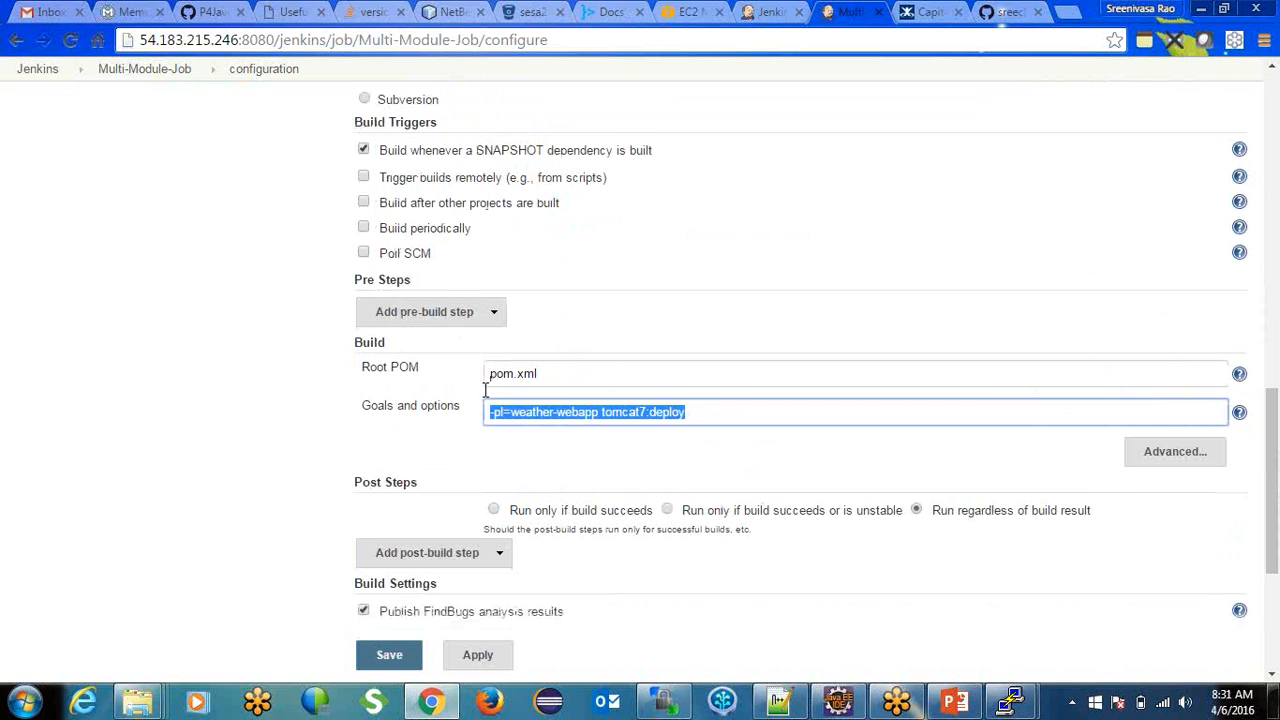
pyautogui.write('c')
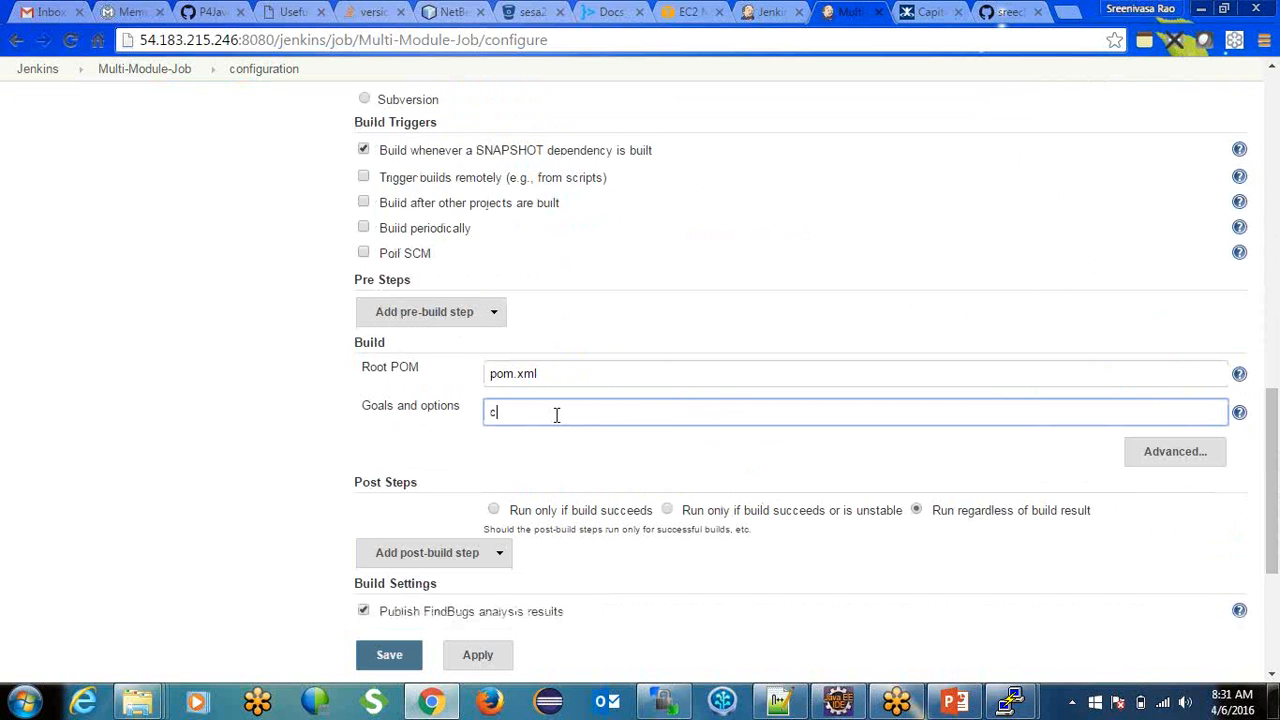
pyautogui.write('lean package install')
pyautogui.hotkey('ctrl', 'v')
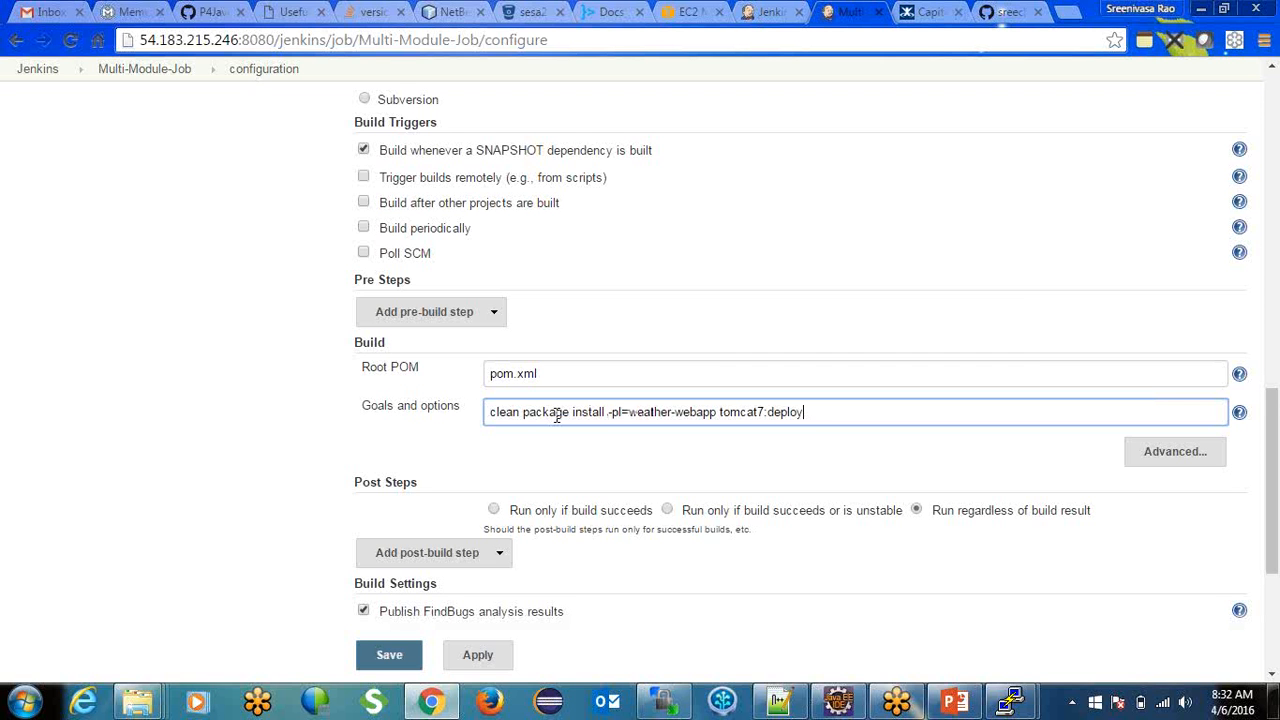
pyautogui.click(391, 659)
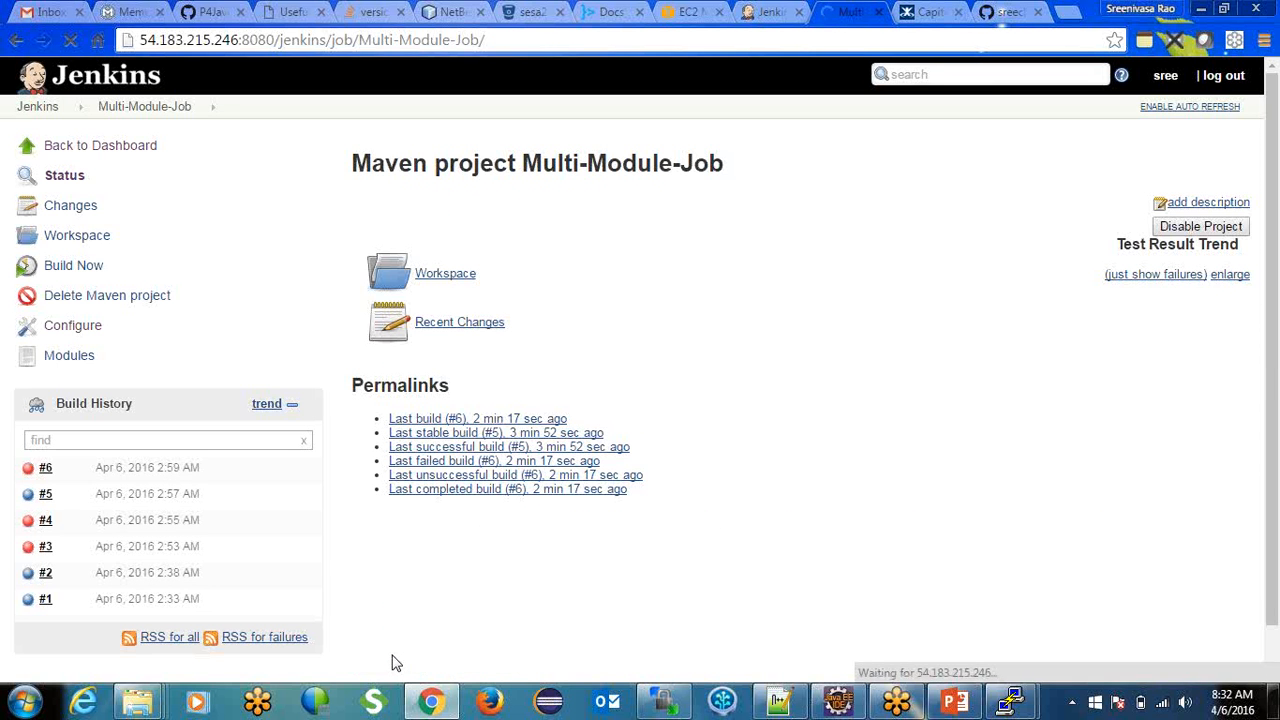
# Start build #7 and read its console log to the end, which shows BUILD FAILURE
pyautogui.click(82, 266)
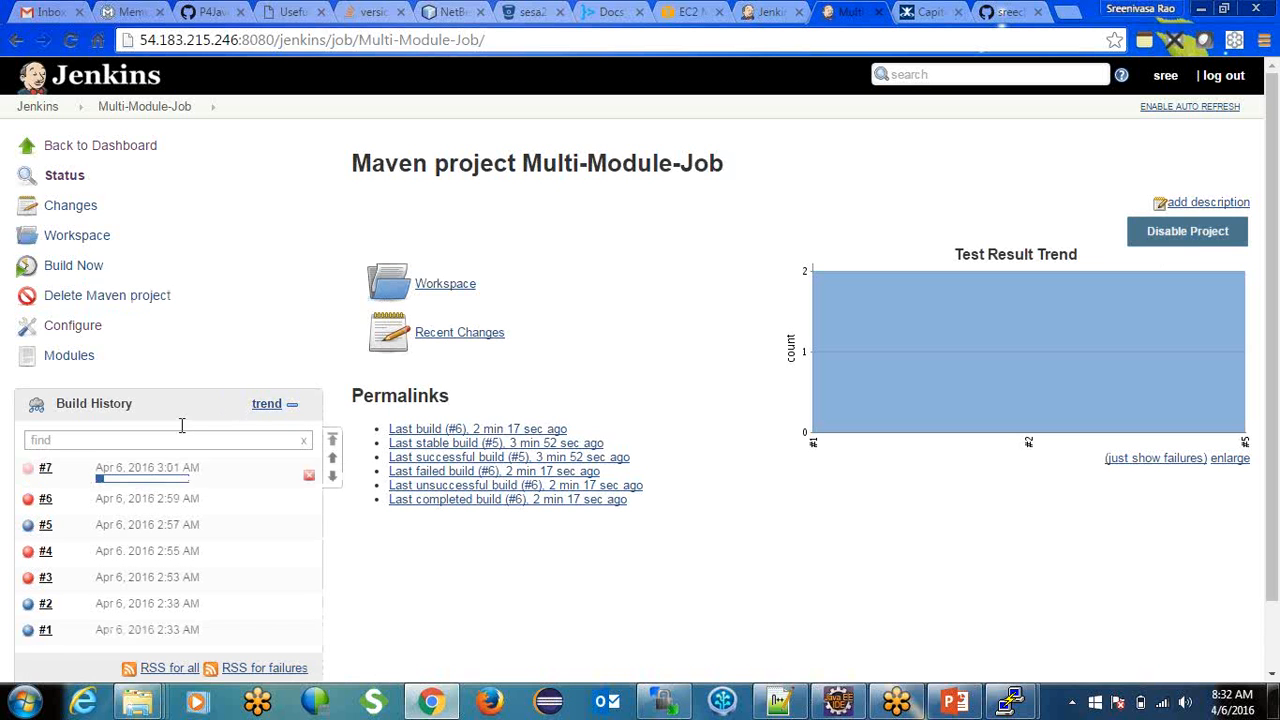
pyautogui.click(207, 469)
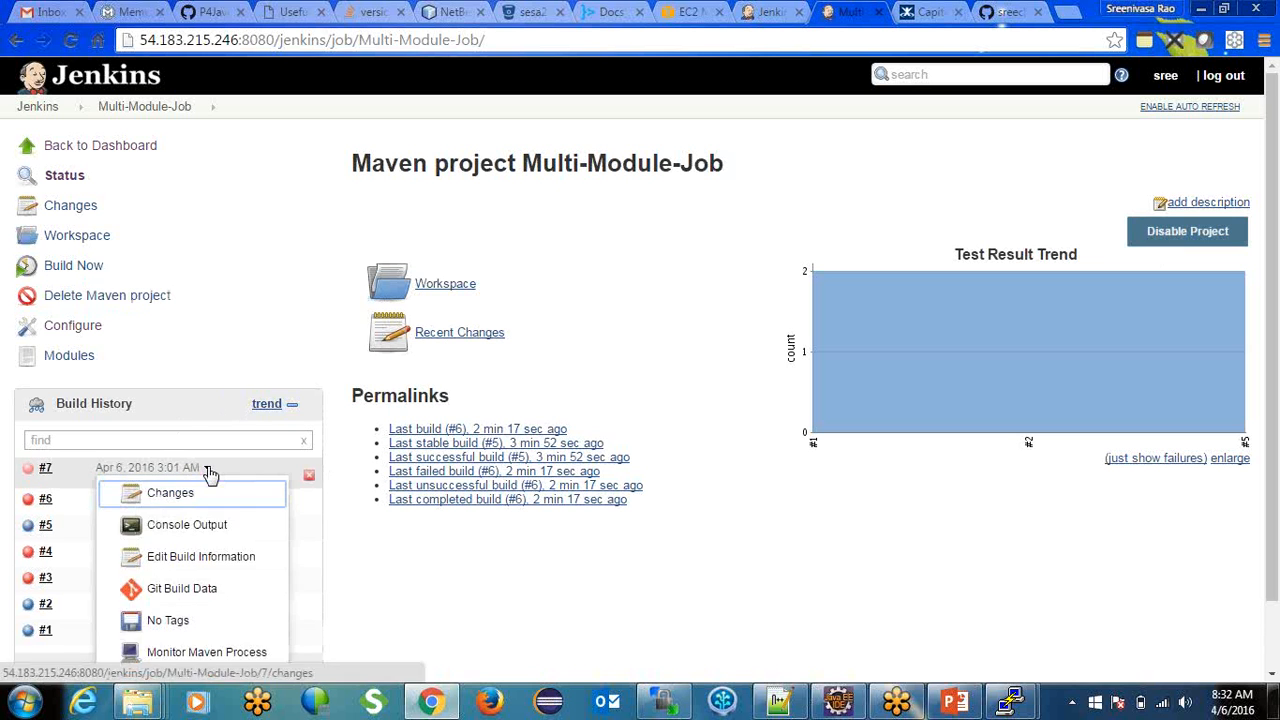
pyautogui.click(181, 526)
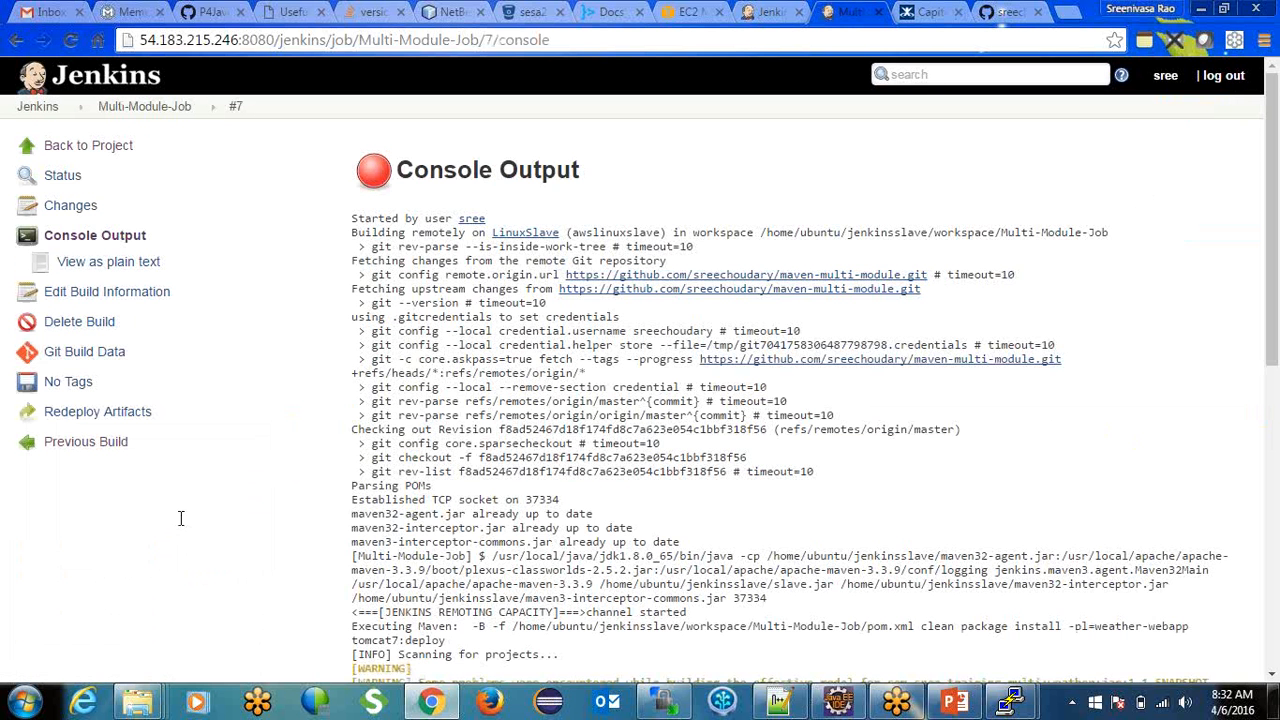
pyautogui.scroll(-10, 1272, 480)
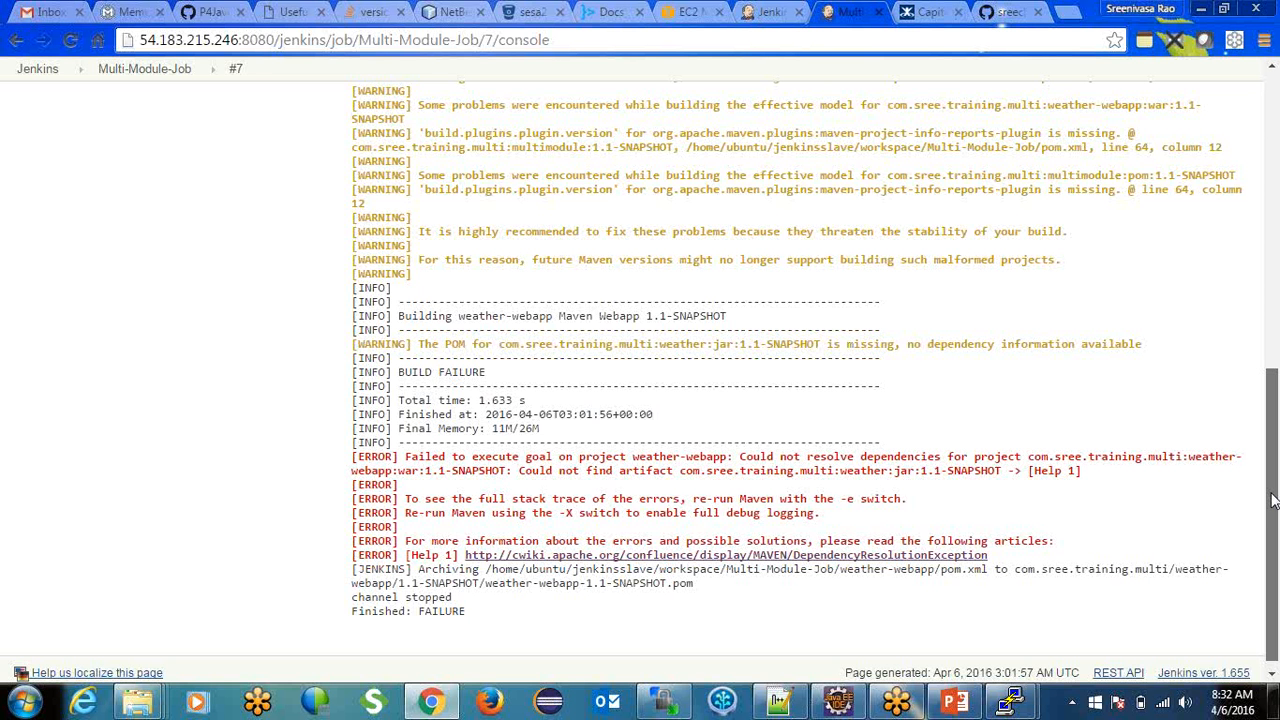
pyautogui.moveTo(1272, 500); pyautogui.dragTo(1270, 510)
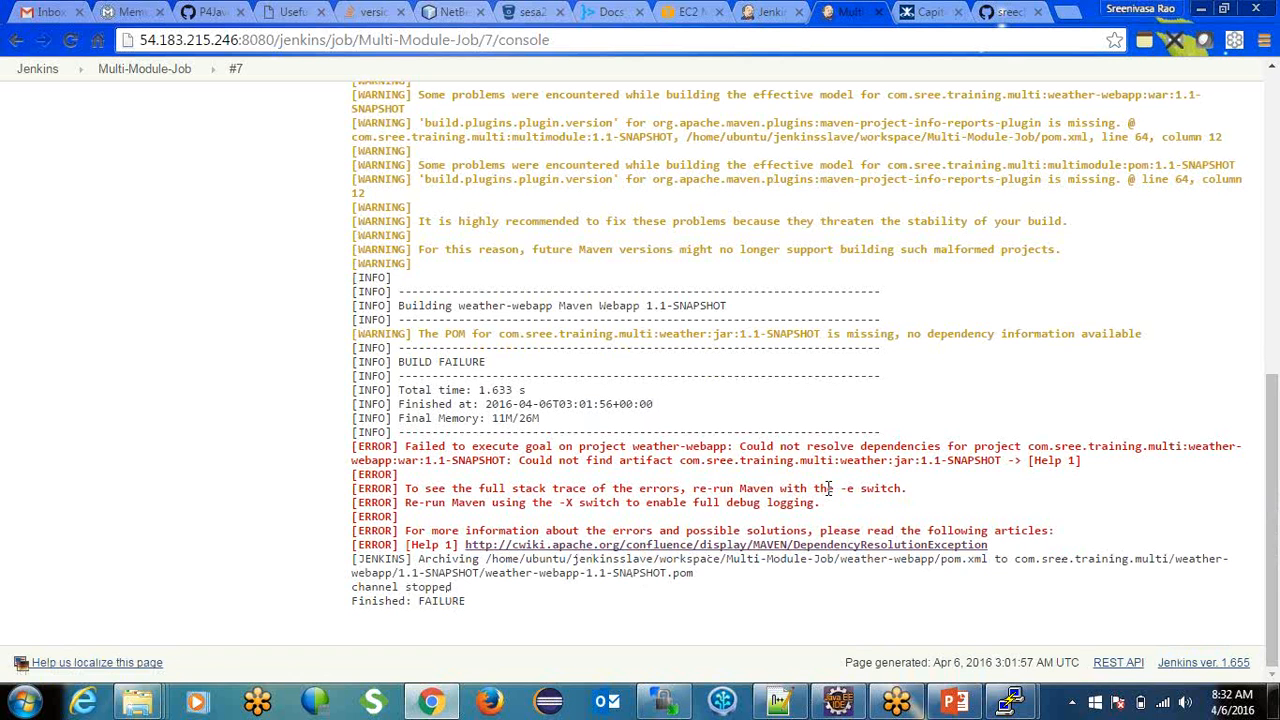
# In WinSCP's 54.183.161.125 session, browse to /home/ubuntu/.m2/repository
pyautogui.click(664, 700)
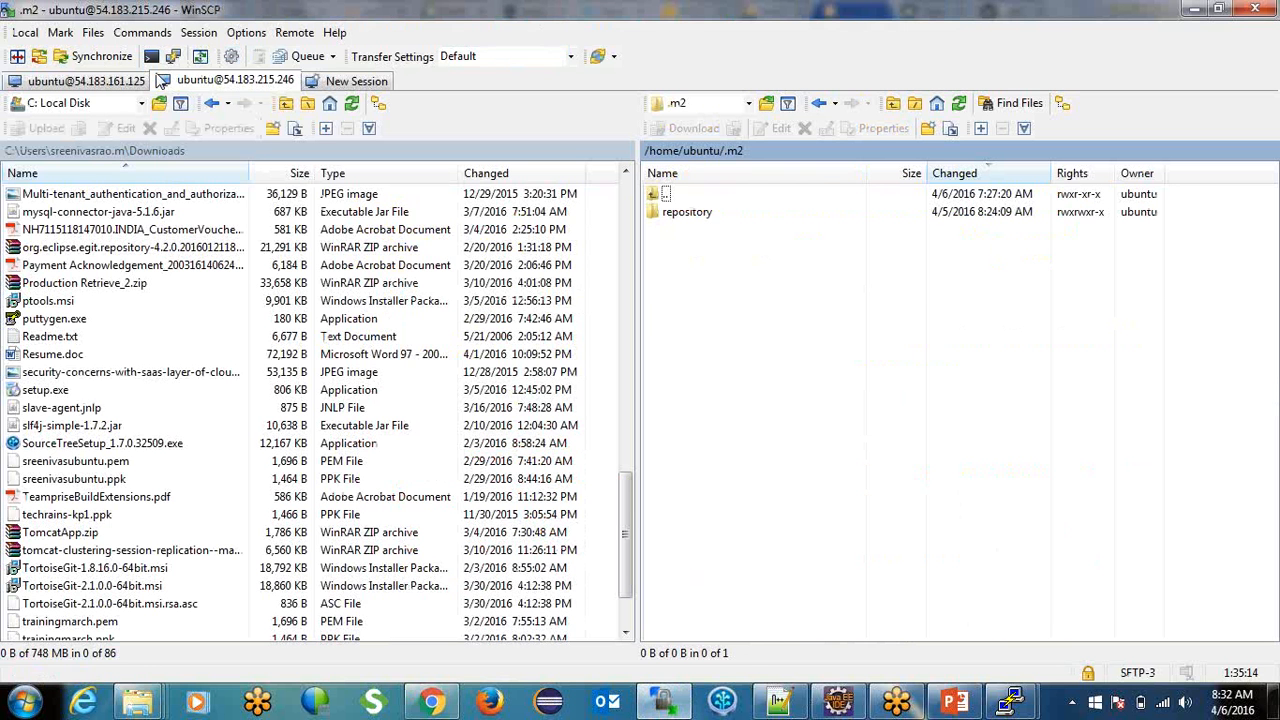
pyautogui.click(92, 82)
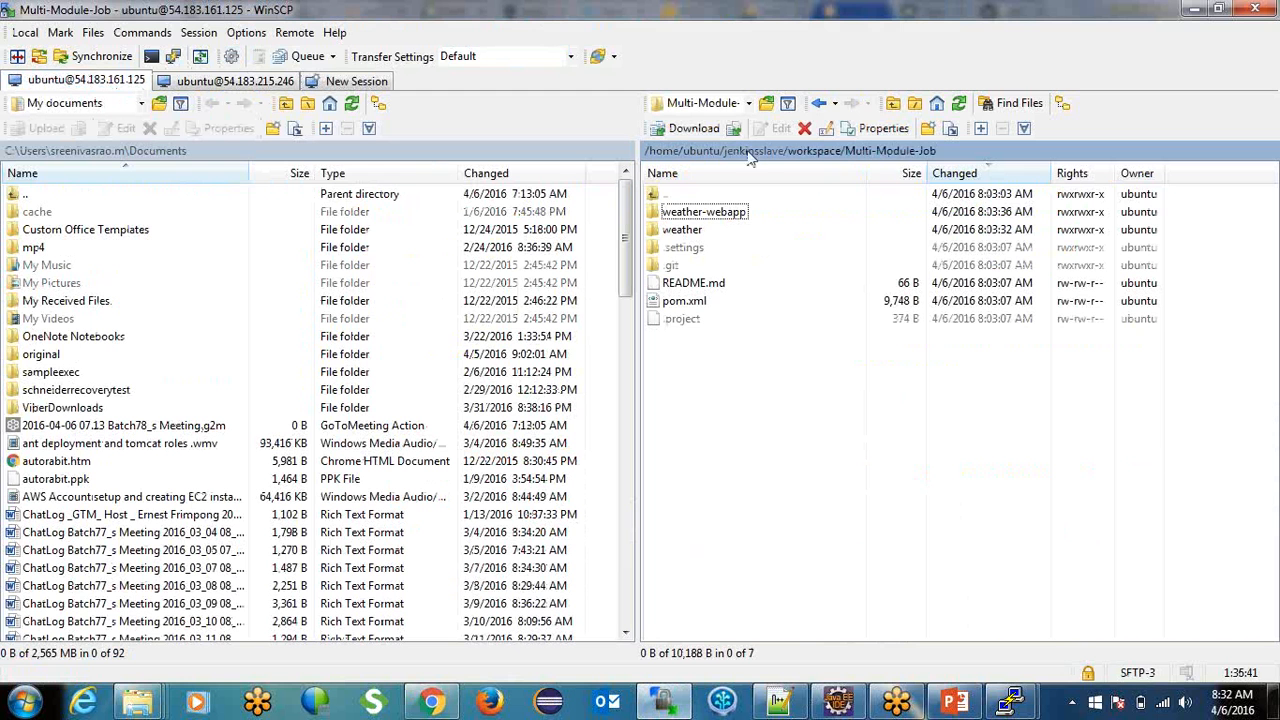
pyautogui.click(703, 150)
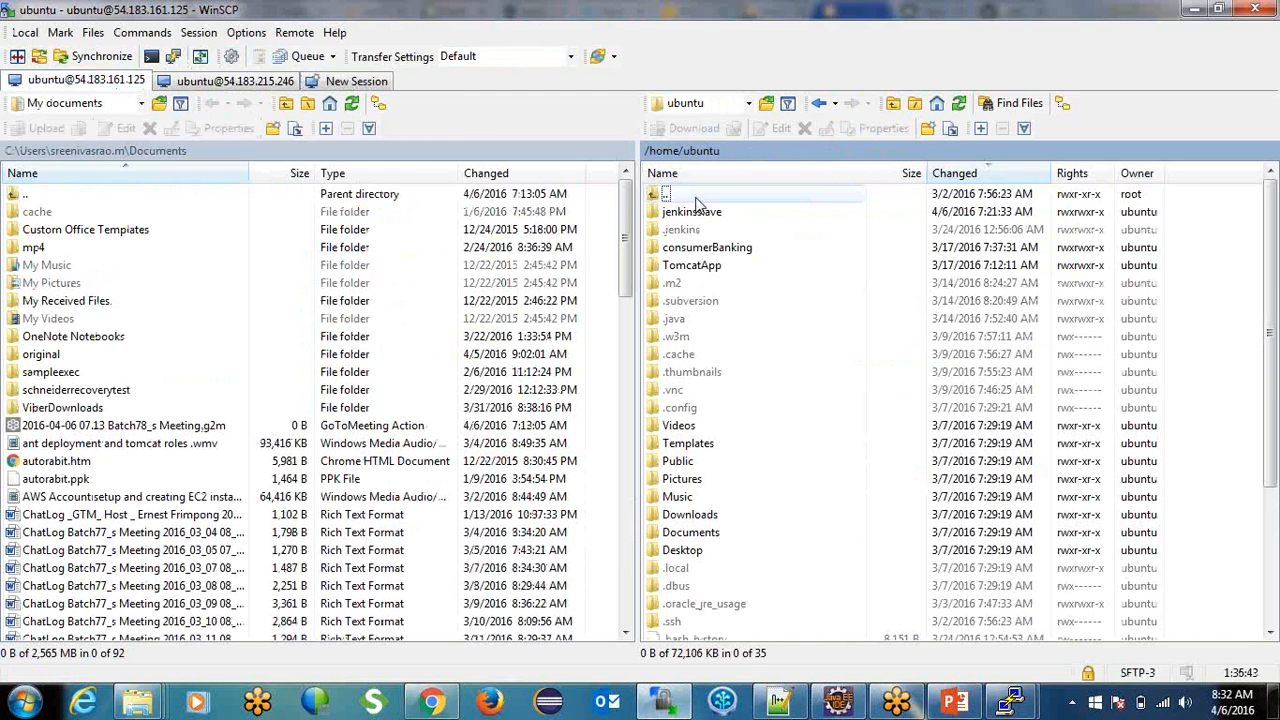
pyautogui.doubleClick(675, 283)
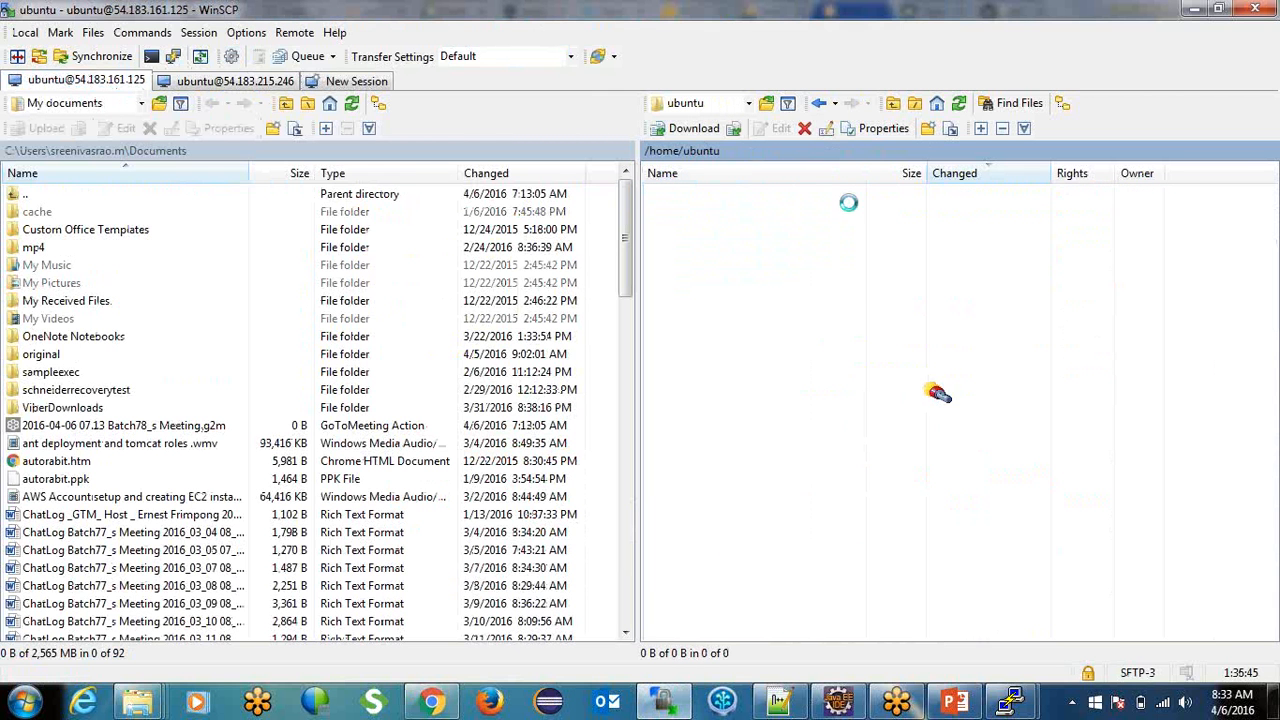
pyautogui.click(961, 109)
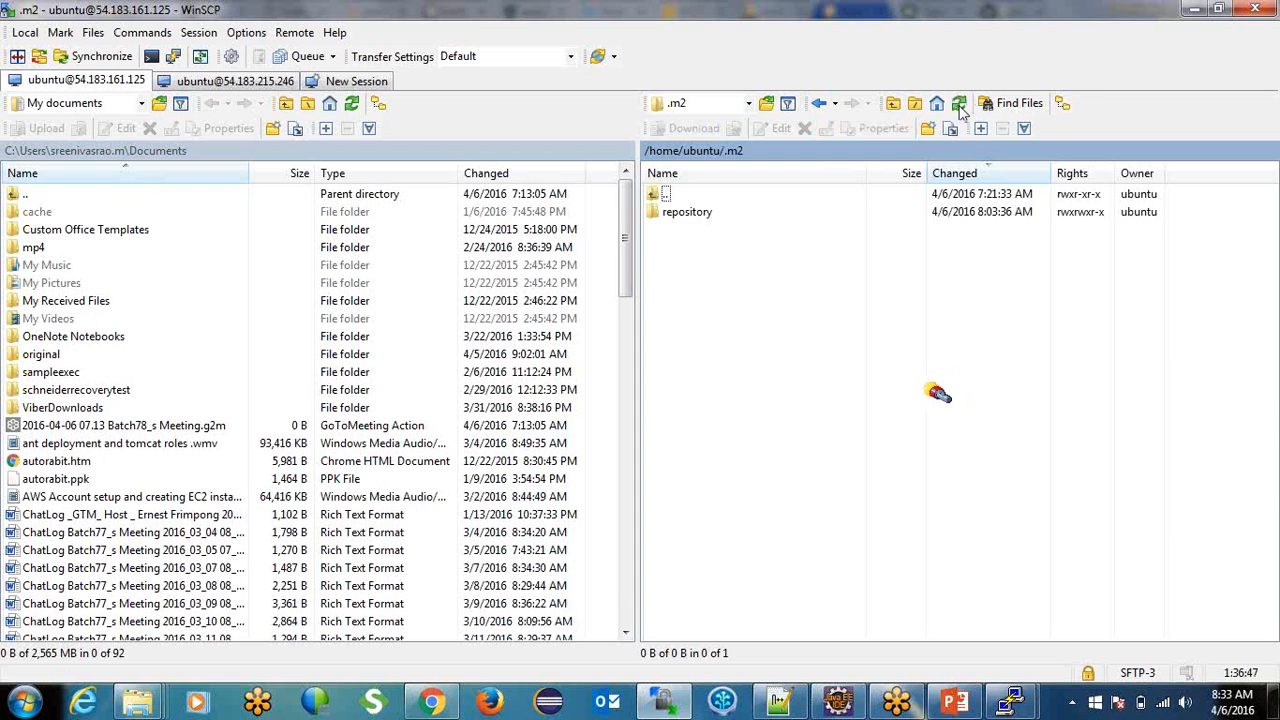
pyautogui.doubleClick(684, 214)
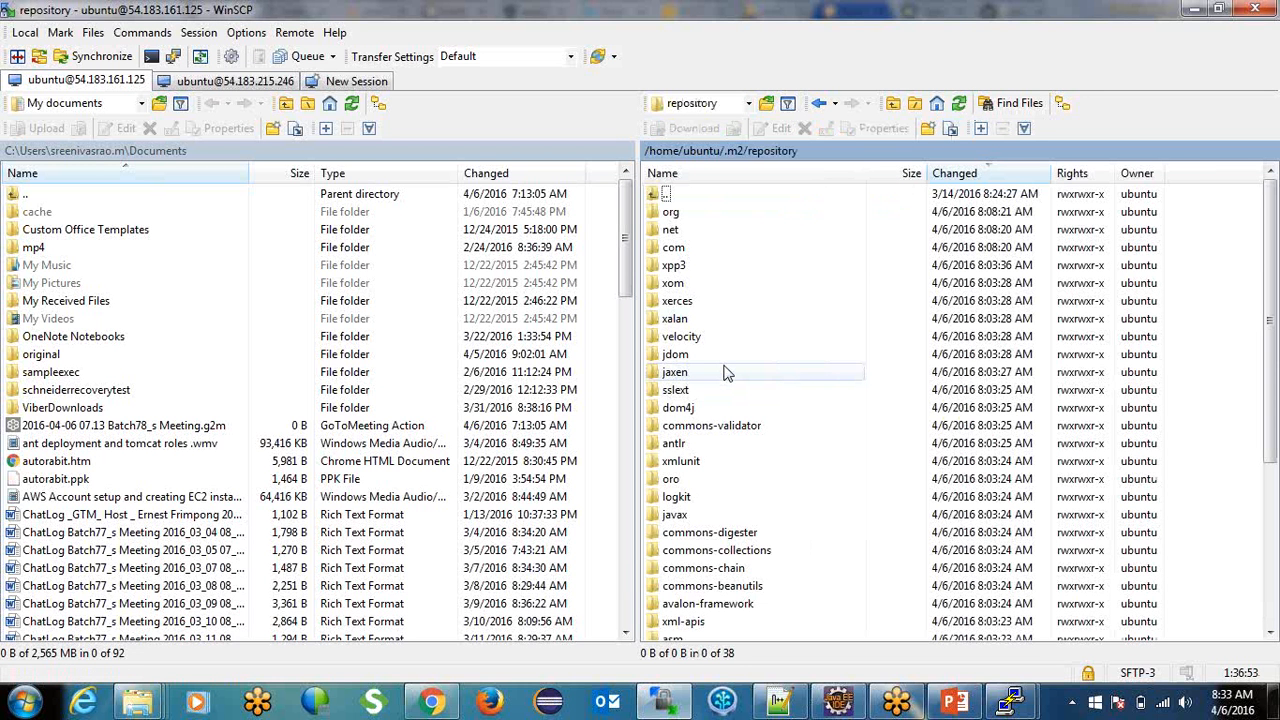
# Refresh the repository listing for new artifacts and glance at the weather-webapp pom.xml
pyautogui.click(710, 426)
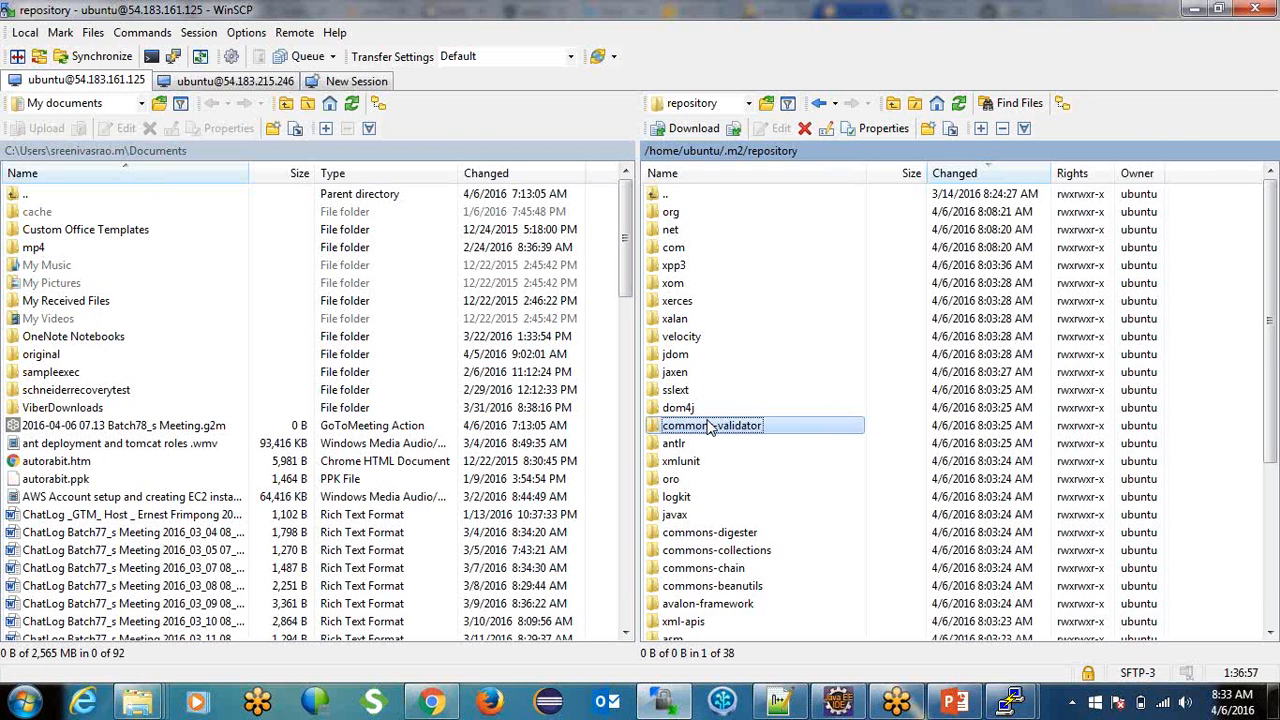
pyautogui.click(957, 103)
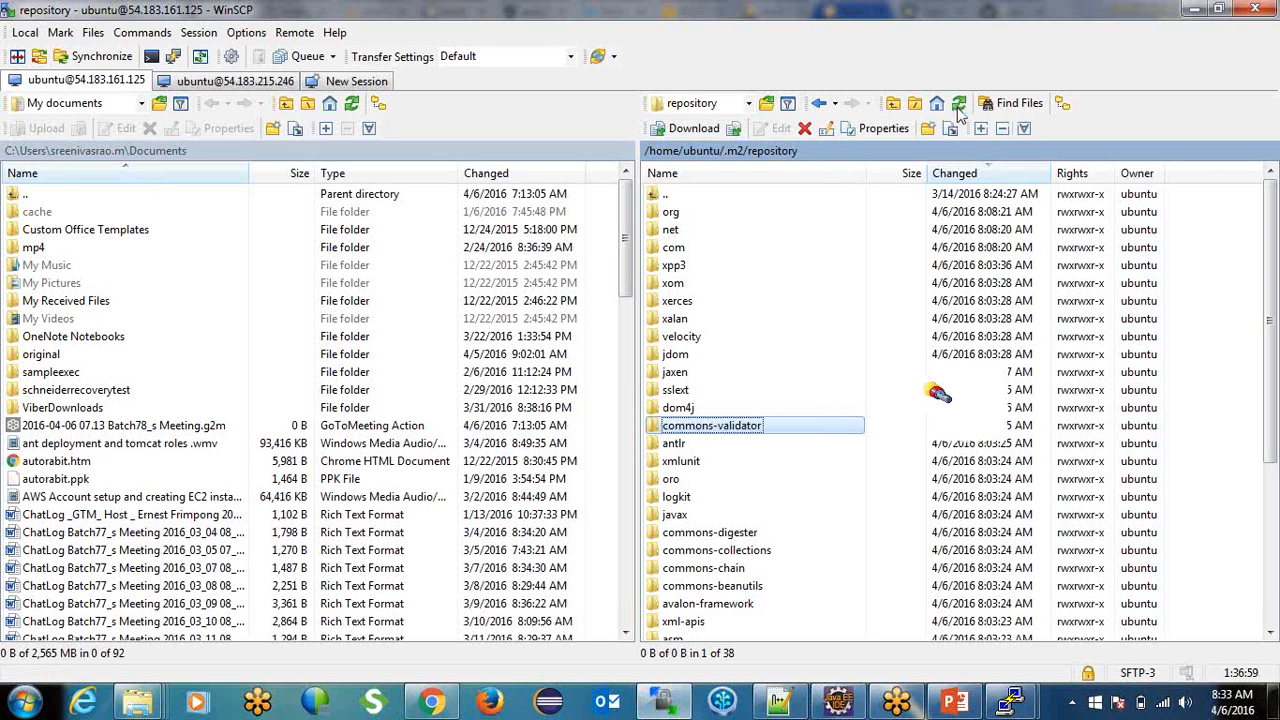
pyautogui.click(957, 112)
pyautogui.click(772, 704)
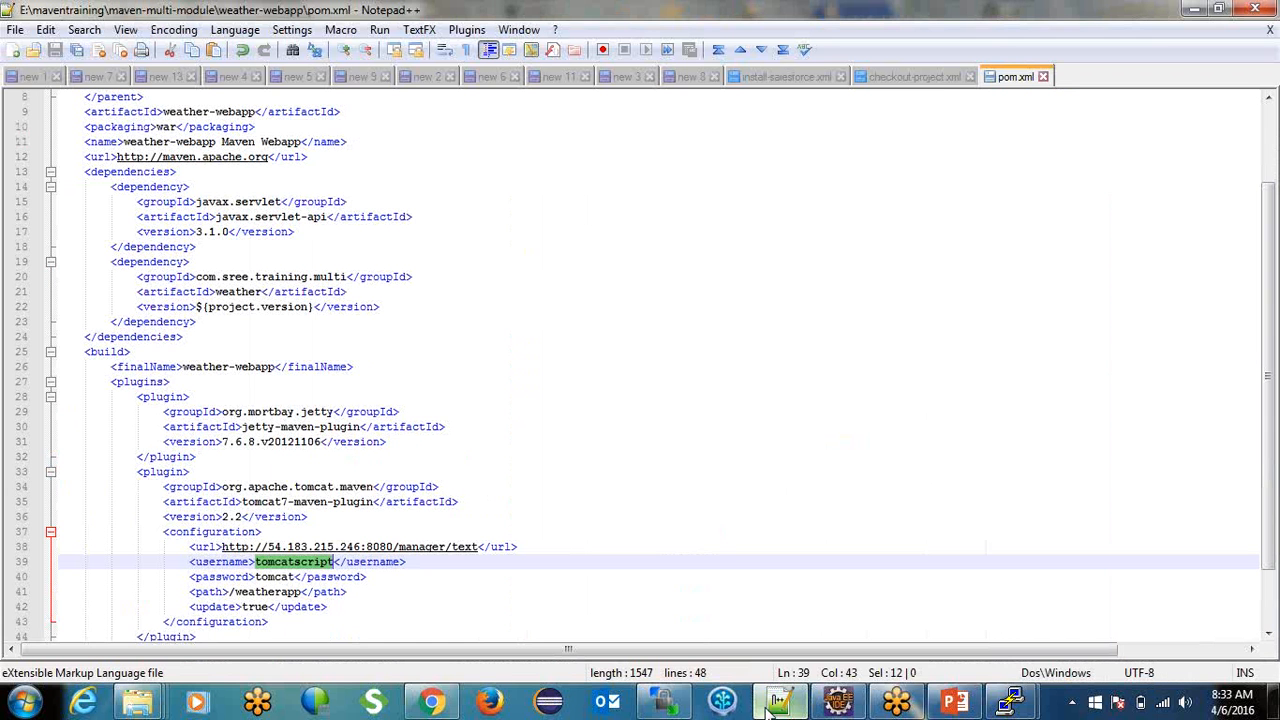
pyautogui.click(1272, 130)
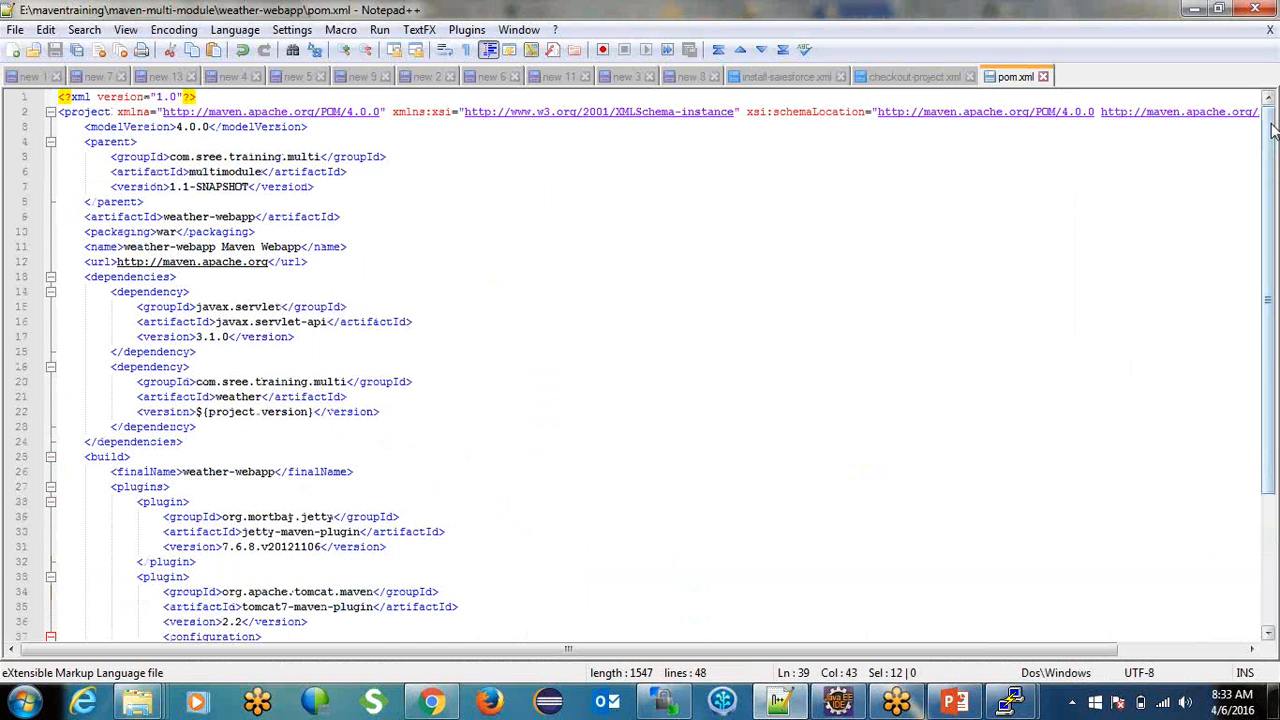
pyautogui.click(1193, 9)
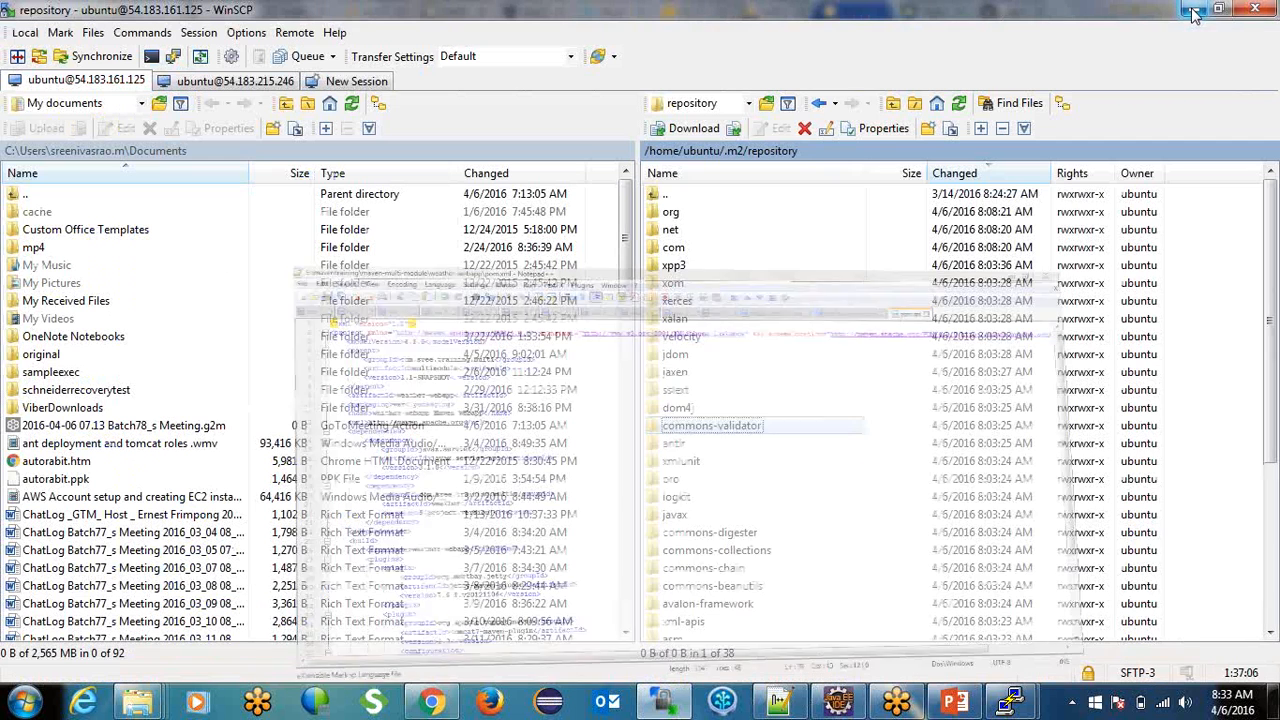
# Check the com folder, then return to build #7's console log in Jenkins
pyautogui.doubleClick(685, 250)
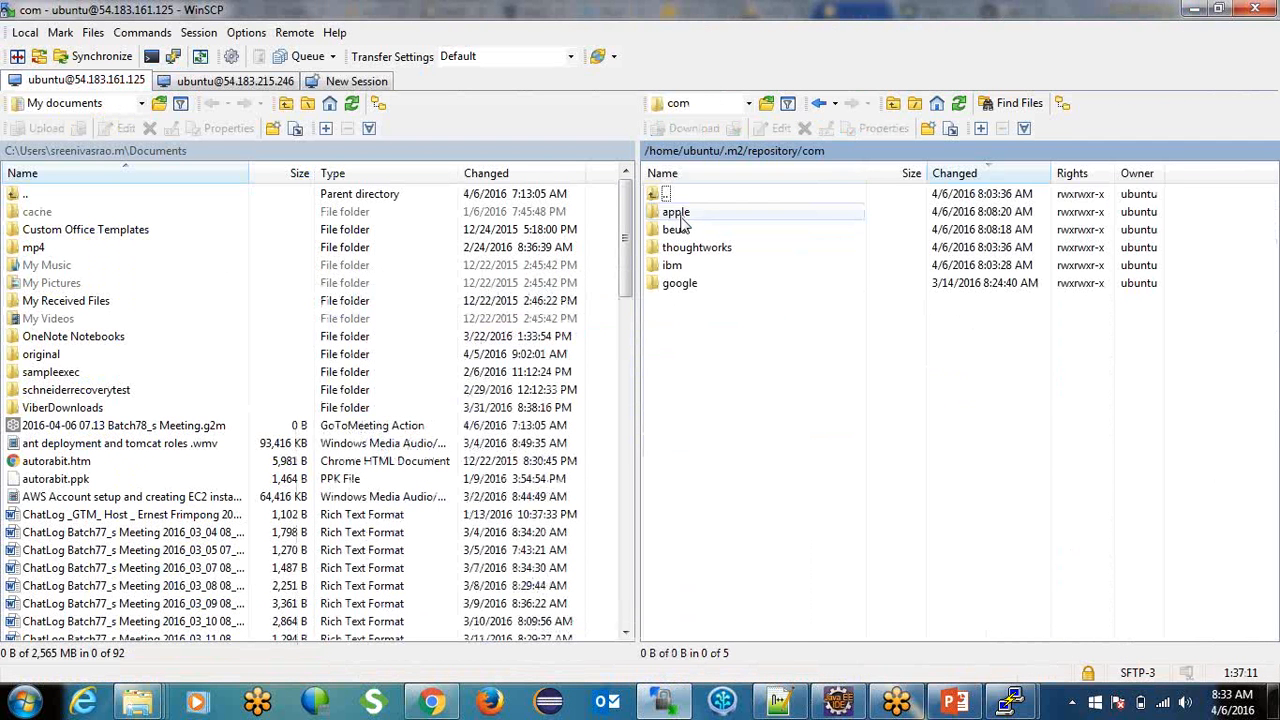
pyautogui.click(958, 103)
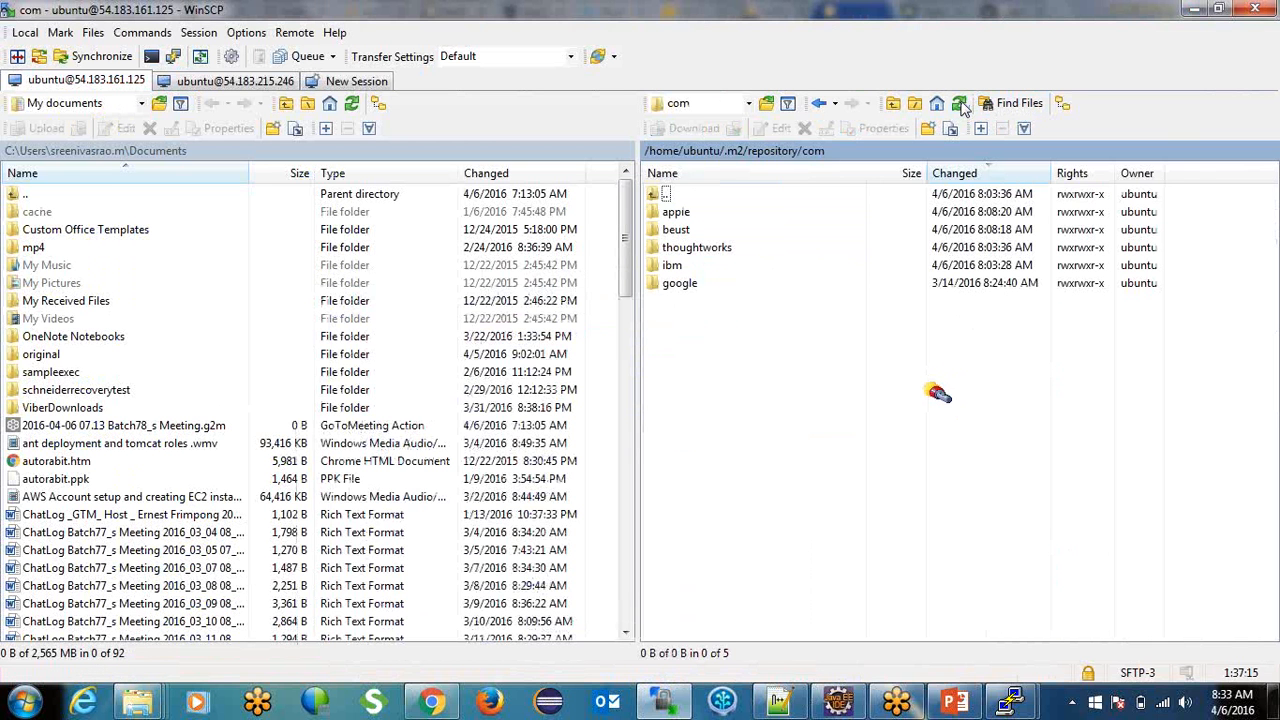
pyautogui.click(778, 151)
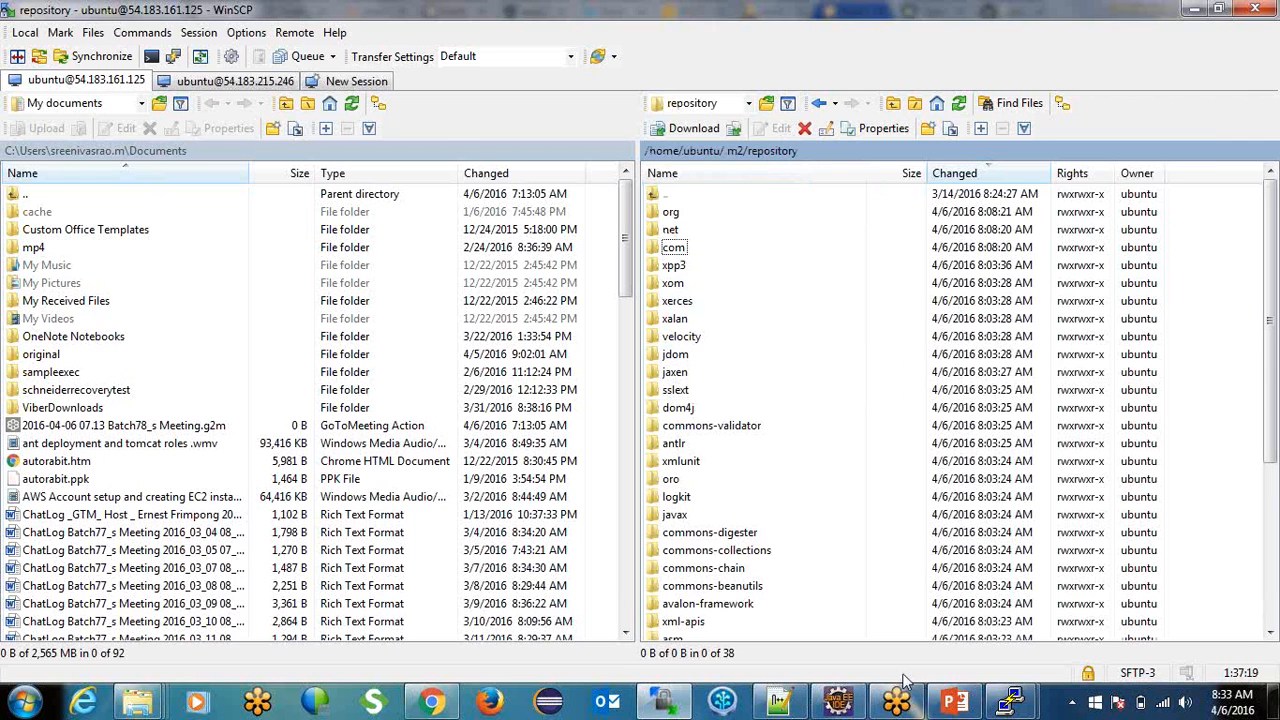
pyautogui.click(840, 700)
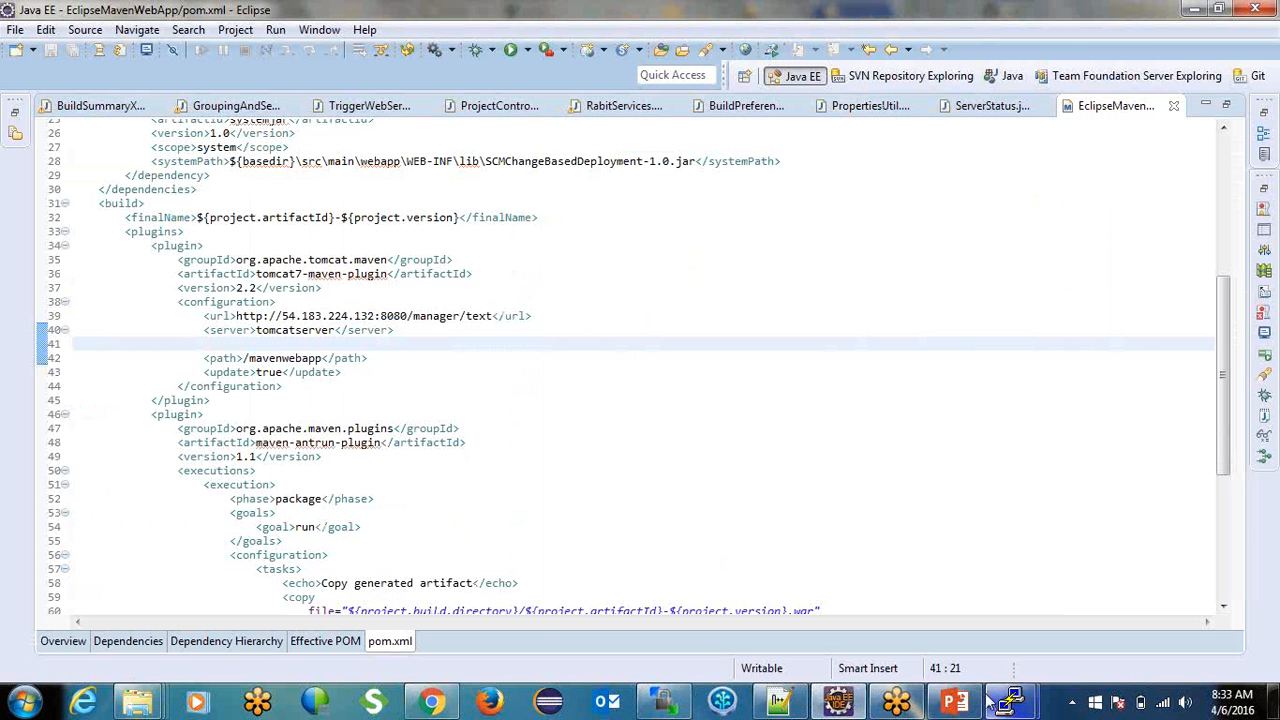
pyautogui.click(431, 700)
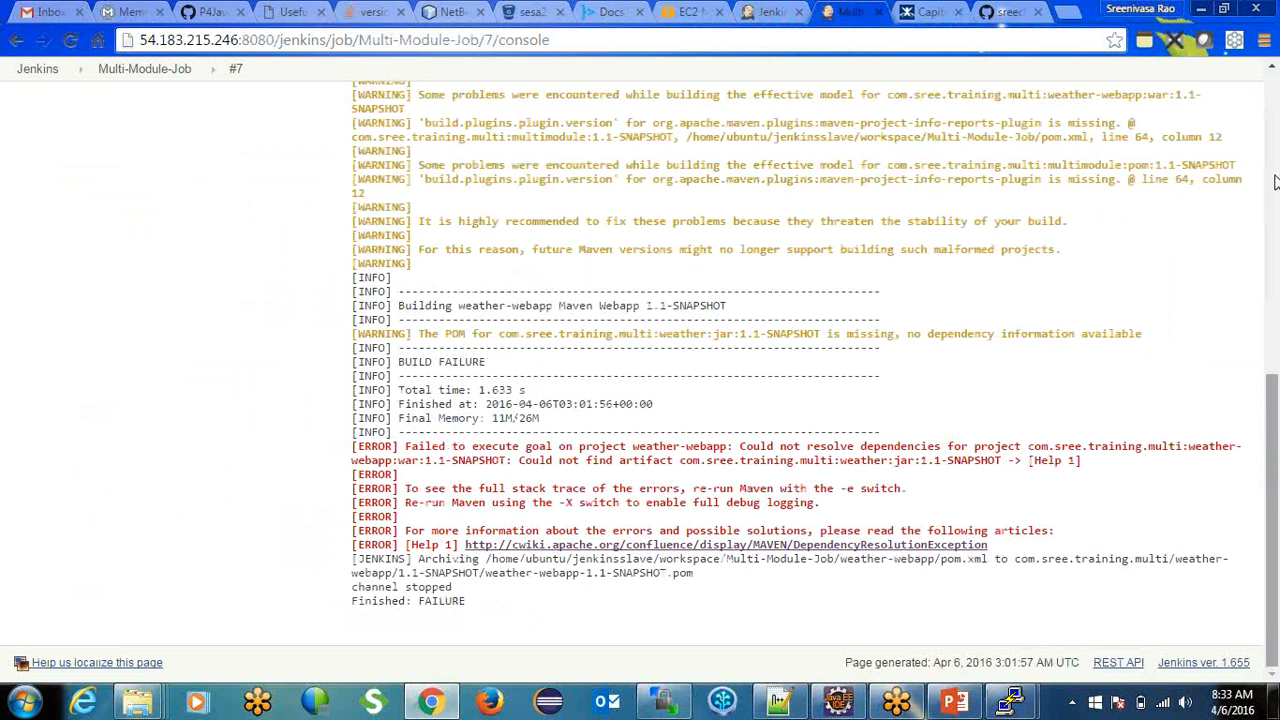
pyautogui.scroll(10, 1275, 187)
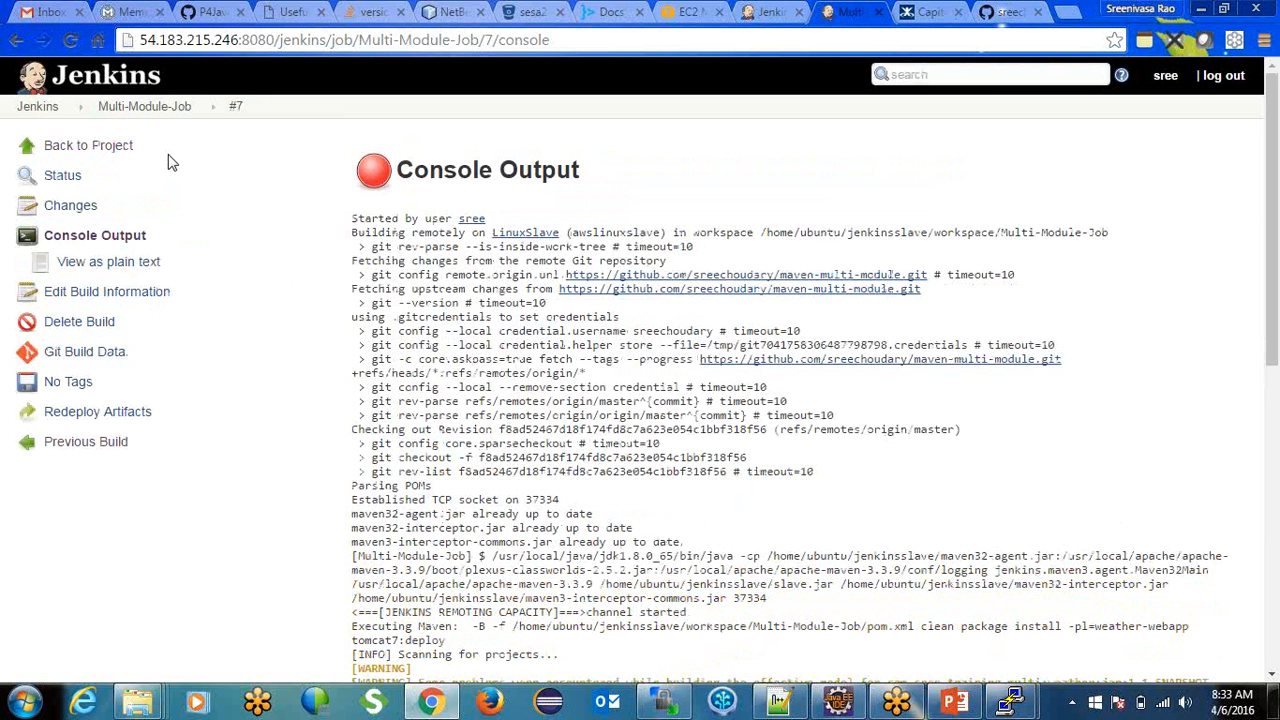
# Delete '-pl=weather-webapp tomcat7:deploy' from the goals, leaving 'clean package install', save, and start build #8
pyautogui.click(150, 106)
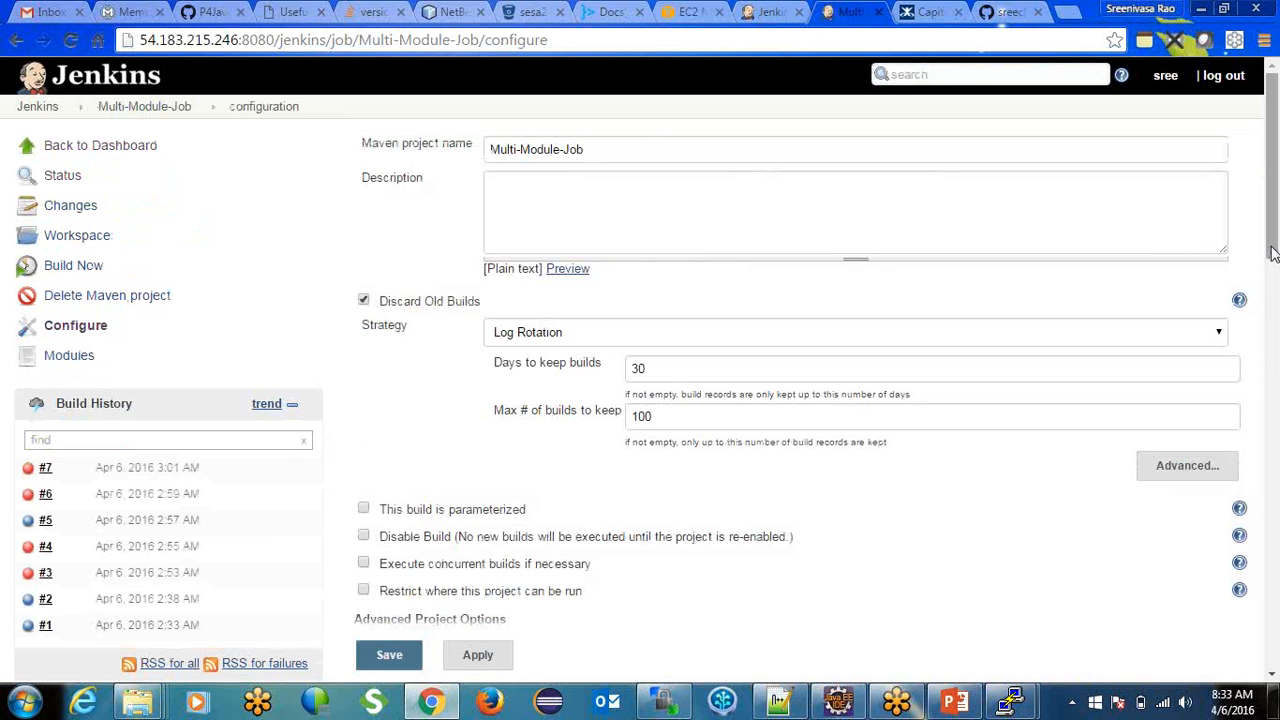
pyautogui.scroll(-10, 1272, 253)
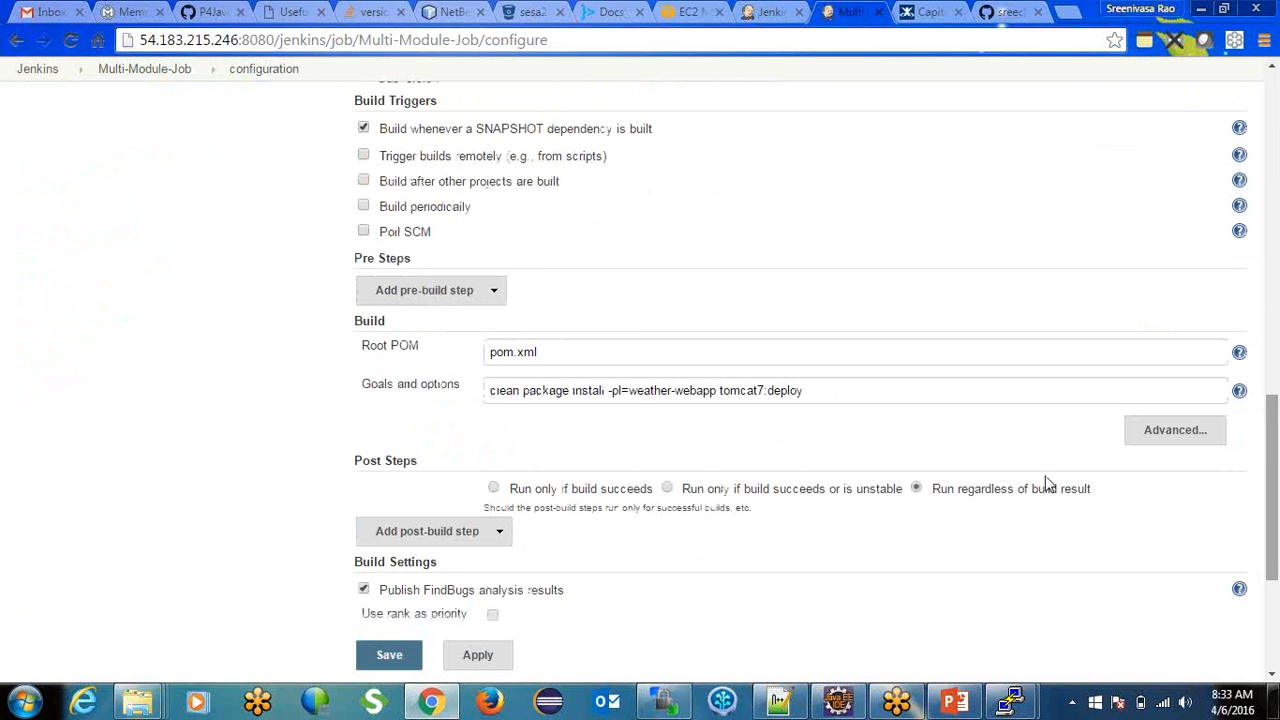
pyautogui.moveTo(608, 390); pyautogui.dragTo(810, 391)
pyautogui.press('BackSpace')
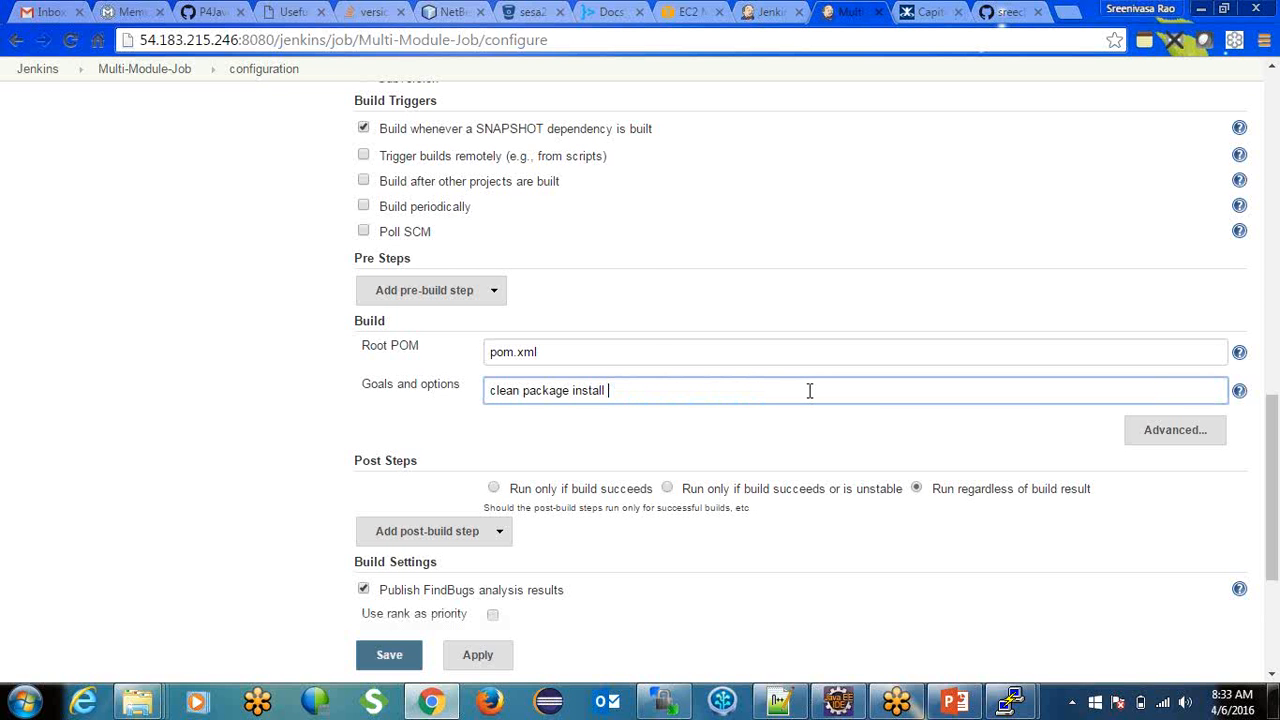
pyautogui.hotkey('ctrl', 's')
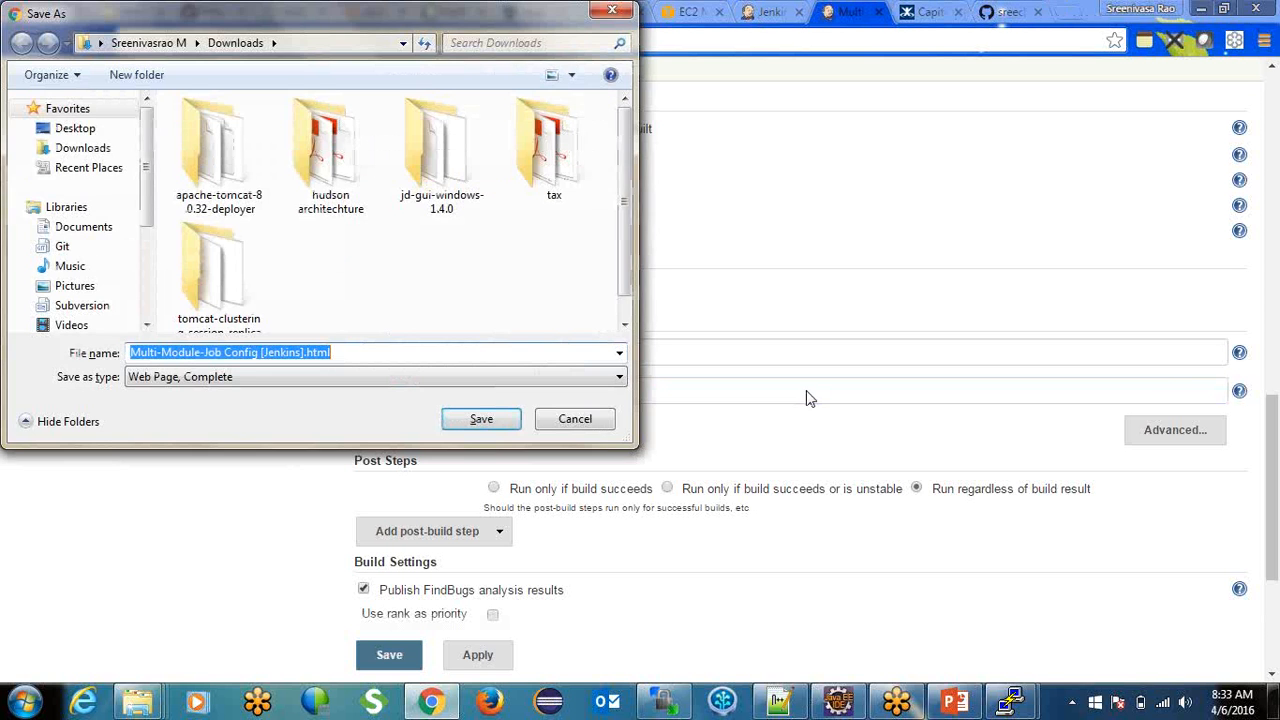
pyautogui.click(571, 420)
pyautogui.click(392, 653)
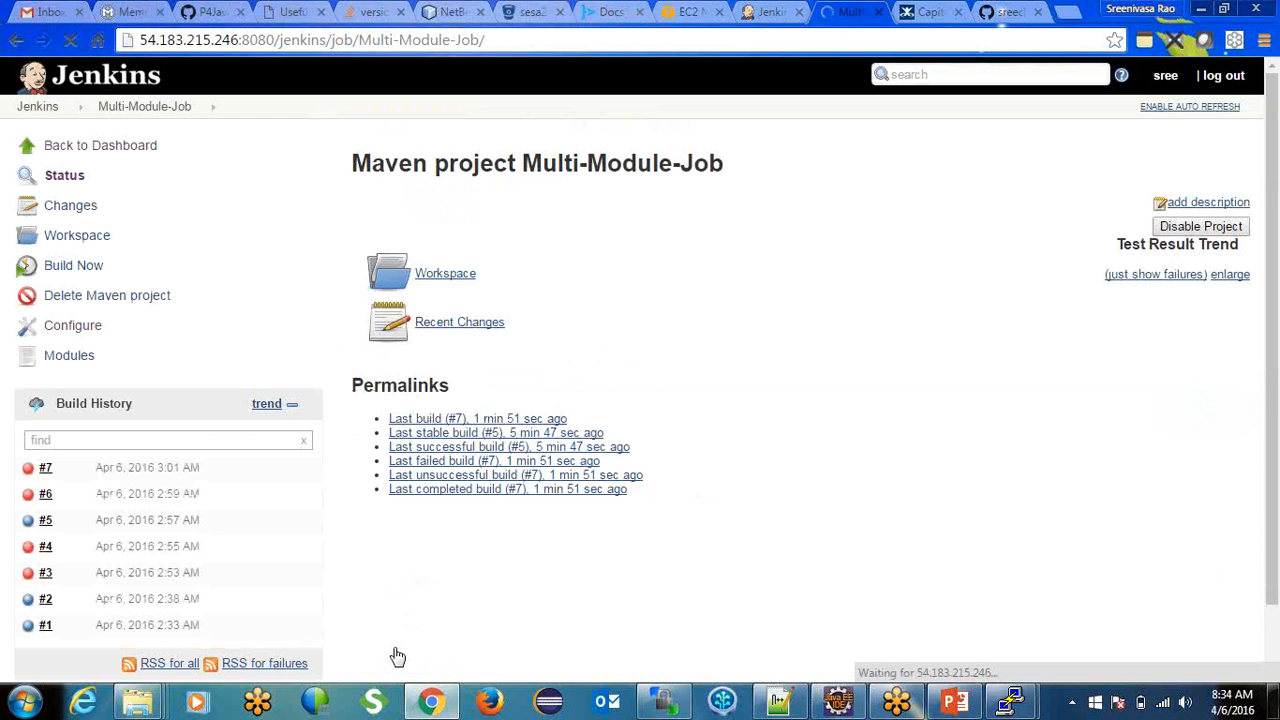
pyautogui.click(71, 268)
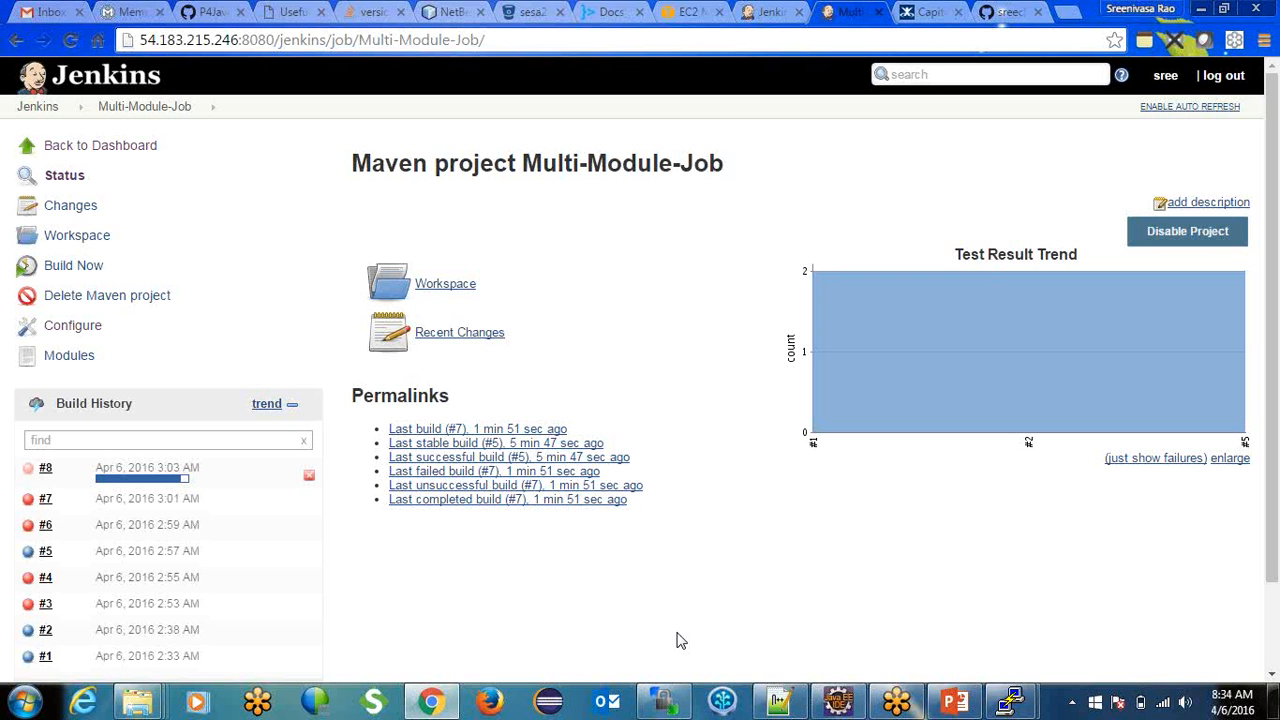
# Open com/sree/training/multi in the remote Maven repository, then go back to the Jenkins job page
pyautogui.click(663, 701)
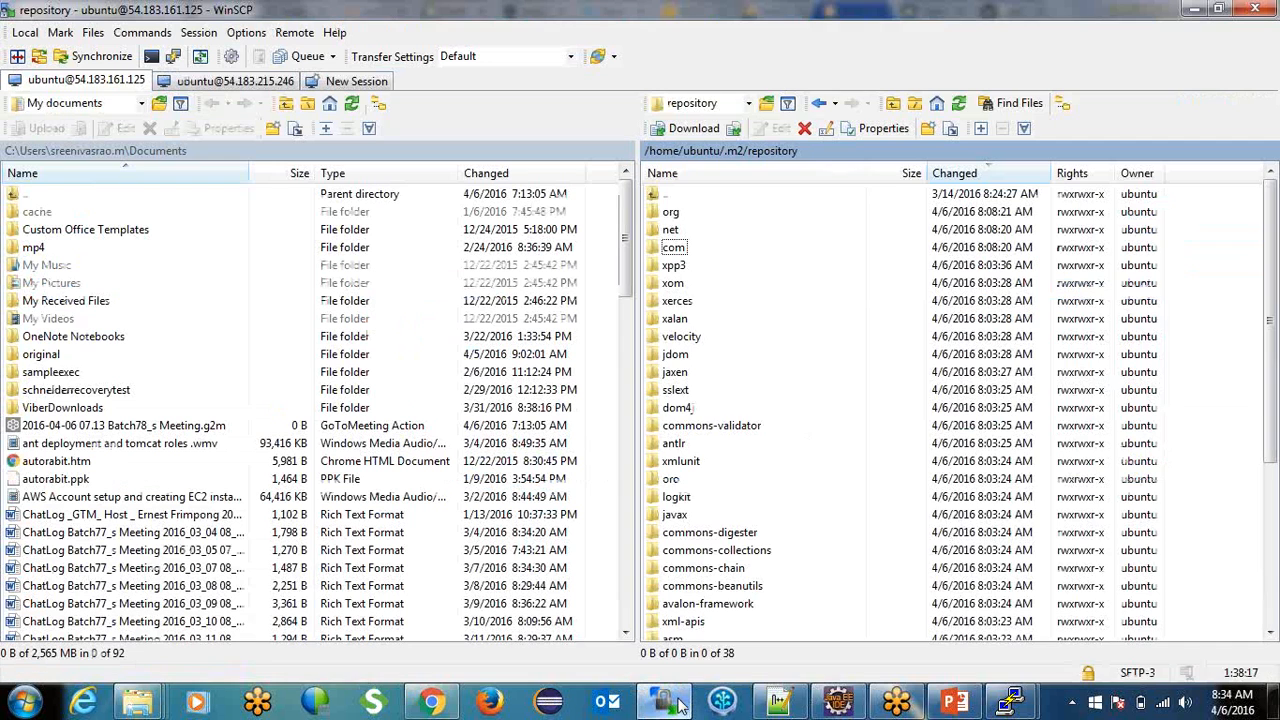
pyautogui.doubleClick(688, 246)
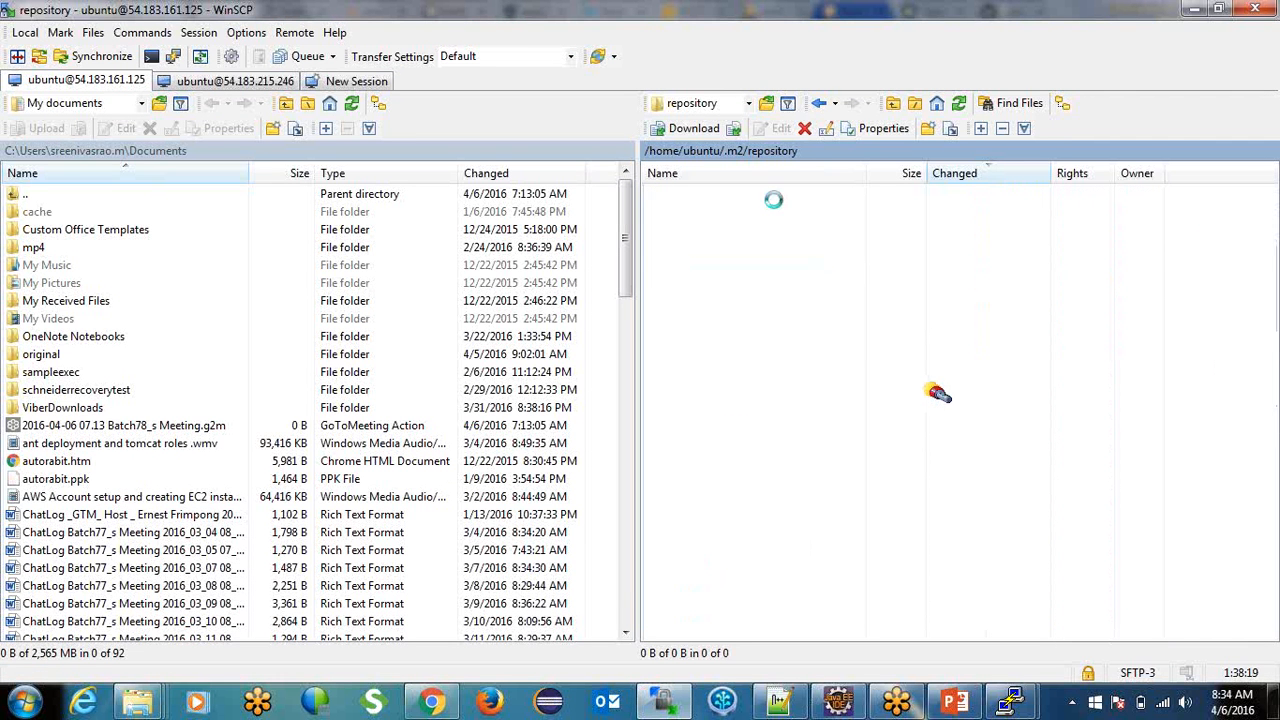
pyautogui.click(960, 104)
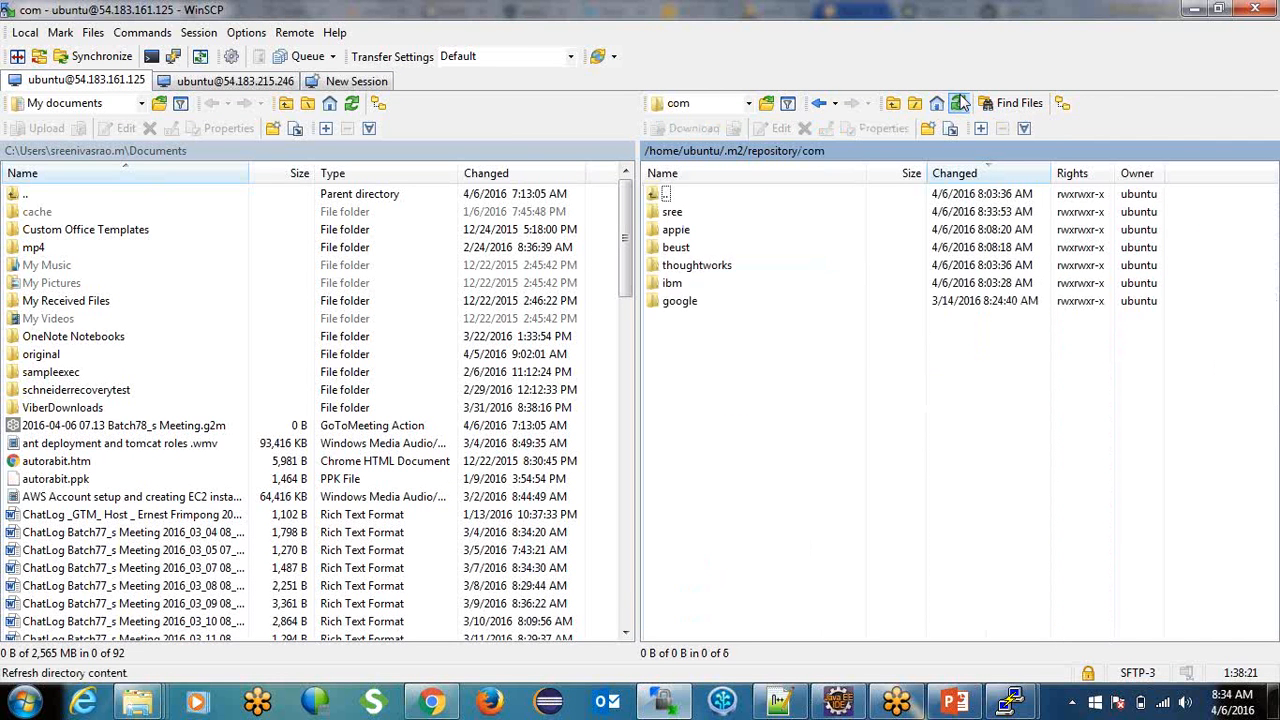
pyautogui.doubleClick(670, 213)
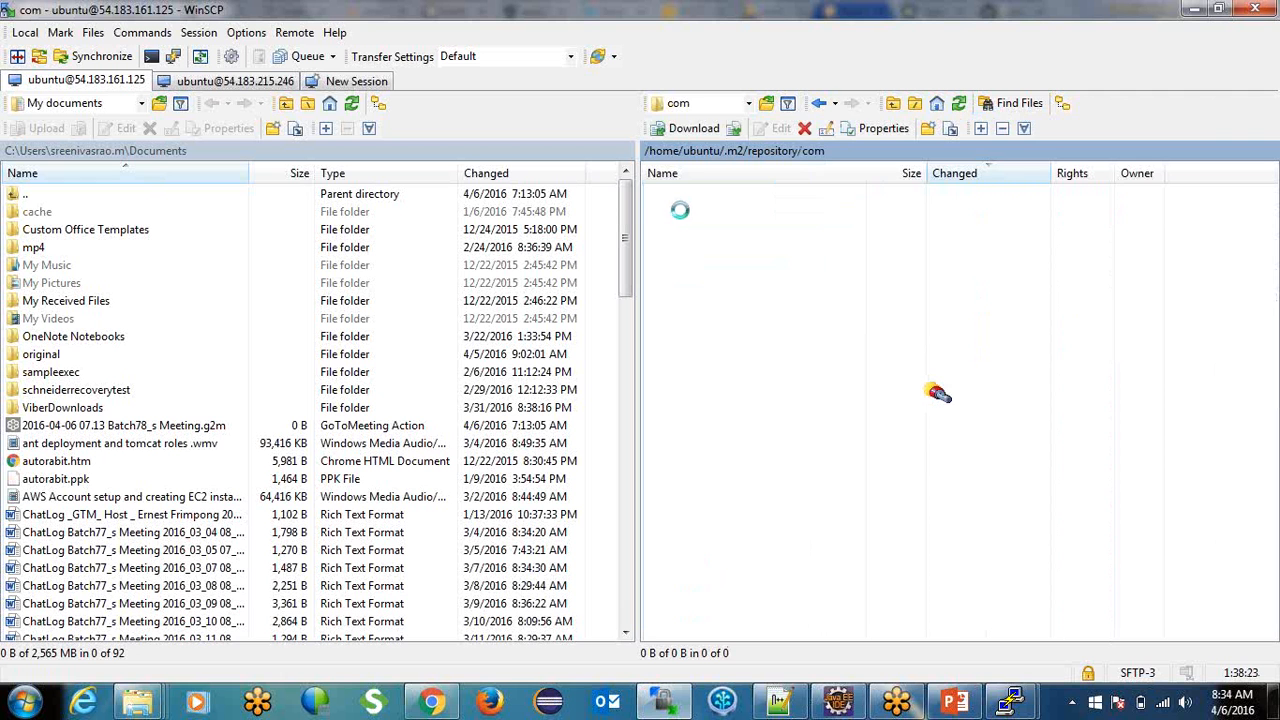
pyautogui.doubleClick(688, 216)
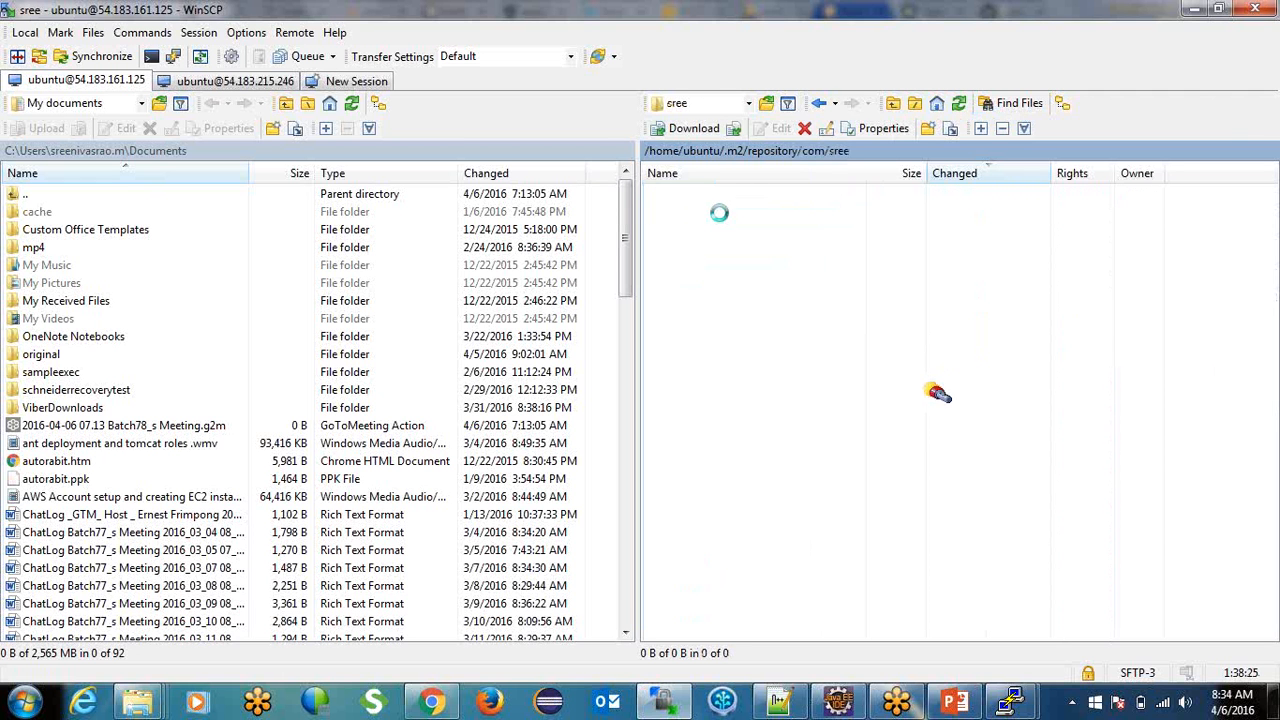
pyautogui.doubleClick(708, 213)
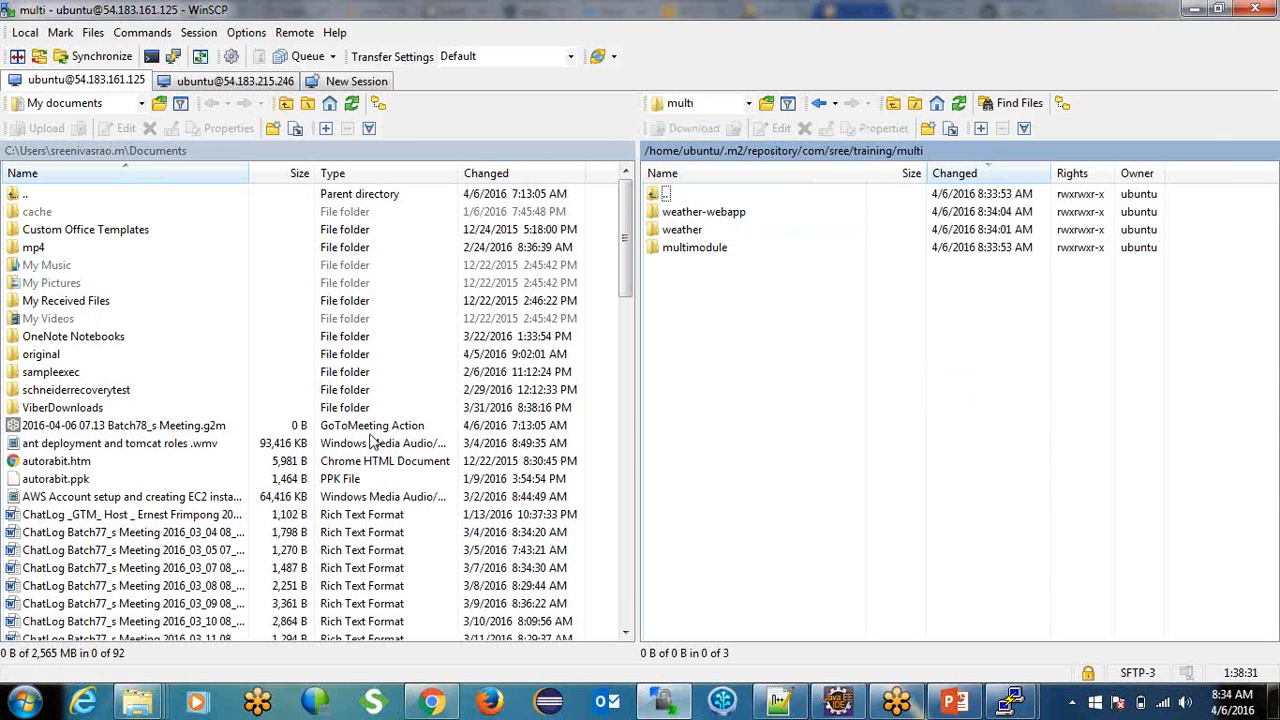
pyautogui.click(431, 702)
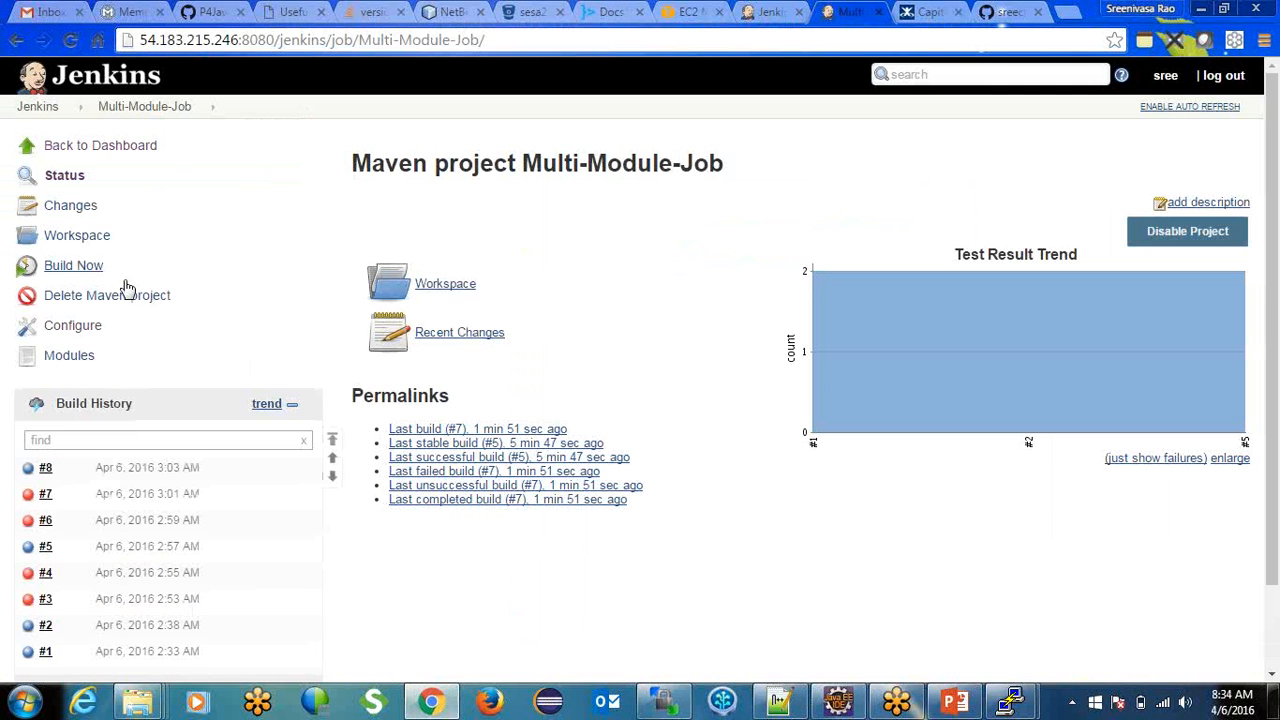
# Replace the goals 'clean package install' with '-pl=weather-webapp tomcat7:deploy' and save the job
pyautogui.click(86, 326)
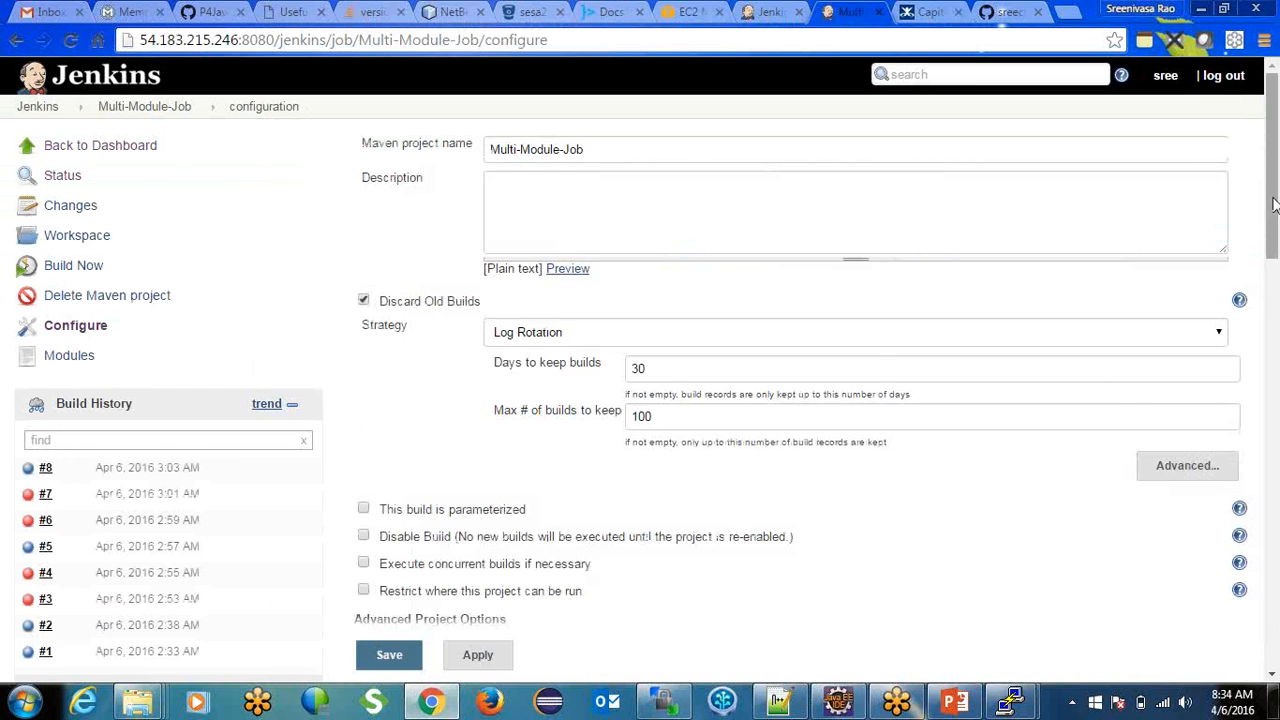
pyautogui.moveTo(1275, 204); pyautogui.dragTo(1261, 520)
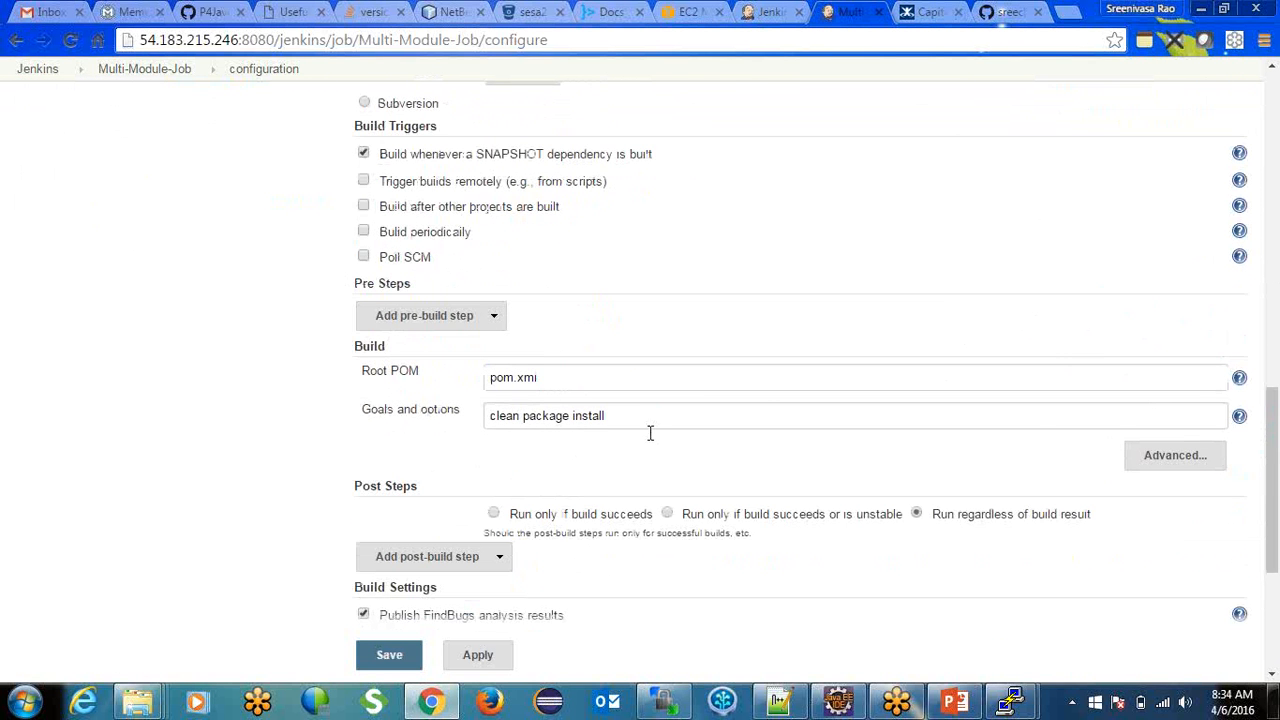
pyautogui.moveTo(650, 432); pyautogui.dragTo(471, 414)
pyautogui.write('-pl=weather-webapp tomcat7:deploy')
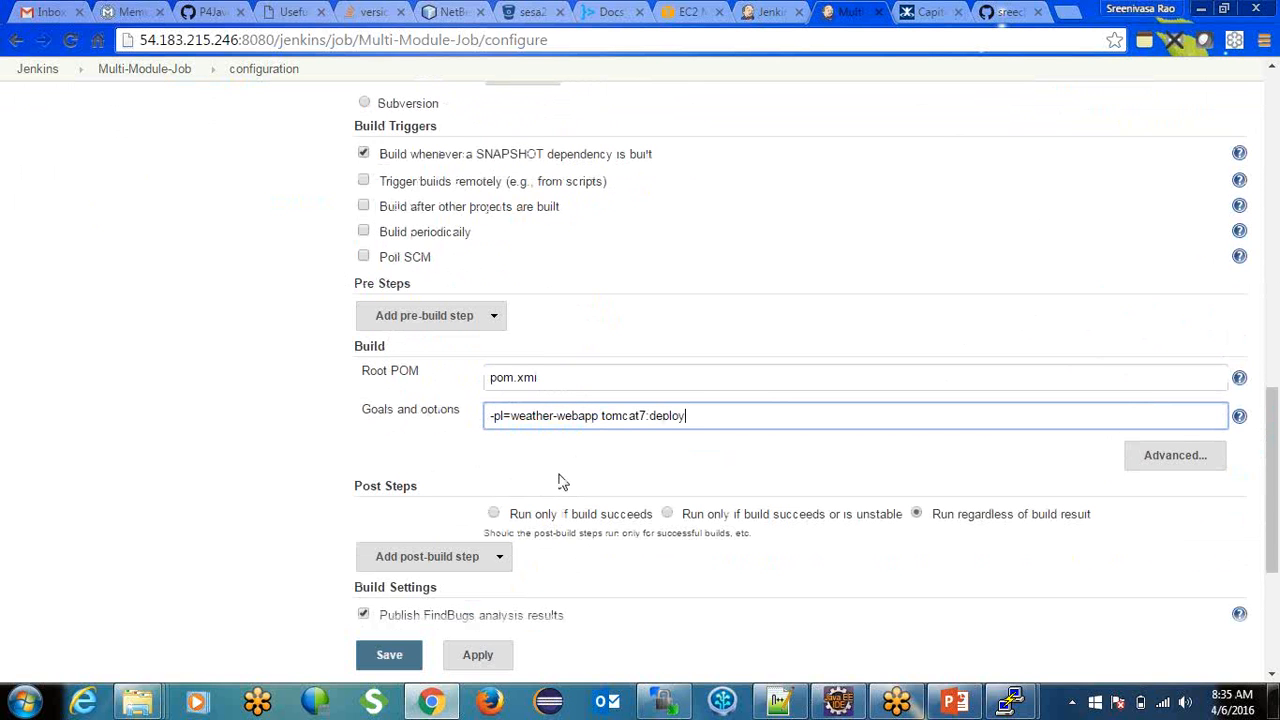
pyautogui.click(390, 655)
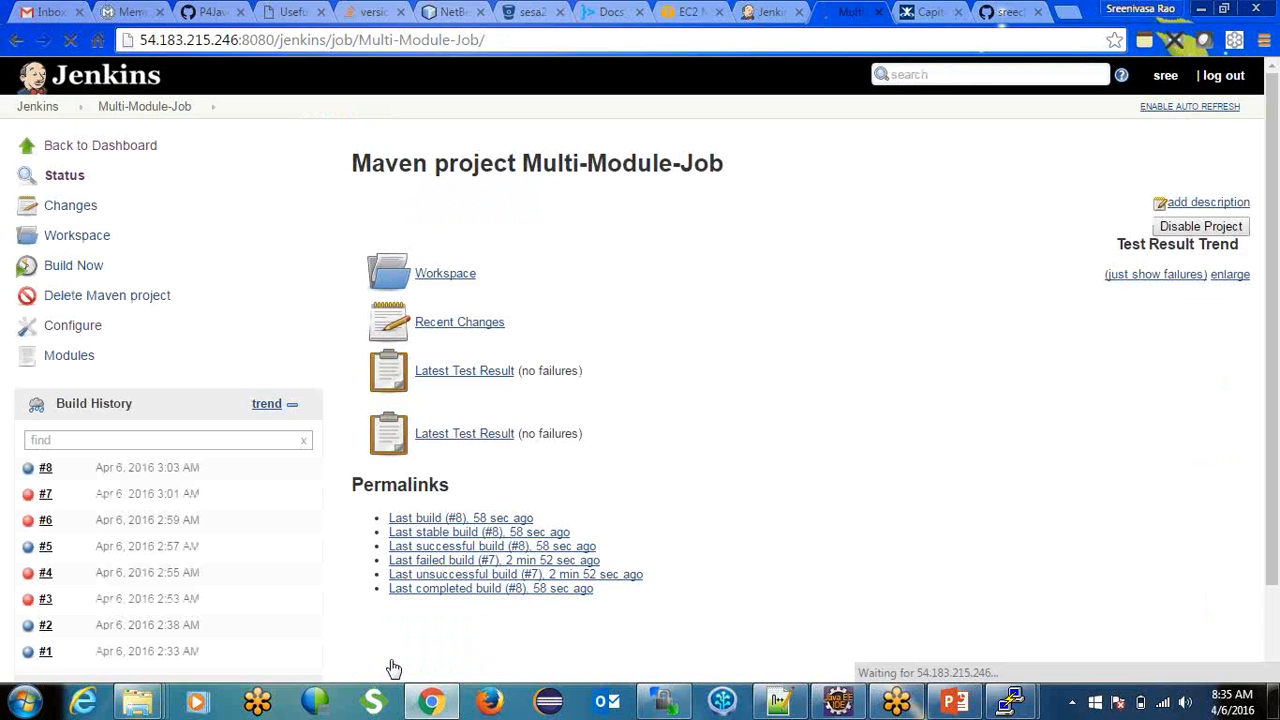
# Run build #9 and confirm its console shows BUILD SUCCESS with weatherapp deployed
pyautogui.click(87, 268)
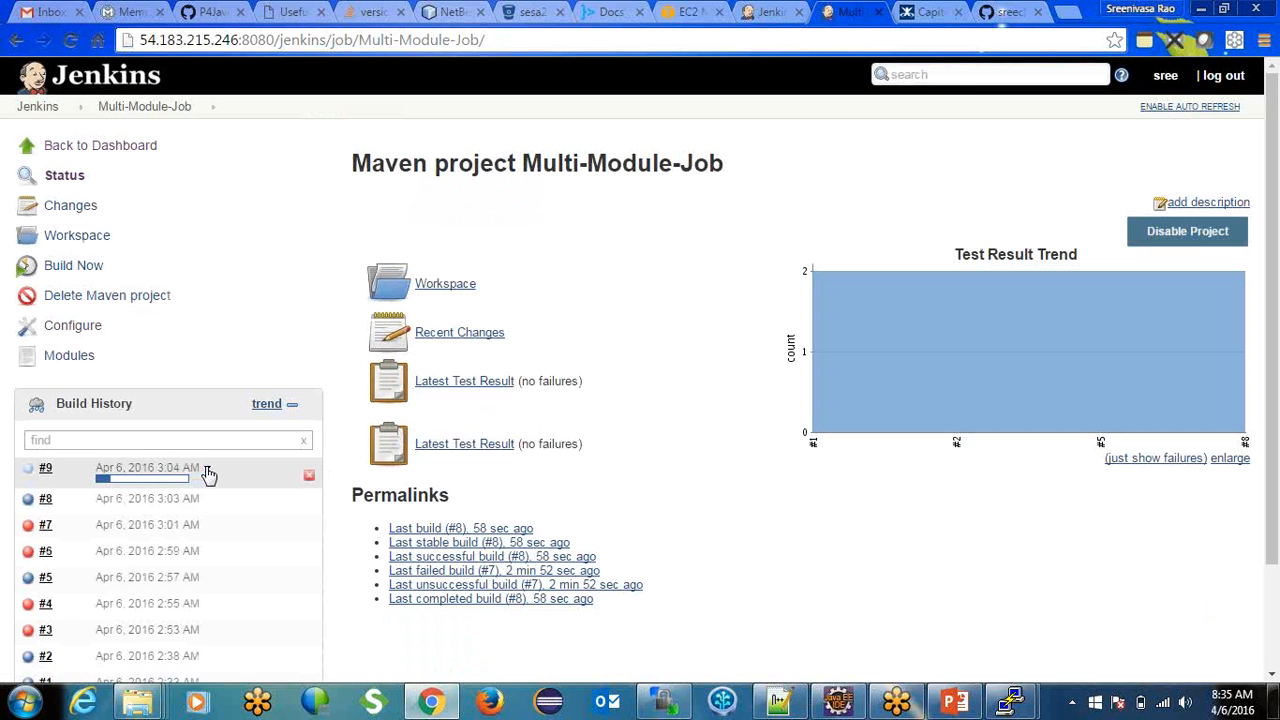
pyautogui.click(207, 470)
pyautogui.click(205, 526)
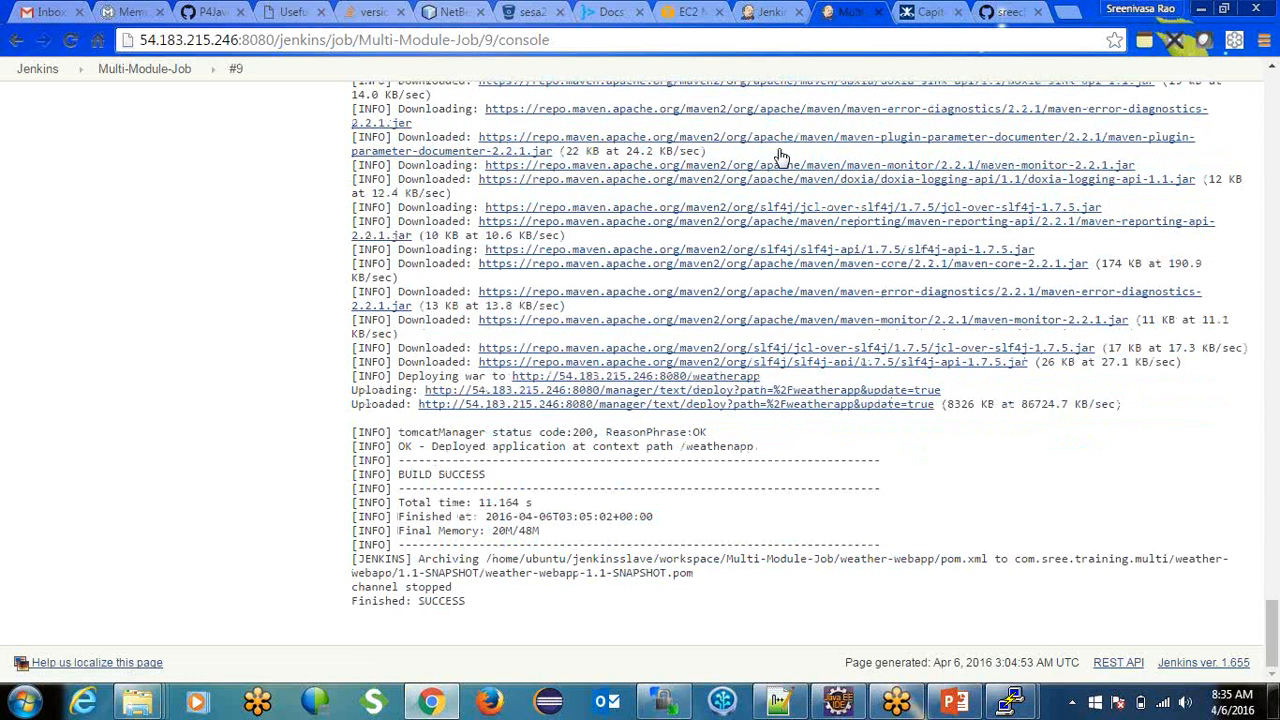
pyautogui.moveTo(274, 40); pyautogui.dragTo(135, 40)
pyautogui.hotkey('ctrl', 'c')
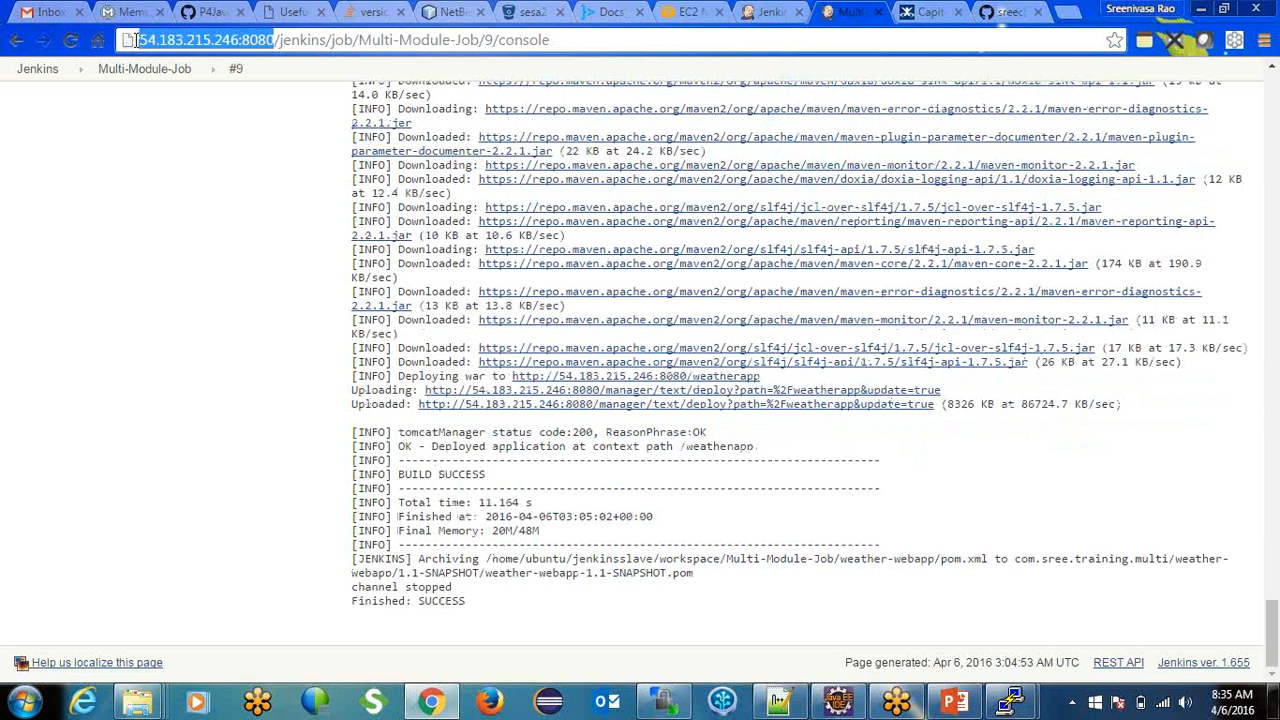
# In a new tab, load the server's /manager page and log in to Tomcat Manager
pyautogui.click(1070, 12)
pyautogui.hotkey('ctrl', 'v')
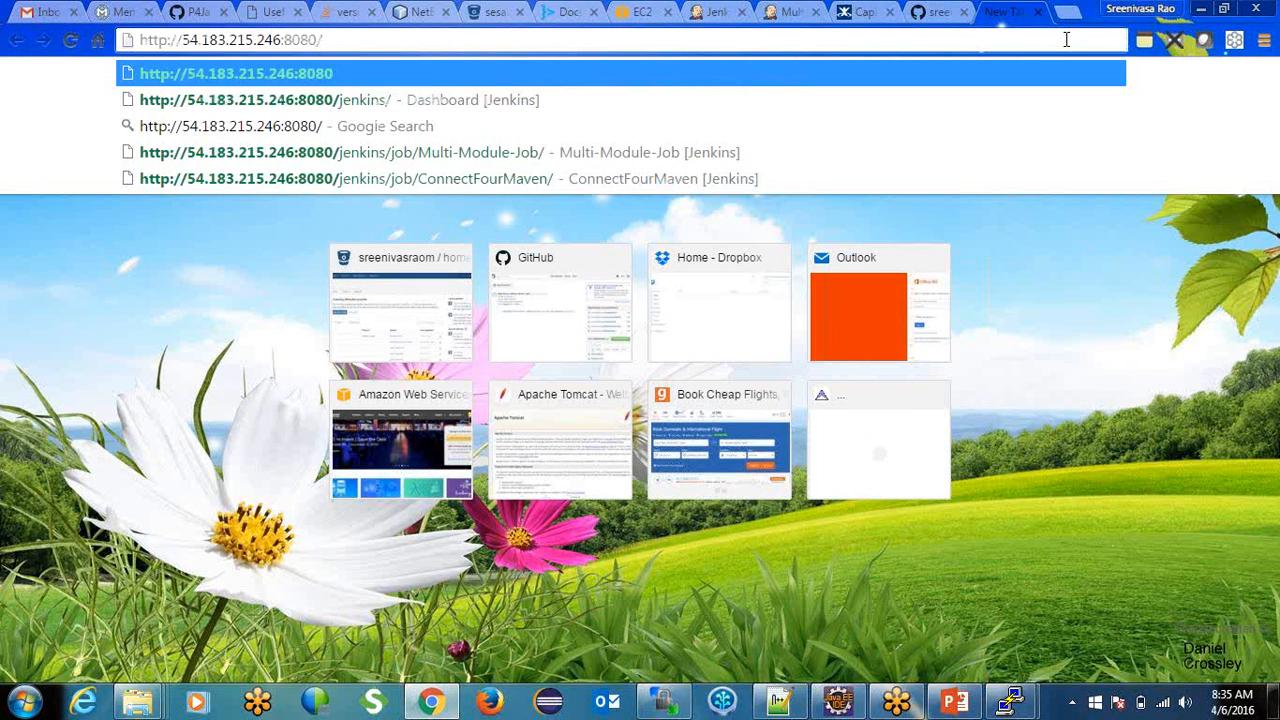
pyautogui.write('wea')
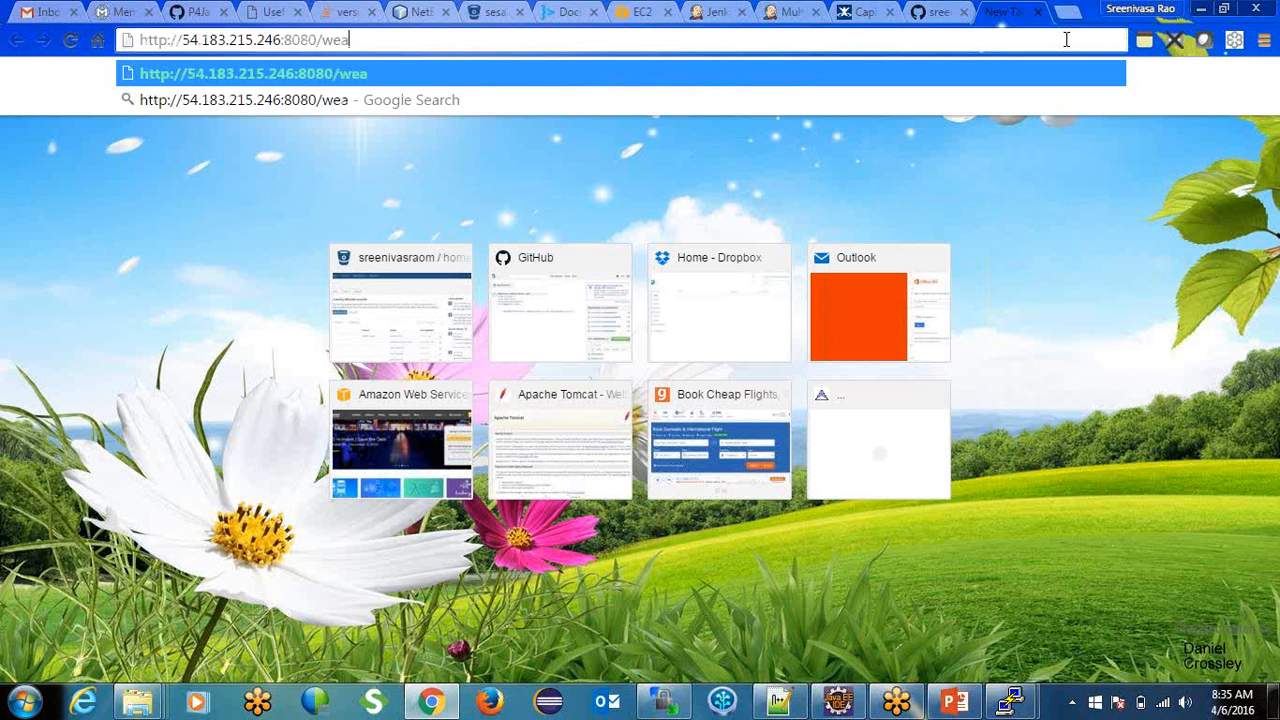
pyautogui.write('ther')
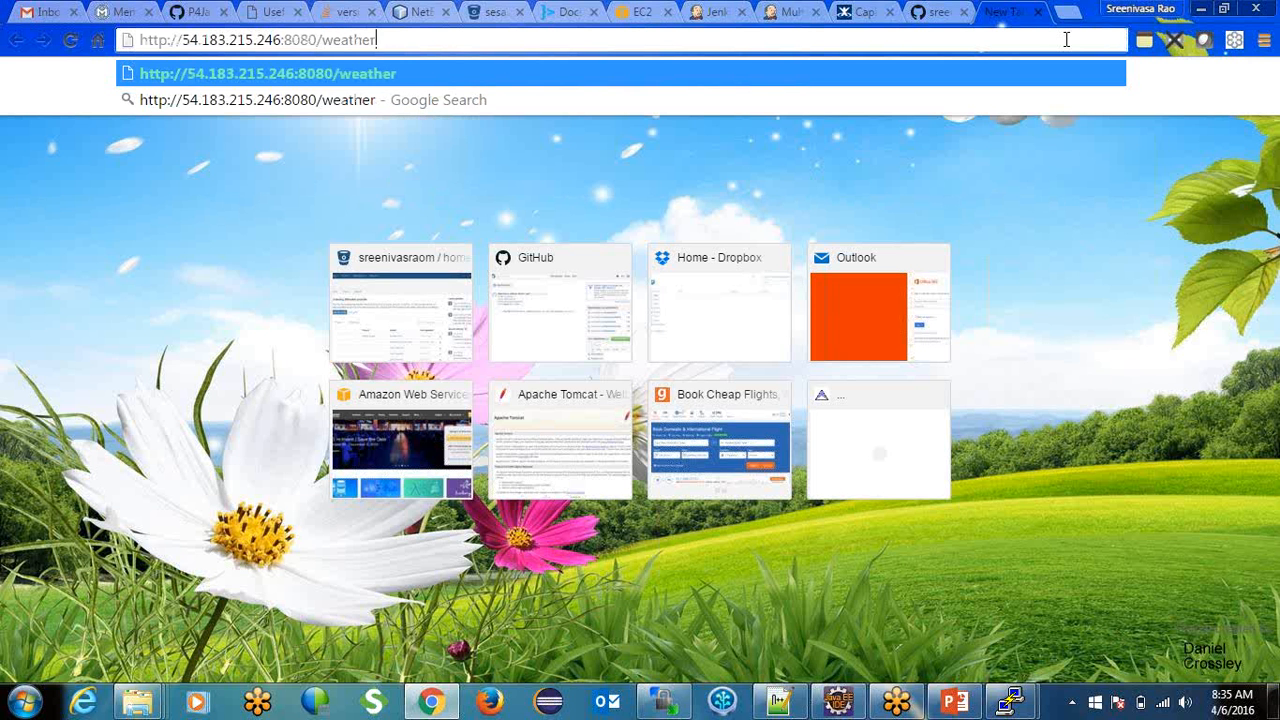
pyautogui.write('webap')
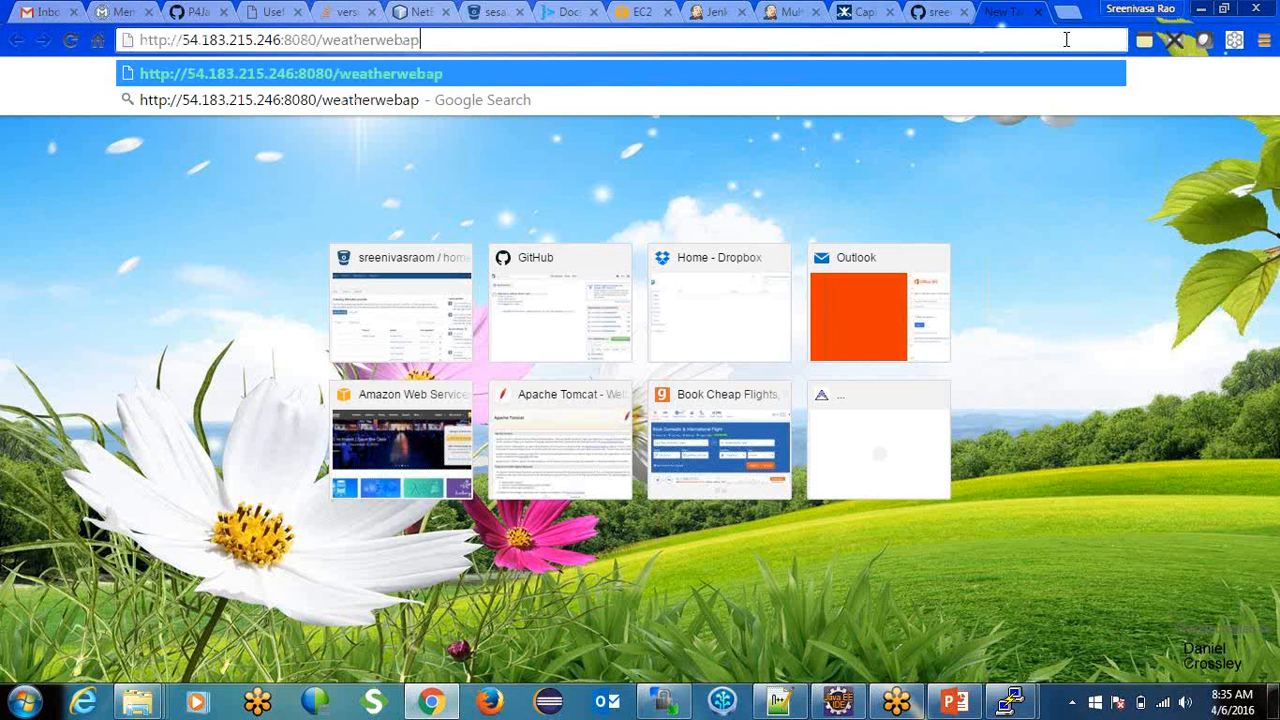
pyautogui.write('p')
pyautogui.press('Return')
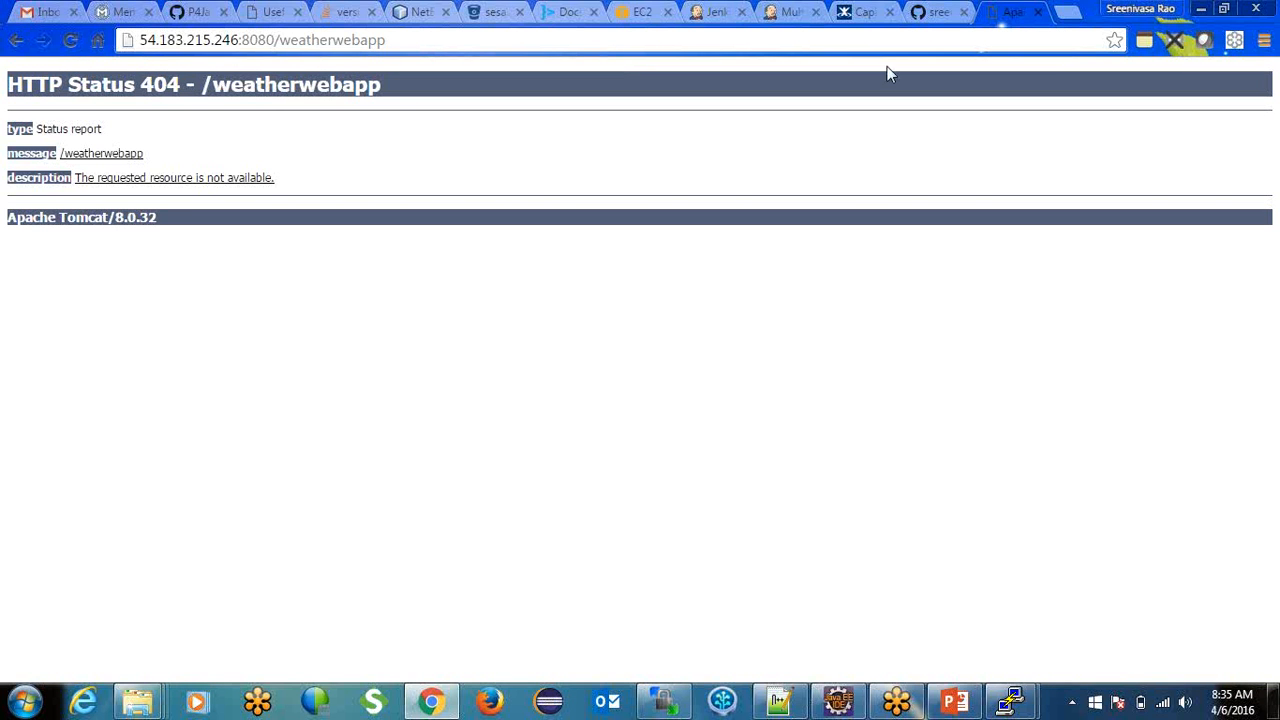
pyautogui.moveTo(281, 40); pyautogui.dragTo(414, 63)
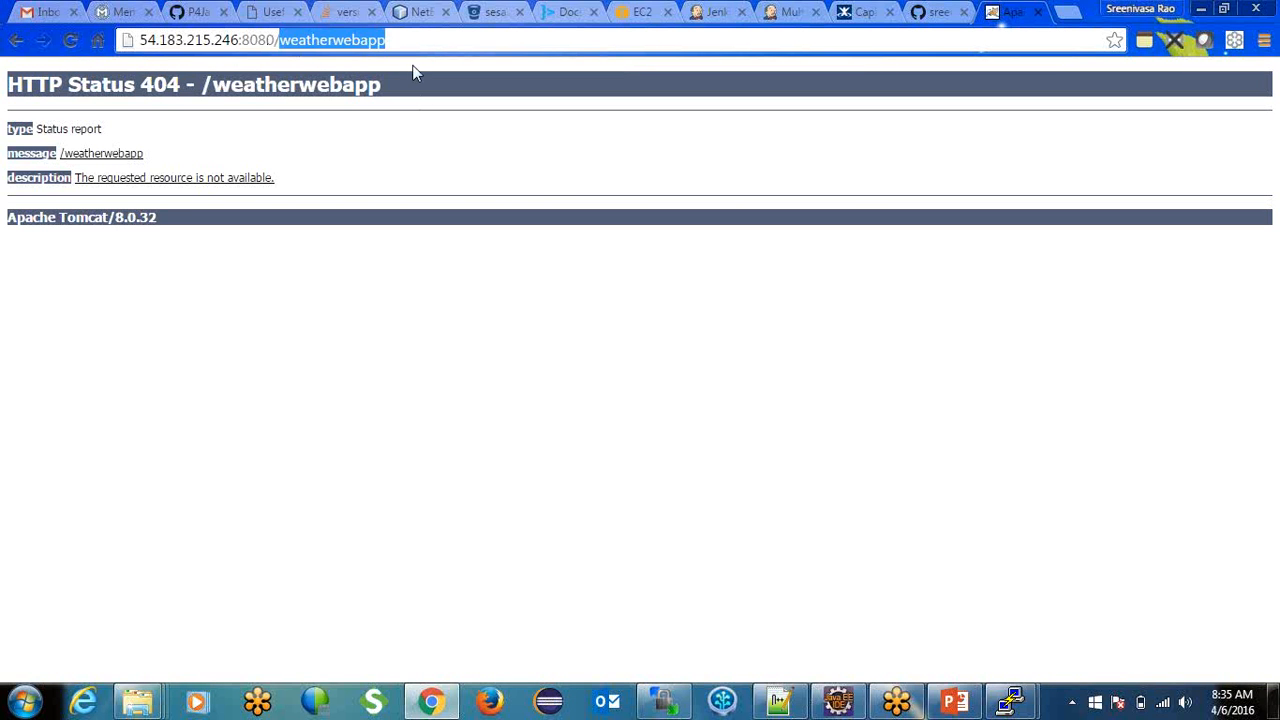
pyautogui.write('manager')
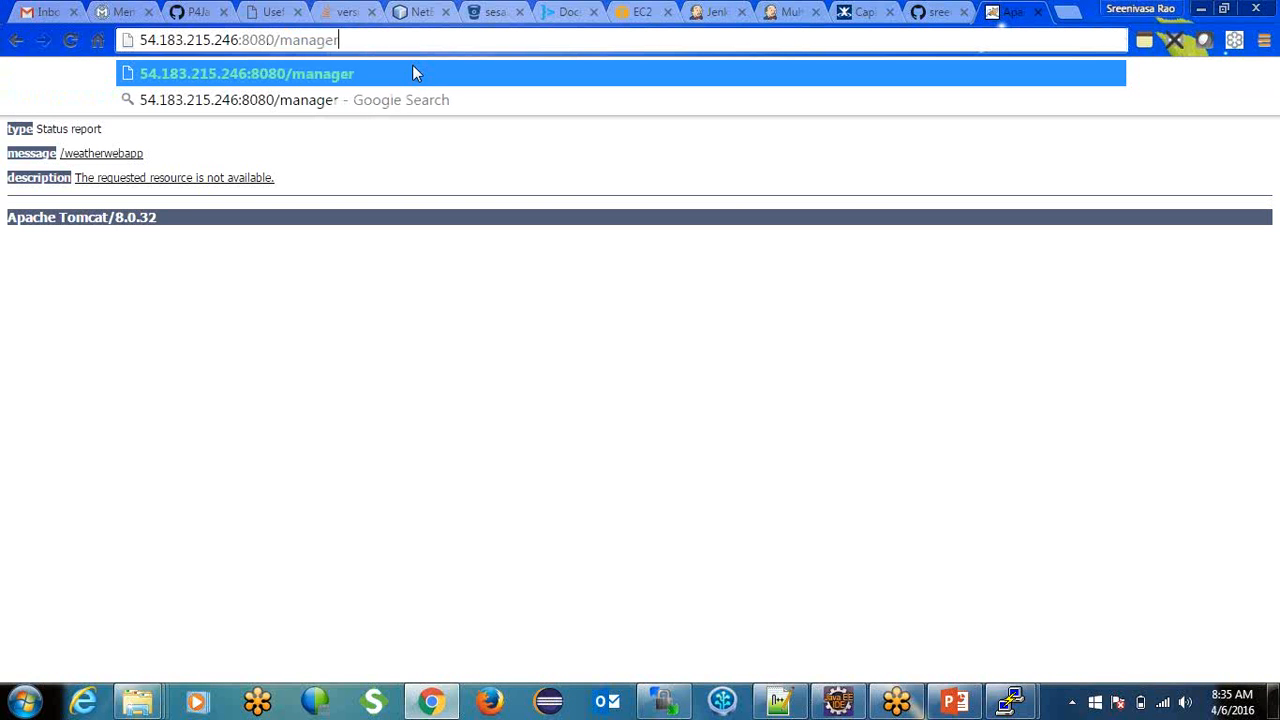
pyautogui.press('Return')
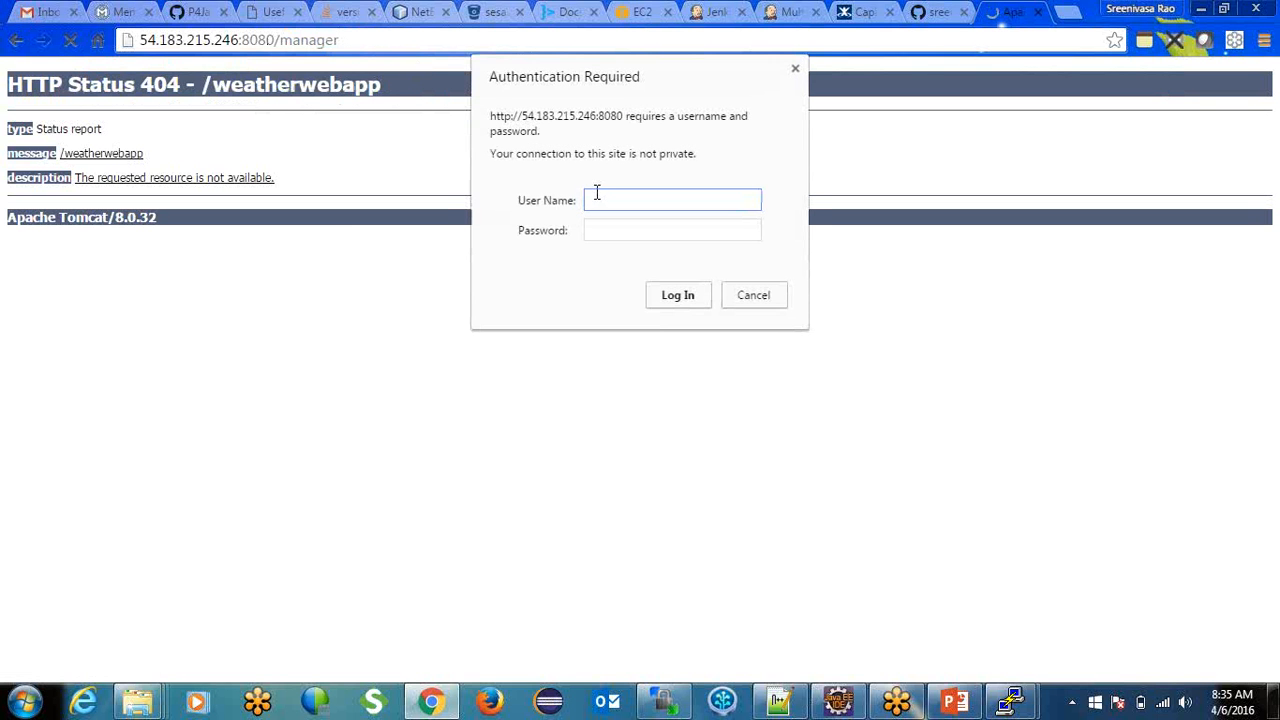
pyautogui.click(598, 192)
pyautogui.press('Tab')
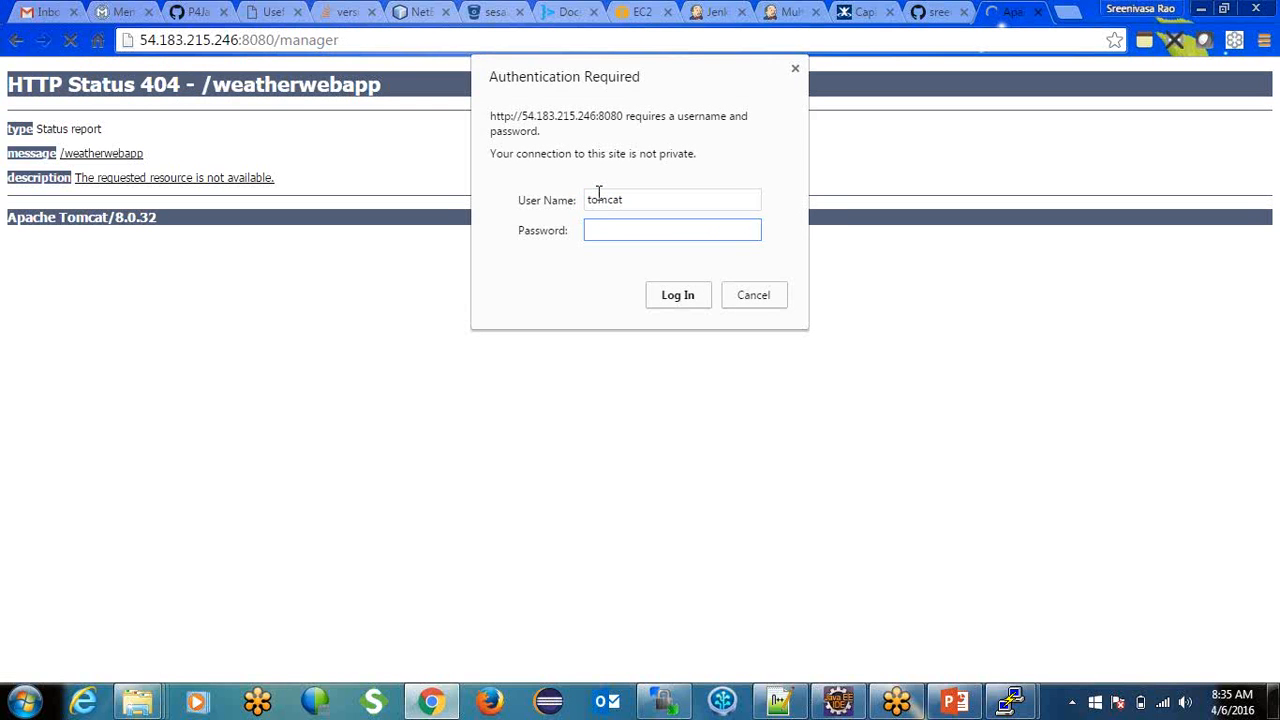
pyautogui.press('Return')
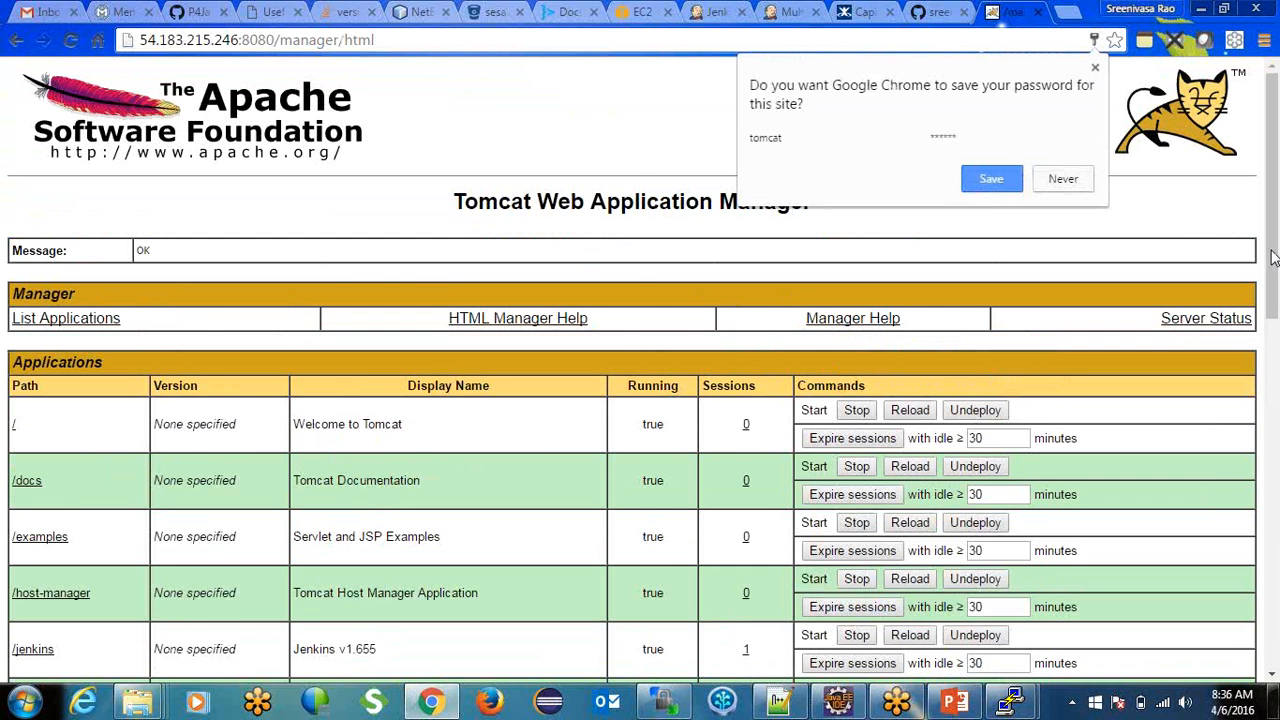
# Find /weatherapp running in the application list and open its ZIP Code page in a new tab
pyautogui.moveTo(1272, 257); pyautogui.dragTo(1275, 410)
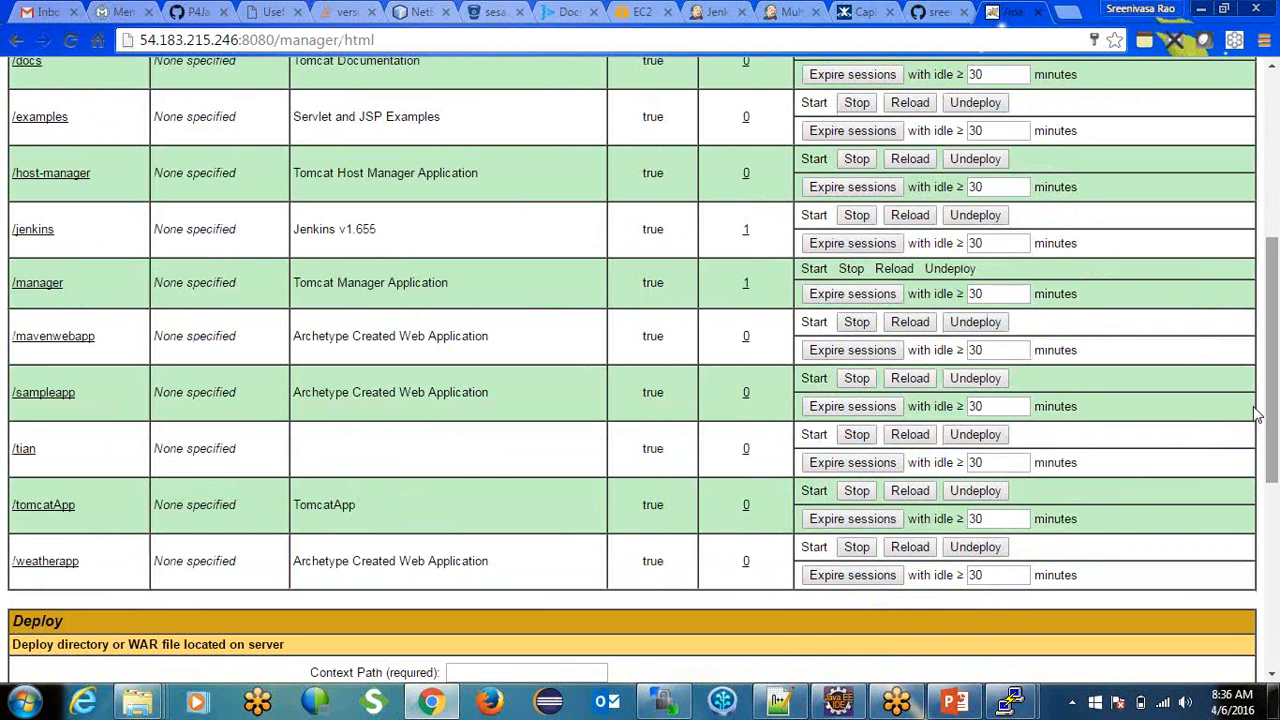
pyautogui.middleClick(68, 564)
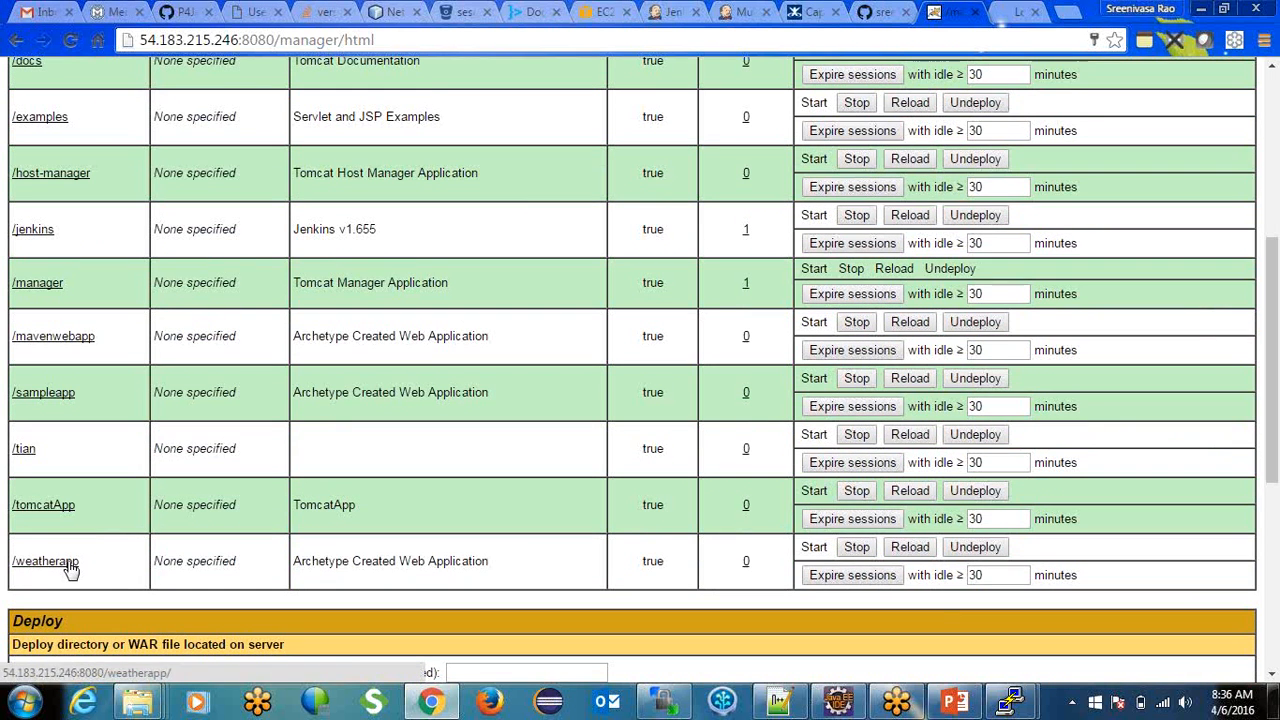
pyautogui.click(1008, 12)
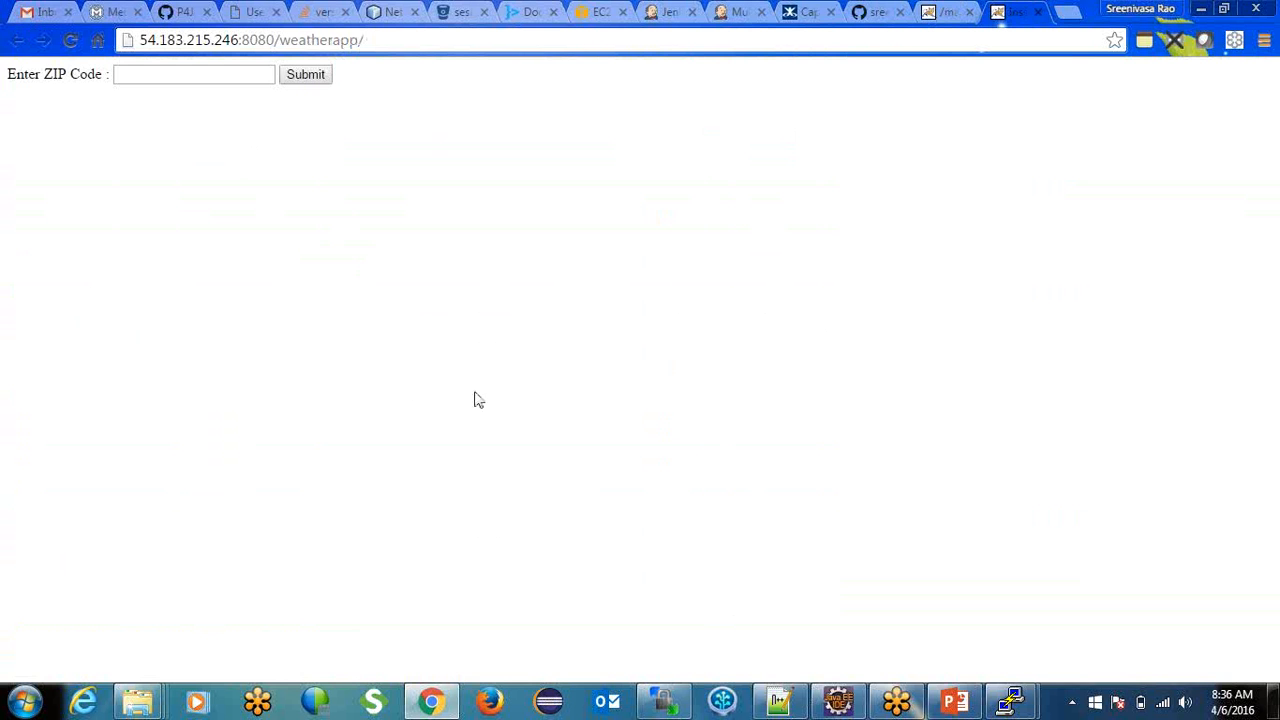
pyautogui.click(956, 12)
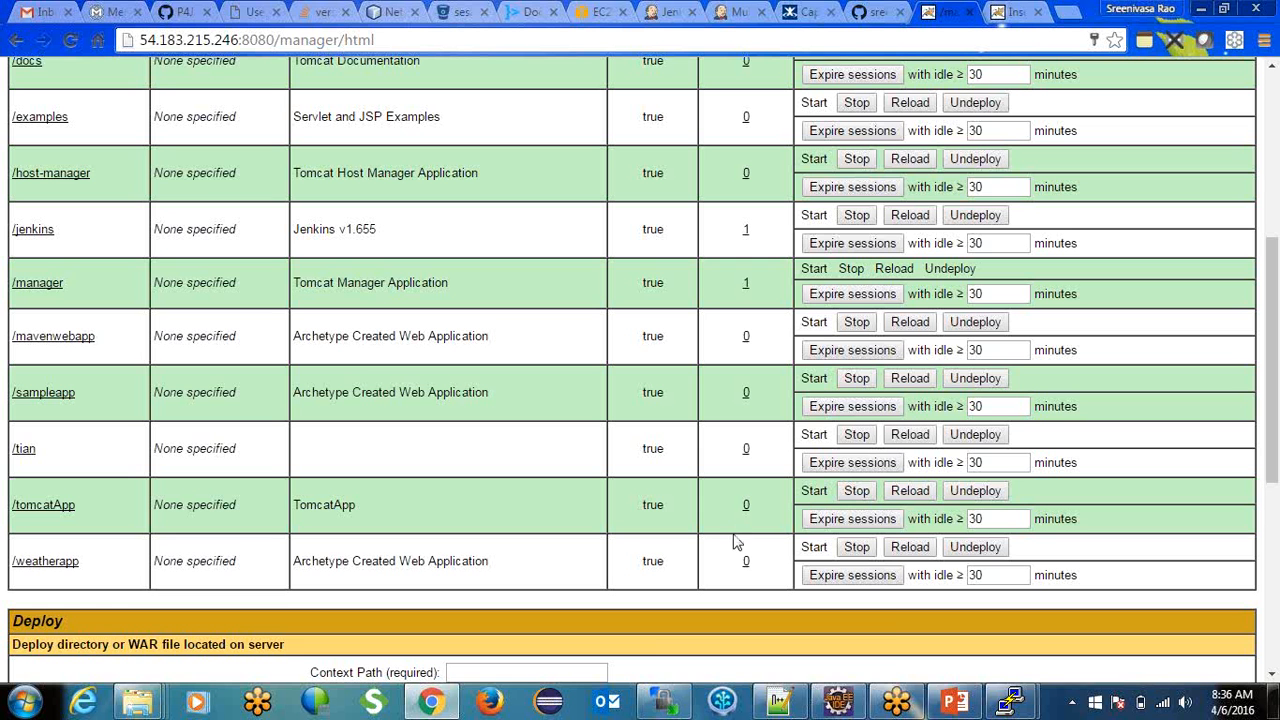
# Bring the weather-webapp pom.xml forward in Notepad++ and minimize WinSCP
pyautogui.moveTo(783, 706)
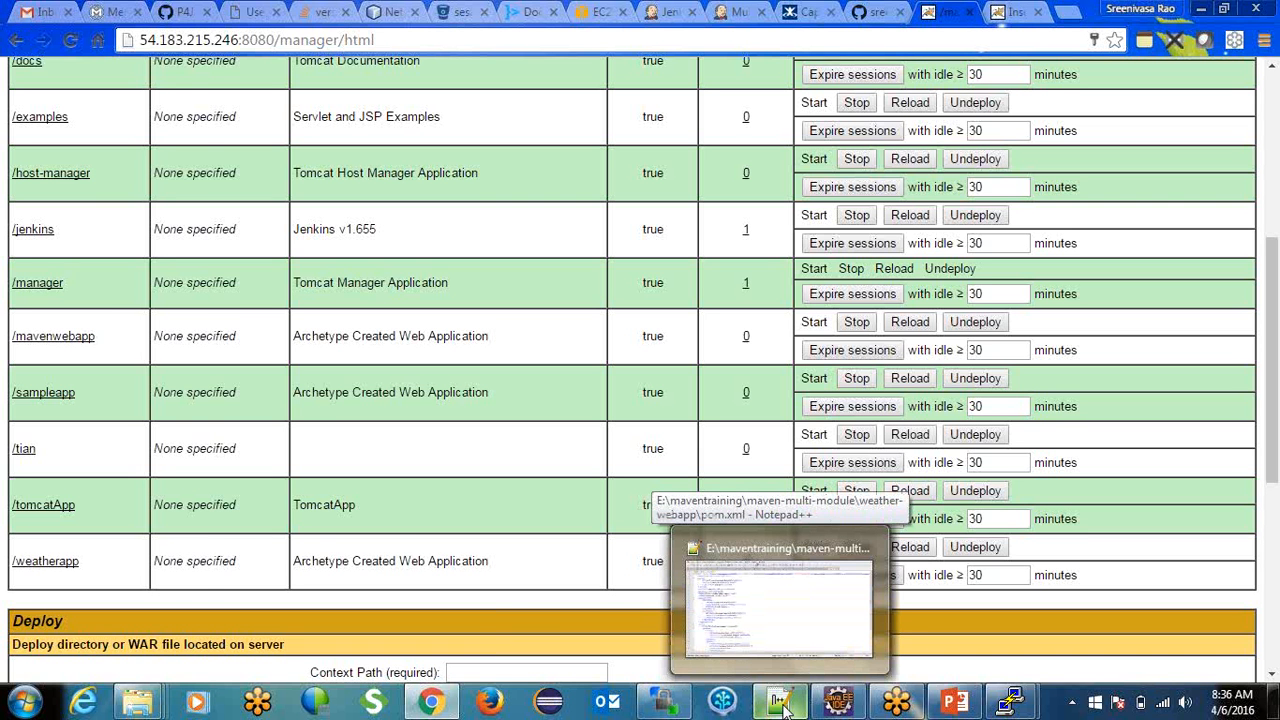
pyautogui.click(783, 708)
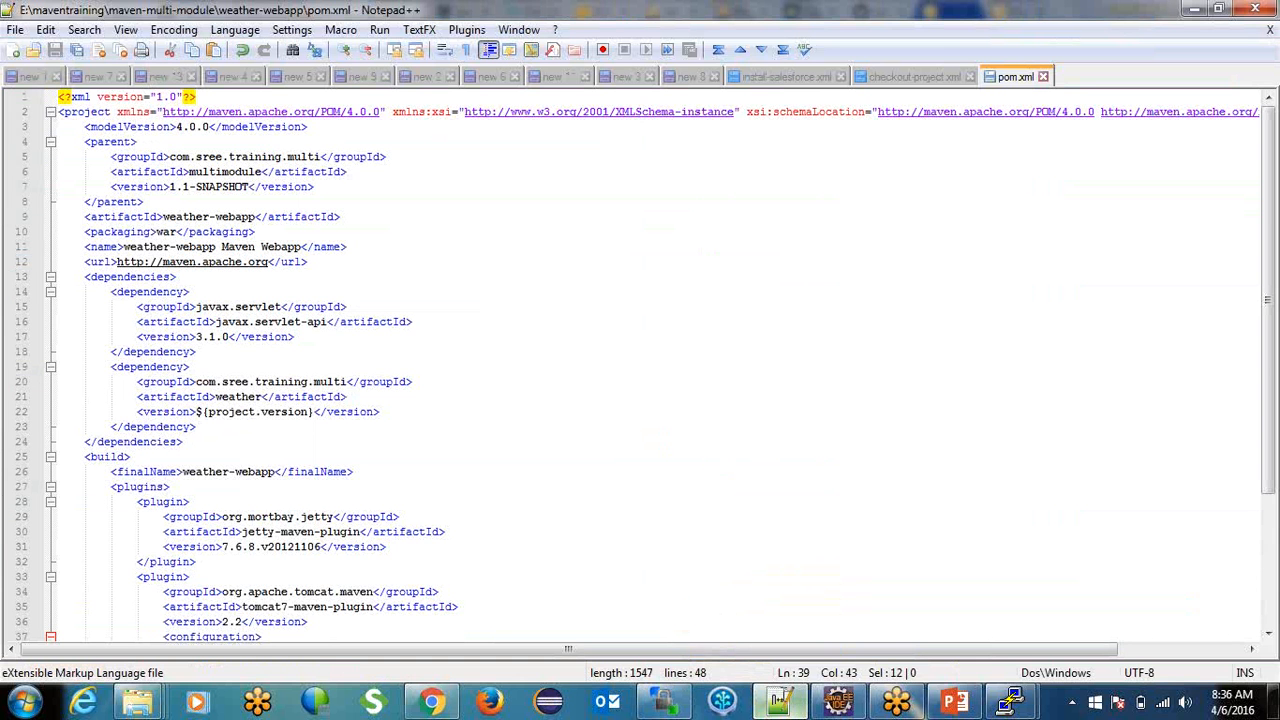
pyautogui.click(662, 702)
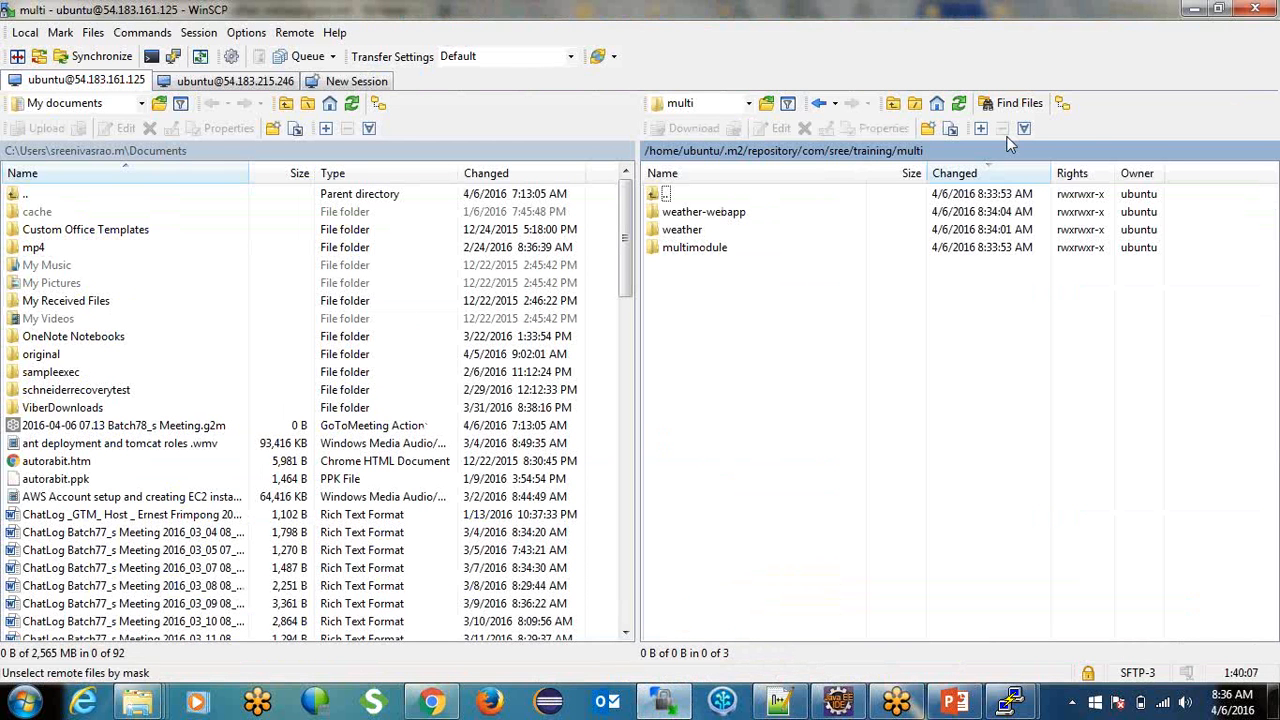
pyautogui.click(1195, 10)
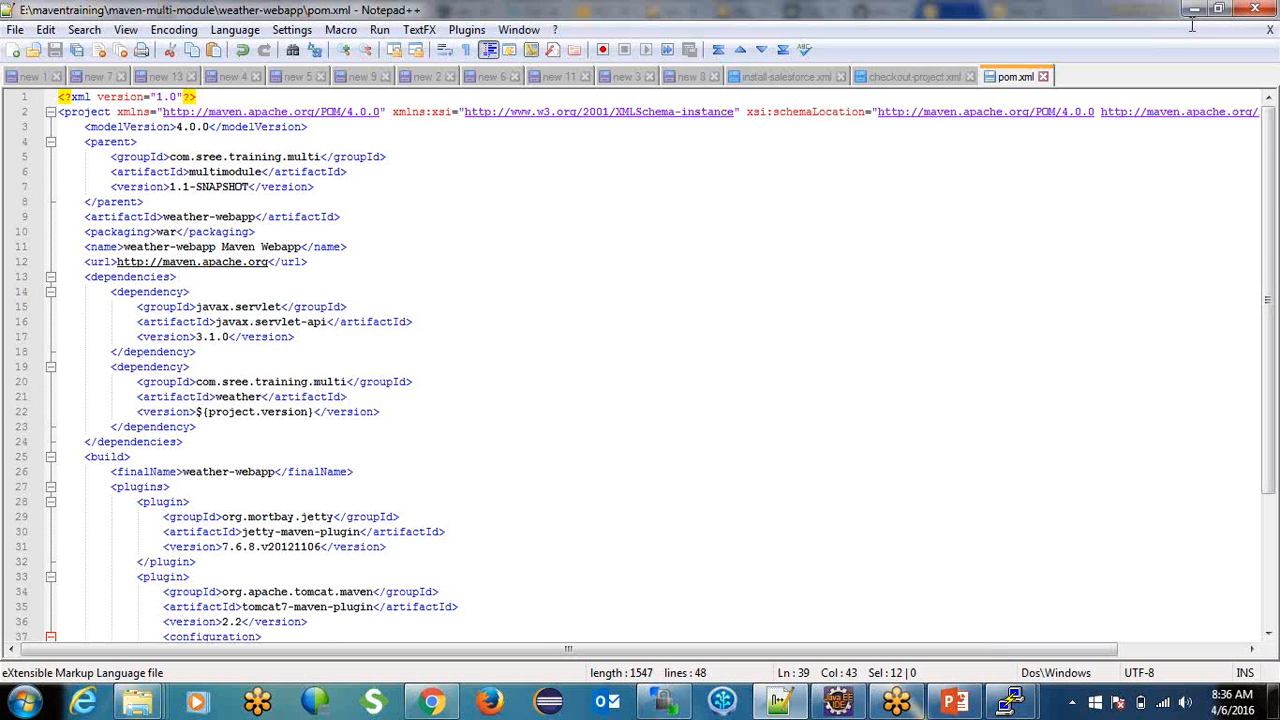